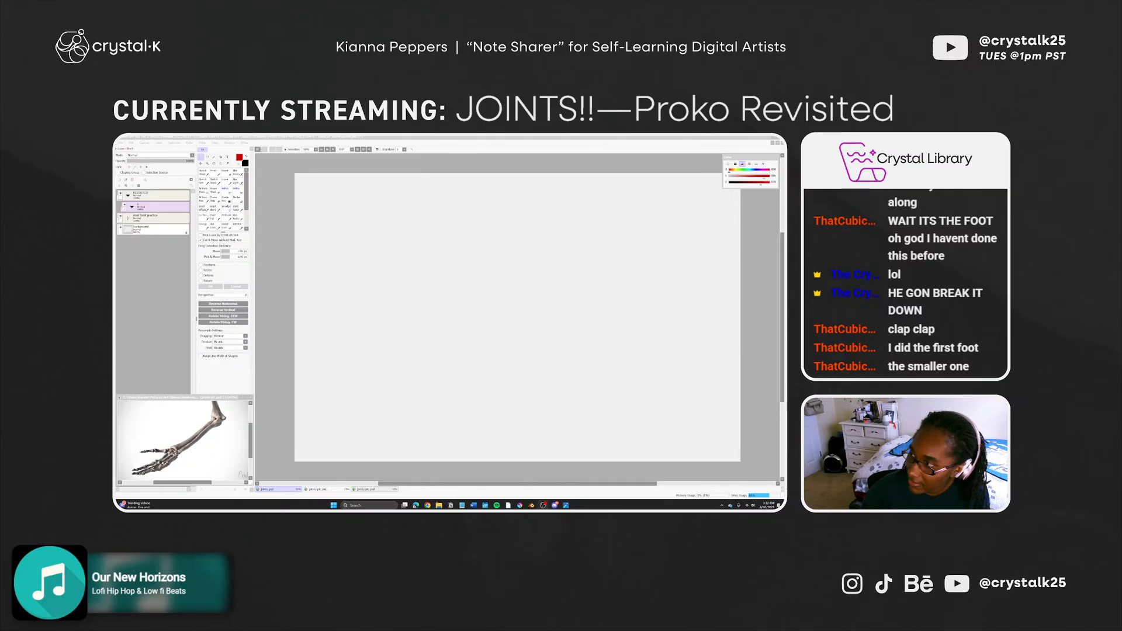
Hide the forearm-and-hand image in the reference document to display the bent arm and shoulder skeleton, and return to the main drawing
{"action": "left_click", "coordinate": [183, 438]}
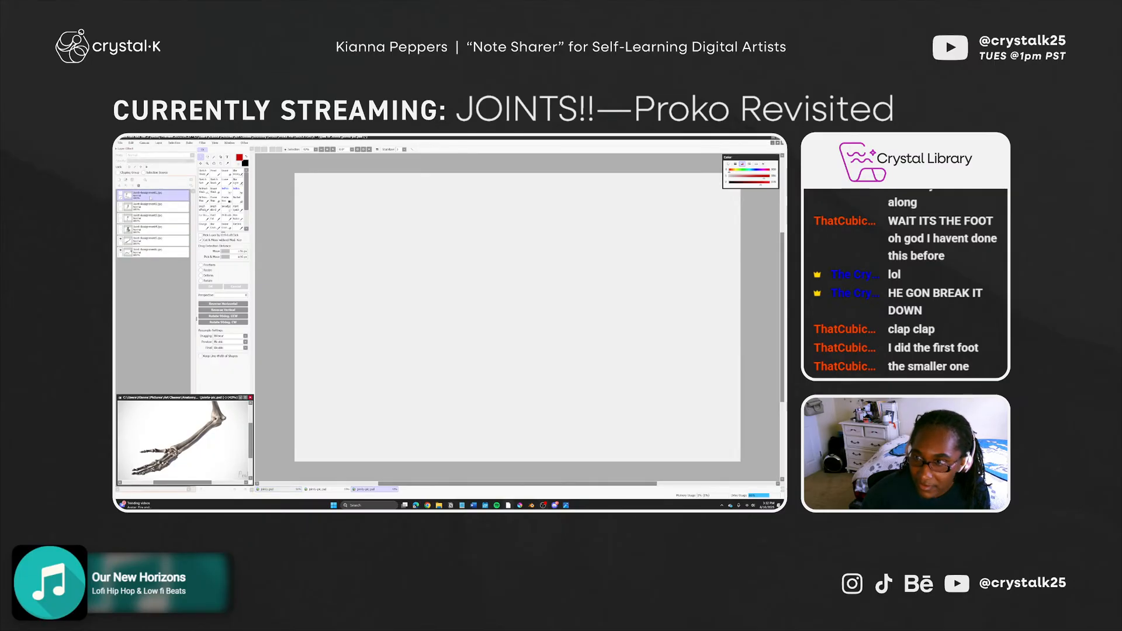
{"action": "left_click", "coordinate": [121, 239]}
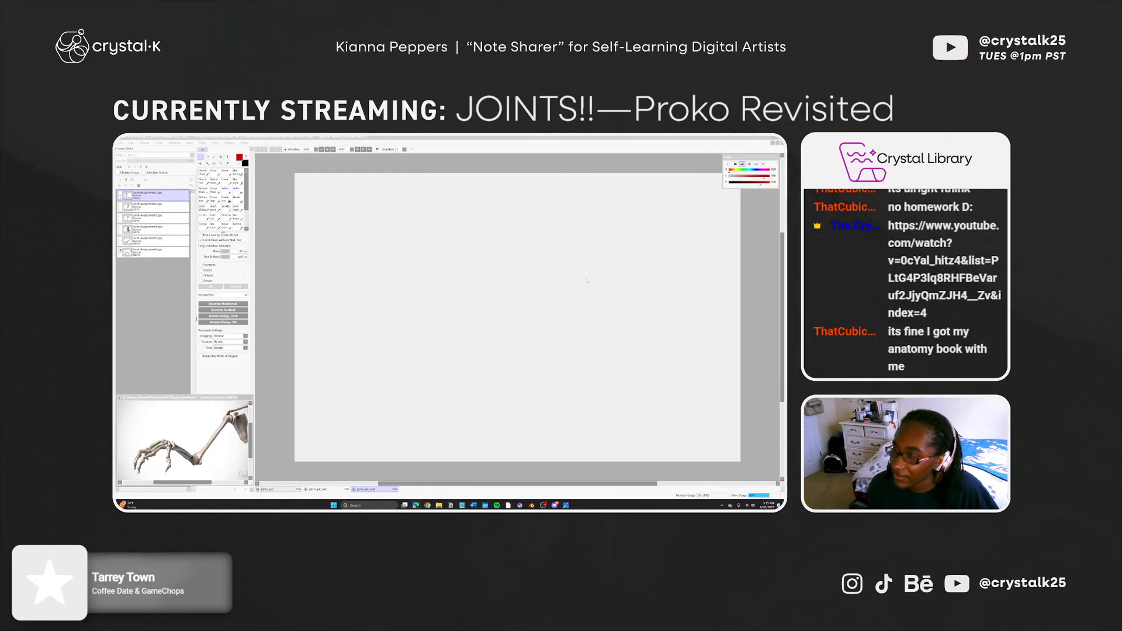
{"action": "left_click", "coordinate": [459, 154]}
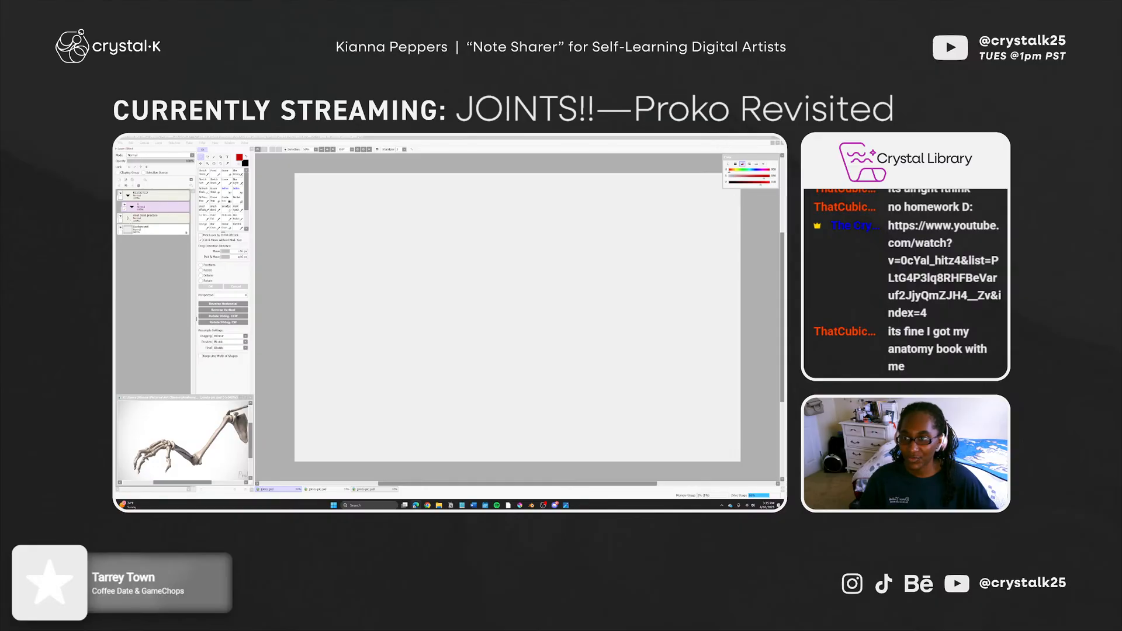
Show the synovial joint arm sketch from the folder of earlier sketches and check it against the matching scapula-and-arm reference image
{"action": "left_click", "coordinate": [128, 219]}
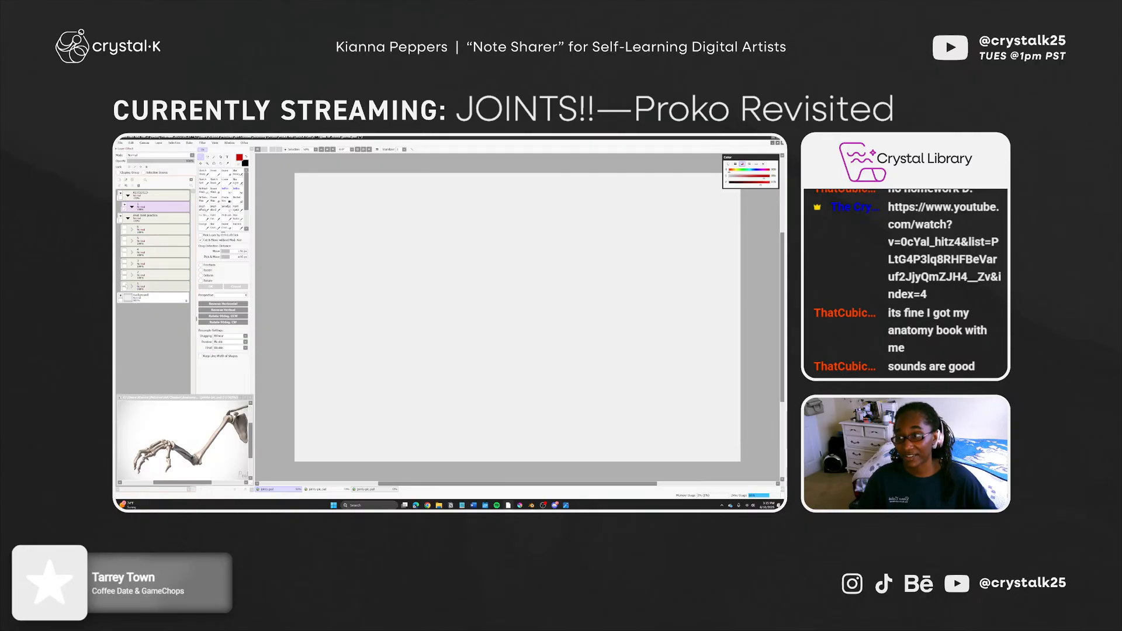
{"action": "left_click", "coordinate": [124, 285]}
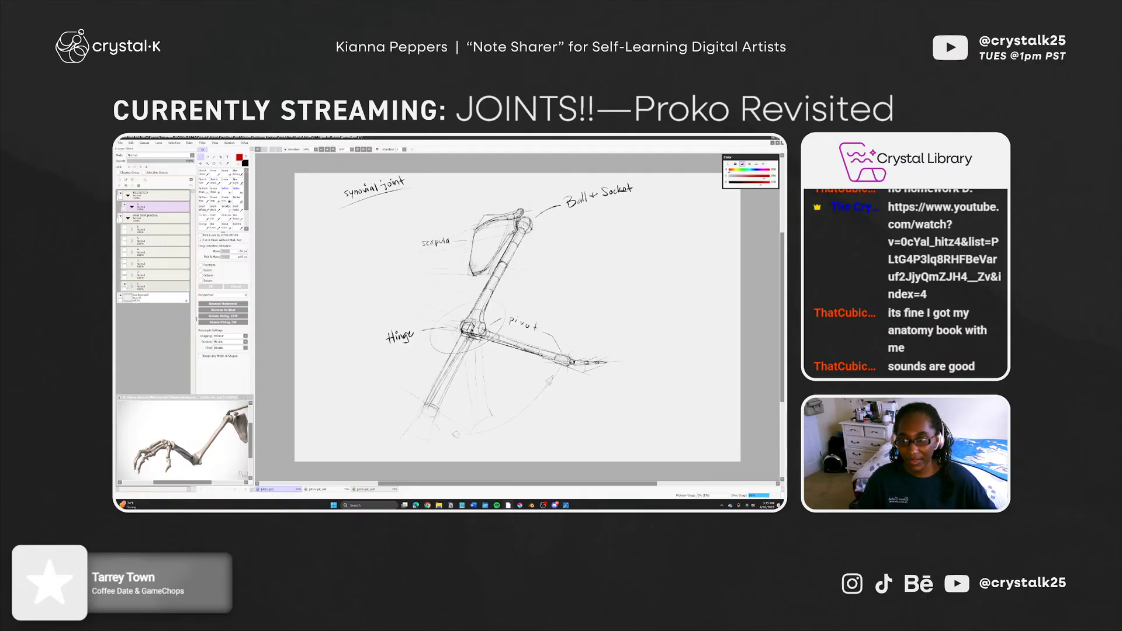
{"action": "left_click", "coordinate": [184, 397]}
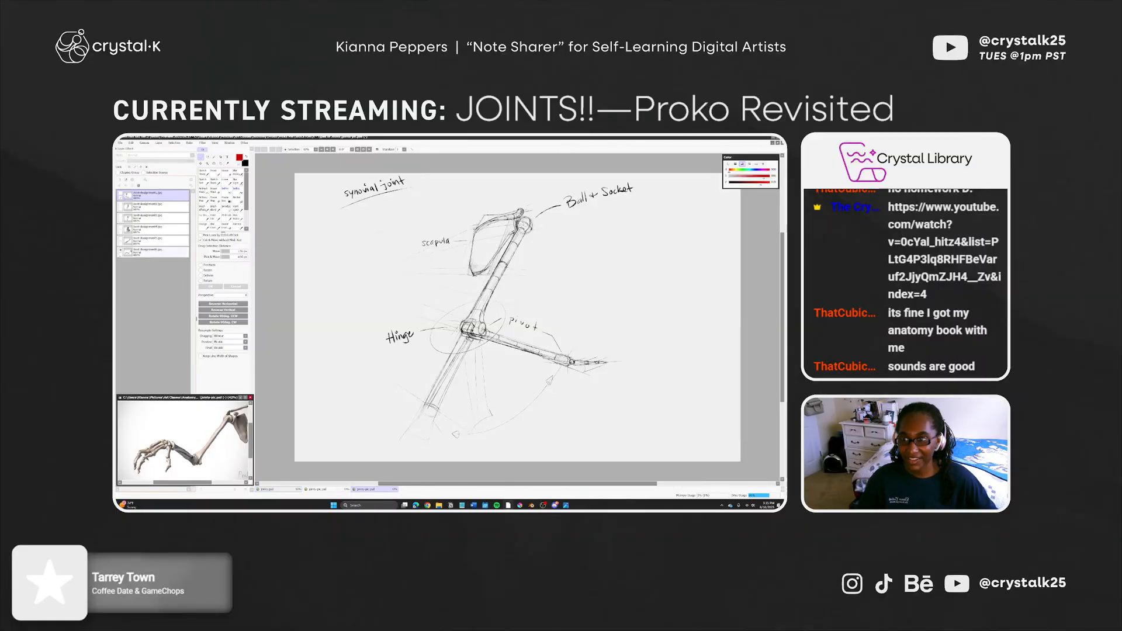
{"action": "left_click", "coordinate": [121, 250]}
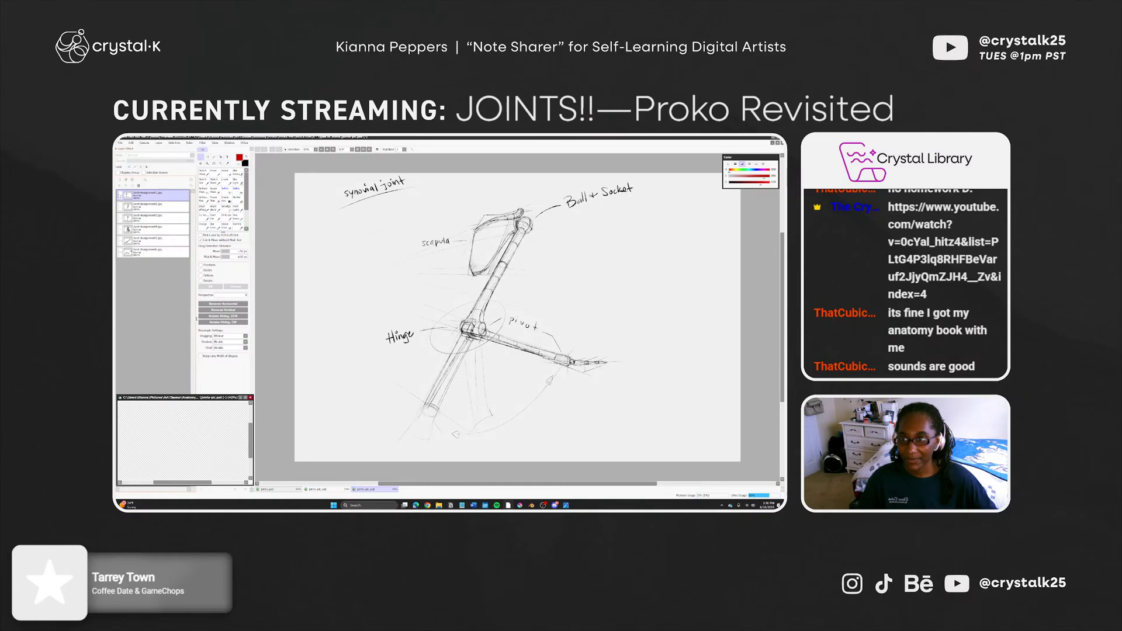
{"action": "left_click", "coordinate": [119, 194]}
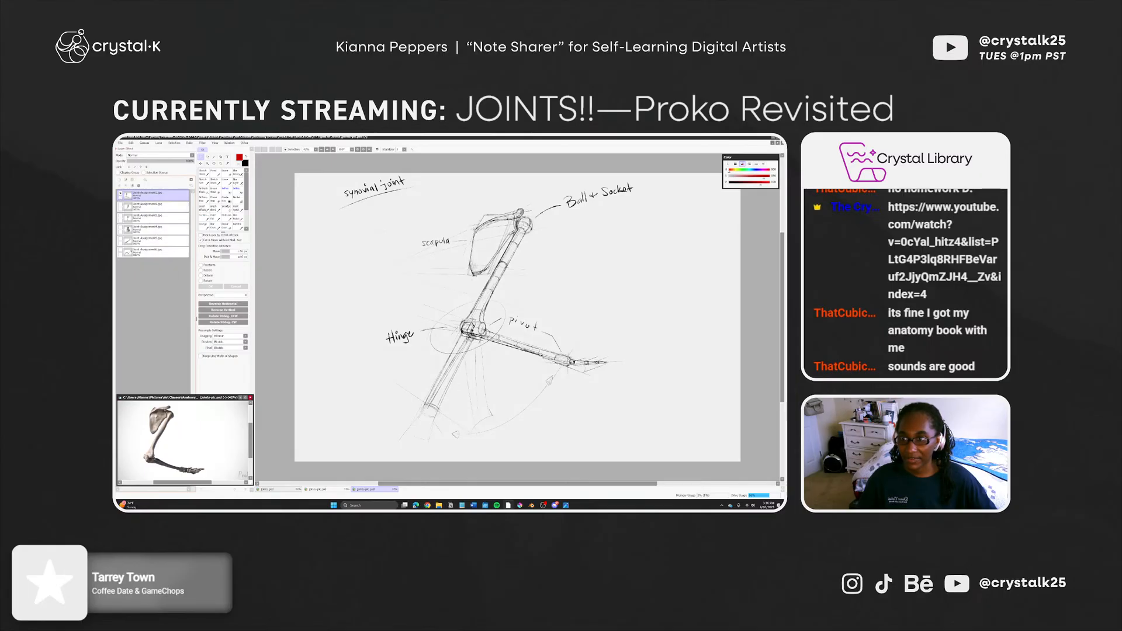
{"action": "left_click", "coordinate": [120, 194]}
{"action": "left_click", "coordinate": [318, 308]}
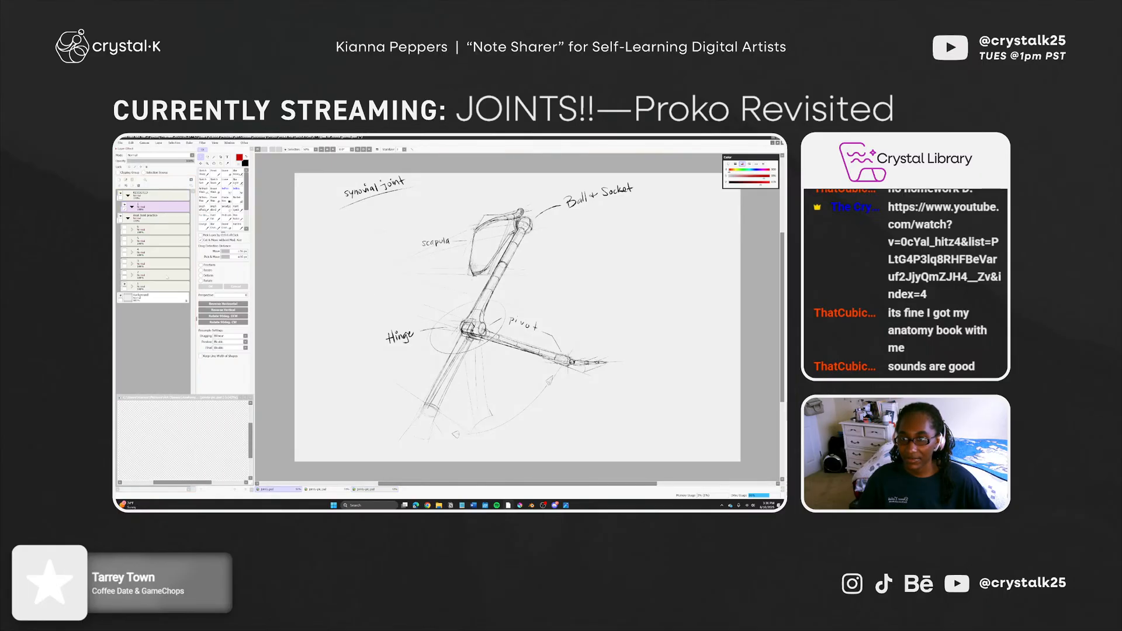
Review the ellipsoid joint and pronation arm sketch, followed by the spine and ribcage sketch, showing only one at a time
{"action": "left_click", "coordinate": [124, 284]}
{"action": "left_click", "coordinate": [124, 273]}
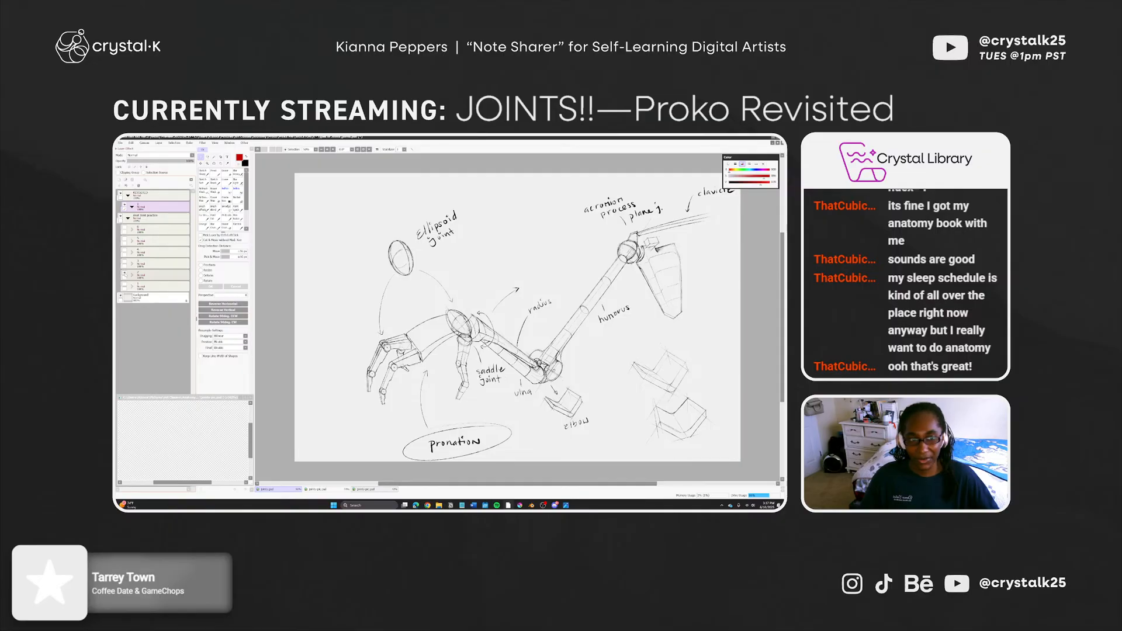
{"action": "left_click", "coordinate": [125, 273]}
{"action": "left_click", "coordinate": [125, 263]}
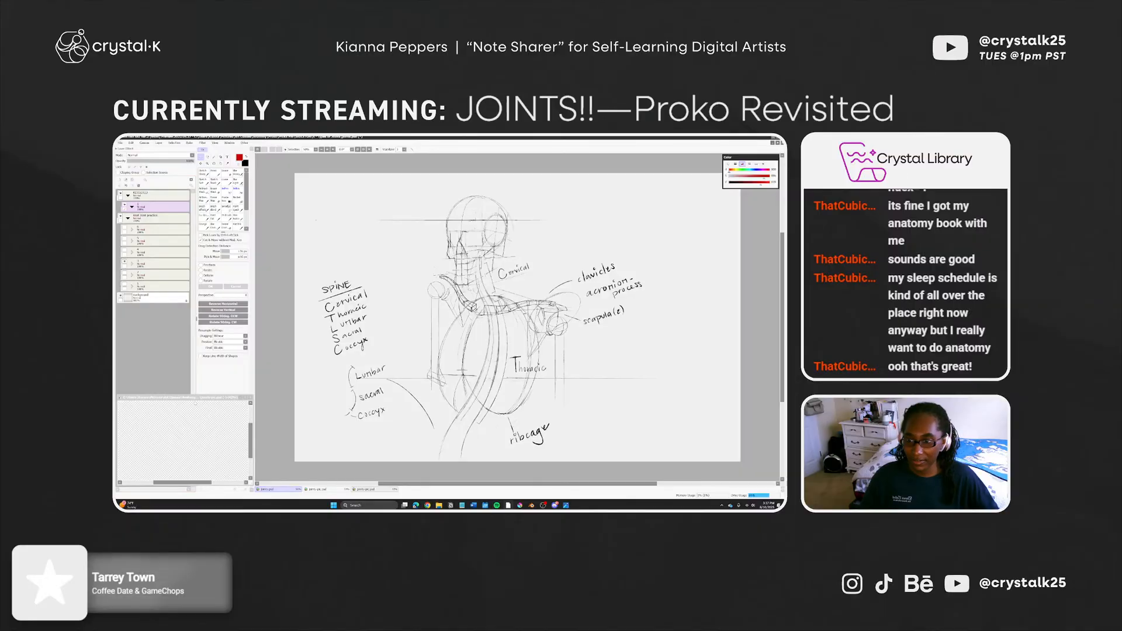
View the skull-and-torso reference image, and swap it for the scapula and humerus reference image
{"action": "left_click", "coordinate": [155, 432]}
{"action": "left_click", "coordinate": [121, 229]}
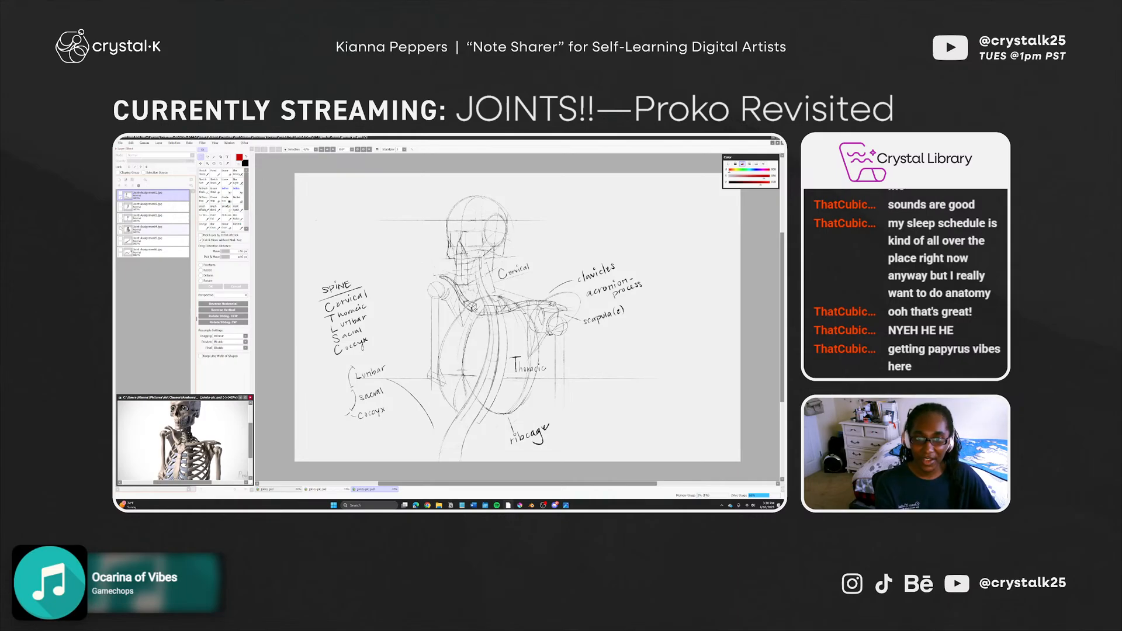
{"action": "left_click", "coordinate": [120, 227]}
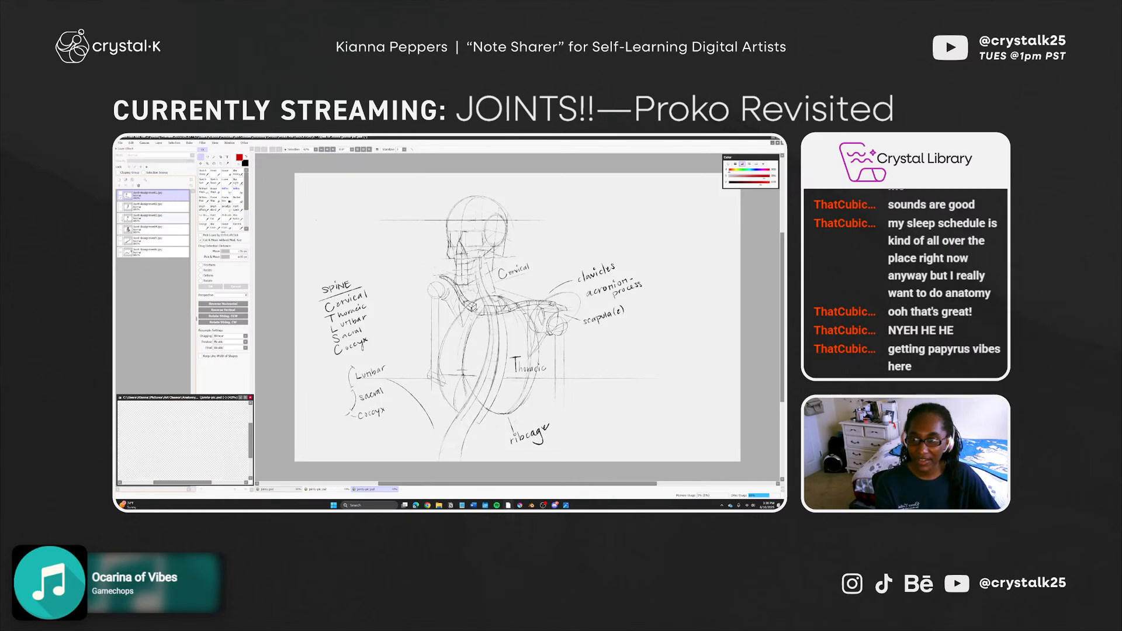
{"action": "left_click", "coordinate": [120, 217]}
{"action": "left_click", "coordinate": [278, 295]}
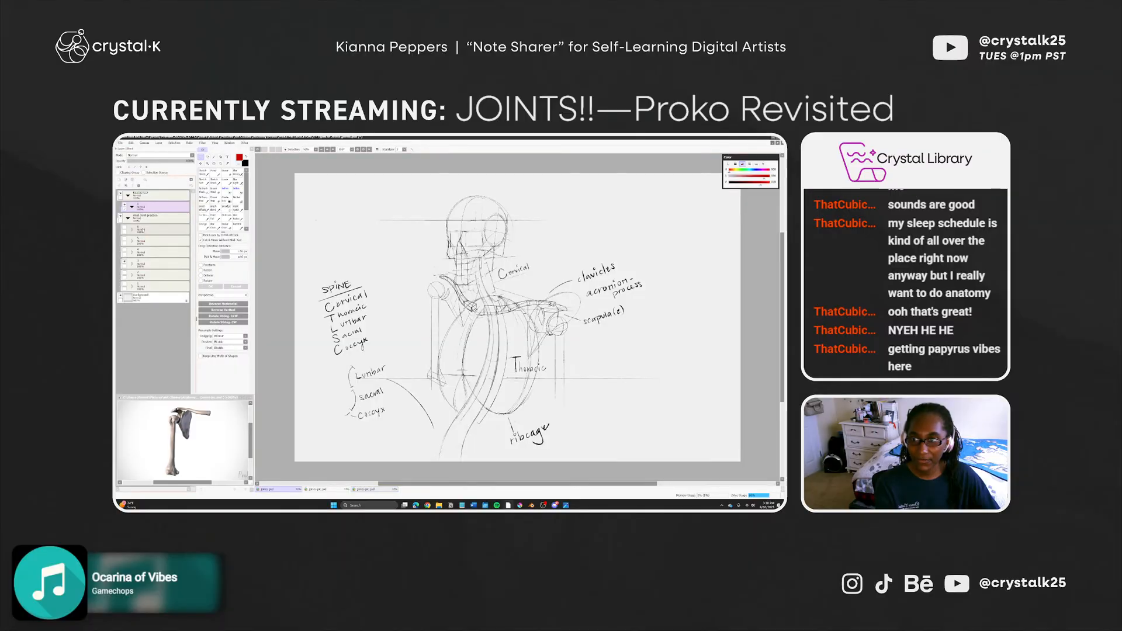
Review the ankle hinge, supination arm and plane joint shoulder sketches one at a time, hiding each previous sketch
{"action": "left_click", "coordinate": [124, 261]}
{"action": "left_click", "coordinate": [124, 251]}
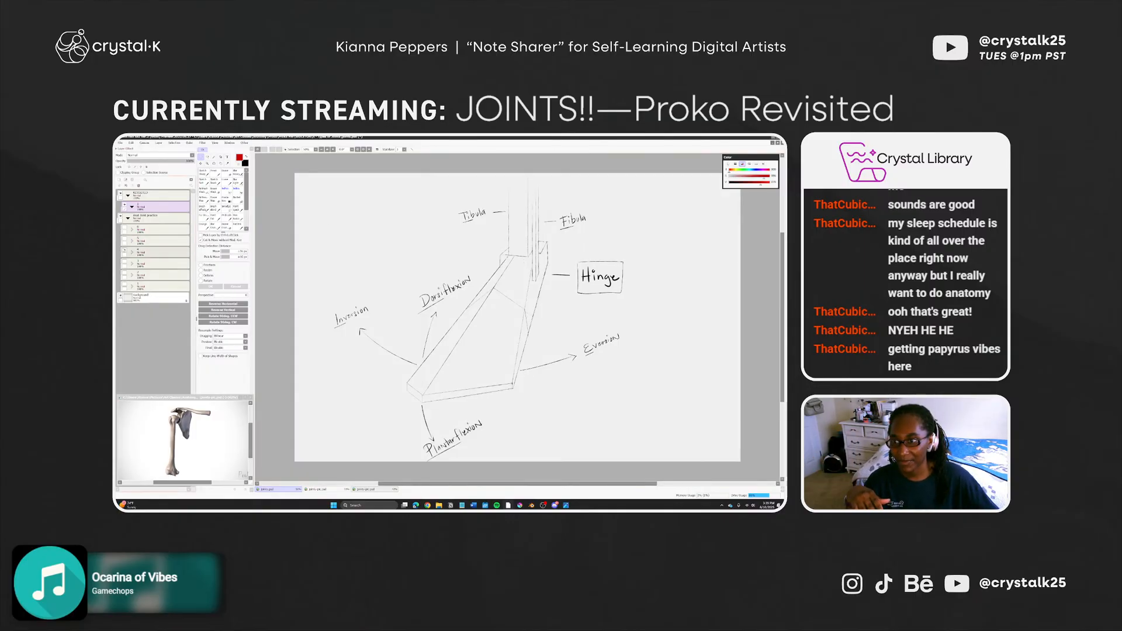
{"action": "left_click", "coordinate": [124, 252]}
{"action": "left_click", "coordinate": [124, 239]}
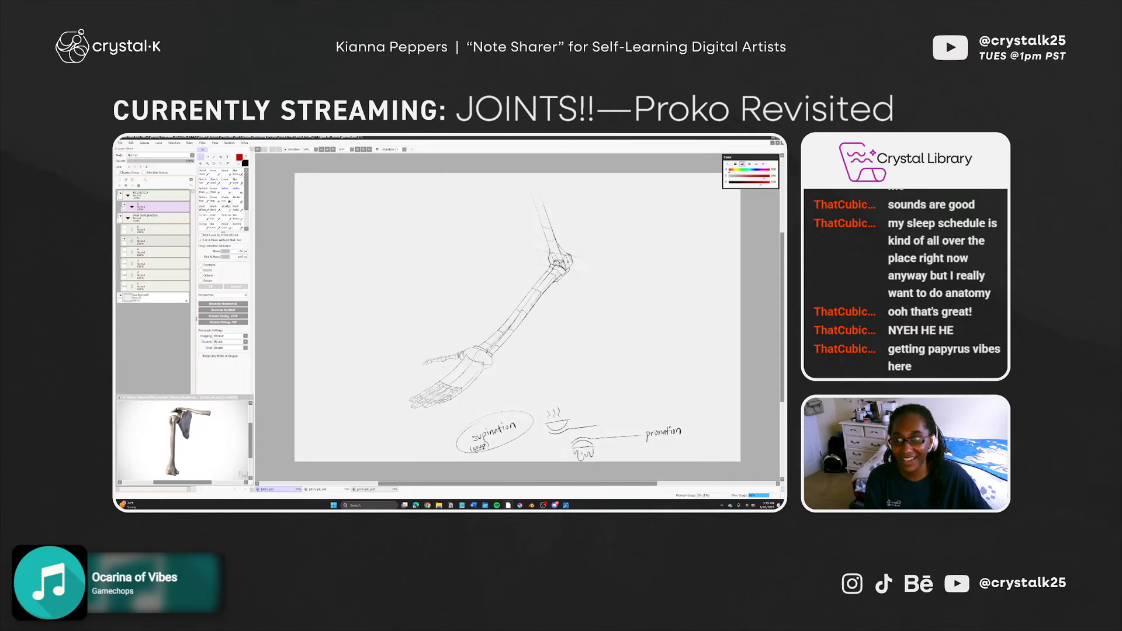
{"action": "left_click", "coordinate": [124, 239]}
{"action": "left_click", "coordinate": [125, 228]}
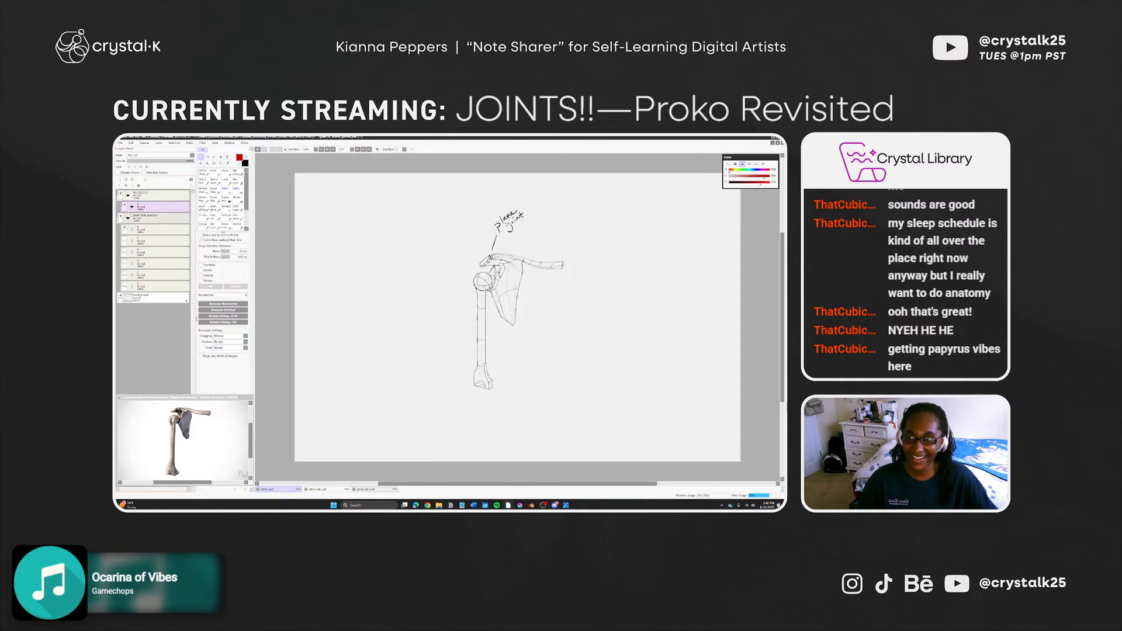
Bring back the bent arm and shoulder reference image, and hide the plane joint sketch and collapse its folder in the main drawing
{"action": "left_click", "coordinate": [175, 433]}
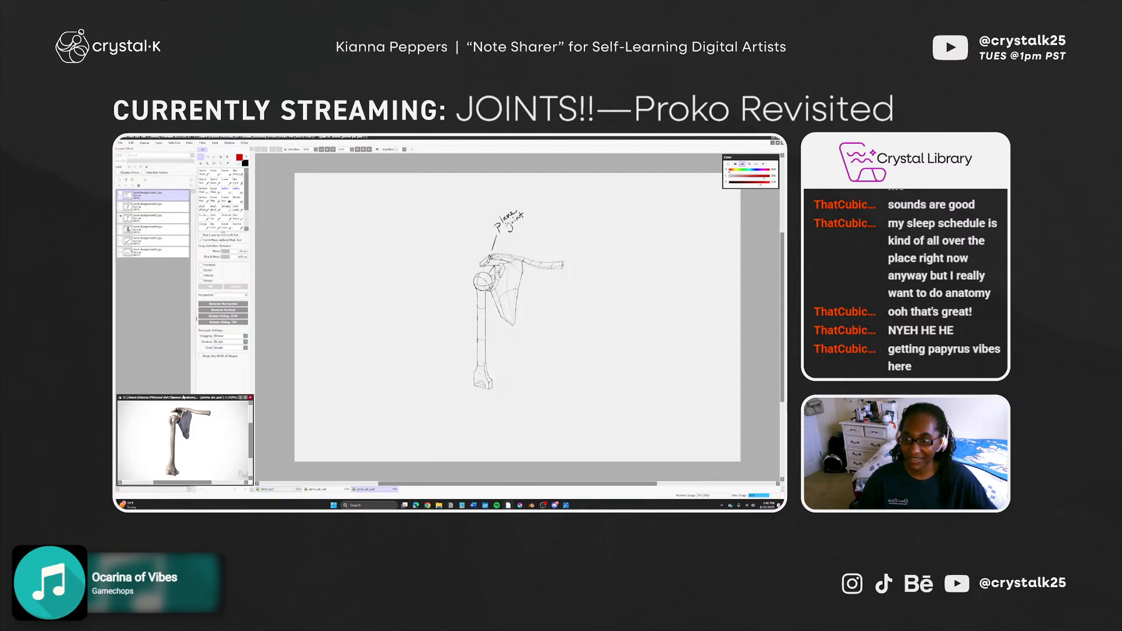
{"action": "left_click", "coordinate": [120, 218]}
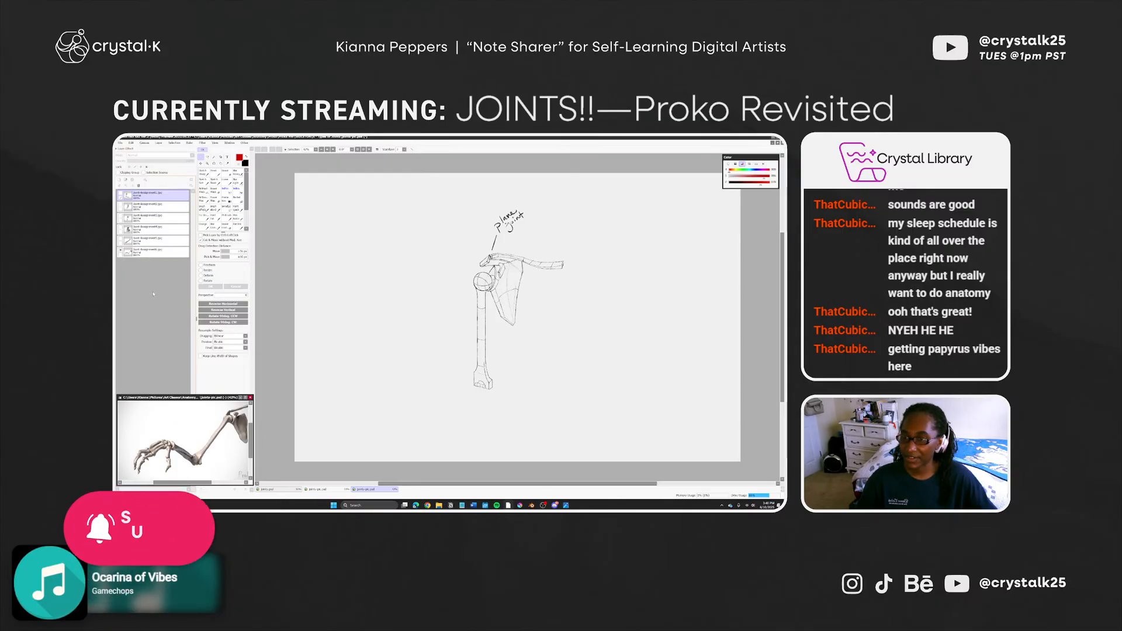
{"action": "left_click", "coordinate": [258, 329]}
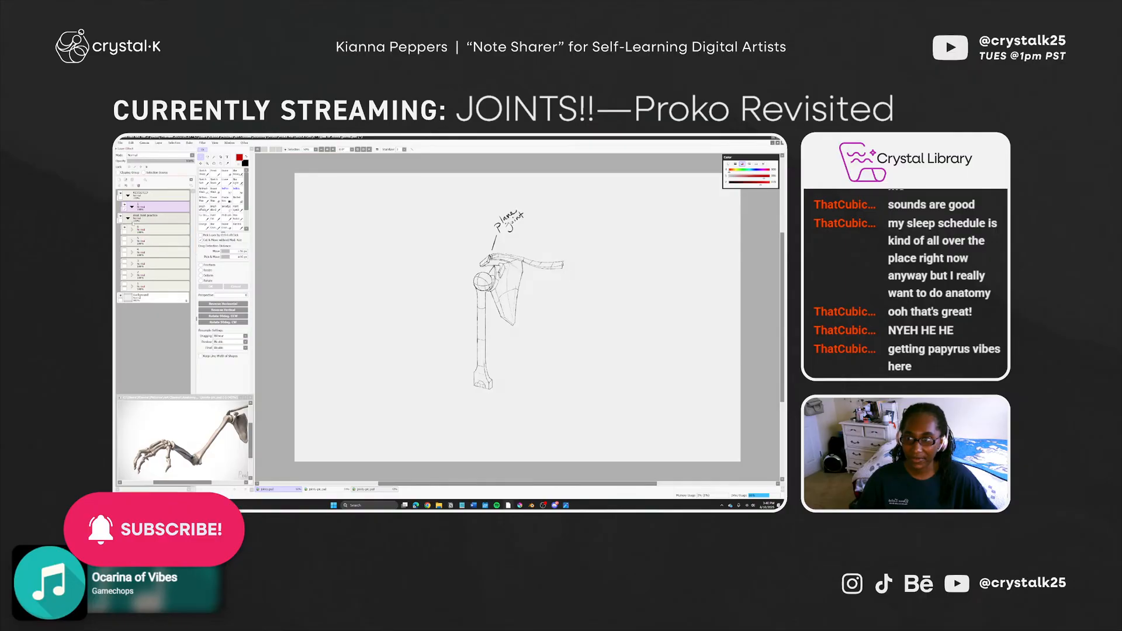
{"action": "left_click", "coordinate": [121, 217]}
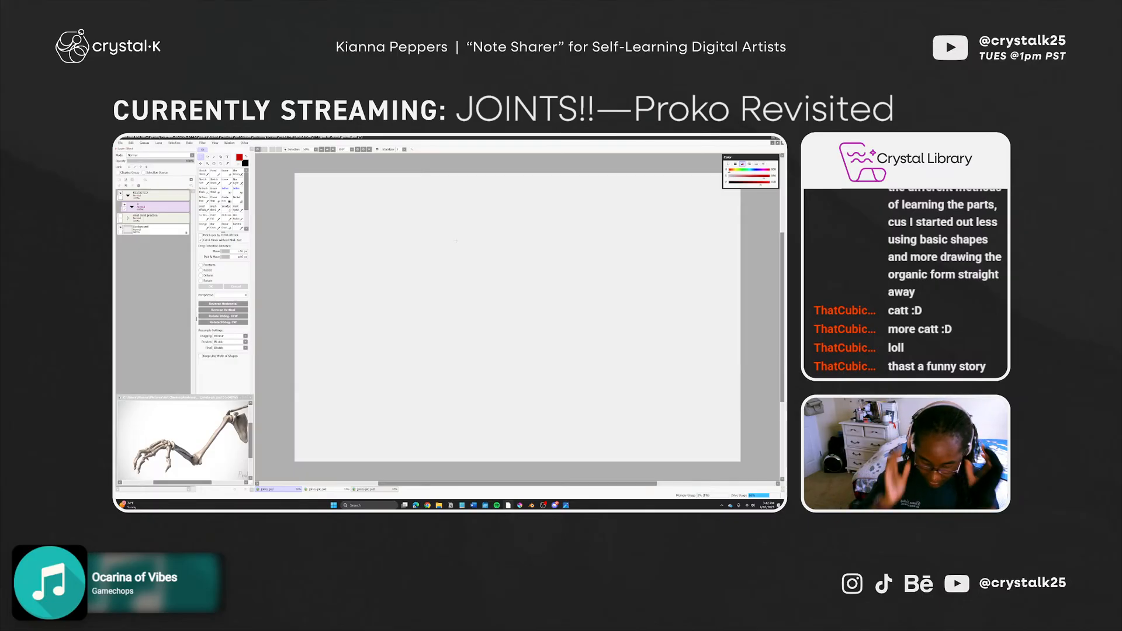
Add a new layer inside the selected folder and prepare the brush with black, trying it with a quick scribble that is undone
{"action": "key", "text": "b"}
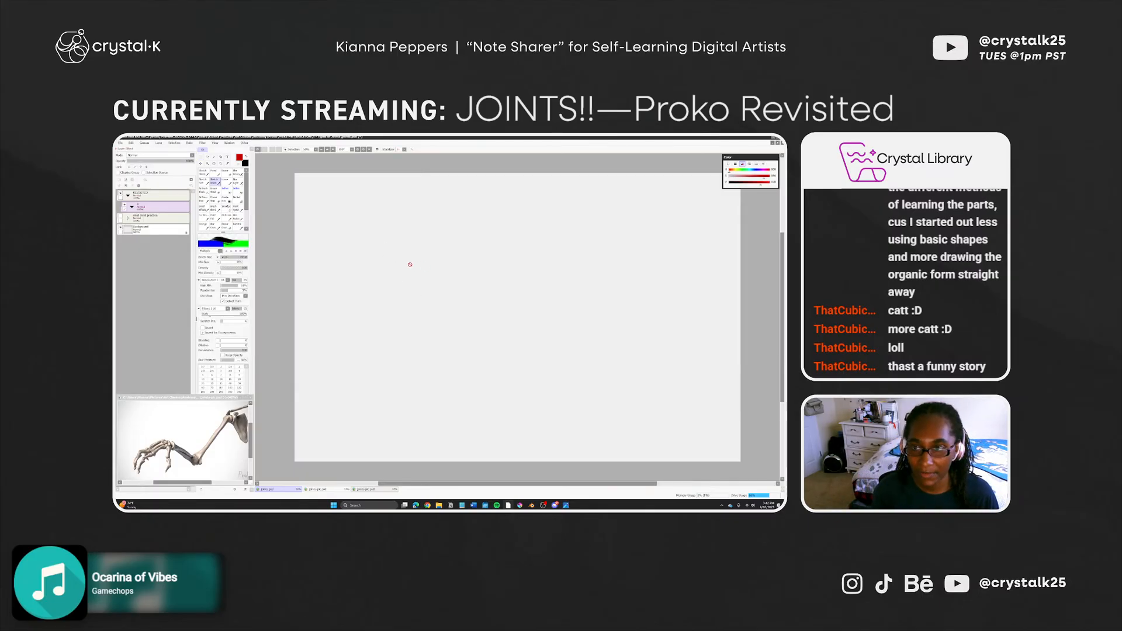
{"action": "key", "text": "x"}
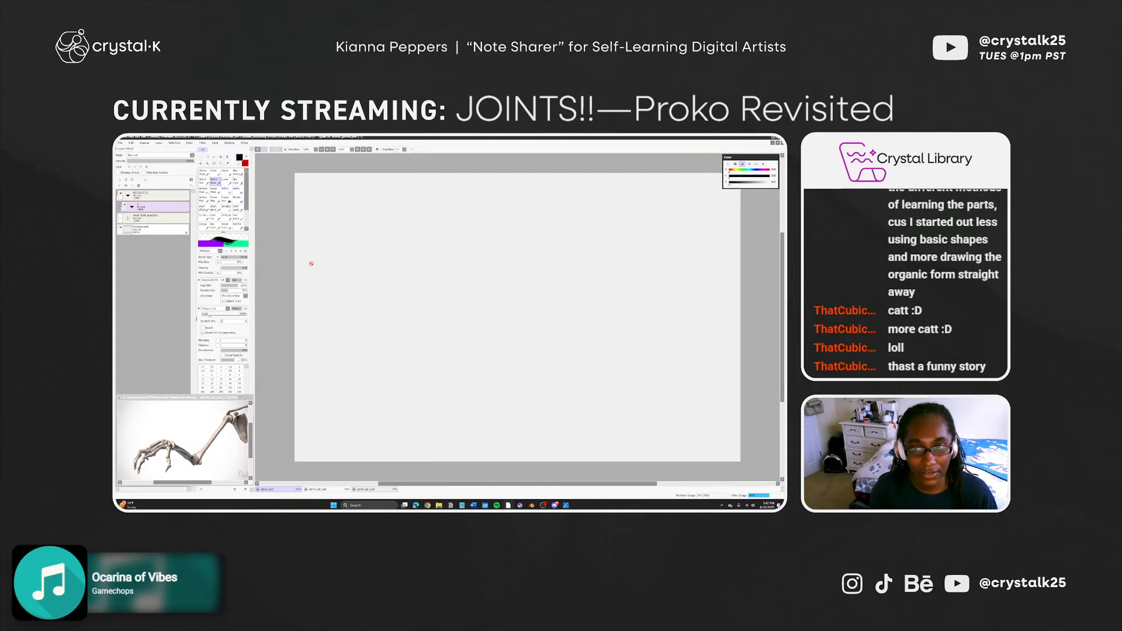
{"action": "left_click", "coordinate": [119, 179]}
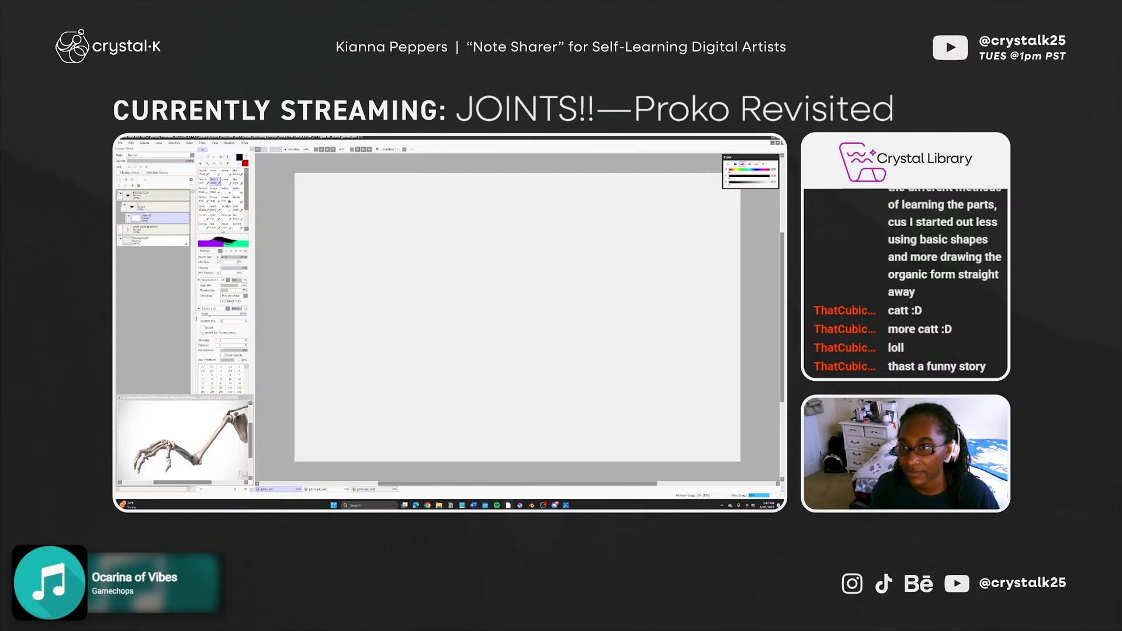
{"action": "mouse_move", "coordinate": [453, 257]}
{"action": "left_mouse_down"}
{"action": "mouse_move", "coordinate": [441, 277]}
{"action": "mouse_move", "coordinate": [492, 284]}
{"action": "left_mouse_up"}
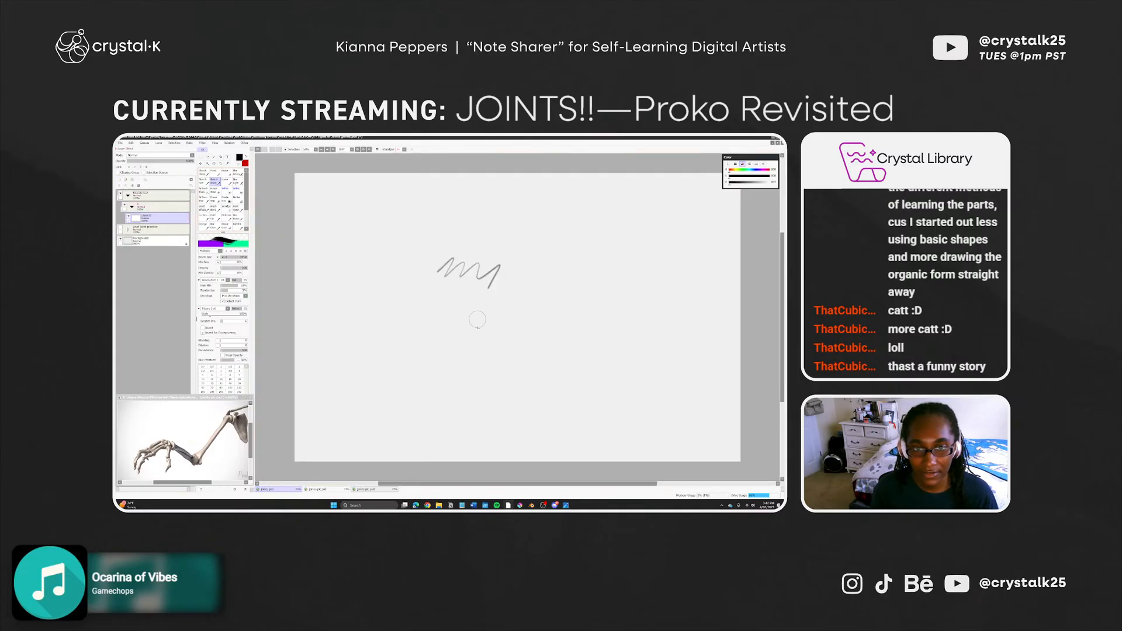
{"action": "key", "text": "ctrl+z"}
{"action": "key", "text": "ctrl+space"}
{"action": "left_click_drag", "start_coordinate": [455, 316], "coordinate": [468, 331]}
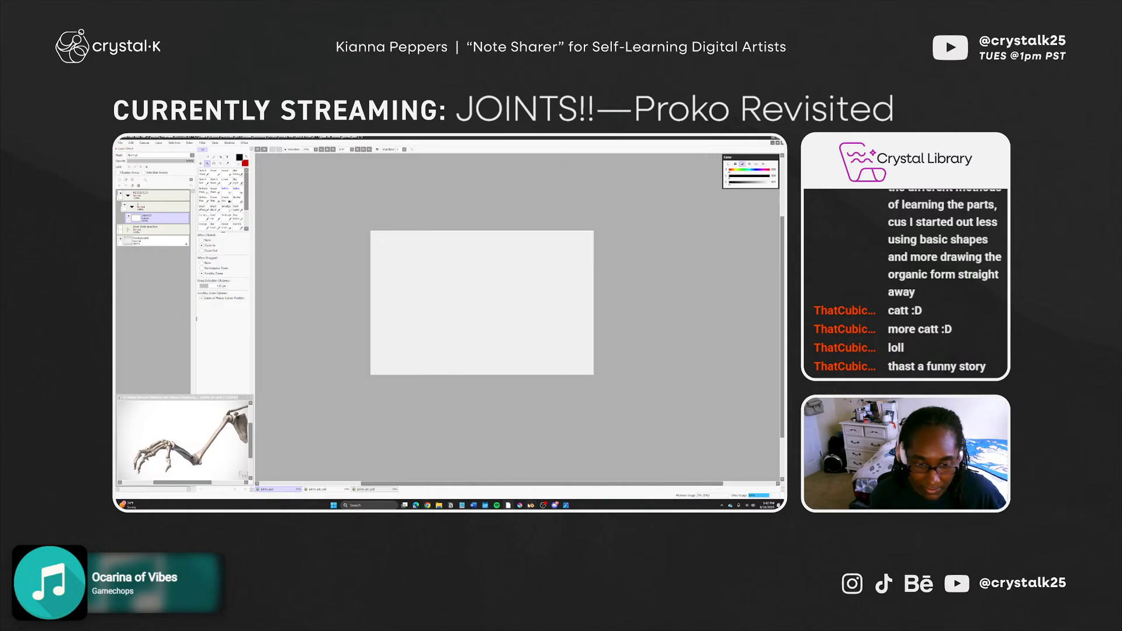
{"action": "mouse_move", "coordinate": [531, 505]}
{"action": "left_click", "coordinate": [530, 476]}
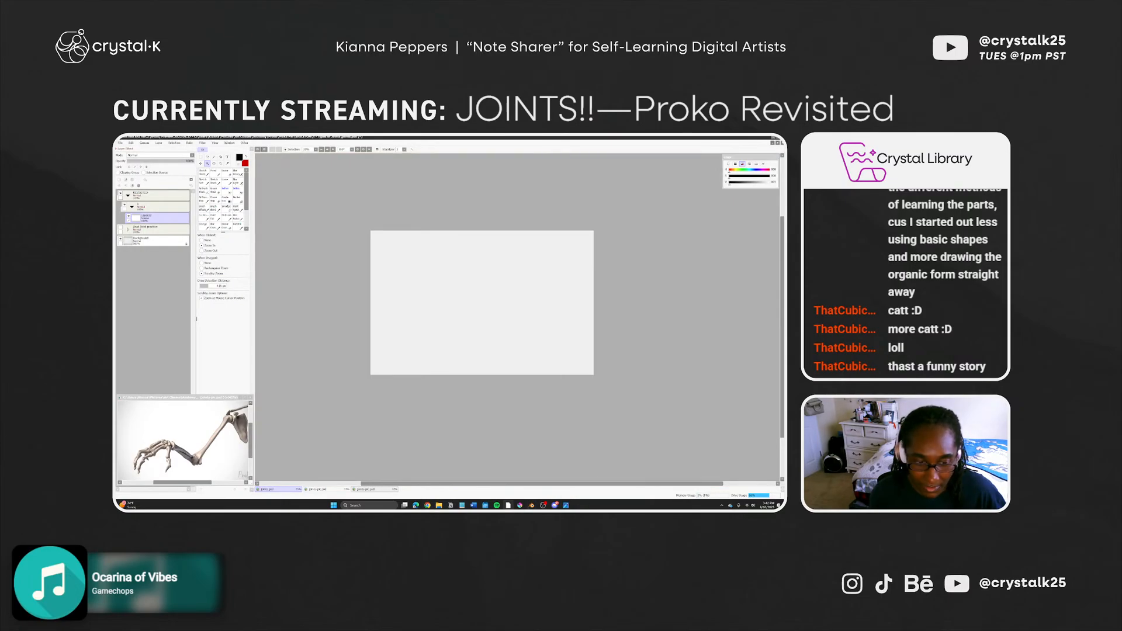
{"action": "right_click", "coordinate": [599, 504]}
{"action": "left_click", "coordinate": [622, 485]}
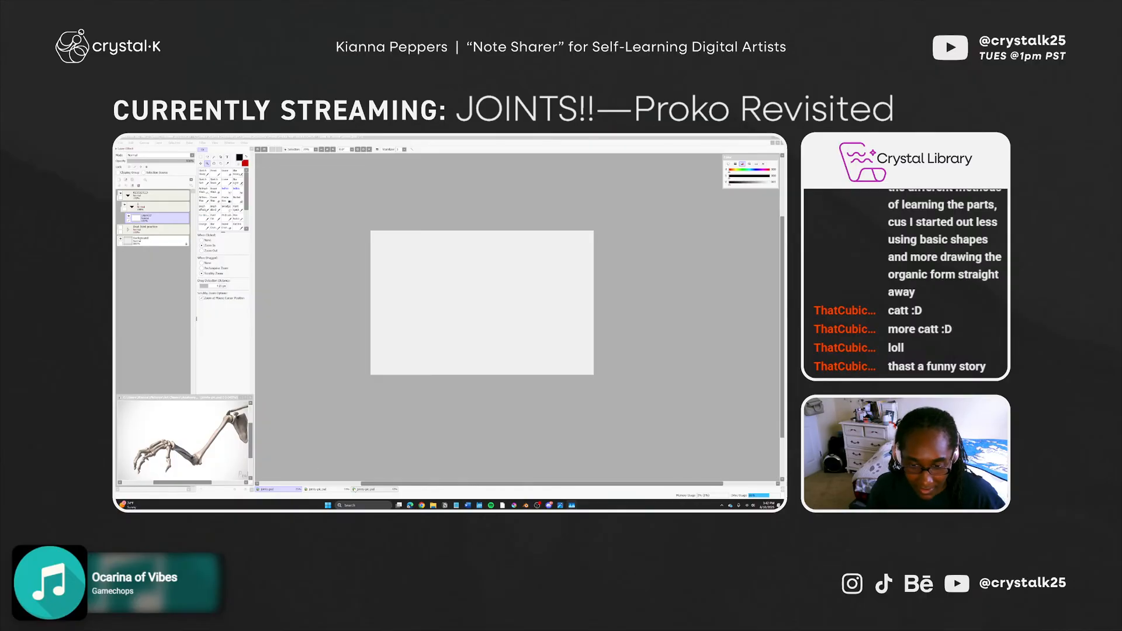
Find and launch the Snagit screen capture program with the search term "snag", and move its window clear of the canvas
{"action": "left_click", "coordinate": [354, 506]}
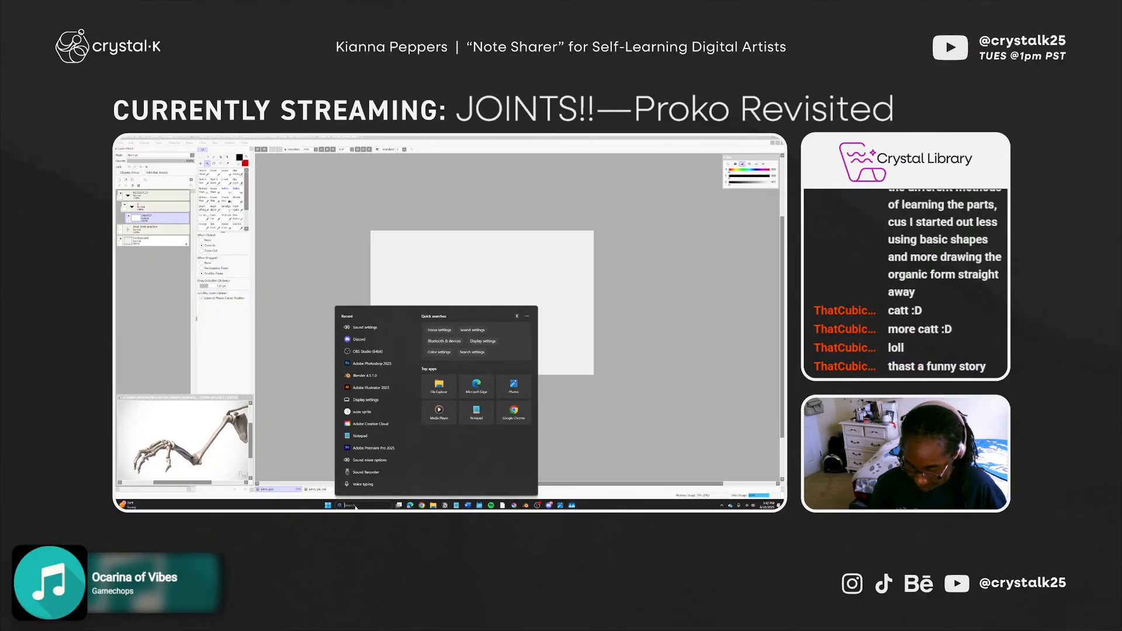
{"action": "type", "text": "snag"}
{"action": "key", "text": "Return"}
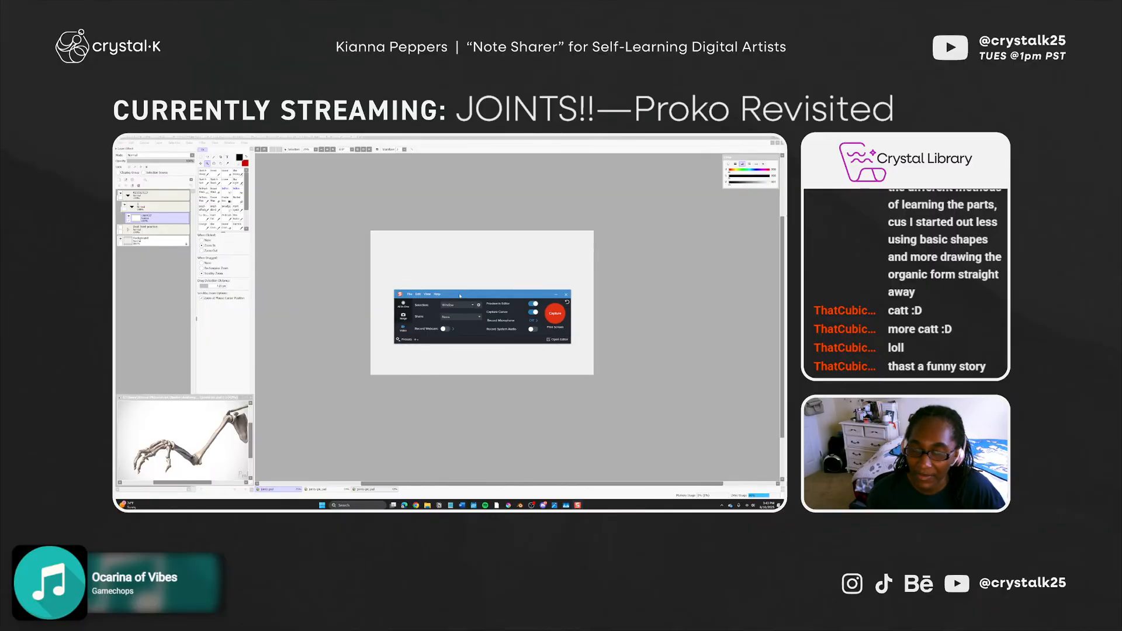
{"action": "left_click_drag", "start_coordinate": [459, 295], "coordinate": [666, 430]}
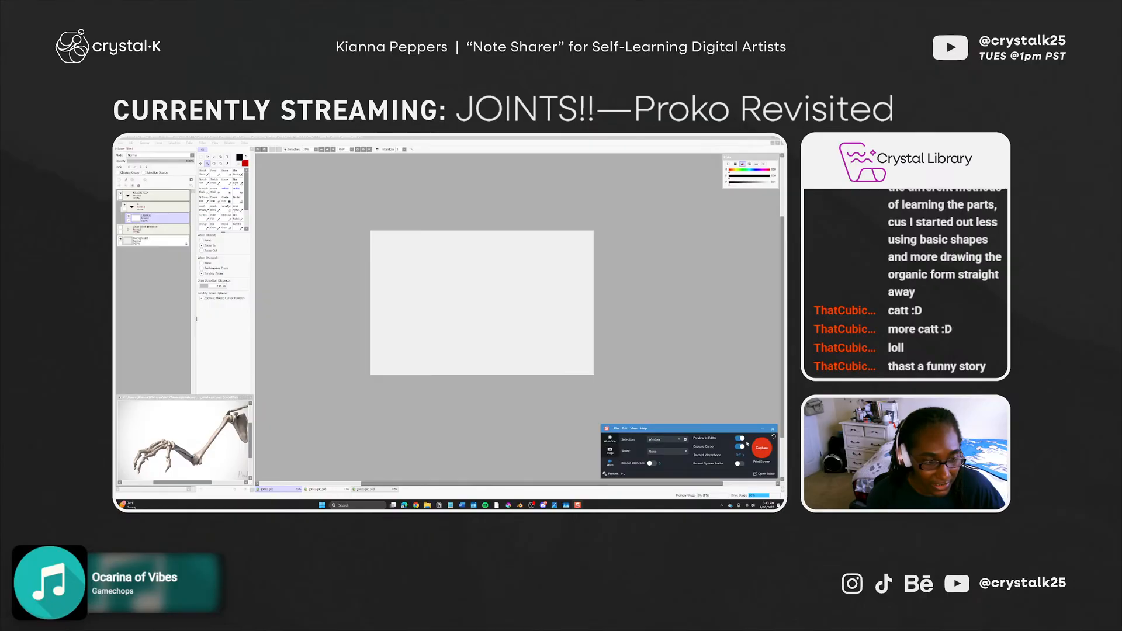
Start the screen capture and place the recording controls below the canvas, returning to the main drawing
{"action": "left_click", "coordinate": [760, 448]}
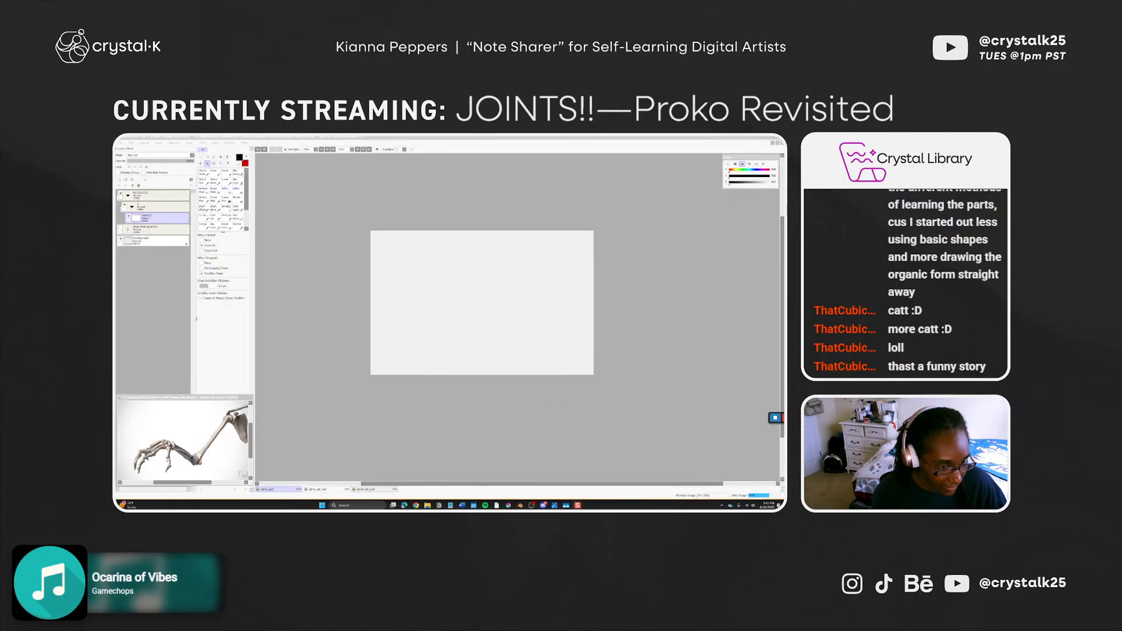
{"action": "left_click_drag", "start_coordinate": [693, 471], "coordinate": [702, 468]}
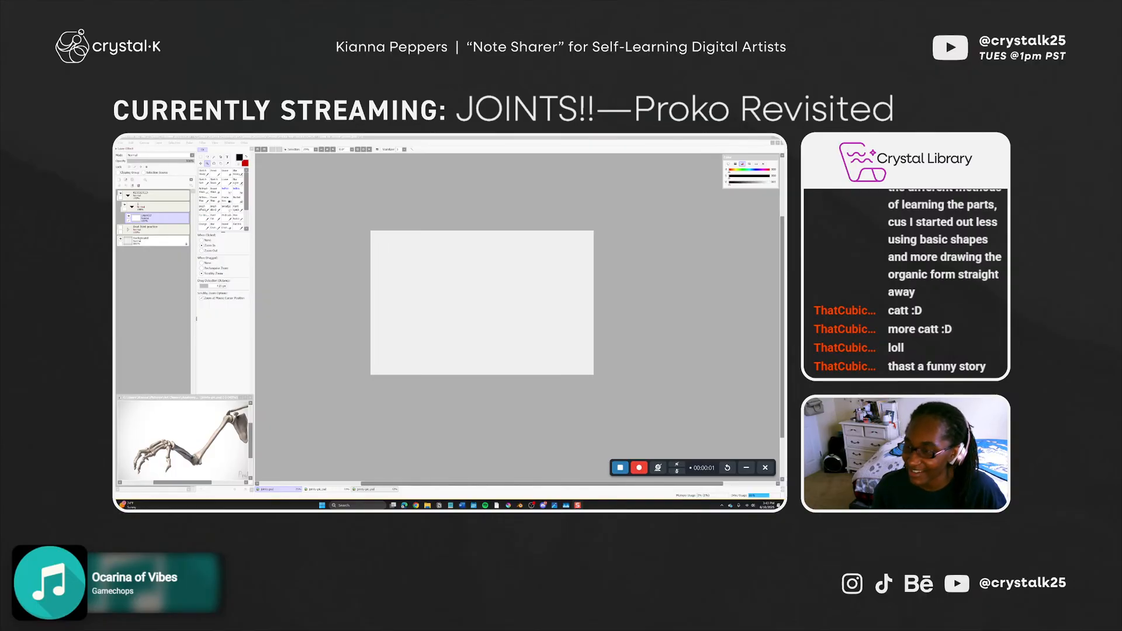
{"action": "left_click", "coordinate": [183, 441]}
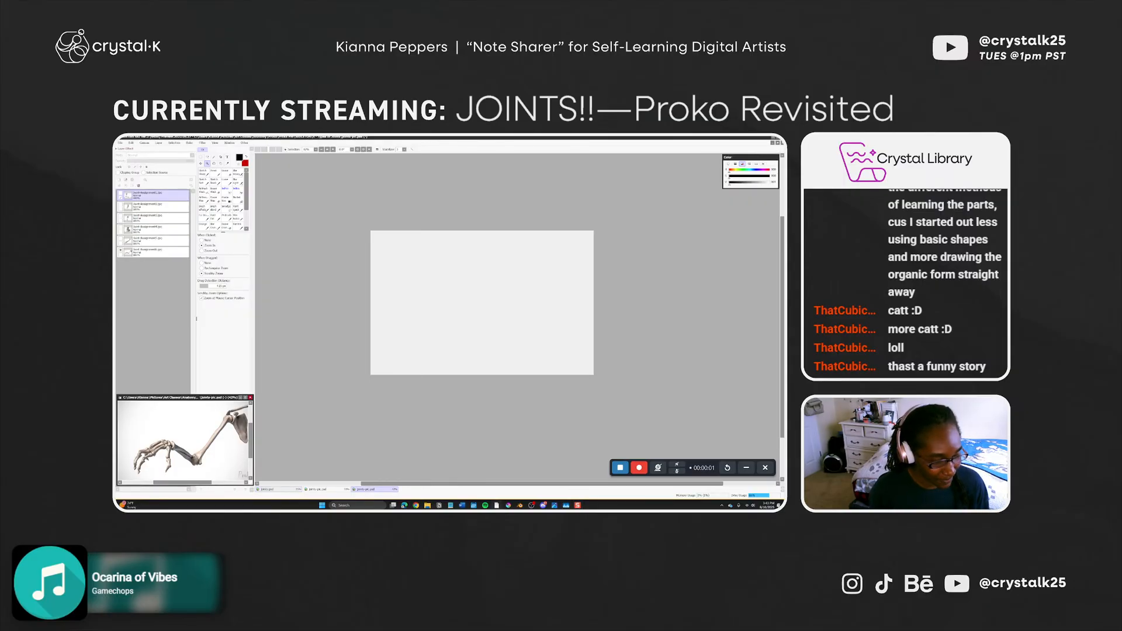
{"action": "left_click", "coordinate": [452, 320]}
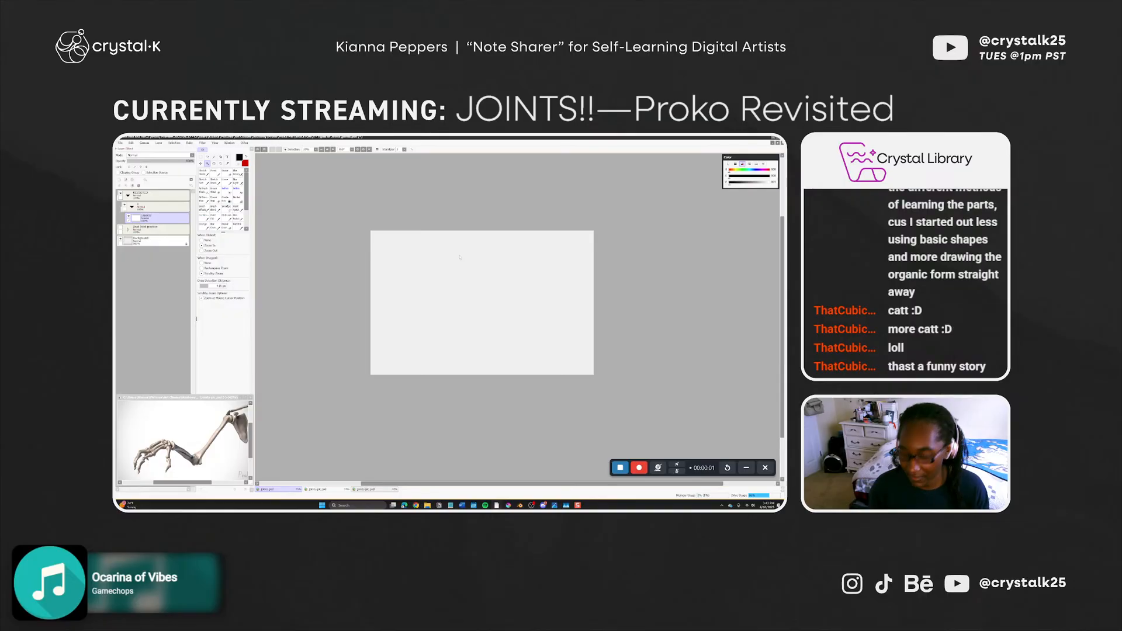
Try the black brush with a few short strokes on the empty canvas and clear them
{"action": "key", "text": "b"}
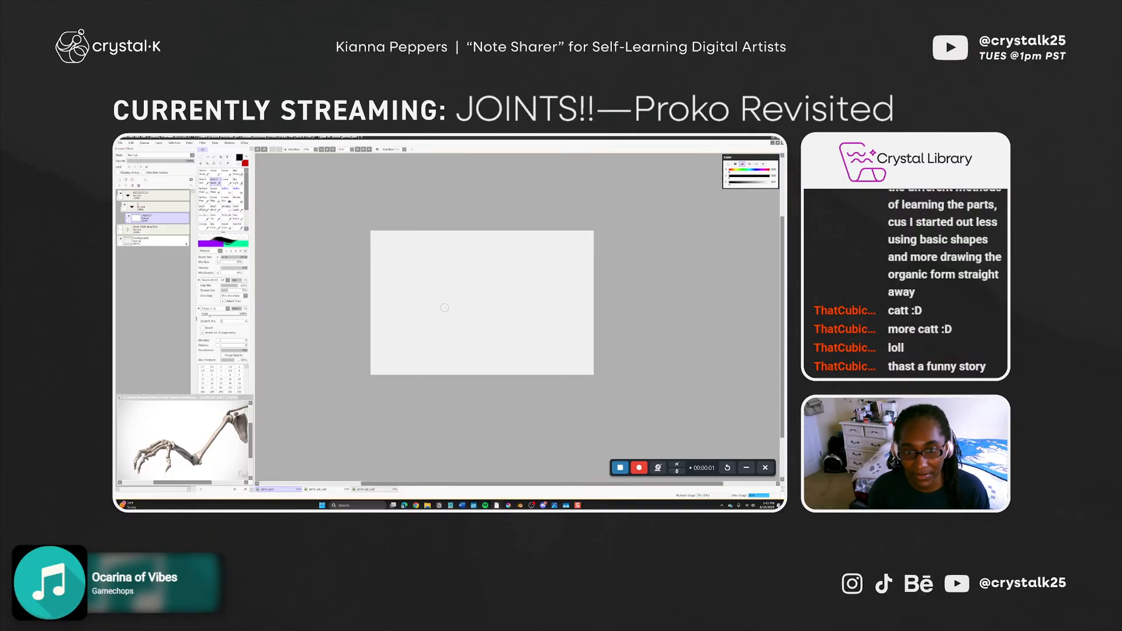
{"action": "left_click_drag", "start_coordinate": [470, 292], "coordinate": [465, 329]}
{"action": "mouse_move", "coordinate": [484, 290]}
{"action": "left_mouse_down"}
{"action": "mouse_move", "coordinate": [470, 328]}
{"action": "mouse_move", "coordinate": [480, 327]}
{"action": "left_mouse_up"}
{"action": "left_click_drag", "start_coordinate": [502, 295], "coordinate": [492, 328]}
{"action": "key", "text": "d"}
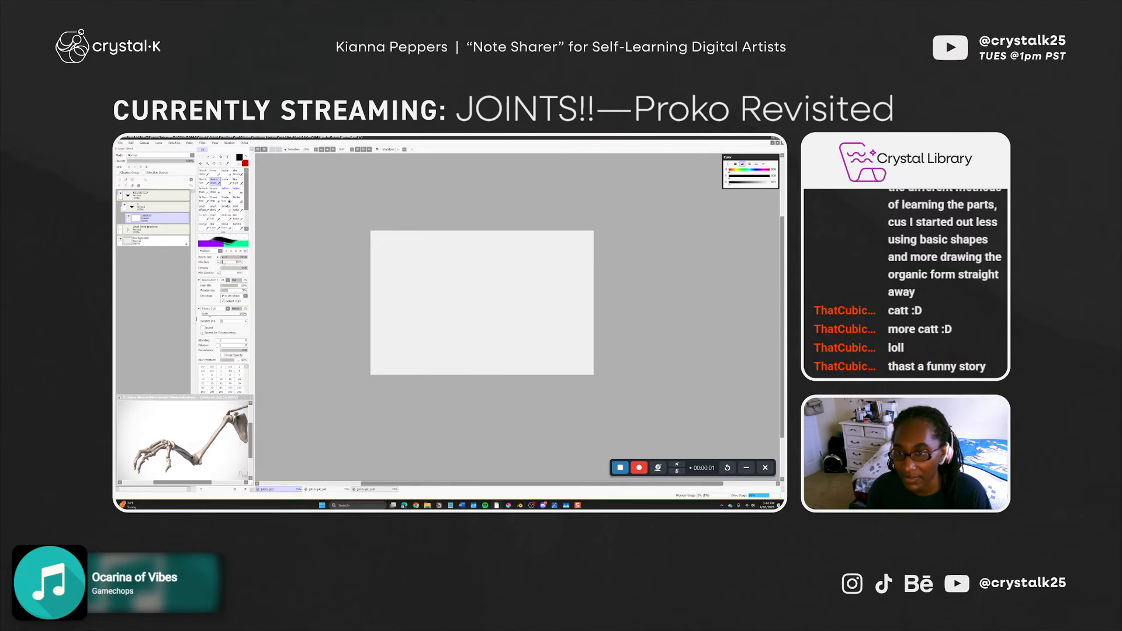
{"action": "left_click_drag", "start_coordinate": [443, 286], "coordinate": [444, 297]}
{"action": "left_click_drag", "start_coordinate": [459, 283], "coordinate": [449, 297]}
{"action": "key", "text": "d"}
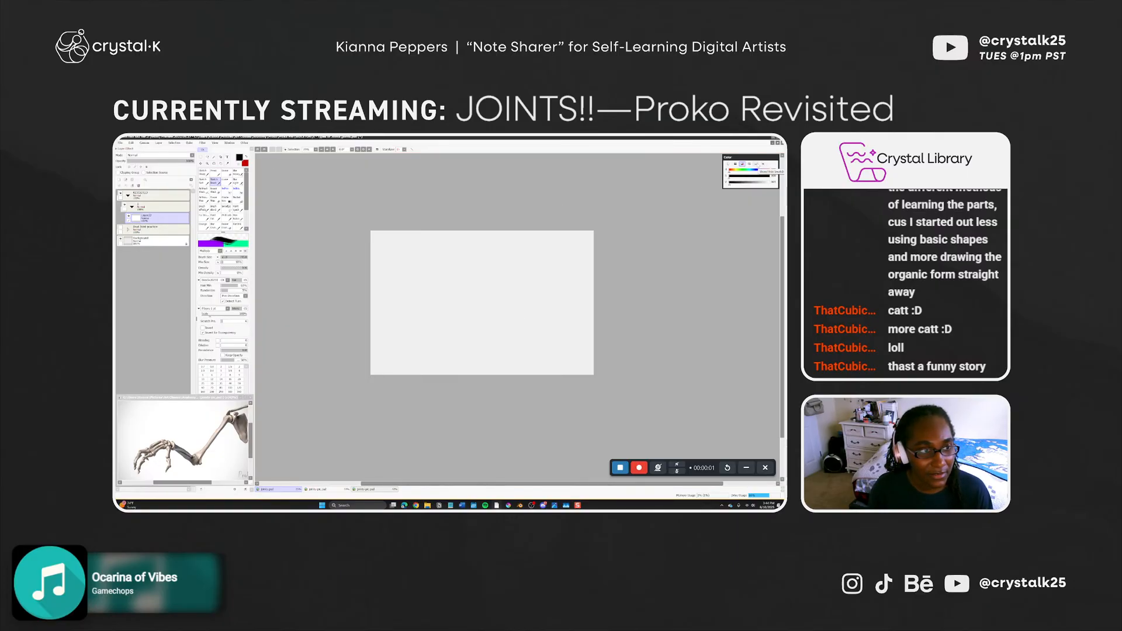
Show the color swatches, pick blue as the drawing color, and keep both swatches and color sliders displayed
{"action": "left_click", "coordinate": [755, 164]}
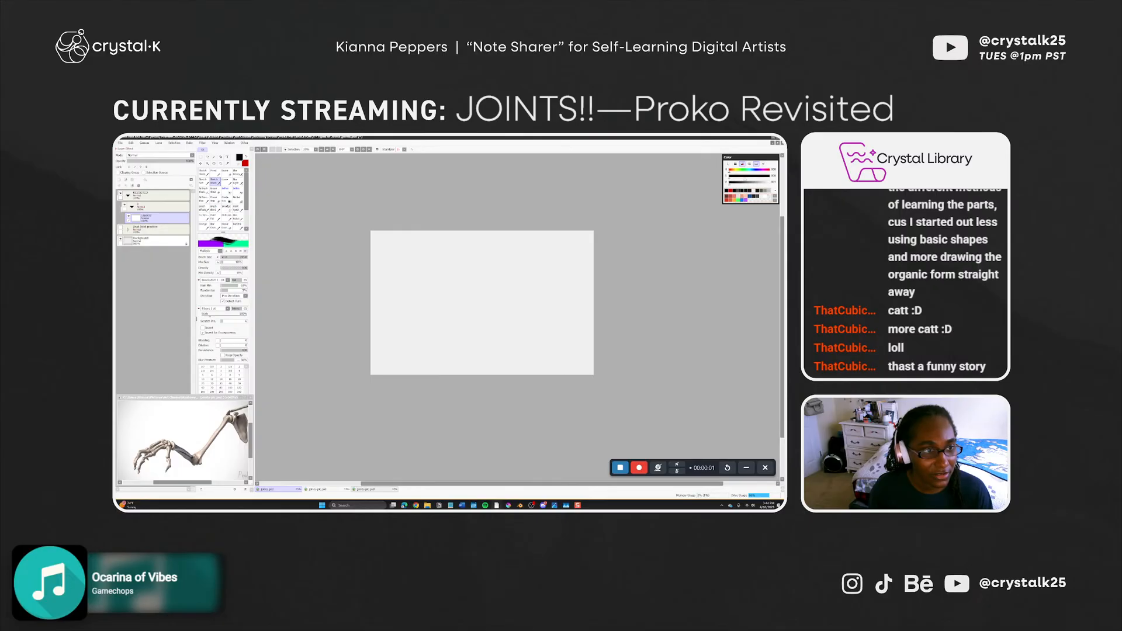
{"action": "left_click", "coordinate": [742, 164]}
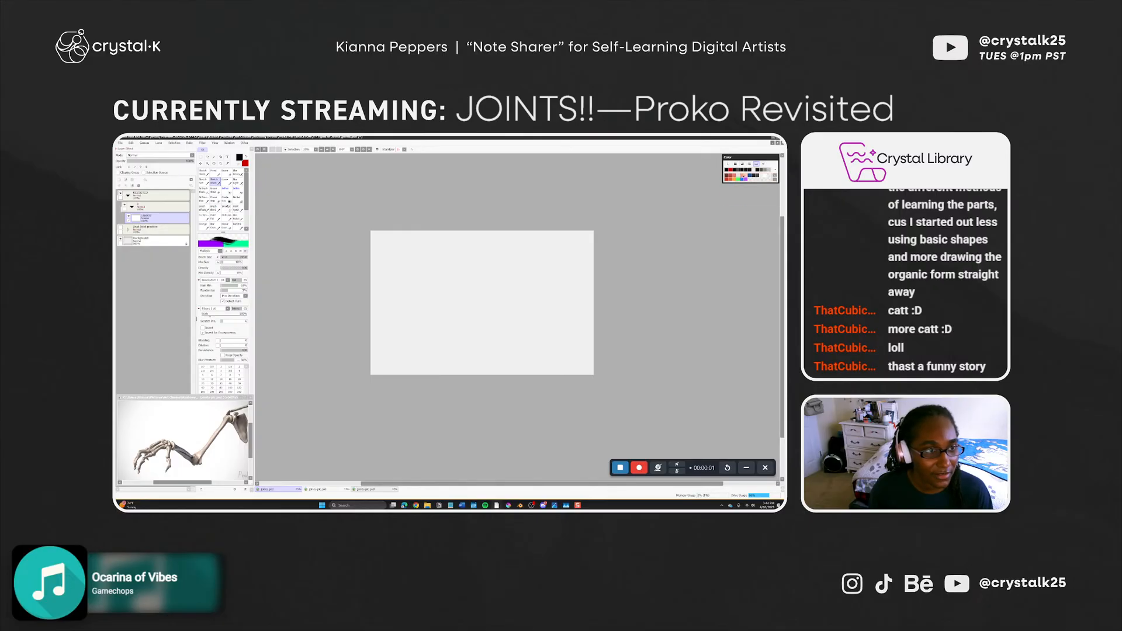
{"action": "left_click", "coordinate": [742, 179]}
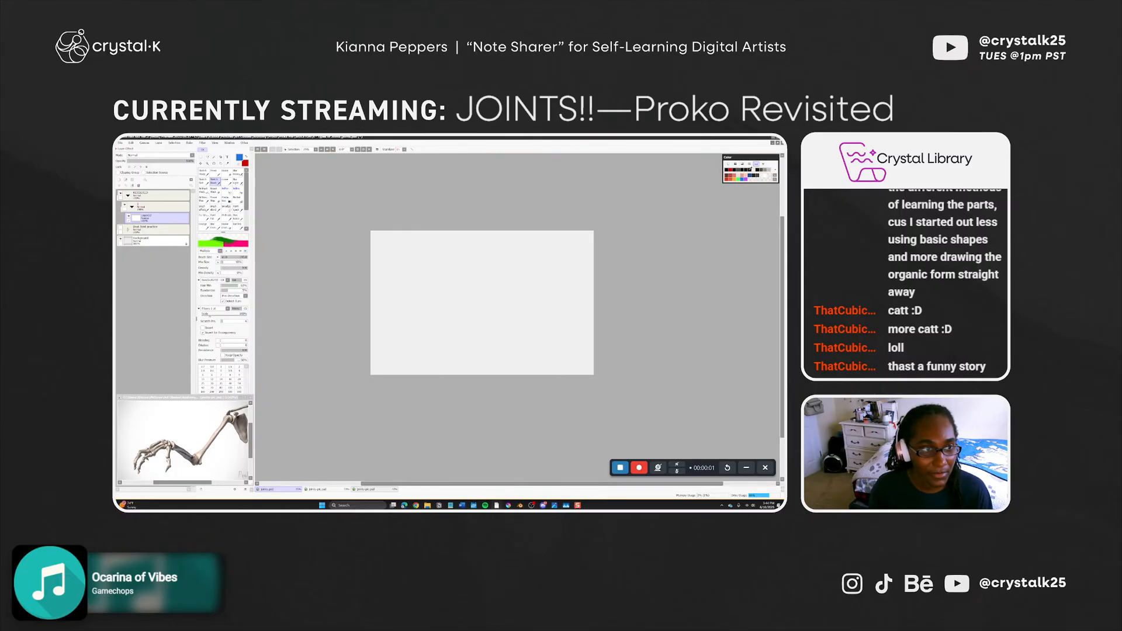
{"action": "left_click", "coordinate": [742, 164]}
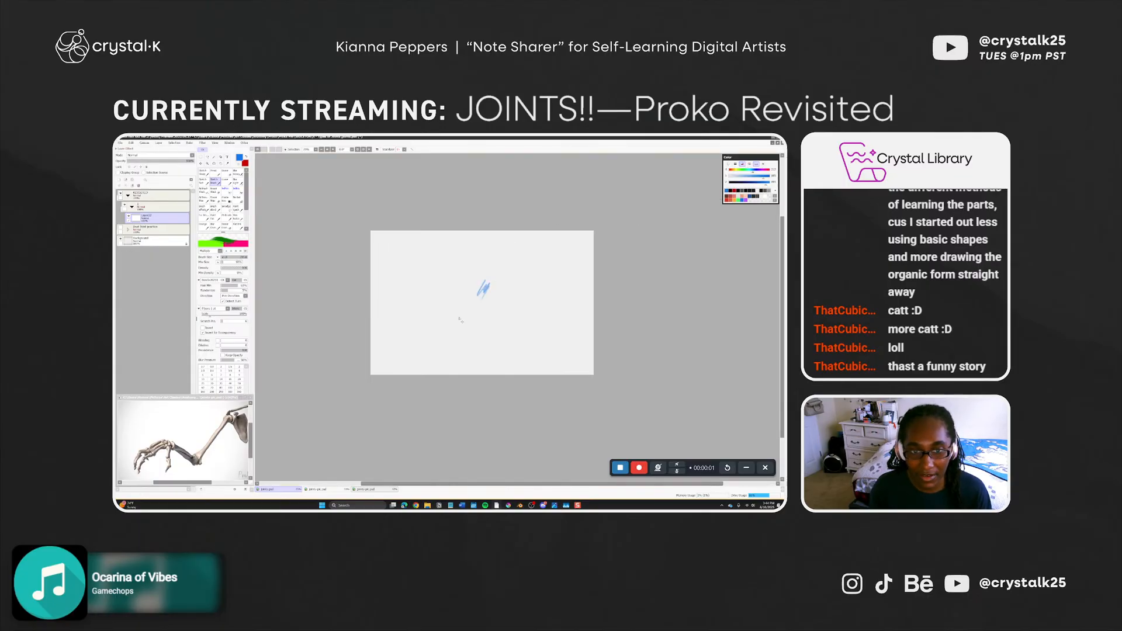
Swap to the secondary color, change it to a dark reddish brown, and try it with a scribble that is undone
{"action": "key", "text": "x"}
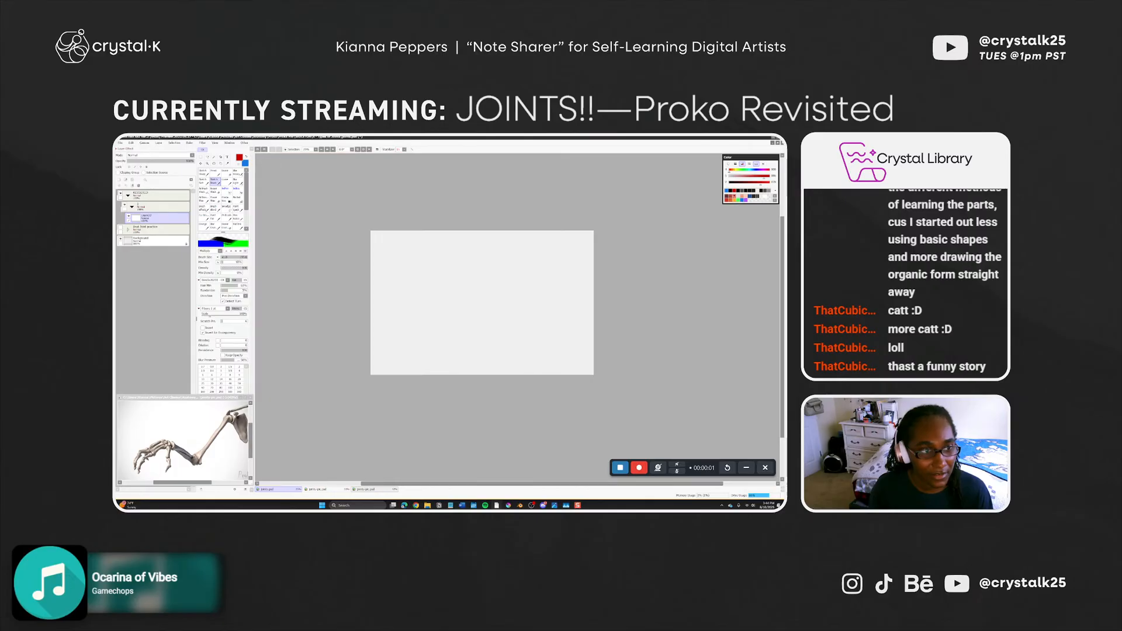
{"action": "left_click", "coordinate": [729, 194]}
{"action": "mouse_move", "coordinate": [544, 251]}
{"action": "left_mouse_down"}
{"action": "mouse_move", "coordinate": [514, 282]}
{"action": "mouse_move", "coordinate": [524, 291]}
{"action": "left_mouse_up"}
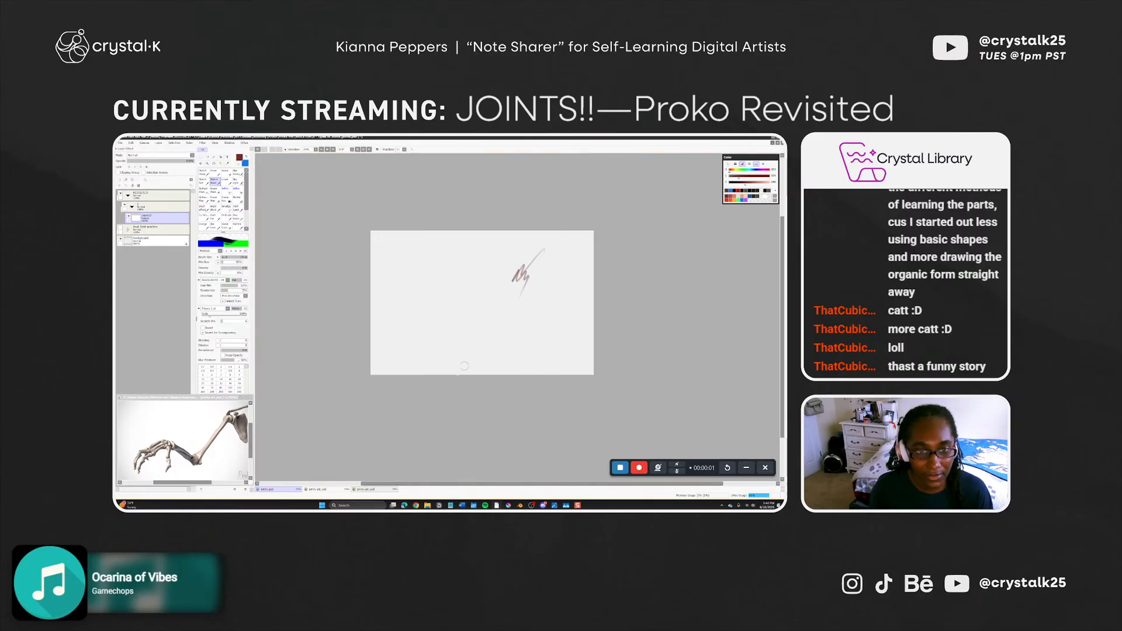
{"action": "key", "text": "ctrl+z"}
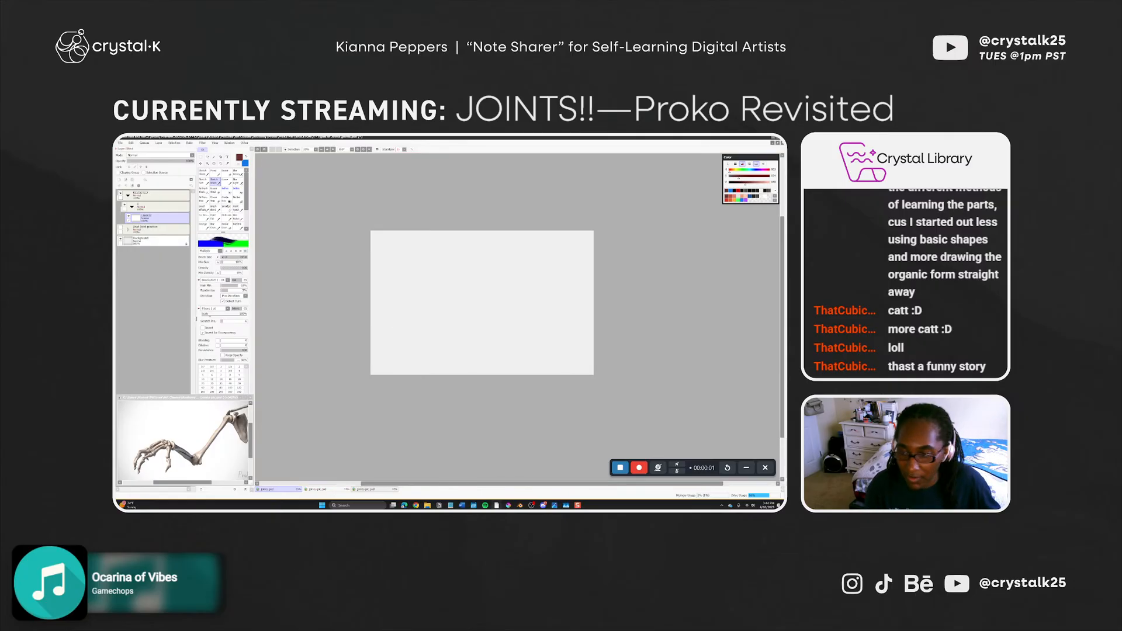
Bring up the Notepad notes window, move it clear of the canvas, and return to the drawing
{"action": "key", "text": "super+5"}
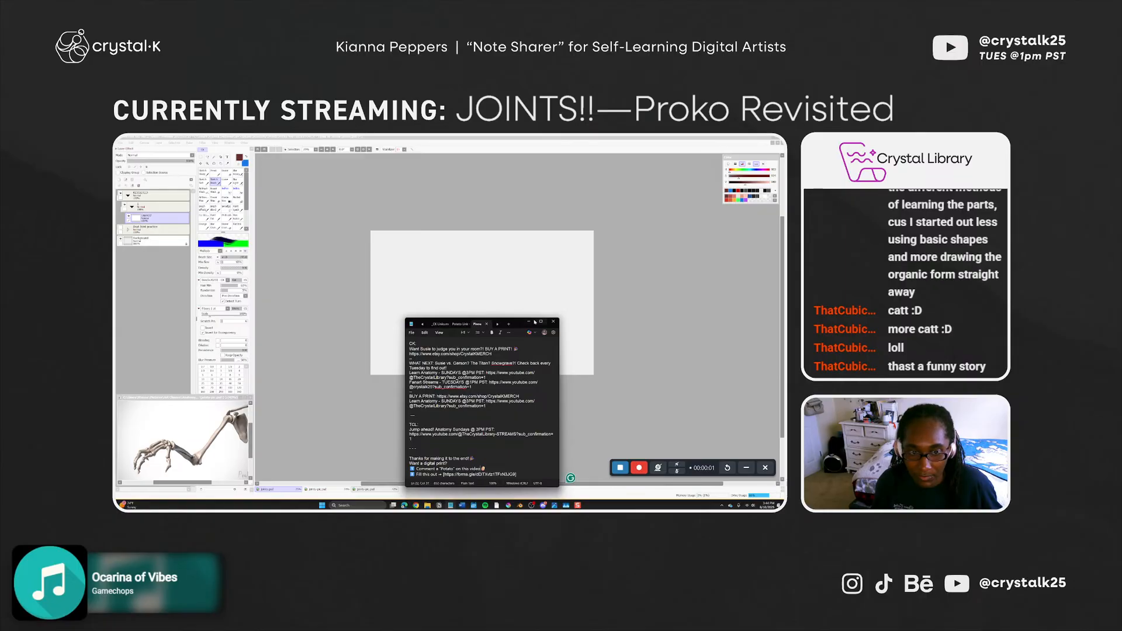
{"action": "left_click_drag", "start_coordinate": [482, 325], "coordinate": [116, 350]}
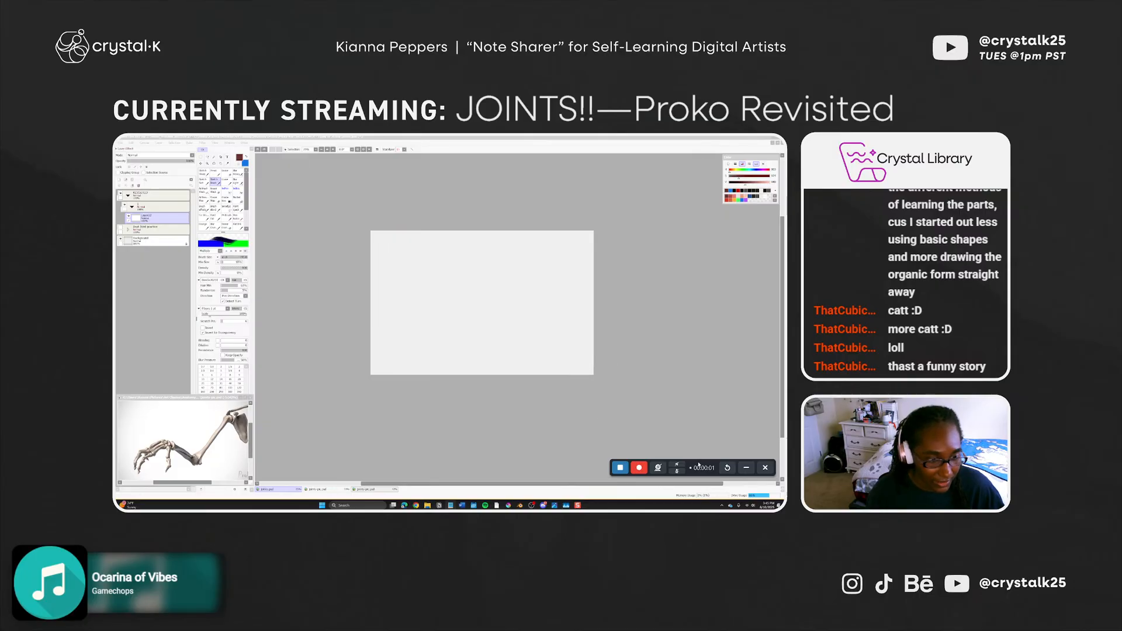
{"action": "left_click", "coordinate": [544, 371]}
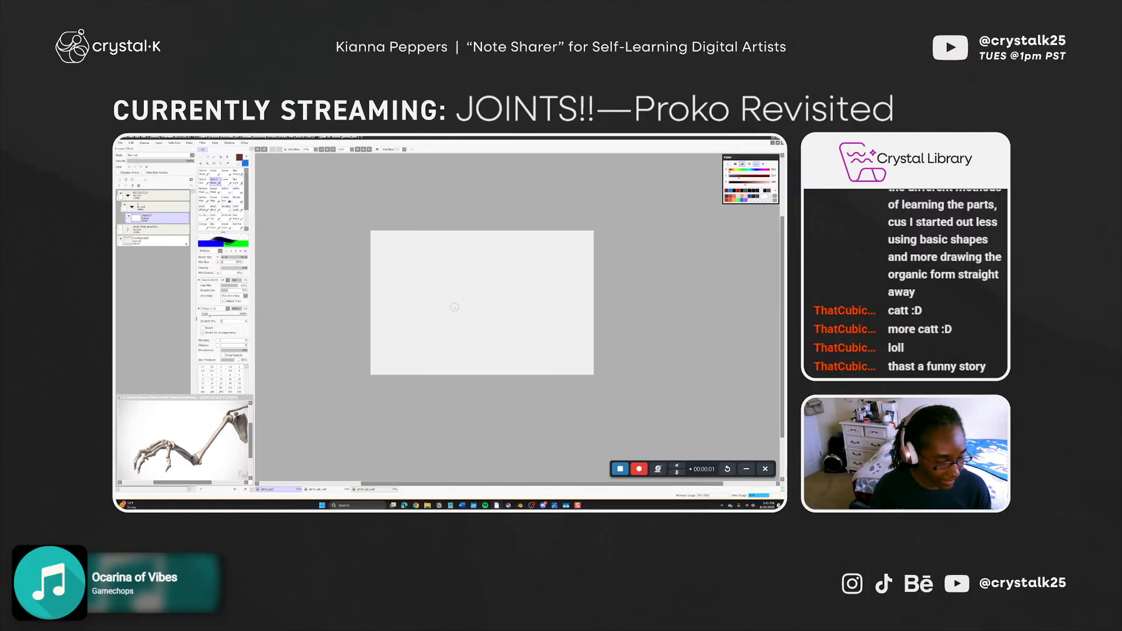
Swap back to blue, switch to the pencil, and draw a straight slanted line down and outward from the upper landmark dot
{"action": "left_click_drag", "start_coordinate": [462, 312], "coordinate": [463, 318]}
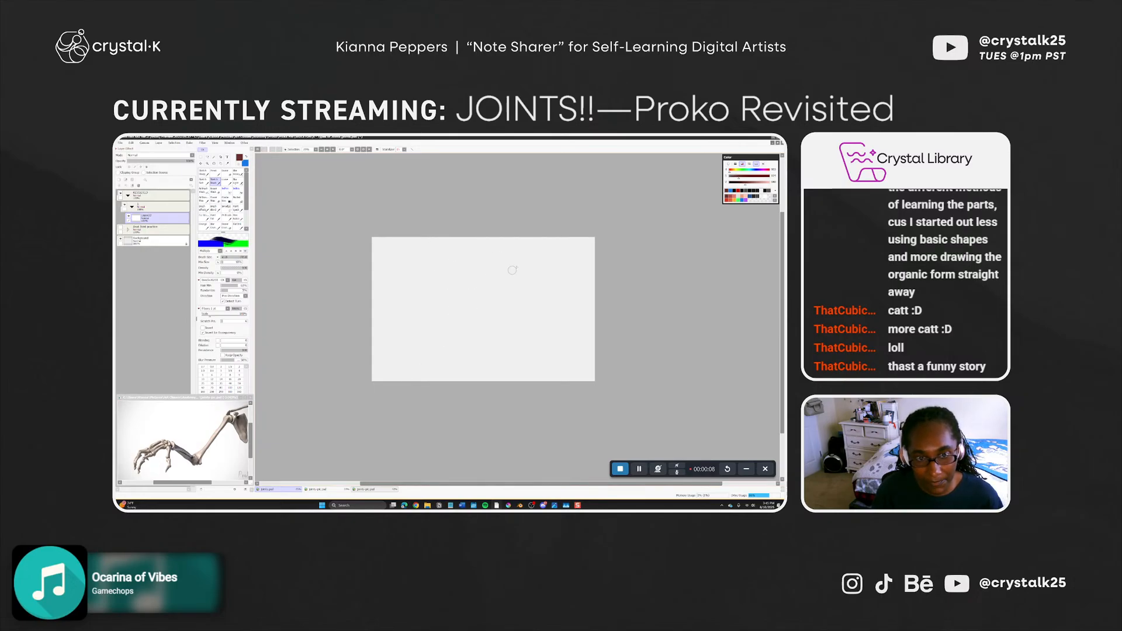
{"action": "key", "text": "x"}
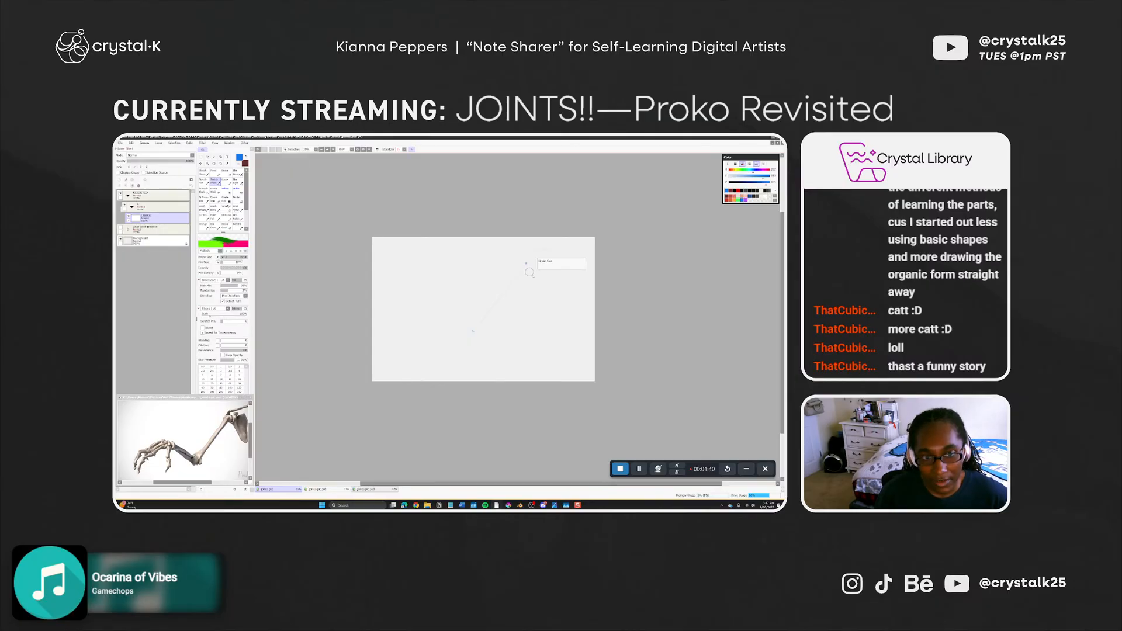
{"action": "key", "text": "n"}
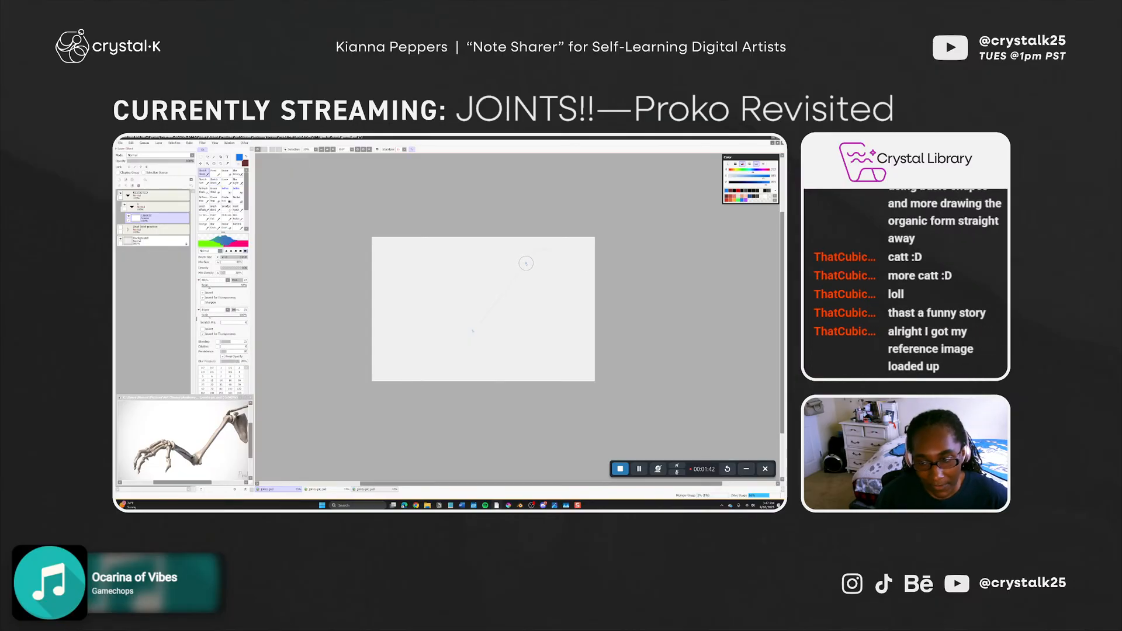
{"action": "left_click_drag", "start_coordinate": [526, 263], "coordinate": [559, 314]}
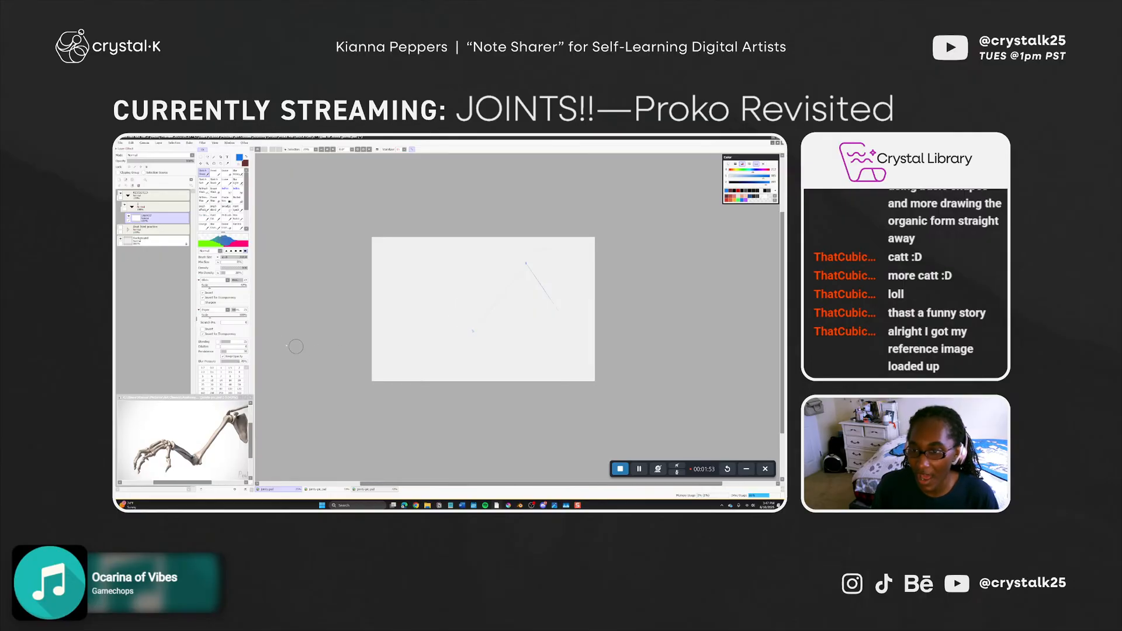
Pause the capture, open the tool preferences below the color panel, put the reference window back over the side panels, and return to the drawing
{"action": "mouse_move", "coordinate": [228, 397]}
{"action": "left_mouse_down"}
{"action": "mouse_move", "coordinate": [276, 384]}
{"action": "mouse_move", "coordinate": [366, 392]}
{"action": "left_mouse_up"}
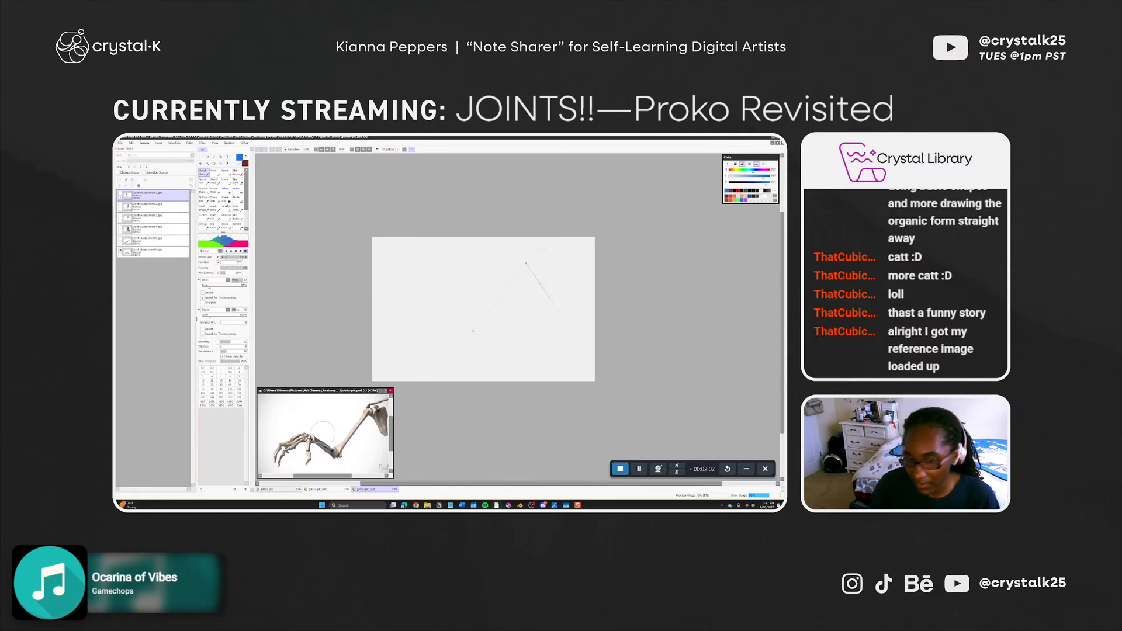
{"action": "key", "text": "shift+F9"}
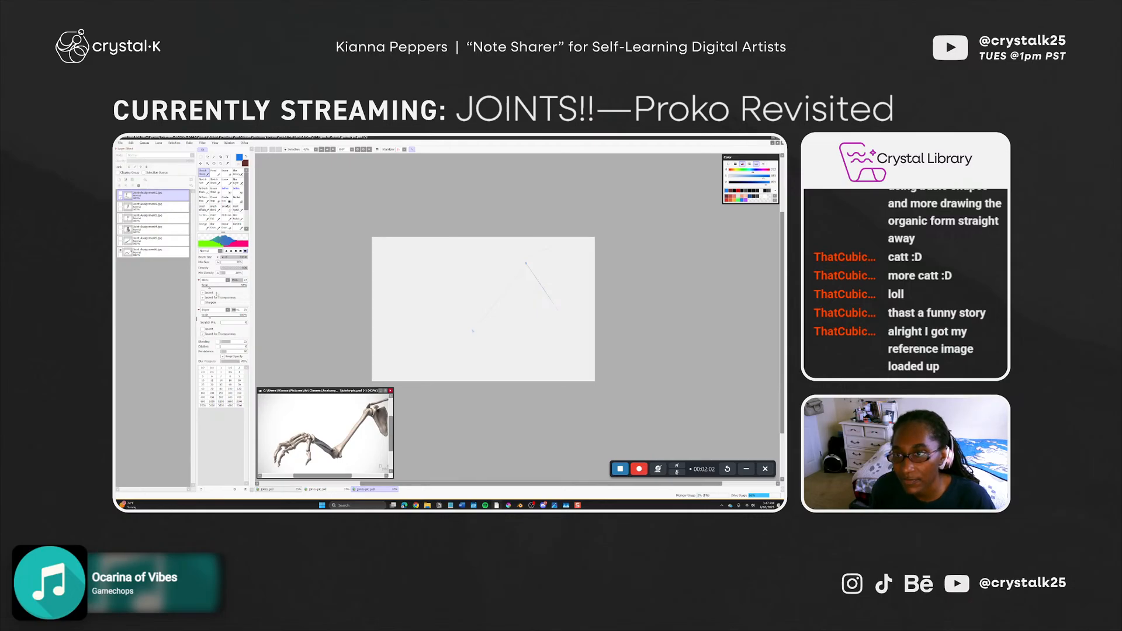
{"action": "left_click", "coordinate": [275, 283]}
{"action": "key", "text": "1"}
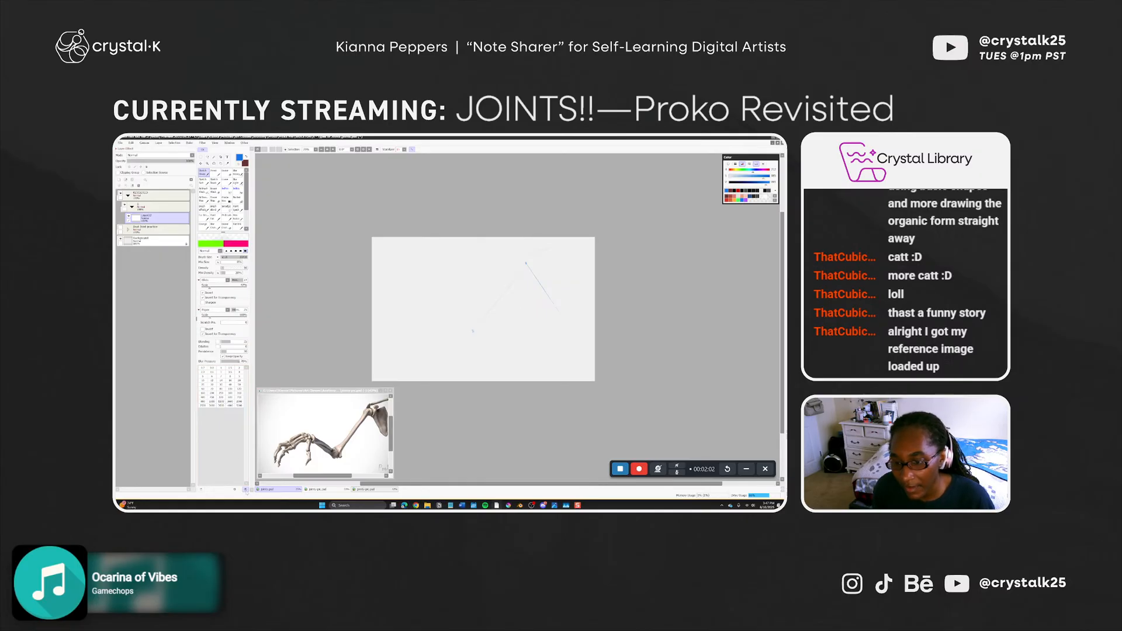
{"action": "left_click", "coordinate": [200, 489]}
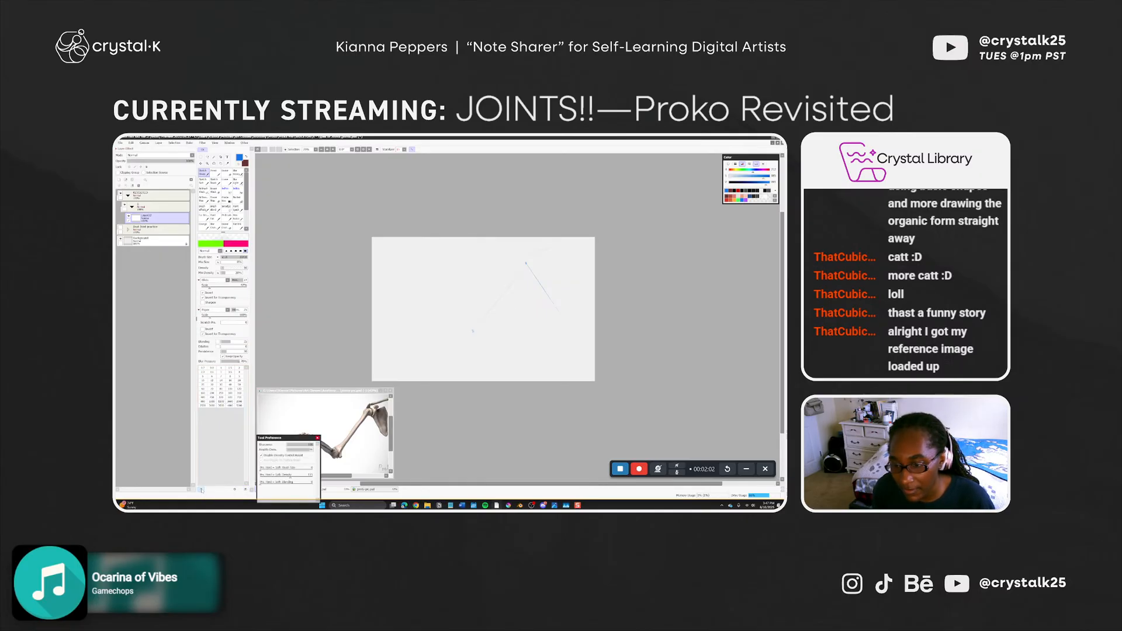
{"action": "left_click_drag", "start_coordinate": [282, 440], "coordinate": [739, 210]}
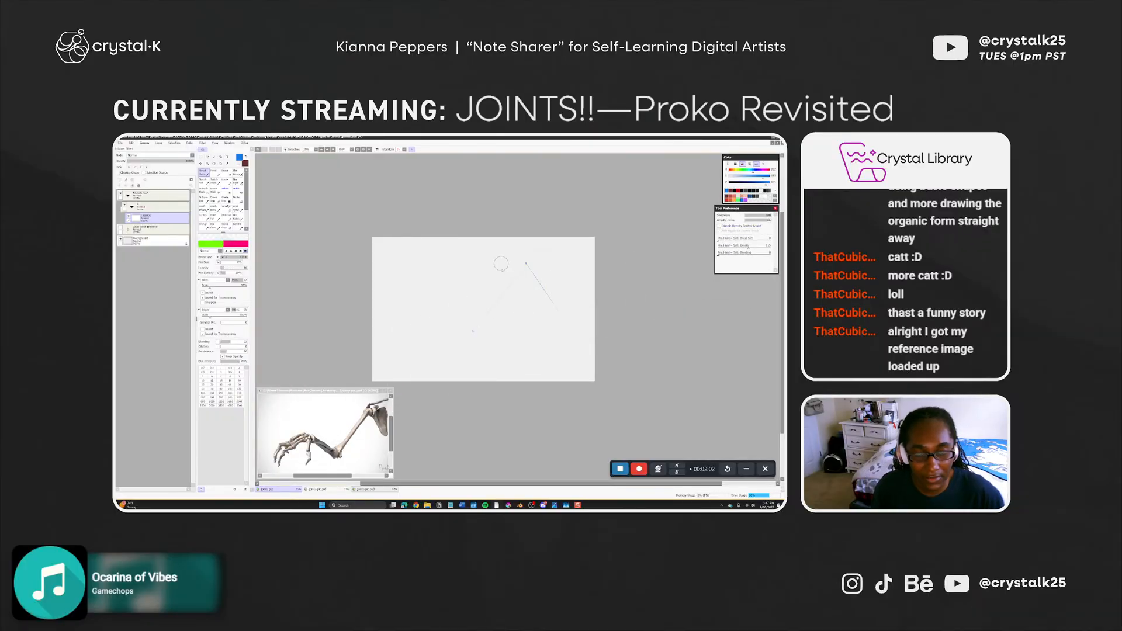
{"action": "left_click_drag", "start_coordinate": [365, 395], "coordinate": [231, 398]}
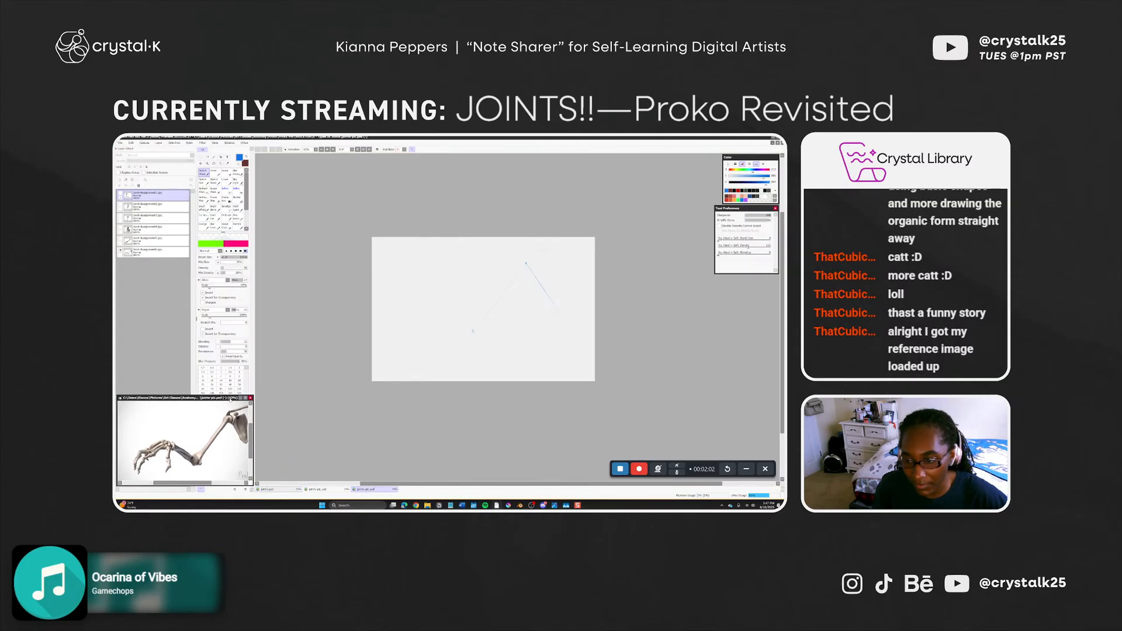
{"action": "left_click", "coordinate": [531, 275]}
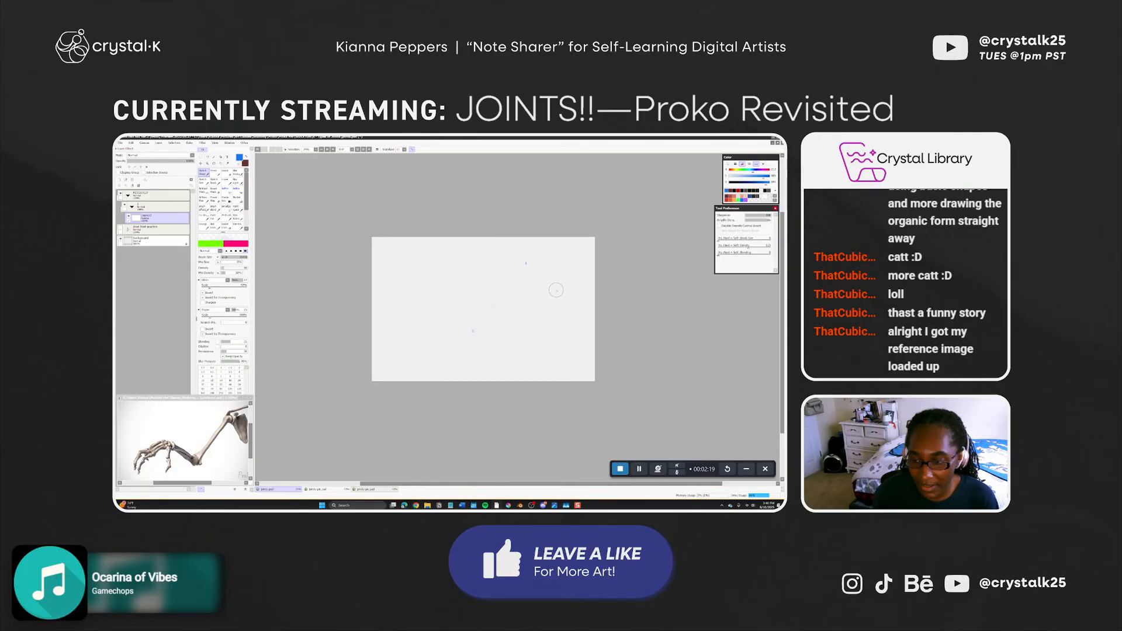
Shift the landmark dots slightly to the right with Transform, and try a straight line from the lower dot that is undone
{"action": "key", "text": "ctrl+t"}
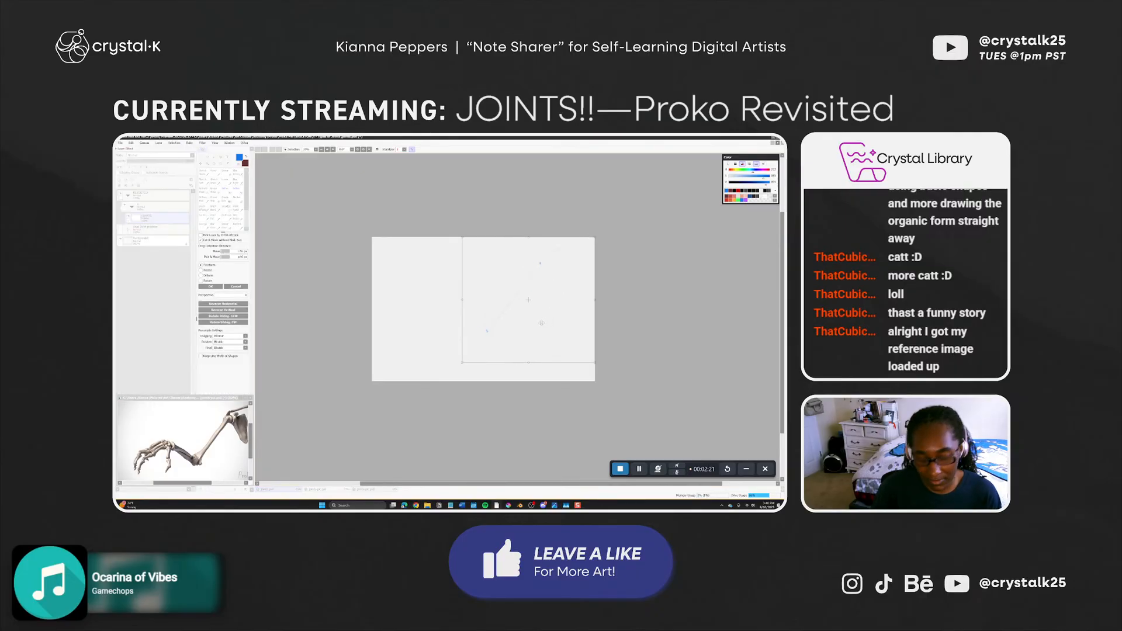
{"action": "key", "text": "Return"}
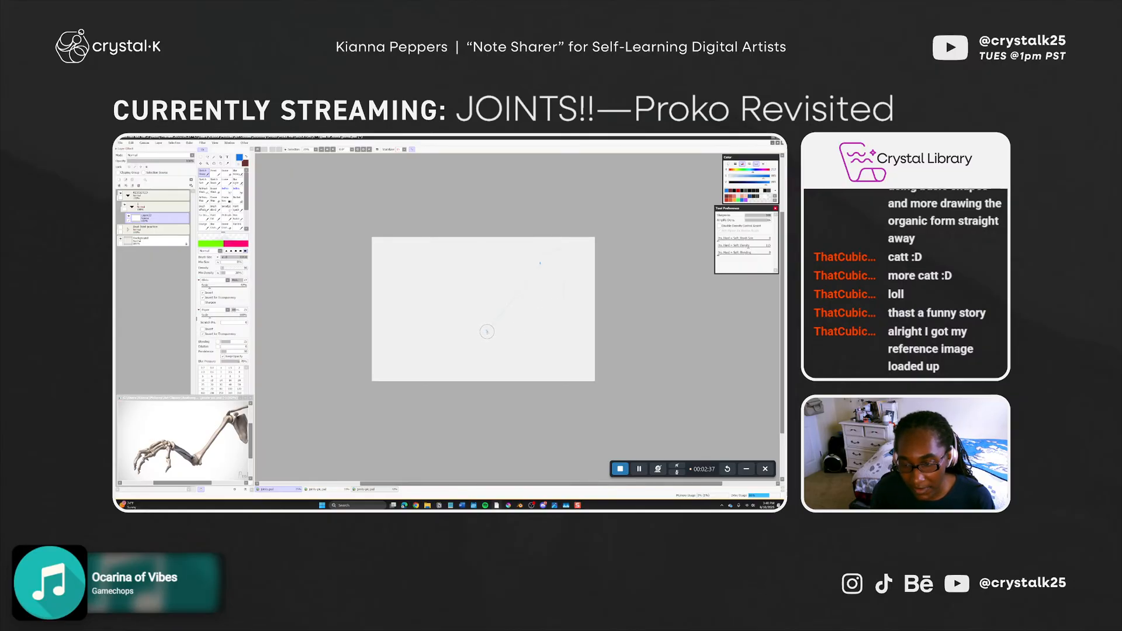
{"action": "left_click_drag", "start_coordinate": [486, 331], "coordinate": [567, 296]}
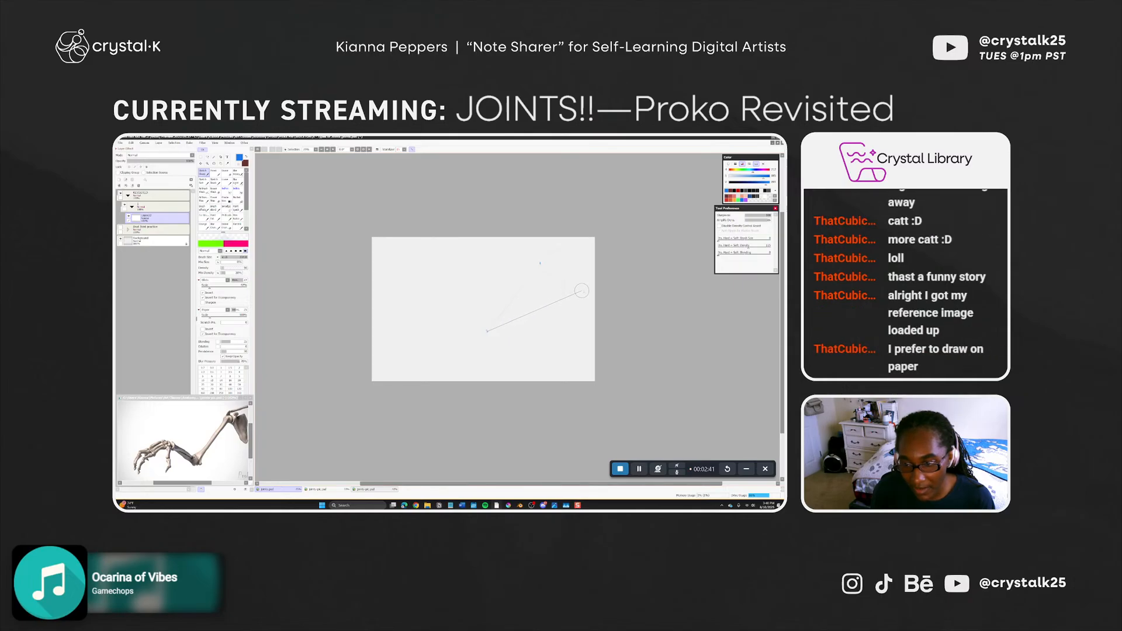
{"action": "key", "text": "ctrl+z"}
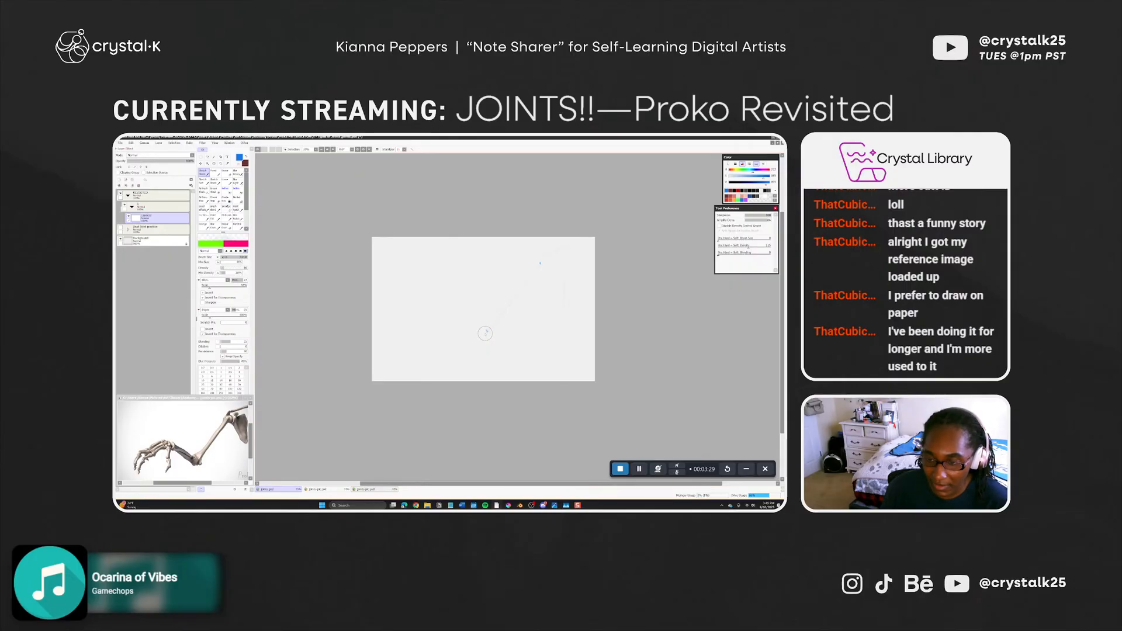
With the brush, draw thin straight lines from the upper and lower landmark dots, converging at a shared point to their left
{"action": "key", "text": "b"}
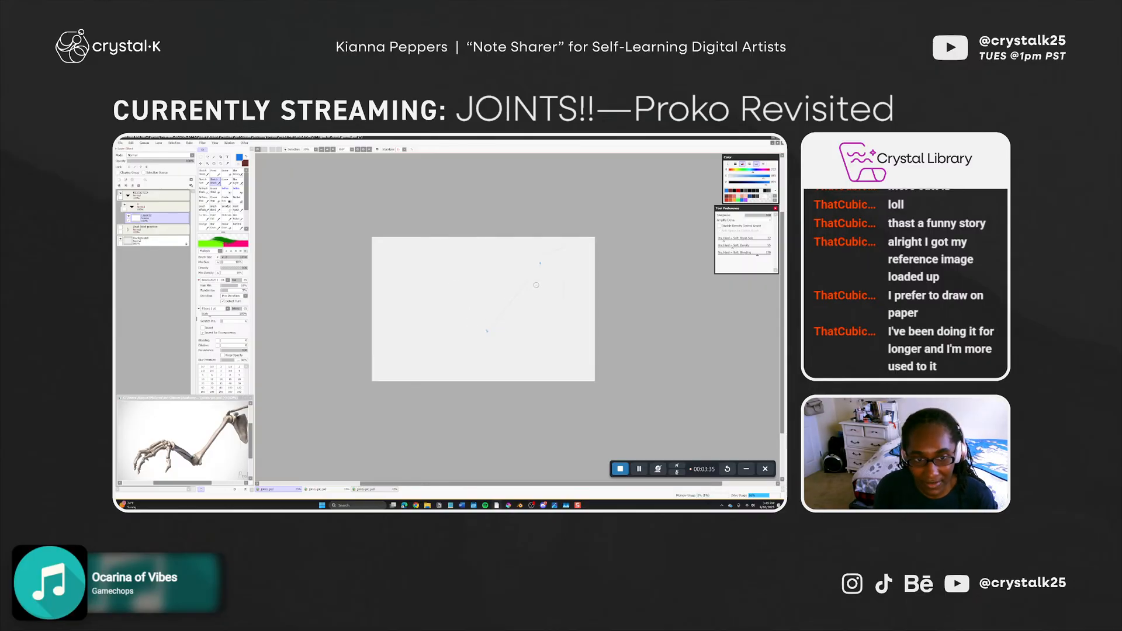
{"action": "key", "text": "n"}
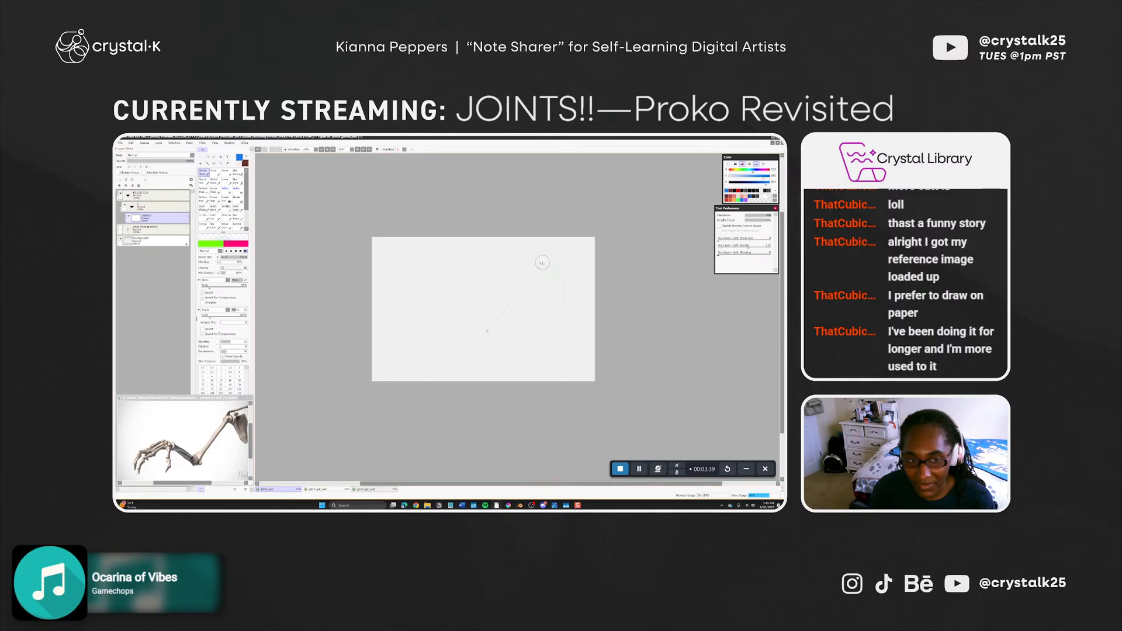
{"action": "key", "text": "b"}
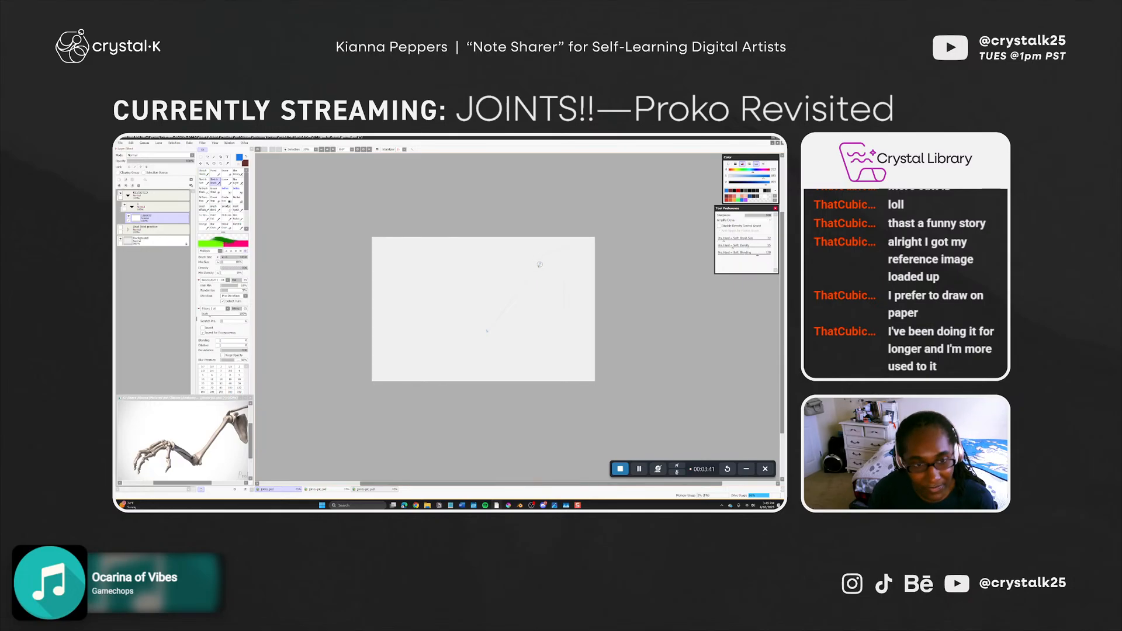
{"action": "key", "text": "shift"}
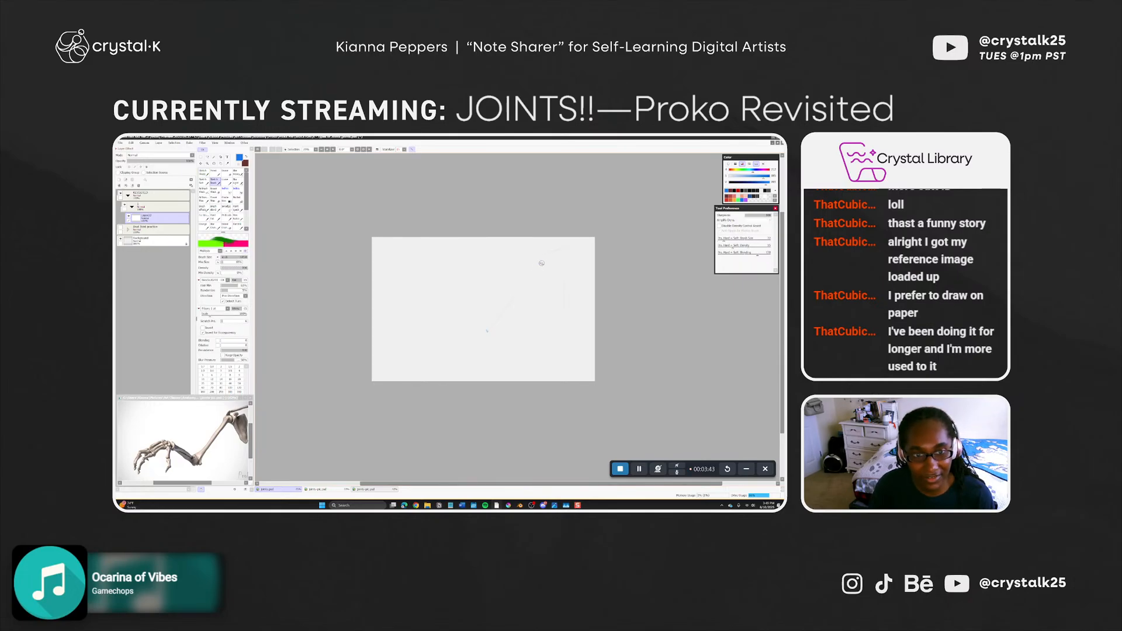
{"action": "mouse_move", "coordinate": [541, 263]}
{"action": "left_mouse_down"}
{"action": "mouse_move", "coordinate": [388, 345]}
{"action": "mouse_move", "coordinate": [392, 334]}
{"action": "left_mouse_up"}
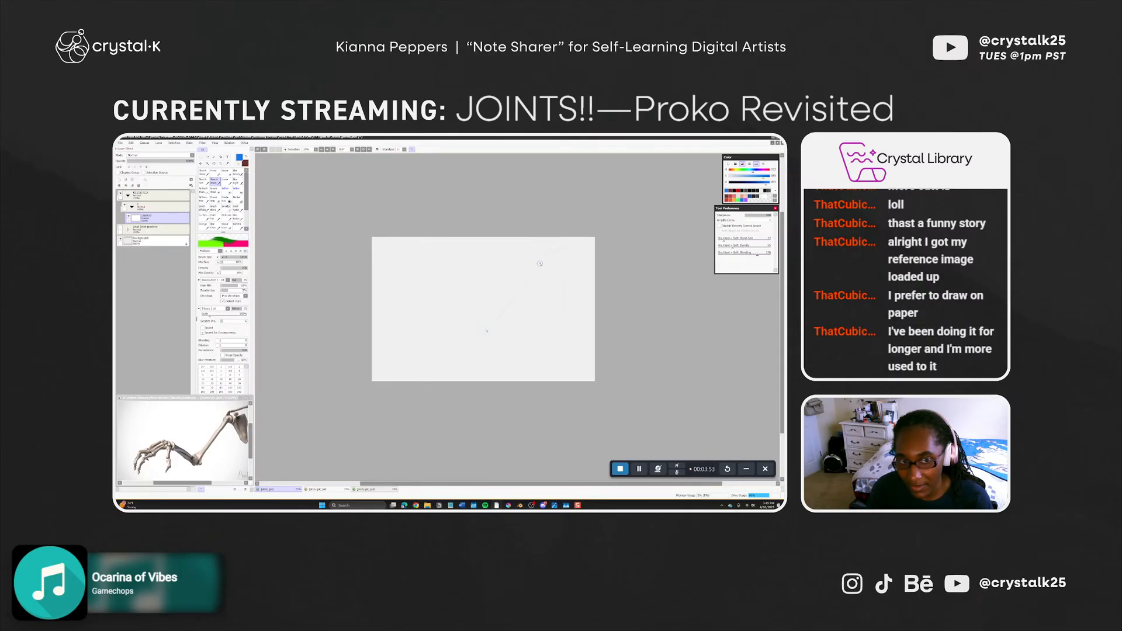
{"action": "left_click_drag", "start_coordinate": [541, 262], "coordinate": [403, 330]}
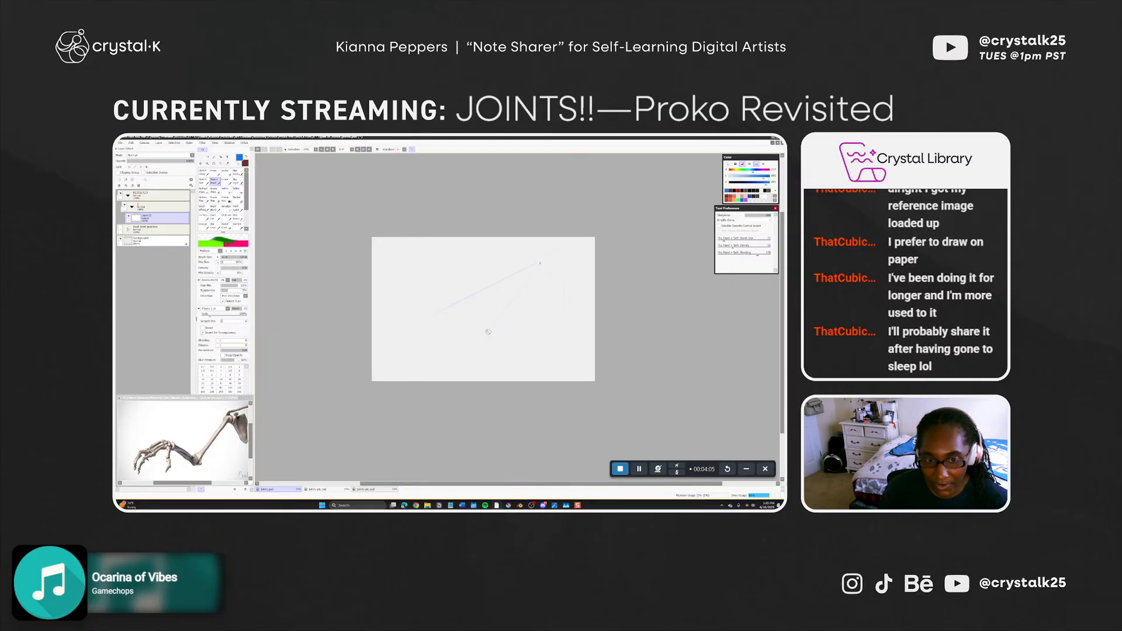
{"action": "left_click_drag", "start_coordinate": [488, 332], "coordinate": [445, 302]}
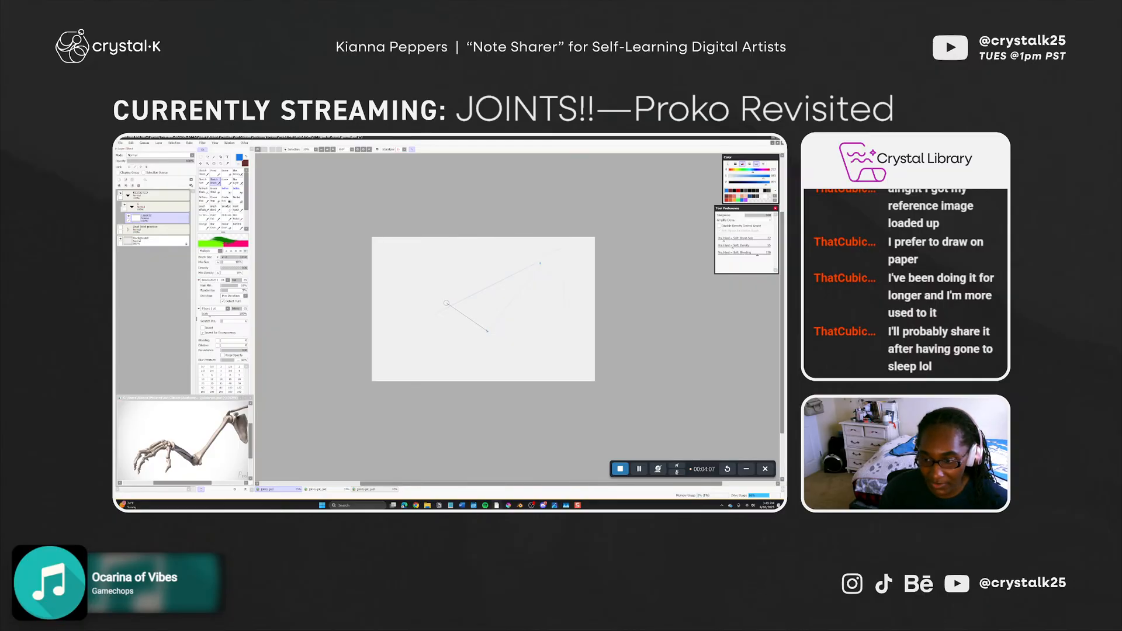
Replace the lower converging line with a landmark dot at the far wrist end and a flatter line leading from the lower dot toward it
{"action": "key", "text": "ctrl+z"}
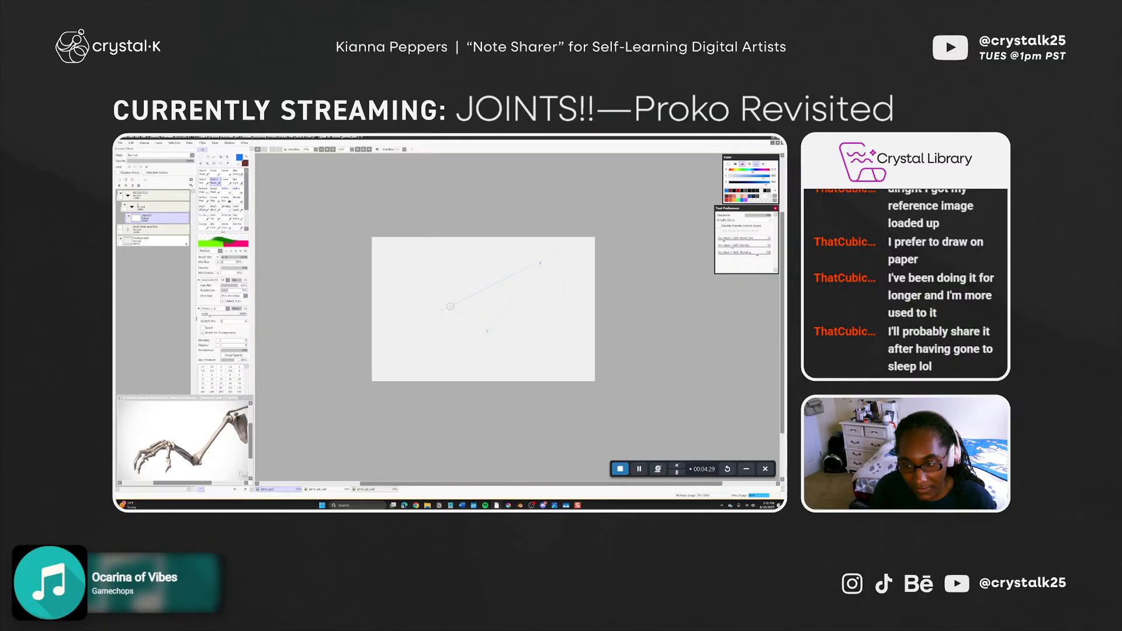
{"action": "left_click", "coordinate": [416, 330]}
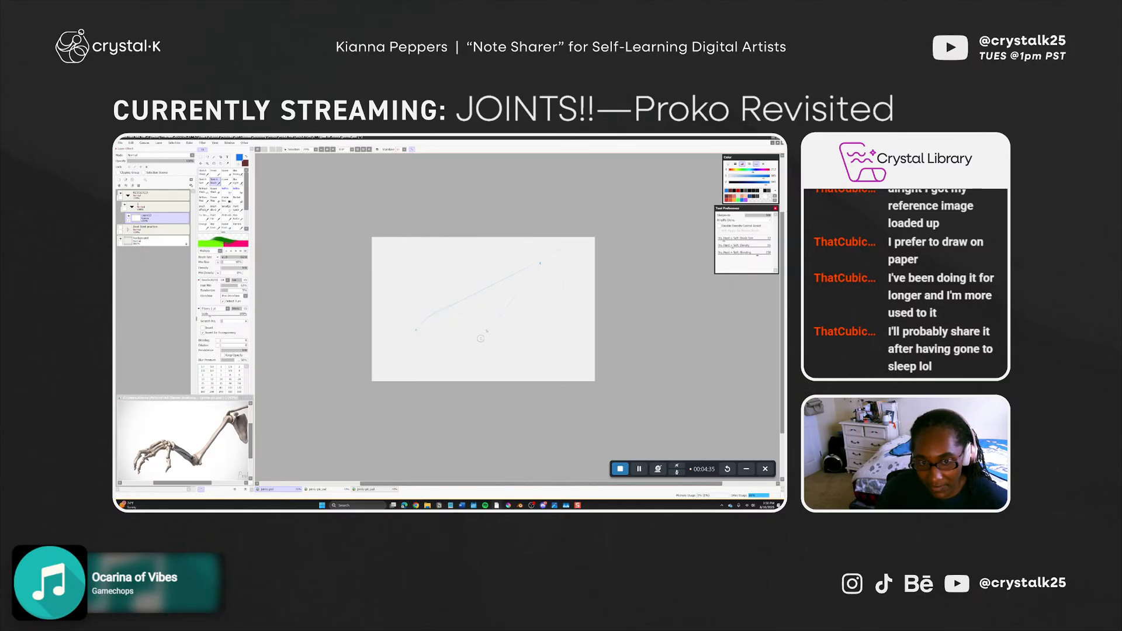
{"action": "left_click_drag", "start_coordinate": [487, 333], "coordinate": [423, 323]}
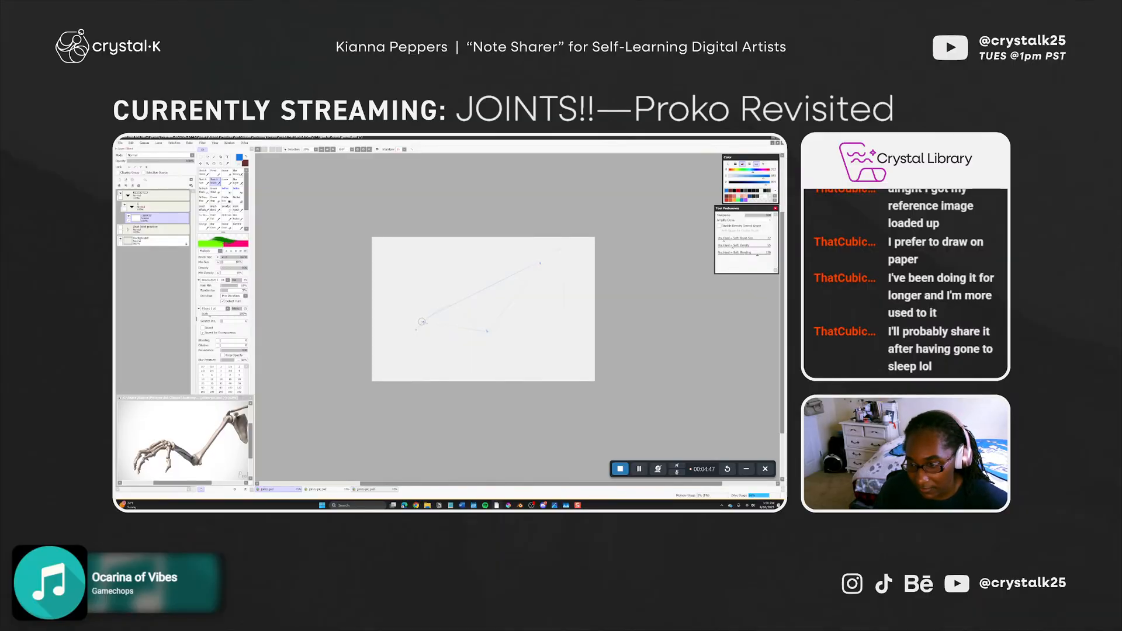
{"action": "key", "text": "shift"}
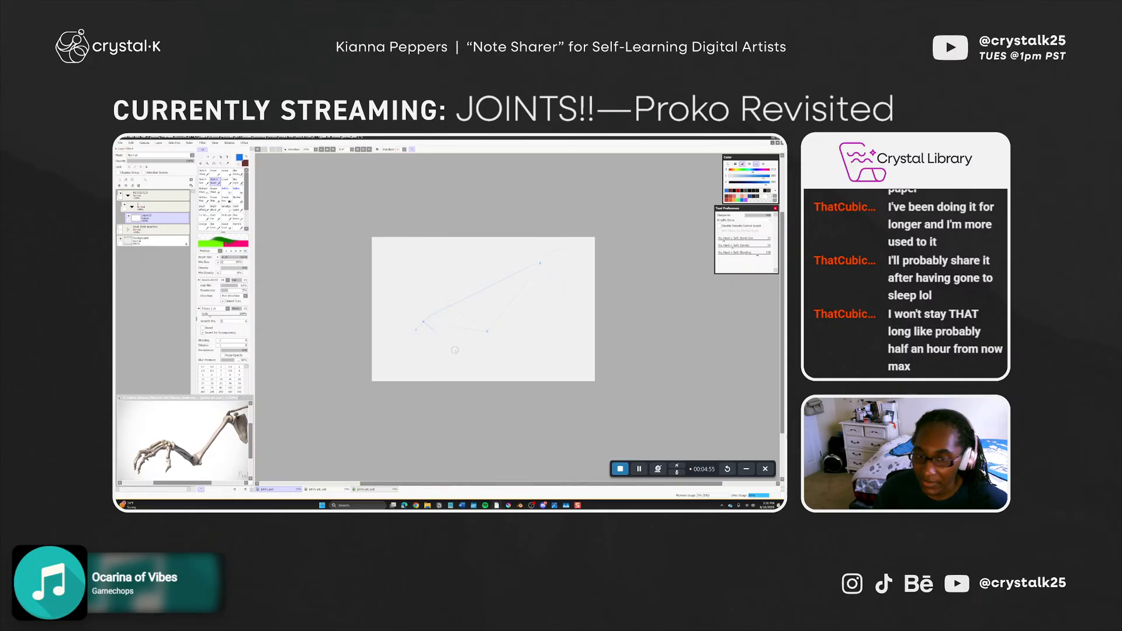
{"action": "key", "text": "ctrl+alt"}
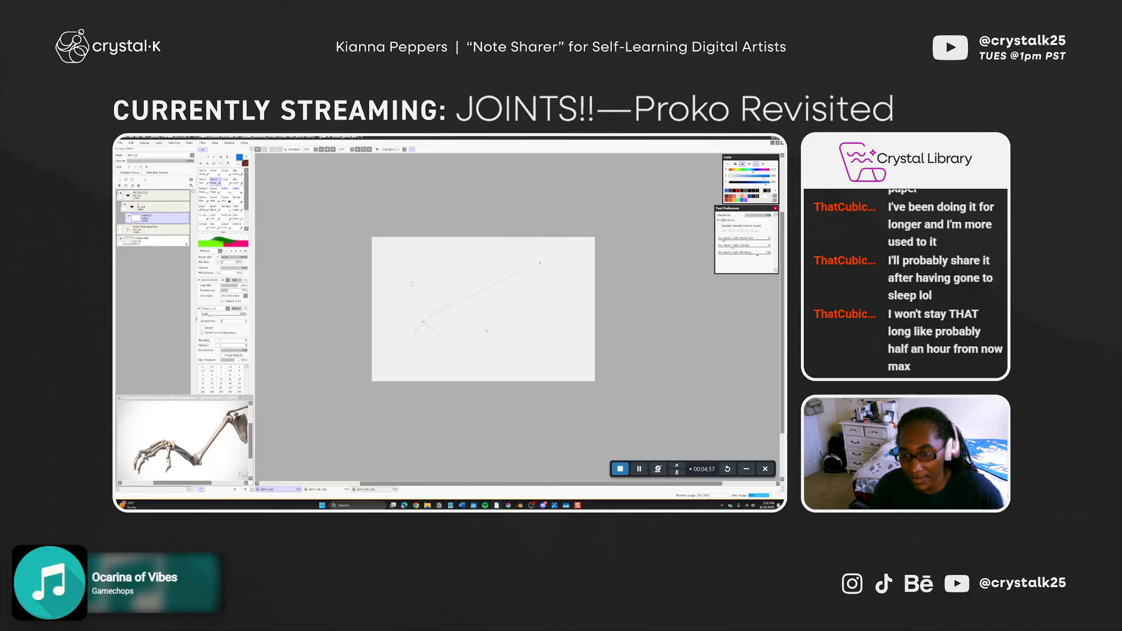
{"action": "left_click_drag", "start_coordinate": [444, 332], "coordinate": [441, 345]}
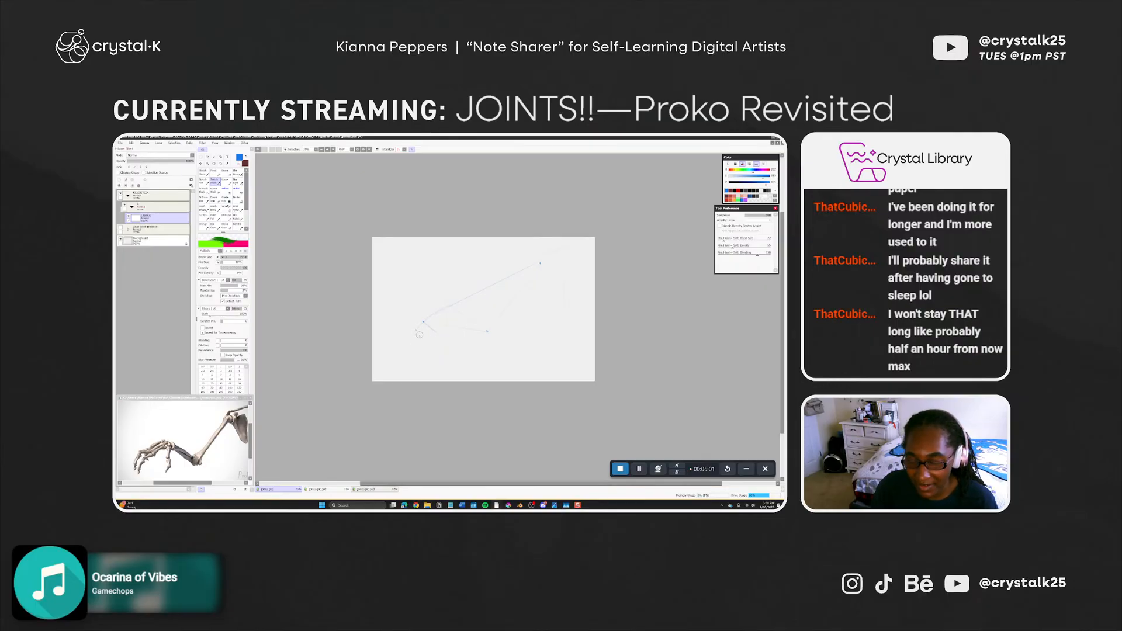
{"action": "key", "text": "e"}
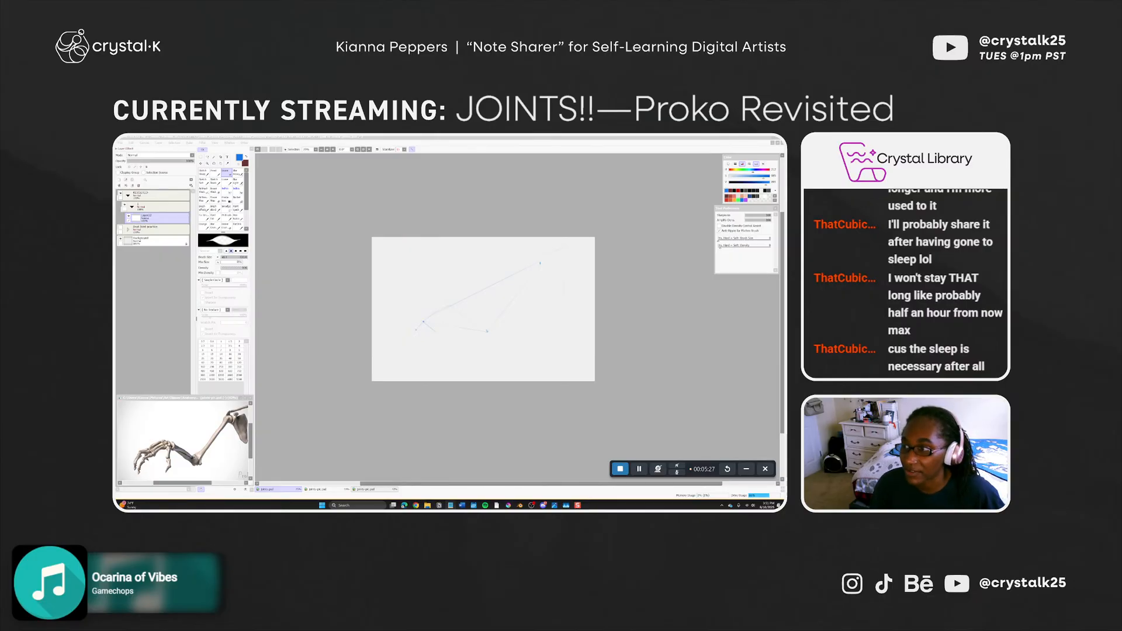
{"action": "left_click", "coordinate": [506, 327]}
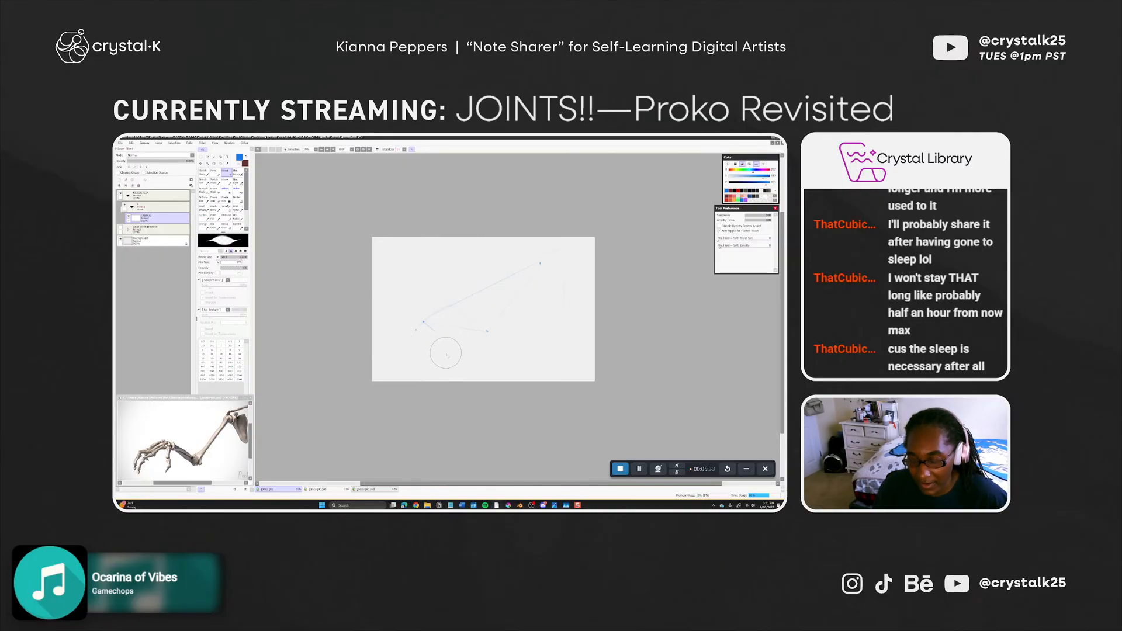
{"action": "key", "text": "b"}
{"action": "left_click", "coordinate": [425, 339]}
{"action": "key", "text": "ctrl+alt"}
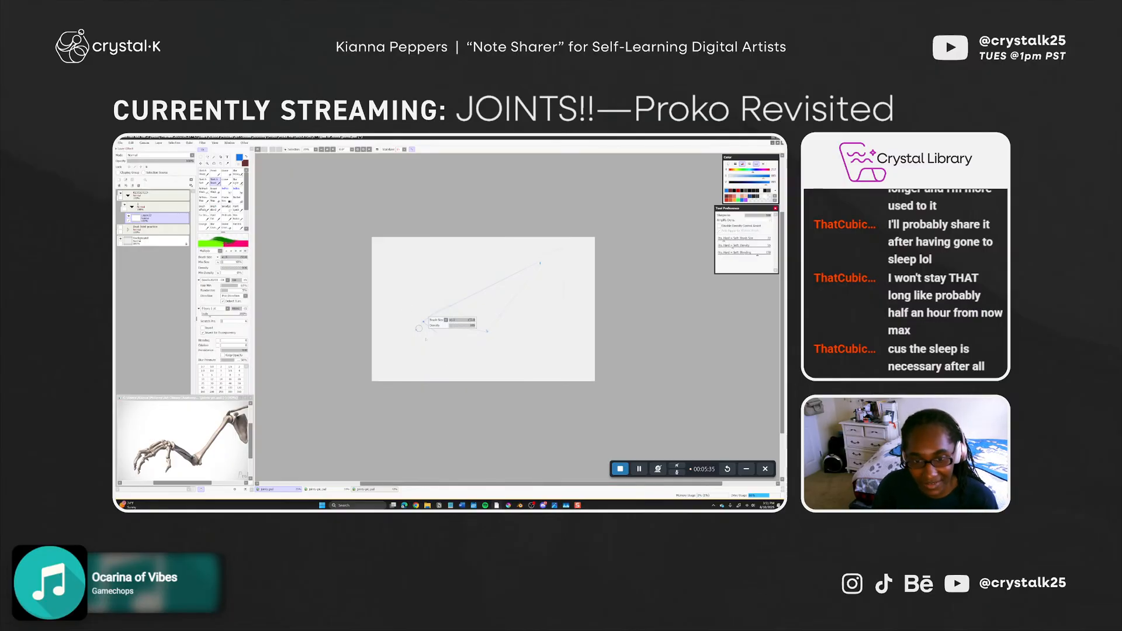
{"action": "key", "text": "w"}
{"action": "left_click", "coordinate": [452, 309]}
{"action": "key", "text": "ctrl+d"}
Erase the long upper guide line from its left third up to the upper dot, keeping only the short segment at the wrist end
{"action": "key", "text": "e"}
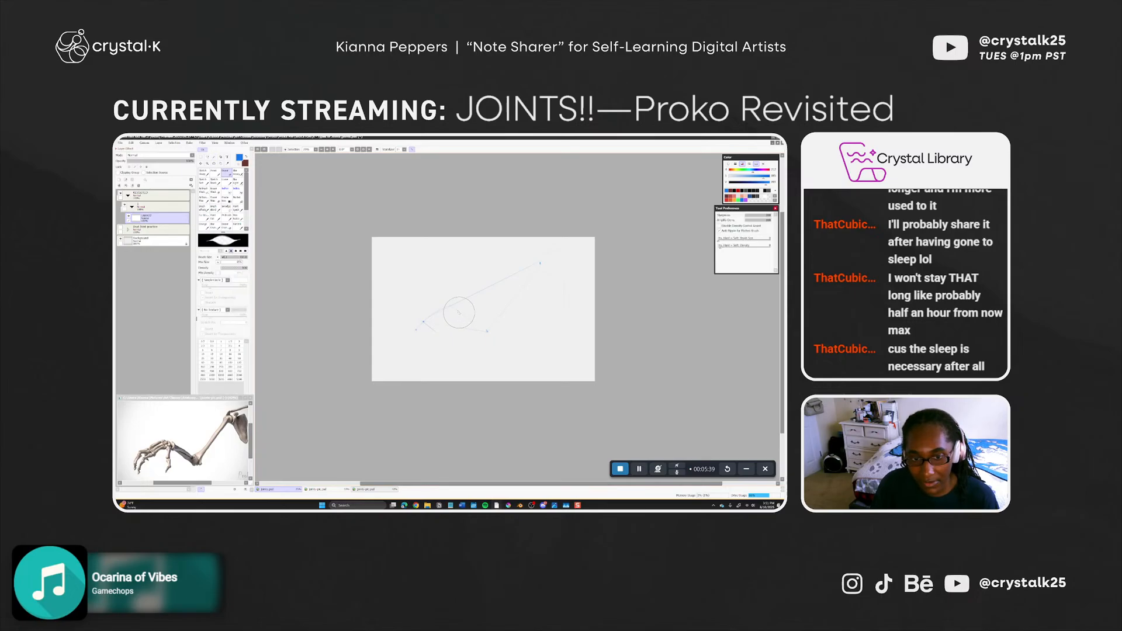
{"action": "left_click", "coordinate": [478, 330], "text": "shift"}
{"action": "key", "text": "ctrl+z"}
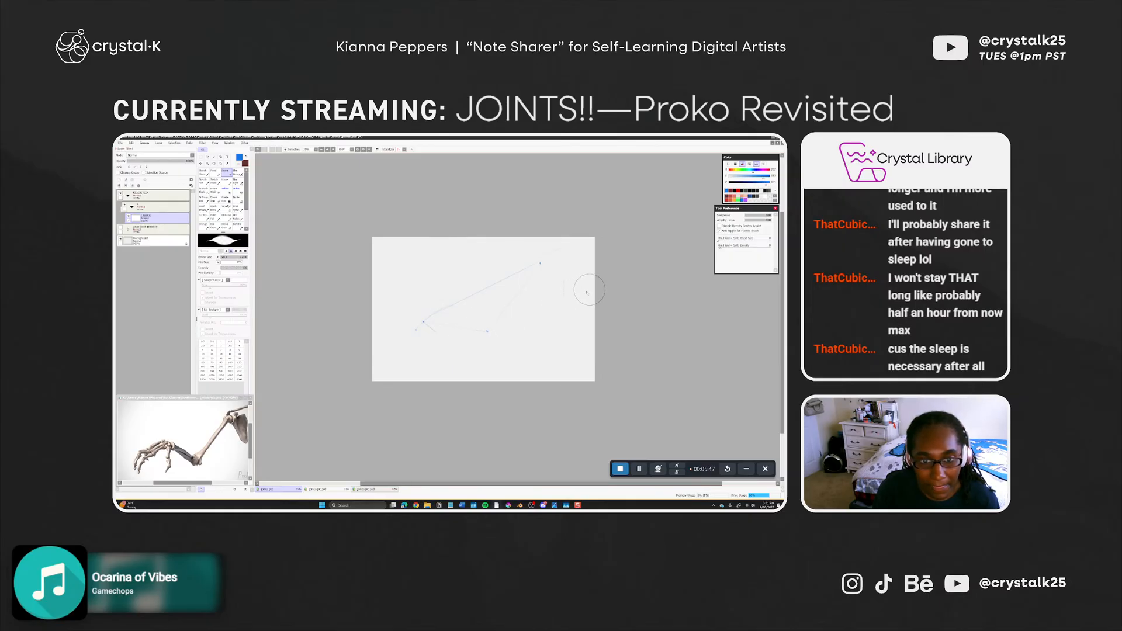
{"action": "mouse_move", "coordinate": [449, 309]}
{"action": "left_mouse_down"}
{"action": "mouse_move", "coordinate": [440, 299]}
{"action": "mouse_move", "coordinate": [450, 292]}
{"action": "mouse_move", "coordinate": [538, 264]}
{"action": "left_mouse_up"}
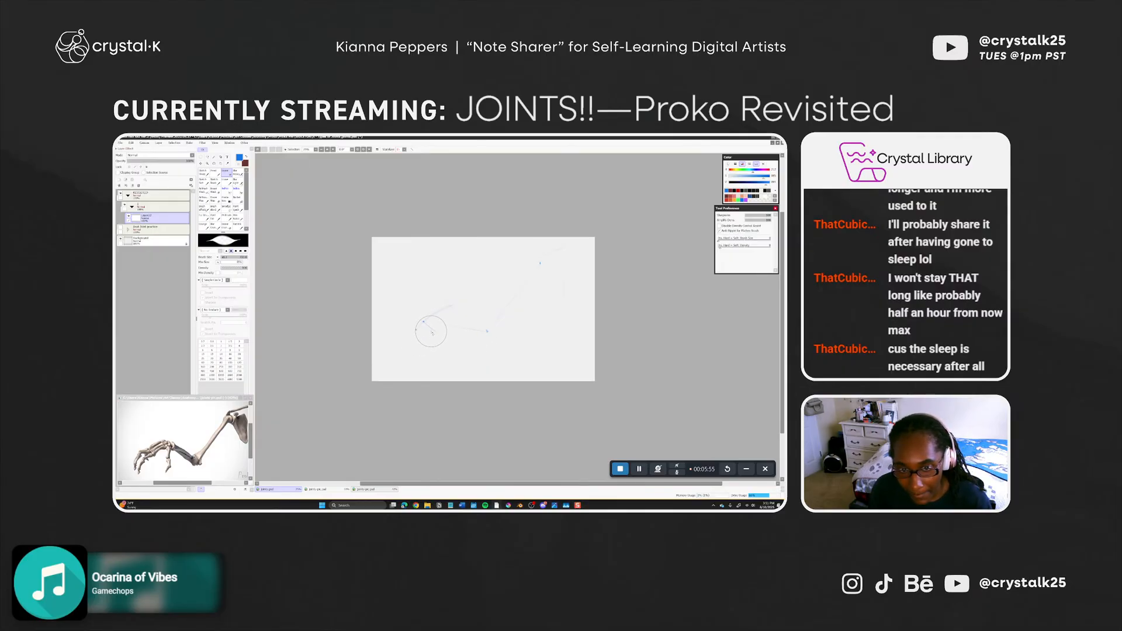
With a smaller brush, draw a steep straight line from the upper dot through the lower dot, plus a second line close beside it
{"action": "key", "text": "b"}
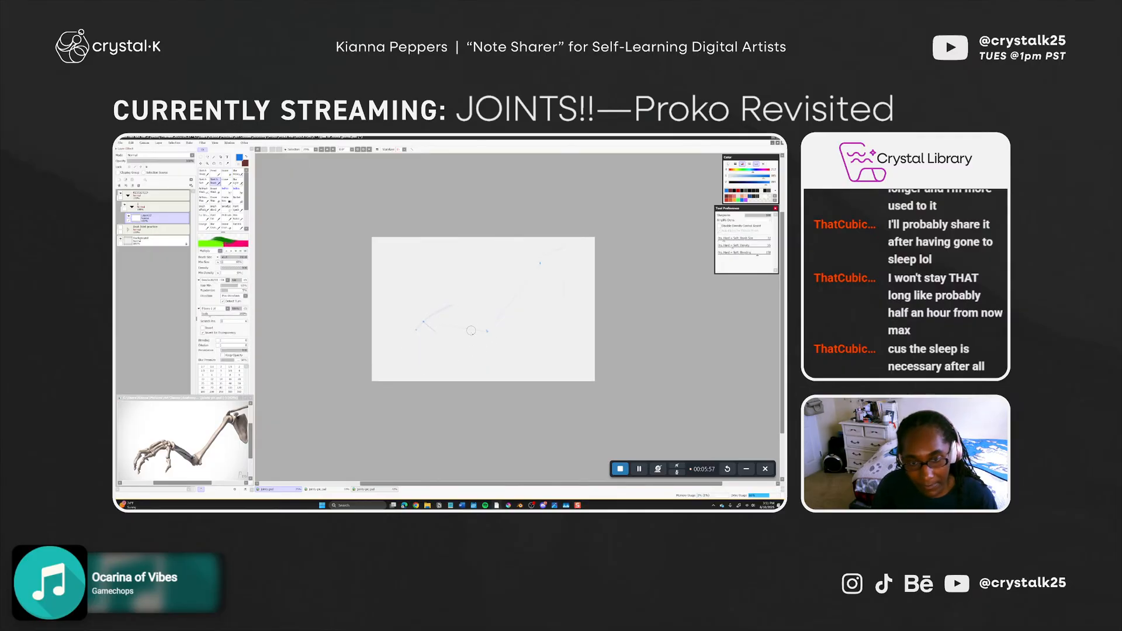
{"action": "key", "text": "["}
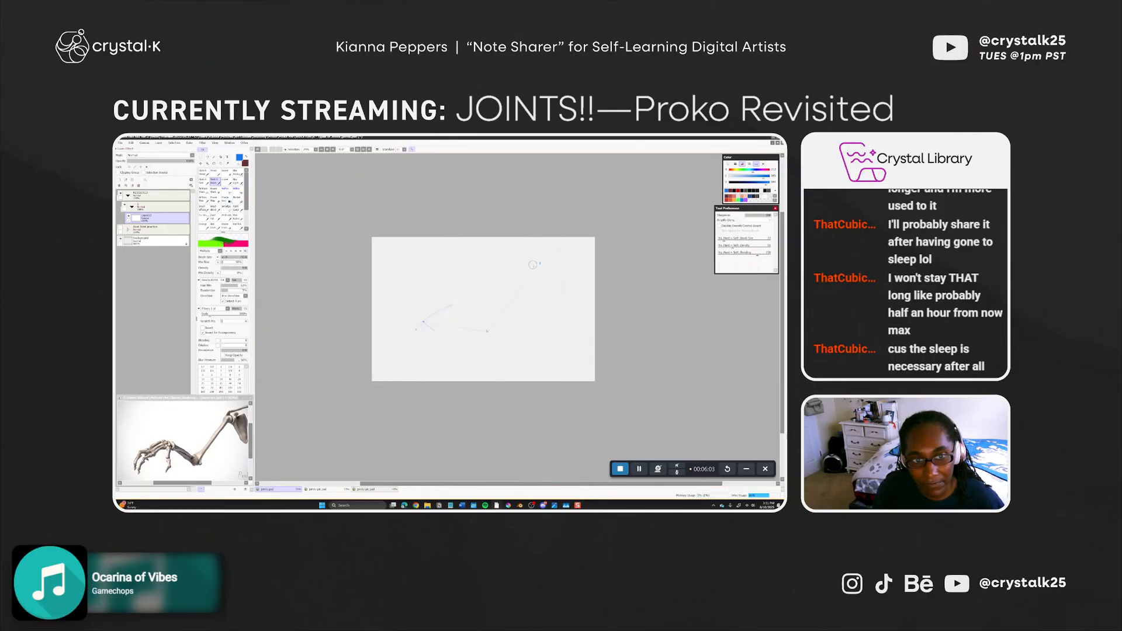
{"action": "left_click_drag", "start_coordinate": [538, 262], "coordinate": [475, 344]}
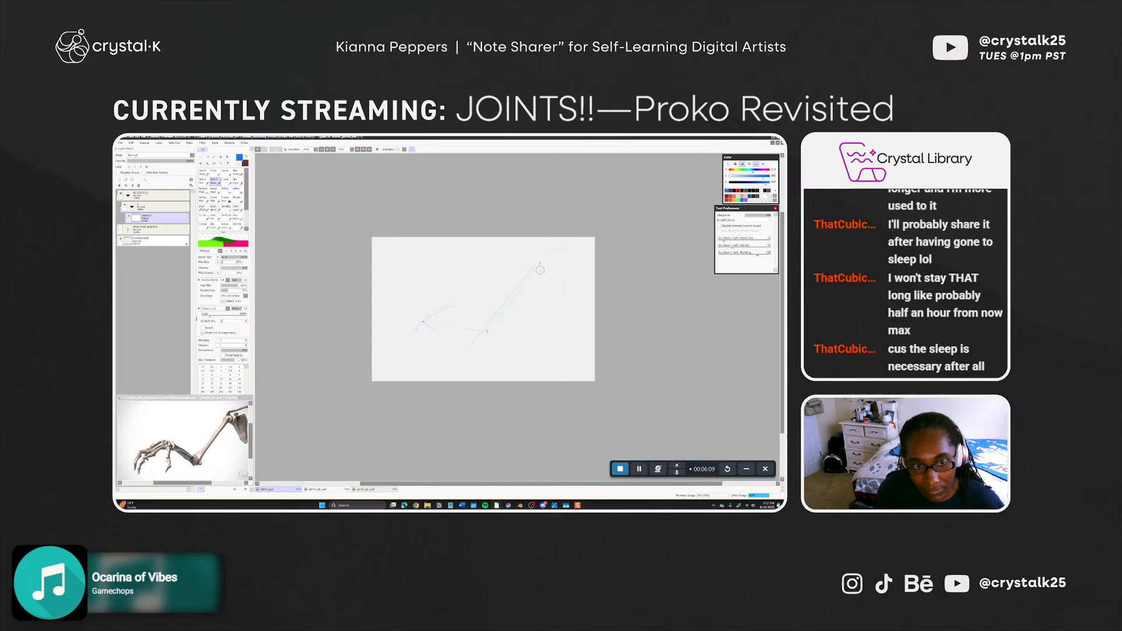
{"action": "left_click_drag", "start_coordinate": [539, 263], "coordinate": [487, 338]}
{"action": "key", "text": "ctrl+z"}
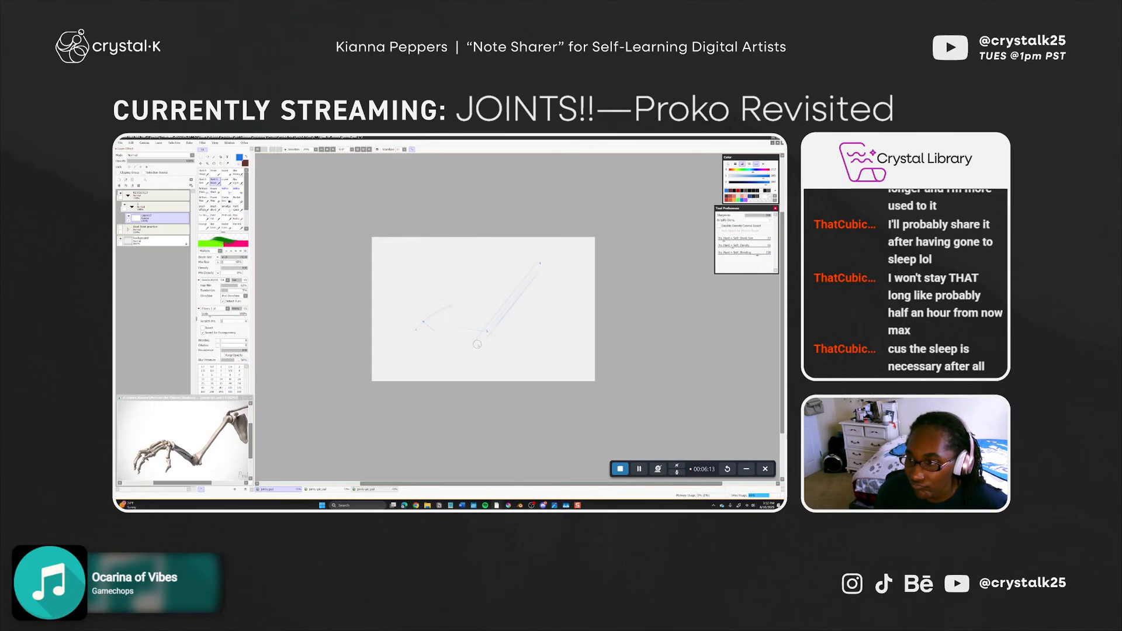
{"action": "left_click_drag", "start_coordinate": [480, 345], "coordinate": [479, 340], "text": "ctrl+alt"}
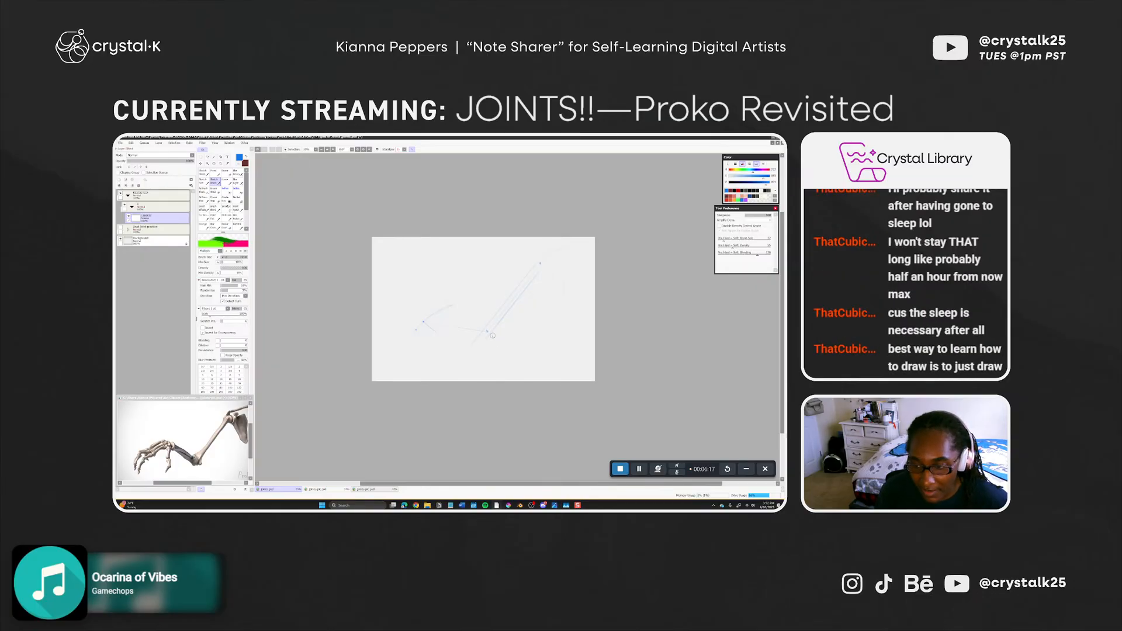
Redraw the outer edge of the upper arm as a straight brush line from the upper dot to just beyond the lower dot
{"action": "key", "text": "b"}
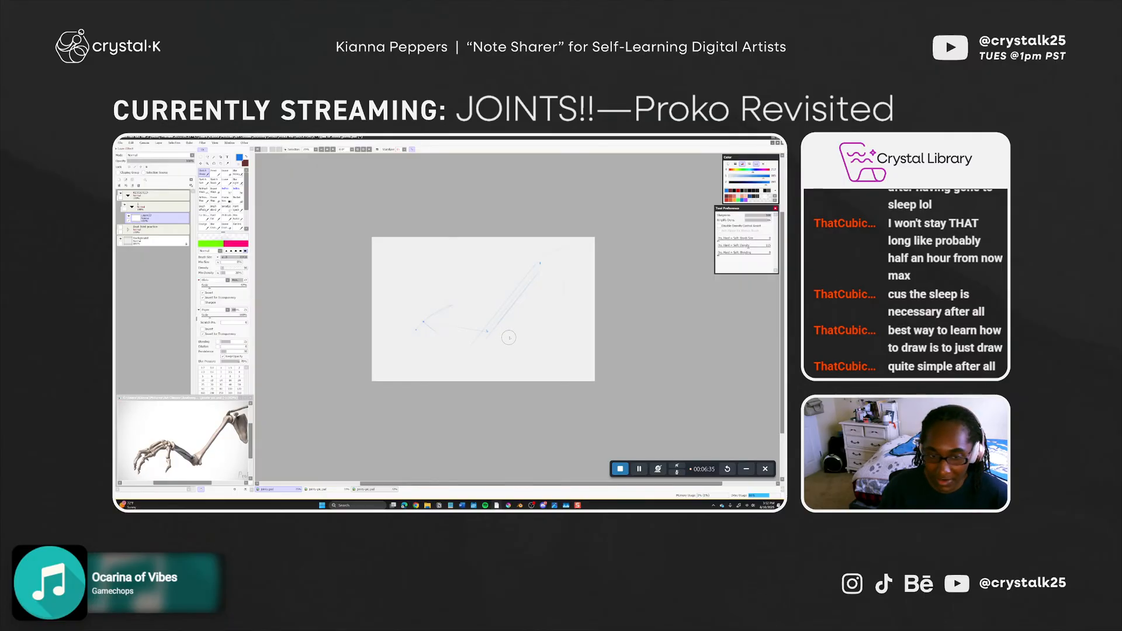
{"action": "key", "text": "b"}
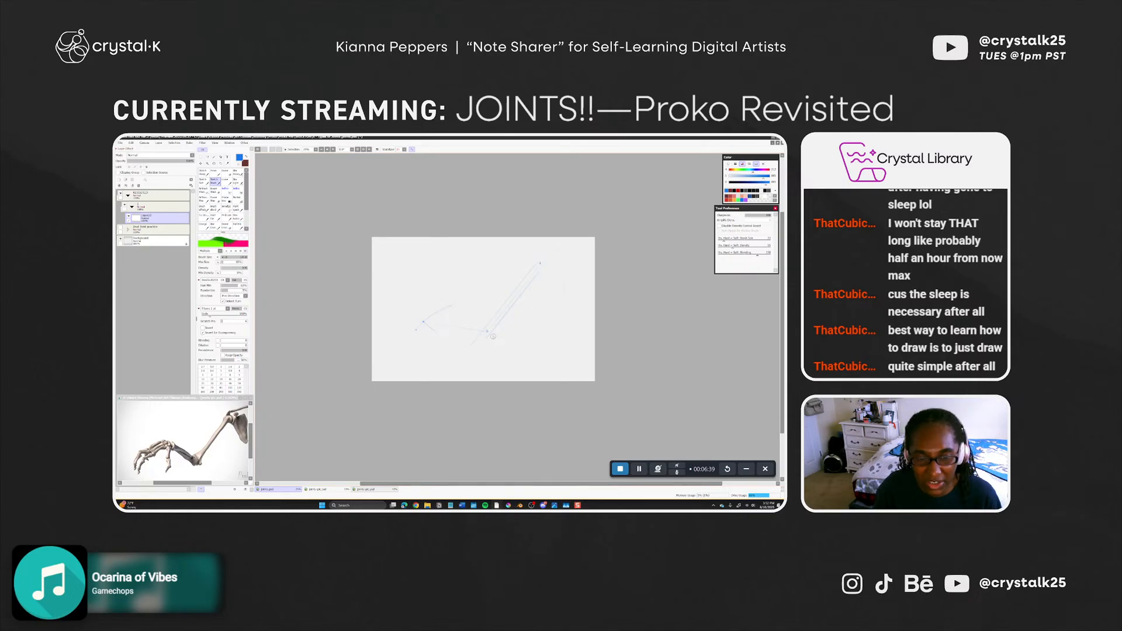
{"action": "left_click_drag", "start_coordinate": [540, 264], "coordinate": [488, 339]}
{"action": "key", "text": "ctrl+alt"}
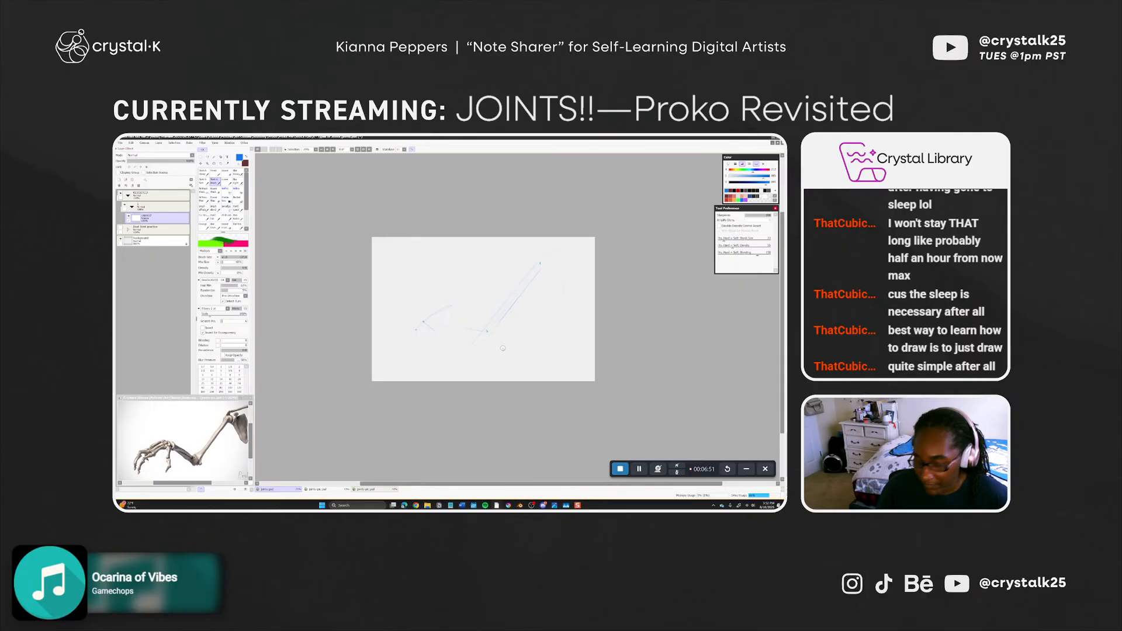
Adjust the pencil size and add short strokes at the lower dot to mark the elbow end of the upper arm
{"action": "key", "text": "n"}
{"action": "left_click_drag", "start_coordinate": [484, 328], "coordinate": [487, 331]}
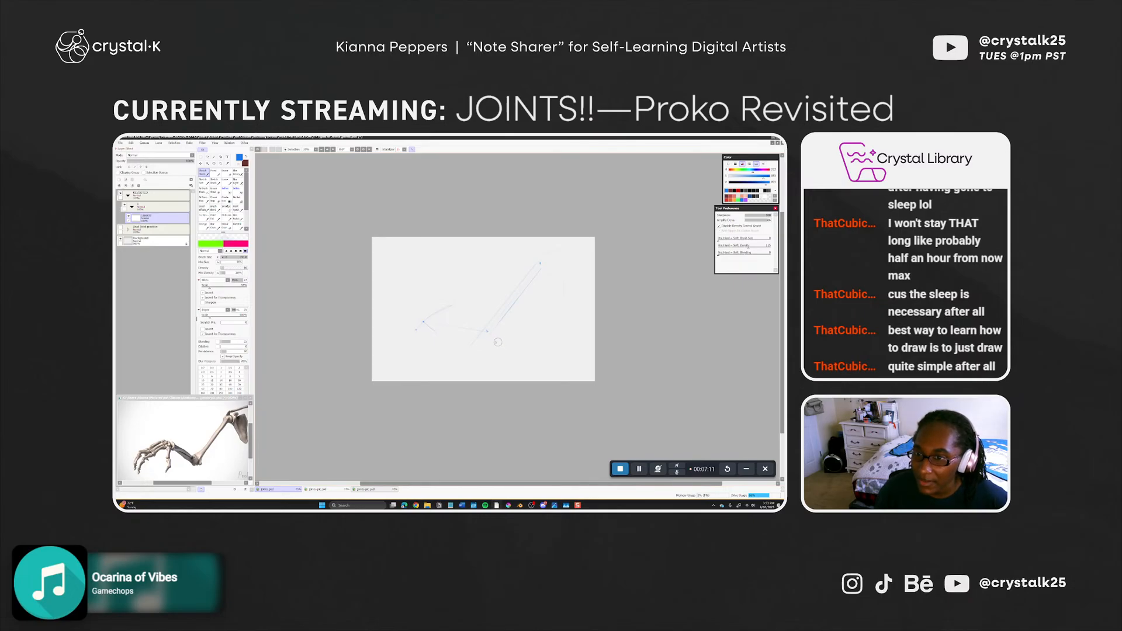
{"action": "left_click", "coordinate": [246, 268]}
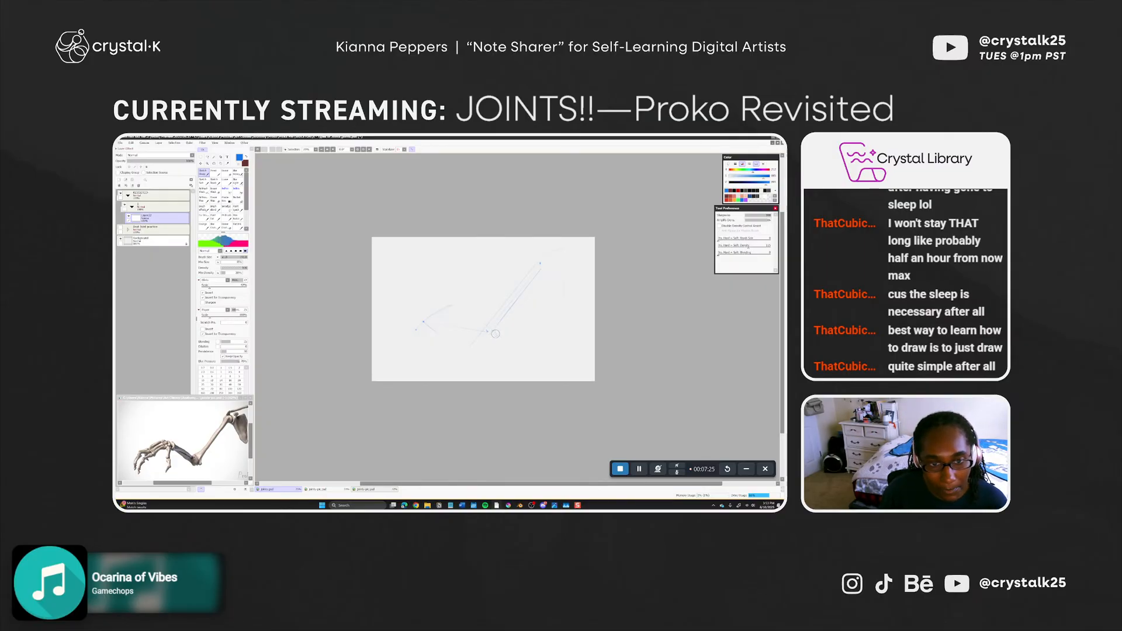
{"action": "key", "text": "b"}
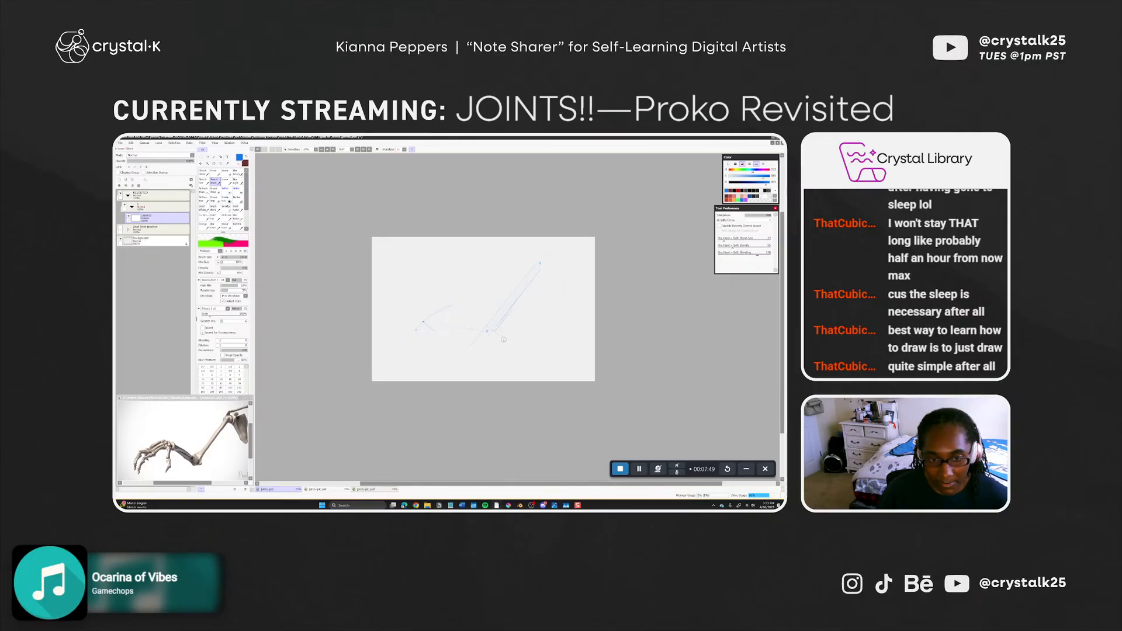
Draw a straight forearm line from the end of the short wrist segment down to the lower dot, replacing the pencil attempt with a brush line
{"action": "key", "text": "n"}
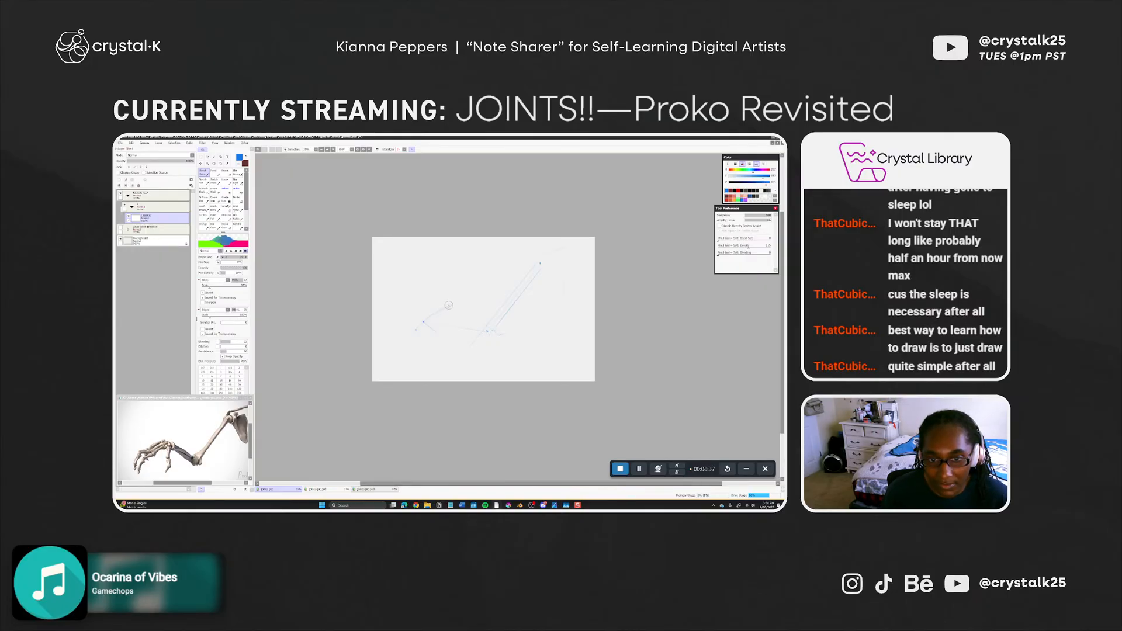
{"action": "left_click_drag", "start_coordinate": [449, 305], "coordinate": [483, 329]}
{"action": "key", "text": "ctrl+z"}
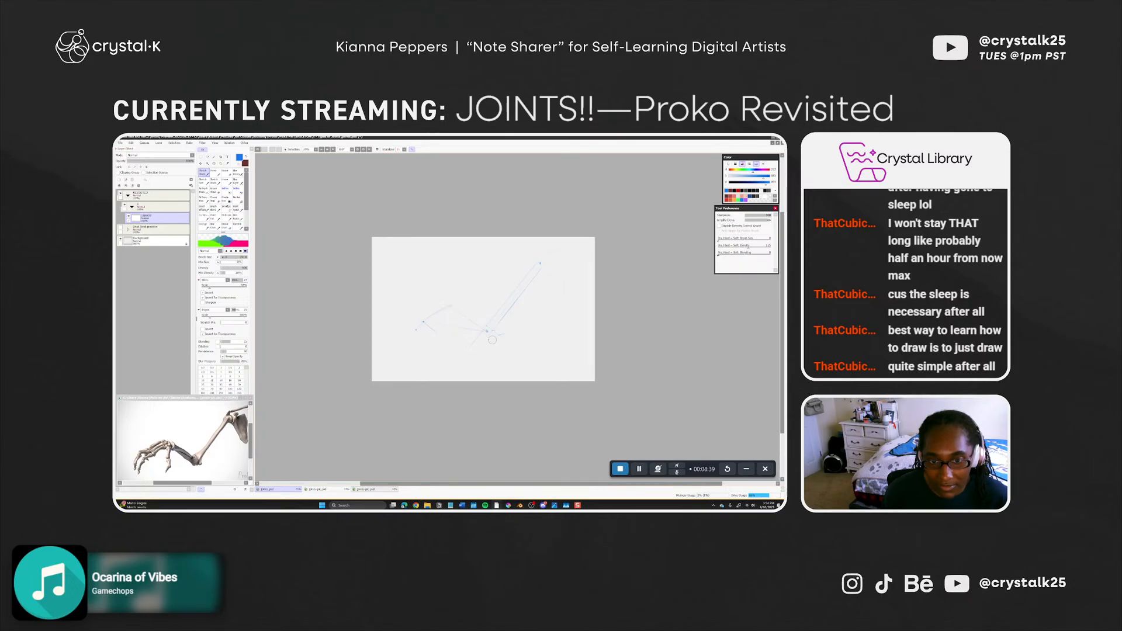
{"action": "key", "text": "b"}
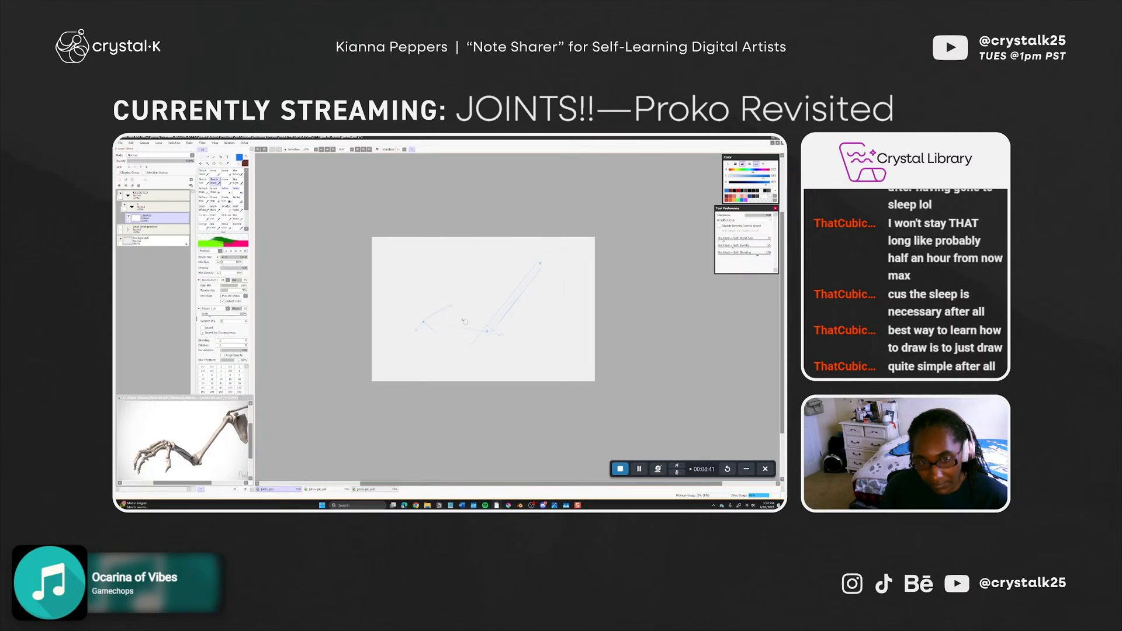
{"action": "left_click_drag", "start_coordinate": [472, 322], "coordinate": [486, 332]}
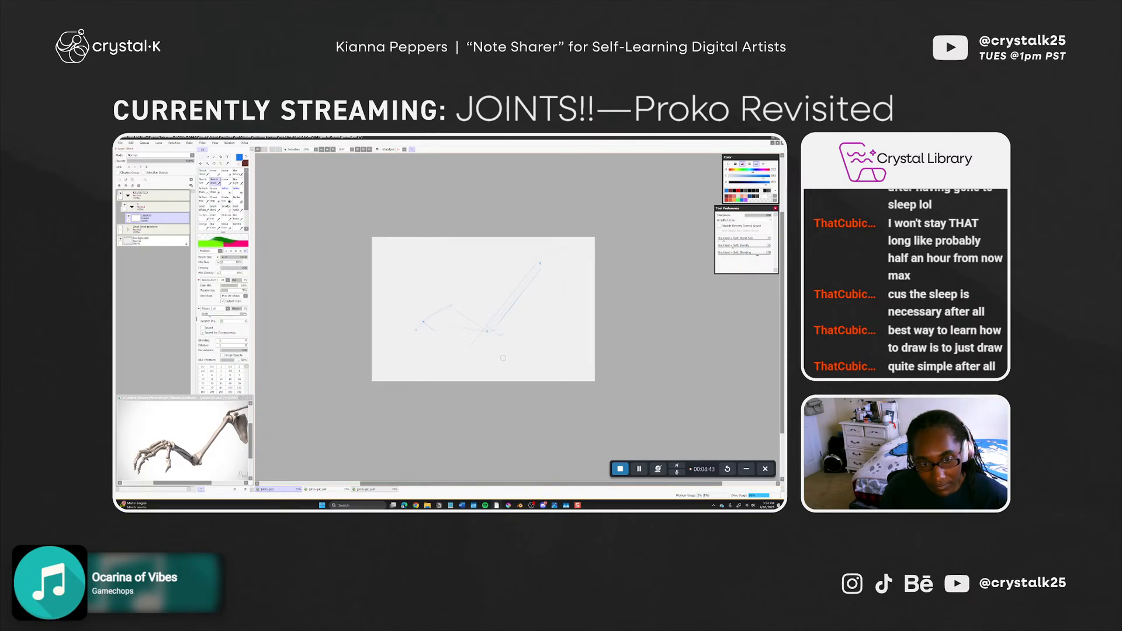
Erase the leftover guide lines beside and below the lower dot, and return to the brush at an adjusted size
{"action": "key", "text": "e"}
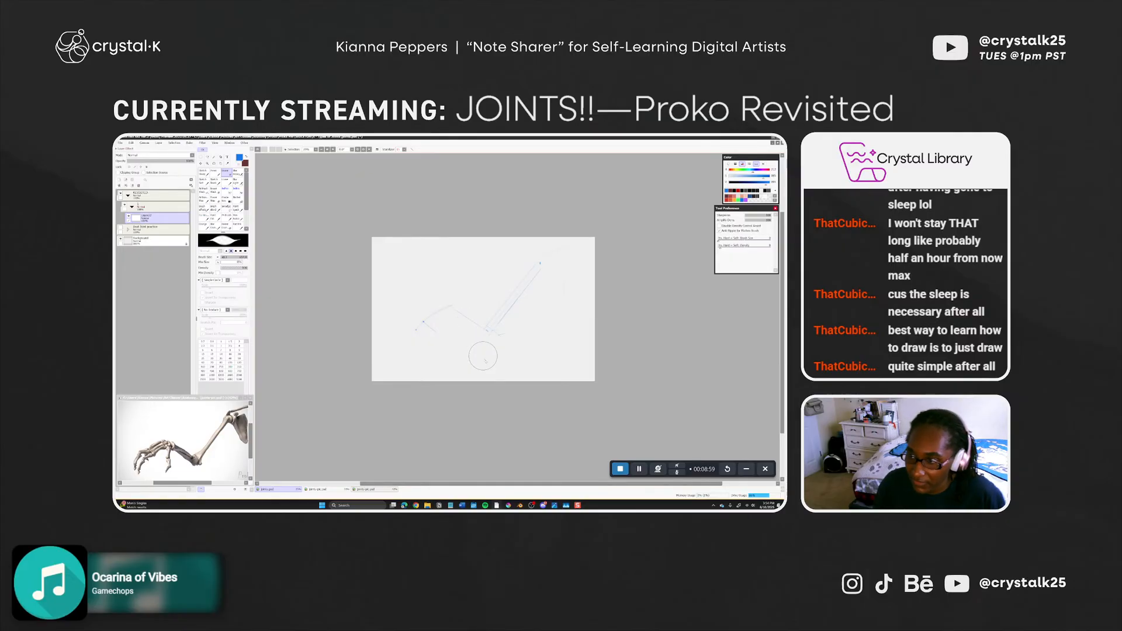
{"action": "key", "text": "b"}
{"action": "key", "text": "ctrl+alt"}
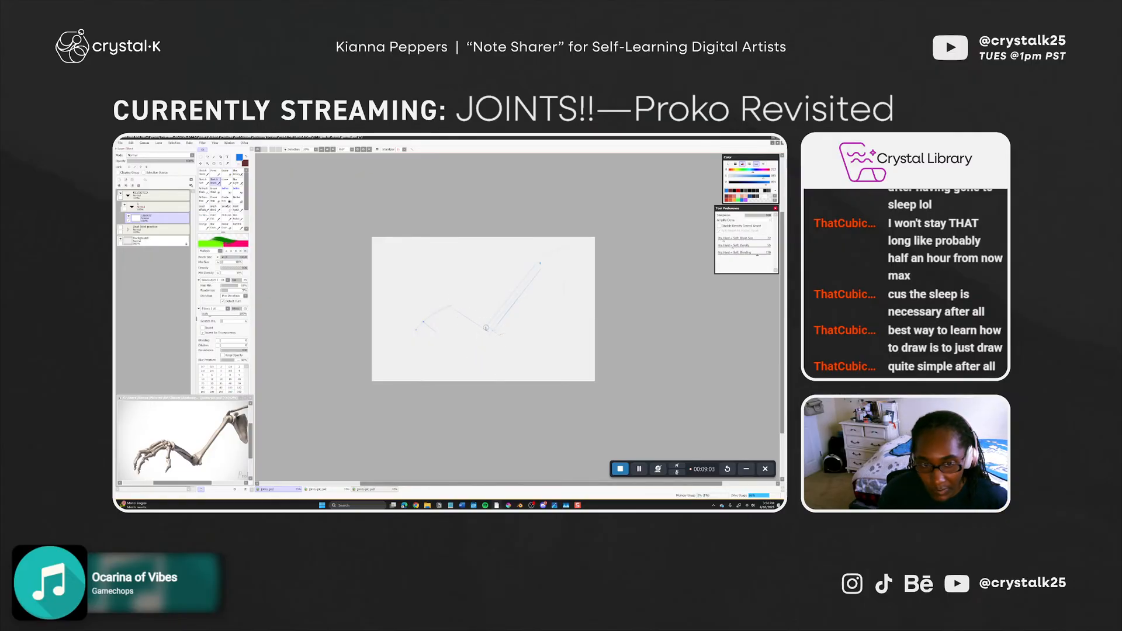
Sketch the elbow joint with small pencil strokes around the lower dot, undoing the misplaced ones
{"action": "key", "text": "ctrl+z"}
{"action": "key", "text": "n"}
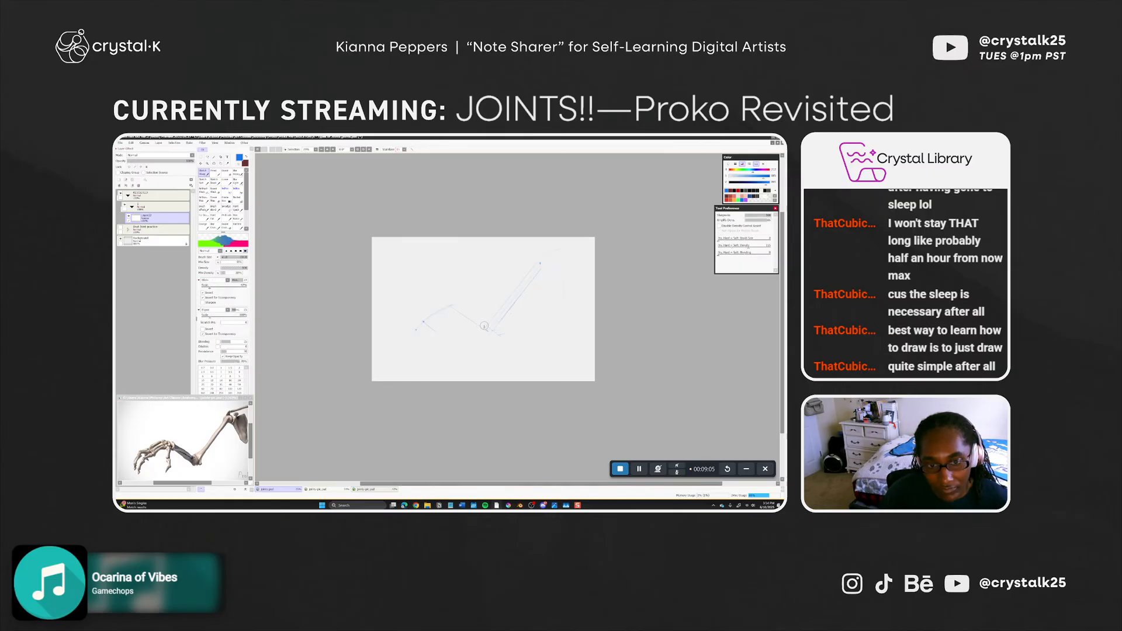
{"action": "key", "text": "ctrl+z"}
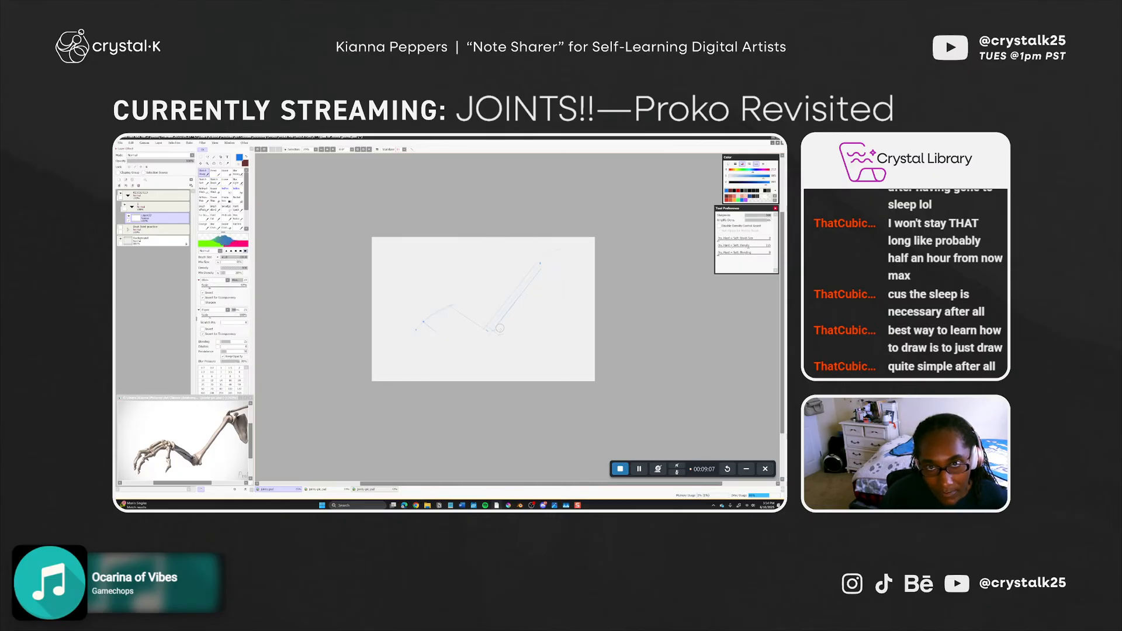
{"action": "key", "text": "shift"}
{"action": "left_click_drag", "start_coordinate": [483, 323], "coordinate": [514, 342]}
{"action": "key", "text": "ctrl+z"}
{"action": "key", "text": "ctrl+z"}
{"action": "key", "text": "ctrl+z"}
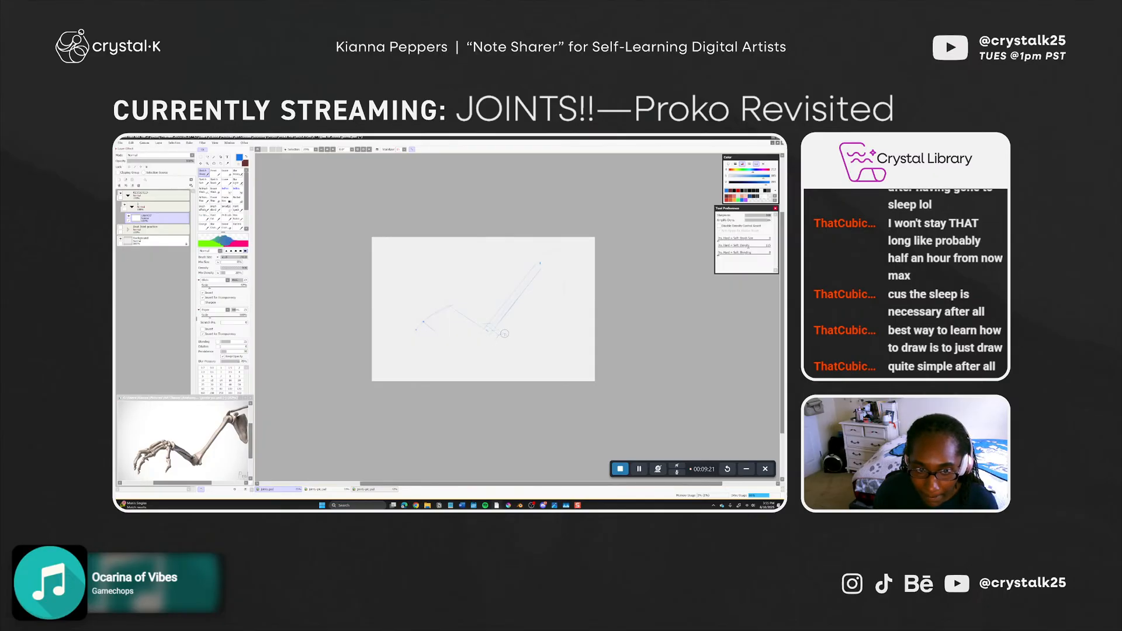
Draw a straight line angling downward from the elbow joint, undoing the first attempts at its direction
{"action": "left_click_drag", "start_coordinate": [503, 333], "coordinate": [489, 358]}
{"action": "key", "text": "ctrl+z"}
{"action": "key", "text": "ctrl+z"}
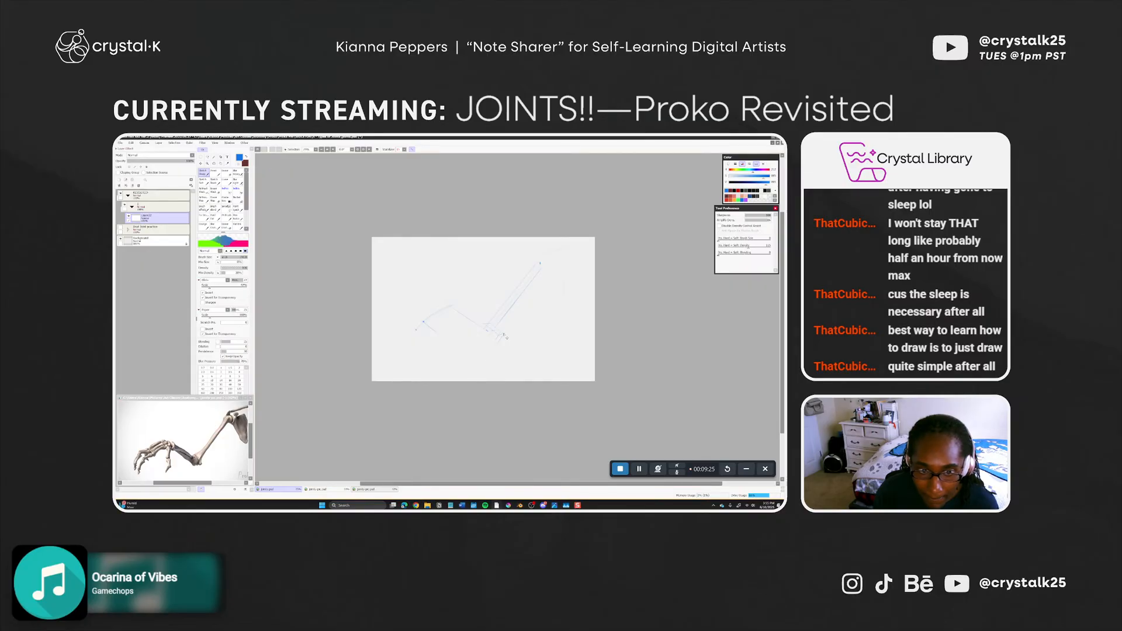
{"action": "key", "text": "ctrl+z"}
{"action": "left_click_drag", "start_coordinate": [501, 336], "coordinate": [498, 363]}
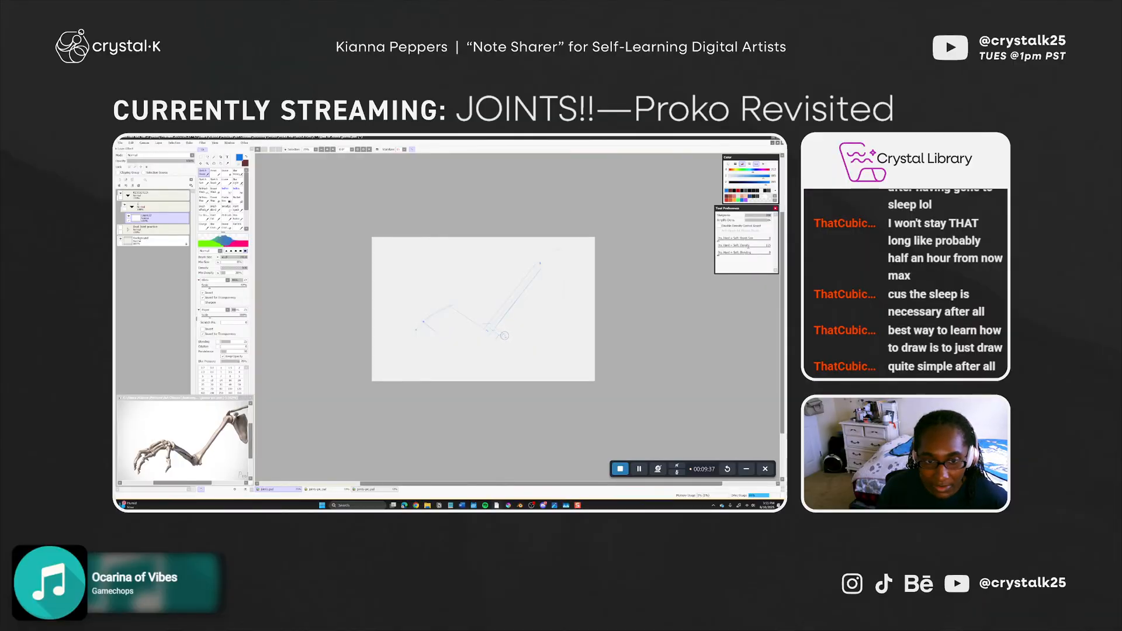
{"action": "key", "text": "b"}
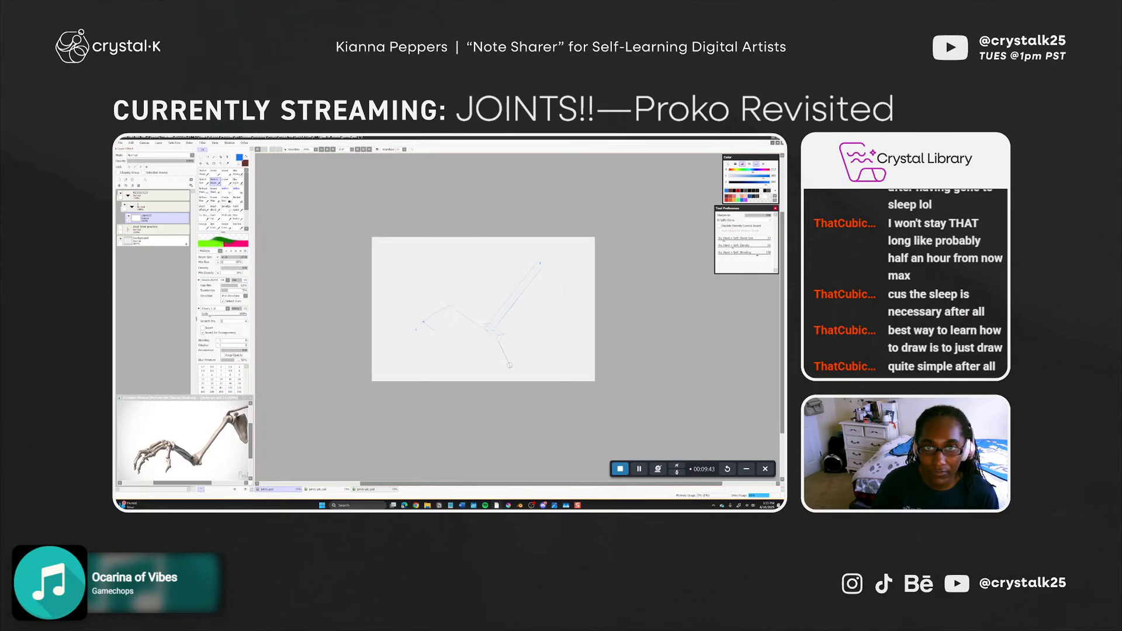
Replace the long line below the elbow with short brush strokes that shape the lower end of the upper arm
{"action": "key", "text": "r"}
{"action": "mouse_move", "coordinate": [558, 371]}
{"action": "left_mouse_down"}
{"action": "mouse_move", "coordinate": [576, 360]}
{"action": "mouse_move", "coordinate": [593, 312]}
{"action": "mouse_move", "coordinate": [551, 250]}
{"action": "mouse_move", "coordinate": [521, 241]}
{"action": "left_mouse_up"}
{"action": "mouse_move", "coordinate": [564, 350]}
{"action": "left_mouse_down"}
{"action": "mouse_move", "coordinate": [555, 310]}
{"action": "mouse_move", "coordinate": [524, 283]}
{"action": "left_mouse_up"}
{"action": "key", "text": "b"}
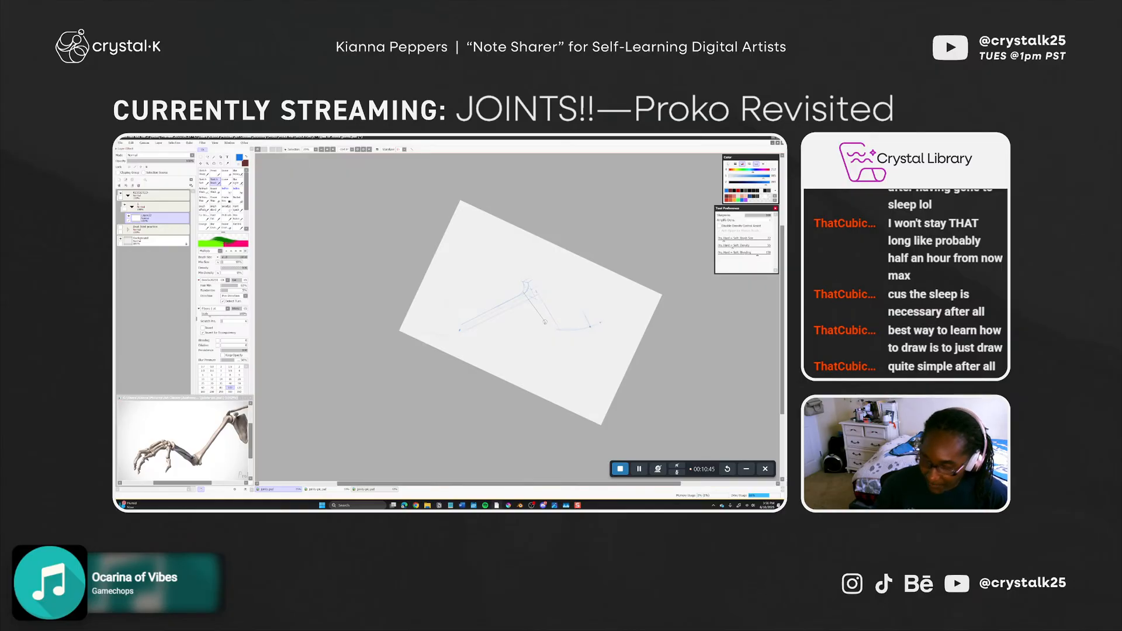
{"action": "key", "text": "Home"}
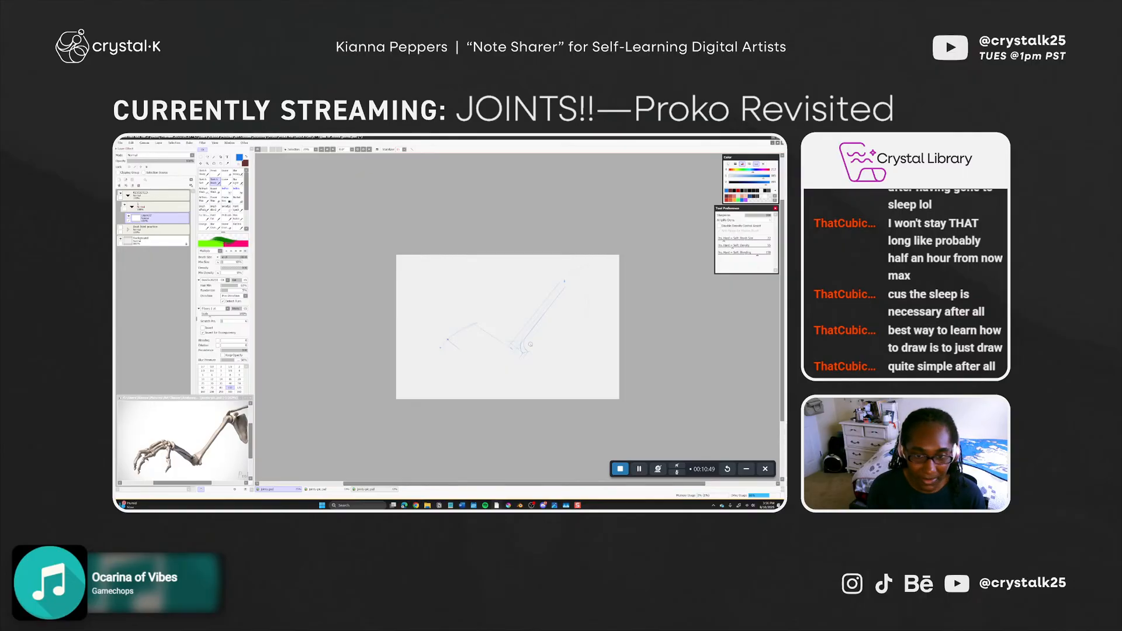
{"action": "left_click_drag", "start_coordinate": [535, 315], "coordinate": [506, 304]}
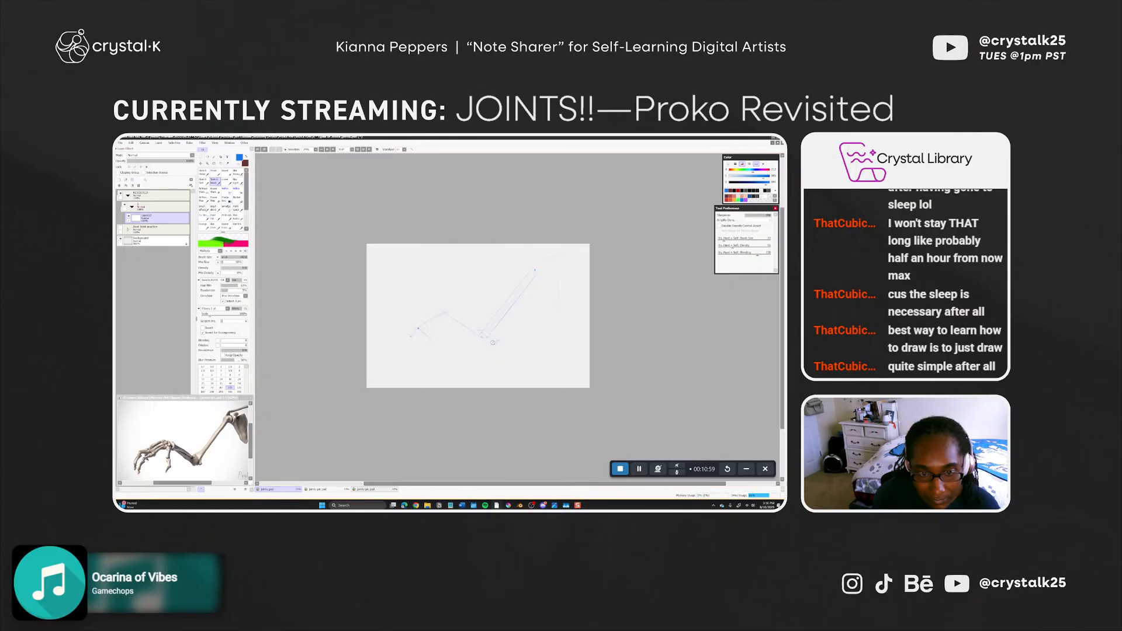
Lasso the elbow strokes and adjust their placement and angle with two free transforms
{"action": "key", "text": "l"}
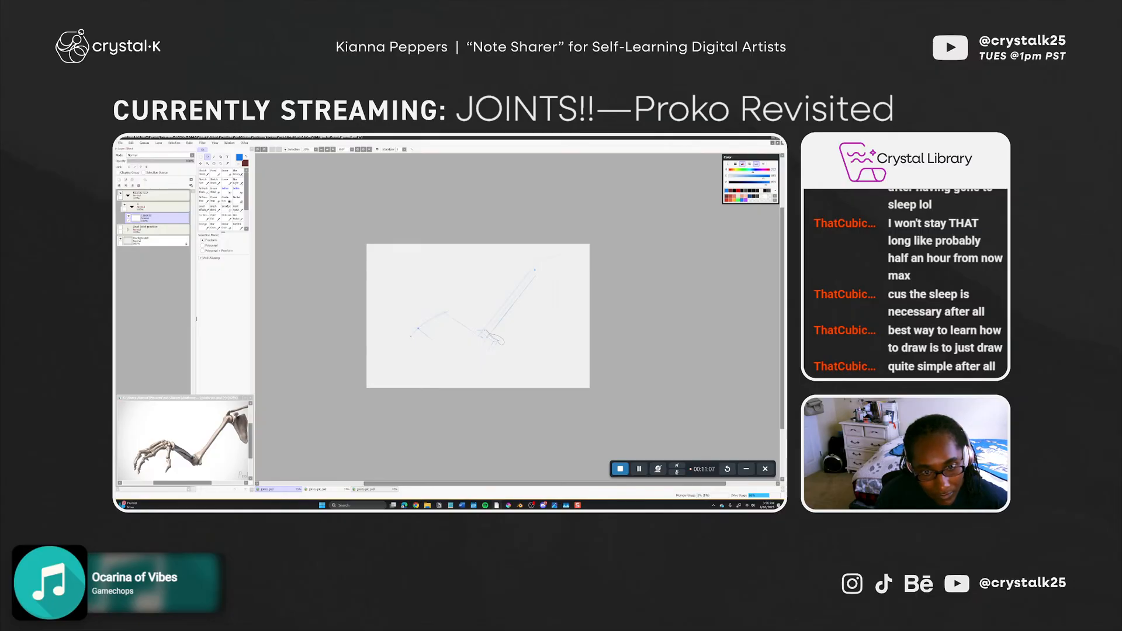
{"action": "key", "text": "ctrl+t"}
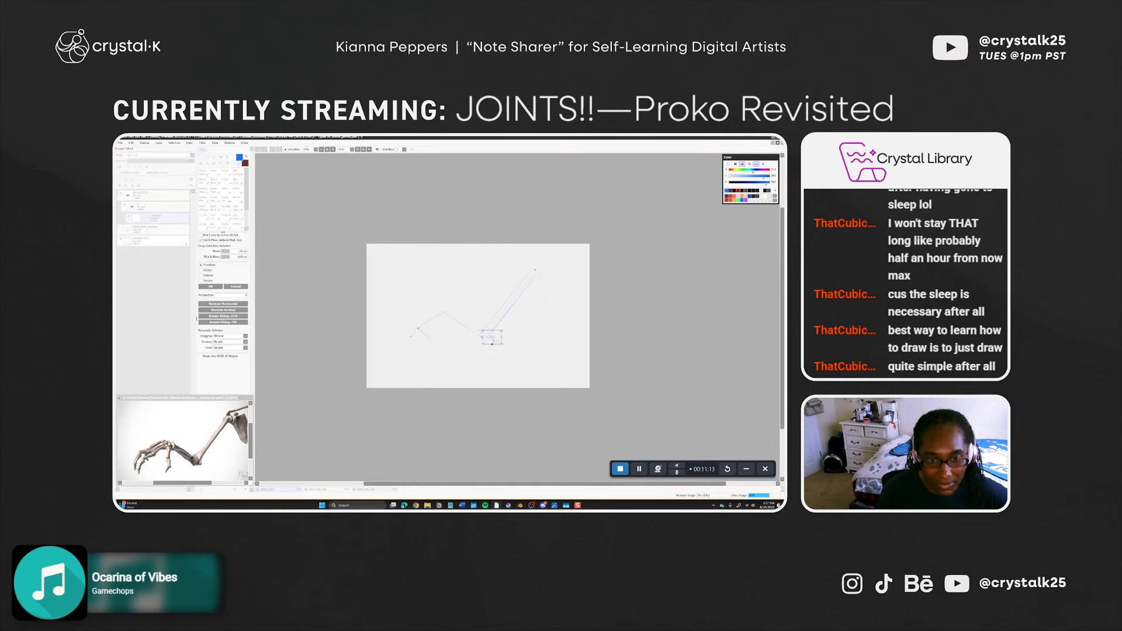
{"action": "key", "text": "Return"}
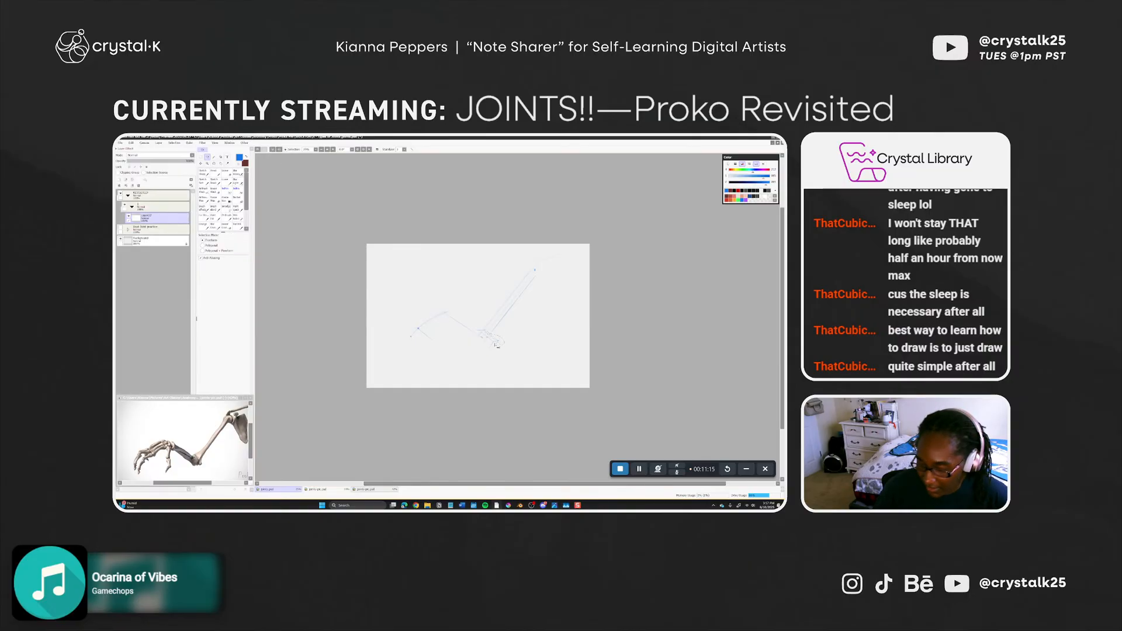
{"action": "key", "text": "ctrl+t"}
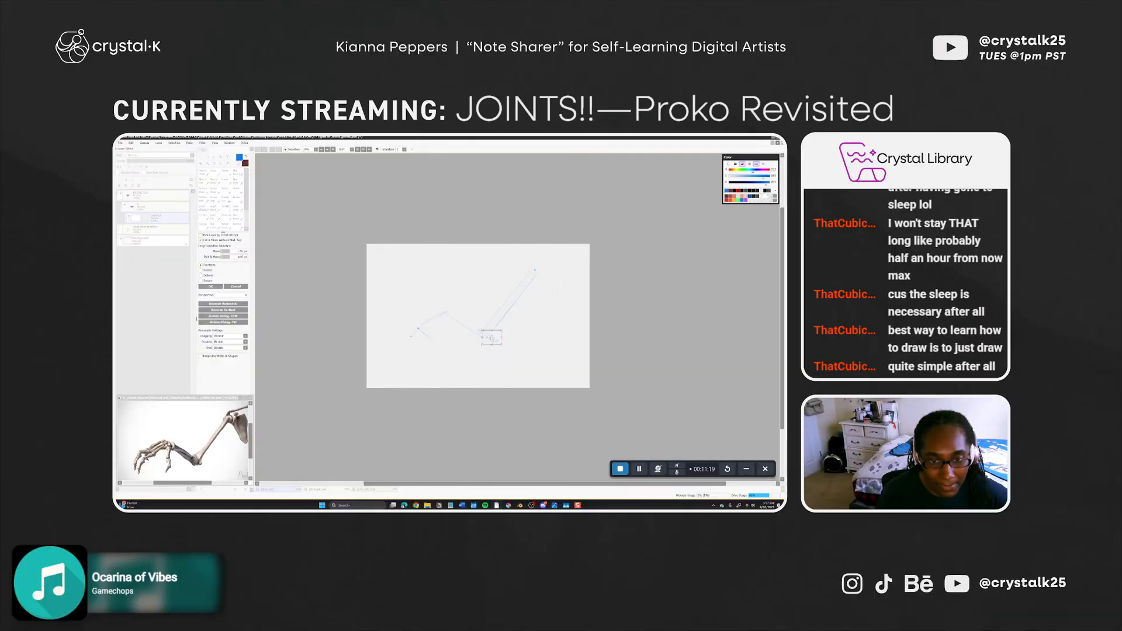
{"action": "key", "text": "Return"}
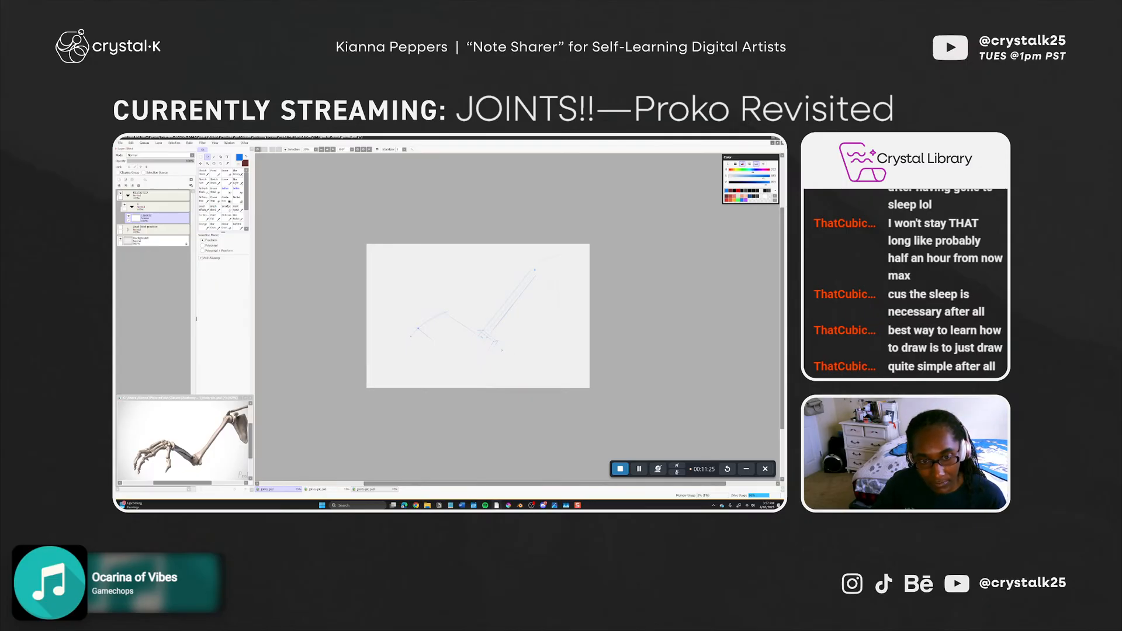
Rework the outer side of the elbow with small pencil strokes, erase the stray marks, and refine it with the brush
{"action": "key", "text": "n"}
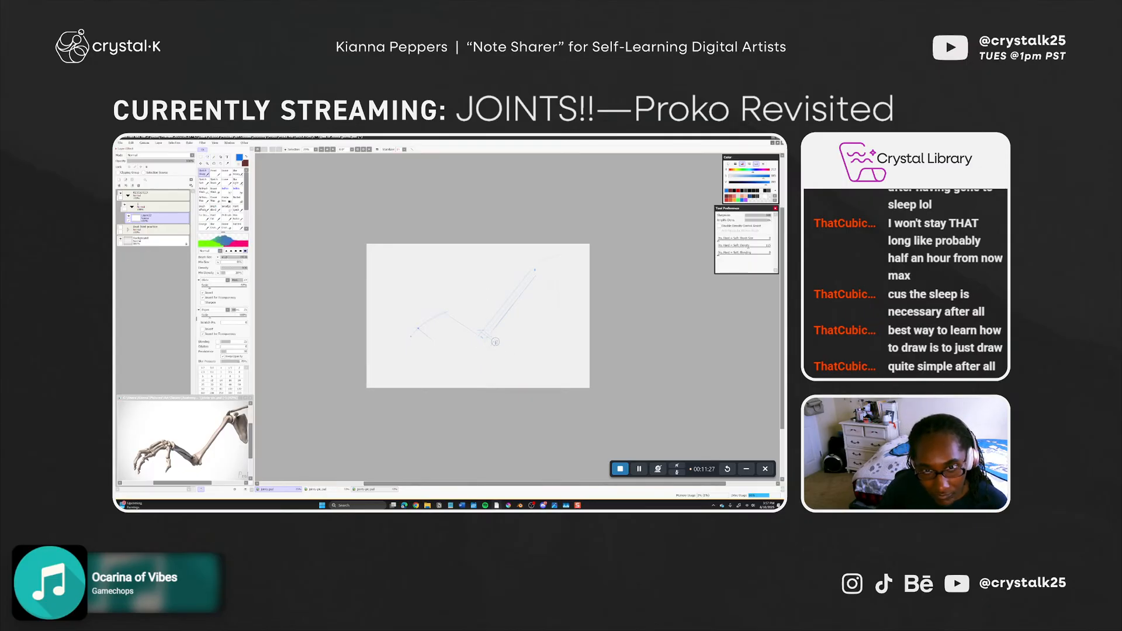
{"action": "left_click_drag", "start_coordinate": [496, 342], "coordinate": [487, 352]}
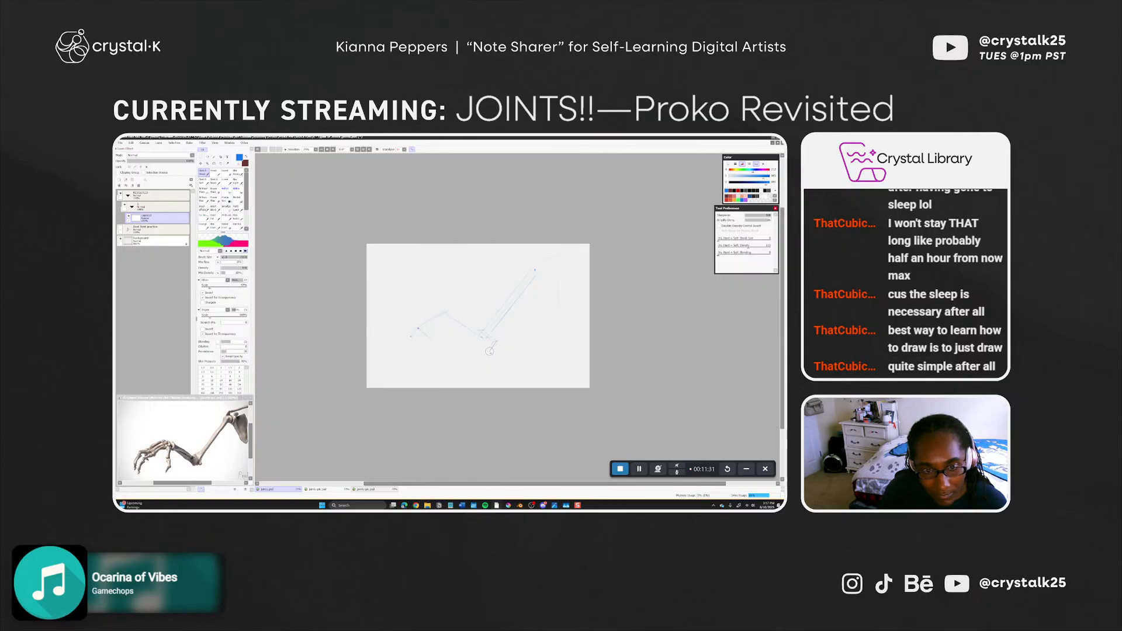
{"action": "key", "text": "e"}
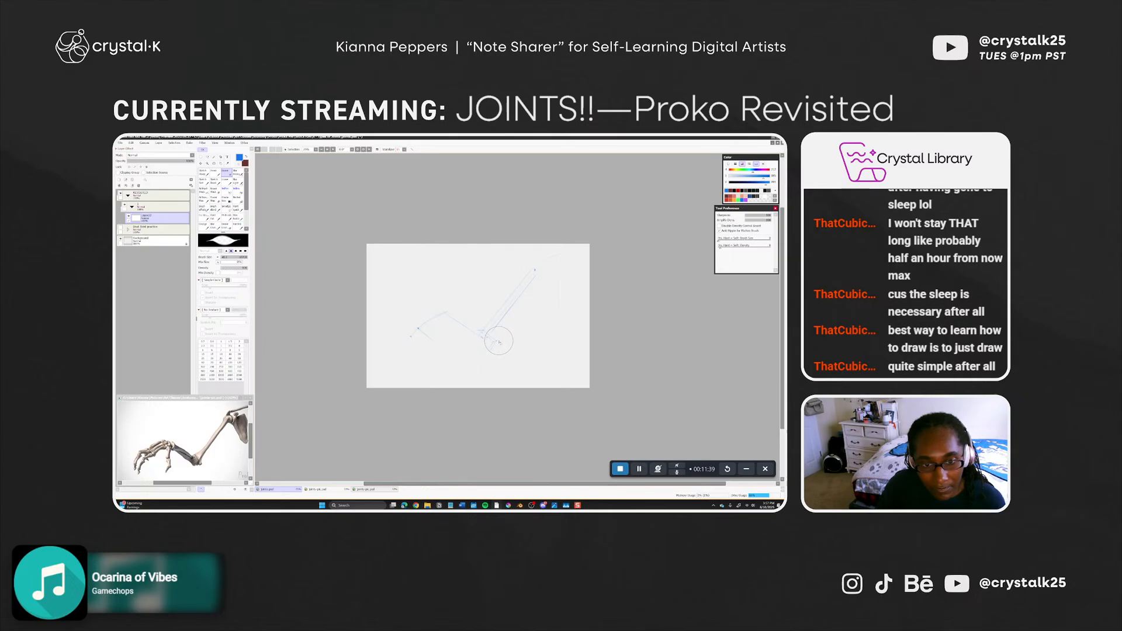
{"action": "key", "text": "b"}
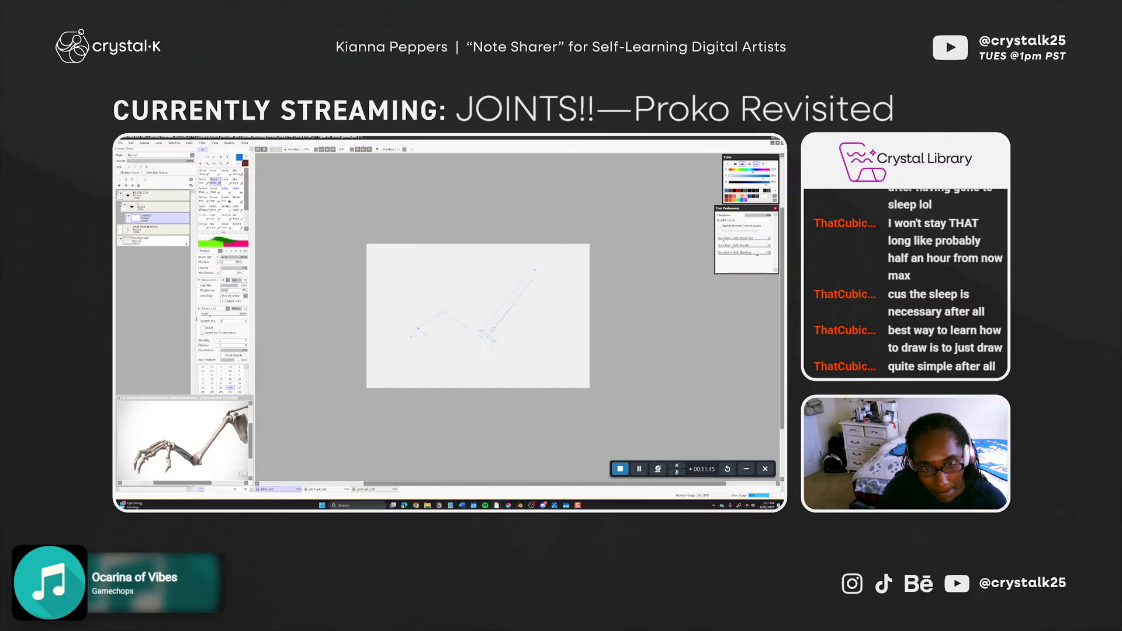
{"action": "left_click_drag", "start_coordinate": [492, 329], "coordinate": [490, 340]}
Refine the elbow end of the upper arm bone with brush and pencil strokes, increasing the brush size
{"action": "key", "text": "r"}
{"action": "mouse_move", "coordinate": [520, 386]}
{"action": "left_mouse_down"}
{"action": "mouse_move", "coordinate": [575, 344]}
{"action": "mouse_move", "coordinate": [573, 272]}
{"action": "mouse_move", "coordinate": [528, 247]}
{"action": "left_mouse_up"}
{"action": "left_click_drag", "start_coordinate": [555, 322], "coordinate": [521, 291]}
{"action": "key", "text": "b"}
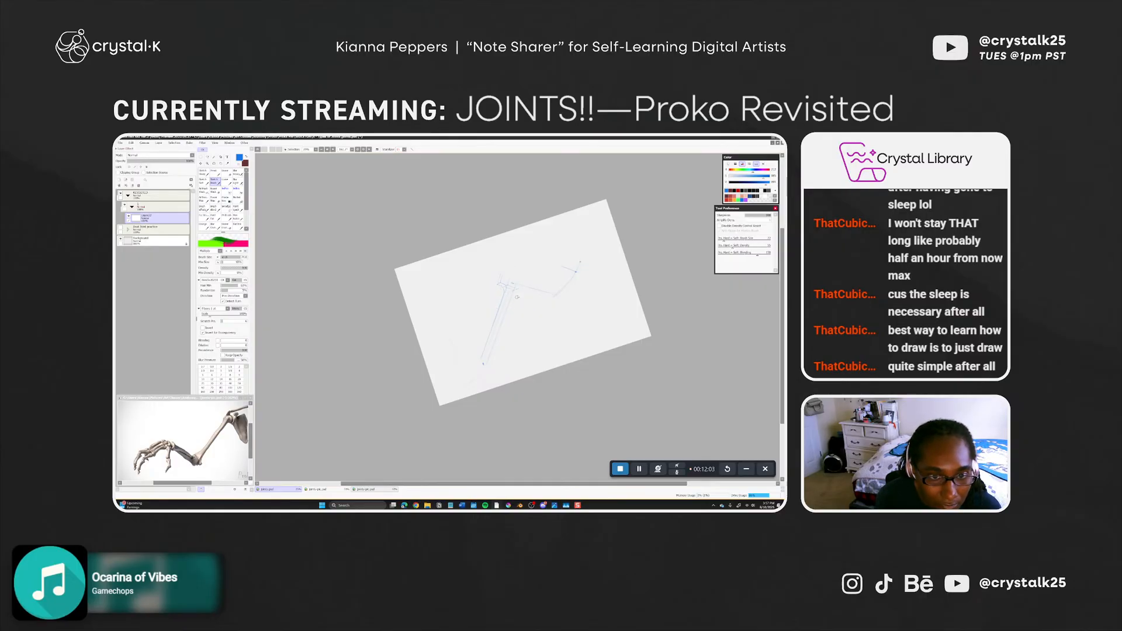
{"action": "key", "text": "n"}
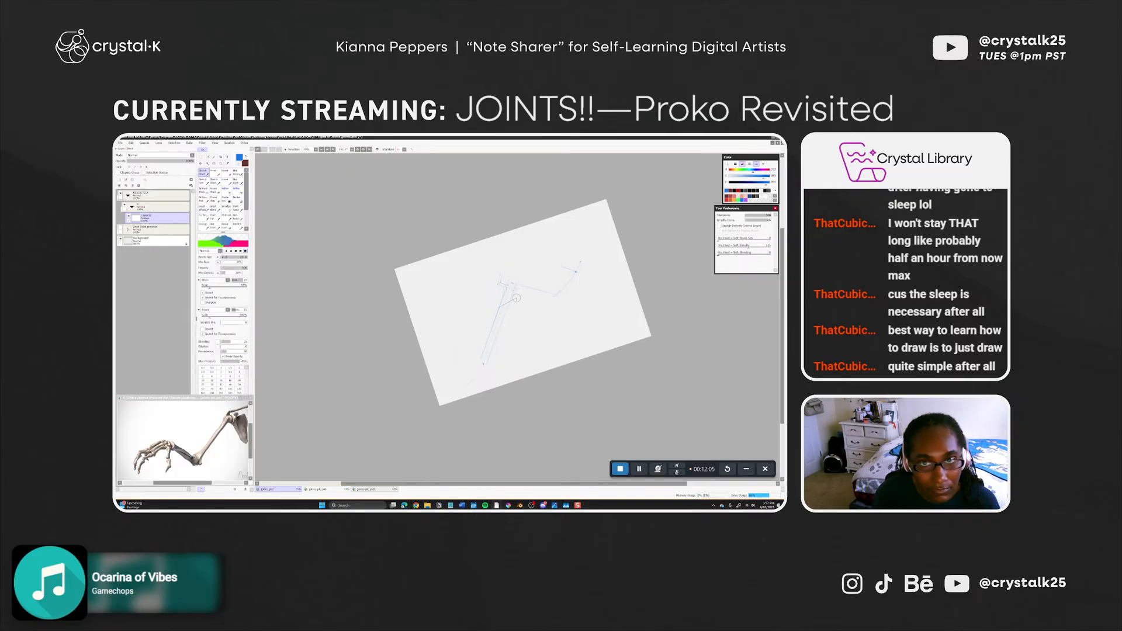
{"action": "key", "text": "shift"}
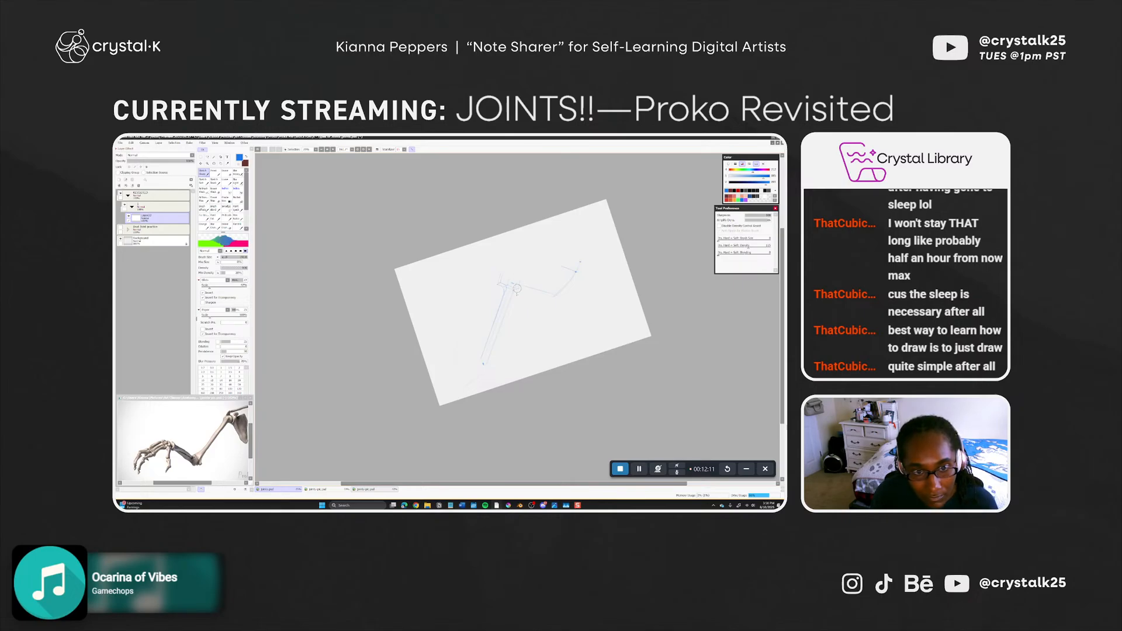
{"action": "key", "text": "b"}
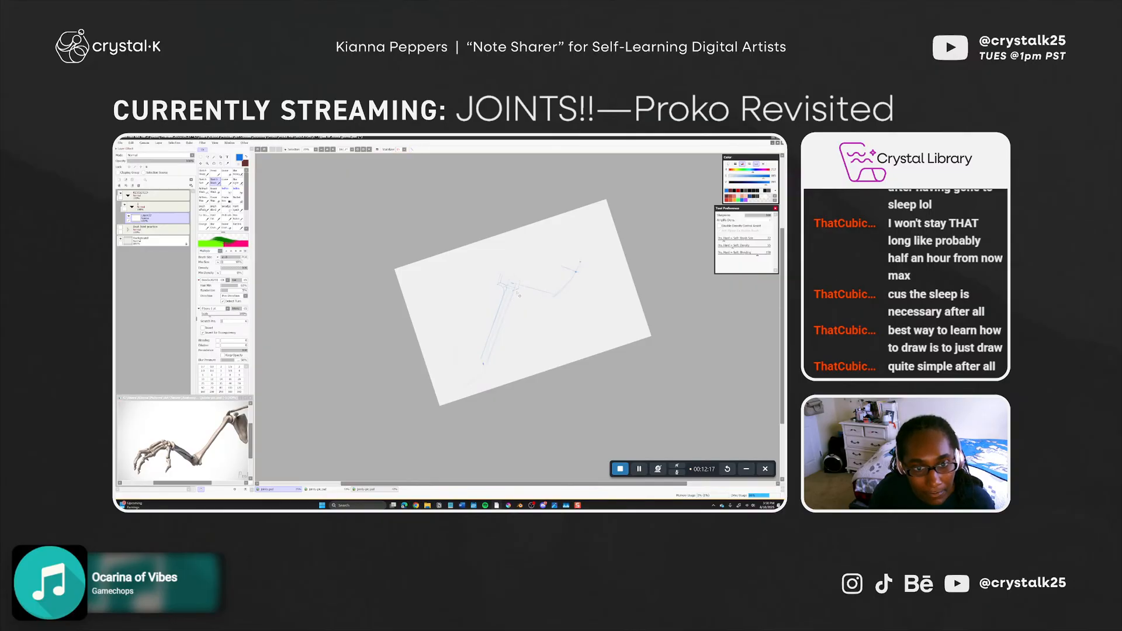
{"action": "key", "text": "]"}
{"action": "key", "text": "]"}
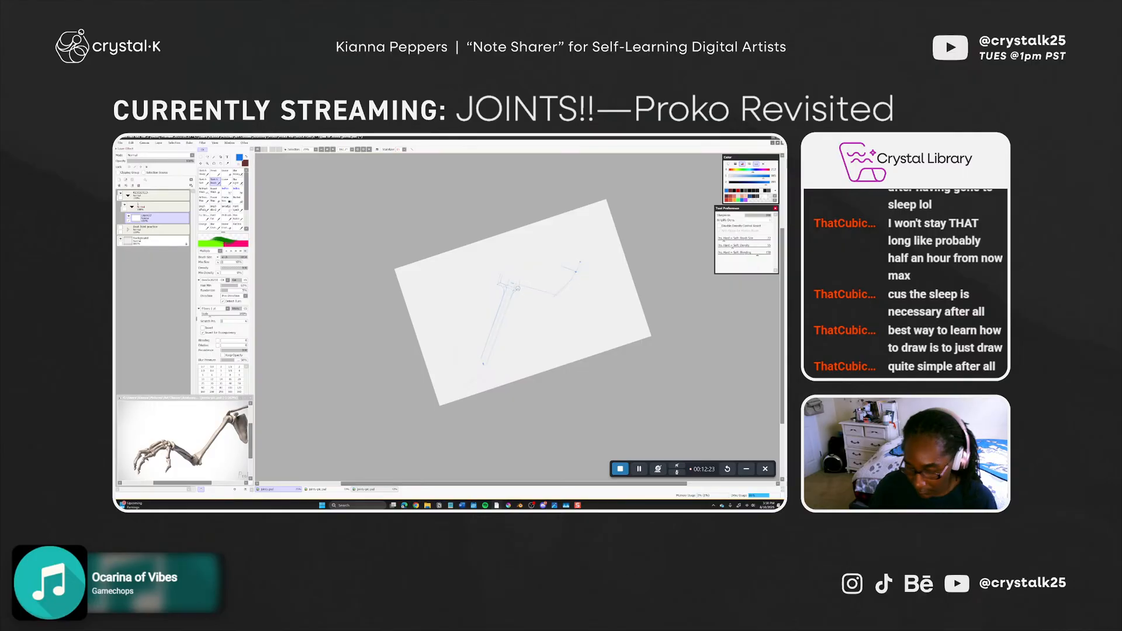
{"action": "key", "text": "Home"}
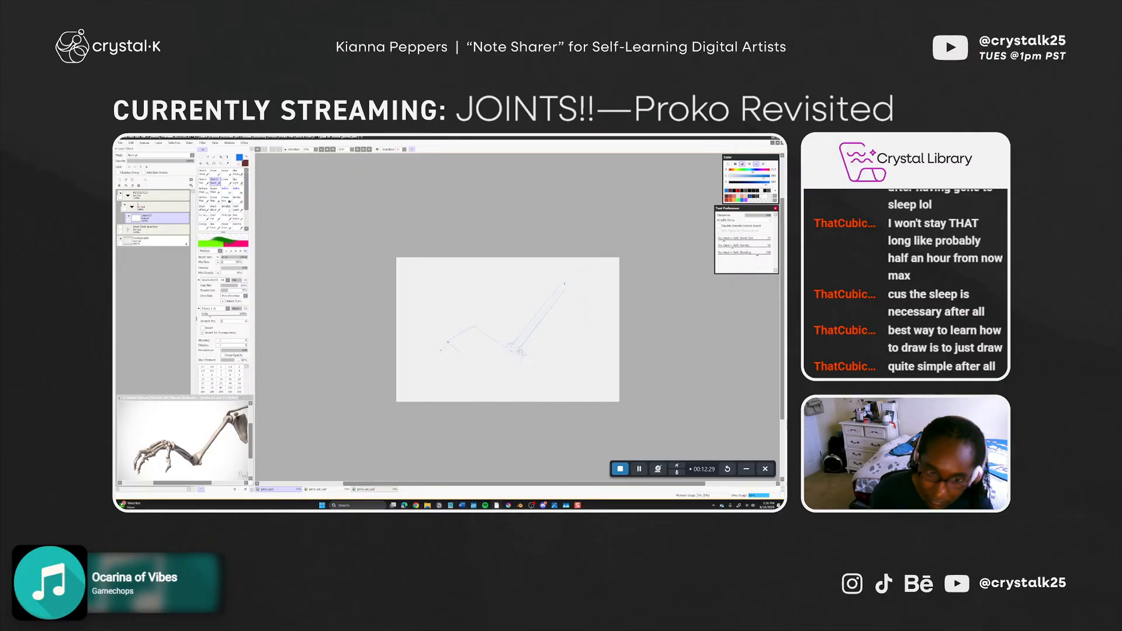
Darken the lower upper-arm edge where it meets the elbow with brush strokes, undoing the misplaced ones
{"action": "mouse_move", "coordinate": [518, 348]}
{"action": "left_mouse_down"}
{"action": "mouse_move", "coordinate": [538, 325]}
{"action": "mouse_move", "coordinate": [530, 331]}
{"action": "left_mouse_up"}
{"action": "key", "text": "ctrl+z"}
{"action": "key", "text": "ctrl+z"}
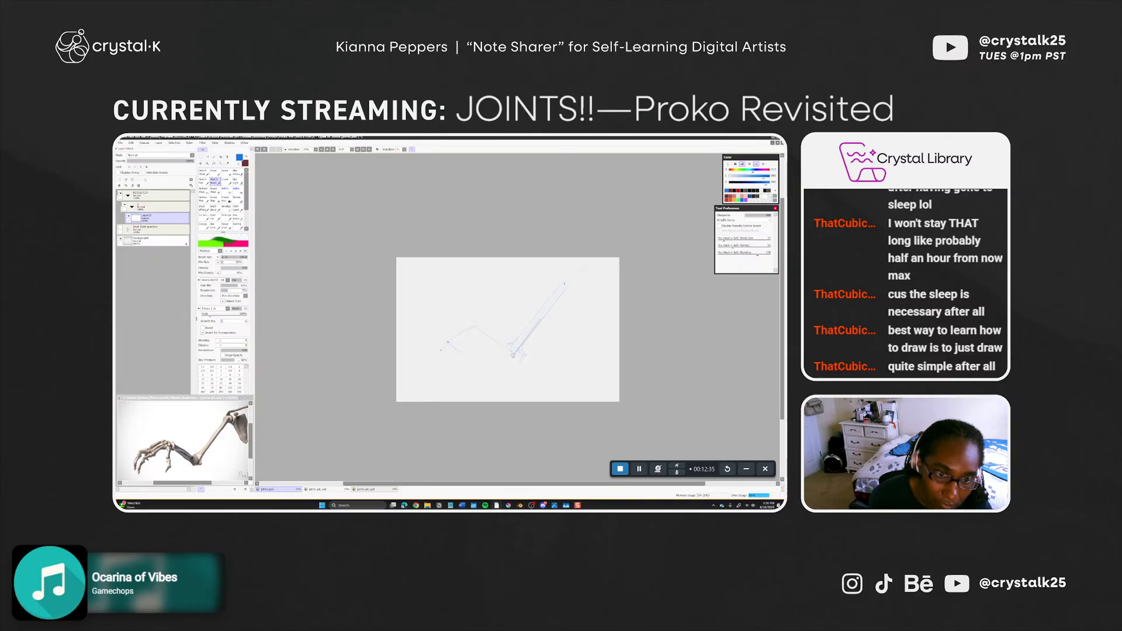
{"action": "key", "text": "ctrl+z"}
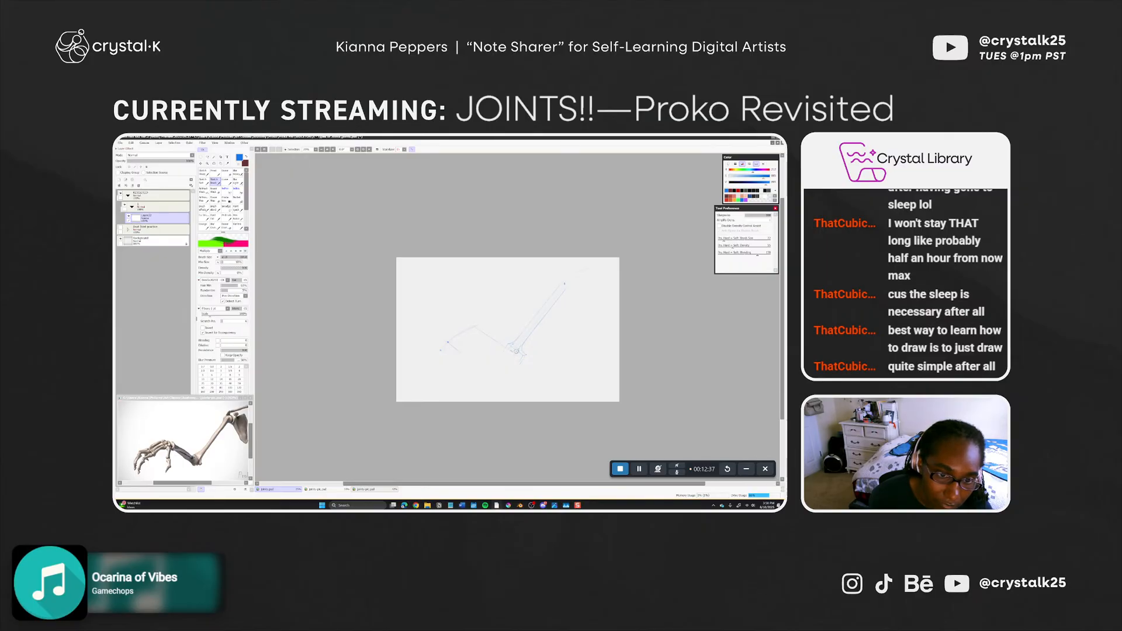
{"action": "left_click_drag", "start_coordinate": [516, 350], "coordinate": [538, 323]}
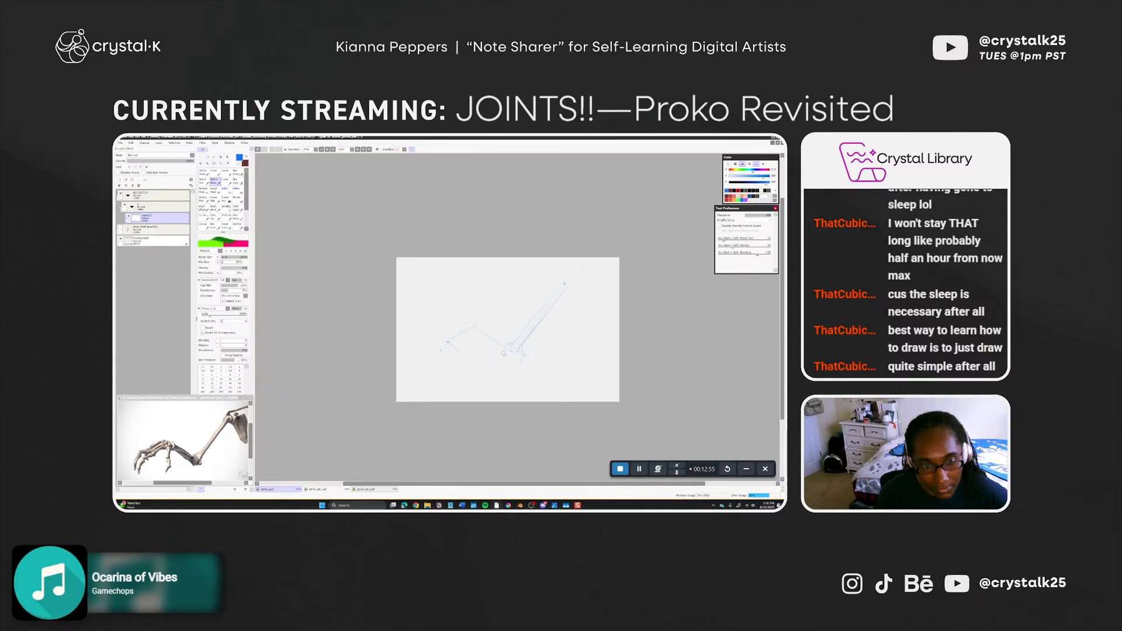
Draw the angled underside of the elbow below the upper arm, undoing misplaced strokes and erasing the excess around it
{"action": "key", "text": "ctrl+z"}
{"action": "left_click_drag", "start_coordinate": [504, 351], "coordinate": [519, 364]}
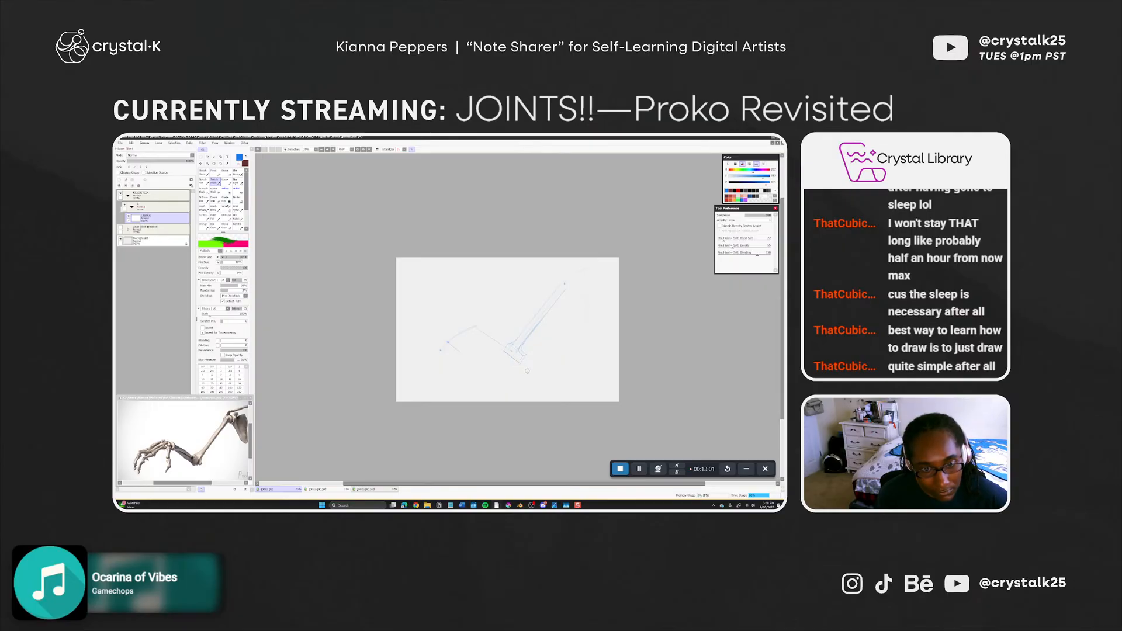
{"action": "key", "text": "n"}
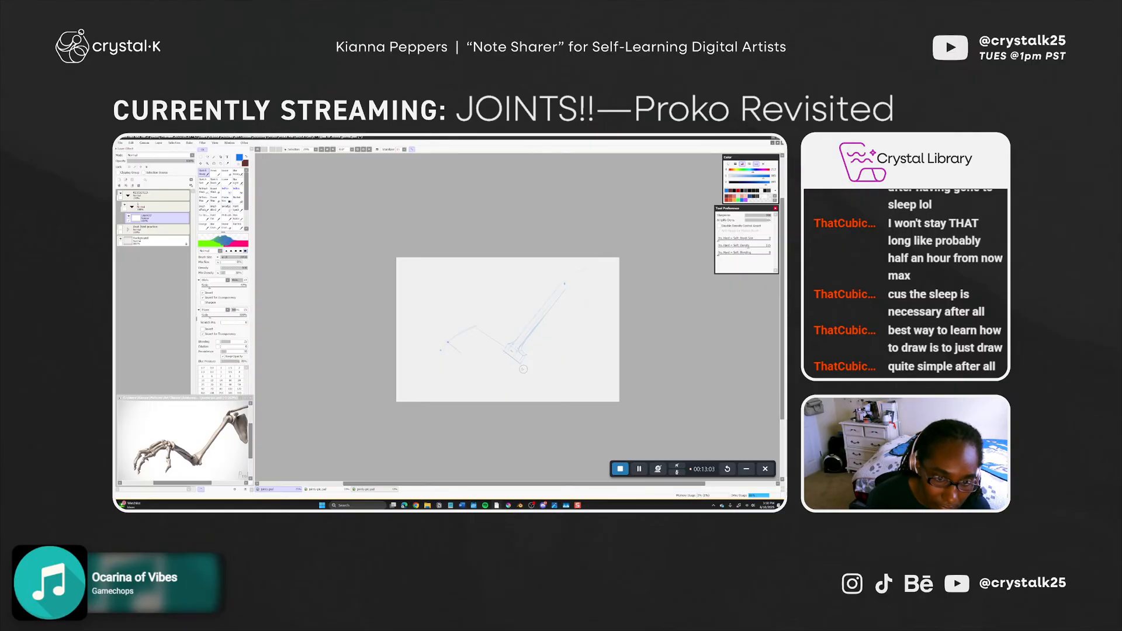
{"action": "key", "text": "ctrl+z"}
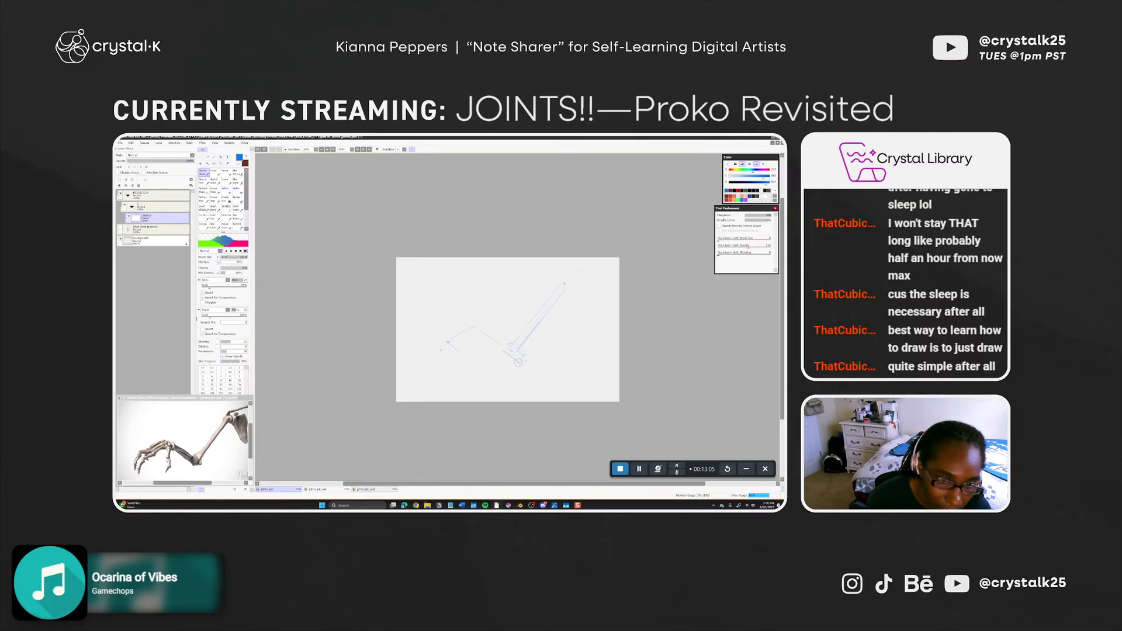
{"action": "left_click_drag", "start_coordinate": [518, 362], "coordinate": [524, 362]}
{"action": "key", "text": "ctrl+z"}
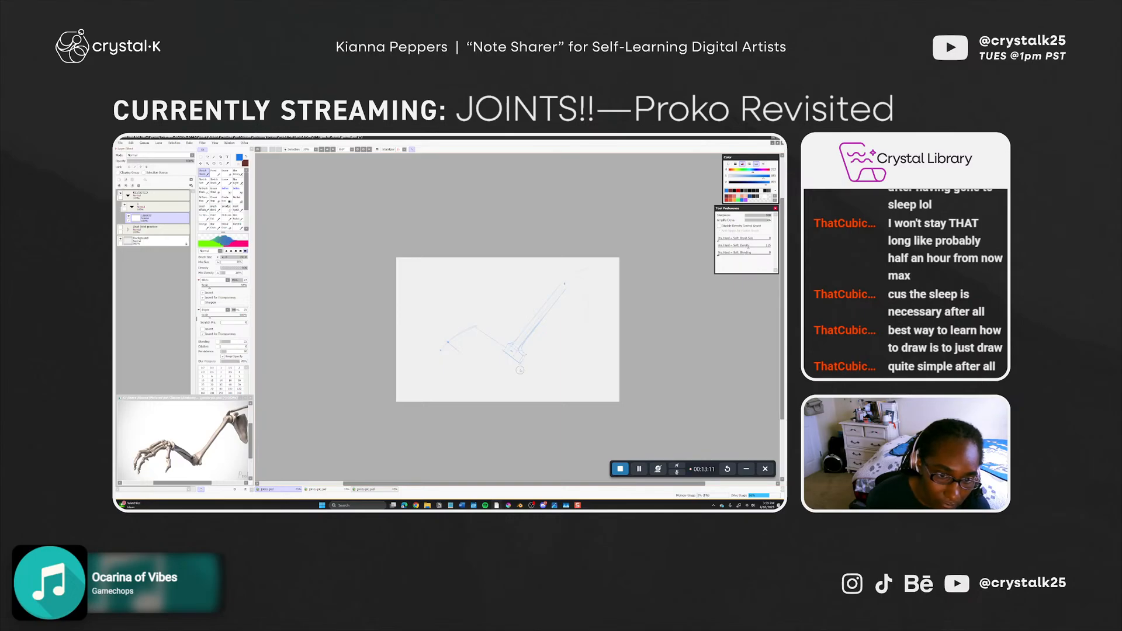
{"action": "key", "text": "b"}
{"action": "key", "text": "ctrl+z"}
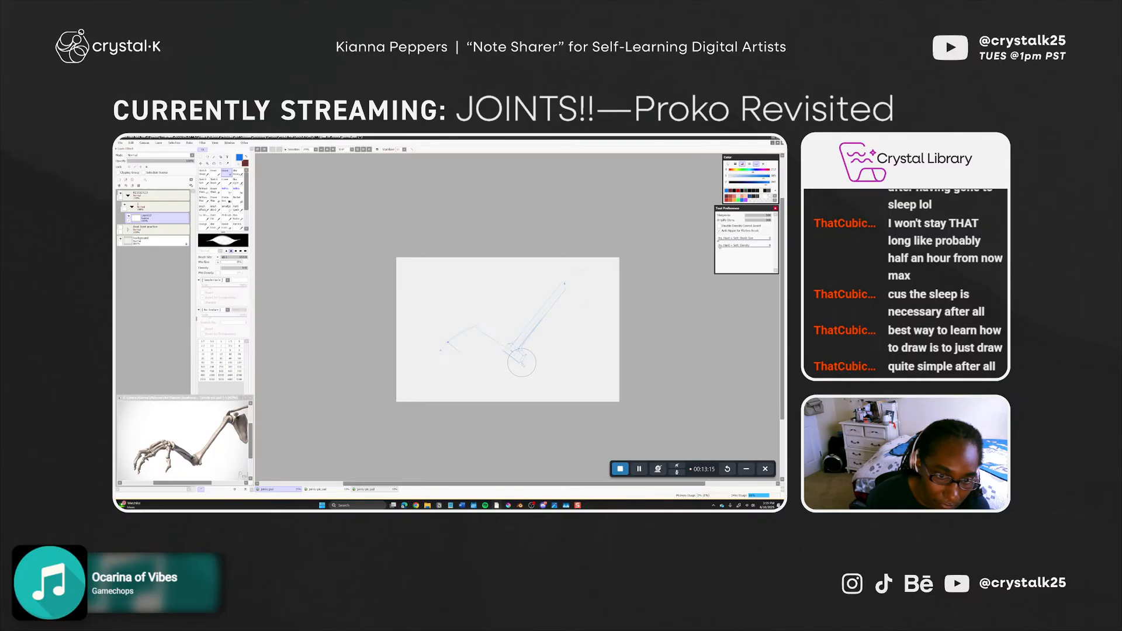
{"action": "left_click_drag", "start_coordinate": [504, 347], "coordinate": [501, 352]}
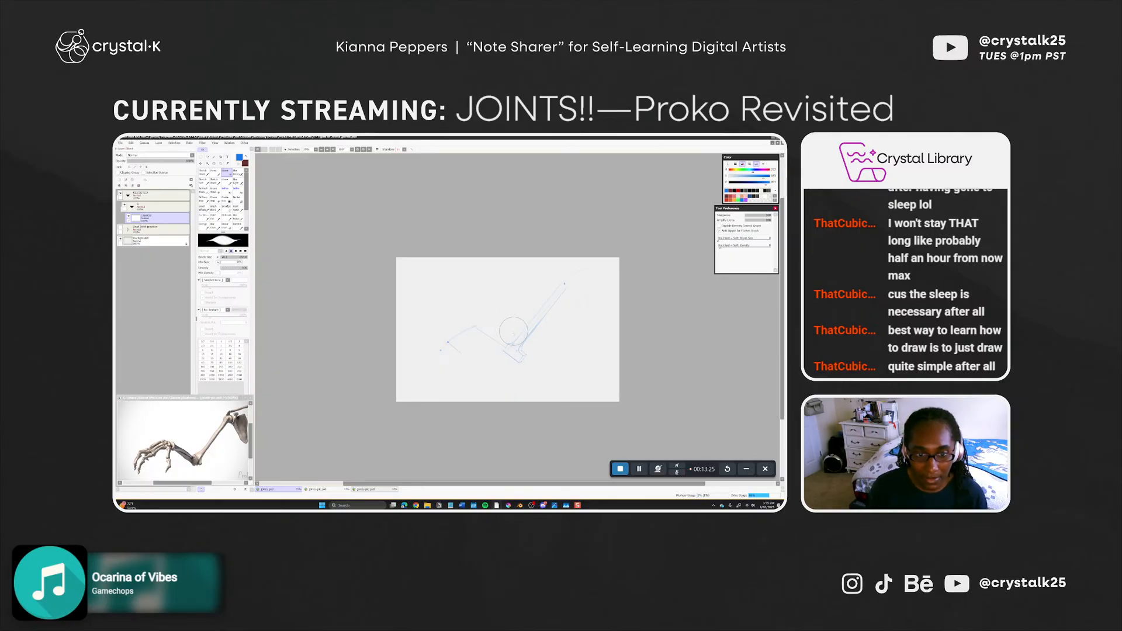
Define the elbow joint's contours with small pencil and brush strokes and clean up around them with the eraser
{"action": "key", "text": "n"}
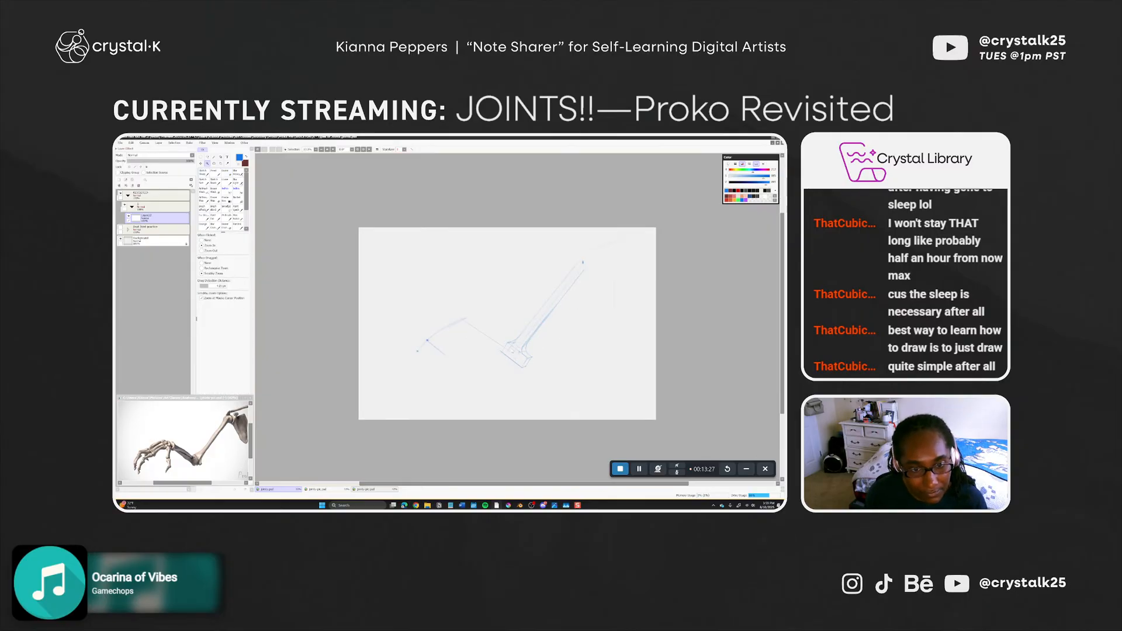
{"action": "scroll", "coordinate": [509, 346], "scroll_direction": "up", "scroll_amount": 1}
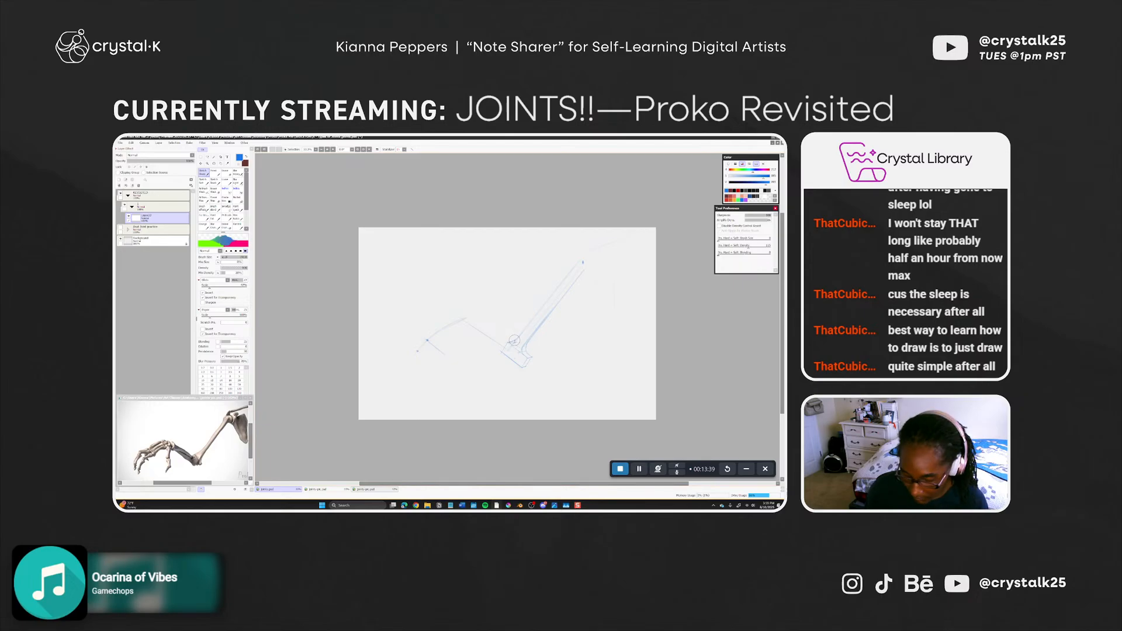
{"action": "key", "text": "b"}
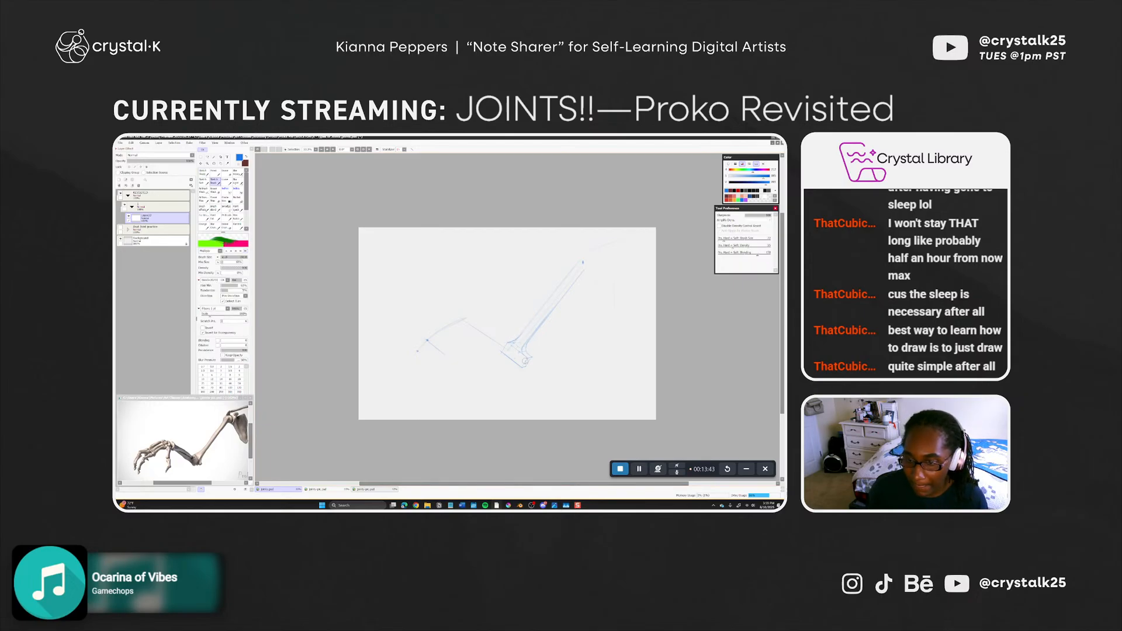
{"action": "key", "text": "z"}
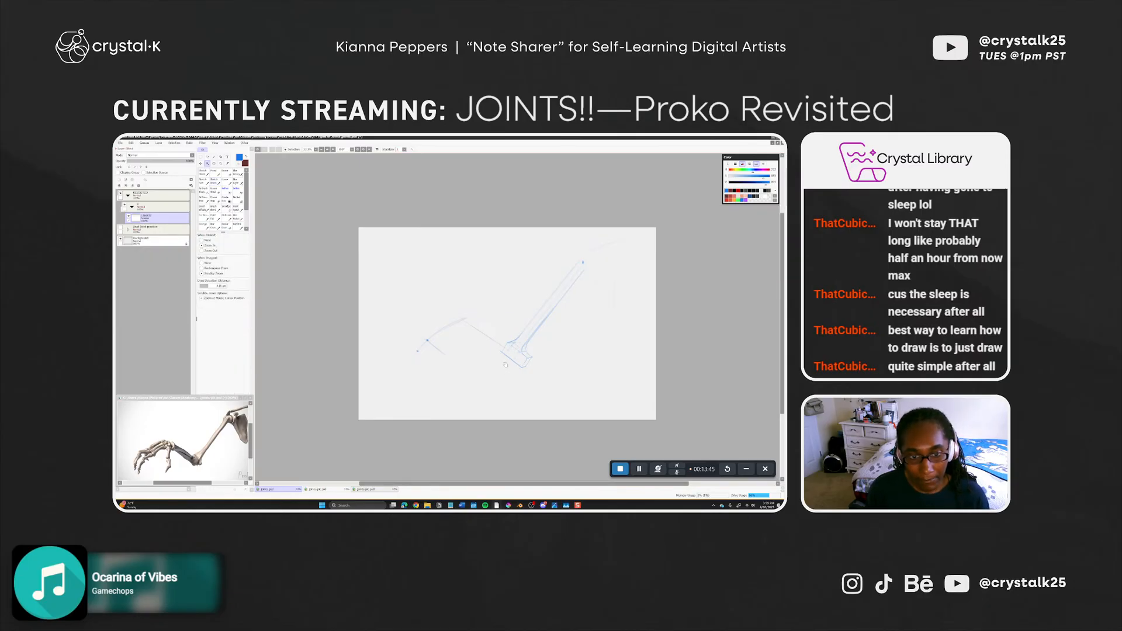
{"action": "left_click_drag", "start_coordinate": [517, 367], "coordinate": [497, 376]}
{"action": "key", "text": "b"}
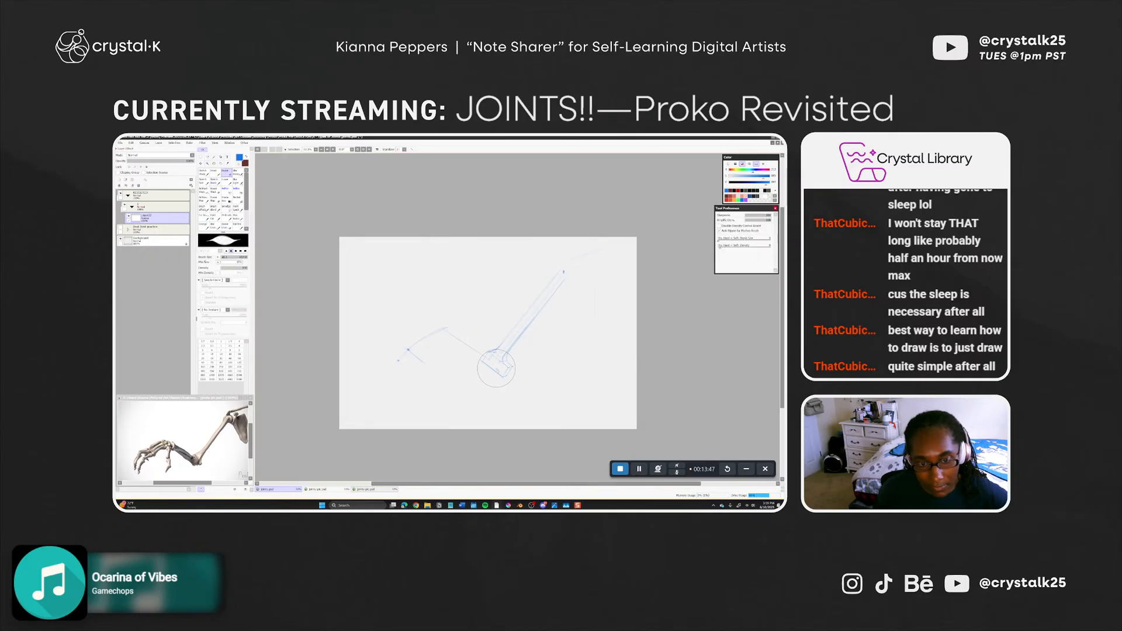
Turn on the ellipse ruler and shrink it to a small circle at the shoulder end of the upper arm
{"action": "key", "text": "z"}
{"action": "left_click", "coordinate": [552, 305], "text": "alt"}
{"action": "left_click_drag", "start_coordinate": [551, 306], "coordinate": [532, 307]}
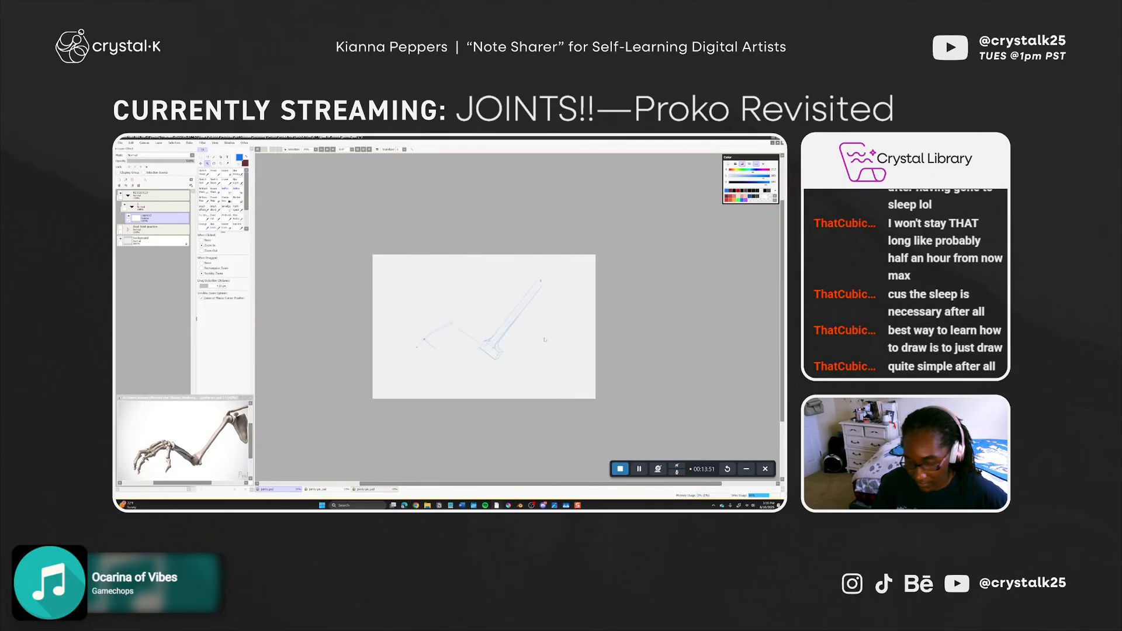
{"action": "key", "text": "b"}
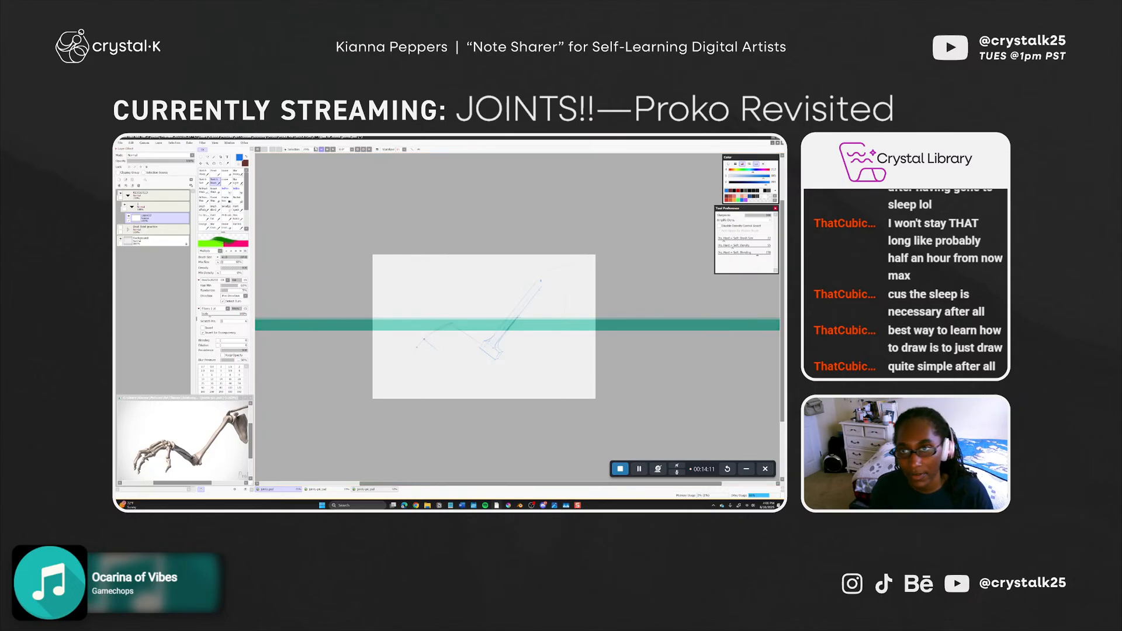
{"action": "left_click", "coordinate": [189, 143]}
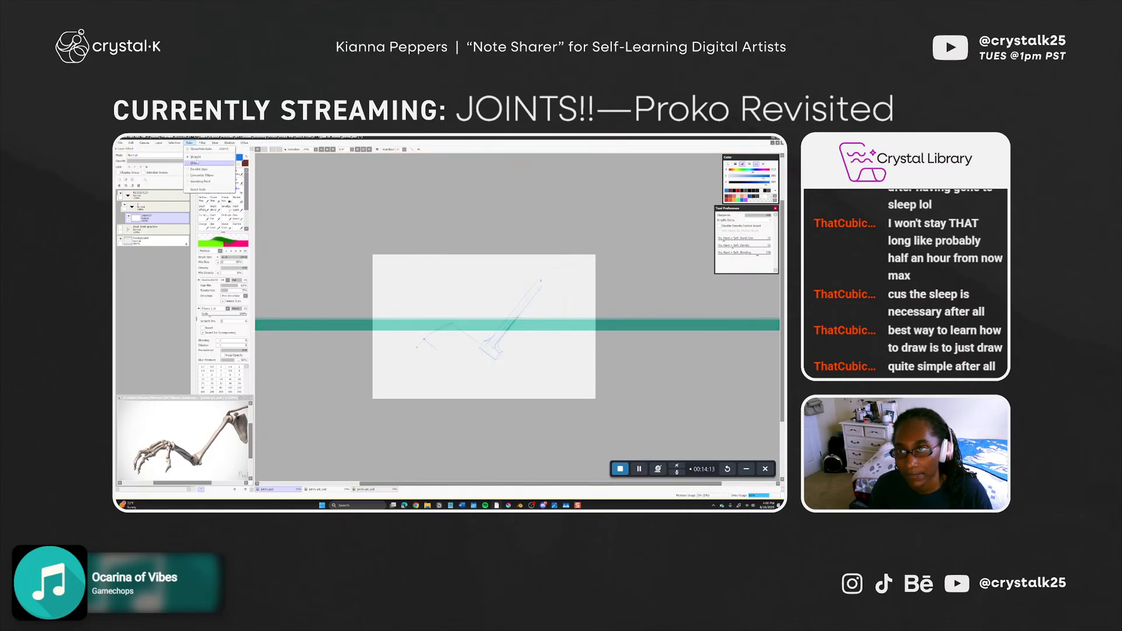
{"action": "left_click", "coordinate": [195, 163]}
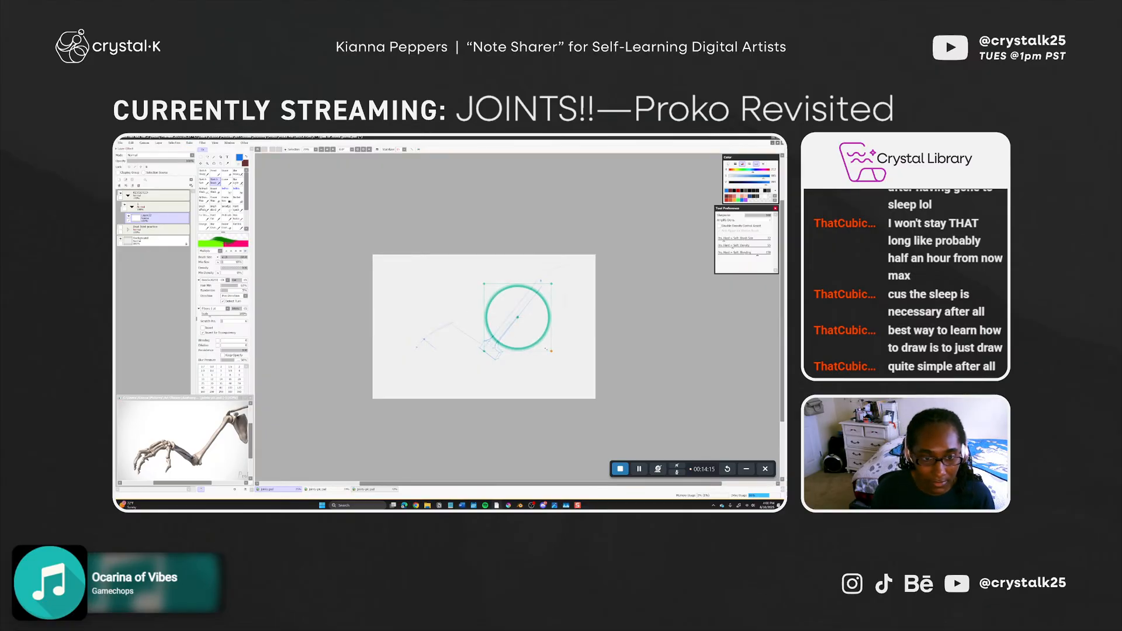
{"action": "mouse_move", "coordinate": [549, 351]}
{"action": "left_mouse_down"}
{"action": "mouse_move", "coordinate": [526, 326]}
{"action": "mouse_move", "coordinate": [541, 282]}
{"action": "left_mouse_up"}
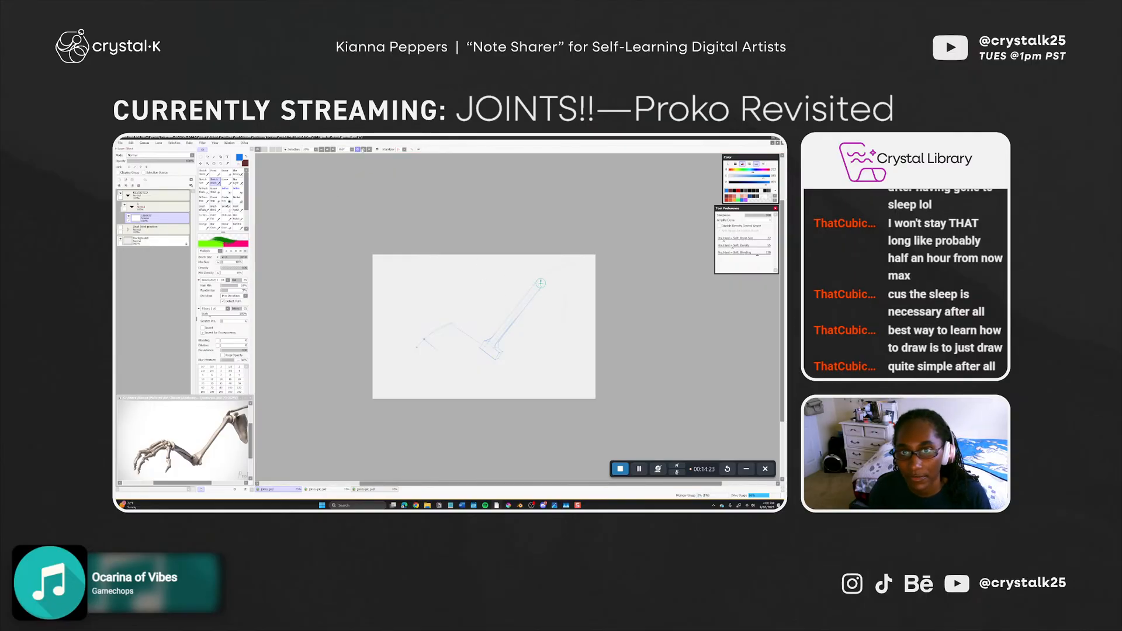
Reset the ellipse ruler and refit it as a small circle around the shoulder end of the upper arm
{"action": "left_click", "coordinate": [189, 142]}
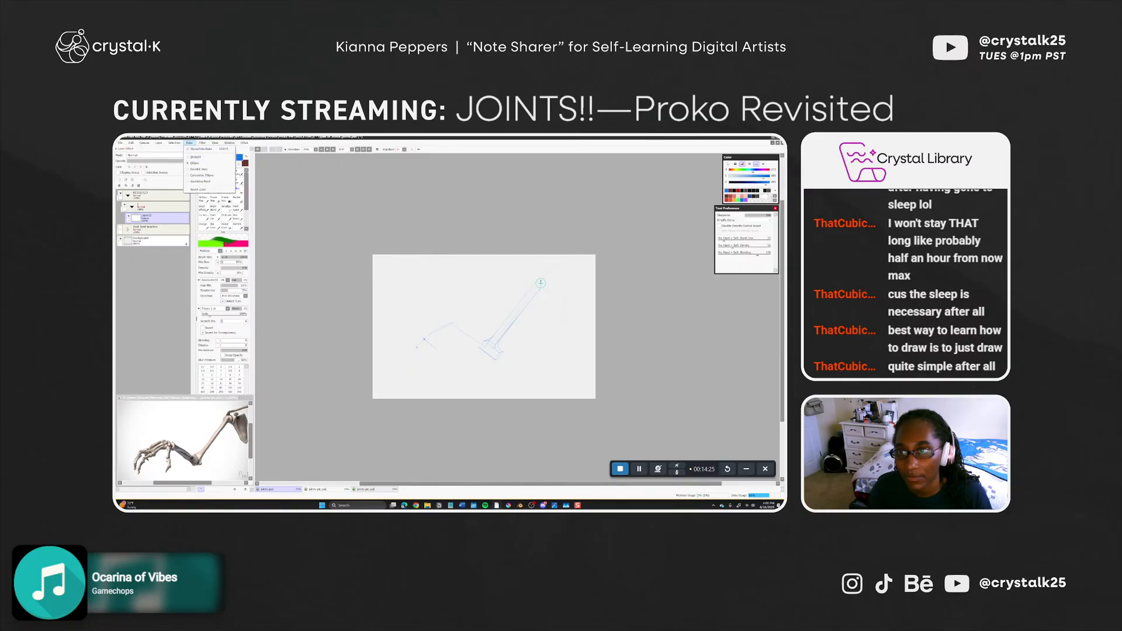
{"action": "left_click", "coordinate": [197, 189]}
{"action": "key", "text": "ctrl"}
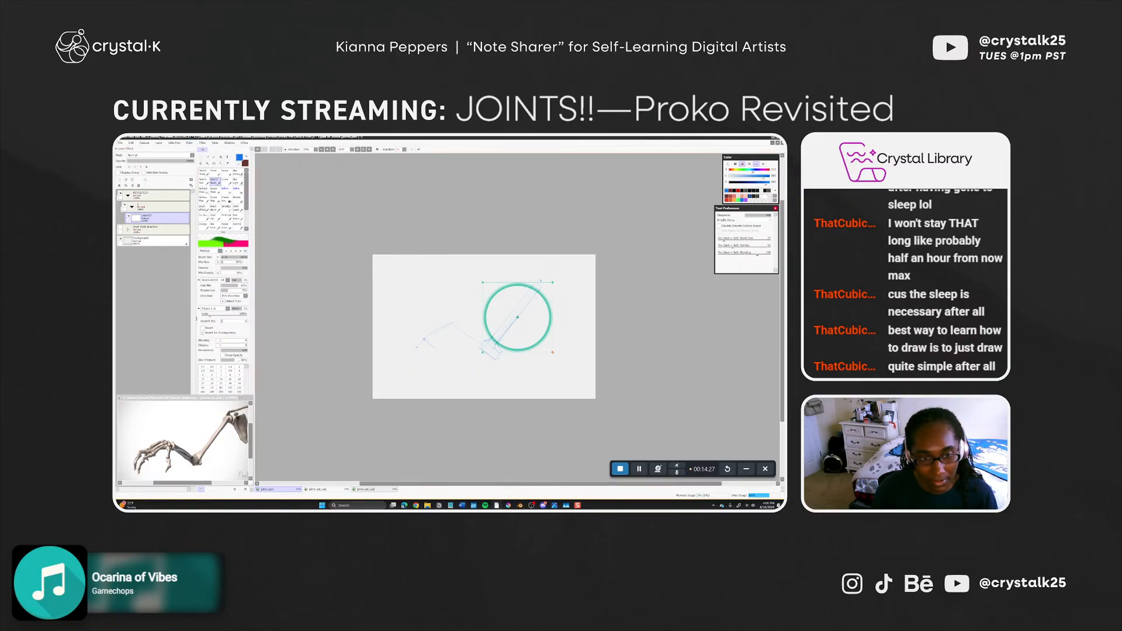
{"action": "left_click_drag", "start_coordinate": [551, 351], "coordinate": [539, 284]}
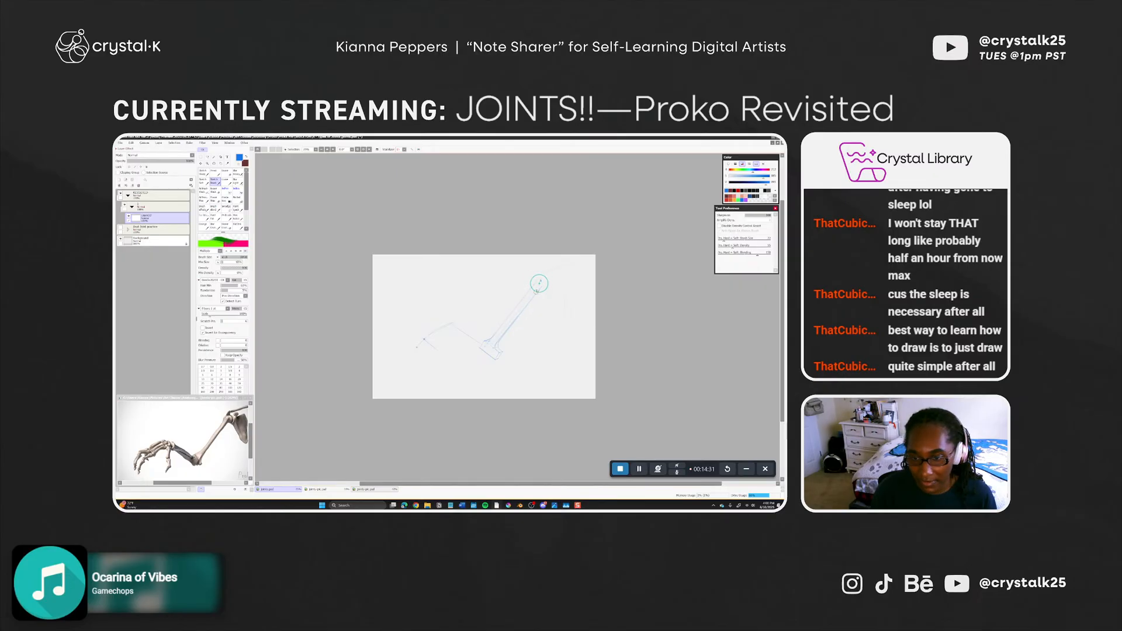
{"action": "left_click_drag", "start_coordinate": [548, 293], "coordinate": [543, 284]}
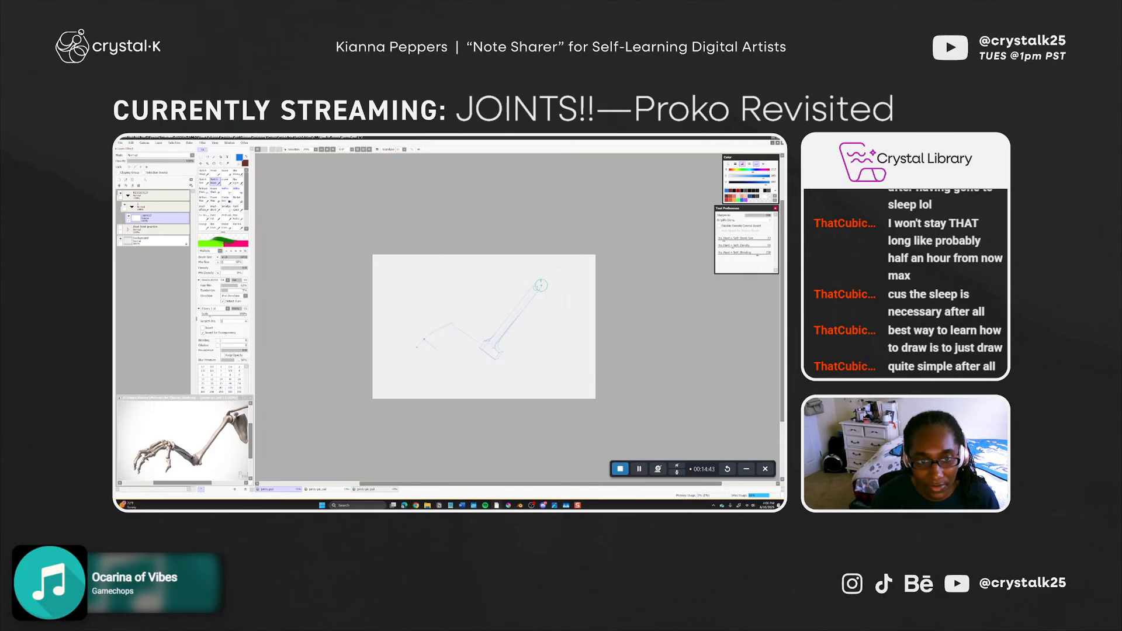
Draw the round shoulder ball along the ellipse ruler with brush and pencil, and save the drawing
{"action": "key", "text": "ctrl"}
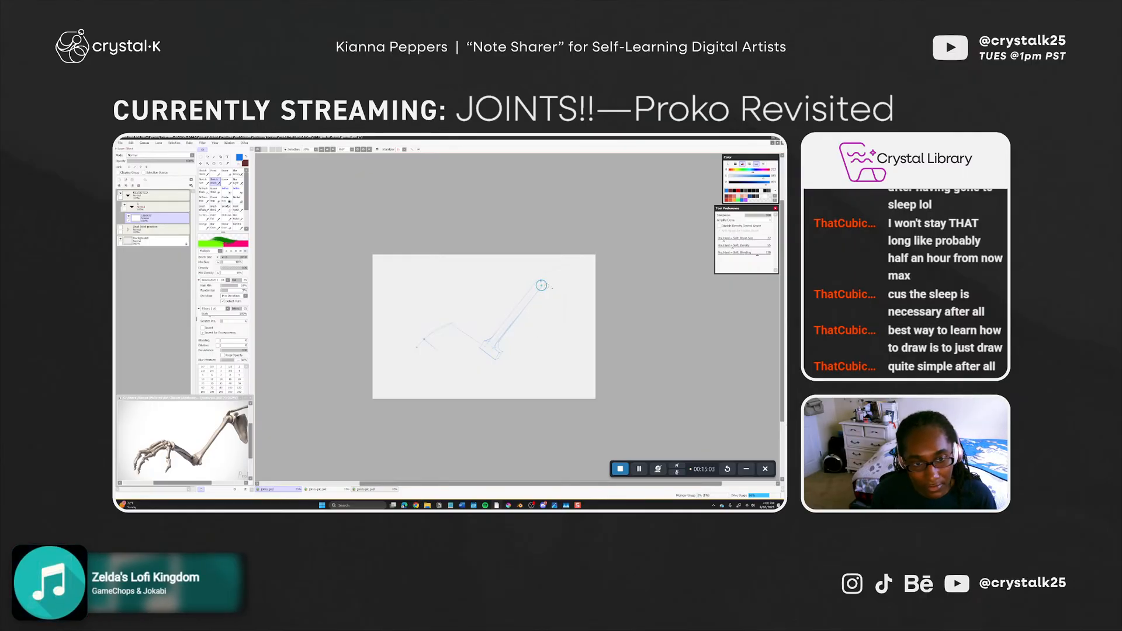
{"action": "key", "text": "n"}
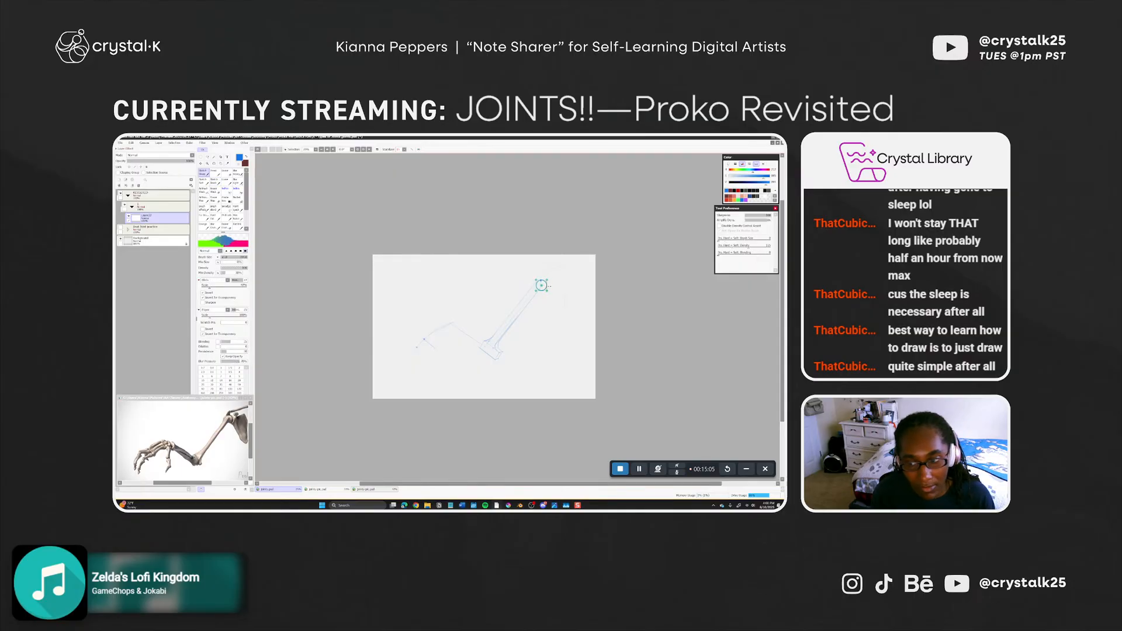
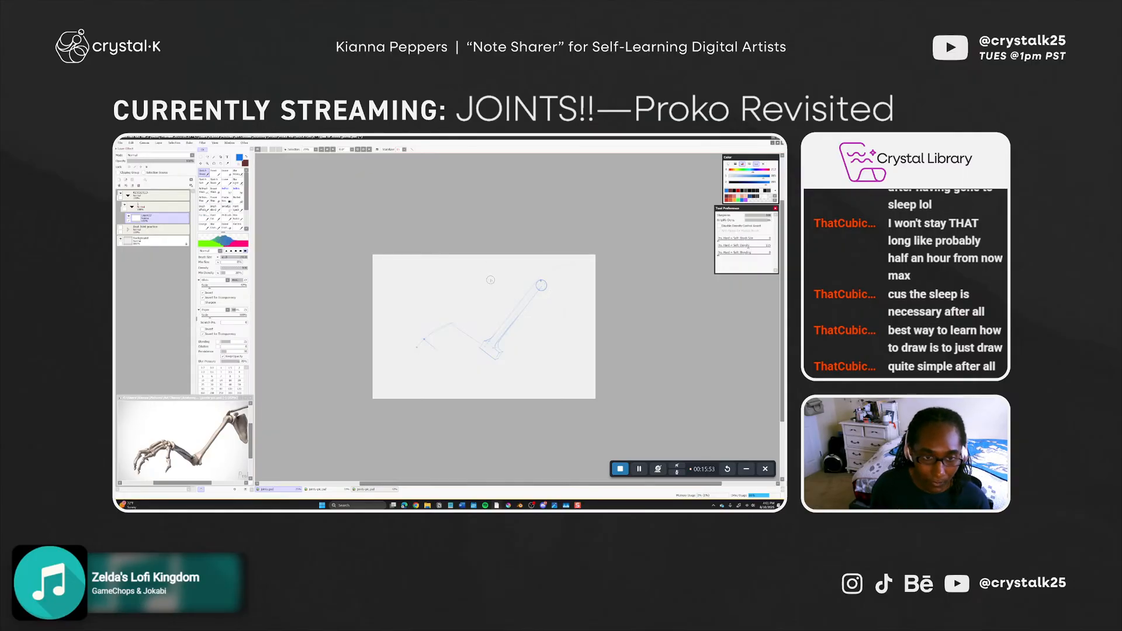
{"action": "key", "text": "ctrl+s"}
Rotate the canvas and refine the upper arm shaft's contours up to the shoulder ball with alternating brush and pencil strokes
{"action": "key", "text": "r"}
{"action": "left_click_drag", "start_coordinate": [549, 340], "coordinate": [519, 339]}
{"action": "key", "text": "z"}
{"action": "left_click", "coordinate": [523, 328]}
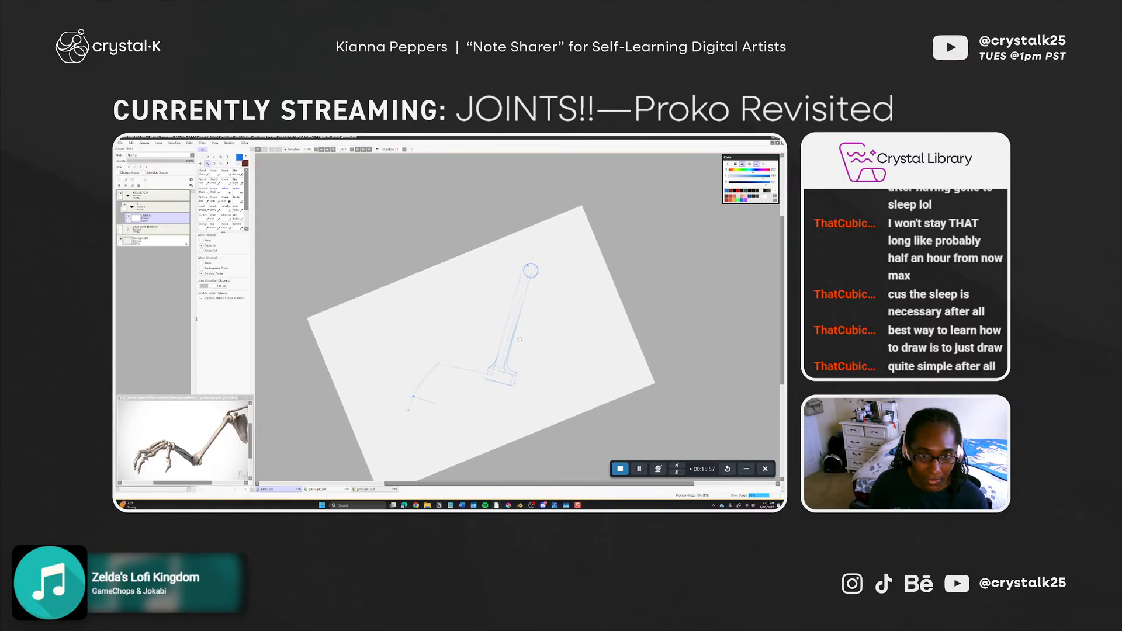
{"action": "key", "text": "b"}
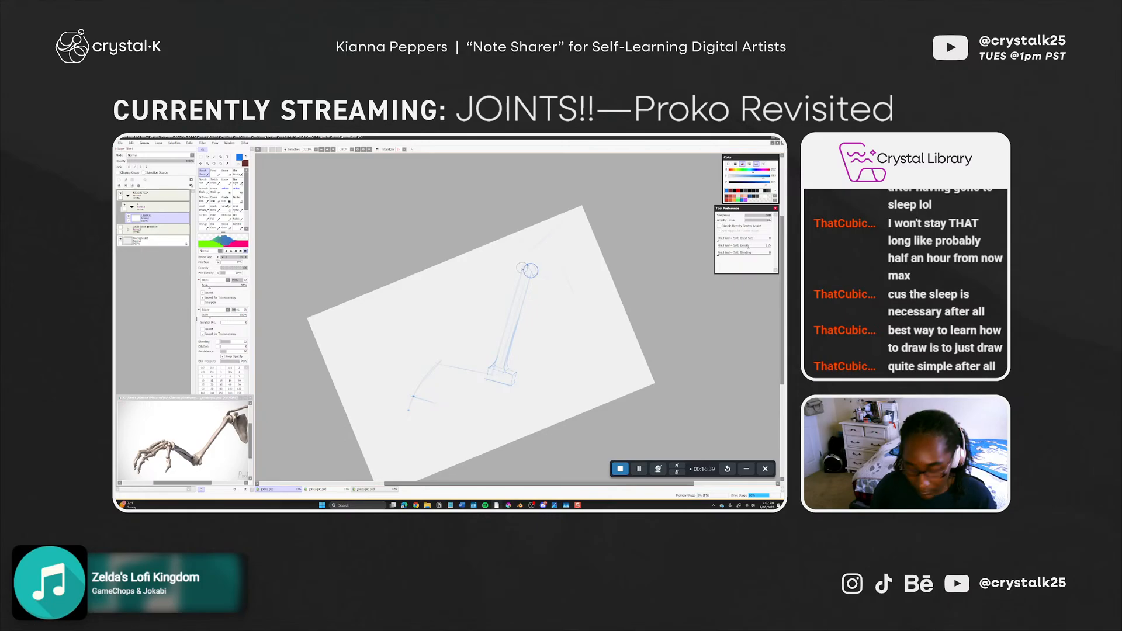
{"action": "key", "text": "b"}
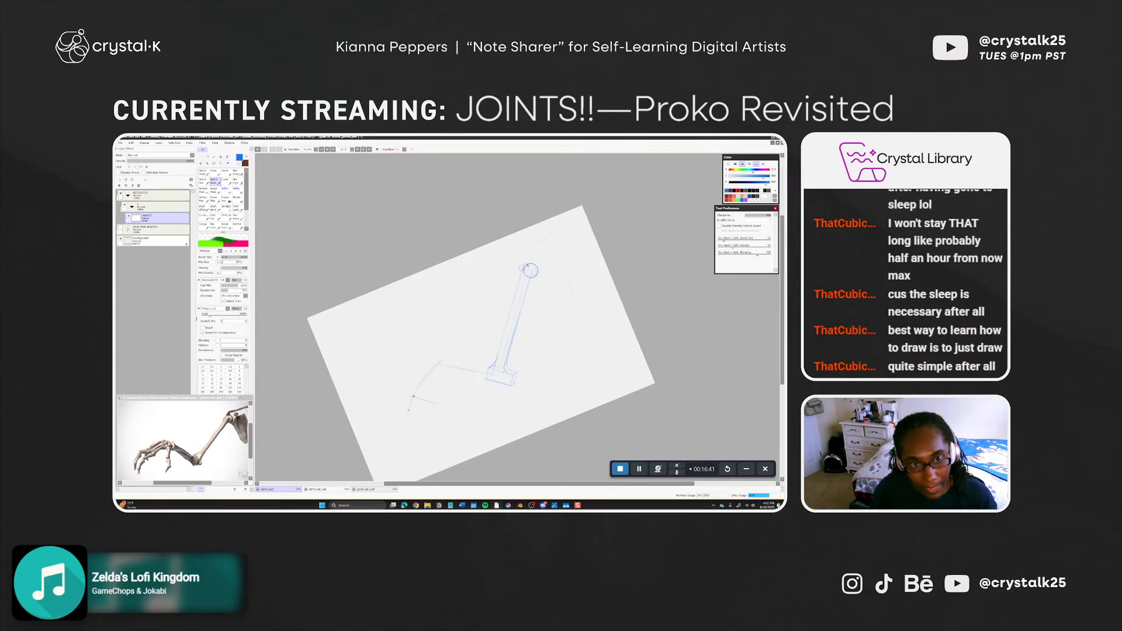
{"action": "key", "text": "n"}
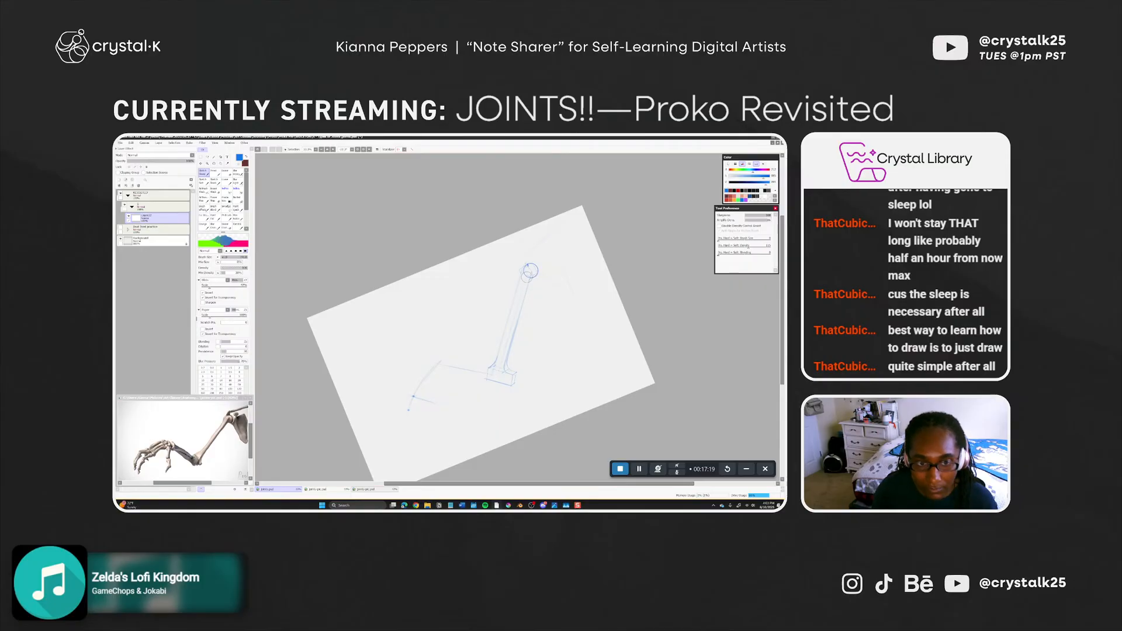
{"action": "key", "text": "b"}
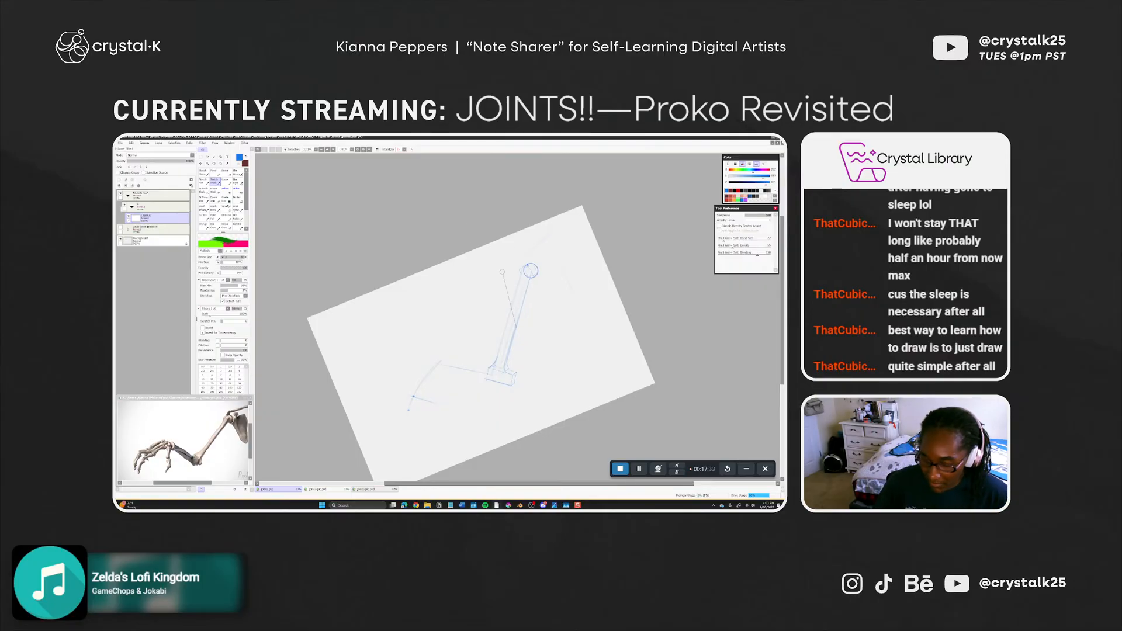
Straighten the canvas and refine the bone's neck below the shoulder ball with pencil, eraser and brush strokes
{"action": "key", "text": "Home"}
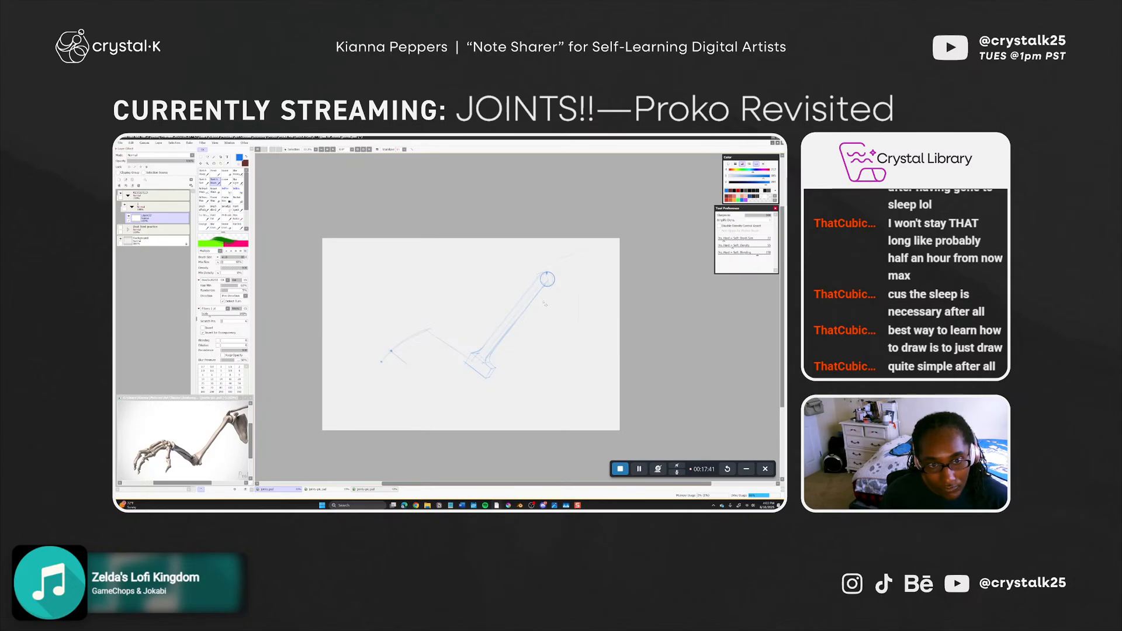
{"action": "key", "text": "n"}
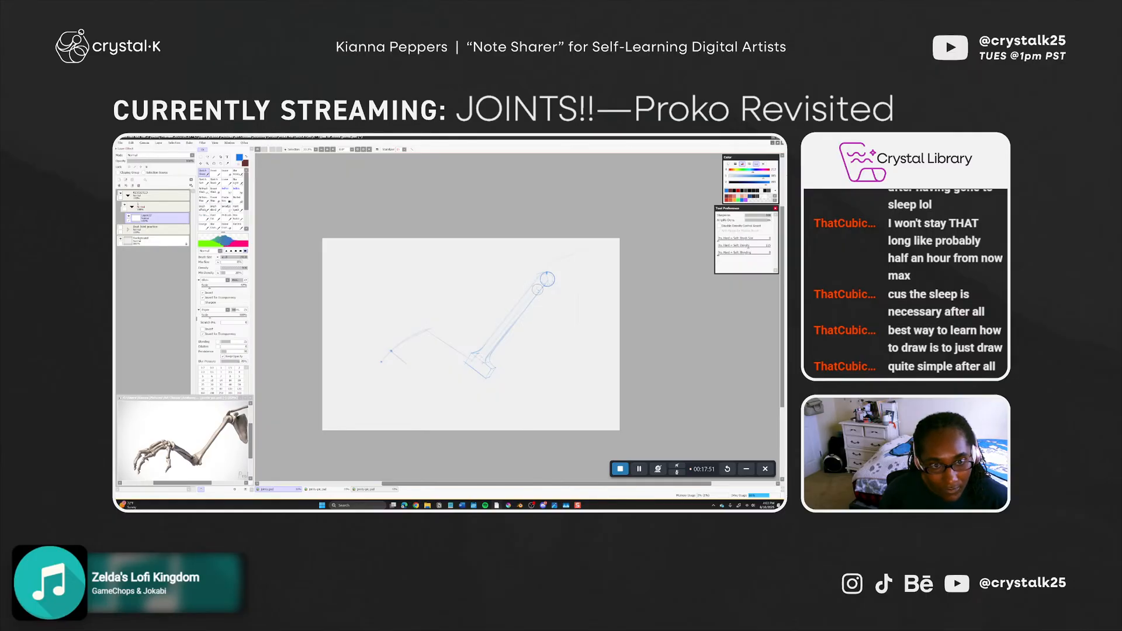
{"action": "key", "text": "e"}
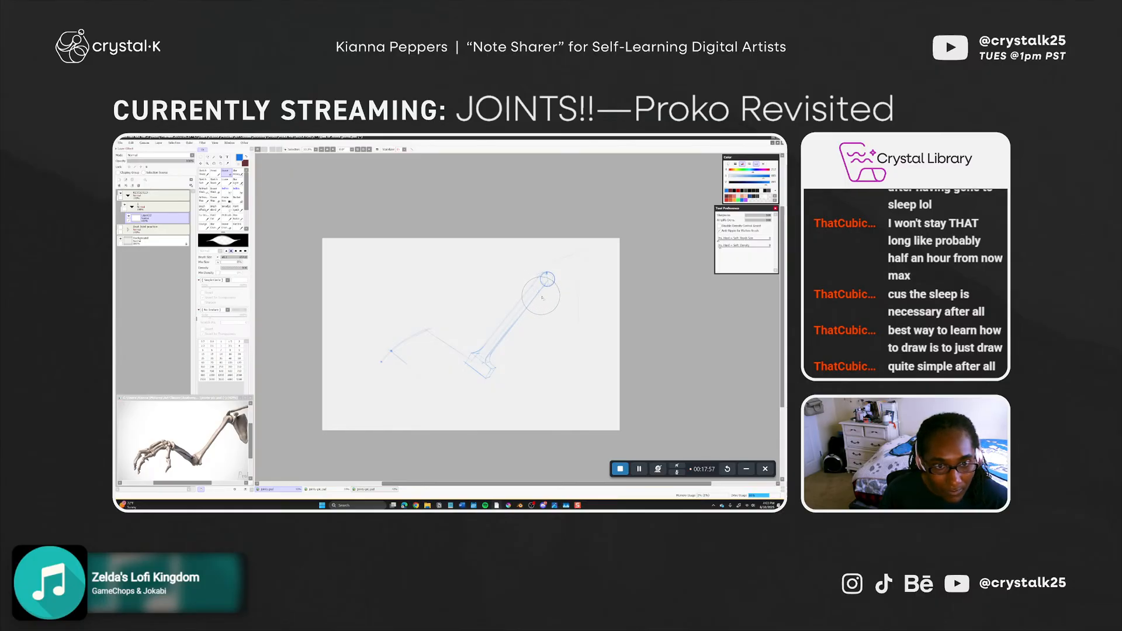
{"action": "key", "text": "n"}
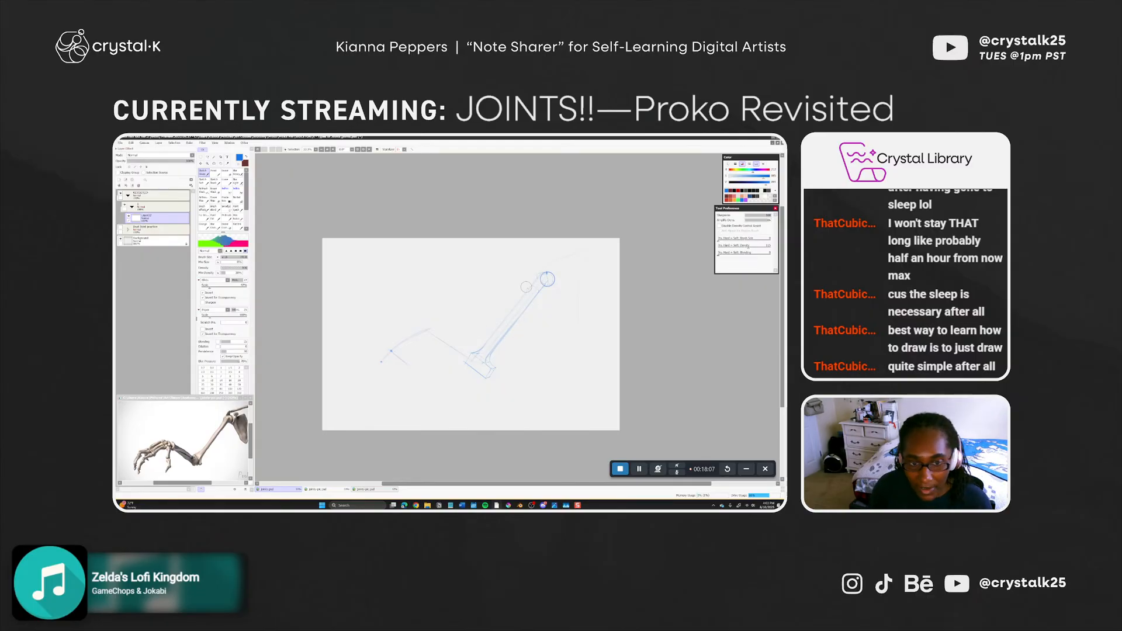
{"action": "key", "text": "b"}
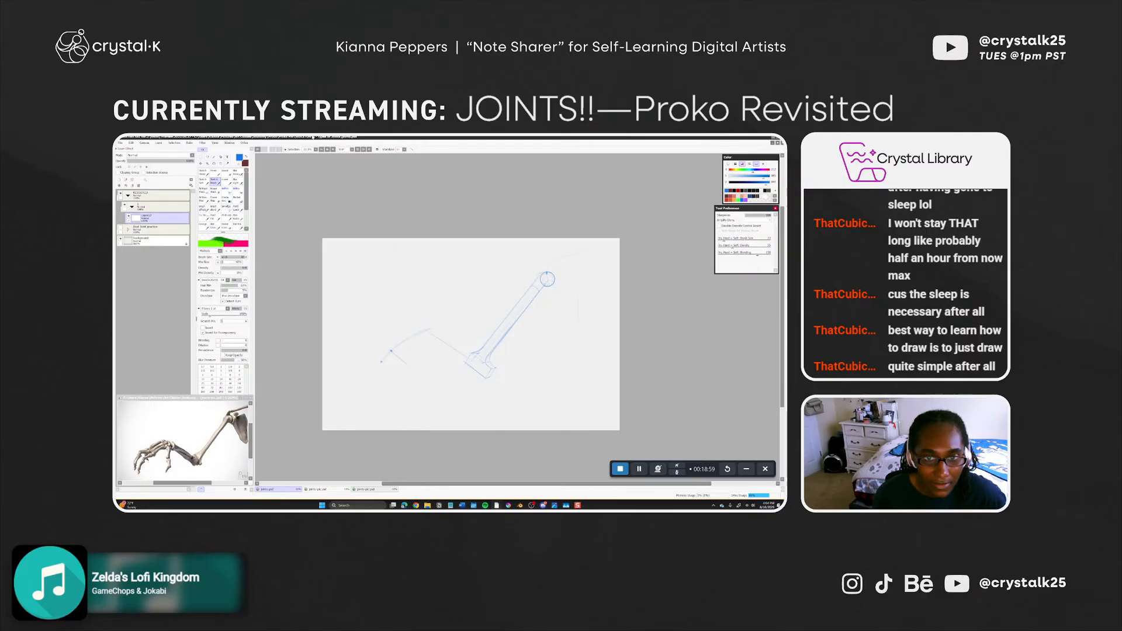
Move the drawing, tool preference and color windows off this display and reposition the skeleton reference window on the desktop
{"action": "mouse_move", "coordinate": [313, 137]}
{"action": "left_mouse_down"}
{"action": "mouse_move", "coordinate": [496, 257]}
{"action": "mouse_move", "coordinate": [871, 284]}
{"action": "left_mouse_up"}
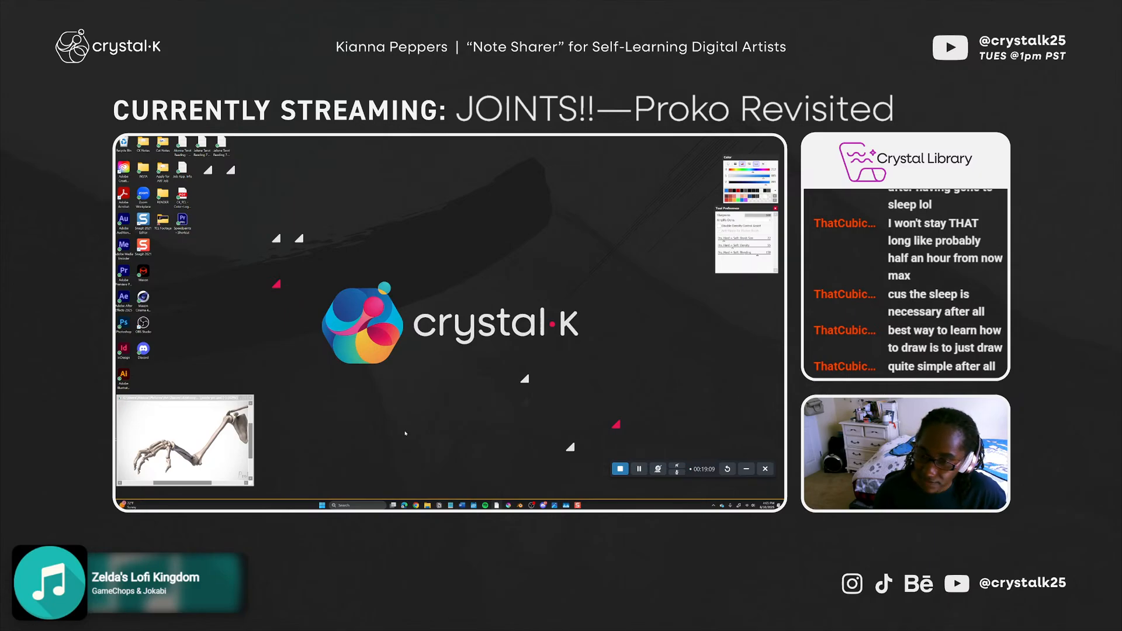
{"action": "left_click_drag", "start_coordinate": [202, 398], "coordinate": [557, 176]}
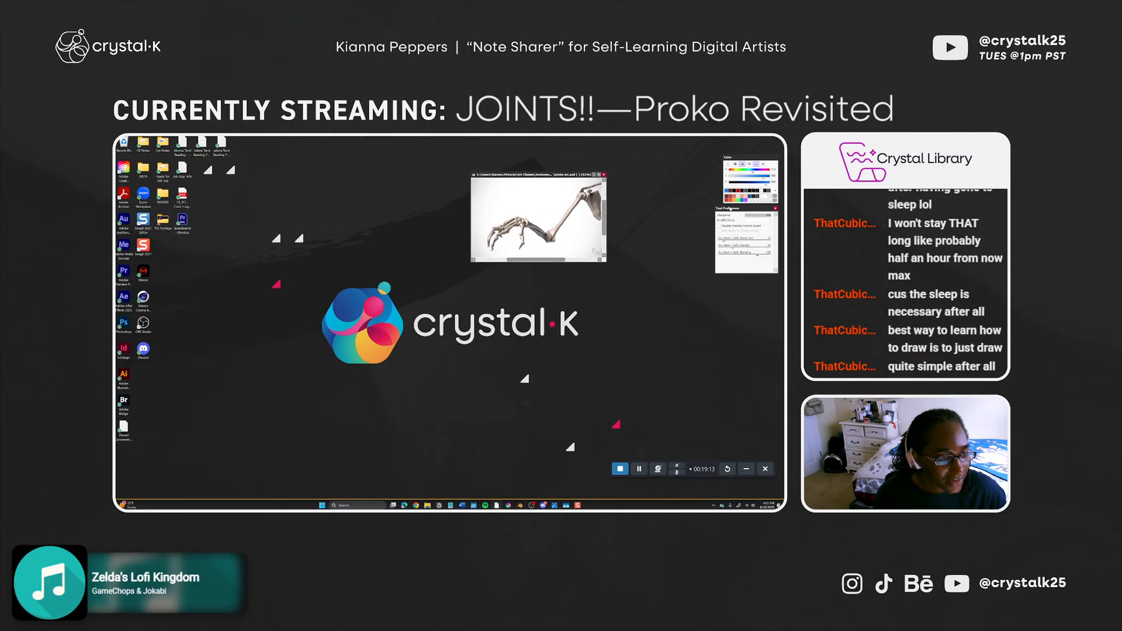
{"action": "left_click_drag", "start_coordinate": [730, 208], "coordinate": [115, 351]}
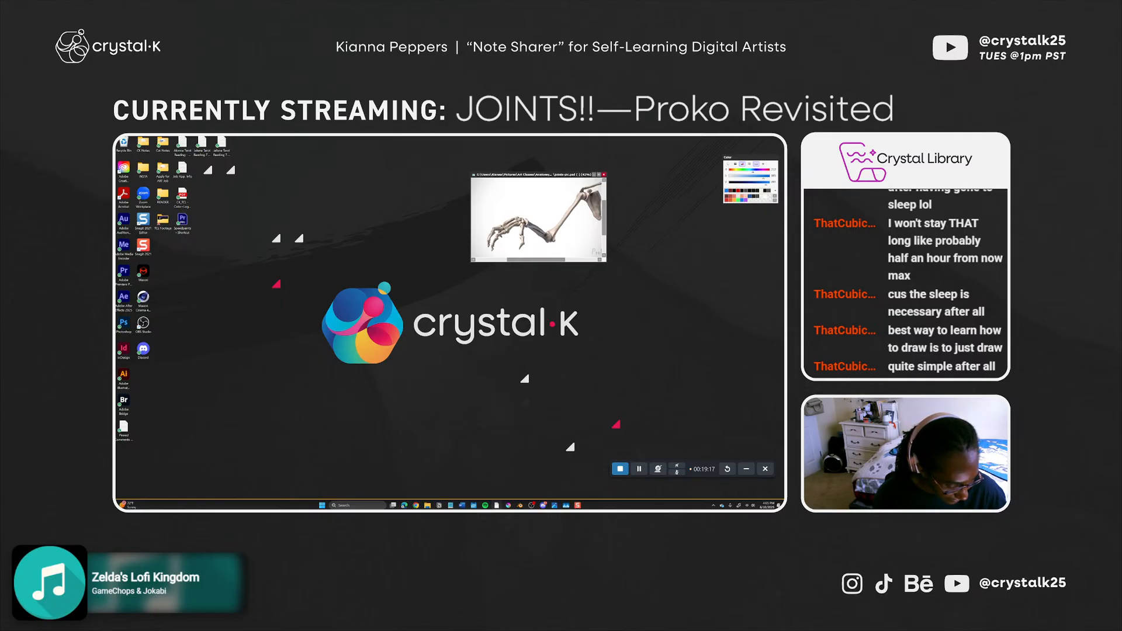
{"action": "left_click_drag", "start_coordinate": [750, 157], "coordinate": [783, 176]}
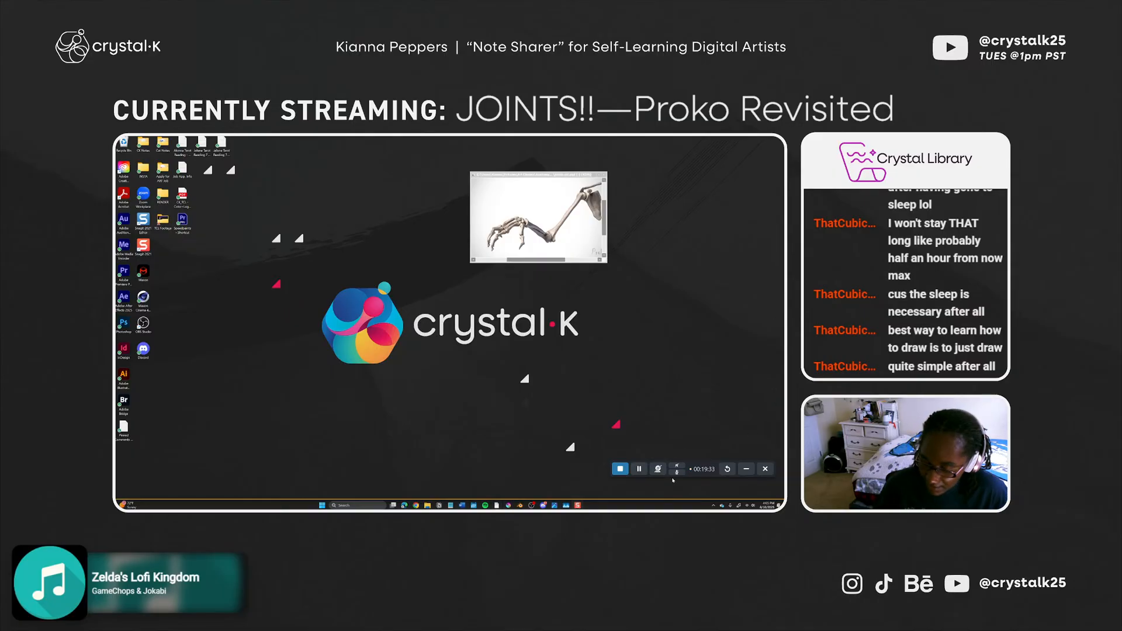
Stop the screen recording and scrub through the captured video in the Snagit Editor to check it
{"action": "left_click", "coordinate": [638, 469]}
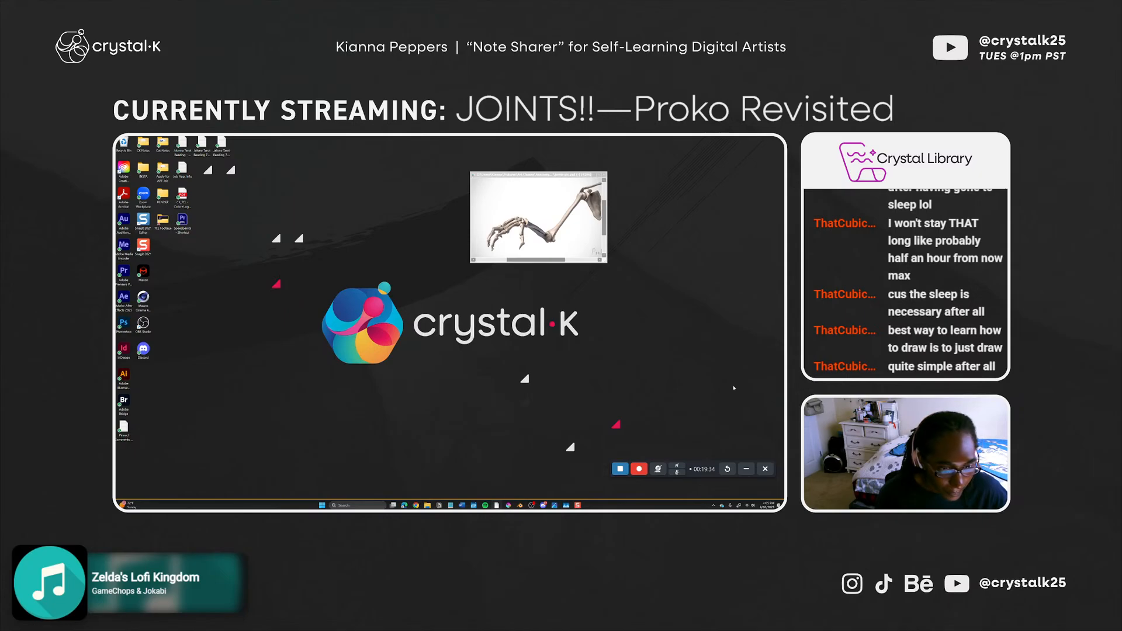
{"action": "left_click", "coordinate": [620, 469]}
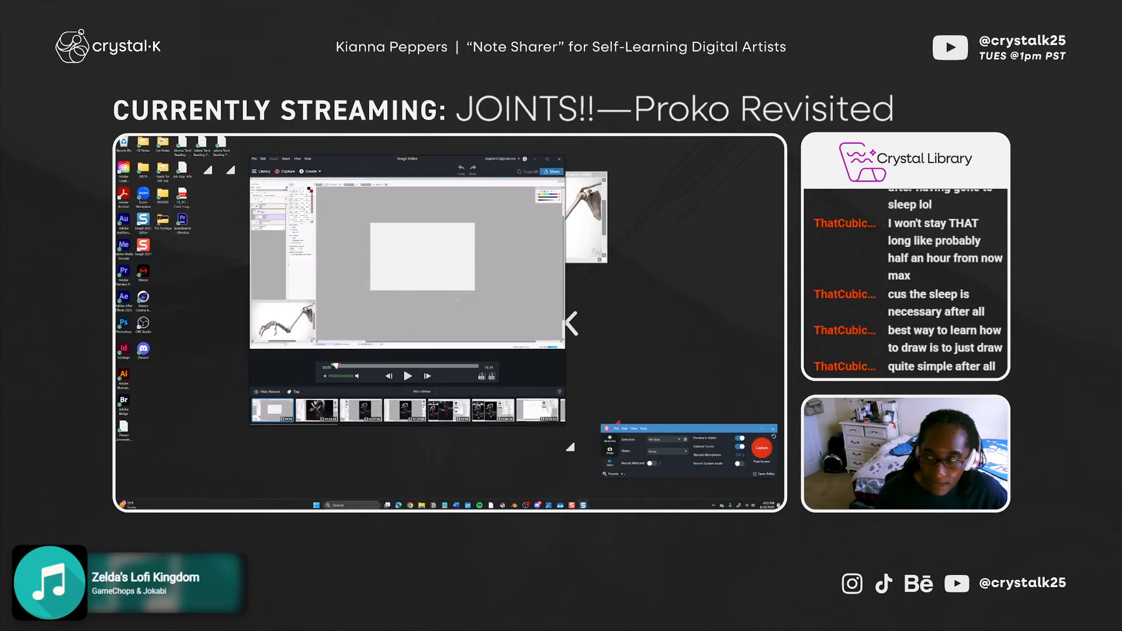
{"action": "mouse_move", "coordinate": [336, 365]}
{"action": "left_mouse_down"}
{"action": "mouse_move", "coordinate": [365, 365]}
{"action": "mouse_move", "coordinate": [338, 365]}
{"action": "left_mouse_up"}
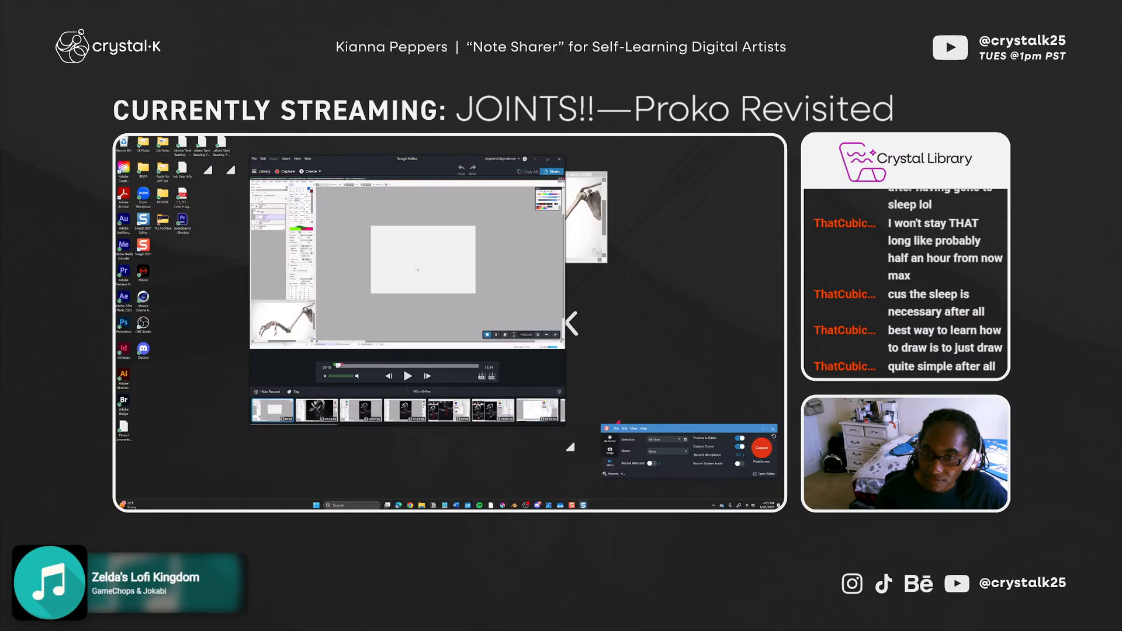
{"action": "double_click", "coordinate": [479, 160]}
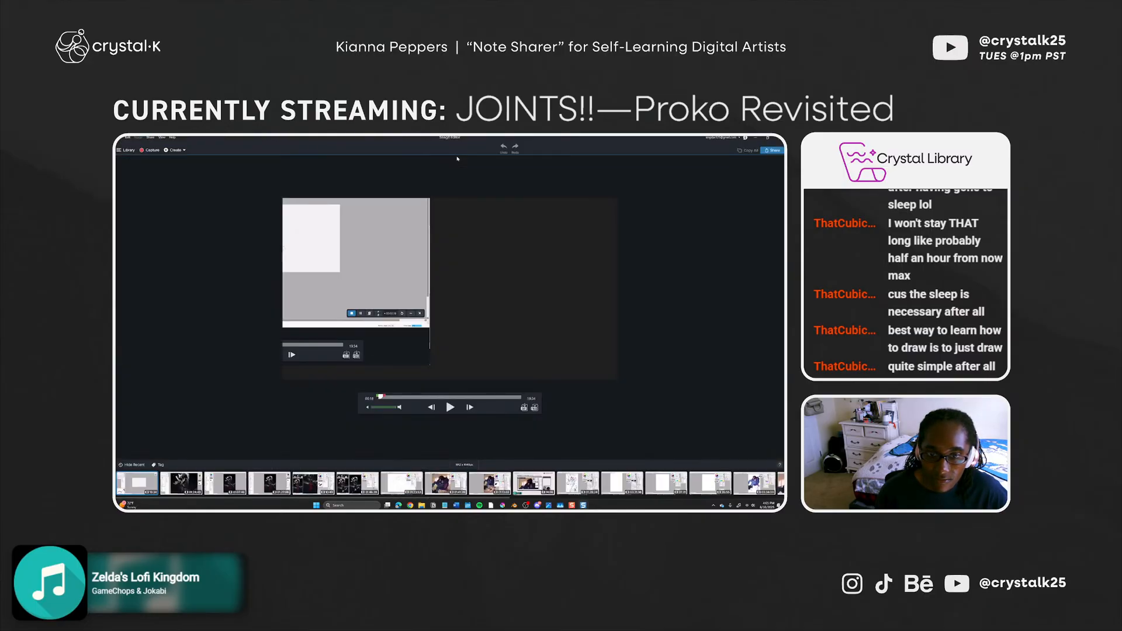
{"action": "left_click_drag", "start_coordinate": [380, 398], "coordinate": [516, 388]}
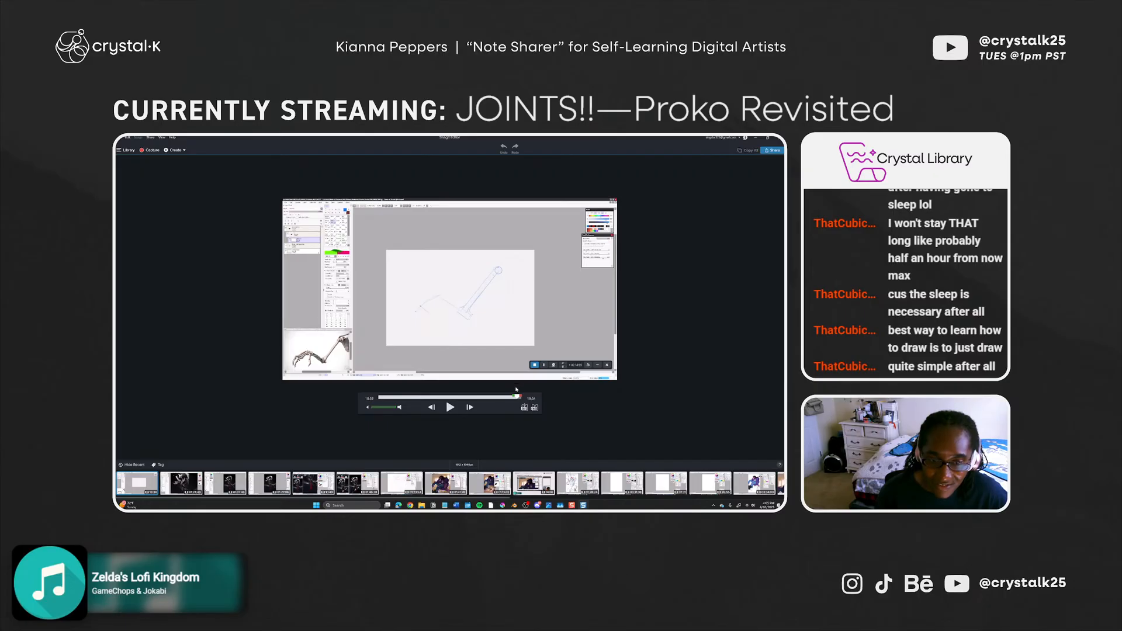
{"action": "double_click", "coordinate": [648, 139]}
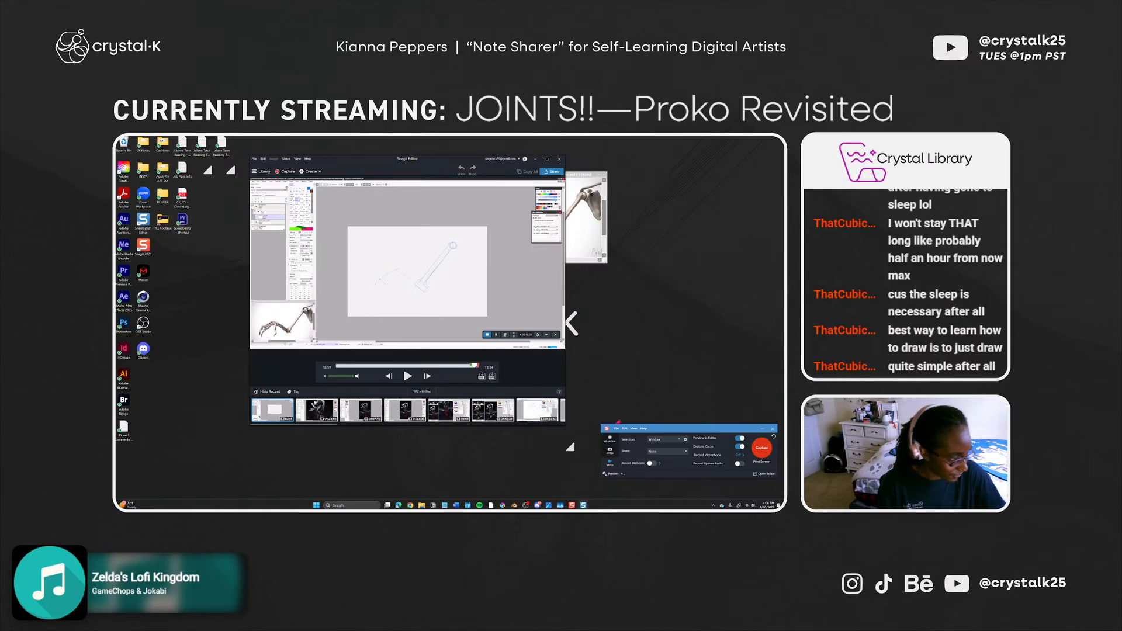
Switch back to PaintTool SAI, return the drawing windows to this display and place the skeleton reference beside the canvas
{"action": "key", "text": "alt+Tab"}
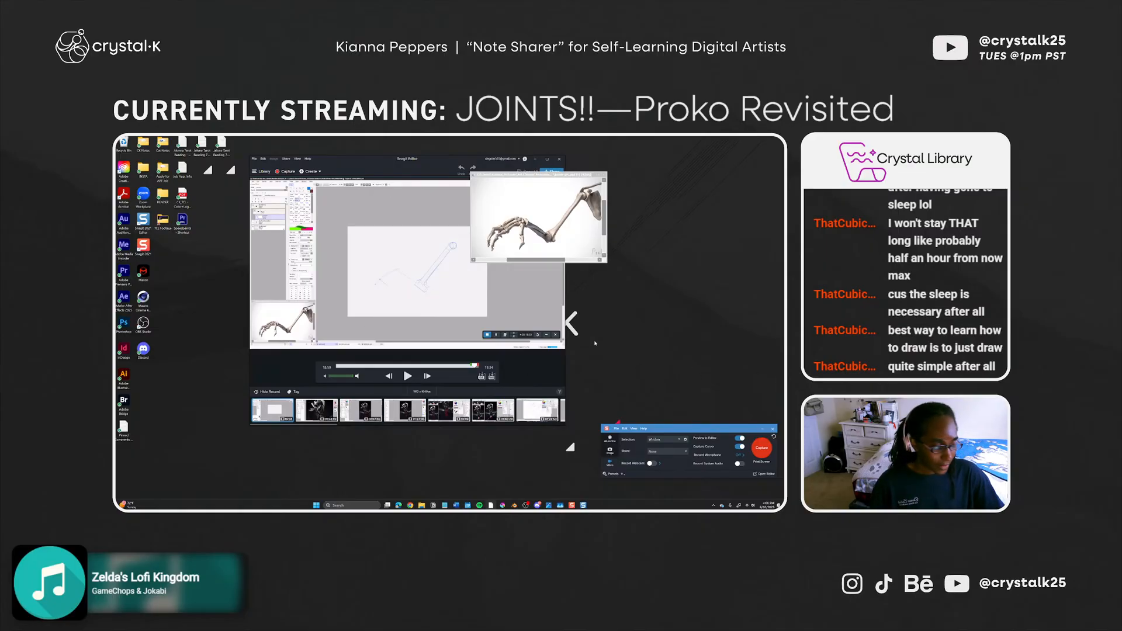
{"action": "left_click_drag", "start_coordinate": [677, 430], "coordinate": [686, 448]}
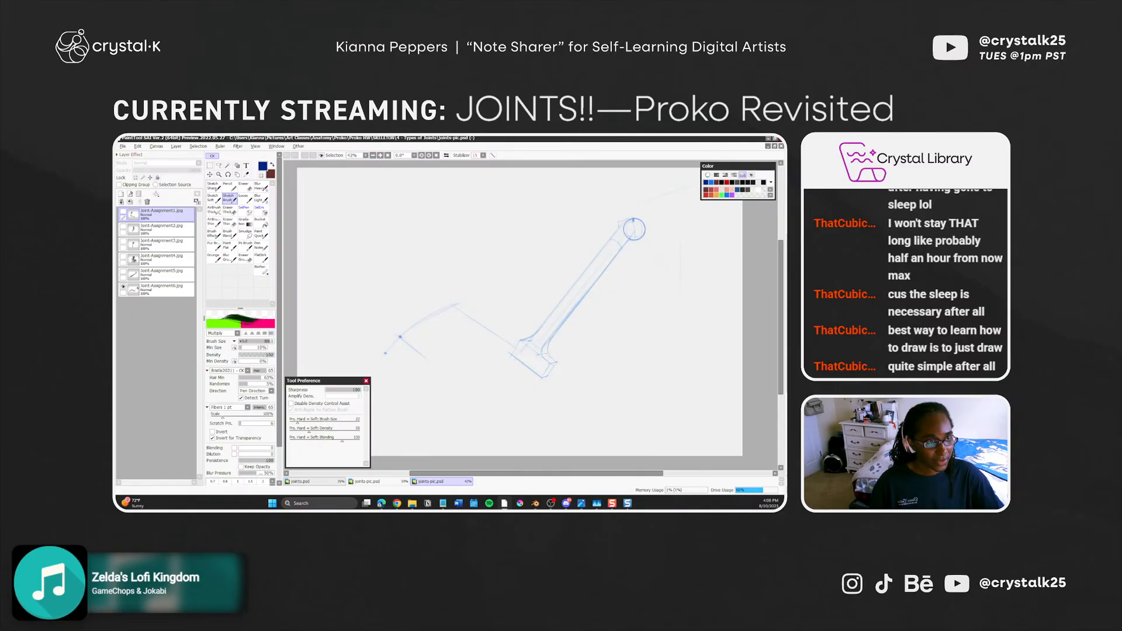
{"action": "left_click_drag", "start_coordinate": [114, 153], "coordinate": [228, 362]}
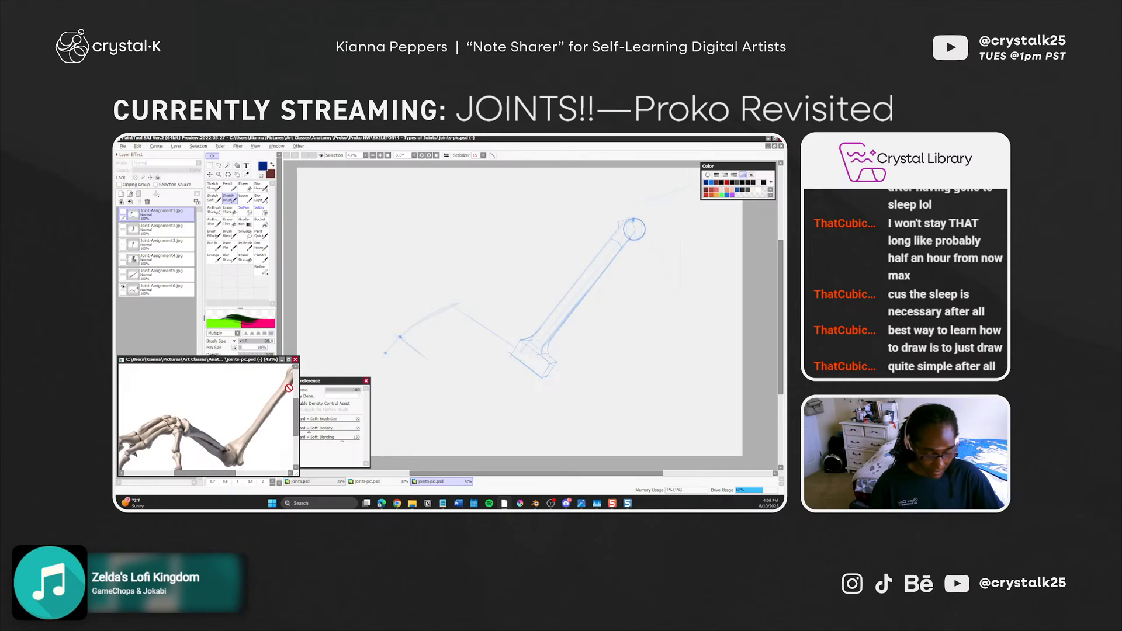
Zoom the skeleton reference out to 25% and shrink its floating window slightly
{"action": "key", "text": "Tab"}
{"action": "key", "text": "Tab"}
{"action": "scroll", "coordinate": [201, 412], "scroll_direction": "down", "scroll_amount": 2}
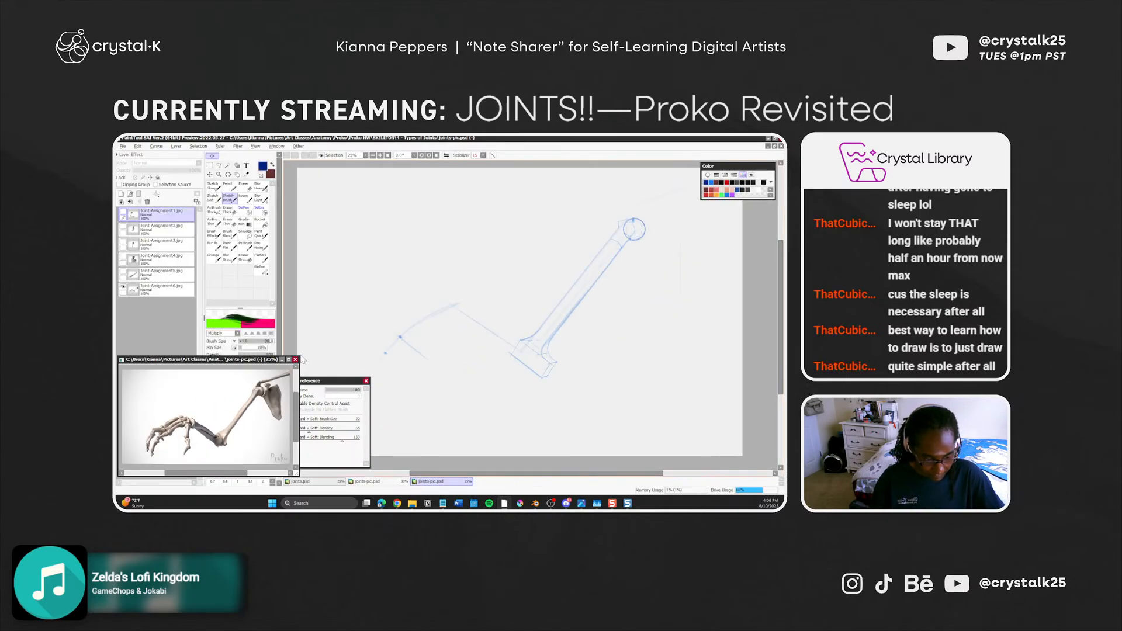
{"action": "left_click_drag", "start_coordinate": [299, 357], "coordinate": [294, 365]}
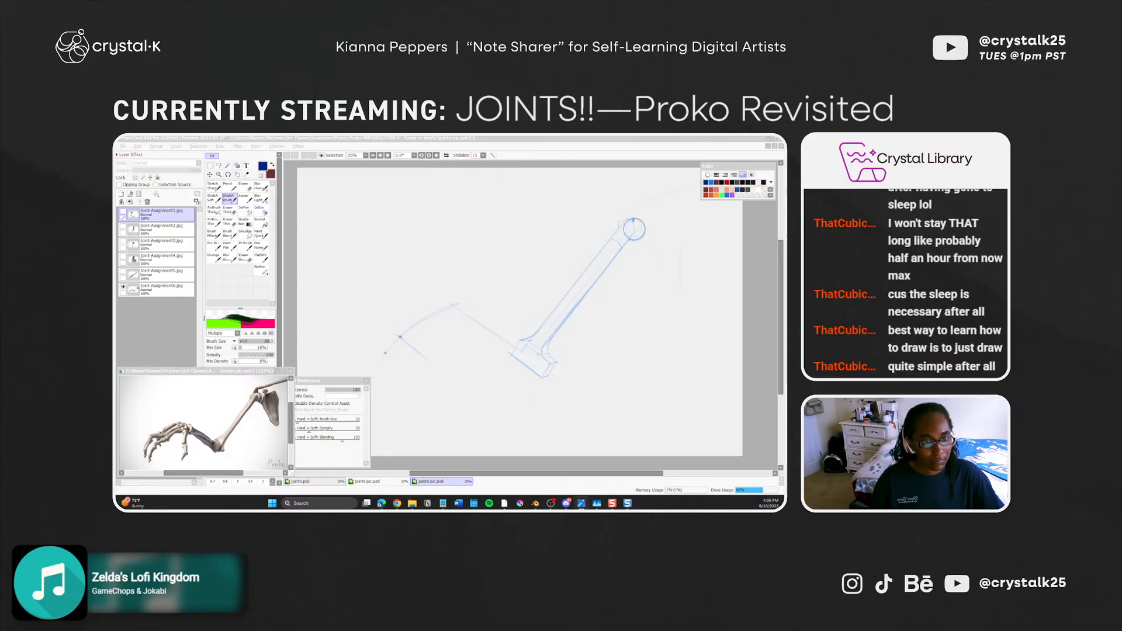
Open a second view window of the joint drawing and move it off this display
{"action": "left_click", "coordinate": [335, 139]}
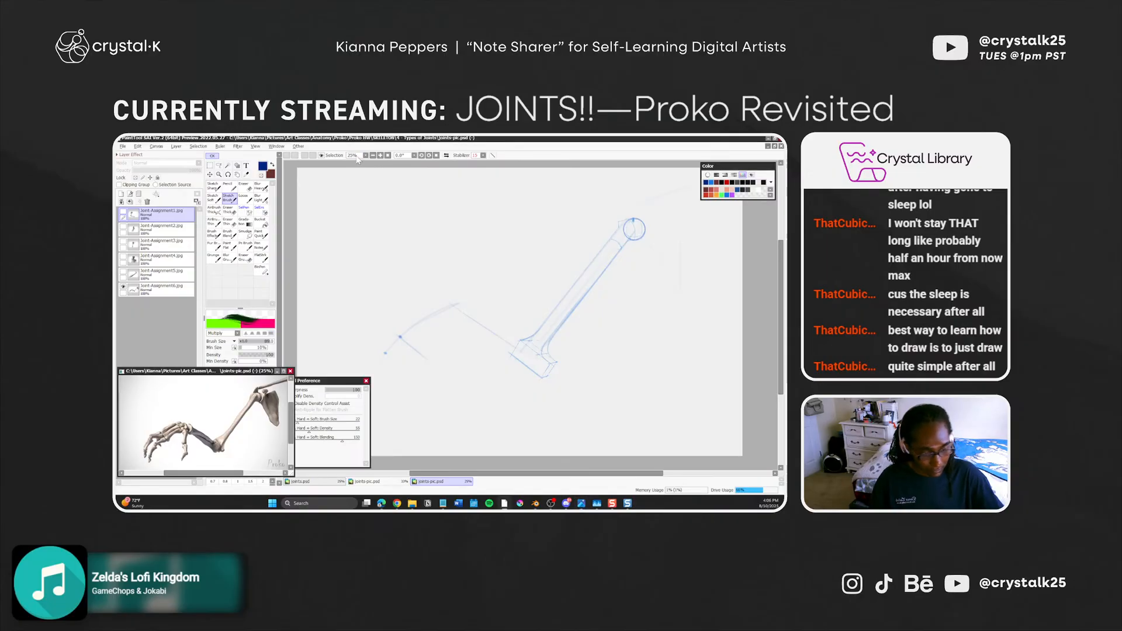
{"action": "key", "text": "ctrl+shift+n"}
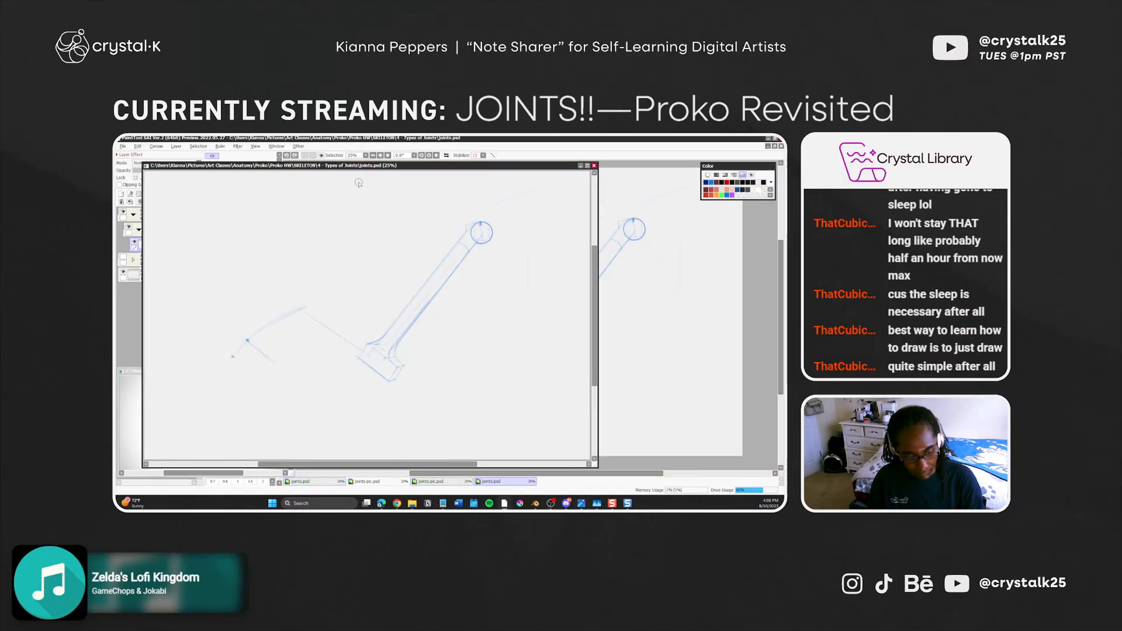
{"action": "left_click_drag", "start_coordinate": [359, 165], "coordinate": [115, 221]}
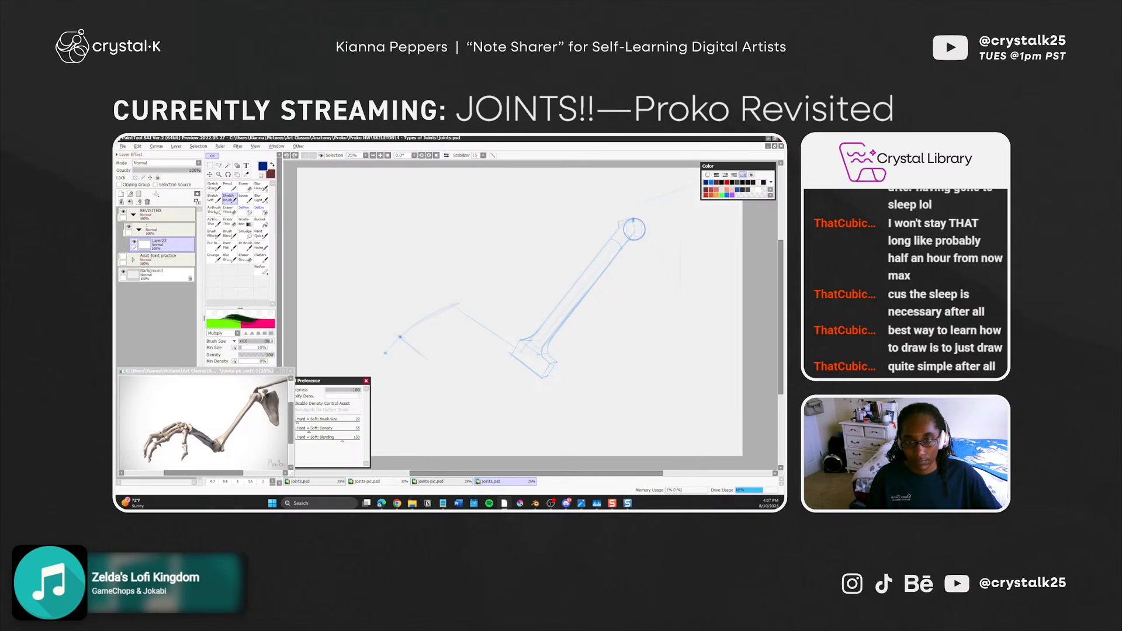
{"action": "key", "text": "Tab"}
{"action": "key", "text": "Tab"}
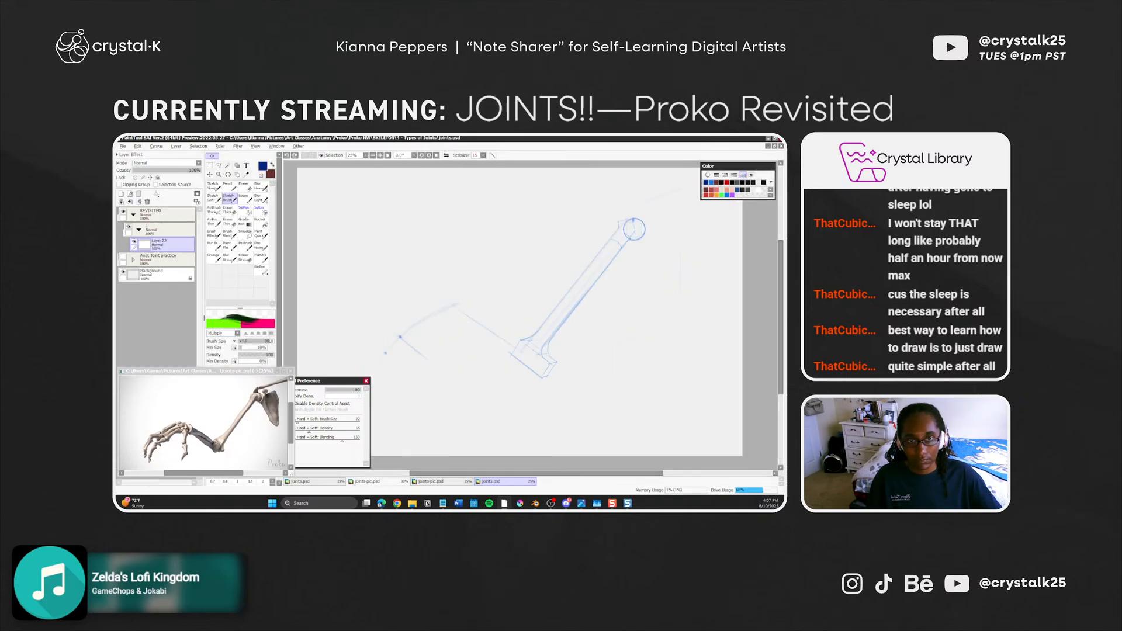
{"action": "key", "text": "alt+Tab"}
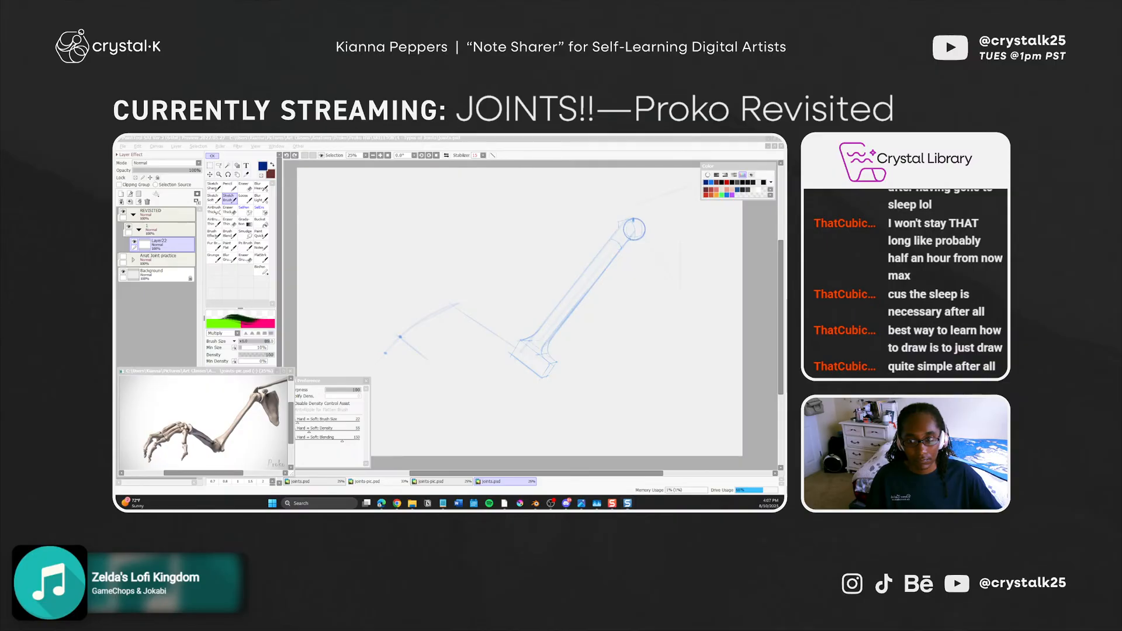
{"action": "key", "text": "alt+Tab"}
{"action": "key", "text": "Tab"}
{"action": "key", "text": "Tab"}
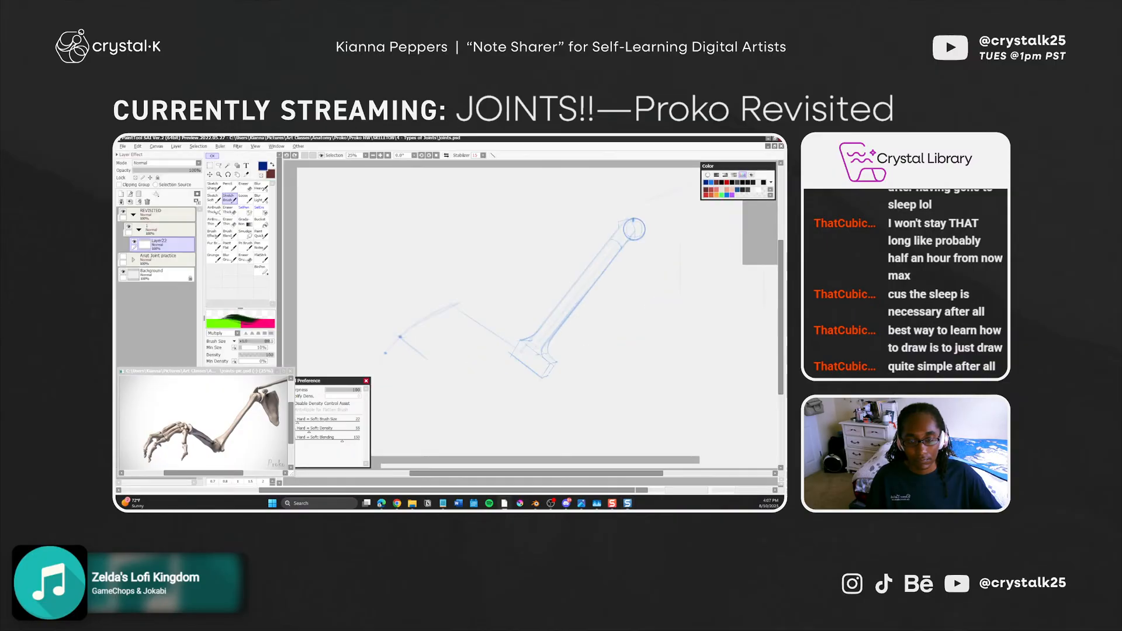
{"action": "key", "text": "Tab"}
{"action": "key", "text": "Tab"}
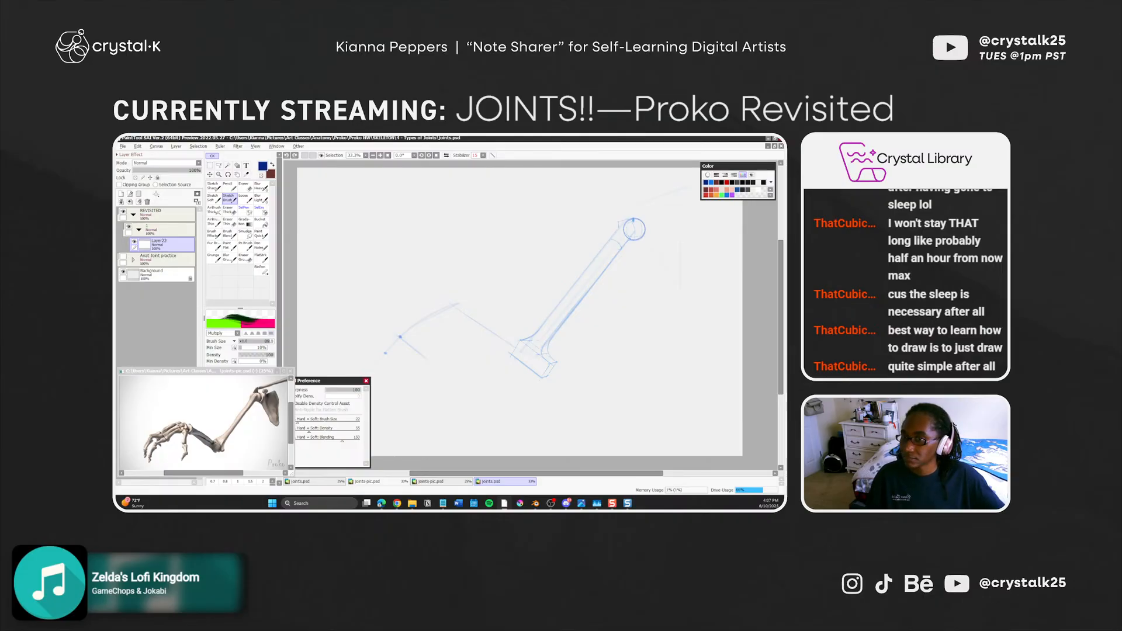
Bring Snagit's capture window onto this display and start a new window video recording
{"action": "key", "text": "alt+Tab"}
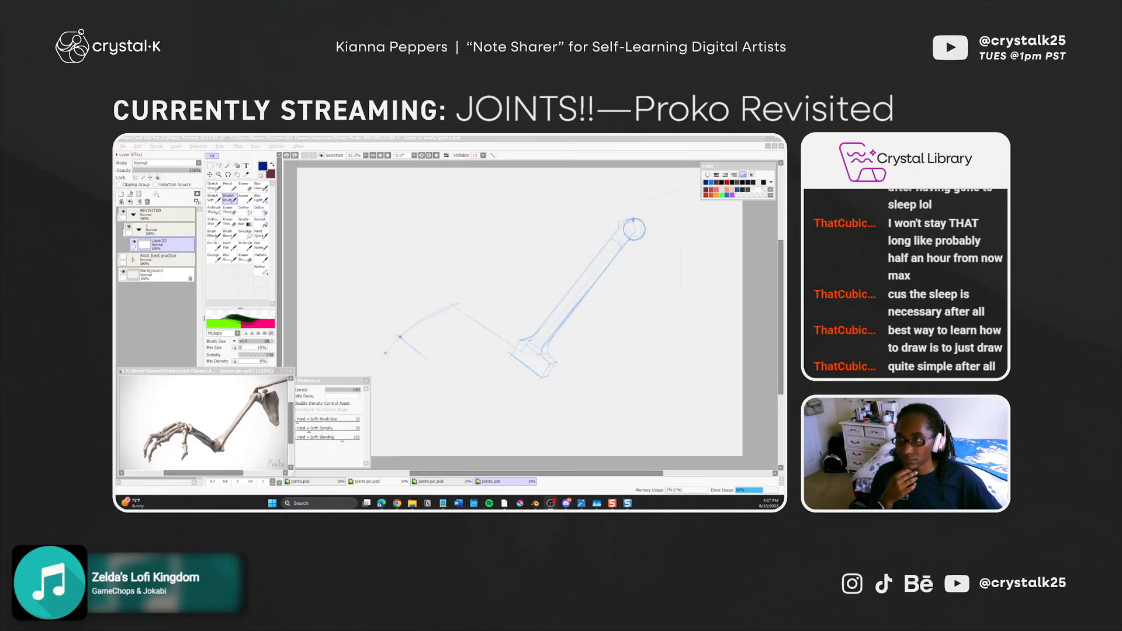
{"action": "key", "text": "alt+Tab"}
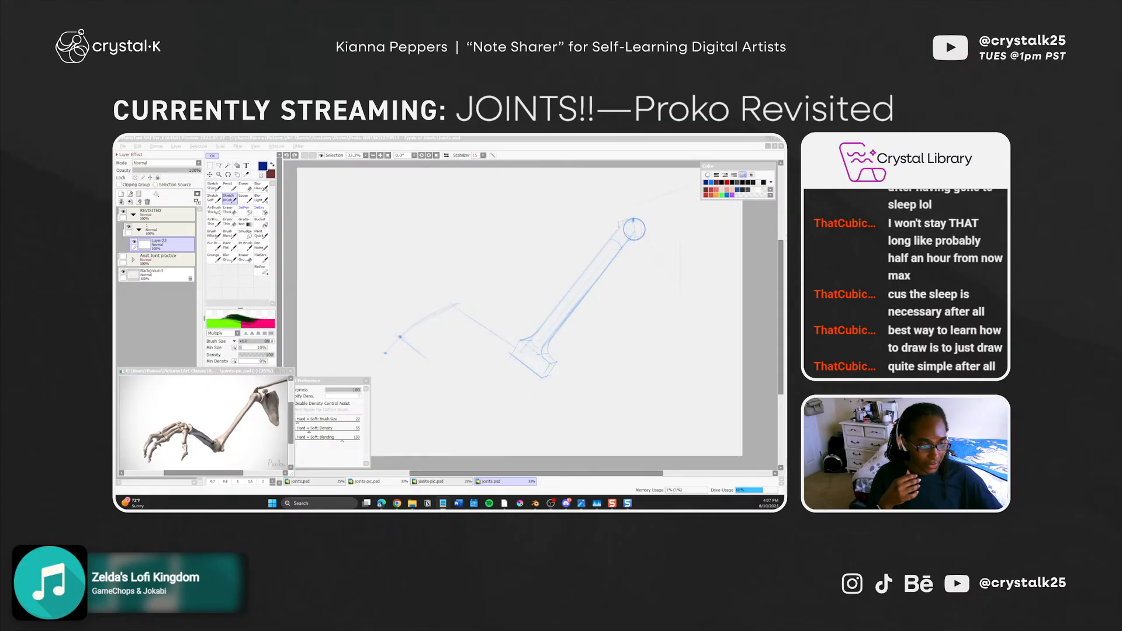
{"action": "left_click_drag", "start_coordinate": [117, 430], "coordinate": [723, 406]}
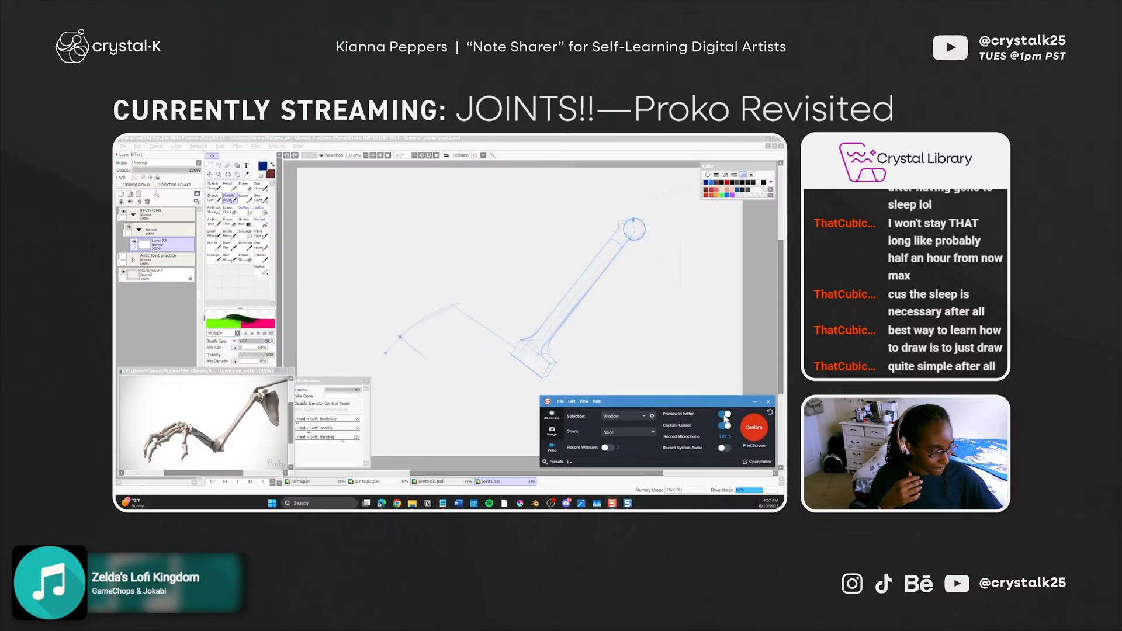
{"action": "left_click", "coordinate": [758, 430]}
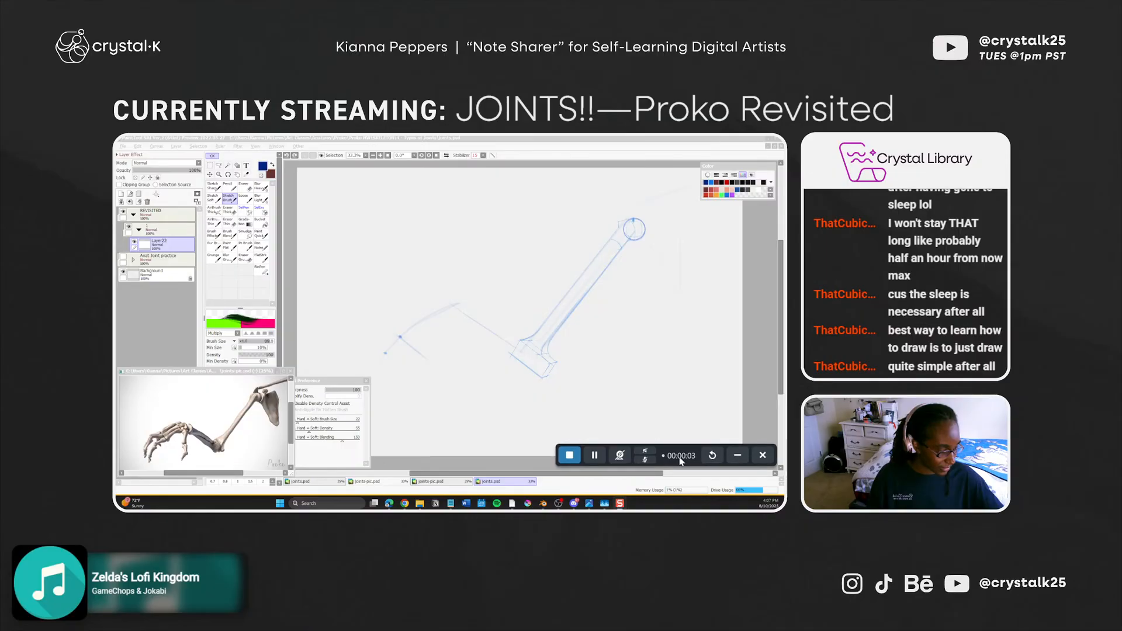
{"action": "left_click_drag", "start_coordinate": [680, 459], "coordinate": [677, 458]}
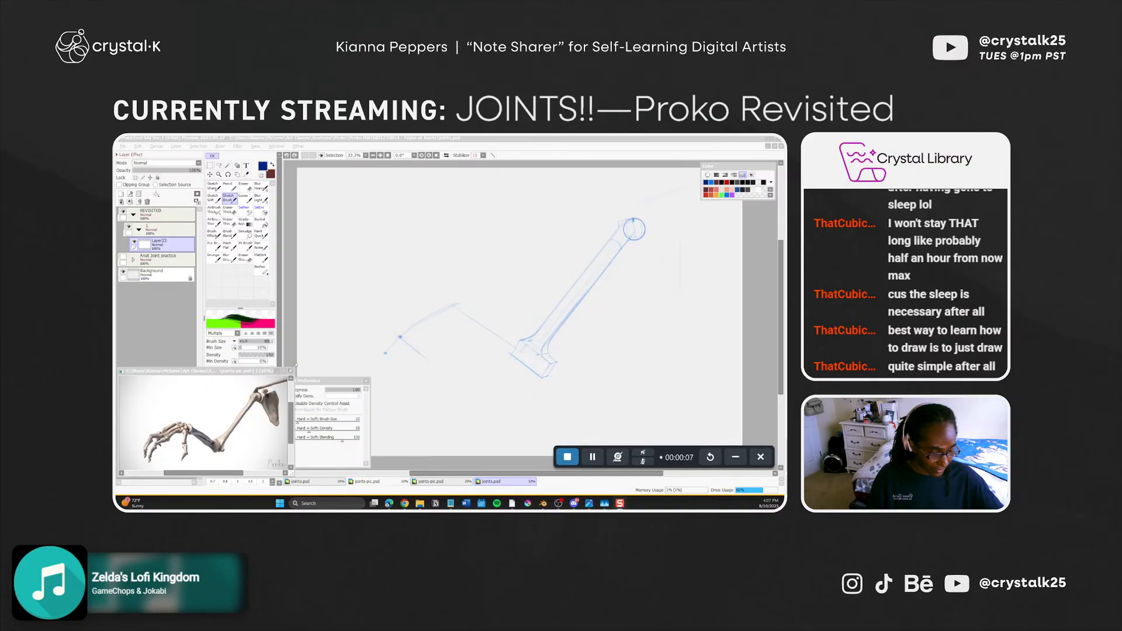
Shrink the skeleton reference window in PaintTool SAI and zoom its image out to 21%
{"action": "left_click_drag", "start_coordinate": [294, 370], "coordinate": [274, 377]}
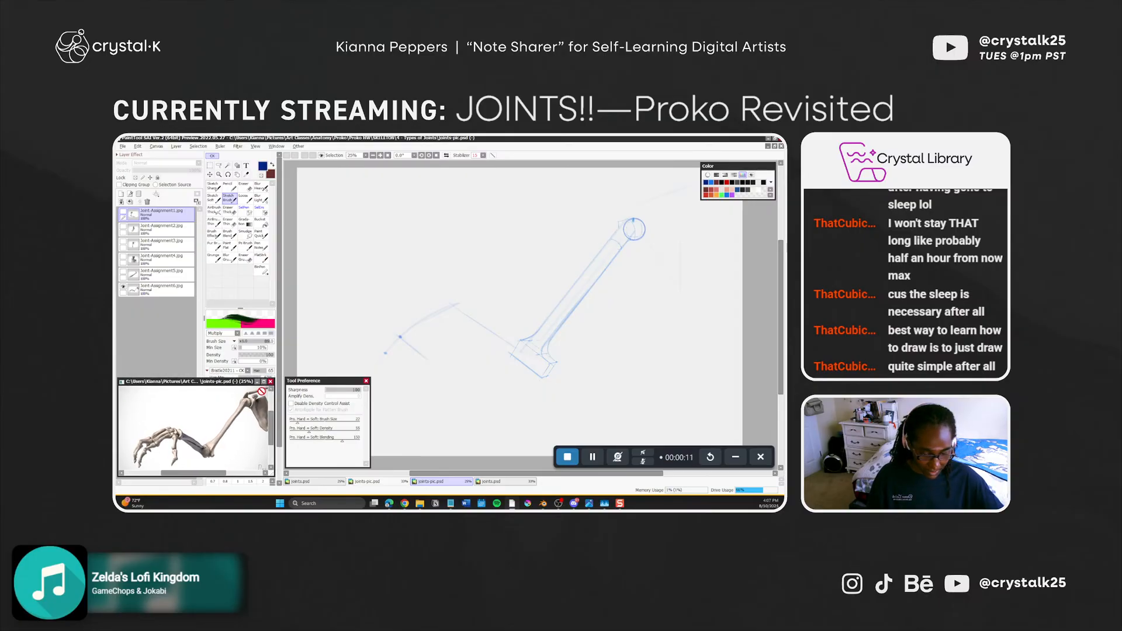
{"action": "scroll", "coordinate": [215, 397], "scroll_direction": "down", "scroll_amount": 1}
{"action": "left_click_drag", "start_coordinate": [214, 472], "coordinate": [213, 449]}
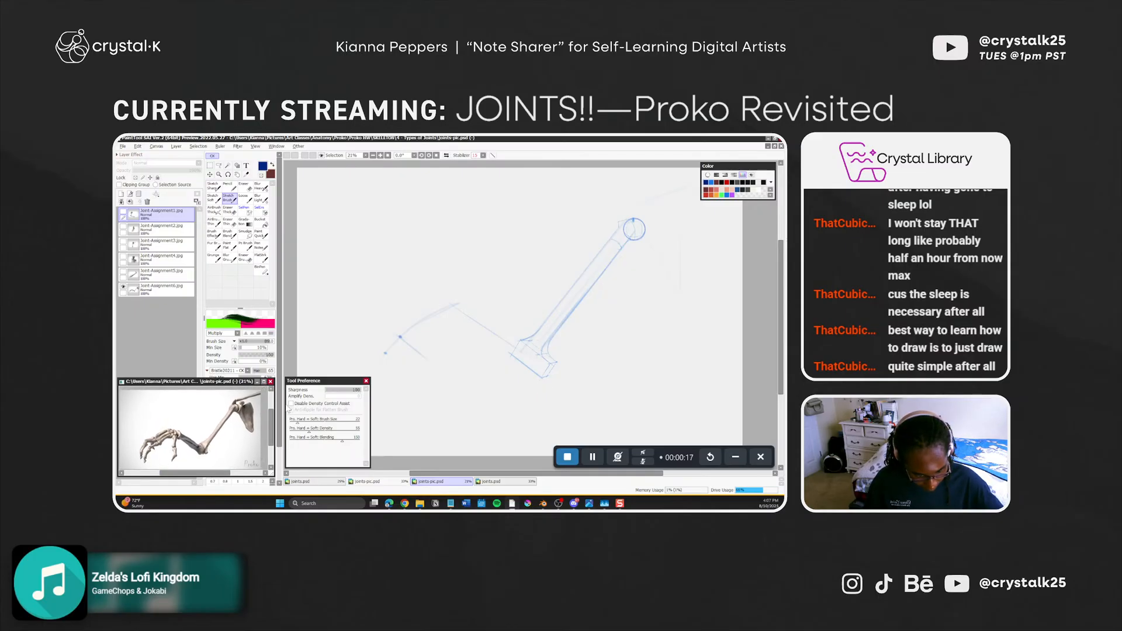
{"action": "left_click_drag", "start_coordinate": [273, 377], "coordinate": [261, 382]}
{"action": "key", "text": "Tab"}
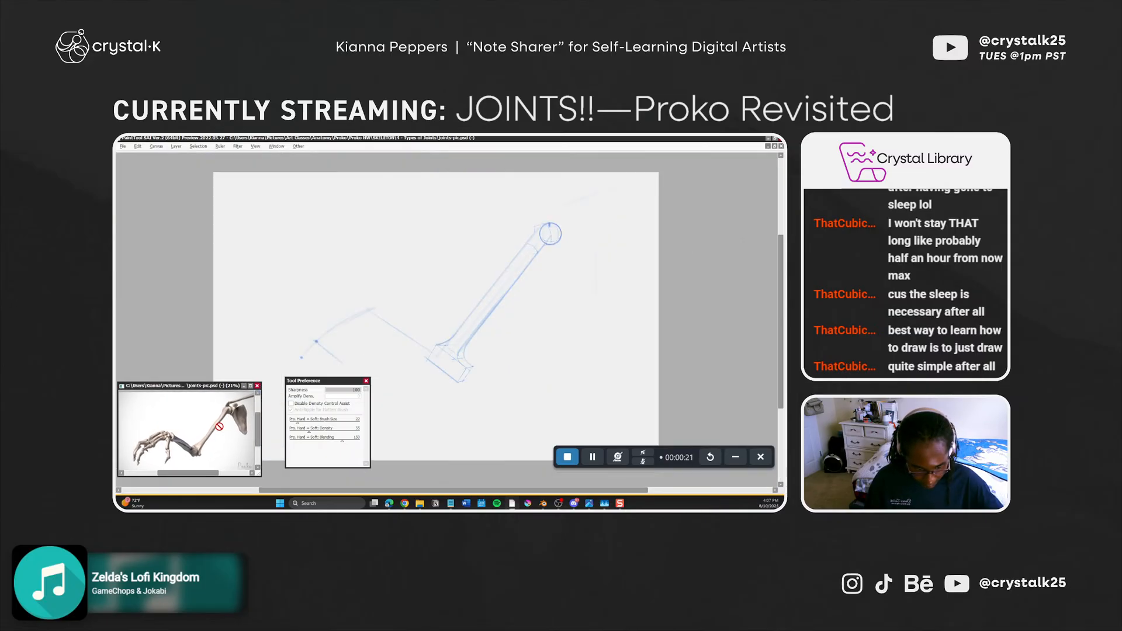
{"action": "key", "text": "Tab"}
Resize and reframe the reference window so it fits around the arm skeleton at 21% zoom
{"action": "scroll", "coordinate": [219, 426], "scroll_direction": "down", "scroll_amount": 1}
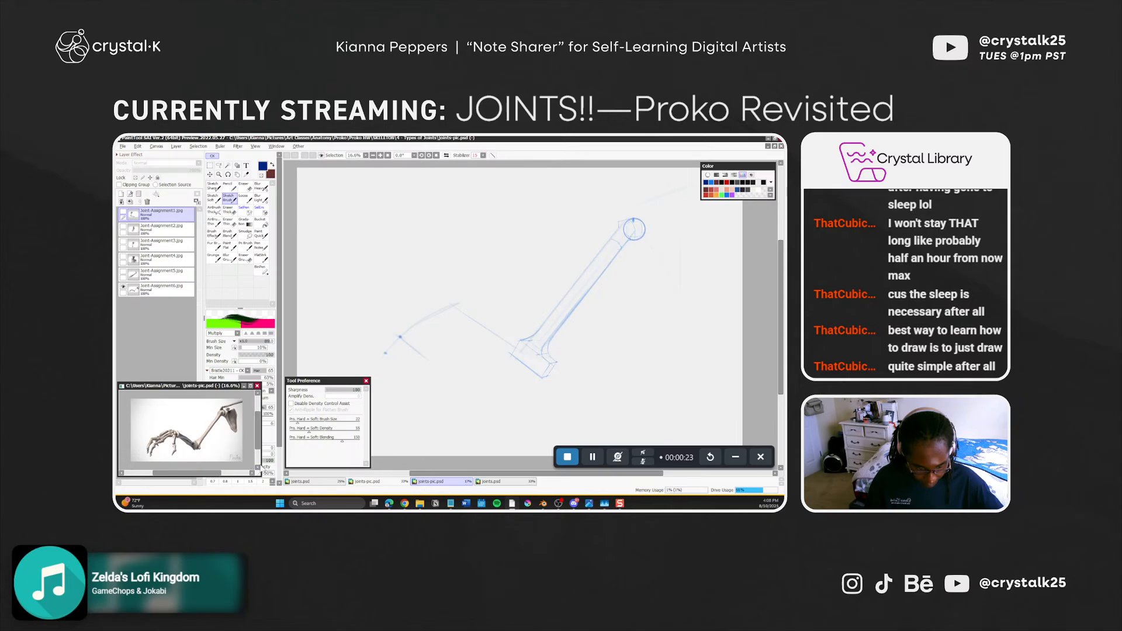
{"action": "left_click_drag", "start_coordinate": [260, 475], "coordinate": [277, 484]}
{"action": "scroll", "coordinate": [189, 431], "scroll_direction": "up", "scroll_amount": 1}
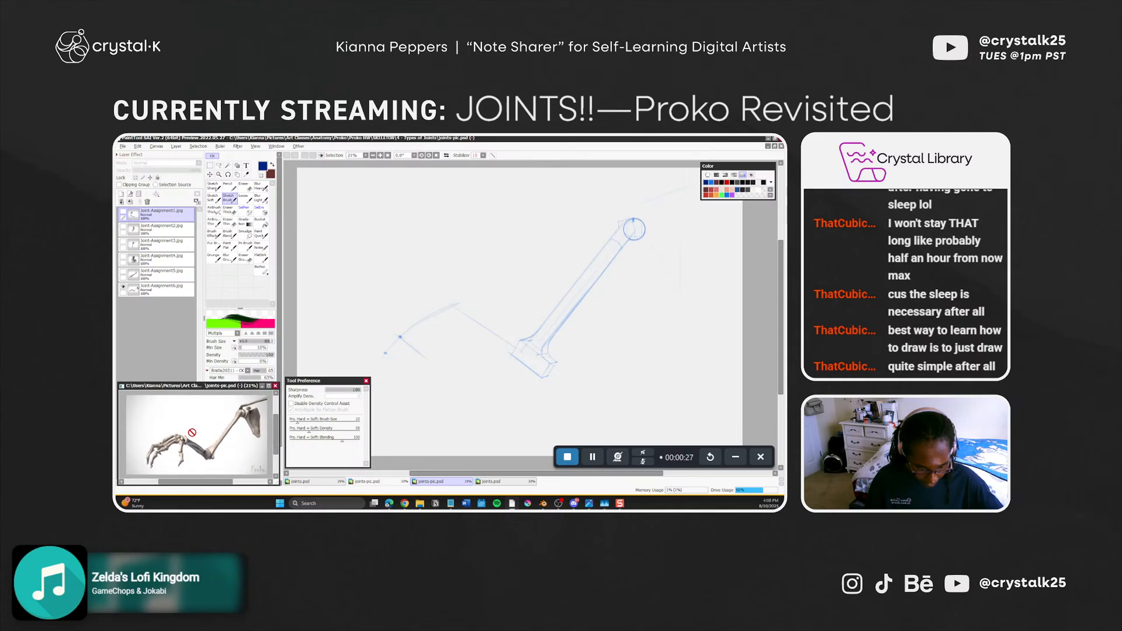
{"action": "left_click_drag", "start_coordinate": [277, 484], "coordinate": [266, 474]}
{"action": "left_click_drag", "start_coordinate": [220, 387], "coordinate": [220, 389]}
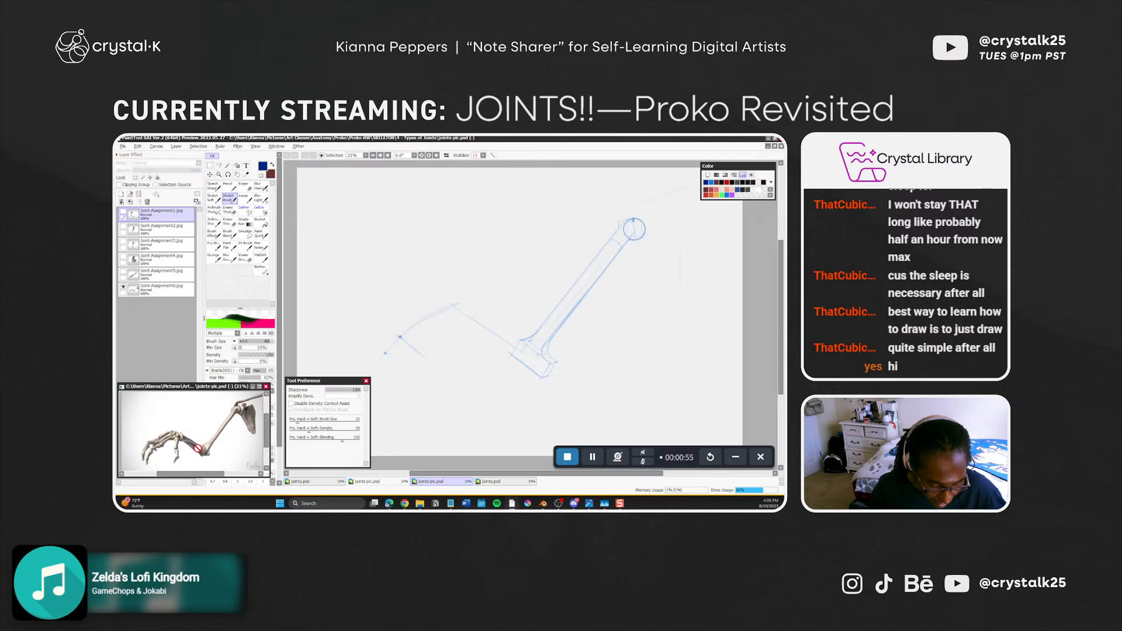
{"action": "left_click_drag", "start_coordinate": [197, 475], "coordinate": [195, 477]}
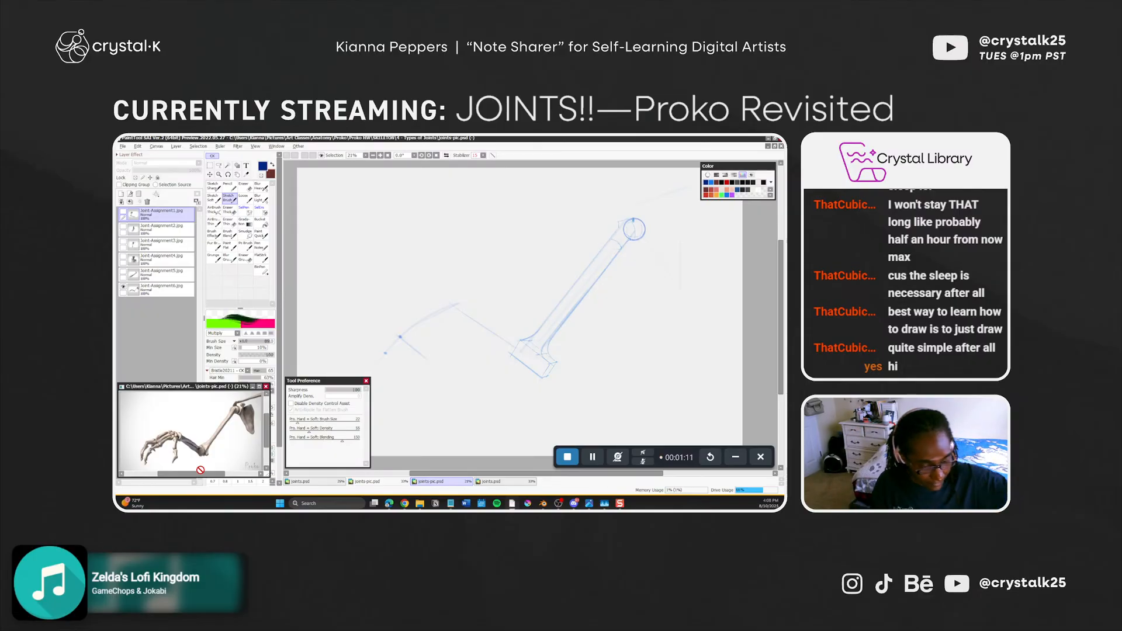
{"action": "key", "text": "ctrl+space"}
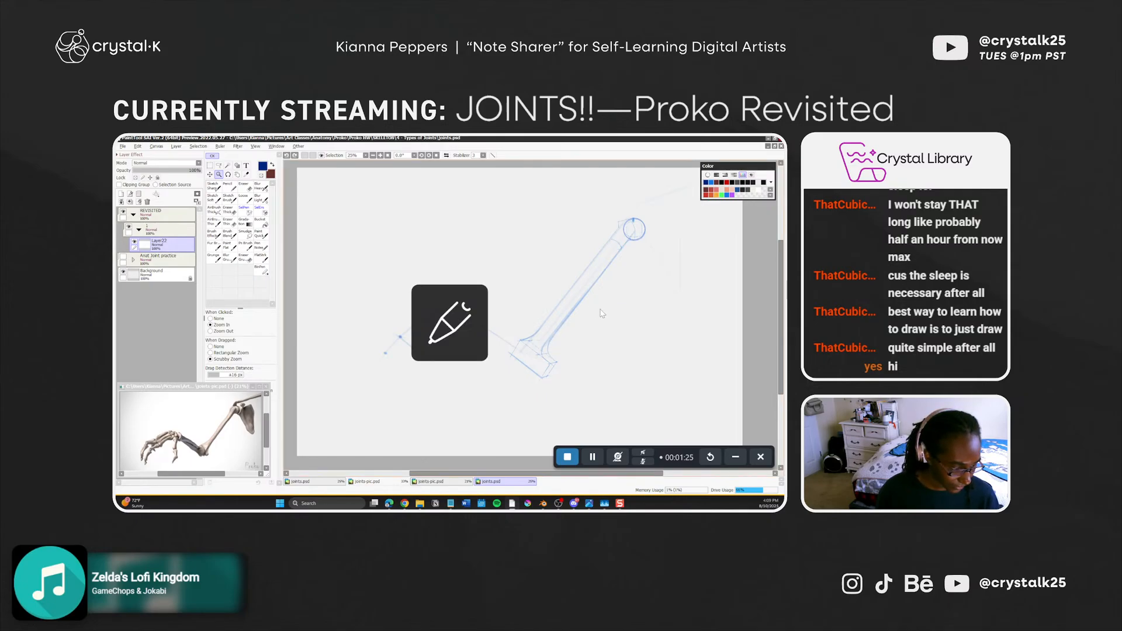
{"action": "key", "text": "ctrl+Tab"}
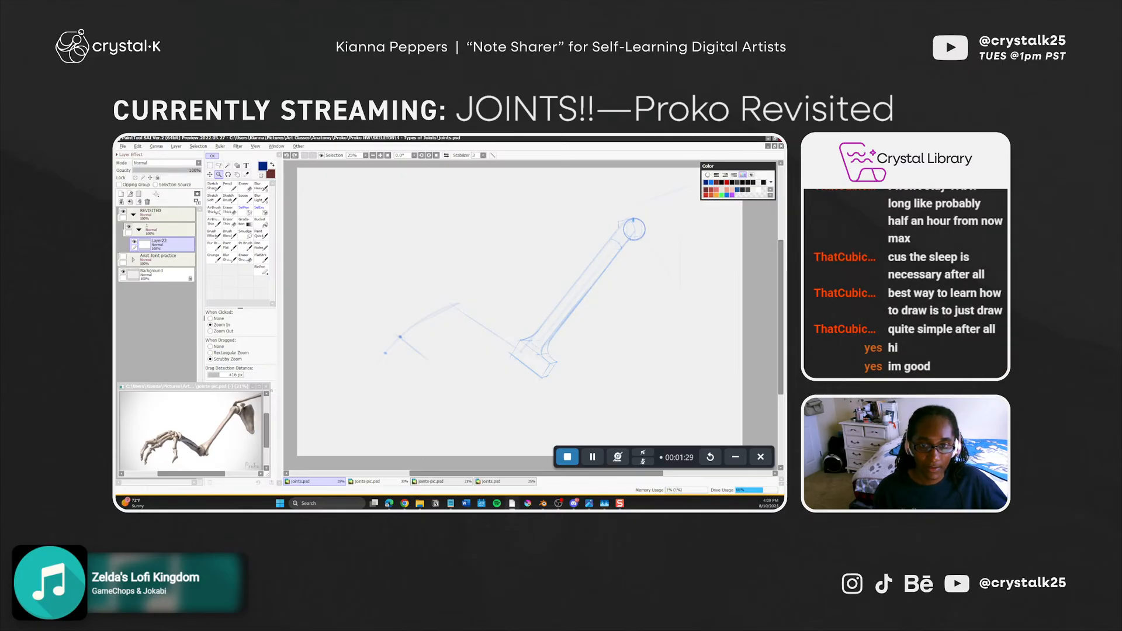
{"action": "key", "text": "Tab"}
{"action": "key", "text": "Tab"}
{"action": "key", "text": "ctrl+shift+Tab"}
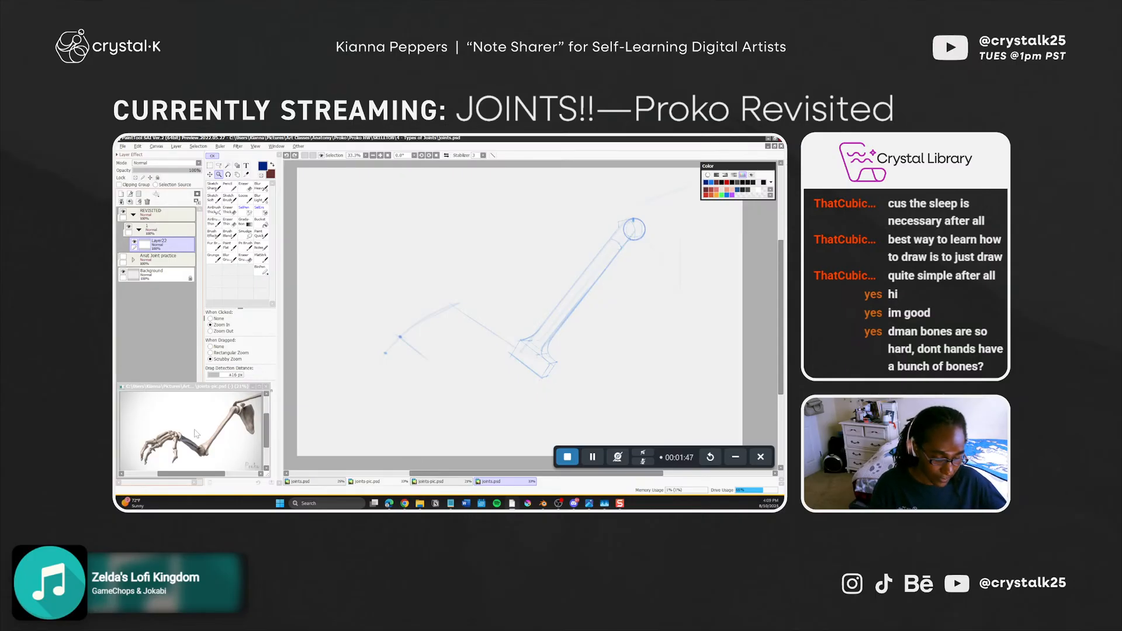
{"action": "left_click", "coordinate": [161, 439]}
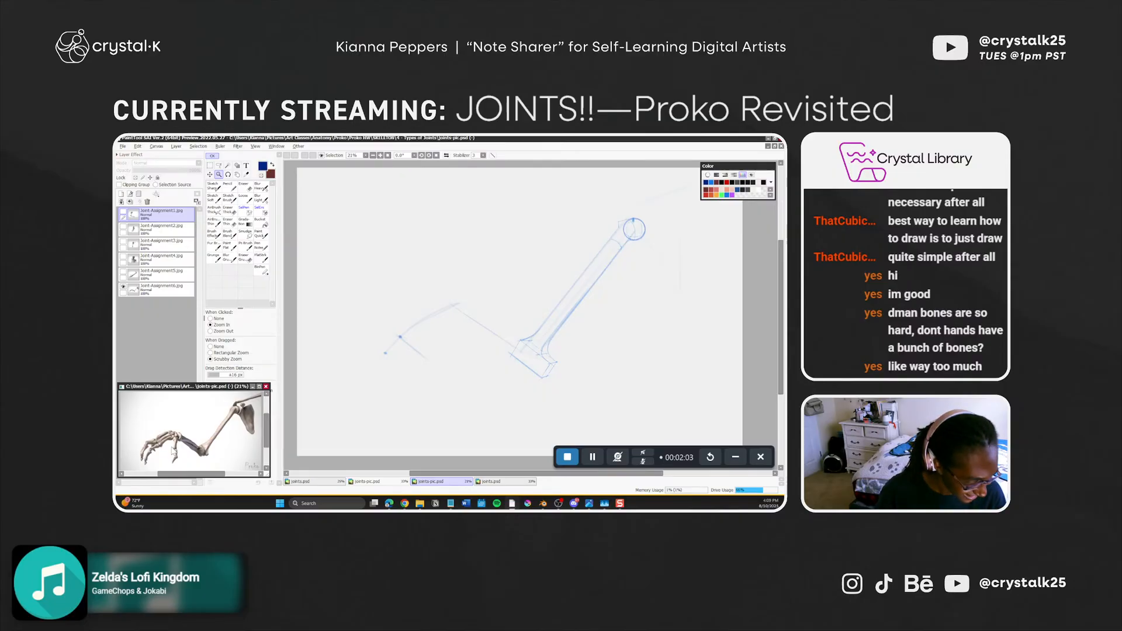
Reframe the drawing canvas at 25% zoom, and shorten and reposition the Tool Preference window beside the reference
{"action": "left_click", "coordinate": [660, 335]}
{"action": "scroll", "coordinate": [623, 334], "scroll_direction": "down", "scroll_amount": 1}
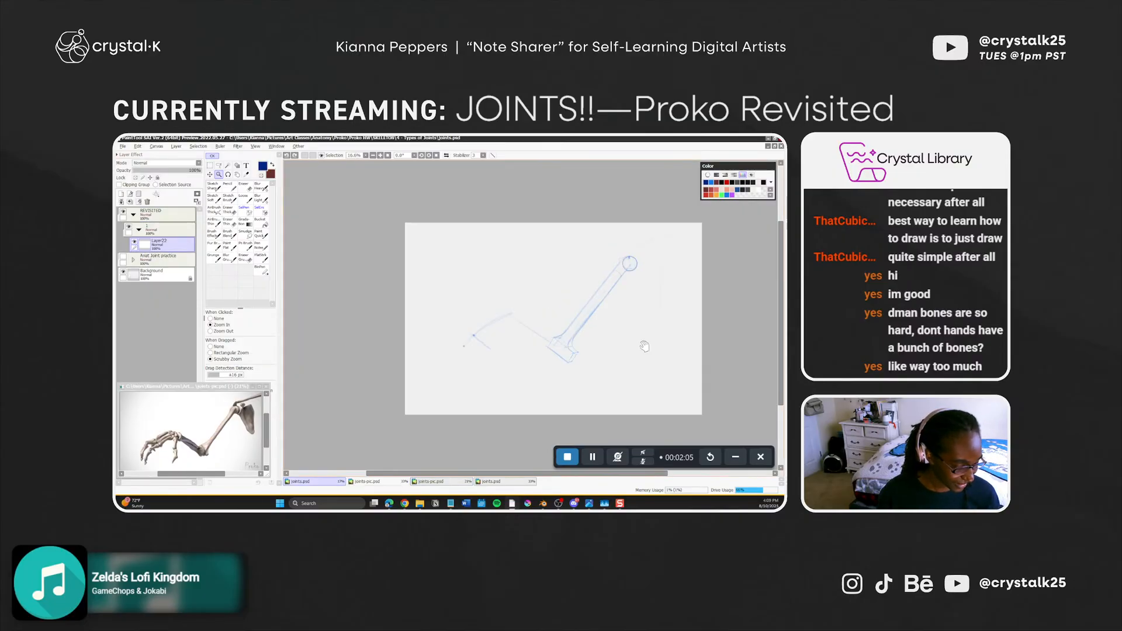
{"action": "left_click_drag", "start_coordinate": [642, 342], "coordinate": [558, 341]}
{"action": "scroll", "coordinate": [559, 345], "scroll_direction": "up", "scroll_amount": 1}
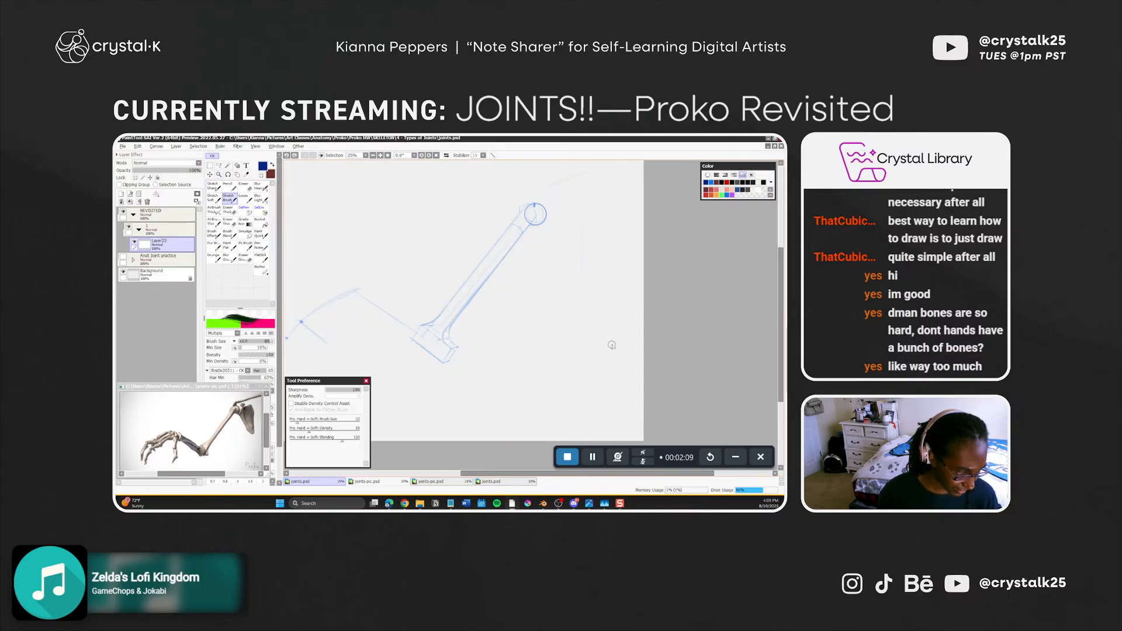
{"action": "mouse_move", "coordinate": [604, 341]}
{"action": "left_mouse_down"}
{"action": "mouse_move", "coordinate": [635, 358]}
{"action": "mouse_move", "coordinate": [631, 370]}
{"action": "left_mouse_up"}
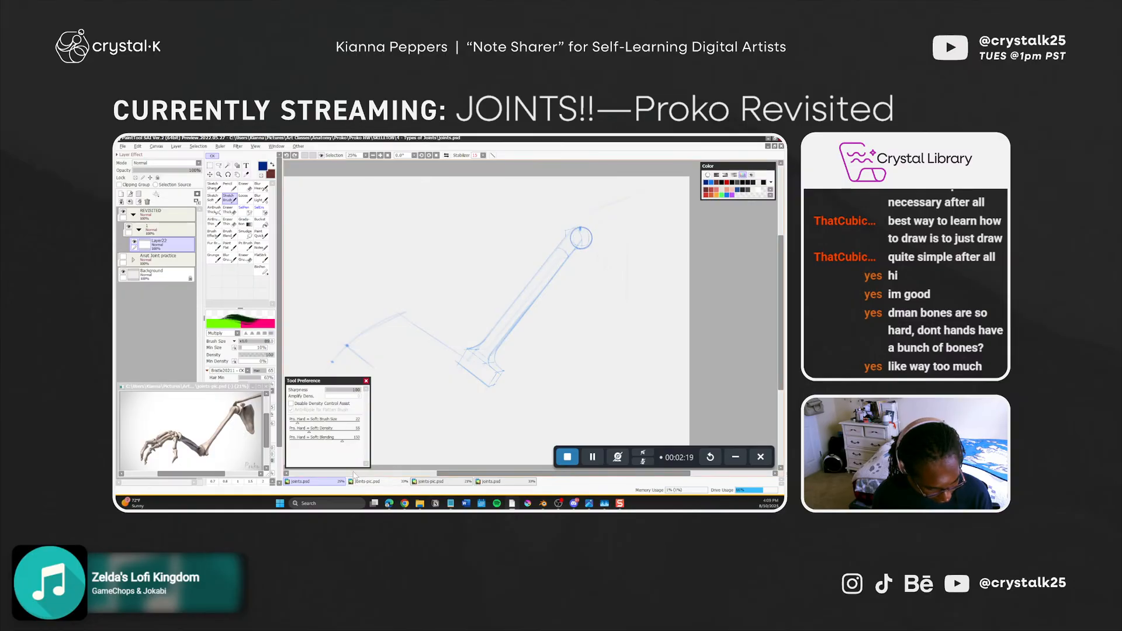
{"action": "left_click_drag", "start_coordinate": [351, 466], "coordinate": [351, 446]}
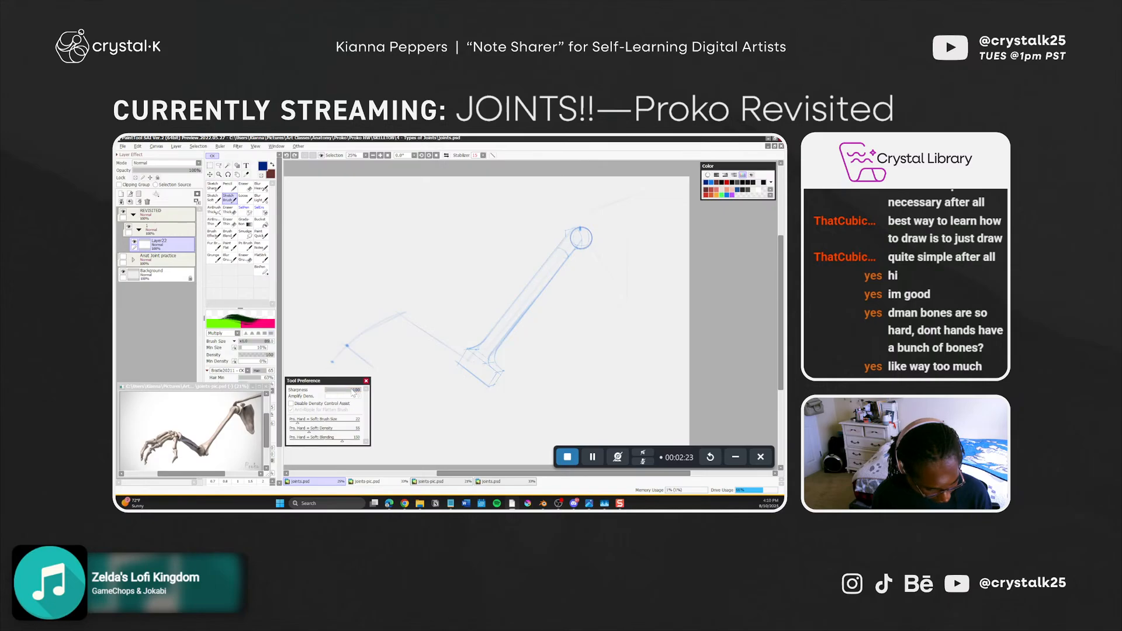
{"action": "left_click_drag", "start_coordinate": [351, 382], "coordinate": [356, 379]}
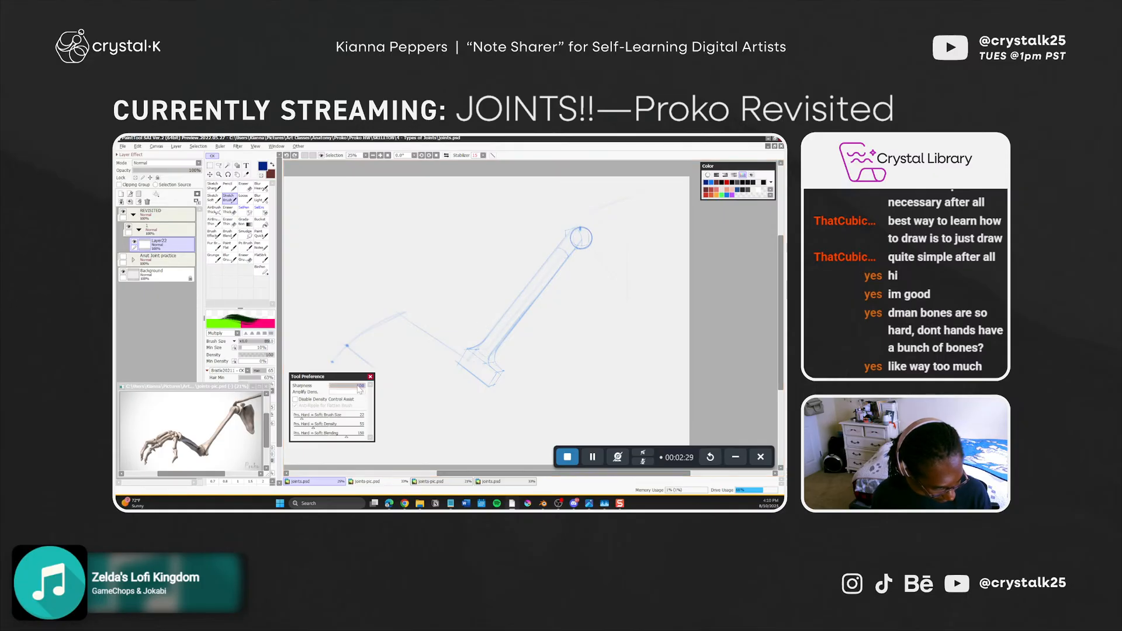
{"action": "left_click_drag", "start_coordinate": [356, 380], "coordinate": [353, 408]}
Try a stroke beside the upper arm bone and undo it
{"action": "mouse_move", "coordinate": [482, 336]}
{"action": "left_mouse_down"}
{"action": "mouse_move", "coordinate": [516, 329]}
{"action": "mouse_move", "coordinate": [518, 349]}
{"action": "mouse_move", "coordinate": [547, 332]}
{"action": "mouse_move", "coordinate": [540, 358]}
{"action": "mouse_move", "coordinate": [554, 325]}
{"action": "left_mouse_up"}
{"action": "key", "text": "ctrl+z"}
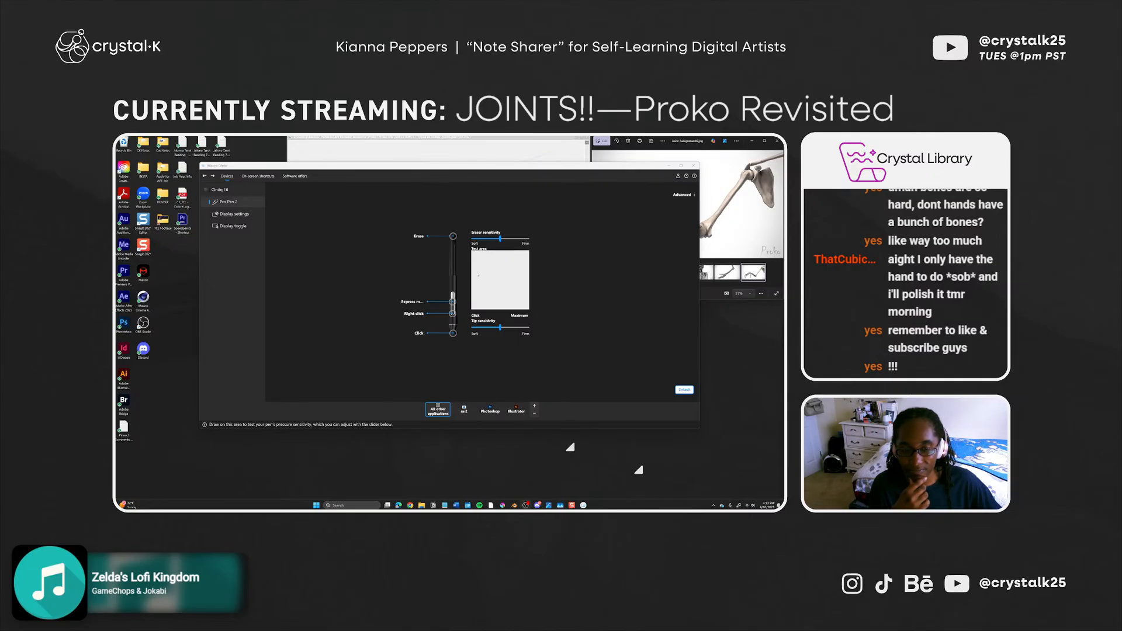
Check the Cintiq 16 device page in Wacom Center and move the settings window off this display
{"action": "left_click", "coordinate": [220, 189]}
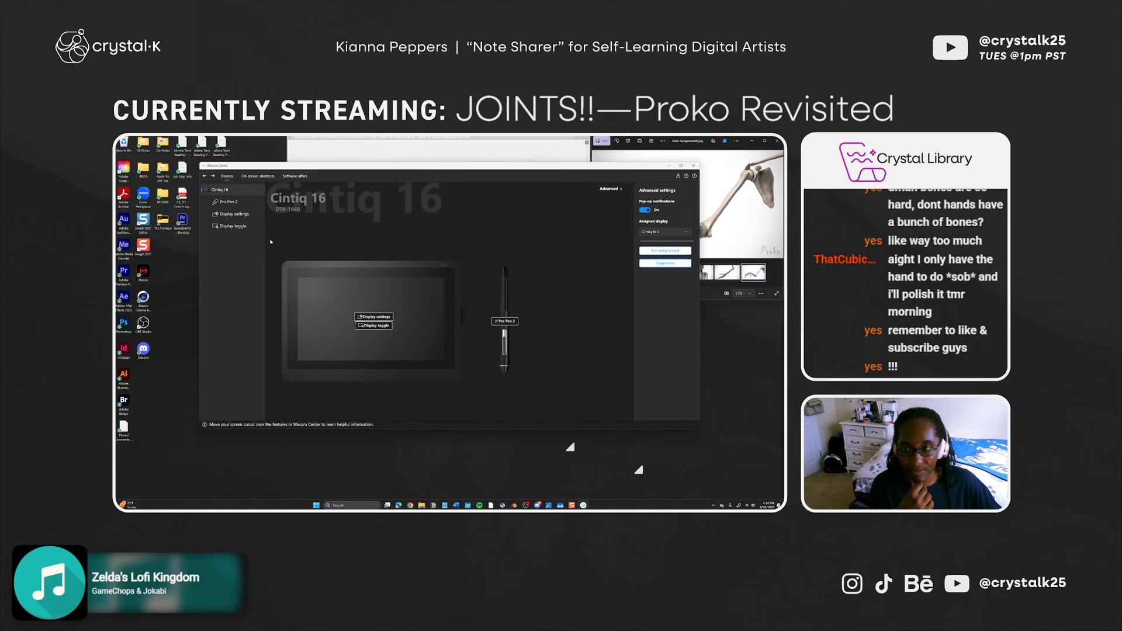
{"action": "left_click", "coordinate": [205, 176]}
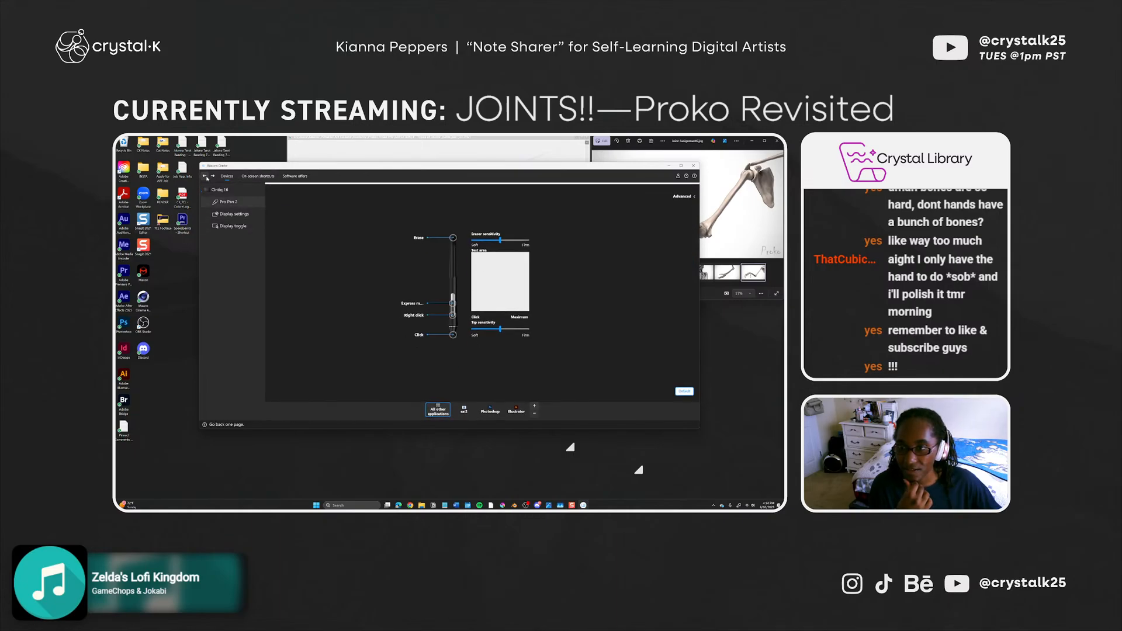
{"action": "left_click", "coordinate": [205, 176]}
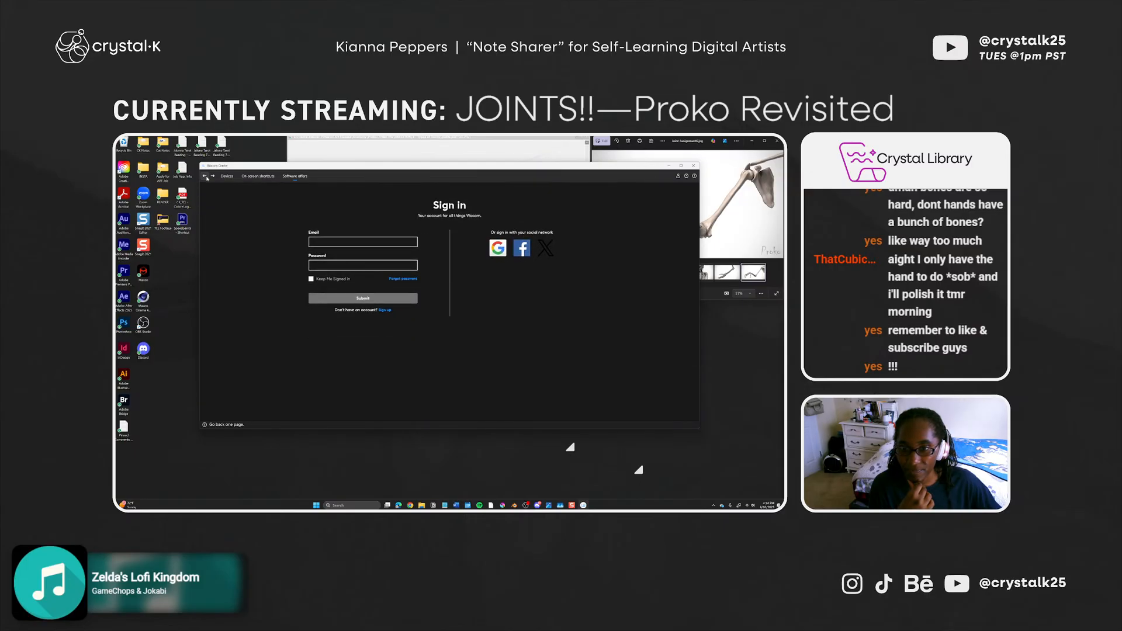
{"action": "left_click_drag", "start_coordinate": [301, 167], "coordinate": [116, 175]}
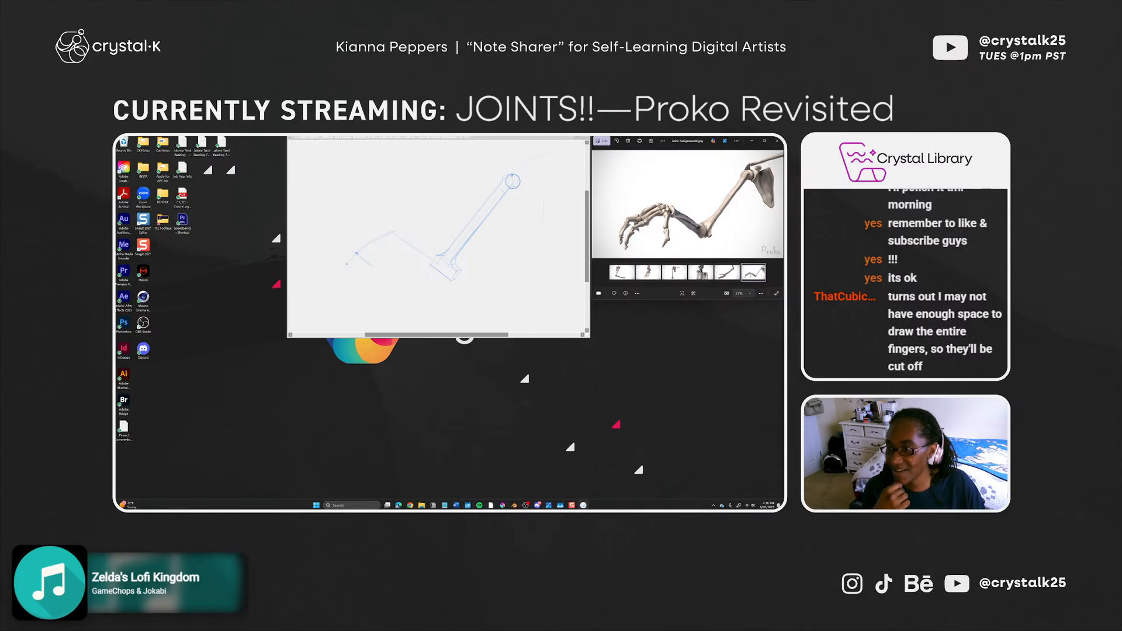
Bring Wacom Center back onto this display and check its connected devices, general settings and Cintiq 16 pages
{"action": "mouse_move", "coordinate": [115, 193]}
{"action": "left_mouse_down"}
{"action": "mouse_move", "coordinate": [116, 151]}
{"action": "mouse_move", "coordinate": [215, 215]}
{"action": "mouse_move", "coordinate": [347, 166]}
{"action": "mouse_move", "coordinate": [327, 170]}
{"action": "left_mouse_up"}
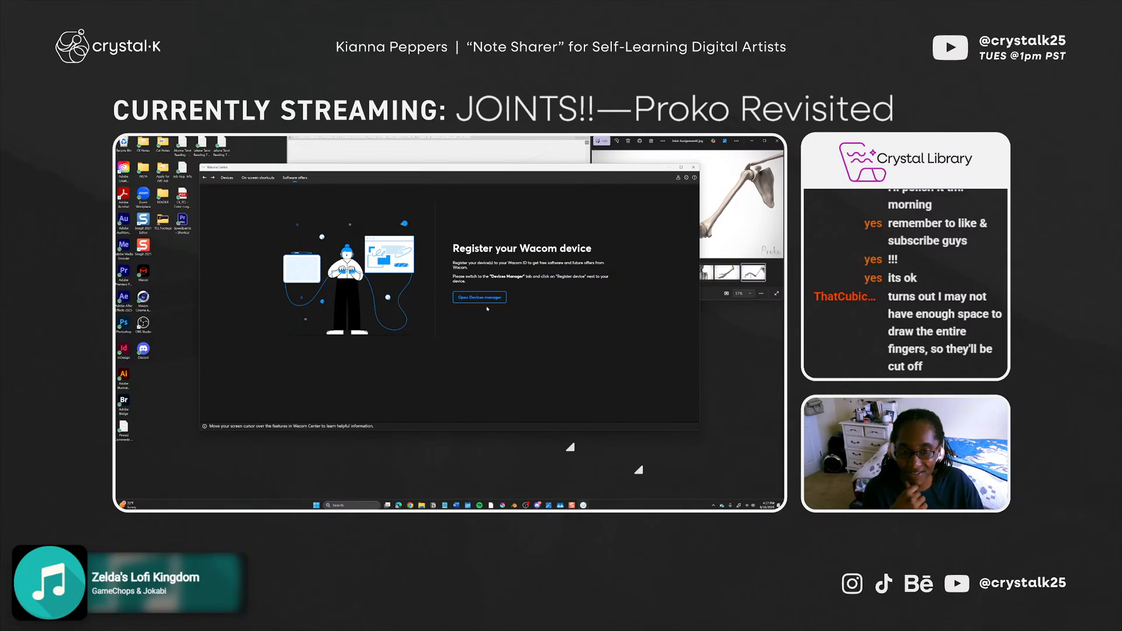
{"action": "left_click", "coordinate": [480, 298]}
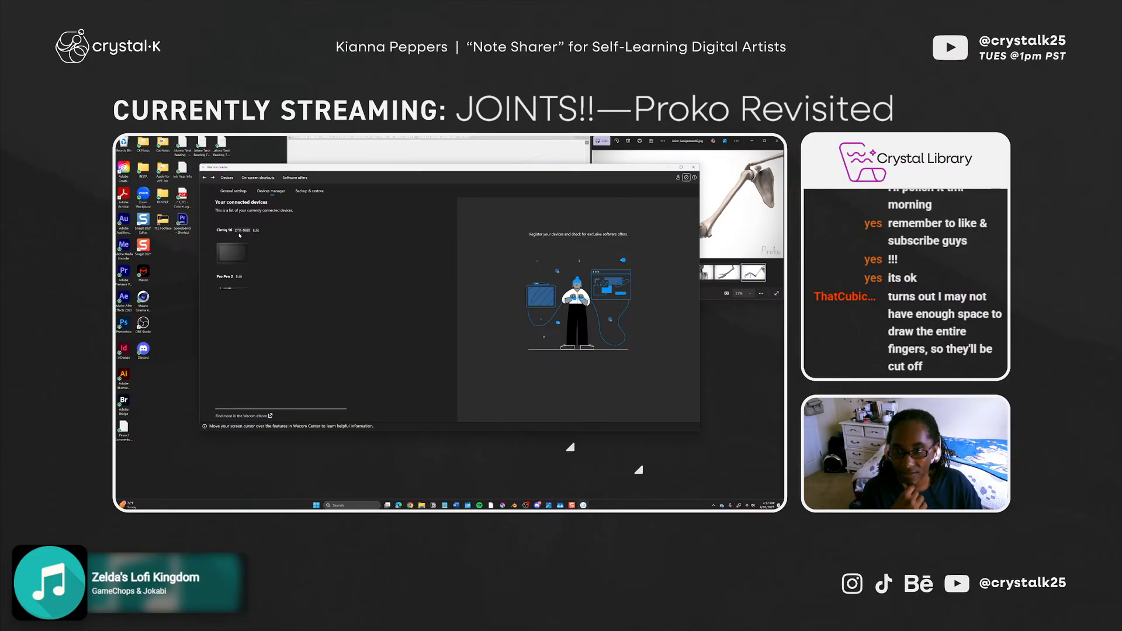
{"action": "left_click", "coordinate": [253, 231]}
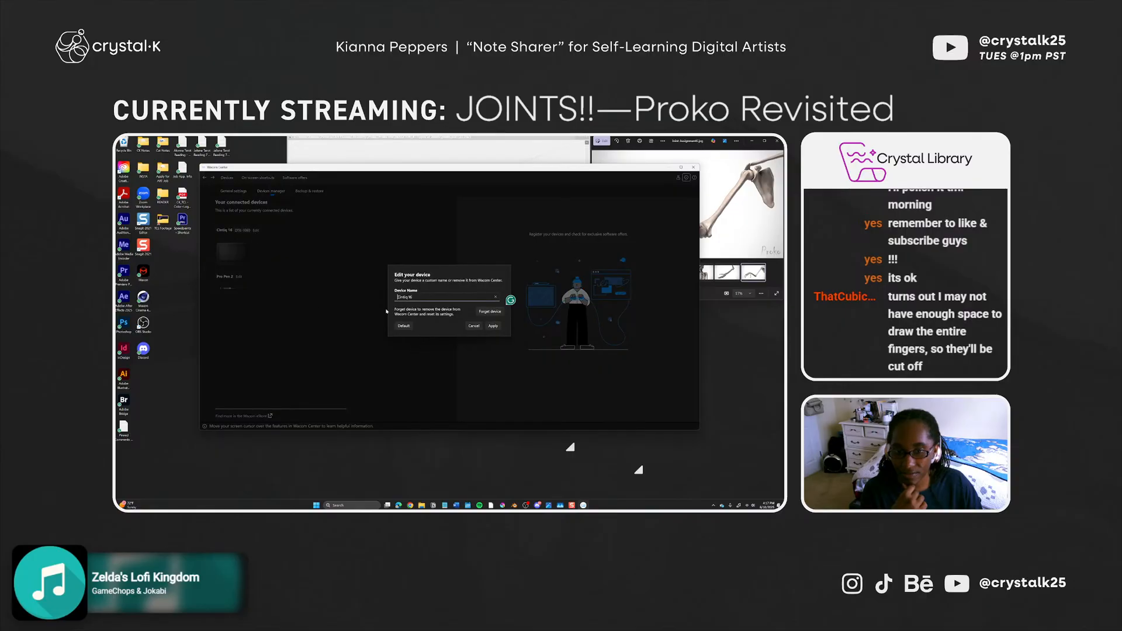
{"action": "left_click", "coordinate": [473, 326]}
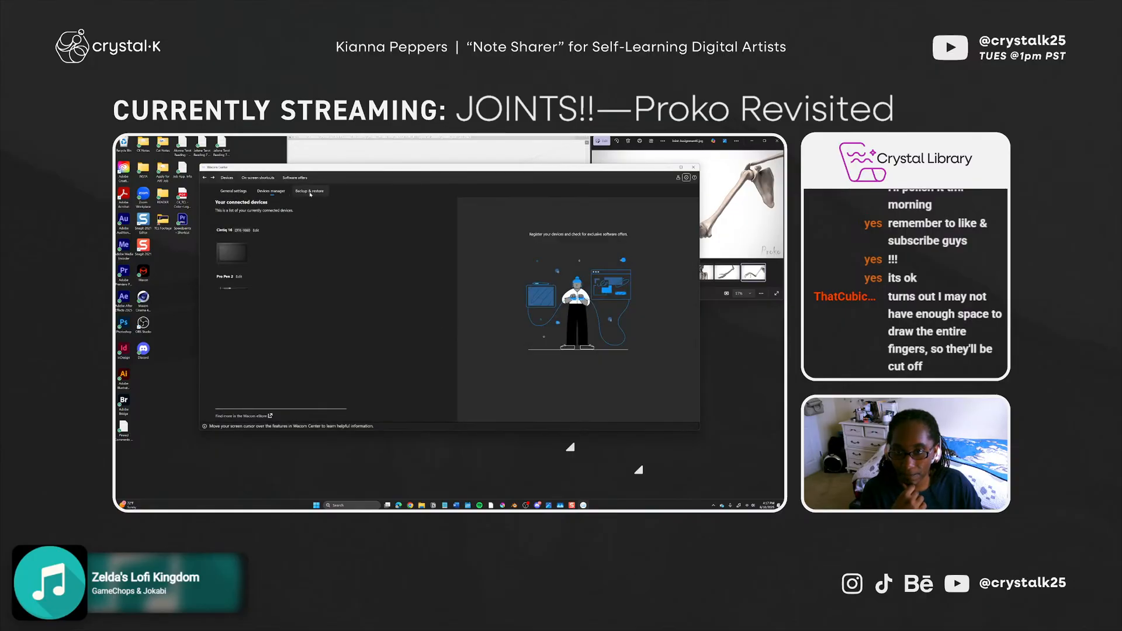
{"action": "left_click", "coordinate": [238, 194]}
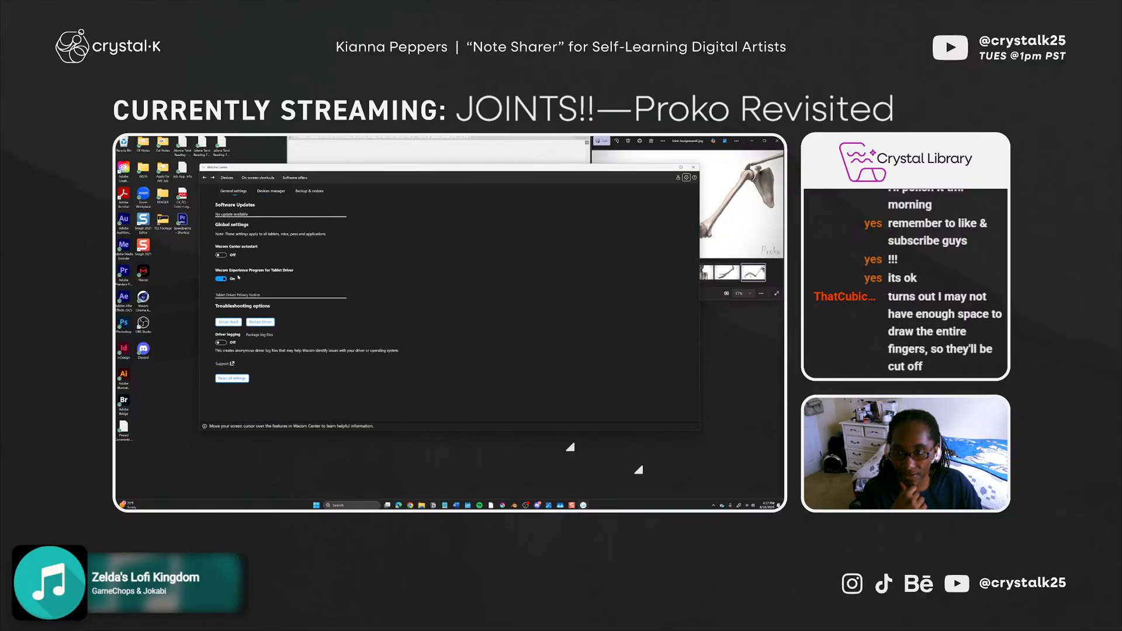
{"action": "left_click", "coordinate": [227, 178]}
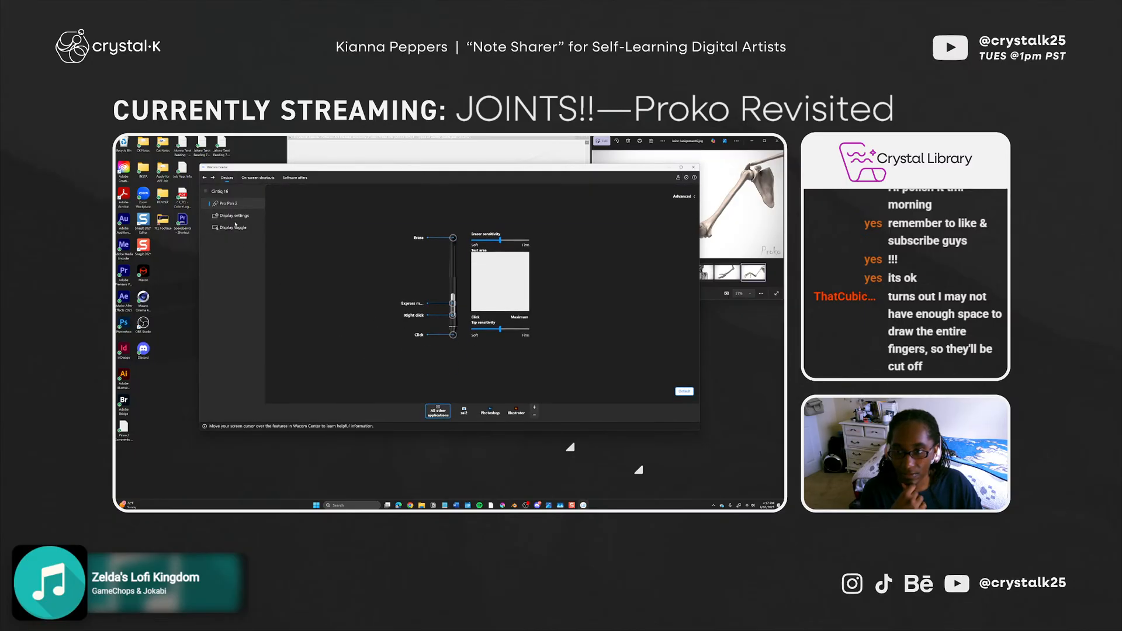
{"action": "left_click", "coordinate": [236, 194]}
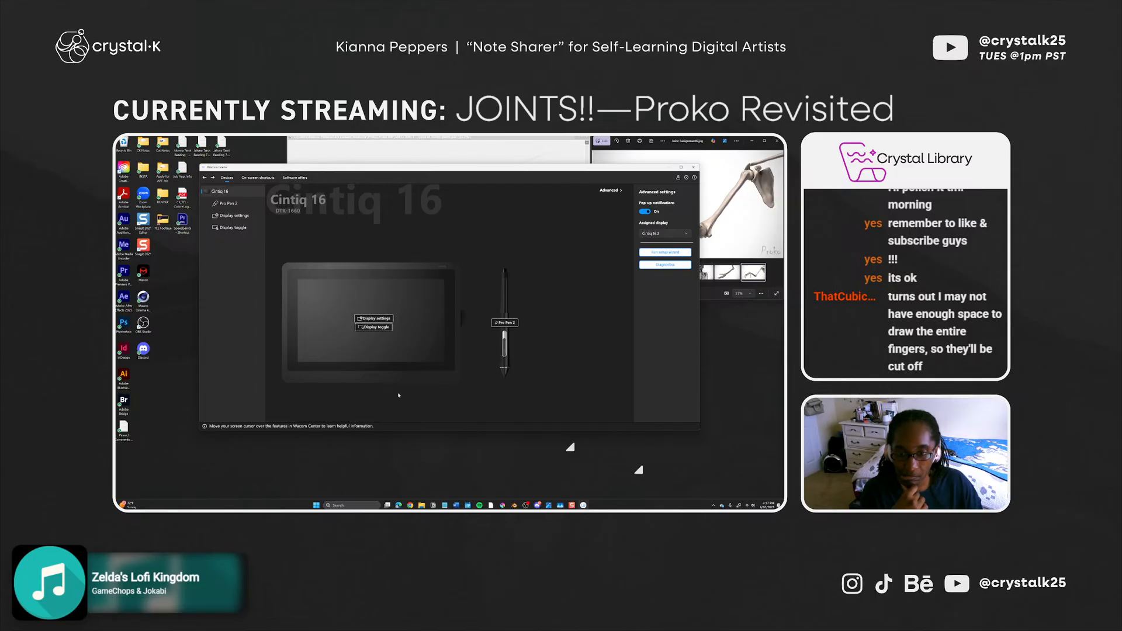
Check the Cintiq 16 in Wacom Display Settings, keeping it as the chosen display, and save and close the dialog
{"action": "left_click", "coordinate": [381, 319]}
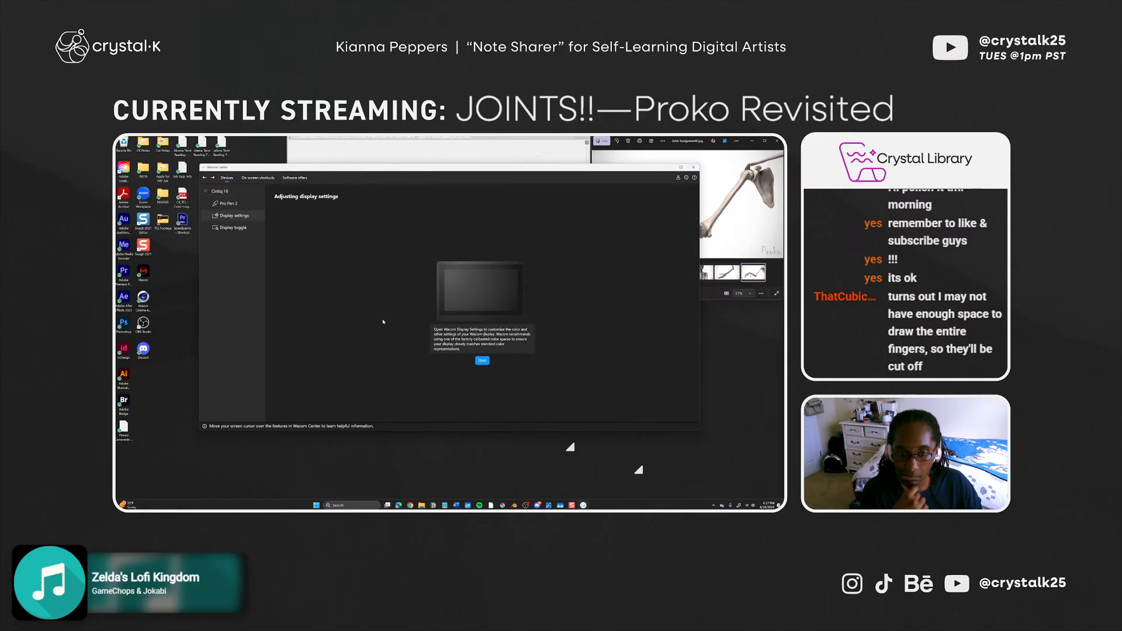
{"action": "left_click", "coordinate": [489, 361]}
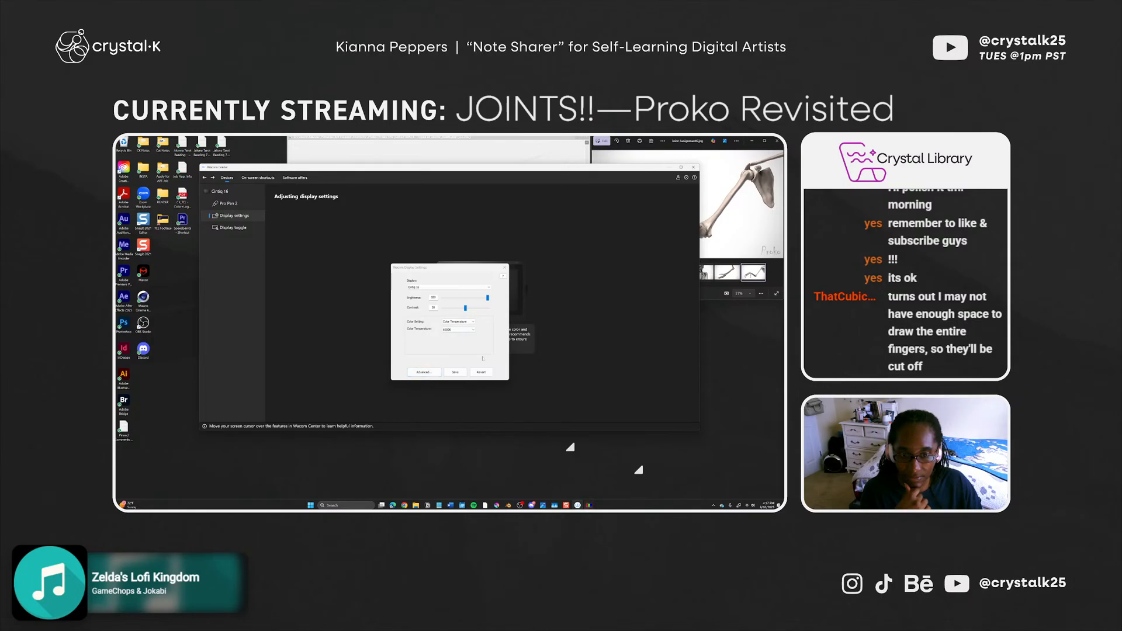
{"action": "left_click", "coordinate": [444, 287]}
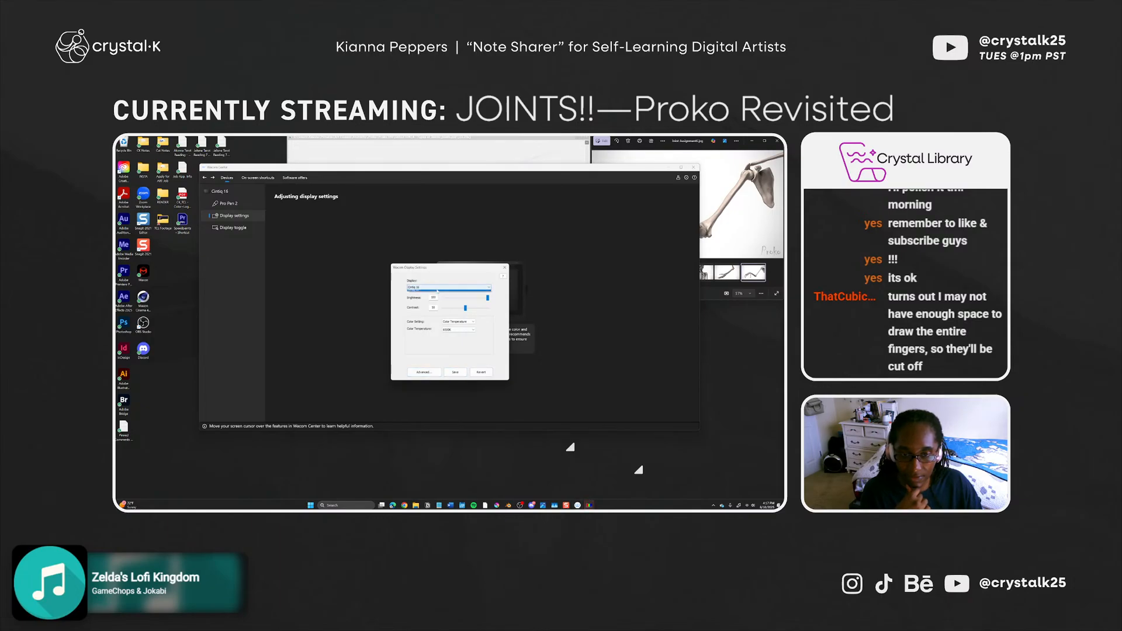
{"action": "left_click", "coordinate": [445, 293]}
{"action": "left_click", "coordinate": [455, 372]}
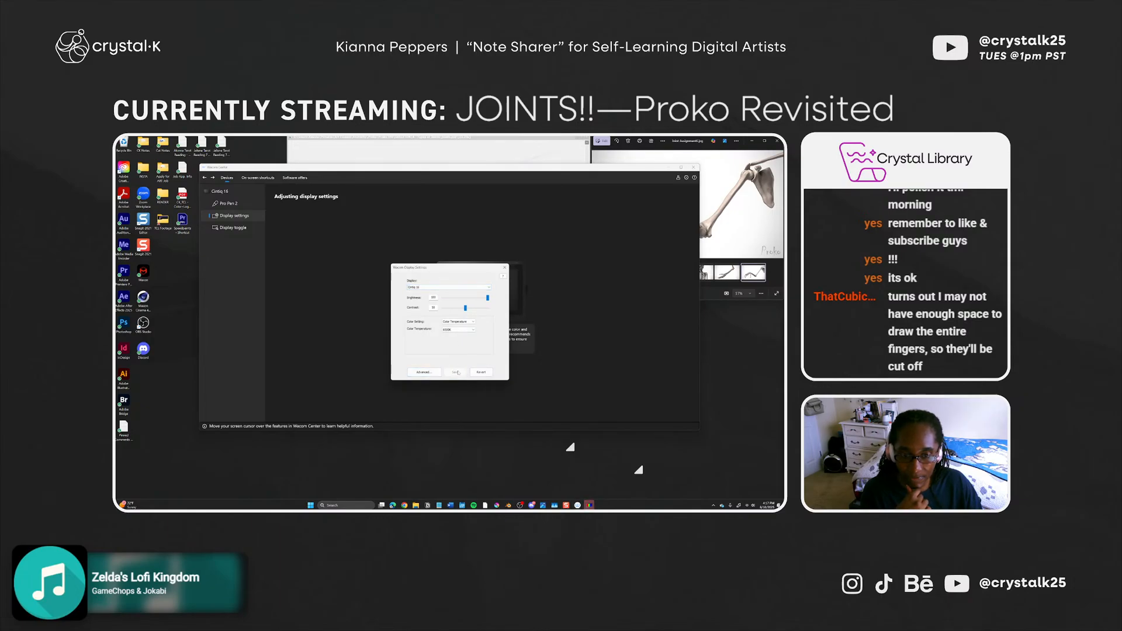
{"action": "left_click", "coordinate": [504, 268]}
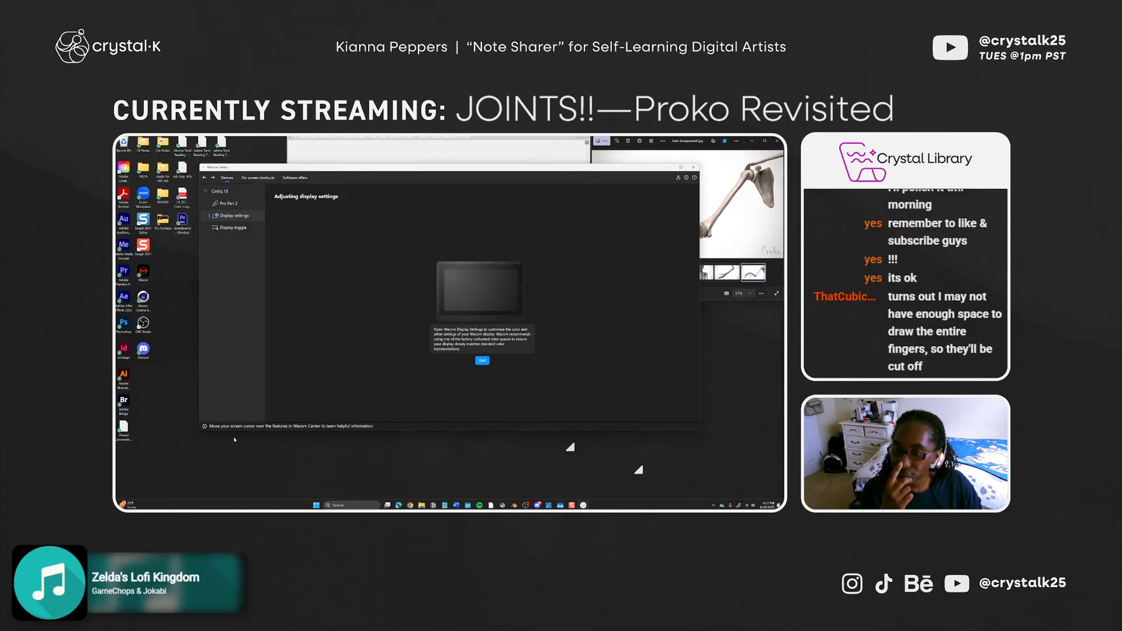
Search Windows for "calibrate" and "wacom", and open Wacom Tablet Properties
{"action": "left_click", "coordinate": [353, 505]}
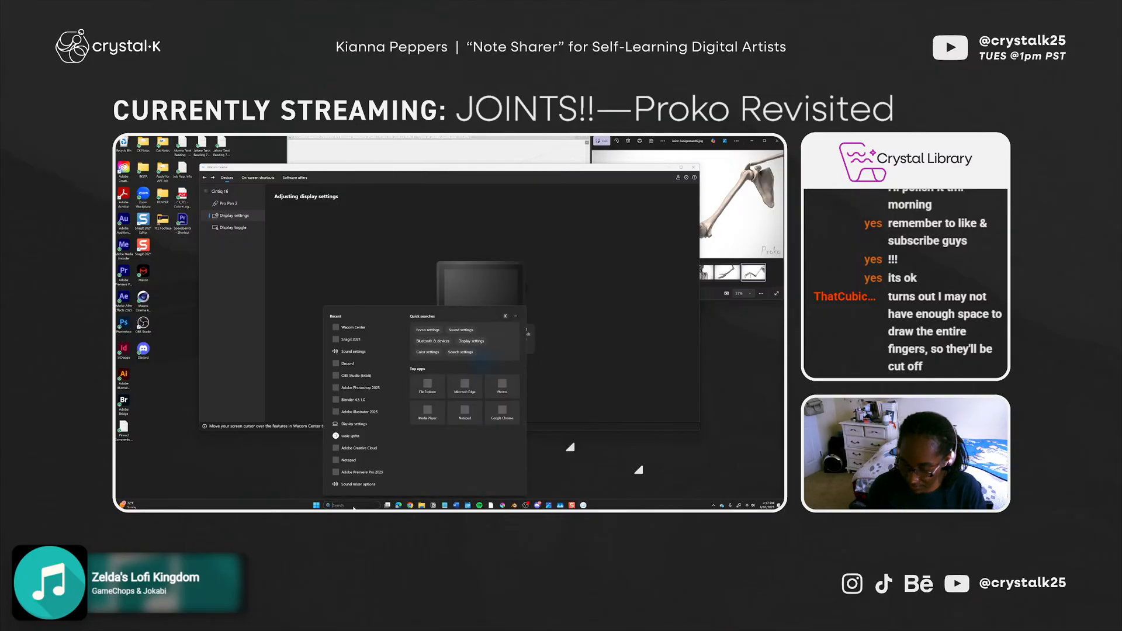
{"action": "type", "text": "wa"}
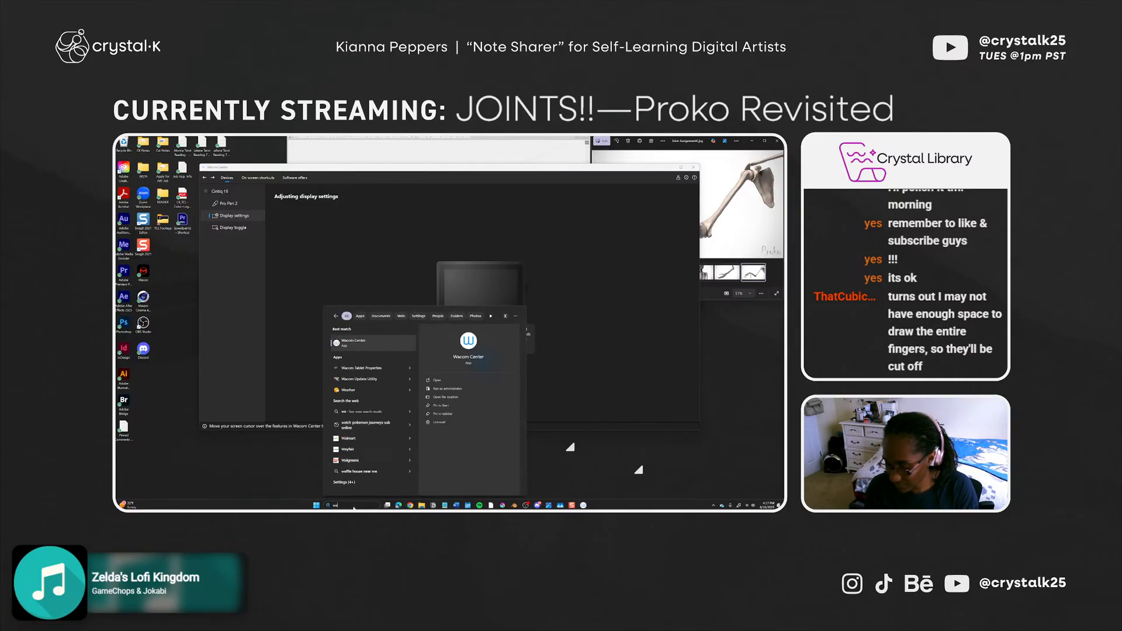
{"action": "key", "text": "BackSpace"}
{"action": "key", "text": "BackSpace"}
{"action": "type", "text": "calibr"}
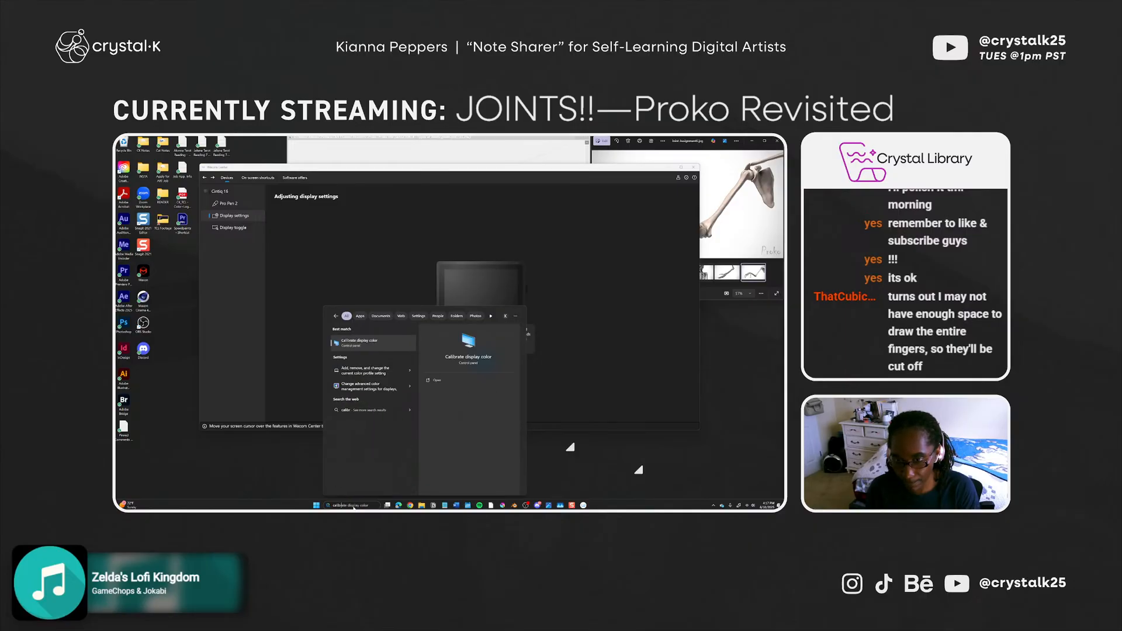
{"action": "type", "text": "ate"}
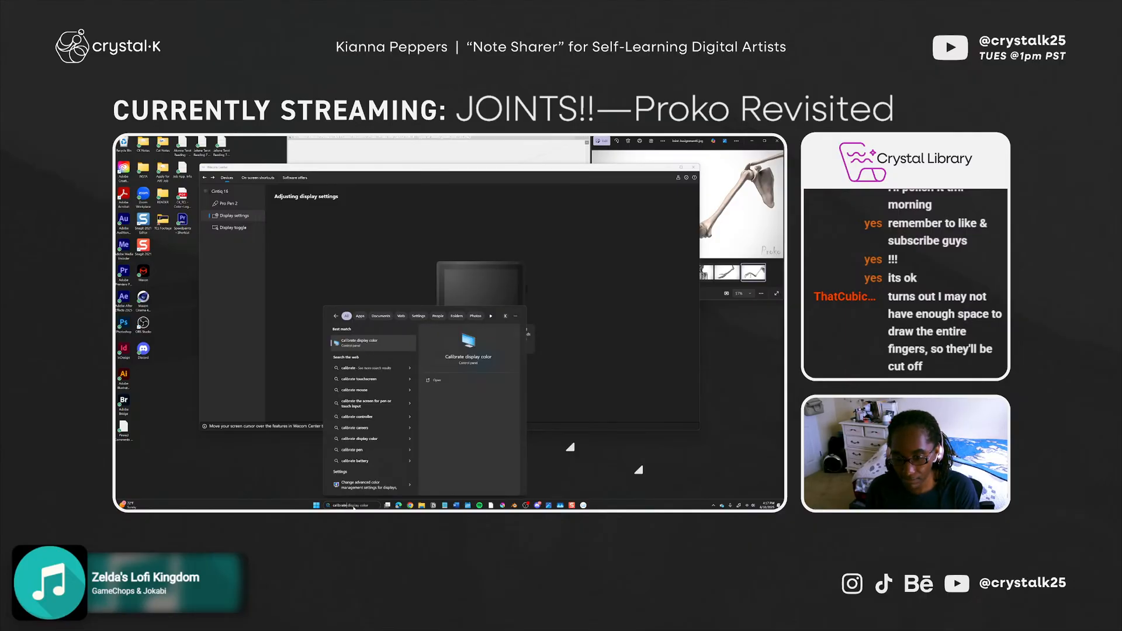
{"action": "key", "text": "ctrl+a"}
{"action": "type", "text": "wacom"}
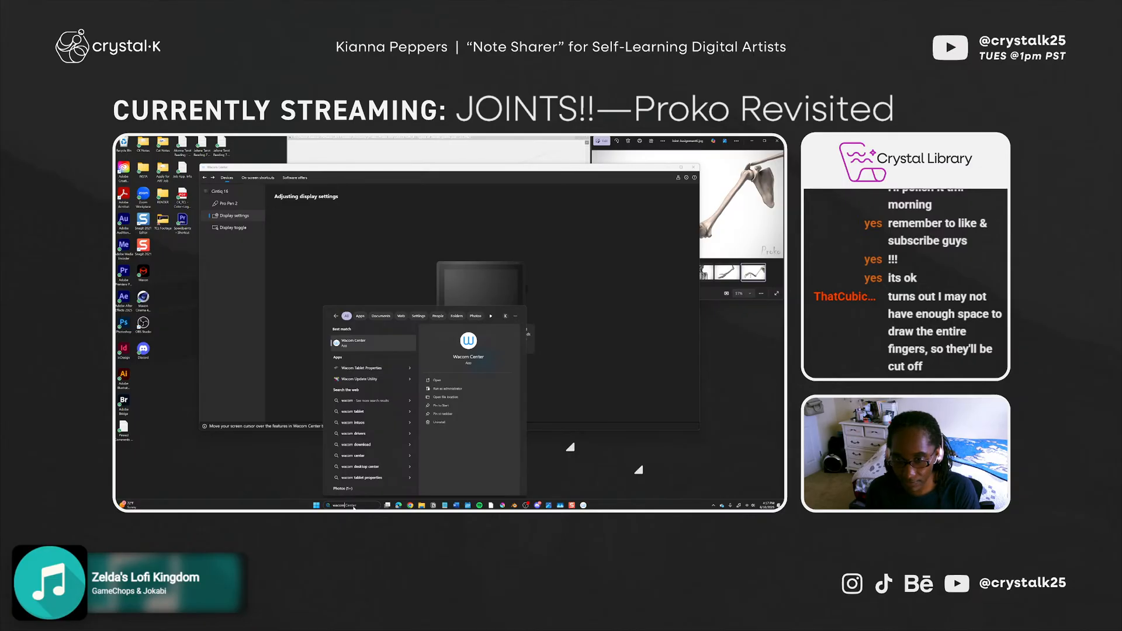
{"action": "key", "text": "Down"}
{"action": "key", "text": "Return"}
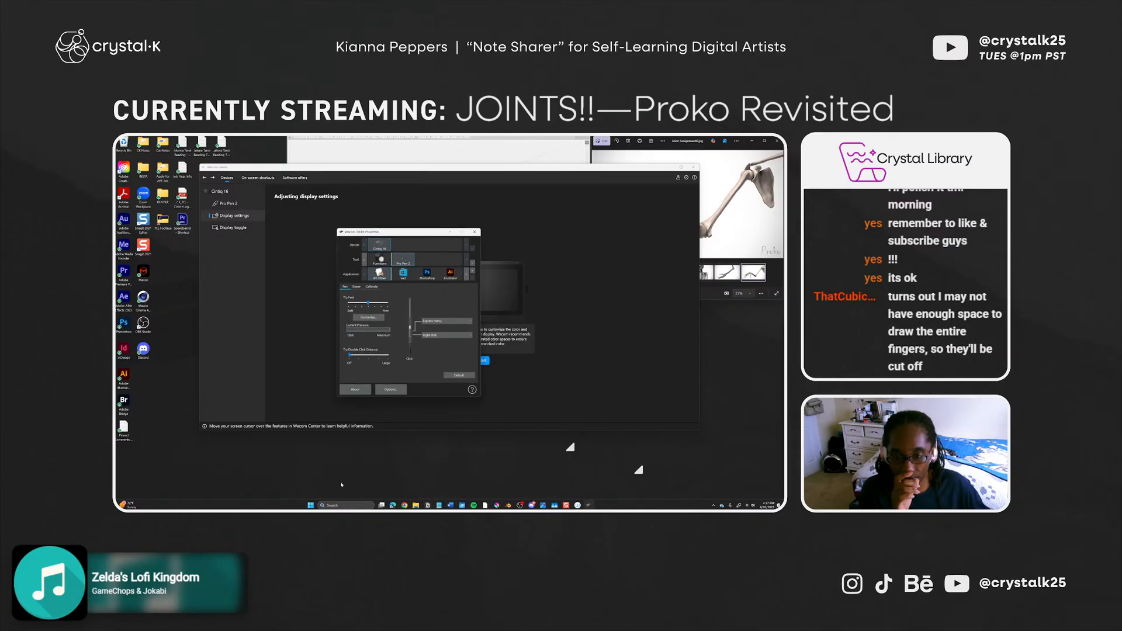
Start the Pro Pen 2 calibration with the Cintiq 16 as the monitor
{"action": "left_click", "coordinate": [375, 287]}
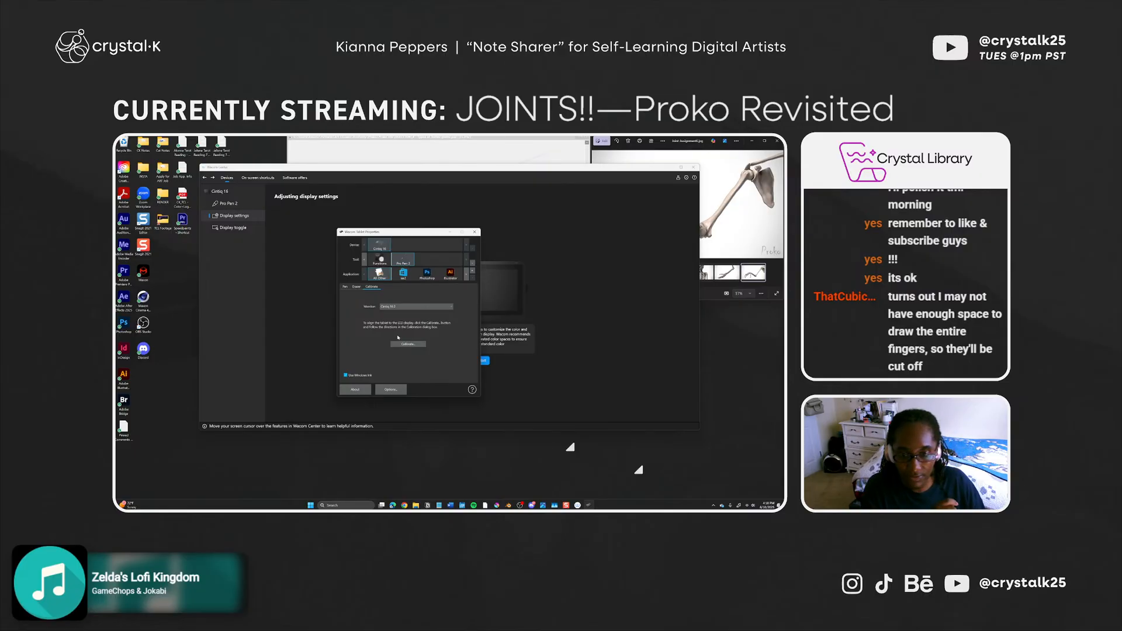
{"action": "left_click", "coordinate": [398, 305]}
{"action": "left_click", "coordinate": [404, 308]}
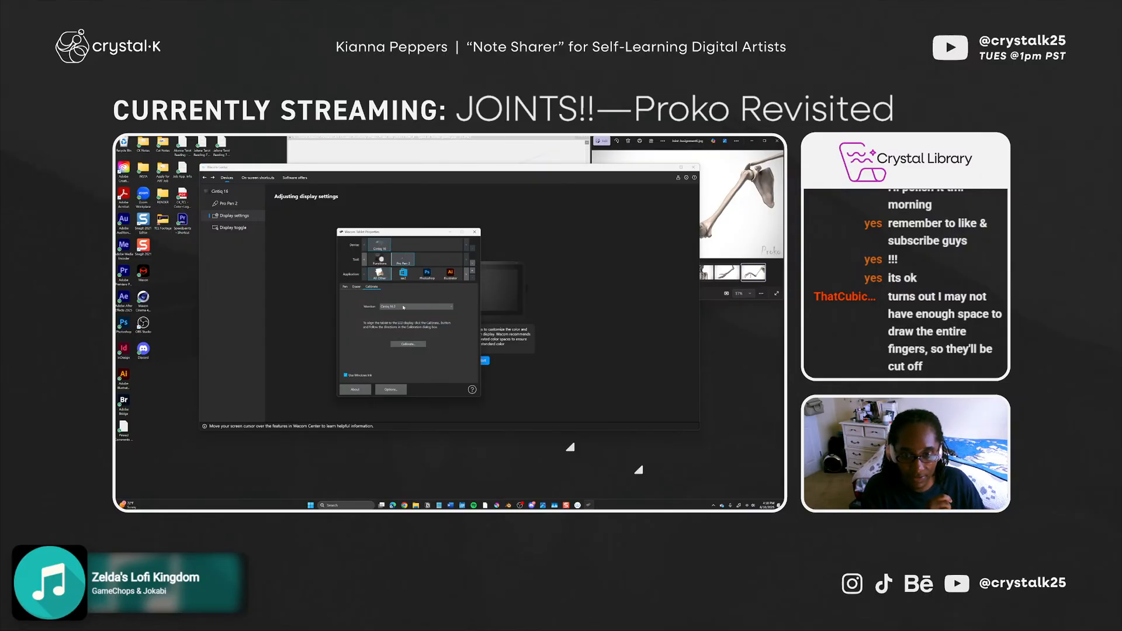
{"action": "left_click", "coordinate": [409, 346]}
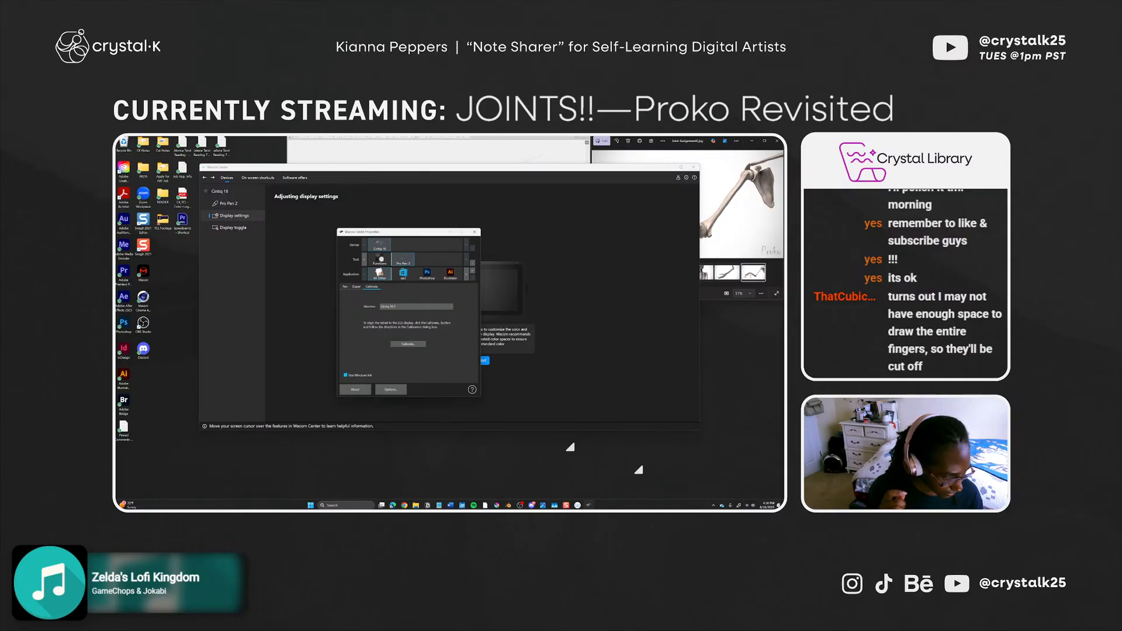
Switch back to PaintTool SAI, test a stroke beside the upper arm bone and undo it
{"action": "key", "text": "alt+Tab"}
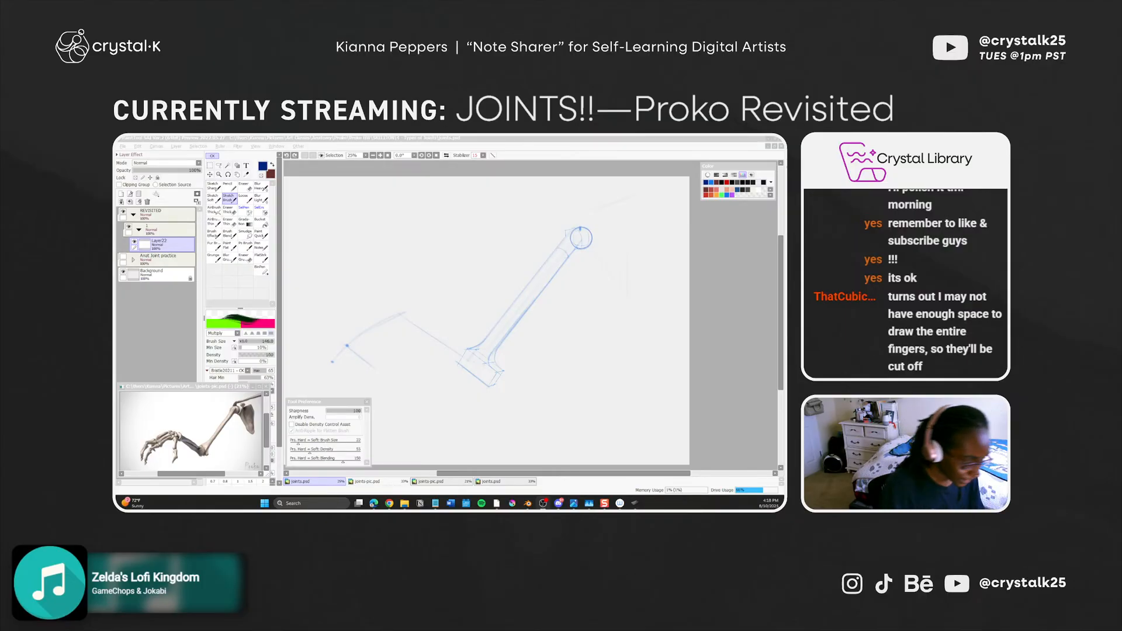
{"action": "left_click", "coordinate": [535, 333]}
{"action": "left_click_drag", "start_coordinate": [526, 339], "coordinate": [553, 350]}
{"action": "key", "text": "ctrl+z"}
{"action": "key", "text": "z"}
{"action": "mouse_move", "coordinate": [465, 371]}
{"action": "left_mouse_down"}
{"action": "mouse_move", "coordinate": [444, 374]}
{"action": "mouse_move", "coordinate": [464, 352]}
{"action": "left_mouse_up"}
Close the Wacom Tablet Properties window and bring up the screen recorder controls over the drawing
{"action": "mouse_move", "coordinate": [635, 503]}
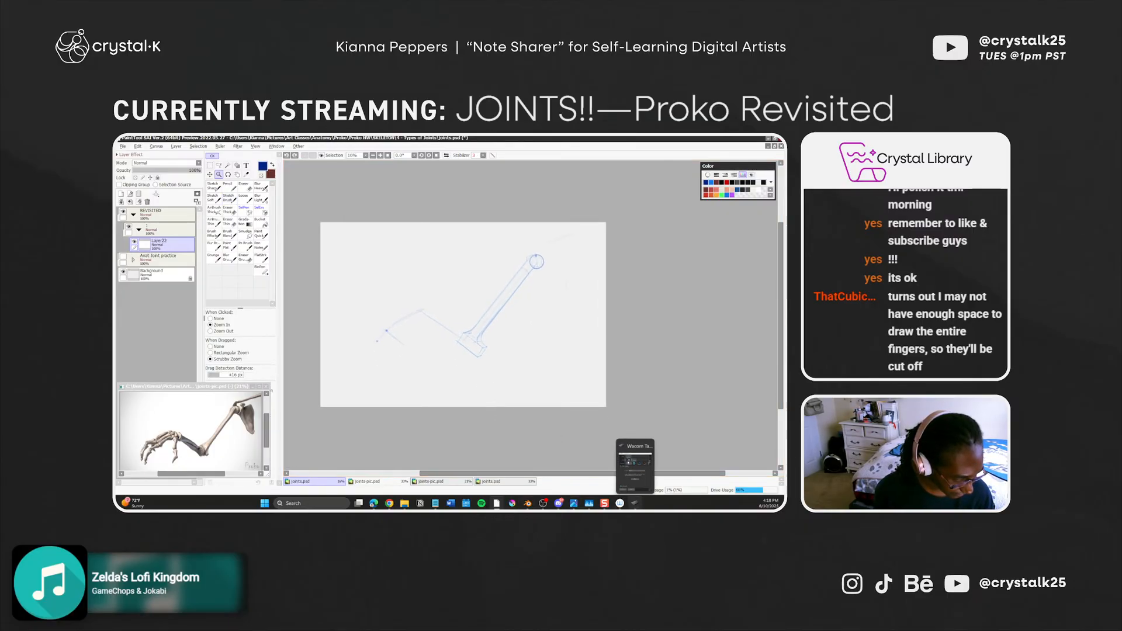
{"action": "left_click", "coordinate": [642, 458]}
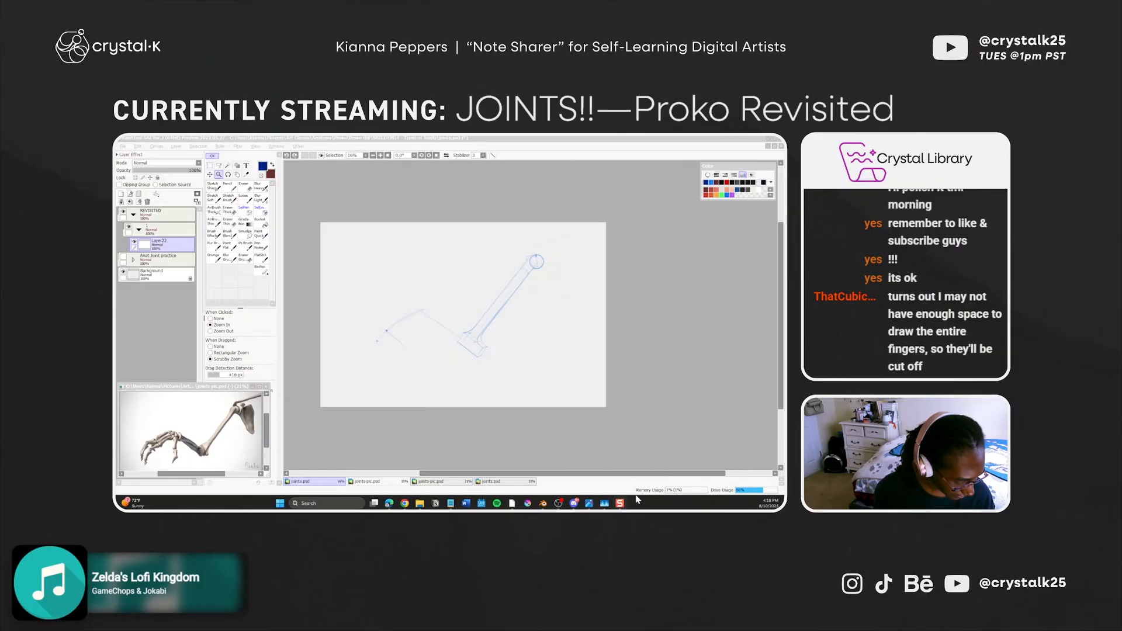
{"action": "left_click", "coordinate": [623, 502]}
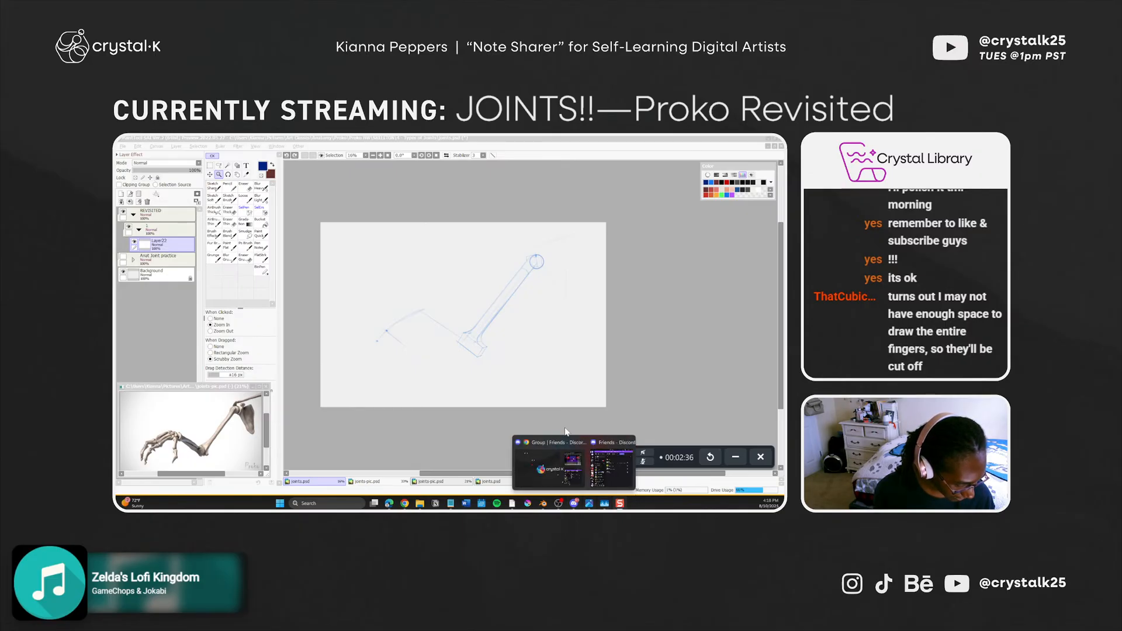
{"action": "mouse_move", "coordinate": [546, 500]}
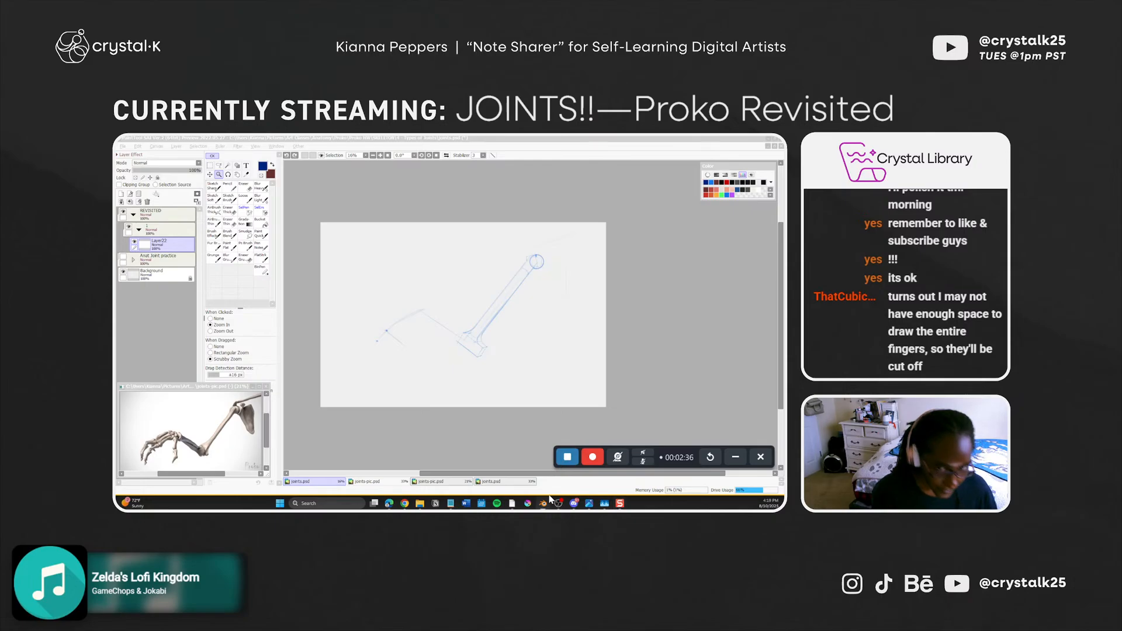
{"action": "left_click", "coordinate": [527, 407]}
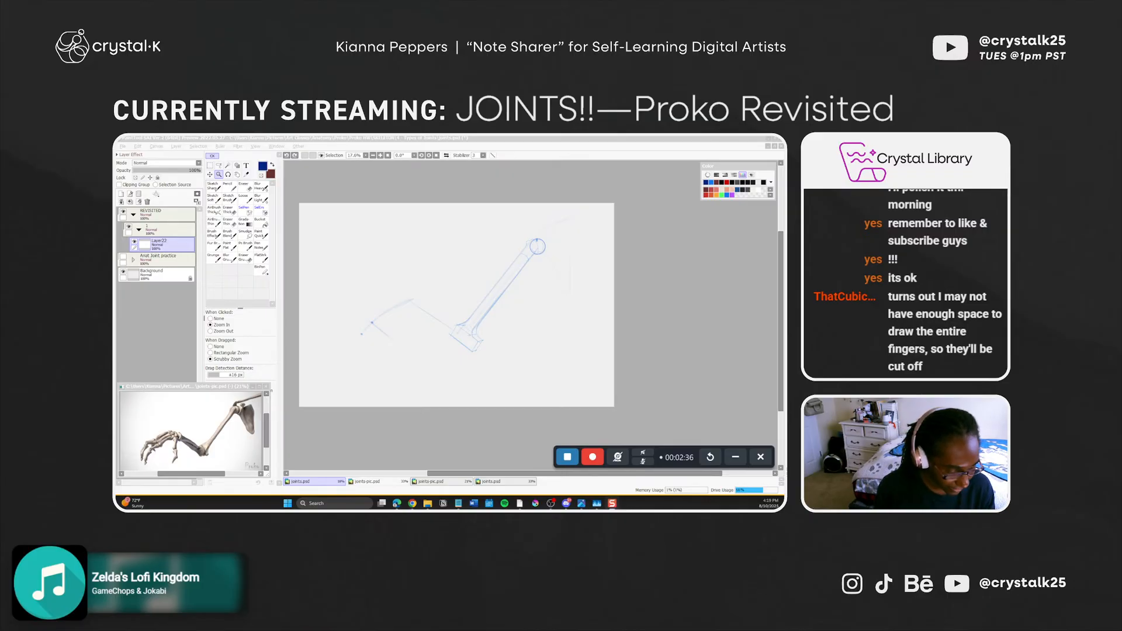
Adjust the brush size and draw the forearm's curved upper line down to the elbow block
{"action": "left_click", "coordinate": [476, 356], "text": "ctrl+alt"}
{"action": "mouse_move", "coordinate": [468, 375]}
{"action": "left_mouse_down"}
{"action": "mouse_move", "coordinate": [514, 336]}
{"action": "mouse_move", "coordinate": [515, 351]}
{"action": "left_mouse_up"}
{"action": "key", "text": "ctrl+z"}
{"action": "left_click_drag", "start_coordinate": [437, 374], "coordinate": [450, 371], "text": "ctrl+alt"}
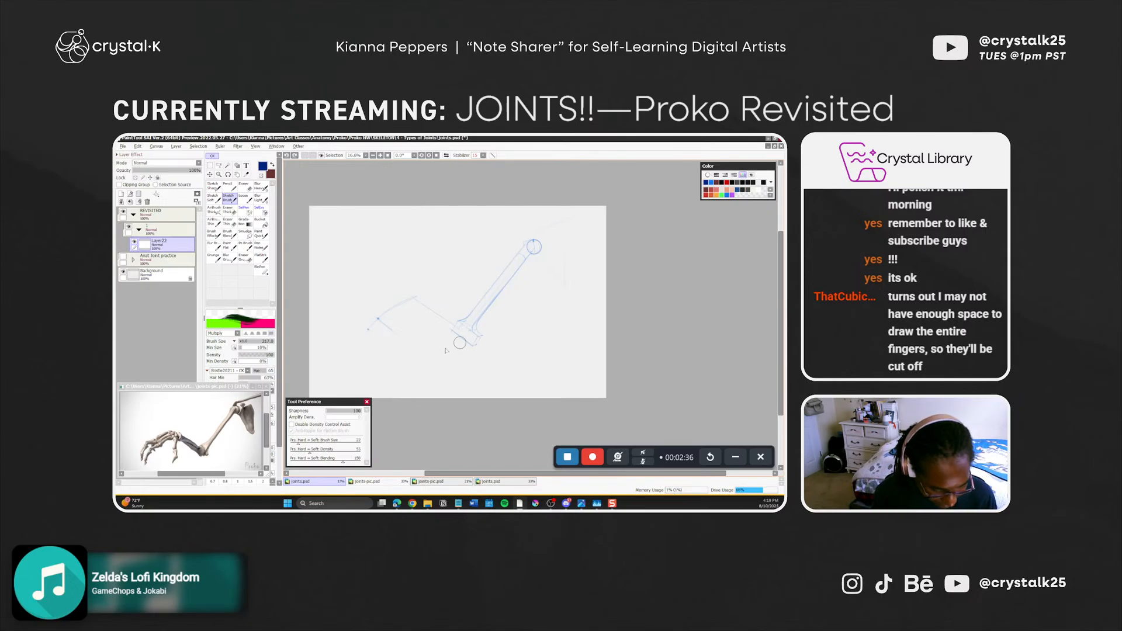
{"action": "mouse_move", "coordinate": [435, 310]}
{"action": "left_mouse_down"}
{"action": "mouse_move", "coordinate": [453, 324]}
{"action": "mouse_move", "coordinate": [454, 354]}
{"action": "left_mouse_up"}
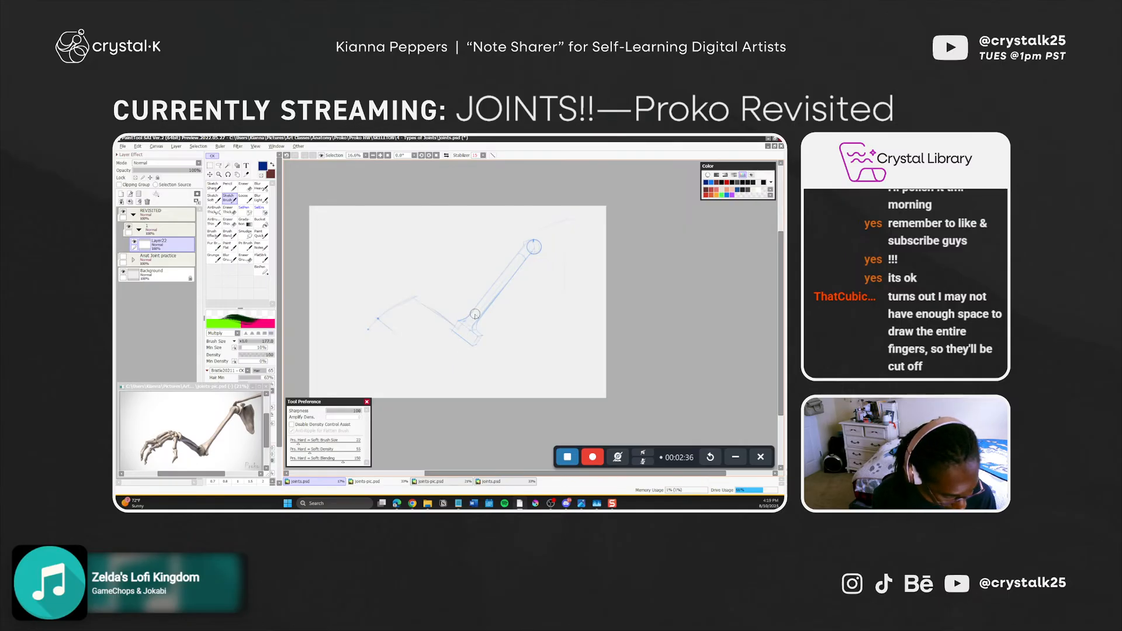
Try short brush strokes where the upper arm bone meets the shoulder circle, undoing them
{"action": "key", "text": "ctrl+space"}
{"action": "left_click", "coordinate": [524, 251]}
{"action": "left_click_drag", "start_coordinate": [520, 243], "coordinate": [522, 243]}
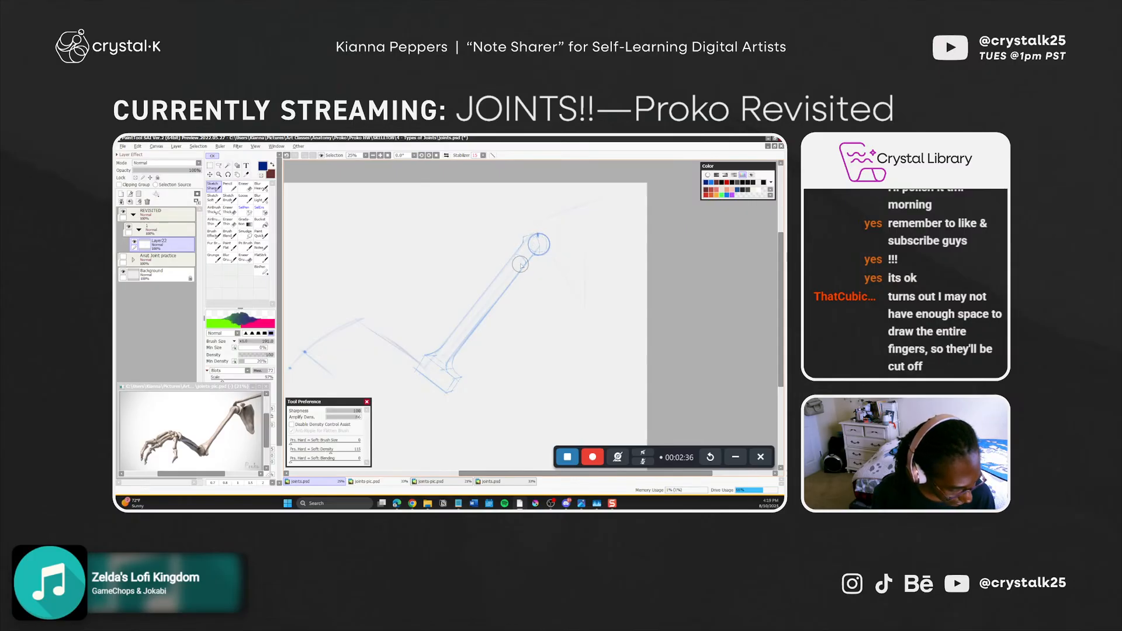
{"action": "key", "text": "b"}
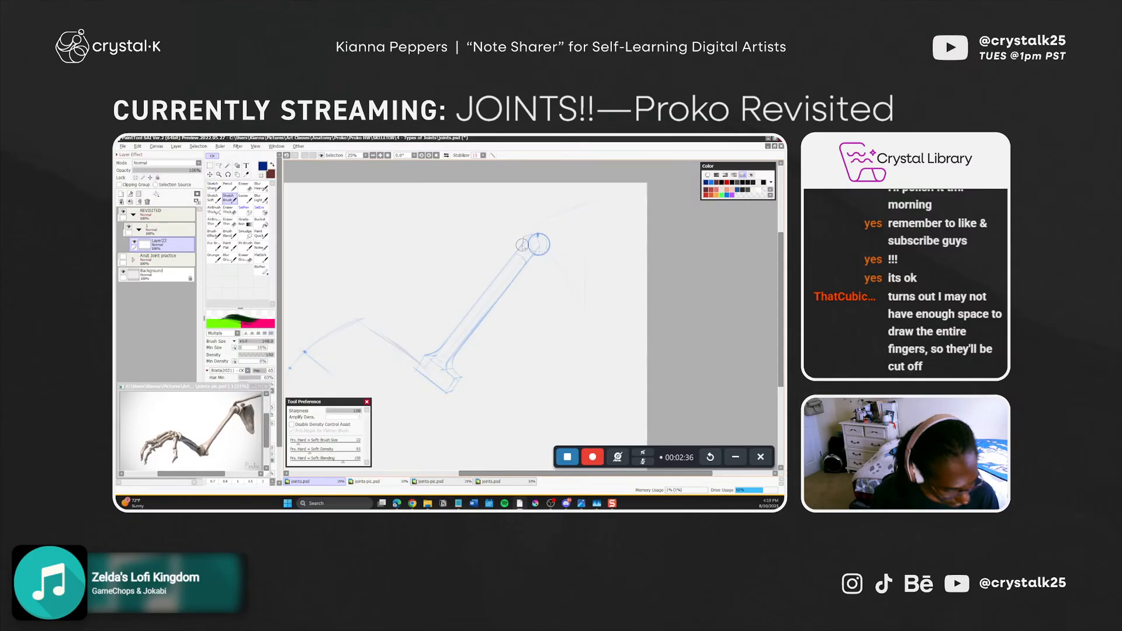
{"action": "mouse_move", "coordinate": [522, 245]}
{"action": "left_mouse_down"}
{"action": "mouse_move", "coordinate": [535, 239]}
{"action": "mouse_move", "coordinate": [528, 246]}
{"action": "left_mouse_up"}
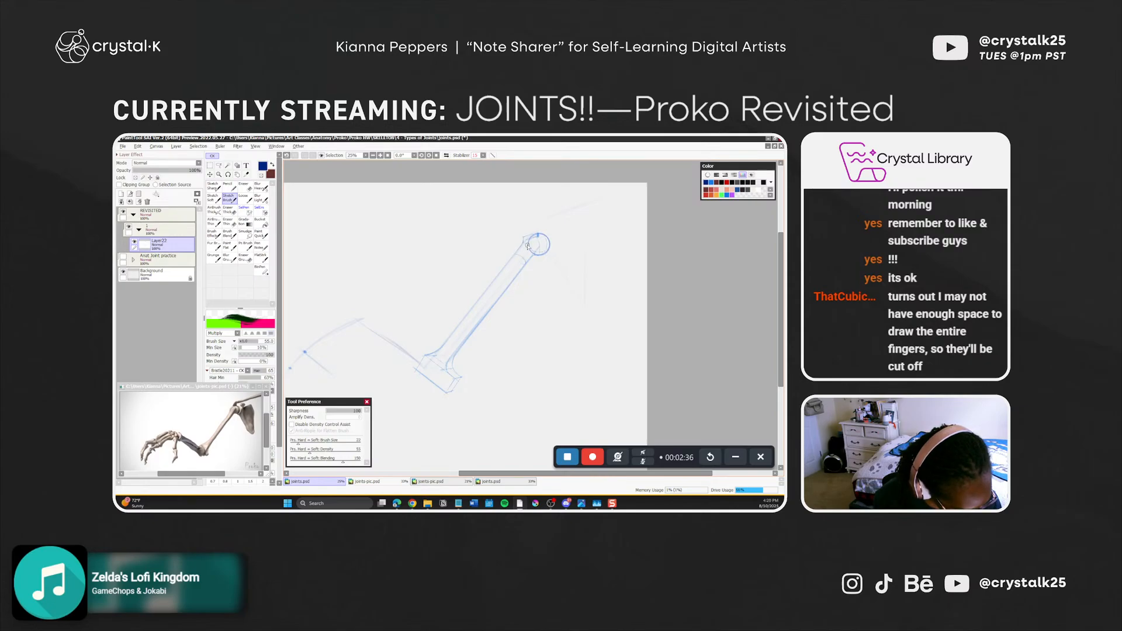
{"action": "key", "text": "ctrl+z"}
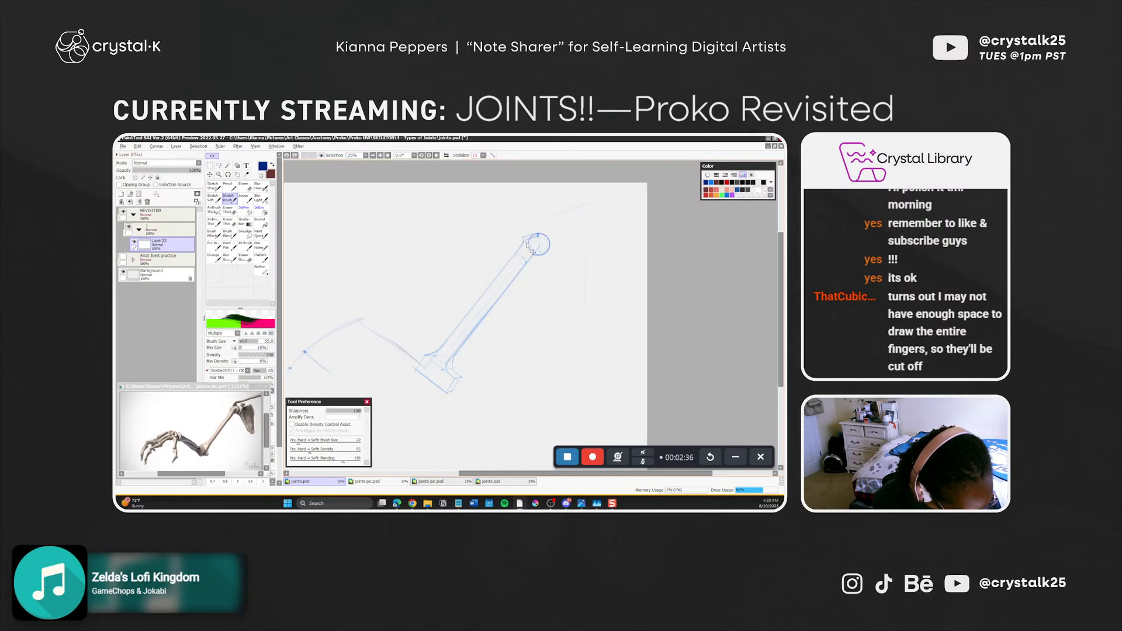
{"action": "key", "text": "ctrl+z"}
{"action": "left_click_drag", "start_coordinate": [527, 248], "coordinate": [528, 255]}
{"action": "key", "text": "ctrl+z"}
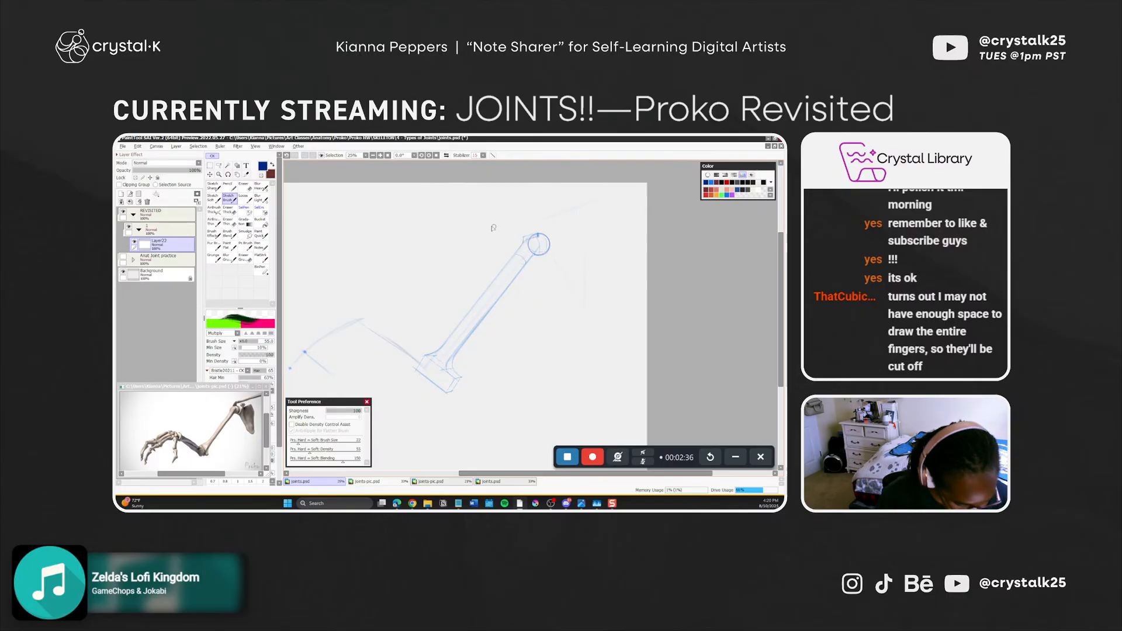
{"action": "key", "text": "ctrl+z"}
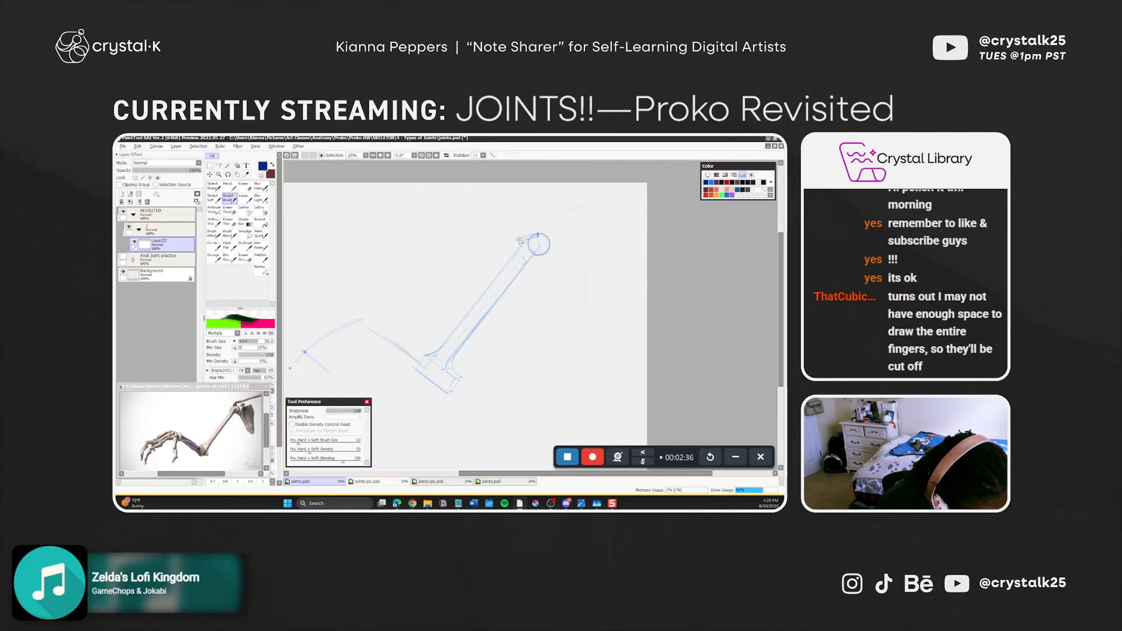
Try a short stroke closing the upper arm bone's end inside the shoulder circle, undoing each attempt
{"action": "left_click_drag", "start_coordinate": [526, 247], "coordinate": [533, 255]}
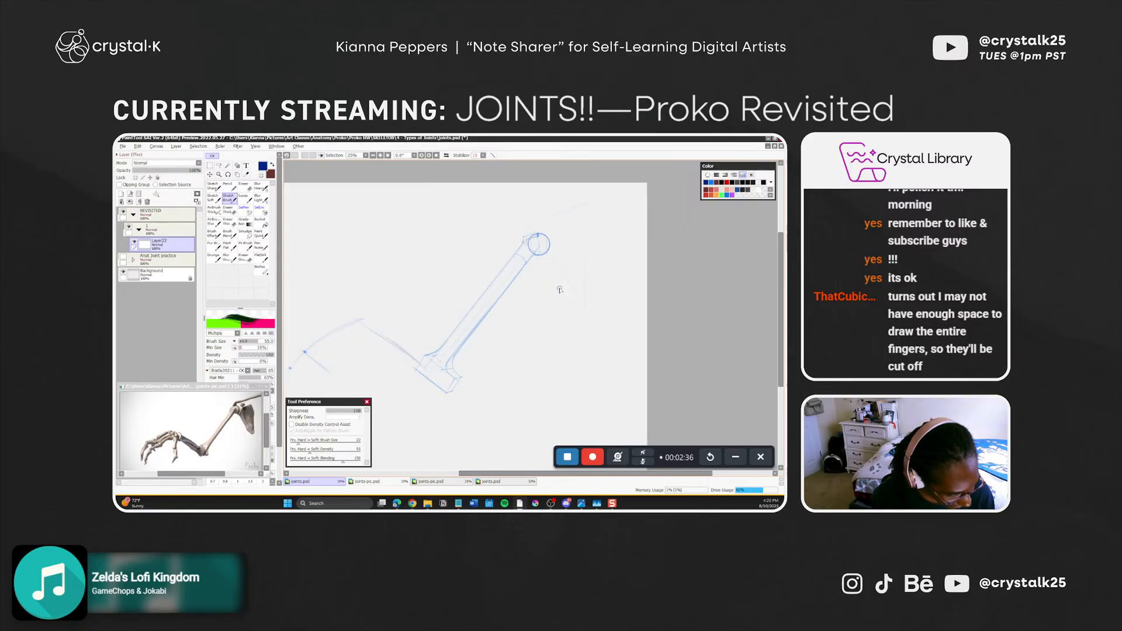
{"action": "key", "text": "ctrl+z"}
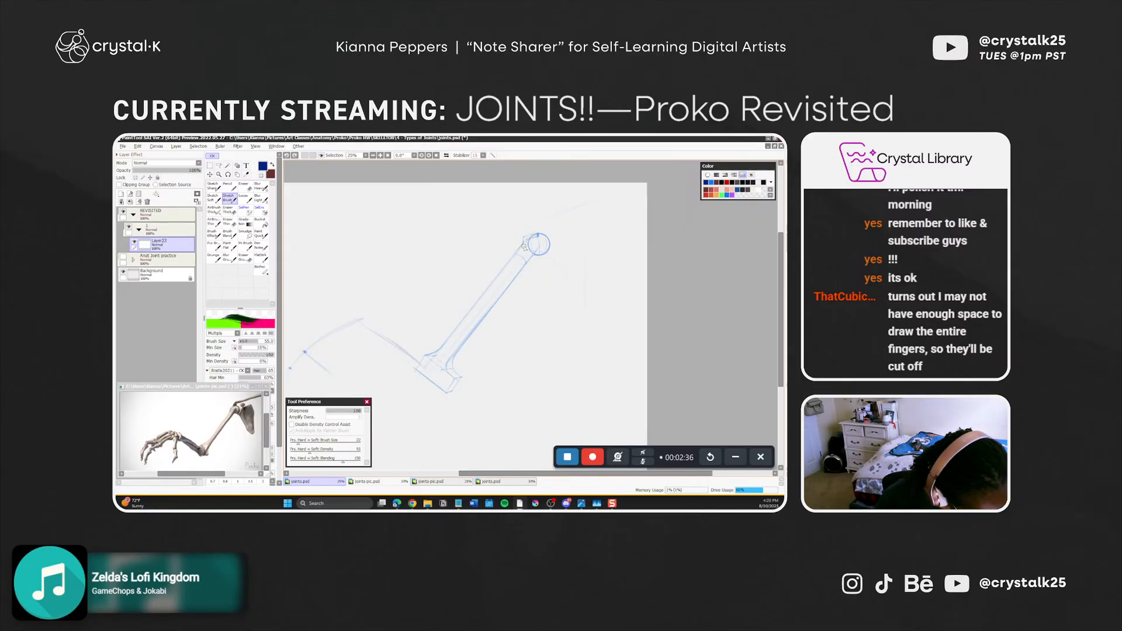
{"action": "left_click_drag", "start_coordinate": [524, 247], "coordinate": [533, 254]}
{"action": "key", "text": "ctrl+z"}
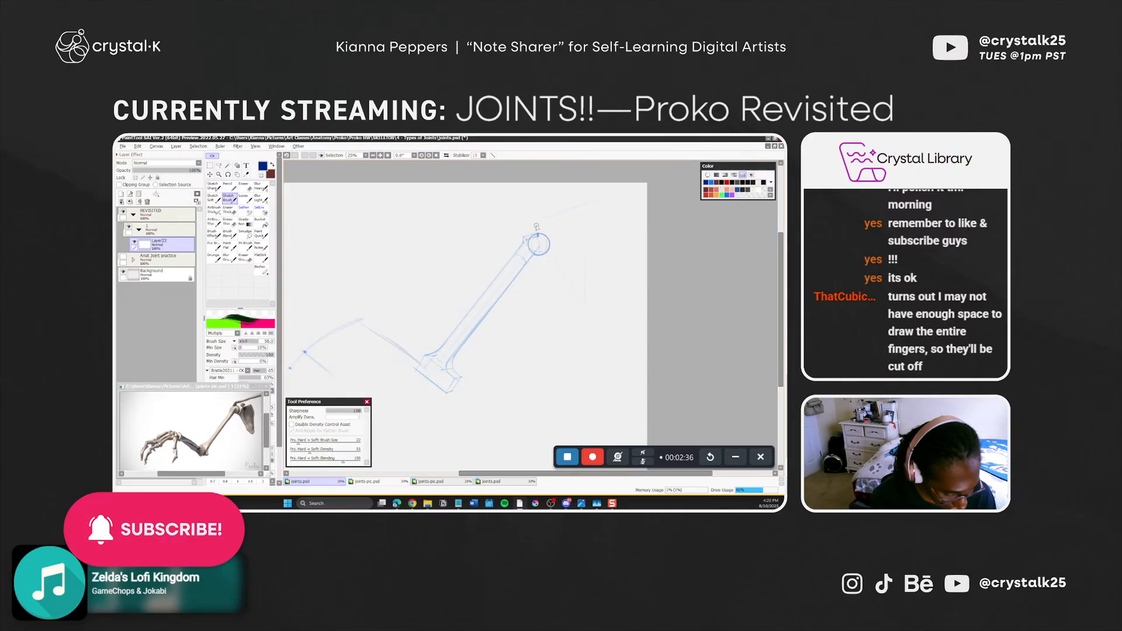
Alternate between the two sketch brushes and the eraser to try reworking the bone's shoulder end, undoing the marks
{"action": "key", "text": "n"}
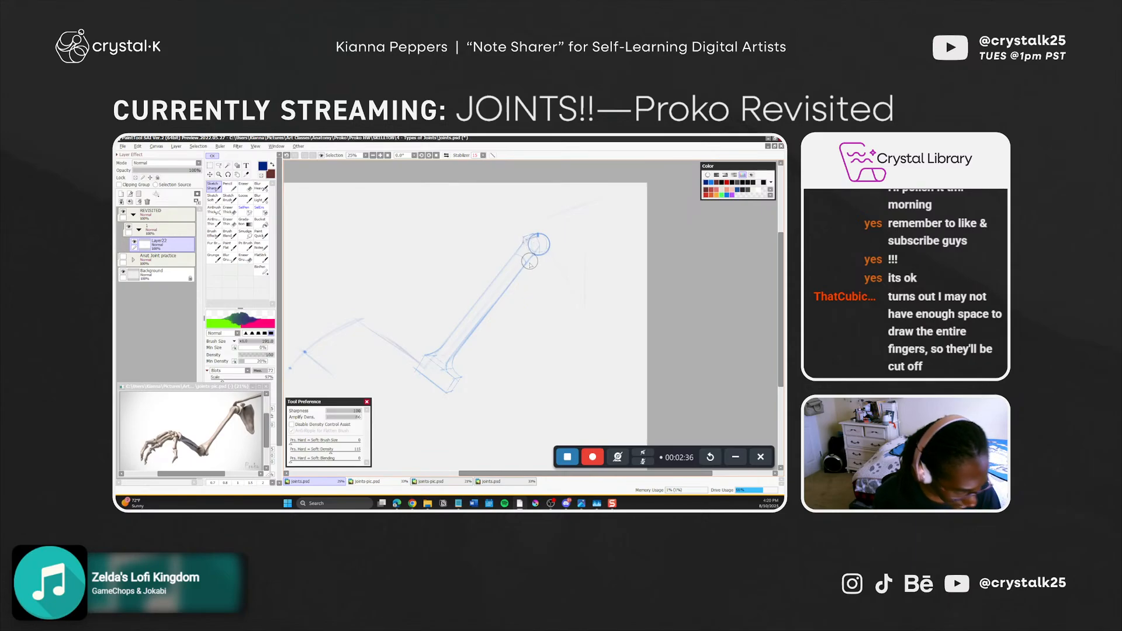
{"action": "key", "text": "b"}
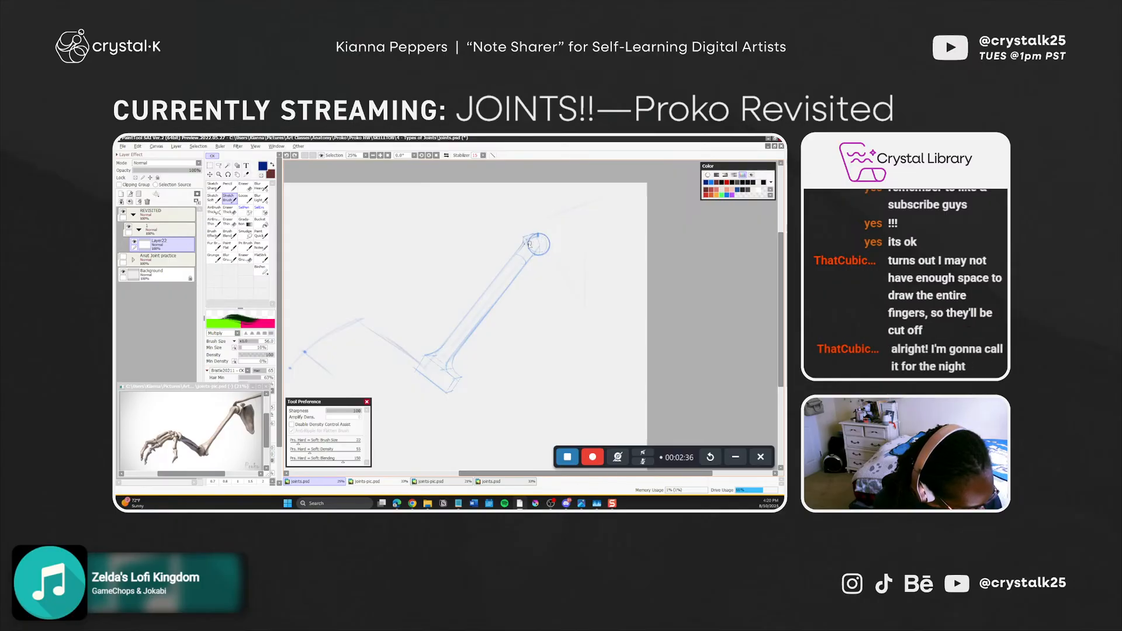
{"action": "key", "text": "n"}
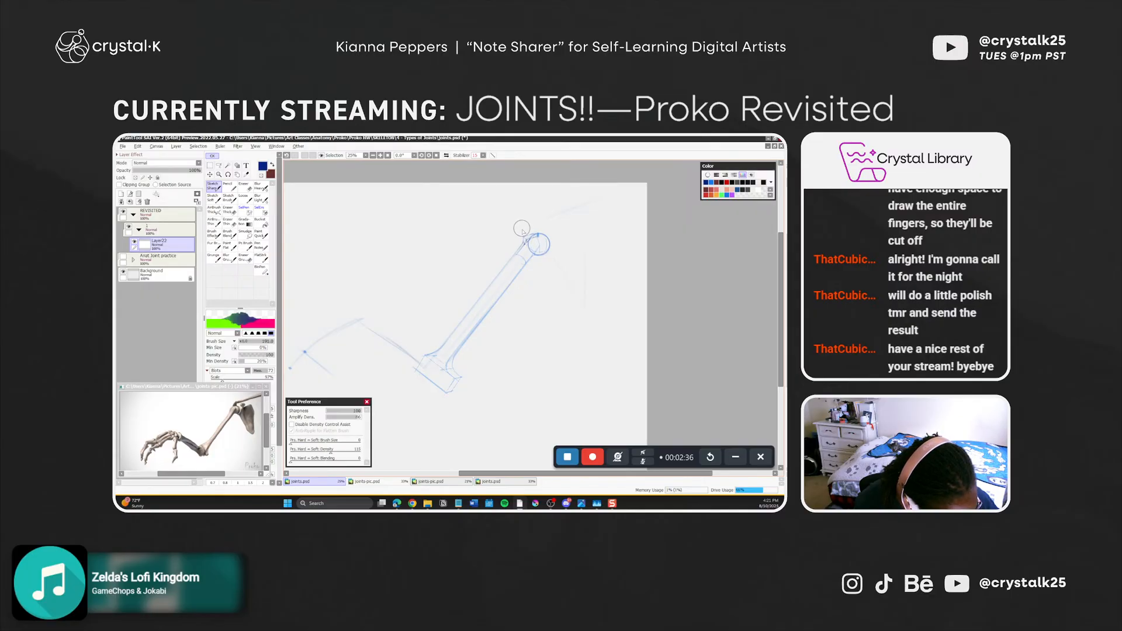
{"action": "key", "text": "e"}
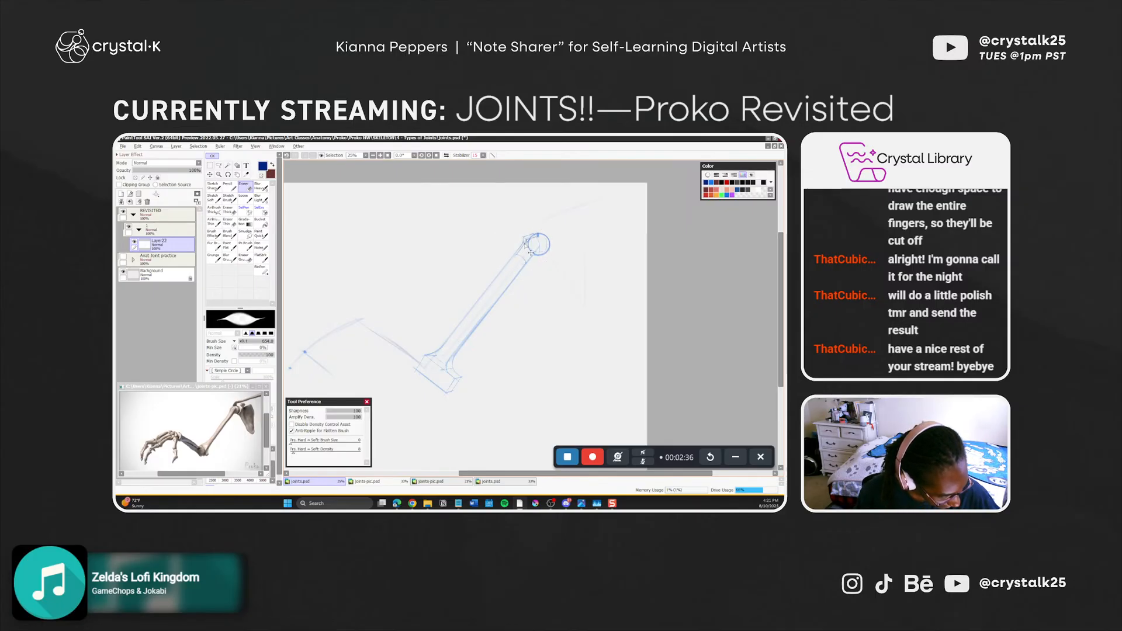
{"action": "key", "text": "ctrl+z"}
{"action": "key", "text": "e"}
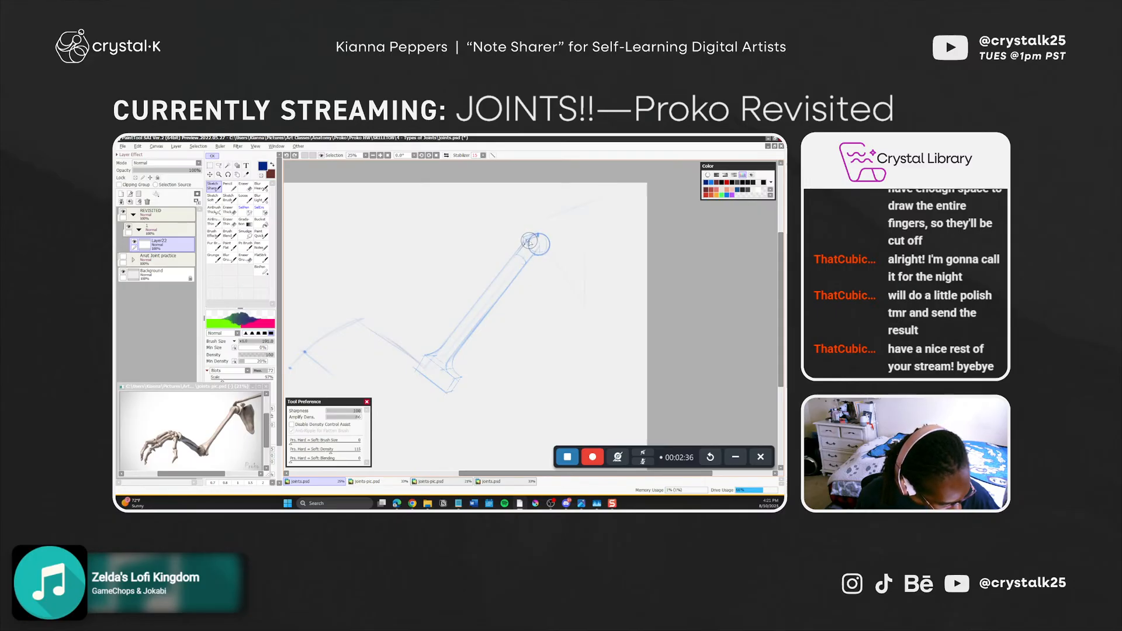
{"action": "left_click_drag", "start_coordinate": [530, 243], "coordinate": [532, 246]}
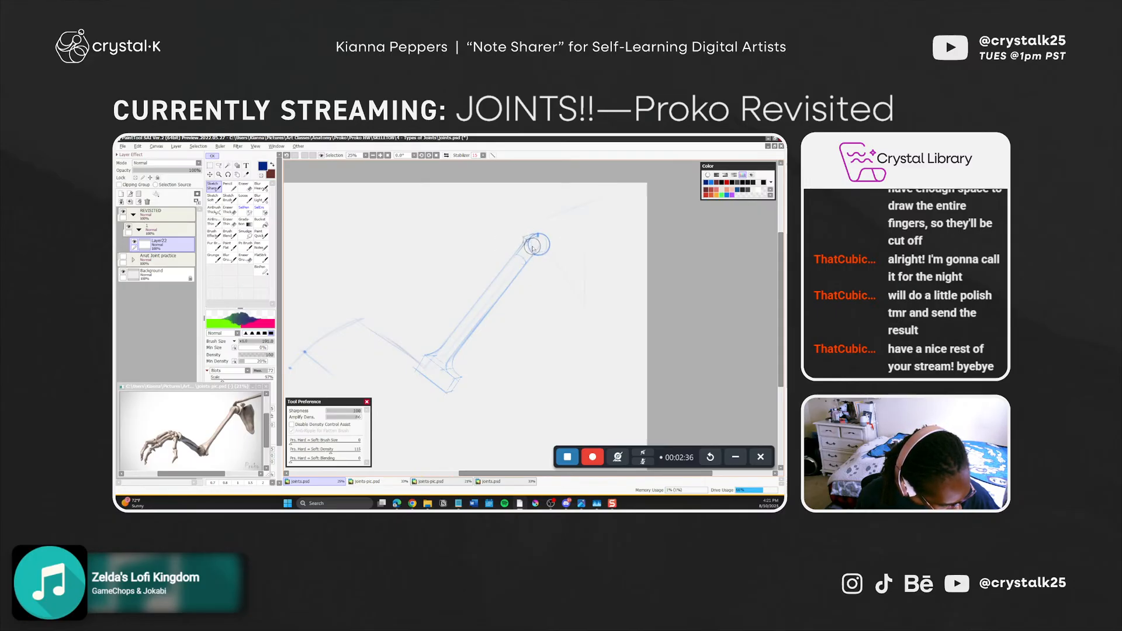
{"action": "key", "text": "ctrl+z"}
{"action": "key", "text": "e"}
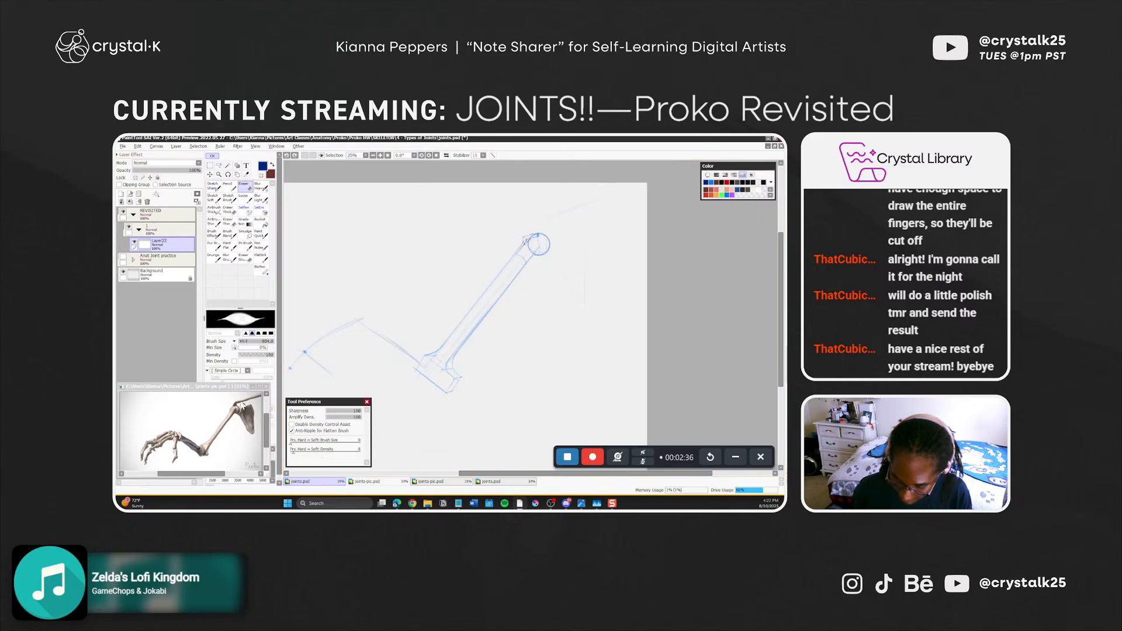
Resume the paused screen recording and try a transparent-colour stroke across the upper arm's shoulder end
{"action": "left_click", "coordinate": [593, 457]}
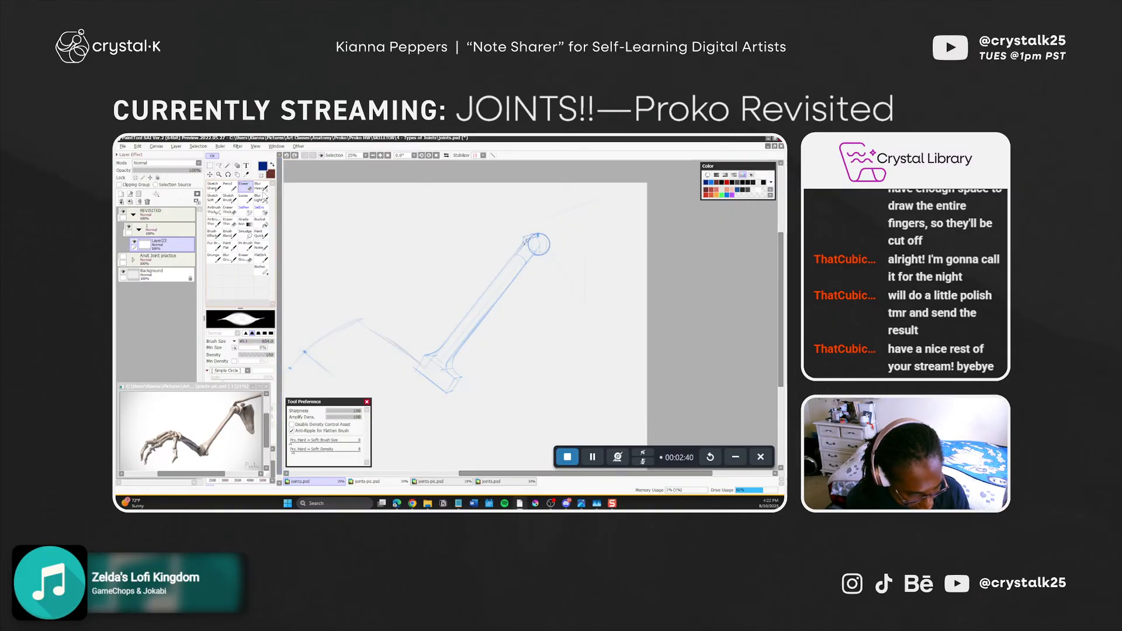
{"action": "left_click", "coordinate": [261, 175]}
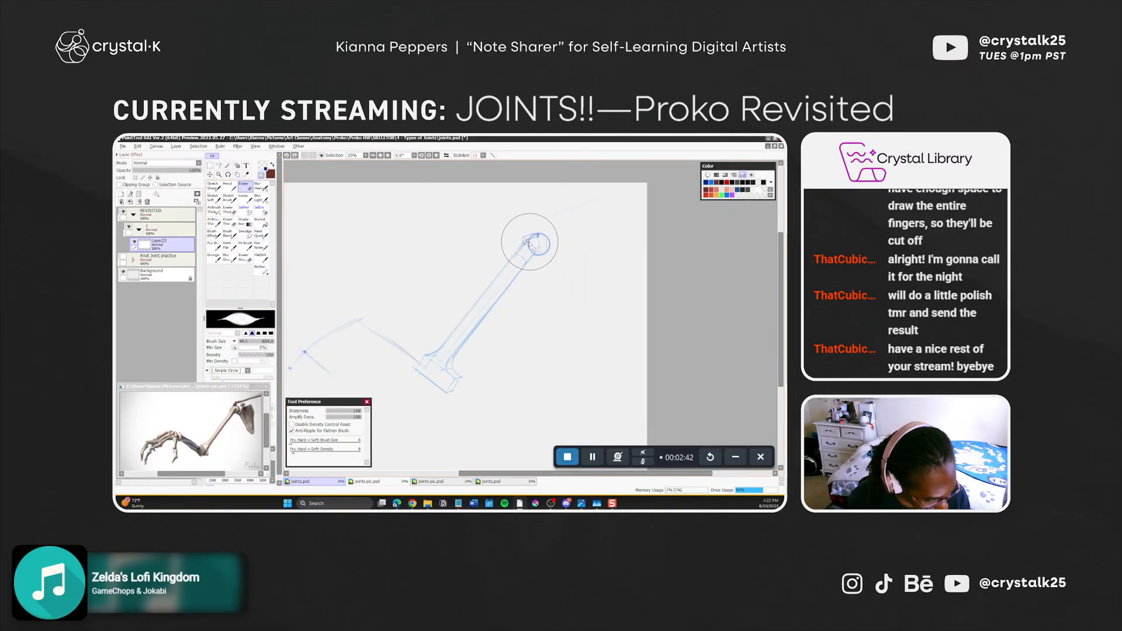
{"action": "left_click_drag", "start_coordinate": [526, 241], "coordinate": [534, 255]}
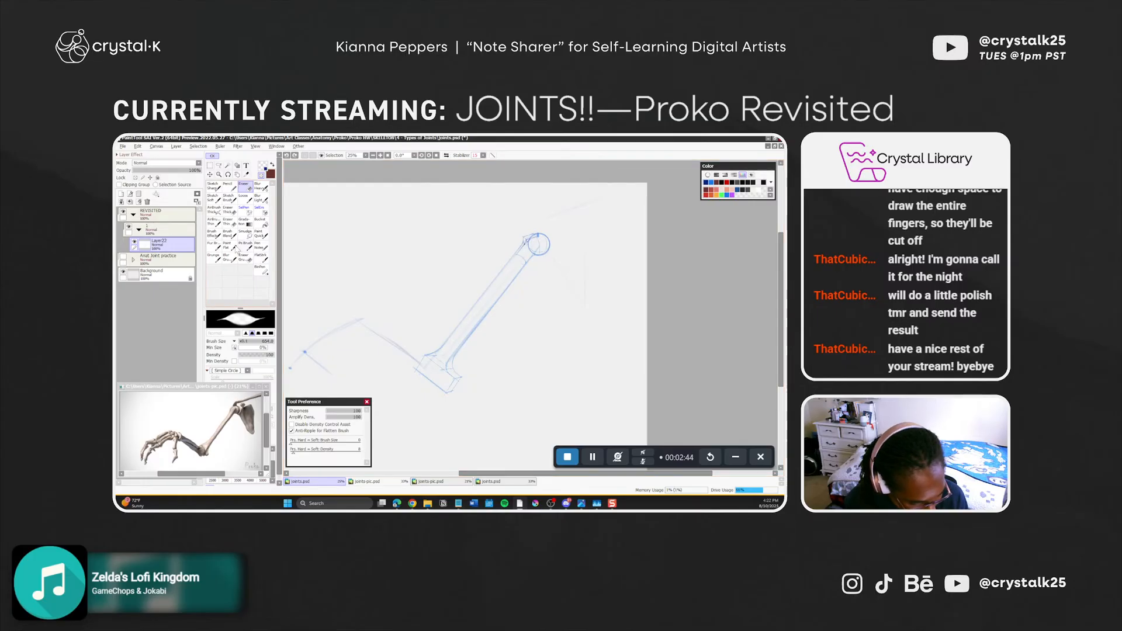
Add a mask to the sketch layer and set up the Pencil with a different edge shape and a larger brush size
{"action": "left_click", "coordinate": [197, 194]}
{"action": "left_click", "coordinate": [262, 166]}
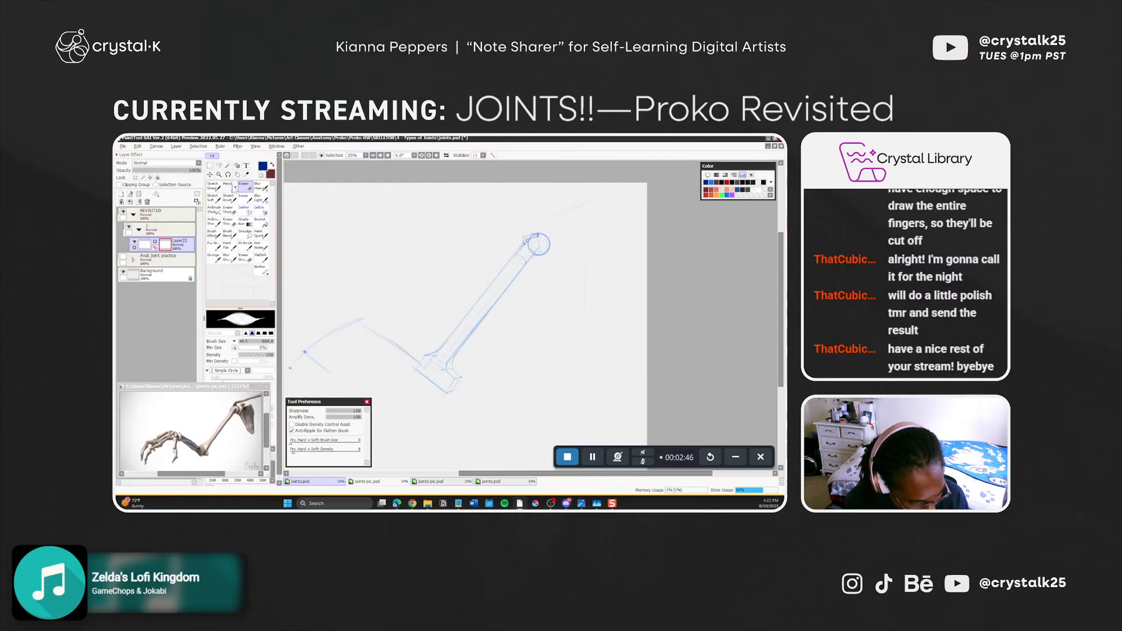
{"action": "left_click", "coordinate": [228, 185]}
{"action": "left_click", "coordinate": [234, 347]}
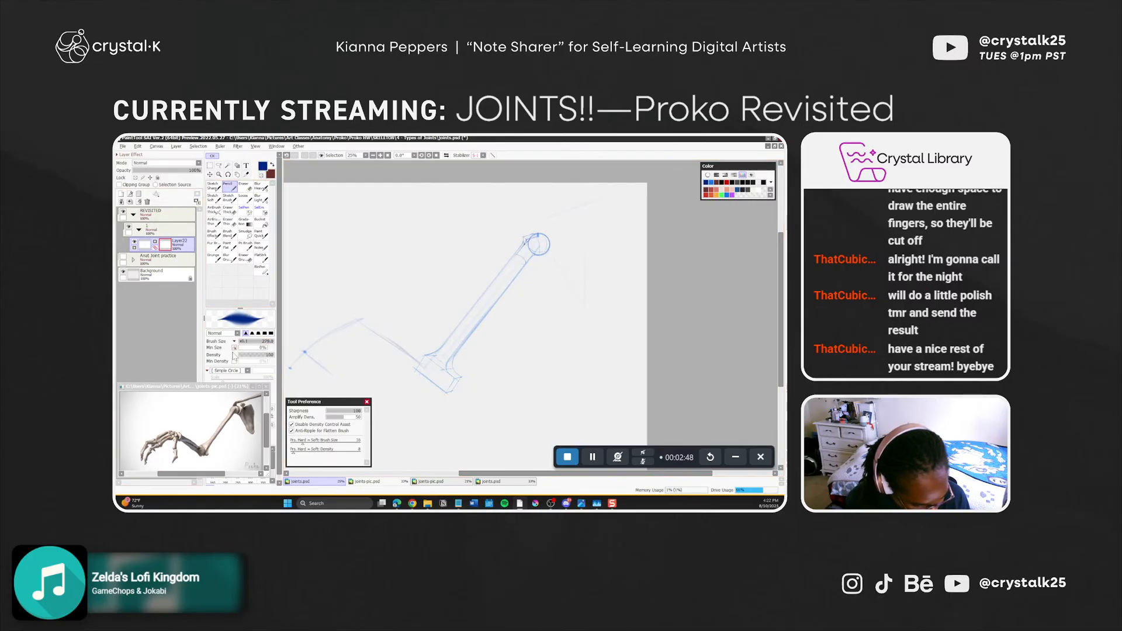
{"action": "left_click", "coordinate": [259, 333]}
{"action": "key", "text": "]"}
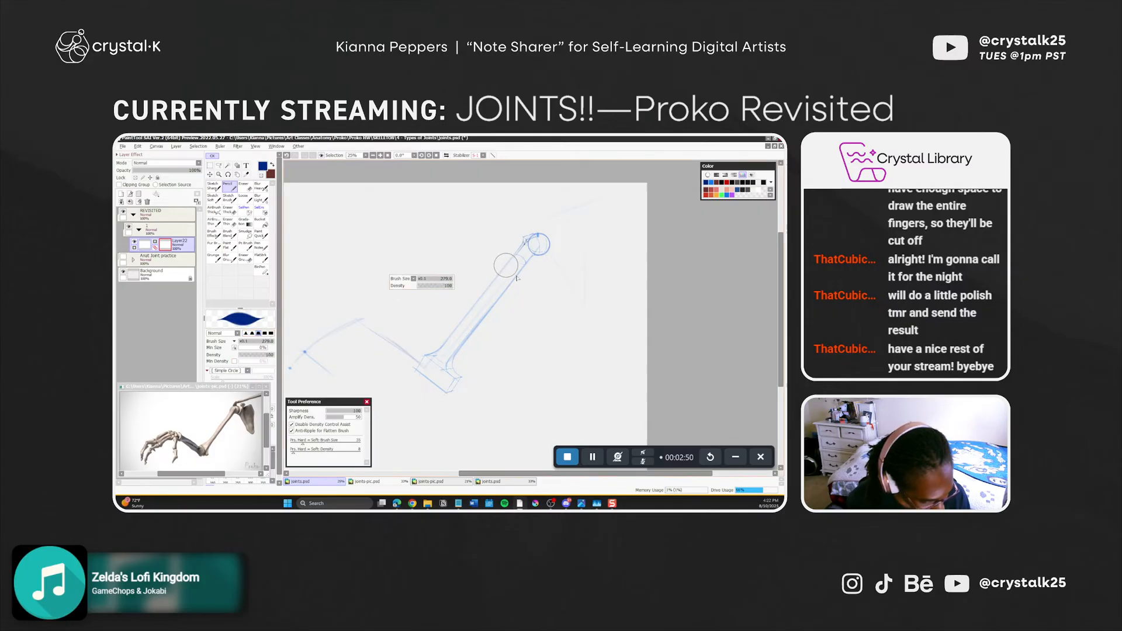
Try masking out lines where the upper arm bone overlaps the shoulder circle, undoing the unwanted strokes
{"action": "key", "text": "ctrl+z"}
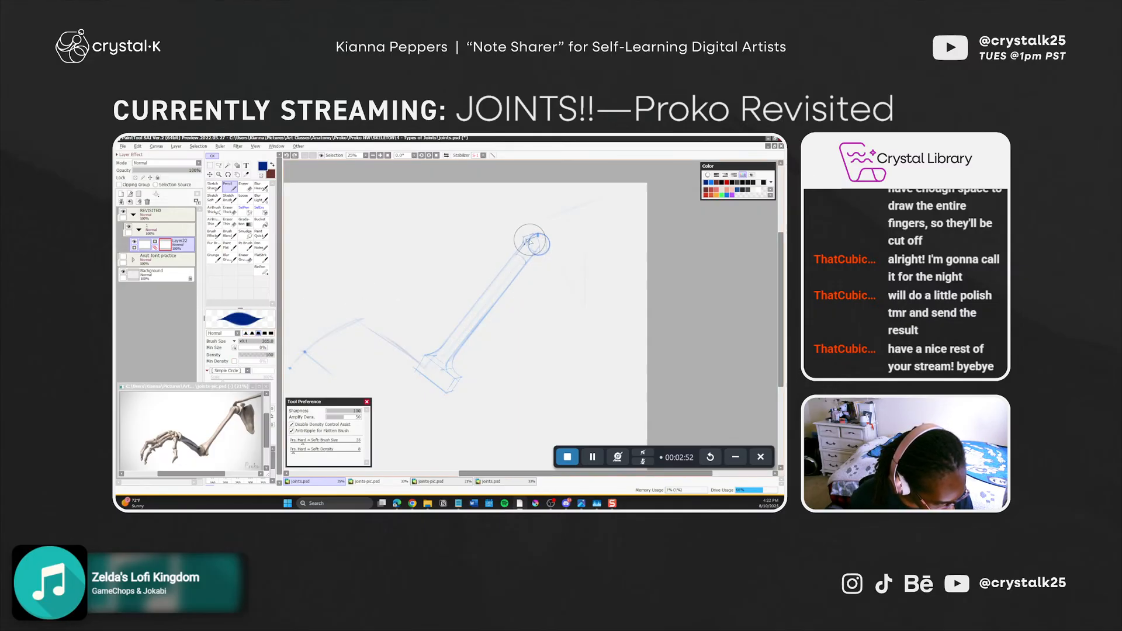
{"action": "key", "text": "ctrl+z"}
{"action": "left_click_drag", "start_coordinate": [534, 253], "coordinate": [529, 244]}
{"action": "key", "text": "ctrl+z"}
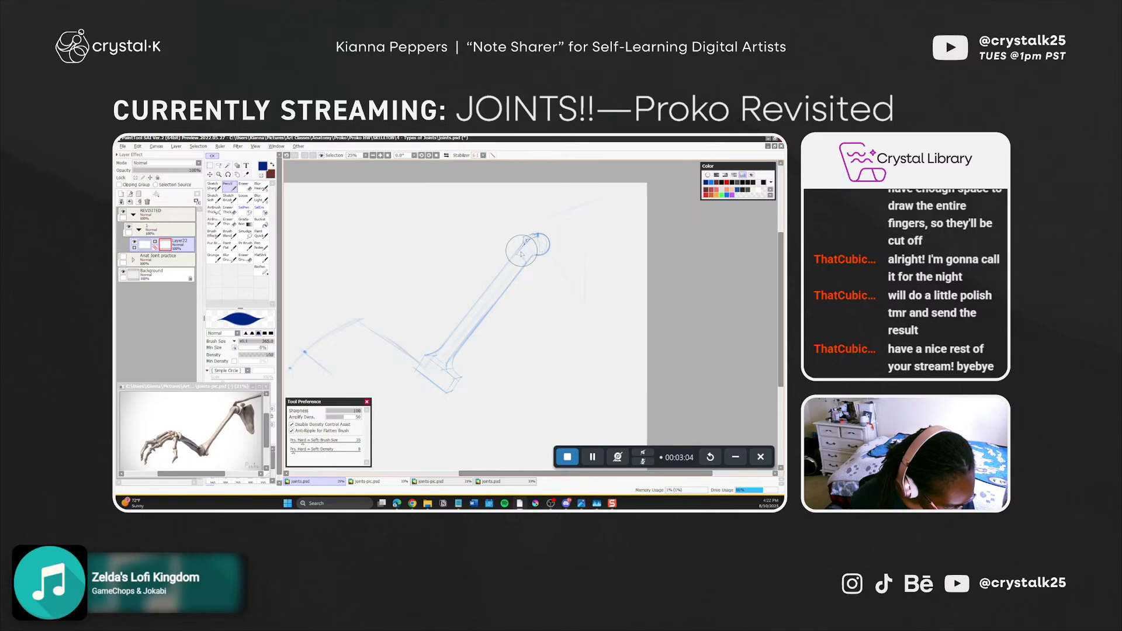
{"action": "key", "text": "ctrl+z"}
{"action": "left_click_drag", "start_coordinate": [536, 256], "coordinate": [526, 261]}
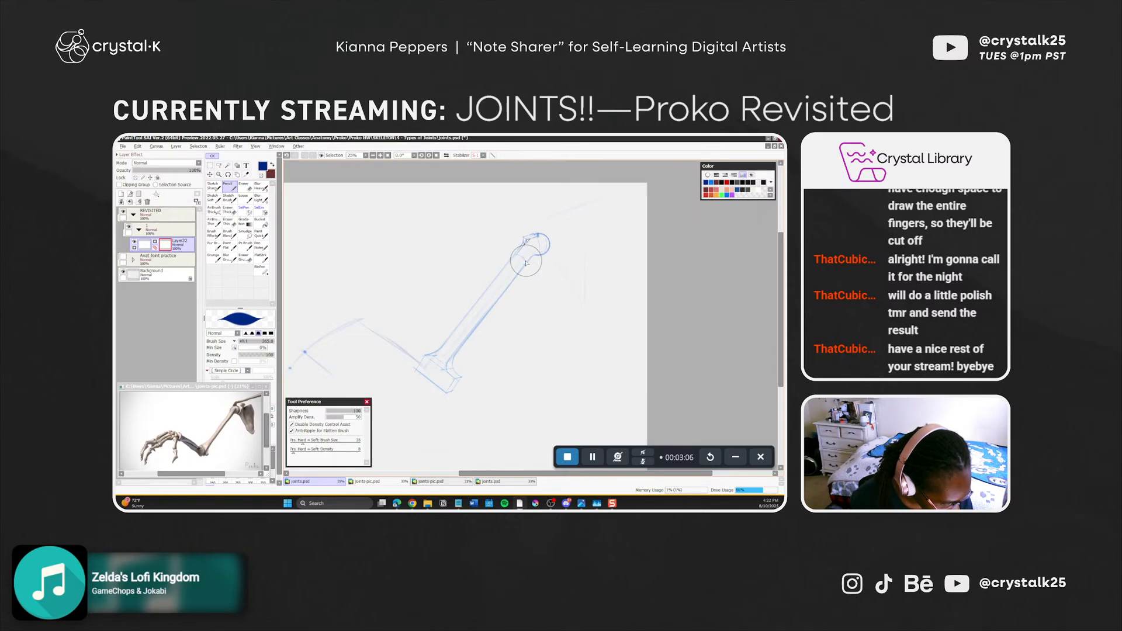
Rotate the canvas to try a stroke from the shoulder circle down the upper arm bone, then undo it
{"action": "key", "text": "alt+space"}
{"action": "mouse_move", "coordinate": [527, 402]}
{"action": "left_mouse_down"}
{"action": "mouse_move", "coordinate": [558, 333]}
{"action": "mouse_move", "coordinate": [563, 376]}
{"action": "mouse_move", "coordinate": [564, 366]}
{"action": "left_mouse_up"}
{"action": "key", "text": "space"}
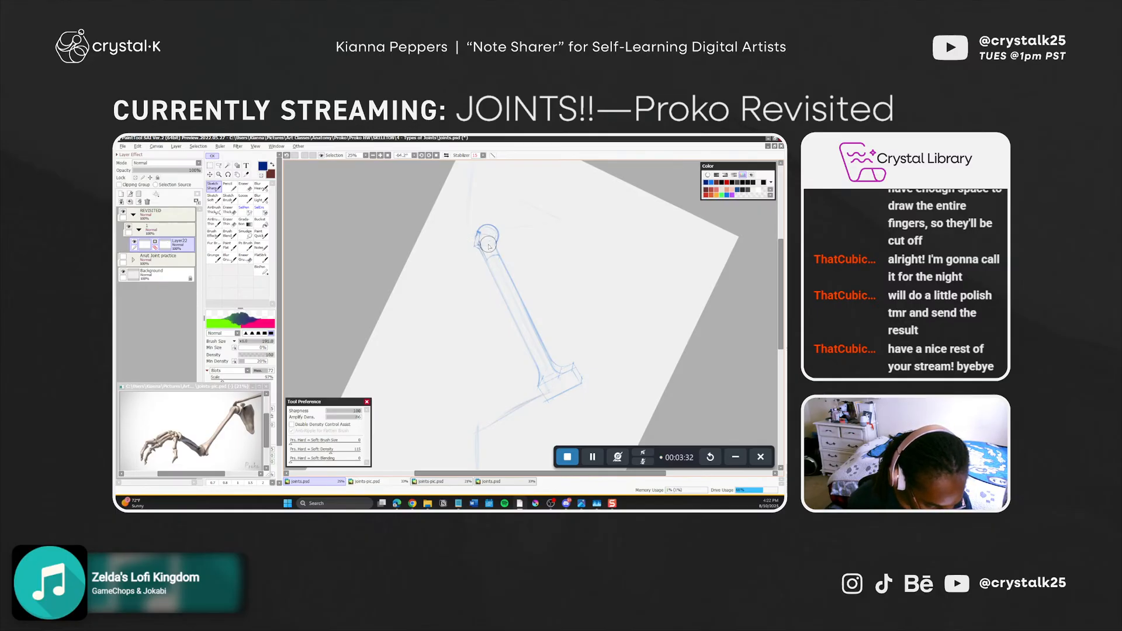
{"action": "left_click_drag", "start_coordinate": [482, 246], "coordinate": [501, 303]}
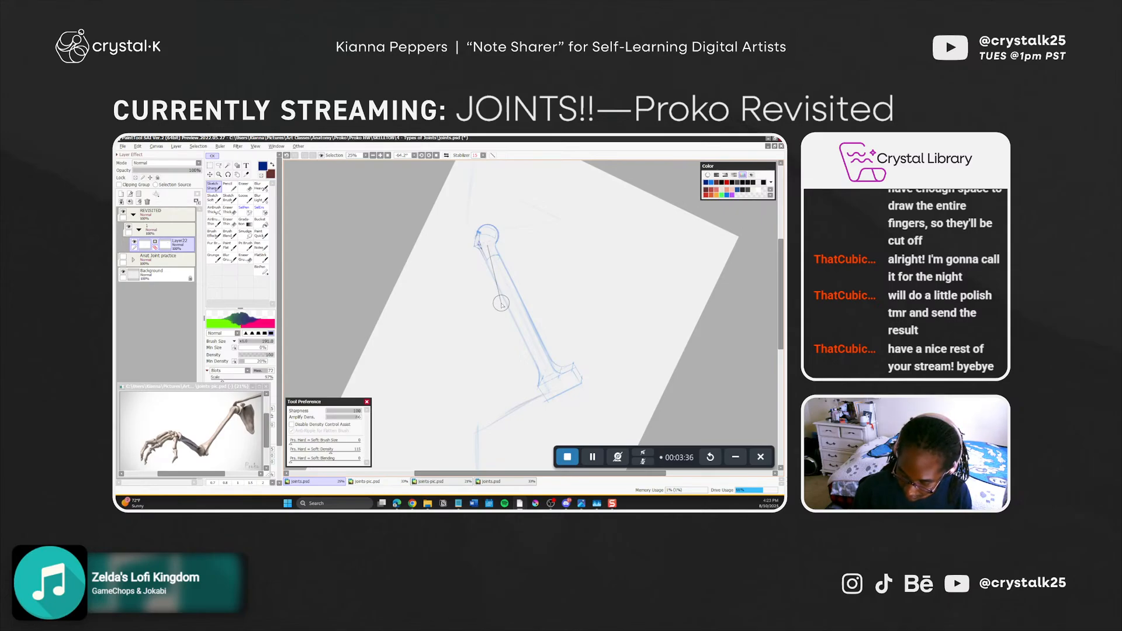
{"action": "key", "text": "ctrl+z"}
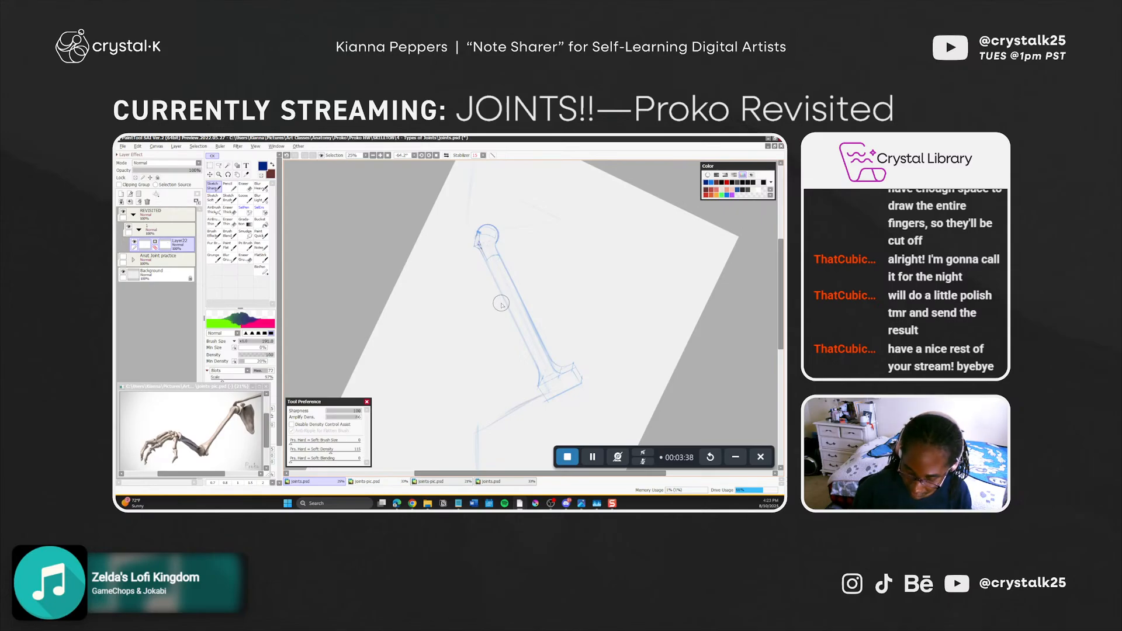
Restore the canvas rotation, test a small stroke under the shoulder circle and remove the sketch layer's mask
{"action": "key", "text": "Home"}
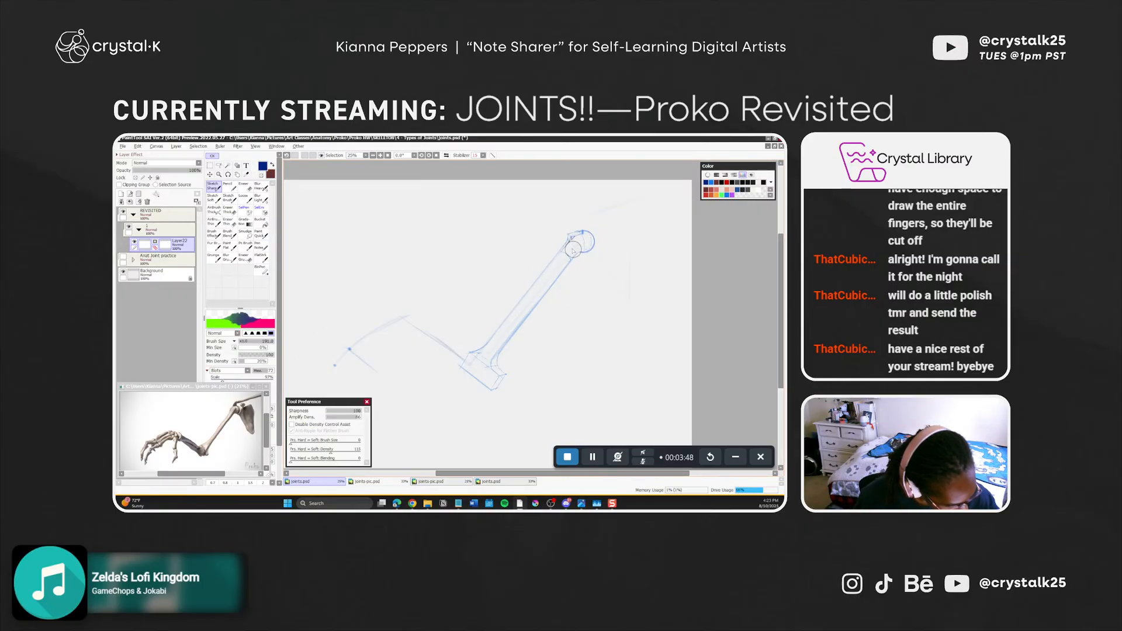
{"action": "key", "text": "ctrl+z"}
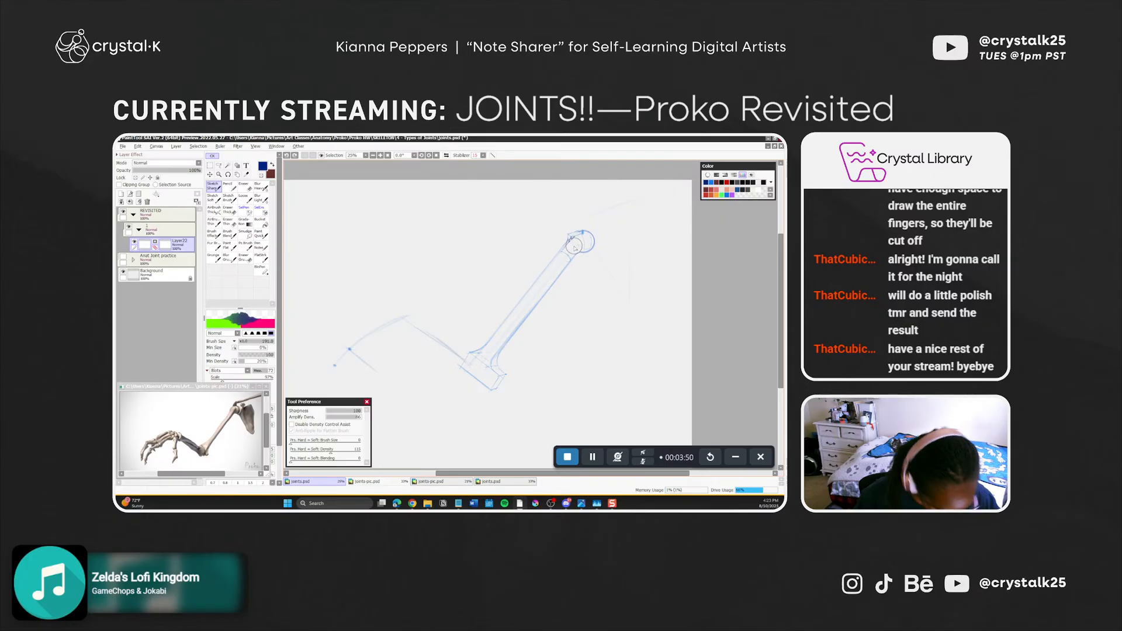
{"action": "key", "text": "b"}
{"action": "left_click_drag", "start_coordinate": [581, 253], "coordinate": [577, 255]}
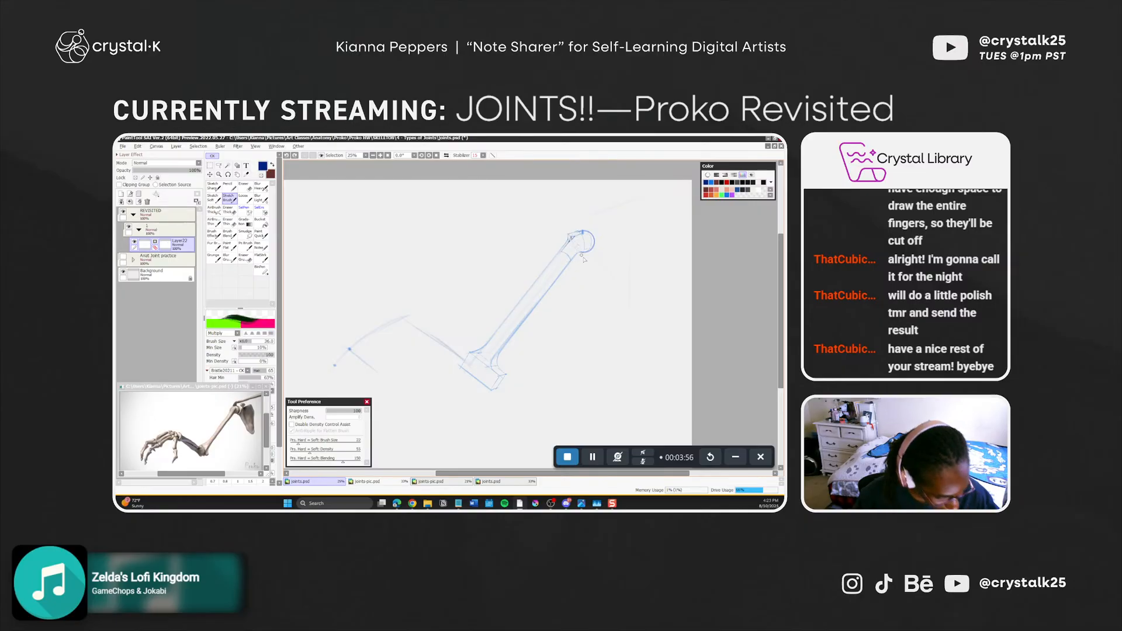
{"action": "left_click", "coordinate": [166, 245]}
{"action": "left_click", "coordinate": [197, 202]}
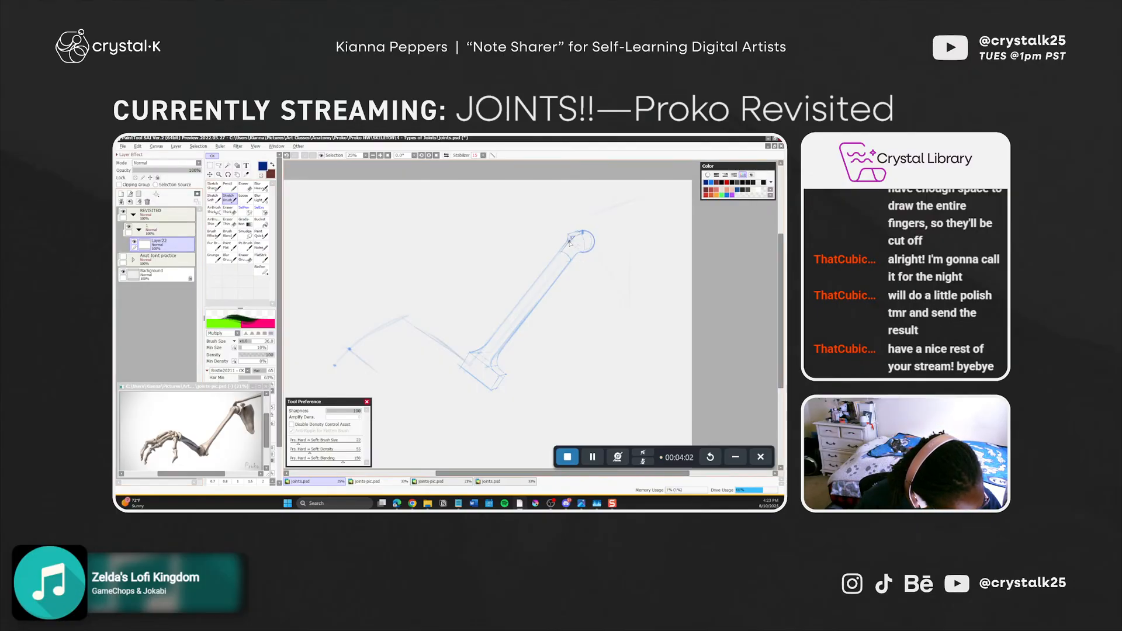
Enlarge the soft sketch brush and try short strokes across the bone's shoulder end, undoing them
{"action": "key", "text": "]"}
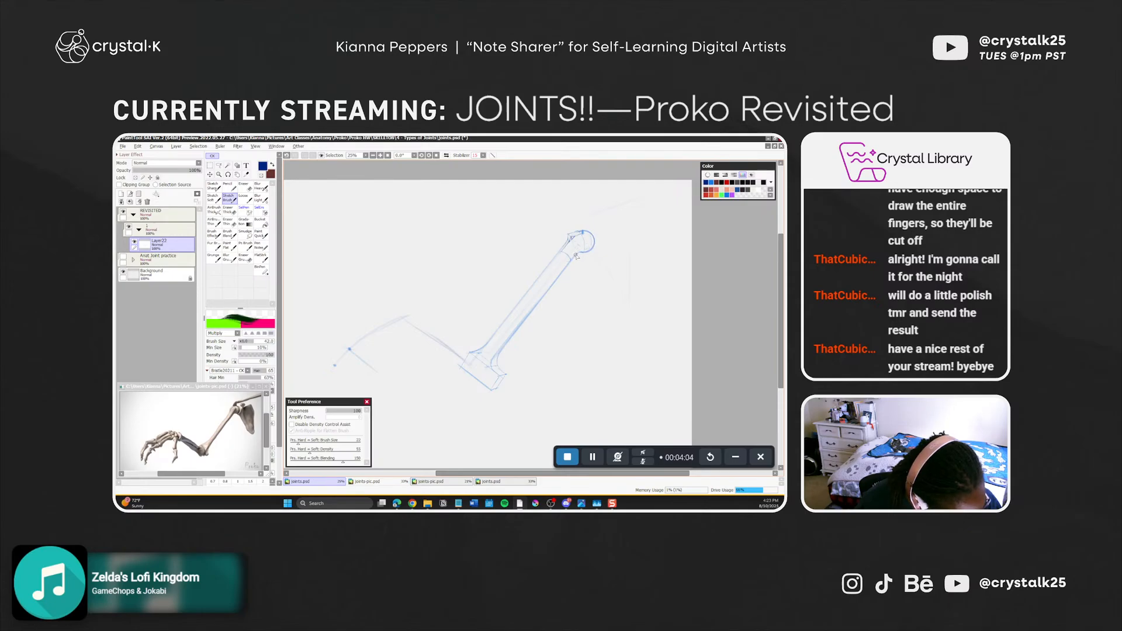
{"action": "key", "text": "ctrl+z"}
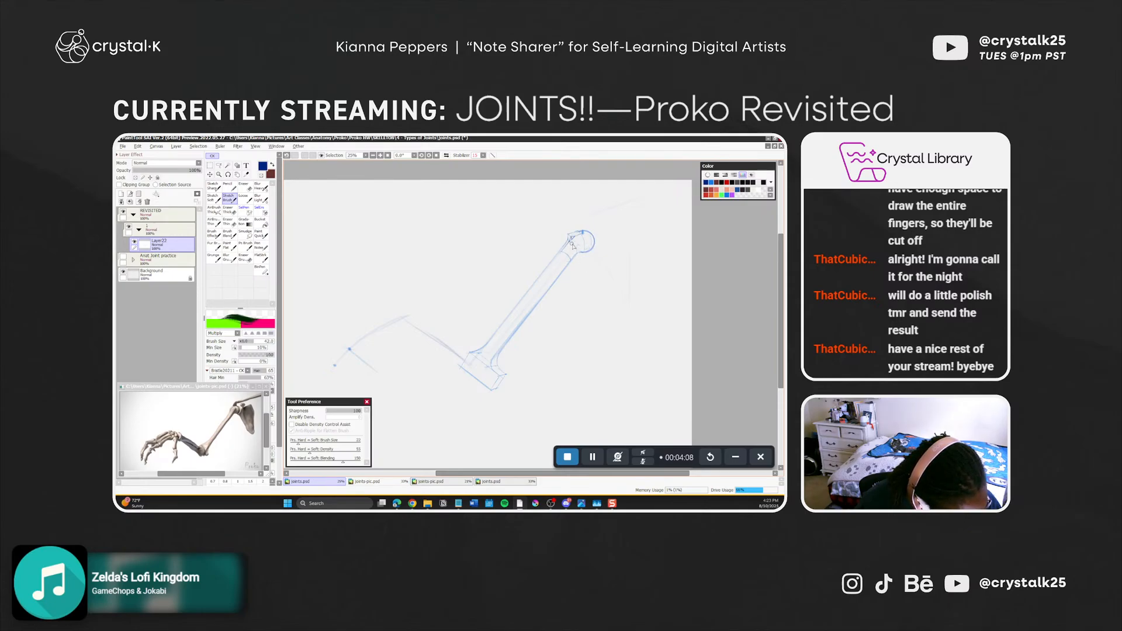
{"action": "key", "text": "ctrl+z"}
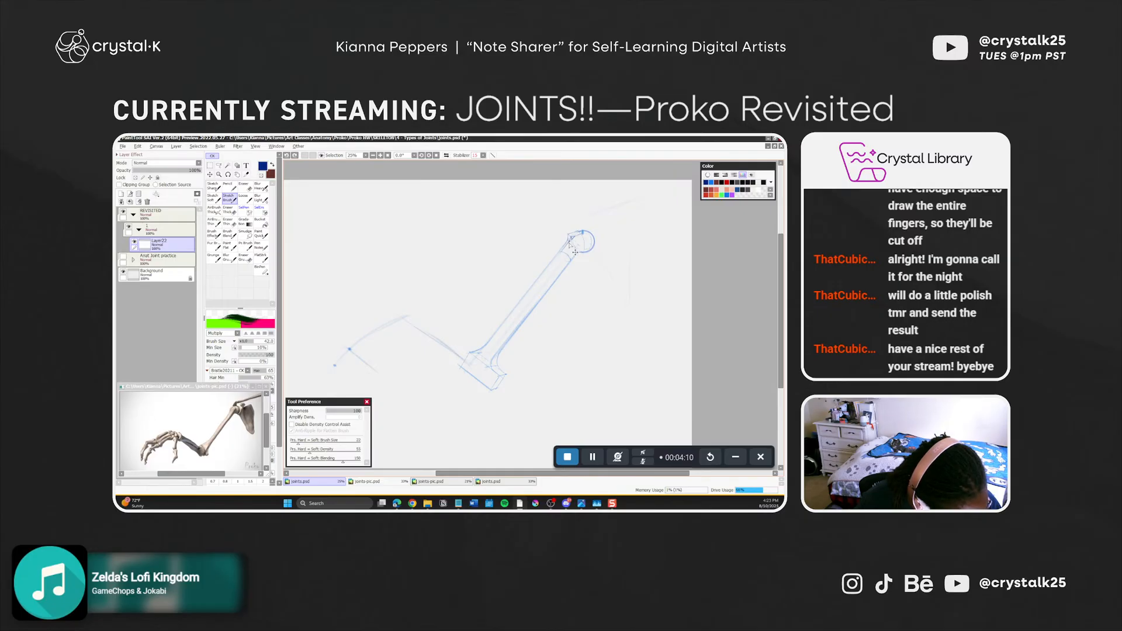
{"action": "left_click_drag", "start_coordinate": [572, 243], "coordinate": [577, 253]}
{"action": "key", "text": "ctrl+z"}
{"action": "key", "text": "ctrl+z"}
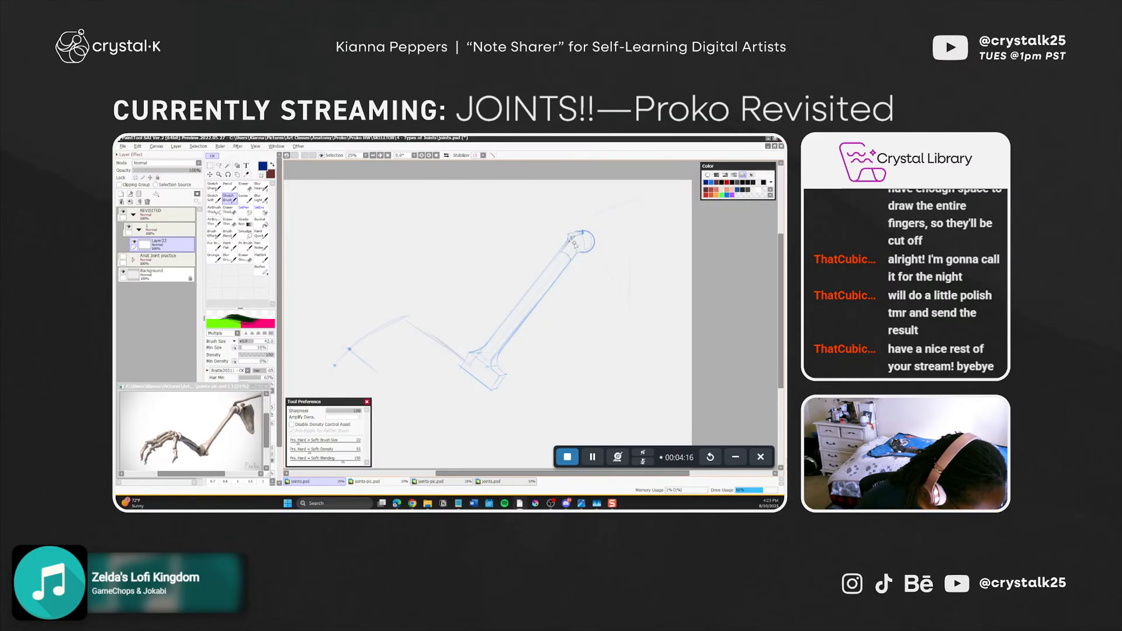
Switch to the sharp sketch brush and try the short diagonal stroke beside the shoulder circle, undoing each version
{"action": "key", "text": "n"}
{"action": "key", "text": "ctrl+z"}
{"action": "left_click_drag", "start_coordinate": [573, 239], "coordinate": [581, 250]}
{"action": "key", "text": "ctrl+z"}
{"action": "key", "text": "ctrl+z"}
{"action": "key", "text": "ctrl+z"}
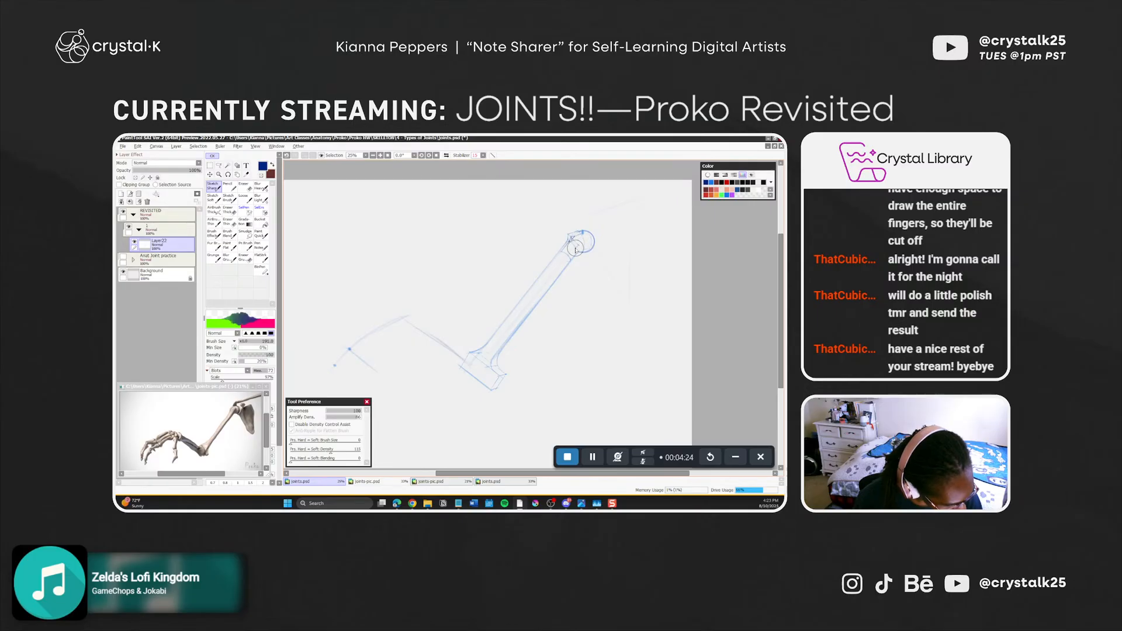
{"action": "key", "text": "ctrl+z"}
{"action": "left_click_drag", "start_coordinate": [572, 240], "coordinate": [578, 247]}
{"action": "key", "text": "ctrl+z"}
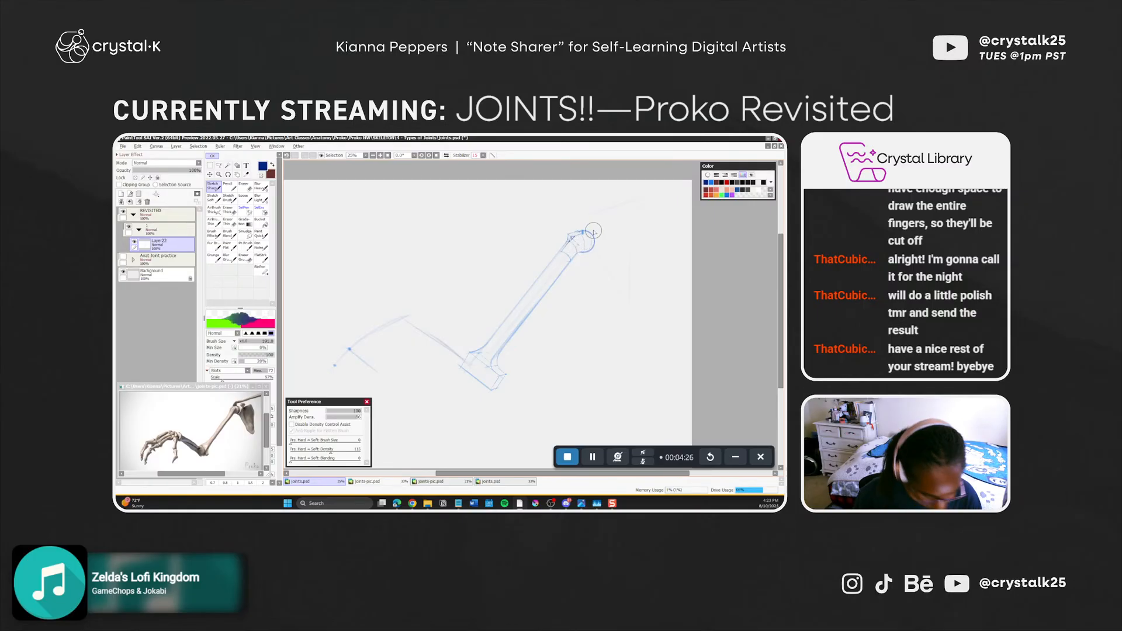
Resize the soft sketch brush and try a line along the upper arm bone from the elbow end, undoing it
{"action": "key", "text": "b"}
{"action": "left_click_drag", "start_coordinate": [542, 305], "coordinate": [538, 324], "text": "ctrl+alt"}
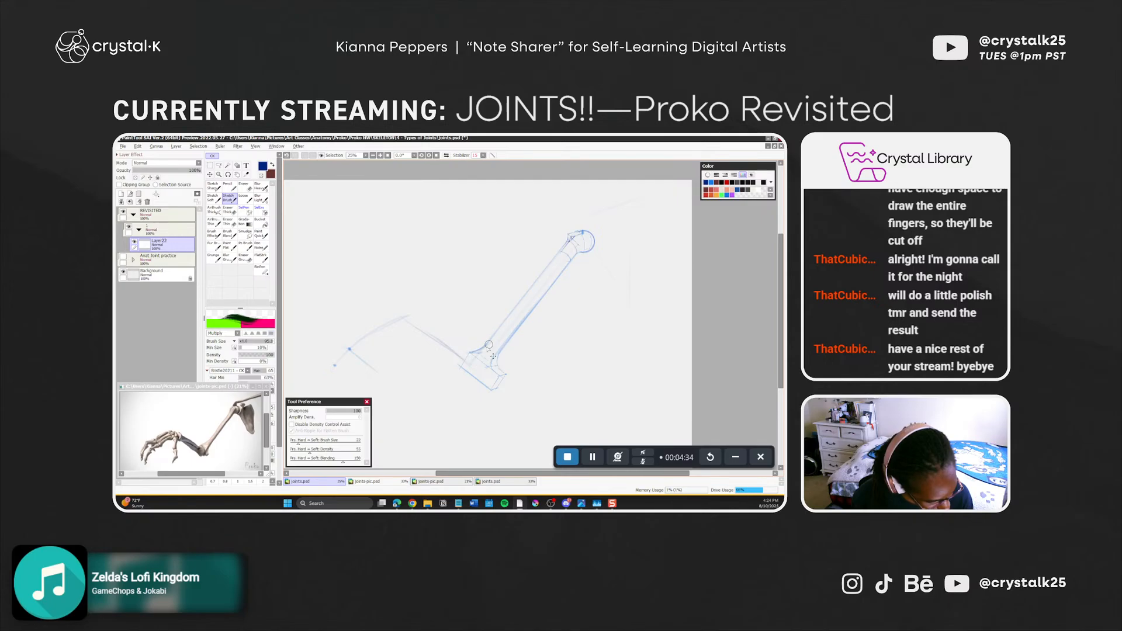
{"action": "key", "text": "ctrl+z"}
{"action": "mouse_move", "coordinate": [490, 344]}
{"action": "left_mouse_down"}
{"action": "mouse_move", "coordinate": [501, 325]}
{"action": "mouse_move", "coordinate": [480, 342]}
{"action": "mouse_move", "coordinate": [516, 311]}
{"action": "left_mouse_up"}
{"action": "key", "text": "ctrl+alt"}
{"action": "key", "text": "ctrl+z"}
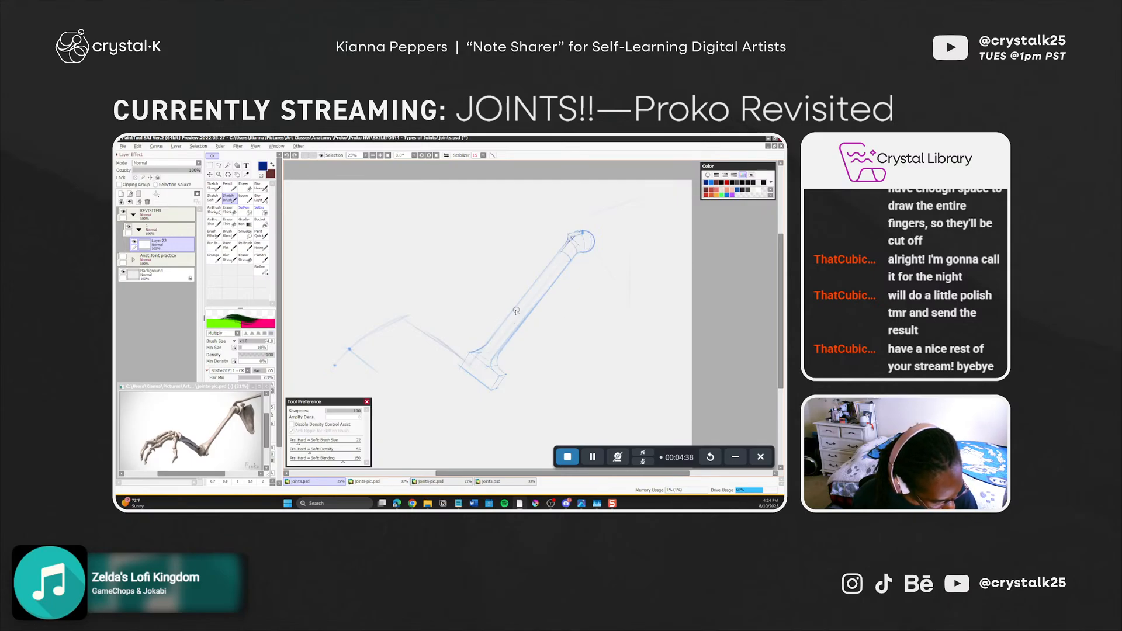
{"action": "key", "text": "ctrl+z"}
{"action": "key", "text": "ctrl+alt+space"}
{"action": "left_click", "coordinate": [503, 335], "text": "ctrl+alt"}
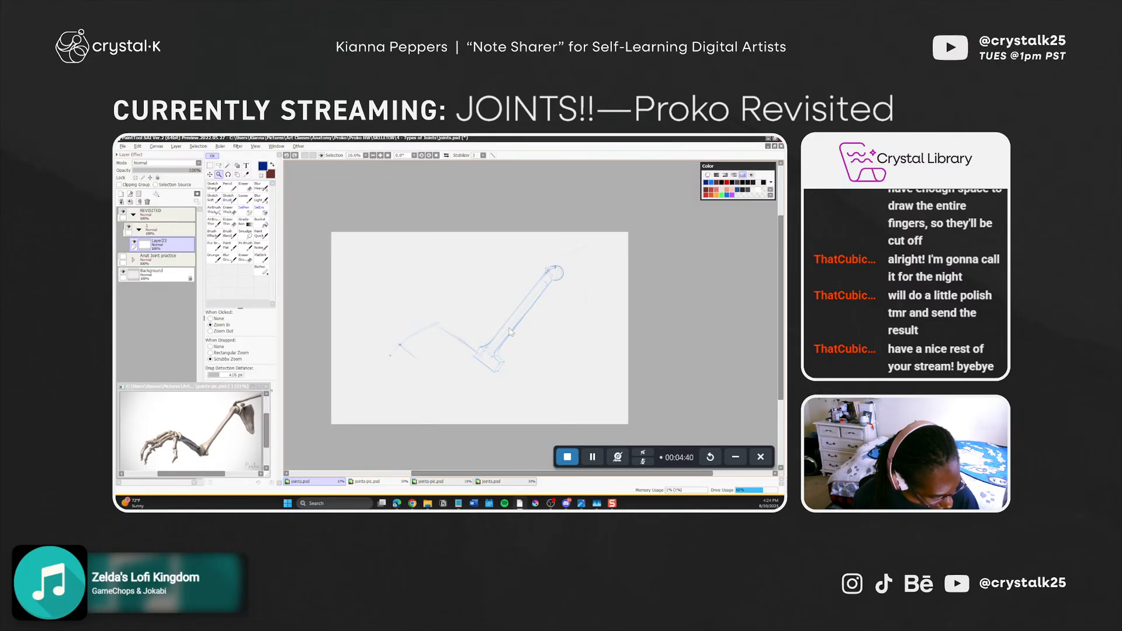
Try a soft sketch stroke along the lower half of the upper arm bone, undoing the attempts
{"action": "left_click_drag", "start_coordinate": [550, 260], "coordinate": [540, 248]}
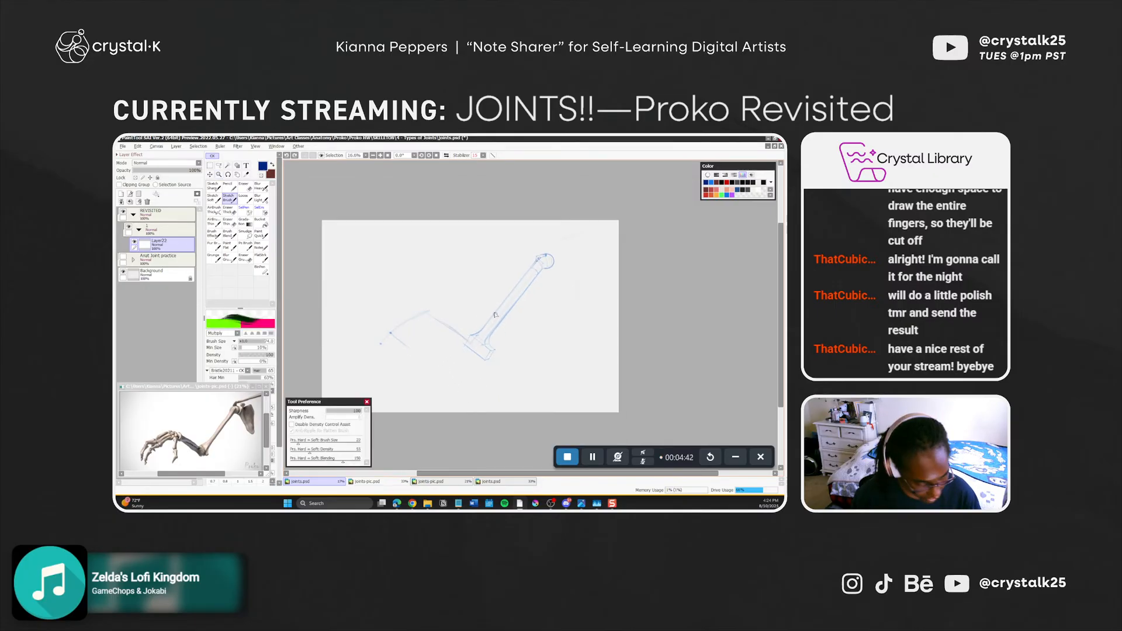
{"action": "key", "text": "ctrl+alt"}
{"action": "left_click_drag", "start_coordinate": [485, 327], "coordinate": [512, 295]}
{"action": "key", "text": "ctrl+z"}
{"action": "key", "text": "ctrl+z"}
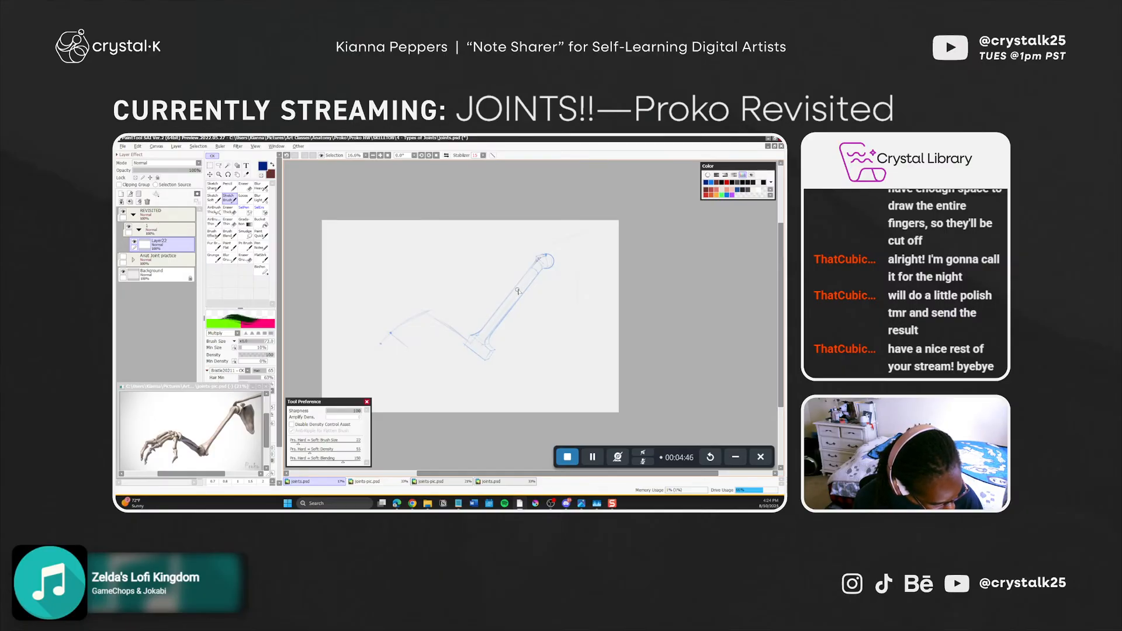
{"action": "key", "text": "ctrl+z"}
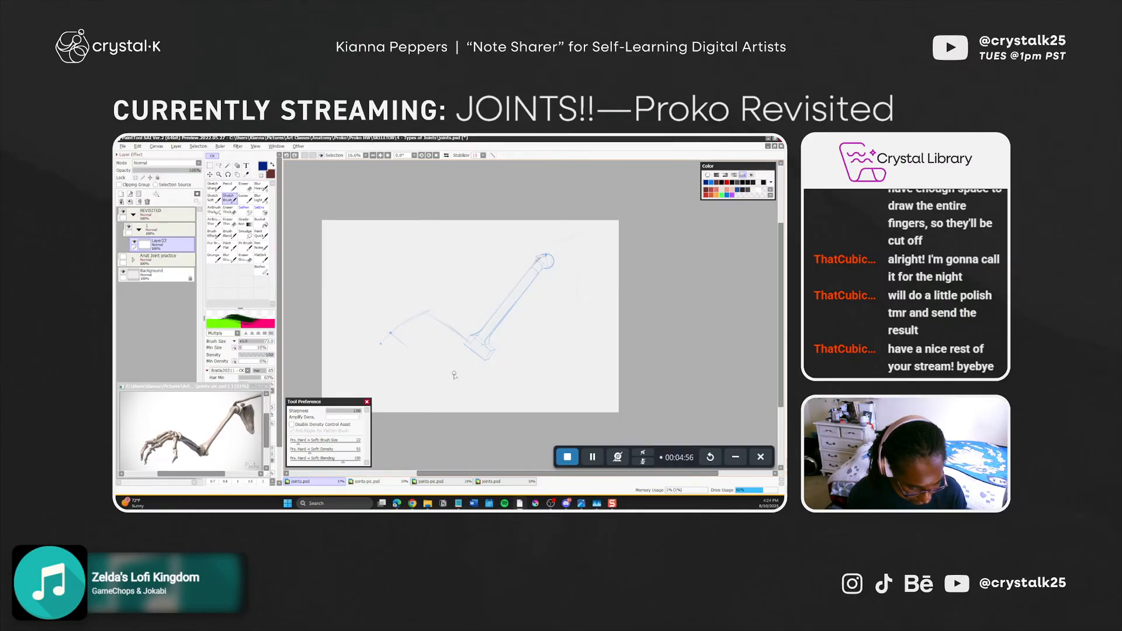
Resize the soft sketch brush and sketch the forearm's wrist end and lower contour, redoing the wrist stroke
{"action": "left_click_drag", "start_coordinate": [444, 337], "coordinate": [455, 352], "text": "ctrl+alt"}
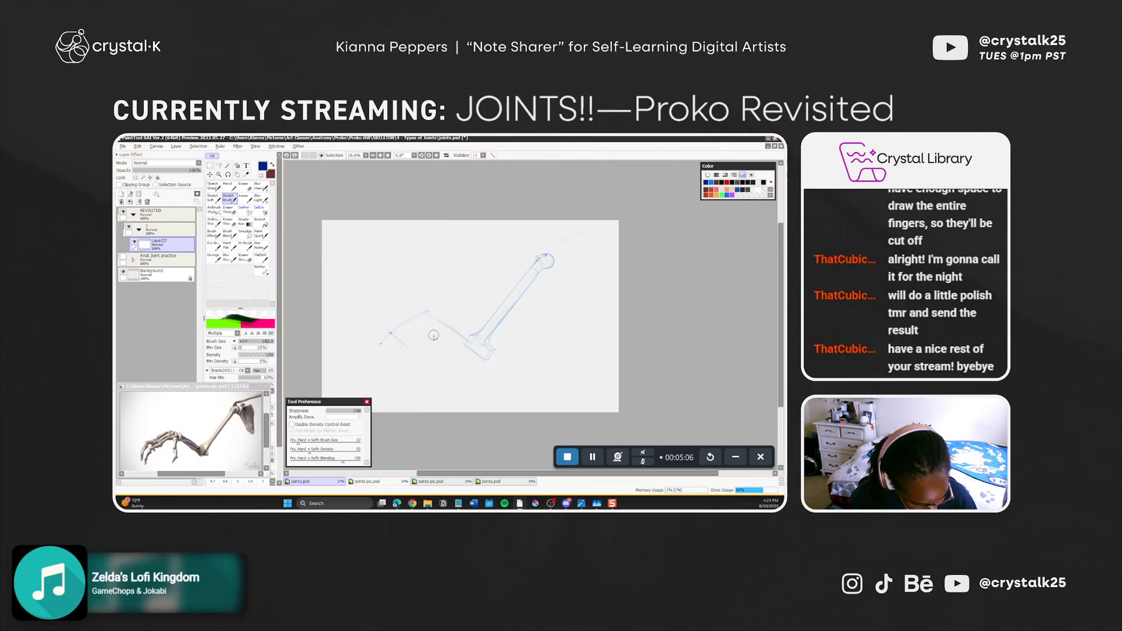
{"action": "left_click_drag", "start_coordinate": [434, 336], "coordinate": [432, 335], "text": "ctrl+alt"}
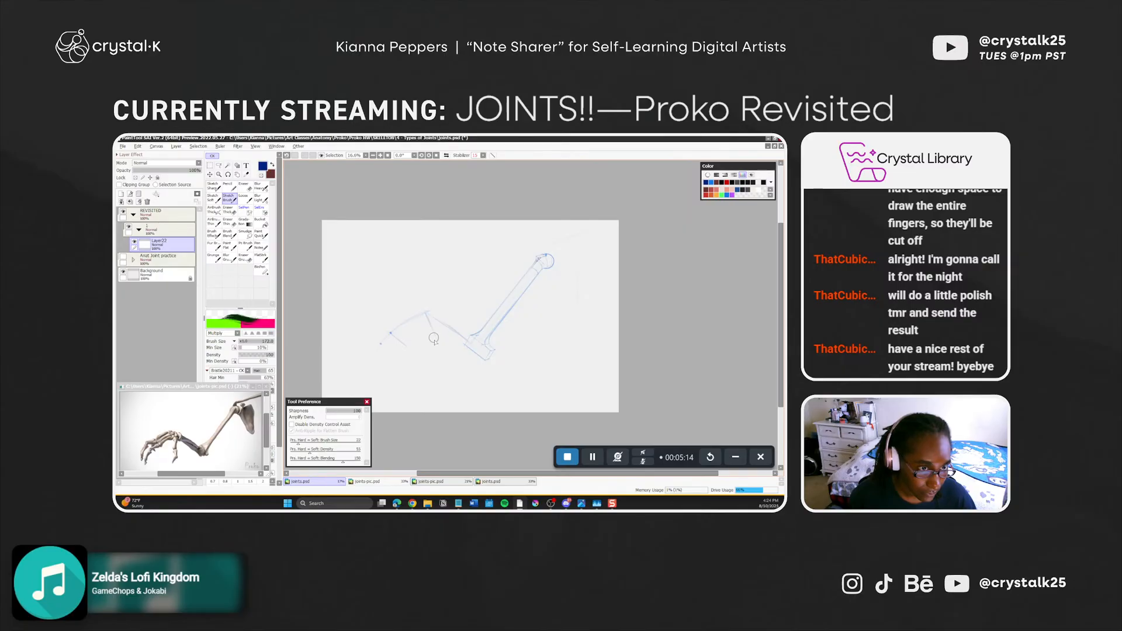
{"action": "key", "text": "ctrl+z"}
{"action": "left_click_drag", "start_coordinate": [440, 325], "coordinate": [426, 320]}
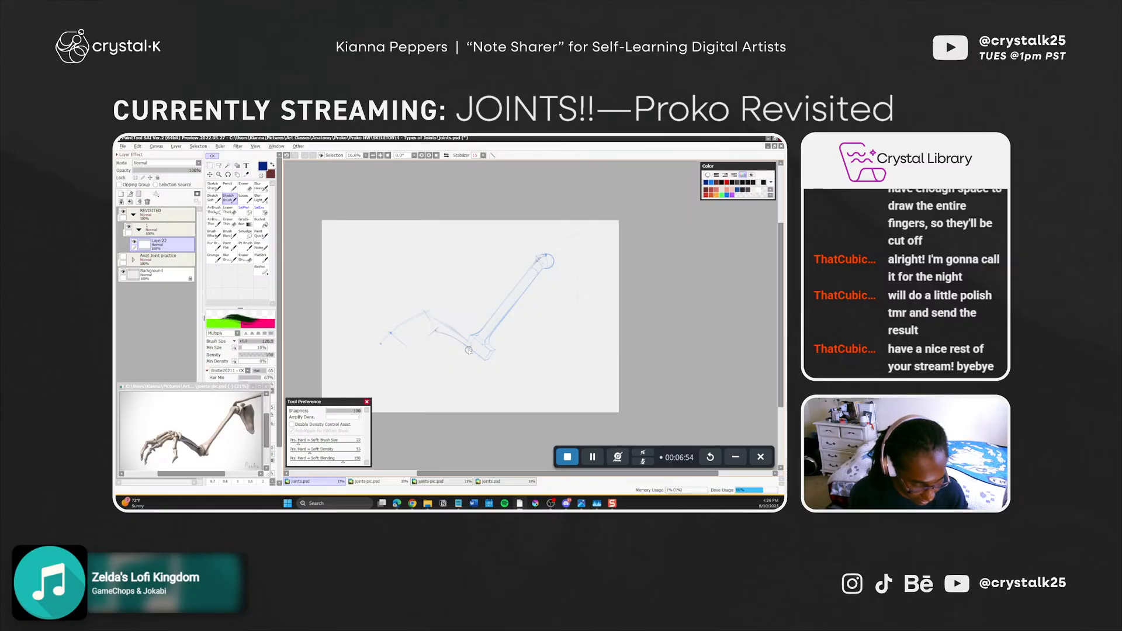
Lasso the forearm and hand guides and trim the selection at the elbow with the resized selection eraser
{"action": "key", "text": "l"}
{"action": "mouse_move", "coordinate": [470, 344]}
{"action": "left_mouse_down"}
{"action": "mouse_move", "coordinate": [438, 298]}
{"action": "mouse_move", "coordinate": [357, 338]}
{"action": "mouse_move", "coordinate": [425, 388]}
{"action": "mouse_move", "coordinate": [471, 347]}
{"action": "left_mouse_up"}
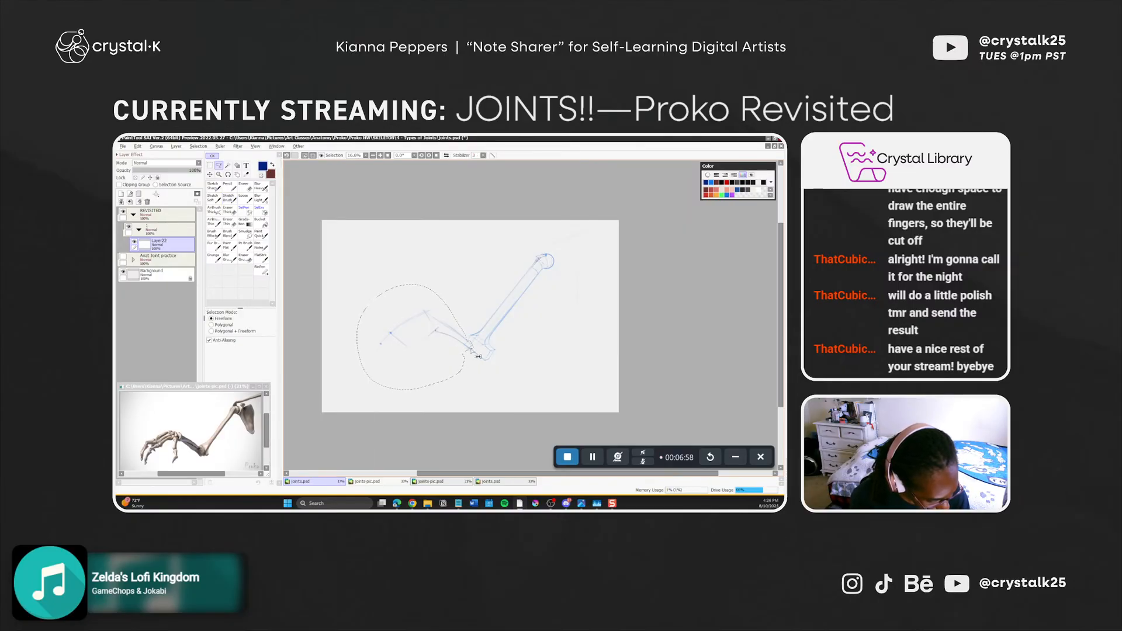
{"action": "left_click", "coordinate": [260, 211]}
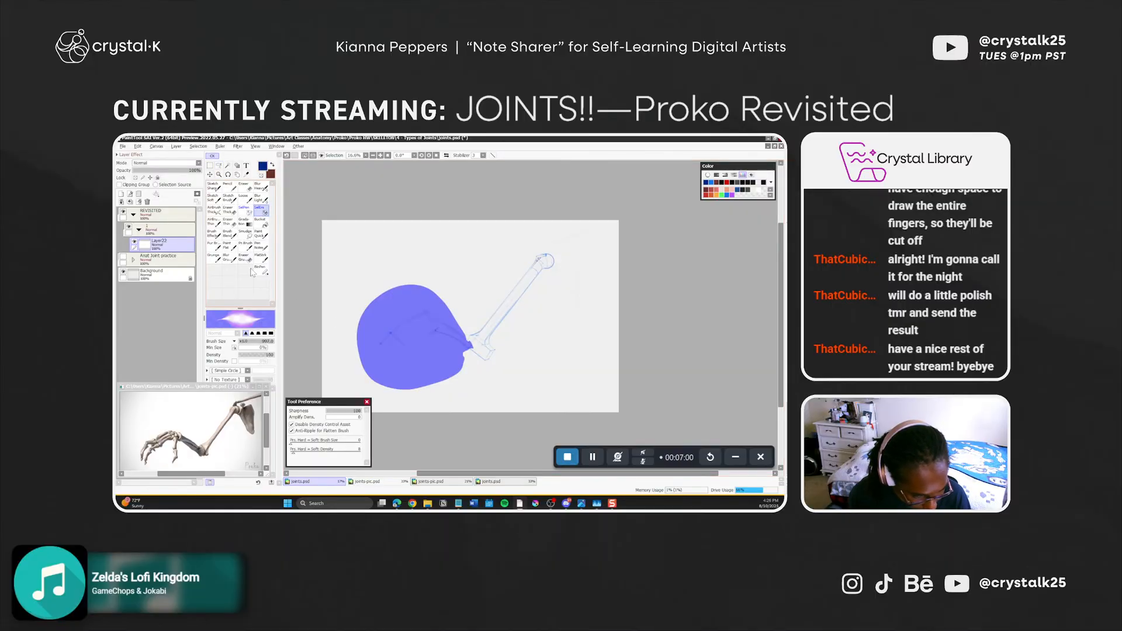
{"action": "left_click_drag", "start_coordinate": [251, 305], "coordinate": [255, 258]}
{"action": "left_click_drag", "start_coordinate": [456, 347], "coordinate": [467, 348], "text": "ctrl+alt"}
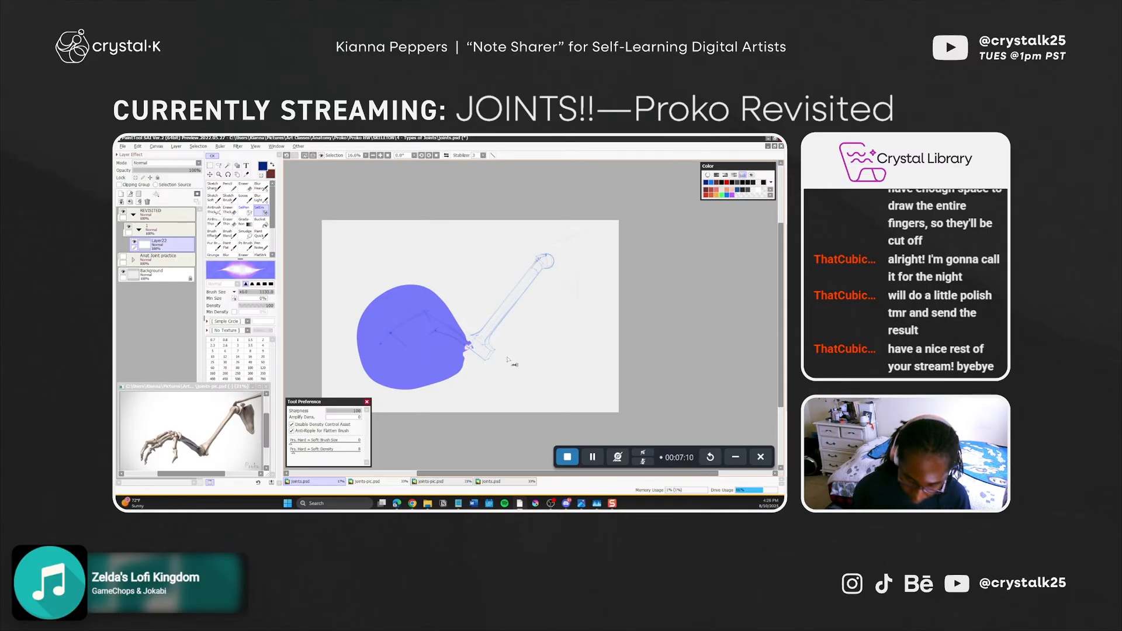
Transform the selected forearm and hand guides, shifting them slightly and pulling the outer corners upward with perspective at 100, and deselect
{"action": "key", "text": "ctrl+t"}
{"action": "left_click_drag", "start_coordinate": [363, 303], "coordinate": [359, 302]}
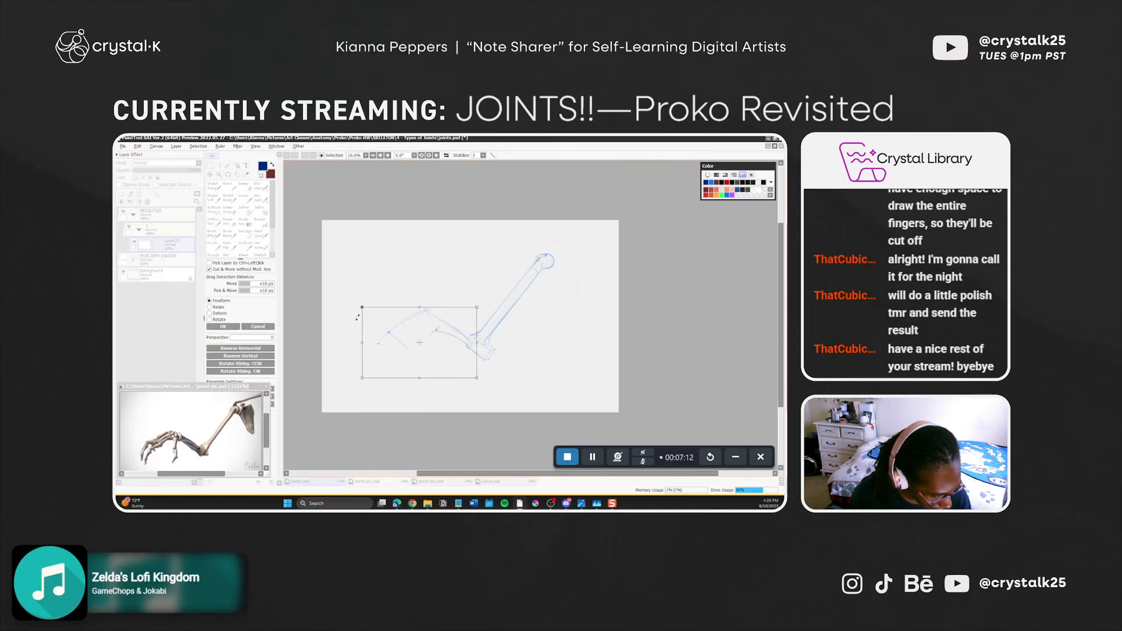
{"action": "left_click_drag", "start_coordinate": [412, 360], "coordinate": [412, 359]}
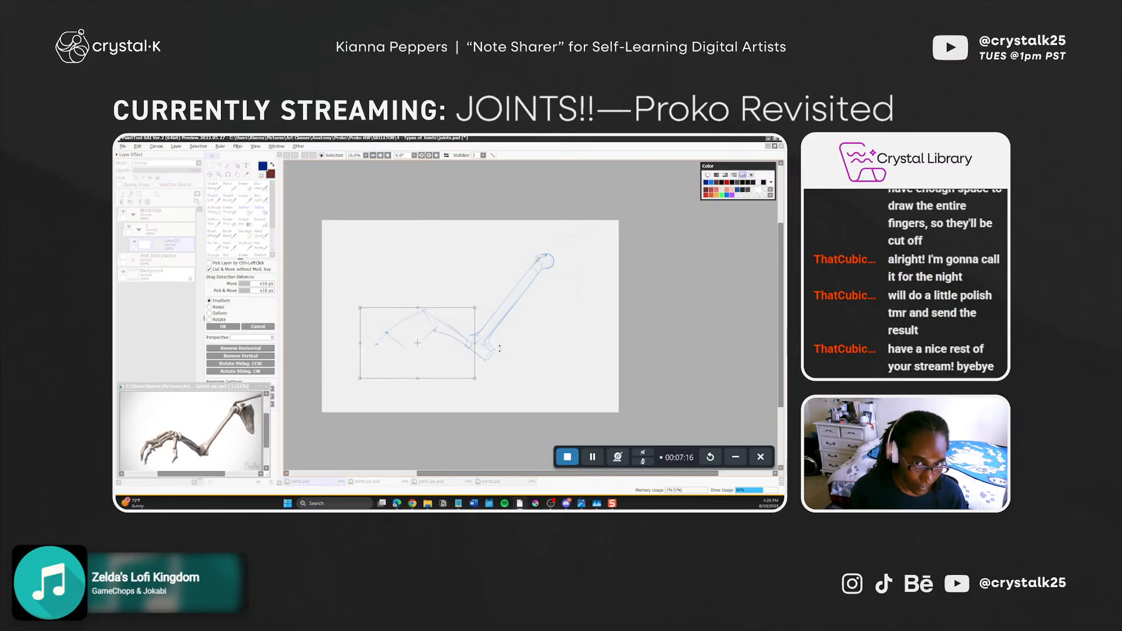
{"action": "left_click", "coordinate": [272, 337]}
{"action": "left_click_drag", "start_coordinate": [359, 309], "coordinate": [365, 311]}
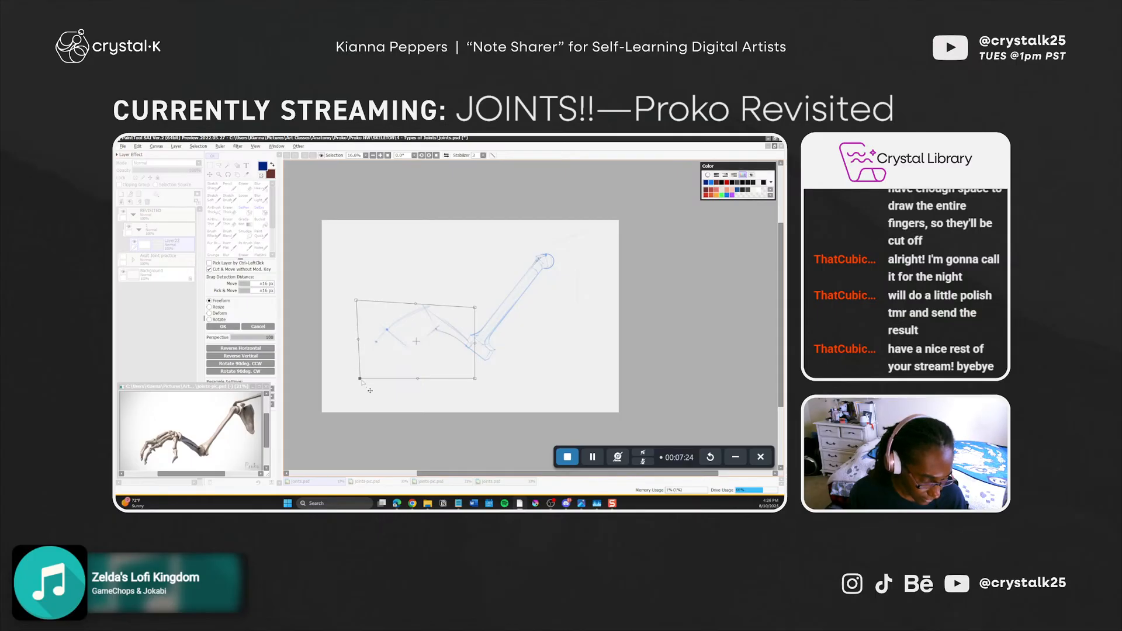
{"action": "left_click_drag", "start_coordinate": [360, 379], "coordinate": [360, 375]}
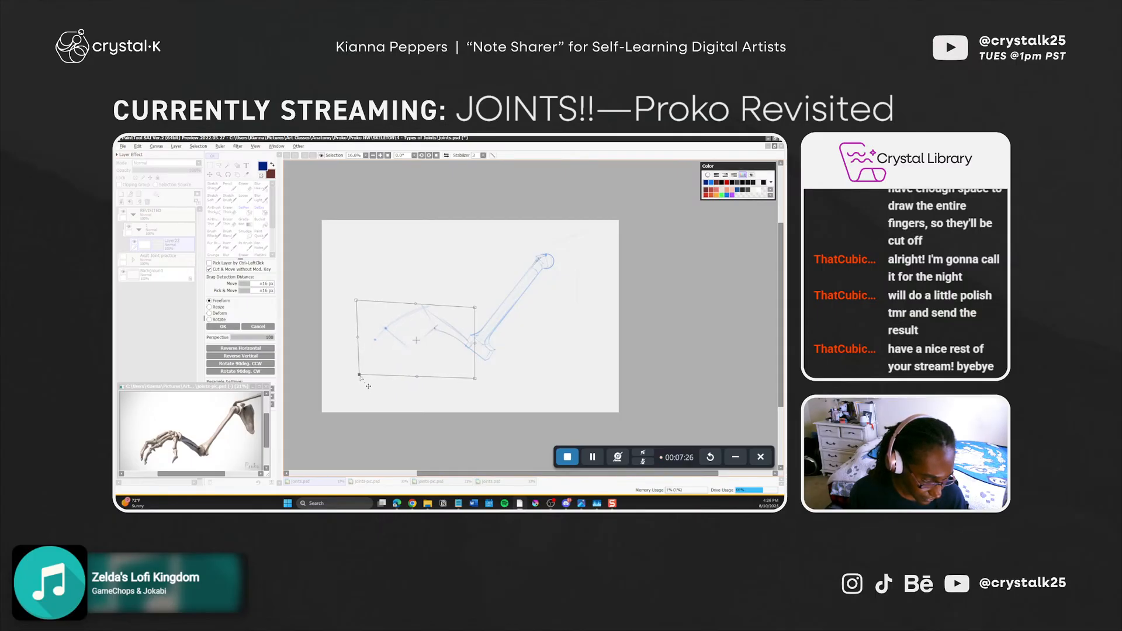
{"action": "key", "text": "Return"}
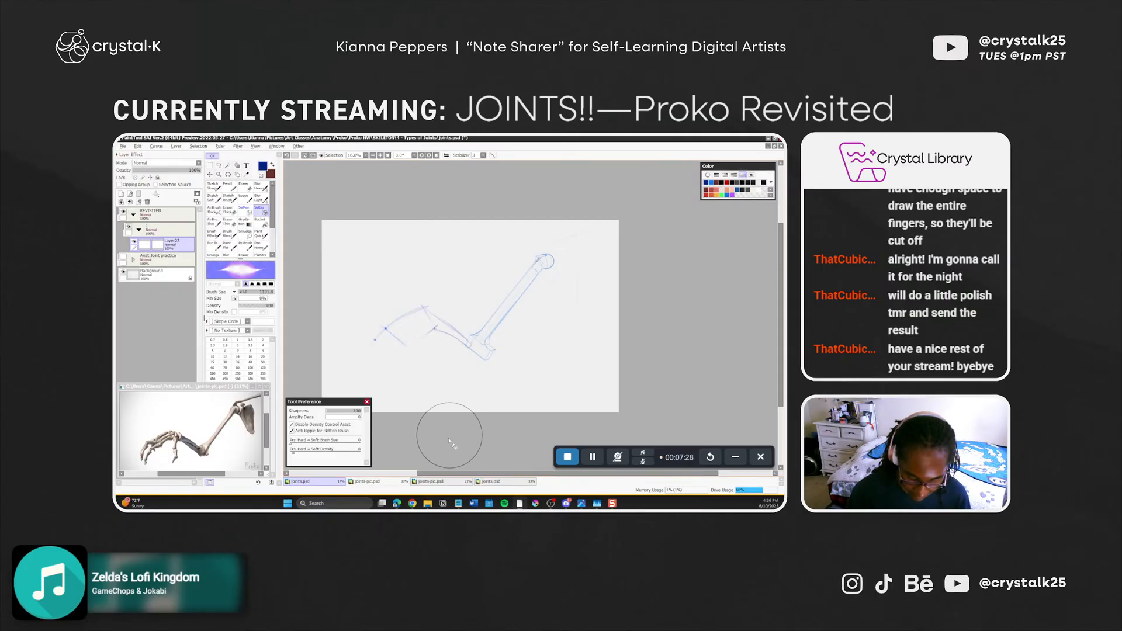
{"action": "key", "text": "m"}
{"action": "key", "text": "ctrl+d"}
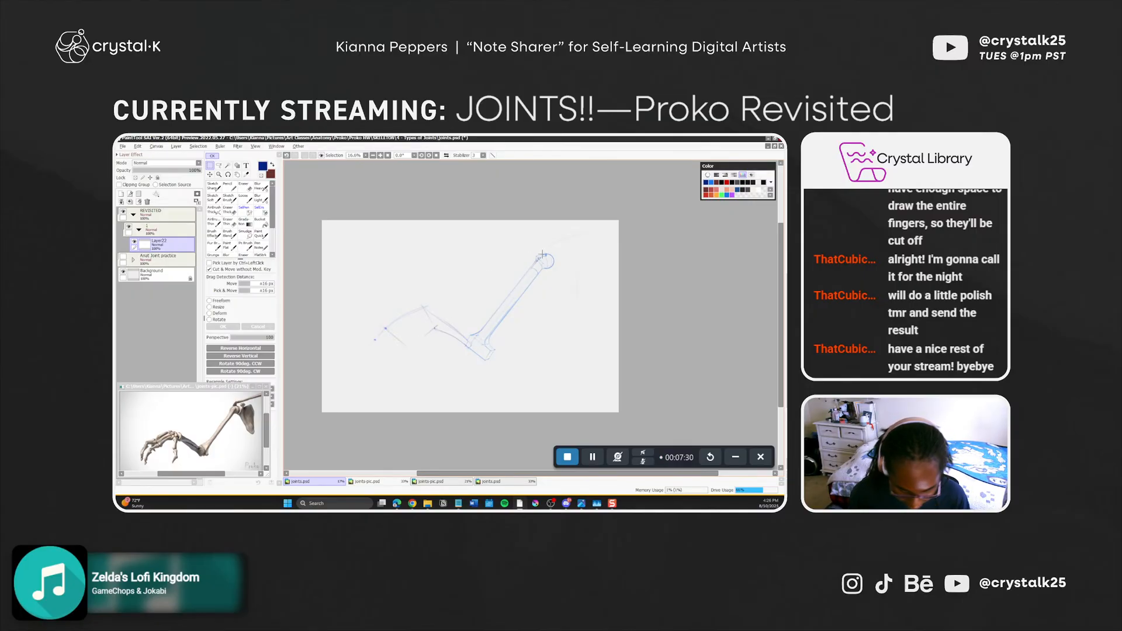
Resize the soft sketch brush and try a stroke on the forearm, undoing it
{"action": "key", "text": "b"}
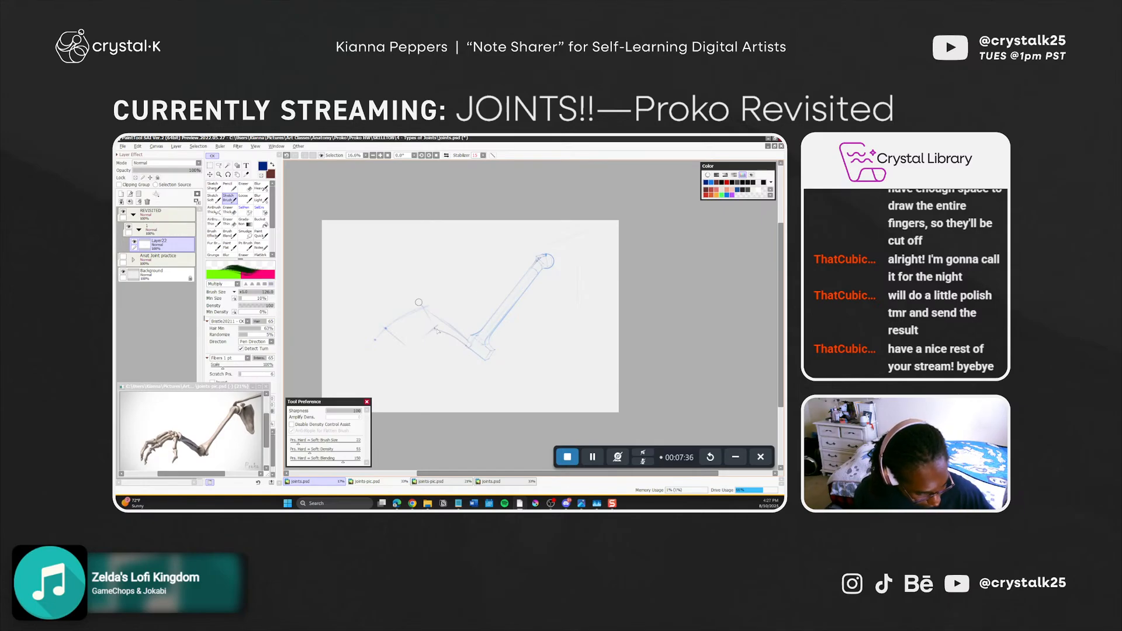
{"action": "left_click_drag", "start_coordinate": [475, 346], "coordinate": [465, 347], "text": "ctrl+alt"}
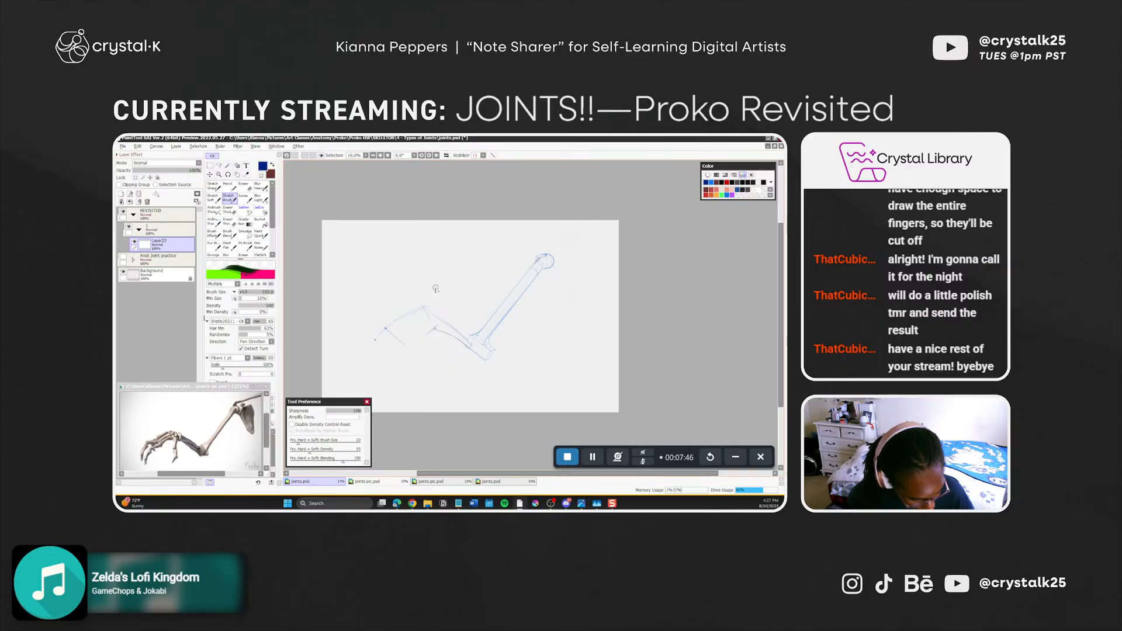
{"action": "key", "text": "ctrl+z"}
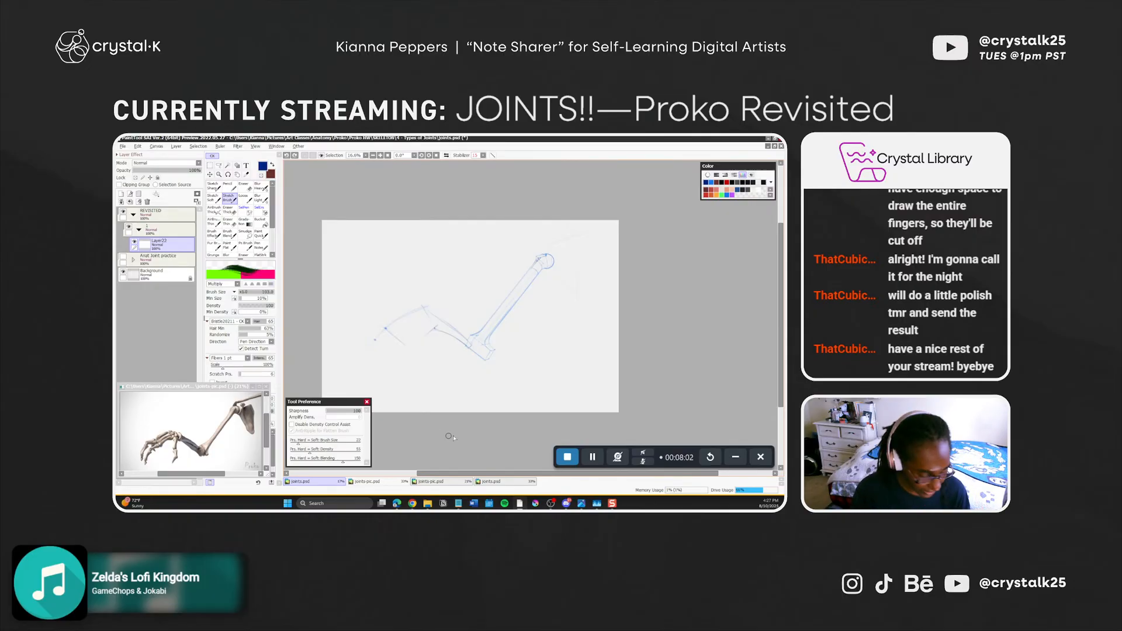
Check the arm on a rotated canvas, restore the rotation and strengthen the forearm contour toward the elbow with a smaller soft sketch brush
{"action": "key", "text": "alt+space"}
{"action": "mouse_move", "coordinate": [451, 437]}
{"action": "left_mouse_down"}
{"action": "mouse_move", "coordinate": [570, 393]}
{"action": "mouse_move", "coordinate": [573, 340]}
{"action": "mouse_move", "coordinate": [600, 367]}
{"action": "left_mouse_up"}
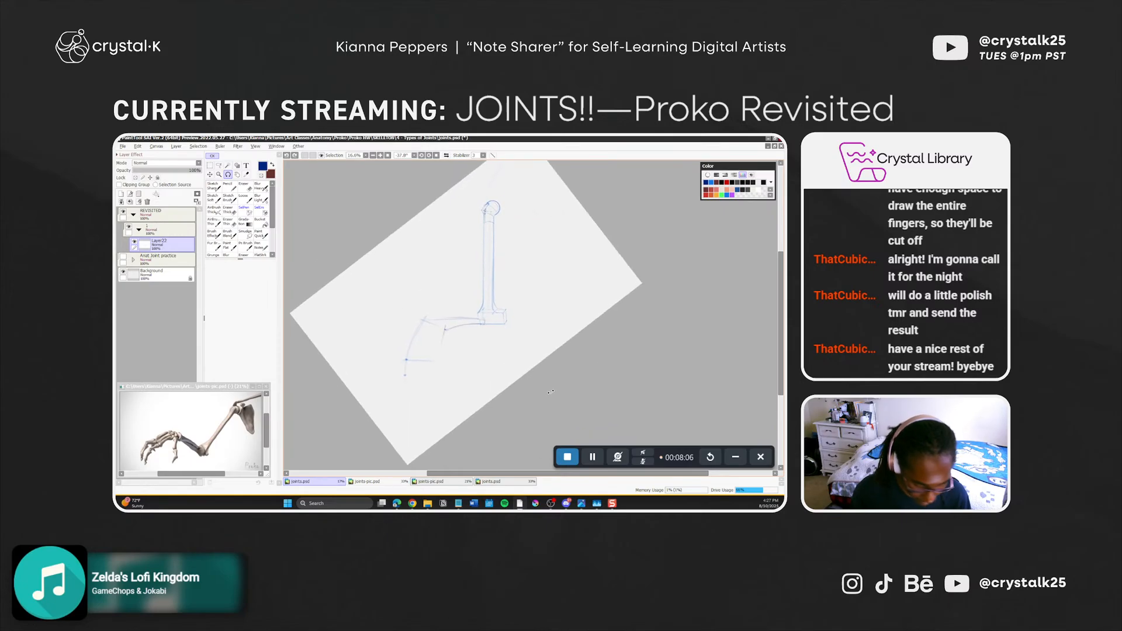
{"action": "key", "text": "Home"}
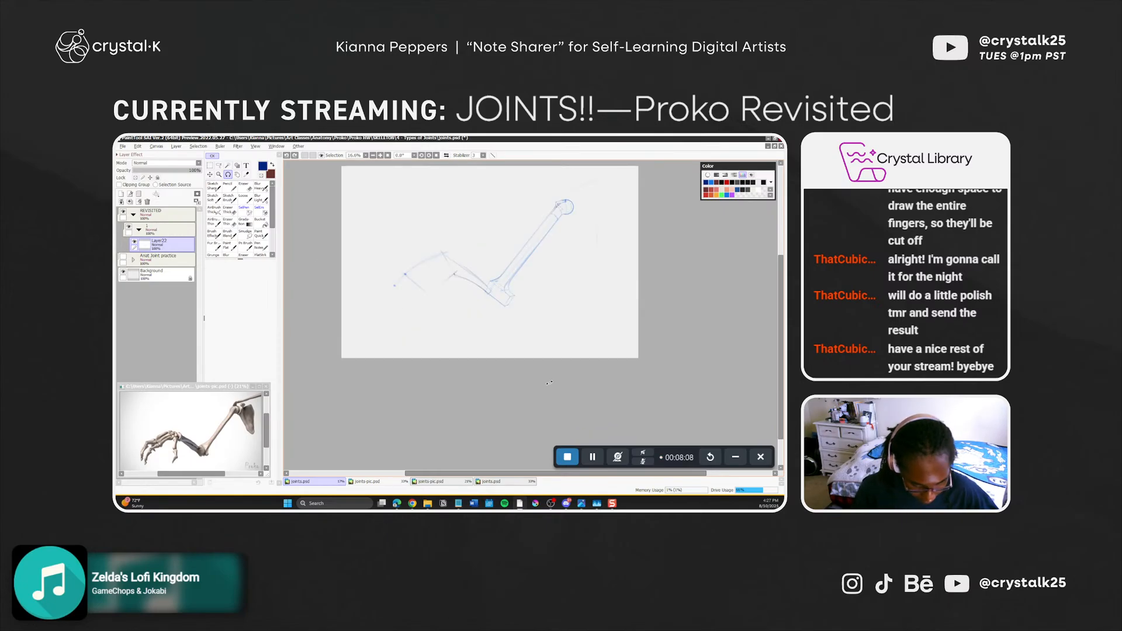
{"action": "key", "text": "b"}
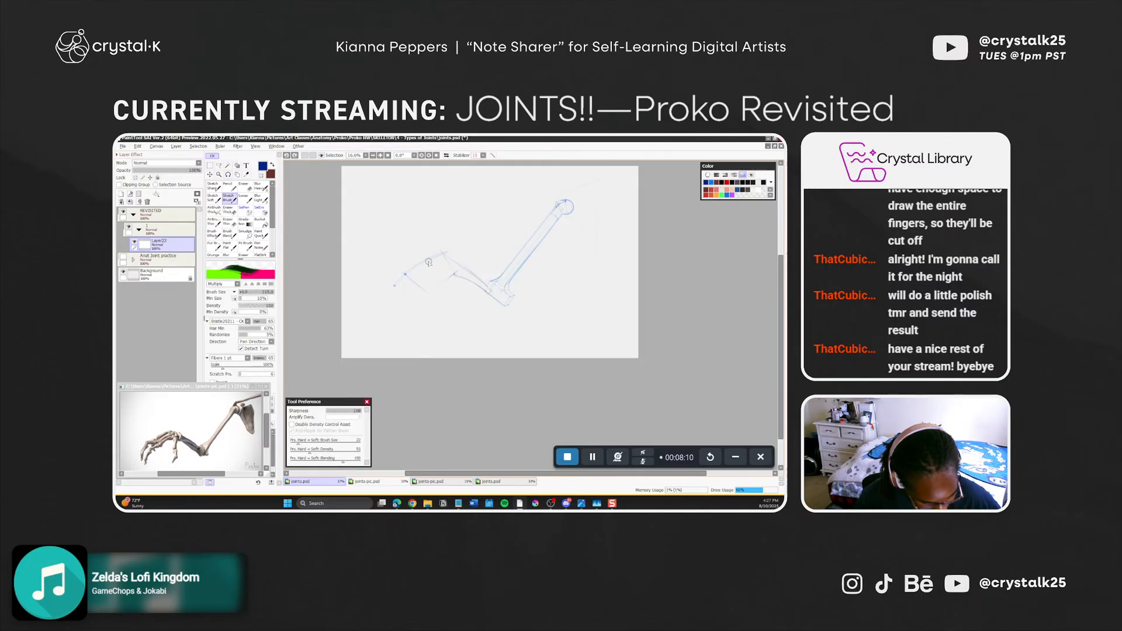
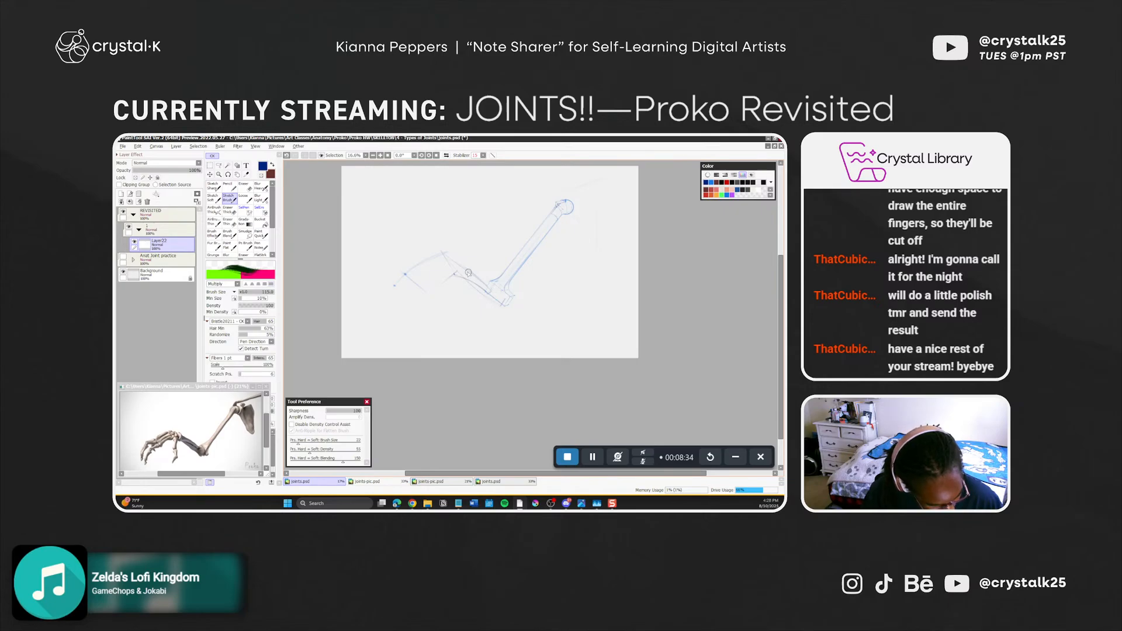
{"action": "left_click_drag", "start_coordinate": [474, 284], "coordinate": [471, 283], "text": "ctrl+alt"}
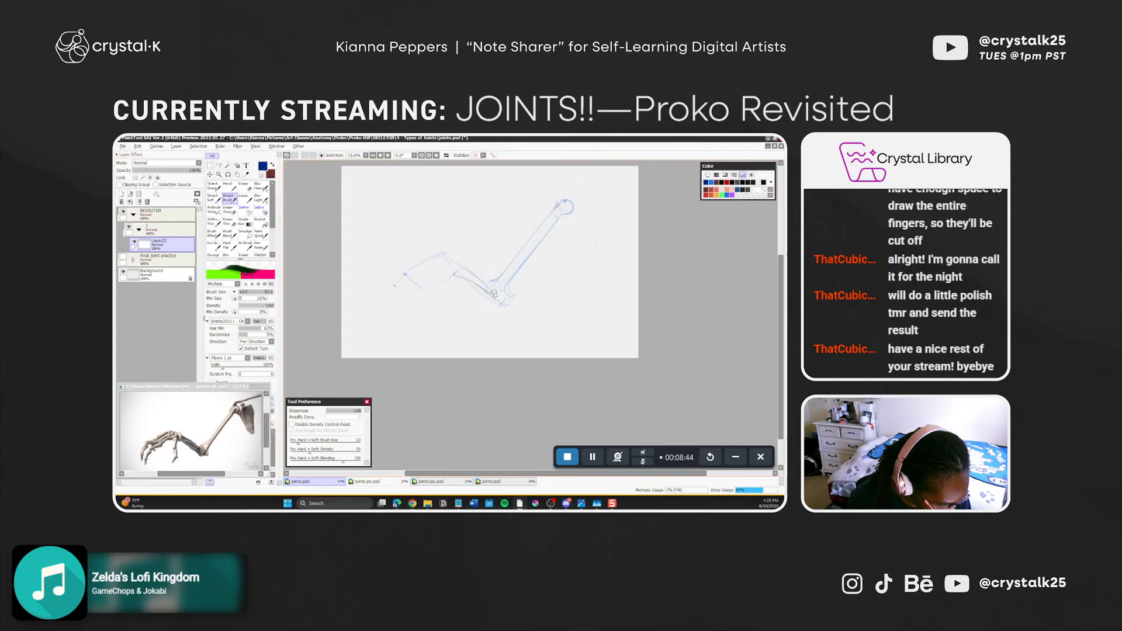
Switch to the sharp sketch brush and try strokes across the elbow joint, including a straight line, undoing them
{"action": "key", "text": "n"}
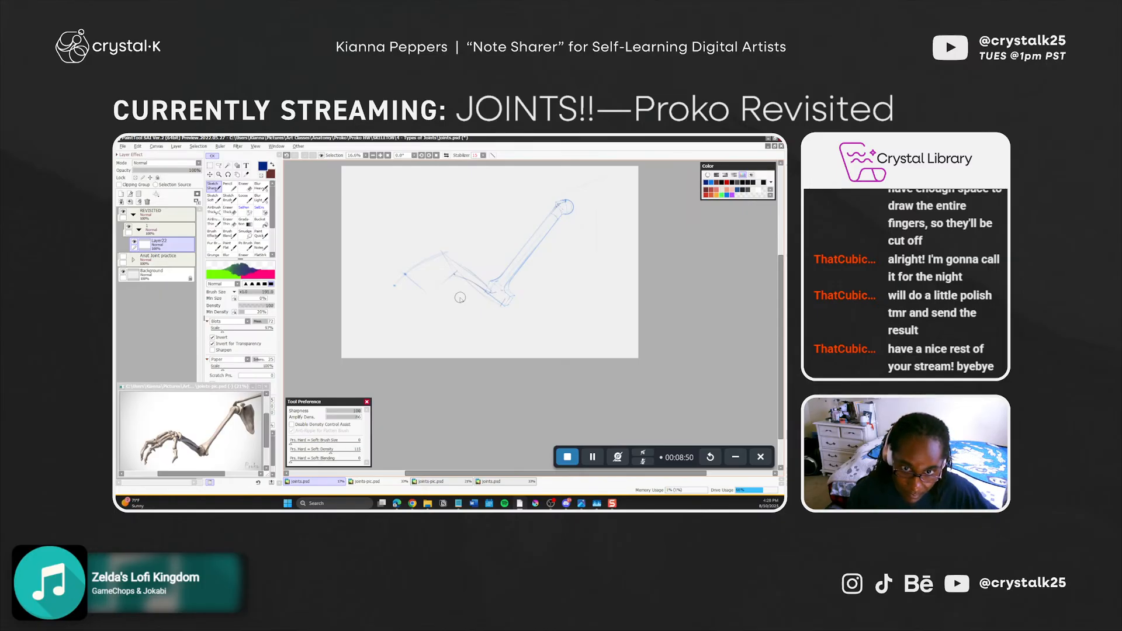
{"action": "key", "text": "ctrl+z"}
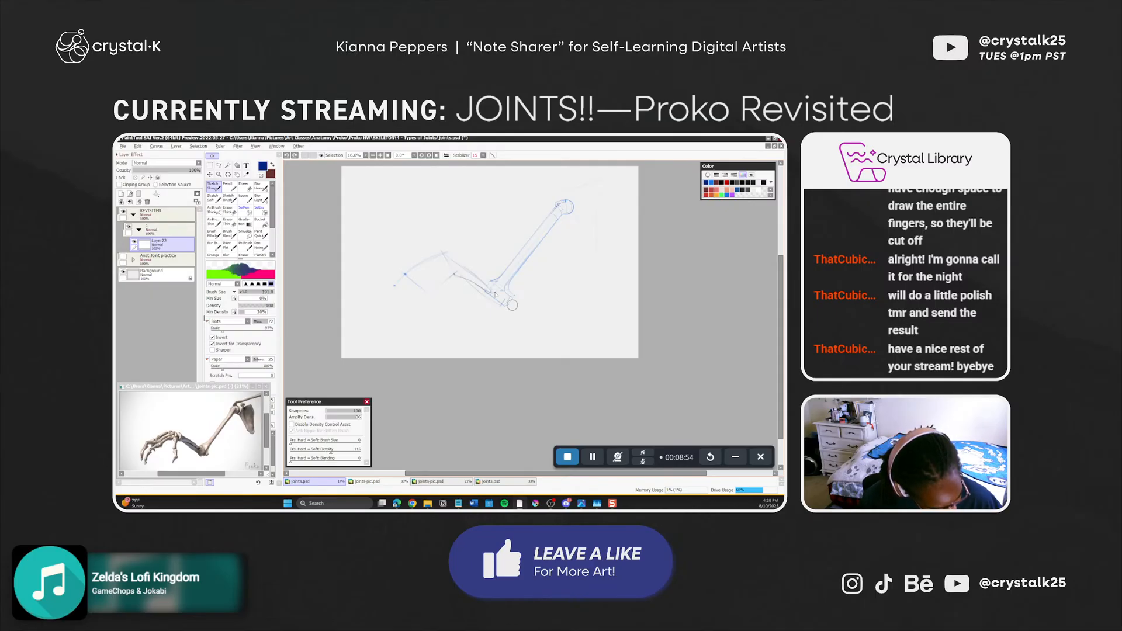
{"action": "key", "text": "shift"}
{"action": "left_click_drag", "start_coordinate": [499, 296], "coordinate": [516, 307]}
{"action": "key", "text": "ctrl+z"}
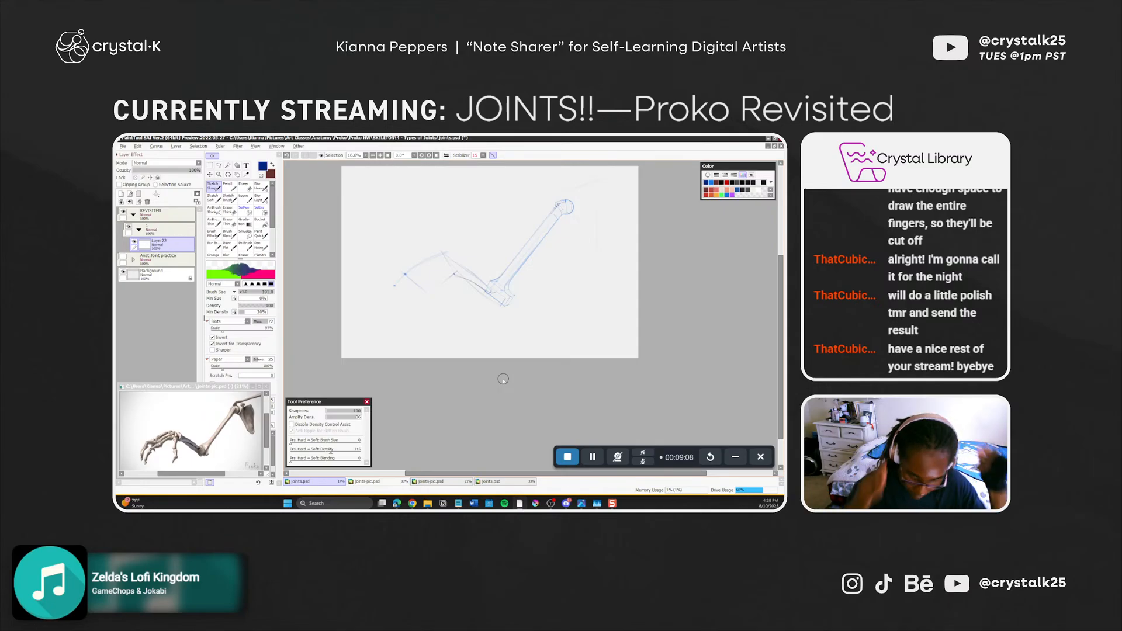
Rotate the canvas and sketch the forearm's elbow end and adjoining contour with the soft sketch brush
{"action": "left_click_drag", "start_coordinate": [503, 378], "coordinate": [541, 338]}
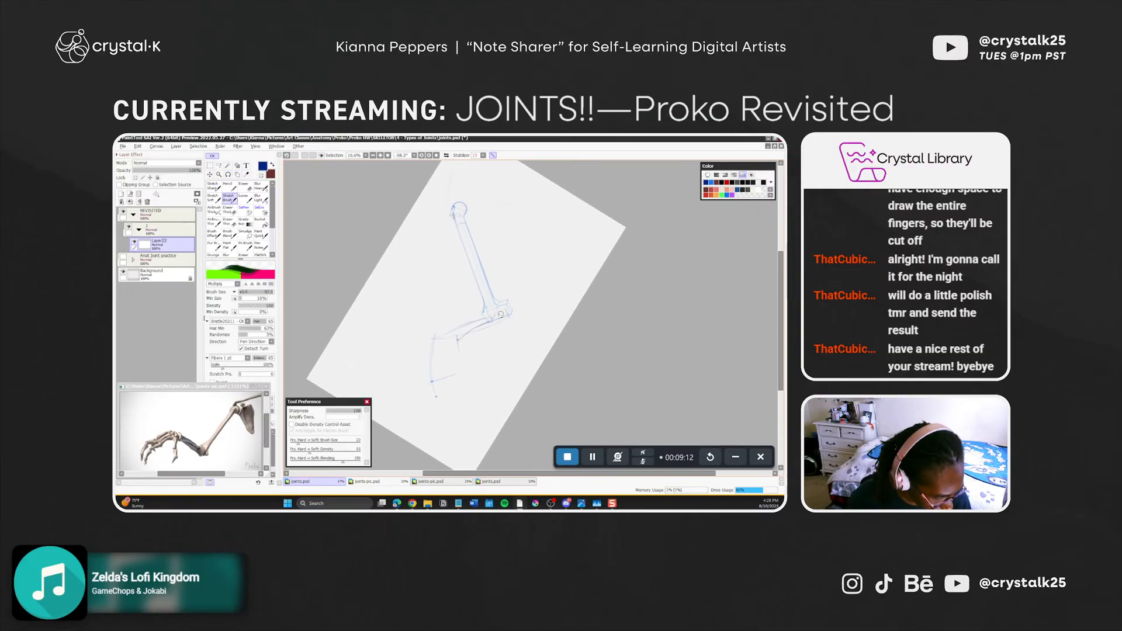
{"action": "key", "text": "n"}
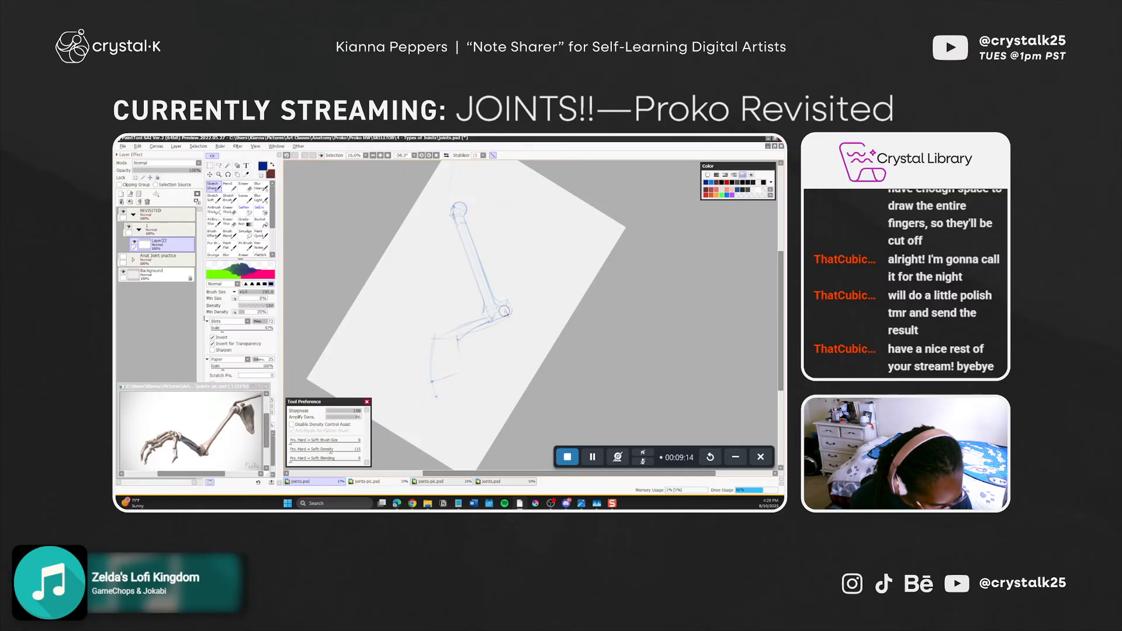
{"action": "key", "text": "b"}
{"action": "left_click_drag", "start_coordinate": [505, 311], "coordinate": [449, 337]}
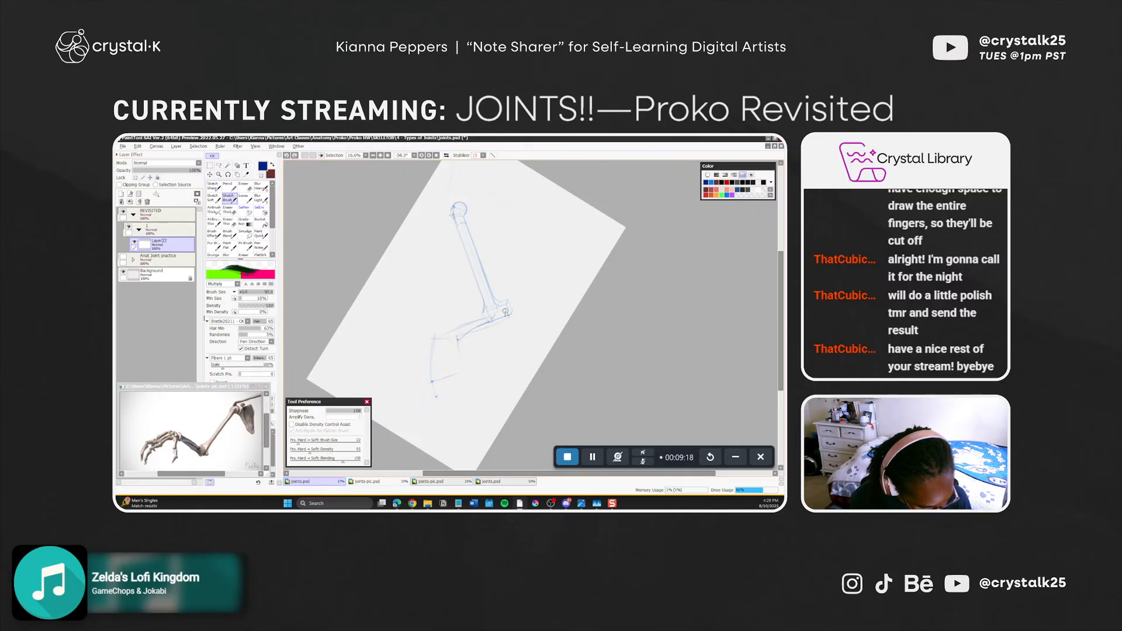
{"action": "left_click_drag", "start_coordinate": [504, 311], "coordinate": [485, 323]}
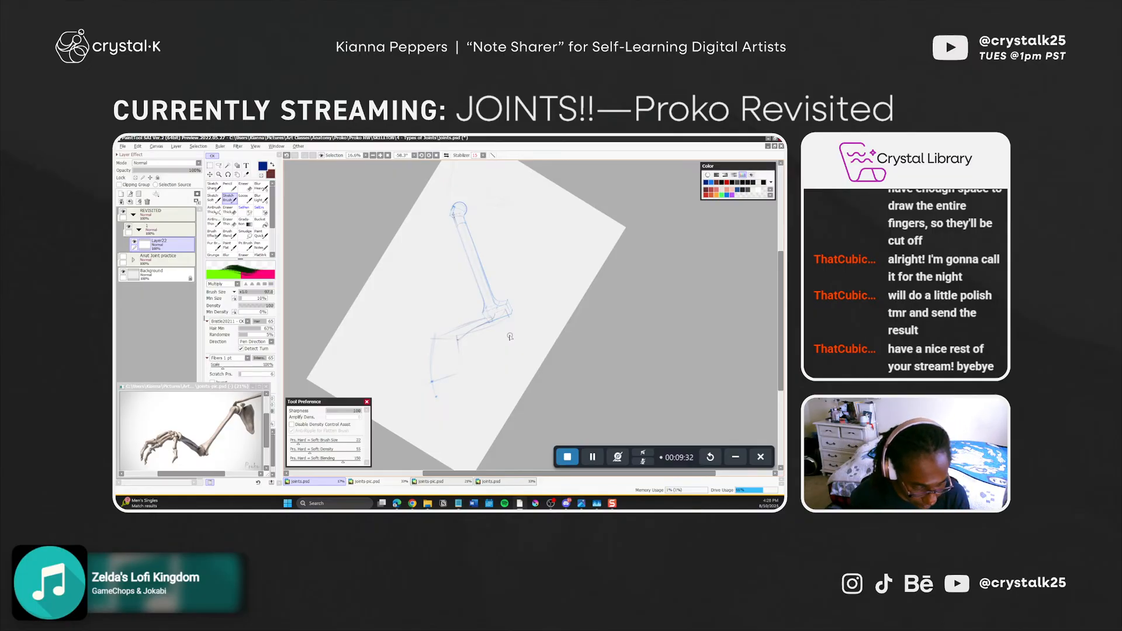
Add a layer mask to the arm sketch layer and use the pencil to hide and restore overlapping lines around the elbow
{"action": "left_click", "coordinate": [229, 187]}
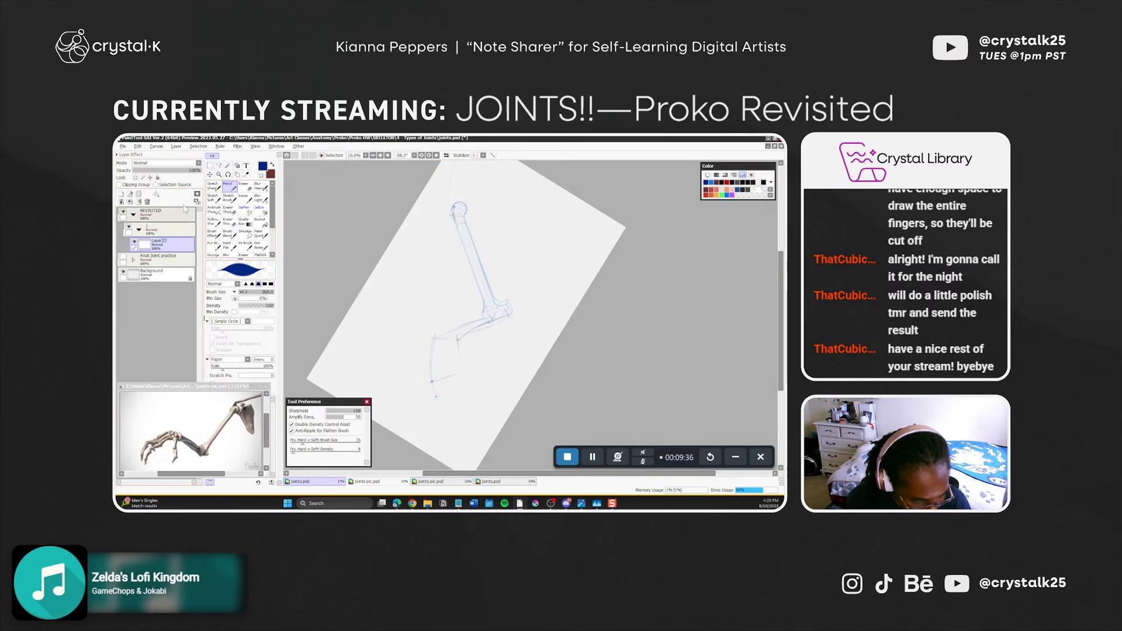
{"action": "left_click", "coordinate": [197, 194]}
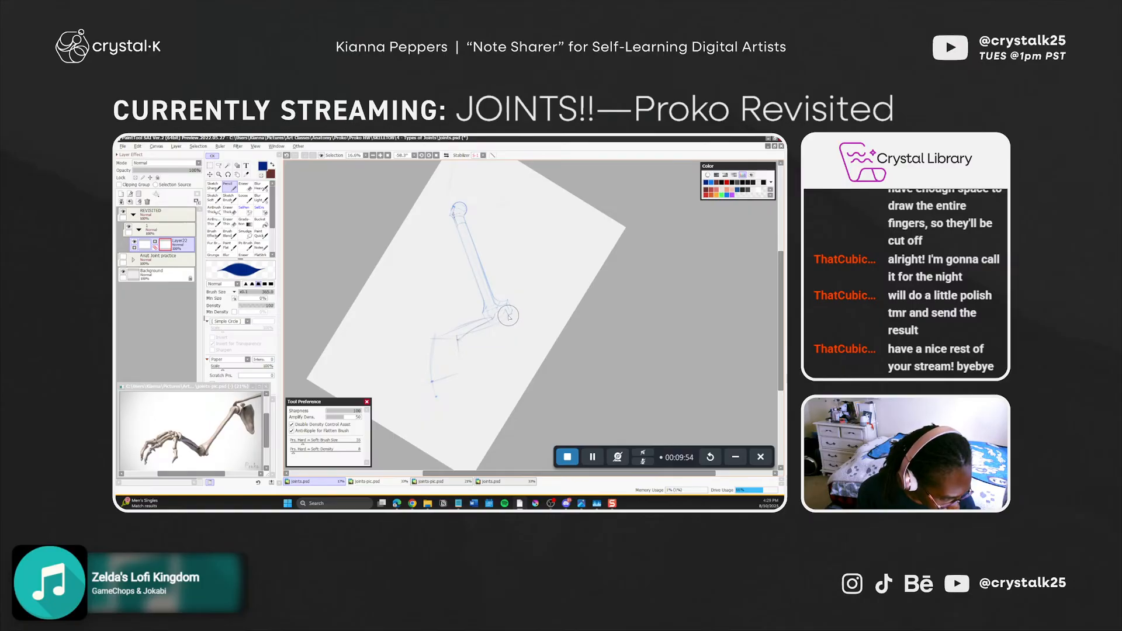
{"action": "key", "text": "ctrl+z"}
{"action": "key", "text": "x"}
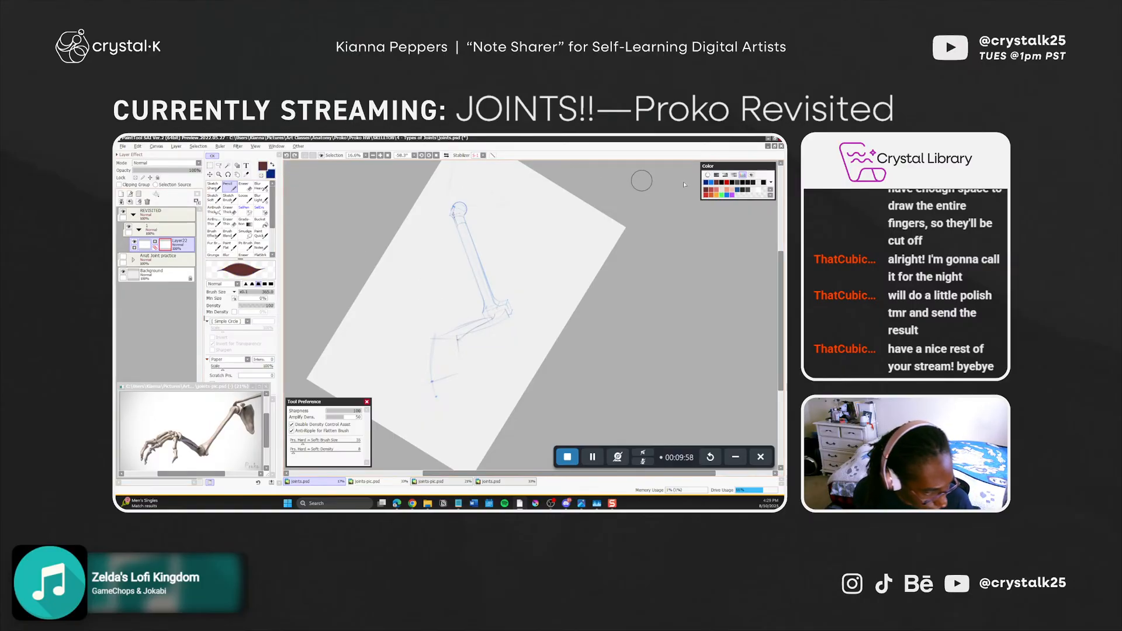
{"action": "left_click", "coordinate": [758, 185]}
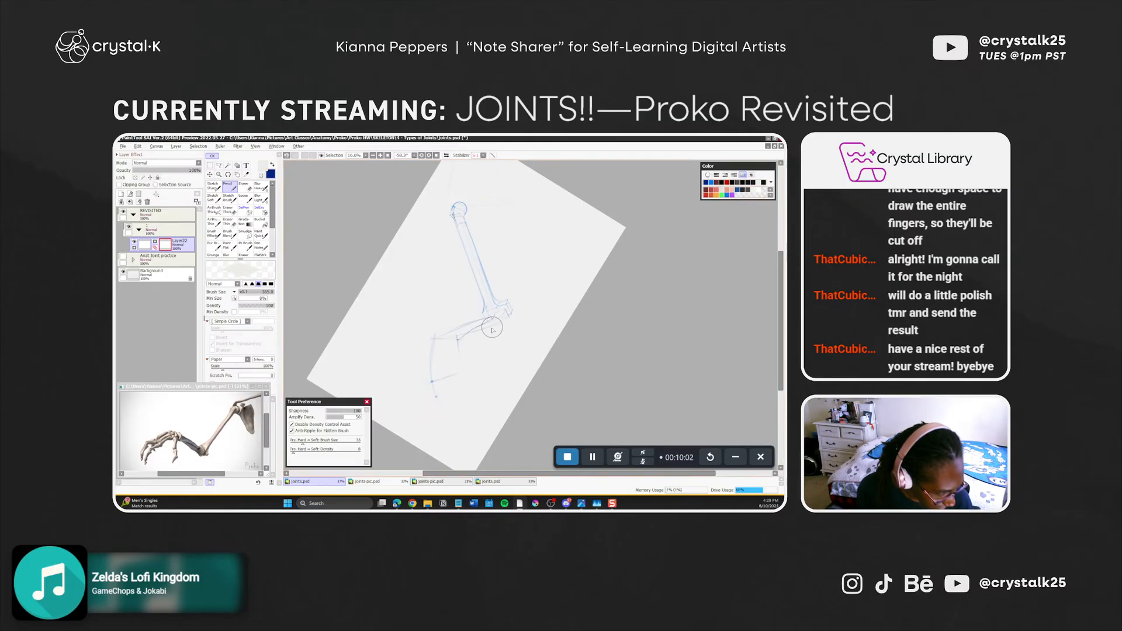
{"action": "key", "text": "ctrl+z"}
{"action": "left_click_drag", "start_coordinate": [510, 317], "coordinate": [502, 313]}
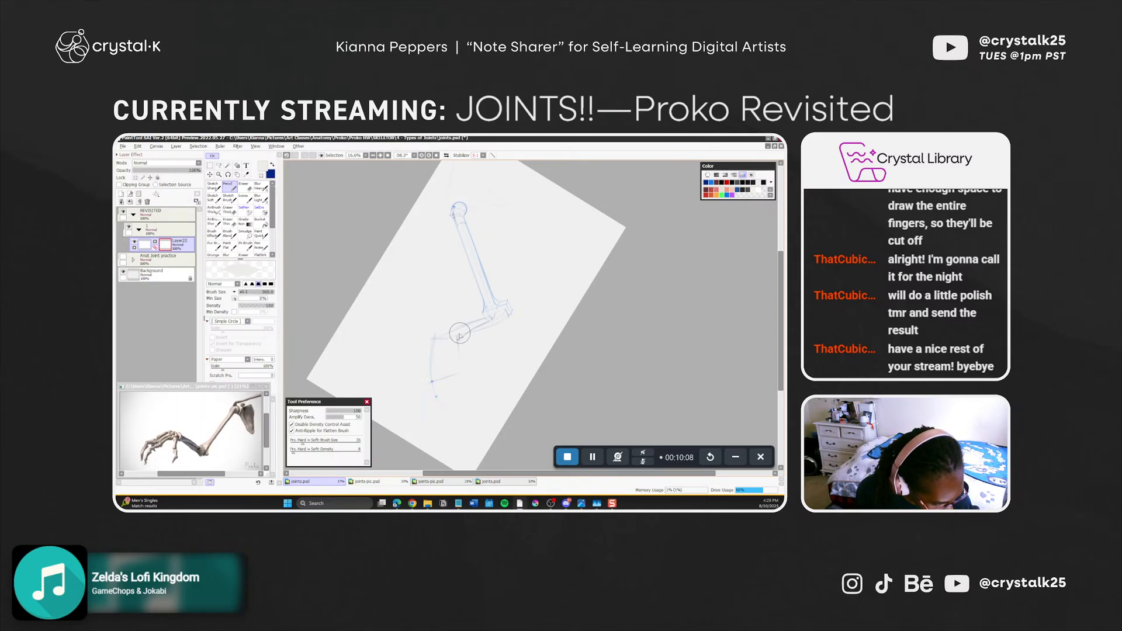
Undo the last mask stroke and return to the blue soft sketch brush on a rotated canvas
{"action": "key", "text": "ctrl+z"}
{"action": "key", "text": "x"}
{"action": "mouse_move", "coordinate": [441, 338]}
{"action": "left_mouse_down"}
{"action": "mouse_move", "coordinate": [496, 340]}
{"action": "mouse_move", "coordinate": [564, 260]}
{"action": "left_mouse_up"}
{"action": "key", "text": "ctrl+z"}
{"action": "key", "text": "b"}
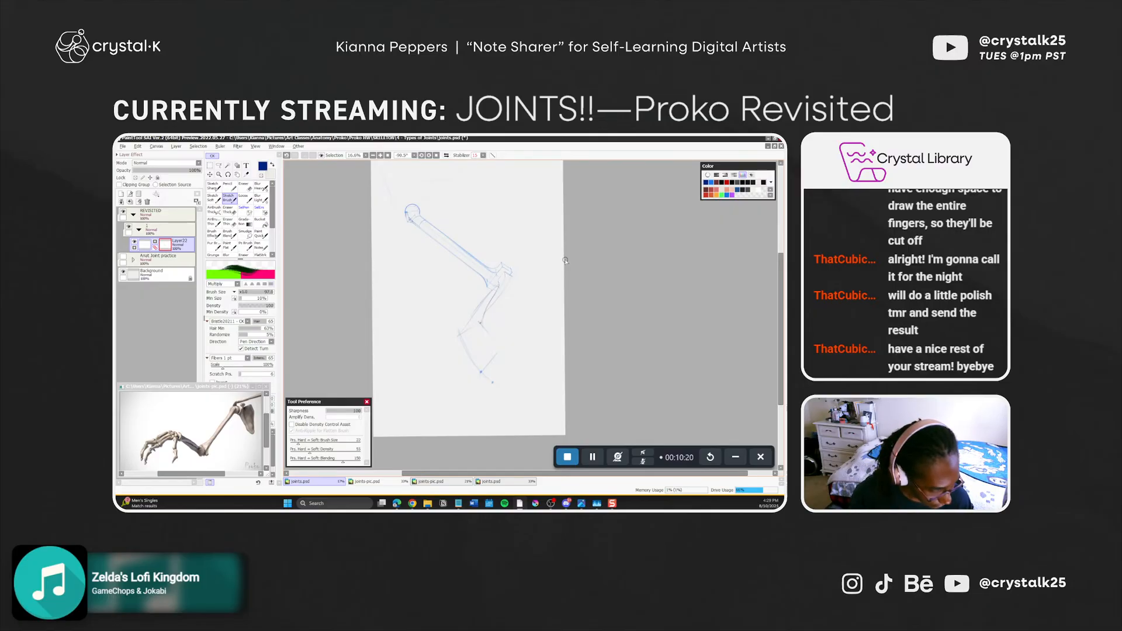
Resize the soft sketch brush and try strokes along the forearm just below the elbow, undoing them
{"action": "mouse_move", "coordinate": [496, 285]}
{"action": "left_mouse_down", "text": "ctrl+alt"}
{"action": "mouse_move", "coordinate": [494, 256]}
{"action": "mouse_move", "coordinate": [496, 295]}
{"action": "left_mouse_up", "text": "ctrl+alt"}
{"action": "key", "text": "ctrl+z"}
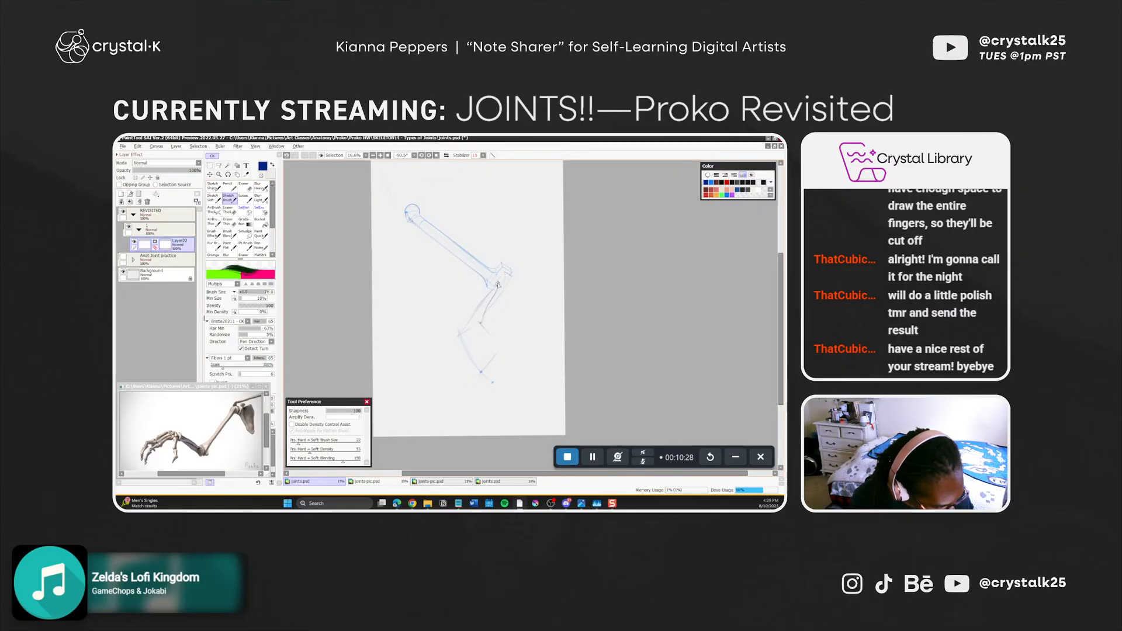
{"action": "key", "text": "ctrl+z"}
{"action": "key", "text": "ctrl+z"}
{"action": "left_click_drag", "start_coordinate": [497, 284], "coordinate": [487, 309]}
{"action": "key", "text": "ctrl+z"}
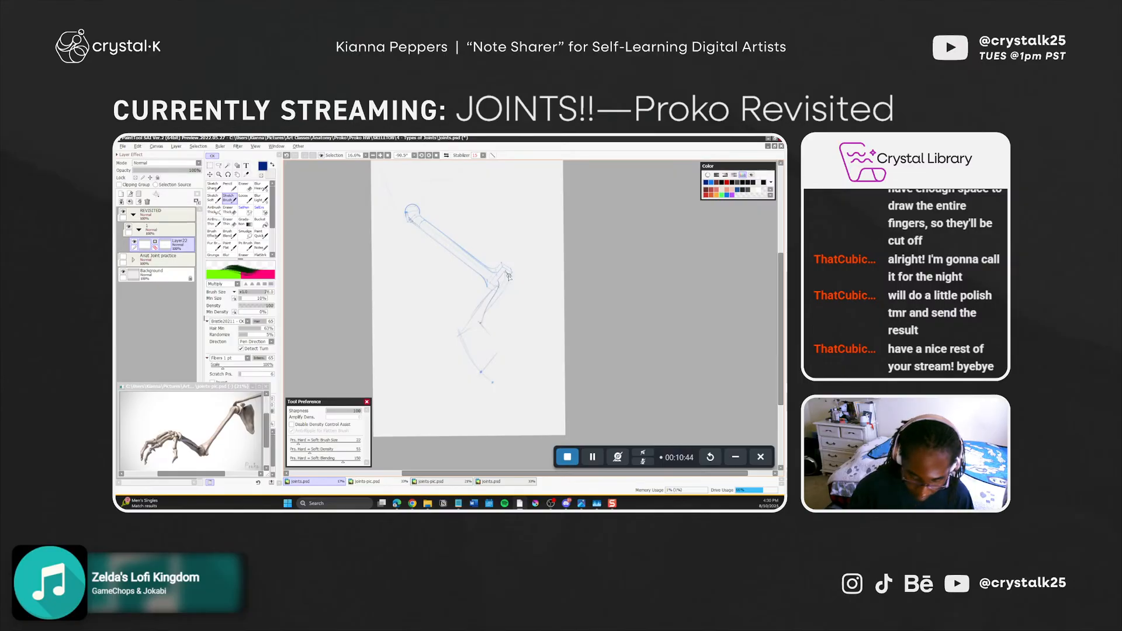
Restore the canvas rotation and refine the forearm's elbow end with the sharp sketch brush and a smaller soft sketch brush
{"action": "key", "text": "Home"}
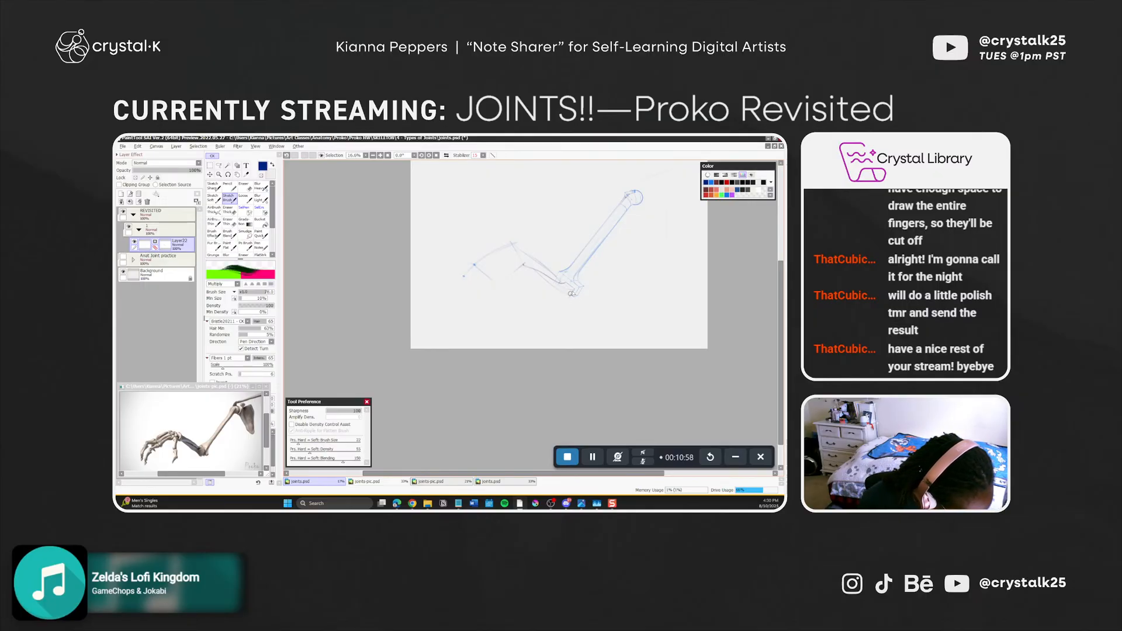
{"action": "key", "text": "n"}
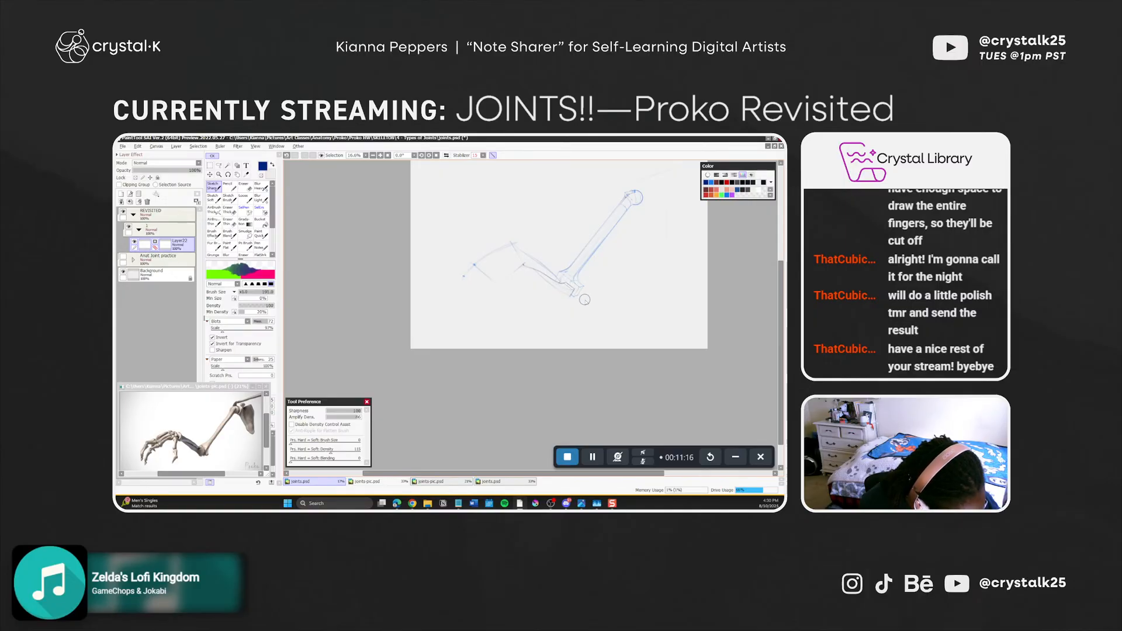
{"action": "key", "text": "b"}
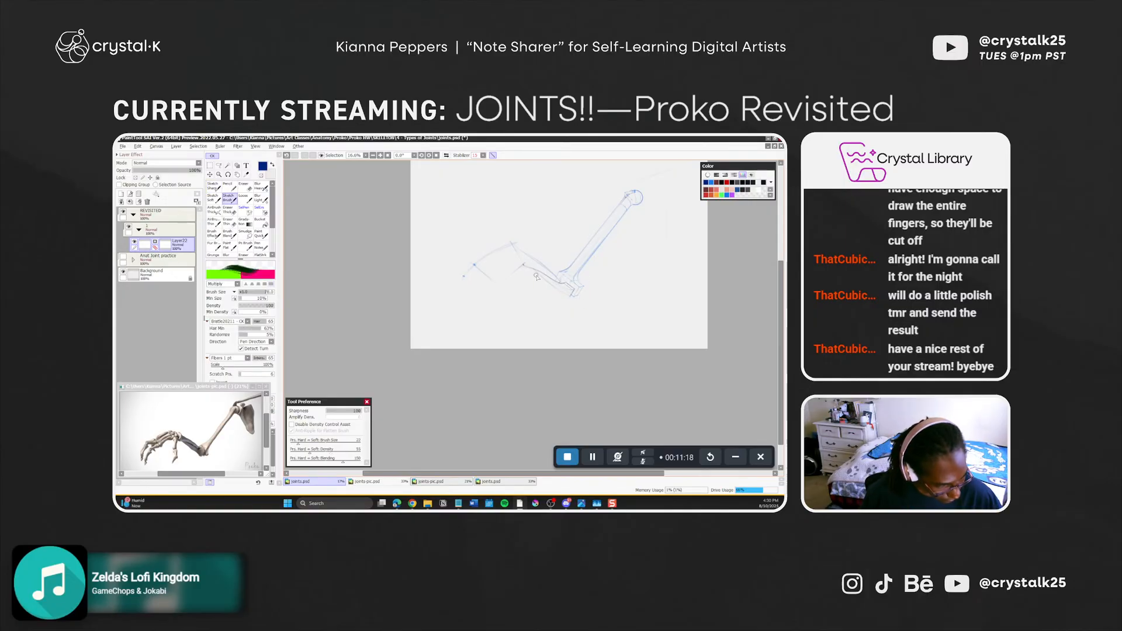
{"action": "key", "text": "["}
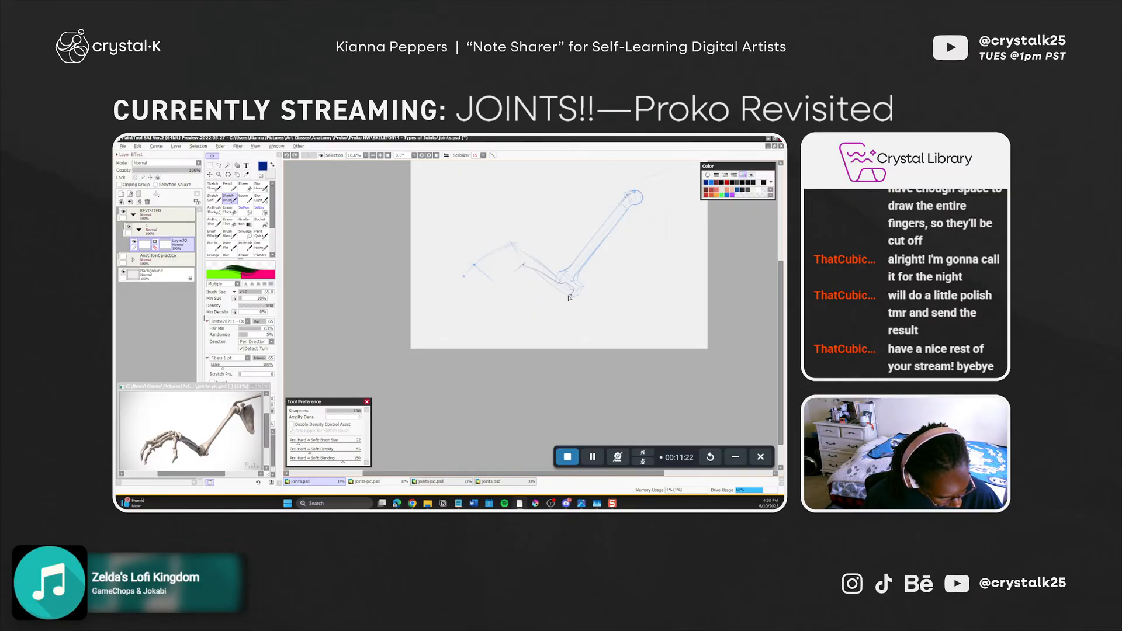
Redraw the short edge at the forearm's elbow tip with the sharp sketch brush, undoing unsatisfactory strokes
{"action": "key", "text": "ctrl+space"}
{"action": "left_click", "coordinate": [576, 301], "text": "ctrl"}
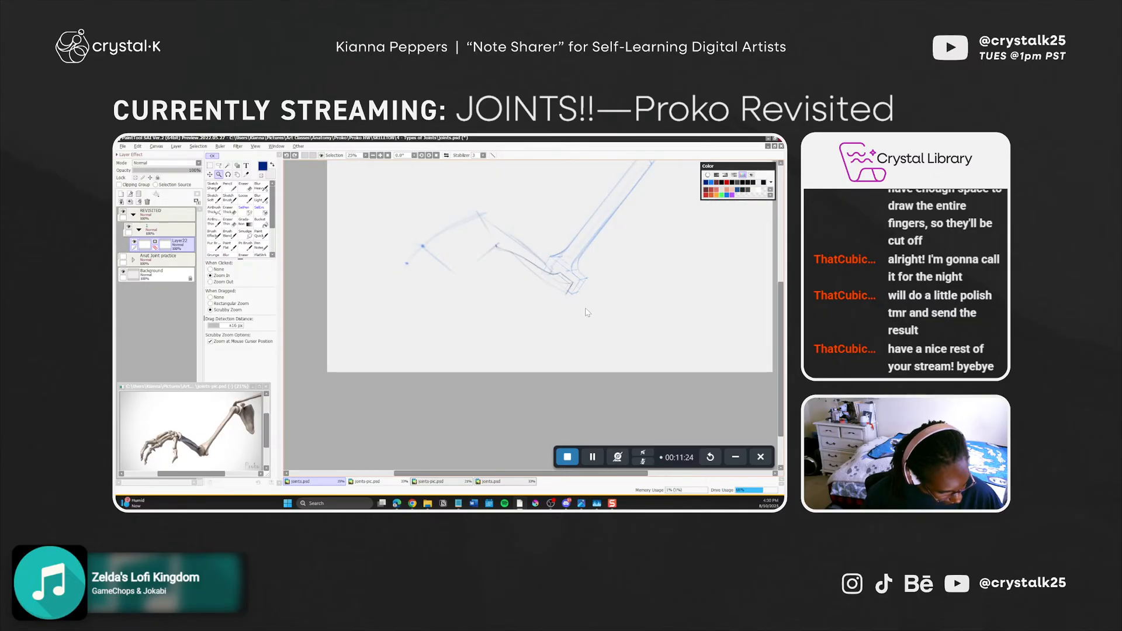
{"action": "key", "text": "n"}
{"action": "key", "text": "ctrl+z"}
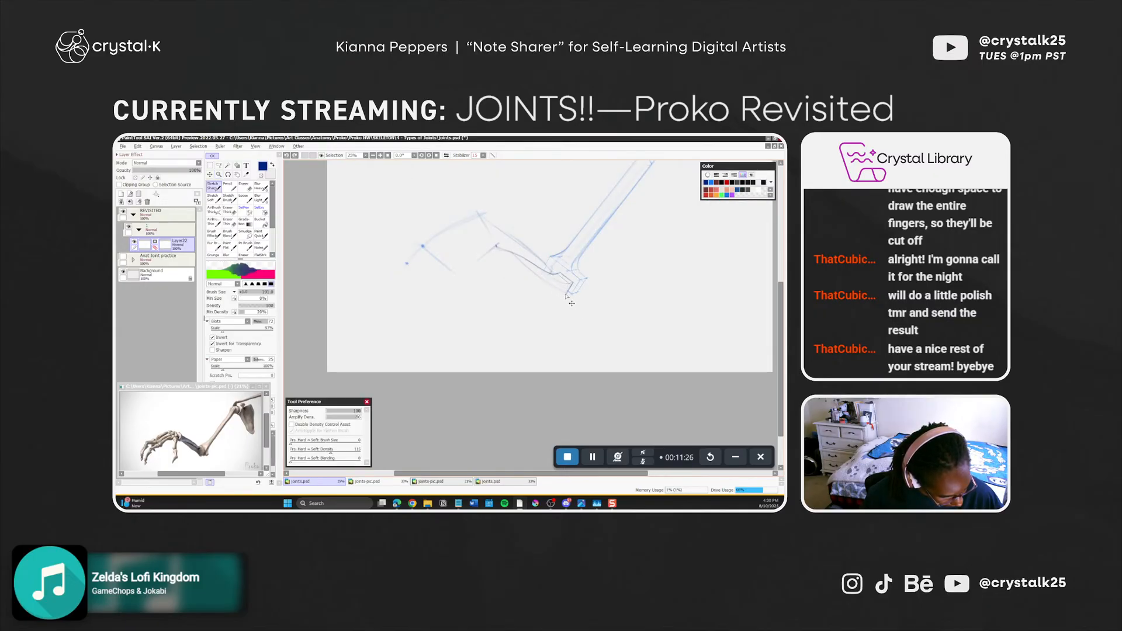
{"action": "left_click", "coordinate": [565, 293]}
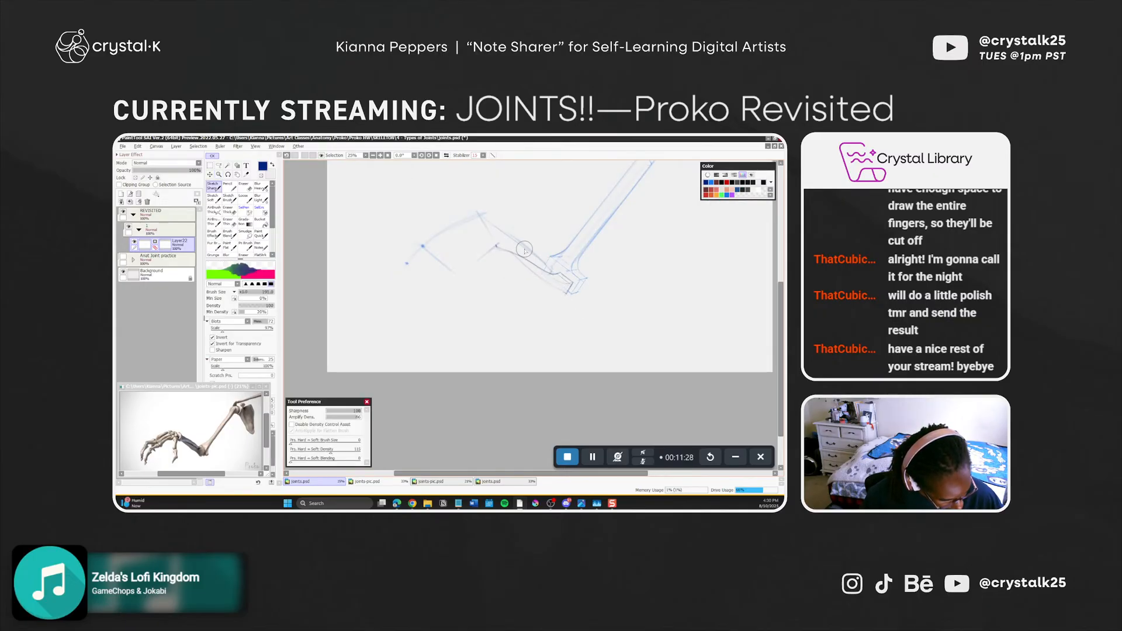
{"action": "key", "text": "ctrl+z"}
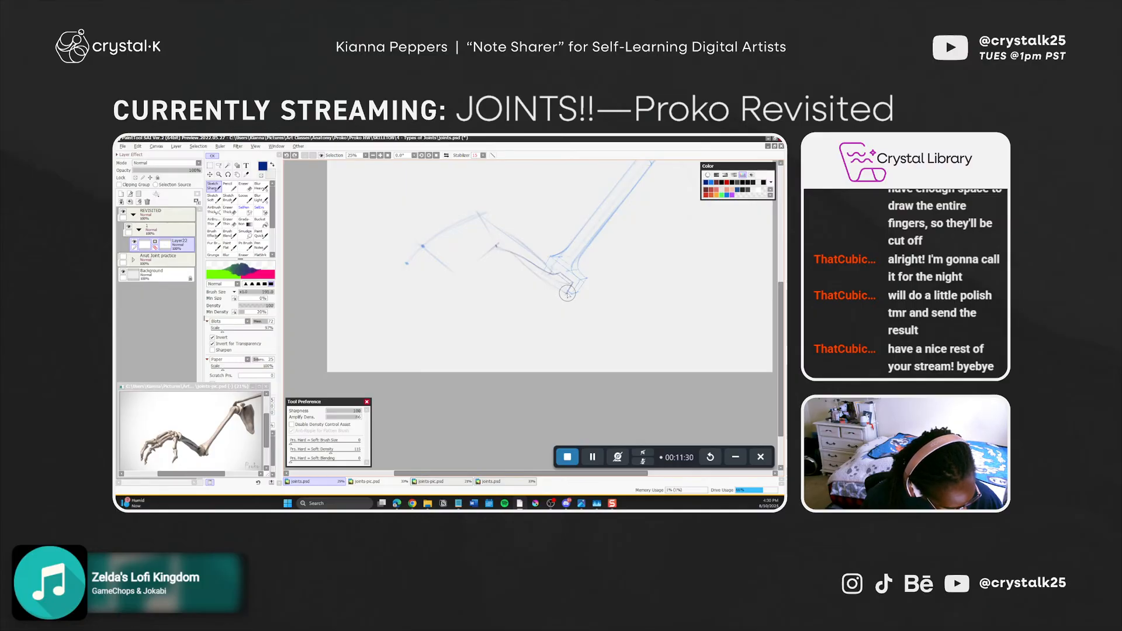
{"action": "left_click_drag", "start_coordinate": [572, 285], "coordinate": [564, 293]}
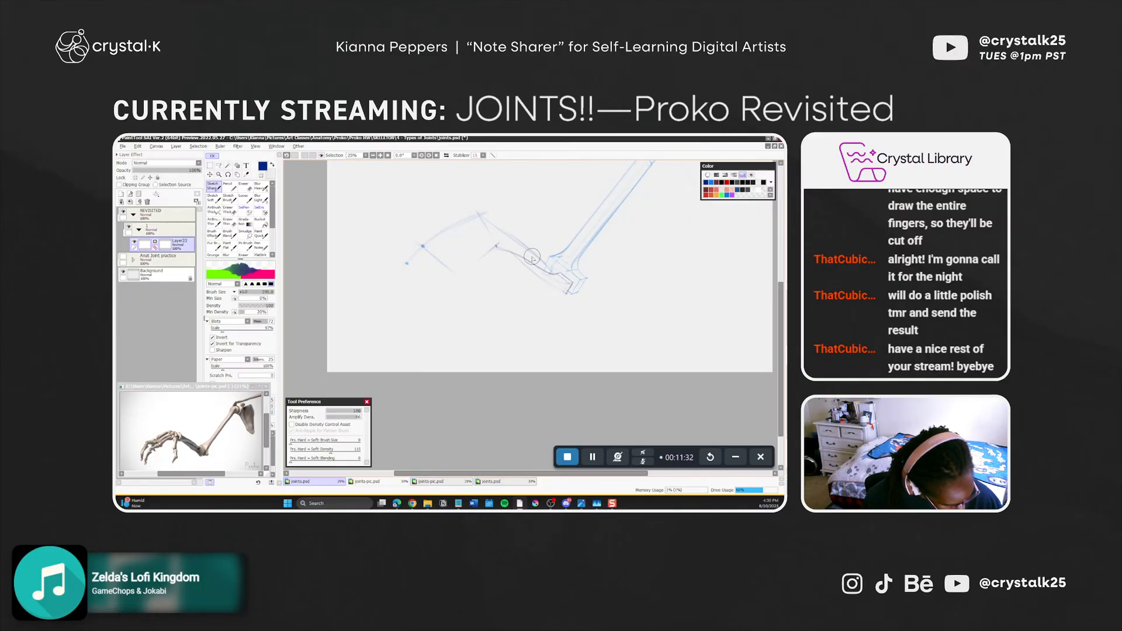
Rework the forearm contour with the soft sketch brush on a rotated canvas and turn on Disable Density Control Assist
{"action": "key", "text": "r"}
{"action": "mouse_move", "coordinate": [601, 370]}
{"action": "left_mouse_down"}
{"action": "mouse_move", "coordinate": [619, 318]}
{"action": "mouse_move", "coordinate": [580, 244]}
{"action": "left_mouse_up"}
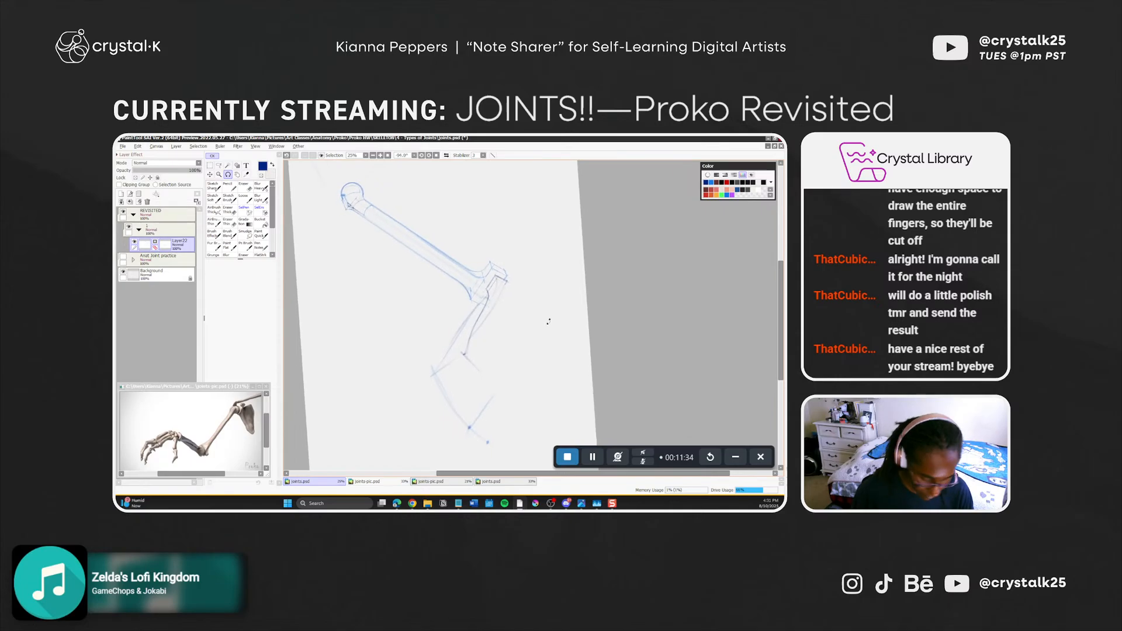
{"action": "key", "text": "b"}
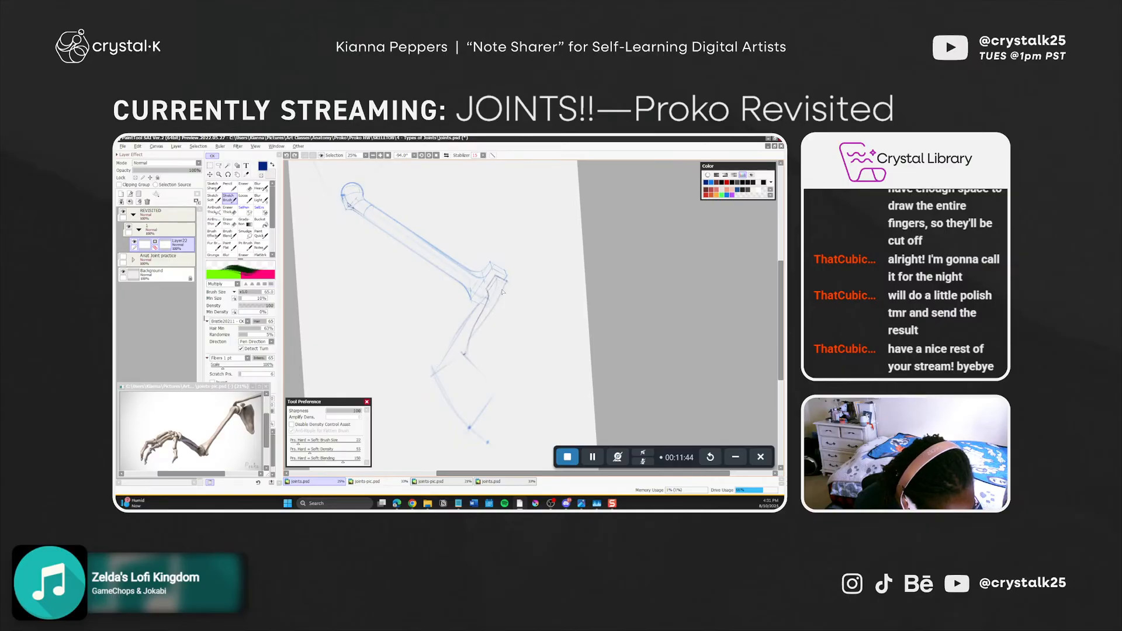
{"action": "key", "text": "alt+space"}
{"action": "left_click_drag", "start_coordinate": [511, 407], "coordinate": [563, 316]}
{"action": "left_click_drag", "start_coordinate": [559, 395], "coordinate": [597, 339]}
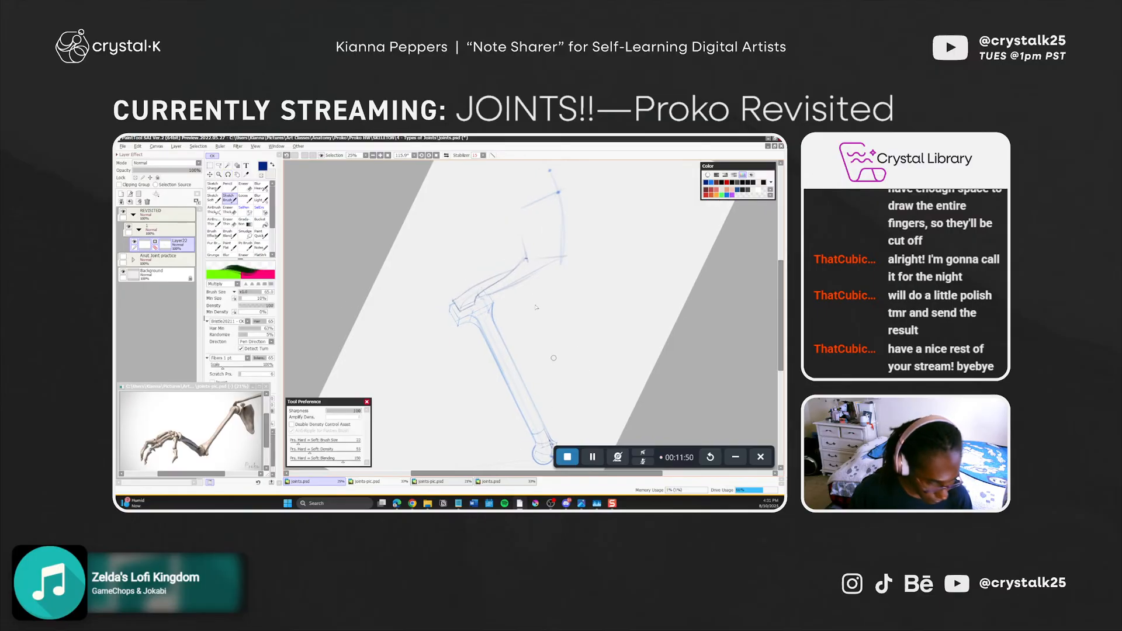
{"action": "key", "text": "ctrl+z"}
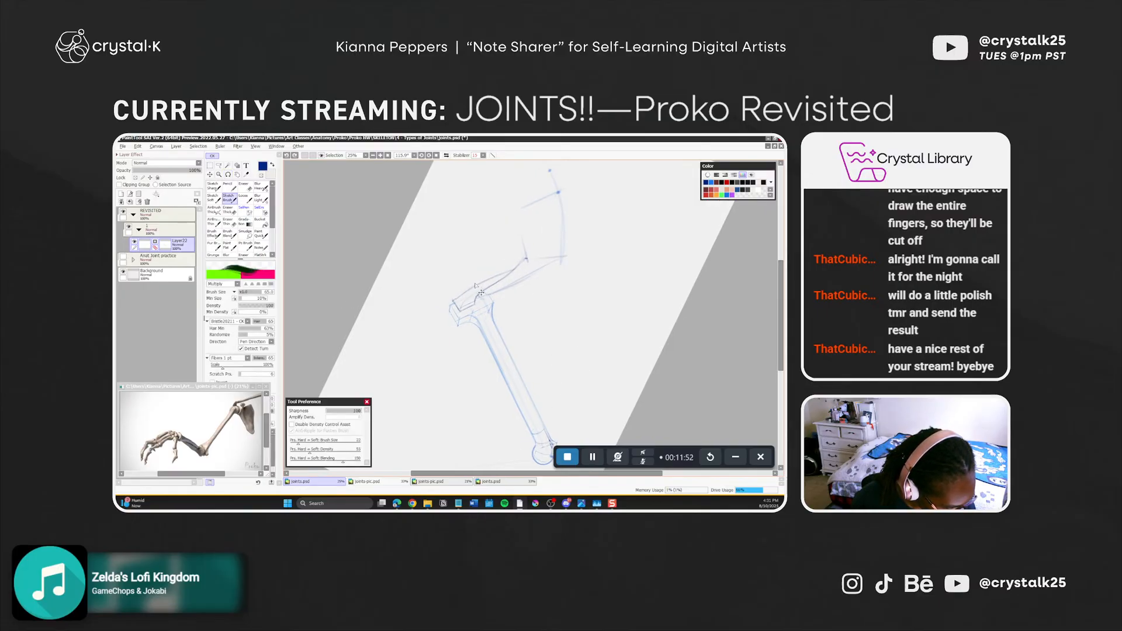
{"action": "left_click_drag", "start_coordinate": [544, 266], "coordinate": [541, 267]}
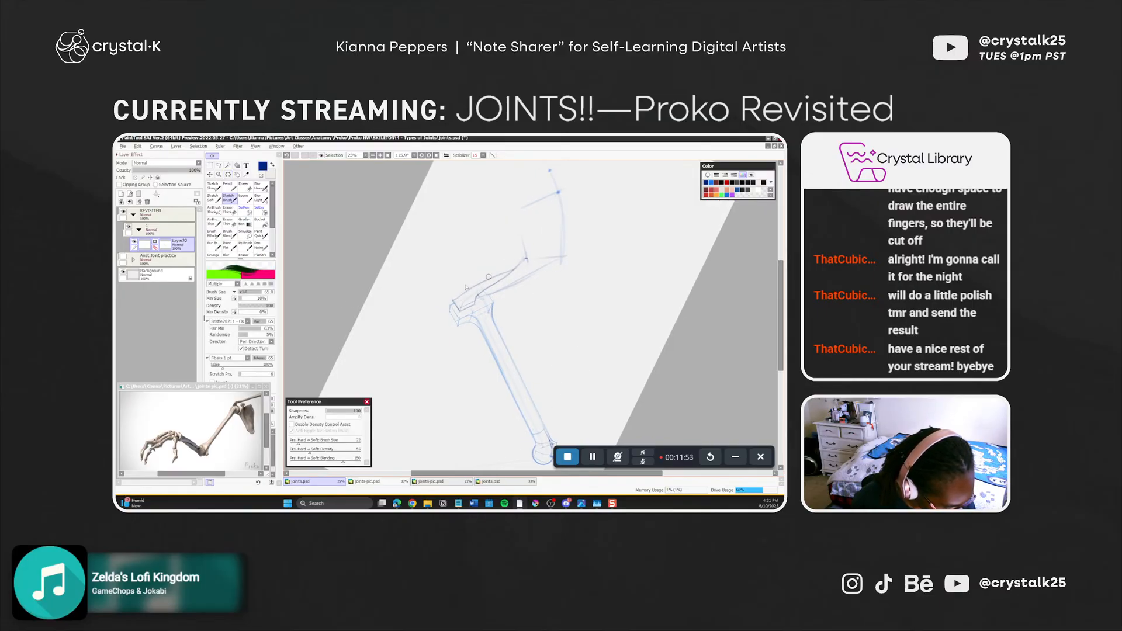
{"action": "left_click", "coordinate": [317, 426]}
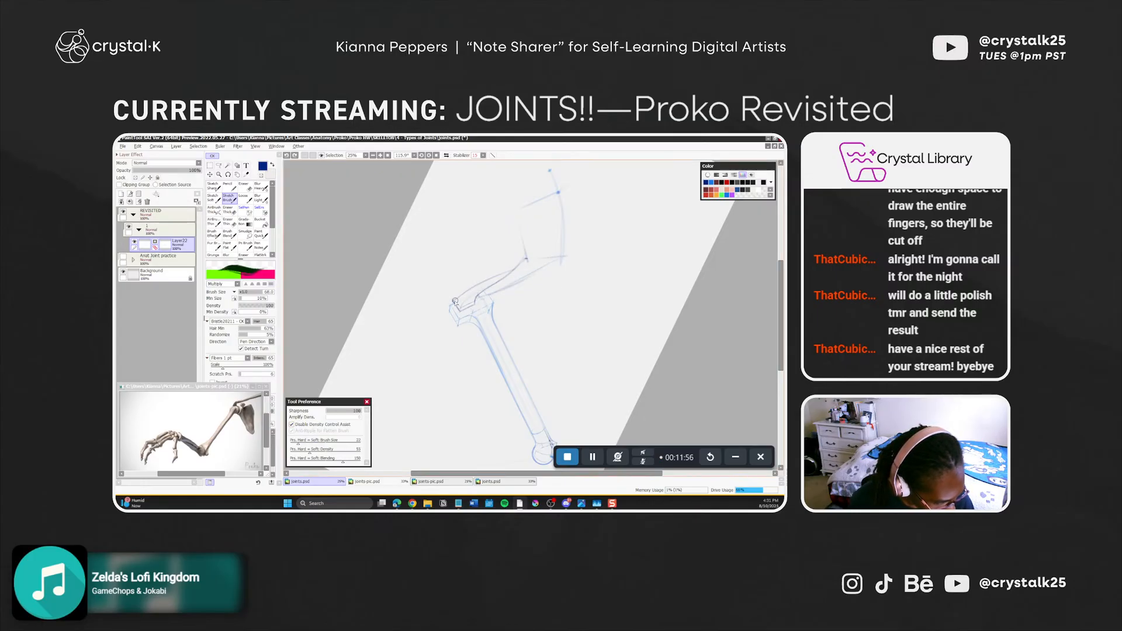
Erase excess lines along the forearm and elbow with a large eraser, restoring the canvas rotation to check the whole arm
{"action": "key", "text": "e"}
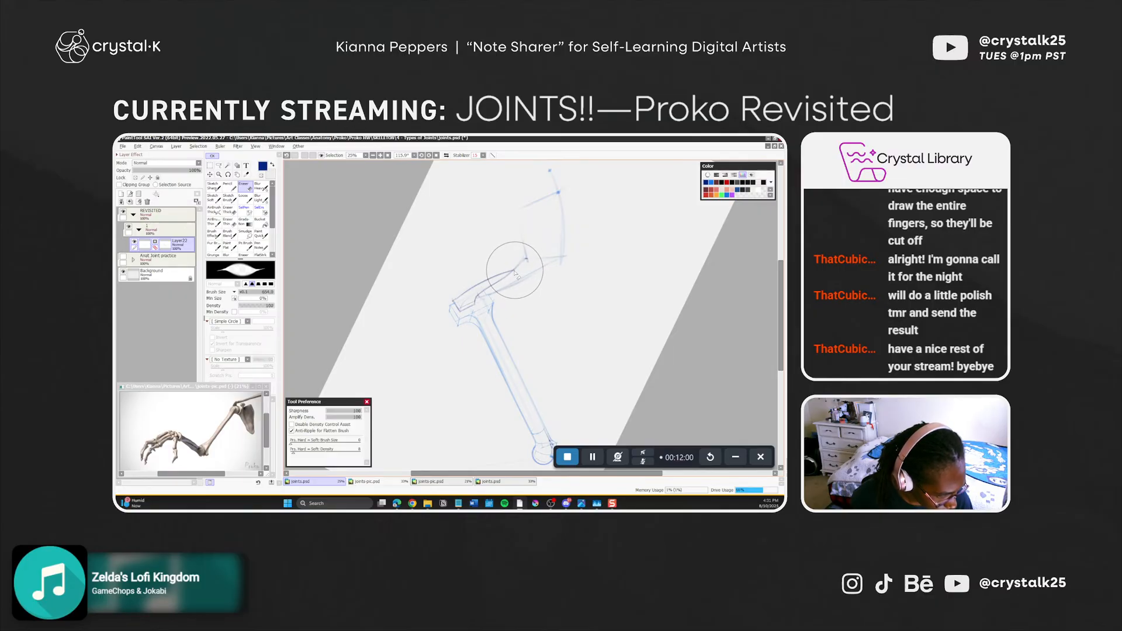
{"action": "key", "text": "Home"}
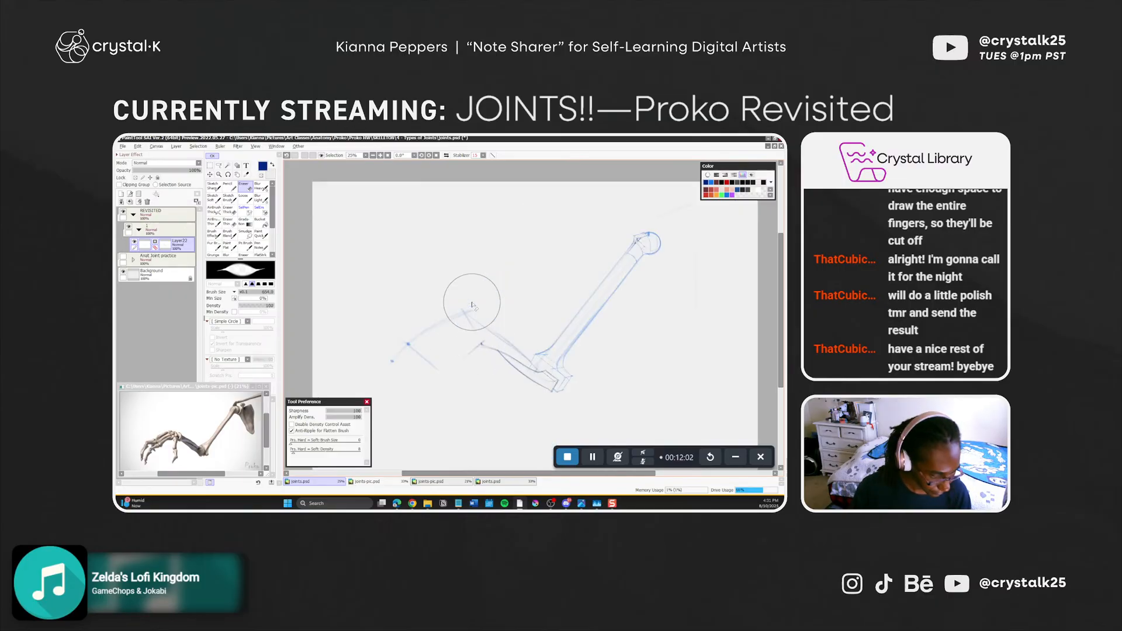
{"action": "key", "text": "ctrl+space"}
{"action": "left_click", "coordinate": [517, 410], "text": "ctrl+alt"}
{"action": "left_click_drag", "start_coordinate": [510, 413], "coordinate": [477, 375]}
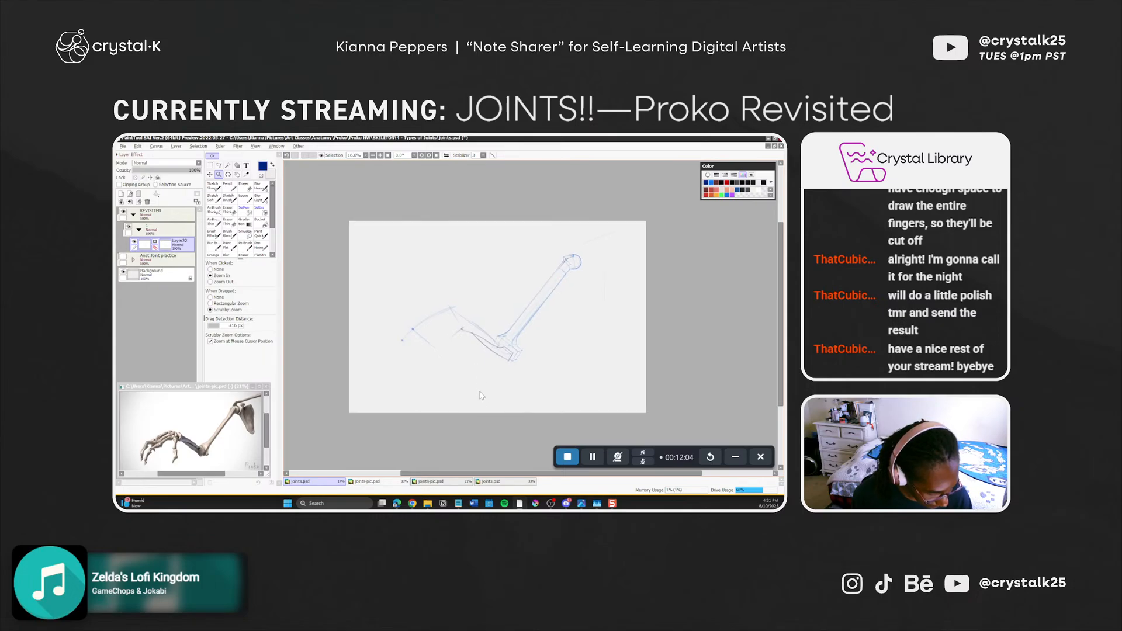
{"action": "left_click", "coordinate": [496, 394]}
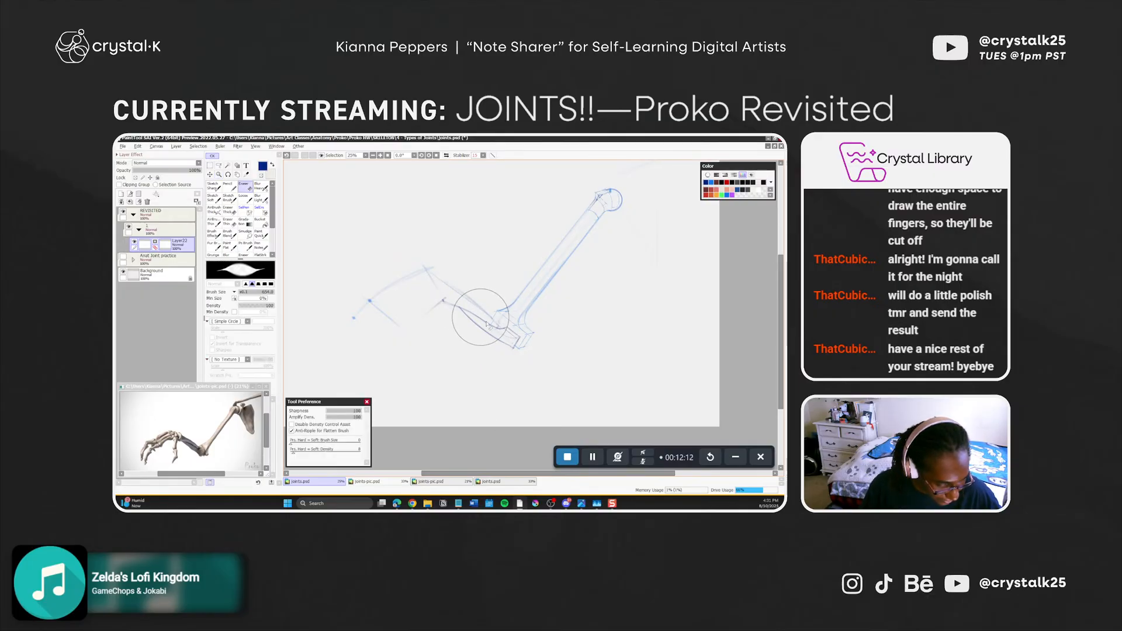
{"action": "key", "text": "e"}
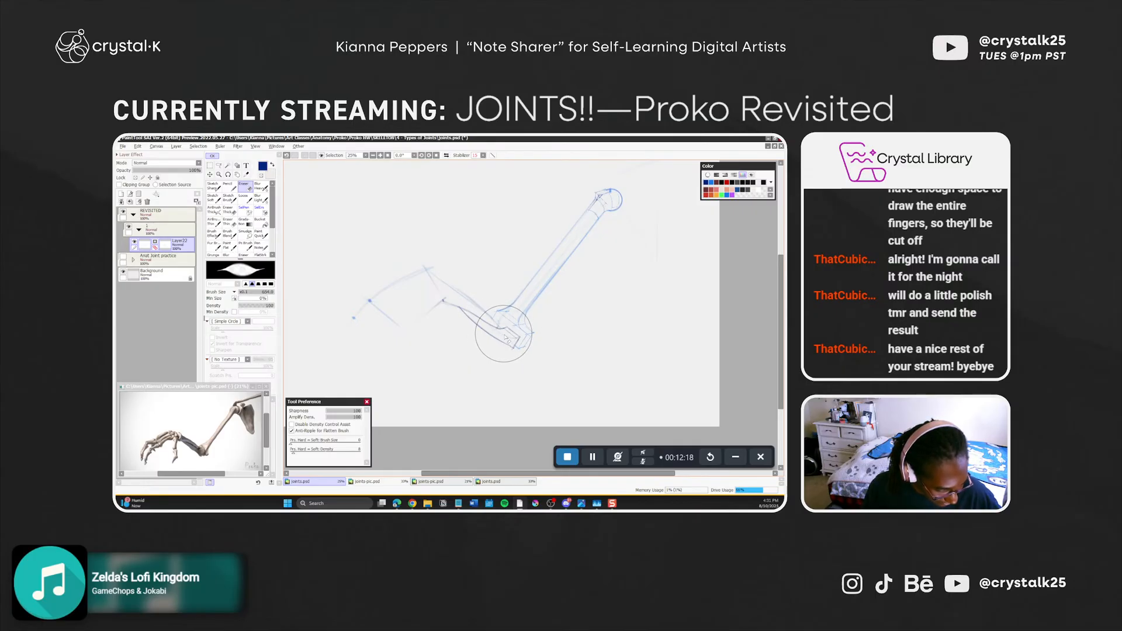
Turn off Disable Density Control Assist for the soft sketch brush and add a new layer above the masked arm sketch
{"action": "key", "text": "b"}
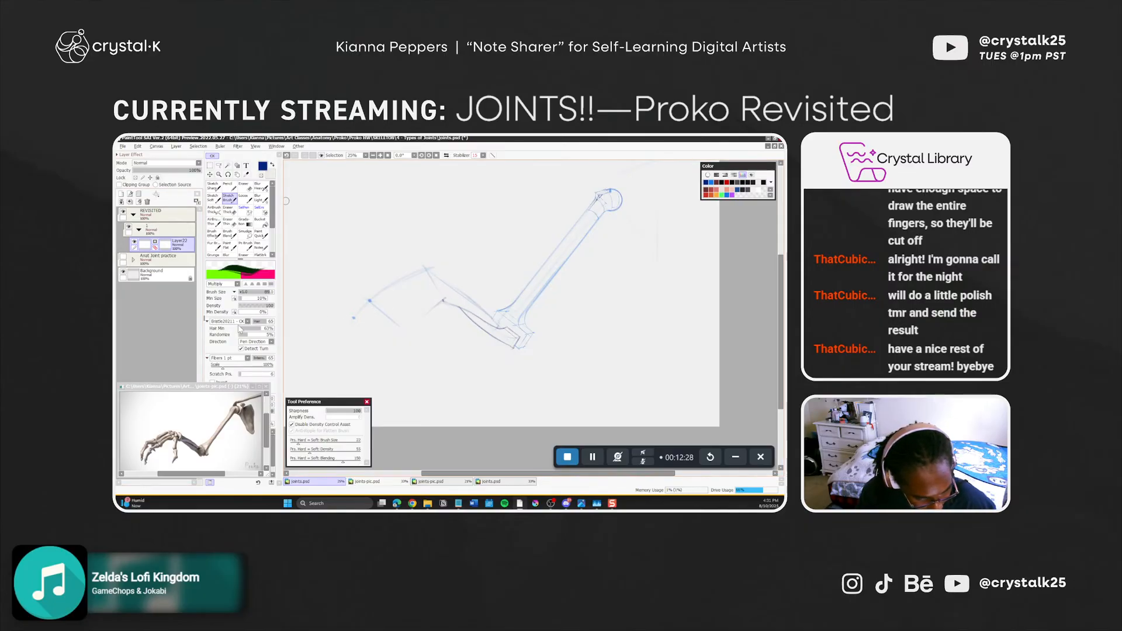
{"action": "left_click", "coordinate": [294, 424]}
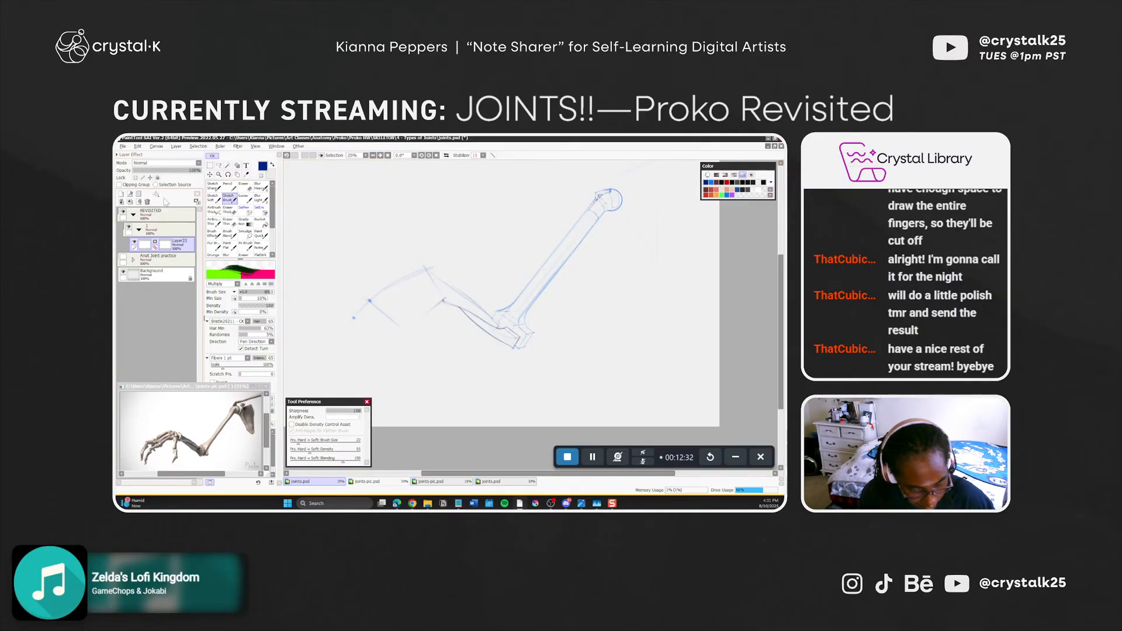
{"action": "left_click", "coordinate": [120, 194]}
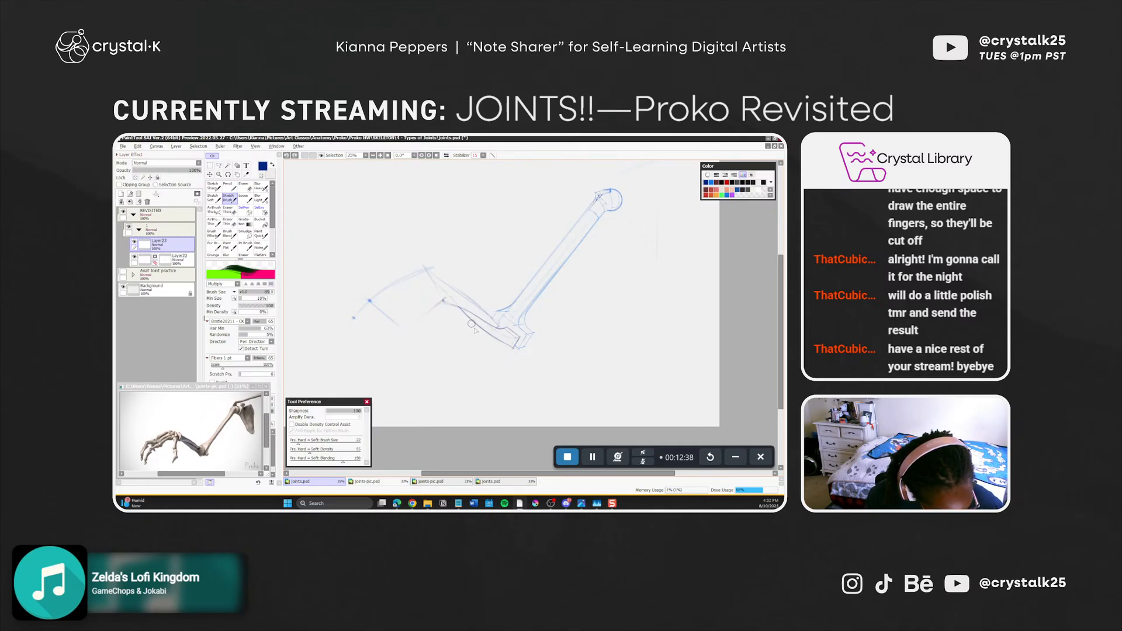
Sketch the upper forearm edge toward the elbow on the new layer with a resized soft sketch brush, undoing unsatisfactory strokes
{"action": "left_click_drag", "start_coordinate": [459, 307], "coordinate": [453, 305], "text": "ctrl+alt"}
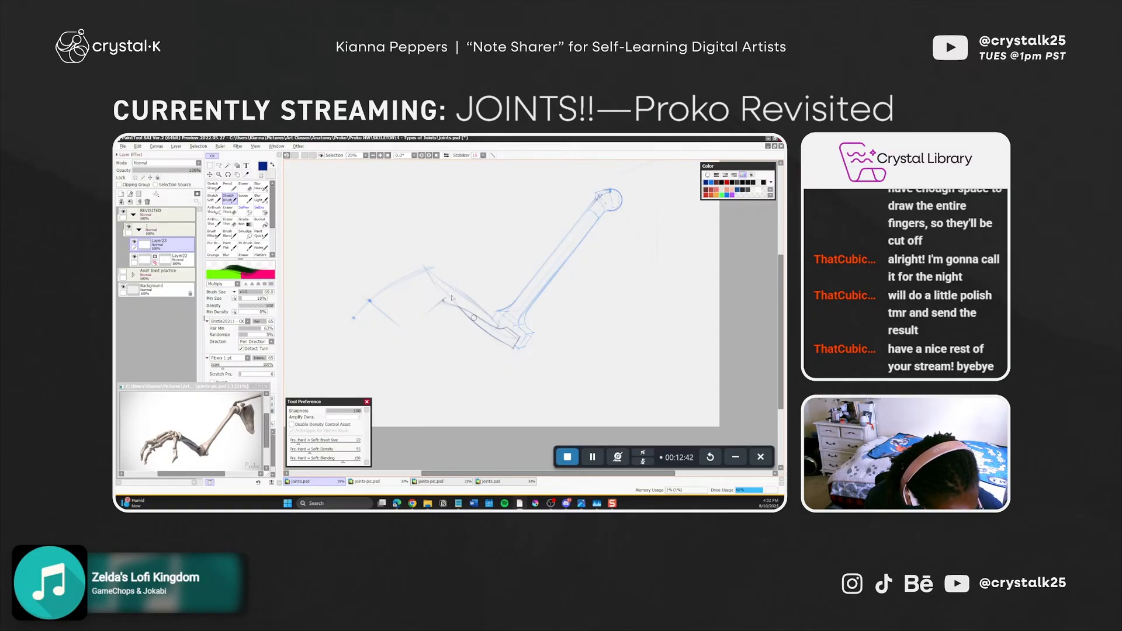
{"action": "key", "text": "ctrl+z"}
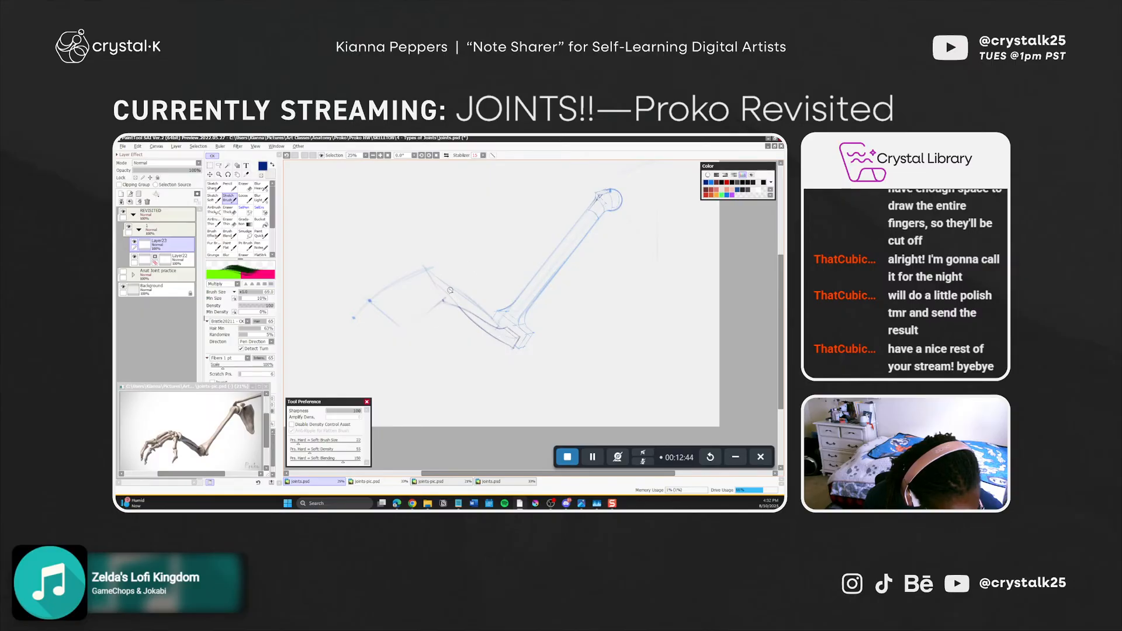
{"action": "key", "text": "ctrl+z"}
{"action": "left_click", "coordinate": [506, 336]}
{"action": "left_click", "coordinate": [505, 336]}
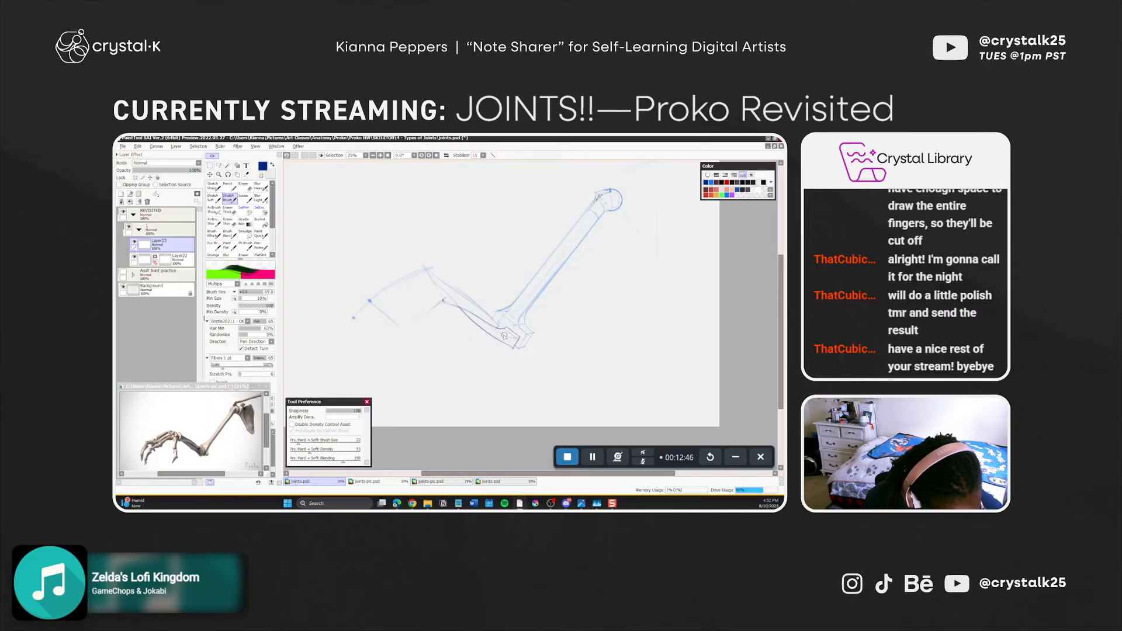
{"action": "key", "text": "ctrl+z"}
{"action": "left_click", "coordinate": [501, 333]}
{"action": "key", "text": "ctrl+z"}
{"action": "left_click", "coordinate": [509, 337]}
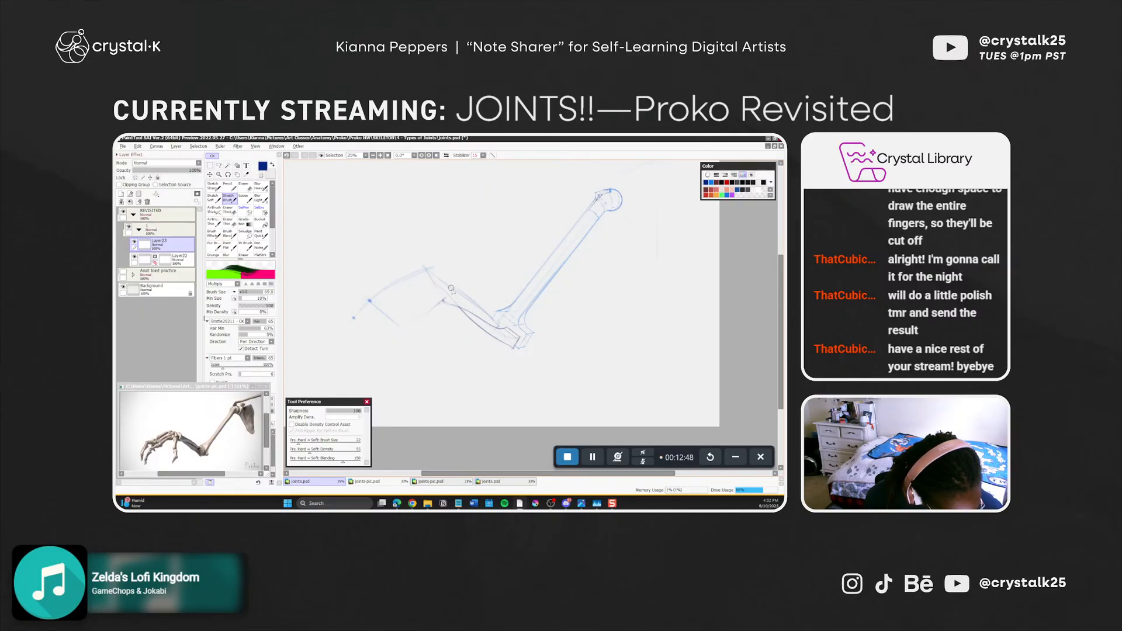
{"action": "left_click_drag", "start_coordinate": [451, 289], "coordinate": [498, 332]}
{"action": "key", "text": "ctrl+z"}
{"action": "key", "text": "ctrl+z"}
{"action": "key", "text": "ctrl+z"}
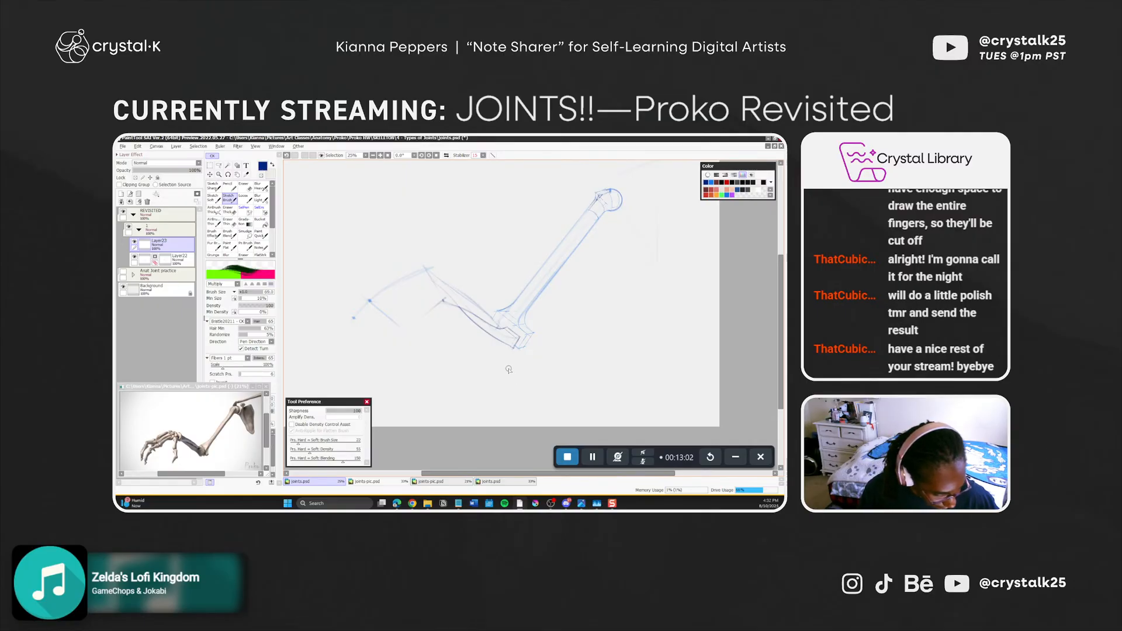
Clean up the overlapping forearm lines on the masked arm sketch layer with the sharp sketch brush
{"action": "key", "text": "n"}
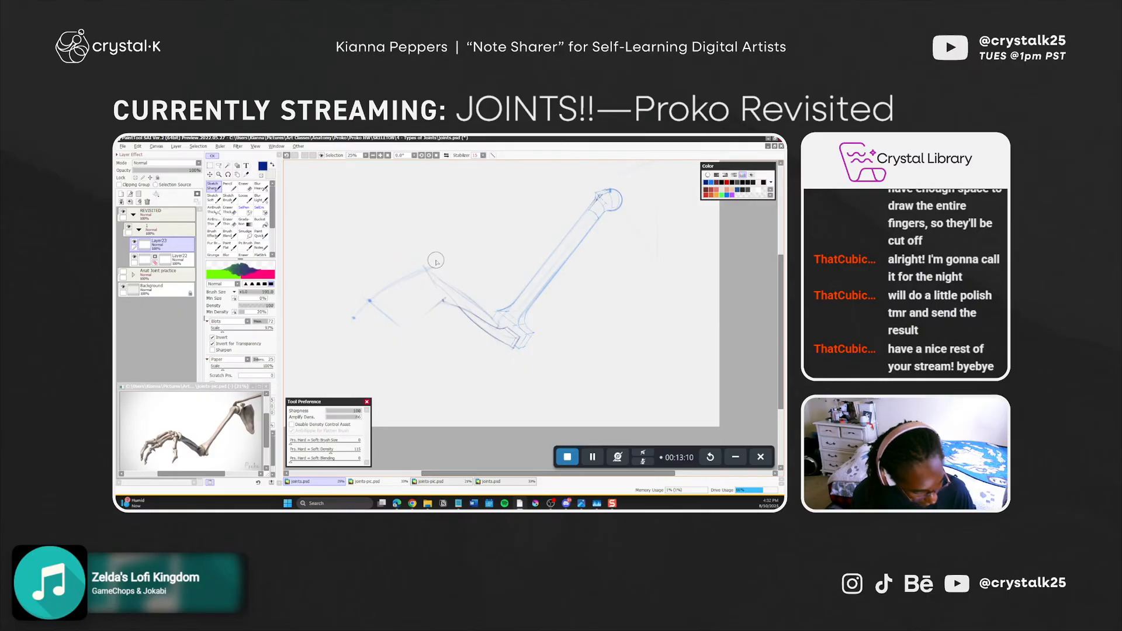
{"action": "left_click", "coordinate": [180, 258]}
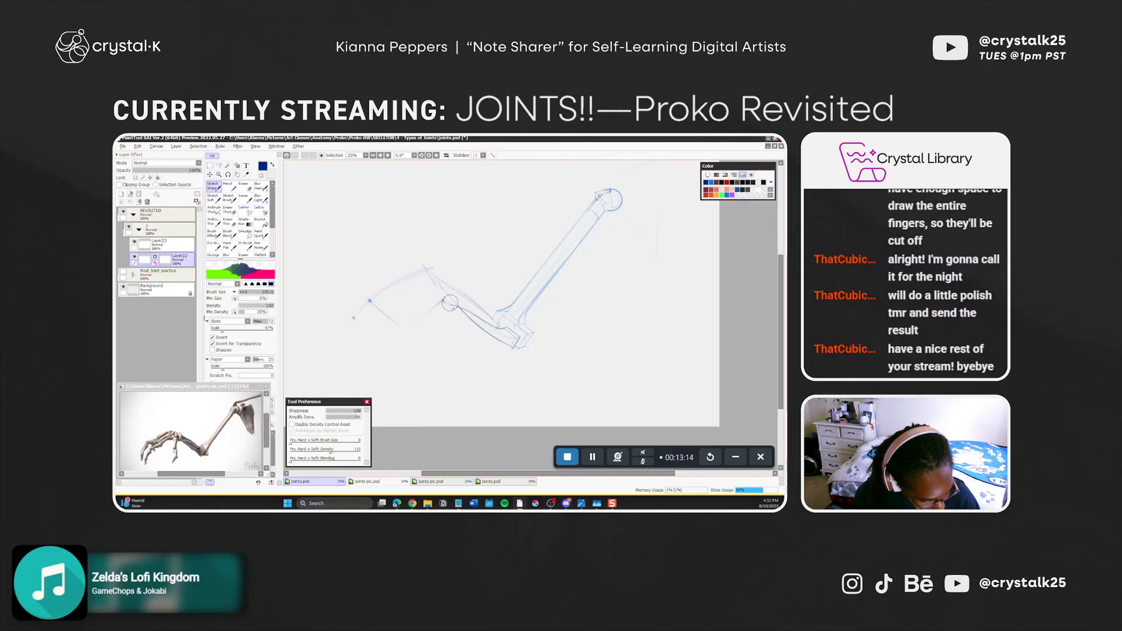
{"action": "key", "text": "ctrl+z"}
{"action": "left_click_drag", "start_coordinate": [451, 303], "coordinate": [465, 318]}
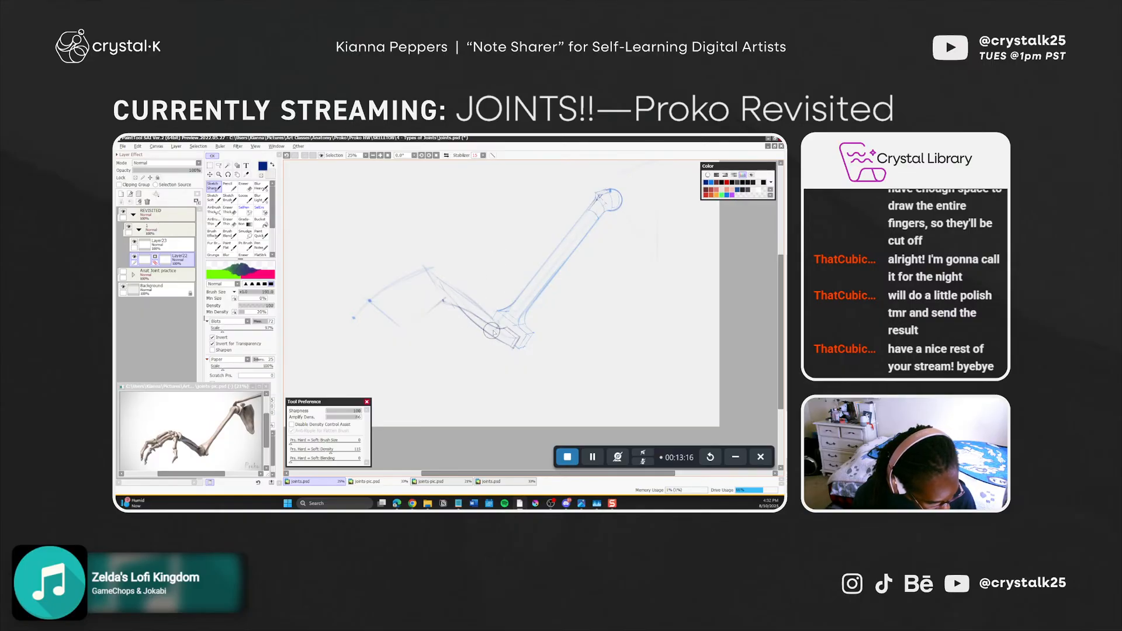
Check the whole arm drawing at different canvas rotations and save the file
{"action": "key", "text": "alt+space"}
{"action": "mouse_move", "coordinate": [520, 419]}
{"action": "left_mouse_down"}
{"action": "mouse_move", "coordinate": [561, 409]}
{"action": "mouse_move", "coordinate": [599, 382]}
{"action": "mouse_move", "coordinate": [614, 354]}
{"action": "mouse_move", "coordinate": [601, 267]}
{"action": "left_mouse_up"}
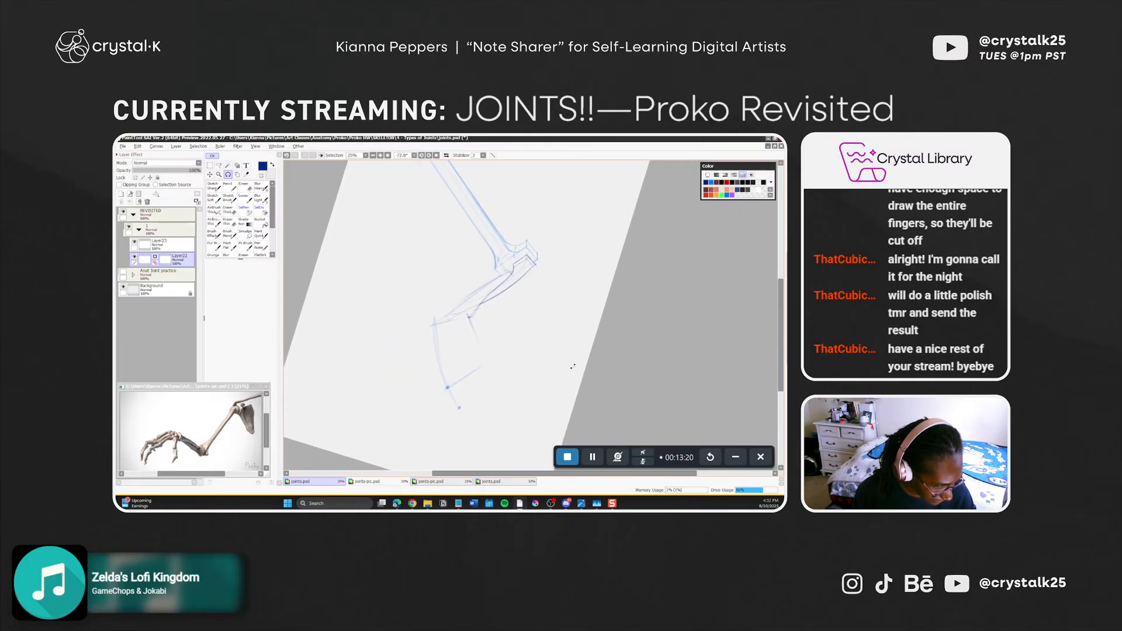
{"action": "mouse_move", "coordinate": [564, 408]}
{"action": "left_mouse_down"}
{"action": "mouse_move", "coordinate": [617, 373]}
{"action": "mouse_move", "coordinate": [621, 320]}
{"action": "left_mouse_up"}
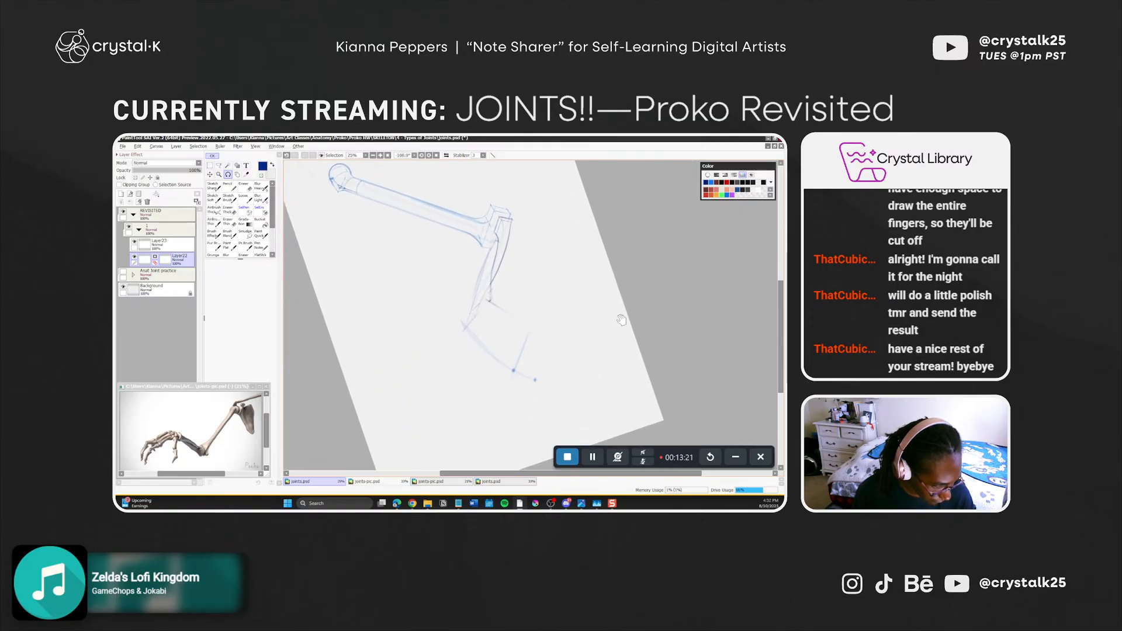
{"action": "right_click", "coordinate": [574, 395]}
{"action": "left_click", "coordinate": [527, 345], "text": "ctrl+alt"}
{"action": "left_click_drag", "start_coordinate": [548, 360], "coordinate": [489, 378]}
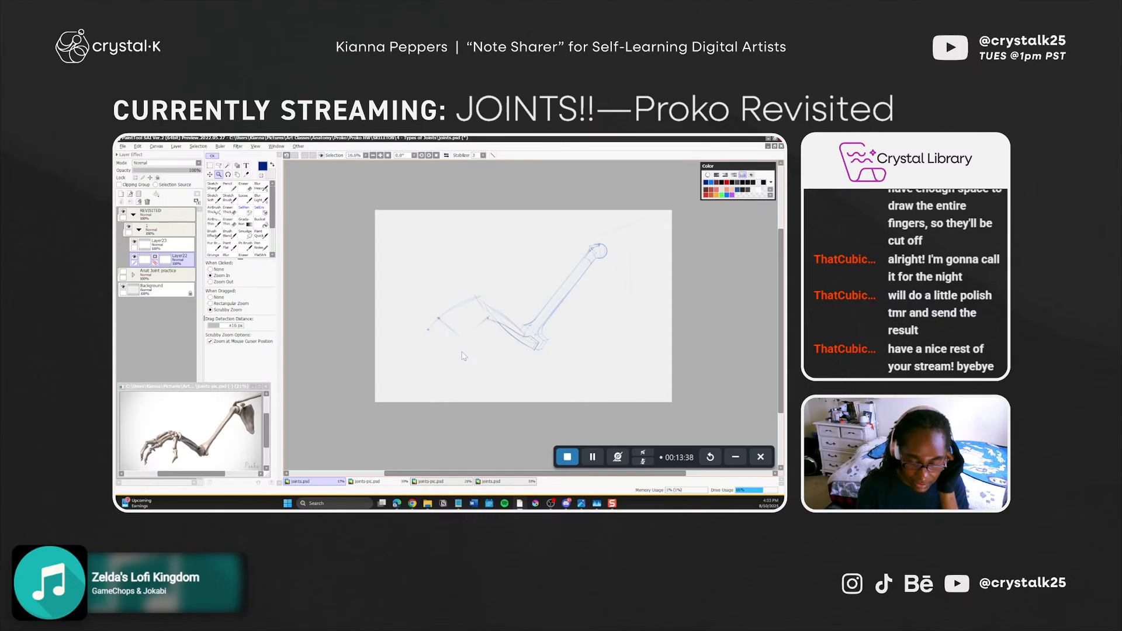
{"action": "key", "text": "ctrl+s"}
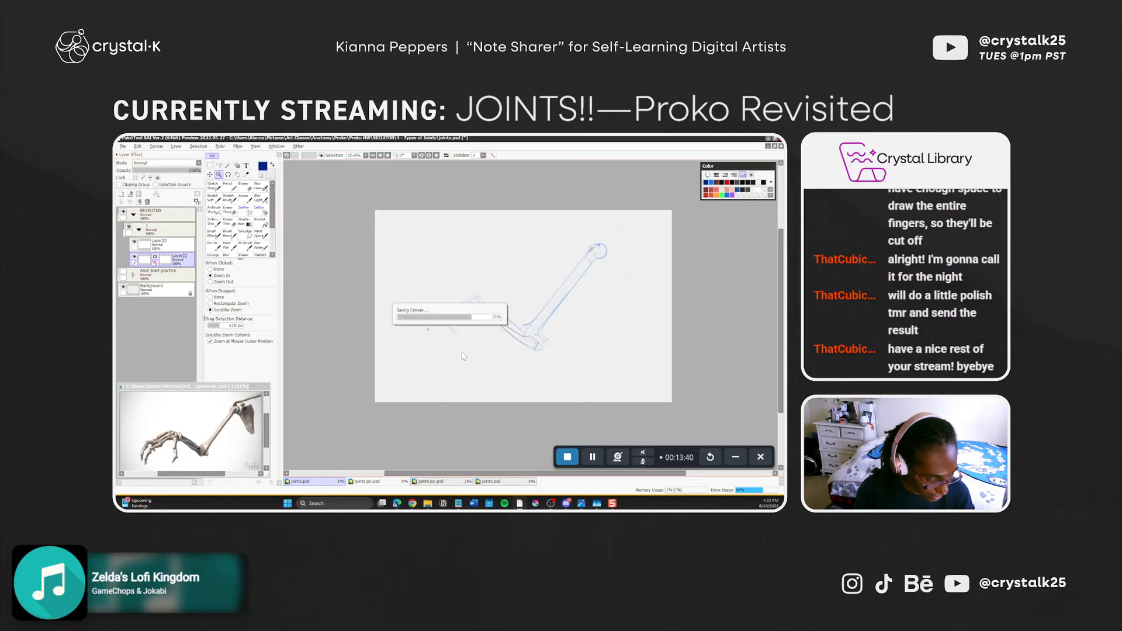
{"action": "left_click_drag", "start_coordinate": [538, 366], "coordinate": [523, 359]}
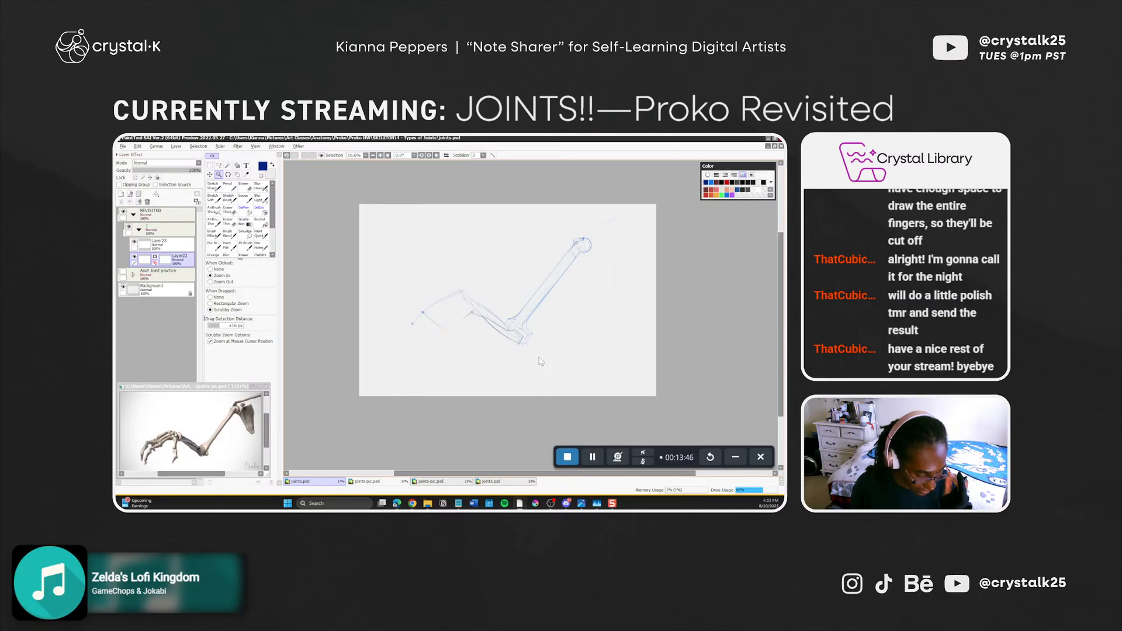
Switch to the soft sketch brush, enlarge its size for the hand area, and pause the screen recording
{"action": "key", "text": "b"}
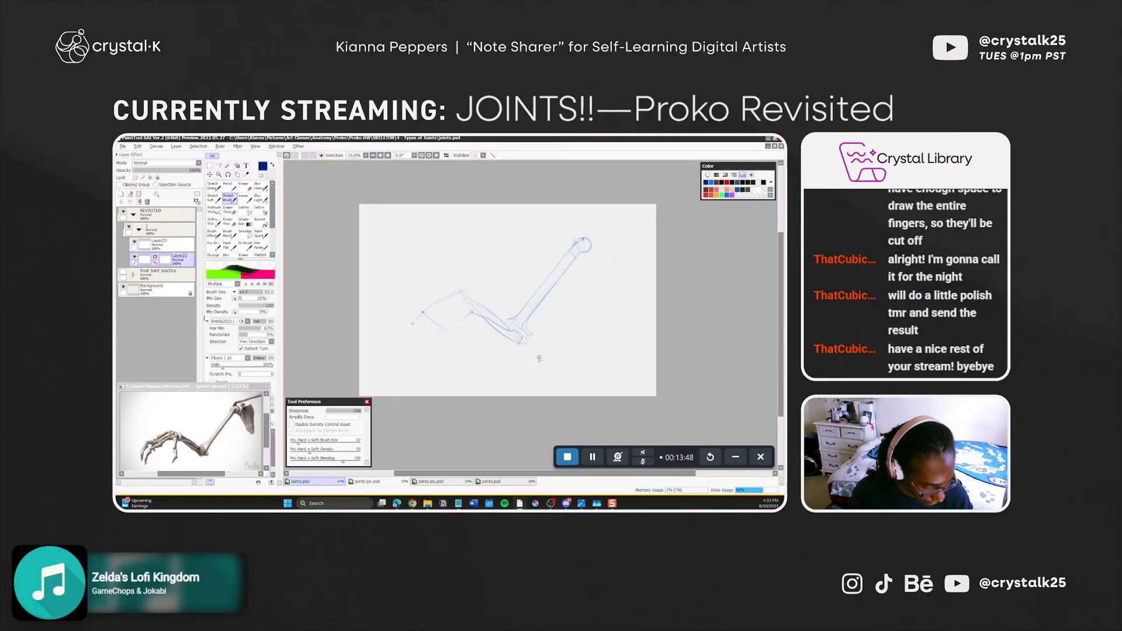
{"action": "left_click_drag", "start_coordinate": [435, 347], "coordinate": [435, 373], "text": "ctrl+alt"}
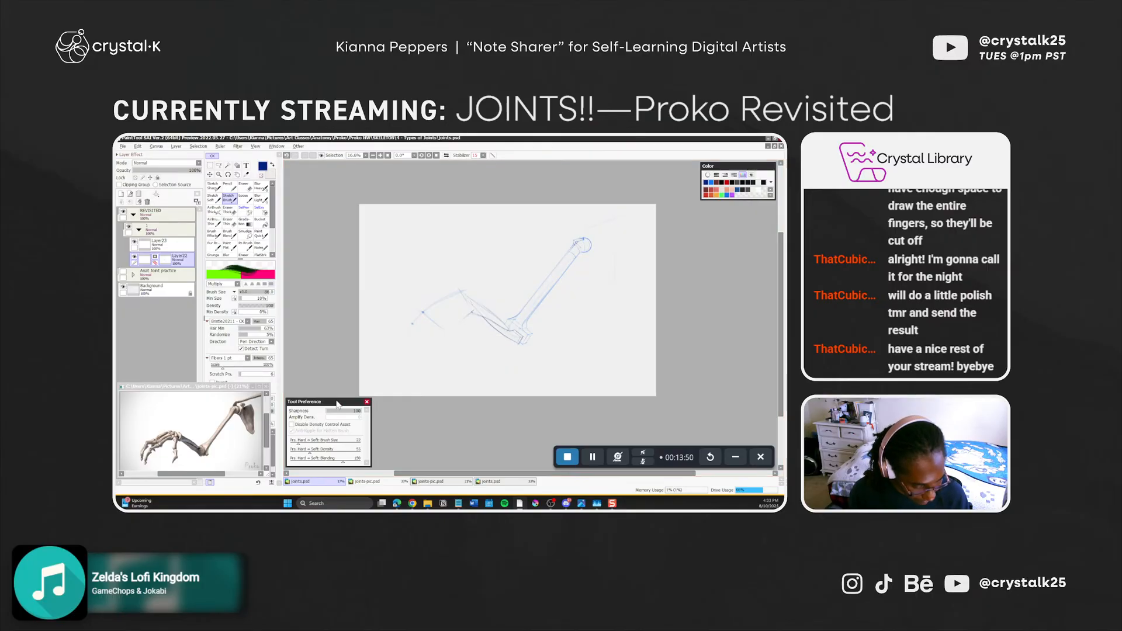
{"action": "left_click_drag", "start_coordinate": [337, 402], "coordinate": [338, 402]}
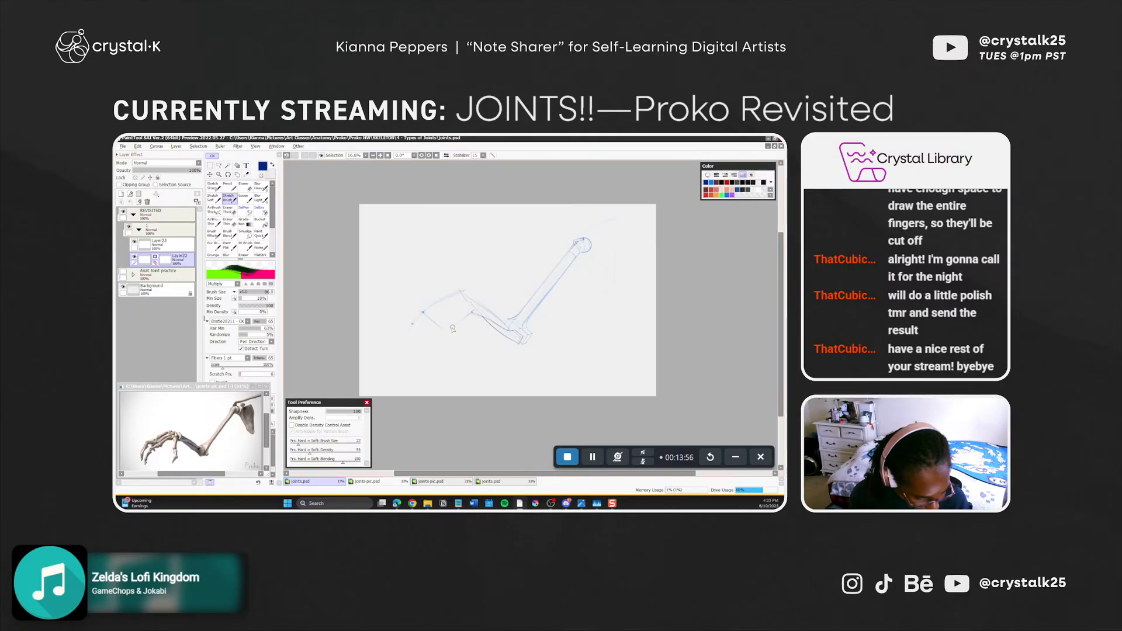
{"action": "left_click_drag", "start_coordinate": [447, 336], "coordinate": [459, 336], "text": "ctrl+alt"}
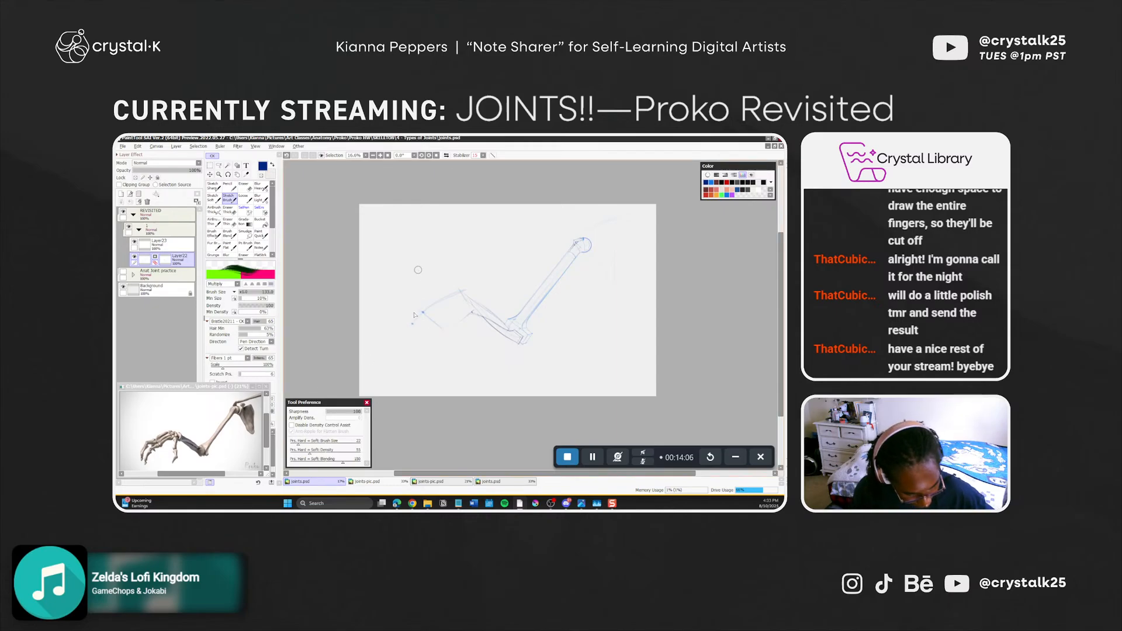
{"action": "left_click_drag", "start_coordinate": [445, 334], "coordinate": [440, 332], "text": "ctrl+alt"}
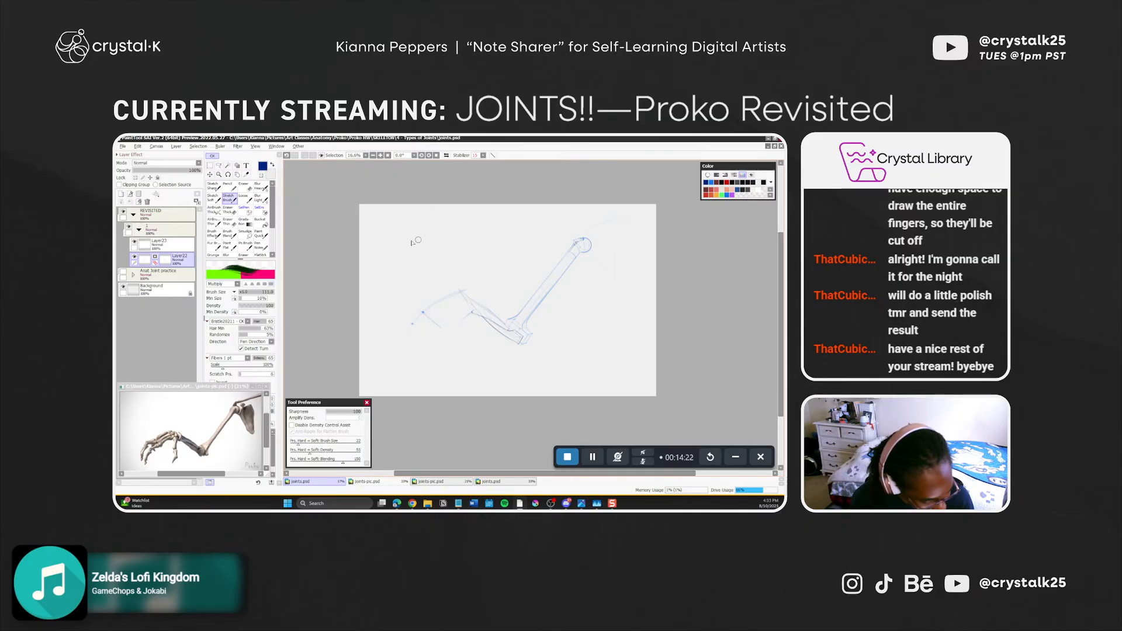
{"action": "key", "text": "shift+F9"}
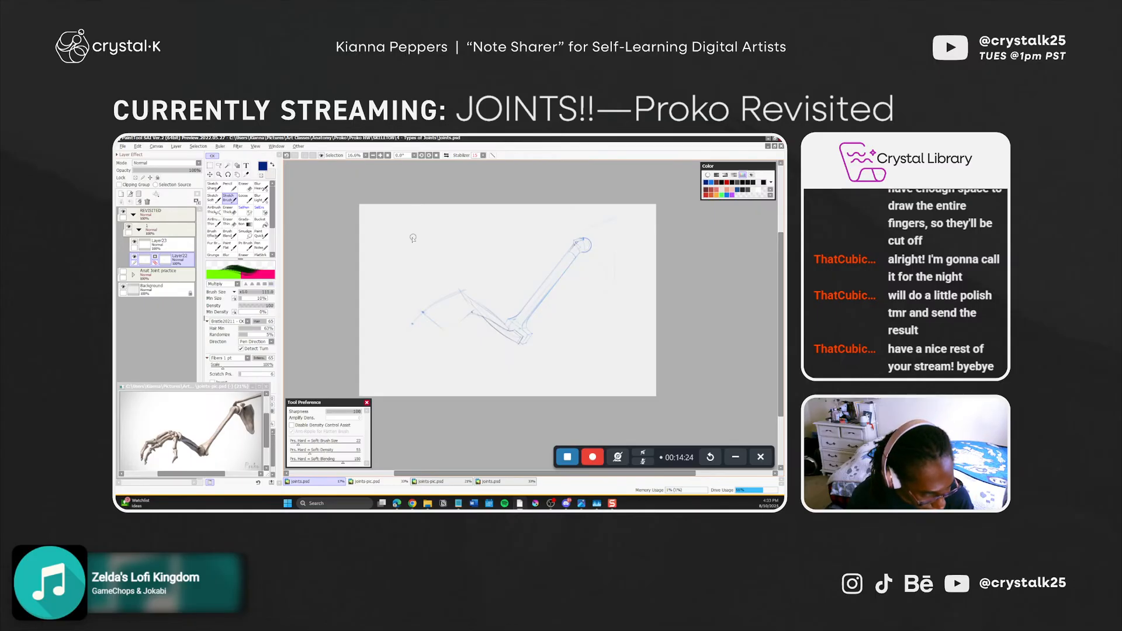
Sketch small trial shapes, including a thin box, an arch and flat bars, in the empty canvas area above the forearm
{"action": "left_click_drag", "start_coordinate": [406, 238], "coordinate": [451, 242]}
{"action": "key", "text": "ctrl+z"}
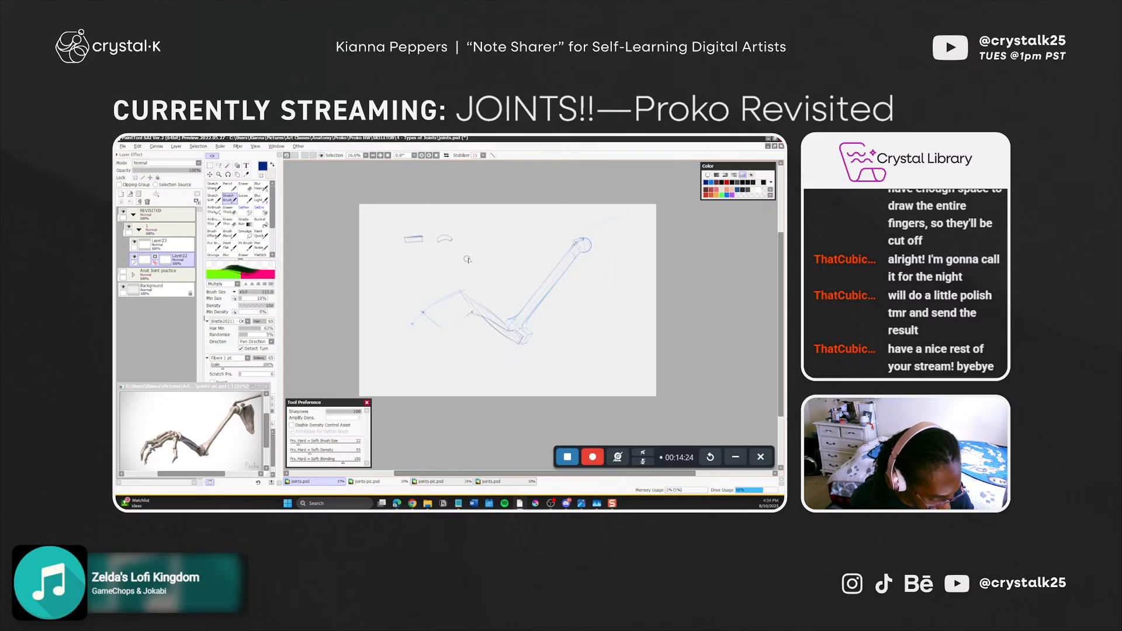
{"action": "left_click_drag", "start_coordinate": [462, 251], "coordinate": [479, 251]}
{"action": "key", "text": "ctrl+z"}
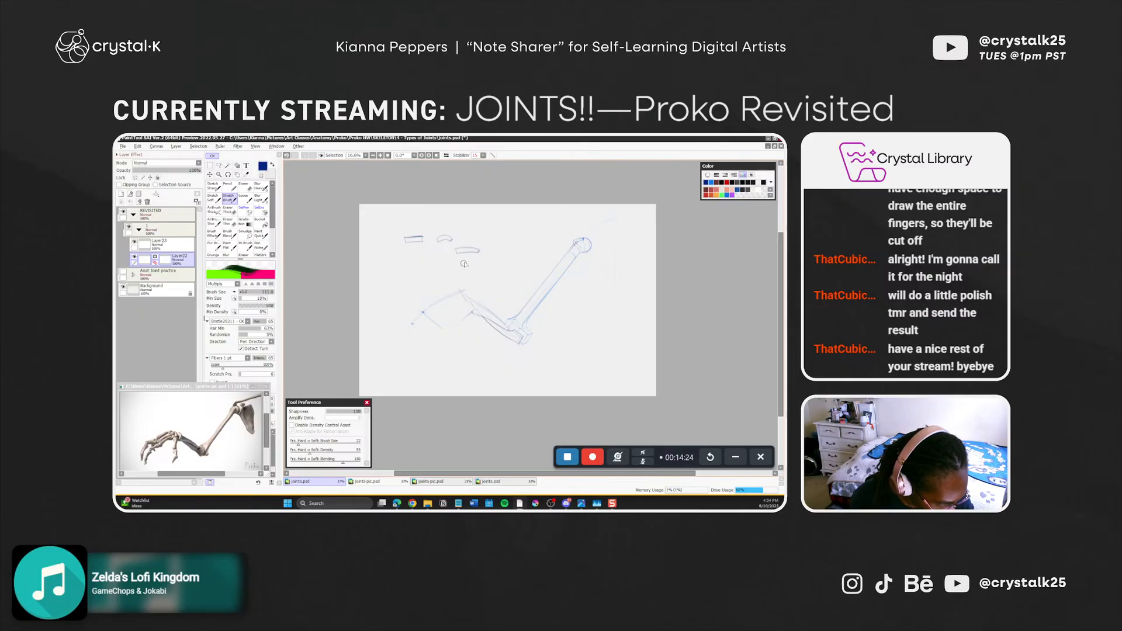
{"action": "left_click_drag", "start_coordinate": [455, 262], "coordinate": [481, 262]}
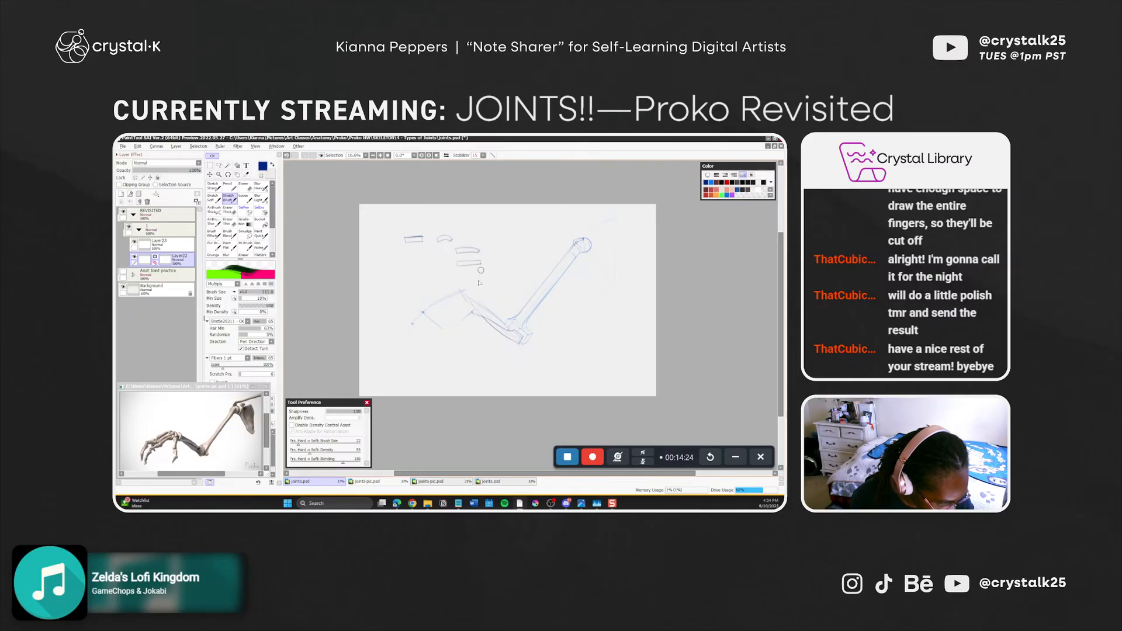
Undo all the trial shapes above the arm sketch and save the document
{"action": "key", "text": "ctrl+z"}
{"action": "key", "text": "ctrl+z"}
{"action": "key", "text": "ctrl+z"}
{"action": "key", "text": "ctrl+z"}
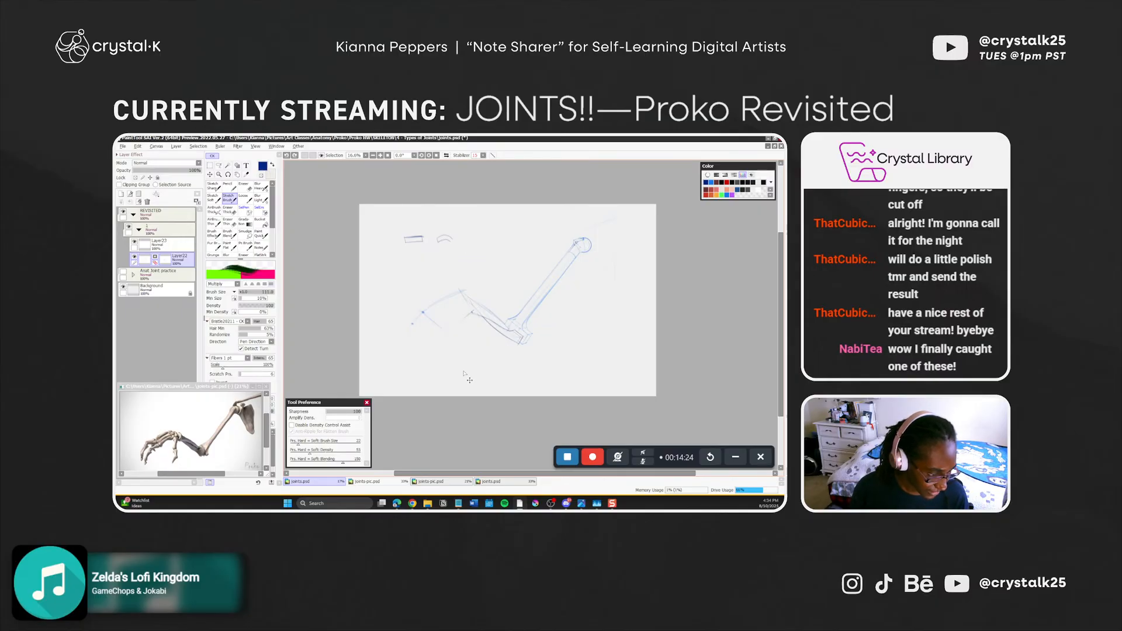
{"action": "key", "text": "ctrl+z"}
{"action": "key", "text": "ctrl+z"}
{"action": "key", "text": "ctrl+s"}
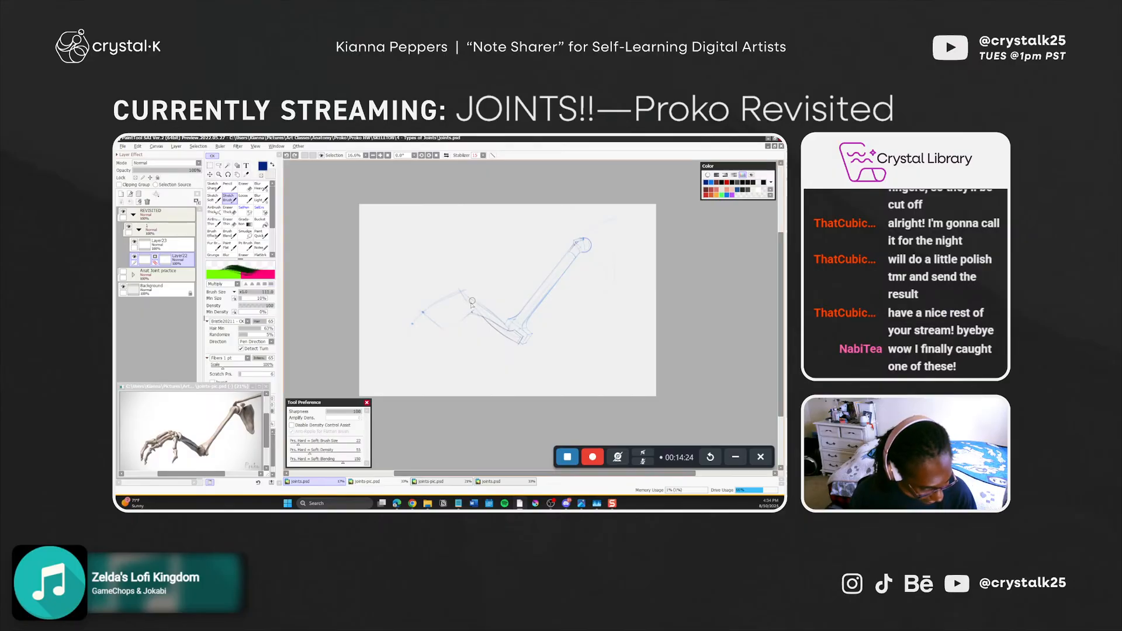
Refine the forearm bone lines between the wrist and the elbow with the eraser and brush, undoing unwanted strokes
{"action": "key", "text": "e"}
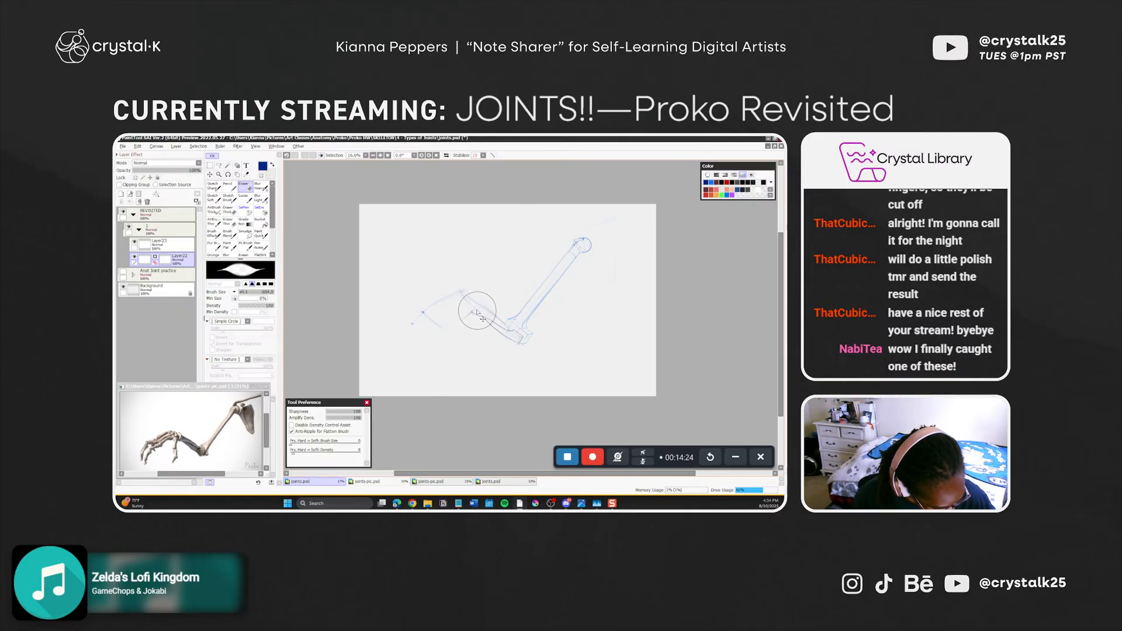
{"action": "mouse_move", "coordinate": [470, 301]}
{"action": "left_mouse_down"}
{"action": "mouse_move", "coordinate": [493, 306]}
{"action": "mouse_move", "coordinate": [472, 308]}
{"action": "mouse_move", "coordinate": [478, 316]}
{"action": "mouse_move", "coordinate": [497, 291]}
{"action": "mouse_move", "coordinate": [482, 319]}
{"action": "left_mouse_up"}
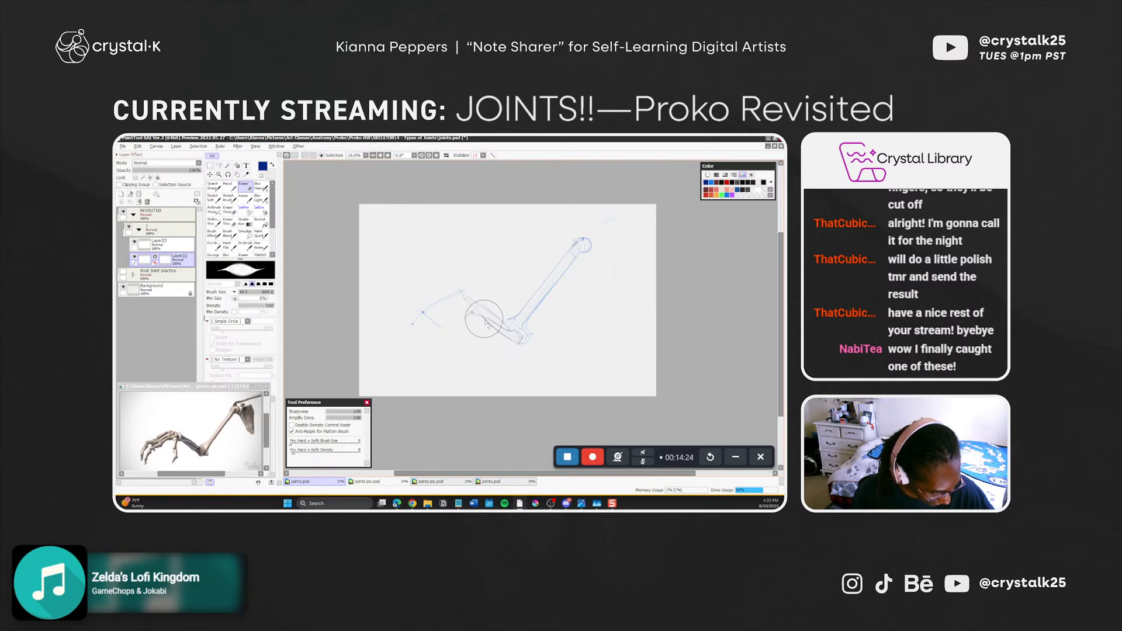
{"action": "key", "text": "ctrl+z"}
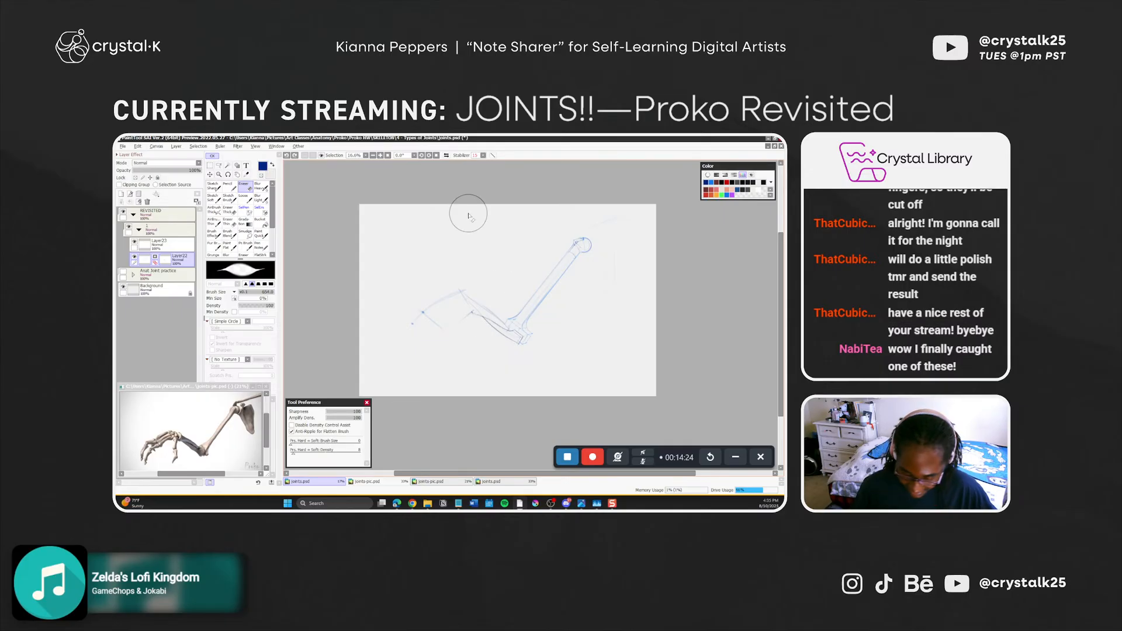
{"action": "key", "text": "b"}
{"action": "key", "text": "ctrl+z"}
{"action": "mouse_move", "coordinate": [468, 298]}
{"action": "left_mouse_down"}
{"action": "mouse_move", "coordinate": [508, 349]}
{"action": "mouse_move", "coordinate": [473, 299]}
{"action": "mouse_move", "coordinate": [504, 335]}
{"action": "mouse_move", "coordinate": [513, 340]}
{"action": "left_mouse_up"}
{"action": "key", "text": "ctrl+z"}
{"action": "key", "text": "ctrl+z"}
{"action": "key", "text": "ctrl+z"}
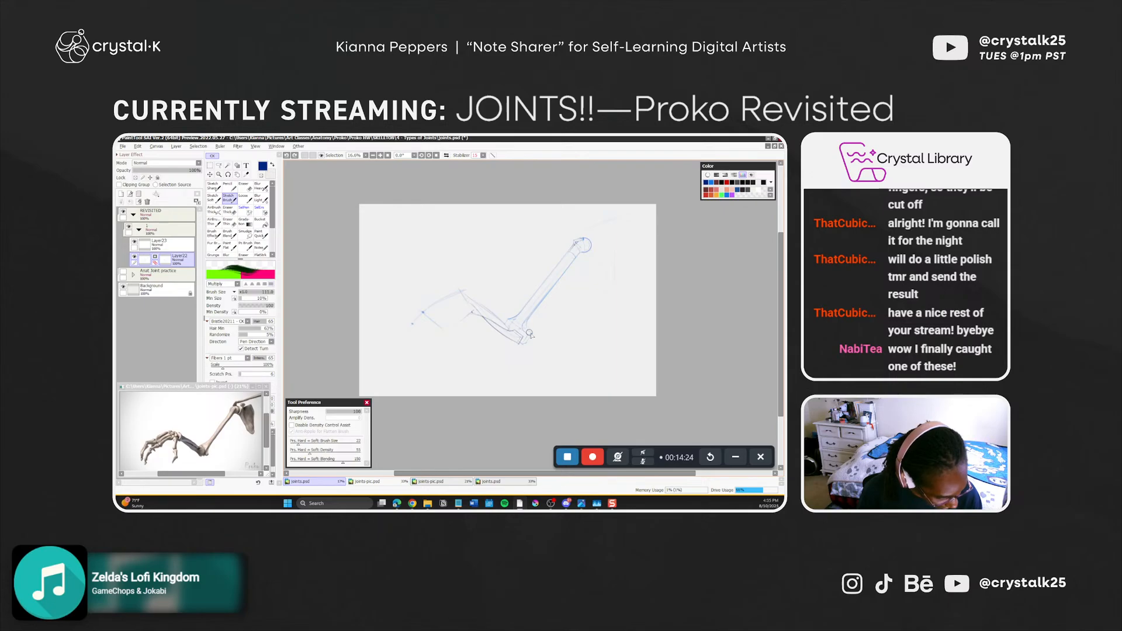
Rework the end of the block-shaped elbow joint with short straight strokes, undoing unwanted ones
{"action": "key", "text": "n"}
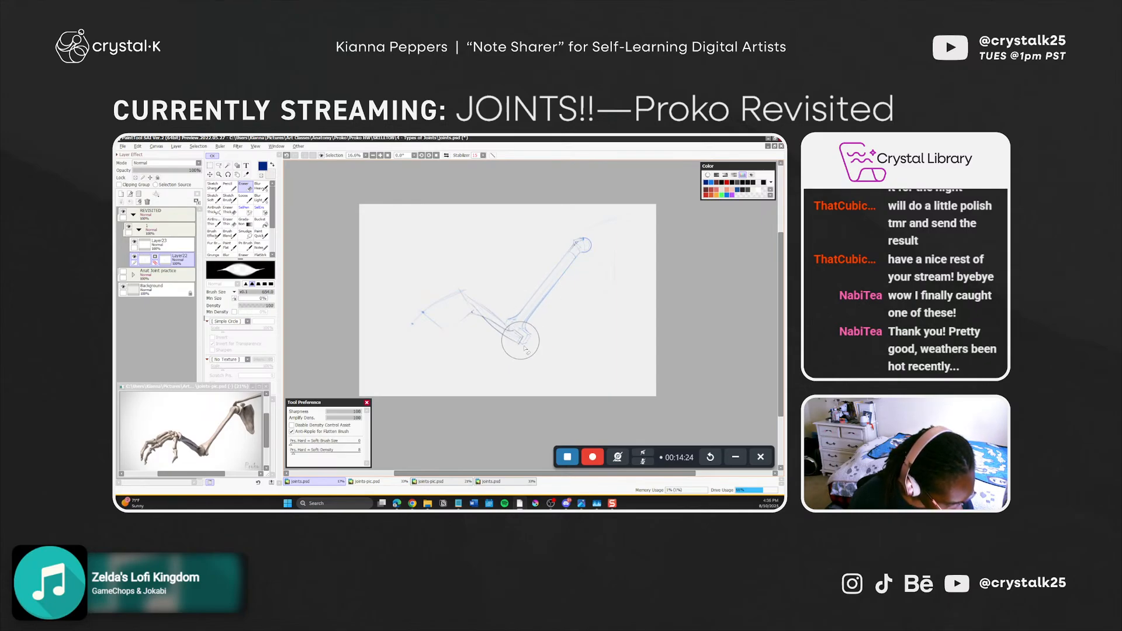
{"action": "key", "text": "alt+space"}
{"action": "left_click_drag", "start_coordinate": [532, 353], "coordinate": [586, 316]}
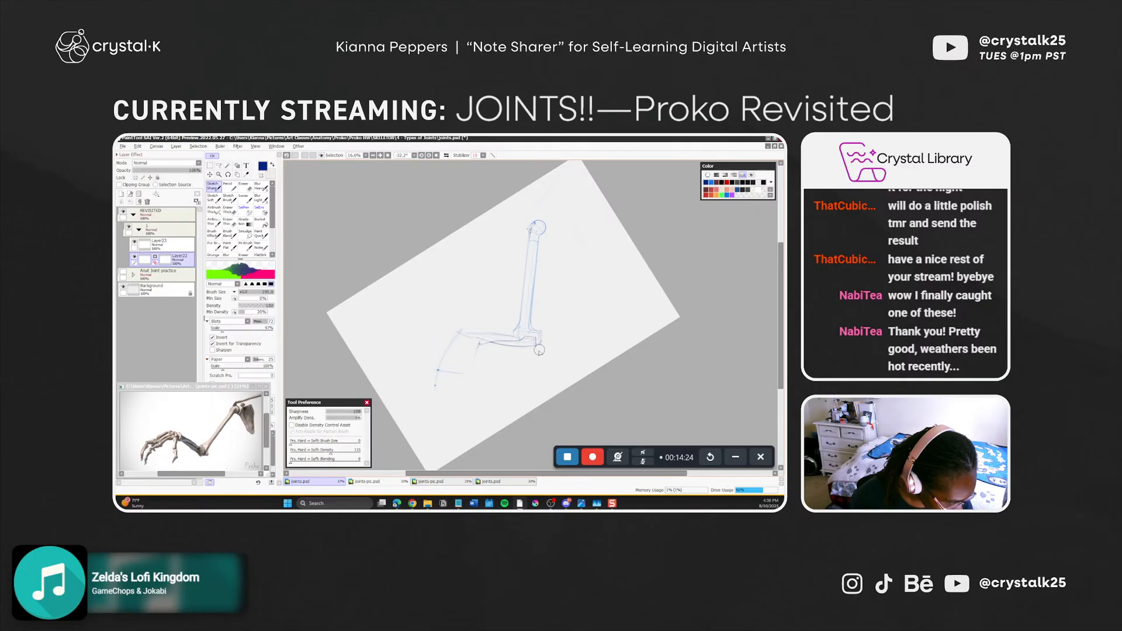
{"action": "key", "text": "shift"}
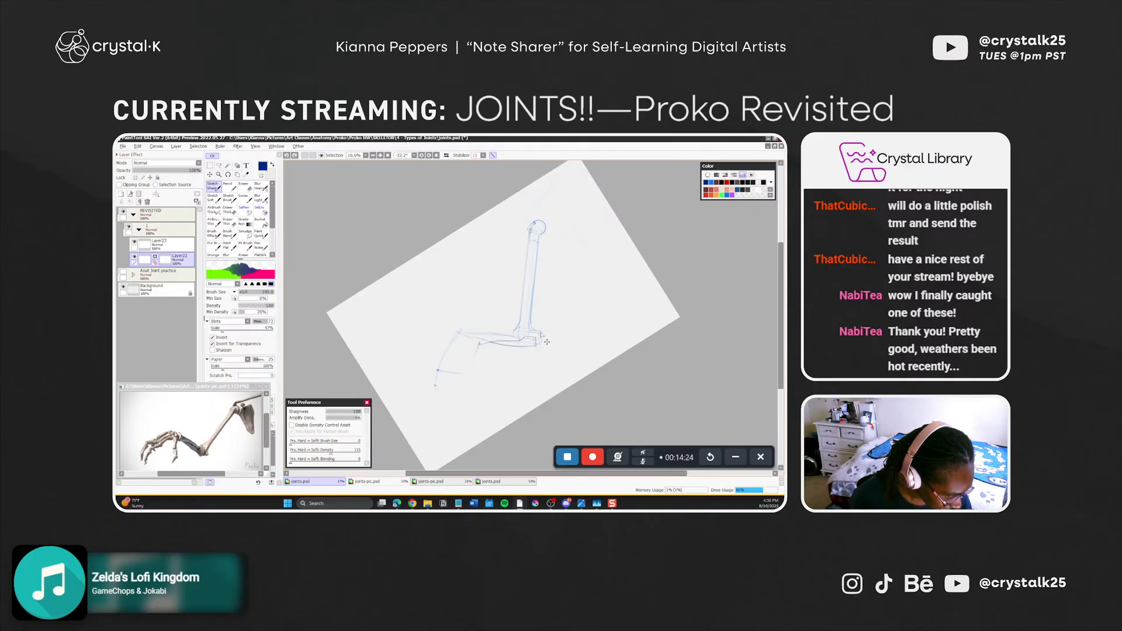
{"action": "key", "text": "e"}
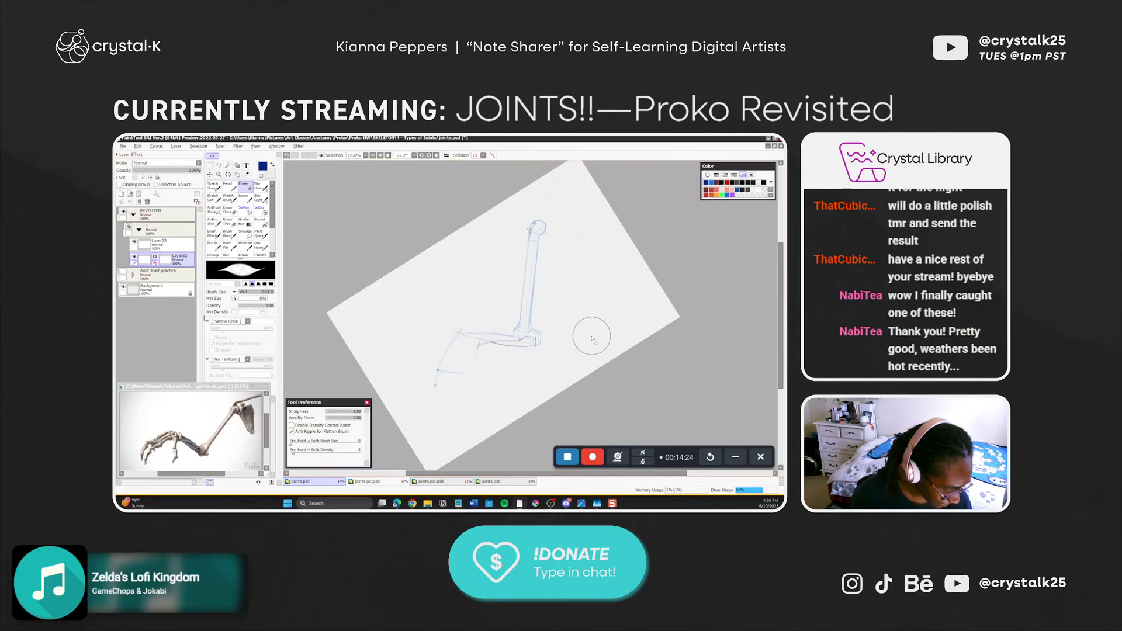
{"action": "key", "text": "ctrl+z"}
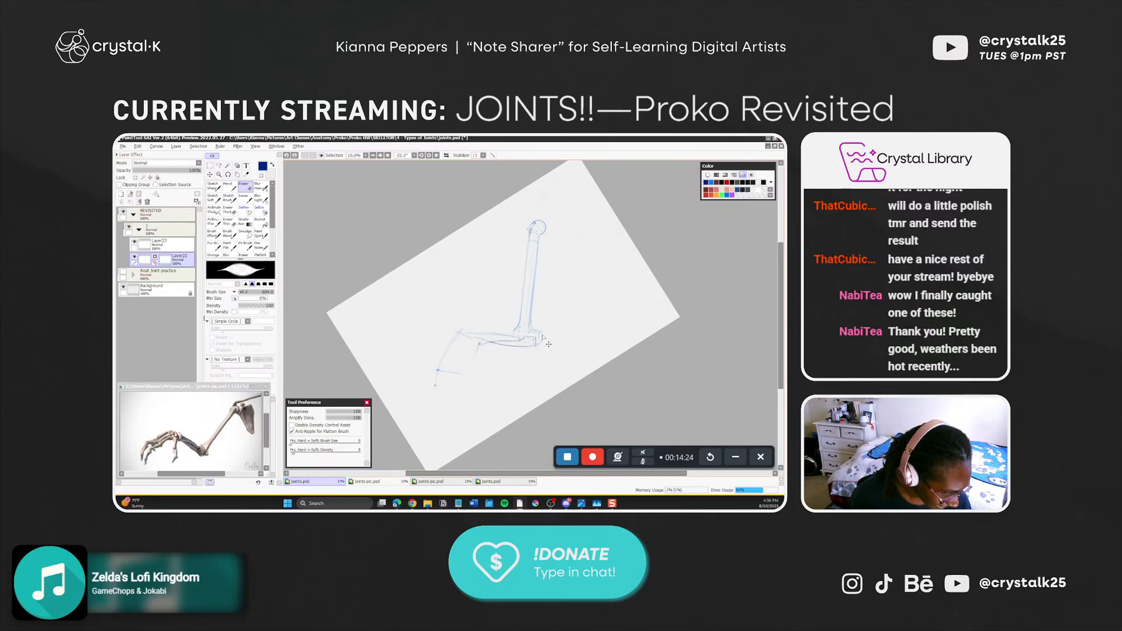
{"action": "key", "text": "n"}
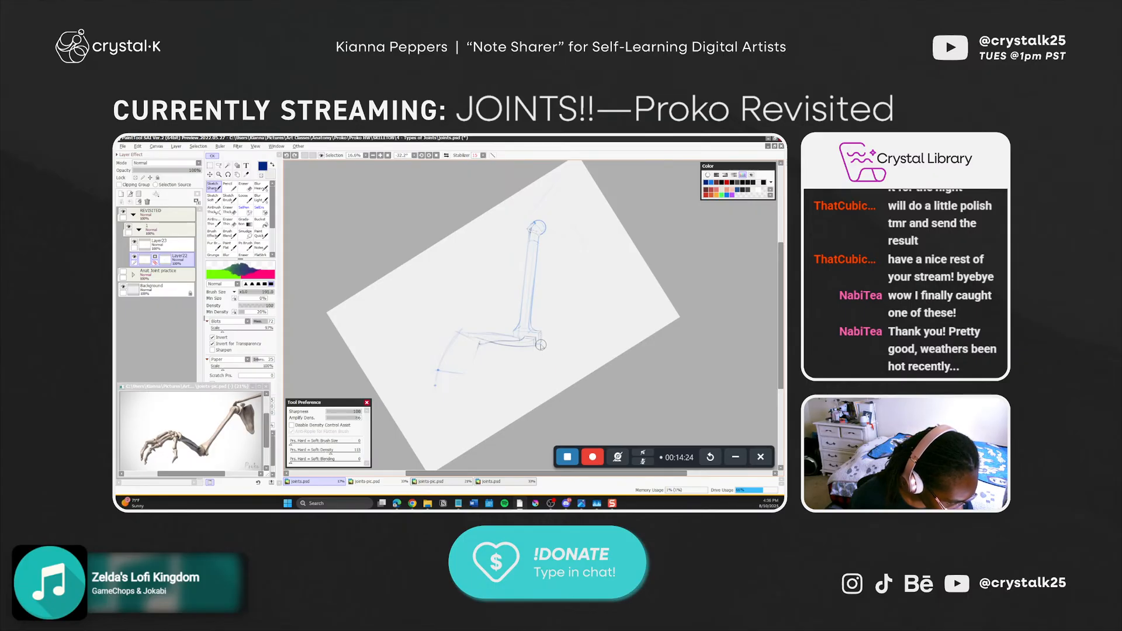
{"action": "left_click_drag", "start_coordinate": [541, 333], "coordinate": [540, 344]}
{"action": "key", "text": "ctrl+z"}
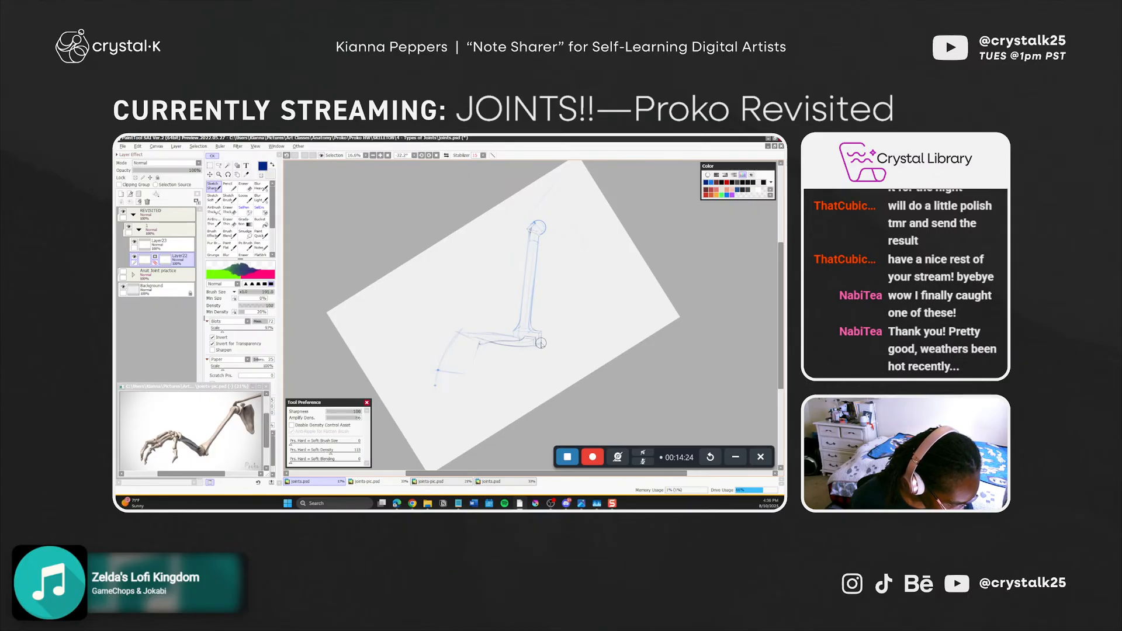
Clean up the elbow block's outline with the eraser and save the document
{"action": "key", "text": "e"}
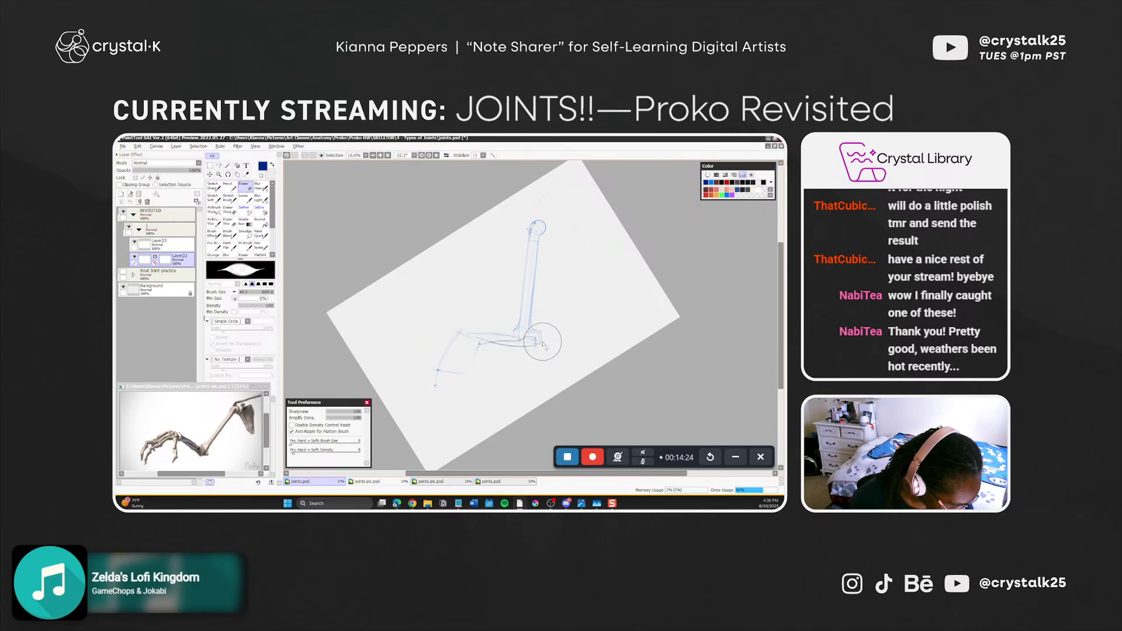
{"action": "key", "text": "ctrl+s"}
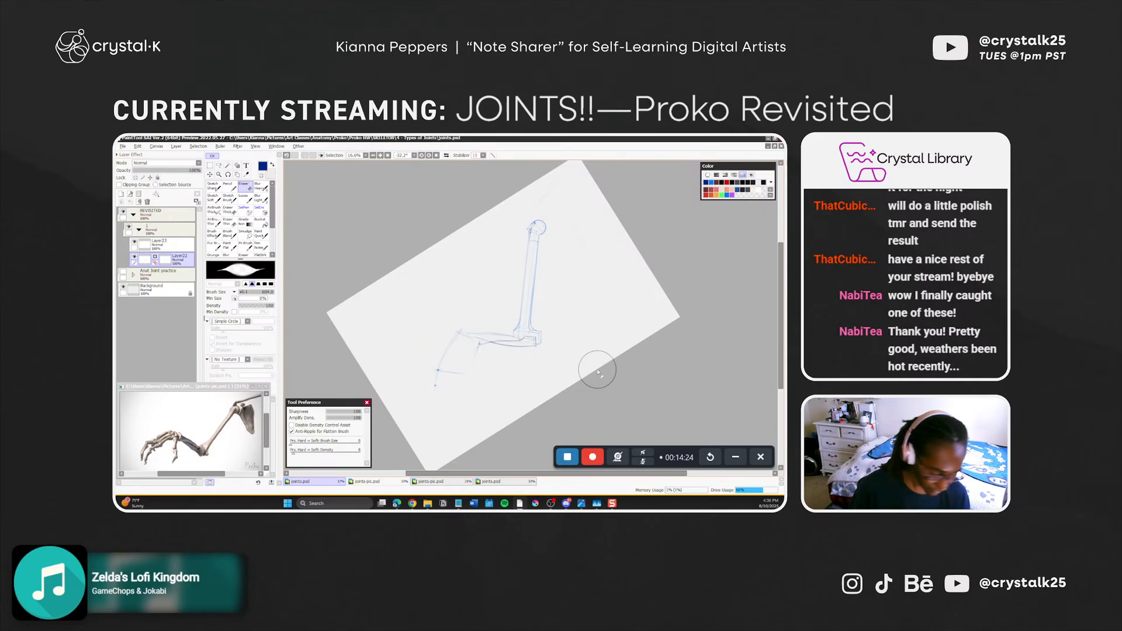
{"action": "key", "text": "shift"}
{"action": "key", "text": "Home"}
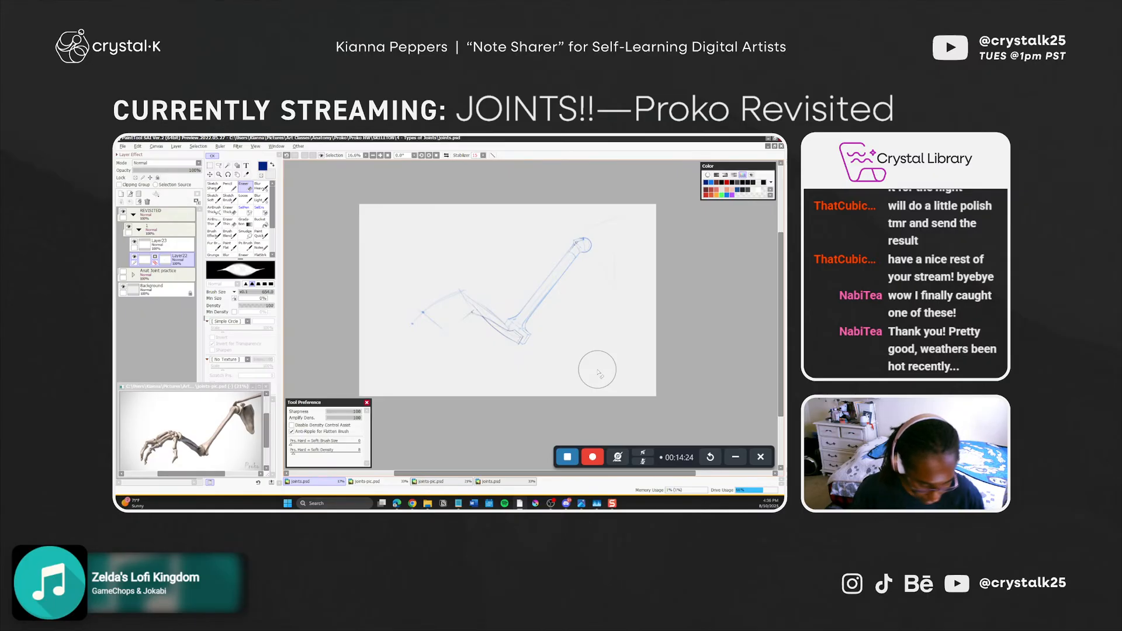
Lighten the upper arm bone, redraw its forearm-facing edge from the elbow to the shoulder ball, and save the document
{"action": "key", "text": "b"}
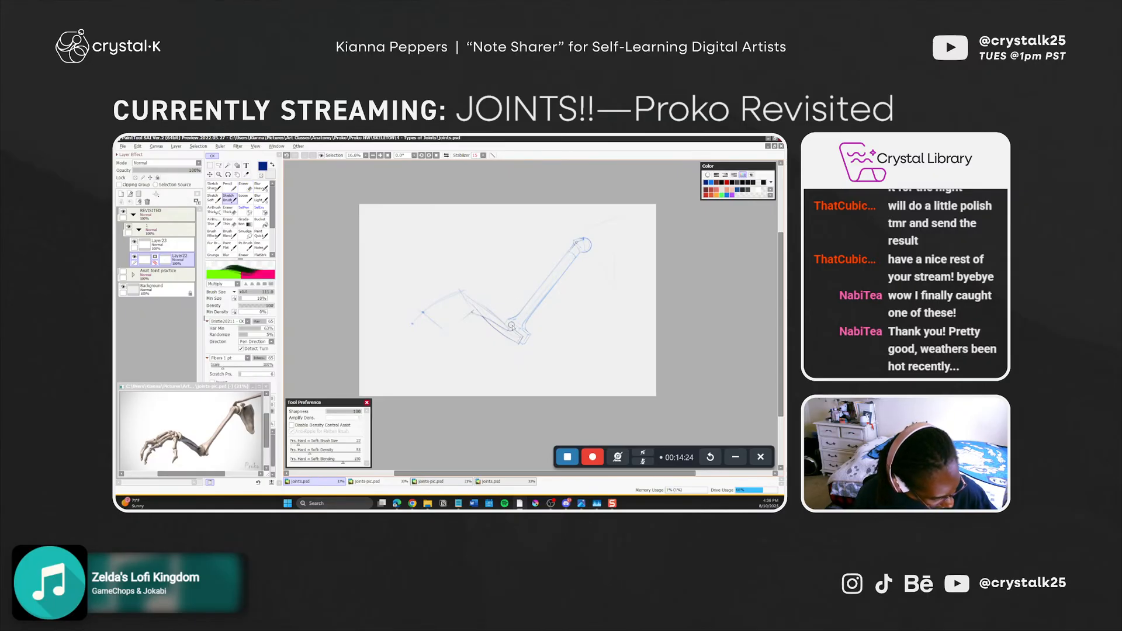
{"action": "key", "text": "e"}
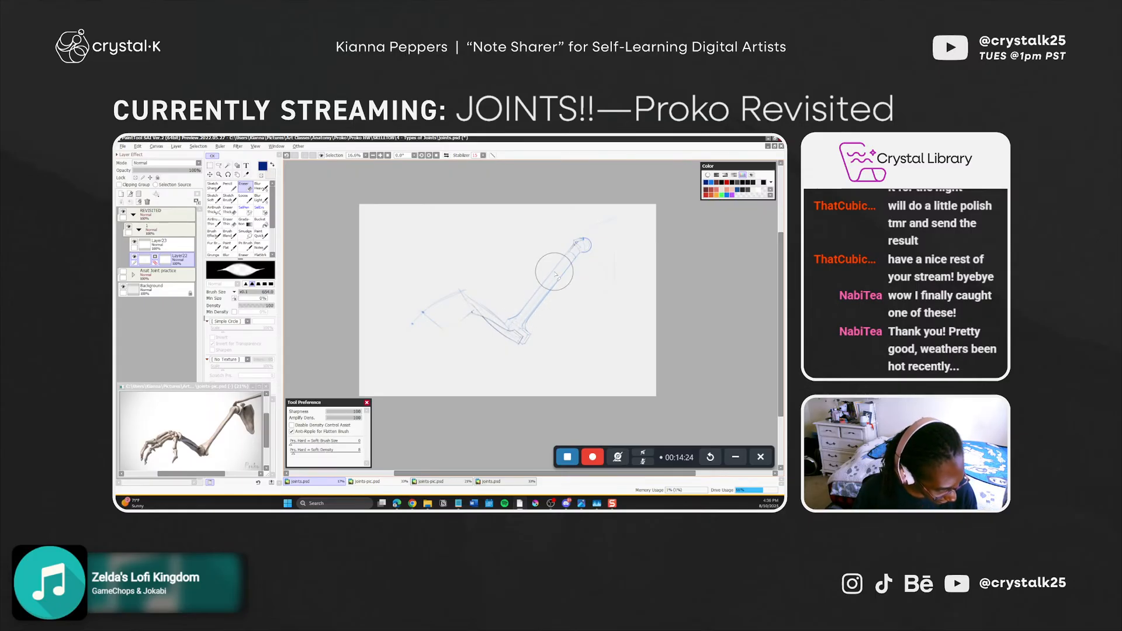
{"action": "key", "text": "b"}
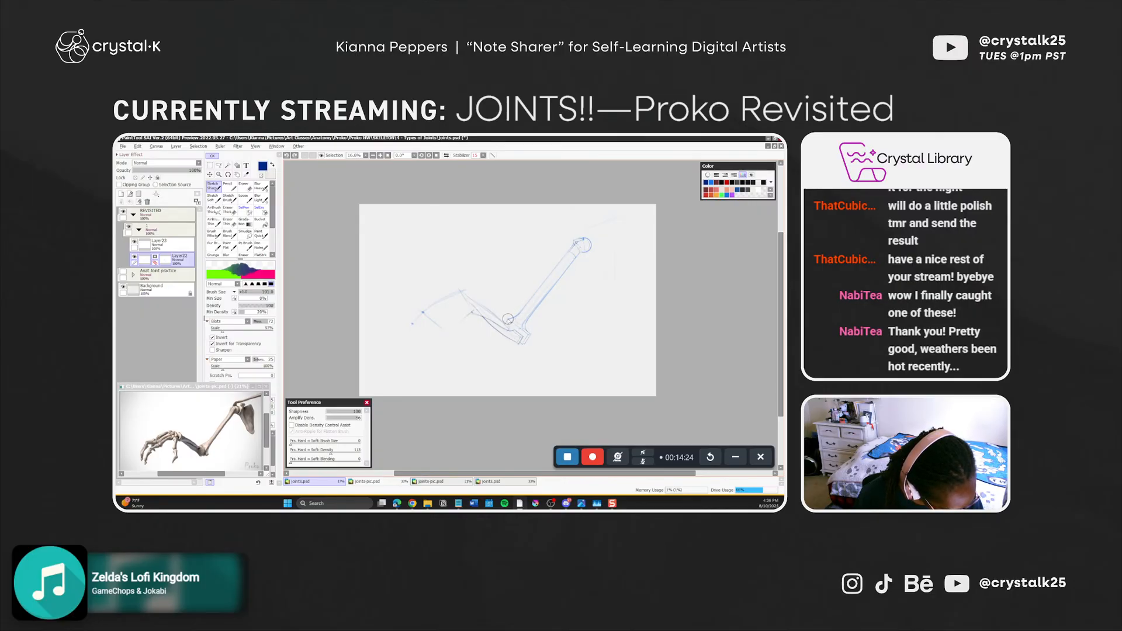
{"action": "mouse_move", "coordinate": [525, 304]}
{"action": "left_mouse_down"}
{"action": "mouse_move", "coordinate": [519, 311]}
{"action": "mouse_move", "coordinate": [575, 243]}
{"action": "left_mouse_up"}
{"action": "key", "text": "b"}
{"action": "key", "text": "shift"}
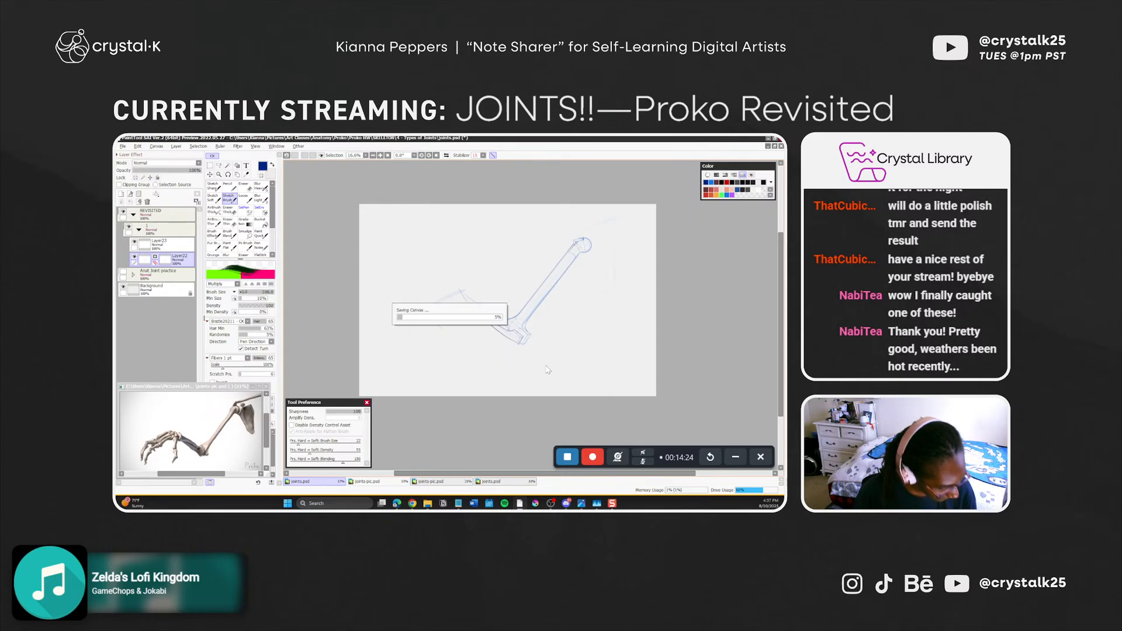
{"action": "key", "text": "ctrl+s"}
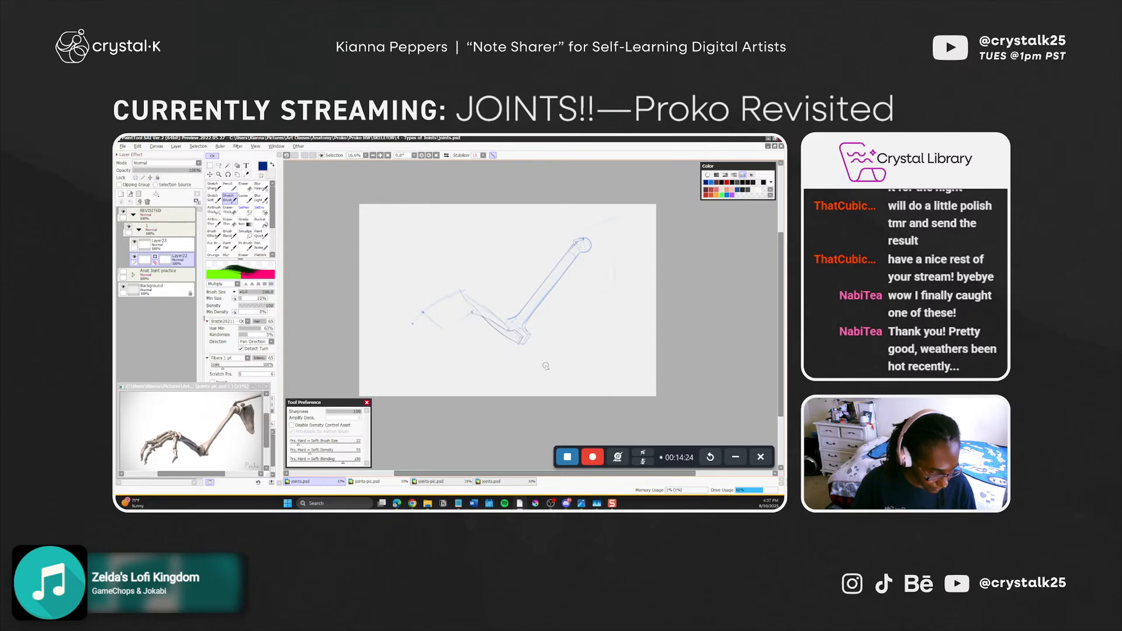
Enable Disable Density Control Asset for the brush and darken the outer edge of the upper arm bone from shoulder to elbow
{"action": "key", "text": "ctrl+z"}
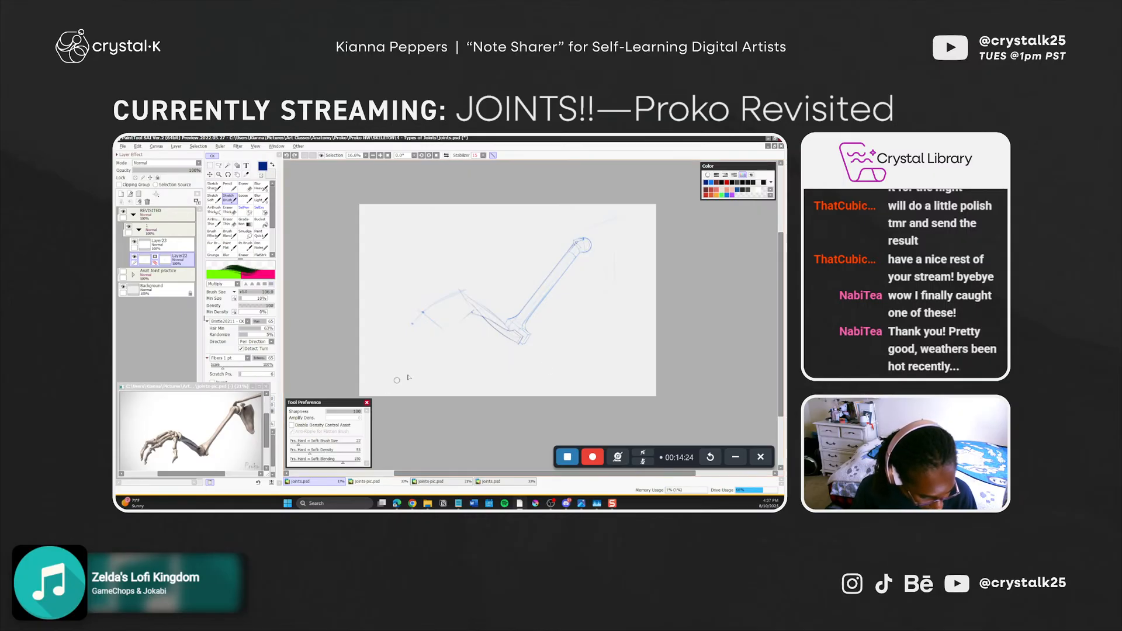
{"action": "left_click", "coordinate": [358, 427]}
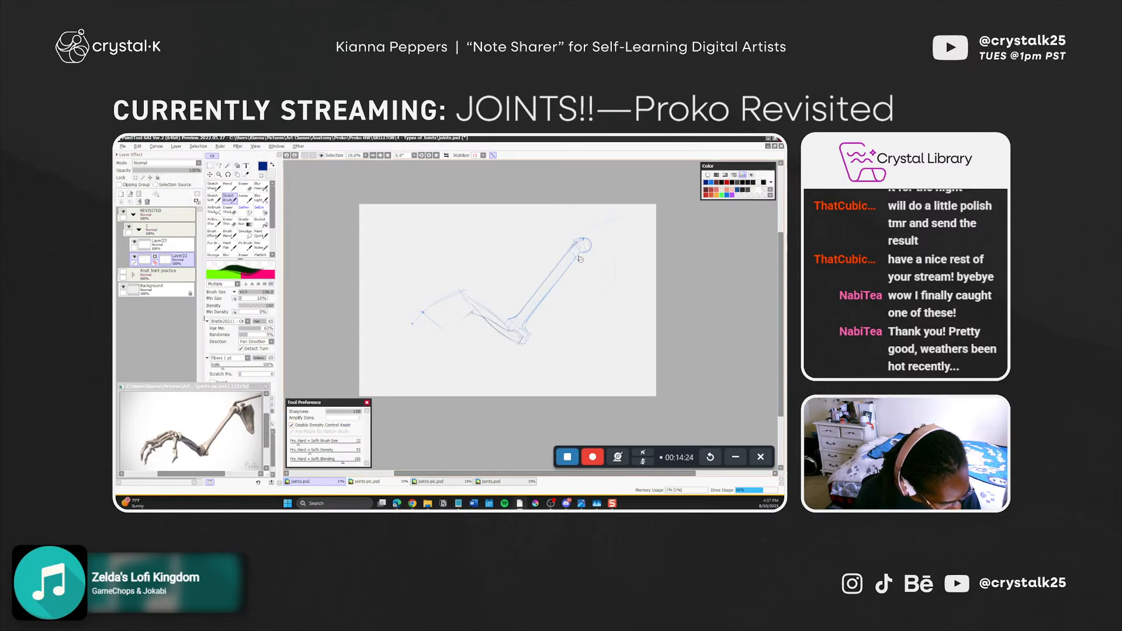
{"action": "left_click_drag", "start_coordinate": [578, 254], "coordinate": [527, 320]}
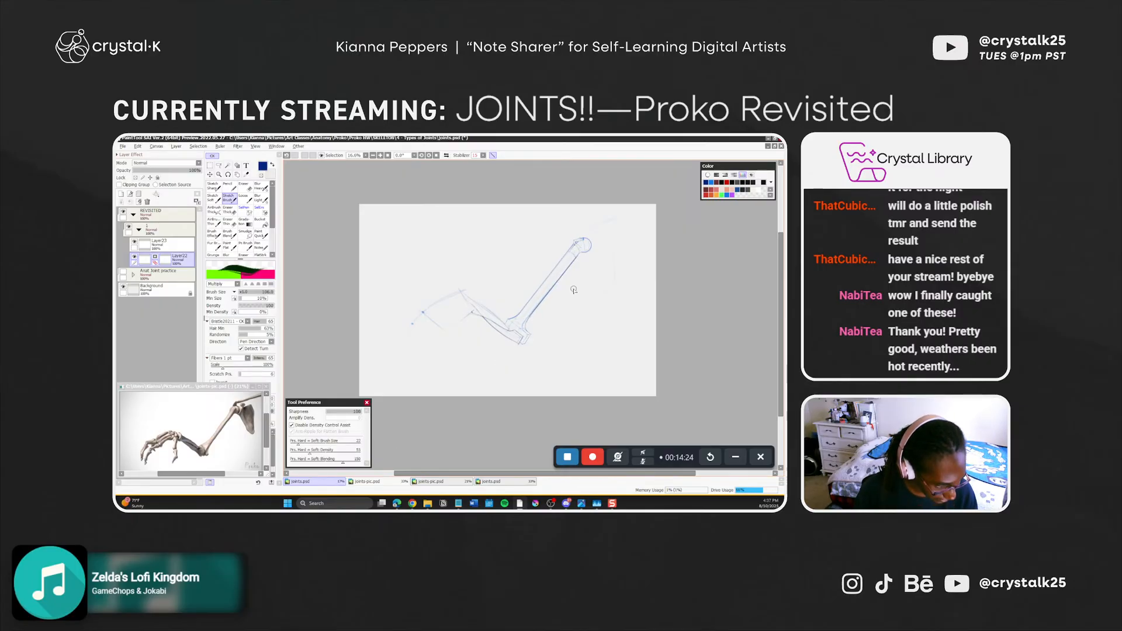
{"action": "key", "text": "e"}
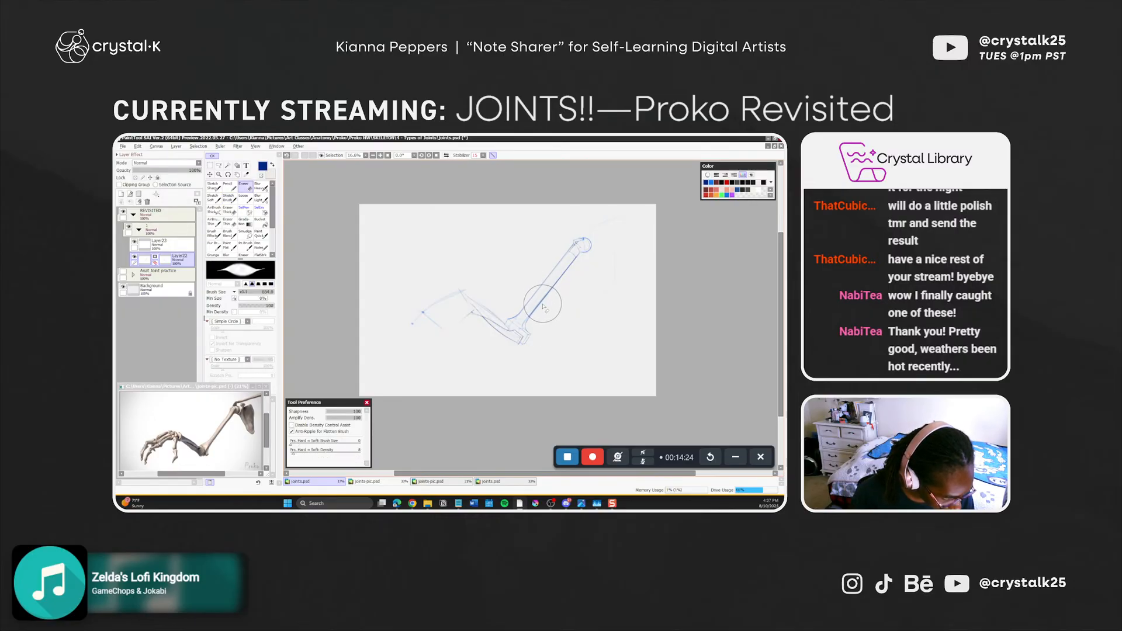
{"action": "key", "text": "ctrl+z"}
{"action": "mouse_move", "coordinate": [552, 290]}
{"action": "left_mouse_down"}
{"action": "mouse_move", "coordinate": [522, 331]}
{"action": "mouse_move", "coordinate": [543, 294]}
{"action": "mouse_move", "coordinate": [522, 325]}
{"action": "mouse_move", "coordinate": [536, 307]}
{"action": "mouse_move", "coordinate": [521, 328]}
{"action": "left_mouse_up"}
{"action": "key", "text": "ctrl+z"}
{"action": "key", "text": "ctrl+z"}
Try a short new stroke along the back end of the elbow block, and undo it
{"action": "key", "text": "r"}
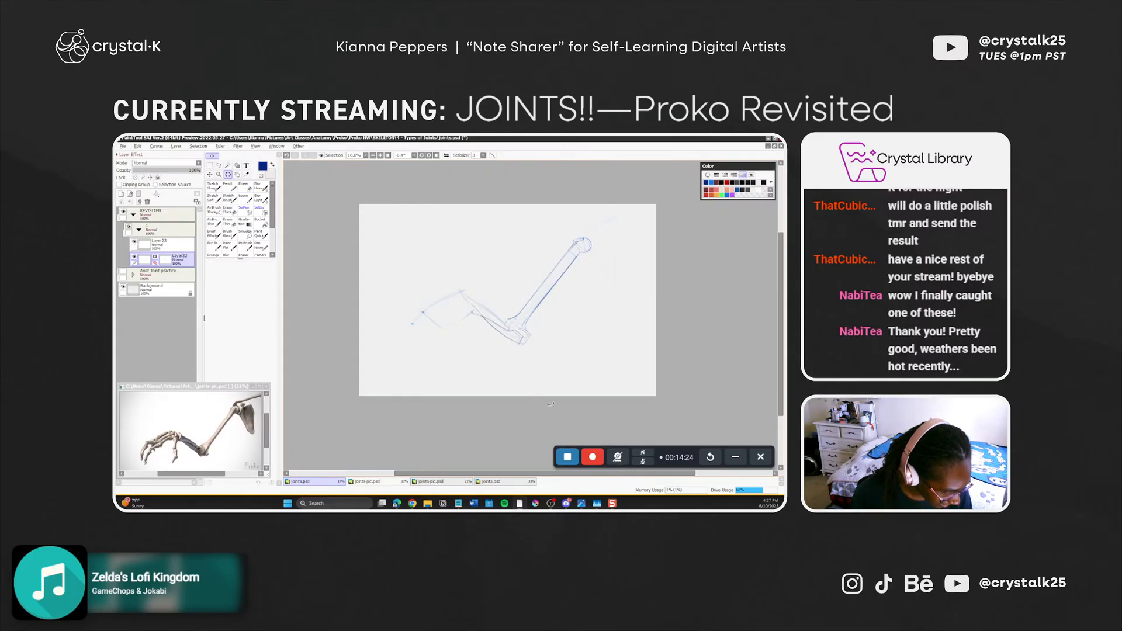
{"action": "mouse_move", "coordinate": [542, 408]}
{"action": "left_mouse_down"}
{"action": "mouse_move", "coordinate": [577, 397]}
{"action": "mouse_move", "coordinate": [615, 349]}
{"action": "mouse_move", "coordinate": [616, 311]}
{"action": "mouse_move", "coordinate": [593, 268]}
{"action": "left_mouse_up"}
{"action": "key", "text": "n"}
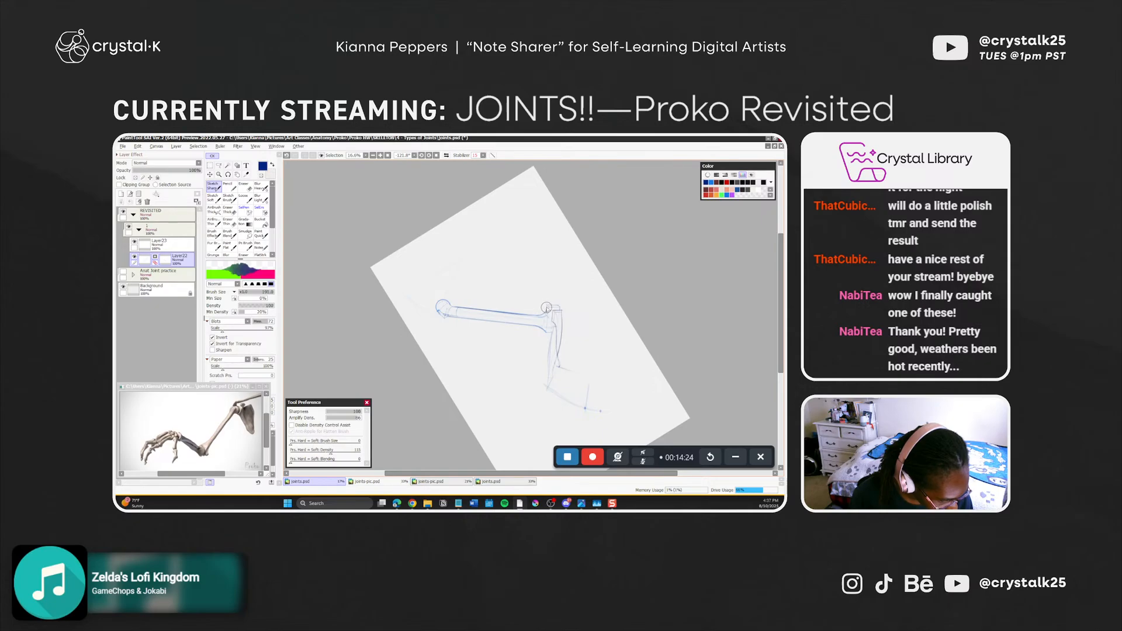
{"action": "key", "text": "ctrl+z"}
{"action": "left_click_drag", "start_coordinate": [546, 307], "coordinate": [566, 306]}
{"action": "key", "text": "ctrl+z"}
{"action": "key", "text": "ctrl+z"}
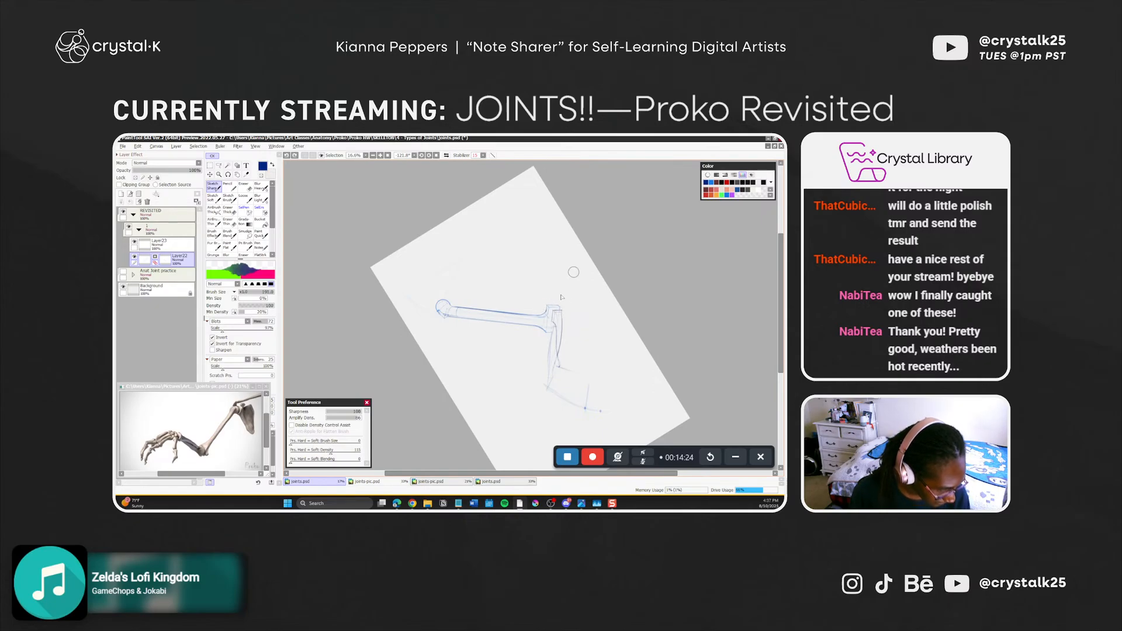
{"action": "key", "text": "r"}
{"action": "left_click_drag", "start_coordinate": [548, 351], "coordinate": [564, 338]}
{"action": "right_click", "coordinate": [574, 336]}
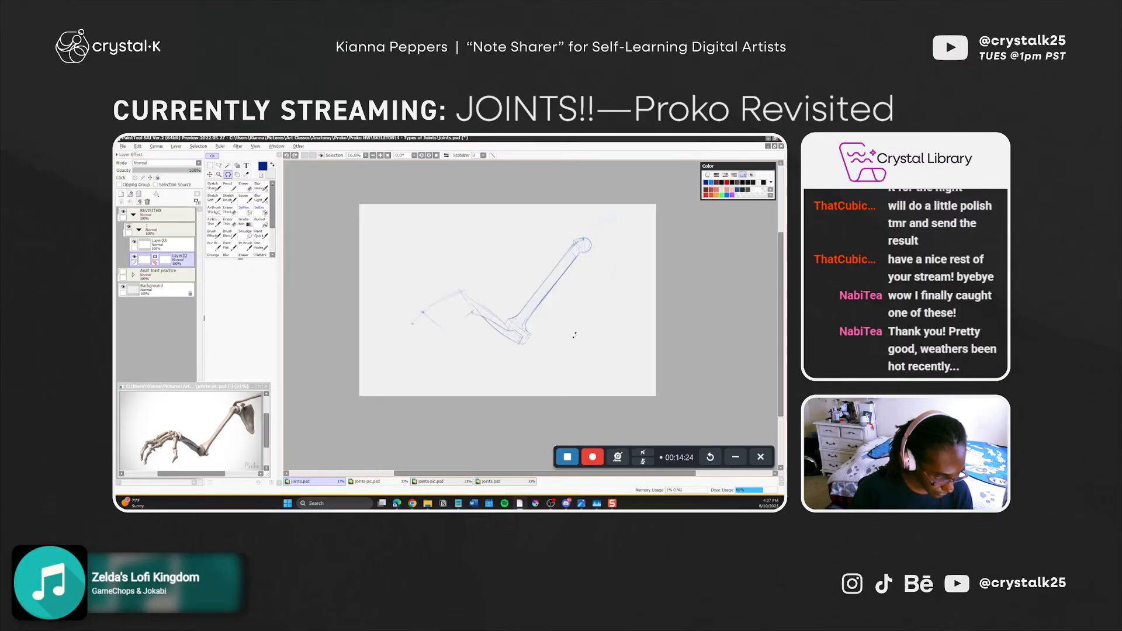
Refine the outer edge of the upper arm bone just above the elbow joint with the sharp sketch brush
{"action": "key", "text": "n"}
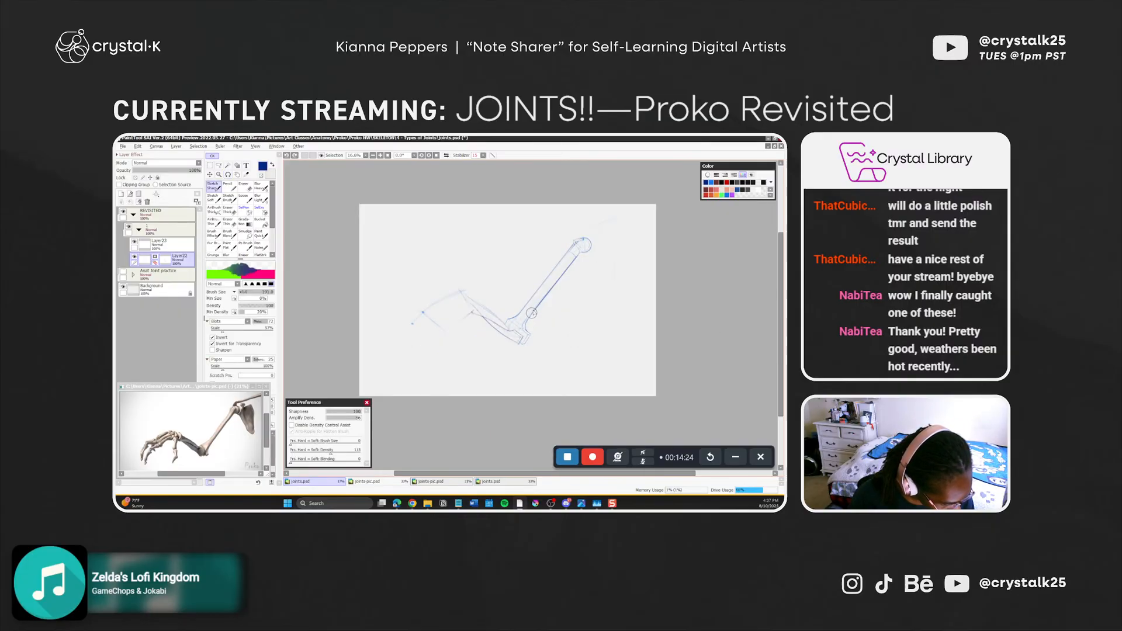
{"action": "left_click_drag", "start_coordinate": [526, 322], "coordinate": [530, 316]}
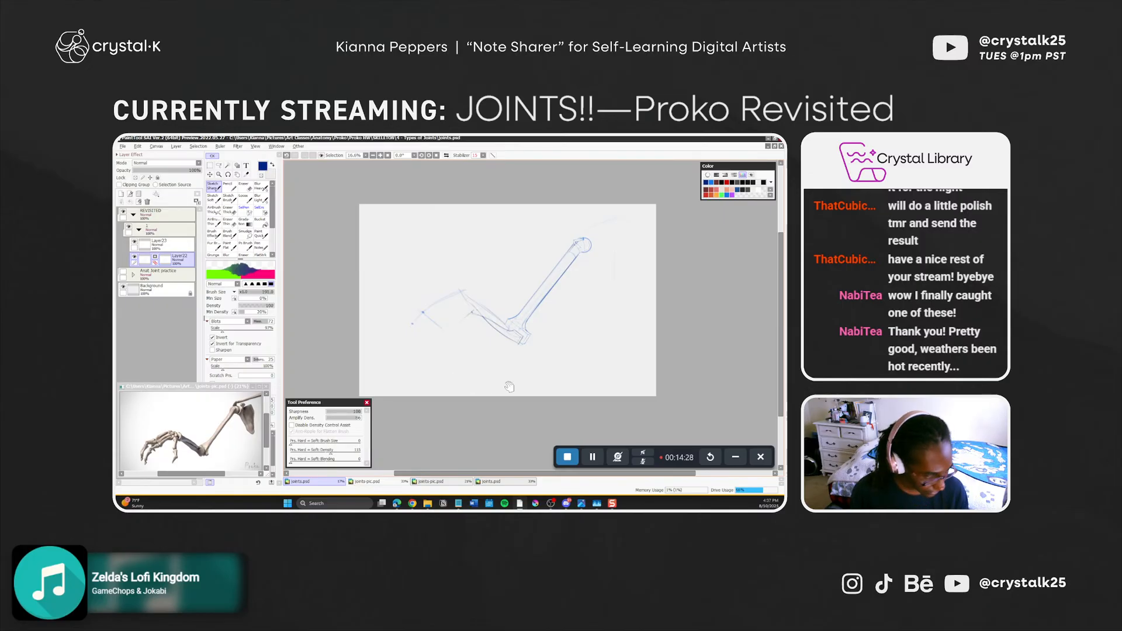
{"action": "left_click_drag", "start_coordinate": [529, 386], "coordinate": [535, 384]}
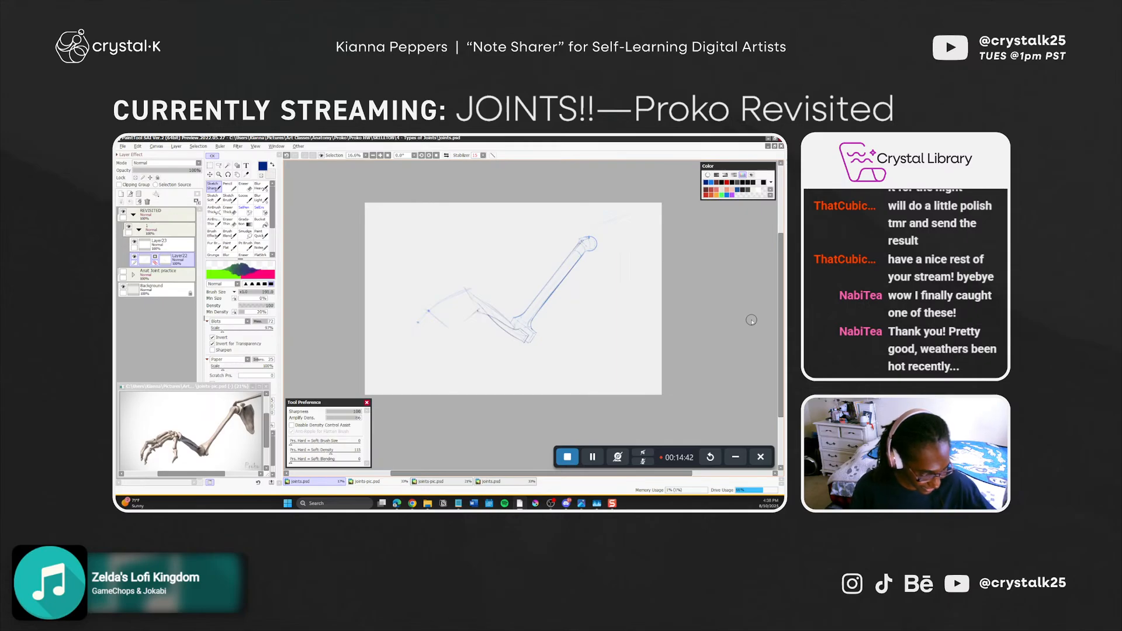
Try lightening the upper arm bone below the shoulder ball and adding a short stroke at the elbow, and undo the attempt
{"action": "key", "text": "e"}
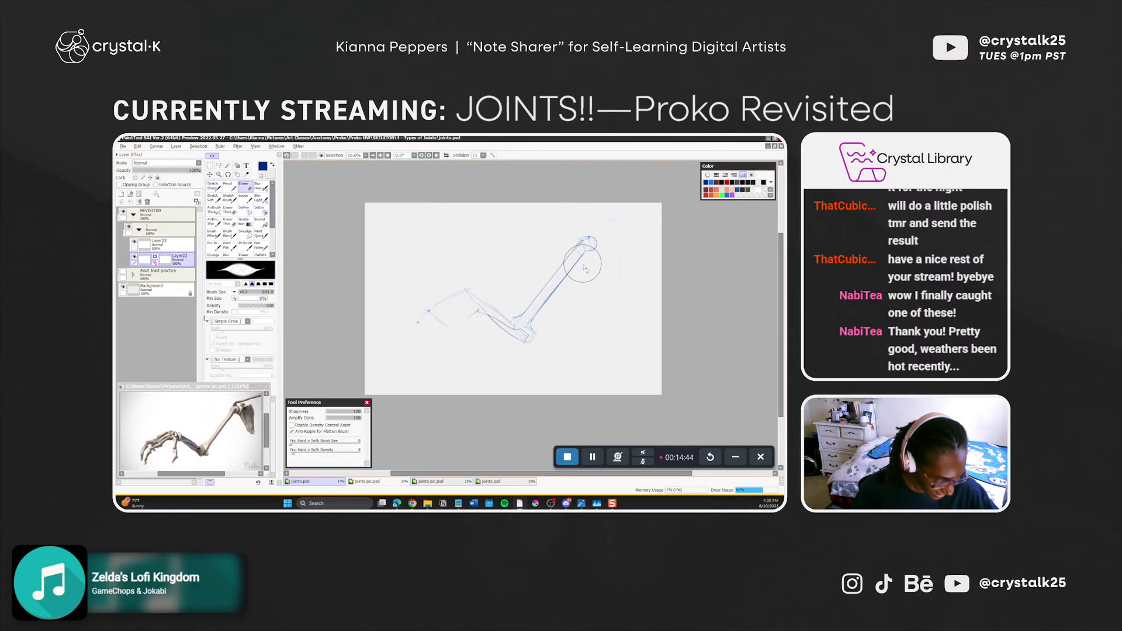
{"action": "left_click_drag", "start_coordinate": [571, 275], "coordinate": [572, 275]}
{"action": "key", "text": "n"}
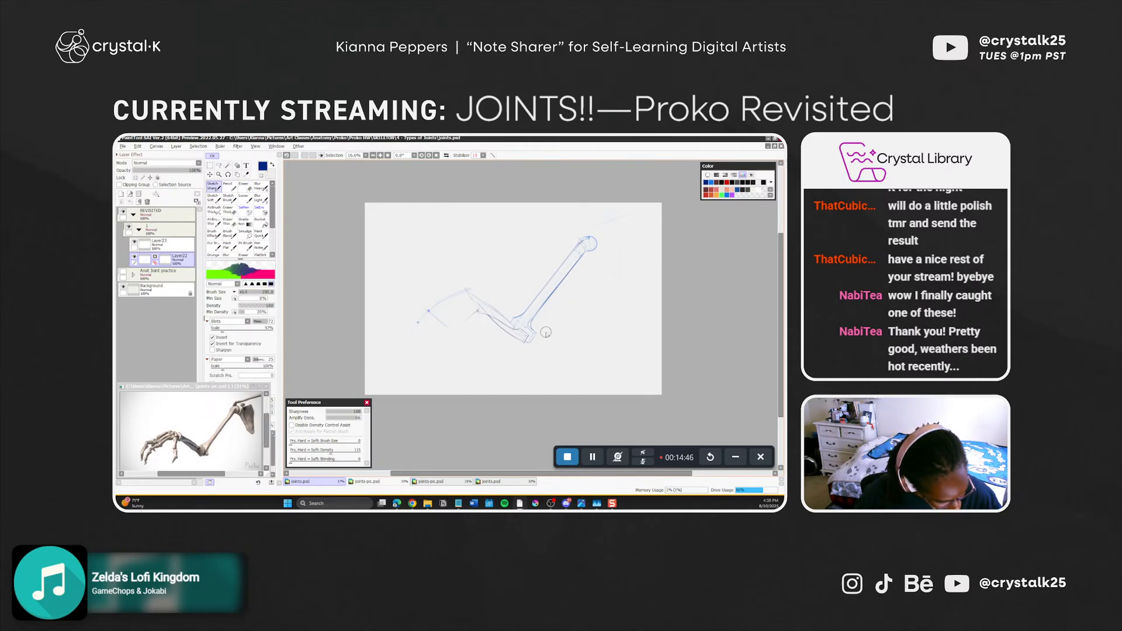
{"action": "left_click_drag", "start_coordinate": [525, 315], "coordinate": [533, 326]}
{"action": "key", "text": "ctrl+z"}
{"action": "key", "text": "ctrl+z"}
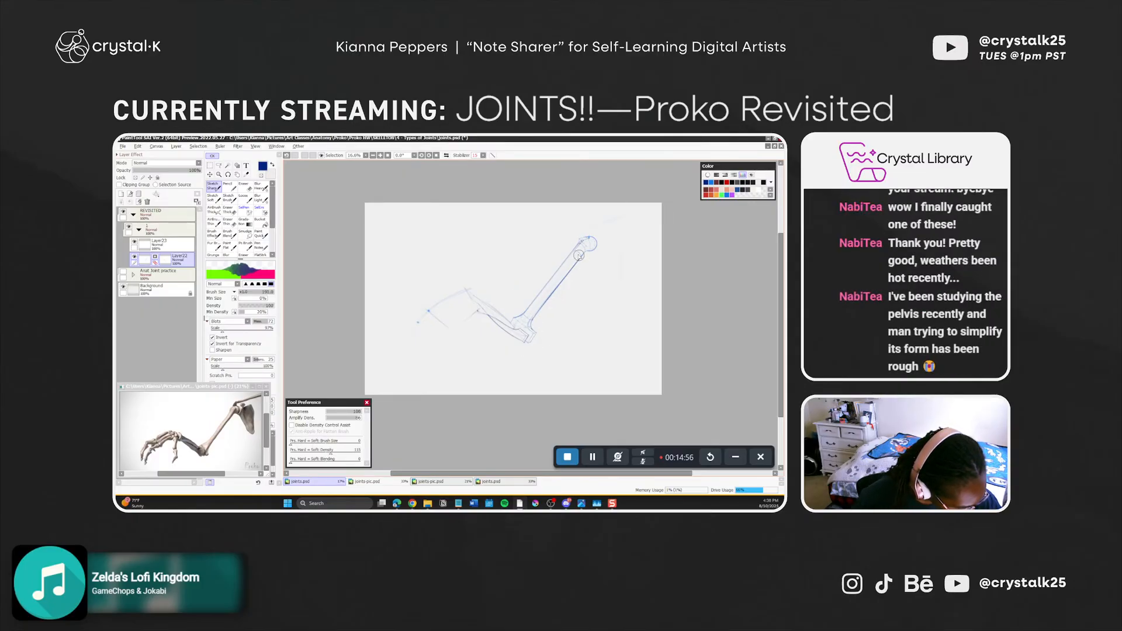
Draw a short line across the upper arm bone just below the shoulder ball, undoing rejected strokes, and clean up around it with the Eraser
{"action": "key", "text": "e"}
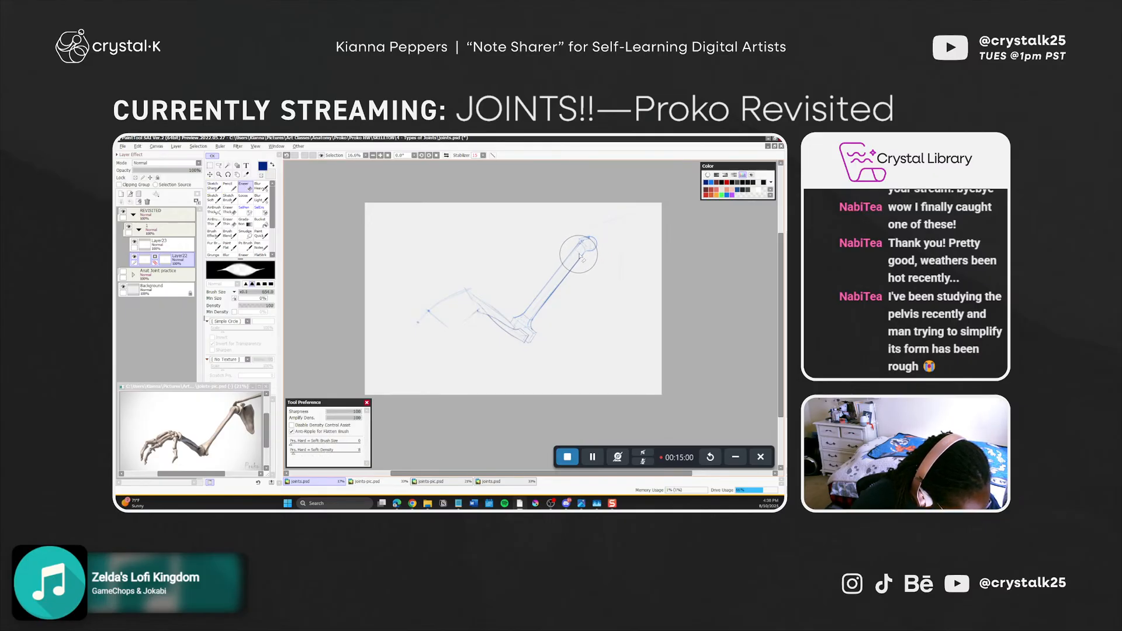
{"action": "key", "text": "n"}
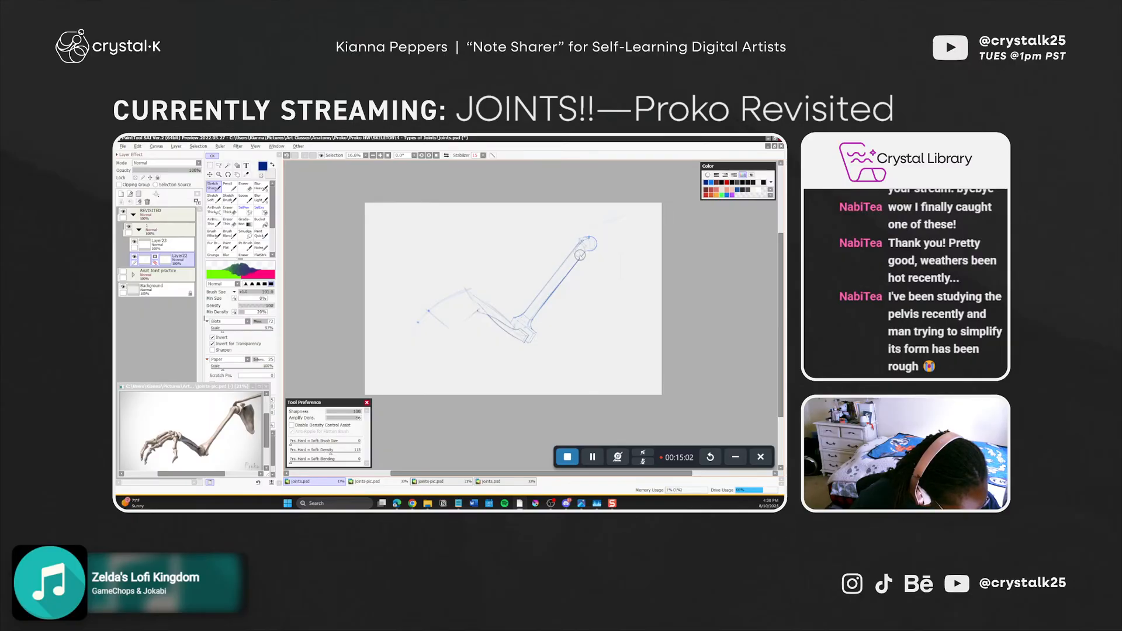
{"action": "key", "text": "ctrl+z"}
{"action": "left_click_drag", "start_coordinate": [582, 257], "coordinate": [573, 251]}
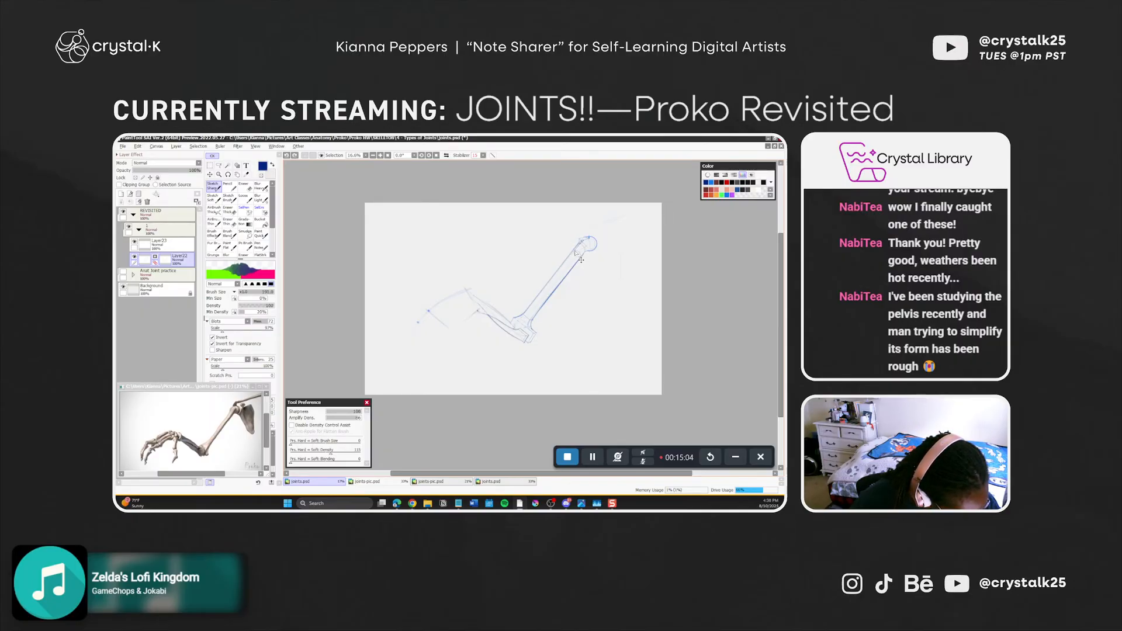
{"action": "key", "text": "ctrl+z"}
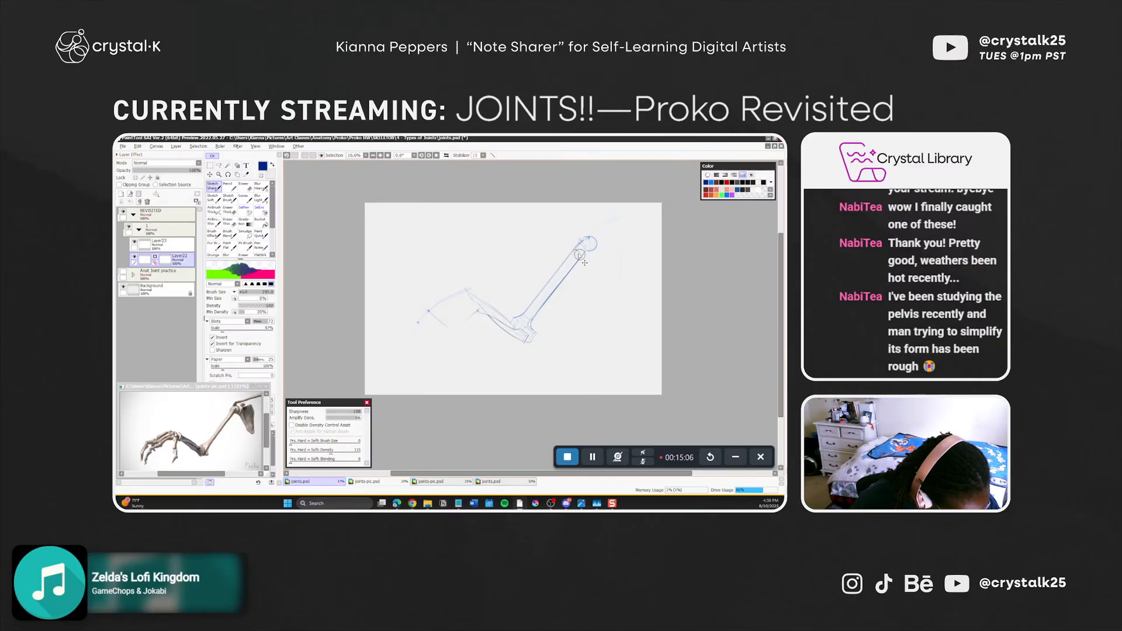
{"action": "key", "text": "ctrl+z"}
{"action": "left_click_drag", "start_coordinate": [582, 257], "coordinate": [576, 250]}
{"action": "key", "text": "ctrl+z"}
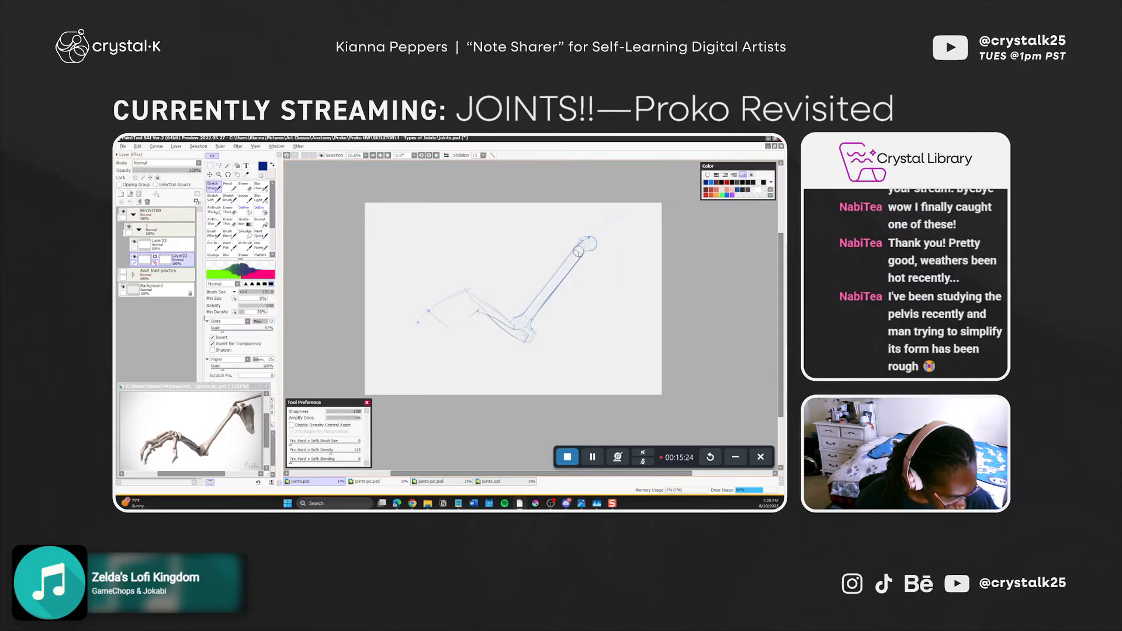
{"action": "key", "text": "e"}
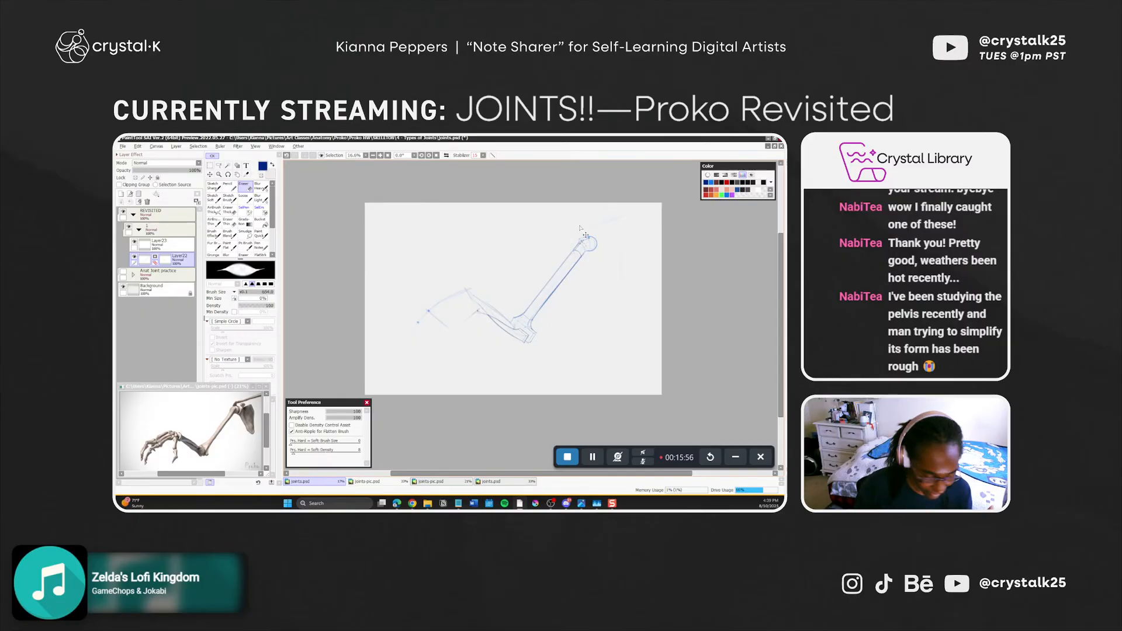
Pause the screen recording and sketch two small wedge-shaped boxes in the canvas's empty upper-left area with the sharp sketch brush
{"action": "key", "text": "shift+F9"}
{"action": "key", "text": "n"}
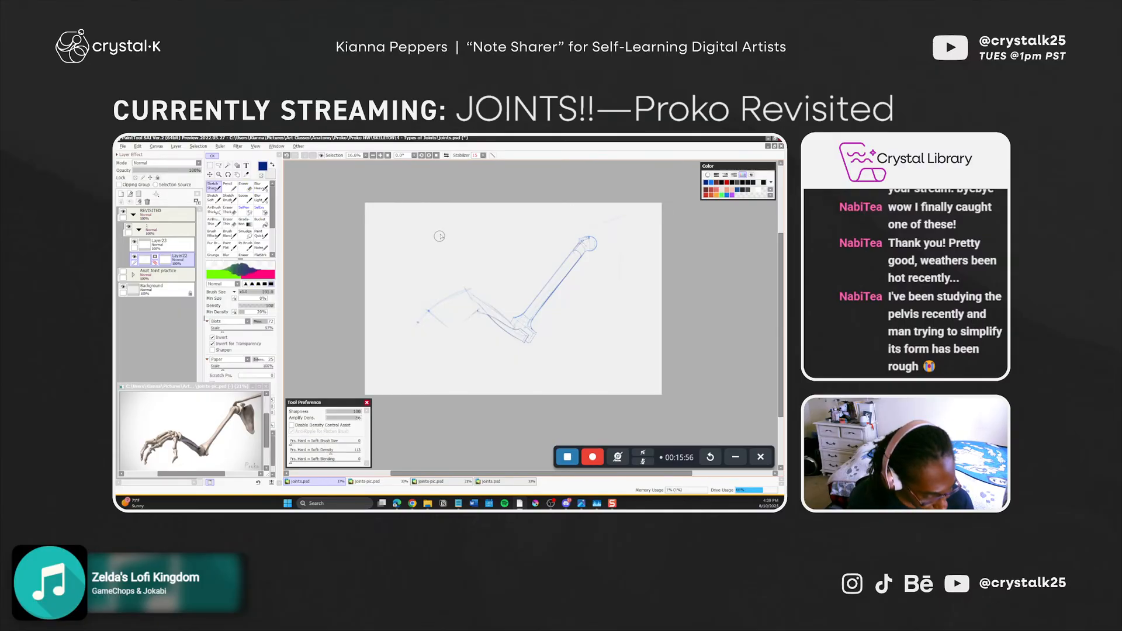
{"action": "left_click_drag", "start_coordinate": [431, 236], "coordinate": [422, 236]}
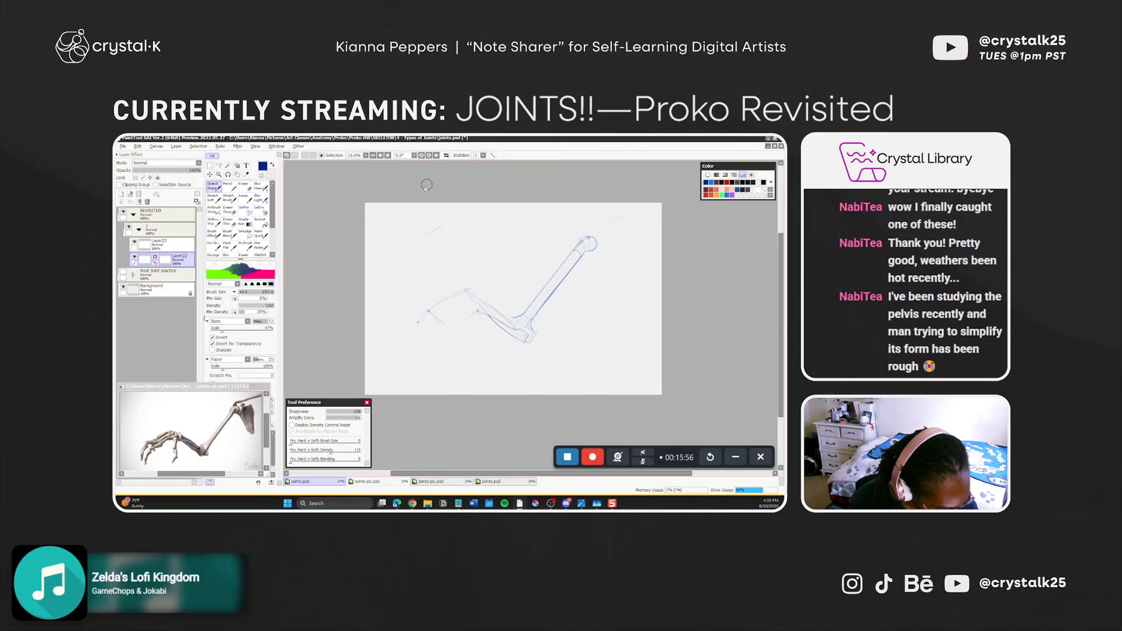
{"action": "key", "text": "ctrl+z"}
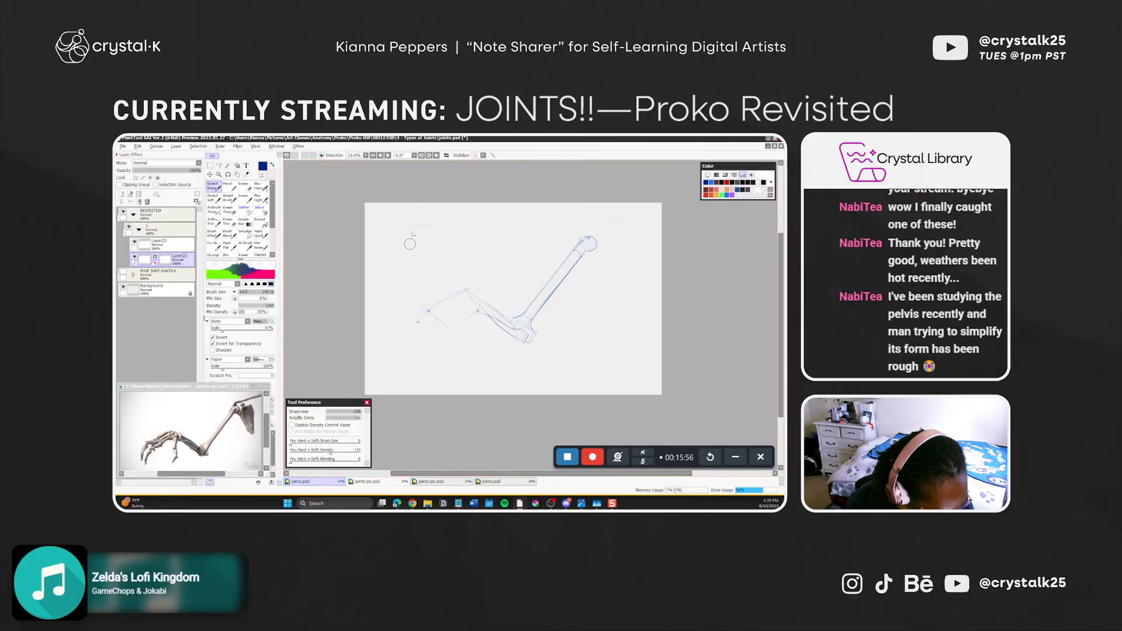
{"action": "mouse_move", "coordinate": [410, 228]}
{"action": "left_mouse_down"}
{"action": "mouse_move", "coordinate": [416, 243]}
{"action": "mouse_move", "coordinate": [431, 224]}
{"action": "left_mouse_up"}
{"action": "mouse_move", "coordinate": [430, 225]}
{"action": "left_mouse_down"}
{"action": "mouse_move", "coordinate": [427, 242]}
{"action": "mouse_move", "coordinate": [462, 217]}
{"action": "mouse_move", "coordinate": [456, 238]}
{"action": "mouse_move", "coordinate": [466, 233]}
{"action": "left_mouse_up"}
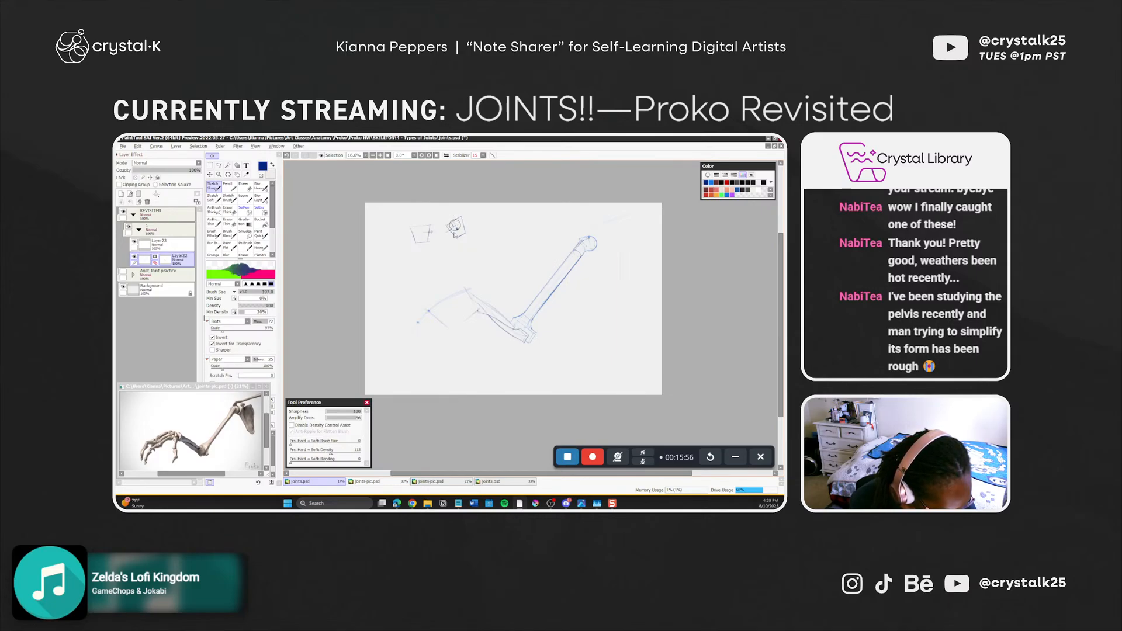
{"action": "key", "text": "e"}
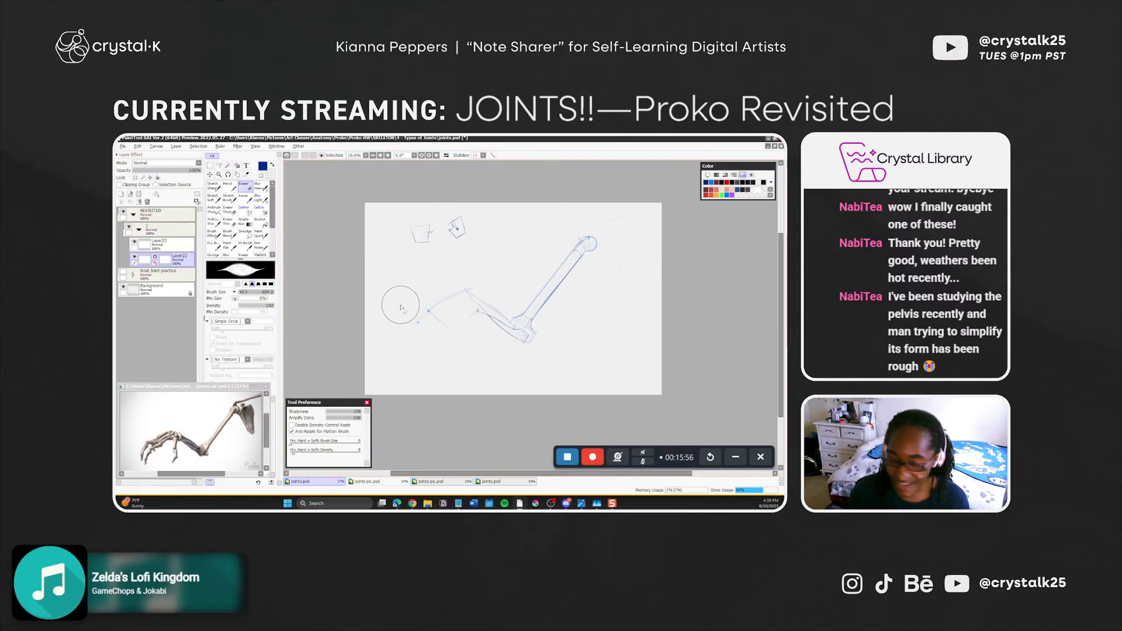
{"action": "key", "text": "e"}
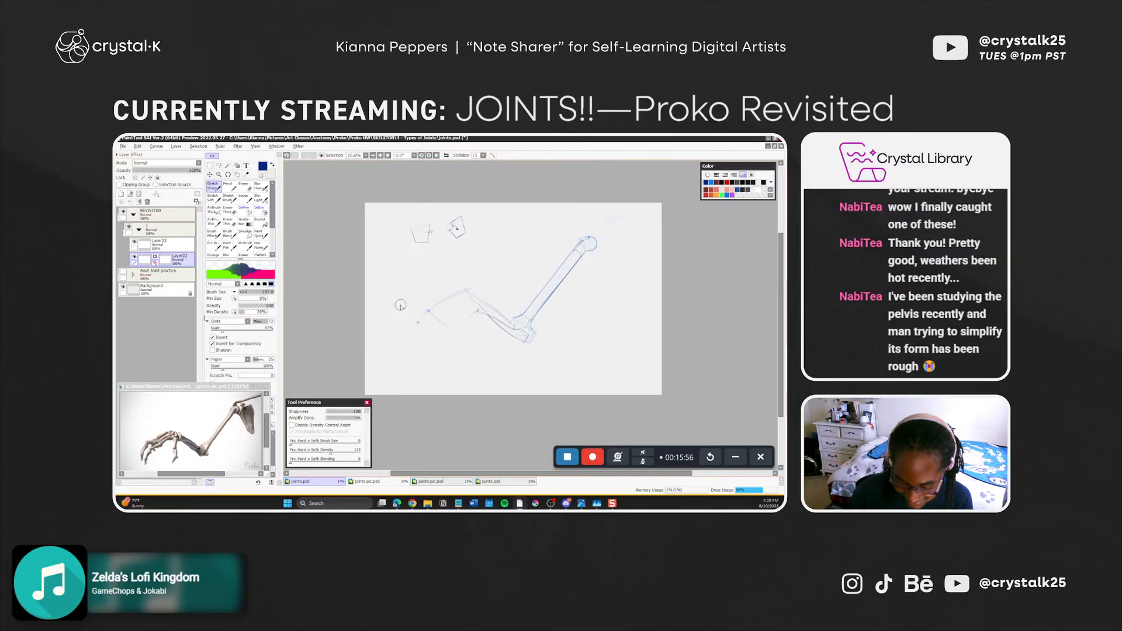
{"action": "key", "text": "a"}
{"action": "left_click_drag", "start_coordinate": [445, 246], "coordinate": [467, 242]}
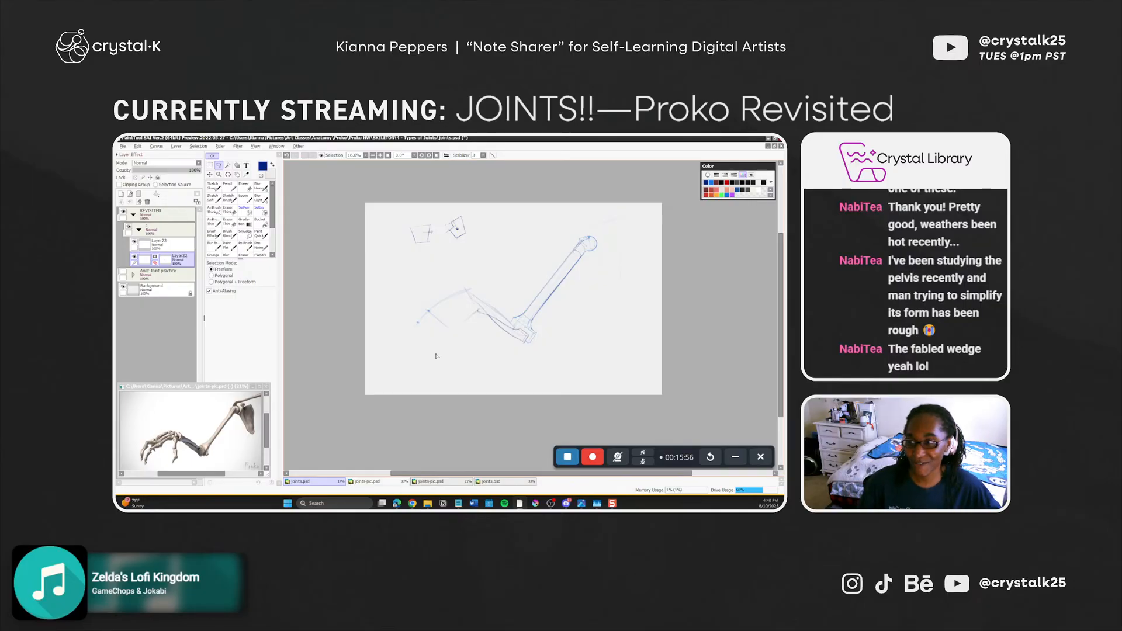
{"action": "key", "text": "e"}
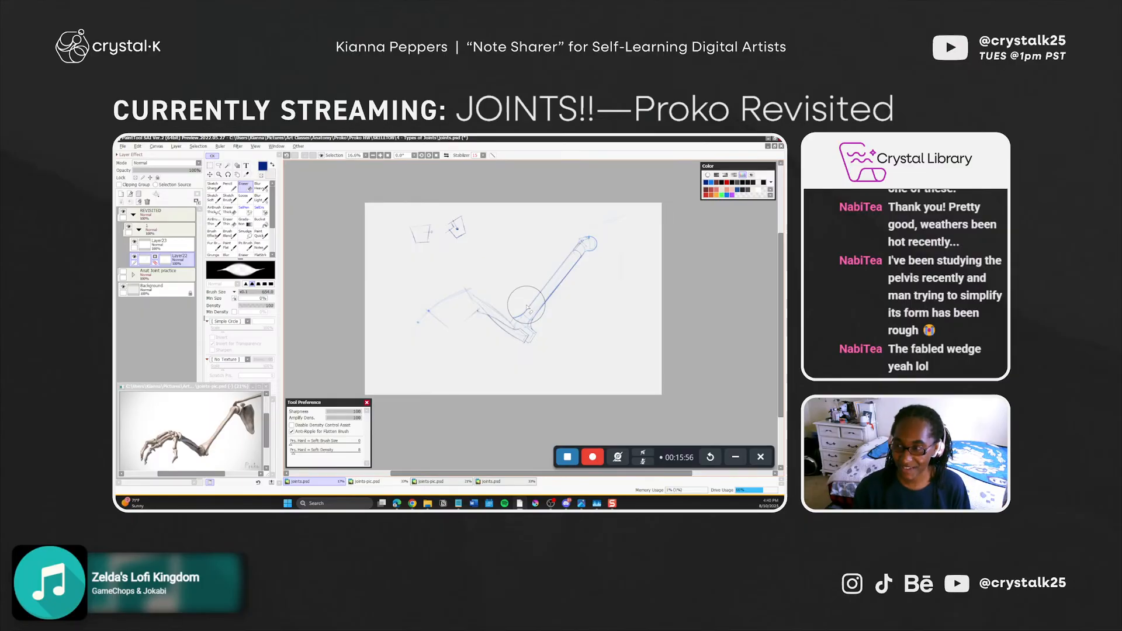
Redraw the forearm edge facing the upper arm, from elbow to wrist, with the soft sketch brush, undoing rejected strokes
{"action": "key", "text": "b"}
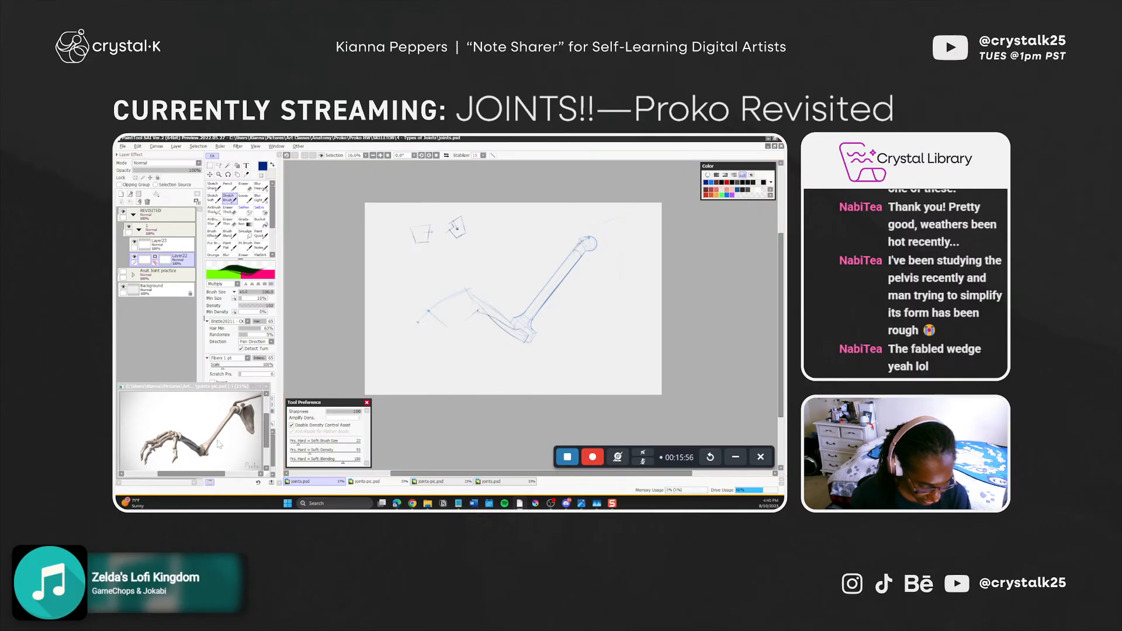
{"action": "key", "text": "alt+space"}
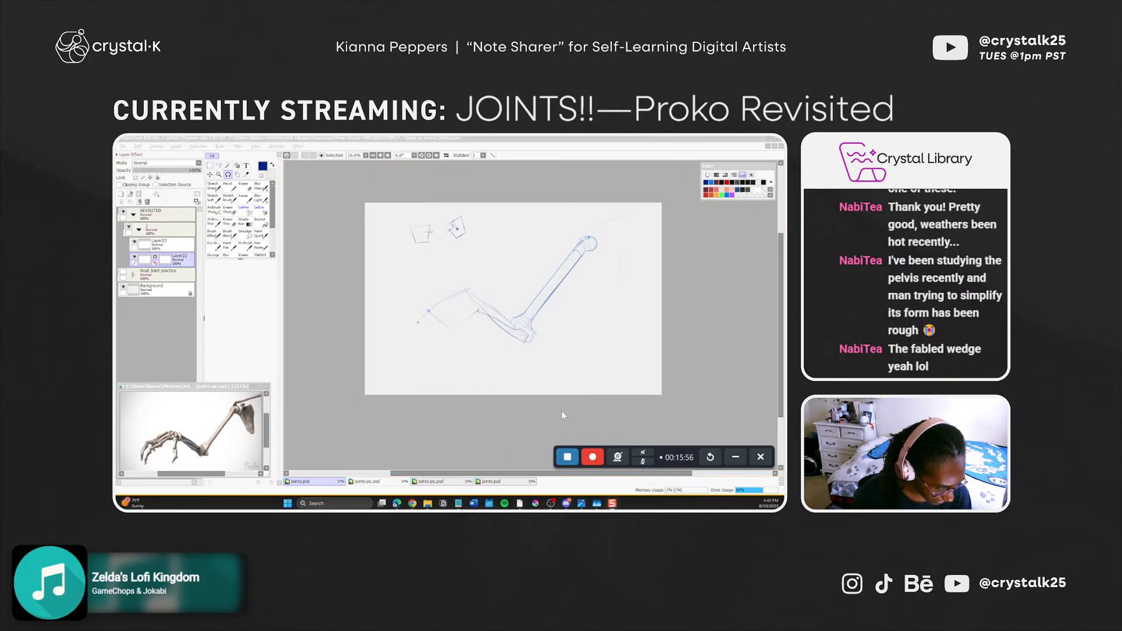
{"action": "mouse_move", "coordinate": [564, 415]}
{"action": "left_mouse_down"}
{"action": "mouse_move", "coordinate": [590, 377]}
{"action": "mouse_move", "coordinate": [584, 289]}
{"action": "mouse_move", "coordinate": [570, 270]}
{"action": "left_mouse_up"}
{"action": "key", "text": "b"}
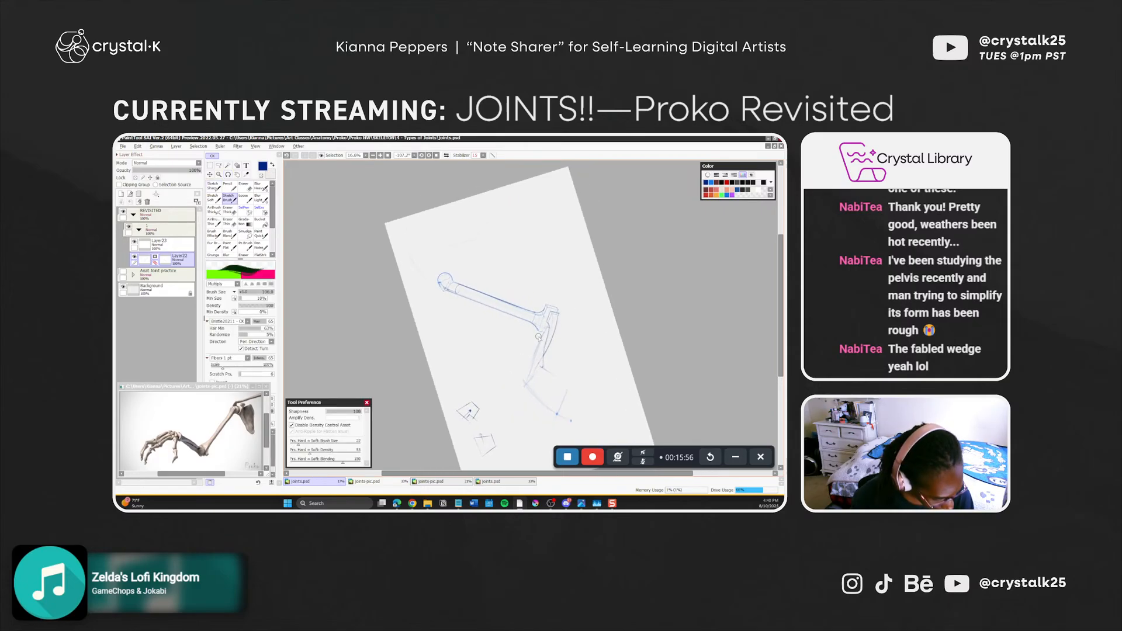
{"action": "left_click_drag", "start_coordinate": [545, 327], "coordinate": [530, 374]}
{"action": "key", "text": "ctrl+z"}
{"action": "key", "text": "ctrl+z"}
{"action": "left_click_drag", "start_coordinate": [545, 332], "coordinate": [529, 380]}
{"action": "key", "text": "ctrl+z"}
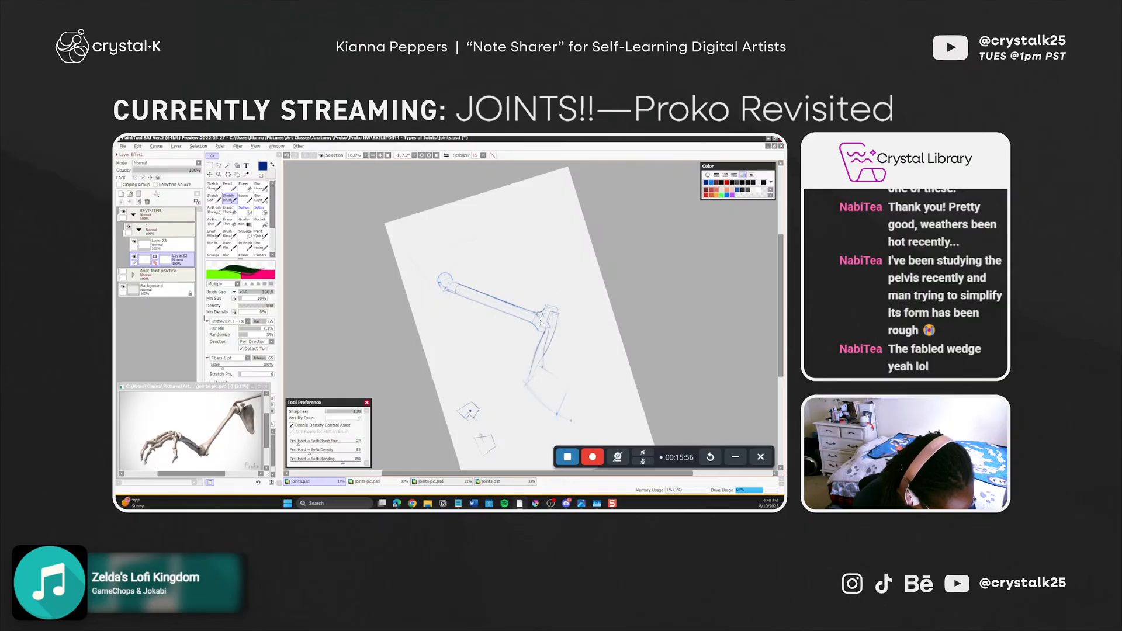
Try a long stroke along the forearm's underside from elbow to wrist, and undo it
{"action": "left_click_drag", "start_coordinate": [548, 327], "coordinate": [542, 374]}
{"action": "key", "text": "ctrl+z"}
{"action": "key", "text": "ctrl+z"}
{"action": "key", "text": "ctrl+z"}
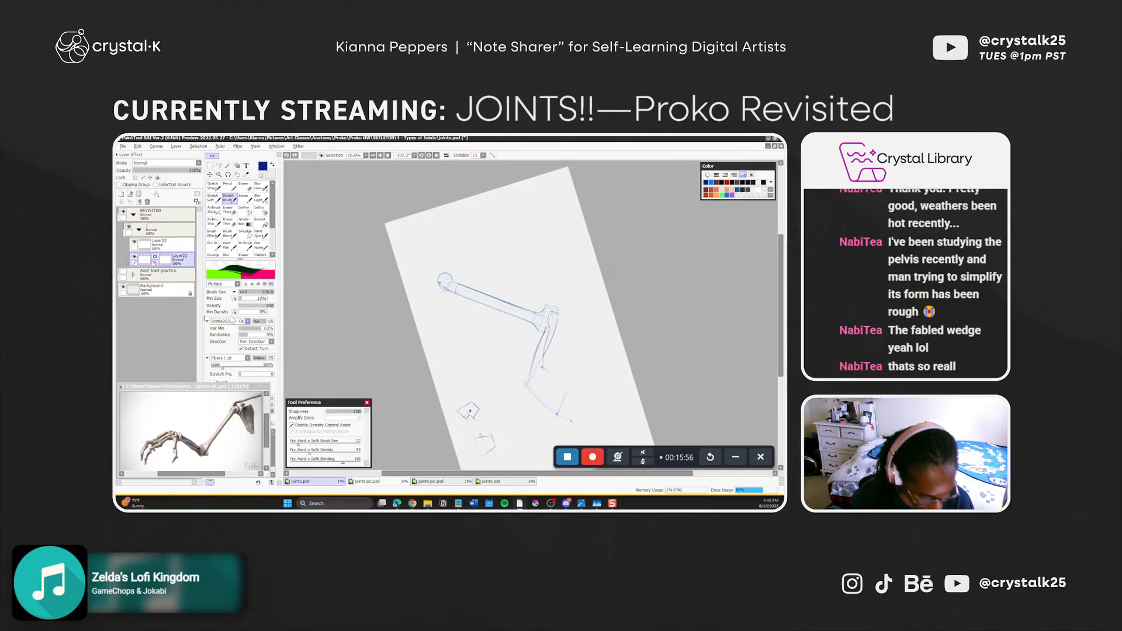
Remove the mask from Layer22 and rework the forearm's underside line from the elbow to the wrist, undoing rejected strokes
{"action": "left_click", "coordinate": [164, 259]}
{"action": "left_click", "coordinate": [196, 202]}
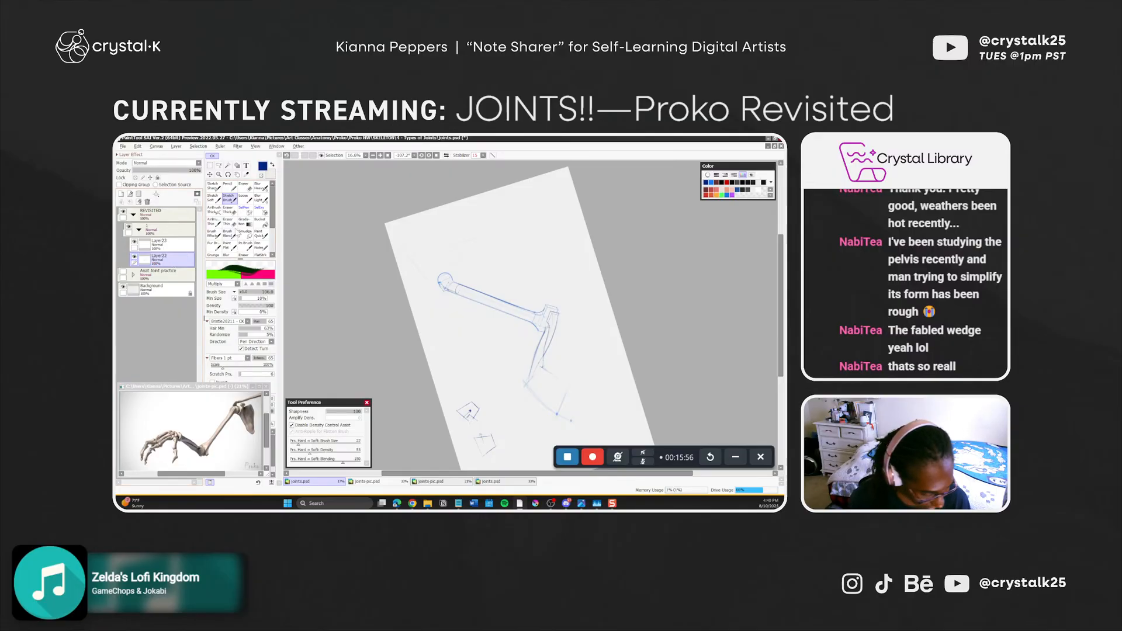
{"action": "left_click_drag", "start_coordinate": [548, 331], "coordinate": [542, 375]}
{"action": "key", "text": "ctrl+z"}
{"action": "key", "text": "ctrl+z"}
{"action": "key", "text": "ctrl+z"}
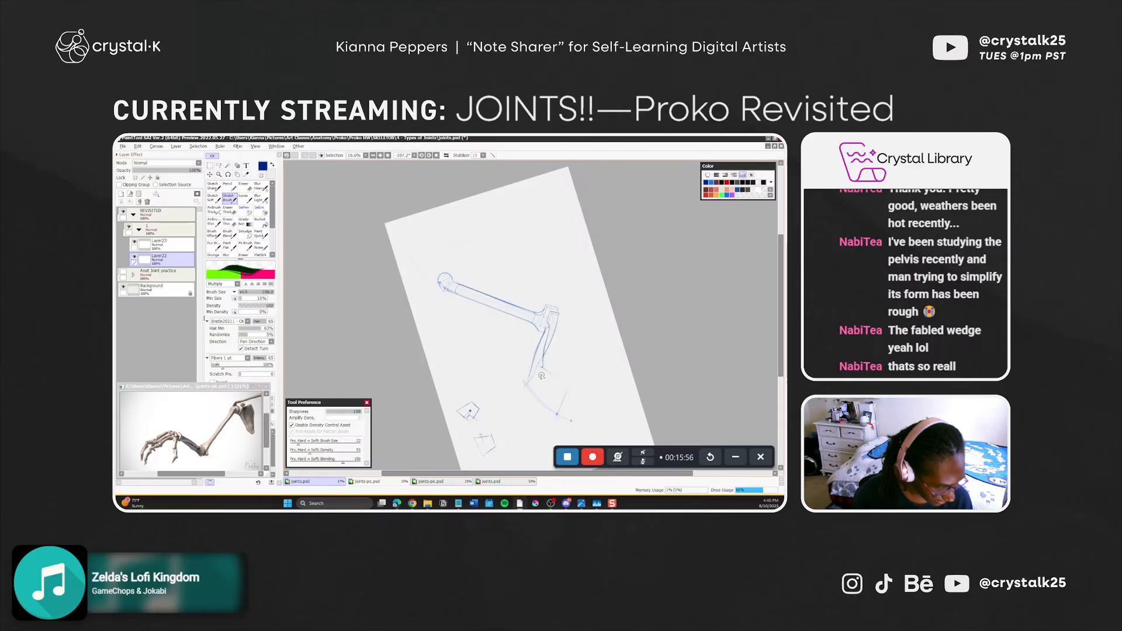
Save the document and refine the forearm lines at the elbow end with the soft and sharp sketch brushes, undoing rejected strokes
{"action": "key", "text": "ctrl+s"}
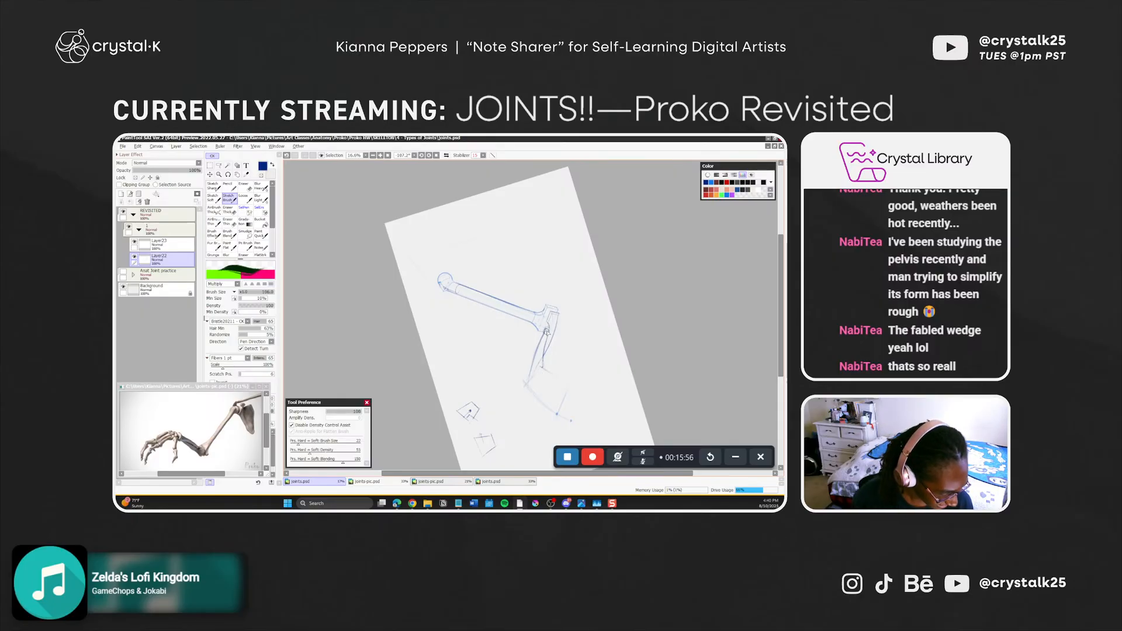
{"action": "key", "text": "ctrl+z"}
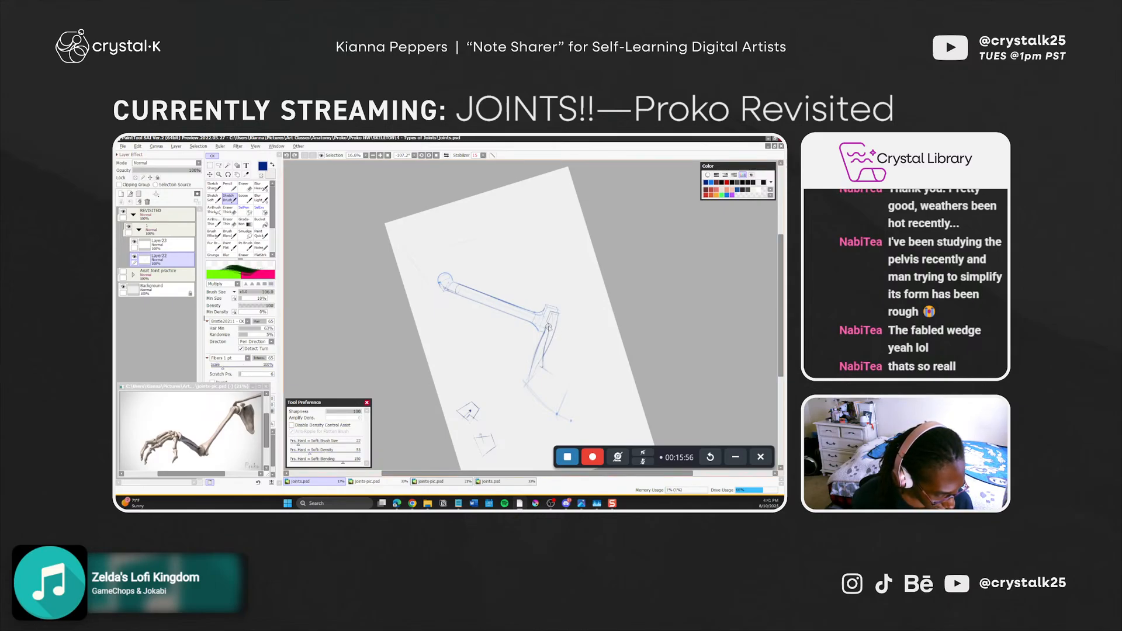
{"action": "left_click_drag", "start_coordinate": [548, 324], "coordinate": [548, 333]}
{"action": "key", "text": "ctrl+z"}
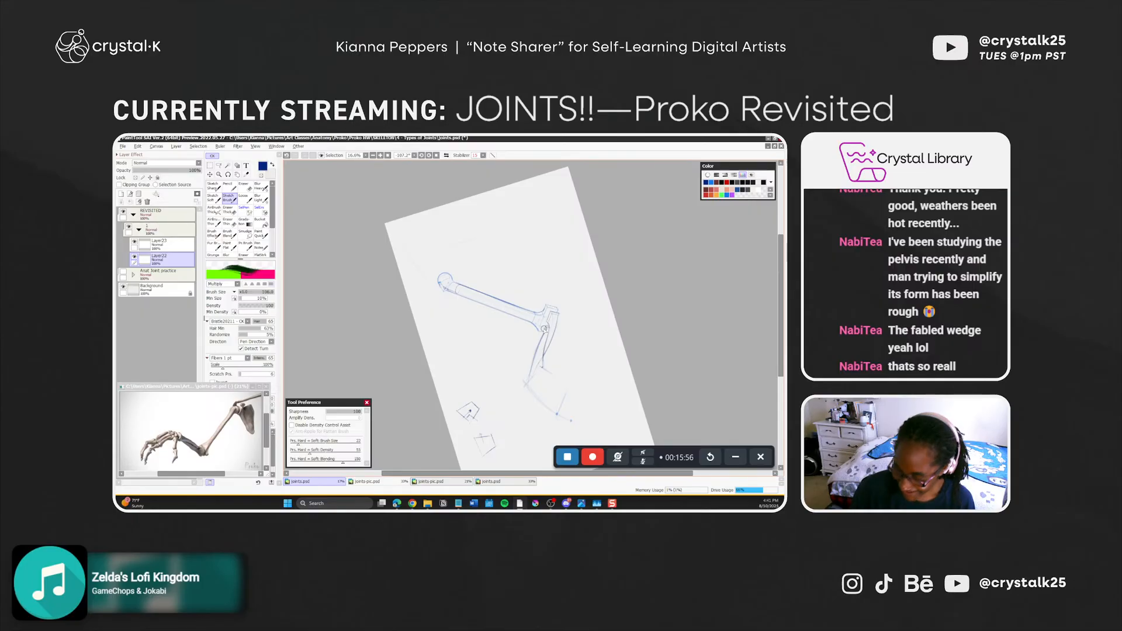
{"action": "key", "text": "n"}
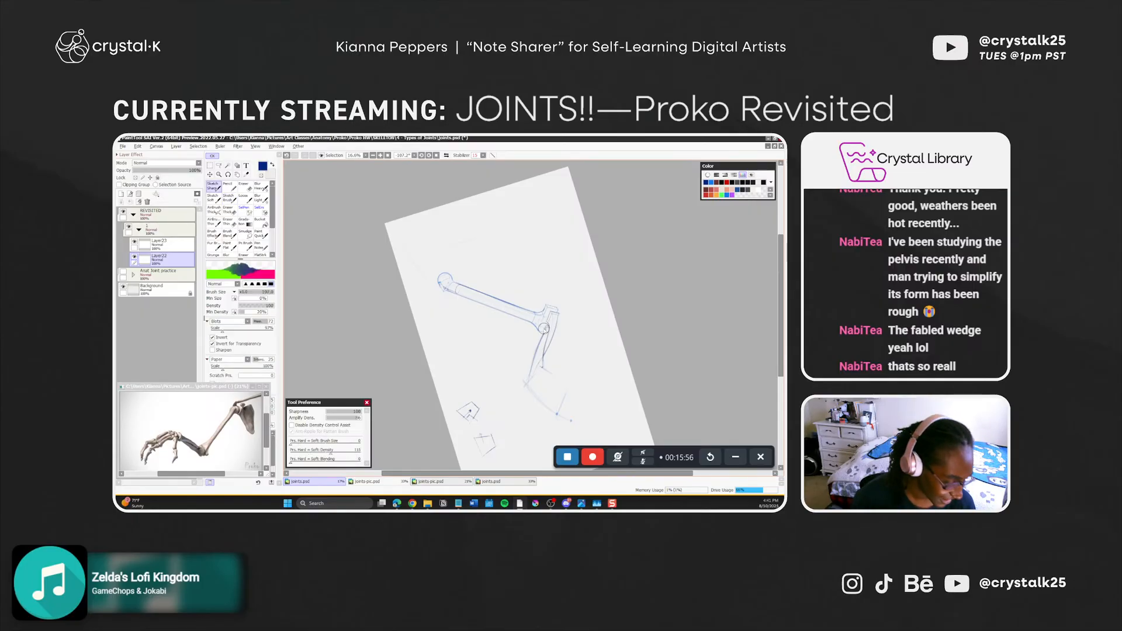
{"action": "key", "text": "ctrl+z"}
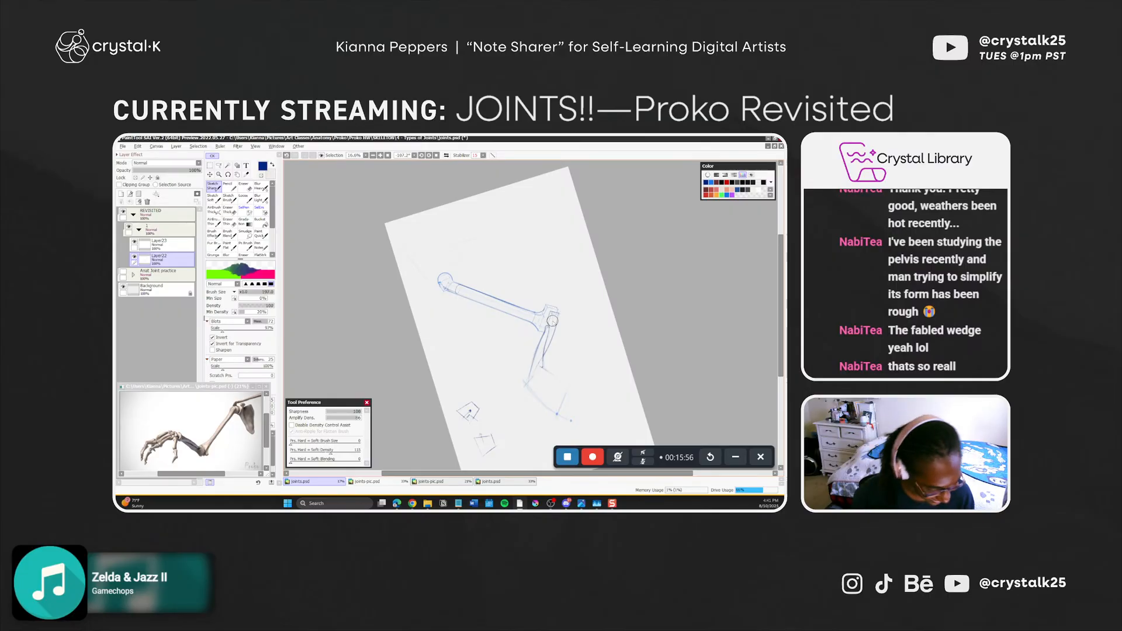
Turn the canvas so the forearm points downward, and lower the opacity of Layer23 to about 38%
{"action": "key", "text": "Home"}
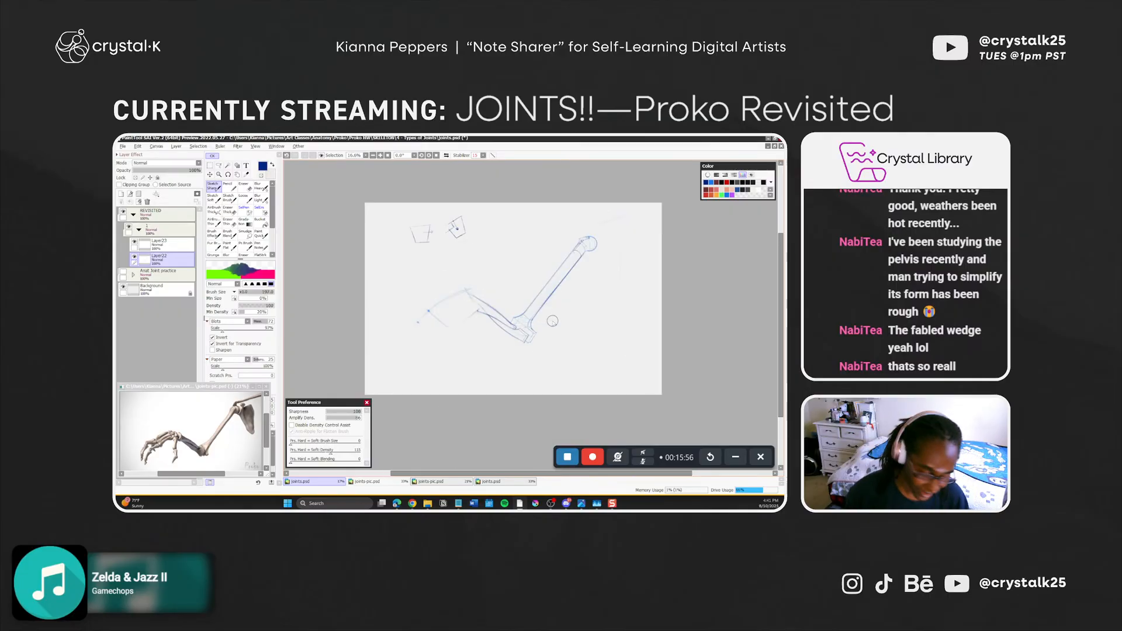
{"action": "key", "text": "r"}
{"action": "left_click_drag", "start_coordinate": [527, 419], "coordinate": [601, 346]}
{"action": "left_click_drag", "start_coordinate": [571, 385], "coordinate": [605, 356]}
{"action": "left_click", "coordinate": [159, 243]}
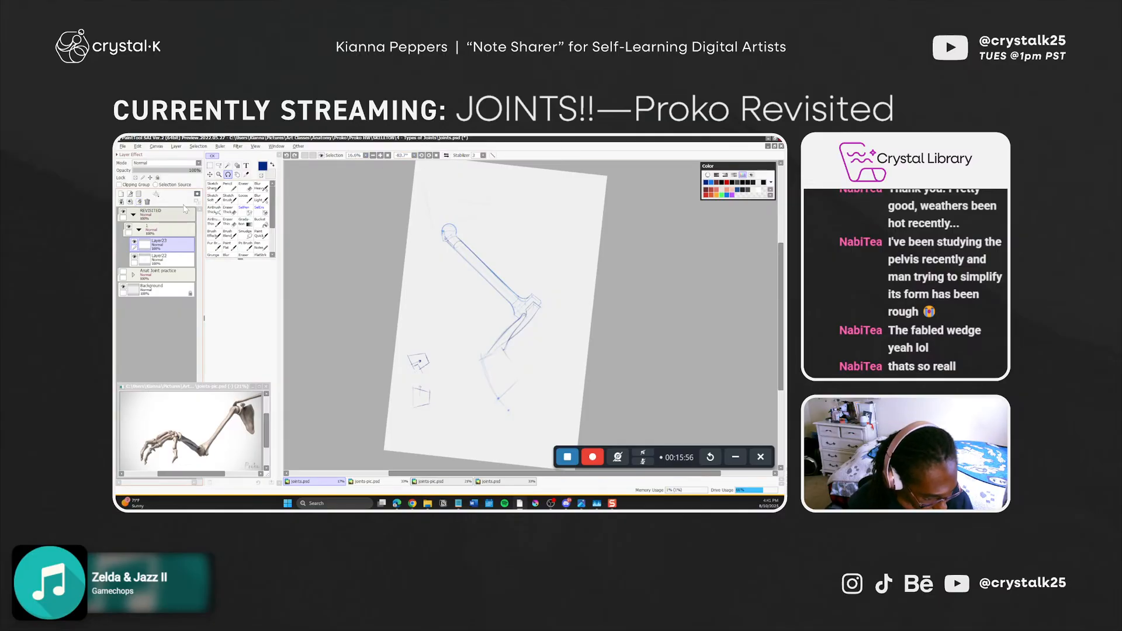
{"action": "left_click_drag", "start_coordinate": [197, 171], "coordinate": [158, 179]}
{"action": "left_click", "coordinate": [172, 172]}
Erase stray lines at the forearm's wrist end on Layer22, and set the opacity of Layer23 to 42%
{"action": "key", "text": "e"}
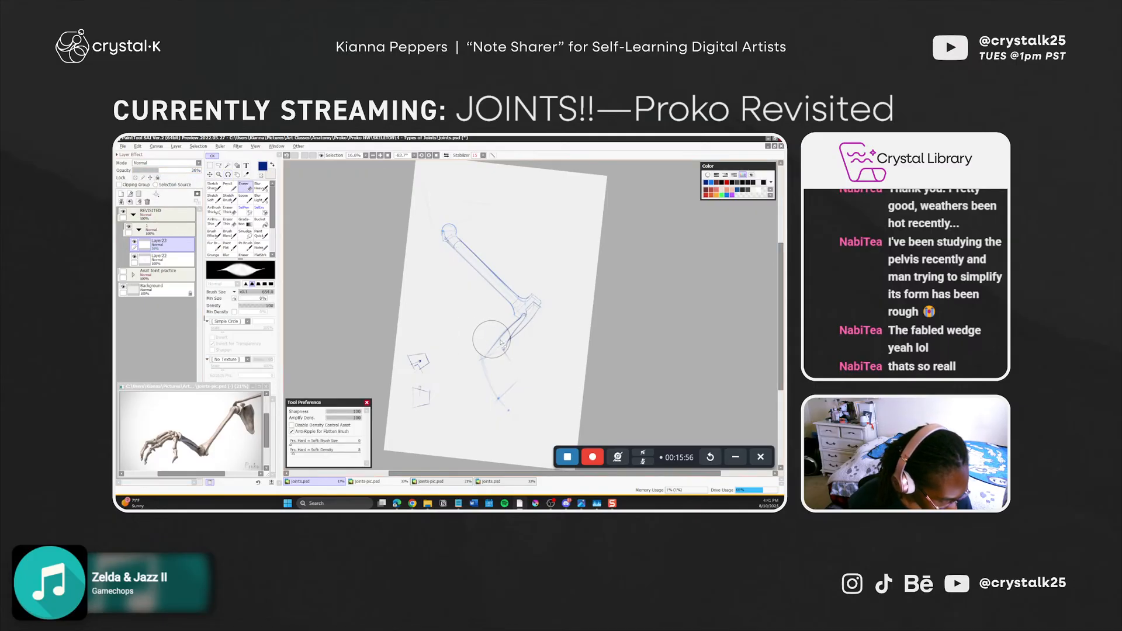
{"action": "left_click", "coordinate": [167, 259]}
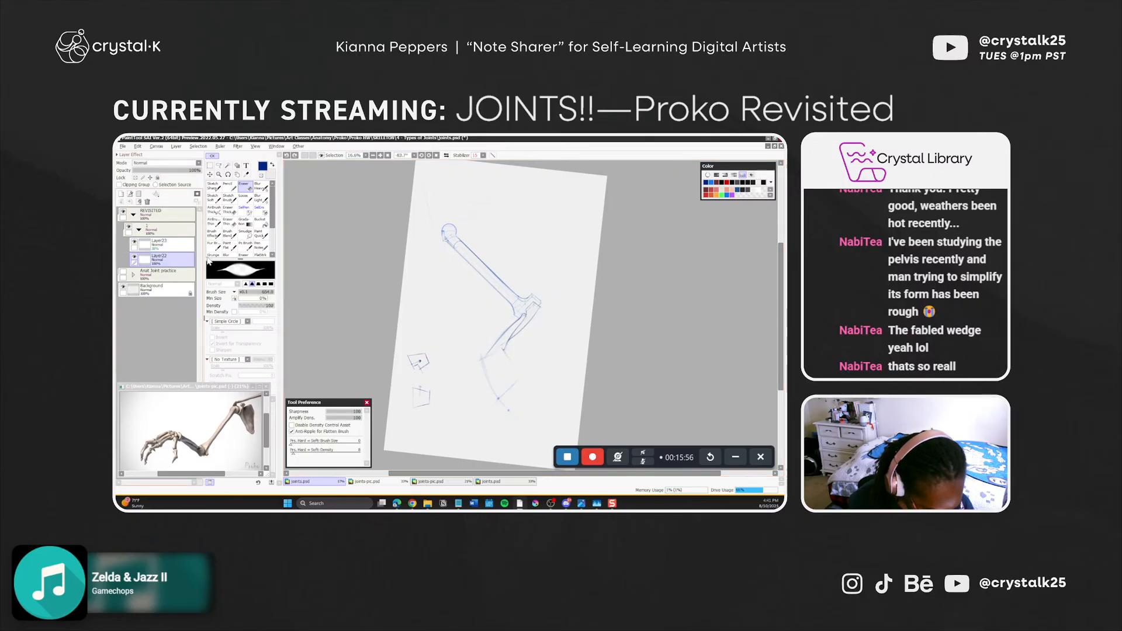
{"action": "left_click_drag", "start_coordinate": [503, 345], "coordinate": [493, 352]}
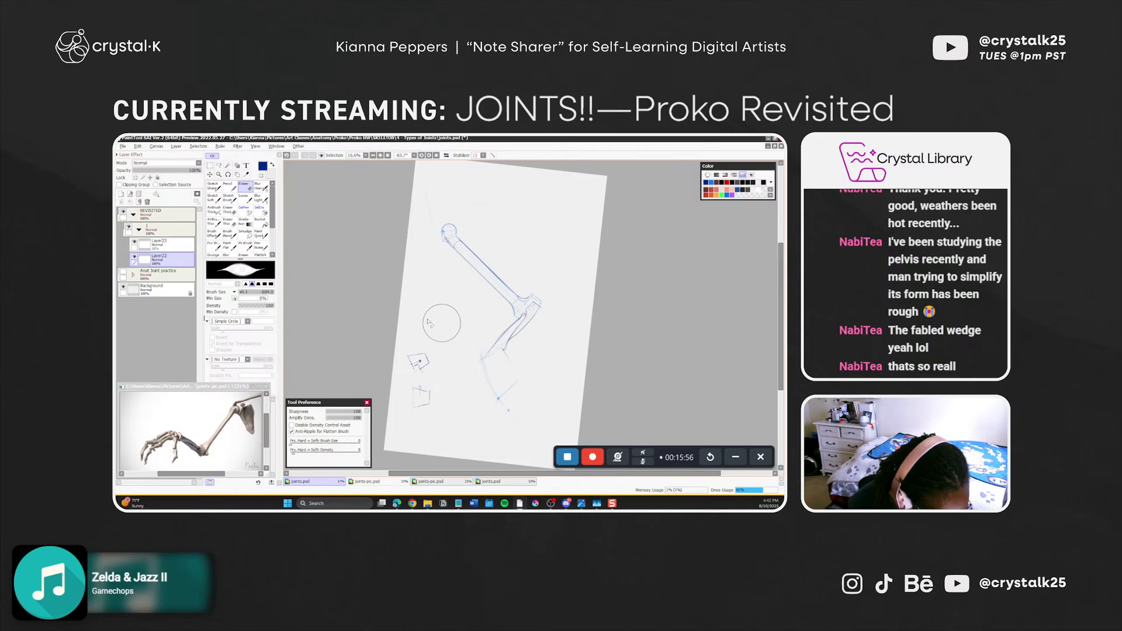
{"action": "left_click", "coordinate": [164, 241]}
{"action": "left_click_drag", "start_coordinate": [158, 170], "coordinate": [163, 172]}
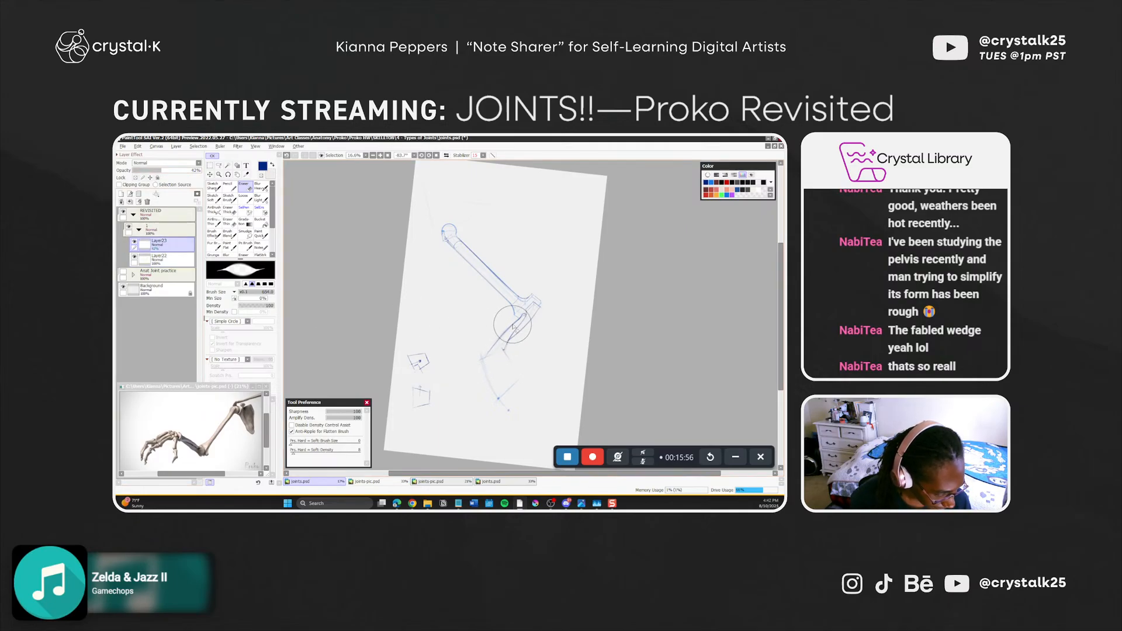
Undo the last erasure on Layer23 and the forearm stroke made there with the sketch brush
{"action": "key", "text": "ctrl+z"}
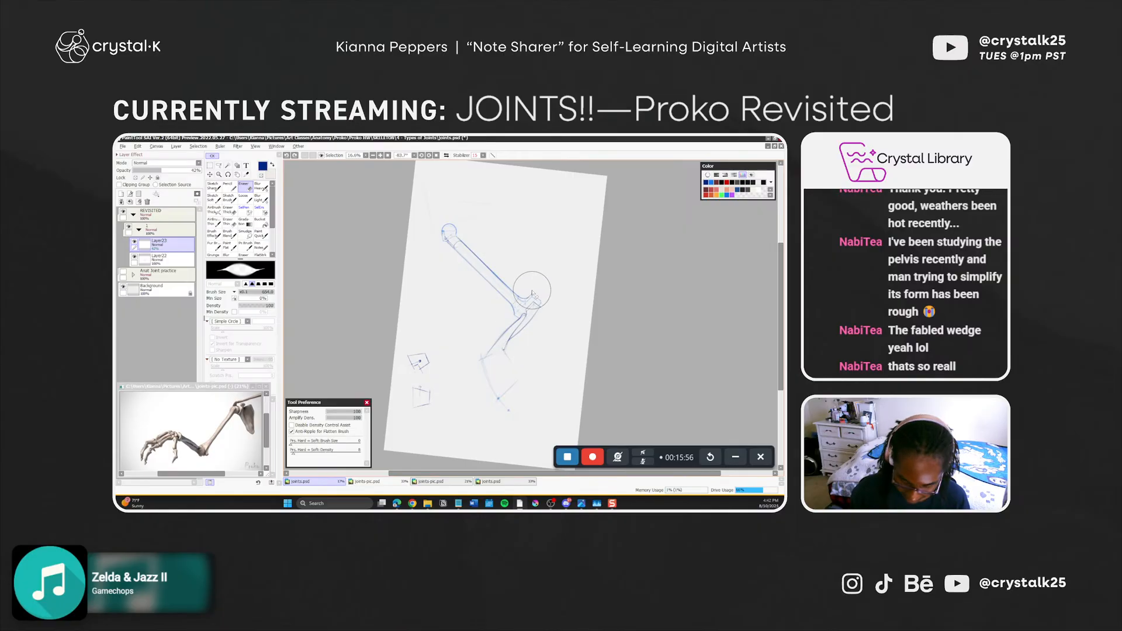
{"action": "mouse_move", "coordinate": [579, 396]}
{"action": "left_mouse_down"}
{"action": "mouse_move", "coordinate": [575, 337]}
{"action": "mouse_move", "coordinate": [513, 333]}
{"action": "left_mouse_up"}
{"action": "key", "text": "b"}
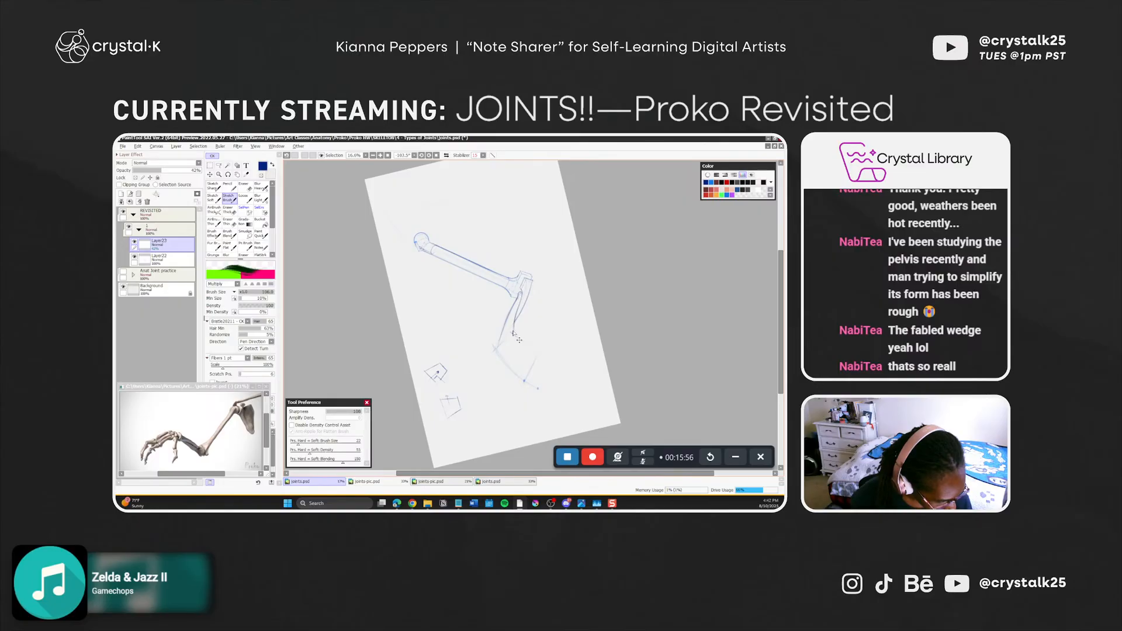
{"action": "key", "text": "ctrl+z"}
Redraw the forearm line from elbow to wrist on Layer22 with Disable Density Control Assist on, undoing rejected strokes and erasing the excess
{"action": "left_click", "coordinate": [164, 258]}
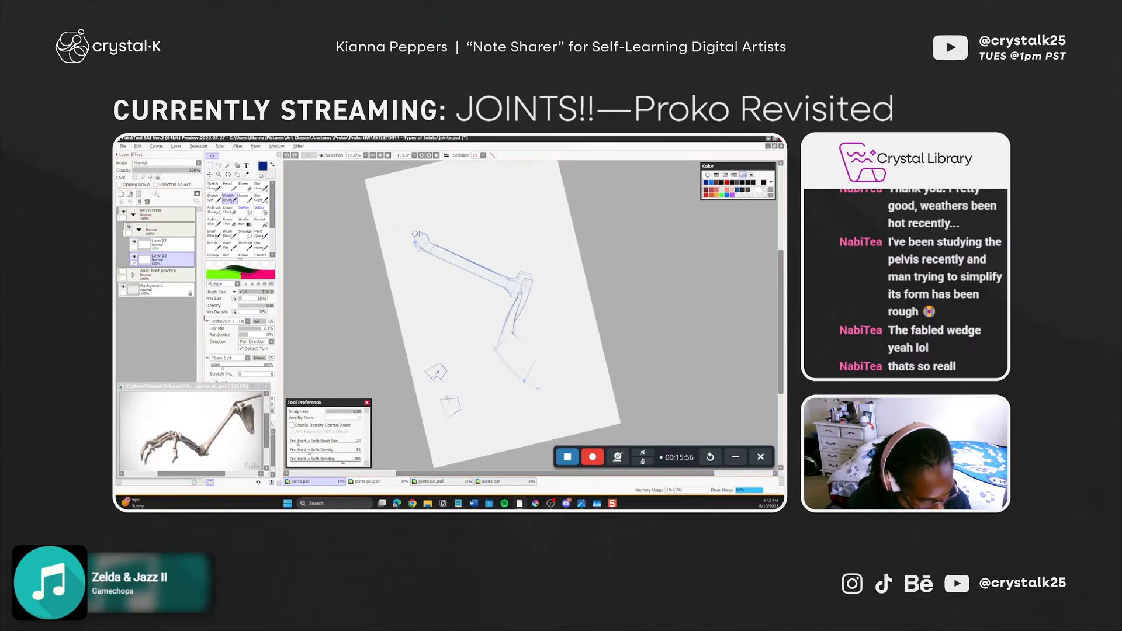
{"action": "left_click", "coordinate": [346, 426]}
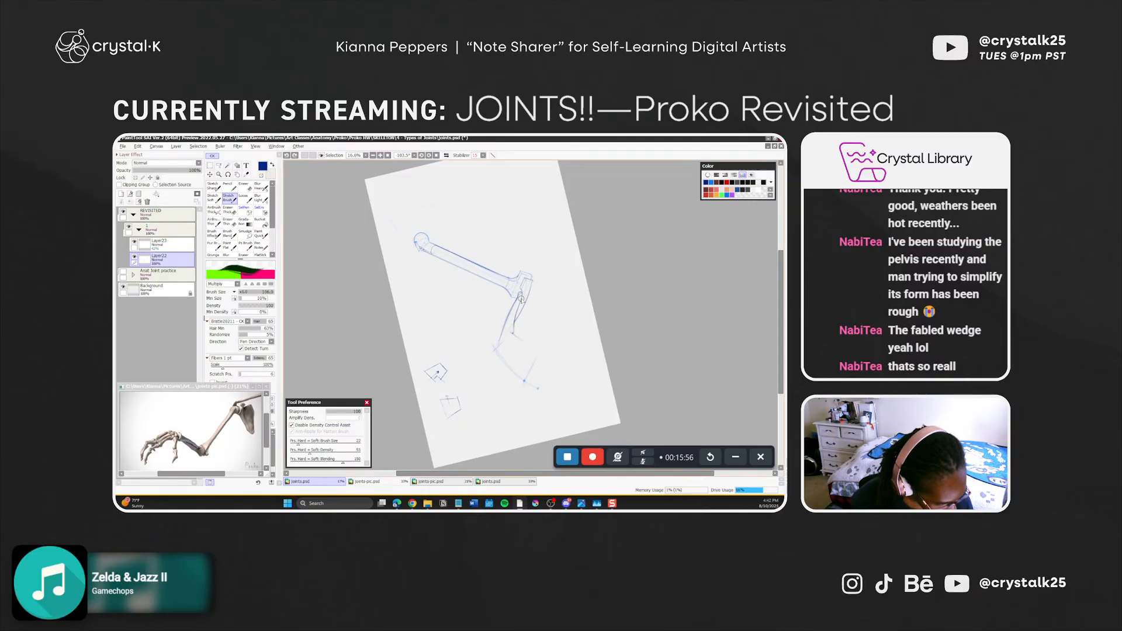
{"action": "left_click_drag", "start_coordinate": [521, 301], "coordinate": [515, 350]}
{"action": "key", "text": "ctrl+z"}
{"action": "key", "text": "ctrl+z"}
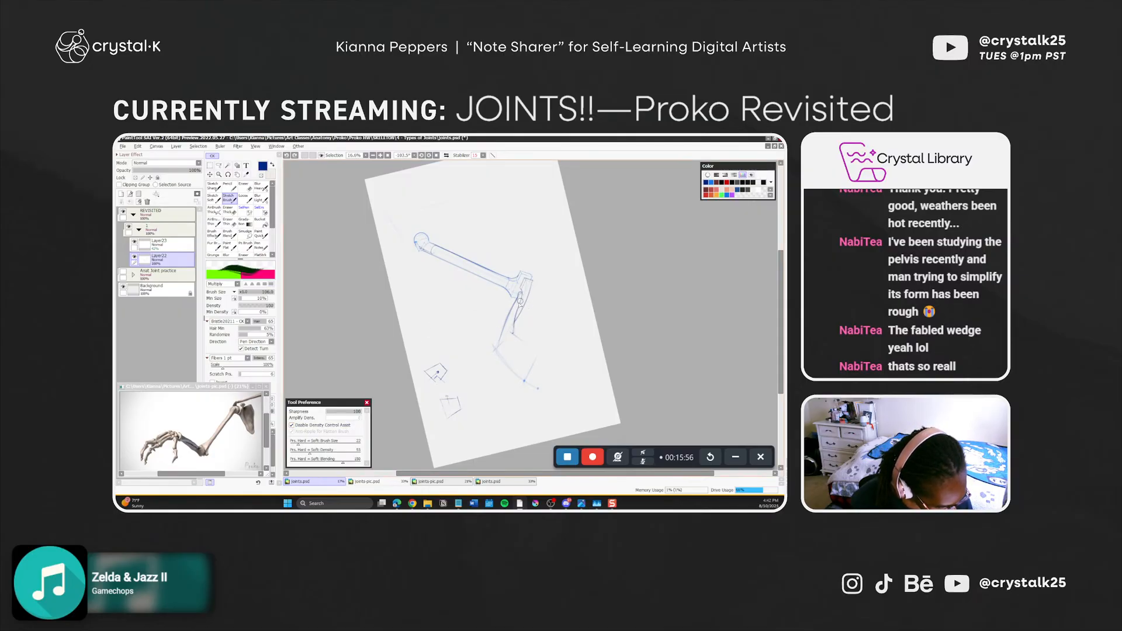
{"action": "left_click_drag", "start_coordinate": [521, 300], "coordinate": [515, 349]}
{"action": "key", "text": "ctrl+z"}
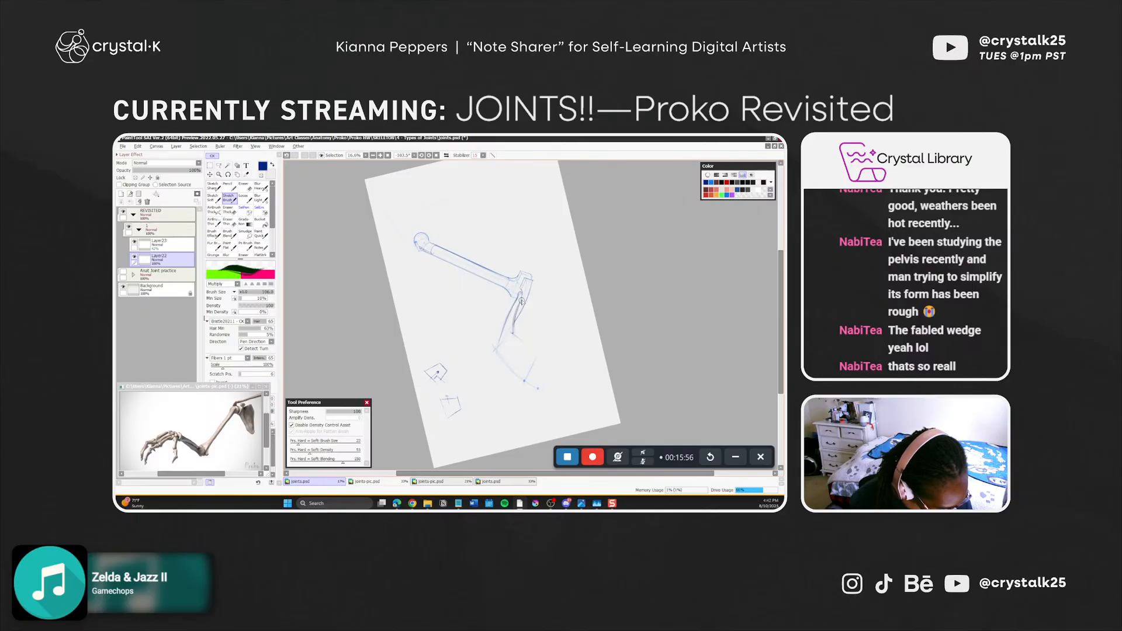
{"action": "key", "text": "ctrl+z"}
{"action": "left_click_drag", "start_coordinate": [521, 298], "coordinate": [510, 298], "text": "ctrl+alt"}
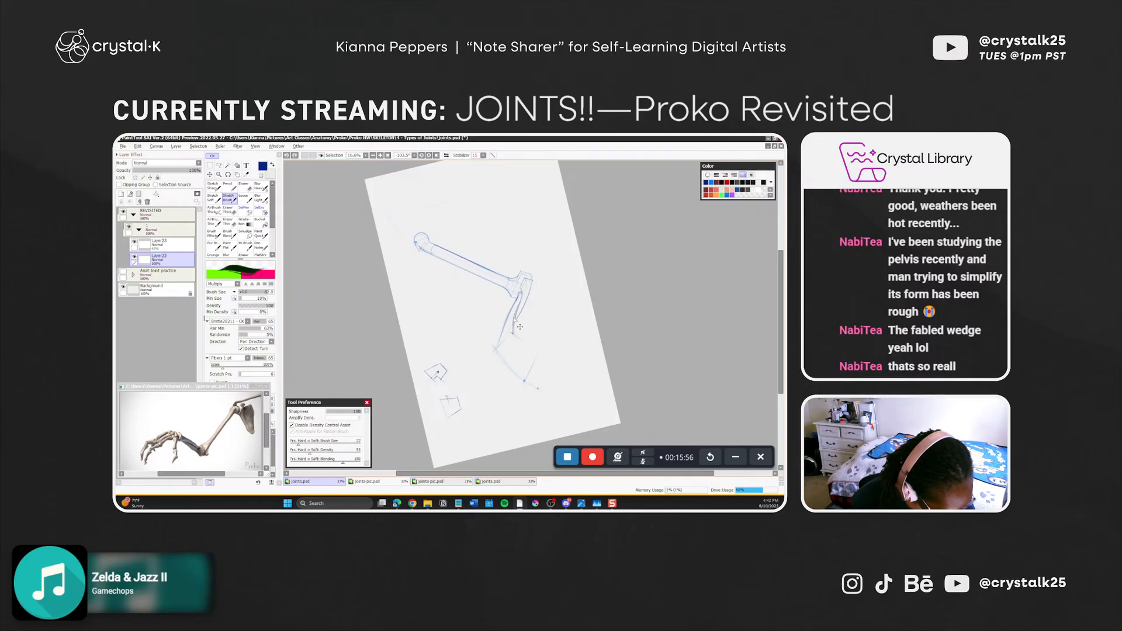
{"action": "key", "text": "e"}
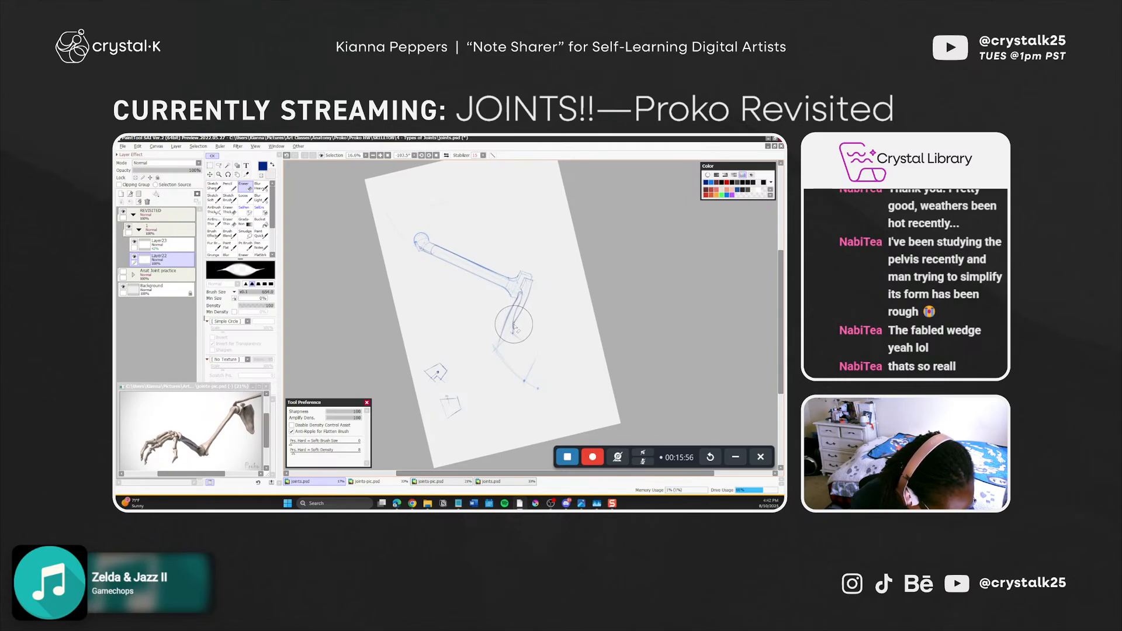
Reset the canvas rotation and rework the forearm's line near the elbow on Layer22, undoing rejected strokes
{"action": "key", "text": "Home"}
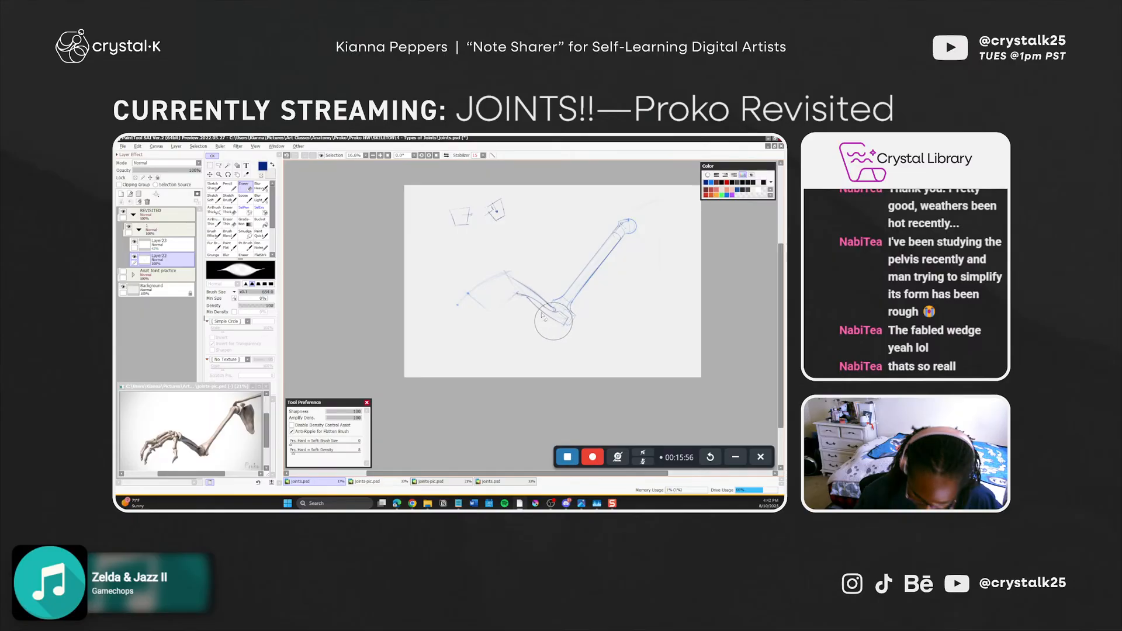
{"action": "key", "text": "b"}
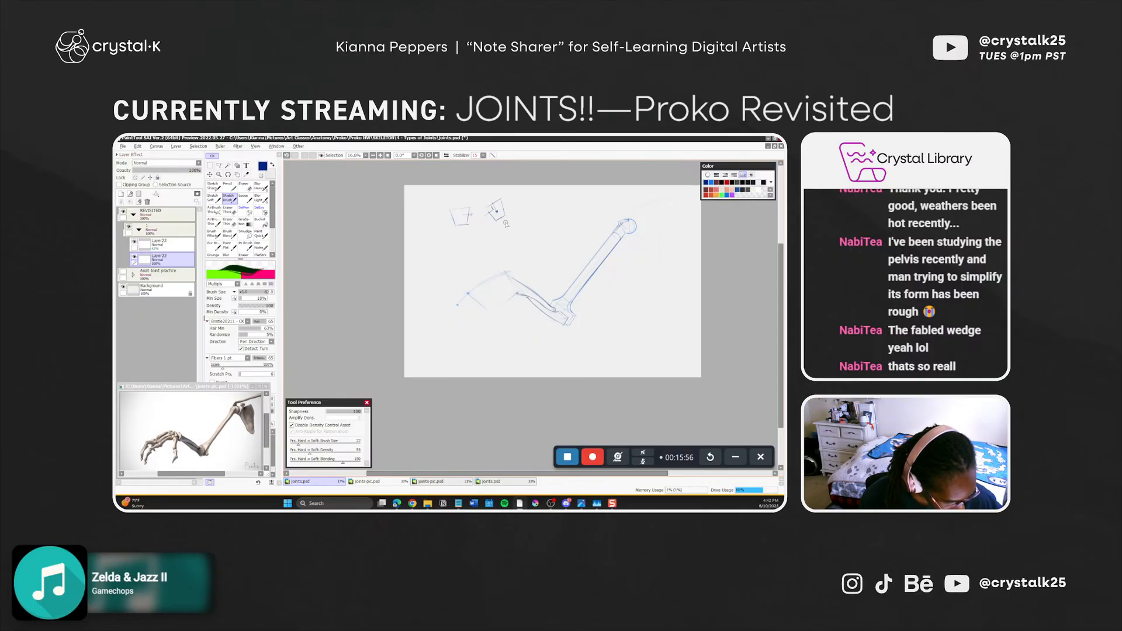
{"action": "key", "text": "ctrl+z"}
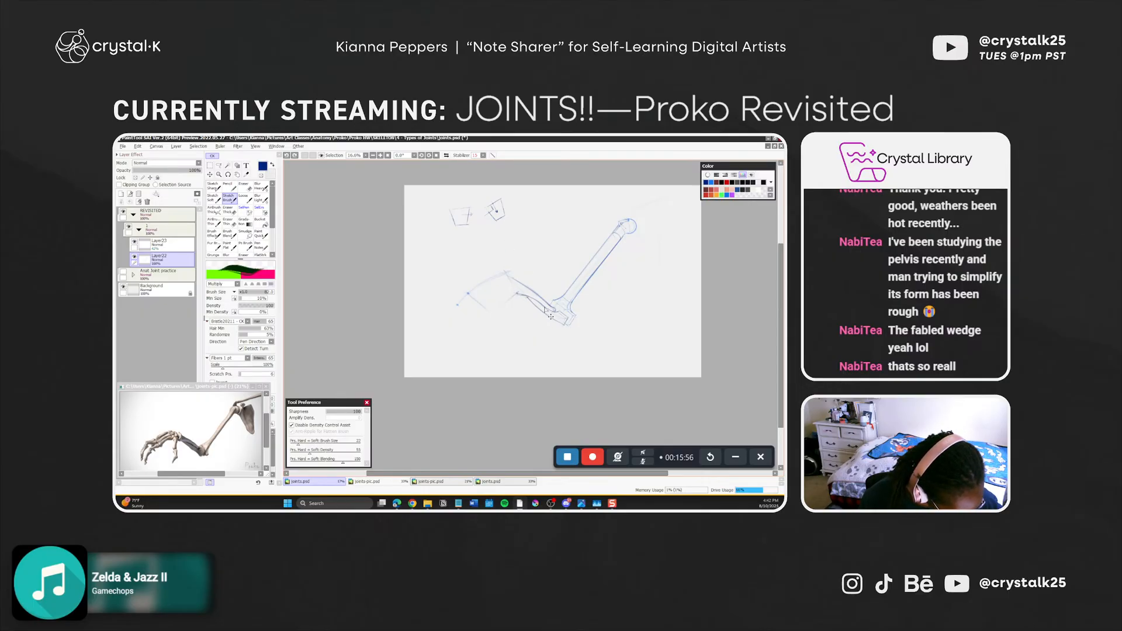
{"action": "key", "text": "ctrl+z"}
{"action": "left_click_drag", "start_coordinate": [547, 310], "coordinate": [559, 322]}
{"action": "key", "text": "e"}
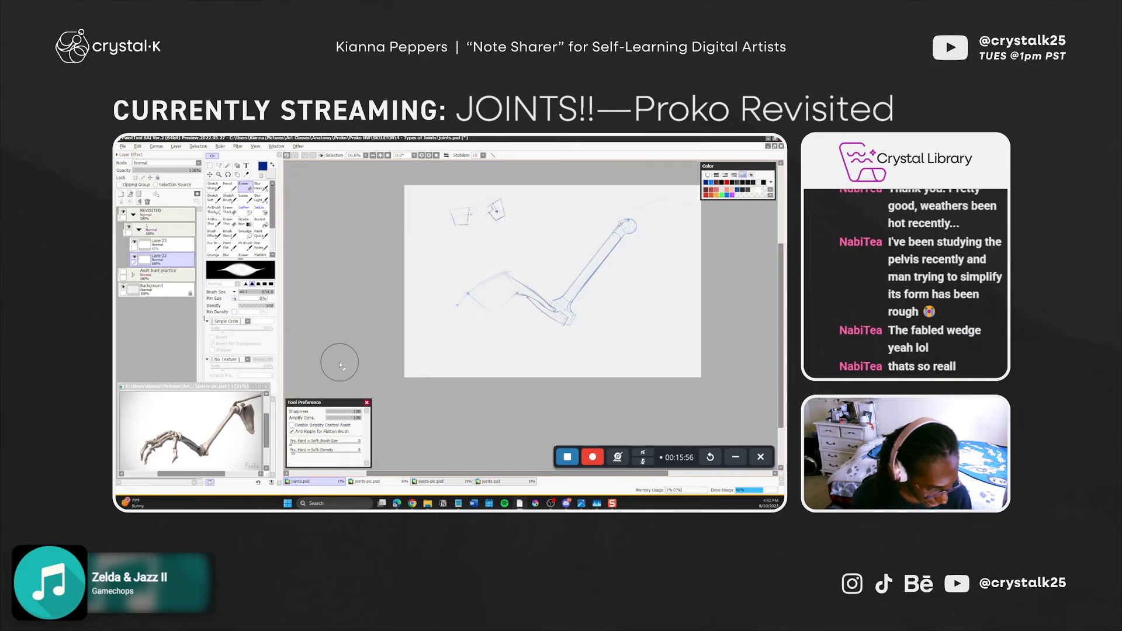
Lasso the two small box sketches above the arm, clear them from Layer22, deselect and save the document
{"action": "key", "text": "l"}
{"action": "mouse_move", "coordinate": [499, 178]}
{"action": "left_mouse_down"}
{"action": "mouse_move", "coordinate": [525, 235]}
{"action": "mouse_move", "coordinate": [438, 186]}
{"action": "left_mouse_up"}
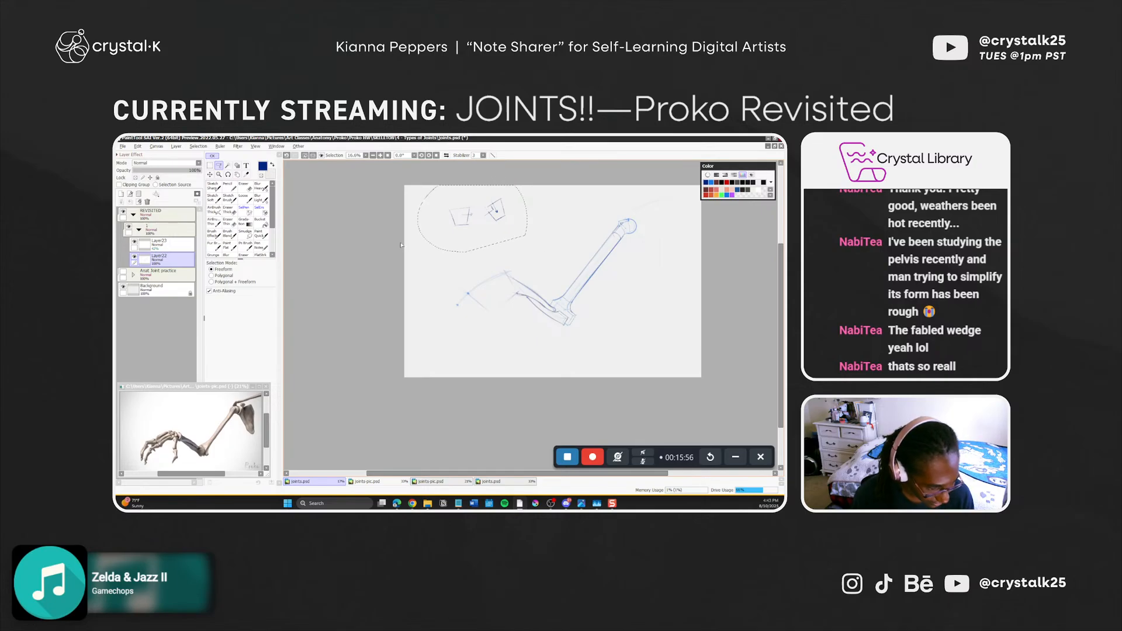
{"action": "left_click", "coordinate": [139, 202]}
{"action": "key", "text": "ctrl+d"}
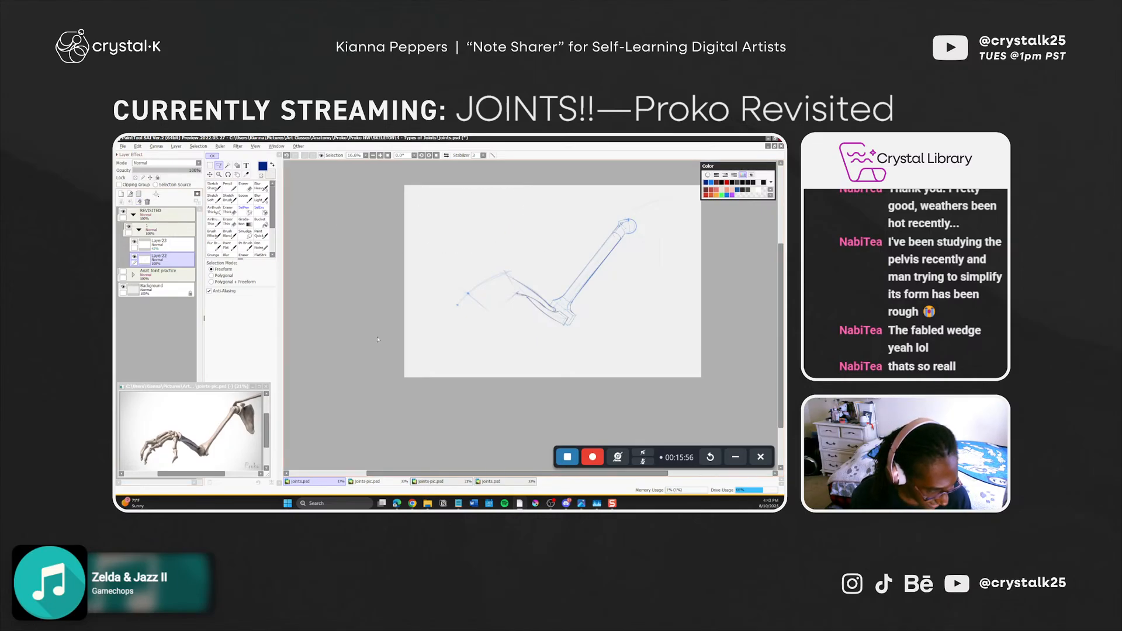
{"action": "key", "text": "ctrl+s"}
Lightly mark the hand block's front edge beyond the wrist with the sketch brush, adjusting the brush size
{"action": "key", "text": "b"}
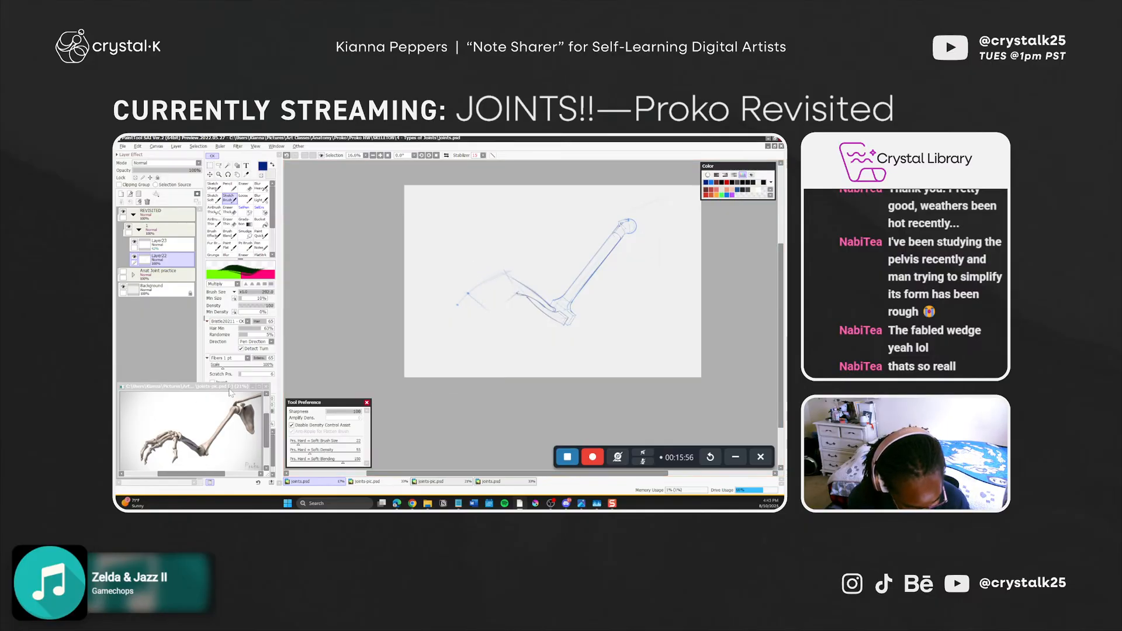
{"action": "left_click_drag", "start_coordinate": [475, 306], "coordinate": [476, 314]}
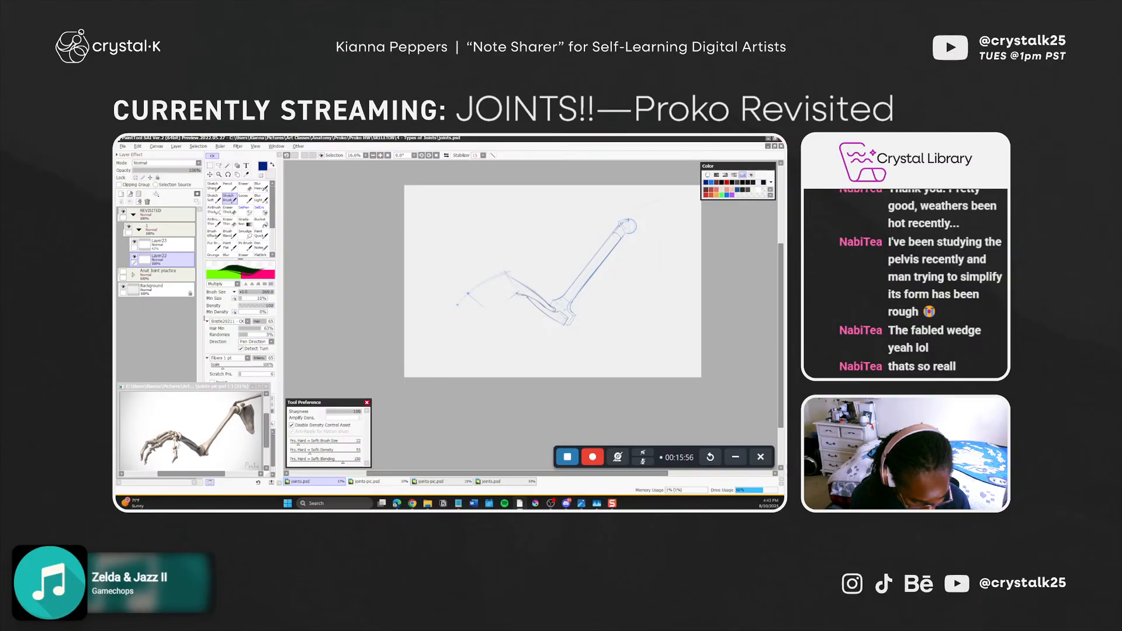
{"action": "left_click_drag", "start_coordinate": [484, 299], "coordinate": [489, 304]}
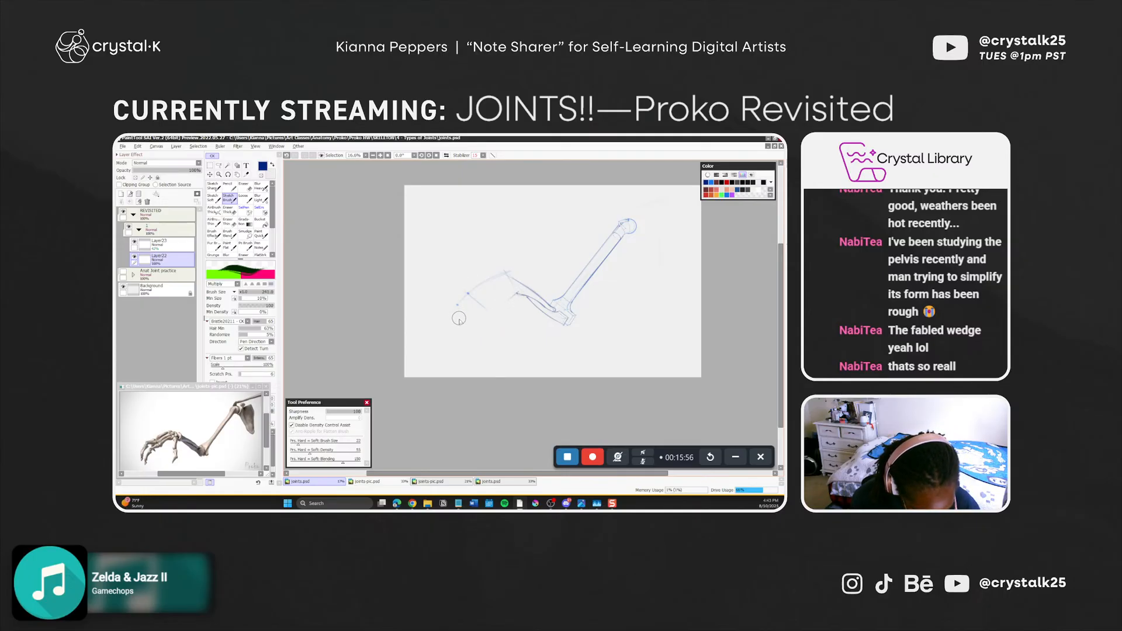
{"action": "left_click_drag", "start_coordinate": [462, 315], "coordinate": [475, 312], "text": "ctrl+alt"}
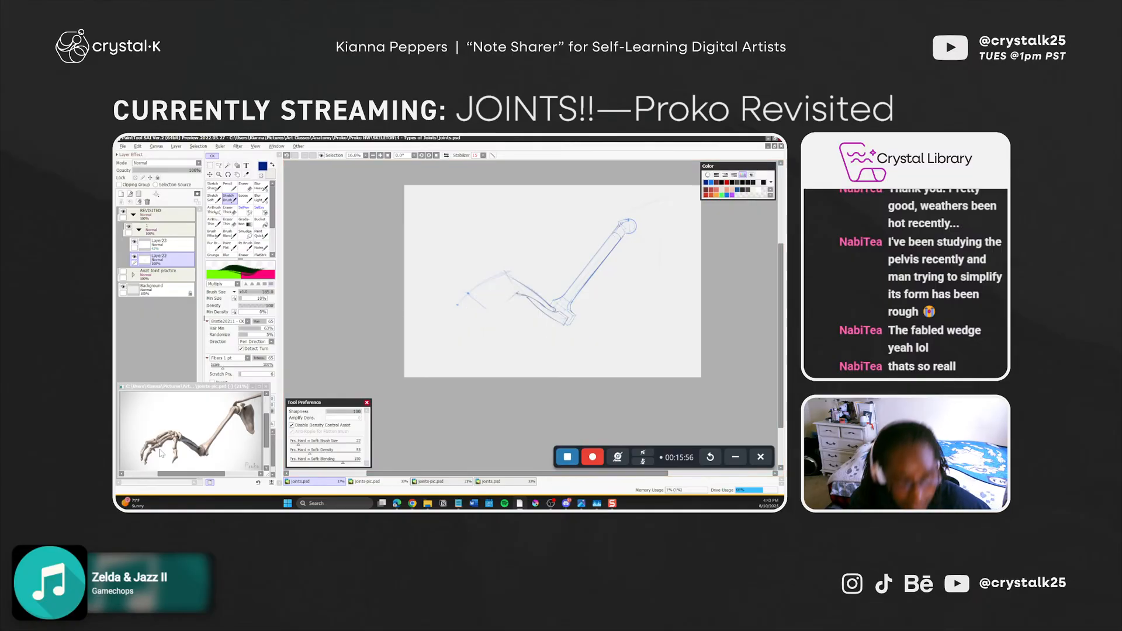
{"action": "left_click", "coordinate": [488, 312]}
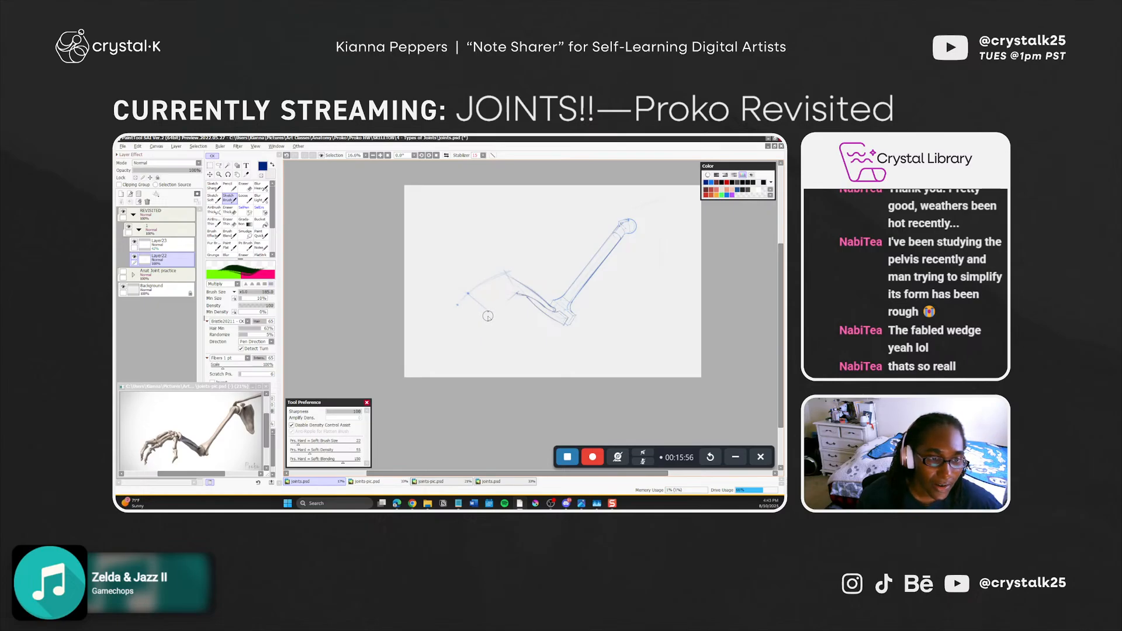
{"action": "left_click_drag", "start_coordinate": [491, 317], "coordinate": [484, 316], "text": "ctrl+alt"}
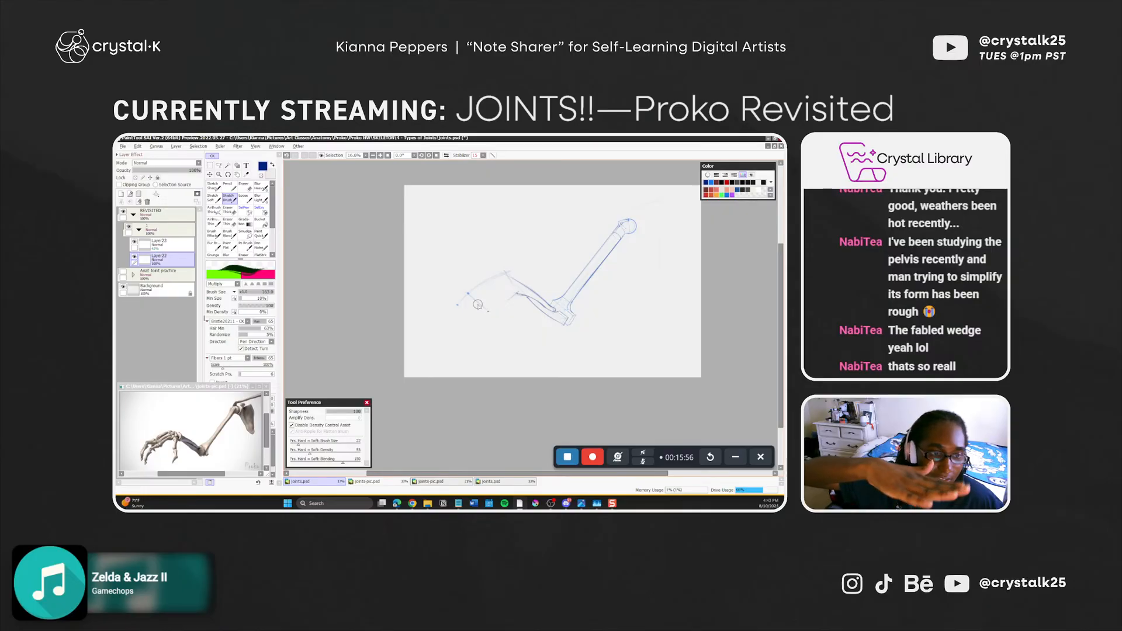
Turn off Disable Density Control Assist and redraw the hand block's front edge with a smaller brush, undoing the rejected stroke
{"action": "left_click_drag", "start_coordinate": [466, 292], "coordinate": [497, 313]}
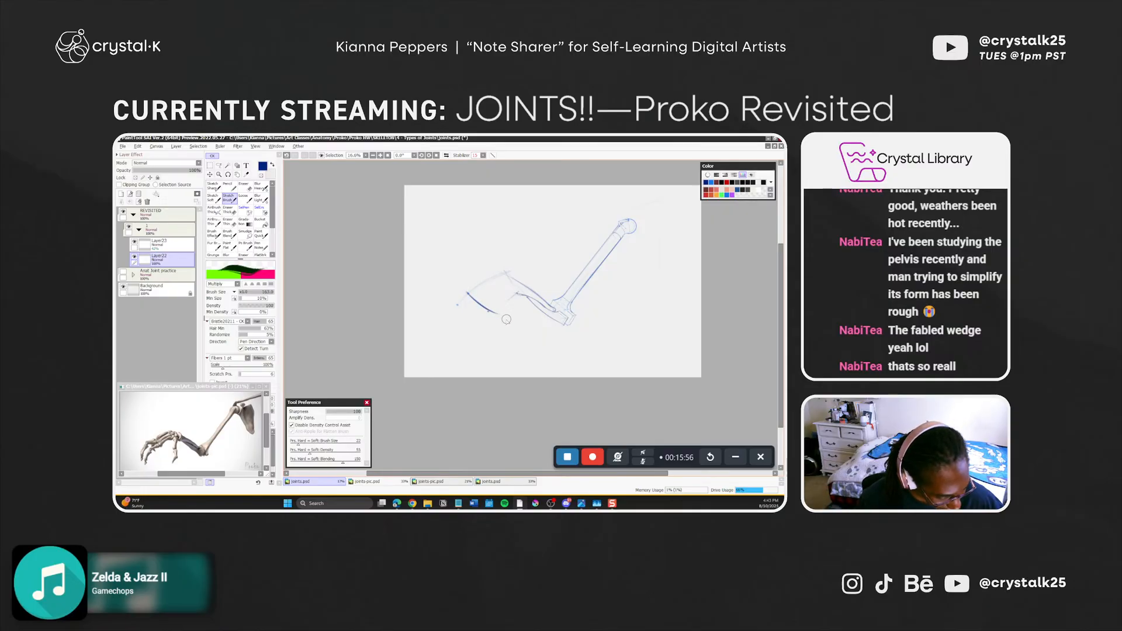
{"action": "key", "text": "ctrl+z"}
{"action": "left_click", "coordinate": [308, 426]}
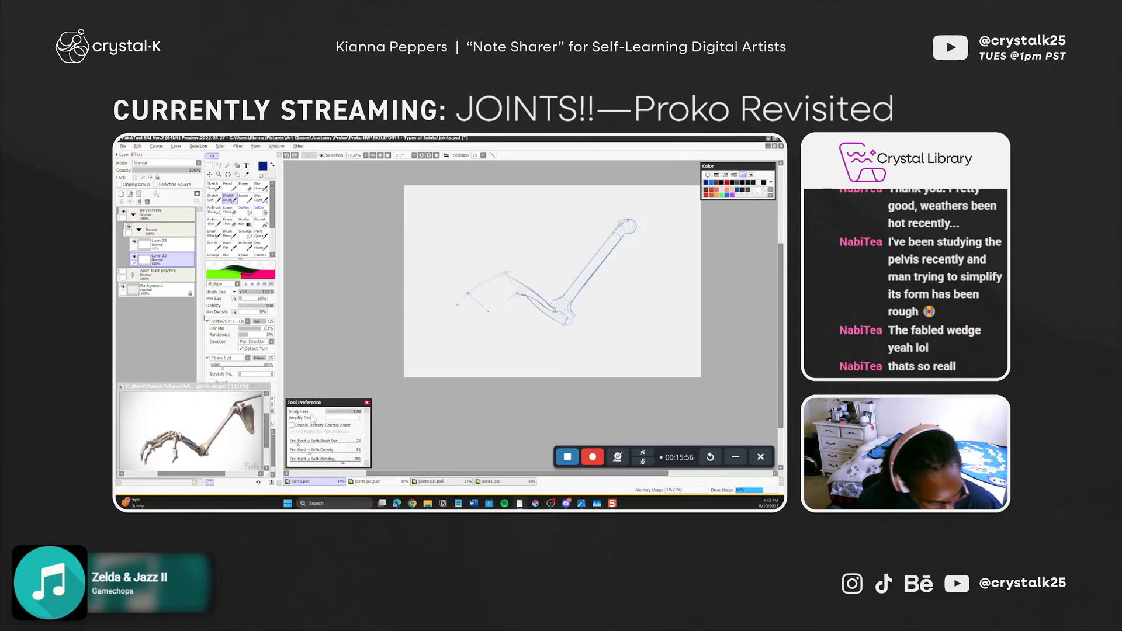
{"action": "key", "text": "["}
{"action": "left_click_drag", "start_coordinate": [467, 293], "coordinate": [492, 313]}
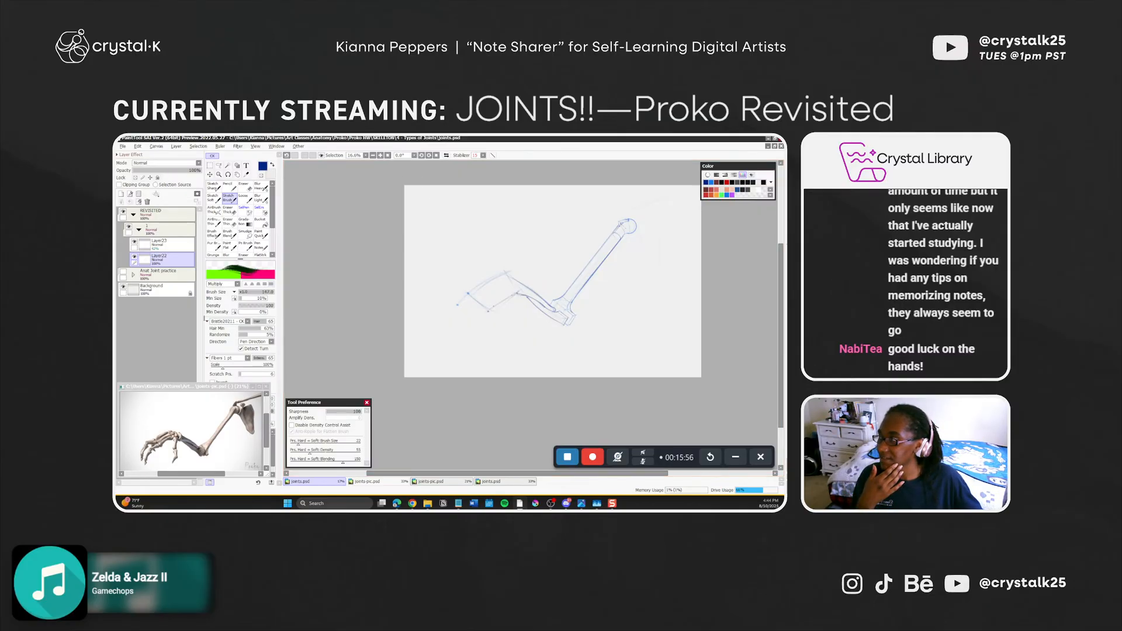
{"action": "key", "text": "alt+Tab"}
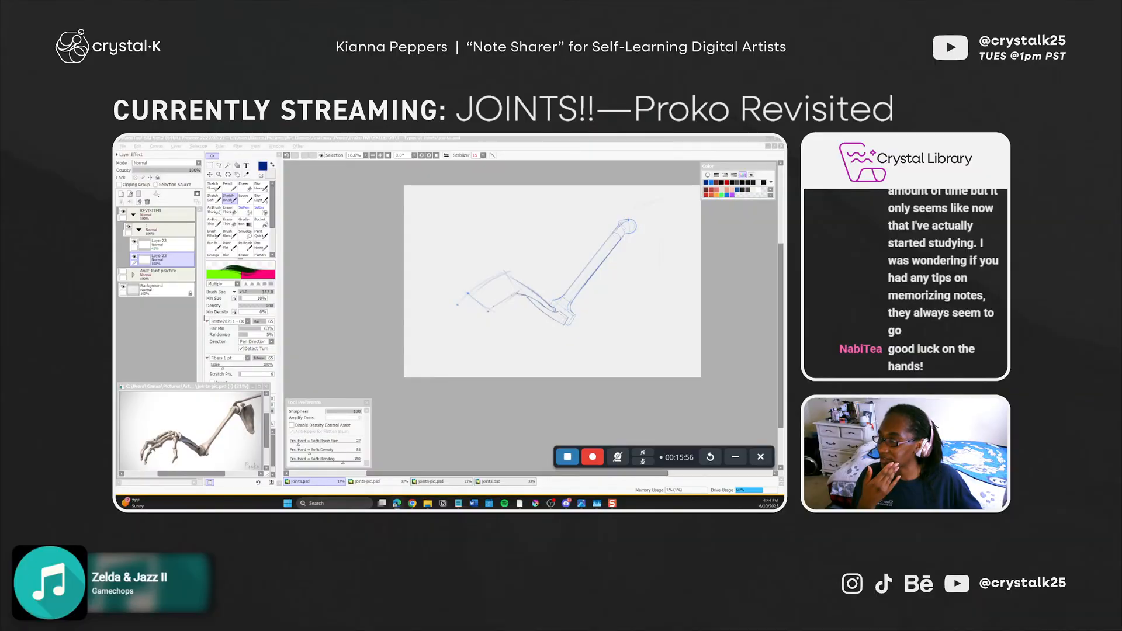
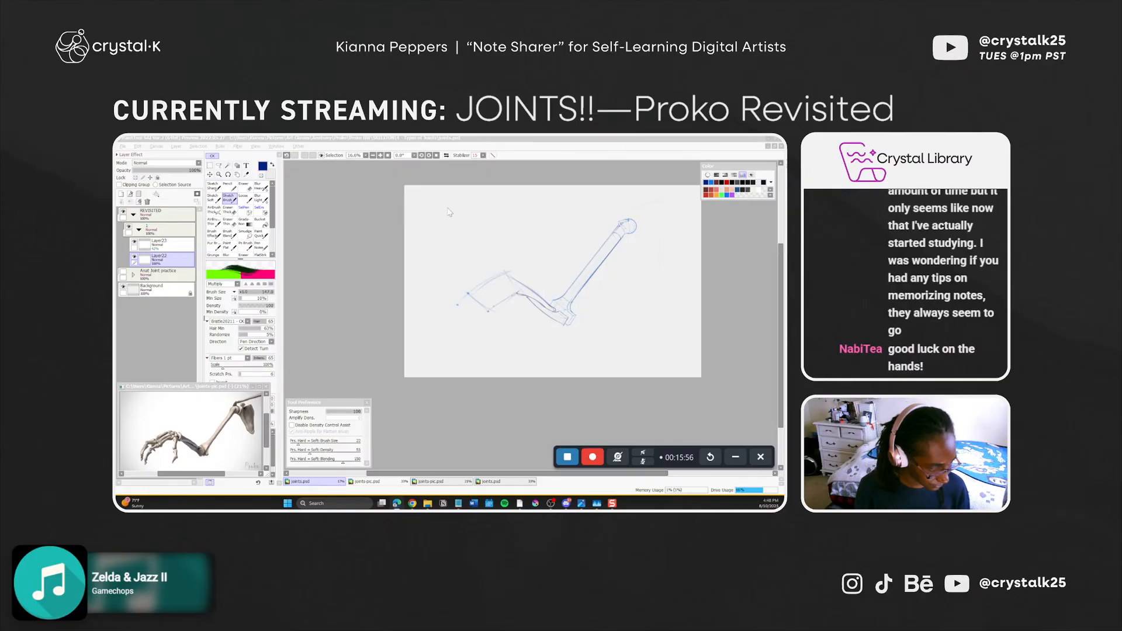
{"action": "left_click", "coordinate": [598, 308]}
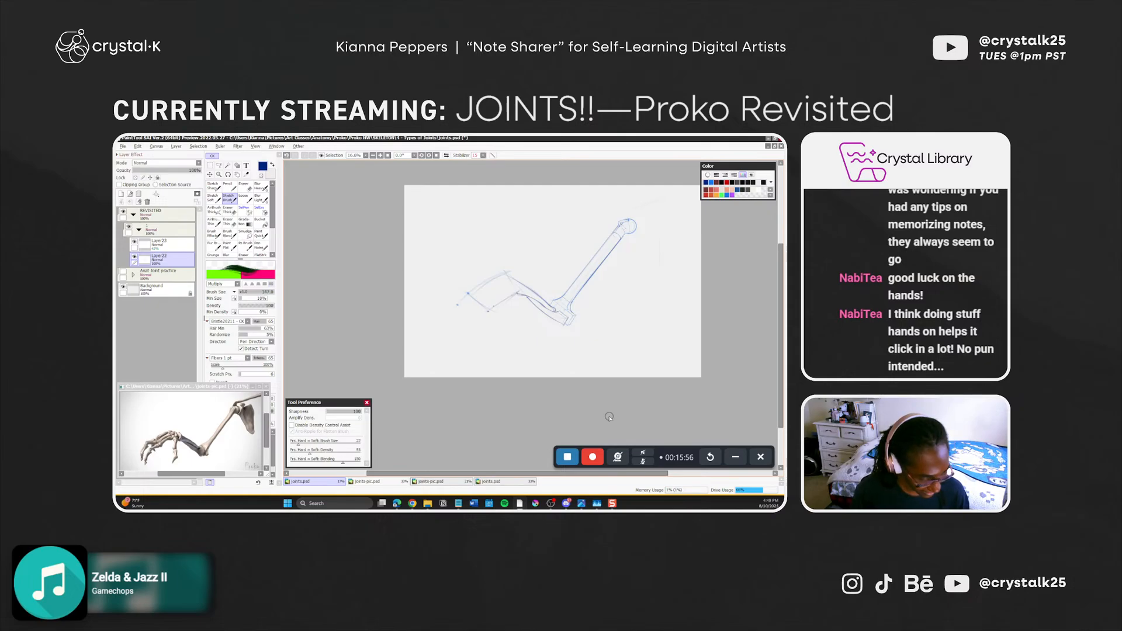
{"action": "key", "text": "shift+F9"}
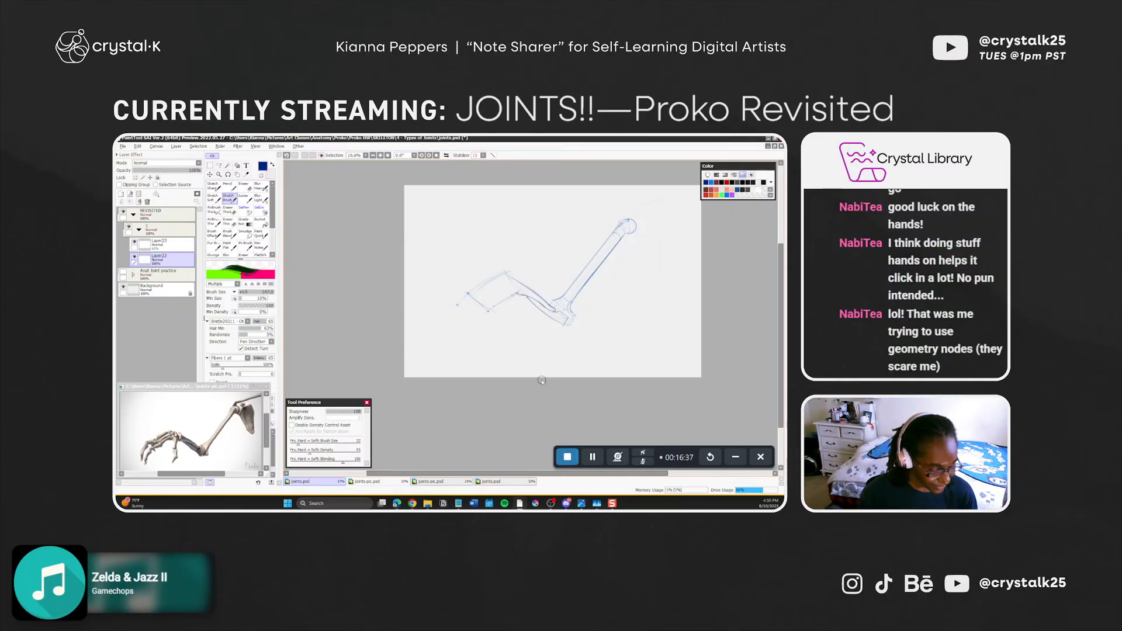
Rework the lower corner of the hand block with the sketch brush and eraser, undoing rejected marks
{"action": "key", "text": "ctrl+z"}
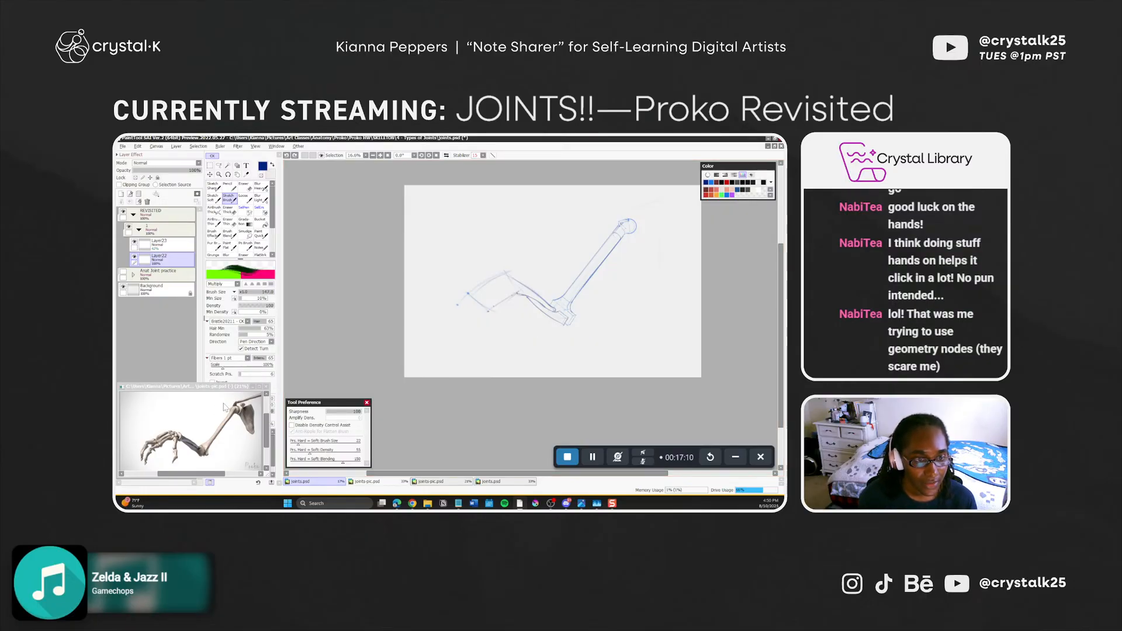
{"action": "left_click_drag", "start_coordinate": [498, 315], "coordinate": [491, 317], "text": "ctrl+alt"}
{"action": "key", "text": "e"}
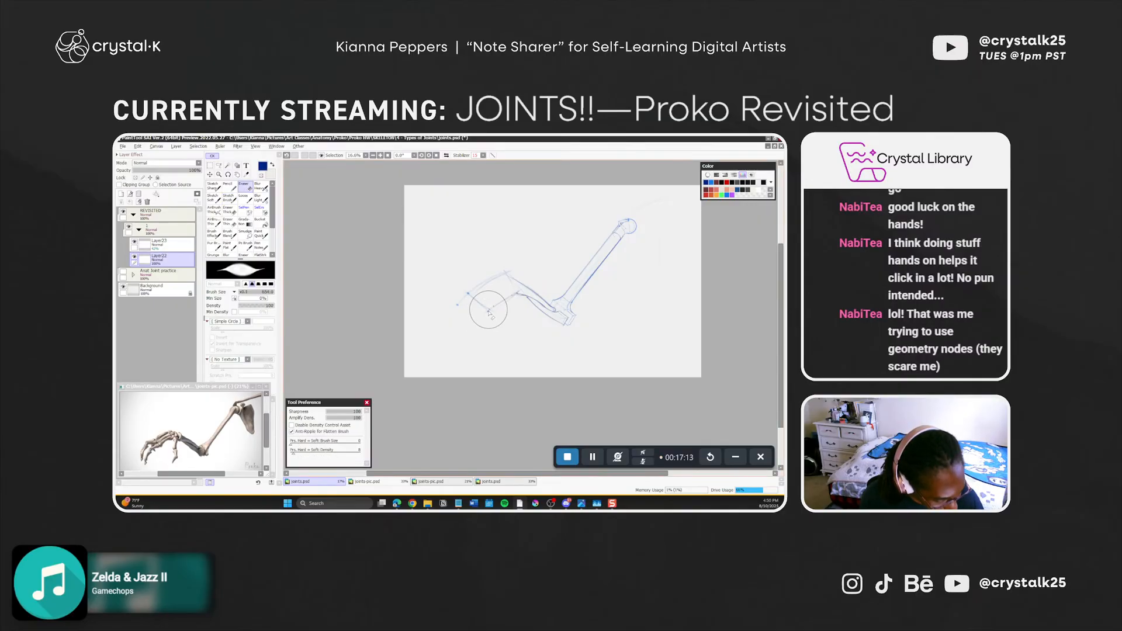
{"action": "key", "text": "ctrl+z"}
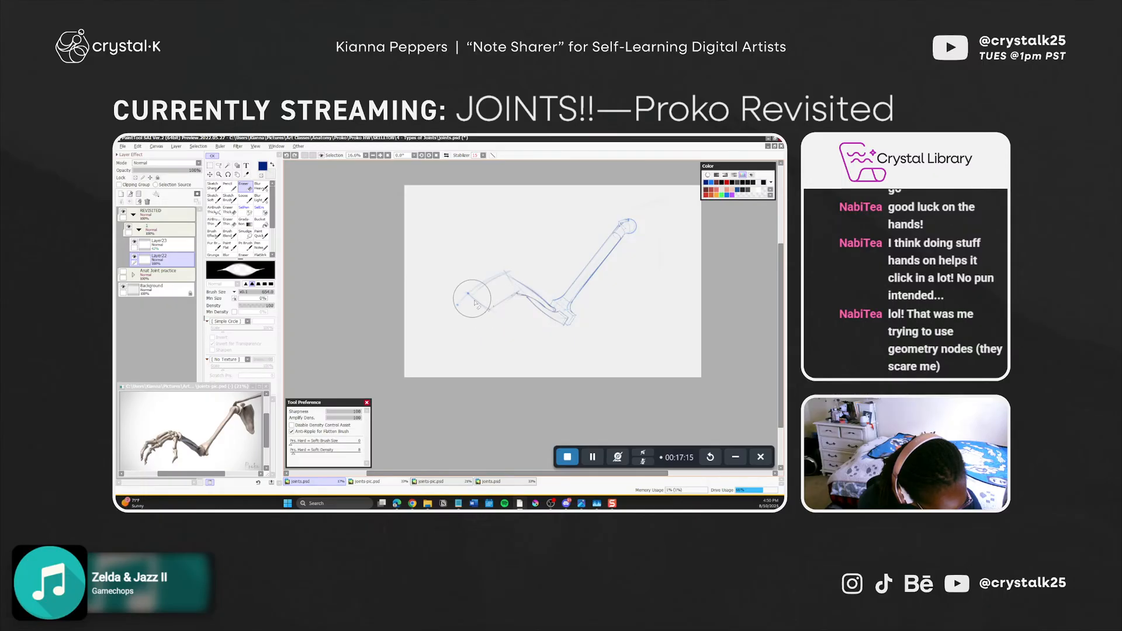
{"action": "left_click_drag", "start_coordinate": [485, 306], "coordinate": [495, 313]}
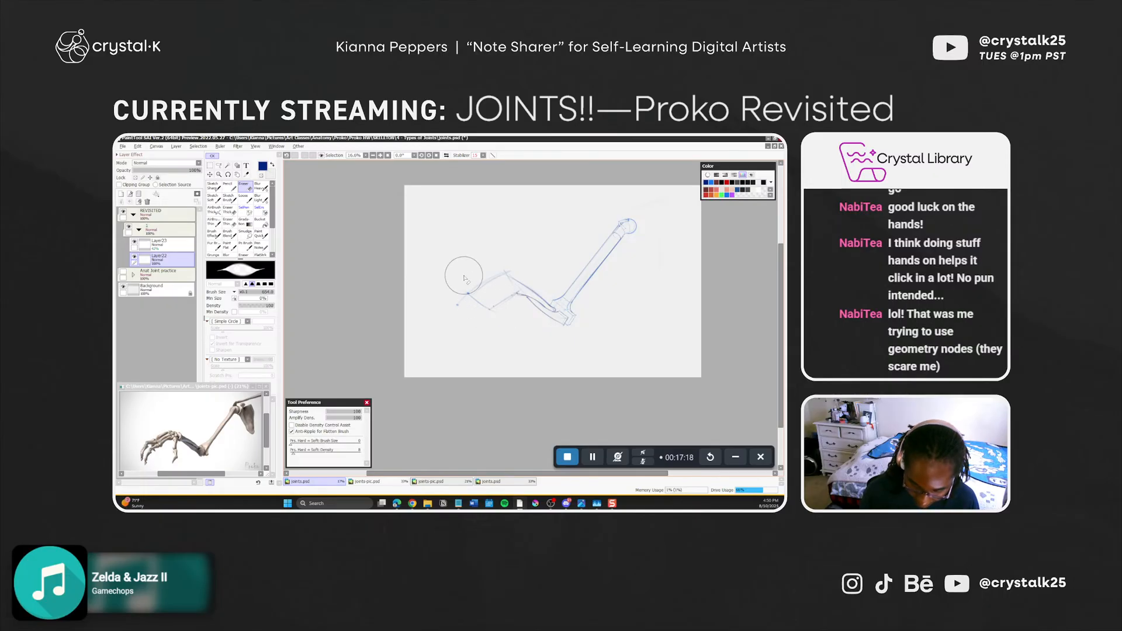
Try extending the hand block down from its lower corner with the sketch brush and eraser, undoing the rejected strokes
{"action": "key", "text": "e"}
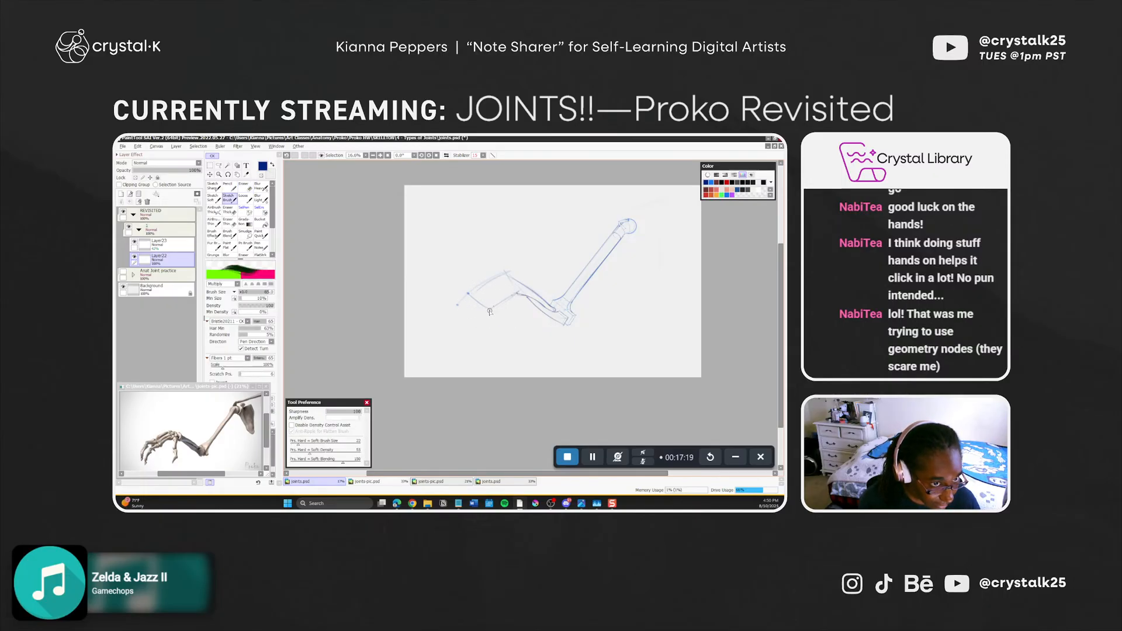
{"action": "left_click_drag", "start_coordinate": [488, 309], "coordinate": [501, 336]}
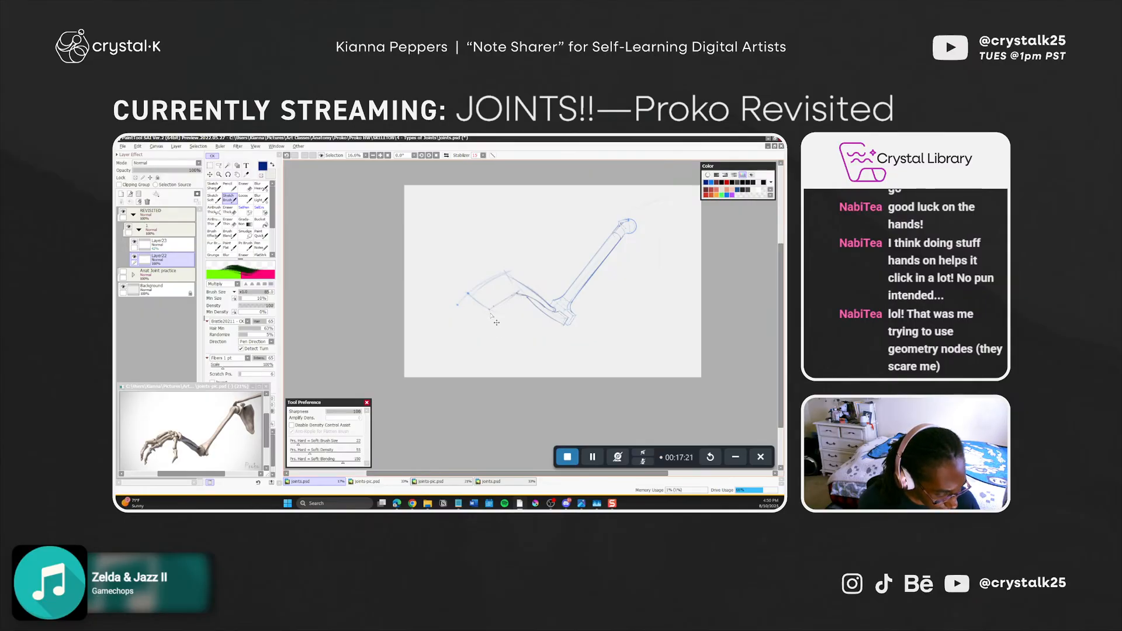
{"action": "key", "text": "ctrl+z"}
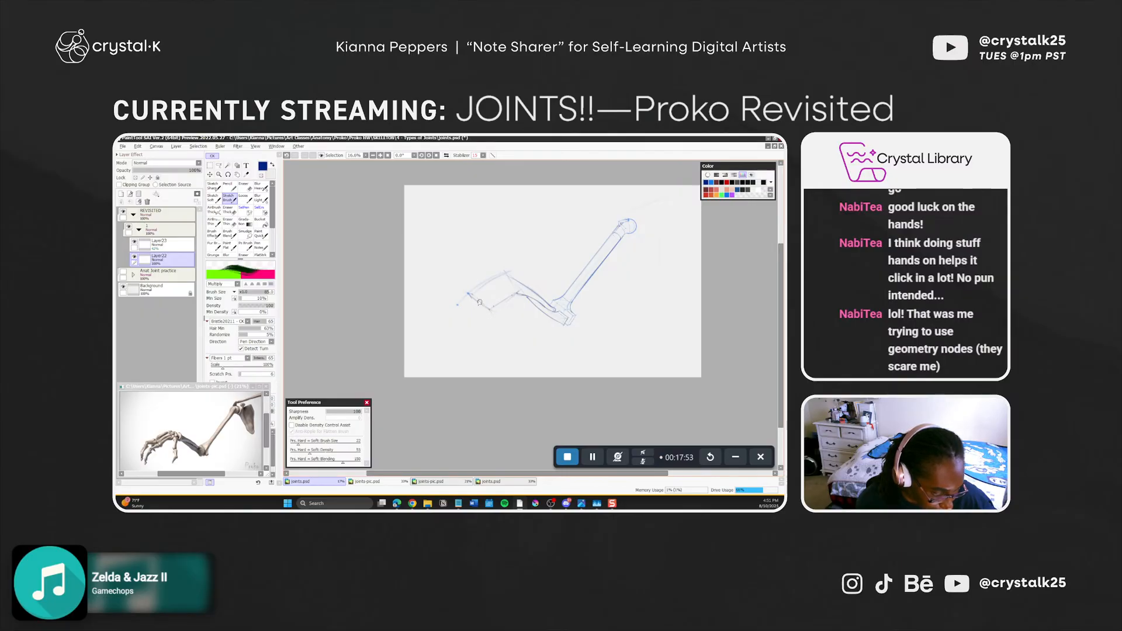
{"action": "key", "text": "e"}
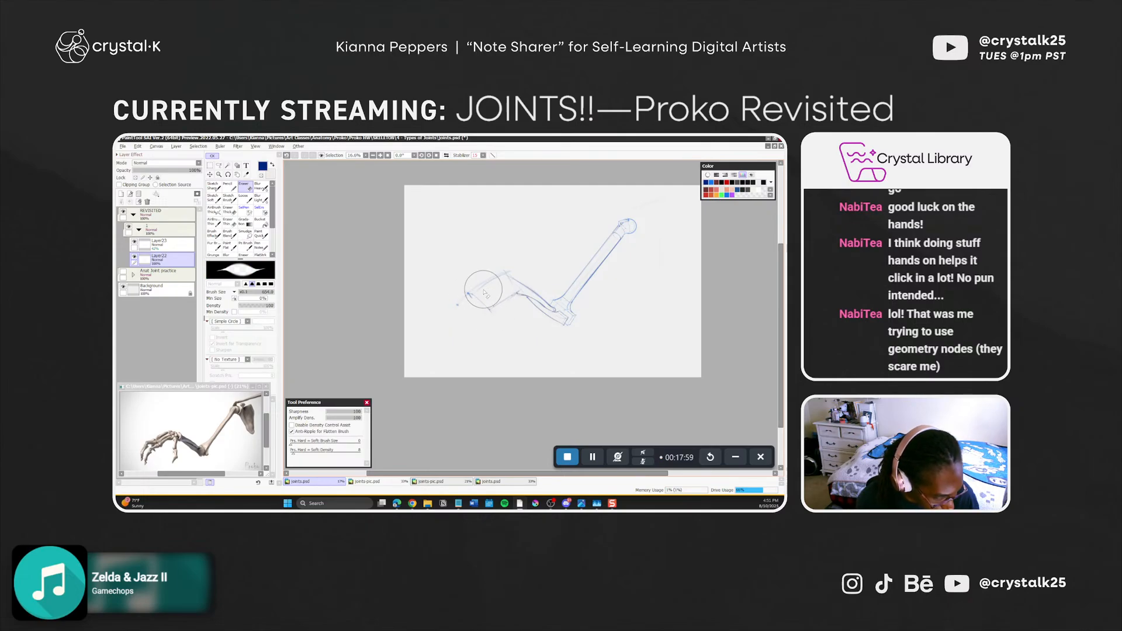
{"action": "key", "text": "ctrl+z"}
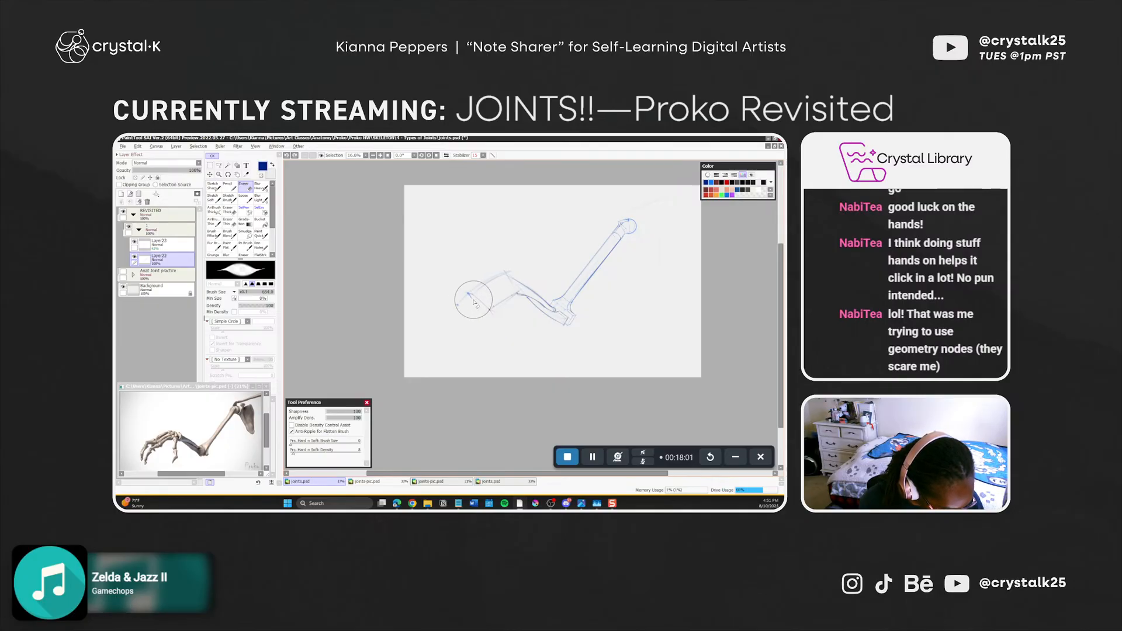
{"action": "left_click_drag", "start_coordinate": [475, 309], "coordinate": [488, 339]}
Try redrawing the hand block's slanted front edge with the sketch brush, undoing the rejected strokes
{"action": "key", "text": "b"}
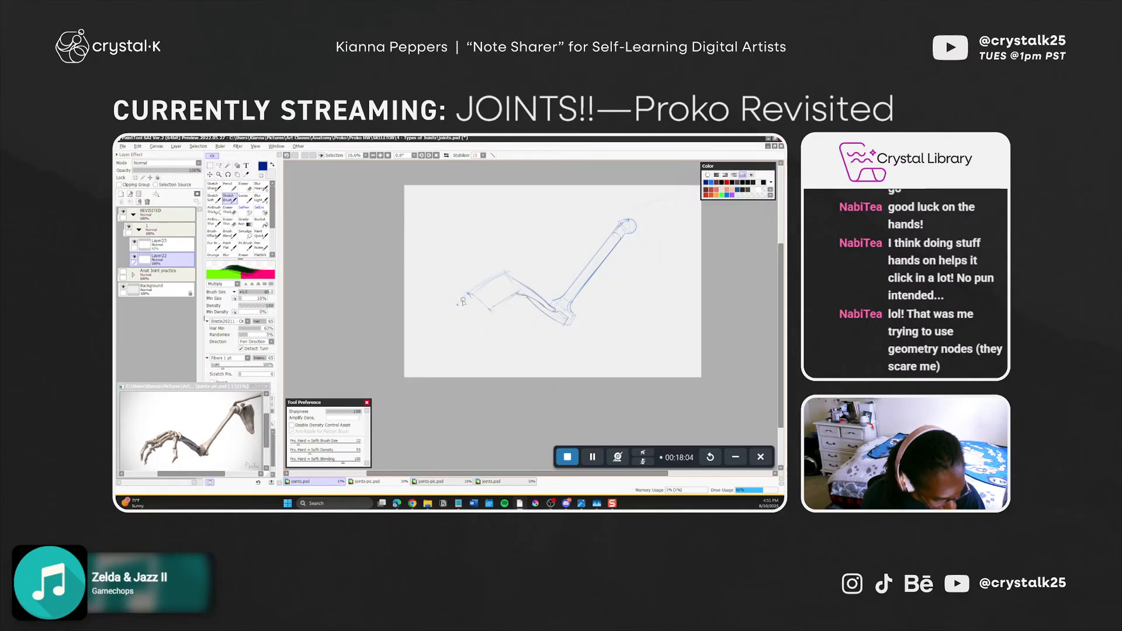
{"action": "left_click_drag", "start_coordinate": [471, 296], "coordinate": [492, 313]}
{"action": "key", "text": "ctrl+z"}
{"action": "key", "text": "ctrl+z"}
{"action": "key", "text": "ctrl+z"}
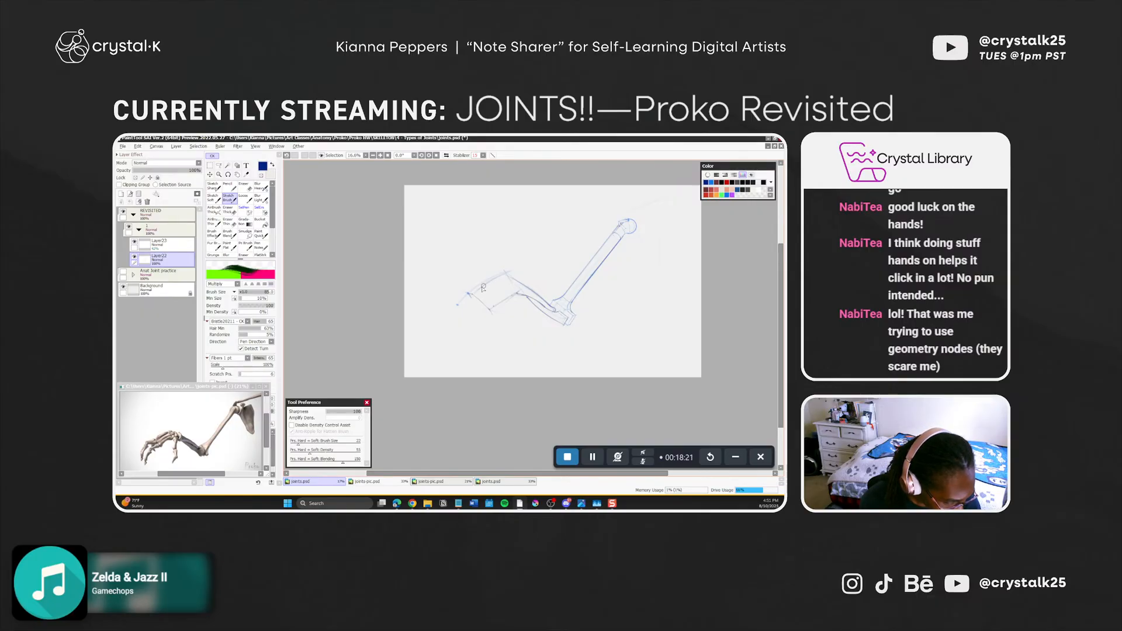
{"action": "key", "text": "e"}
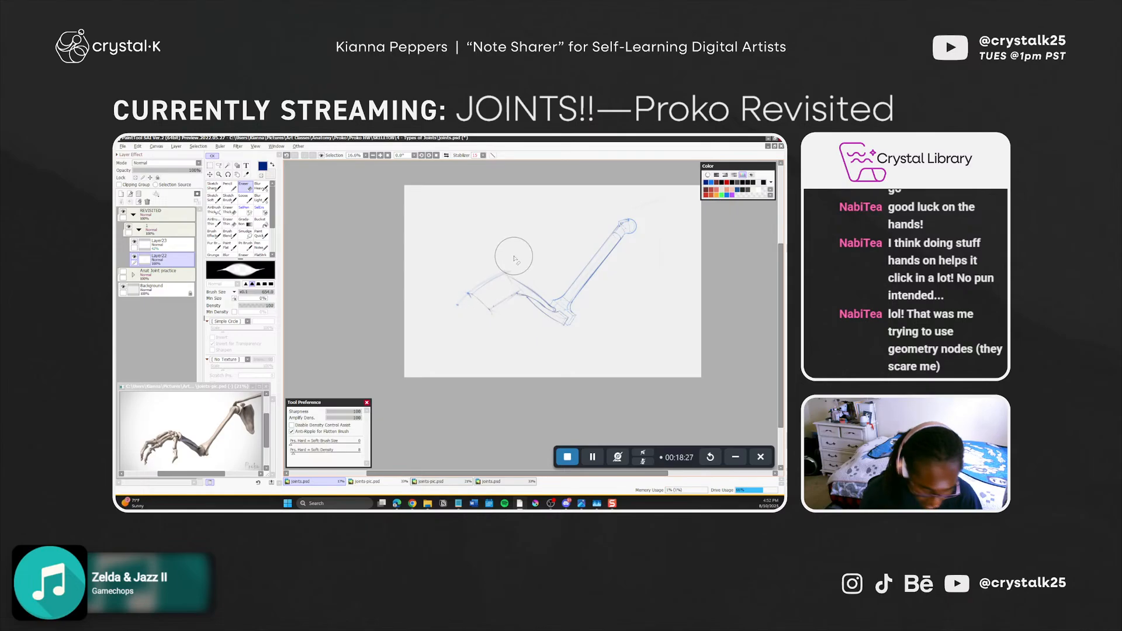
{"action": "key", "text": "b"}
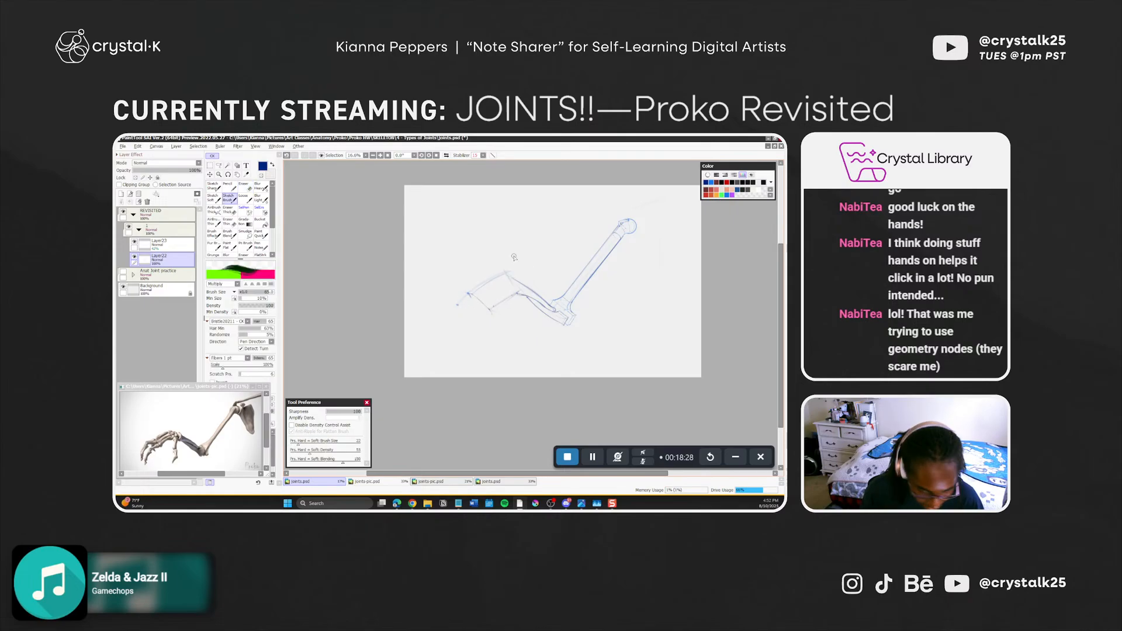
Try short straight-line marks along the hand block's front edge with the textured sketch tool, undoing the rejected ones
{"action": "key", "text": "n"}
{"action": "key", "text": "ctrl+z"}
{"action": "mouse_move", "coordinate": [487, 320]}
{"action": "left_mouse_down"}
{"action": "mouse_move", "coordinate": [477, 301]}
{"action": "mouse_move", "coordinate": [482, 309]}
{"action": "left_mouse_up"}
{"action": "left_click", "coordinate": [473, 299]}
{"action": "key", "text": "shift"}
{"action": "key", "text": "ctrl+z"}
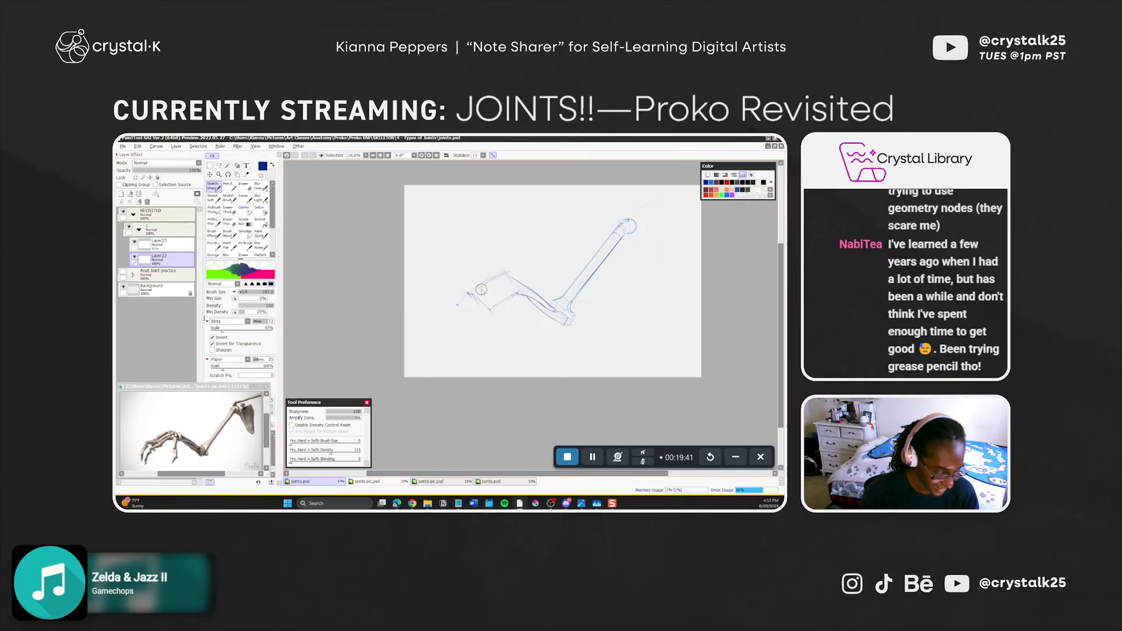
Rotate the canvas and mark the hand block's front edge with the textured sketch tool, undoing the first attempt
{"action": "key", "text": "r"}
{"action": "mouse_move", "coordinate": [540, 396]}
{"action": "left_mouse_down"}
{"action": "mouse_move", "coordinate": [579, 389]}
{"action": "mouse_move", "coordinate": [620, 328]}
{"action": "left_mouse_up"}
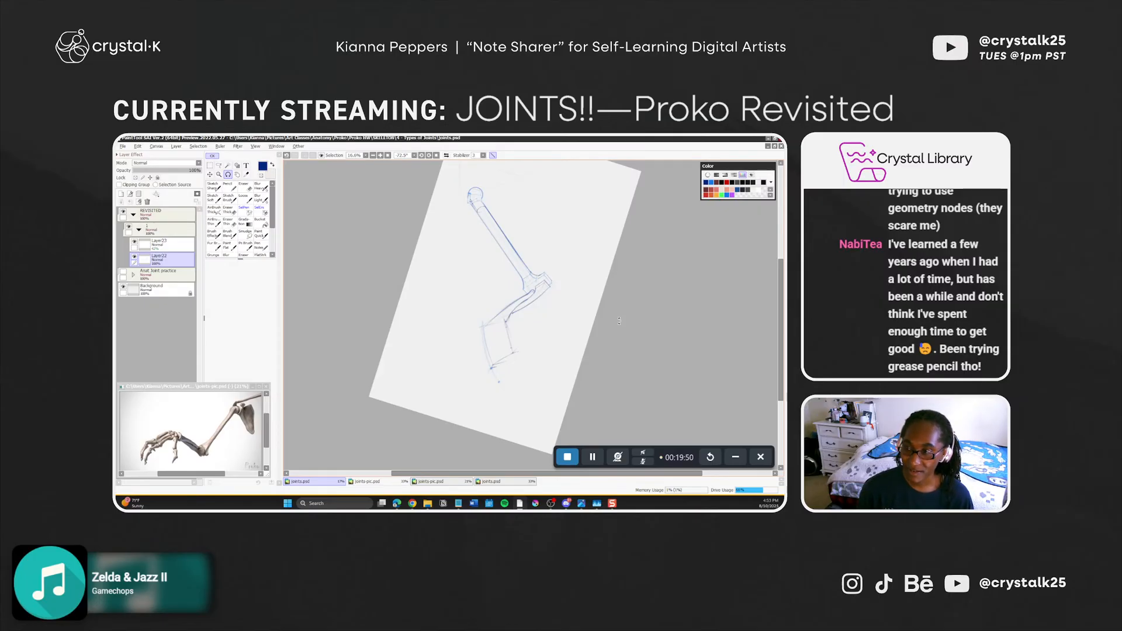
{"action": "key", "text": "n"}
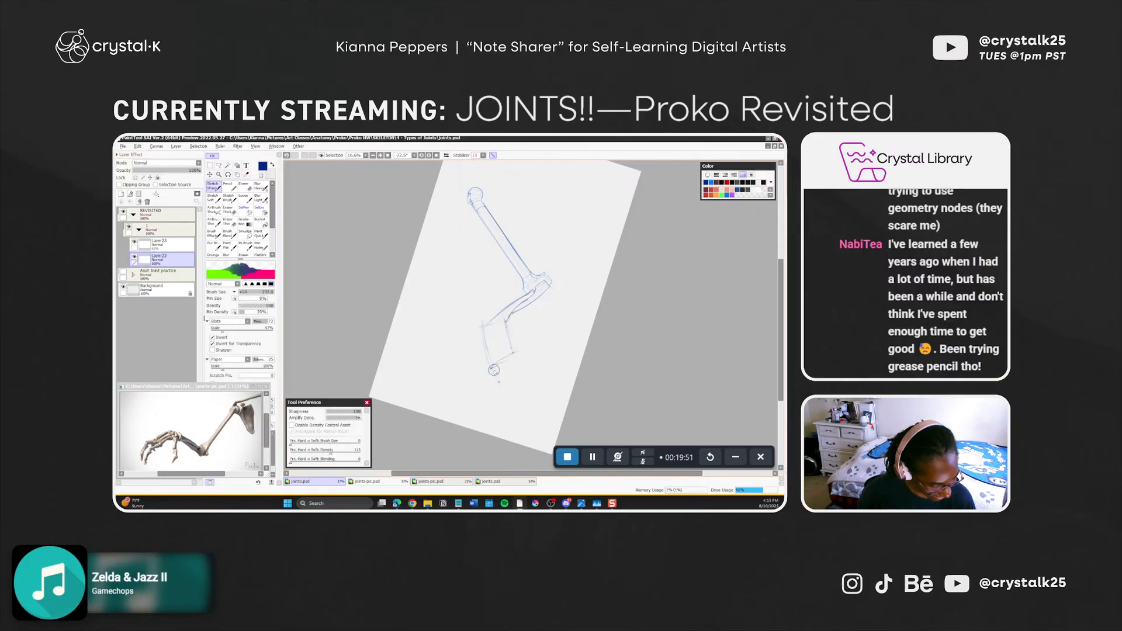
{"action": "left_click_drag", "start_coordinate": [494, 370], "coordinate": [494, 365]}
{"action": "key", "text": "ctrl+z"}
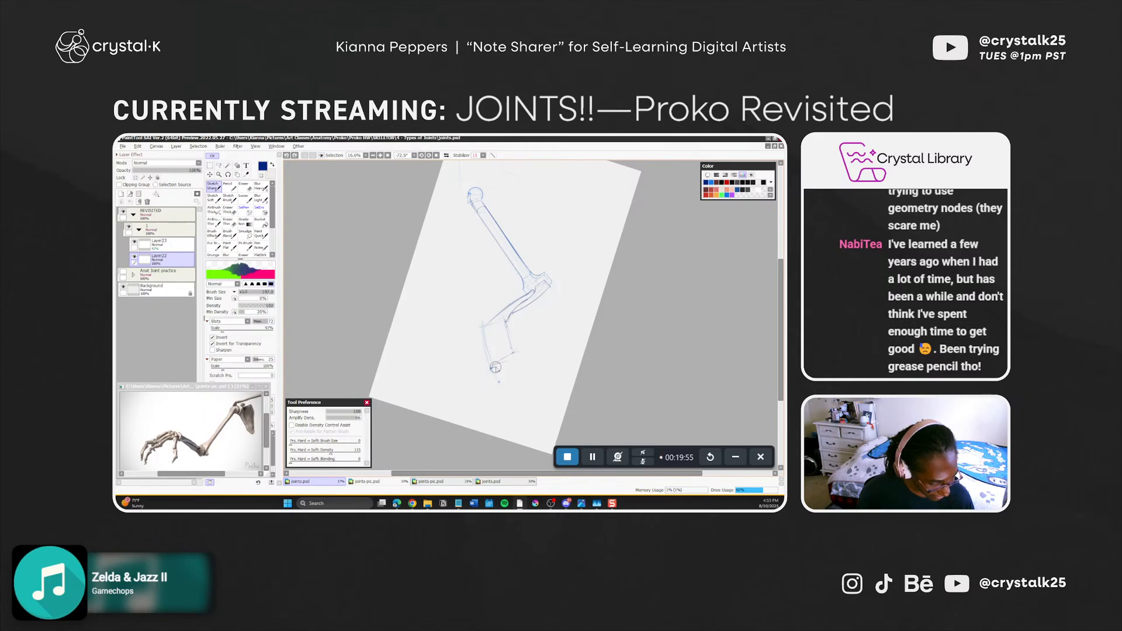
{"action": "left_click_drag", "start_coordinate": [495, 369], "coordinate": [497, 369]}
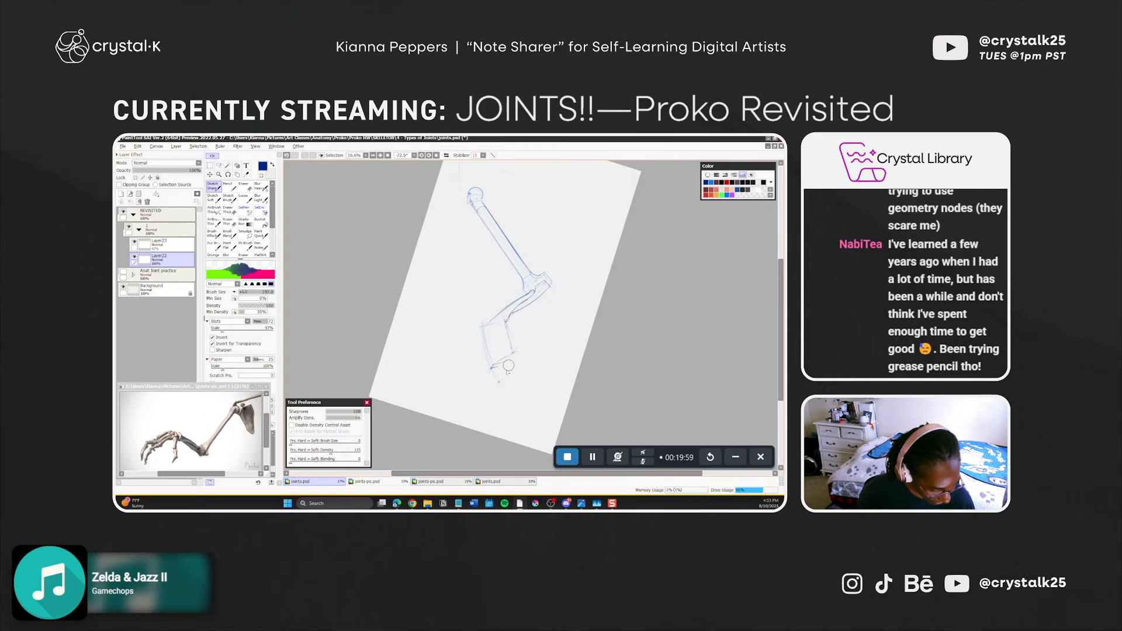
Try sketching extension lines around the hand block's front corners with the sketch brush, undoing each stroke and resetting the canvas rotation
{"action": "key", "text": "b"}
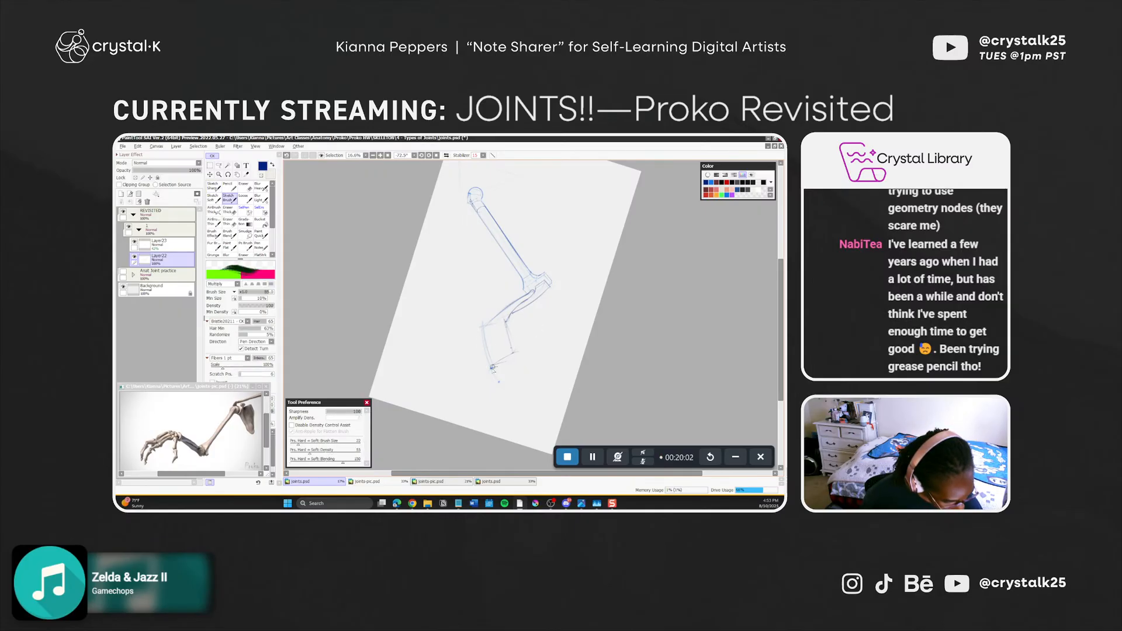
{"action": "left_click_drag", "start_coordinate": [488, 369], "coordinate": [518, 346]}
{"action": "key", "text": "ctrl+z"}
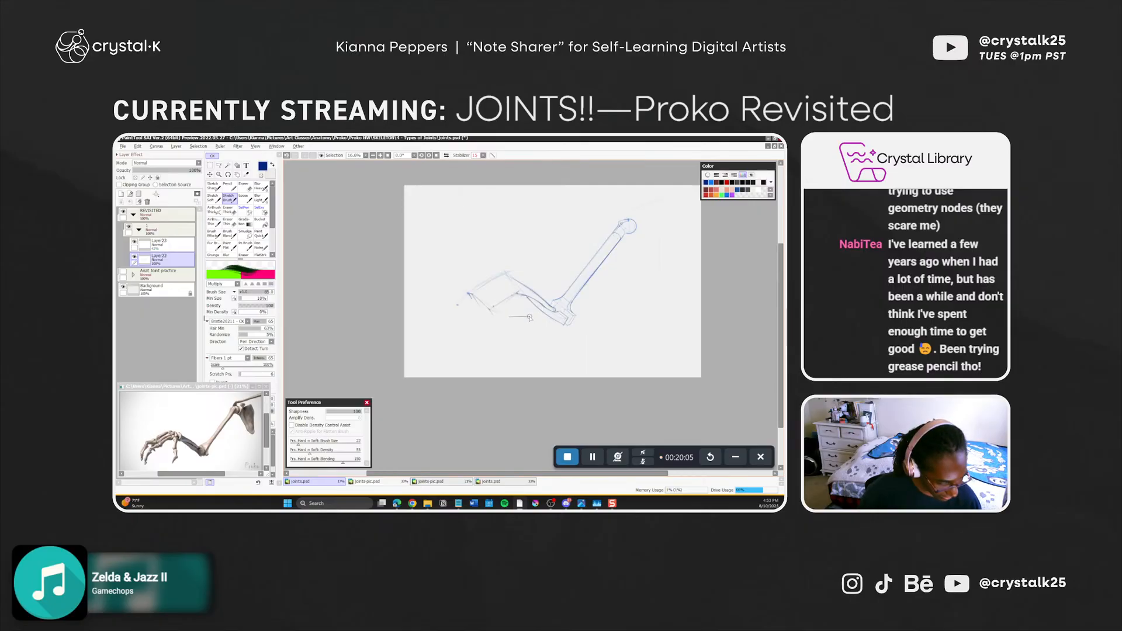
{"action": "key", "text": "Home"}
{"action": "left_click_drag", "start_coordinate": [487, 305], "coordinate": [498, 328]}
{"action": "key", "text": "ctrl+z"}
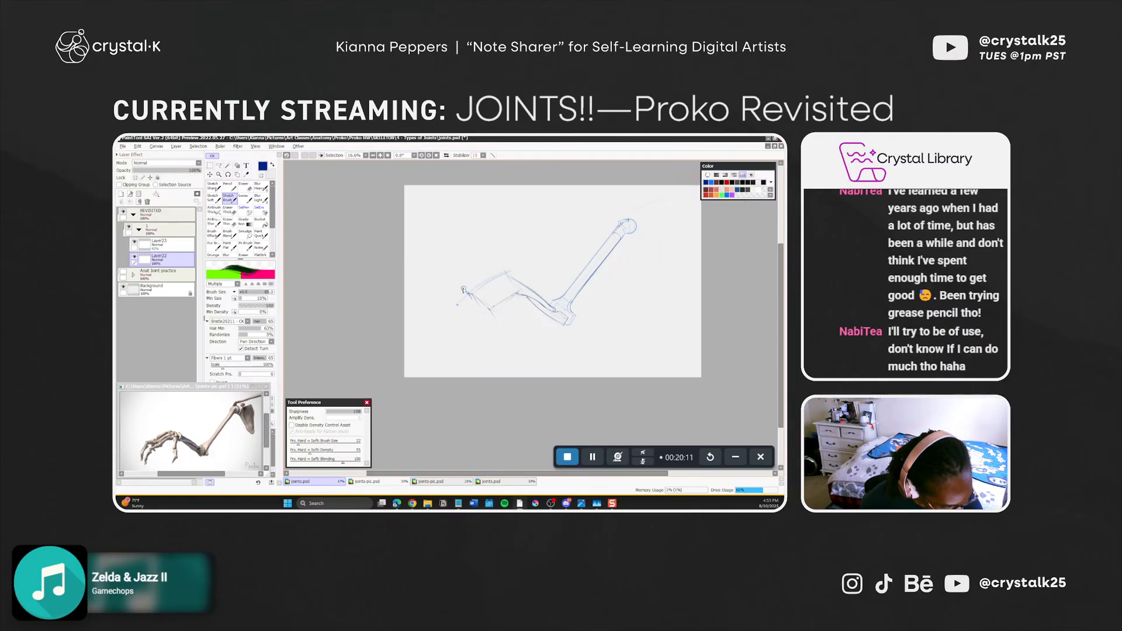
Redraw the hand block's front edge, enlarge the brush and test marks at the lower corner, undoing the rejected ones
{"action": "key", "text": "ctrl+z"}
{"action": "left_click_drag", "start_coordinate": [468, 294], "coordinate": [480, 317]}
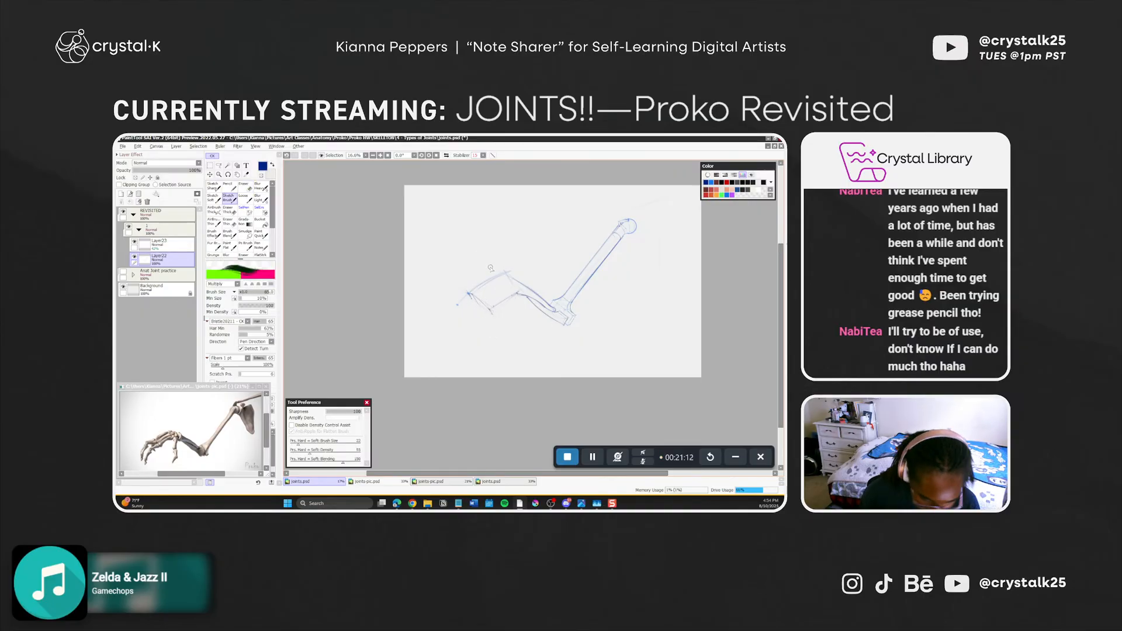
{"action": "key", "text": "]"}
{"action": "mouse_move", "coordinate": [492, 312]}
{"action": "left_mouse_down"}
{"action": "mouse_move", "coordinate": [509, 303]}
{"action": "mouse_move", "coordinate": [493, 313]}
{"action": "left_mouse_up"}
{"action": "key", "text": "ctrl+z"}
{"action": "key", "text": "ctrl+z"}
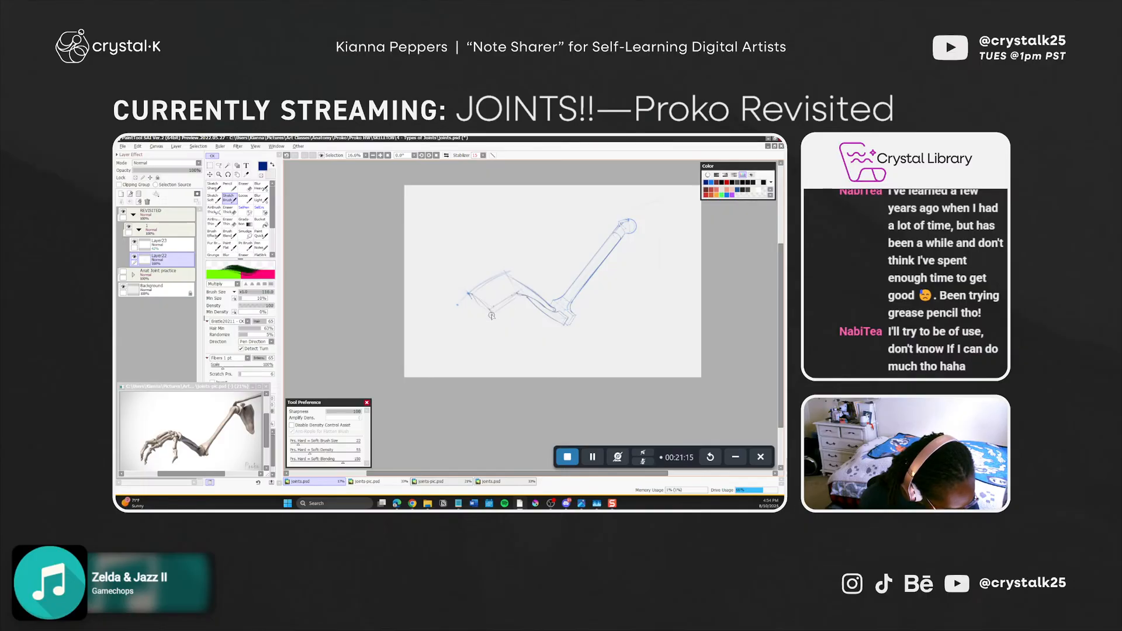
{"action": "key", "text": "ctrl+z"}
Adjust the brush size and add a thickness edge along the hand block's underside, undoing rejected strokes
{"action": "mouse_move", "coordinate": [511, 261]}
{"action": "left_mouse_down", "text": "ctrl+alt"}
{"action": "mouse_move", "coordinate": [496, 262]}
{"action": "mouse_move", "coordinate": [494, 309]}
{"action": "mouse_move", "coordinate": [508, 308]}
{"action": "left_mouse_up", "text": "ctrl+alt"}
{"action": "key", "text": "ctrl+z"}
{"action": "key", "text": "ctrl+z"}
{"action": "key", "text": "ctrl+z"}
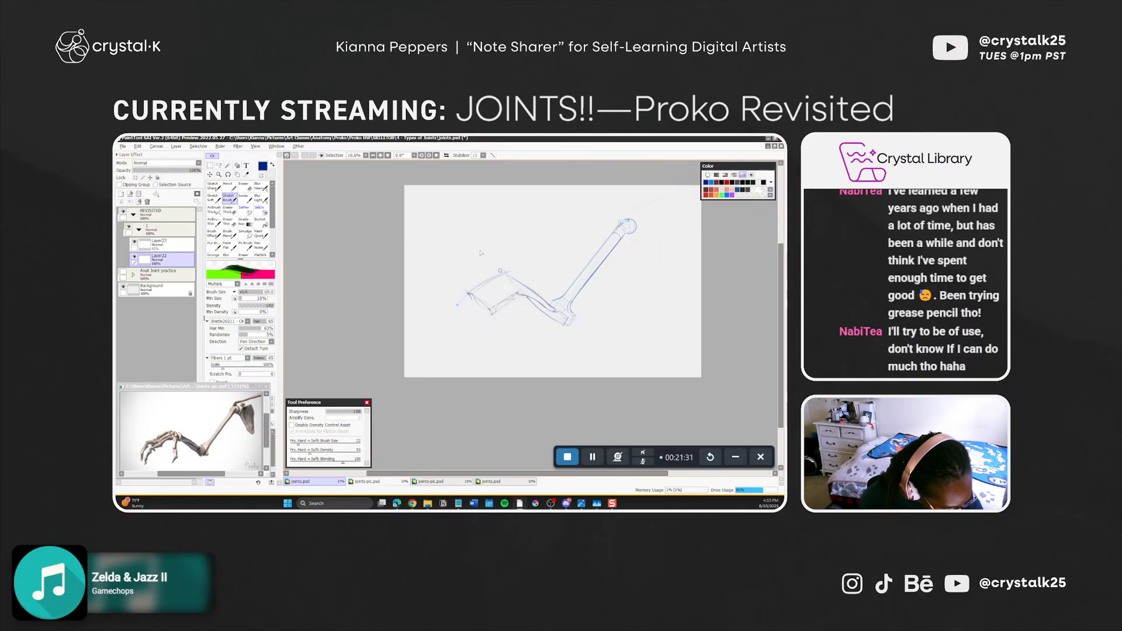
{"action": "left_click_drag", "start_coordinate": [495, 320], "coordinate": [500, 321]}
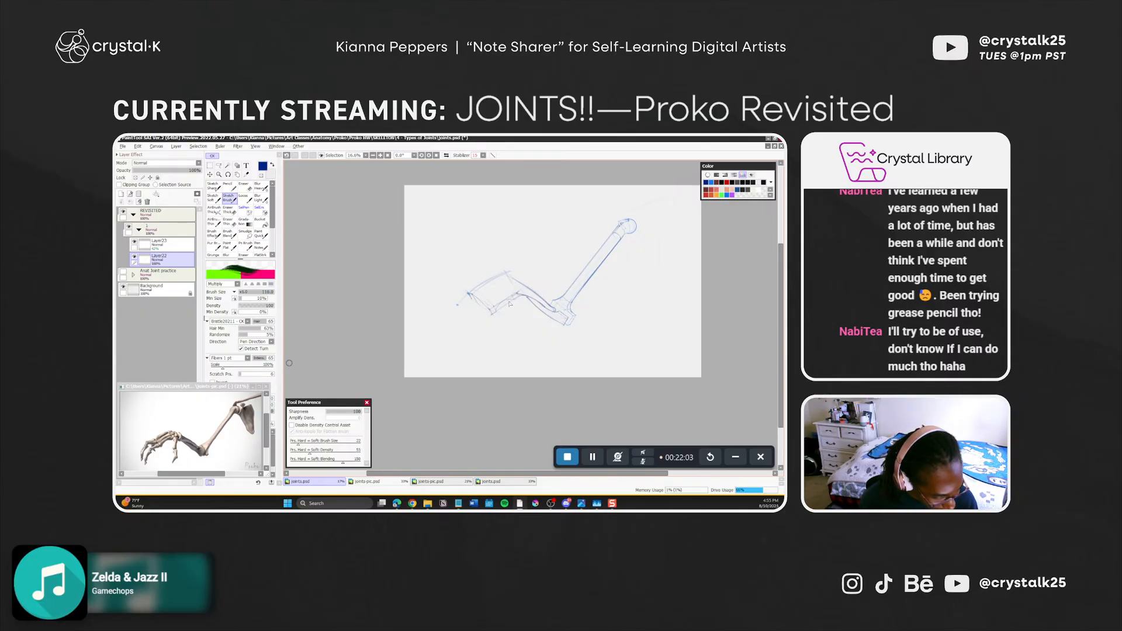
Try refining the hand block in a rotated view with the textured sketch tool, undo the mark and reset the view
{"action": "key", "text": "r"}
{"action": "left_click_drag", "start_coordinate": [525, 378], "coordinate": [564, 367]}
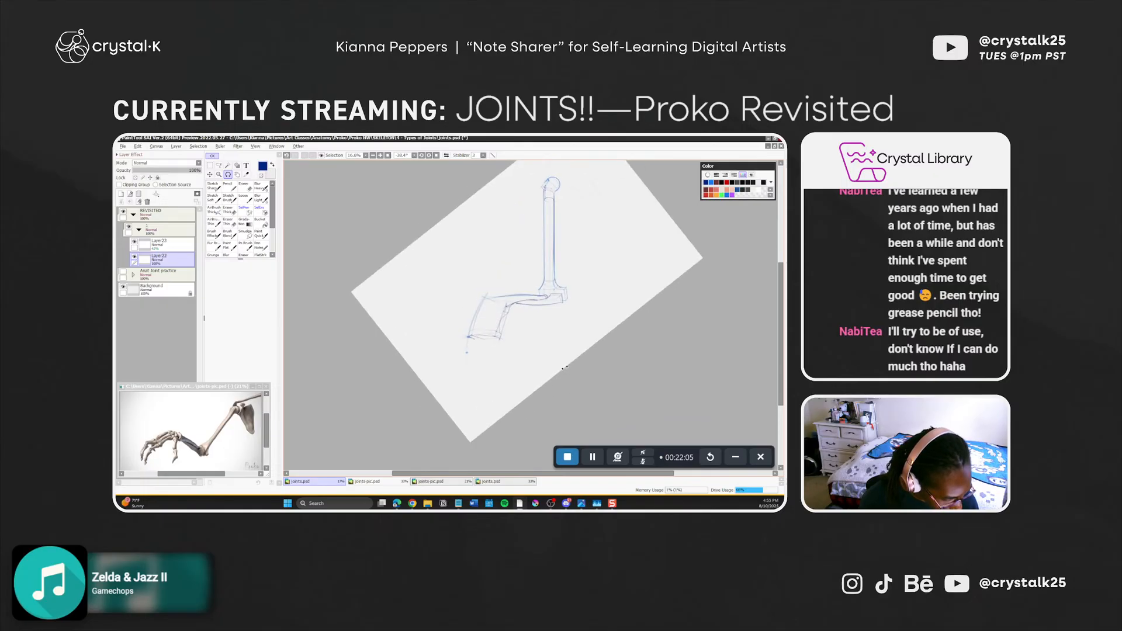
{"action": "key", "text": "n"}
{"action": "key", "text": "ctrl+z"}
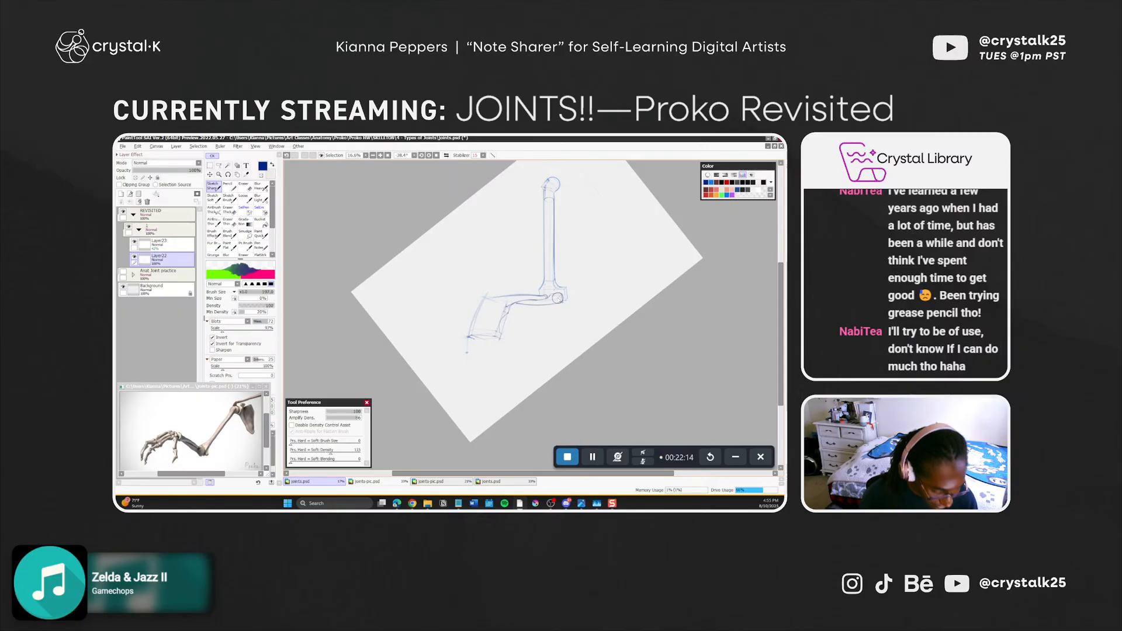
{"action": "key", "text": "b"}
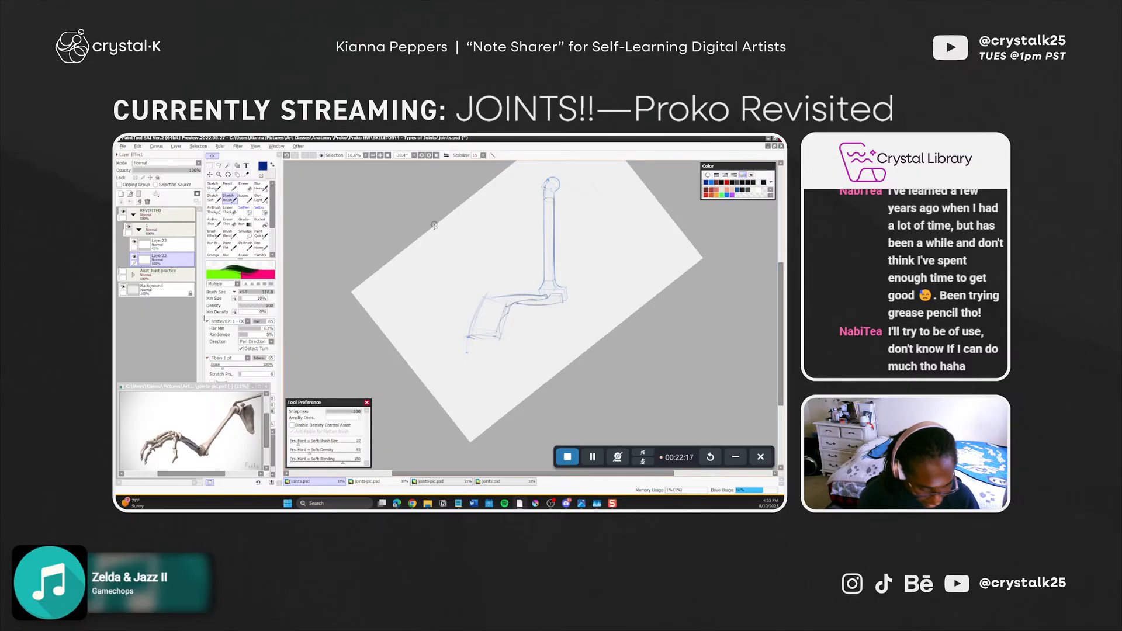
{"action": "key", "text": "Home"}
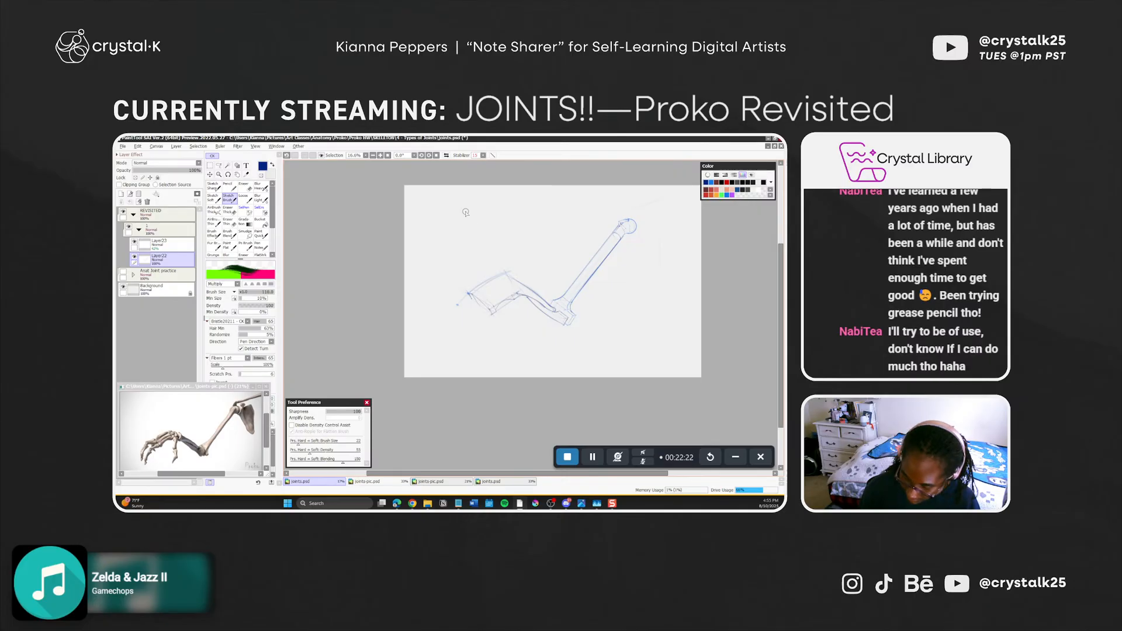
Pause the screen recorder and sketch a small shield-shaped palm and a small open hand above the arm
{"action": "key", "text": "shift+F9"}
{"action": "left_click_drag", "start_coordinate": [448, 222], "coordinate": [468, 223]}
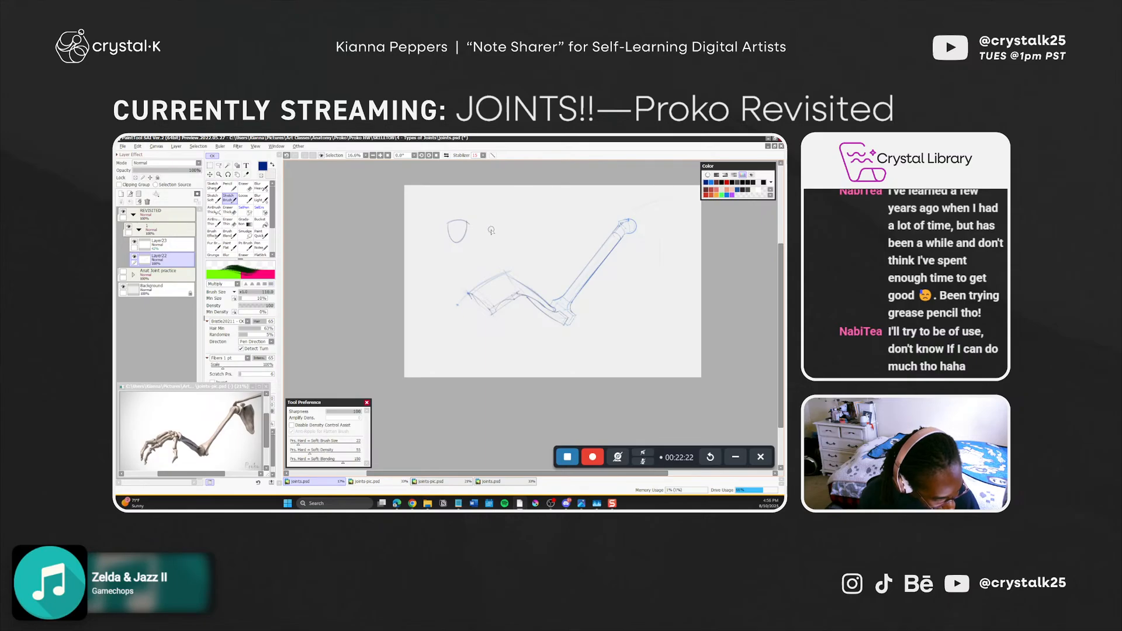
{"action": "mouse_move", "coordinate": [489, 238]}
{"action": "left_mouse_down"}
{"action": "mouse_move", "coordinate": [504, 232]}
{"action": "mouse_move", "coordinate": [493, 233]}
{"action": "left_mouse_up"}
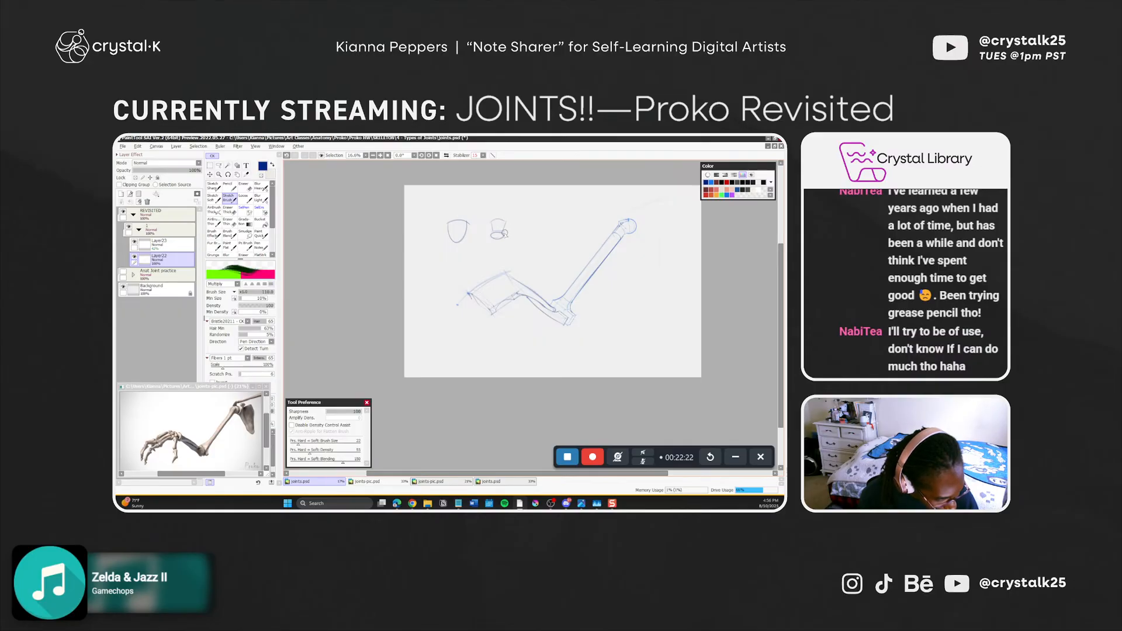
{"action": "mouse_move", "coordinate": [504, 232]}
{"action": "left_mouse_down"}
{"action": "mouse_move", "coordinate": [513, 223]}
{"action": "mouse_move", "coordinate": [491, 208]}
{"action": "left_mouse_up"}
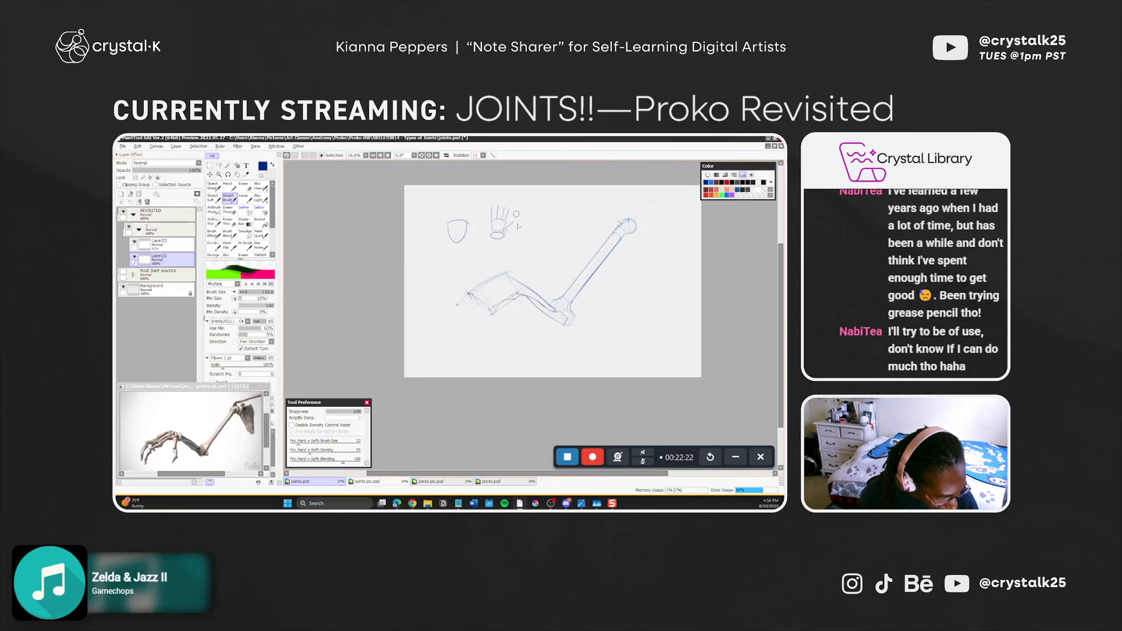
Replace the small hand's separate fingers with a simplified rounded finger shape, undoing the rejected strokes
{"action": "key", "text": "ctrl+z"}
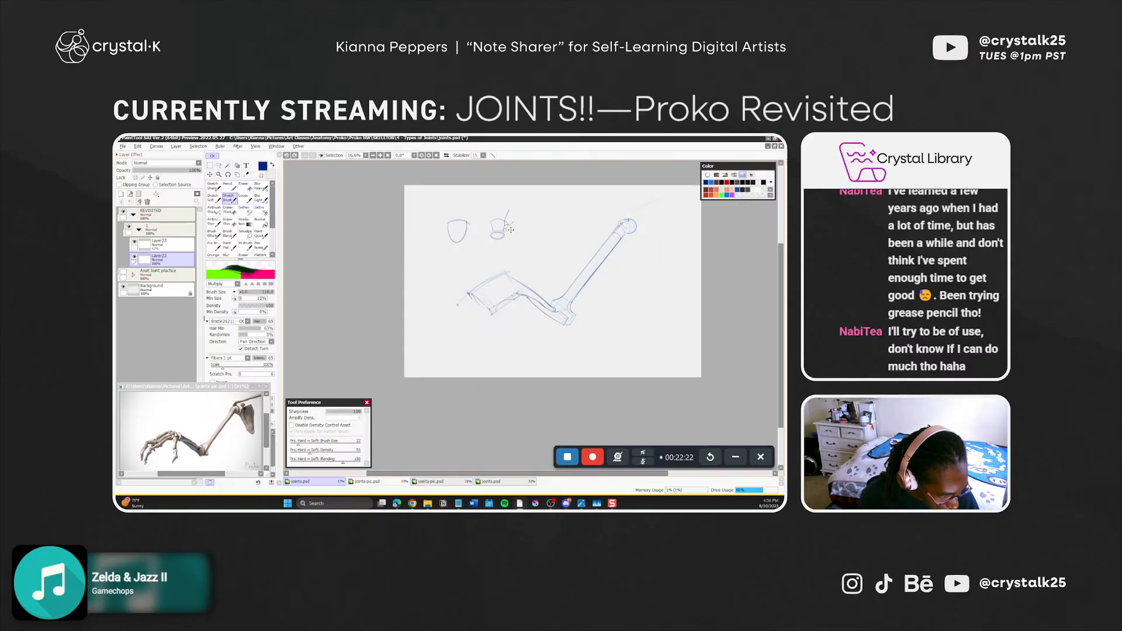
{"action": "key", "text": "ctrl+z"}
{"action": "left_click_drag", "start_coordinate": [500, 220], "coordinate": [493, 224]}
{"action": "key", "text": "ctrl+z"}
{"action": "key", "text": "ctrl+z"}
{"action": "key", "text": "ctrl+z"}
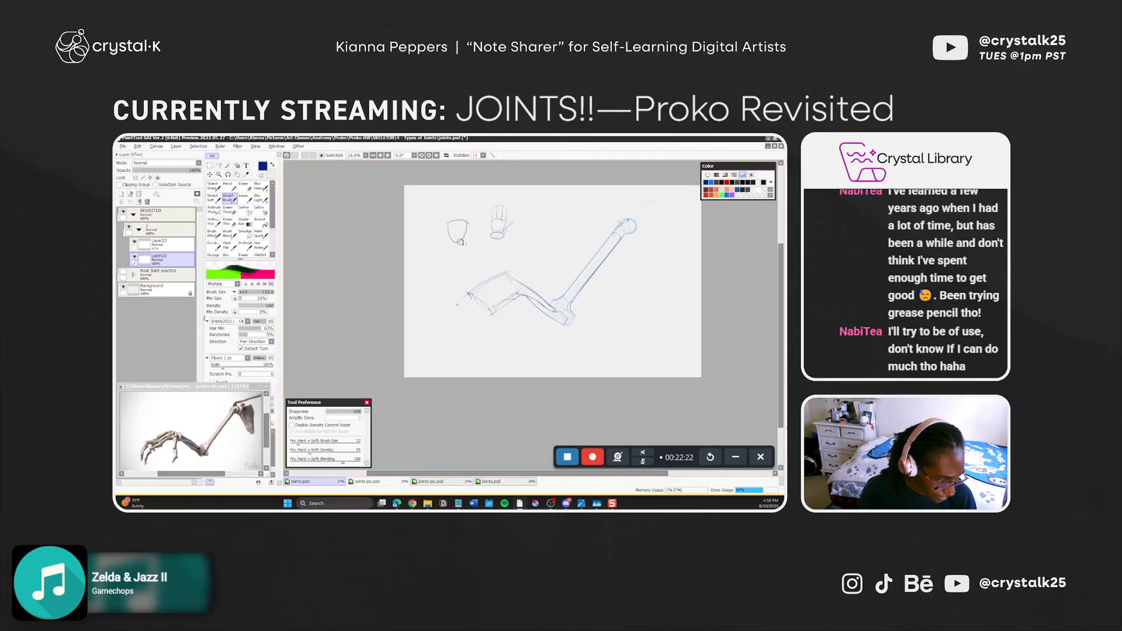
{"action": "left_click_drag", "start_coordinate": [503, 236], "coordinate": [507, 246]}
{"action": "key", "text": "ctrl+z"}
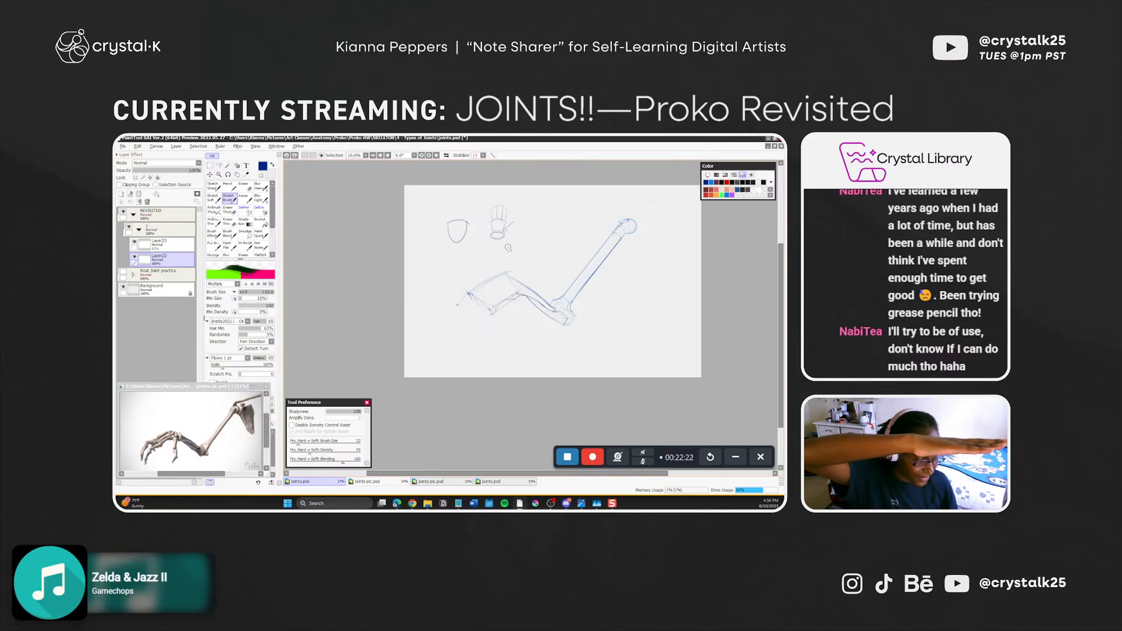
Try sketching long forearm lines extending sideways from the small hand study, and undo them
{"action": "mouse_move", "coordinate": [590, 213]}
{"action": "left_mouse_down"}
{"action": "mouse_move", "coordinate": [558, 216]}
{"action": "mouse_move", "coordinate": [602, 235]}
{"action": "mouse_move", "coordinate": [549, 219]}
{"action": "mouse_move", "coordinate": [506, 226]}
{"action": "mouse_move", "coordinate": [507, 238]}
{"action": "left_mouse_up"}
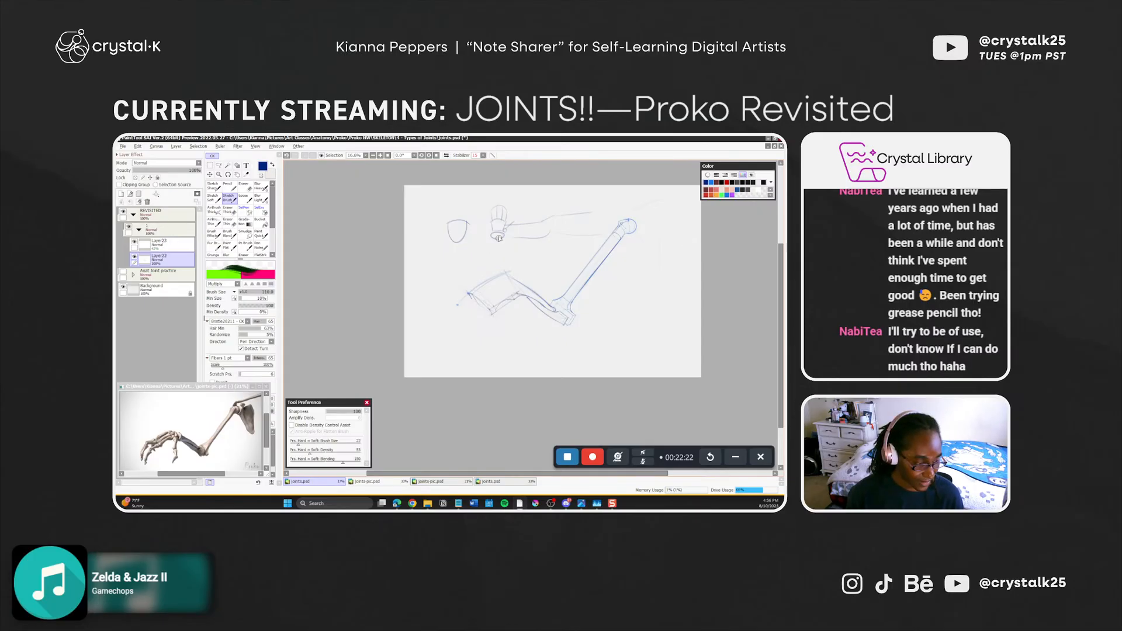
{"action": "key", "text": "ctrl+z"}
{"action": "key", "text": "ctrl+z"}
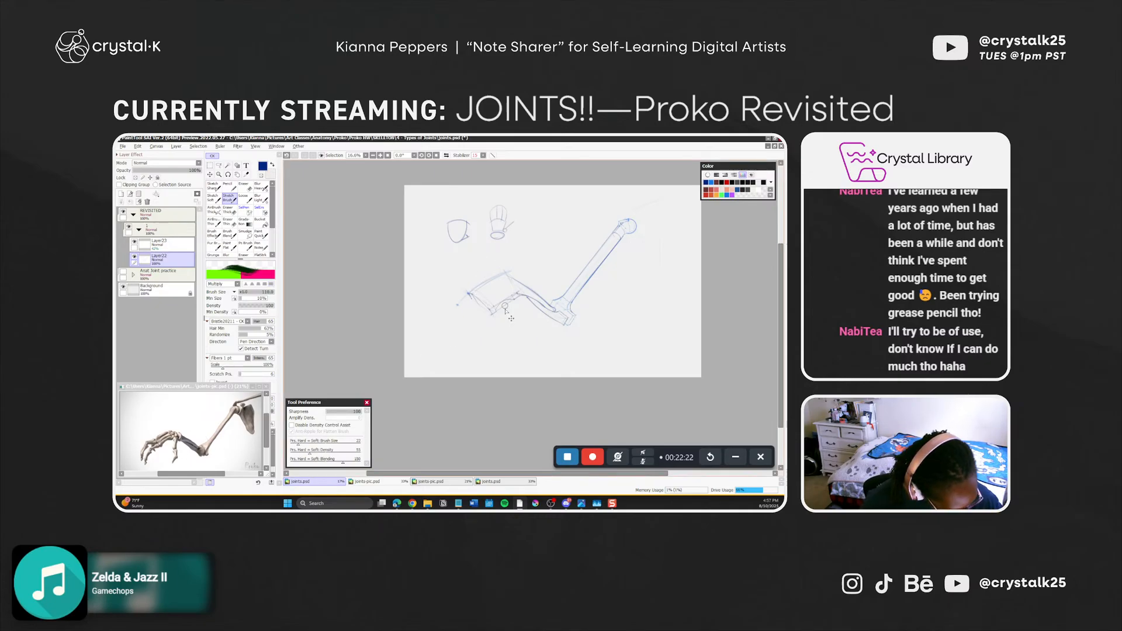
Clear the thumb mark beneath the hand block and adjust the brush size, undoing the last mark at the knuckle end
{"action": "left_click_drag", "start_coordinate": [515, 306], "coordinate": [522, 312]}
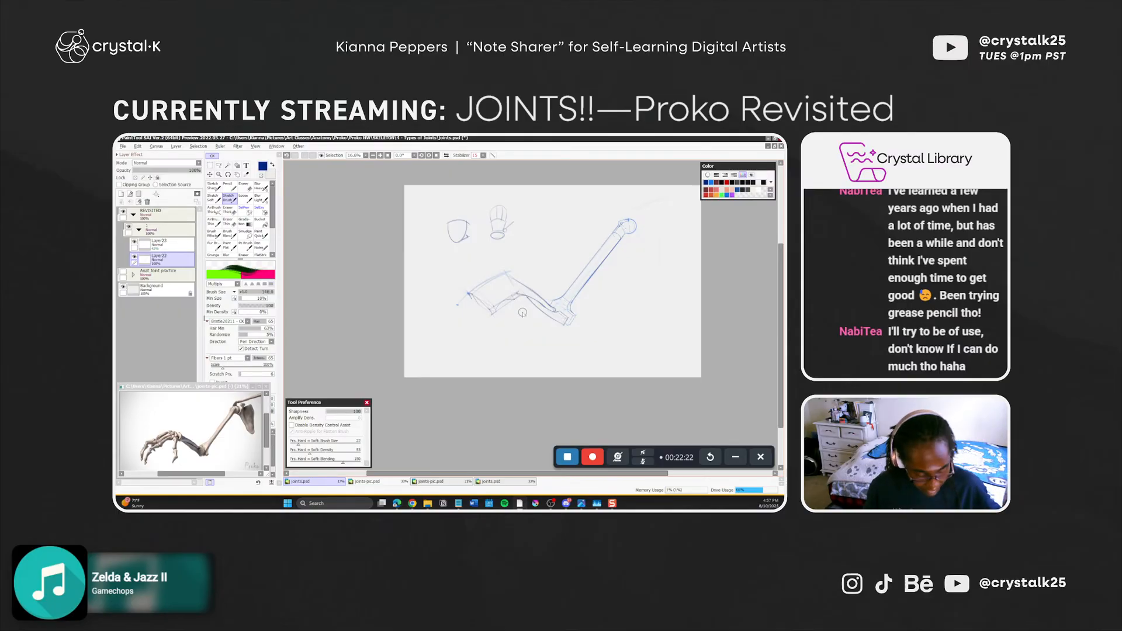
{"action": "left_click", "coordinate": [489, 310], "text": "ctrl+alt"}
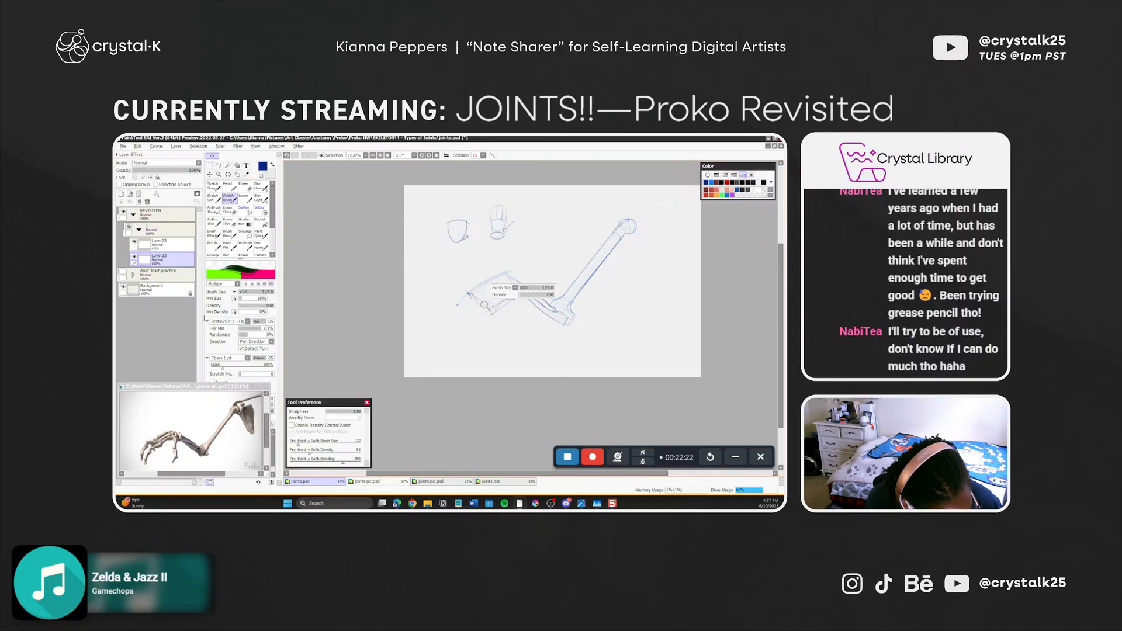
{"action": "left_click_drag", "start_coordinate": [475, 305], "coordinate": [473, 302], "text": "ctrl+alt"}
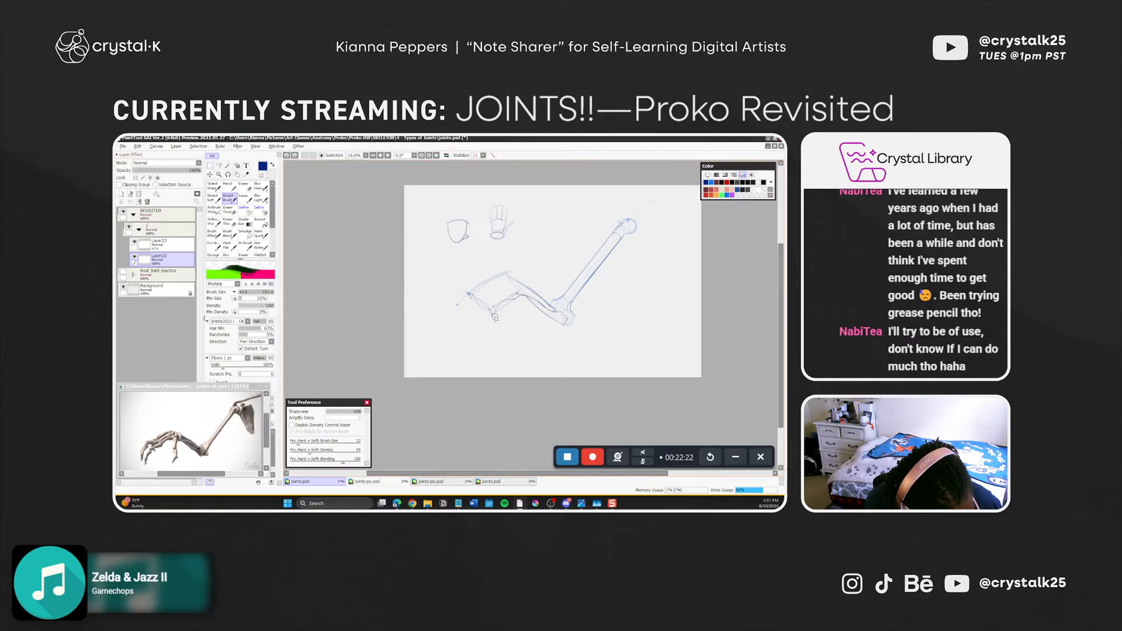
{"action": "key", "text": "ctrl+z"}
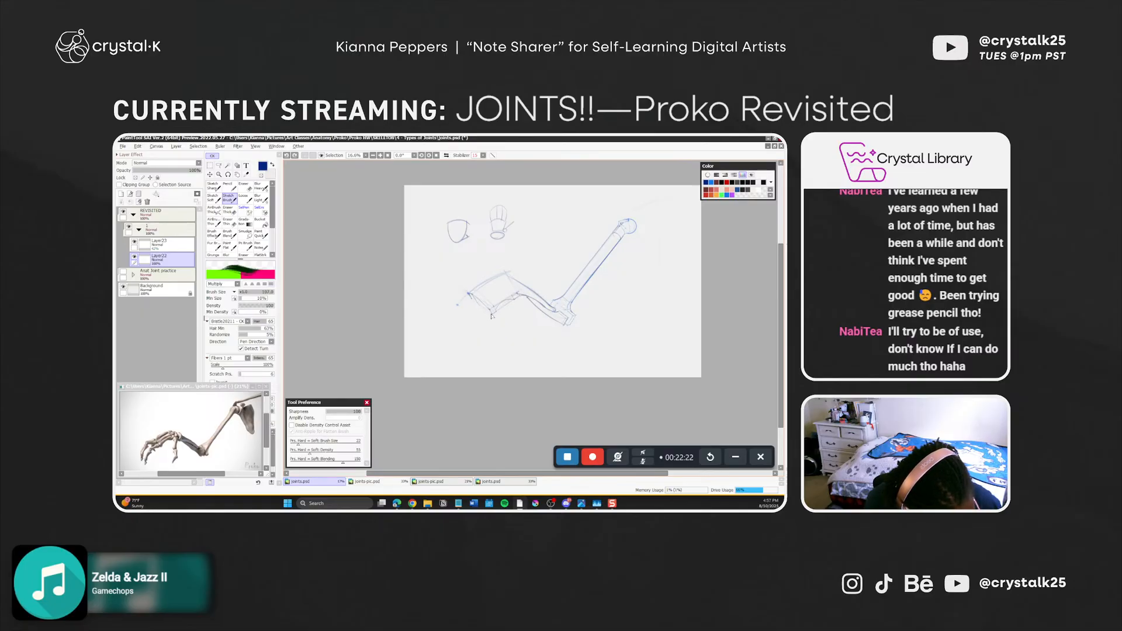
Rework the lower knuckle-end corner of the hand block with short strokes, undoing the rejected ones
{"action": "left_click_drag", "start_coordinate": [471, 297], "coordinate": [486, 310]}
{"action": "key", "text": "ctrl+z"}
{"action": "key", "text": "ctrl+z"}
{"action": "key", "text": "ctrl+z"}
{"action": "key", "text": "ctrl+z"}
{"action": "key", "text": "ctrl+z"}
{"action": "key", "text": "ctrl+alt"}
{"action": "key", "text": "ctrl+z"}
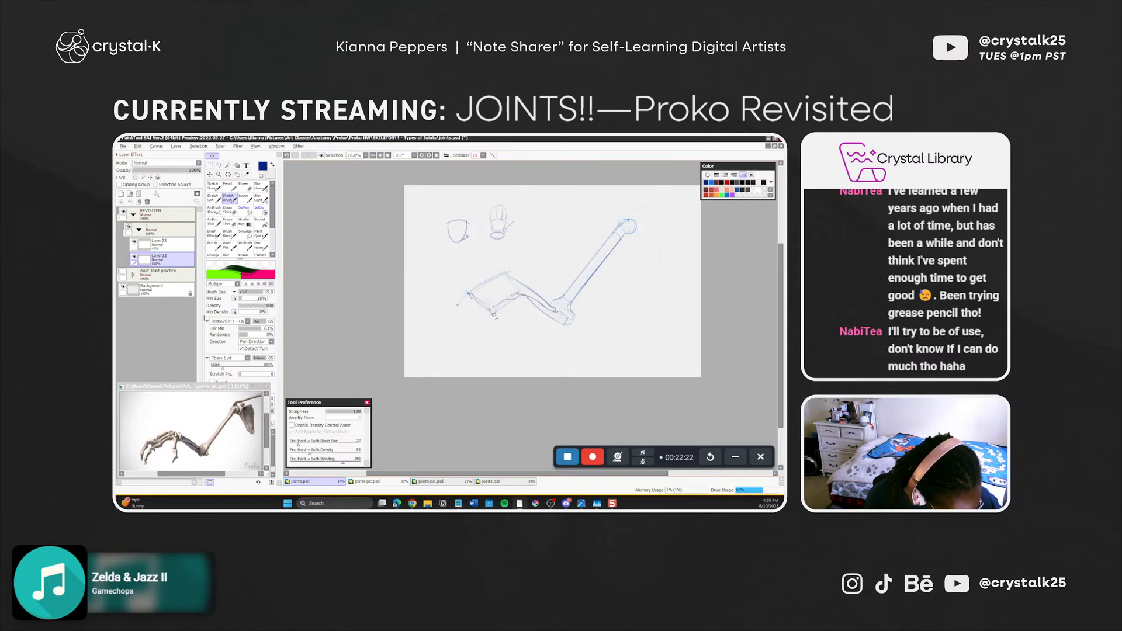
{"action": "key", "text": "ctrl+z"}
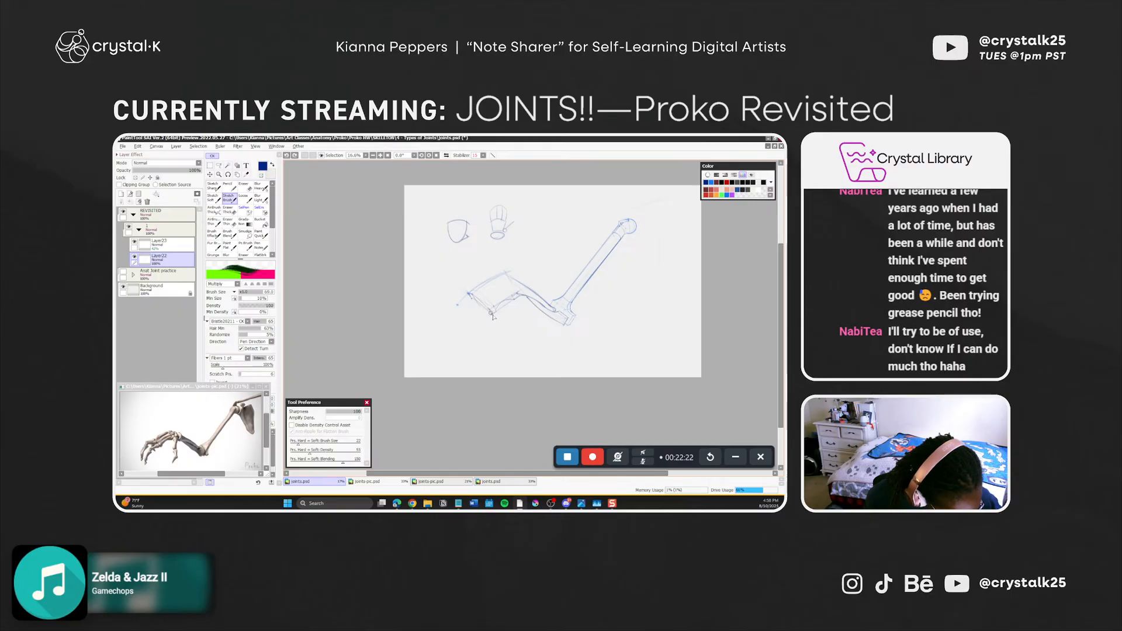
{"action": "left_click_drag", "start_coordinate": [491, 313], "coordinate": [494, 316]}
{"action": "key", "text": "ctrl+z"}
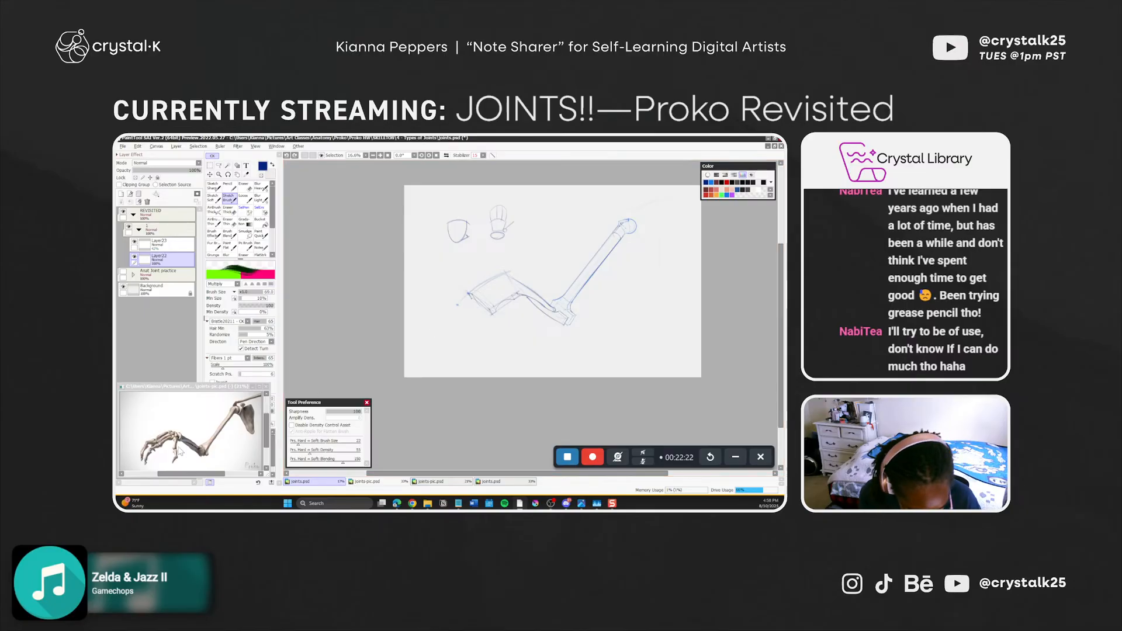
Rework the wrist end of the hand block with a resized brush, undoing the rejected strokes
{"action": "mouse_move", "coordinate": [519, 293]}
{"action": "left_mouse_down", "text": "ctrl+alt"}
{"action": "mouse_move", "coordinate": [538, 297]}
{"action": "mouse_move", "coordinate": [512, 285]}
{"action": "left_mouse_up", "text": "ctrl+alt"}
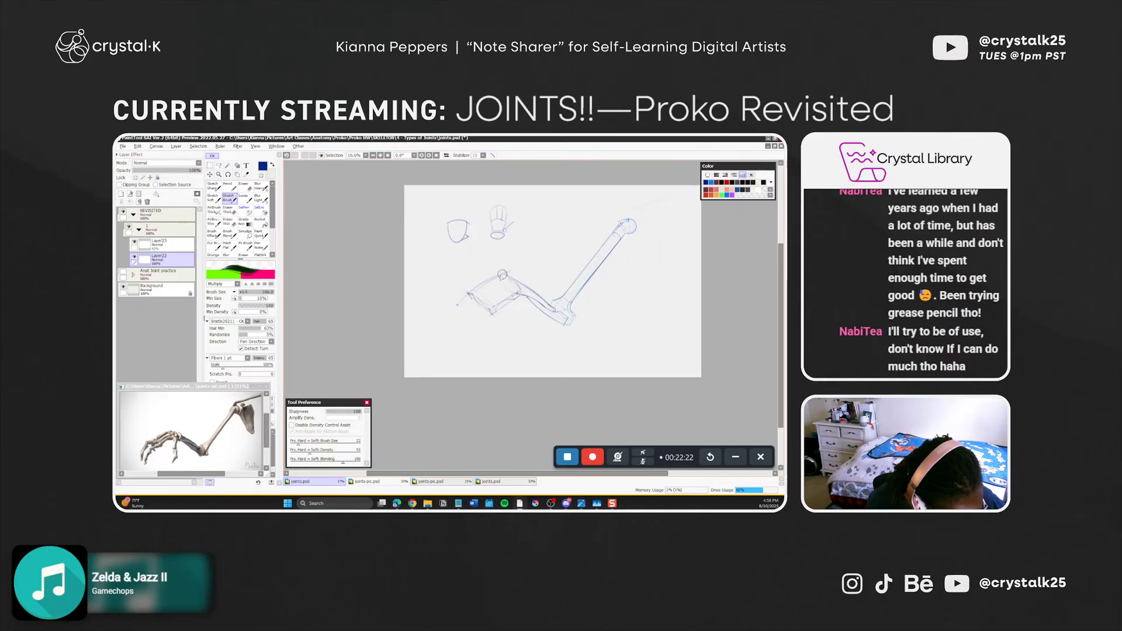
{"action": "left_click_drag", "start_coordinate": [506, 284], "coordinate": [504, 272], "text": "ctrl+alt"}
{"action": "key", "text": "ctrl+z"}
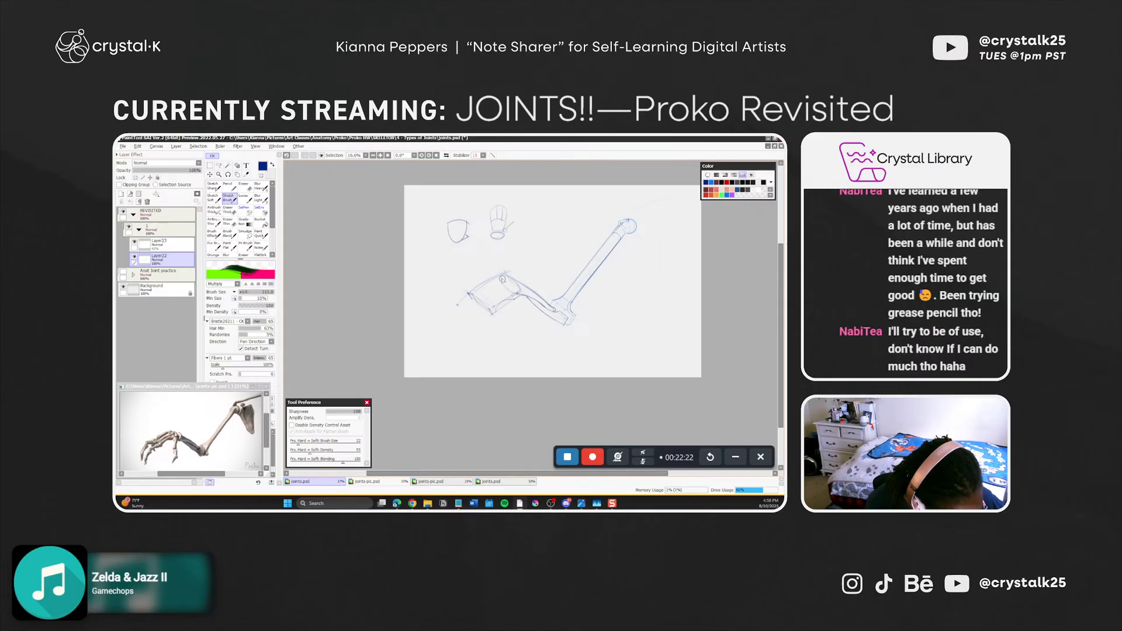
{"action": "key", "text": "ctrl+z"}
{"action": "left_click_drag", "start_coordinate": [503, 278], "coordinate": [520, 293]}
{"action": "key", "text": "ctrl+z"}
{"action": "key", "text": "ctrl+z"}
{"action": "key", "text": "ctrl+z"}
Sketch a narrow oval at the wrist end of the hand block with the canvas rotated, undoing the rejected strokes
{"action": "key", "text": "r"}
{"action": "mouse_move", "coordinate": [512, 357]}
{"action": "left_mouse_down"}
{"action": "mouse_move", "coordinate": [540, 397]}
{"action": "mouse_move", "coordinate": [594, 368]}
{"action": "mouse_move", "coordinate": [609, 288]}
{"action": "mouse_move", "coordinate": [581, 255]}
{"action": "left_mouse_up"}
{"action": "key", "text": "b"}
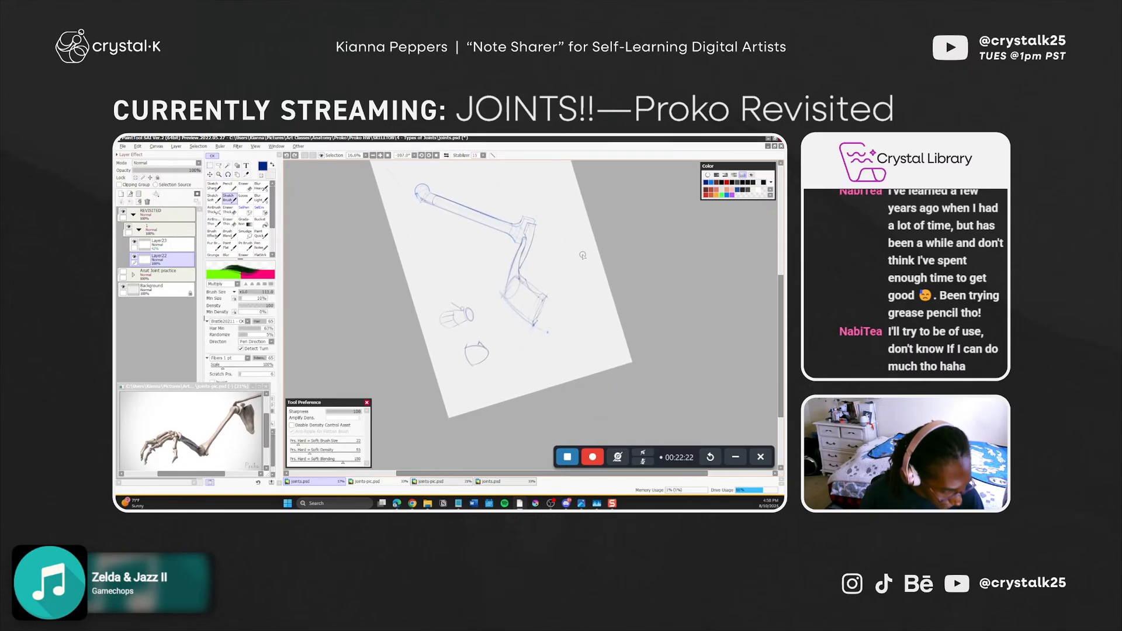
{"action": "mouse_move", "coordinate": [507, 292]}
{"action": "left_mouse_down"}
{"action": "mouse_move", "coordinate": [520, 291]}
{"action": "mouse_move", "coordinate": [506, 288]}
{"action": "left_mouse_up"}
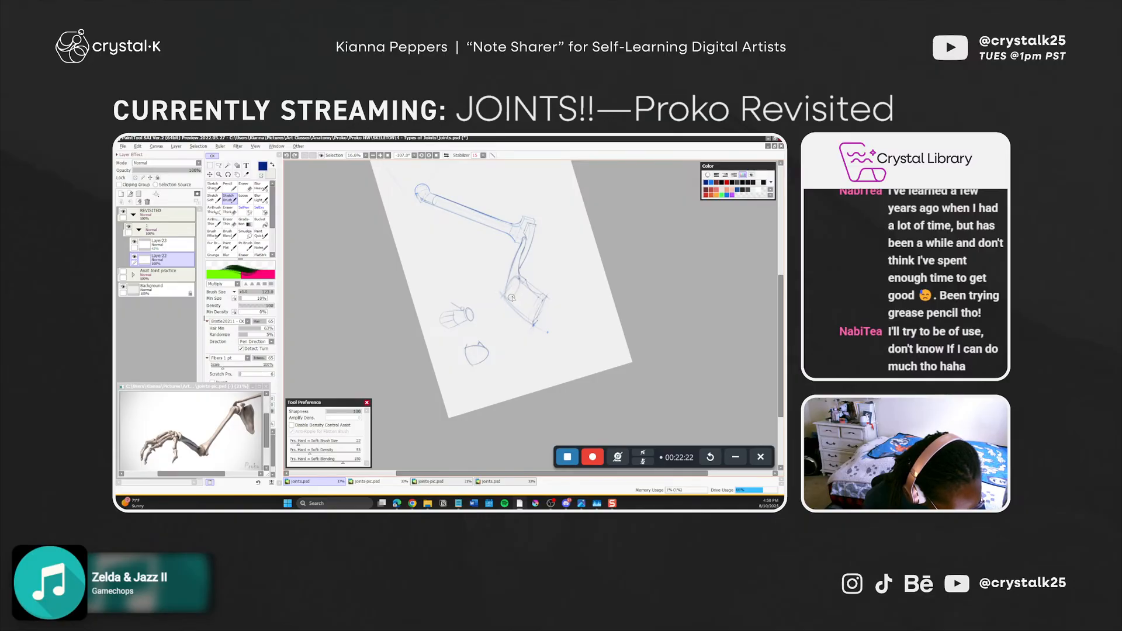
{"action": "left_click_drag", "start_coordinate": [507, 291], "coordinate": [512, 279], "text": "ctrl+alt"}
{"action": "key", "text": "ctrl+z"}
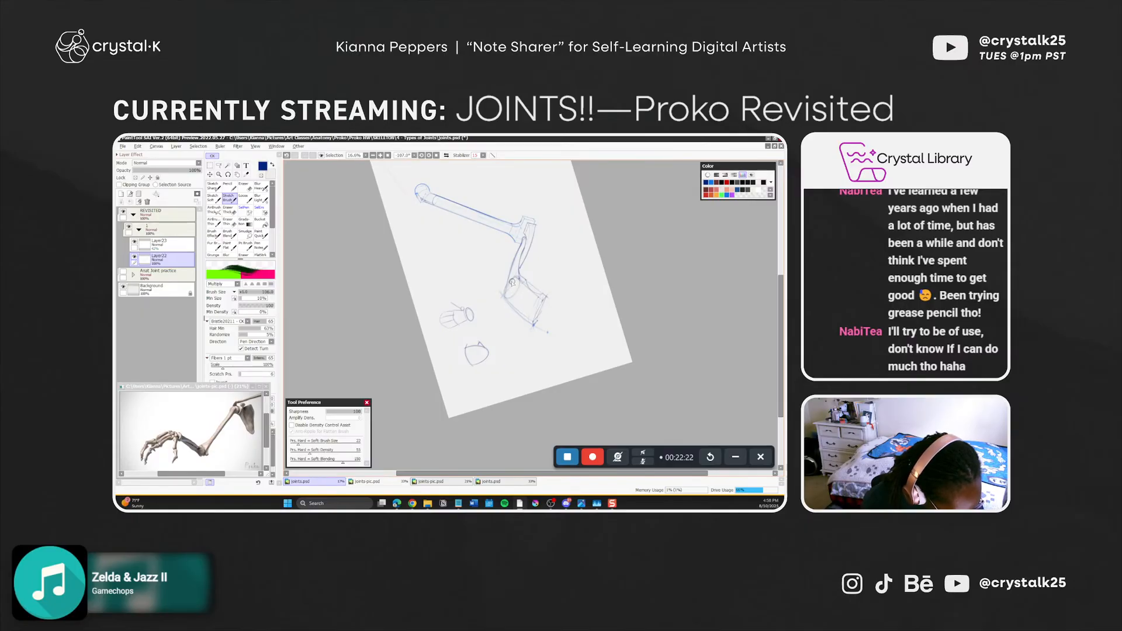
{"action": "key", "text": "ctrl+z"}
{"action": "mouse_move", "coordinate": [515, 277]}
{"action": "left_mouse_down"}
{"action": "mouse_move", "coordinate": [511, 298]}
{"action": "mouse_move", "coordinate": [512, 284]}
{"action": "left_mouse_up"}
{"action": "key", "text": "ctrl+z"}
{"action": "key", "text": "ctrl+z"}
{"action": "key", "text": "ctrl+z"}
{"action": "key", "text": "ctrl+z"}
{"action": "key", "text": "ctrl+z"}
{"action": "key", "text": "ctrl+z"}
{"action": "key", "text": "ctrl+z"}
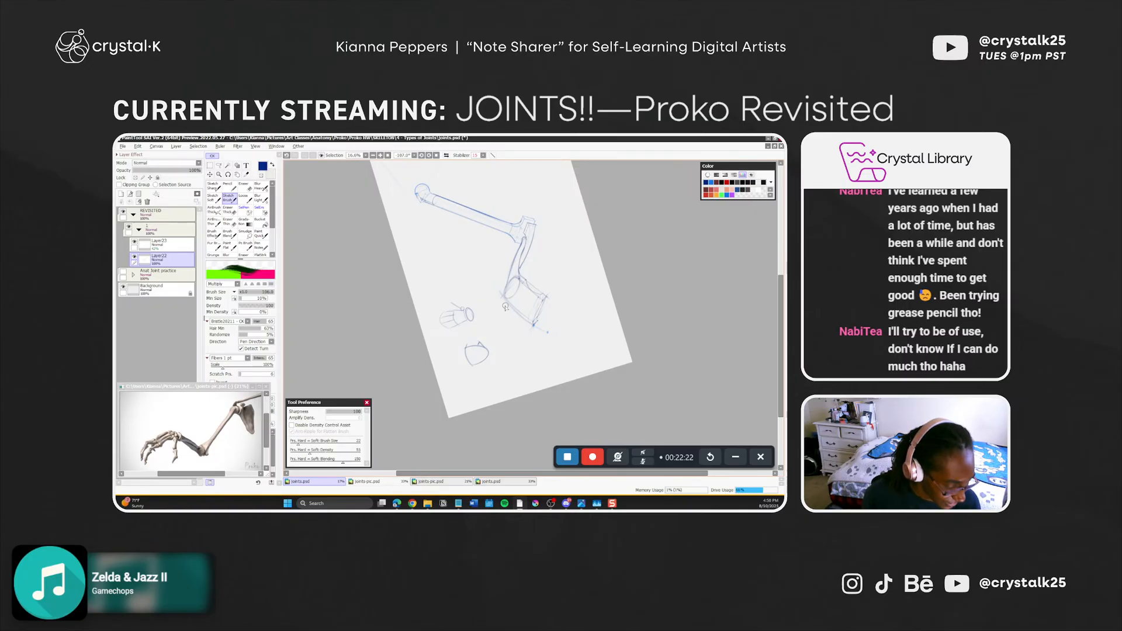
Try a long stroke along the outer side of the hand block, undo it and reset the canvas rotation
{"action": "left_click_drag", "start_coordinate": [506, 300], "coordinate": [525, 335]}
{"action": "key", "text": "ctrl+z"}
{"action": "key", "text": "ctrl+z"}
{"action": "key", "text": "Home"}
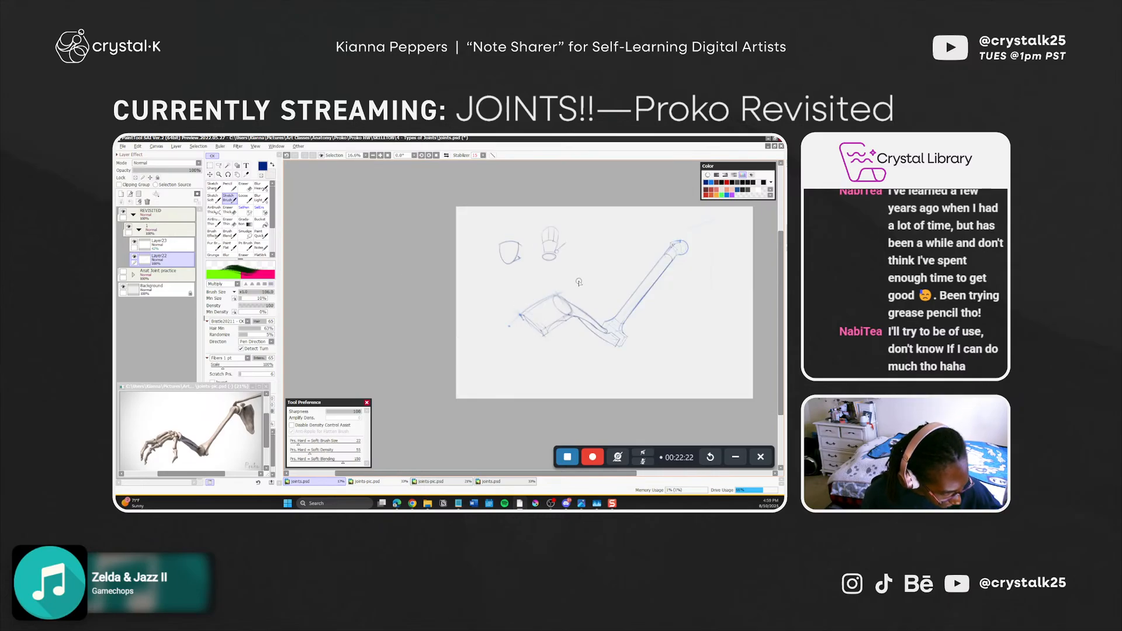
Touch up the oval at the wrist end of the hand block, undo the rejected strokes and save the drawing
{"action": "left_click_drag", "start_coordinate": [562, 300], "coordinate": [574, 319], "text": "ctrl+alt"}
{"action": "key", "text": "ctrl+z"}
{"action": "key", "text": "ctrl+z"}
{"action": "key", "text": "ctrl+z"}
{"action": "key", "text": "ctrl+z"}
{"action": "key", "text": "ctrl+z"}
{"action": "key", "text": "ctrl+s"}
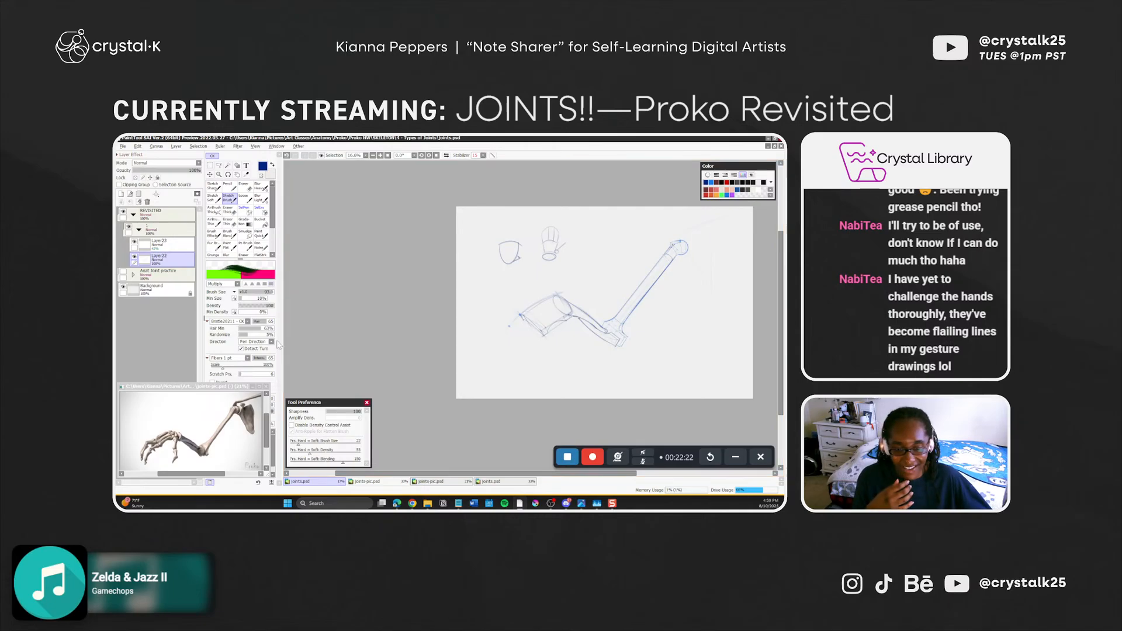
Switch to the image viewer and examine the finger and forearm construction in the hand bones drawing 1.2.png
{"action": "key", "text": "alt+Tab"}
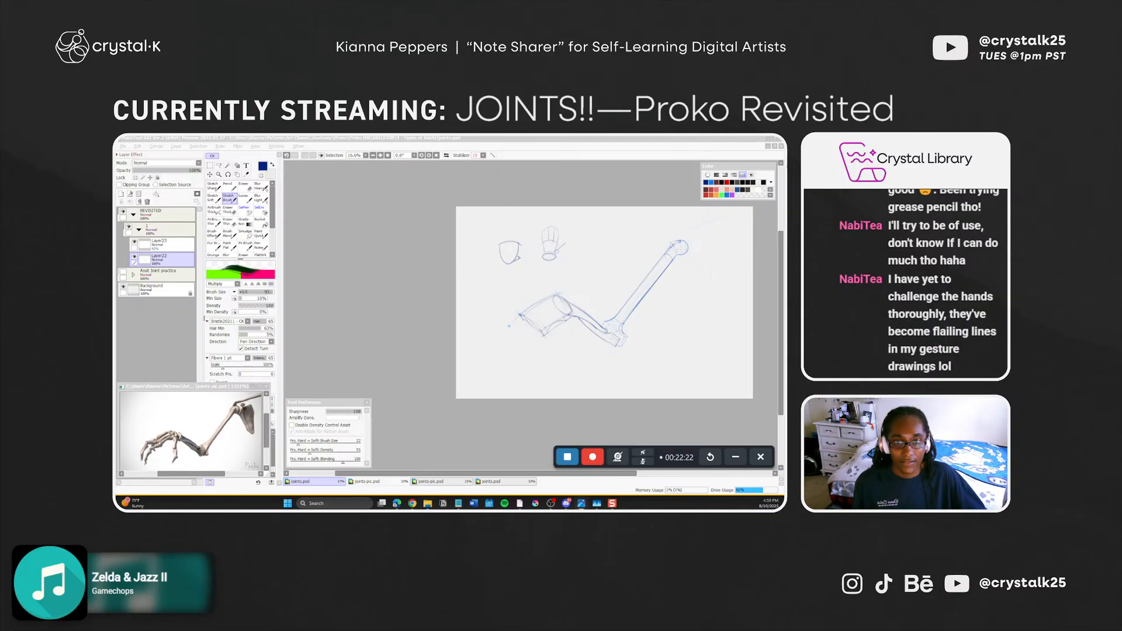
{"action": "left_click_drag", "start_coordinate": [115, 145], "coordinate": [448, 169]}
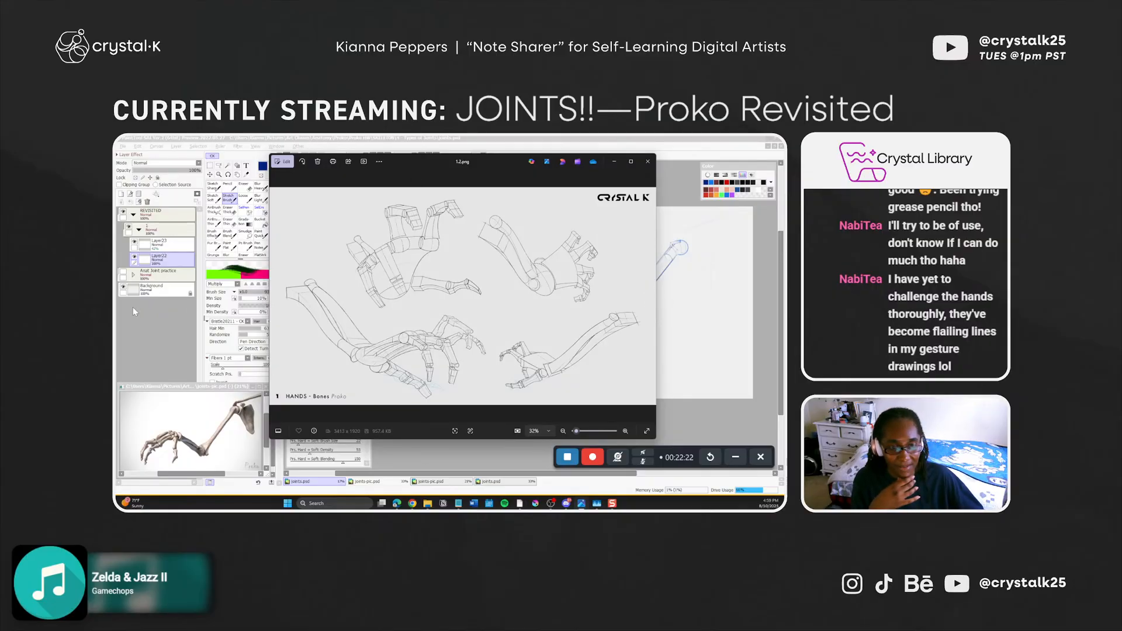
{"action": "left_click", "coordinate": [278, 431]}
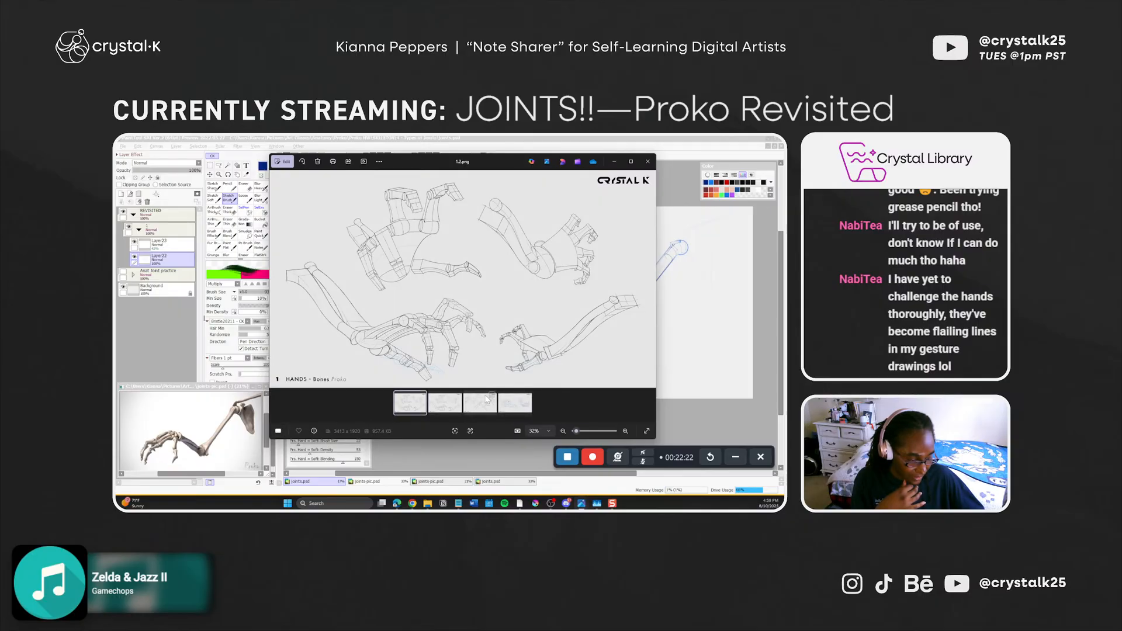
{"action": "scroll", "coordinate": [385, 358], "scroll_direction": "up", "scroll_amount": 5}
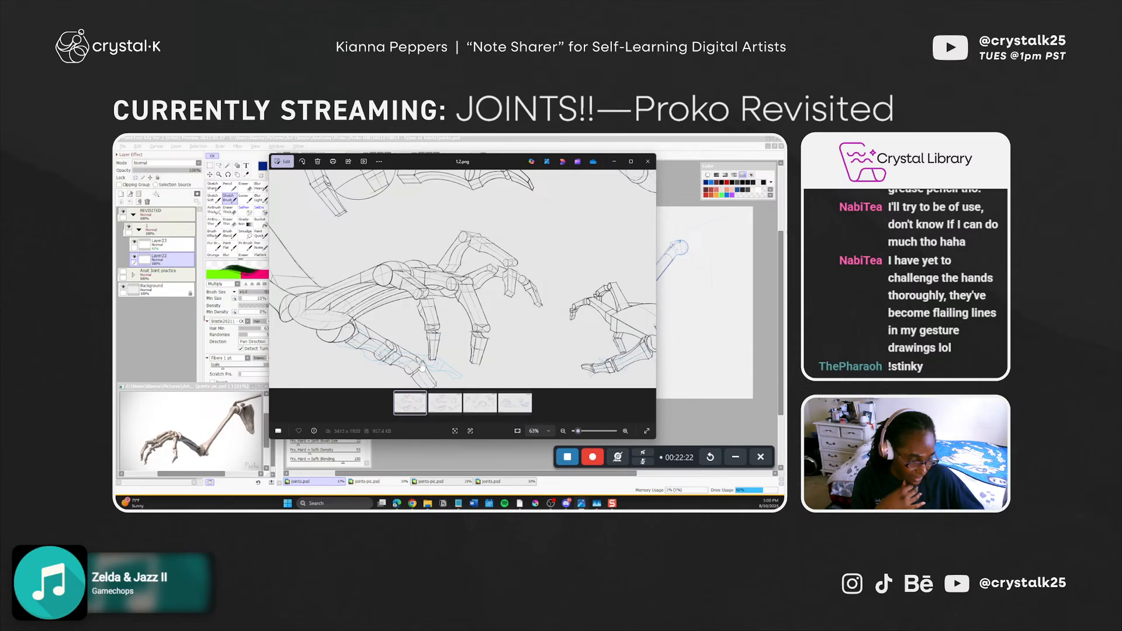
{"action": "scroll", "coordinate": [360, 341], "scroll_direction": "down", "scroll_amount": 3}
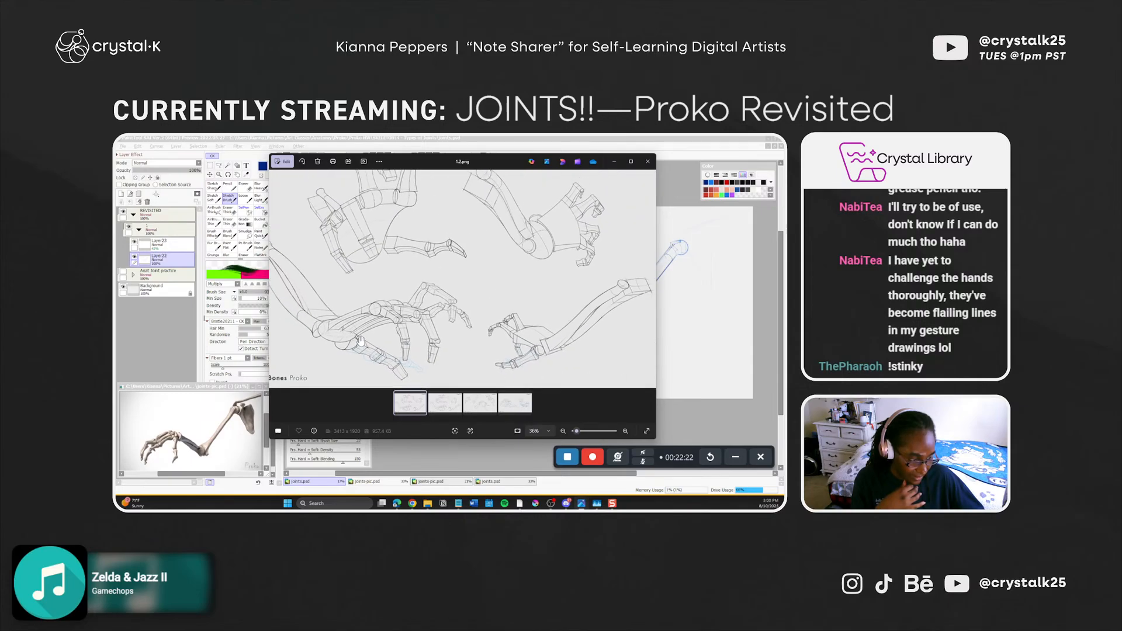
{"action": "scroll", "coordinate": [360, 340], "scroll_direction": "down", "scroll_amount": 1}
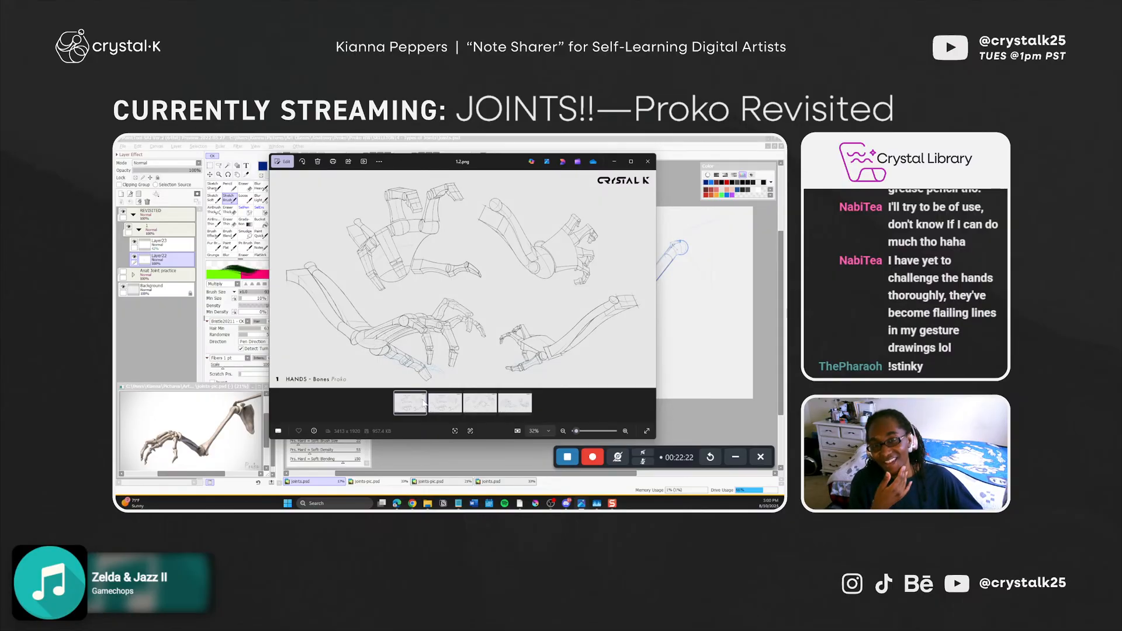
Look through the other hand bones study pages, return to 1.2.png and close the image viewer
{"action": "left_click", "coordinate": [457, 408]}
{"action": "key", "text": "Left"}
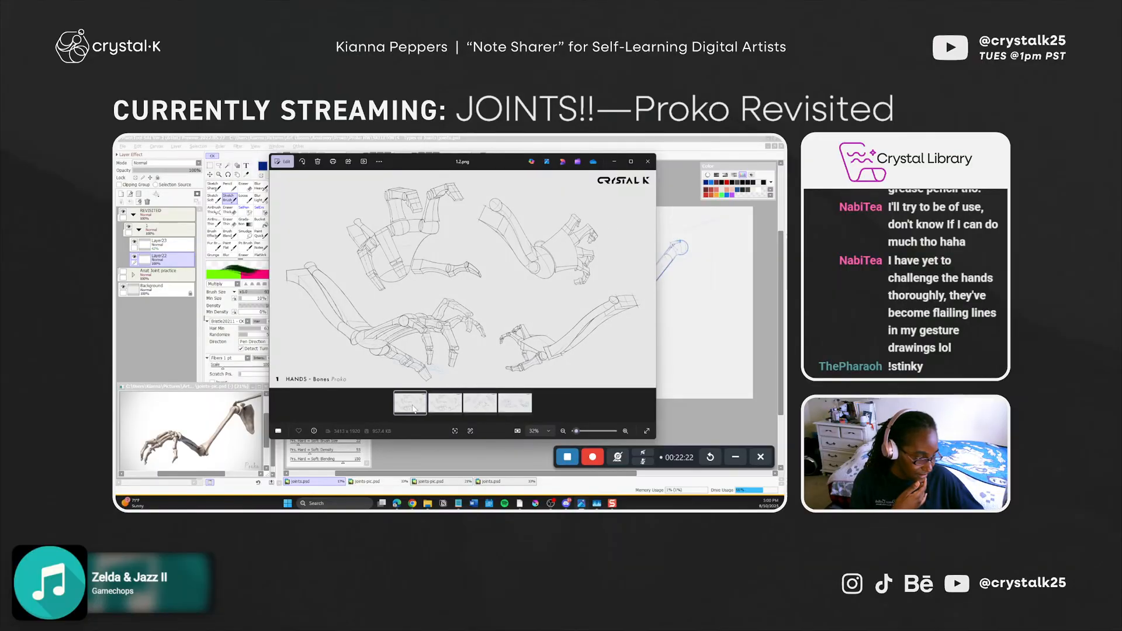
{"action": "left_click", "coordinate": [514, 403]}
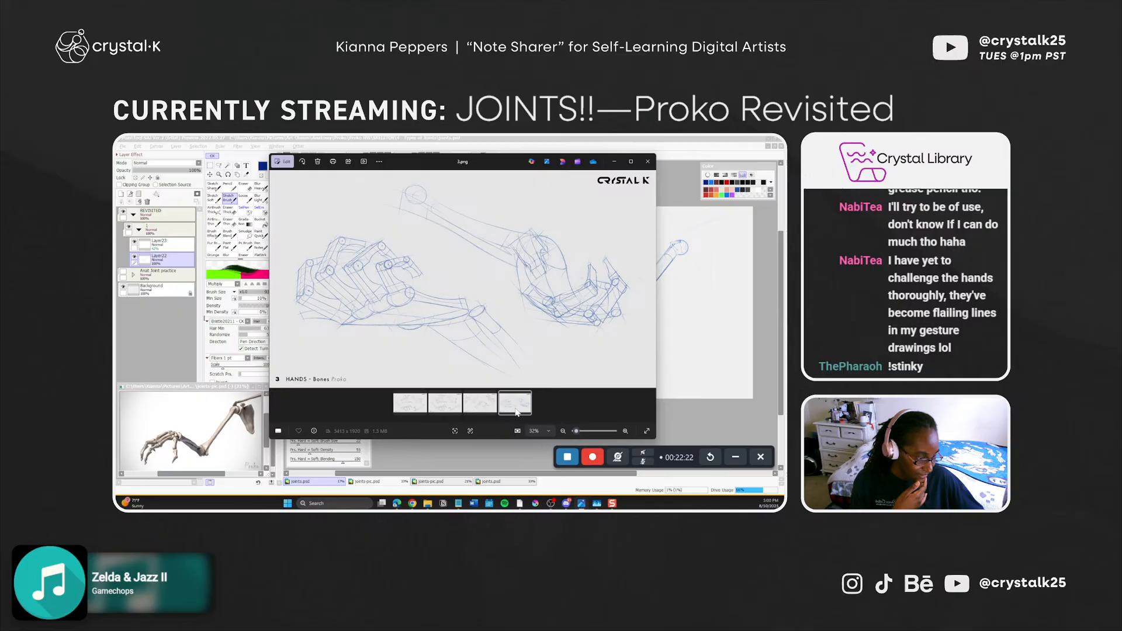
{"action": "left_click", "coordinate": [478, 403]}
{"action": "left_click", "coordinate": [453, 397]}
{"action": "left_click", "coordinate": [412, 407]}
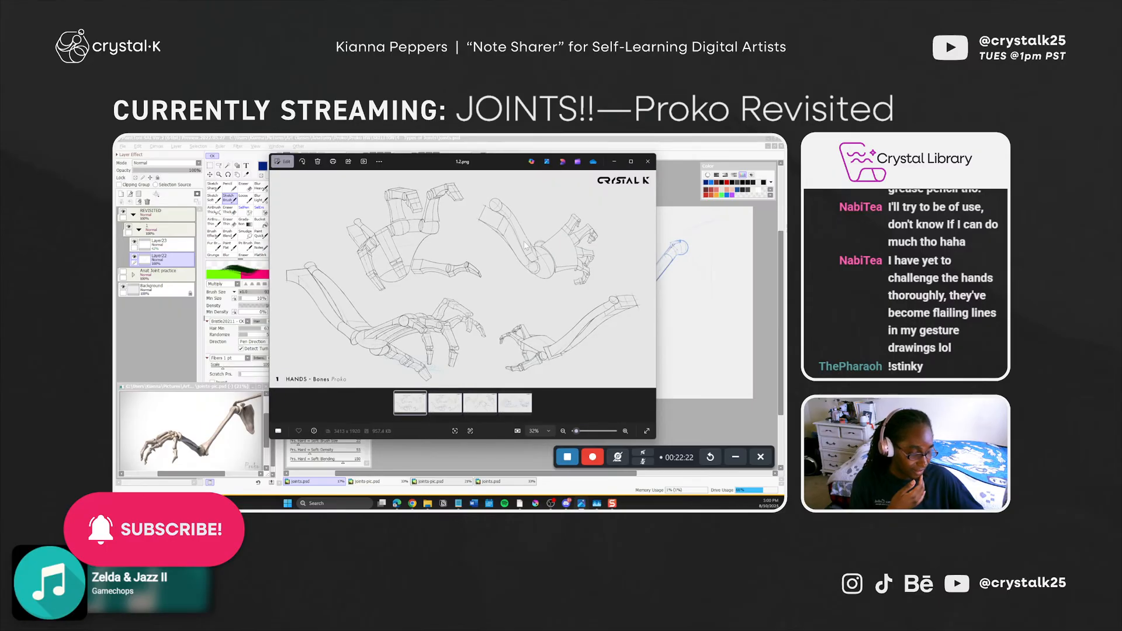
{"action": "left_click", "coordinate": [647, 161]}
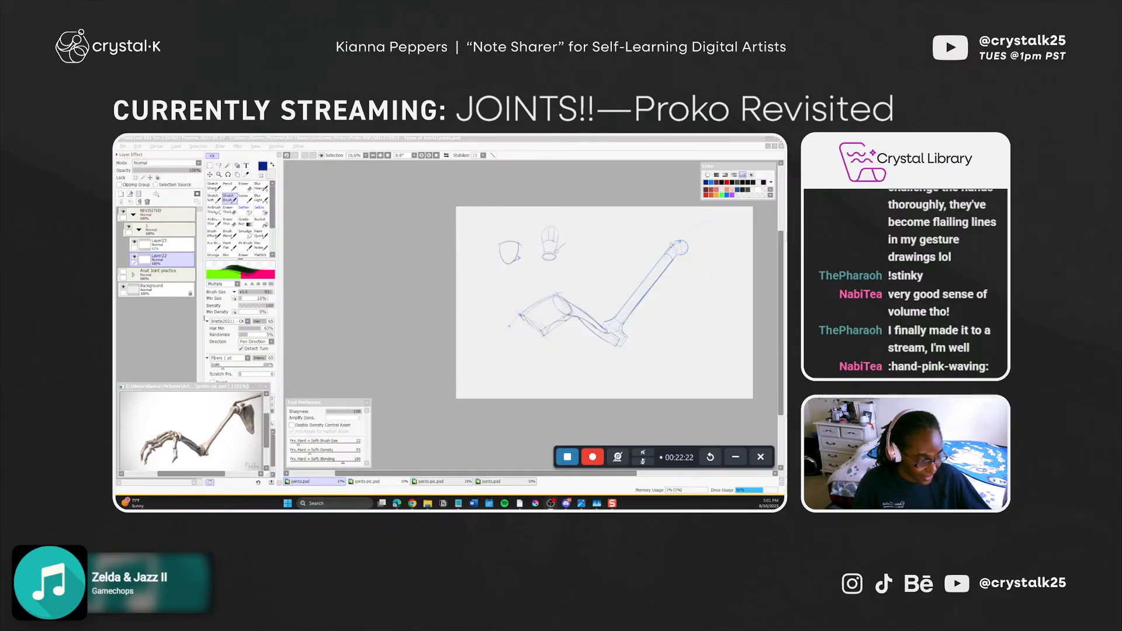
Hide the REVISITED group and show only the labelled synovial joint arm drawing from the earlier joint practice group for review
{"action": "left_click", "coordinate": [123, 212]}
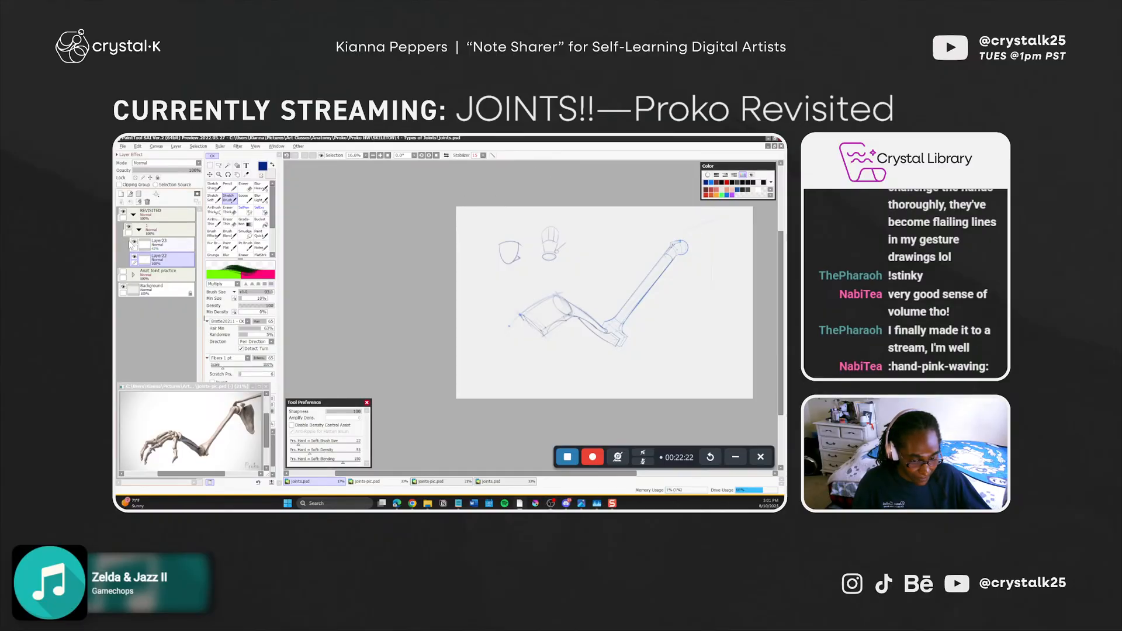
{"action": "left_click", "coordinate": [123, 213]}
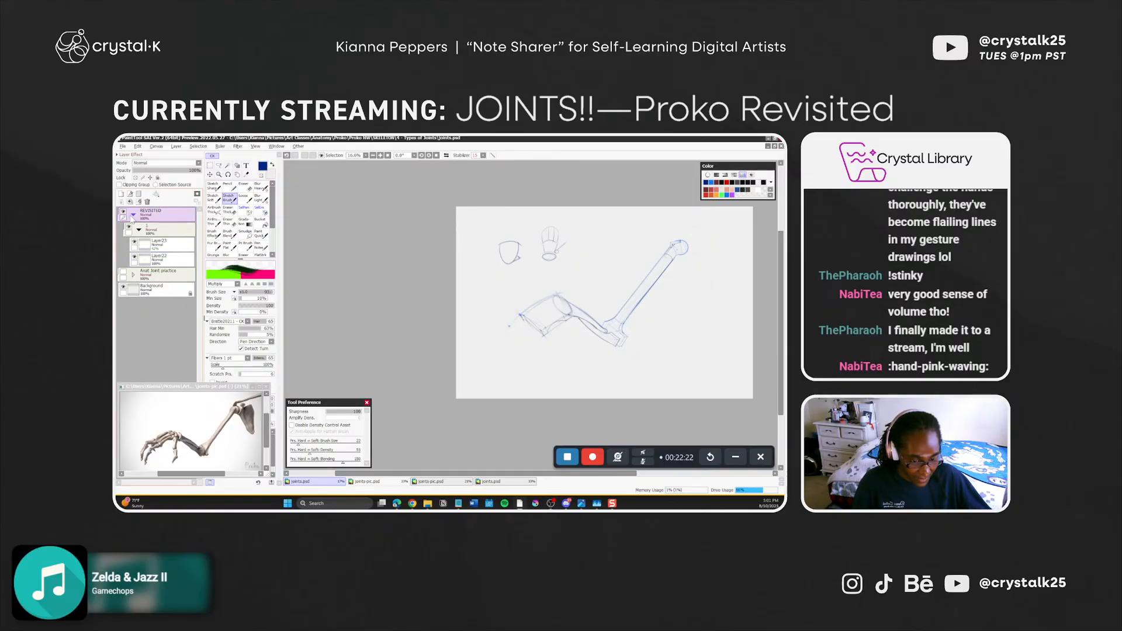
{"action": "left_click", "coordinate": [133, 276]}
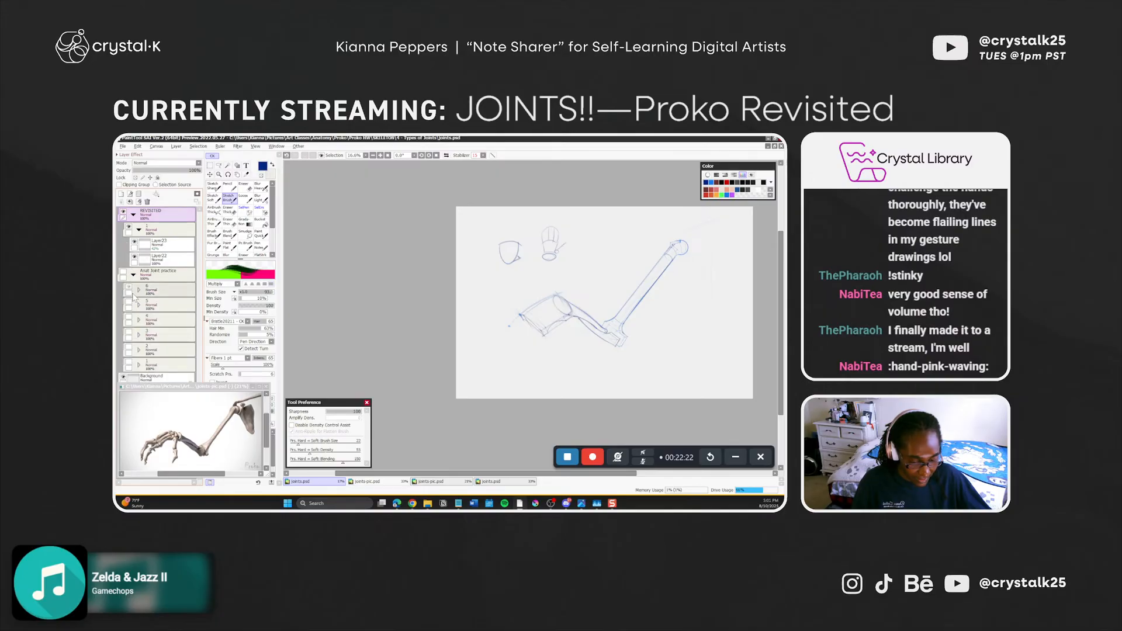
{"action": "left_click", "coordinate": [123, 212]}
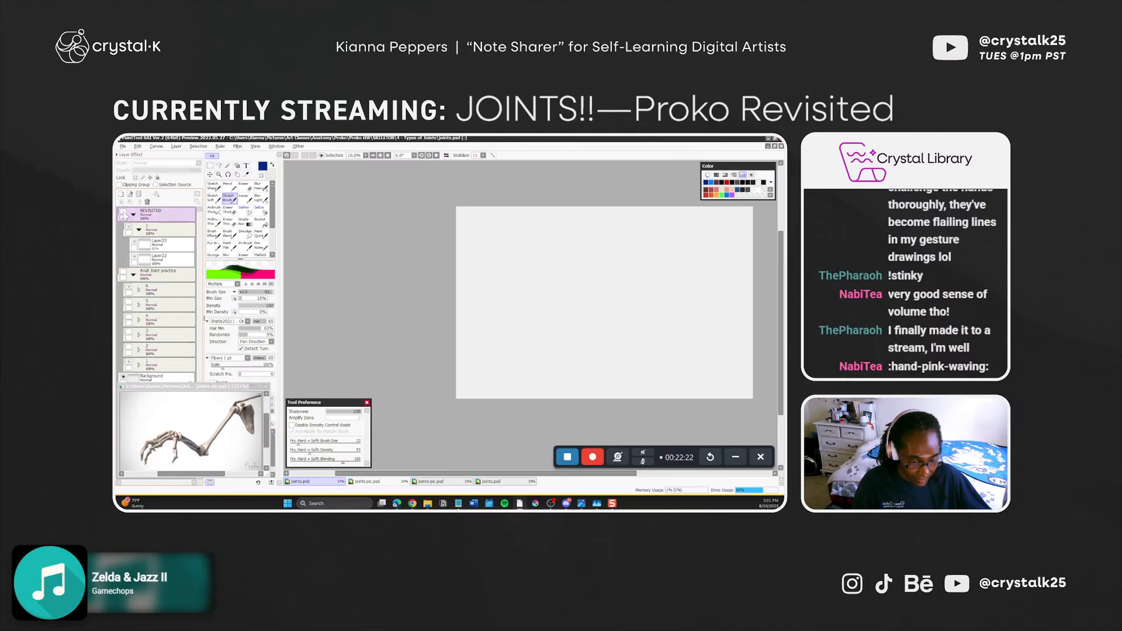
{"action": "left_click", "coordinate": [123, 271]}
{"action": "left_click", "coordinate": [122, 272]}
{"action": "left_click", "coordinate": [123, 272]}
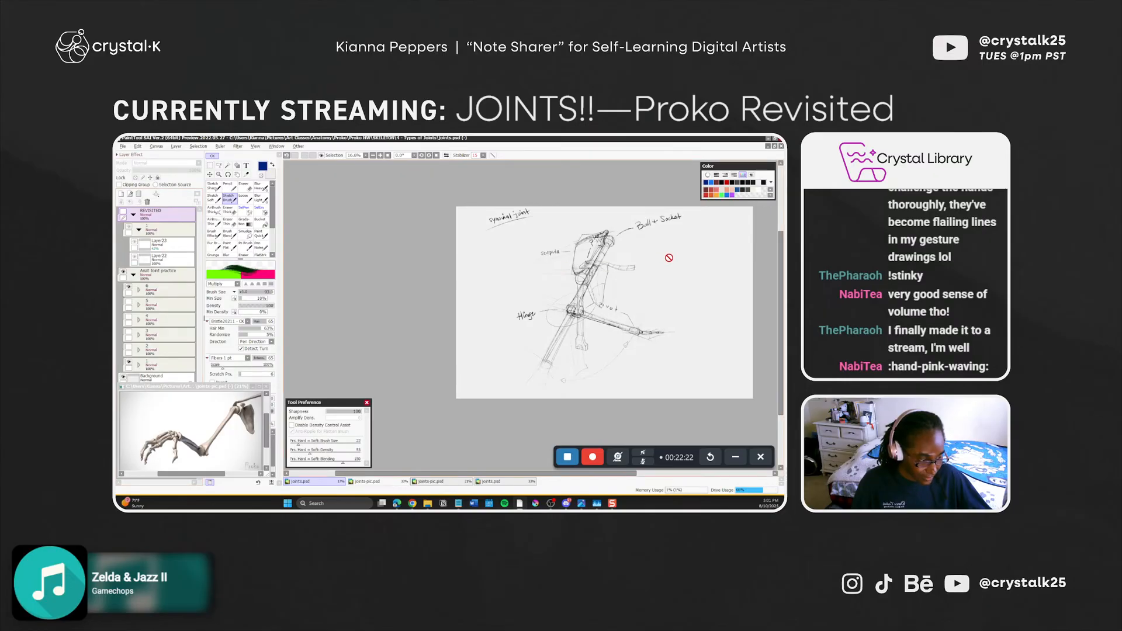
{"action": "left_click", "coordinate": [134, 289]}
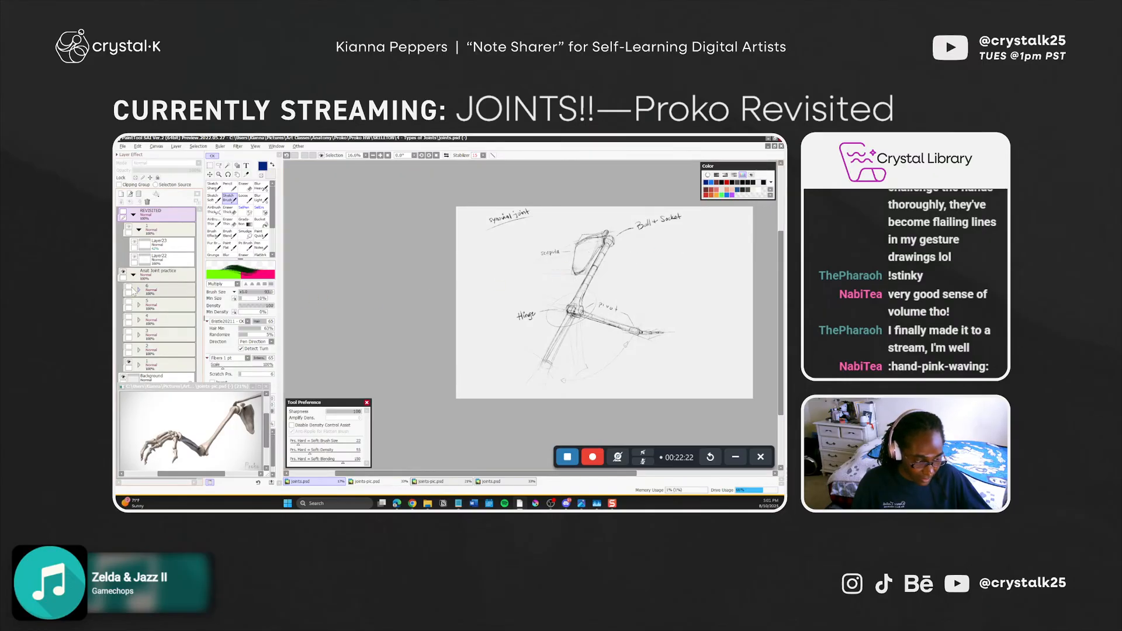
{"action": "scroll", "coordinate": [625, 294], "scroll_direction": "up", "scroll_amount": 2}
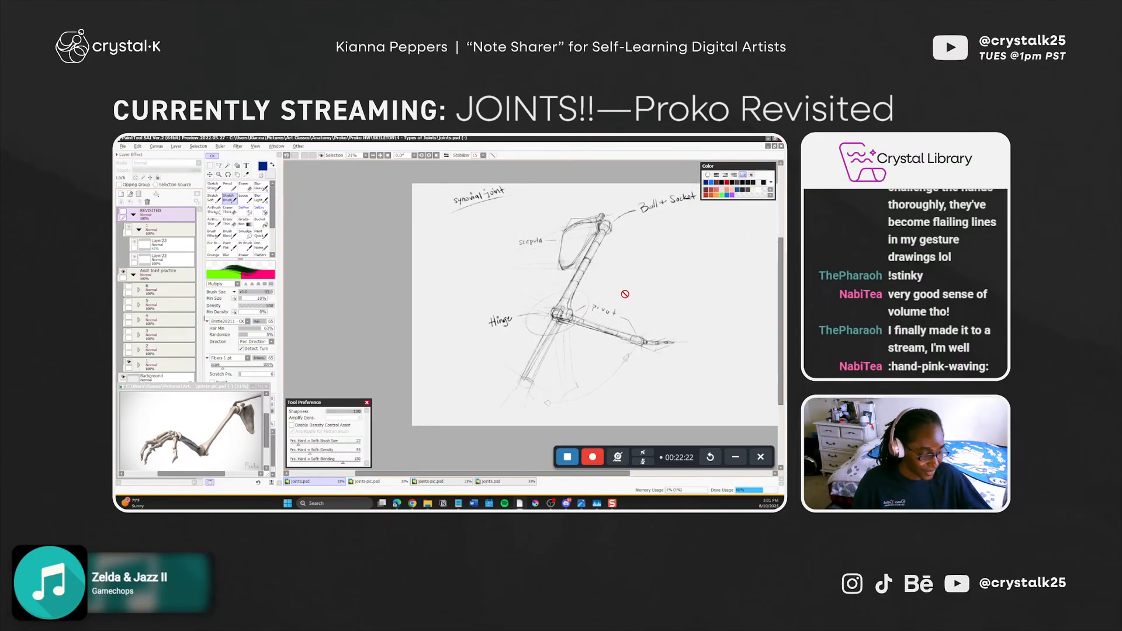
{"action": "left_click_drag", "start_coordinate": [594, 264], "coordinate": [535, 283]}
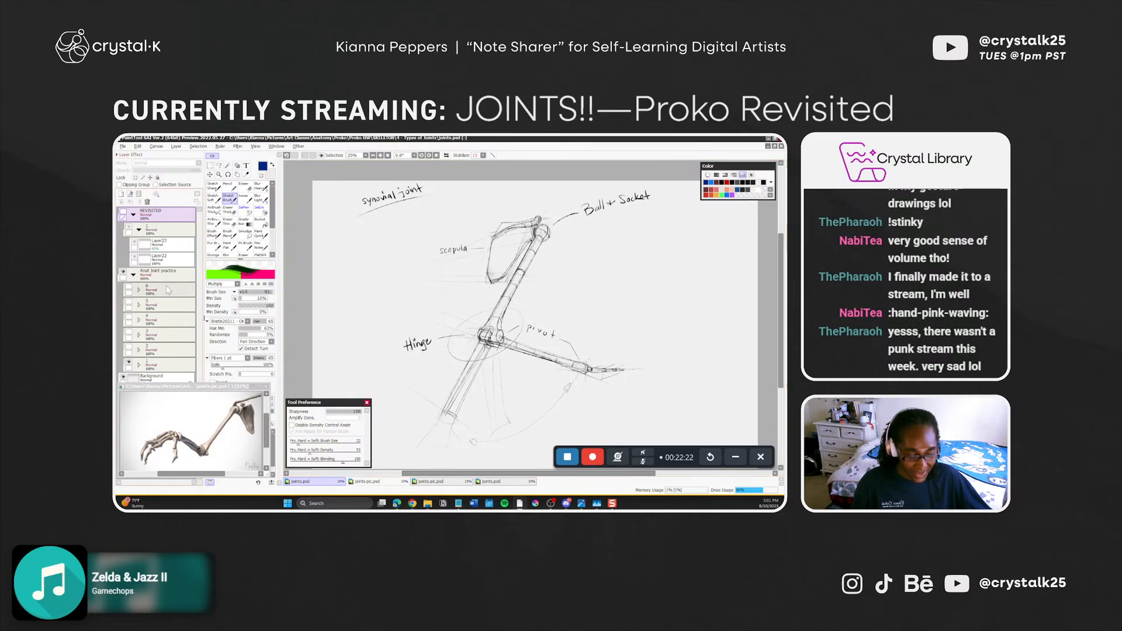
Collapse and hide the earlier joint practice group, and show the REVISITED group again
{"action": "left_click", "coordinate": [134, 276]}
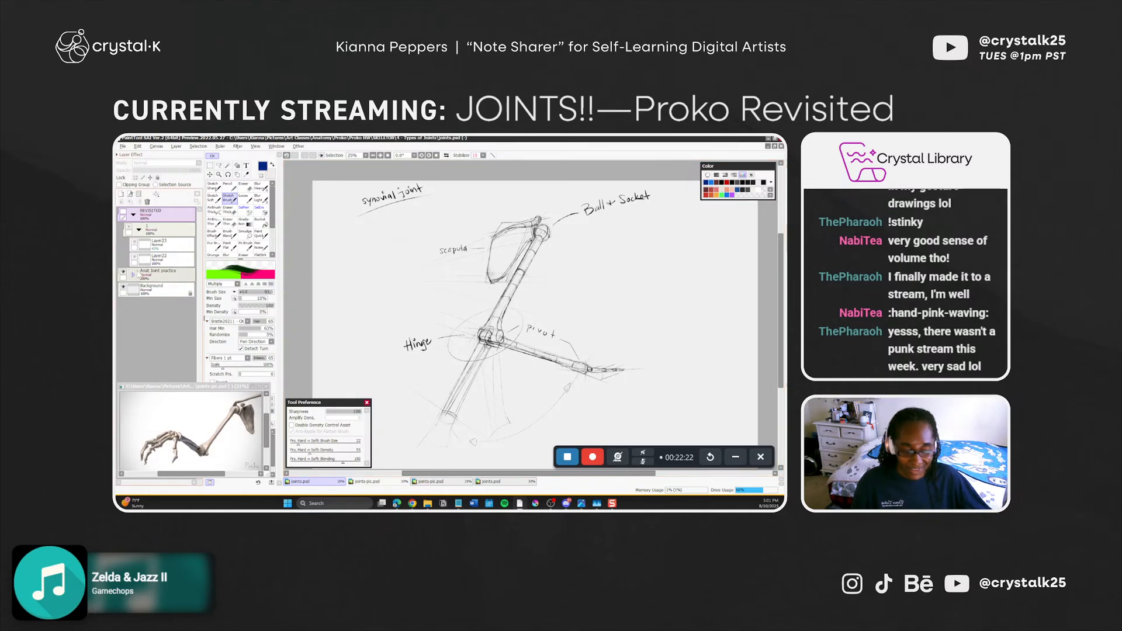
{"action": "left_click", "coordinate": [123, 272]}
{"action": "left_click", "coordinate": [123, 272]}
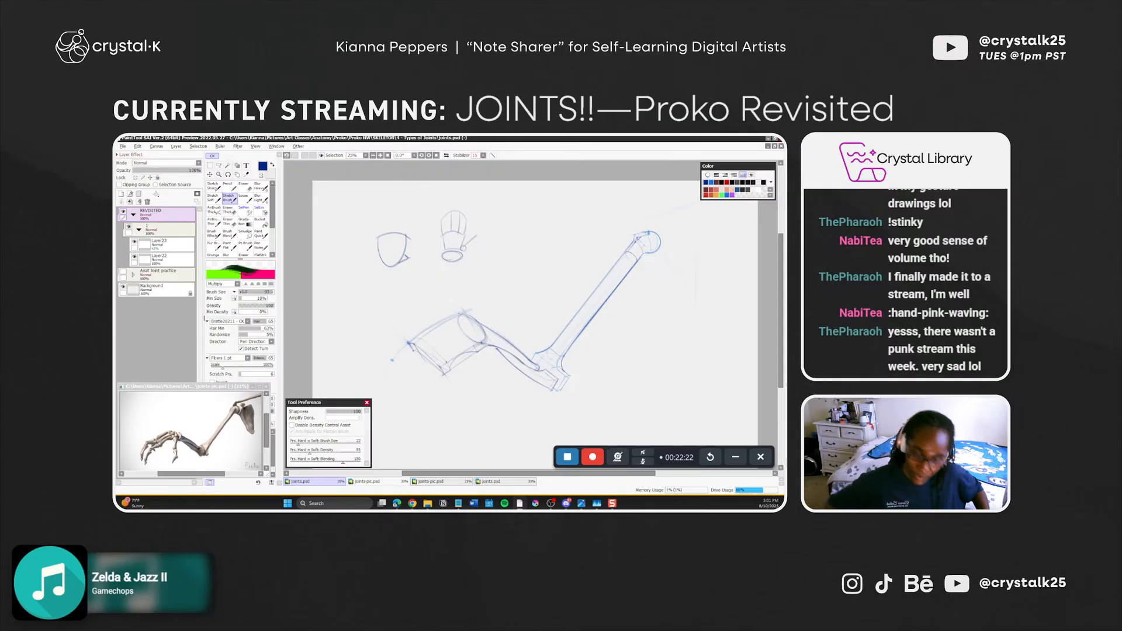
{"action": "left_click", "coordinate": [540, 183]}
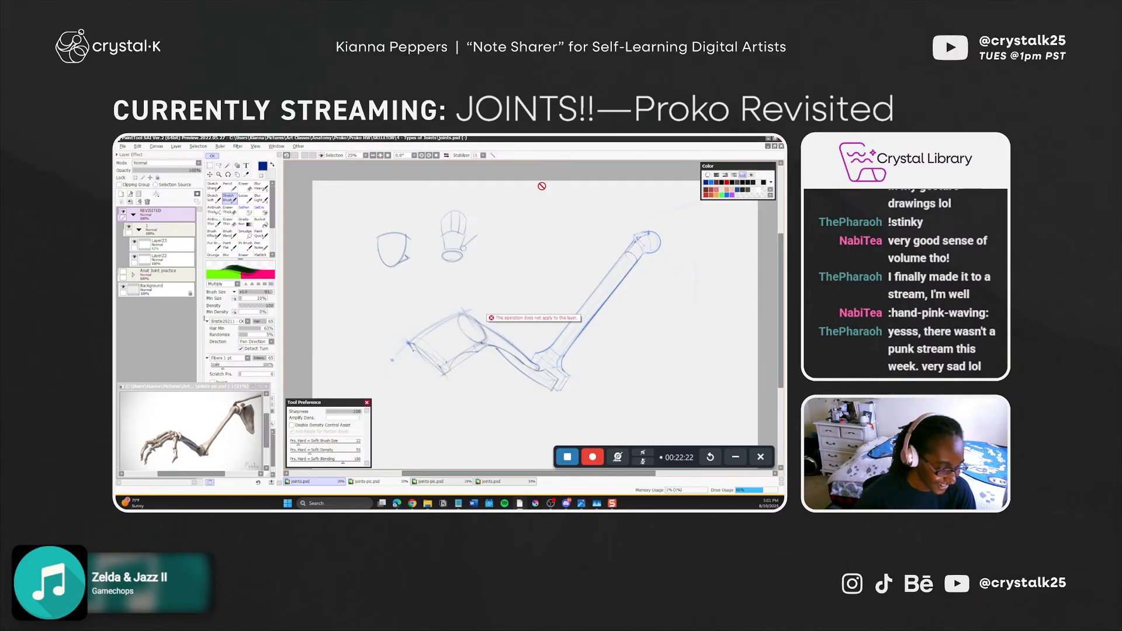
{"action": "key", "text": "ctrl+alt+space"}
{"action": "left_click", "coordinate": [502, 299], "text": "ctrl+alt"}
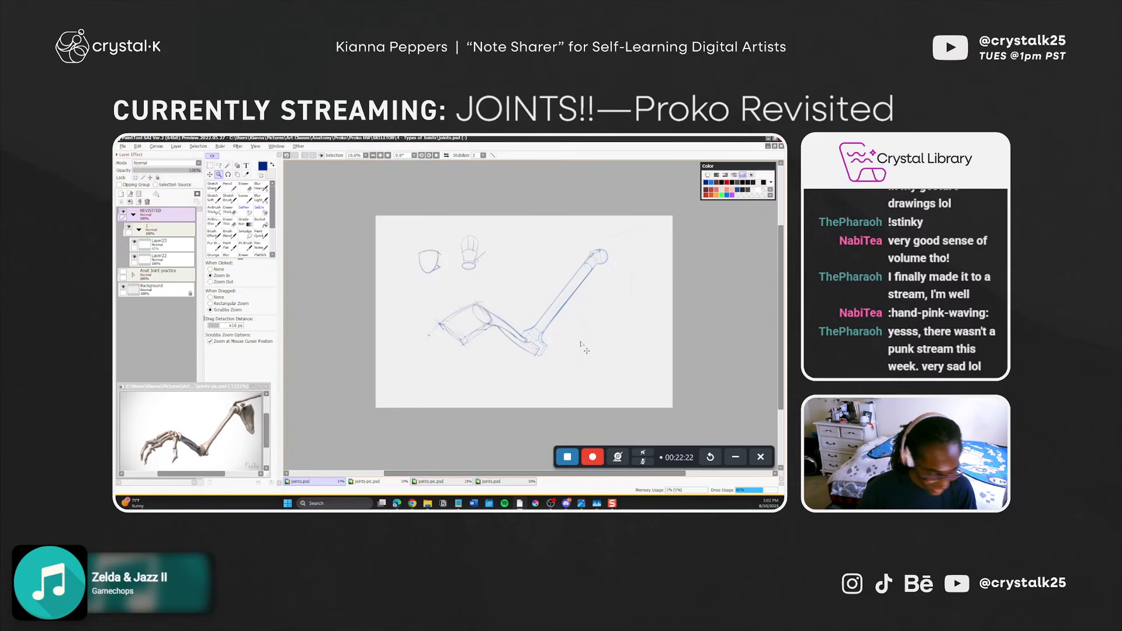
{"action": "left_click", "coordinate": [573, 374]}
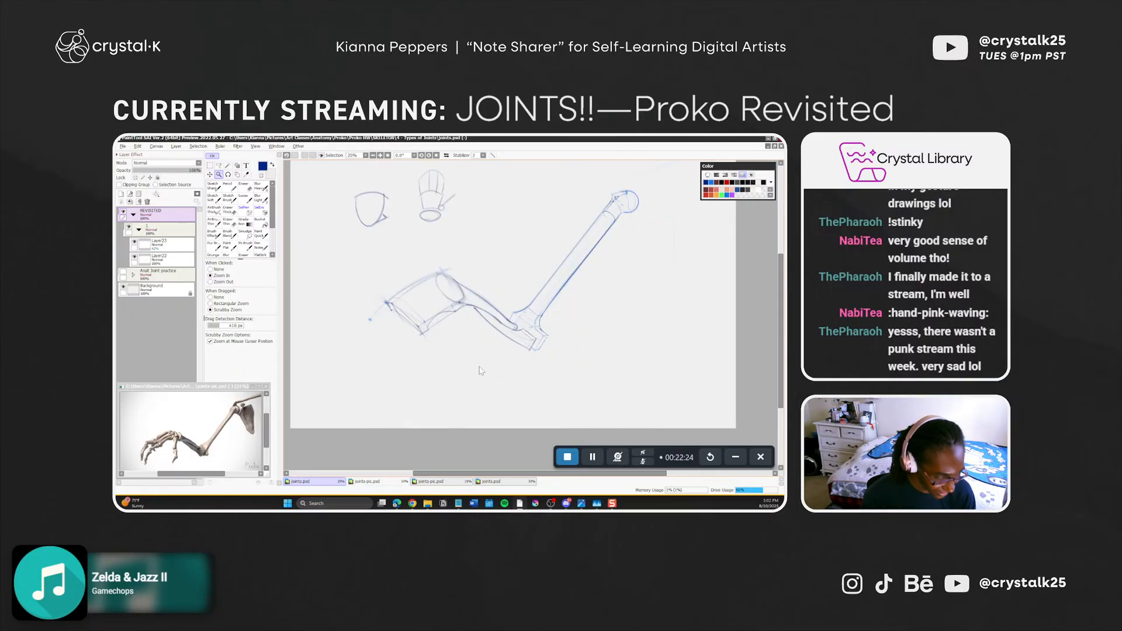
{"action": "scroll", "coordinate": [478, 372], "scroll_direction": "down", "scroll_amount": 1}
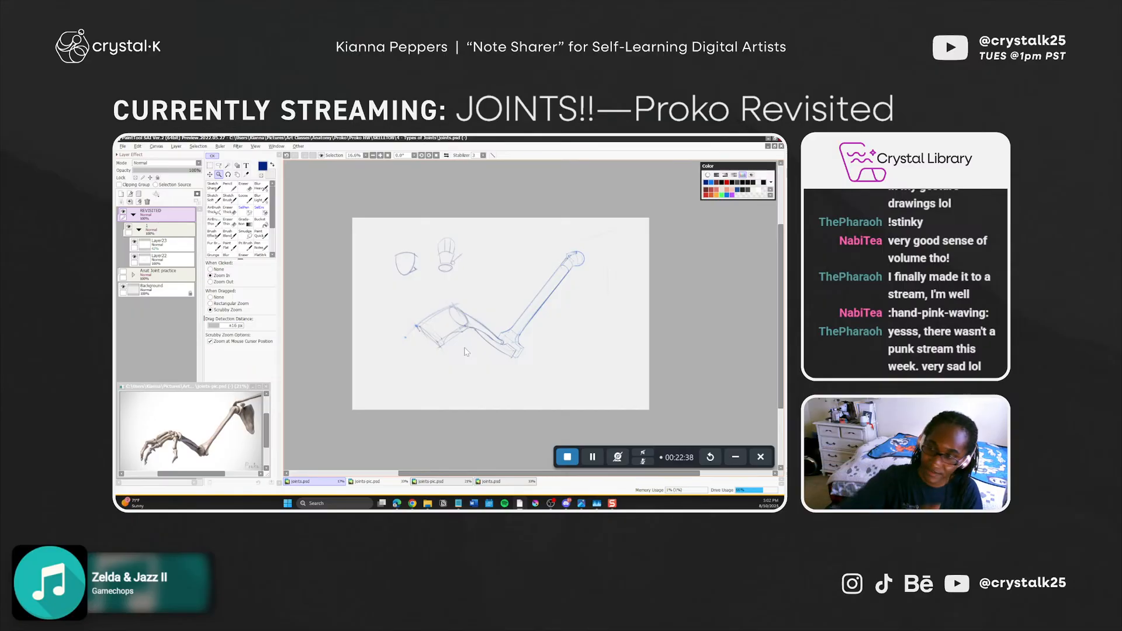
{"action": "scroll", "coordinate": [471, 337], "scroll_direction": "up", "scroll_amount": 1}
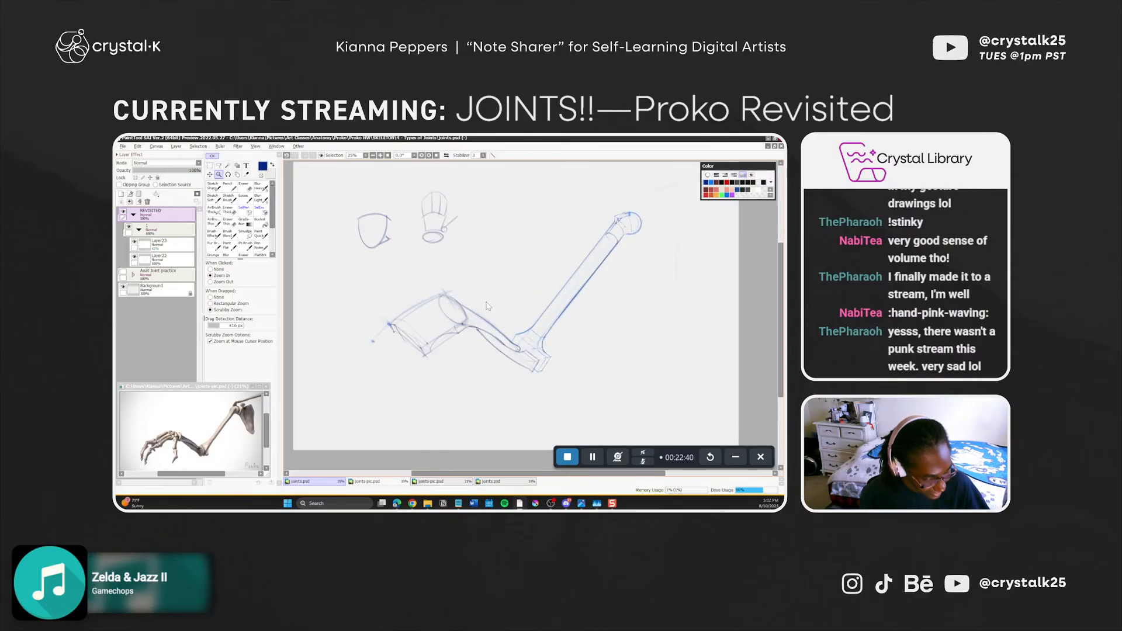
{"action": "scroll", "coordinate": [486, 306], "scroll_direction": "down", "scroll_amount": 1}
{"action": "key", "text": "b"}
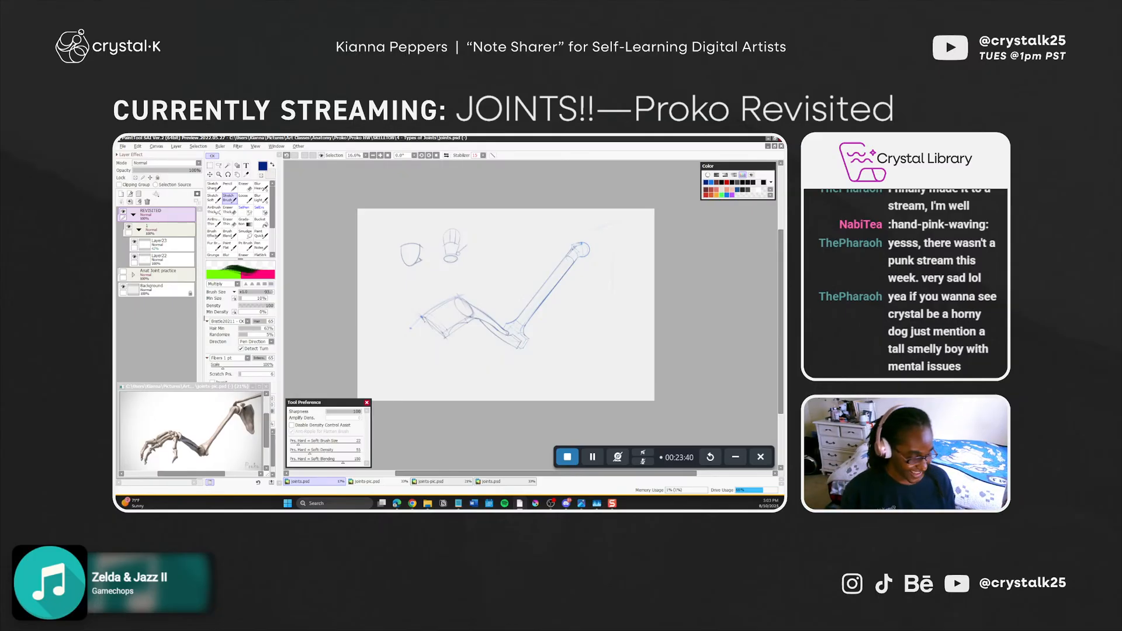
{"action": "left_click", "coordinate": [491, 317]}
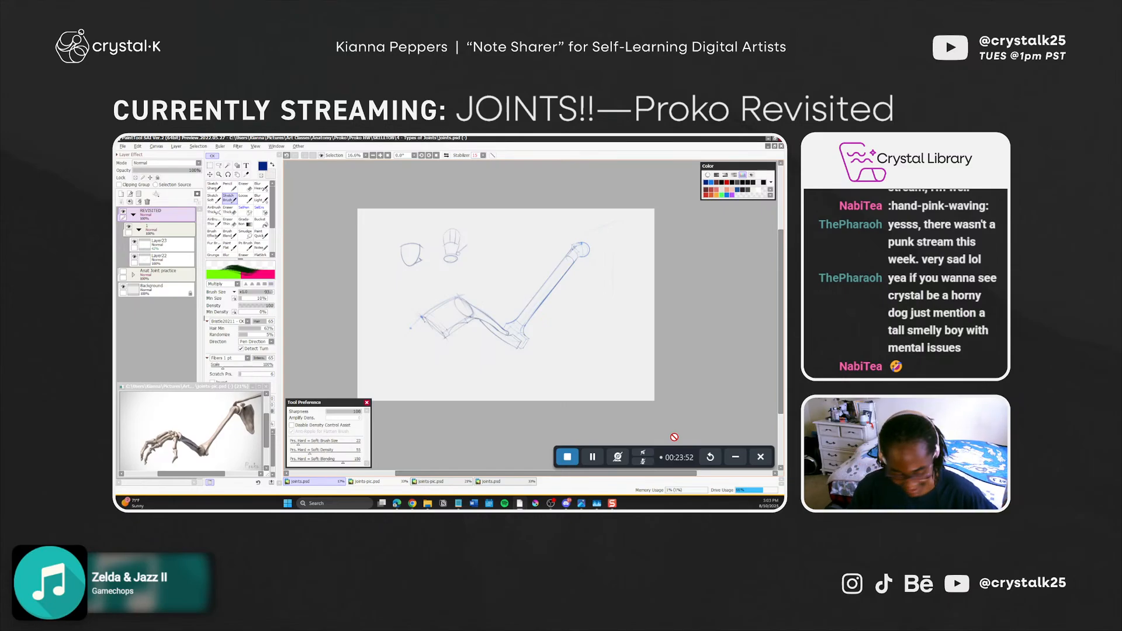
{"action": "left_click", "coordinate": [467, 323]}
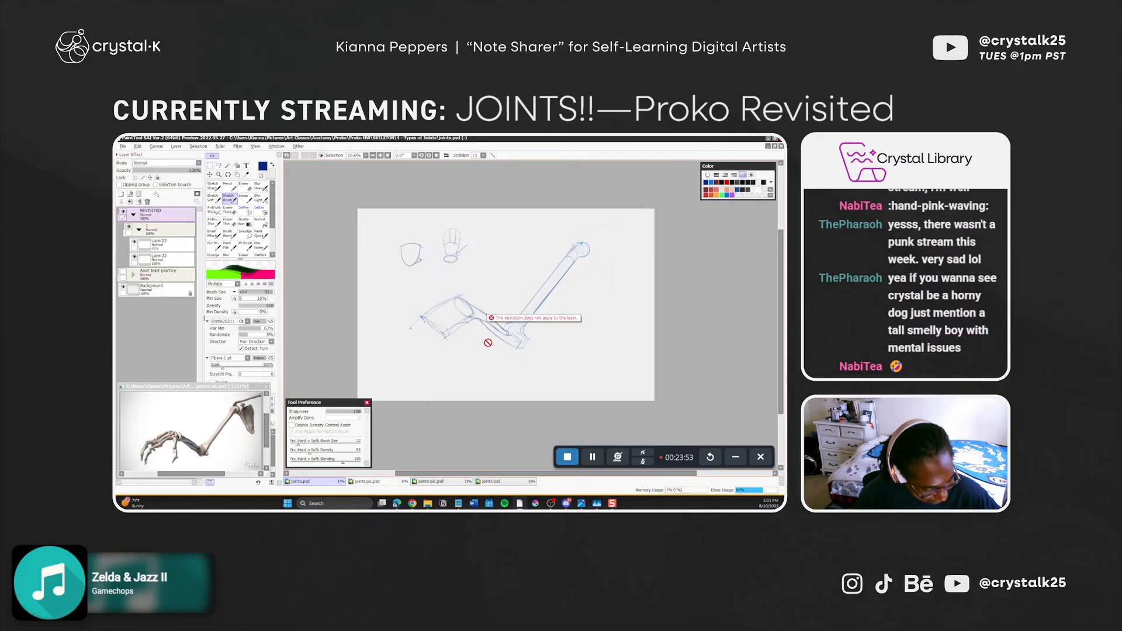
Select the lower sketch layer inside the REVISITED group and enlarge the brush
{"action": "left_click", "coordinate": [175, 246]}
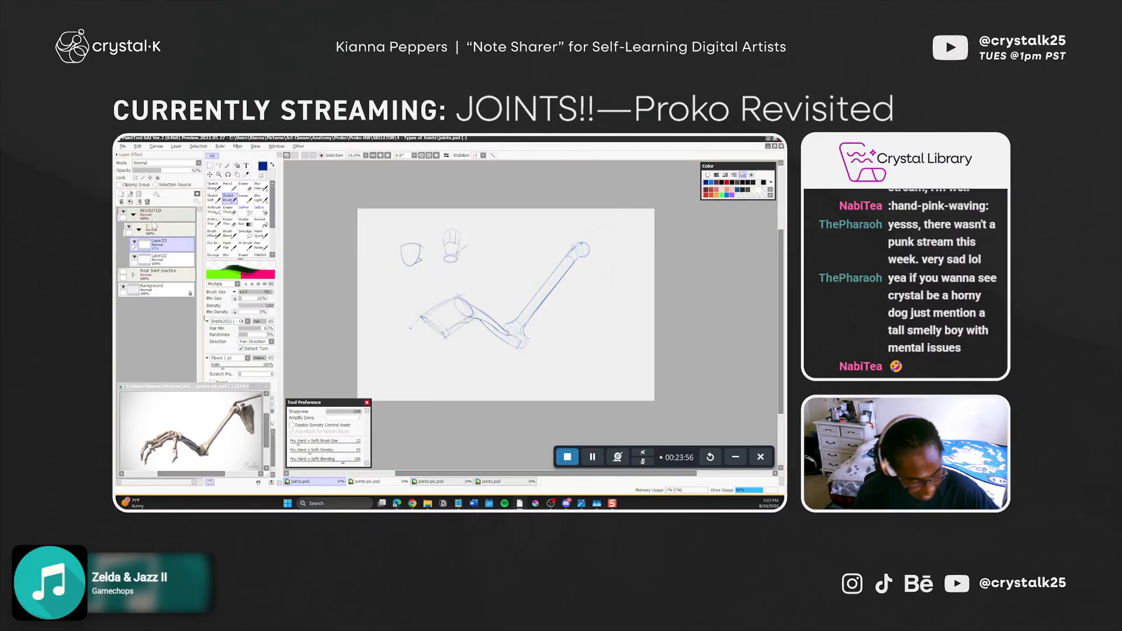
{"action": "left_click", "coordinate": [175, 258]}
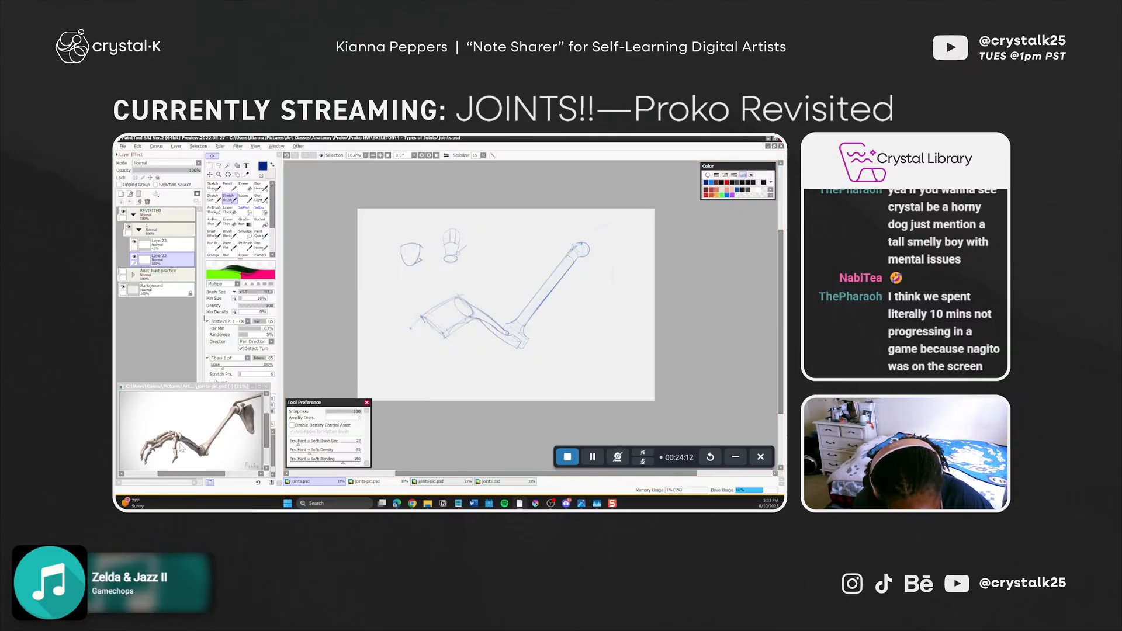
{"action": "key", "text": "bracketright"}
{"action": "key", "text": "bracketright"}
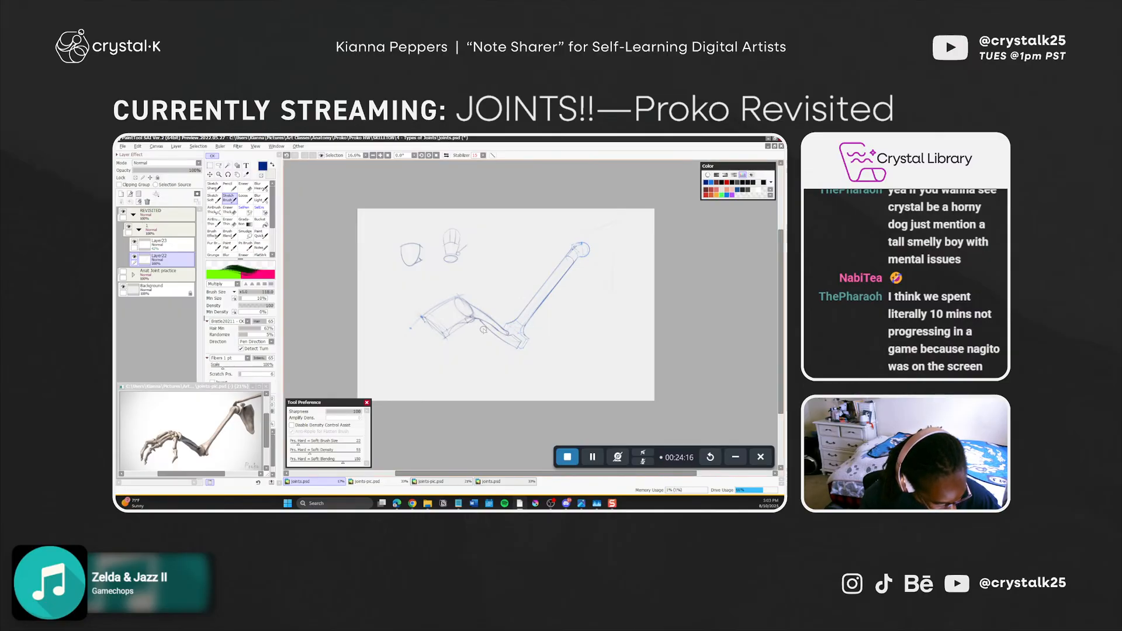
Try a short brush stroke at the wrist end of the forearm sketch and undo it
{"action": "left_click_drag", "start_coordinate": [468, 319], "coordinate": [474, 325]}
{"action": "key", "text": "ctrl+z"}
{"action": "key", "text": "ctrl+z"}
{"action": "key", "text": "ctrl+z"}
{"action": "key", "text": "ctrl+z"}
{"action": "key", "text": "ctrl+z"}
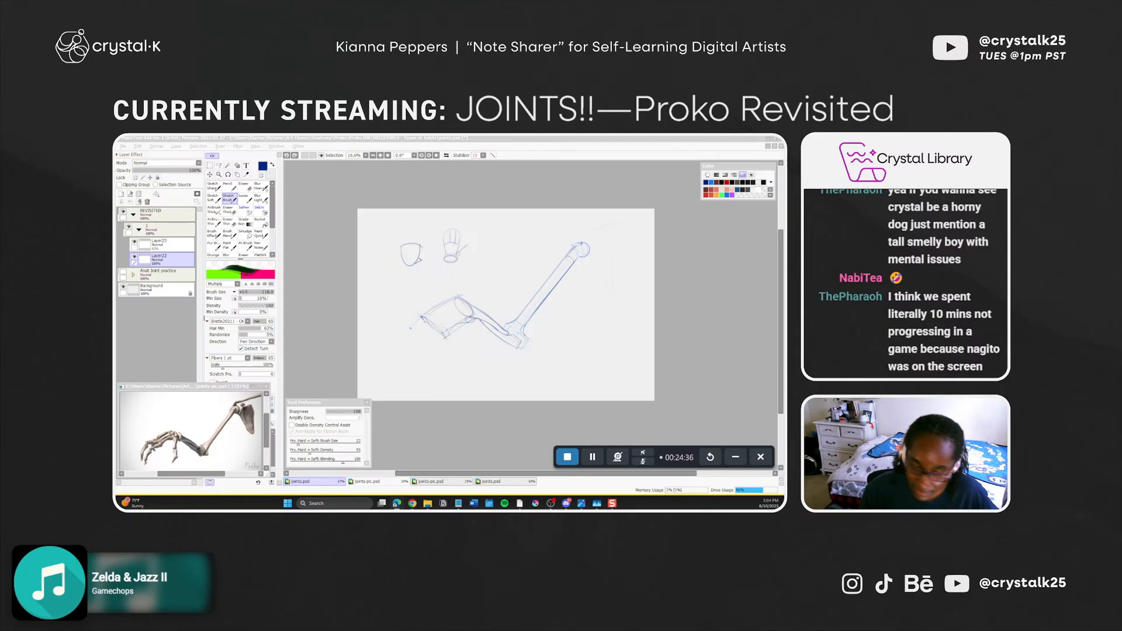
Pause the screen recorder, capture the wooden joint models reference as a screen snip and paste it into the drawing
{"action": "left_click", "coordinate": [322, 138]}
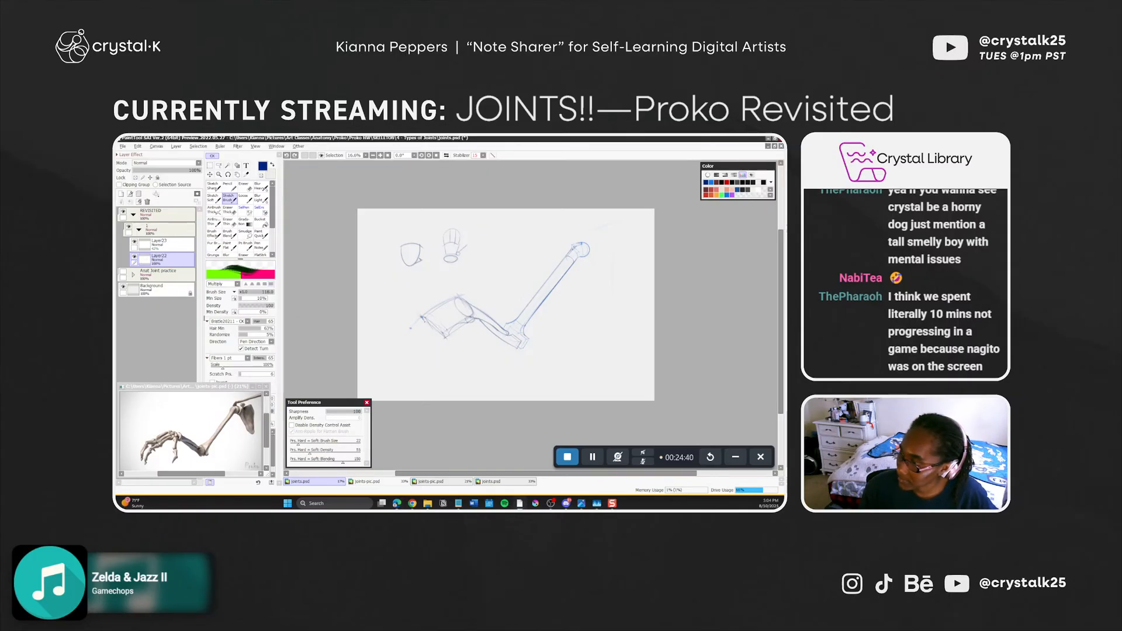
{"action": "key", "text": "shift+F9"}
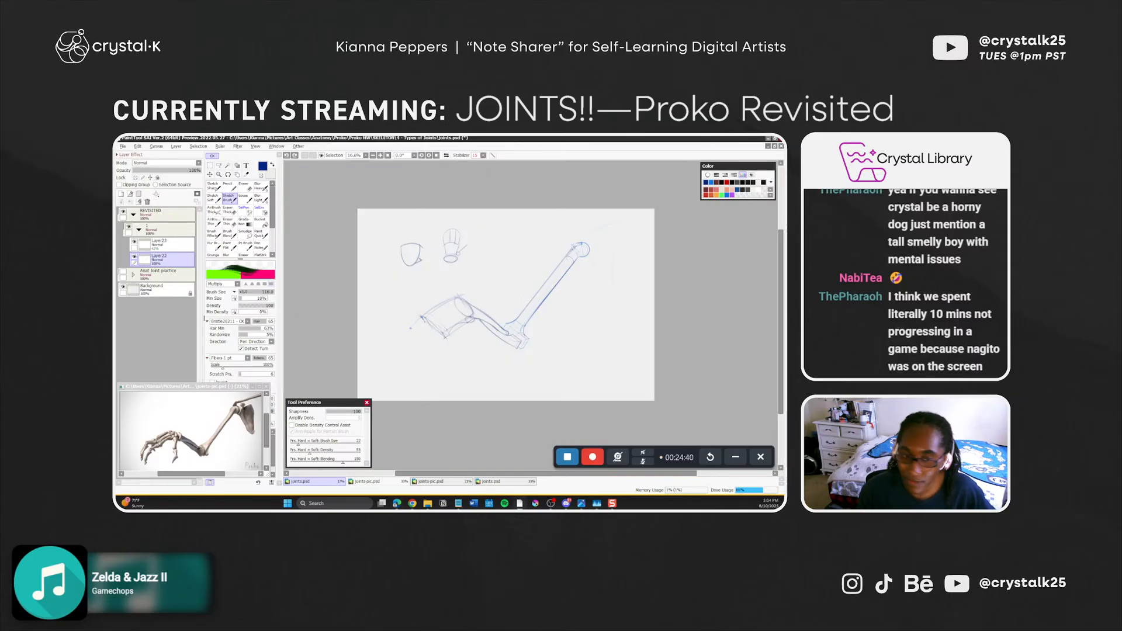
{"action": "key", "text": "alt+Tab"}
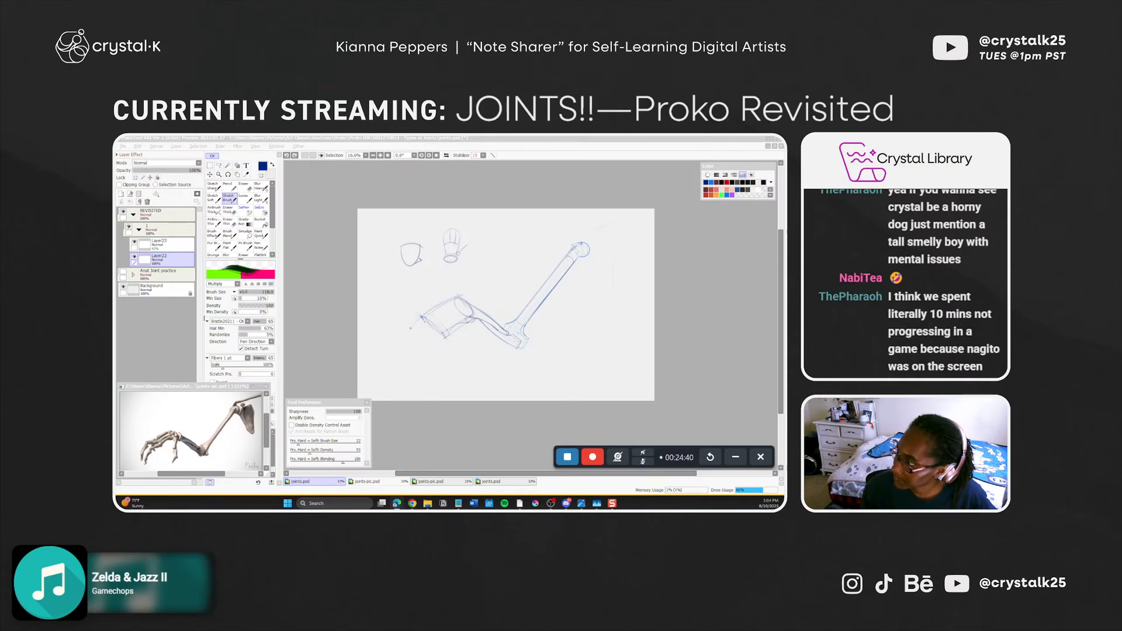
{"action": "key", "text": "super+shift+s"}
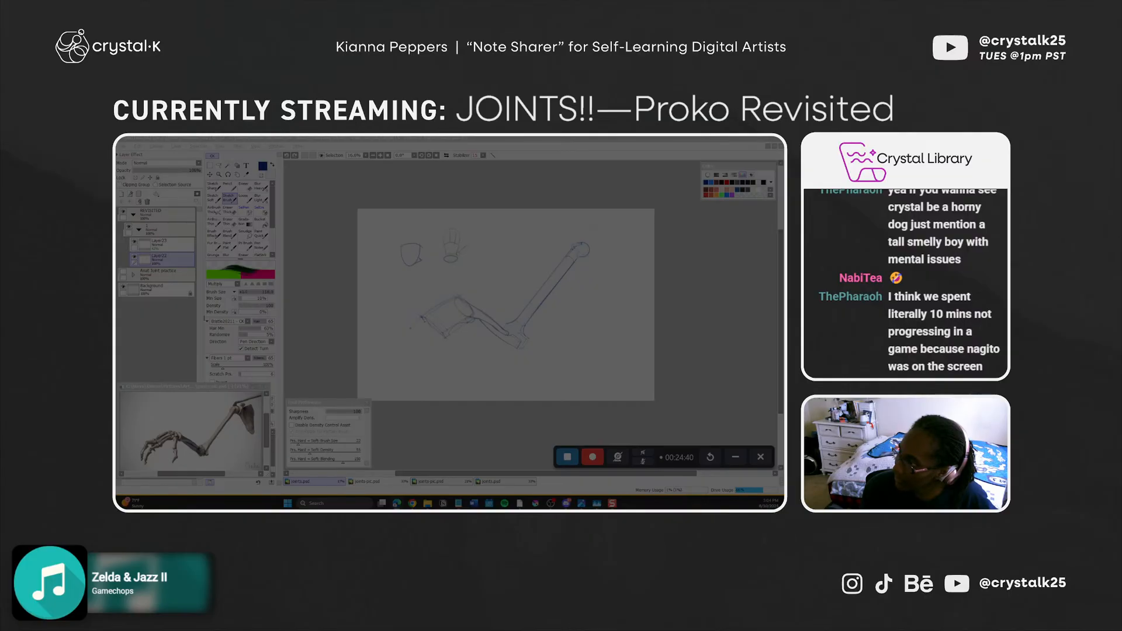
{"action": "key", "text": "Escape"}
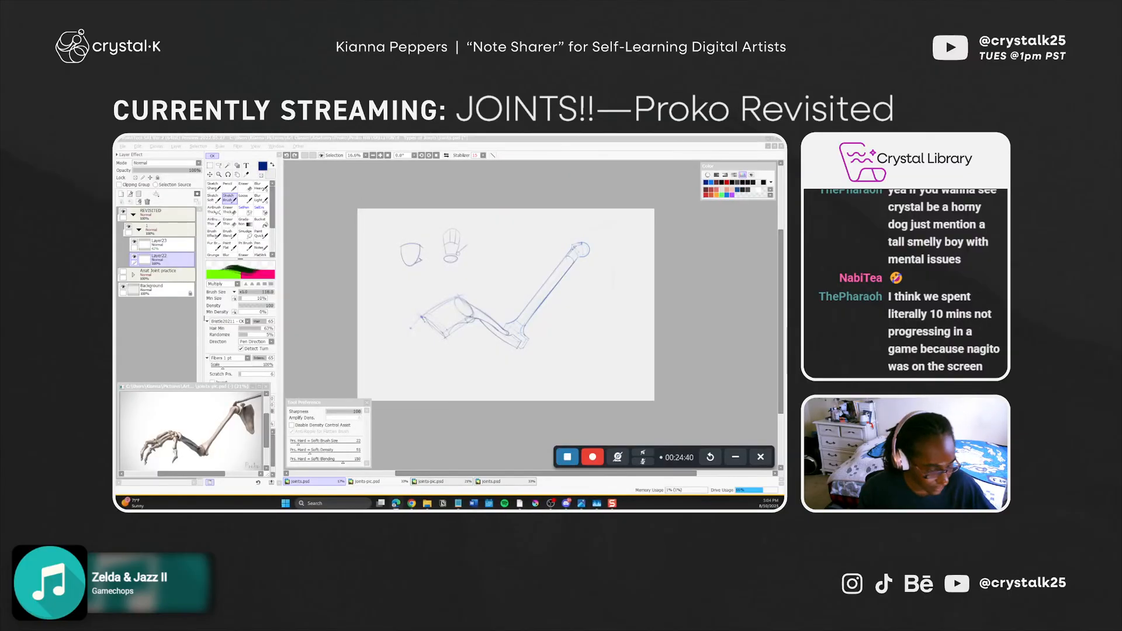
{"action": "key", "text": "ctrl+v"}
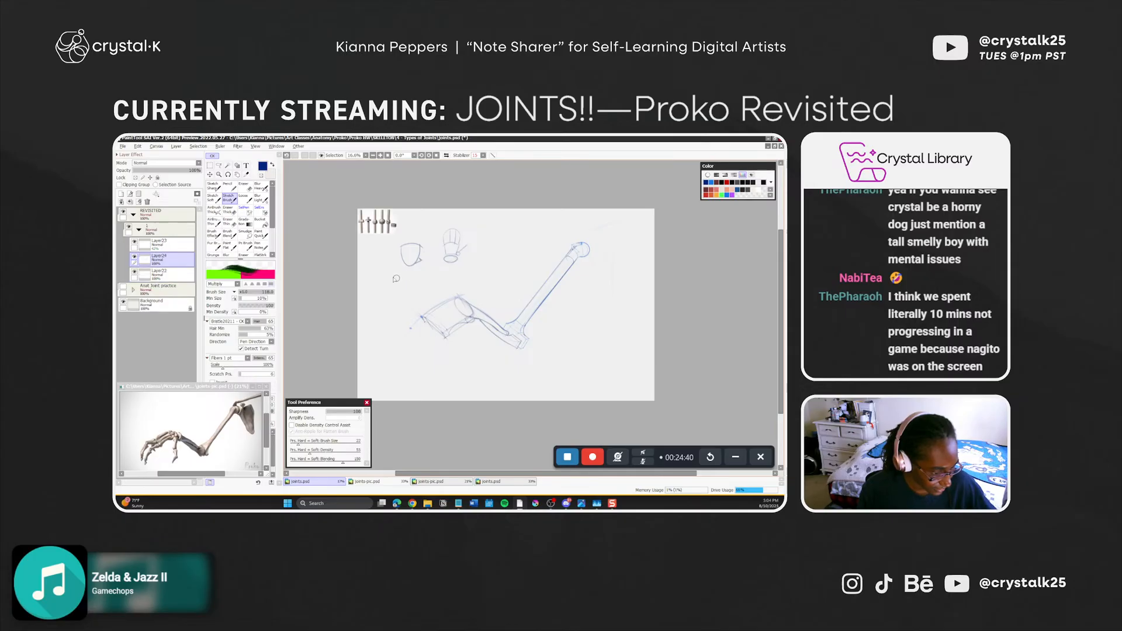
Enlarge the pasted joint models reference and set its blending mode to Multiply
{"action": "key", "text": "ctrl+t"}
{"action": "left_click_drag", "start_coordinate": [396, 241], "coordinate": [459, 275]}
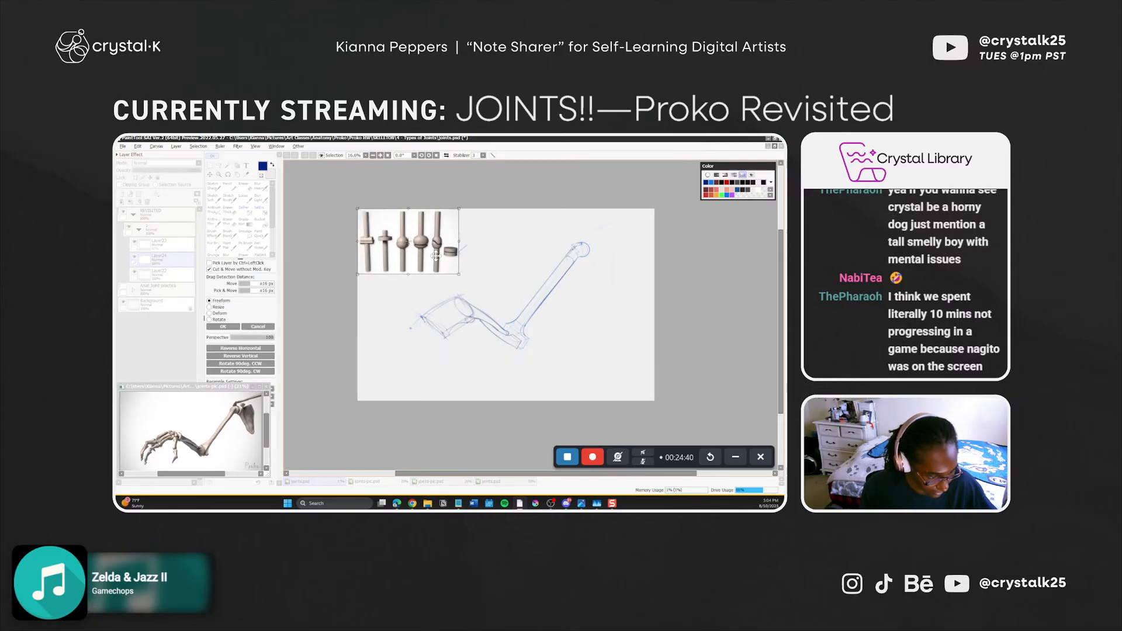
{"action": "key", "text": "Return"}
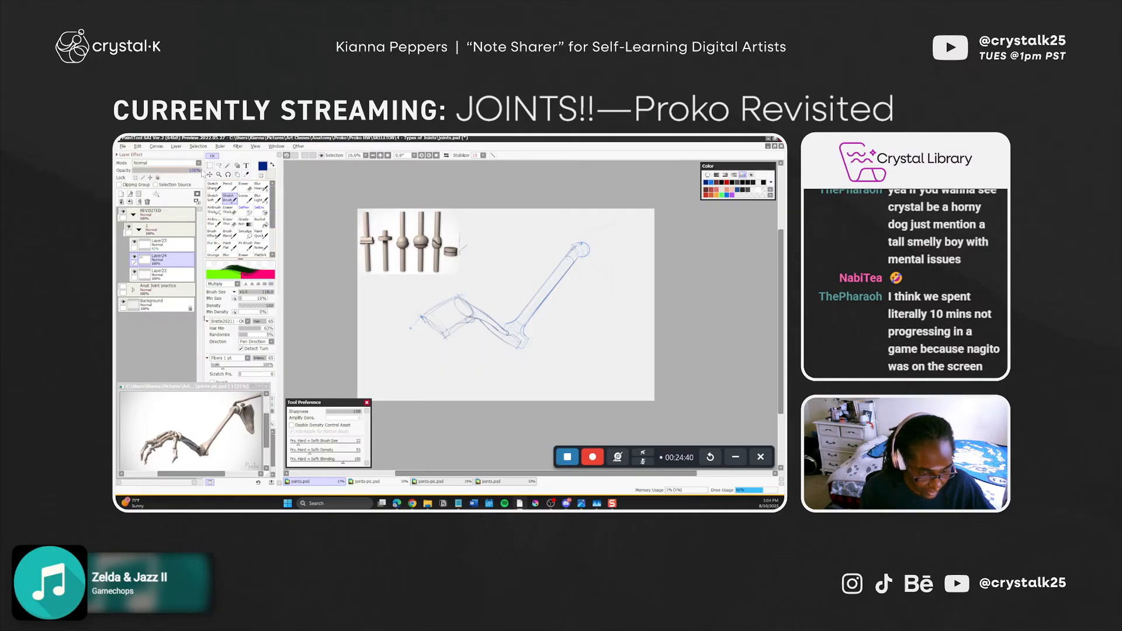
{"action": "left_click", "coordinate": [197, 164]}
{"action": "left_click", "coordinate": [193, 182]}
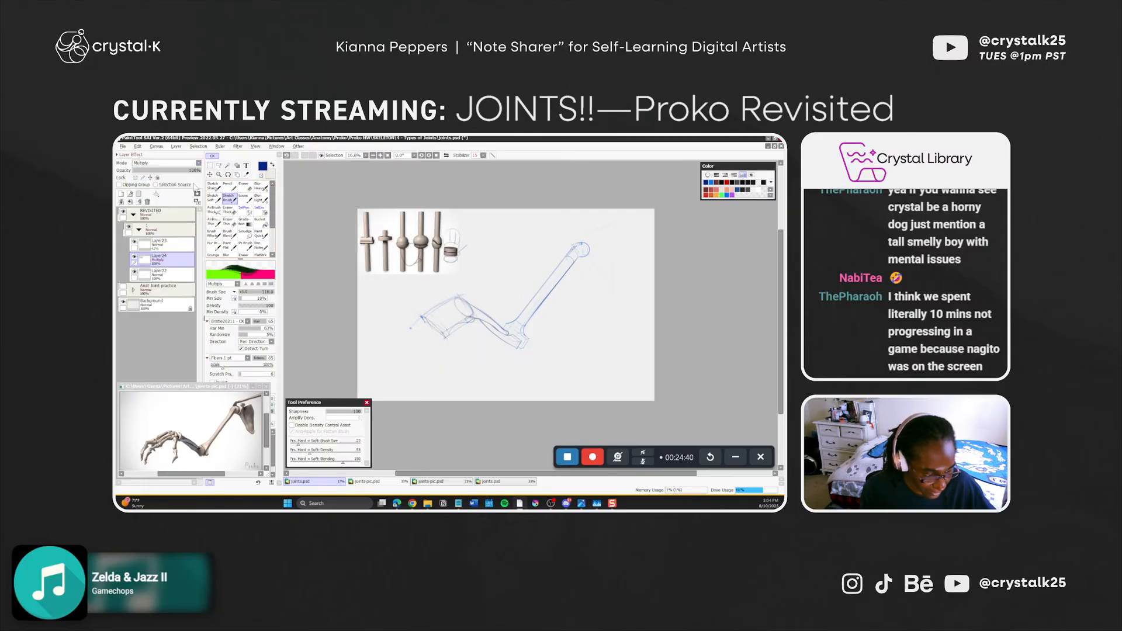
Move the joint models reference into the upper right corner of the canvas
{"action": "key", "text": "ctrl"}
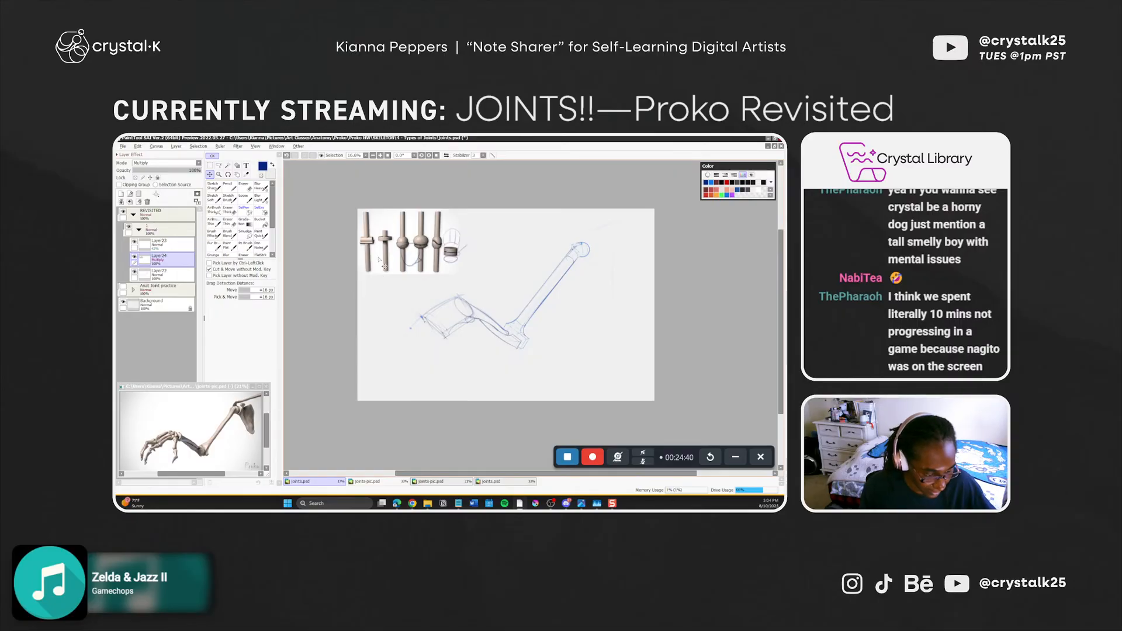
{"action": "key", "text": "ctrl+t"}
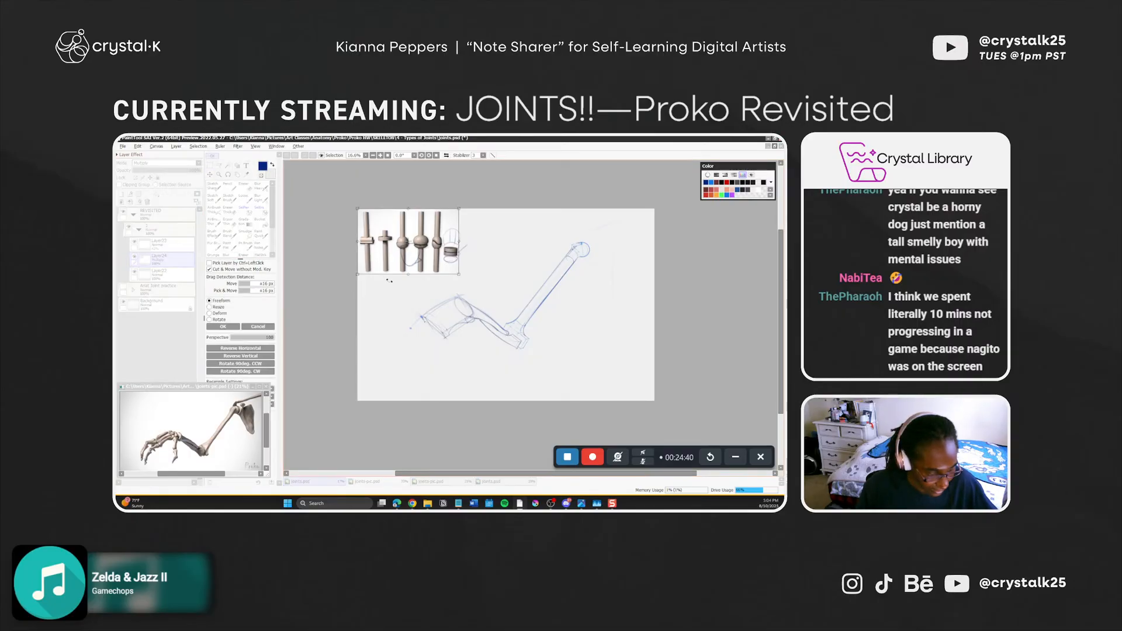
{"action": "left_click_drag", "start_coordinate": [407, 255], "coordinate": [572, 253]}
{"action": "key", "text": "Return"}
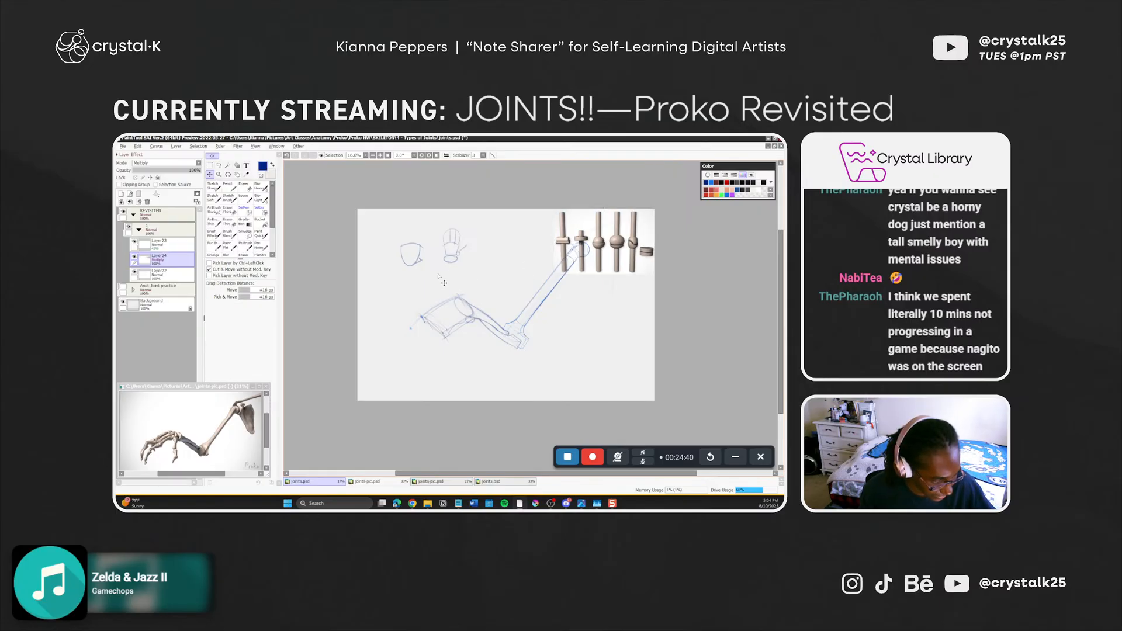
Try the Darken and Darken Color blending modes on the joint reference layer, and return it to Multiply
{"action": "left_click", "coordinate": [174, 166]}
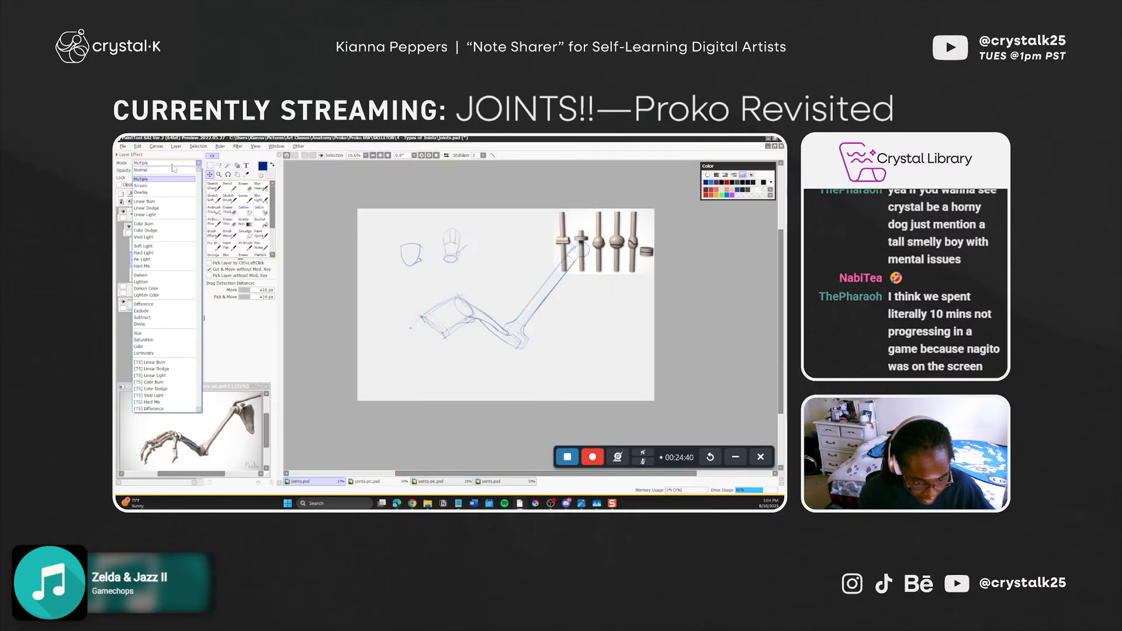
{"action": "left_click", "coordinate": [165, 281]}
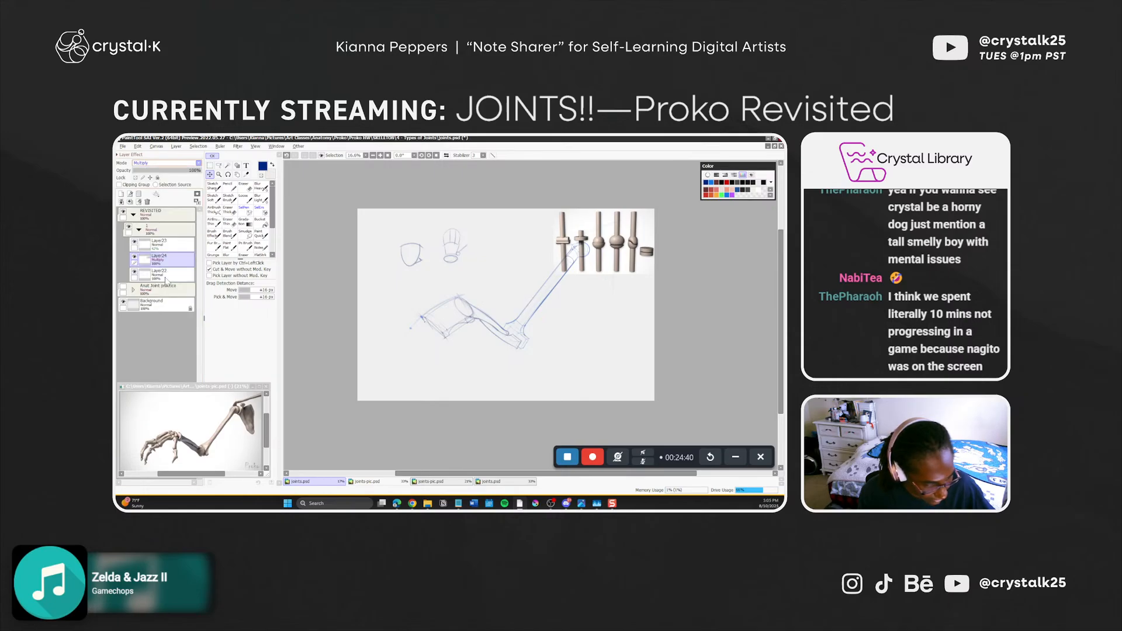
{"action": "left_click", "coordinate": [172, 166]}
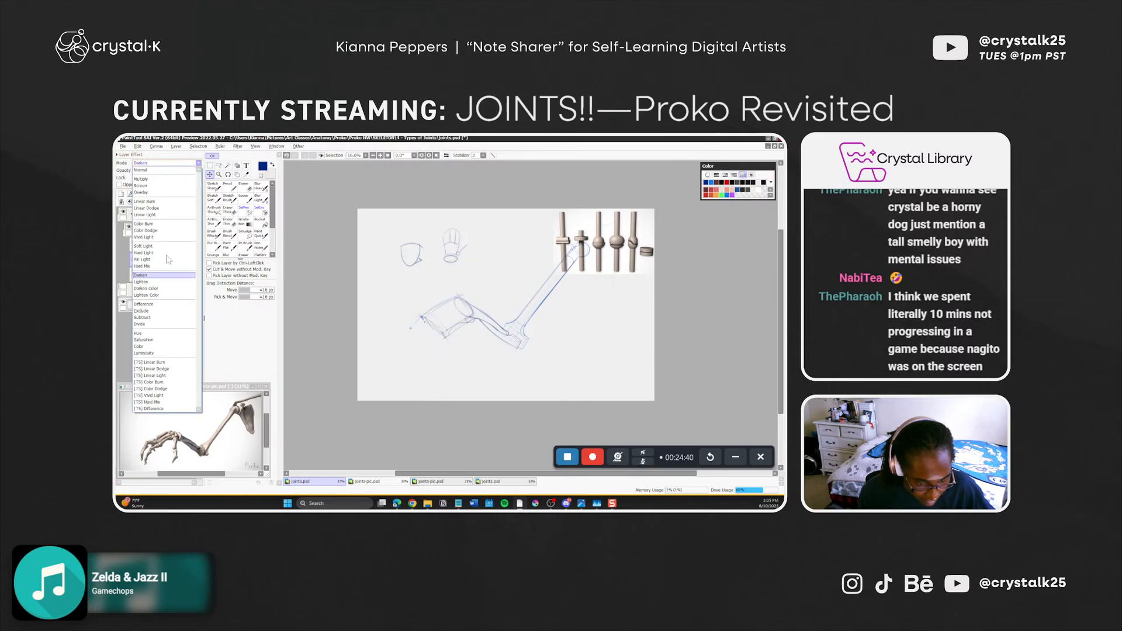
{"action": "left_click", "coordinate": [165, 292]}
{"action": "left_click", "coordinate": [165, 167]}
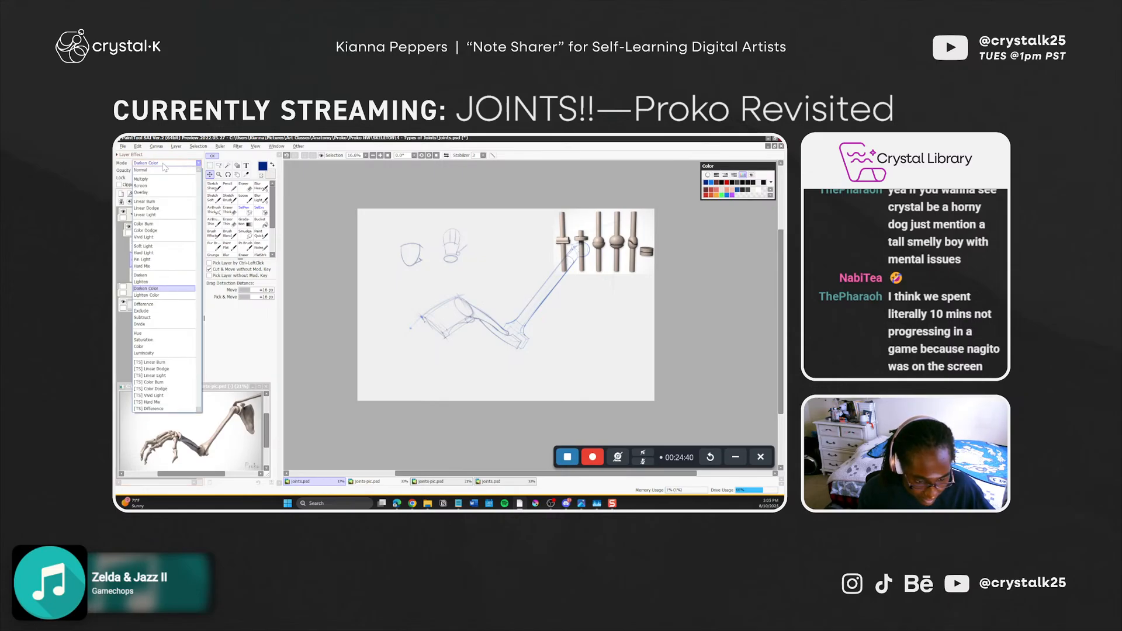
{"action": "left_click", "coordinate": [165, 179]}
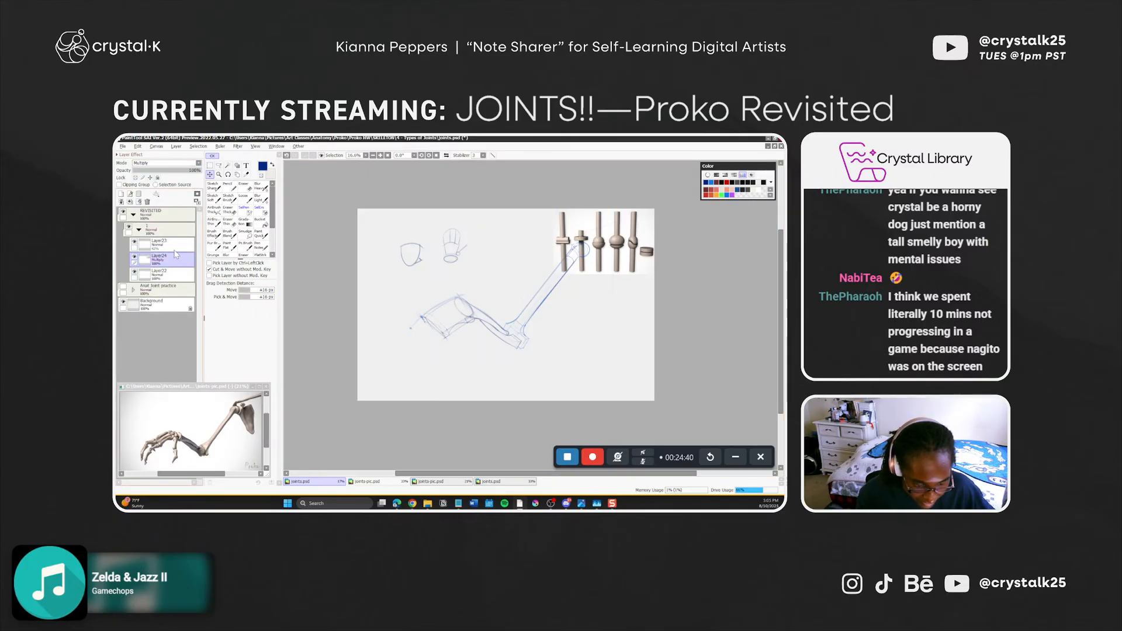
Set the blending mode of the inner sketch group and the REVISITED group to Pass
{"action": "left_click", "coordinate": [167, 230]}
{"action": "left_click", "coordinate": [163, 163]}
{"action": "left_click", "coordinate": [158, 176]}
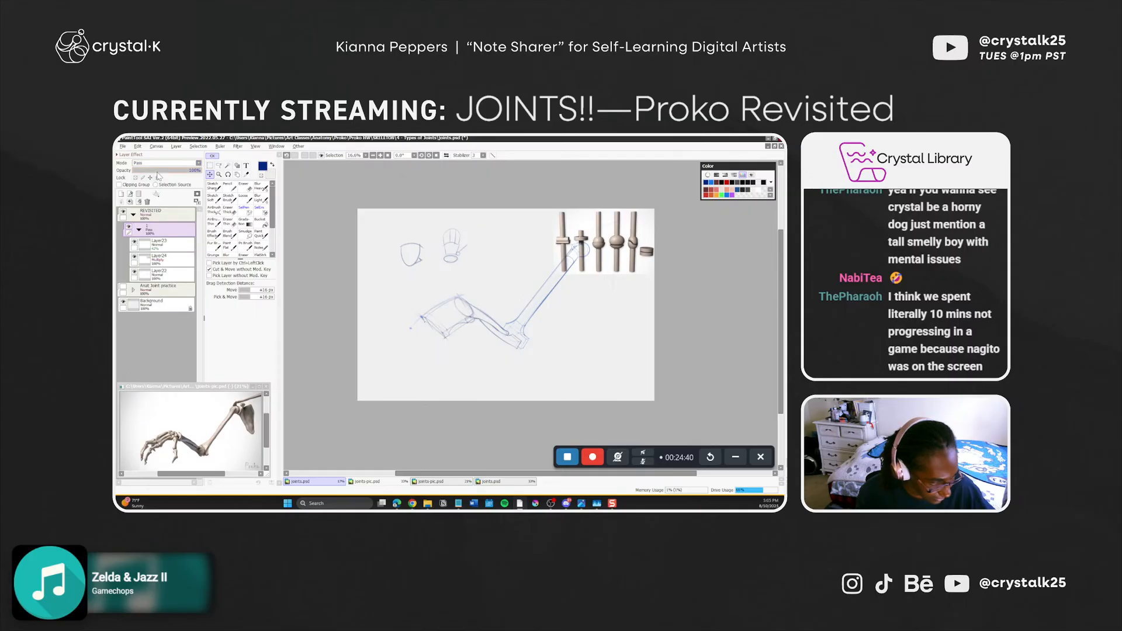
{"action": "left_click", "coordinate": [151, 215]}
{"action": "left_click", "coordinate": [157, 164]}
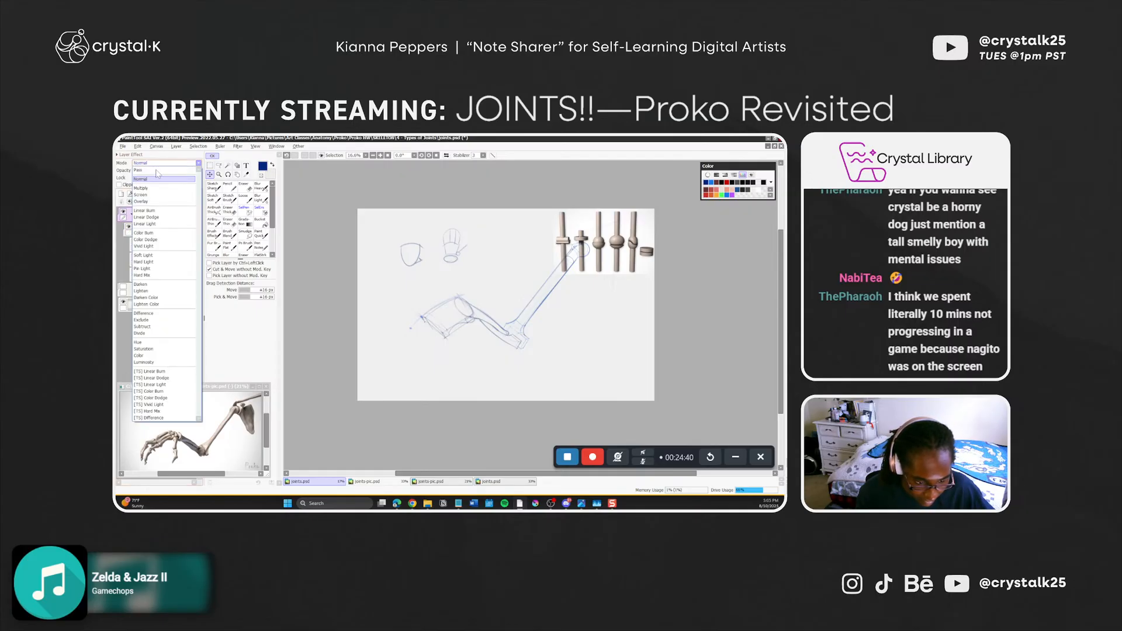
{"action": "left_click", "coordinate": [156, 170]}
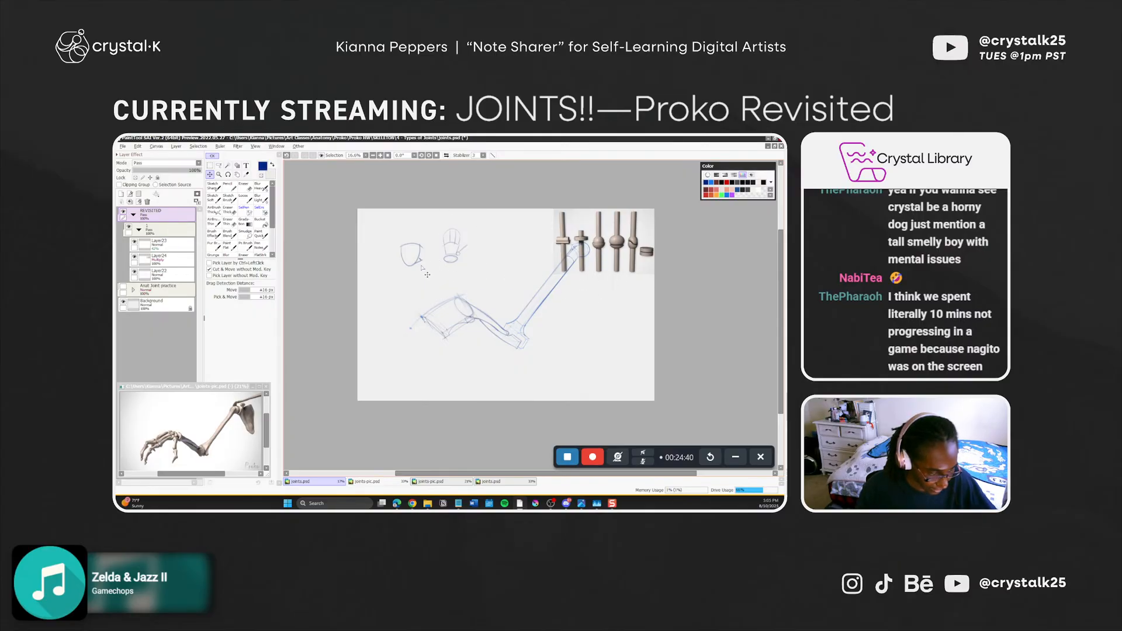
Rename the joint models reference layer as Proko Joints
{"action": "left_click", "coordinate": [168, 244]}
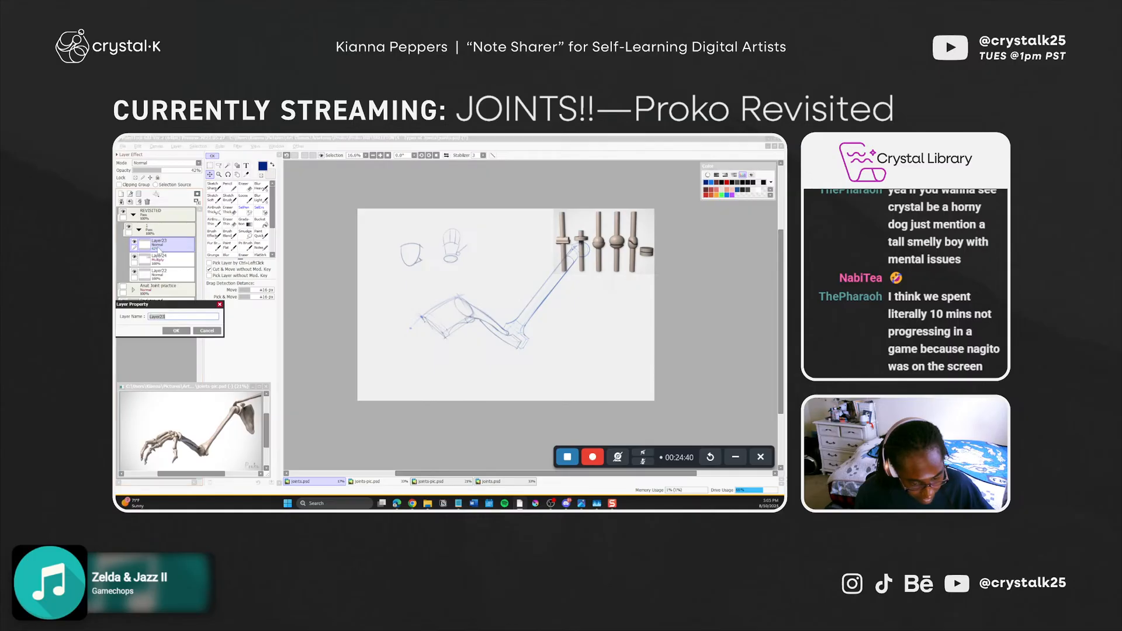
{"action": "key", "text": "ctrl+plus"}
{"action": "double_click", "coordinate": [160, 261]}
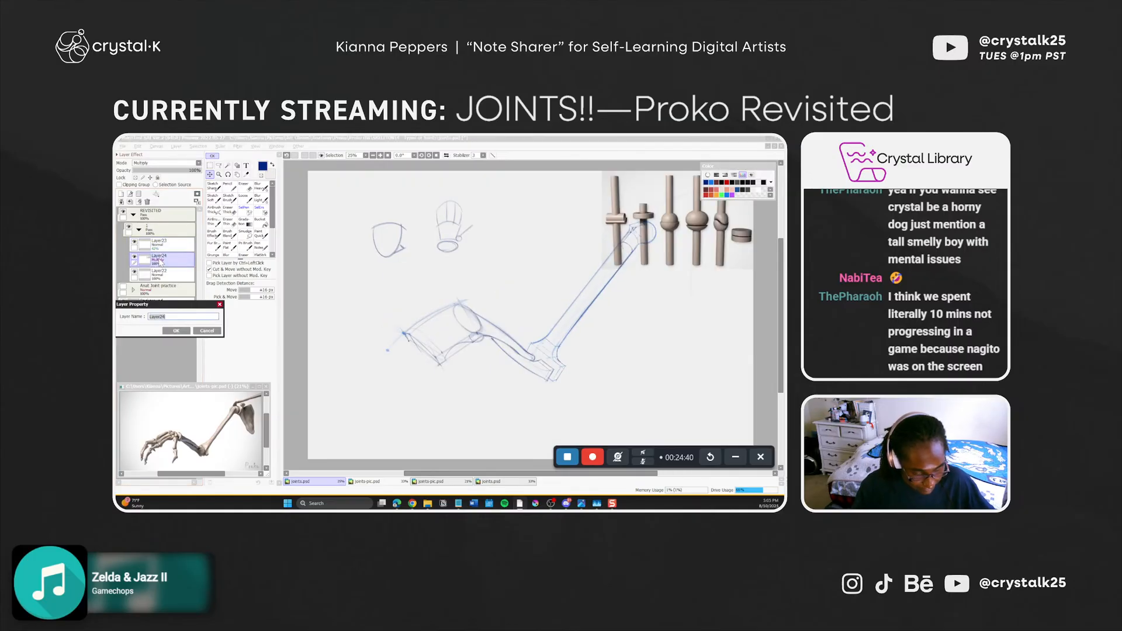
{"action": "type", "text": "Proko Joints"}
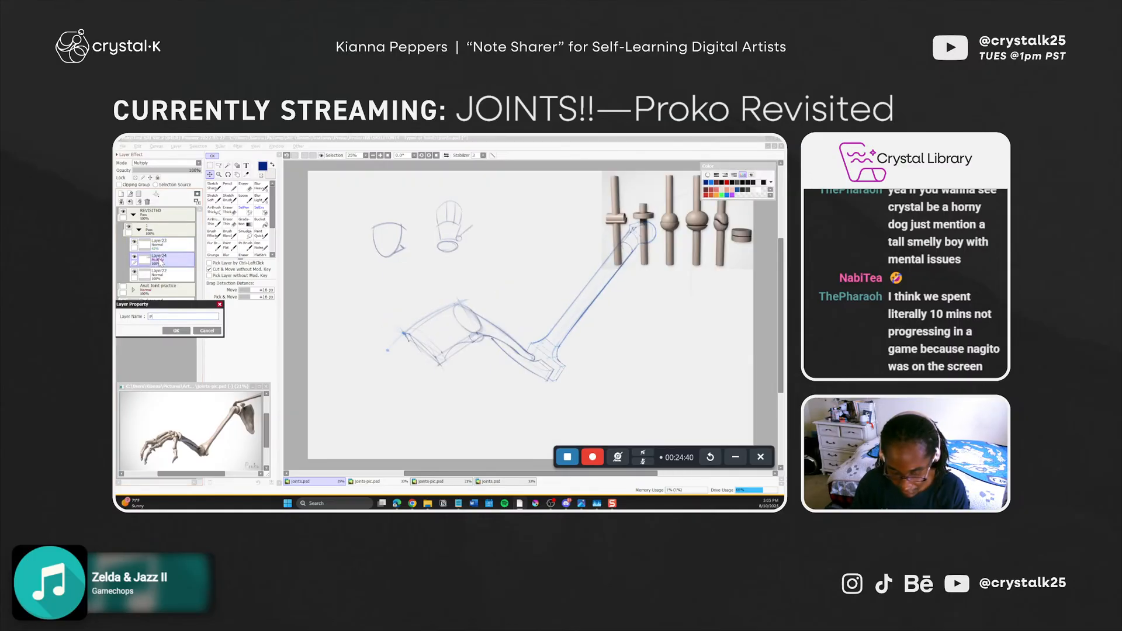
{"action": "key", "text": "Return"}
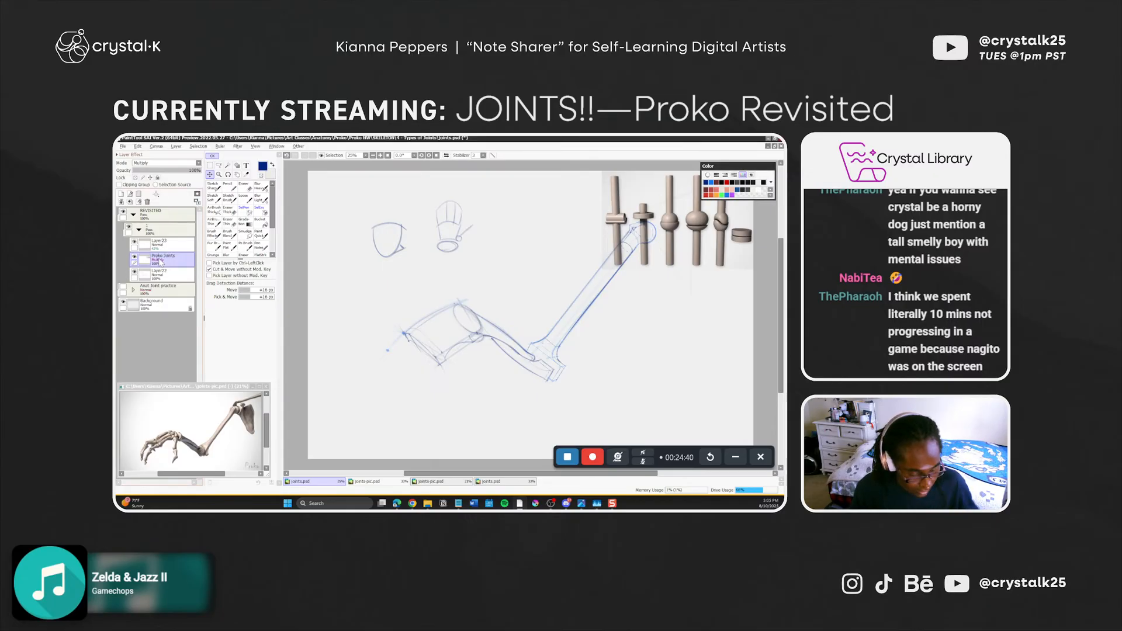
Place the Proko Joints layer beneath both sketch layers in the inner group and lock it
{"action": "left_click_drag", "start_coordinate": [161, 263], "coordinate": [155, 284]}
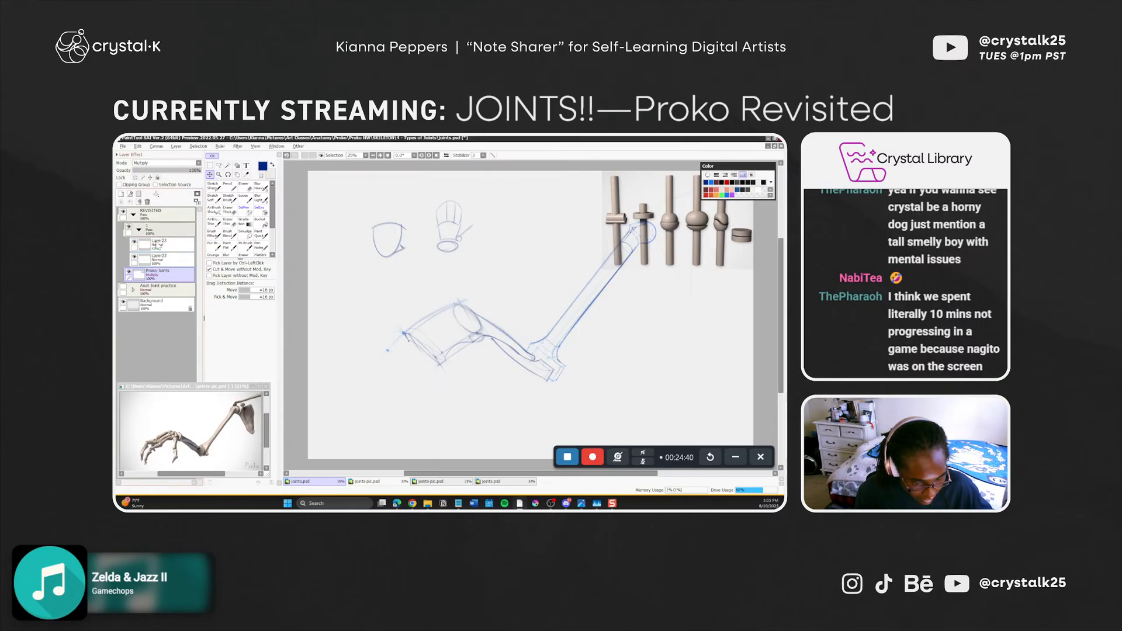
{"action": "left_click", "coordinate": [157, 178]}
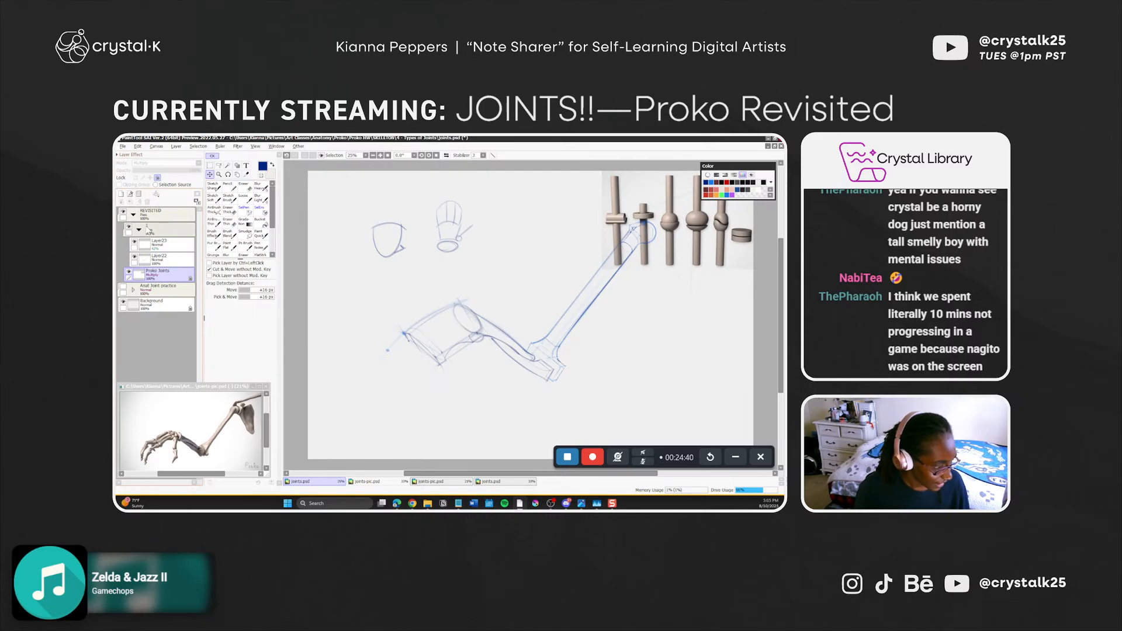
{"action": "left_click_drag", "start_coordinate": [653, 266], "coordinate": [559, 274]}
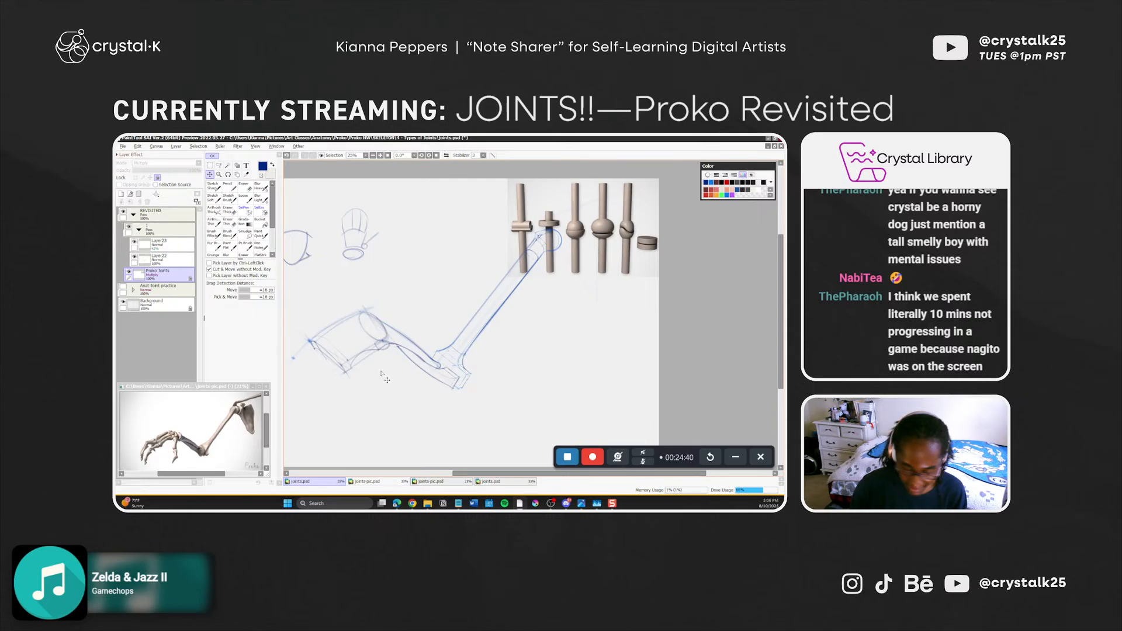
{"action": "left_click_drag", "start_coordinate": [417, 382], "coordinate": [468, 374]}
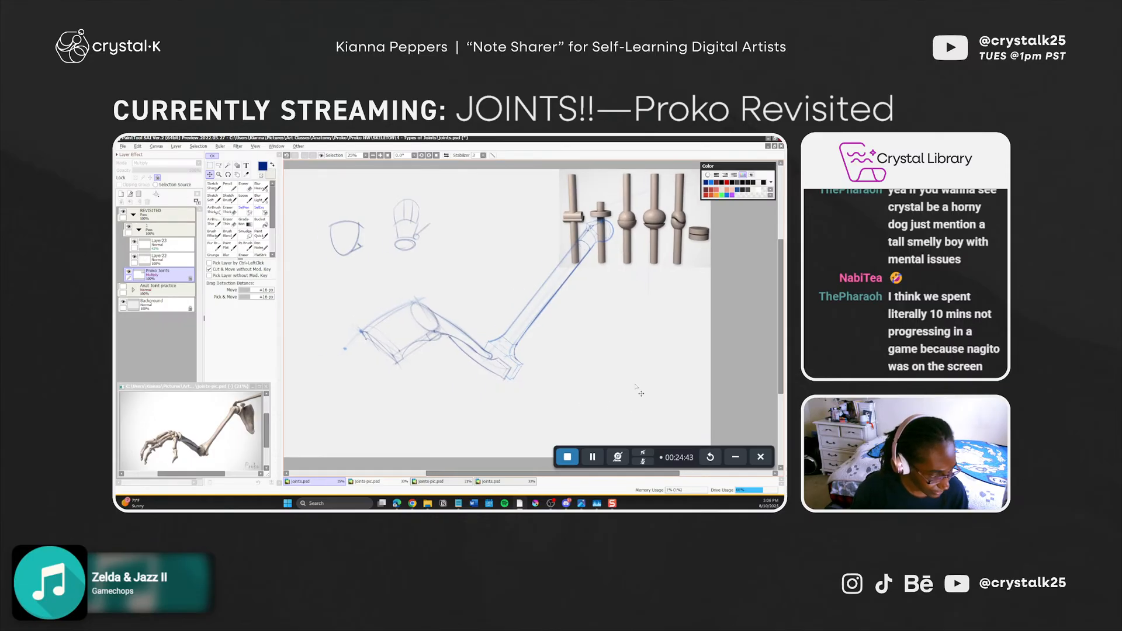
Unlock the Proko Joints layer, shrink the reference toward the canvas's upper right corner so it clears the arm sketch, and lock it again
{"action": "left_click", "coordinate": [158, 177]}
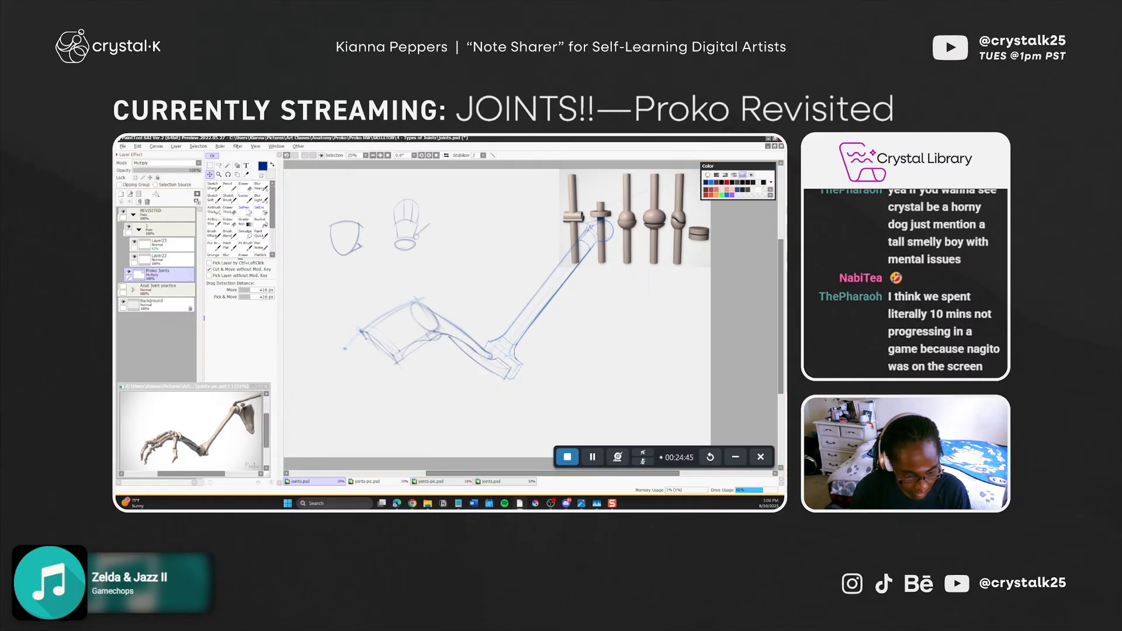
{"action": "key", "text": "ctrl+t"}
{"action": "left_click_drag", "start_coordinate": [559, 269], "coordinate": [674, 233]}
{"action": "key", "text": "Escape"}
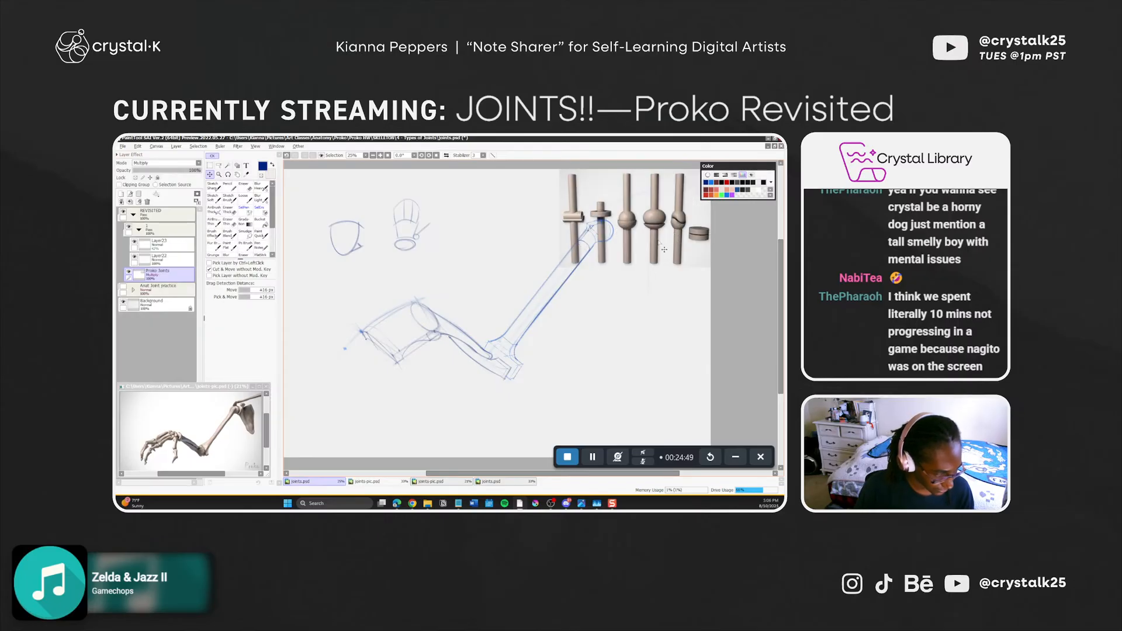
{"action": "key", "text": "ctrl+t"}
{"action": "left_click_drag", "start_coordinate": [559, 269], "coordinate": [619, 231]}
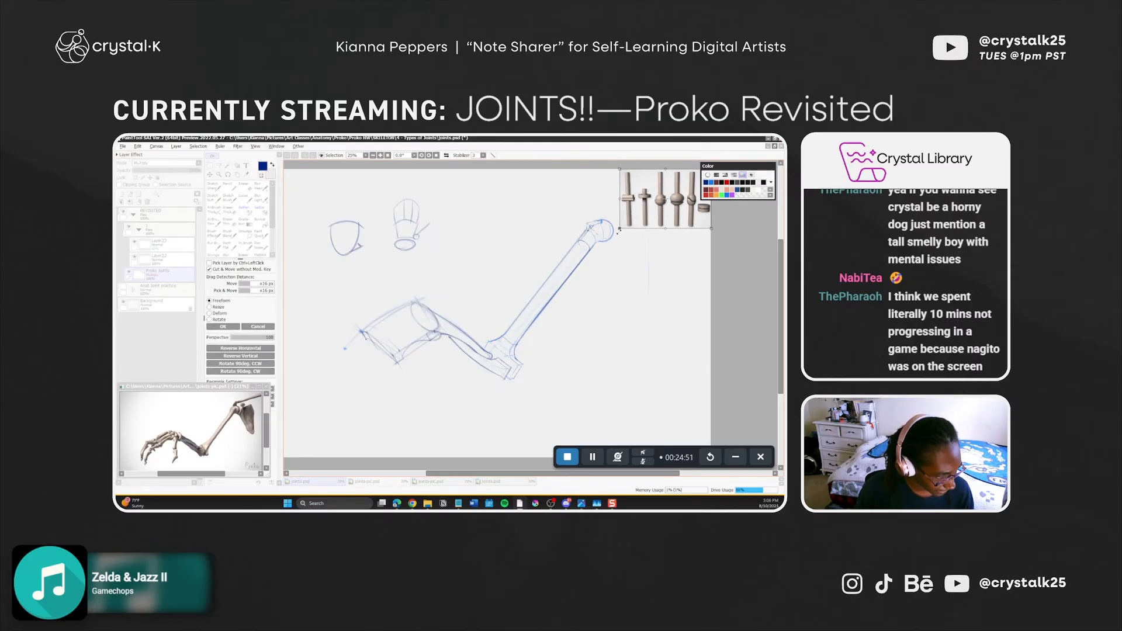
{"action": "key", "text": "Return"}
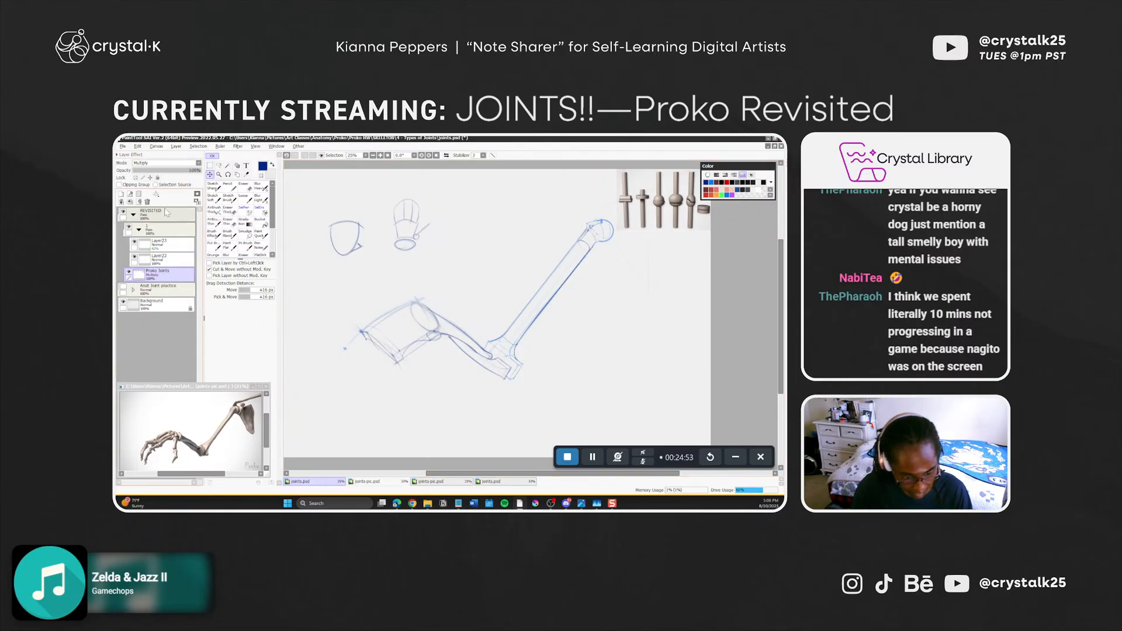
{"action": "left_click", "coordinate": [157, 177]}
Merge the faded upper sketch layer into the sketch layer directly below it
{"action": "left_click", "coordinate": [147, 258]}
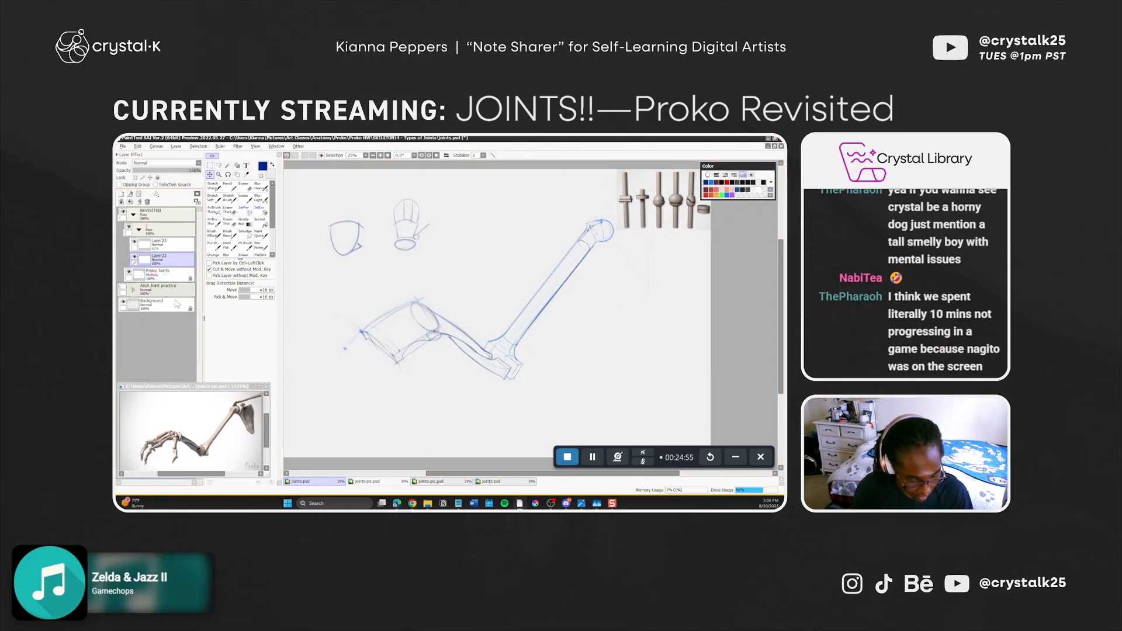
{"action": "left_click", "coordinate": [138, 244]}
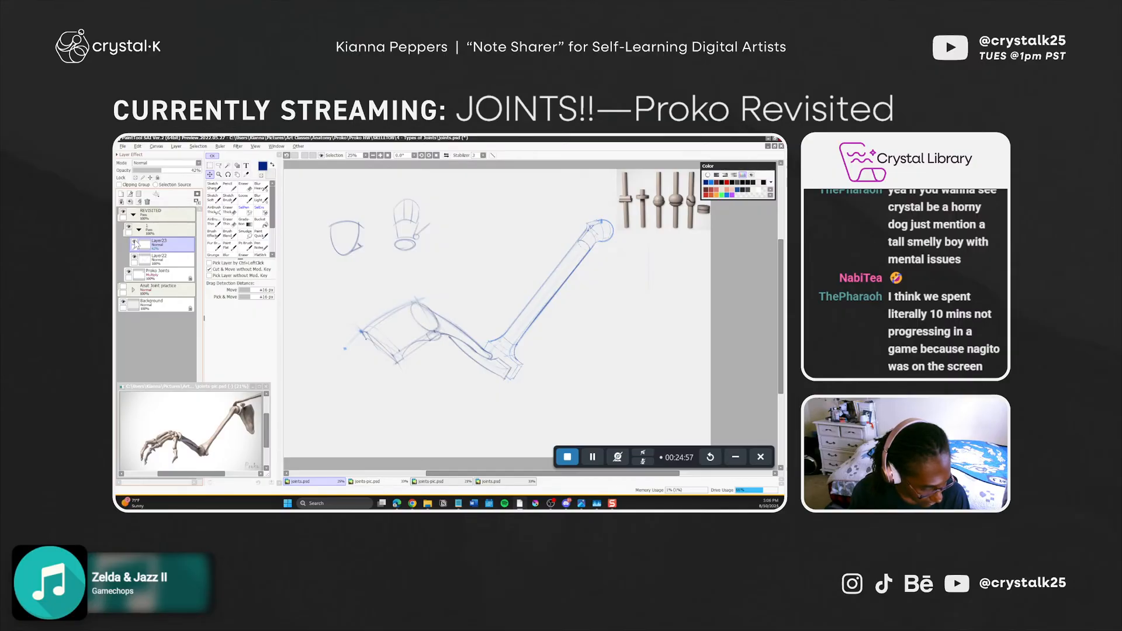
{"action": "left_click", "coordinate": [130, 201]}
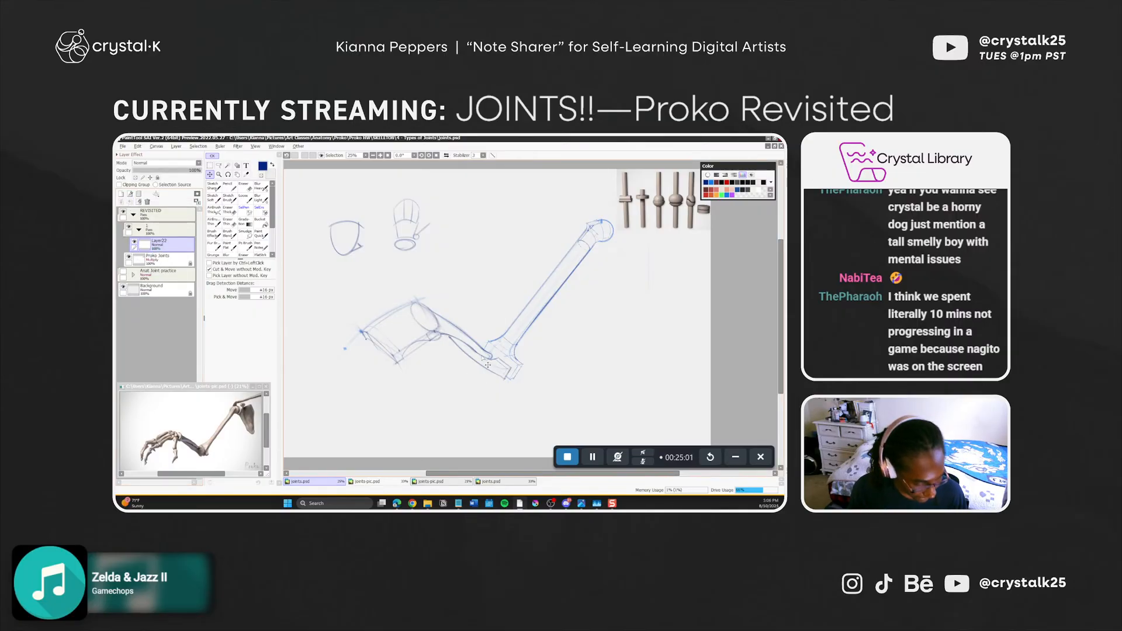
Sketch light guide lines for the fingers at the far end of the palm block with a smaller brush, undoing misplaced strokes
{"action": "key", "text": "ctrl+space"}
{"action": "scroll", "coordinate": [432, 380], "scroll_direction": "down", "scroll_amount": 1}
{"action": "left_click_drag", "start_coordinate": [487, 379], "coordinate": [510, 356]}
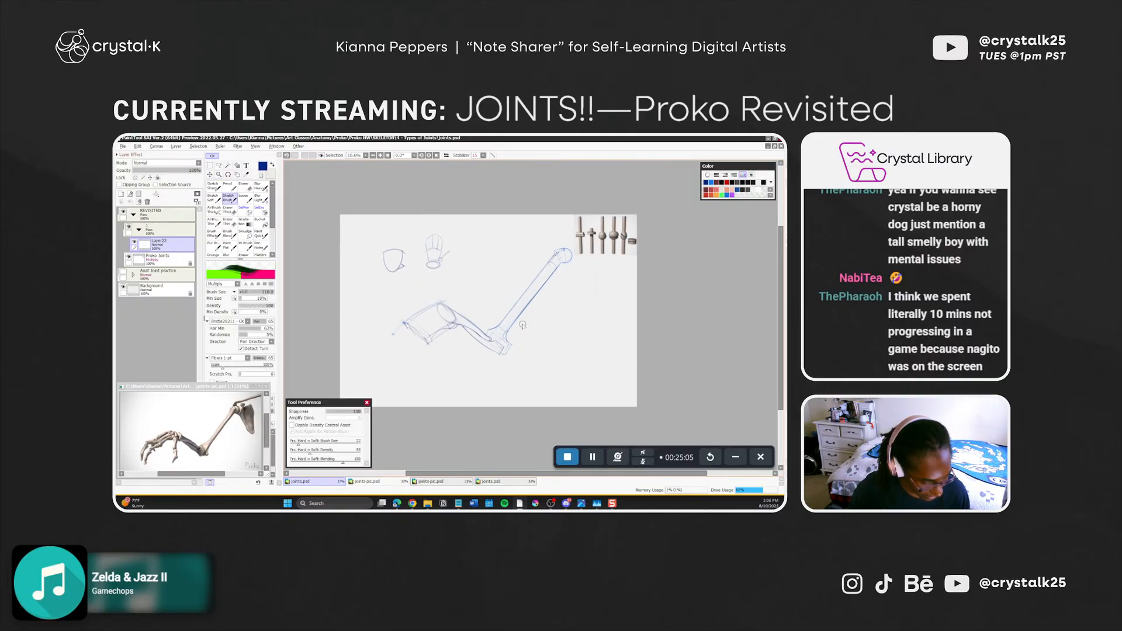
{"action": "left_click_drag", "start_coordinate": [448, 356], "coordinate": [473, 338]}
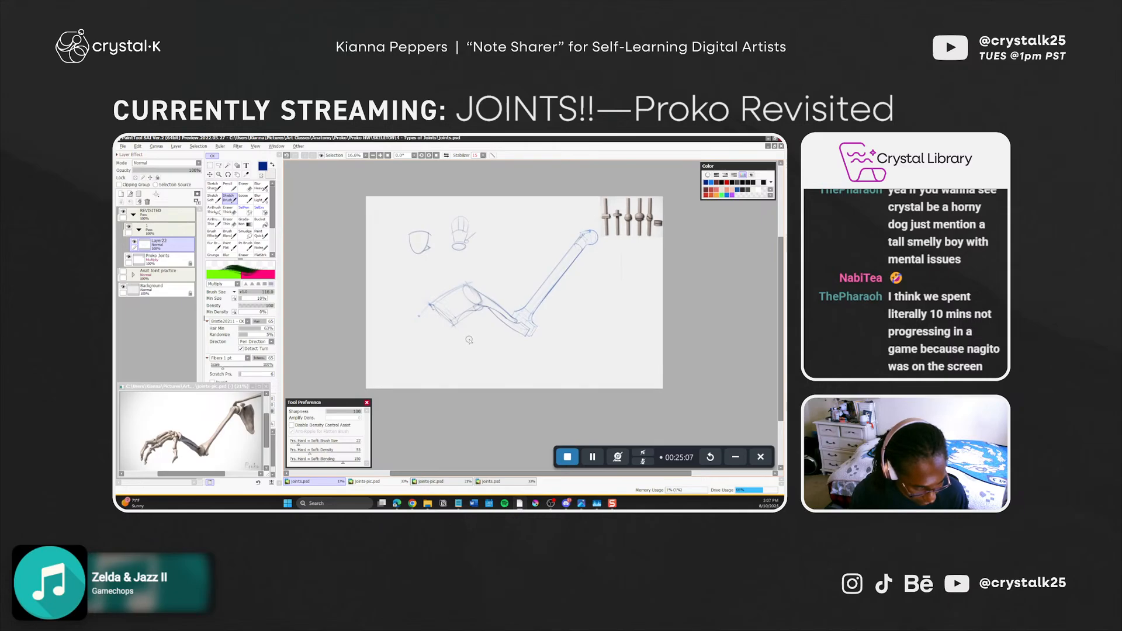
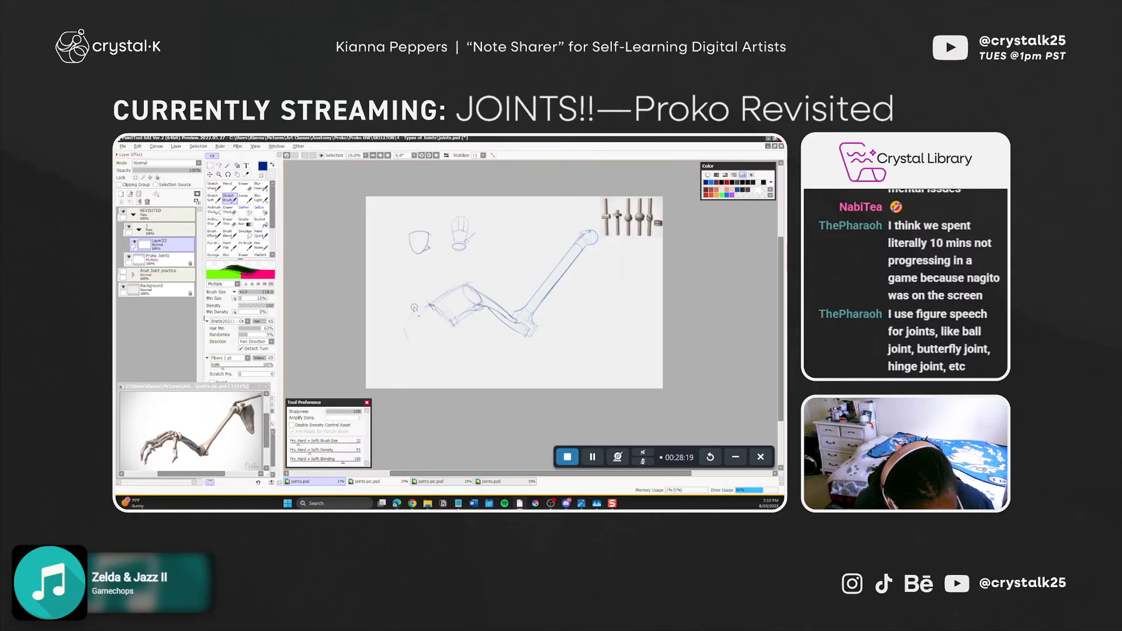
{"action": "key", "text": "ctrl+z"}
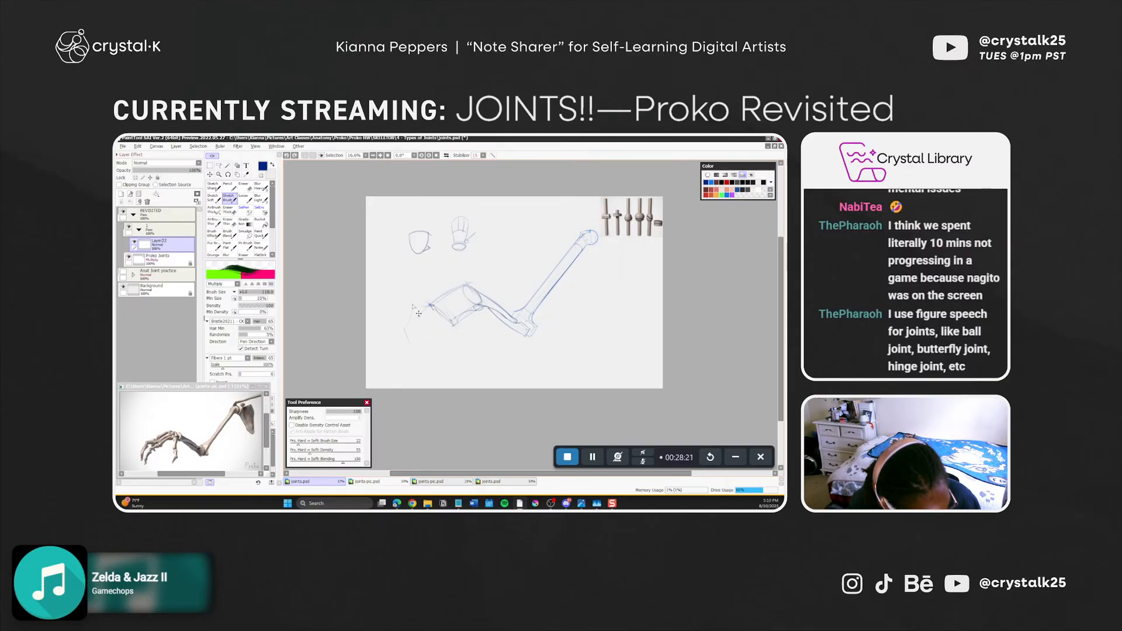
{"action": "left_click_drag", "start_coordinate": [417, 311], "coordinate": [422, 319]}
{"action": "key", "text": "ctrl+z"}
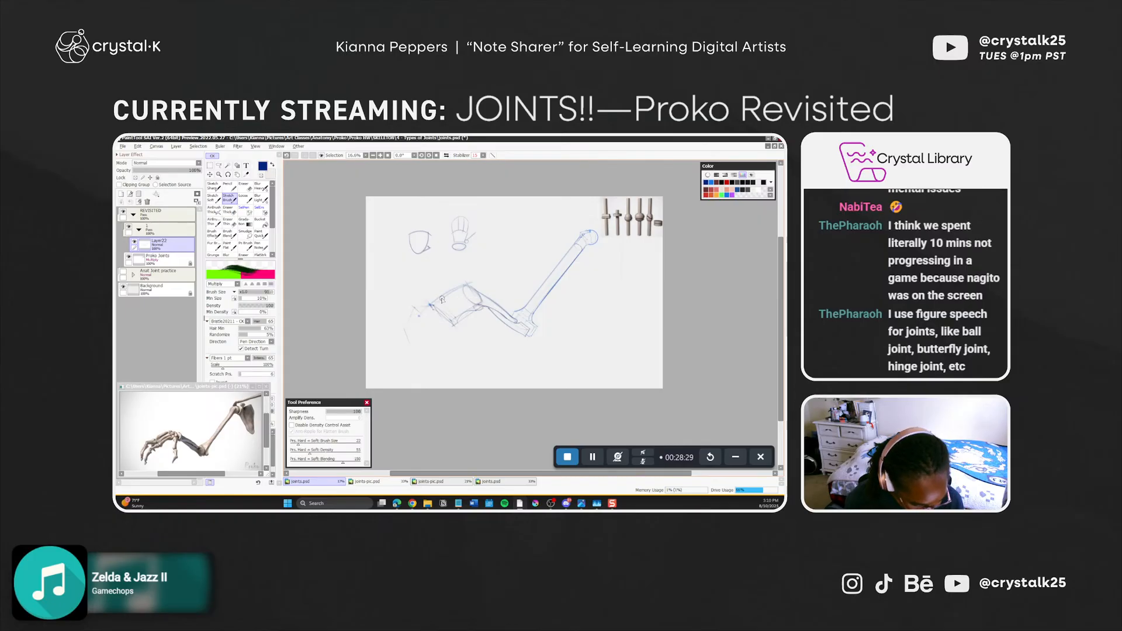
{"action": "left_click_drag", "start_coordinate": [422, 337], "coordinate": [427, 334], "text": "ctrl+alt"}
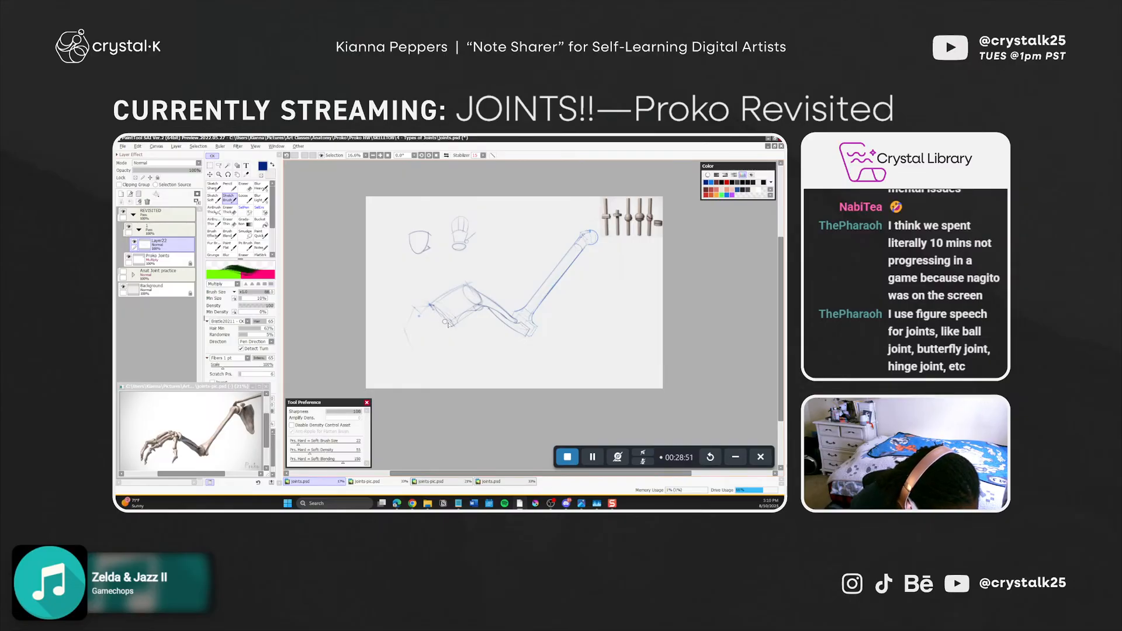
Refine the knuckle area between the palm block and the finger guide lines, undoing unwanted strokes
{"action": "key", "text": "e"}
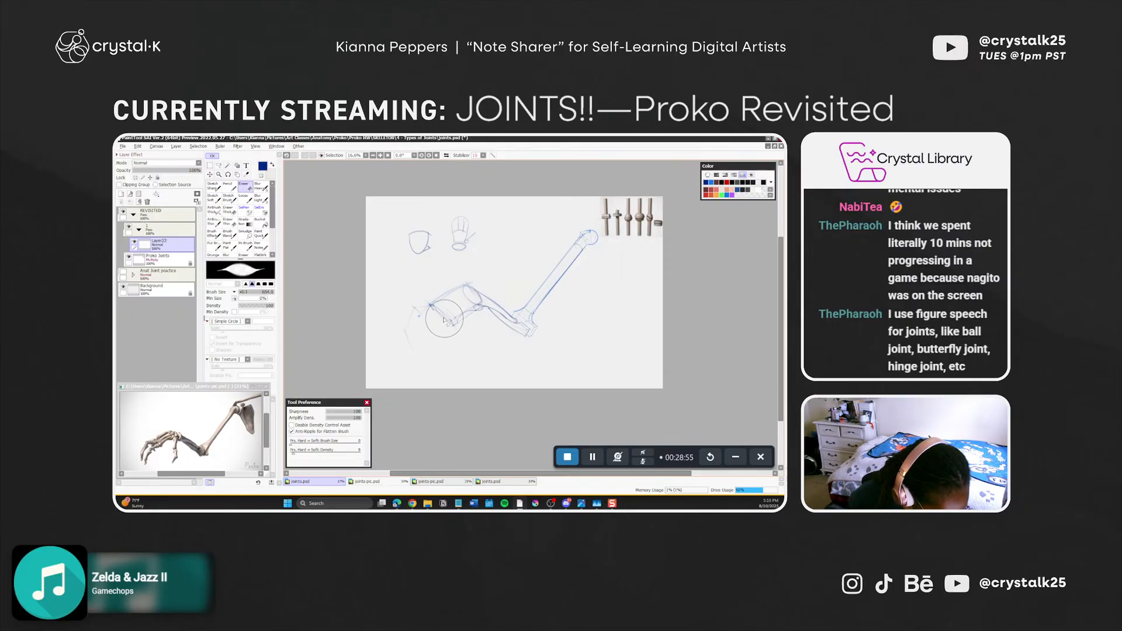
{"action": "key", "text": "b"}
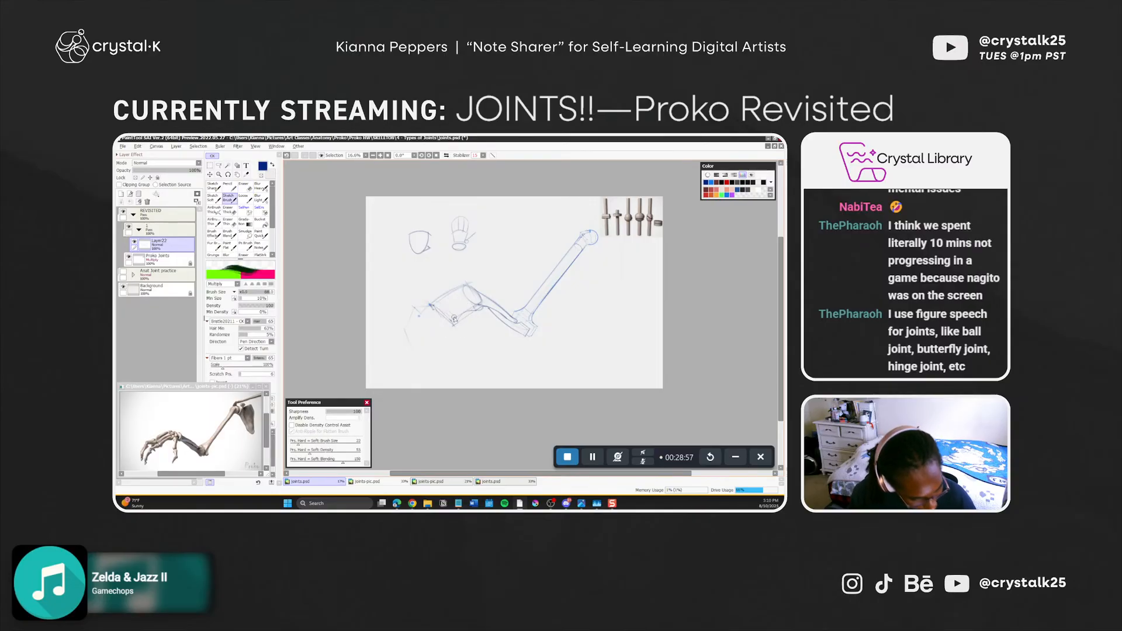
{"action": "left_click_drag", "start_coordinate": [446, 321], "coordinate": [454, 334]}
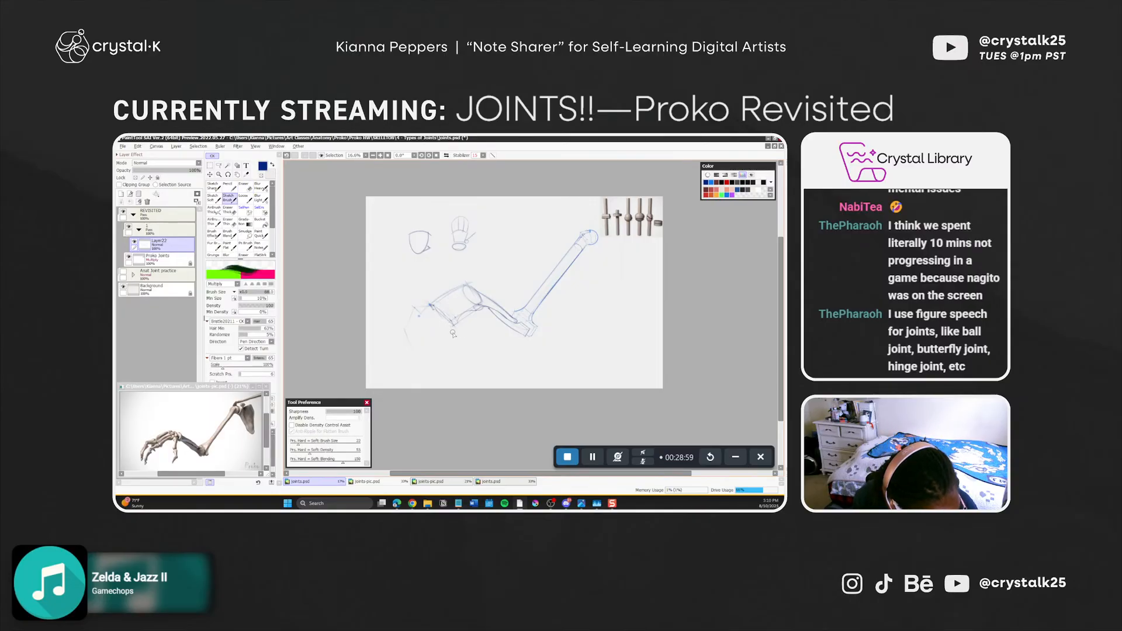
{"action": "key", "text": "ctrl+z"}
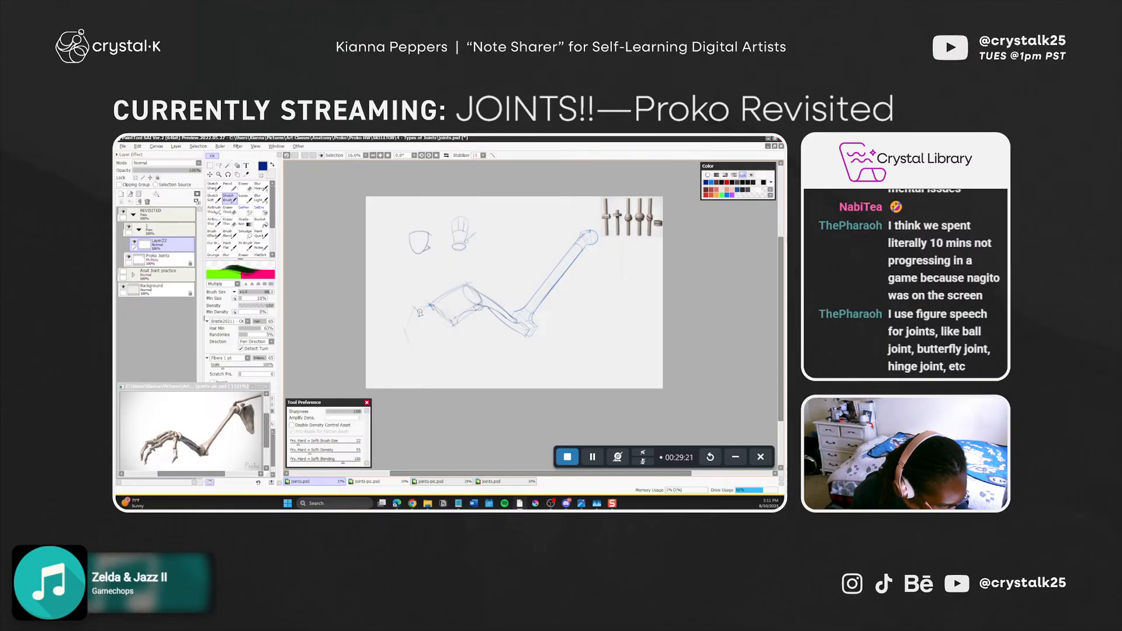
{"action": "mouse_move", "coordinate": [438, 314]}
{"action": "left_mouse_down"}
{"action": "mouse_move", "coordinate": [496, 351]}
{"action": "mouse_move", "coordinate": [556, 363]}
{"action": "mouse_move", "coordinate": [569, 408]}
{"action": "left_mouse_up"}
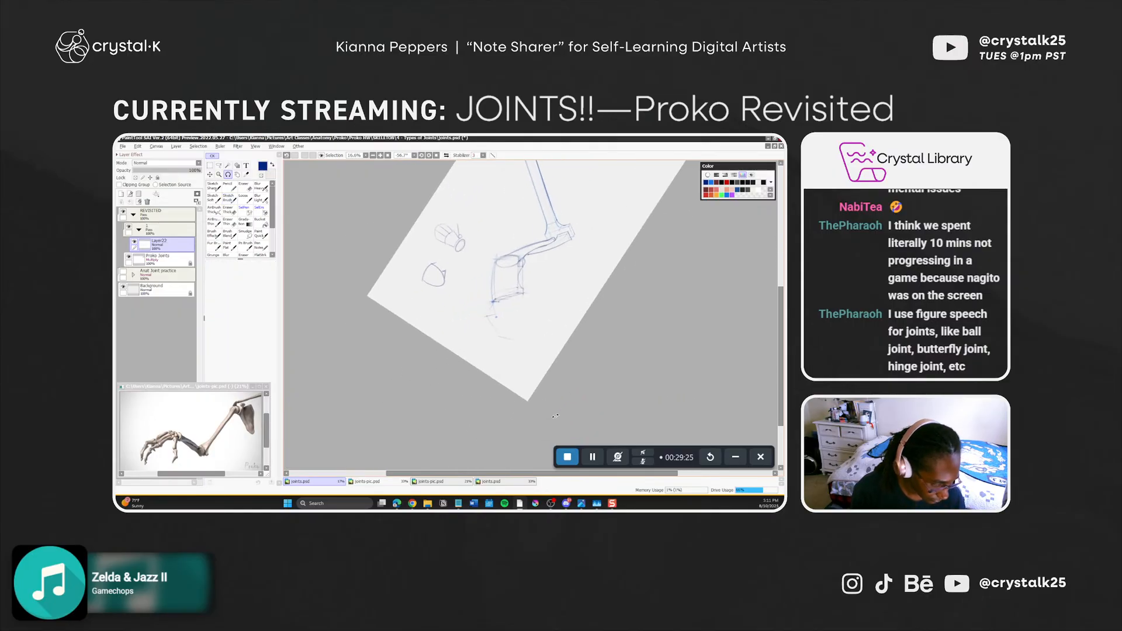
{"action": "key", "text": "b"}
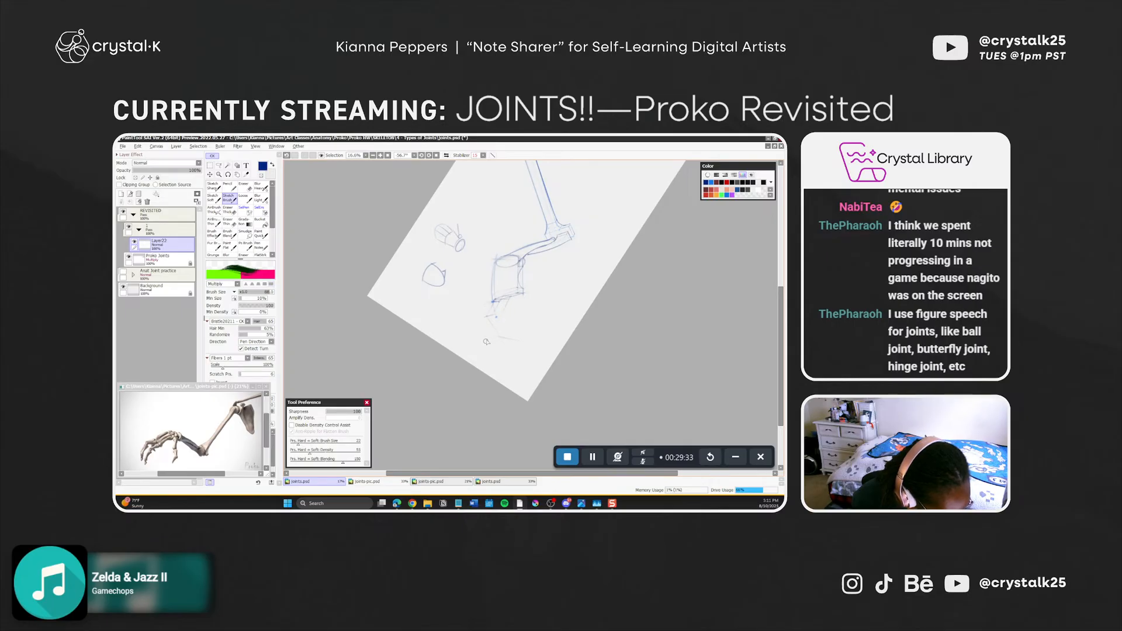
{"action": "left_click_drag", "start_coordinate": [482, 336], "coordinate": [503, 305]}
{"action": "key", "text": "ctrl+z"}
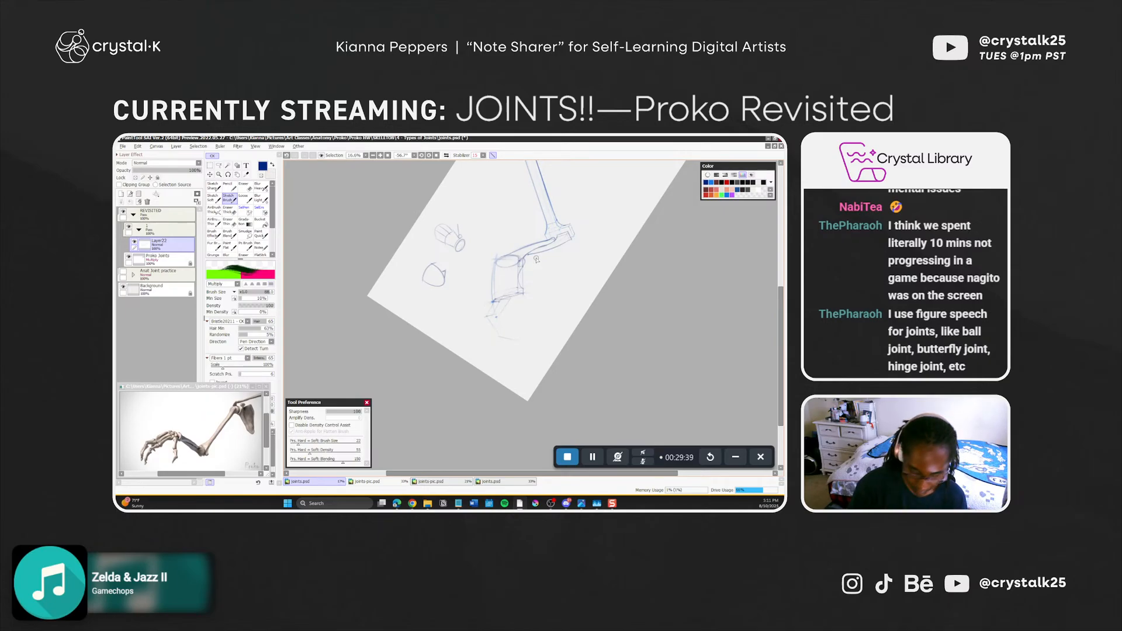
Build up the outermost finger's segments hanging from the knuckles, undoing misplaced strokes
{"action": "key", "text": "Home"}
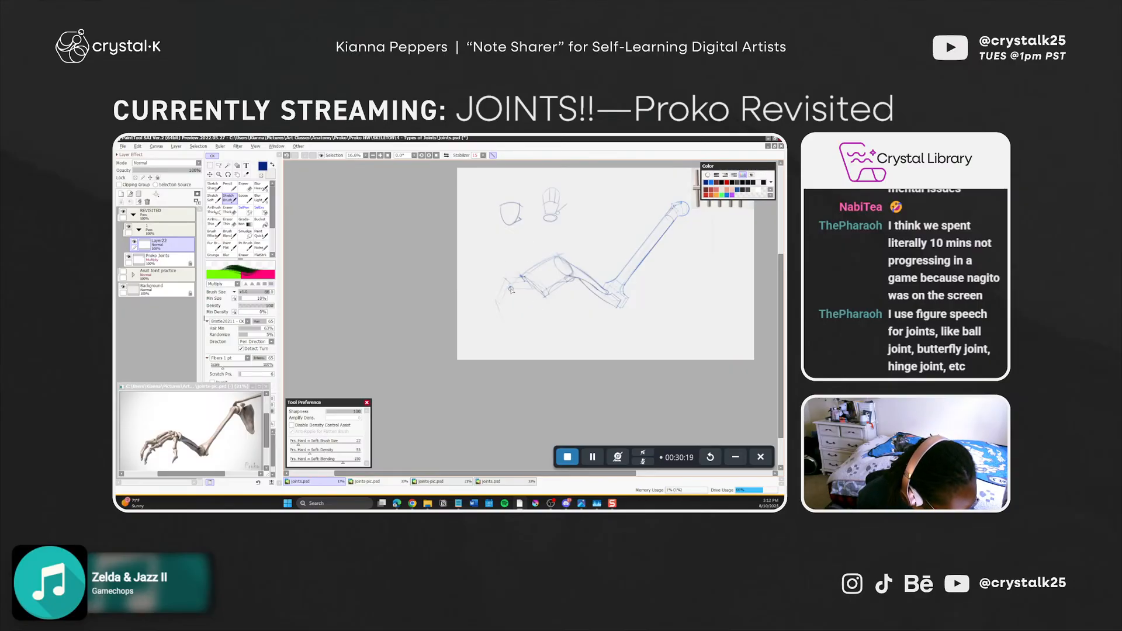
{"action": "mouse_move", "coordinate": [510, 287]}
{"action": "left_mouse_down"}
{"action": "mouse_move", "coordinate": [500, 317]}
{"action": "mouse_move", "coordinate": [510, 290]}
{"action": "left_mouse_up"}
{"action": "key", "text": "ctrl+z"}
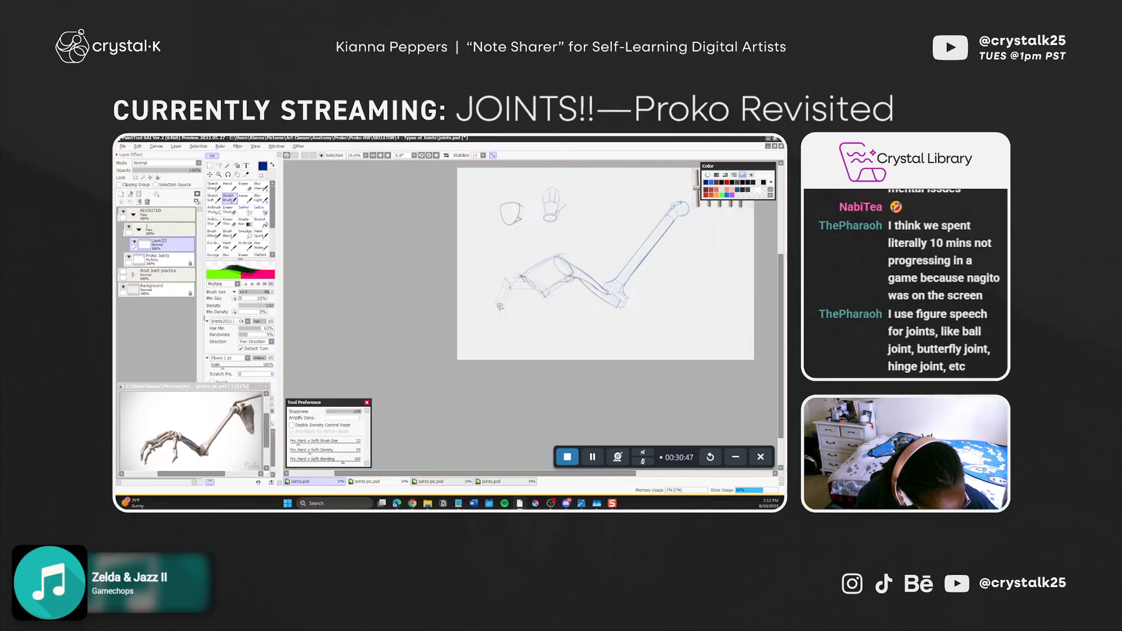
{"action": "left_click_drag", "start_coordinate": [500, 305], "coordinate": [507, 328]}
{"action": "key", "text": "ctrl+z"}
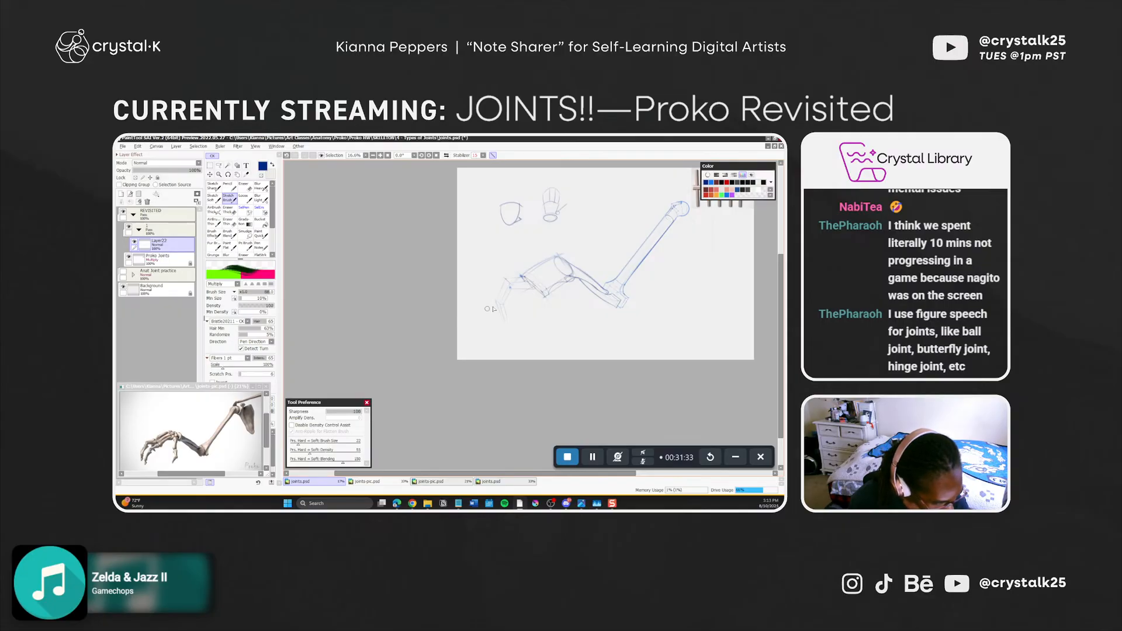
Sketch trial strokes for the next finger hanging from the knuckles beside the outermost one, undoing misplaced strokes
{"action": "left_click_drag", "start_coordinate": [542, 292], "coordinate": [543, 293]}
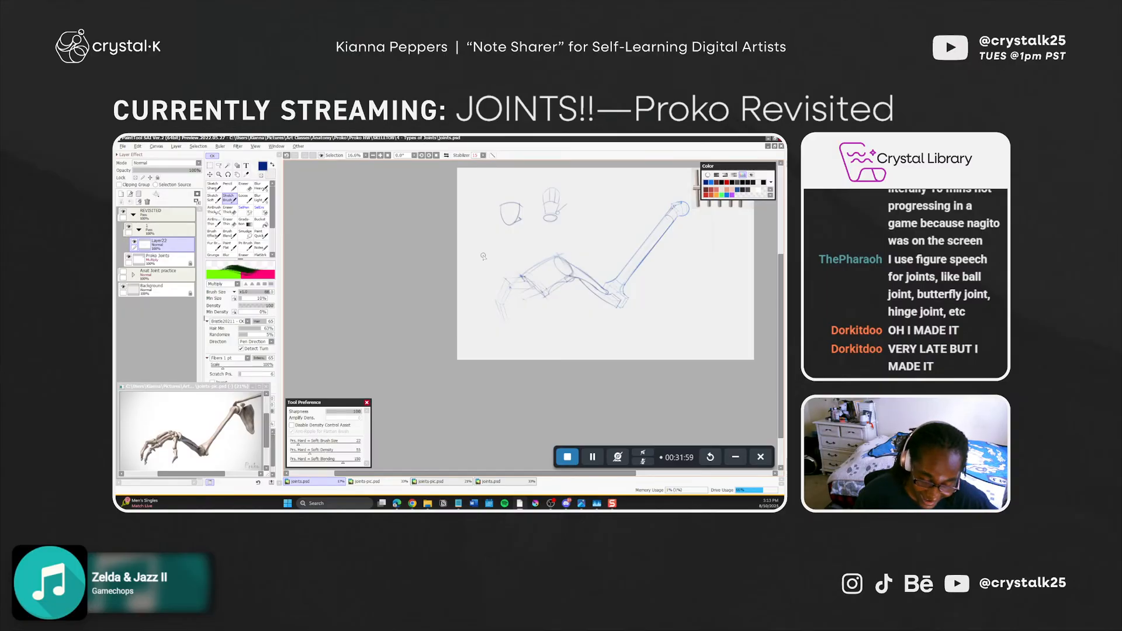
{"action": "key", "text": "ctrl+z"}
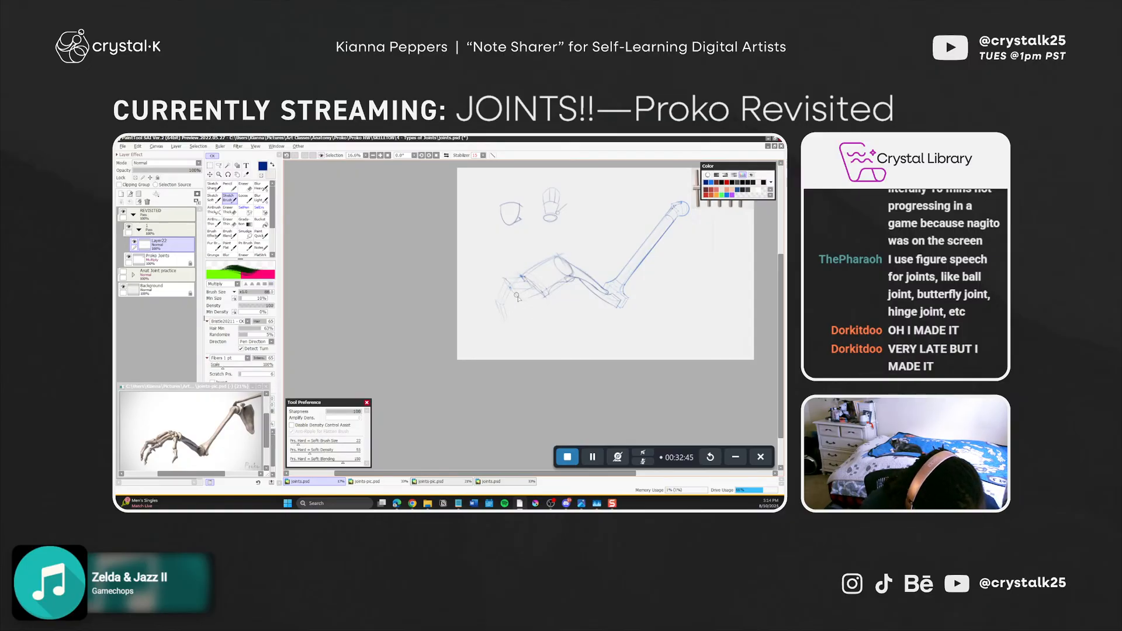
{"action": "key", "text": "ctrl+z"}
{"action": "left_click_drag", "start_coordinate": [509, 284], "coordinate": [520, 301]}
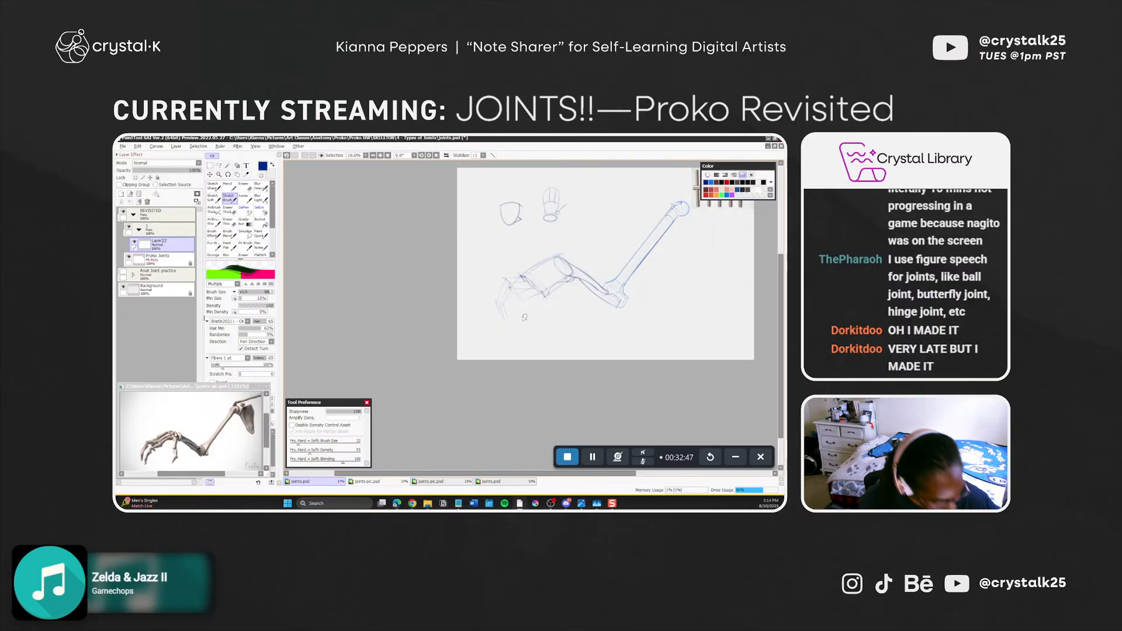
{"action": "key", "text": "ctrl+z"}
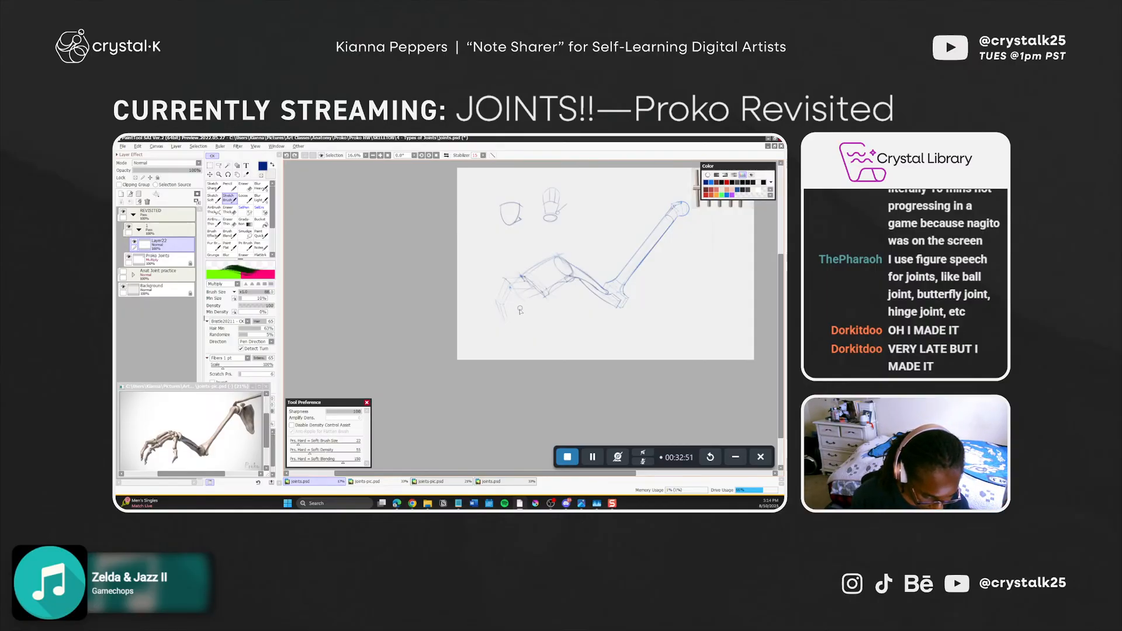
{"action": "key", "text": "ctrl+y"}
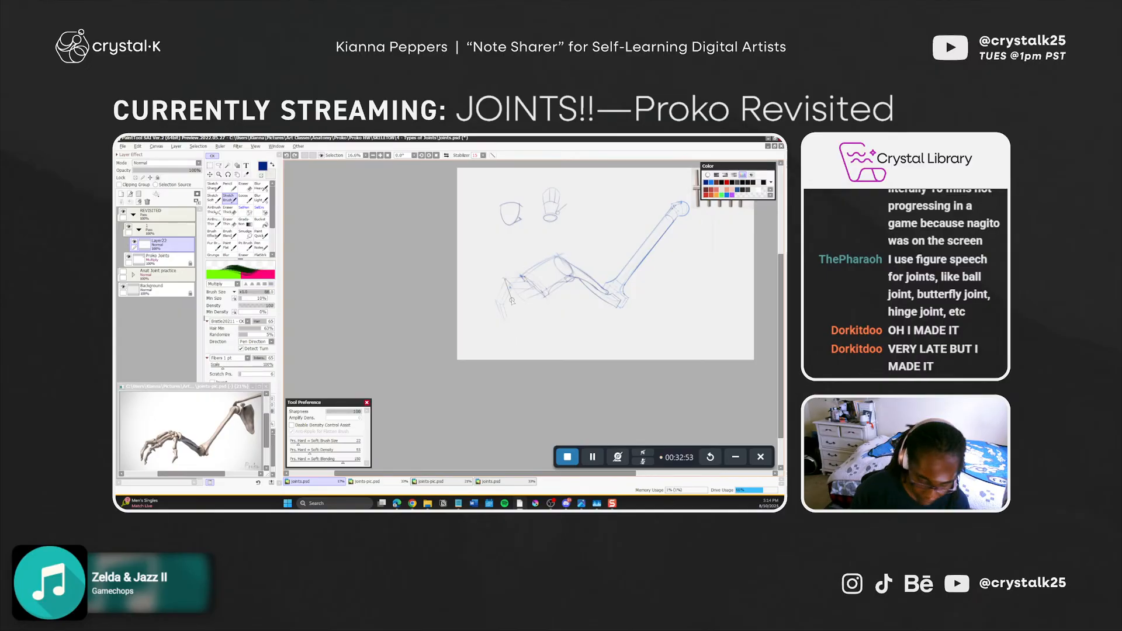
{"action": "key", "text": "ctrl+z"}
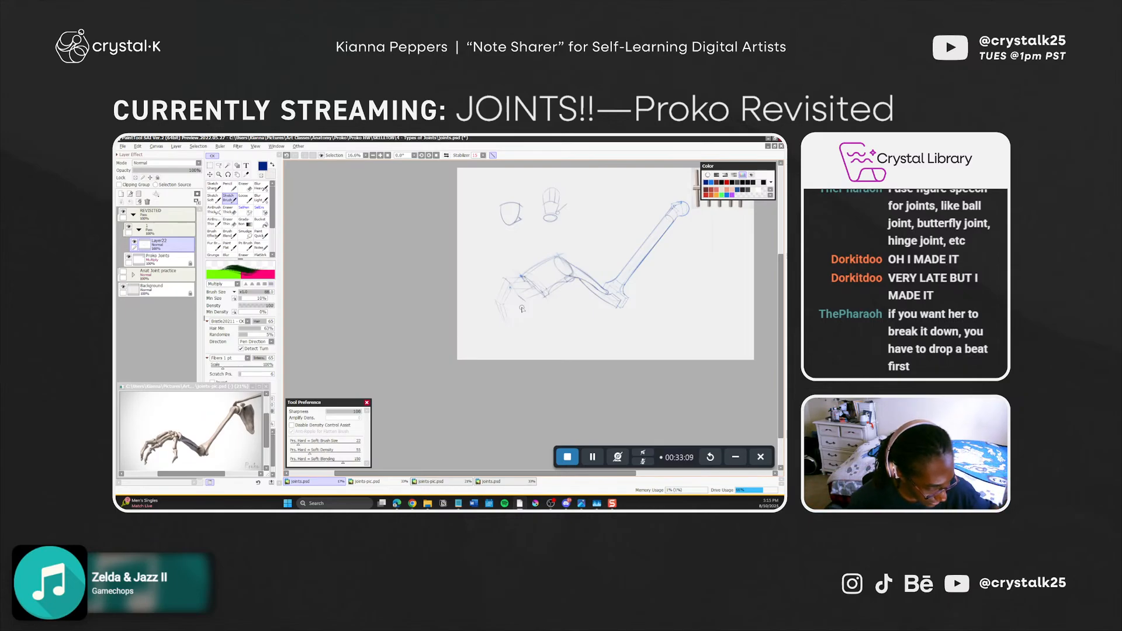
{"action": "key", "text": "ctrl+z"}
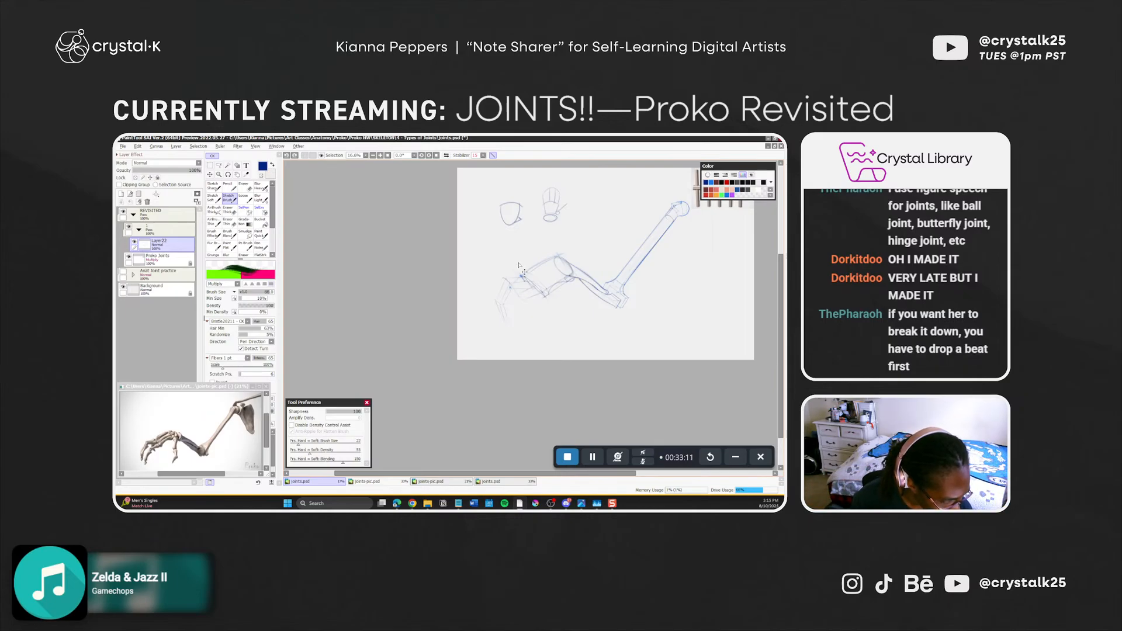
Add the inner finger segments below the palm block, undoing misplaced strokes and erasing stray lines
{"action": "left_click_drag", "start_coordinate": [518, 295], "coordinate": [530, 305]}
{"action": "key", "text": "ctrl+z"}
{"action": "key", "text": "ctrl+z"}
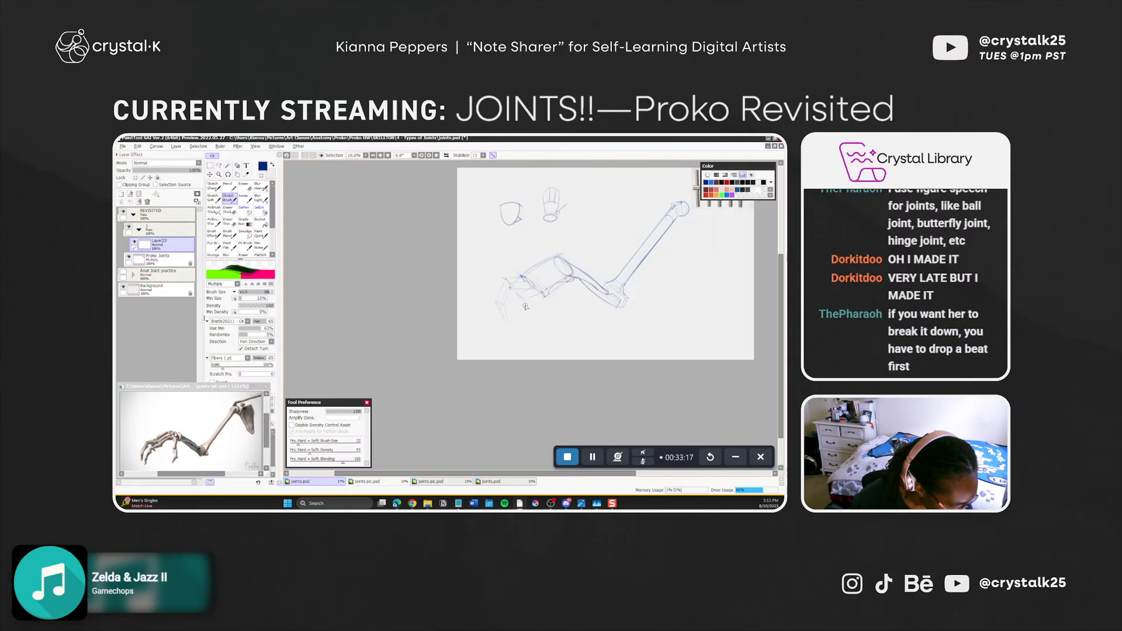
{"action": "key", "text": "ctrl+z"}
{"action": "left_click_drag", "start_coordinate": [525, 300], "coordinate": [526, 318]}
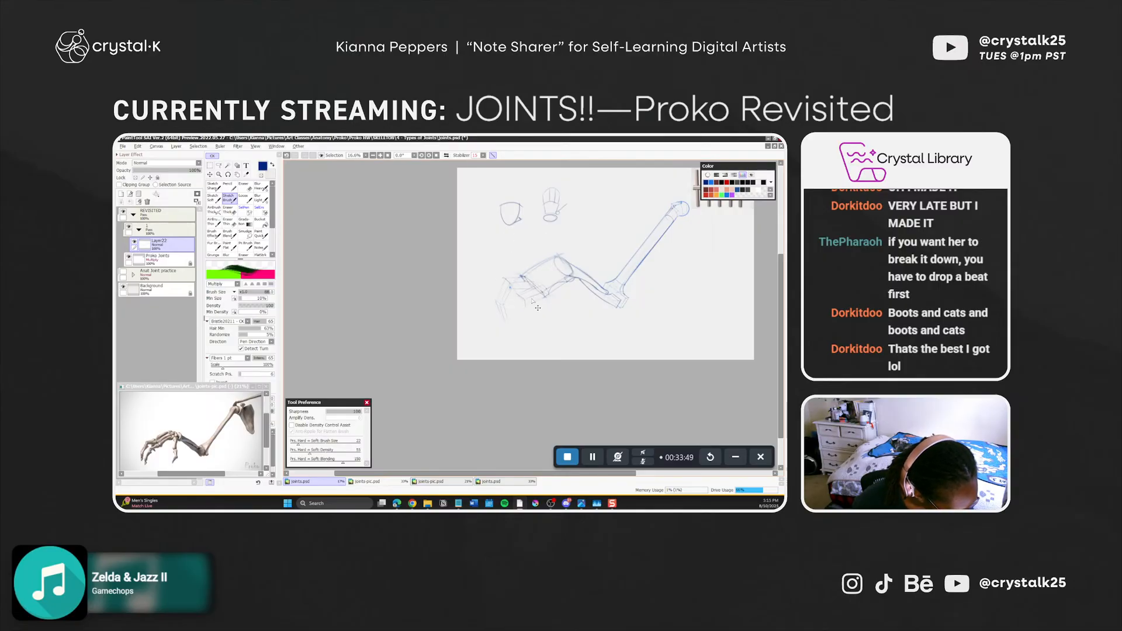
{"action": "key", "text": "e"}
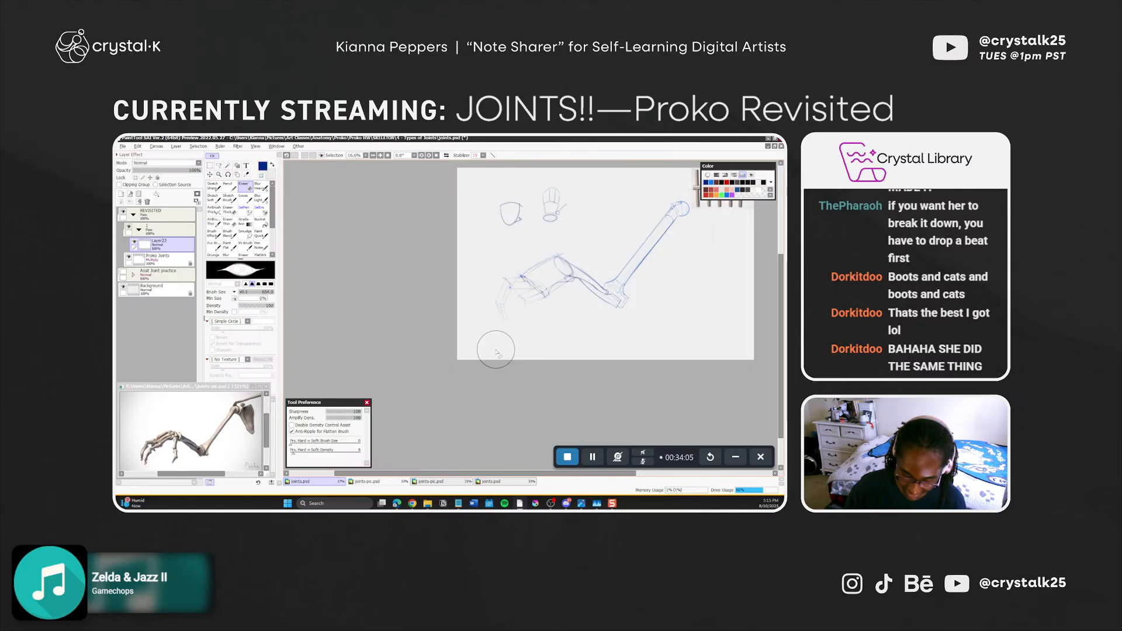
Refine the lower segments and tips of the outer fingers with the sketch brush, undoing unwanted strokes
{"action": "key", "text": "b"}
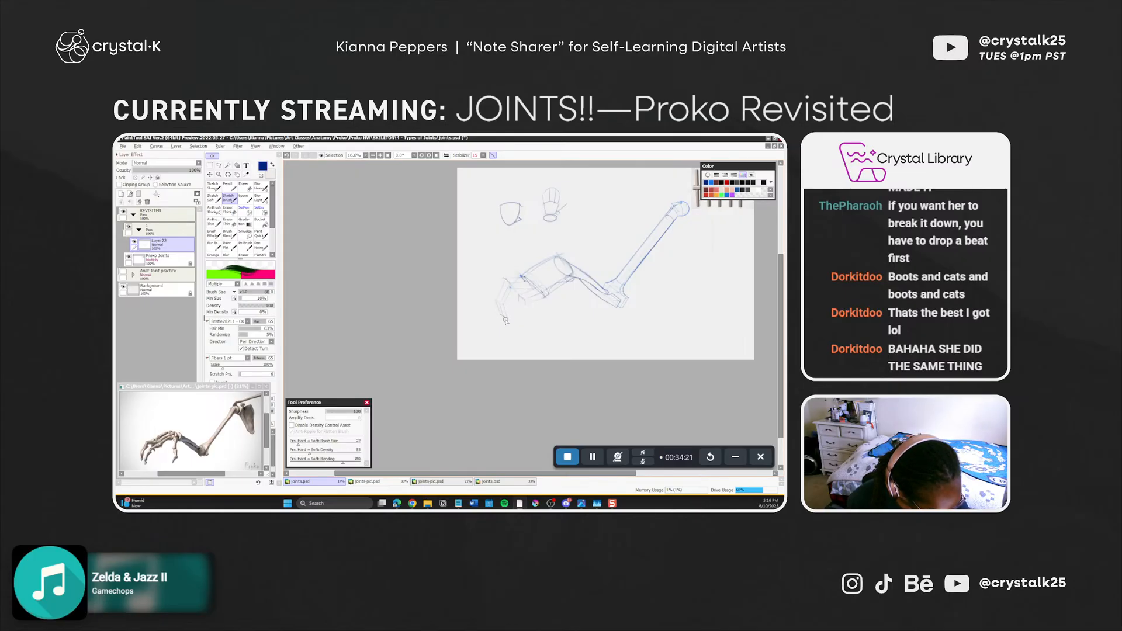
{"action": "key", "text": "ctrl+z"}
{"action": "left_click_drag", "start_coordinate": [500, 313], "coordinate": [505, 317]}
{"action": "key", "text": "ctrl+z"}
{"action": "key", "text": "ctrl+z"}
{"action": "key", "text": "ctrl+z"}
{"action": "key", "text": "ctrl+z"}
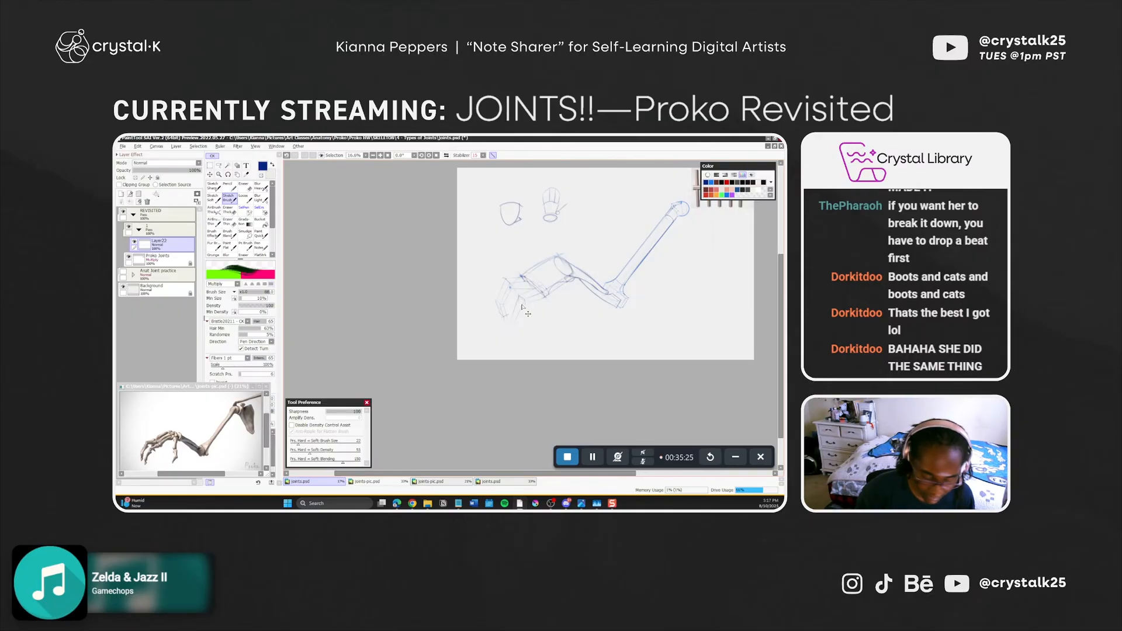
Sketch a small horizontal finger-bone segment with a wider end above the arm, undoing misplaced lines and erasing excess
{"action": "key", "text": "shift+F9"}
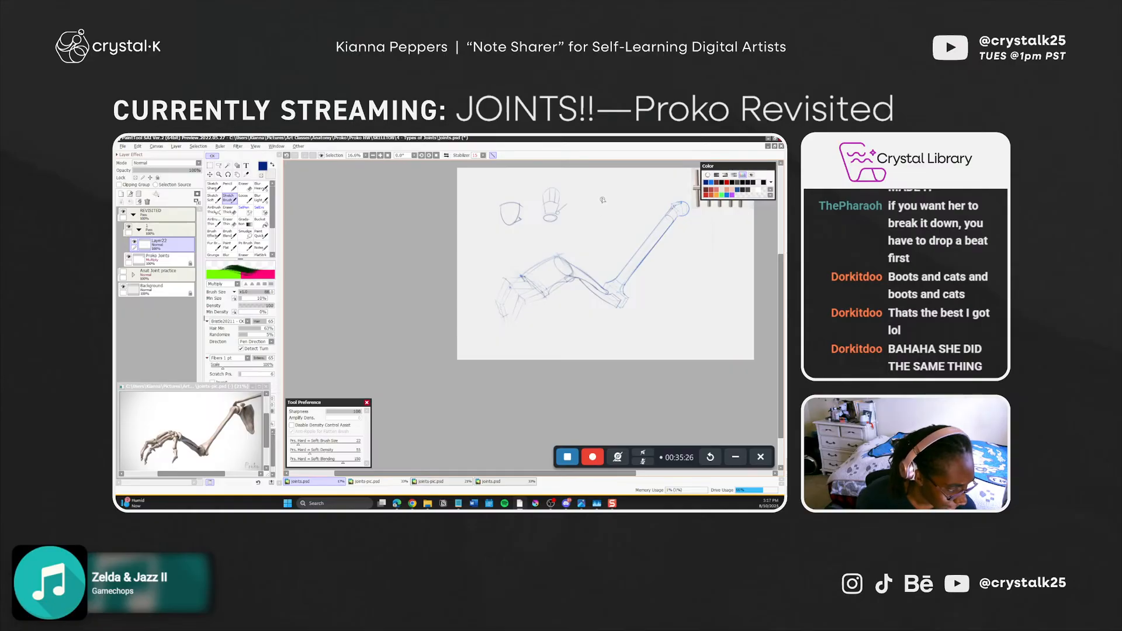
{"action": "left_click_drag", "start_coordinate": [592, 194], "coordinate": [625, 200]}
{"action": "key", "text": "ctrl+z"}
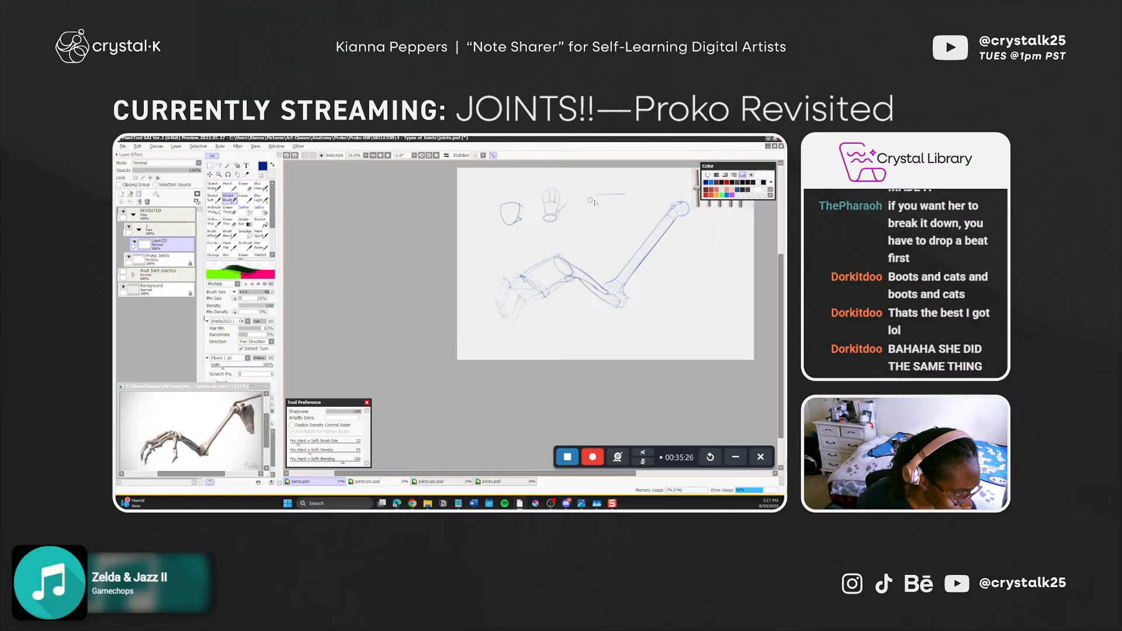
{"action": "key", "text": "ctrl+y"}
{"action": "key", "text": "ctrl+z"}
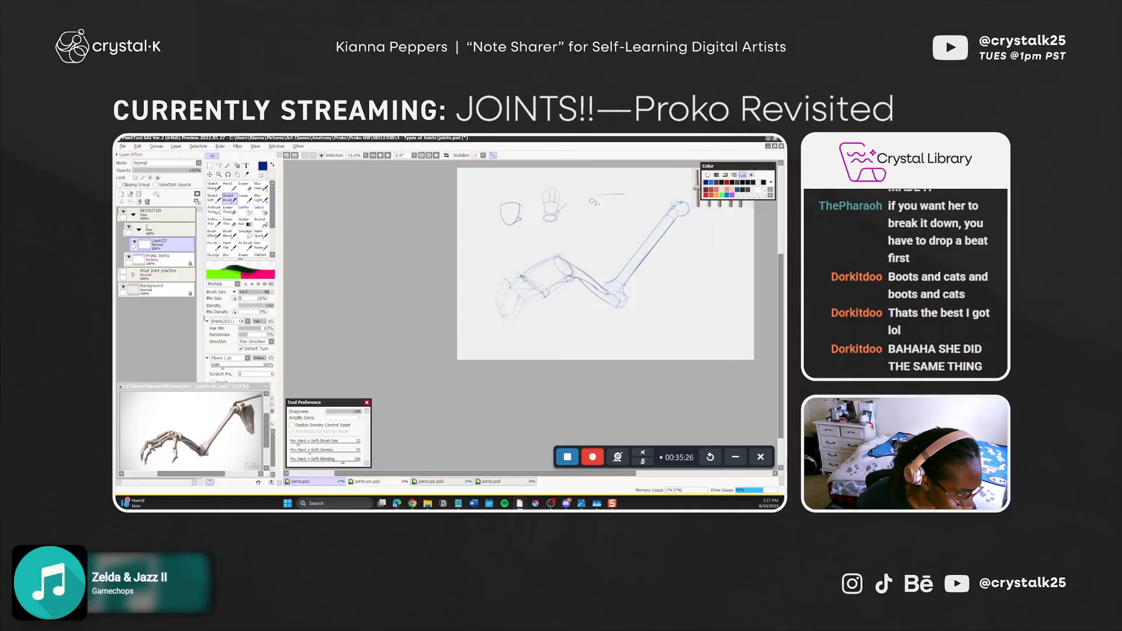
{"action": "key", "text": "ctrl+z"}
{"action": "left_click_drag", "start_coordinate": [589, 199], "coordinate": [617, 204]}
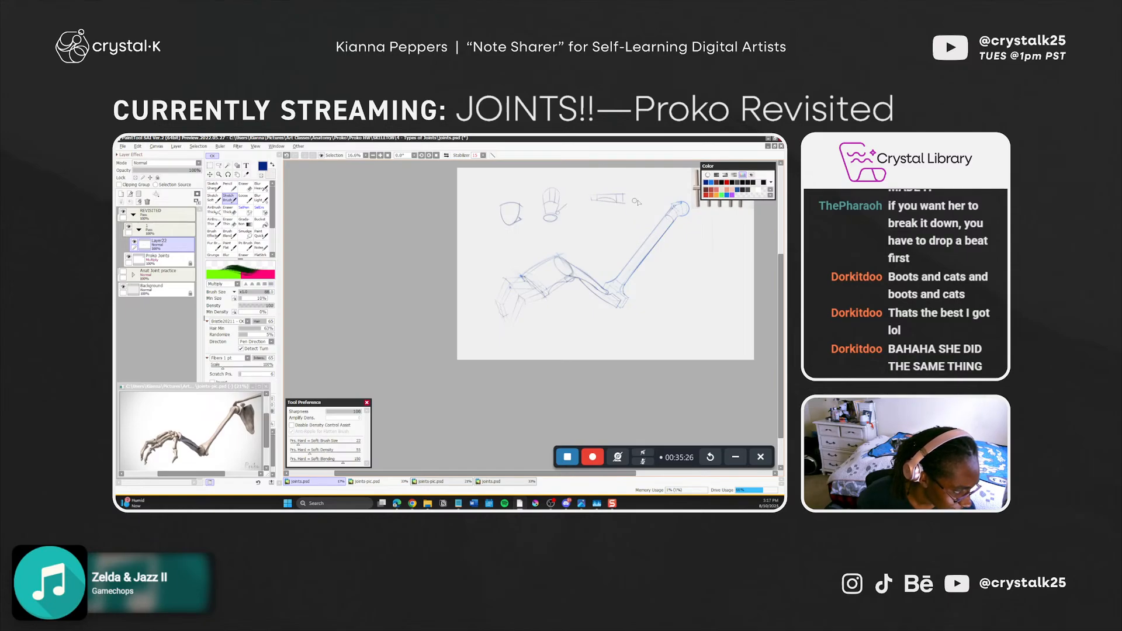
{"action": "key", "text": "e"}
{"action": "mouse_move", "coordinate": [596, 203]}
{"action": "left_mouse_down"}
{"action": "mouse_move", "coordinate": [626, 213]}
{"action": "mouse_move", "coordinate": [650, 173]}
{"action": "mouse_move", "coordinate": [609, 180]}
{"action": "mouse_move", "coordinate": [587, 199]}
{"action": "left_mouse_up"}
Place a copy of the small bone segment on a new layer, end to end with the original
{"action": "key", "text": "l"}
{"action": "key", "text": "ctrl+x"}
{"action": "key", "text": "ctrl+v"}
{"action": "key", "text": "ctrl+t"}
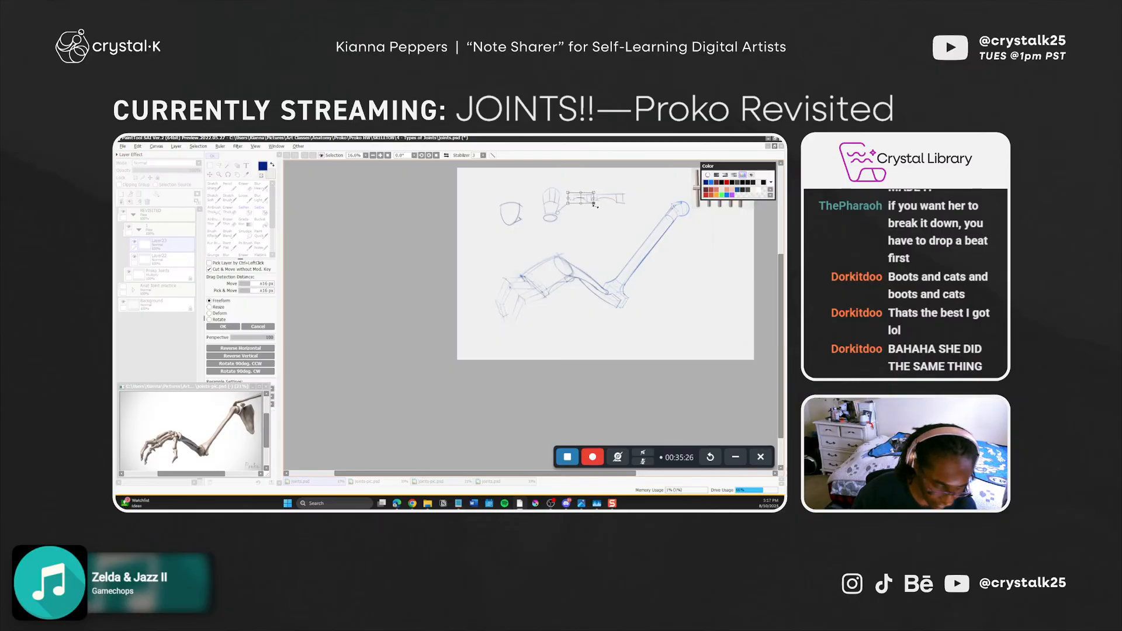
{"action": "key", "text": "Return"}
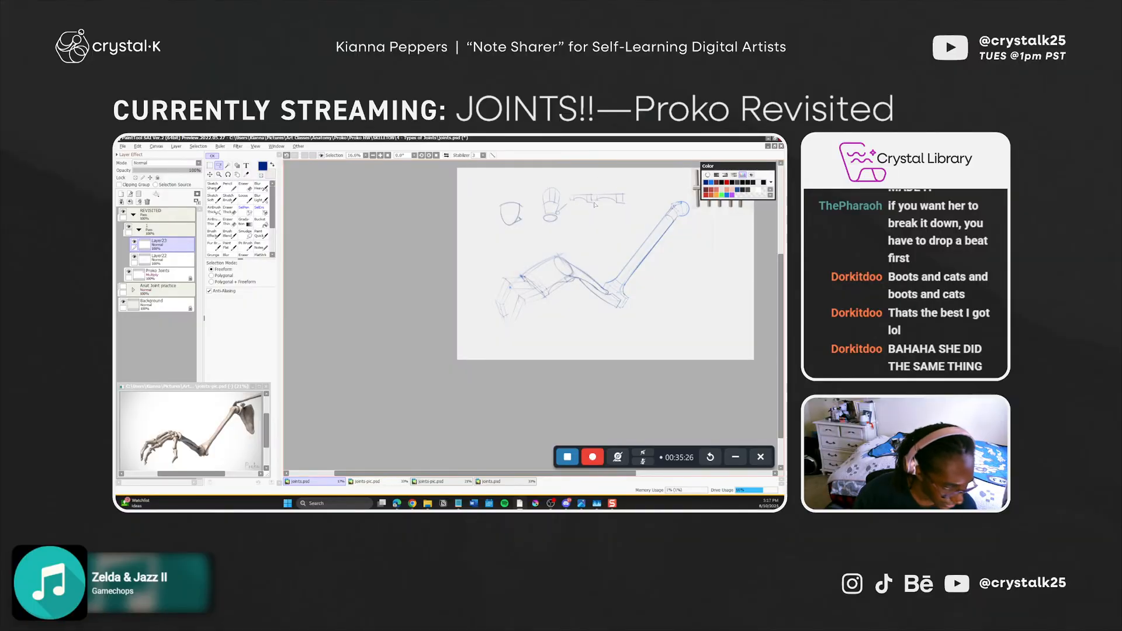
{"action": "mouse_move", "coordinate": [585, 207]}
{"action": "left_mouse_down"}
{"action": "mouse_move", "coordinate": [596, 188]}
{"action": "mouse_move", "coordinate": [604, 202]}
{"action": "left_mouse_up"}
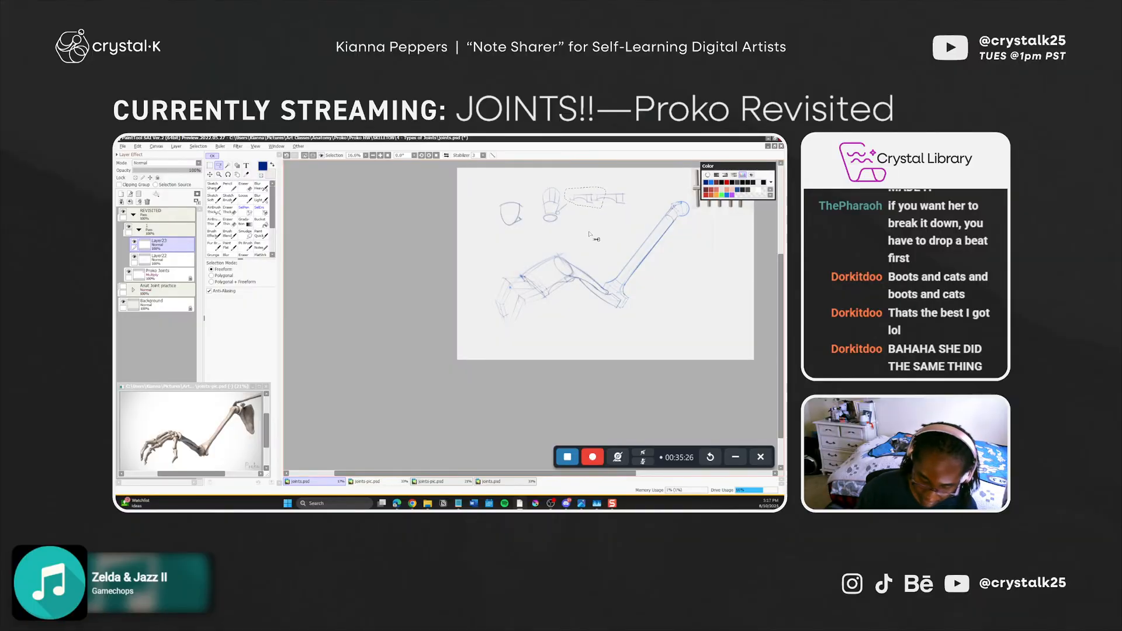
{"action": "key", "text": "ctrl+d"}
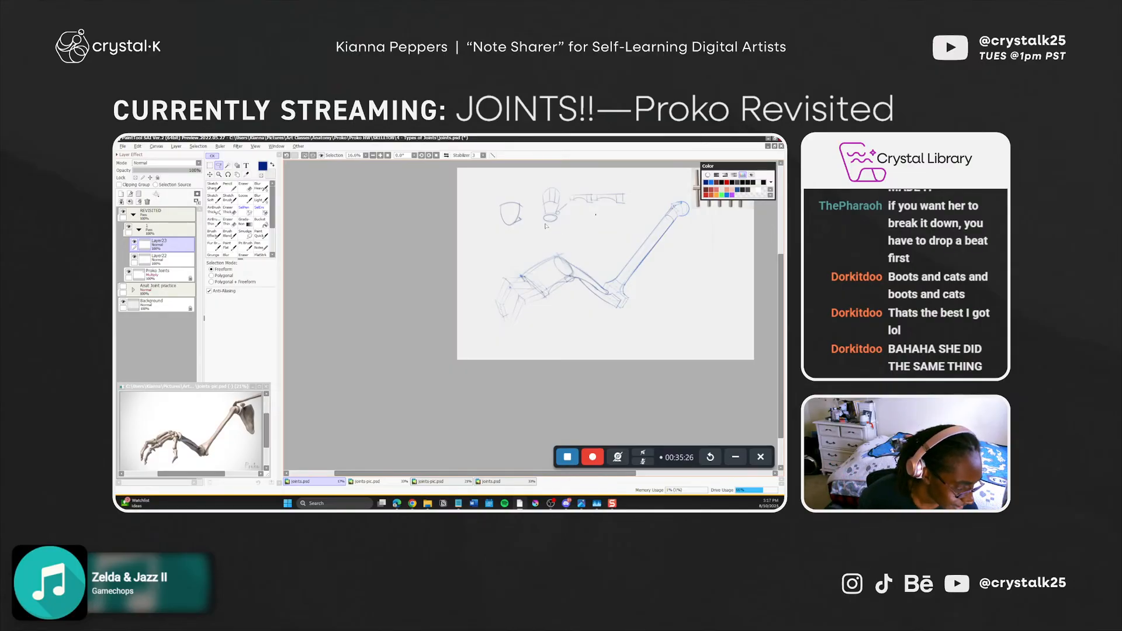
{"action": "key", "text": "b"}
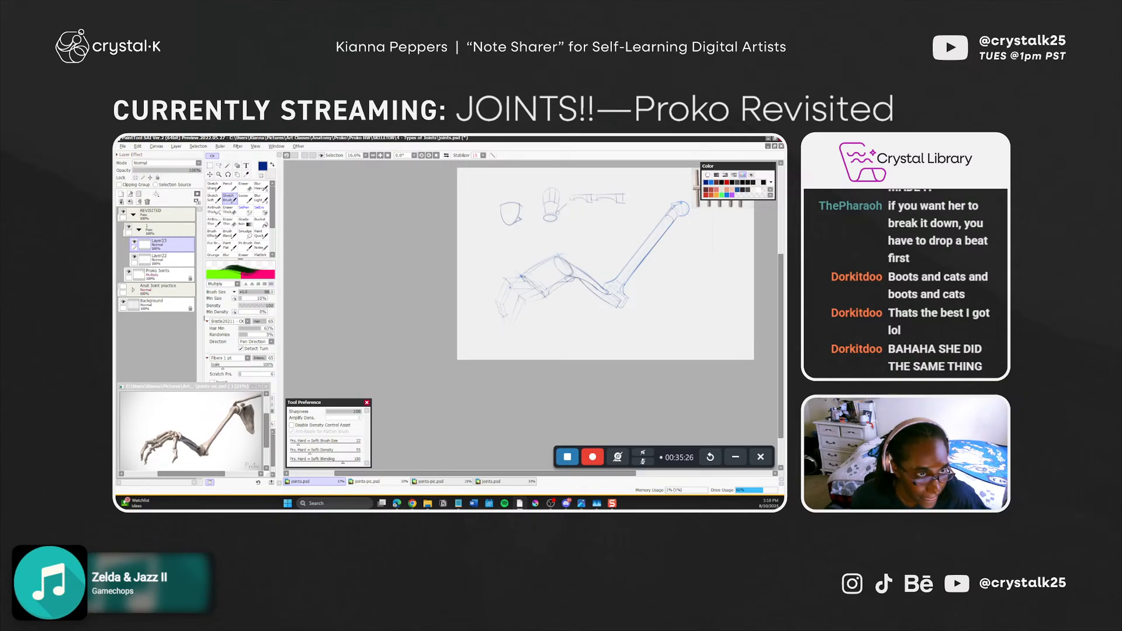
Examine the skeletal arm reference photo in the image viewer beside the sketch
{"action": "left_click_drag", "start_coordinate": [114, 136], "coordinate": [488, 188]}
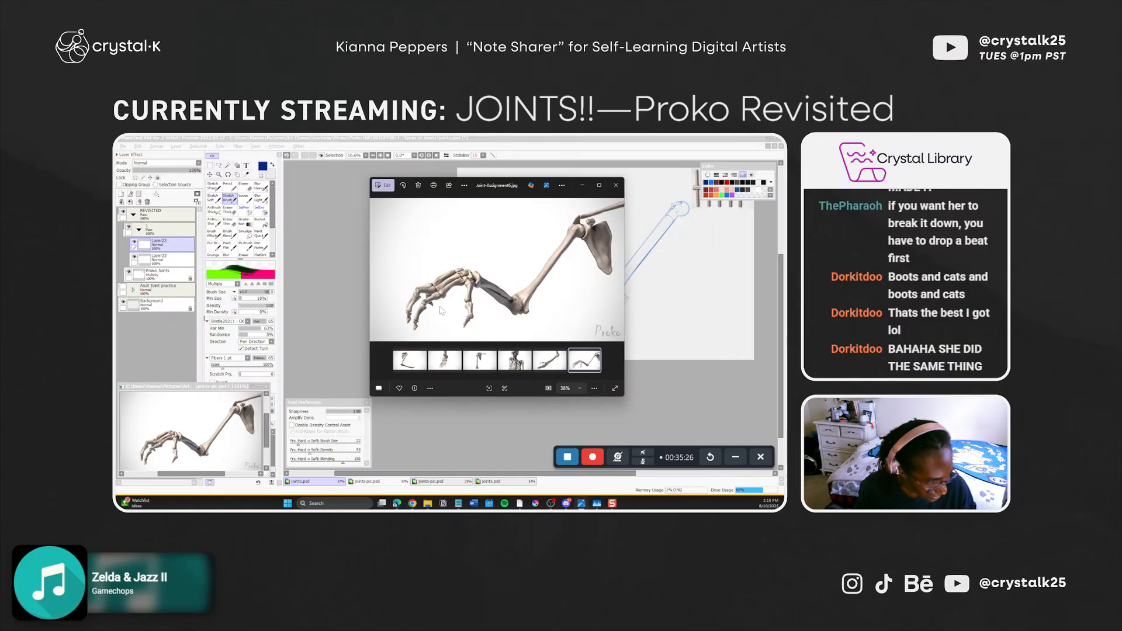
{"action": "left_click_drag", "start_coordinate": [523, 186], "coordinate": [387, 187]}
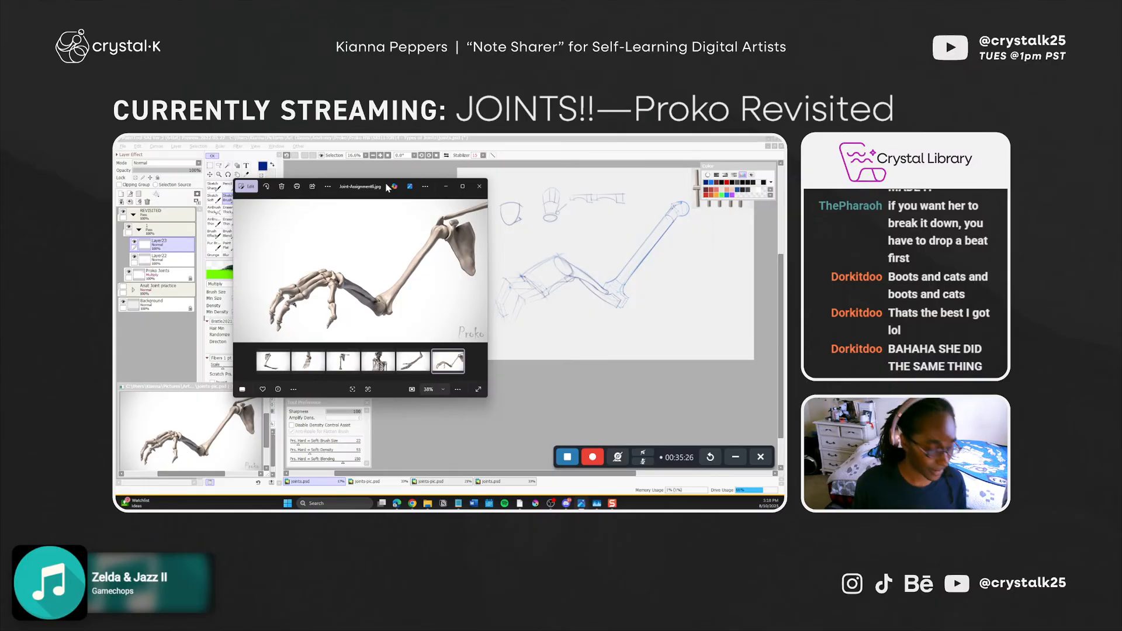
{"action": "left_click", "coordinate": [596, 185]}
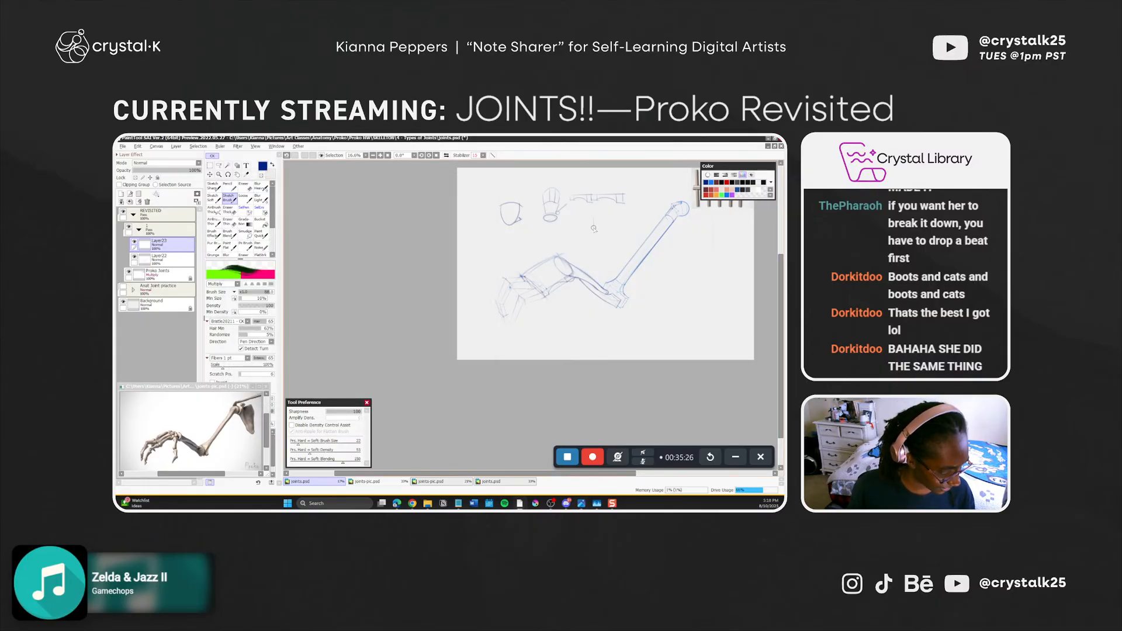
Sketch a small upright segment below the copied bones, and delete the layer holding the copy and this sketch
{"action": "left_click_drag", "start_coordinate": [598, 217], "coordinate": [599, 227]}
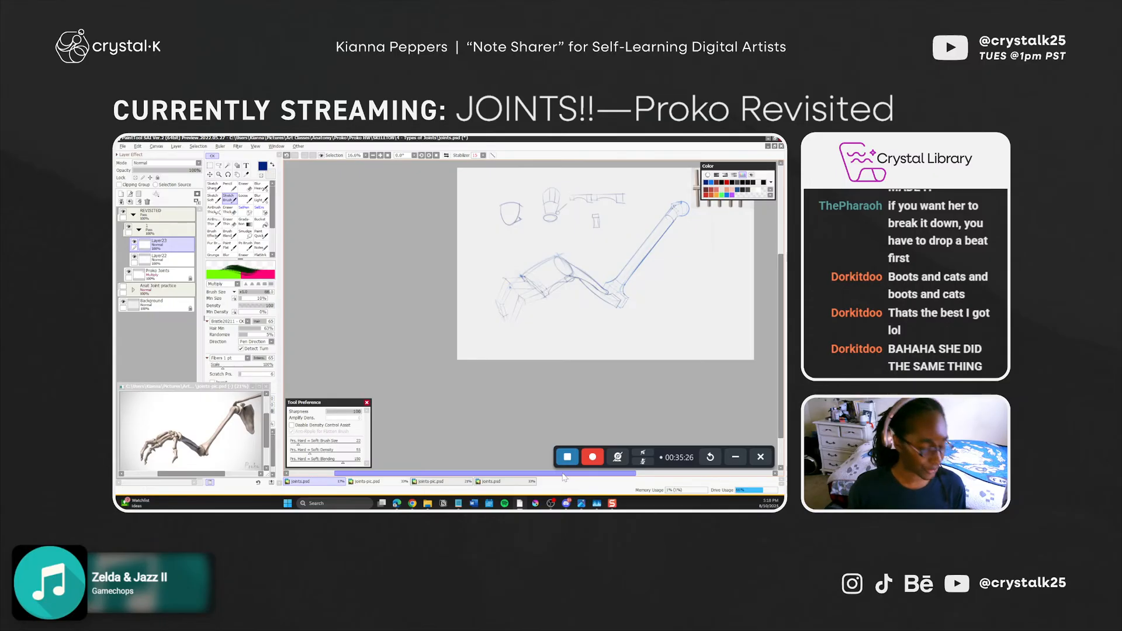
{"action": "key", "text": "l"}
{"action": "mouse_move", "coordinate": [600, 238]}
{"action": "left_mouse_down"}
{"action": "mouse_move", "coordinate": [627, 189]}
{"action": "mouse_move", "coordinate": [561, 198]}
{"action": "mouse_move", "coordinate": [570, 237]}
{"action": "left_mouse_up"}
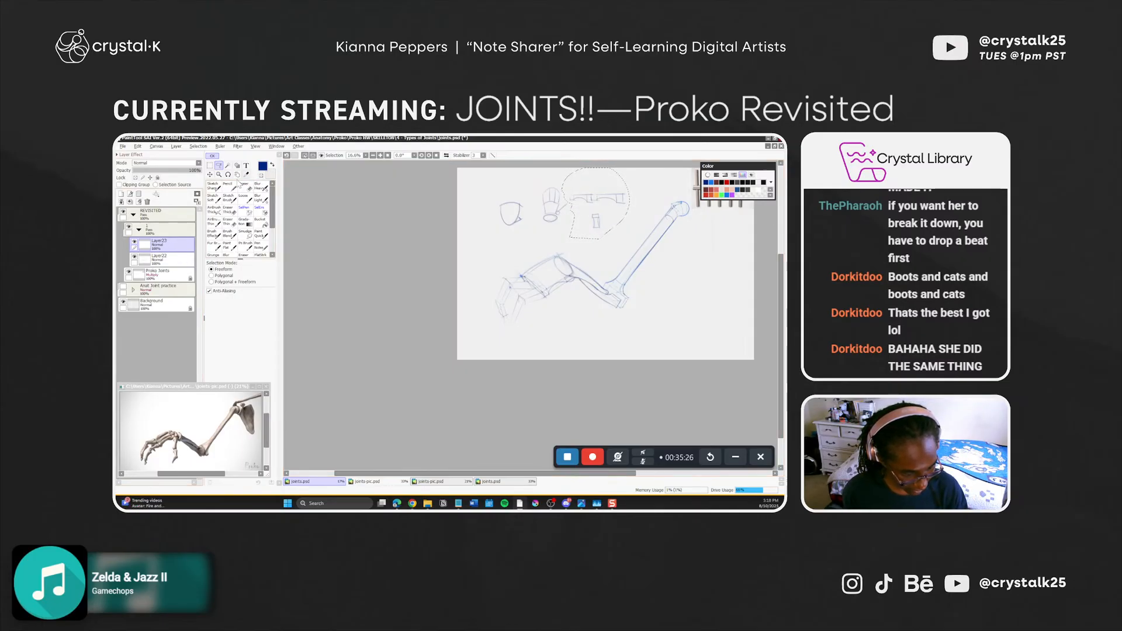
{"action": "key", "text": "ctrl+z"}
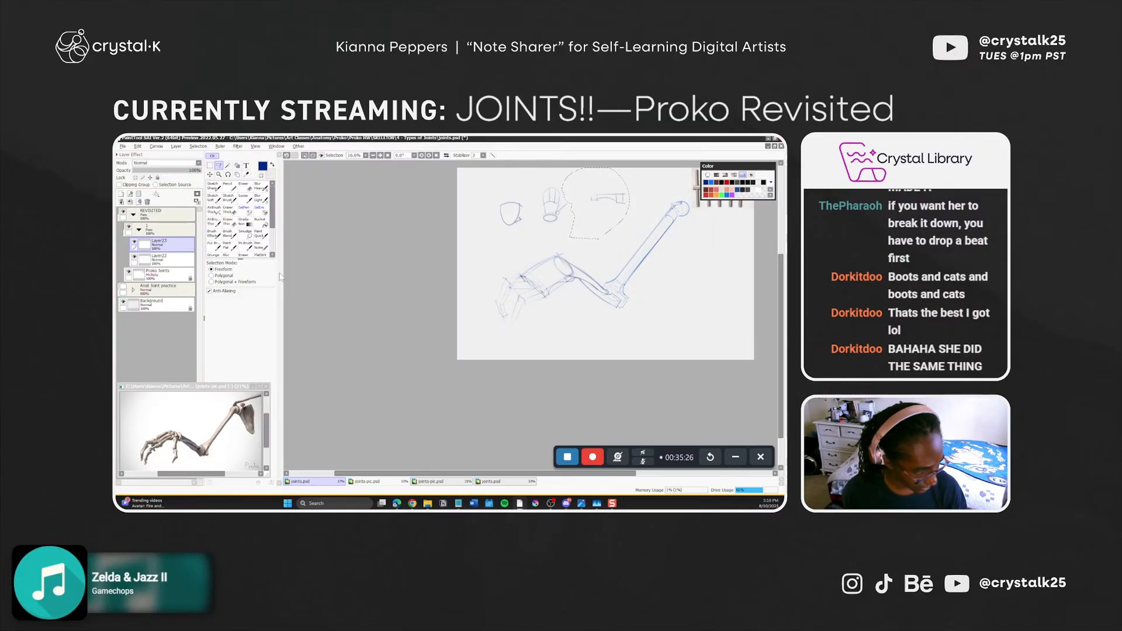
{"action": "left_click", "coordinate": [147, 202]}
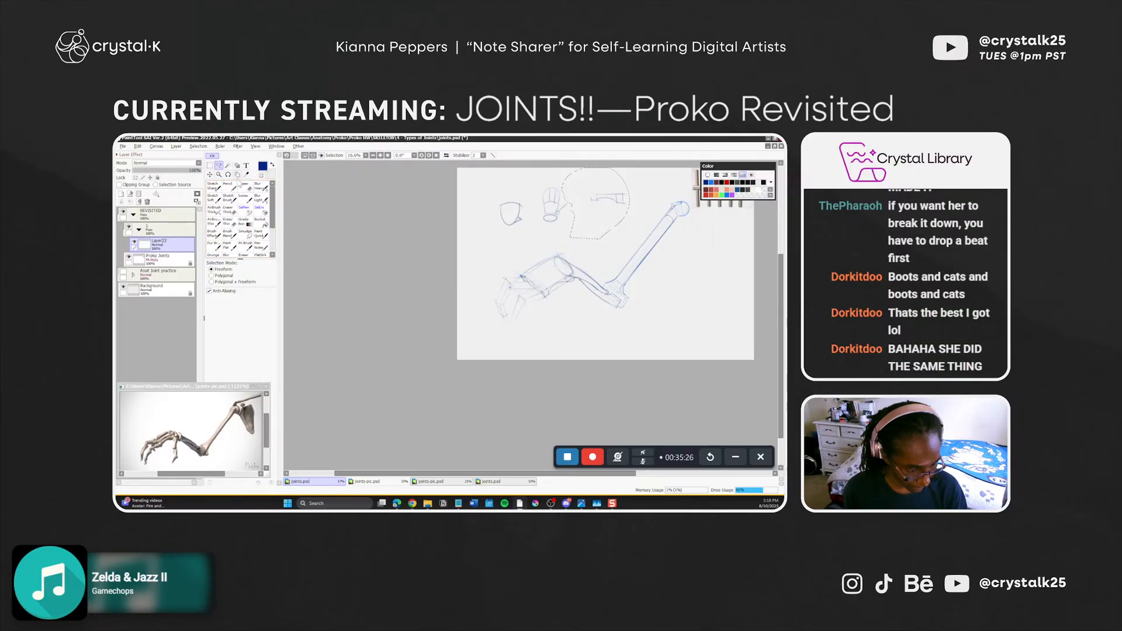
{"action": "mouse_move", "coordinate": [578, 206]}
{"action": "left_mouse_down"}
{"action": "mouse_move", "coordinate": [578, 196]}
{"action": "mouse_move", "coordinate": [605, 228]}
{"action": "left_mouse_up"}
{"action": "key", "text": "ctrl+d"}
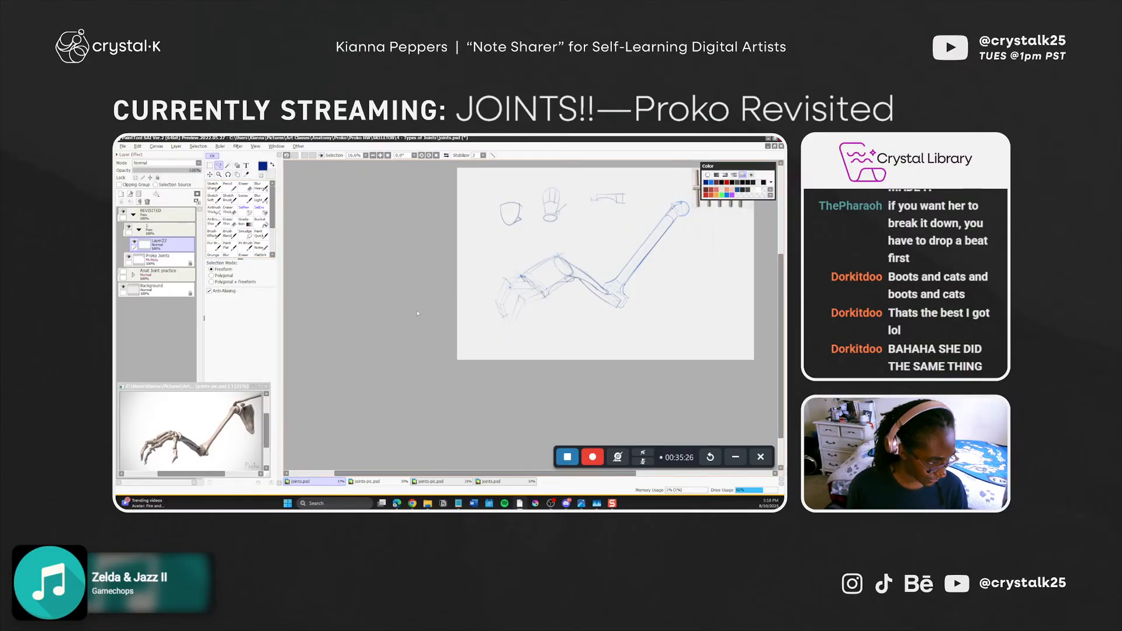
Move the small diagrams above the arm onto their own new layer and name it Notes
{"action": "mouse_move", "coordinate": [480, 232]}
{"action": "left_mouse_down"}
{"action": "mouse_move", "coordinate": [608, 177]}
{"action": "mouse_move", "coordinate": [486, 234]}
{"action": "left_mouse_up"}
{"action": "key", "text": "ctrl+x"}
{"action": "key", "text": "ctrl+v"}
{"action": "double_click", "coordinate": [165, 246]}
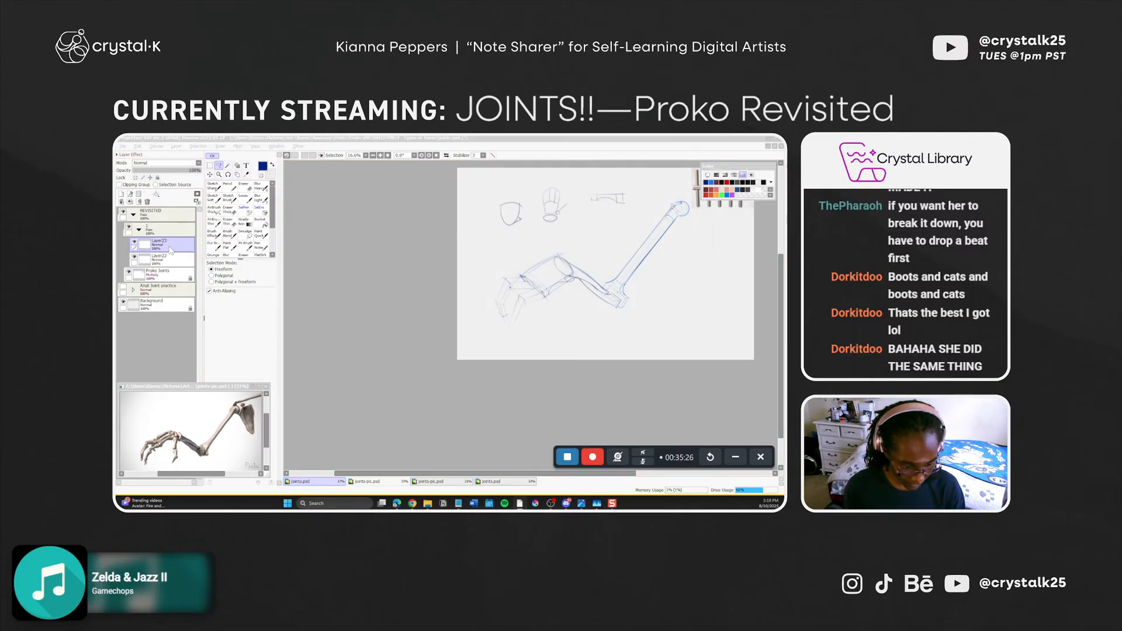
{"action": "type", "text": "Notes"}
{"action": "key", "text": "Return"}
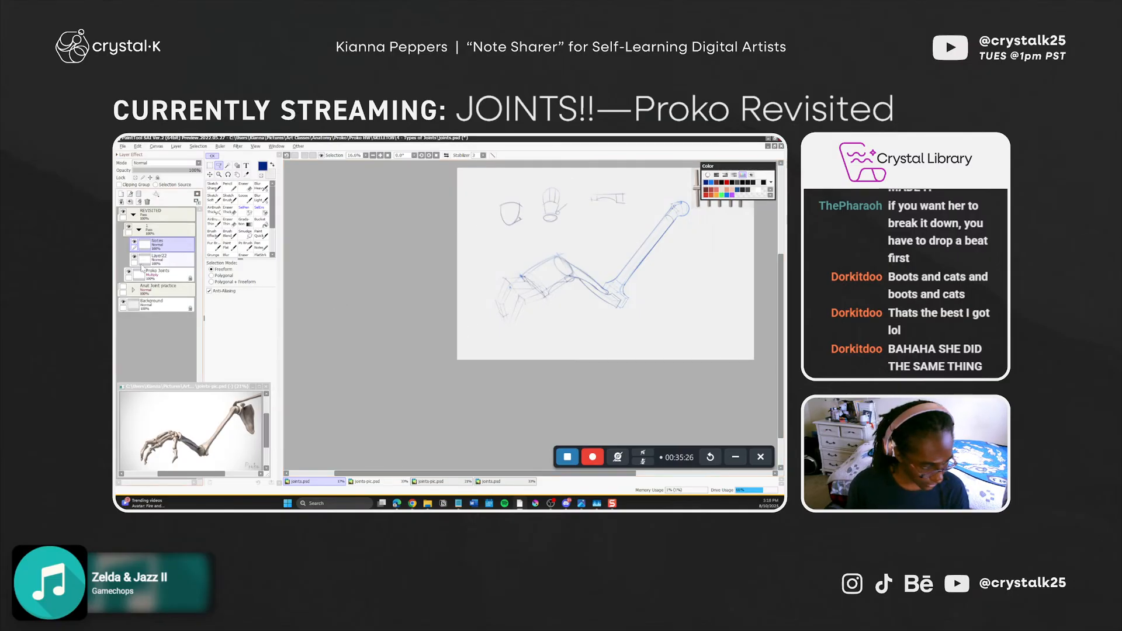
Lock the Notes layer and return to the arm sketch layer with the sketch brush
{"action": "left_click", "coordinate": [158, 178]}
{"action": "left_click", "coordinate": [163, 258]}
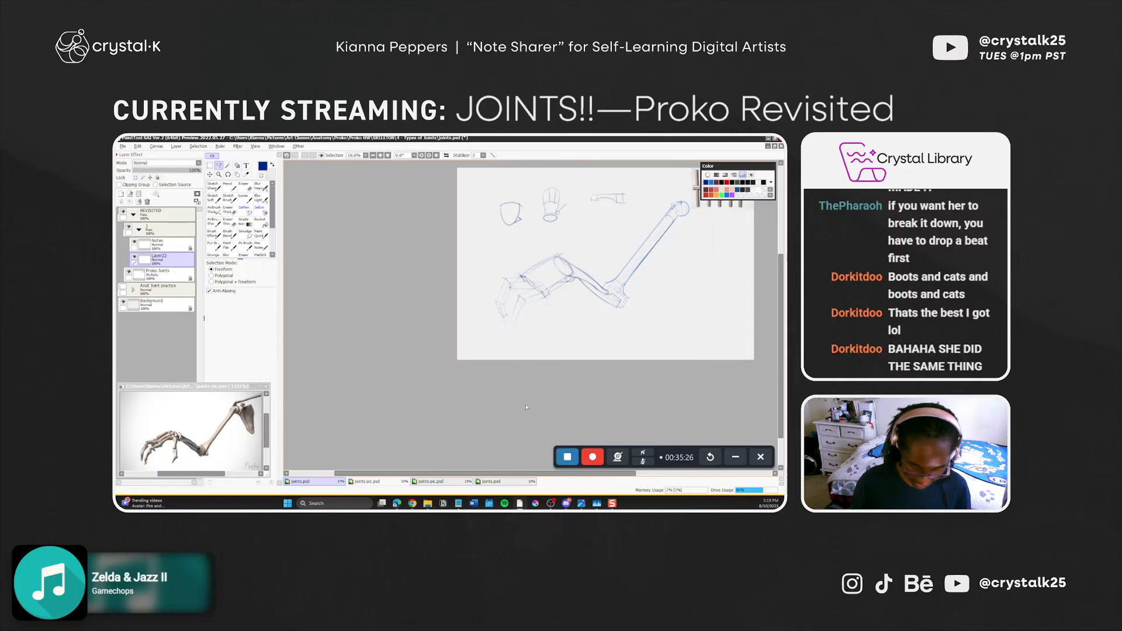
{"action": "key", "text": "b"}
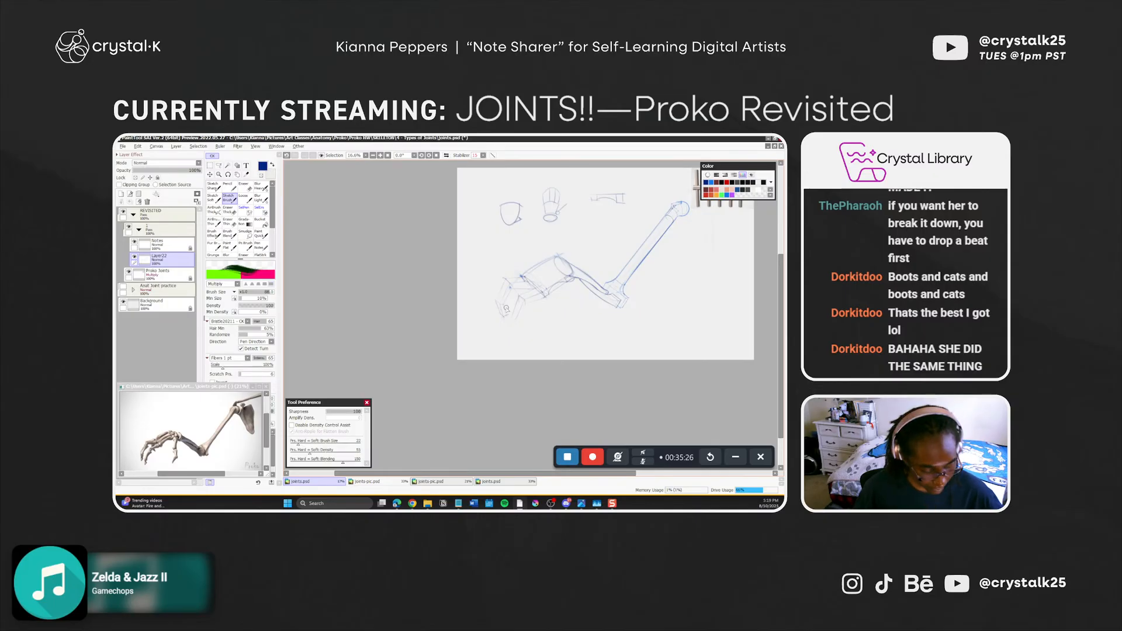
Check the hand in the skeletal arm reference photo and put the image viewer away again
{"action": "left_click", "coordinate": [581, 503]}
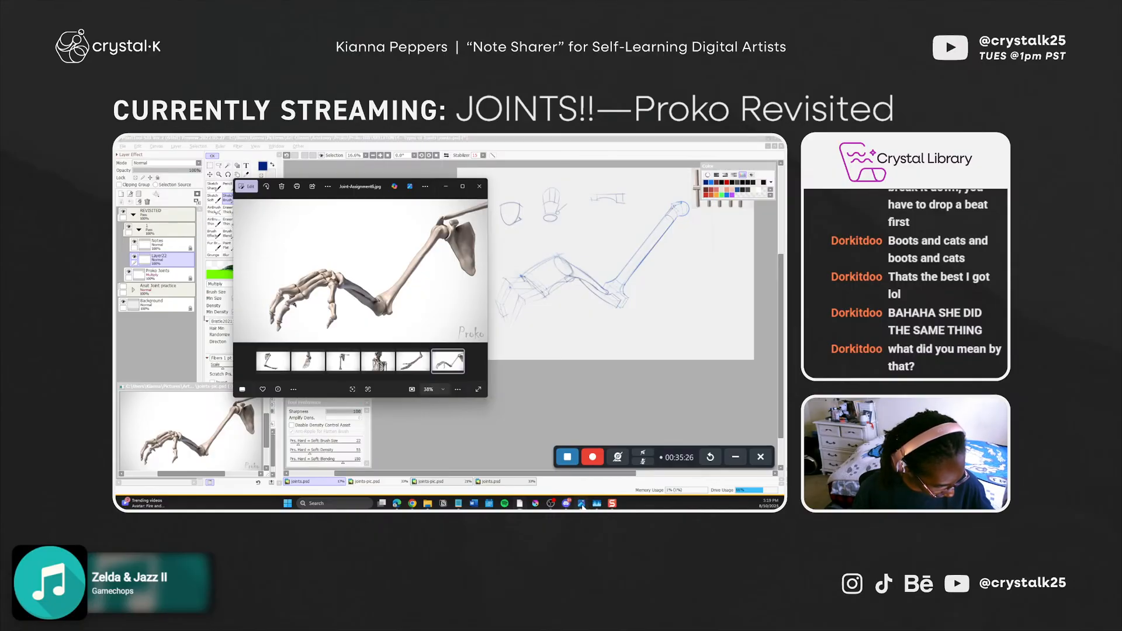
{"action": "left_click", "coordinate": [582, 504]}
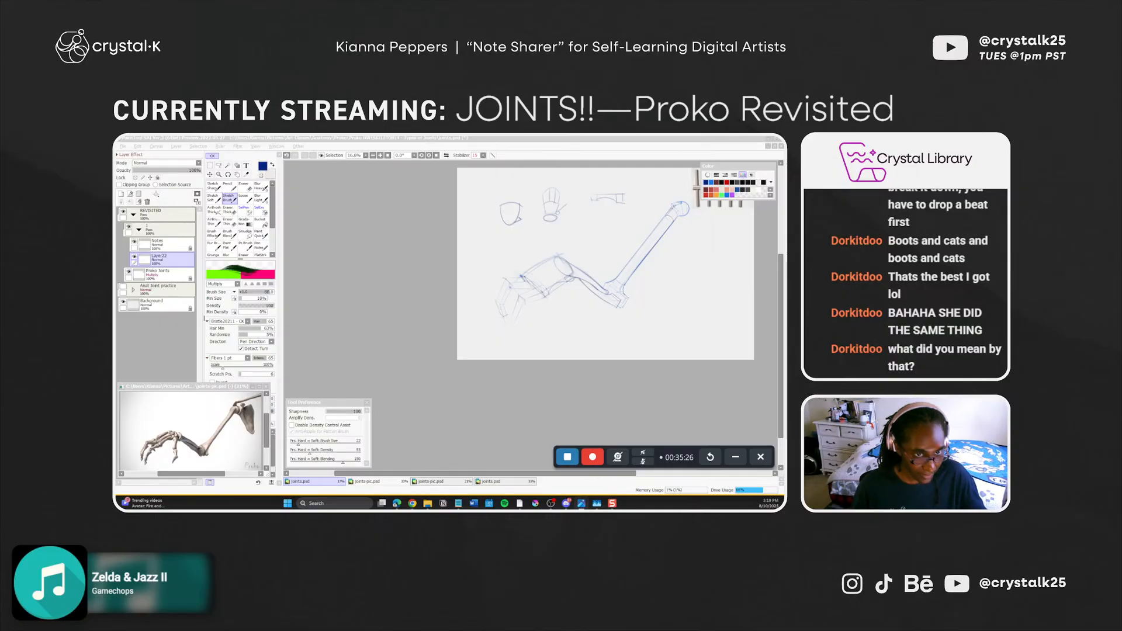
Handwrite the label side above the small bone diagram and the label top beside it with the pen brush
{"action": "left_click", "coordinate": [601, 204]}
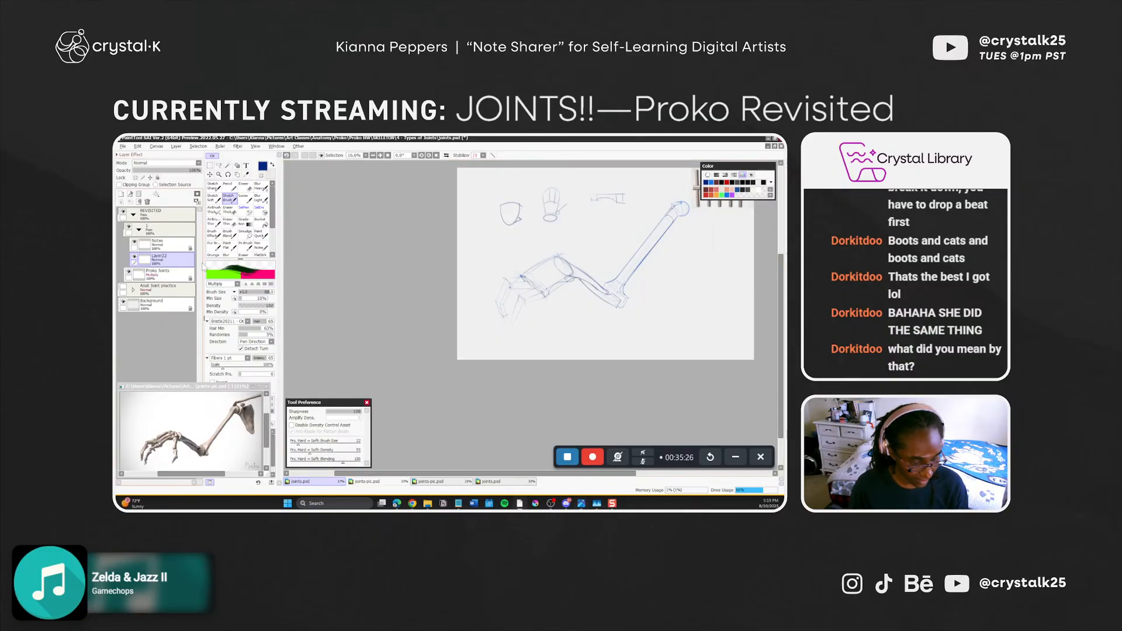
{"action": "left_click_drag", "start_coordinate": [272, 222], "coordinate": [273, 238]}
{"action": "left_click", "coordinate": [263, 247]}
{"action": "left_click", "coordinate": [242, 237]}
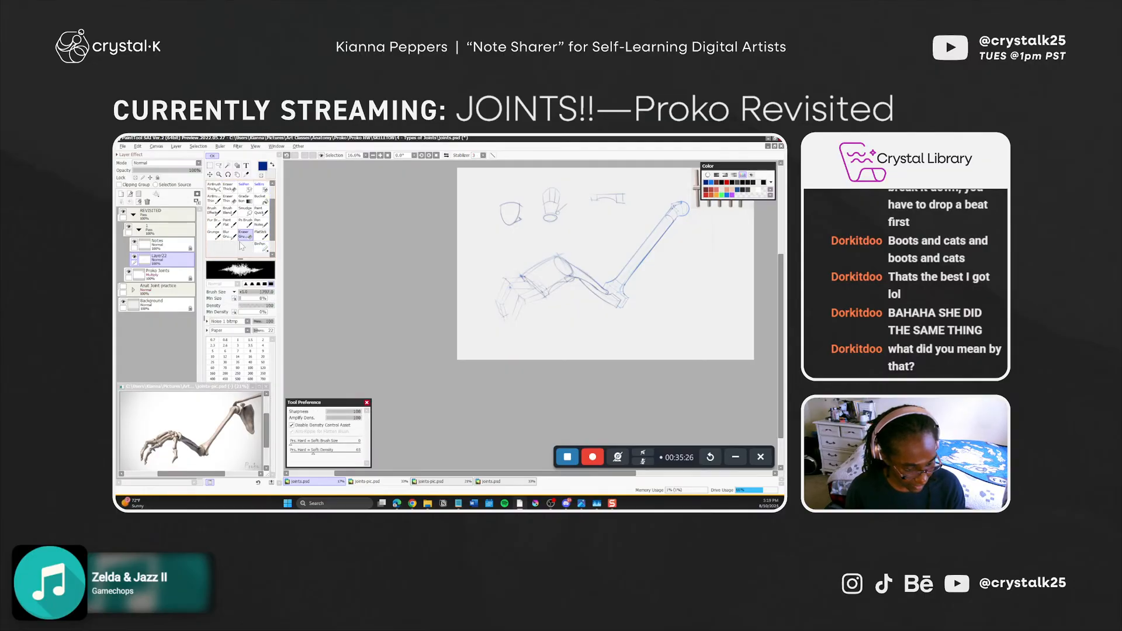
{"action": "left_click", "coordinate": [259, 224]}
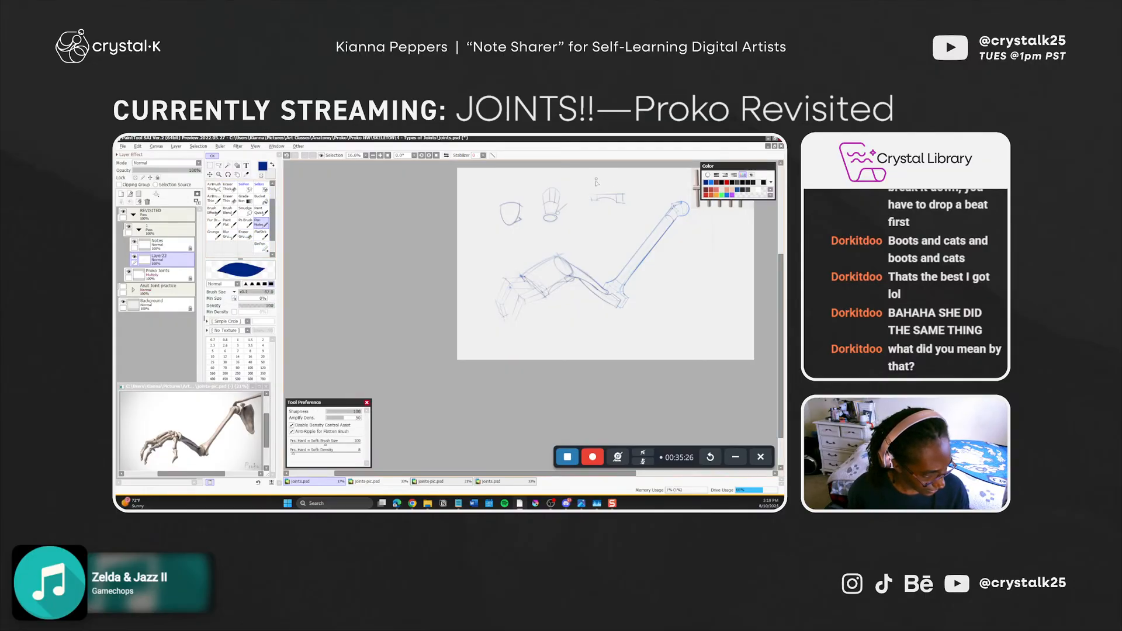
{"action": "mouse_move", "coordinate": [592, 187]}
{"action": "left_mouse_down"}
{"action": "mouse_move", "coordinate": [607, 191]}
{"action": "mouse_move", "coordinate": [598, 220]}
{"action": "mouse_move", "coordinate": [575, 219]}
{"action": "left_mouse_up"}
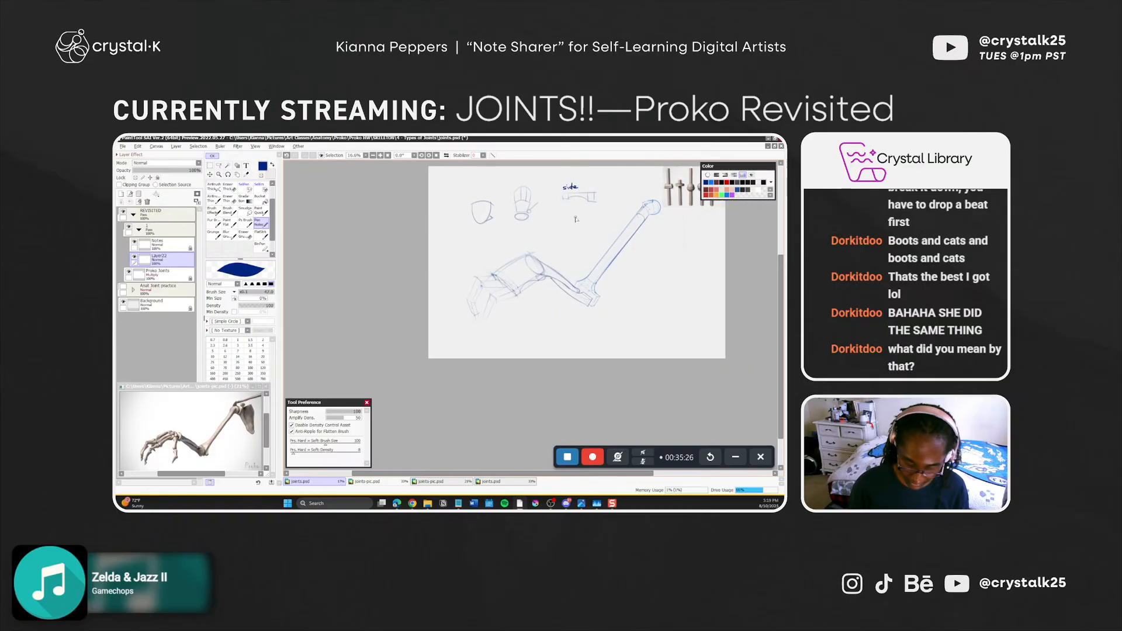
{"action": "left_click_drag", "start_coordinate": [611, 180], "coordinate": [619, 194]}
Sketch a small upright rectangular segment under the top label with the sketch brush
{"action": "key", "text": "b"}
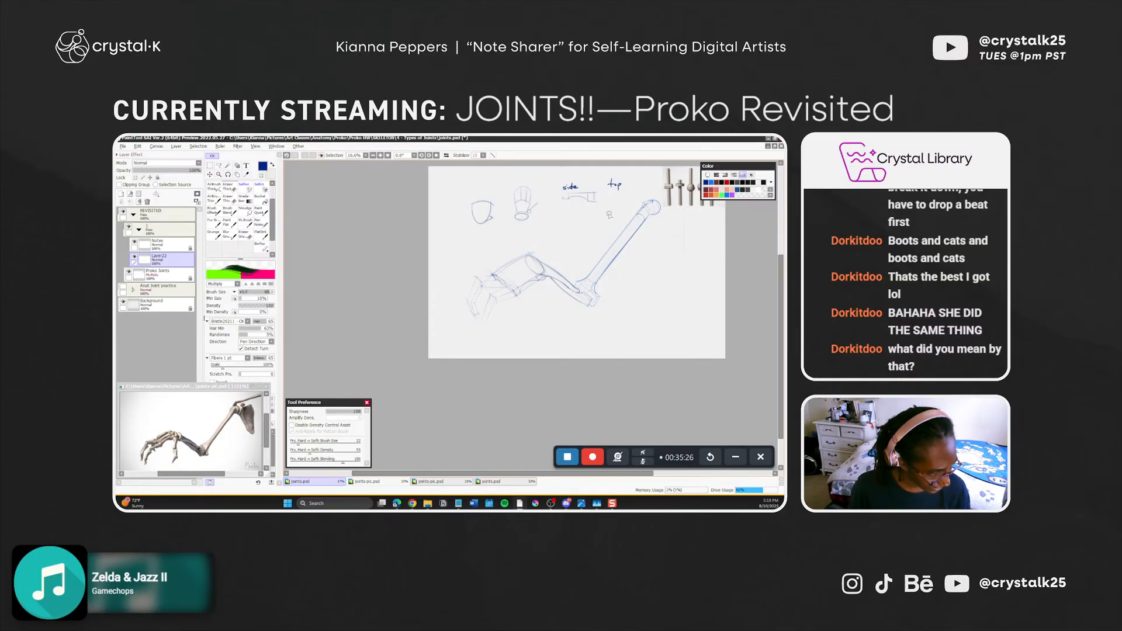
{"action": "left_click_drag", "start_coordinate": [608, 199], "coordinate": [617, 209]}
{"action": "key", "text": "ctrl+z"}
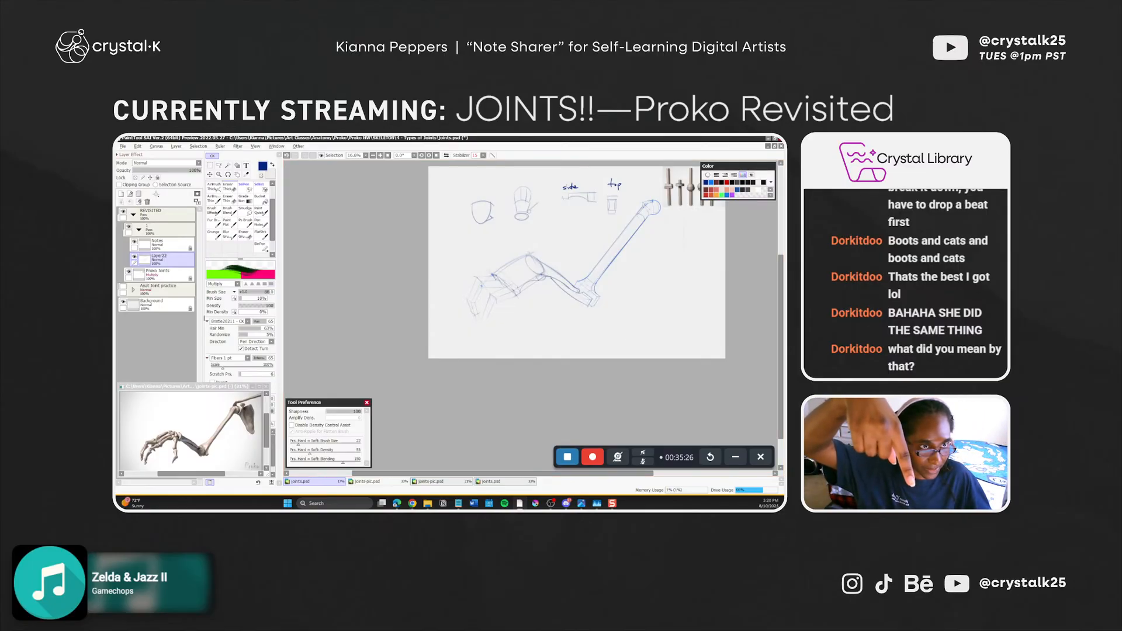
Enlarge the reference photo viewer, compare the hand with the other skeletal arm photos, and put the viewer away
{"action": "left_click_drag", "start_coordinate": [310, 260], "coordinate": [289, 161]}
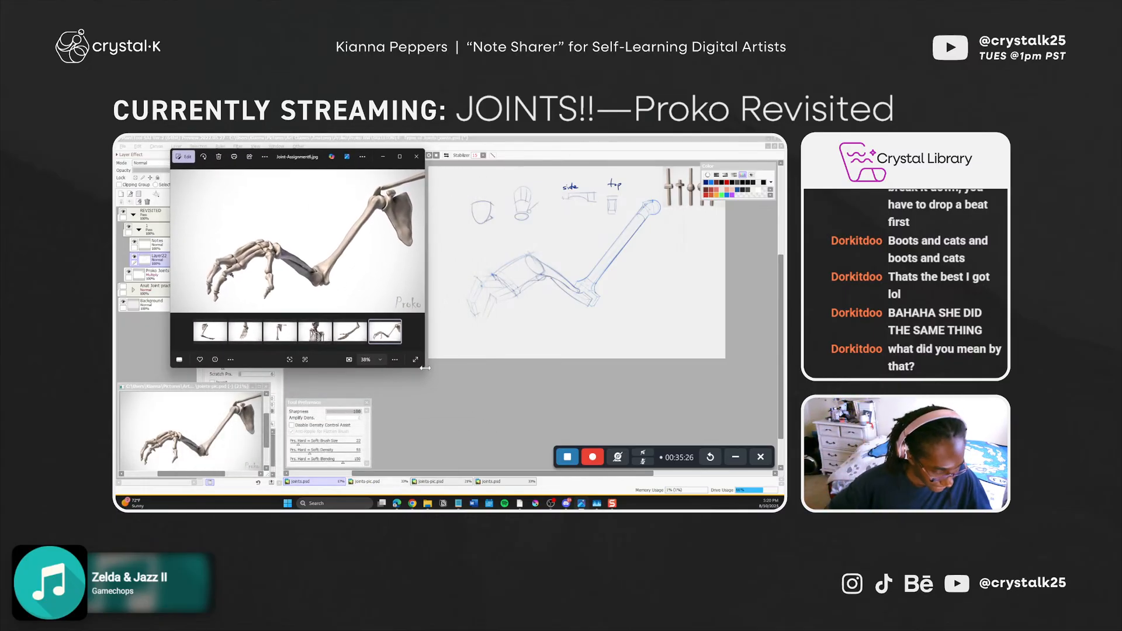
{"action": "left_click_drag", "start_coordinate": [424, 367], "coordinate": [532, 448]}
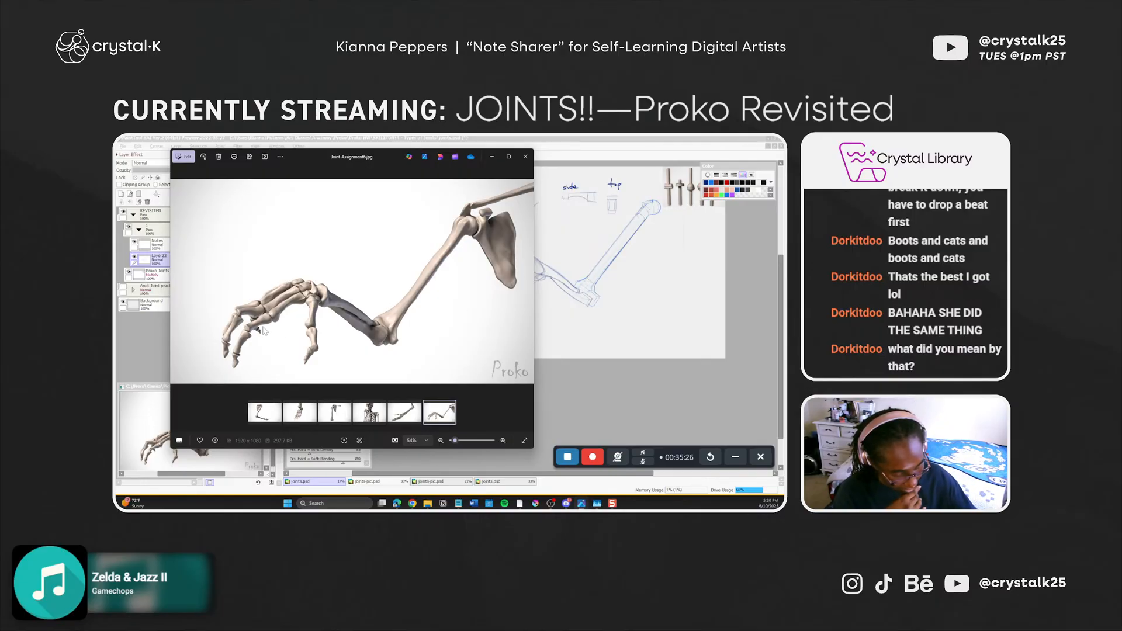
{"action": "left_click", "coordinate": [407, 419]}
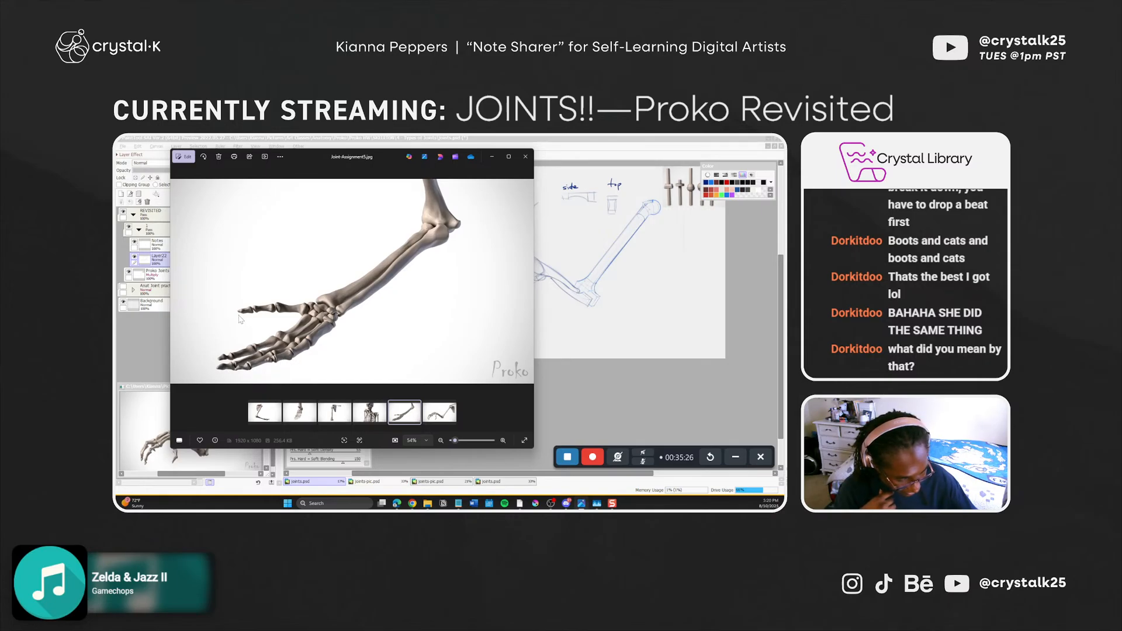
{"action": "left_click", "coordinate": [265, 419]}
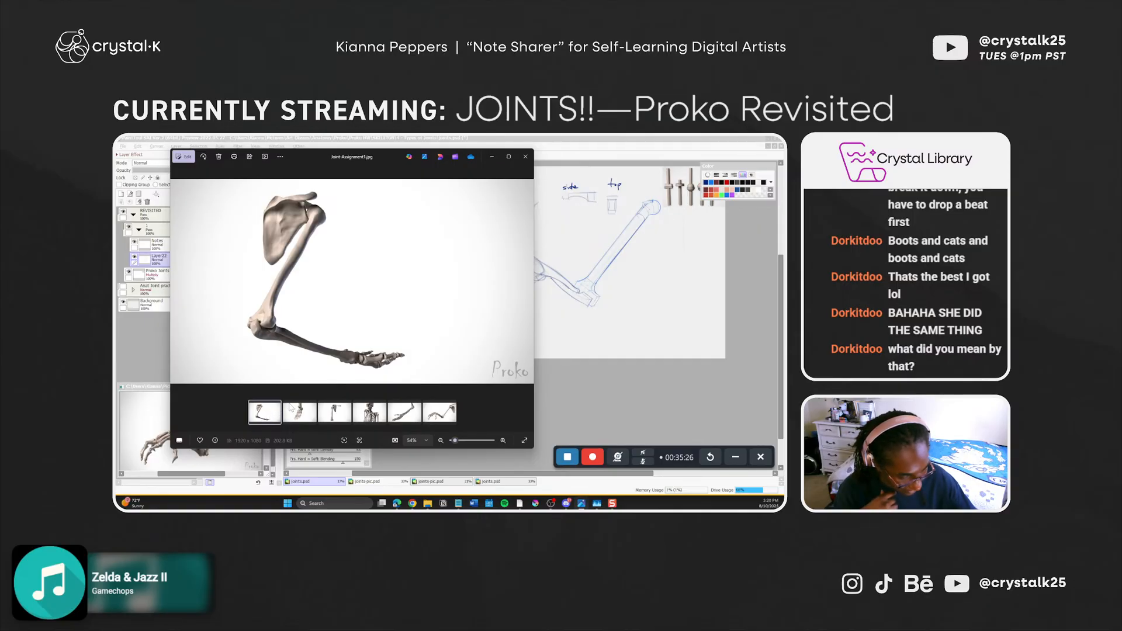
{"action": "left_click", "coordinate": [453, 413]}
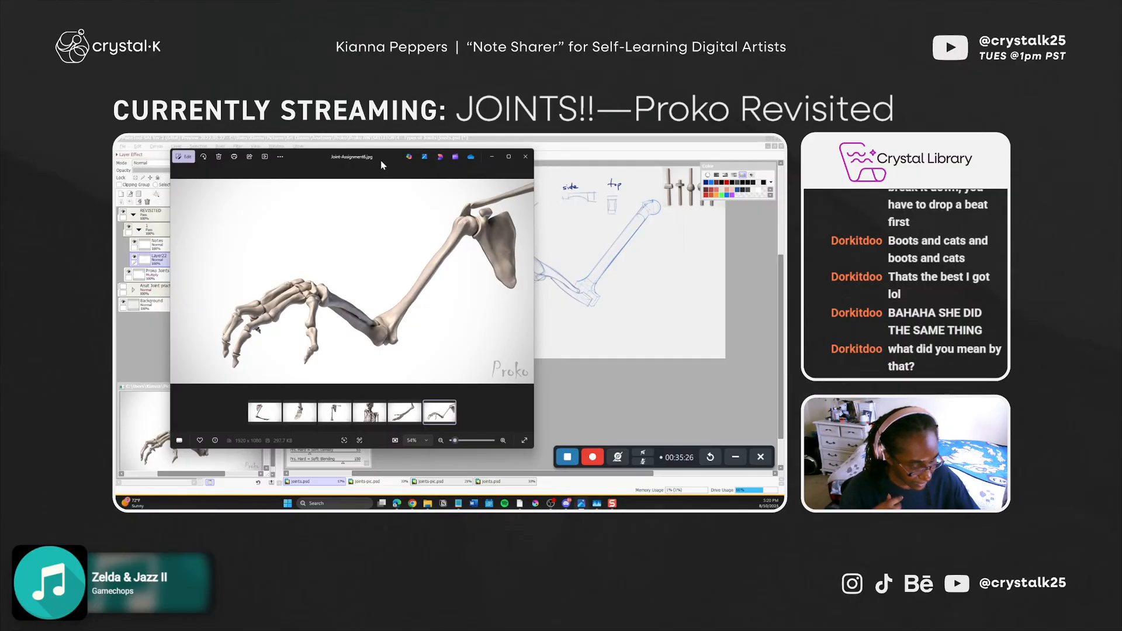
{"action": "left_click_drag", "start_coordinate": [381, 160], "coordinate": [114, 170]}
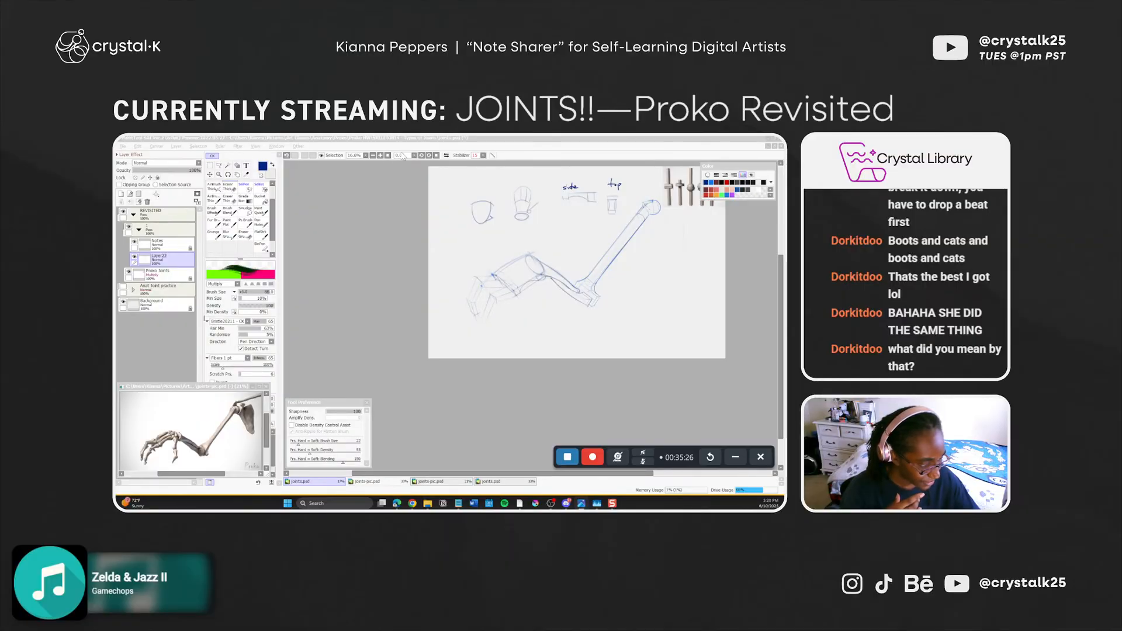
{"action": "left_click", "coordinate": [407, 293]}
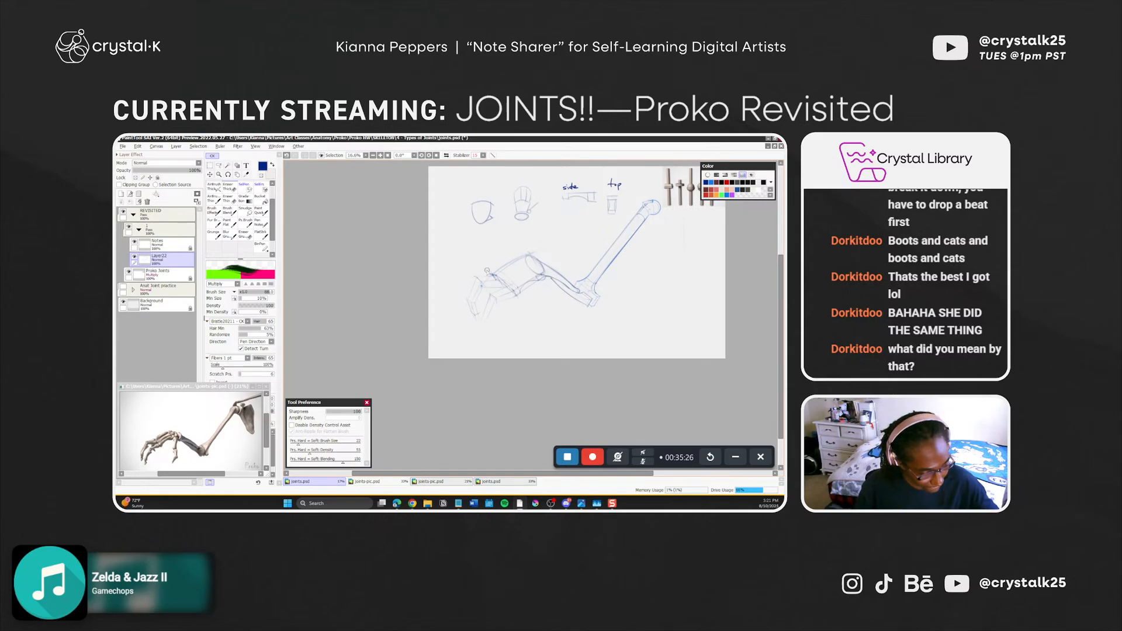
Move the side and top labels with the small top-view diagram from the arm sketch layer onto the Notes layer
{"action": "key", "text": "shift+F9"}
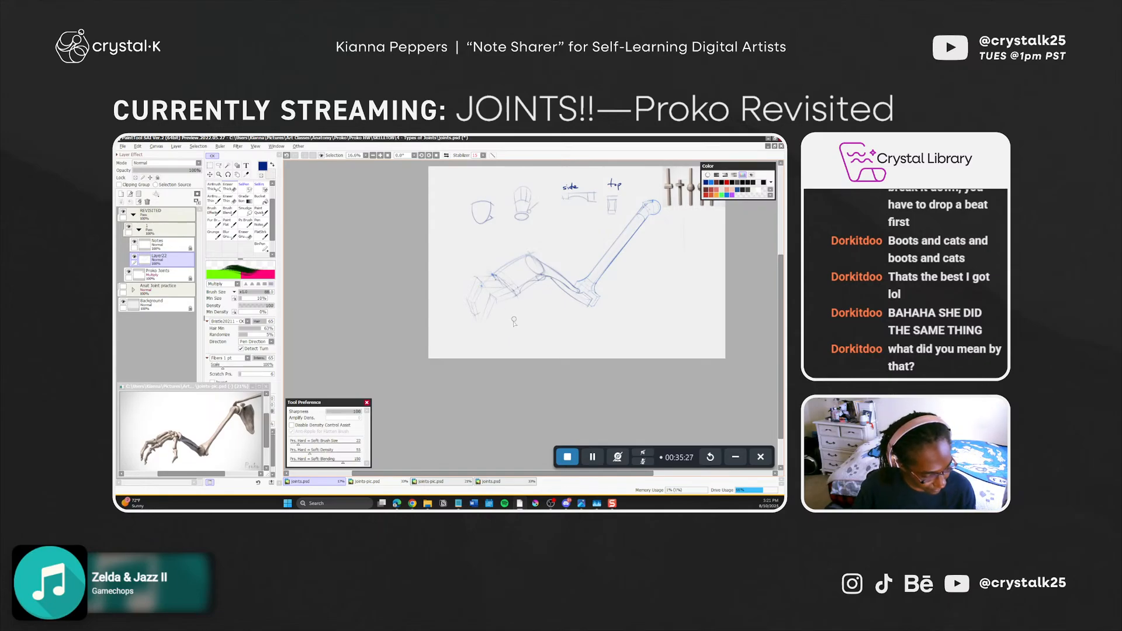
{"action": "left_click", "coordinate": [134, 258]}
{"action": "left_click", "coordinate": [134, 258]}
{"action": "key", "text": "l"}
{"action": "mouse_move", "coordinate": [621, 187]}
{"action": "left_mouse_down"}
{"action": "mouse_move", "coordinate": [546, 173]}
{"action": "mouse_move", "coordinate": [582, 217]}
{"action": "mouse_move", "coordinate": [628, 195]}
{"action": "left_mouse_up"}
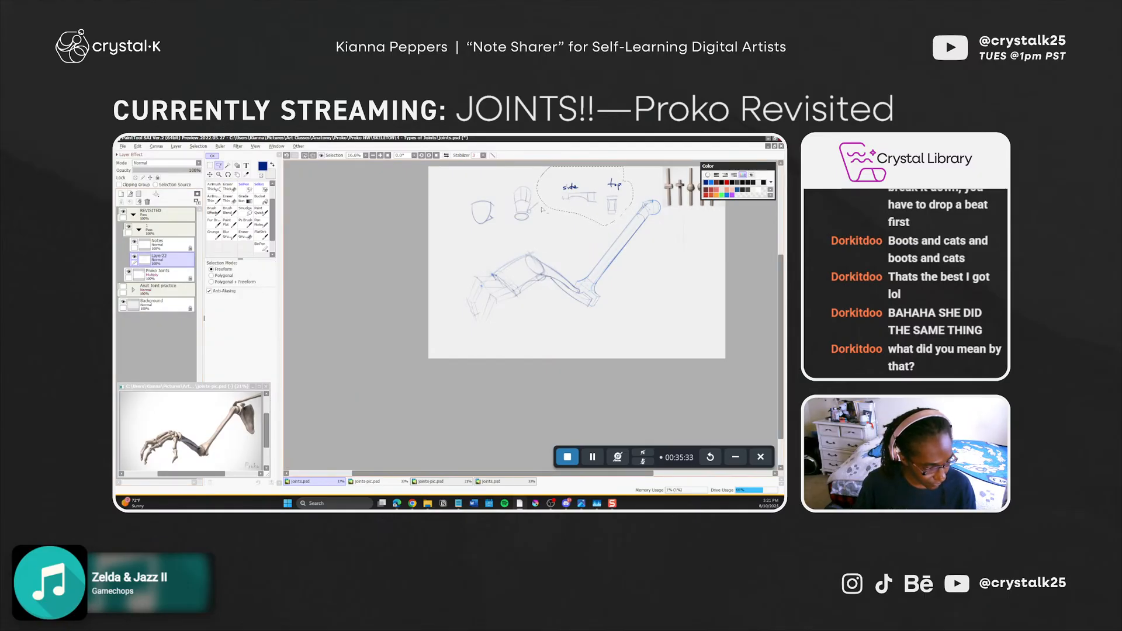
{"action": "key", "text": "ctrl+x"}
{"action": "left_click", "coordinate": [157, 244]}
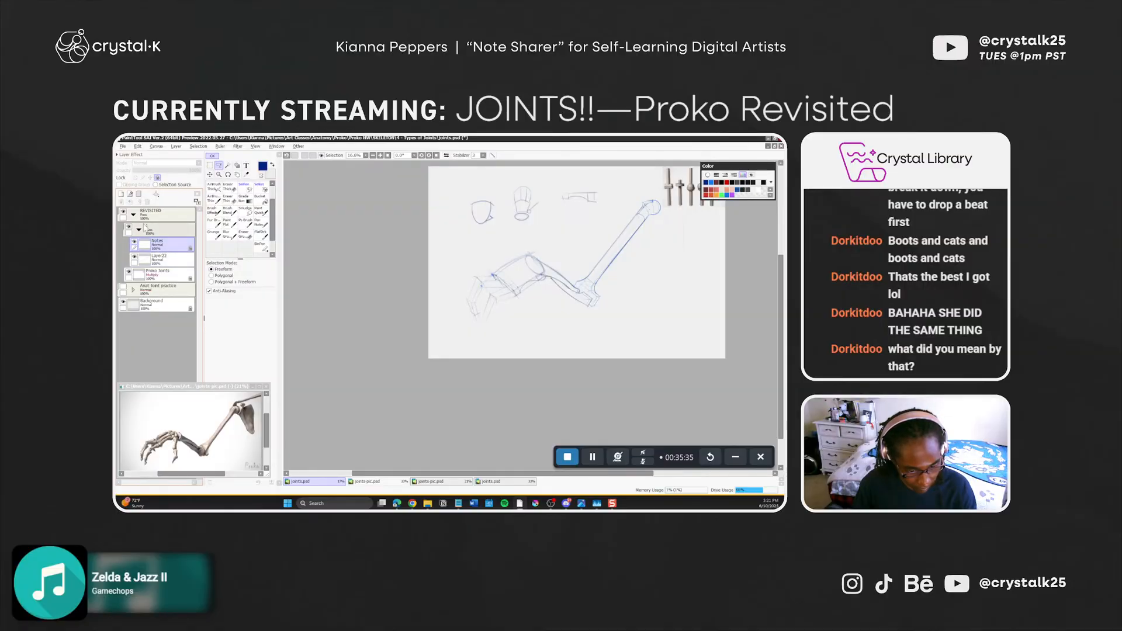
{"action": "key", "text": "ctrl+v"}
{"action": "key", "text": "ctrl+e"}
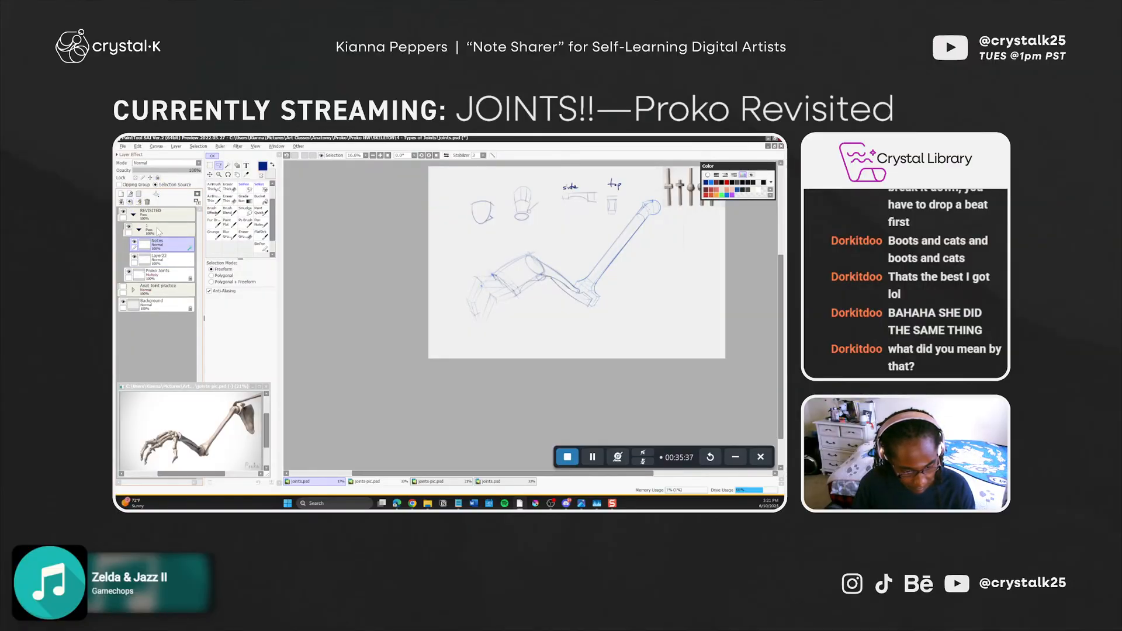
Relock the Notes layer and make the arm sketch layer active again with the sketch brush
{"action": "left_click", "coordinate": [171, 272]}
{"action": "left_click", "coordinate": [167, 259]}
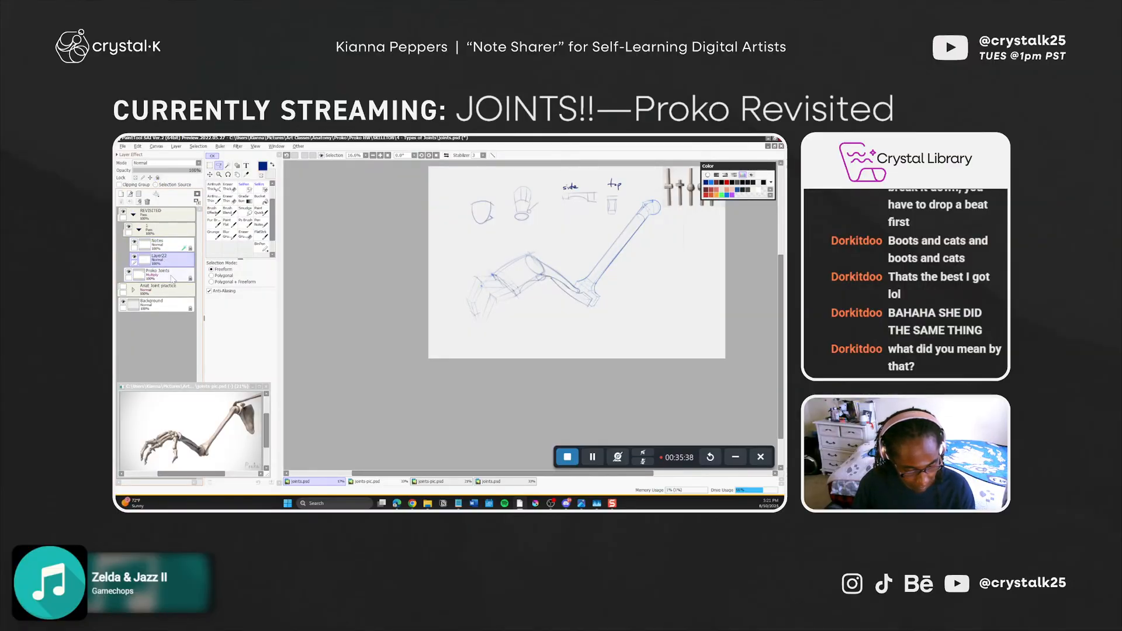
{"action": "left_click", "coordinate": [171, 242]}
{"action": "left_click", "coordinate": [168, 259]}
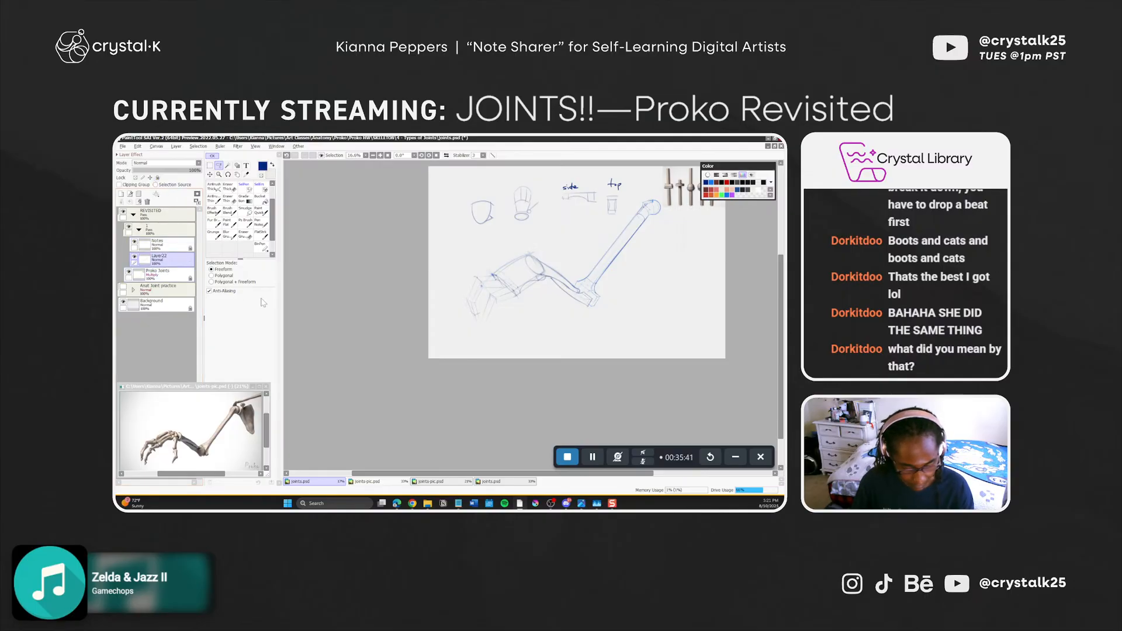
{"action": "key", "text": "b"}
Save the drawing and sketch the lower finger segments of the hand, checking them against the photo
{"action": "left_click_drag", "start_coordinate": [545, 336], "coordinate": [523, 336]}
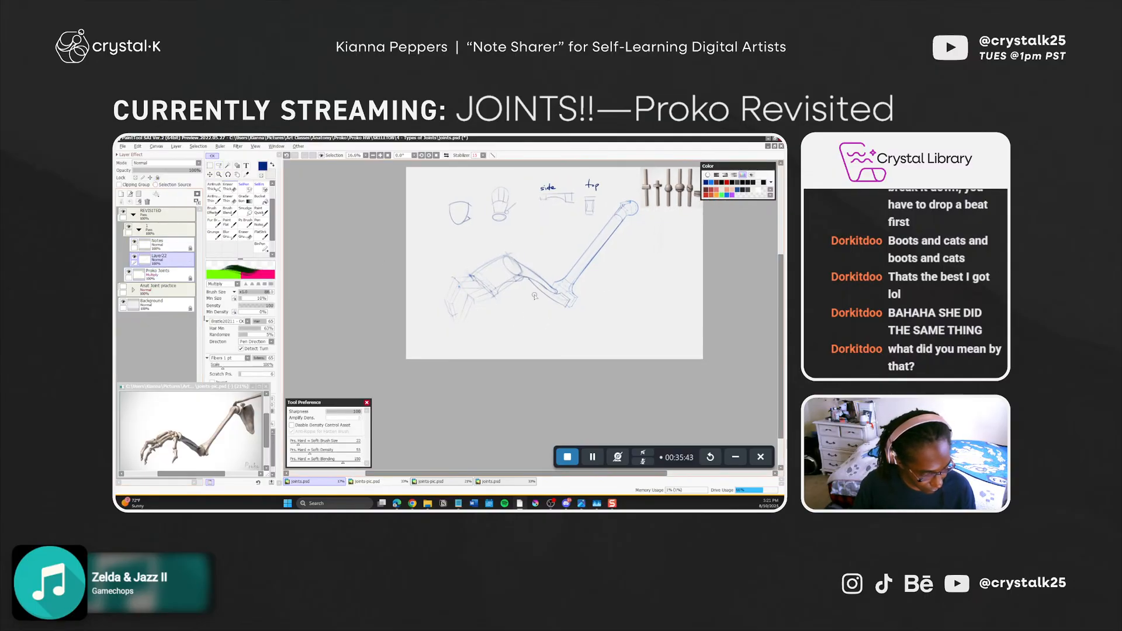
{"action": "key", "text": "ctrl+s"}
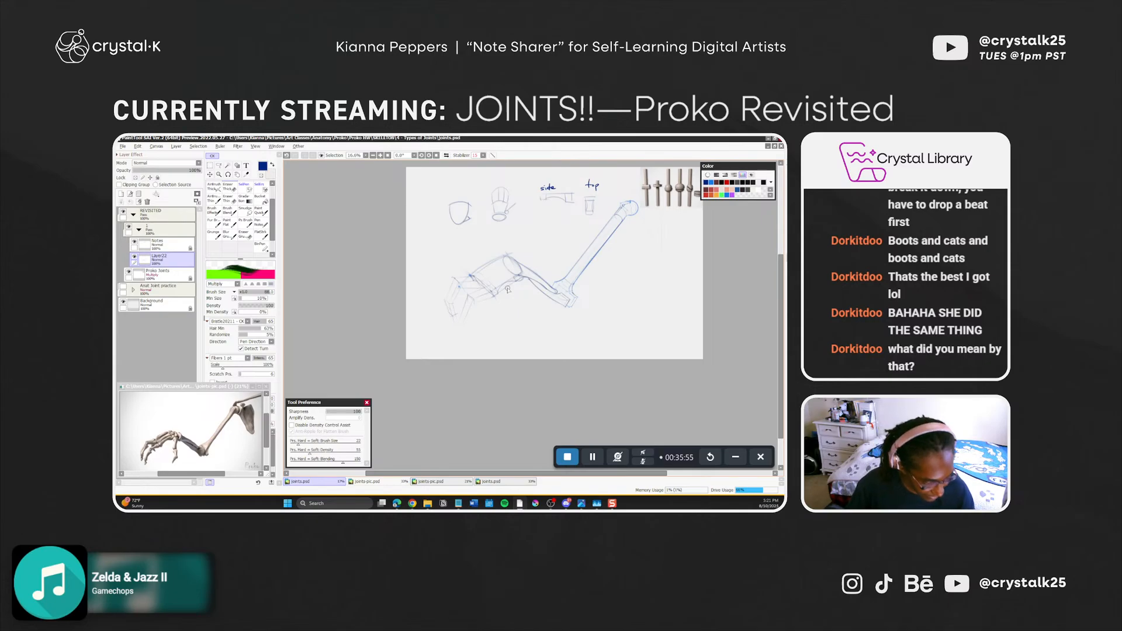
{"action": "key", "text": "shift"}
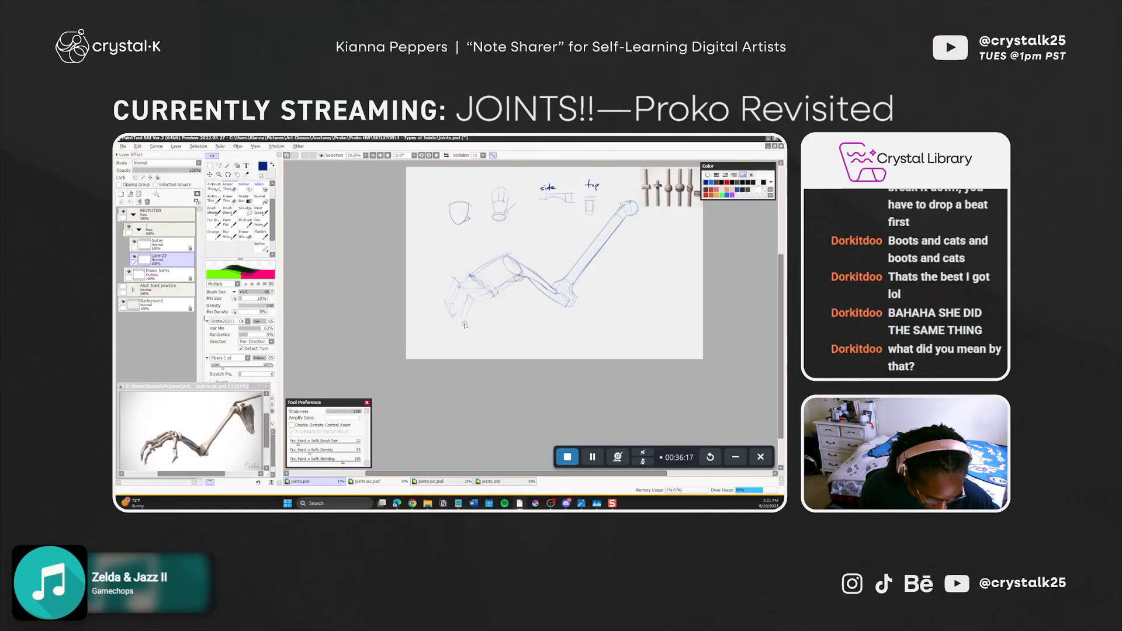
{"action": "key", "text": "ctrl+z"}
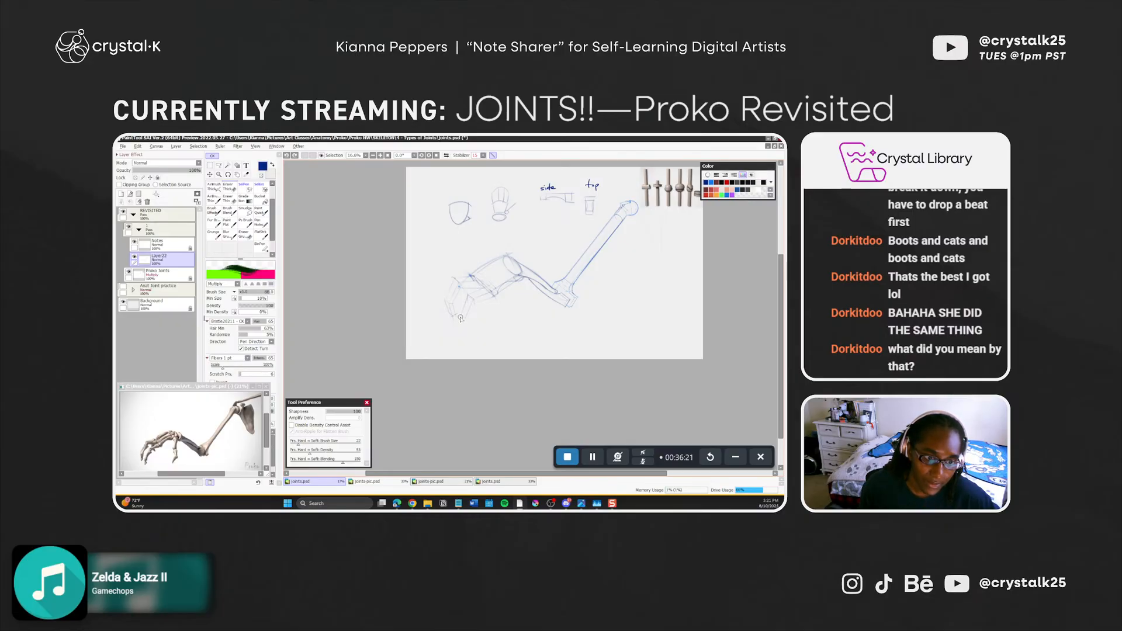
{"action": "left_click_drag", "start_coordinate": [460, 317], "coordinate": [464, 322]}
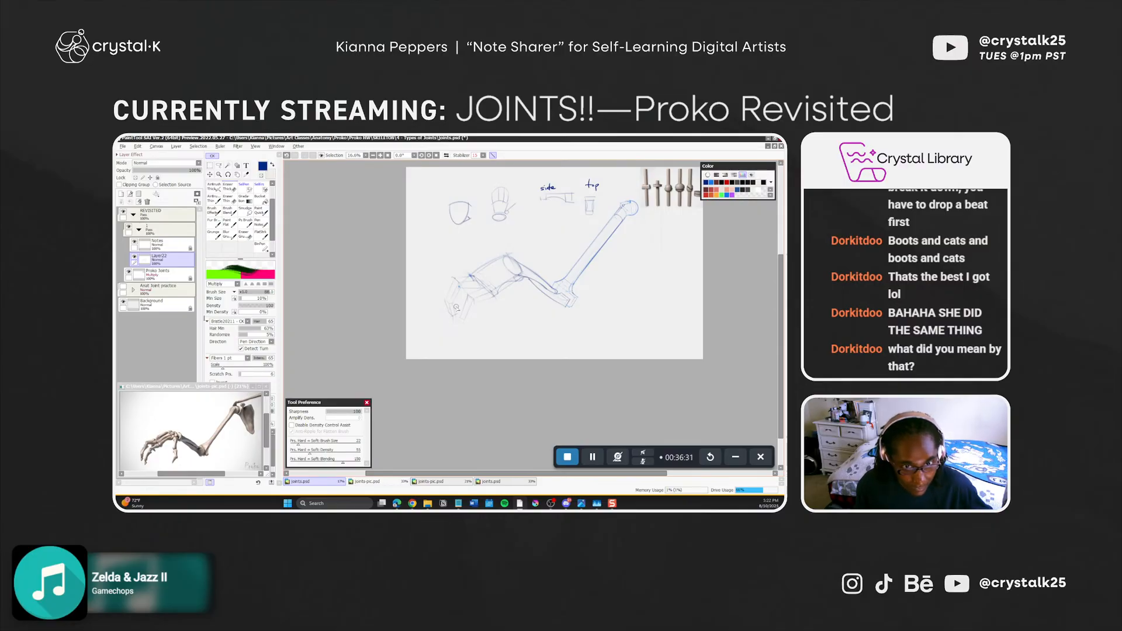
{"action": "key", "text": "ctrl+shift+Tab"}
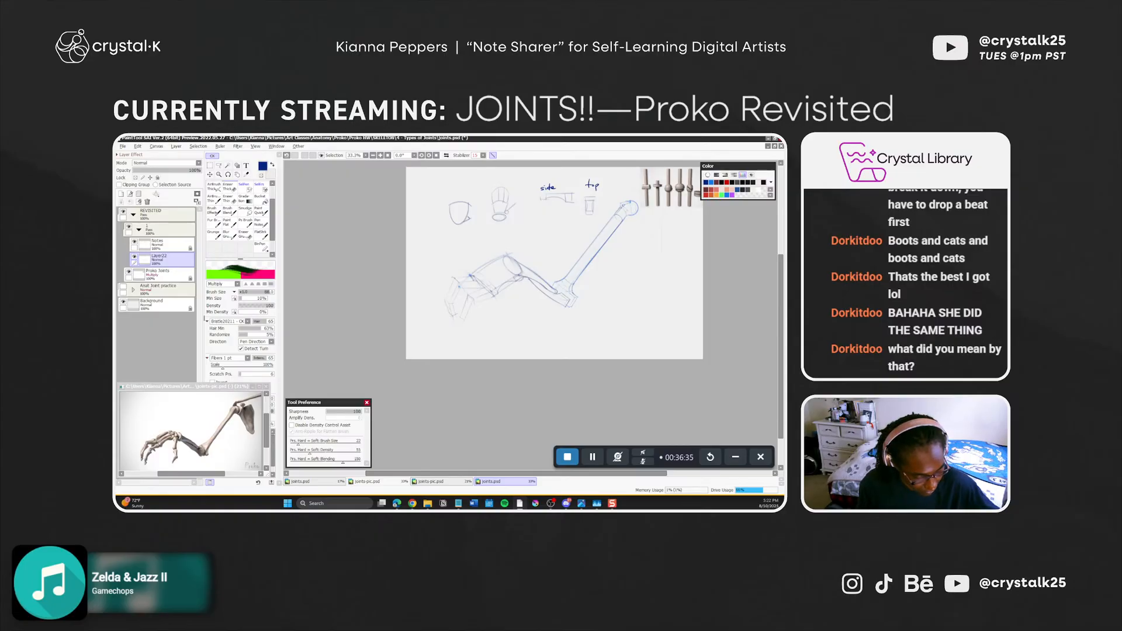
{"action": "key", "text": "ctrl+Tab"}
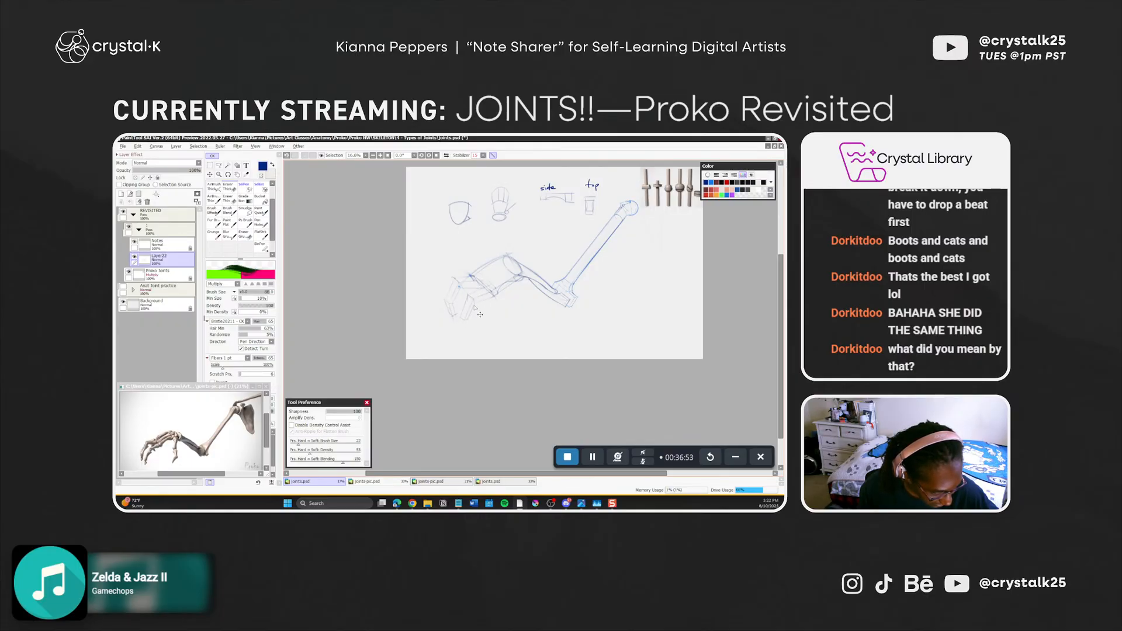
Rework the finger segments into longer, tapering shapes down to the fingertips and save the drawing
{"action": "key", "text": "ctrl+z"}
{"action": "left_click_drag", "start_coordinate": [474, 303], "coordinate": [465, 322]}
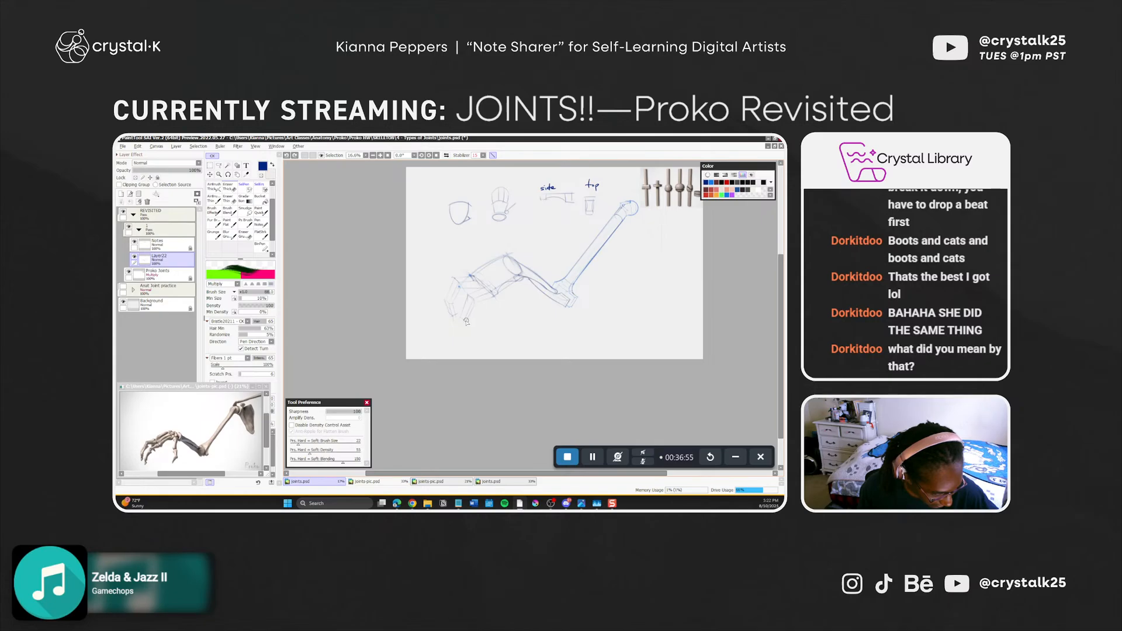
{"action": "key", "text": "ctrl+z"}
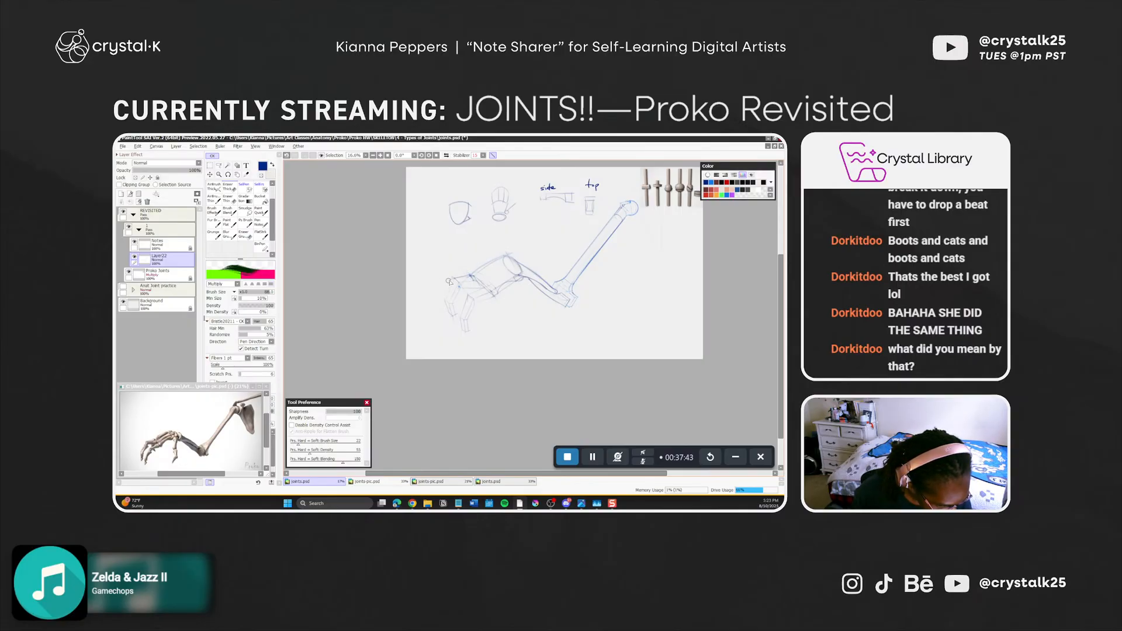
{"action": "key", "text": "ctrl+z"}
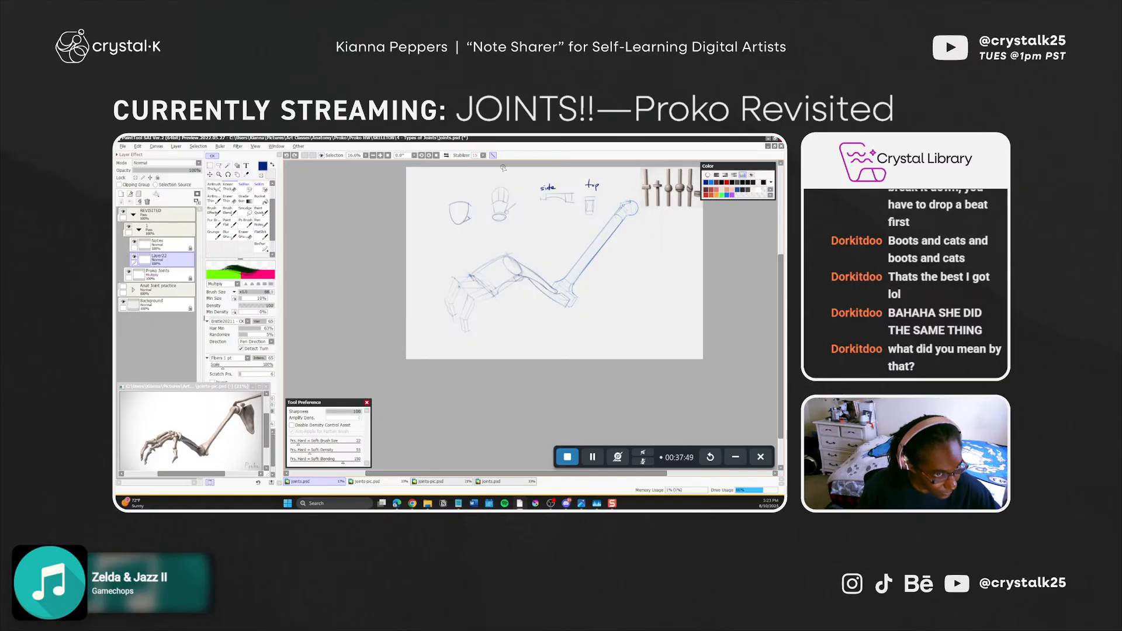
{"action": "key", "text": "ctrl+s"}
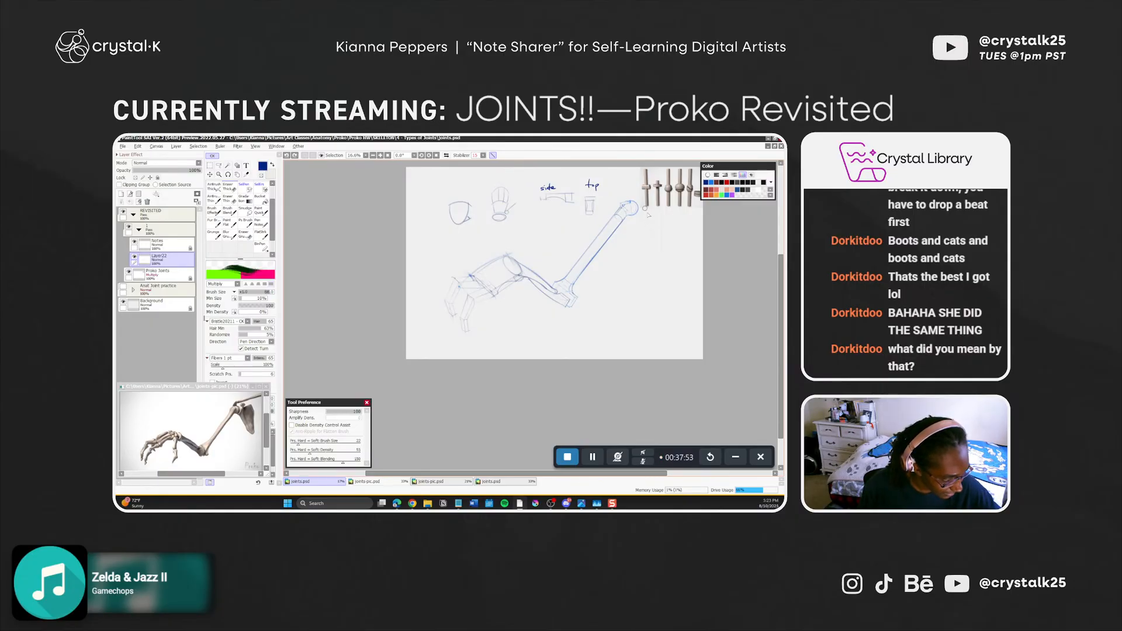
Erase part of the rounded shoulder end of the upper arm bone and redraw its ball shape
{"action": "key", "text": "e"}
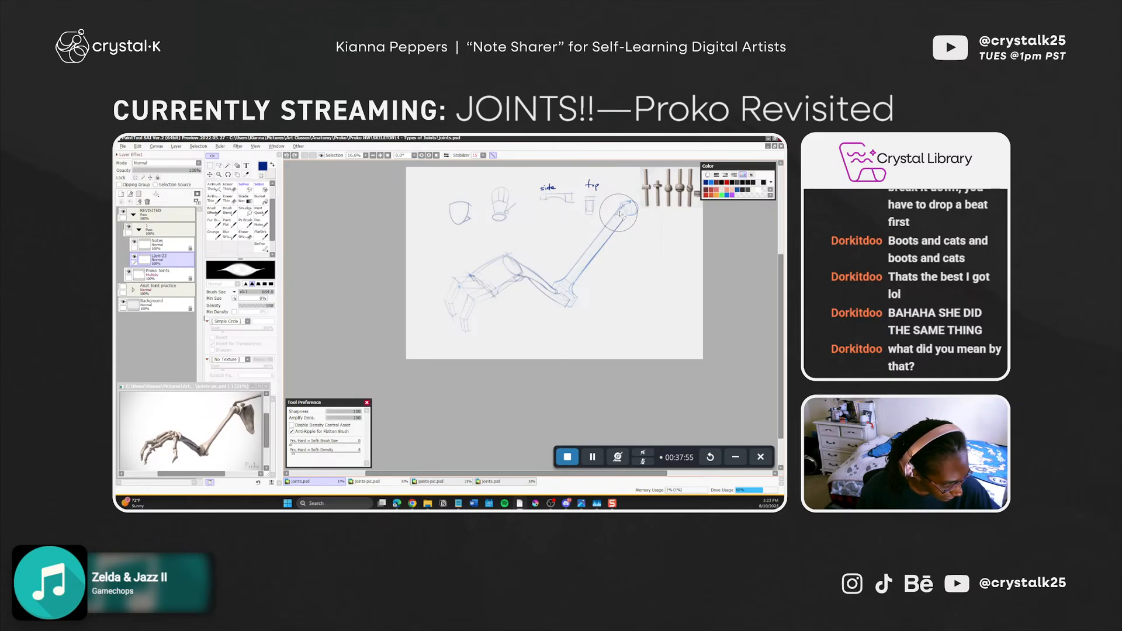
{"action": "left_click_drag", "start_coordinate": [623, 213], "coordinate": [617, 210]}
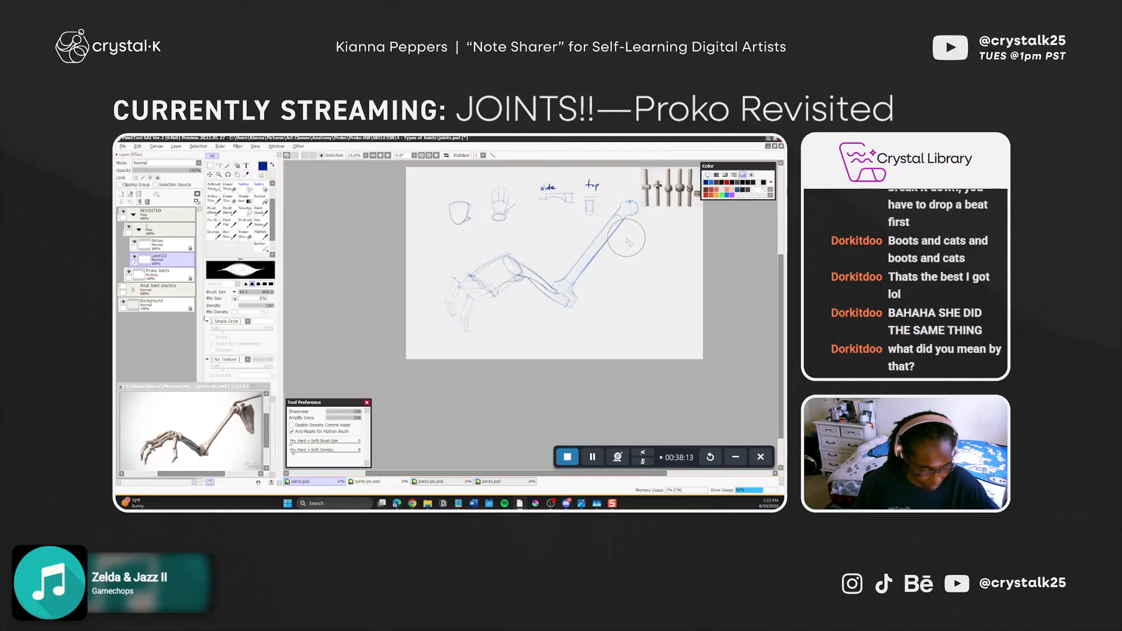
{"action": "key", "text": "b"}
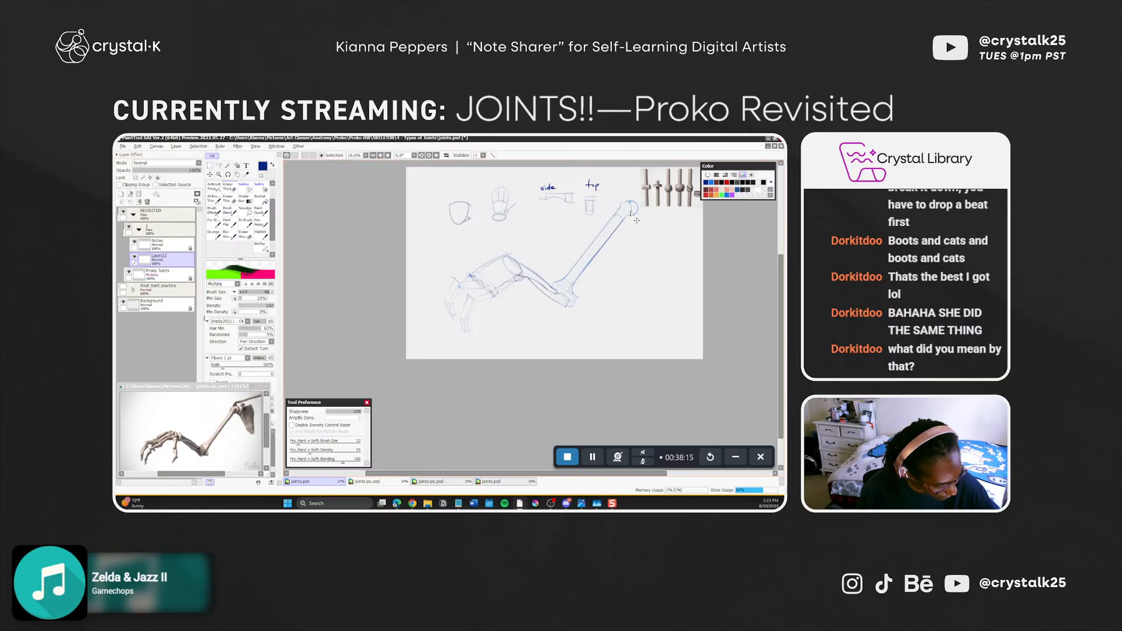
{"action": "left_click_drag", "start_coordinate": [630, 212], "coordinate": [629, 214]}
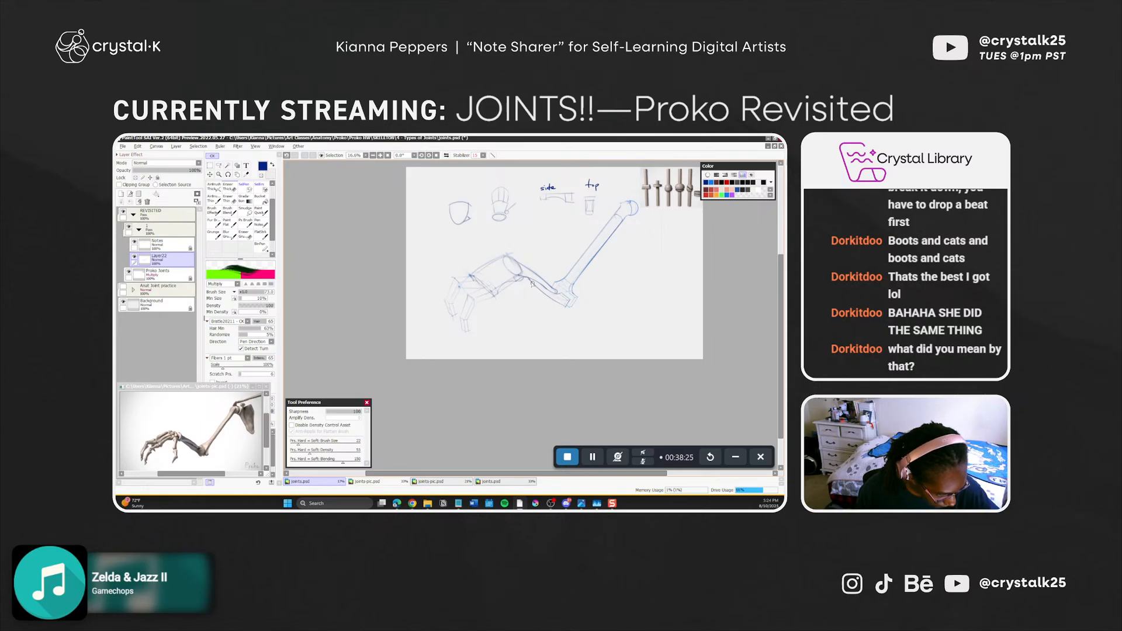
{"action": "key", "text": "e"}
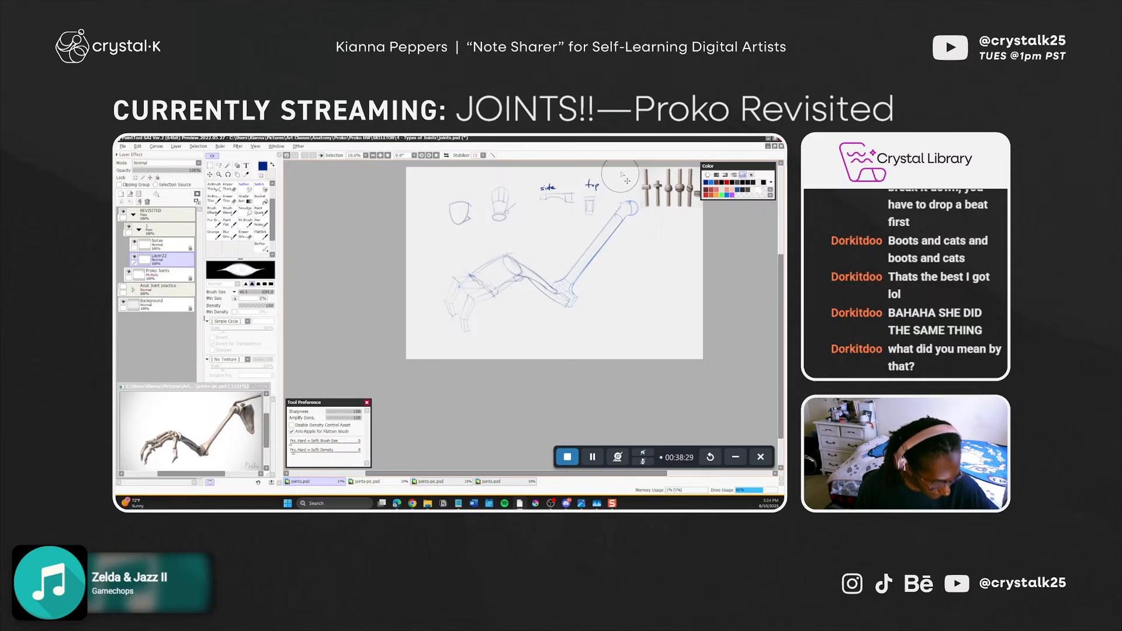
Save the drawing and redraw the front finger's segments from the knuckle down towards the fingertips
{"action": "key", "text": "ctrl+s"}
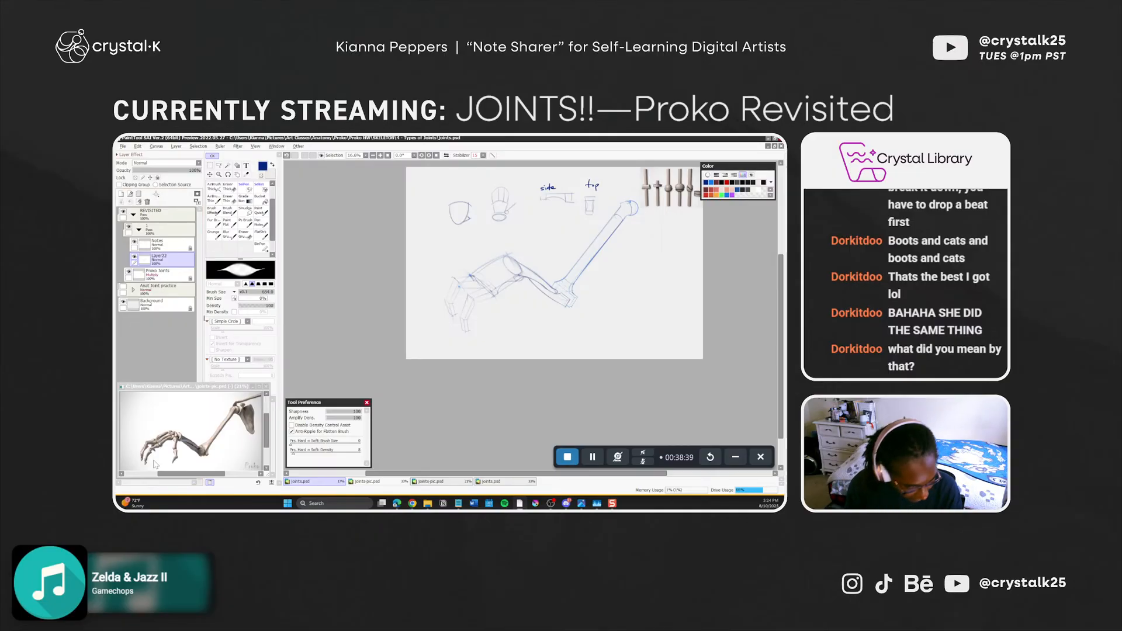
{"action": "key", "text": "r"}
{"action": "mouse_move", "coordinate": [538, 409]}
{"action": "left_mouse_down"}
{"action": "mouse_move", "coordinate": [599, 380]}
{"action": "mouse_move", "coordinate": [639, 330]}
{"action": "left_mouse_up"}
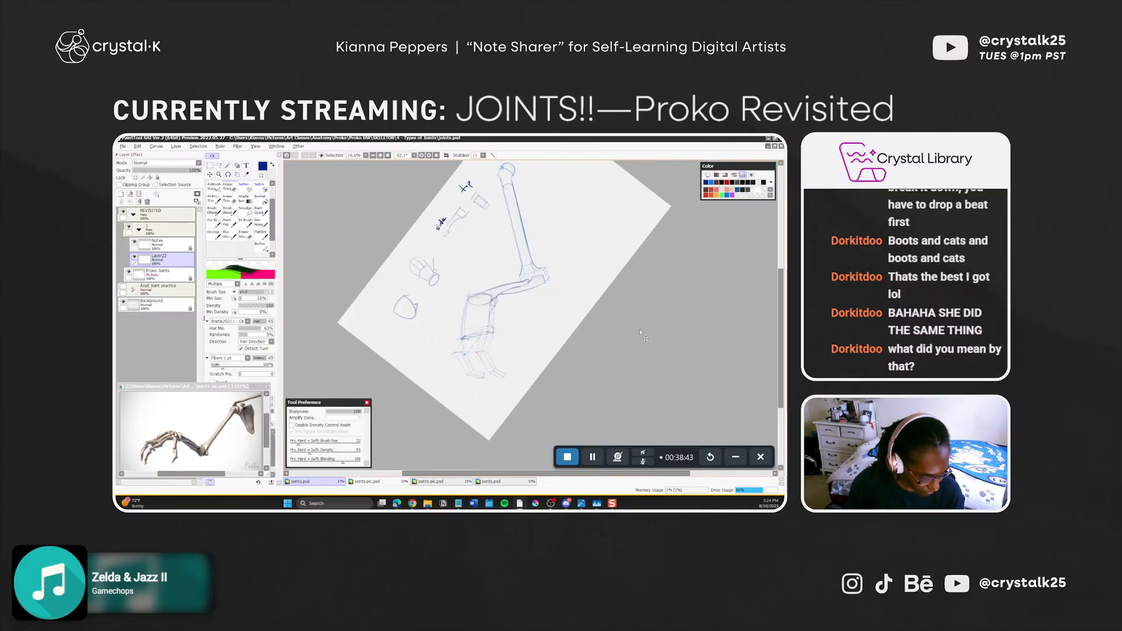
{"action": "key", "text": "shift"}
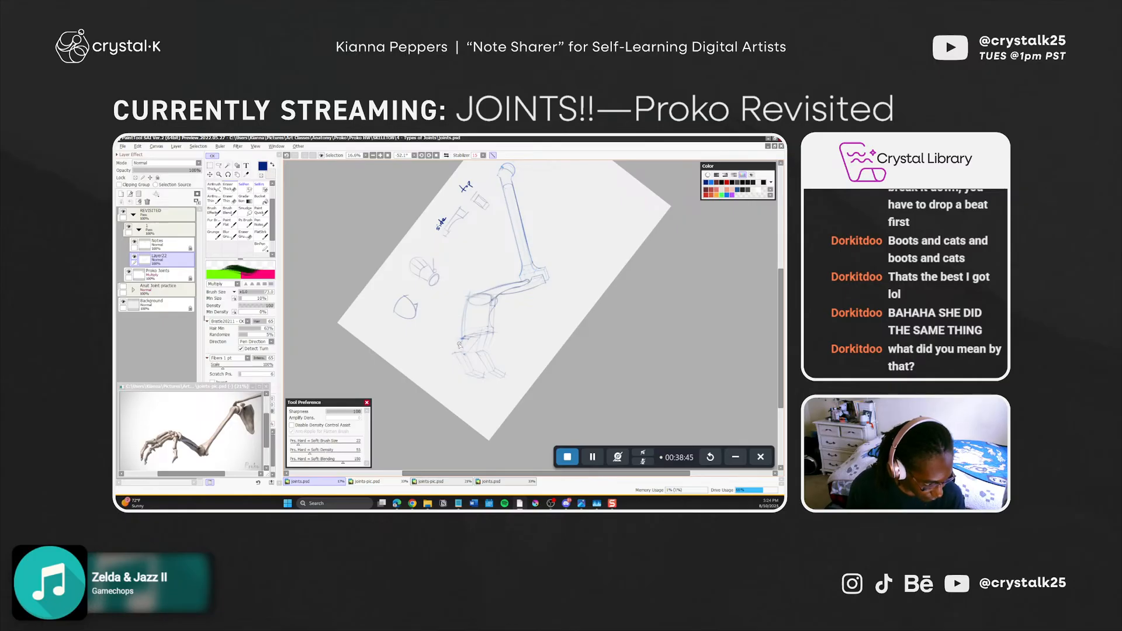
{"action": "mouse_move", "coordinate": [457, 355]}
{"action": "left_mouse_down"}
{"action": "mouse_move", "coordinate": [463, 336]}
{"action": "mouse_move", "coordinate": [456, 351]}
{"action": "left_mouse_up"}
{"action": "key", "text": "ctrl+z"}
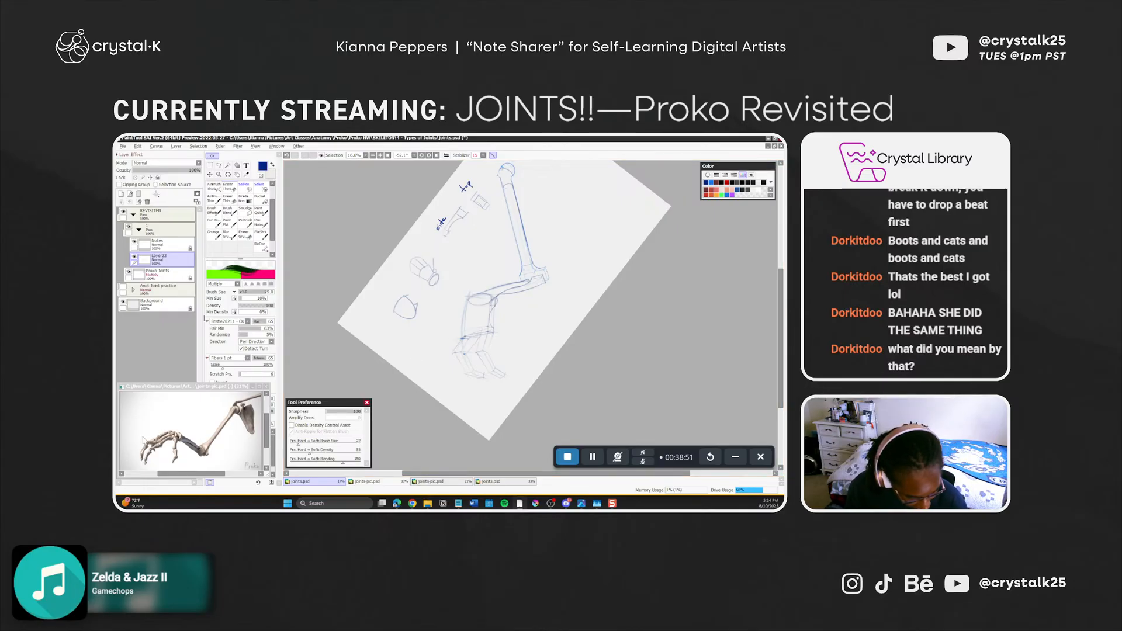
{"action": "key", "text": "ctrl+z"}
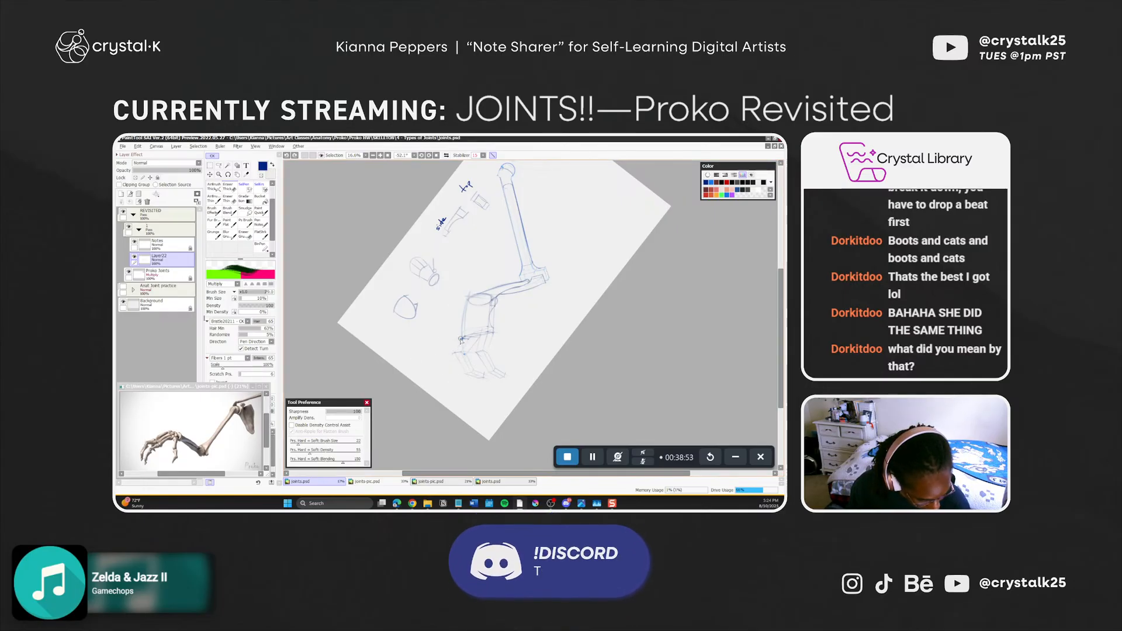
{"action": "left_click_drag", "start_coordinate": [461, 339], "coordinate": [452, 353]}
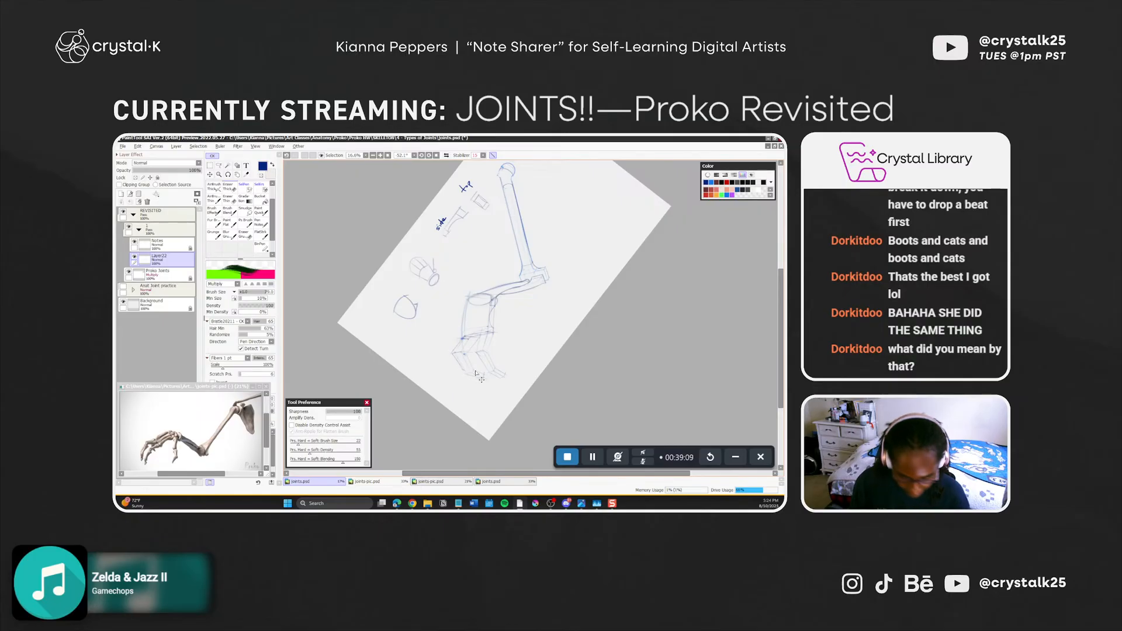
{"action": "key", "text": "Delete"}
{"action": "left_click_drag", "start_coordinate": [477, 381], "coordinate": [468, 409]}
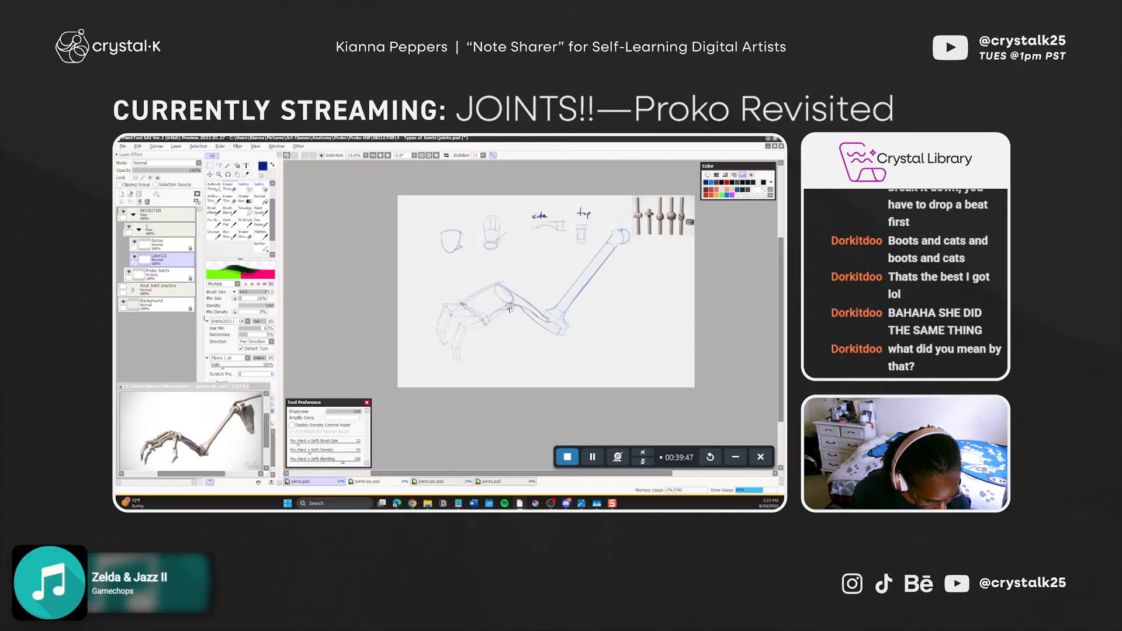
{"action": "left_click_drag", "start_coordinate": [511, 307], "coordinate": [508, 338]}
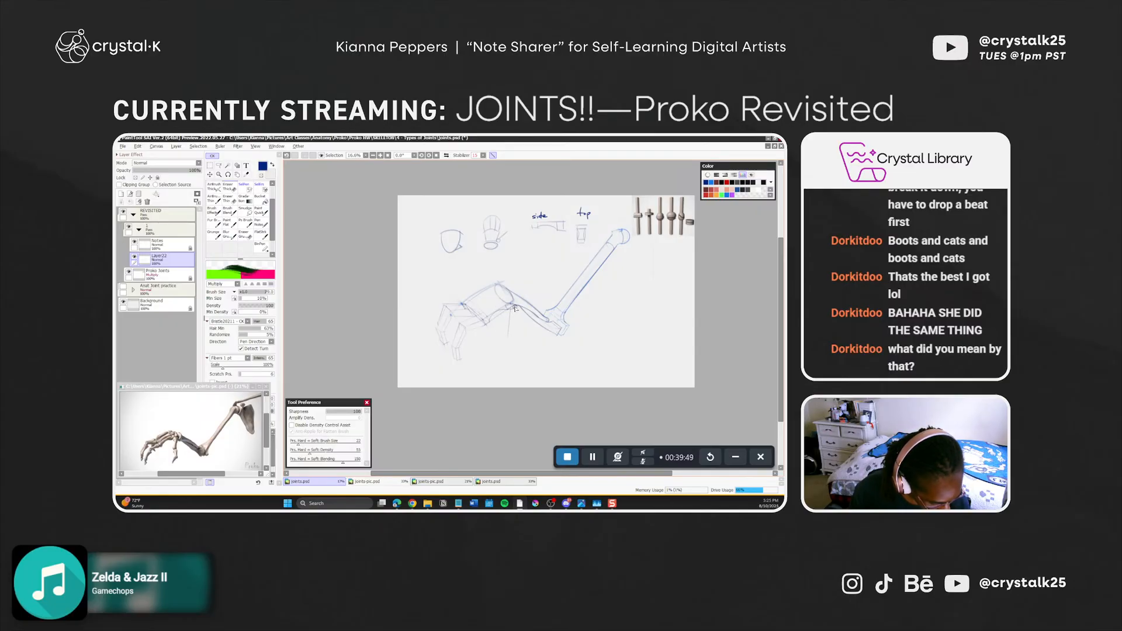
{"action": "key", "text": "ctrl+z"}
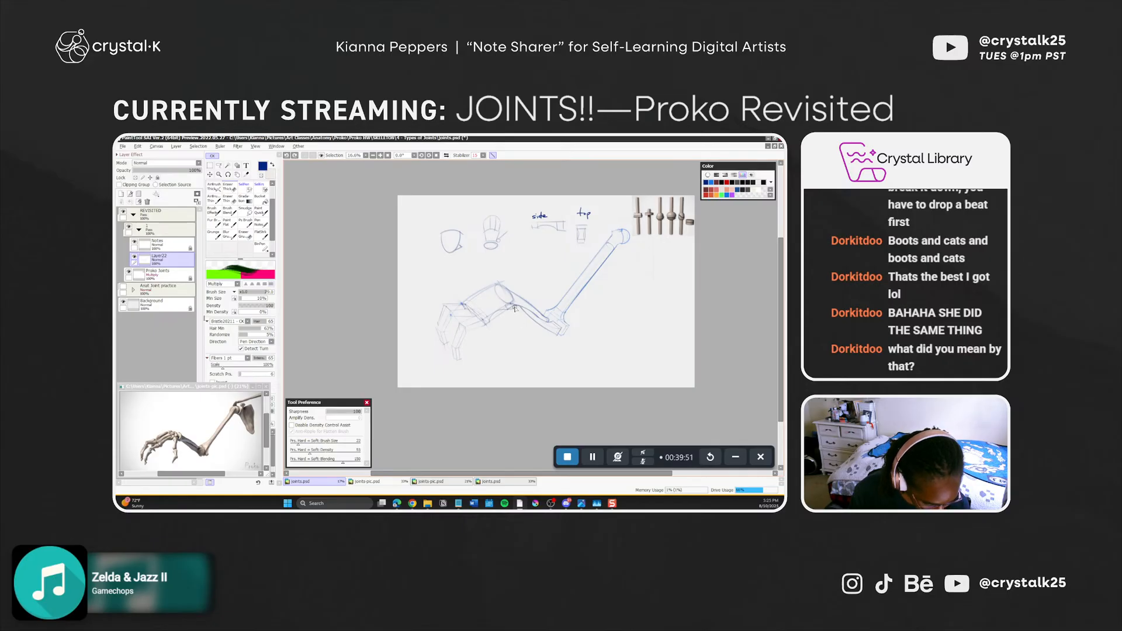
{"action": "left_click_drag", "start_coordinate": [515, 307], "coordinate": [509, 342]}
{"action": "key", "text": "ctrl+z"}
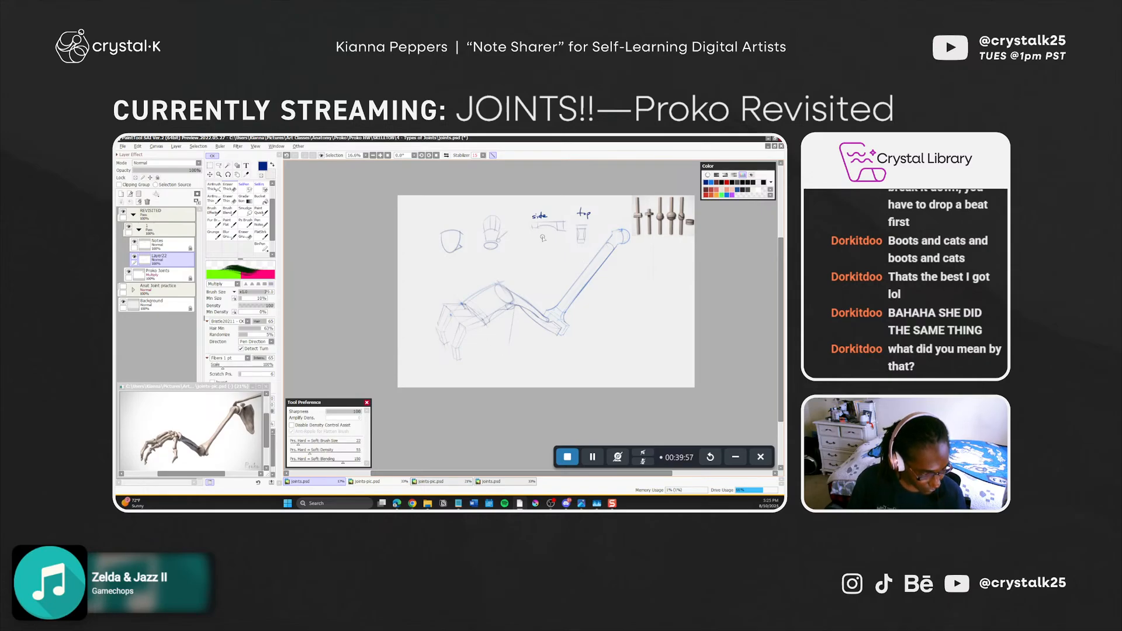
{"action": "key", "text": "ctrl+z"}
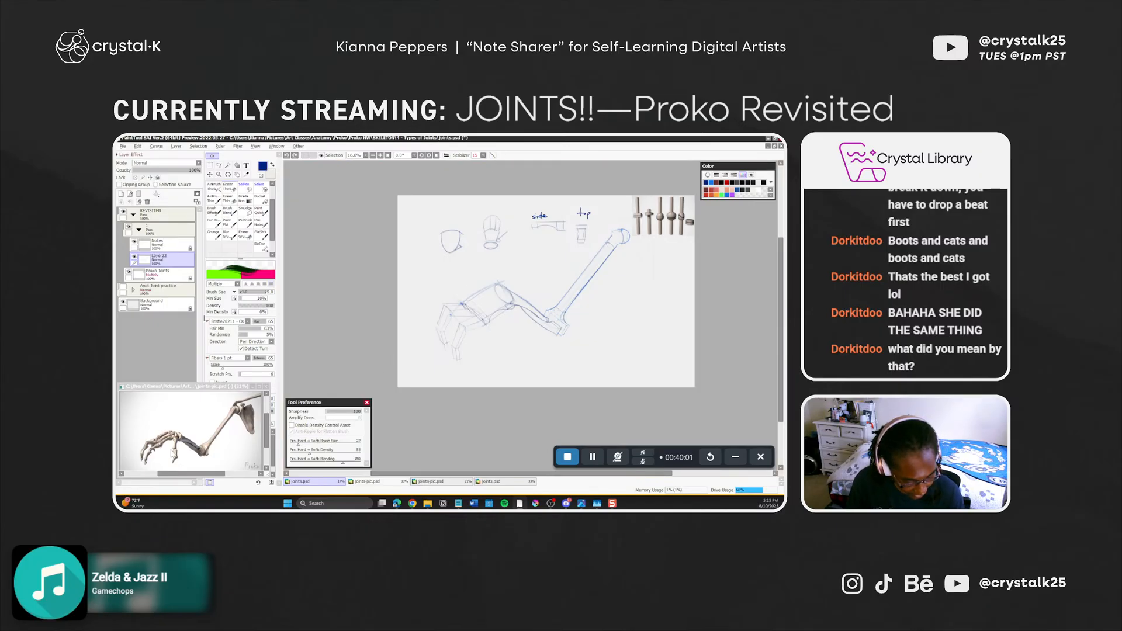
Lightly sketch a faint guide arc beneath the forearm between the hand and the elbow
{"action": "left_click_drag", "start_coordinate": [466, 371], "coordinate": [481, 364], "text": "ctrl+alt"}
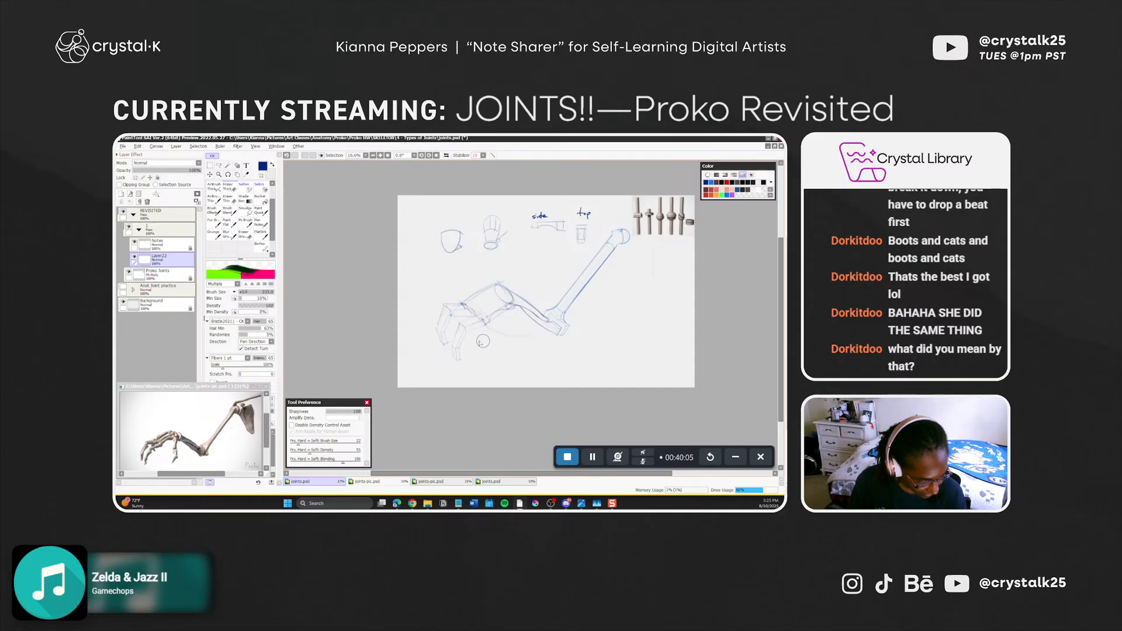
{"action": "left_click_drag", "start_coordinate": [472, 335], "coordinate": [467, 336], "text": "ctrl+alt"}
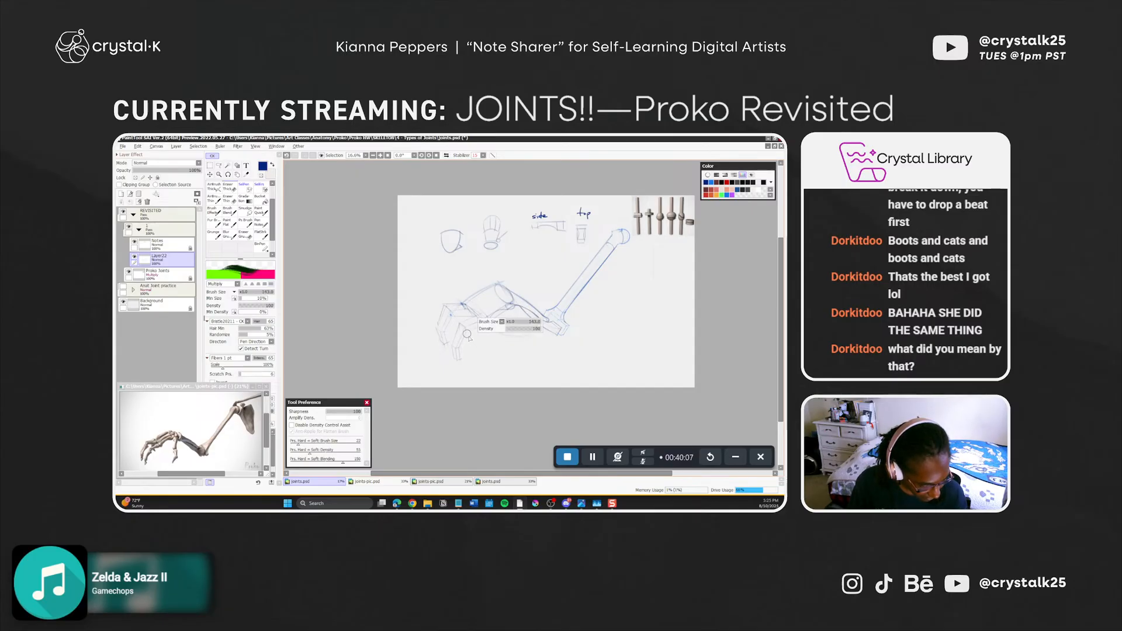
Add a new layer and draw sweeping red rhythm curves along the forearm and up the upper arm past the shoulder
{"action": "key", "text": "x"}
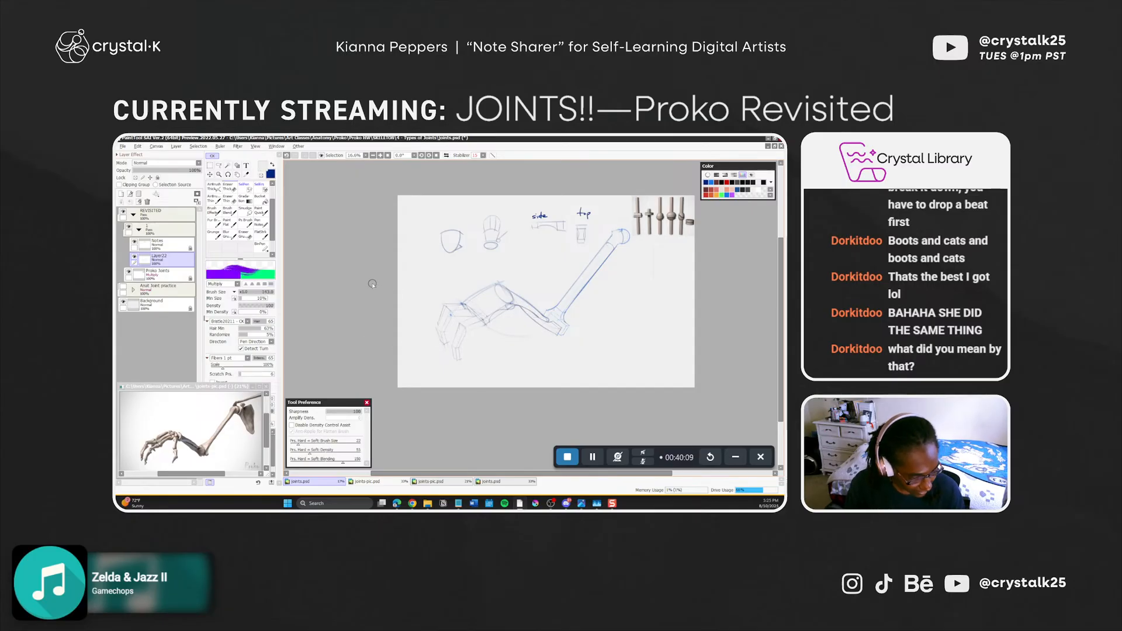
{"action": "left_click_drag", "start_coordinate": [272, 220], "coordinate": [273, 207]}
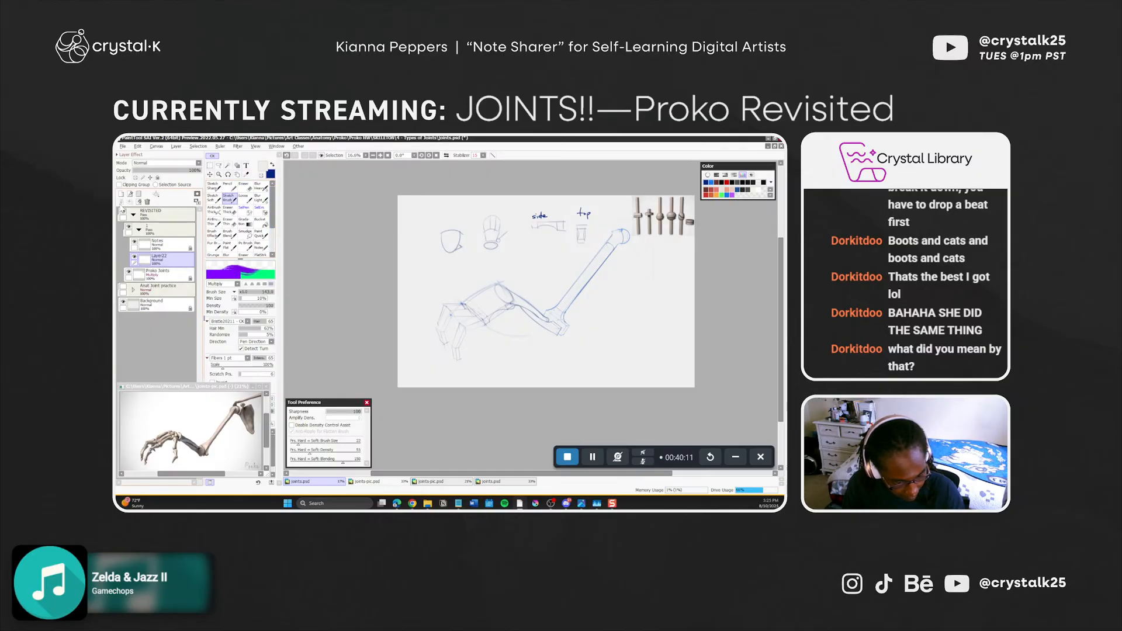
{"action": "left_click", "coordinate": [121, 193]}
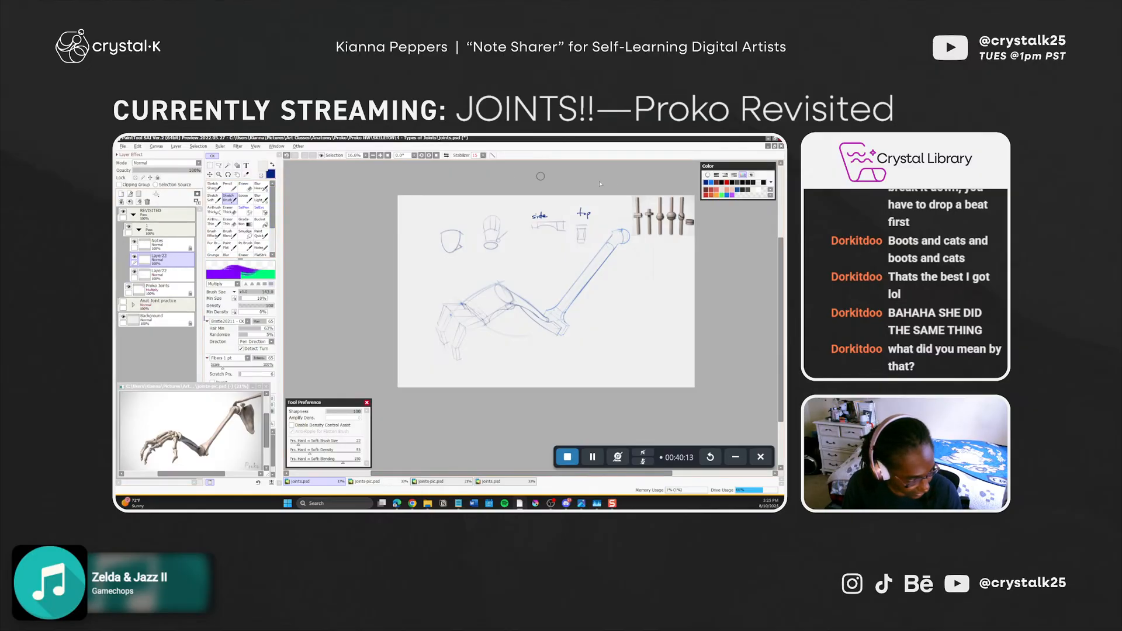
{"action": "left_click", "coordinate": [716, 182]}
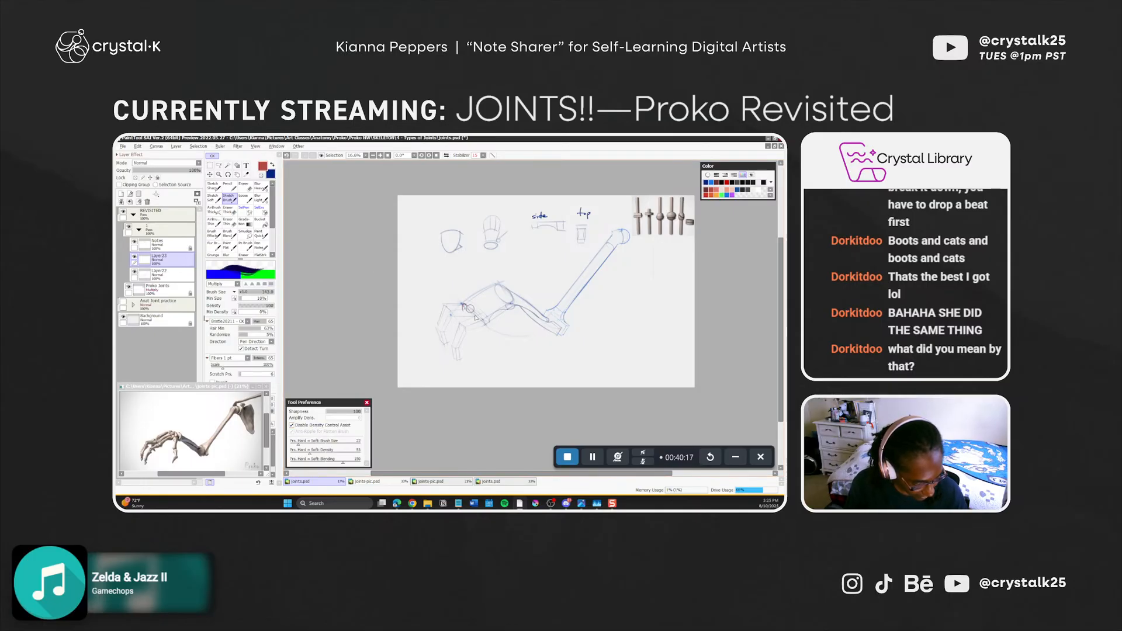
{"action": "left_click_drag", "start_coordinate": [461, 304], "coordinate": [555, 331]}
{"action": "key", "text": "ctrl+z"}
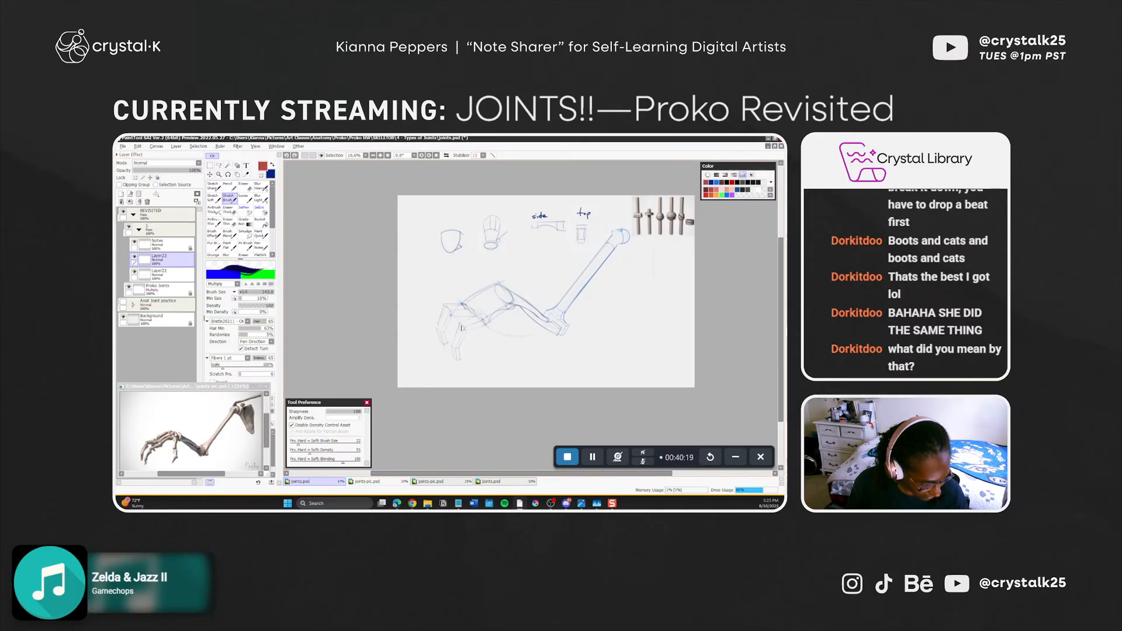
{"action": "left_click_drag", "start_coordinate": [462, 303], "coordinate": [577, 322]}
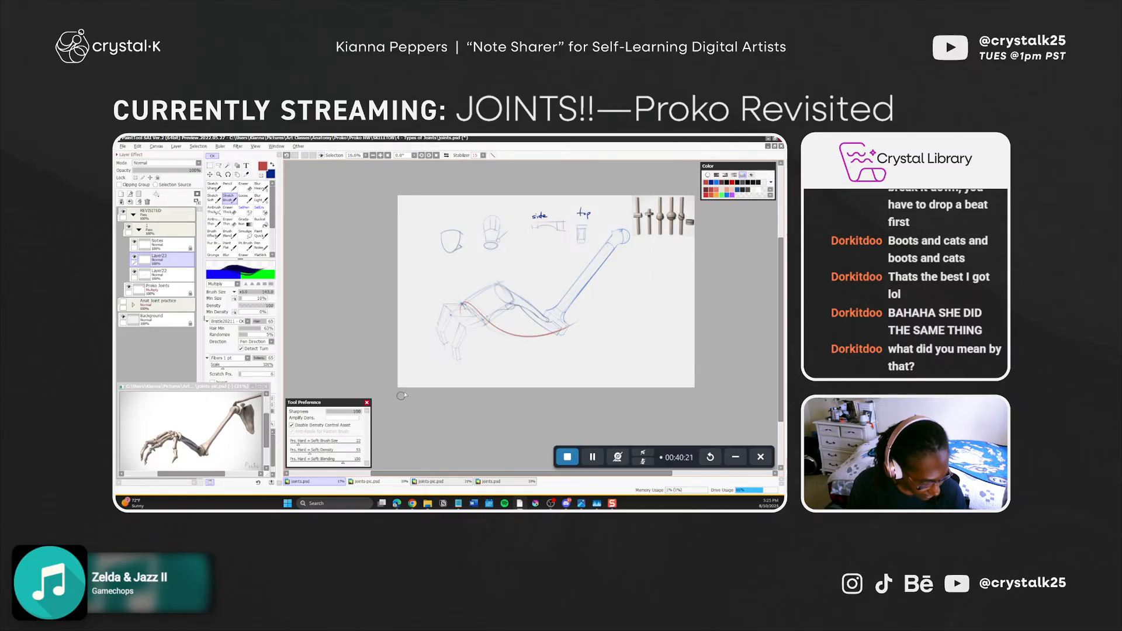
{"action": "key", "text": "ctrl+z"}
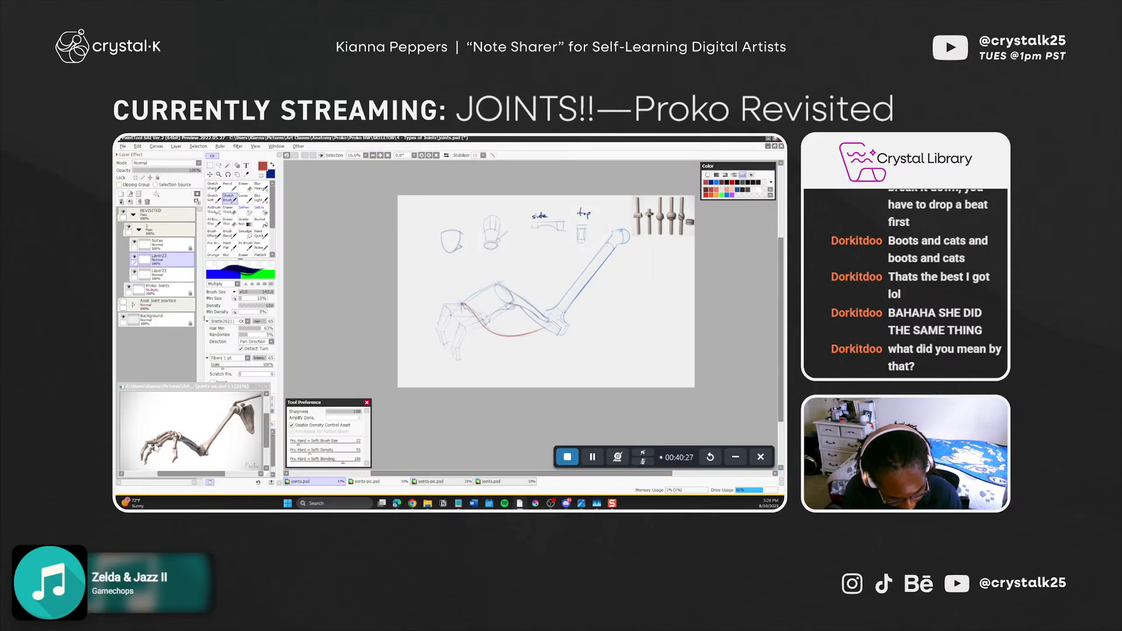
{"action": "mouse_move", "coordinate": [484, 307]}
{"action": "left_mouse_down", "text": "ctrl+alt"}
{"action": "mouse_move", "coordinate": [498, 316]}
{"action": "mouse_move", "coordinate": [489, 321]}
{"action": "mouse_move", "coordinate": [552, 323]}
{"action": "left_mouse_up", "text": "ctrl+alt"}
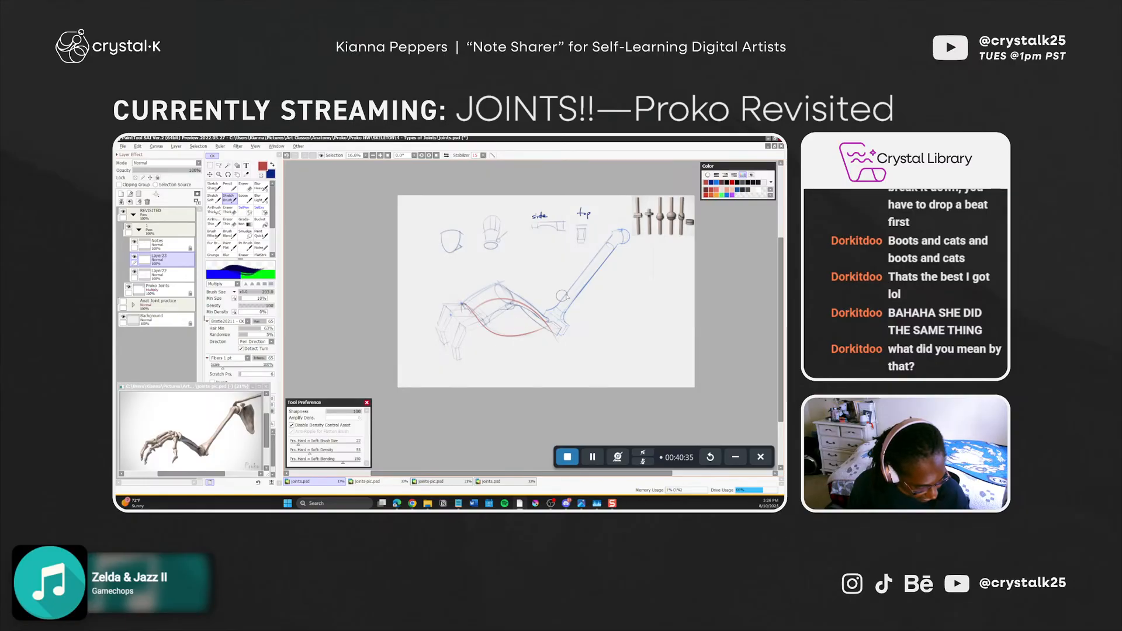
{"action": "mouse_move", "coordinate": [548, 334]}
{"action": "left_mouse_down"}
{"action": "mouse_move", "coordinate": [559, 312]}
{"action": "mouse_move", "coordinate": [682, 235]}
{"action": "left_mouse_up"}
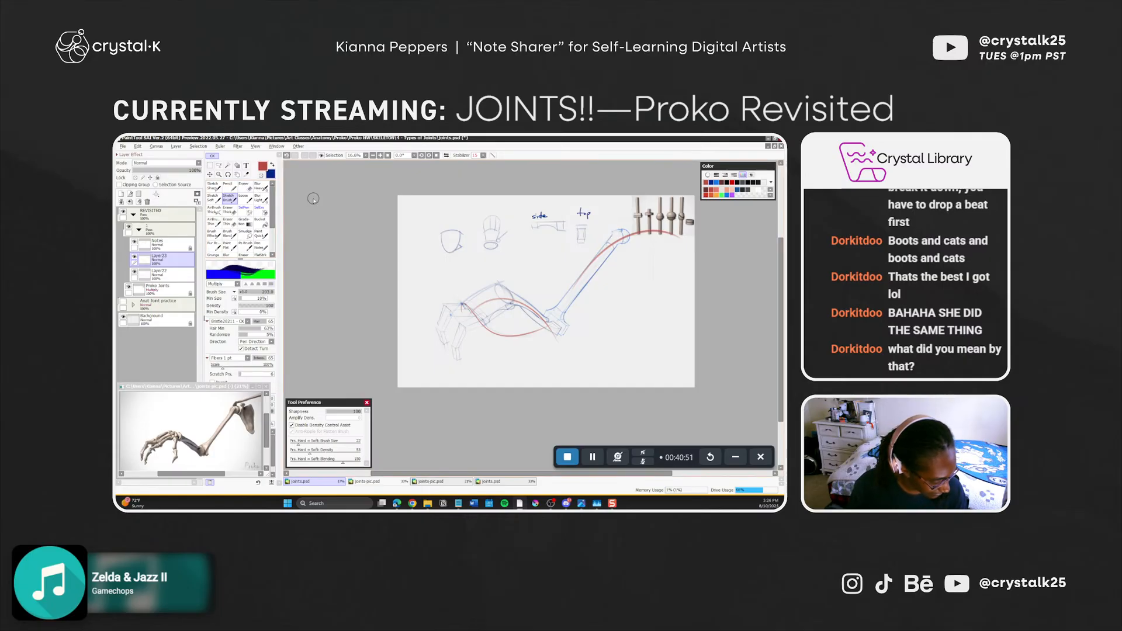
Undo the red rhythm curves and delete the layer added for them
{"action": "key", "text": "ctrl+z"}
{"action": "key", "text": "ctrl+z"}
{"action": "key", "text": "ctrl+z"}
{"action": "key", "text": "ctrl+z"}
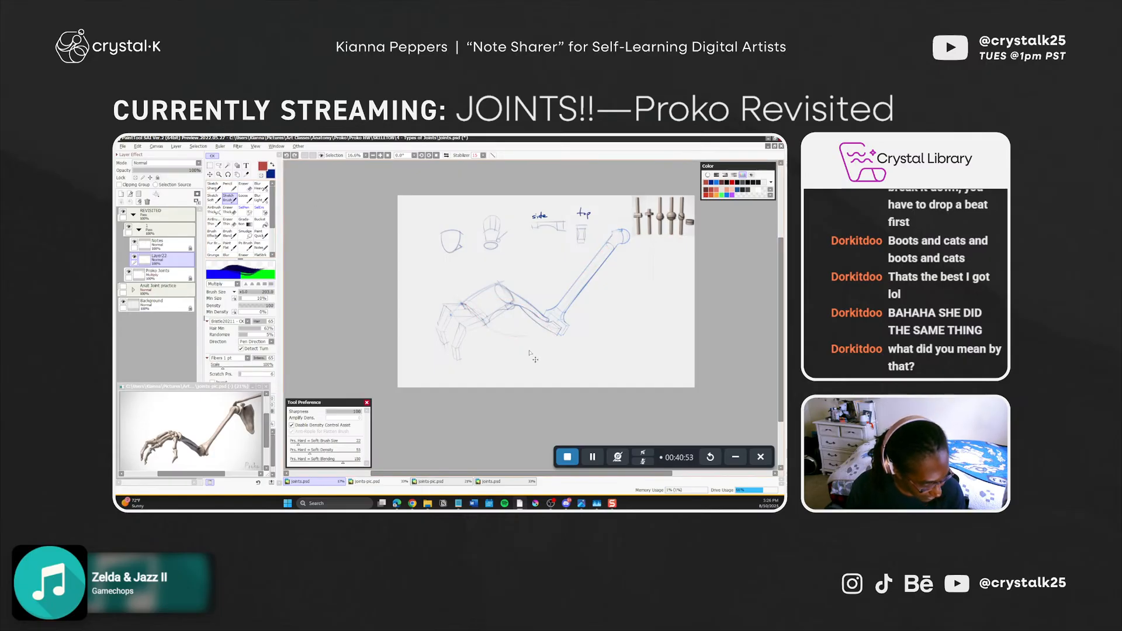
{"action": "key", "text": "ctrl+y"}
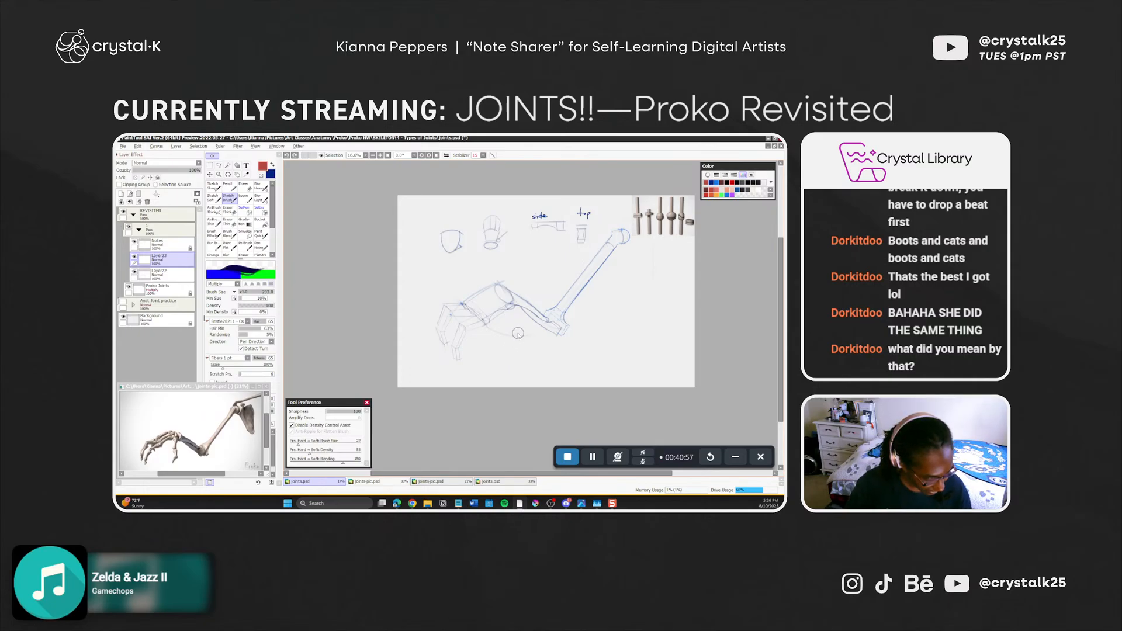
{"action": "left_click", "coordinate": [147, 202]}
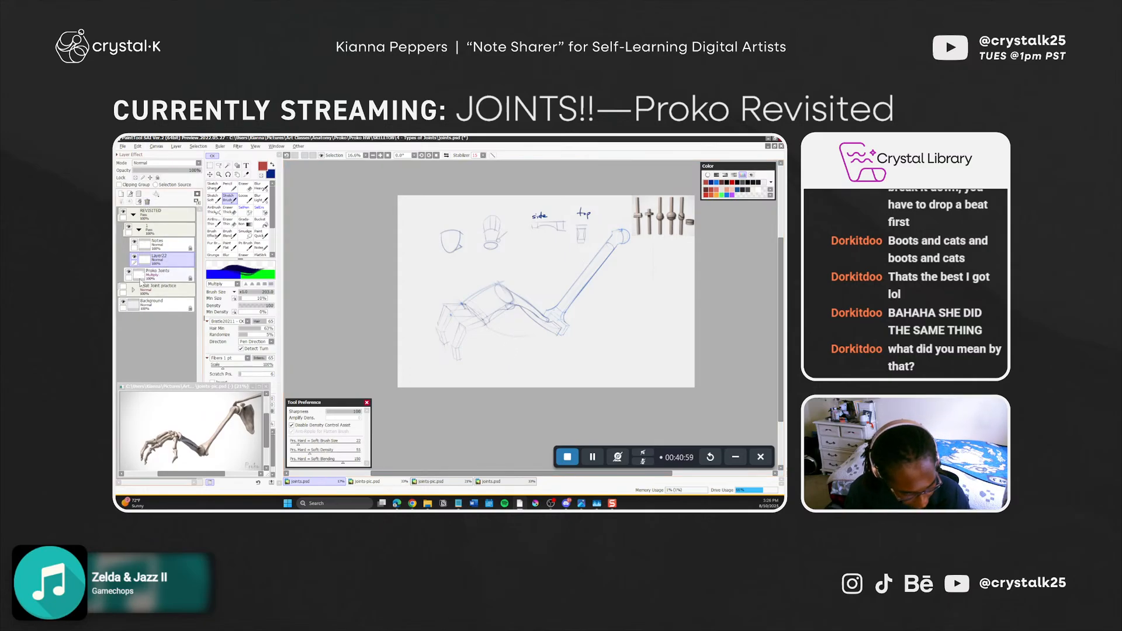
Reduce the brush size and sketch a straight blue line down from the wrist for the thumb's first edge
{"action": "left_click_drag", "start_coordinate": [512, 318], "coordinate": [509, 324]}
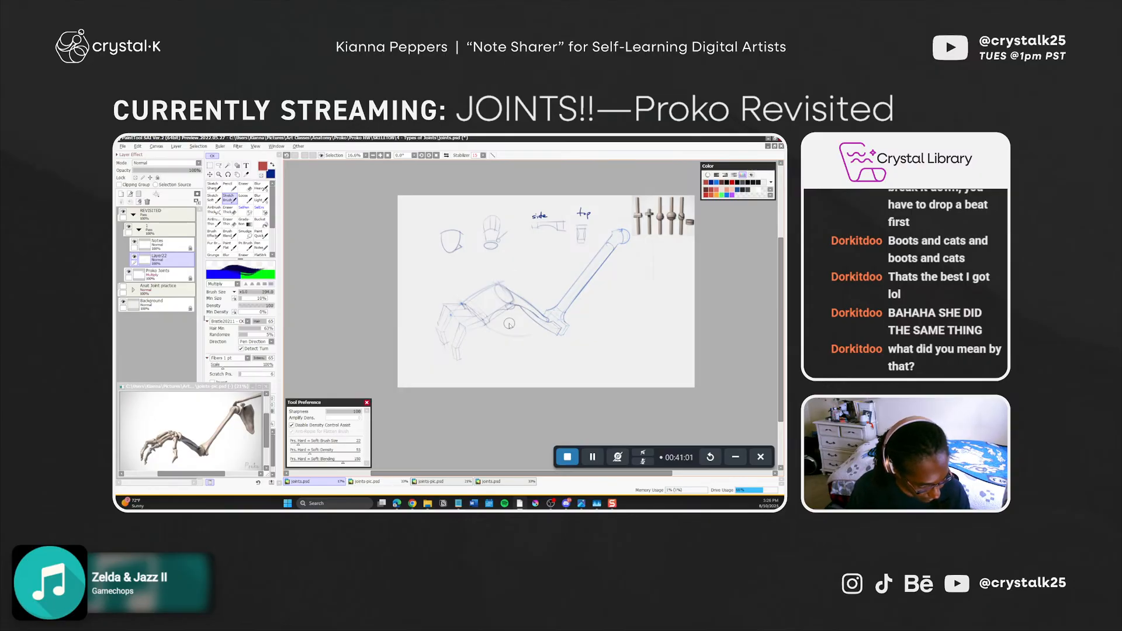
{"action": "key", "text": "shift"}
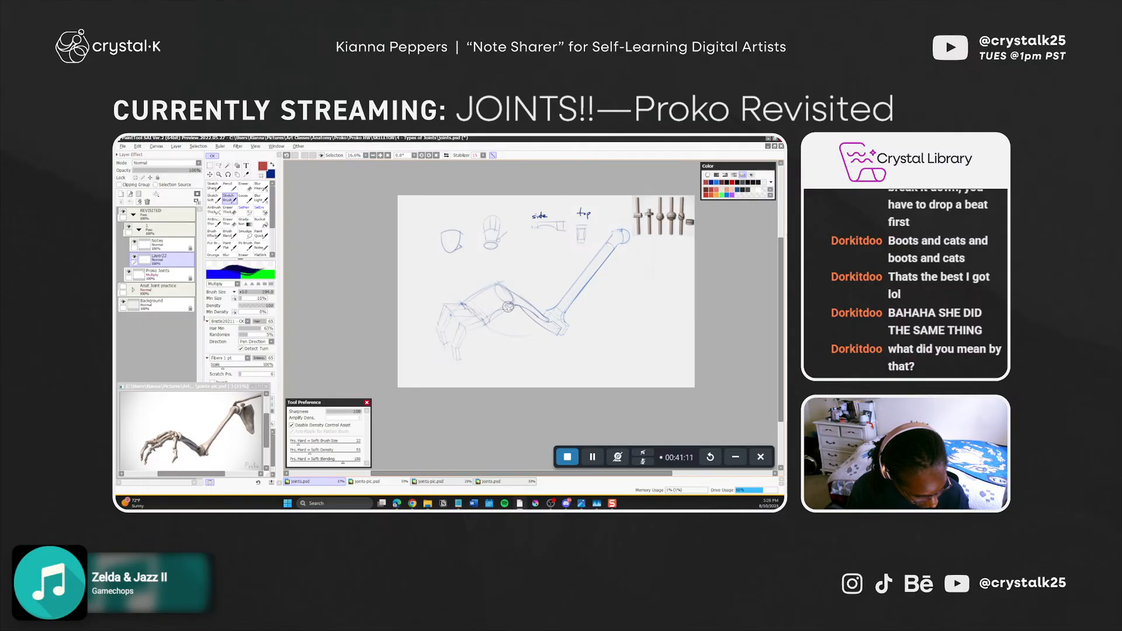
{"action": "left_click_drag", "start_coordinate": [509, 307], "coordinate": [509, 360]}
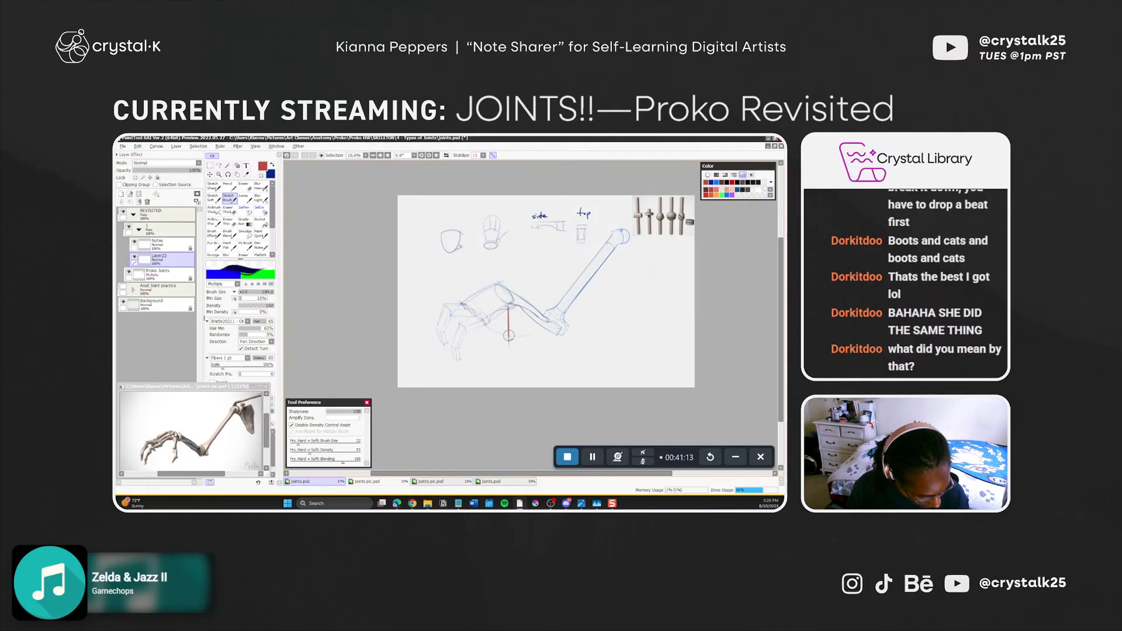
{"action": "key", "text": "ctrl+z"}
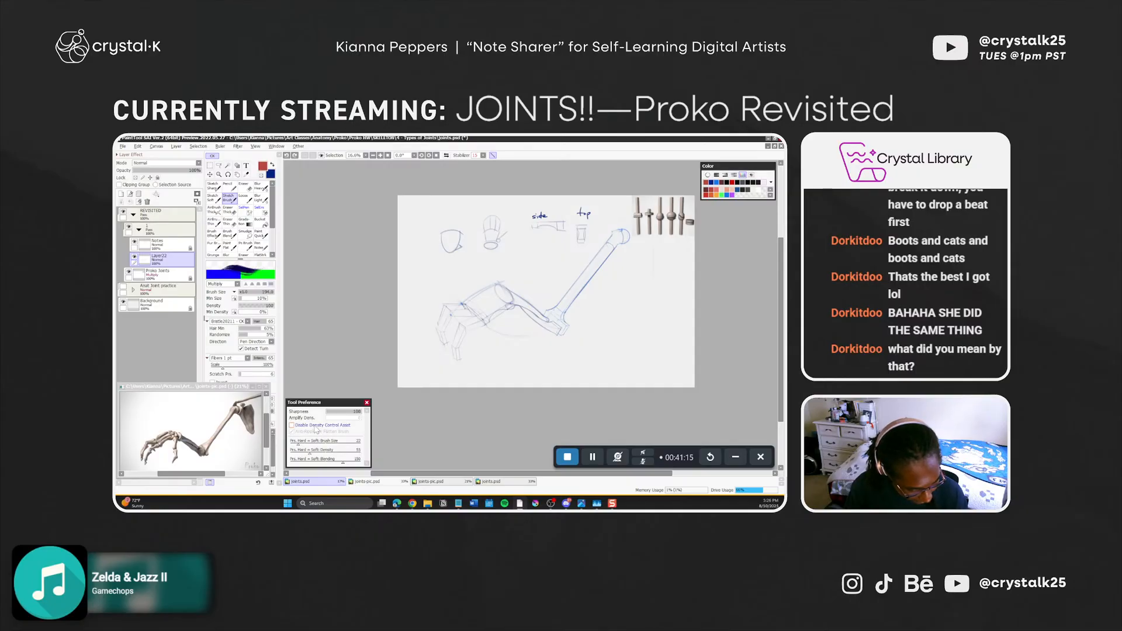
{"action": "key", "text": "x"}
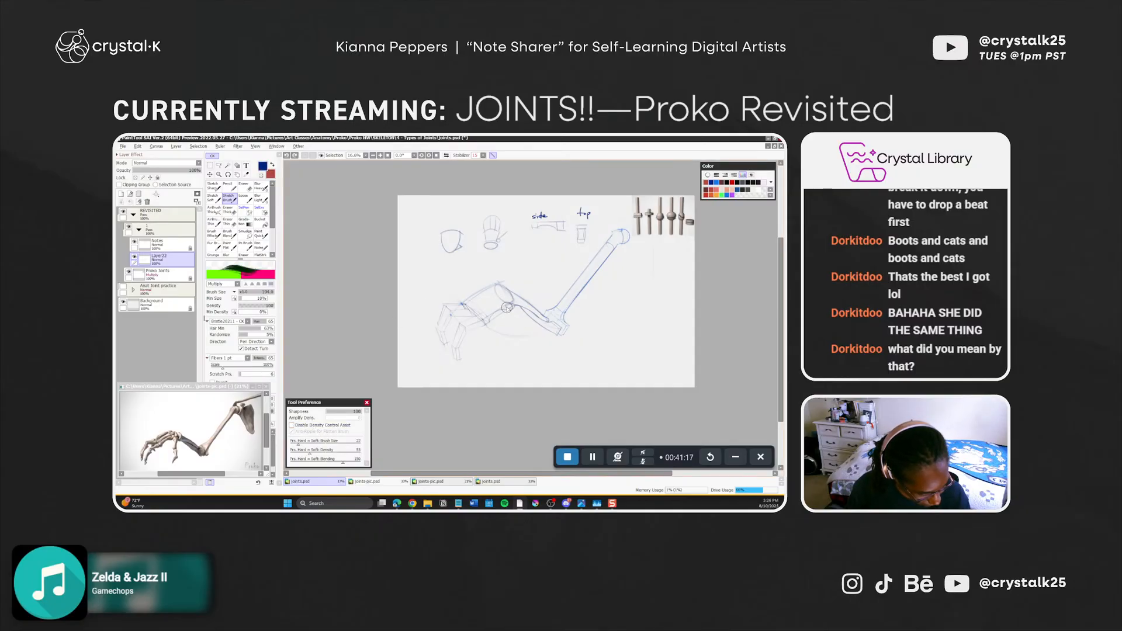
{"action": "left_click_drag", "start_coordinate": [508, 306], "coordinate": [508, 350]}
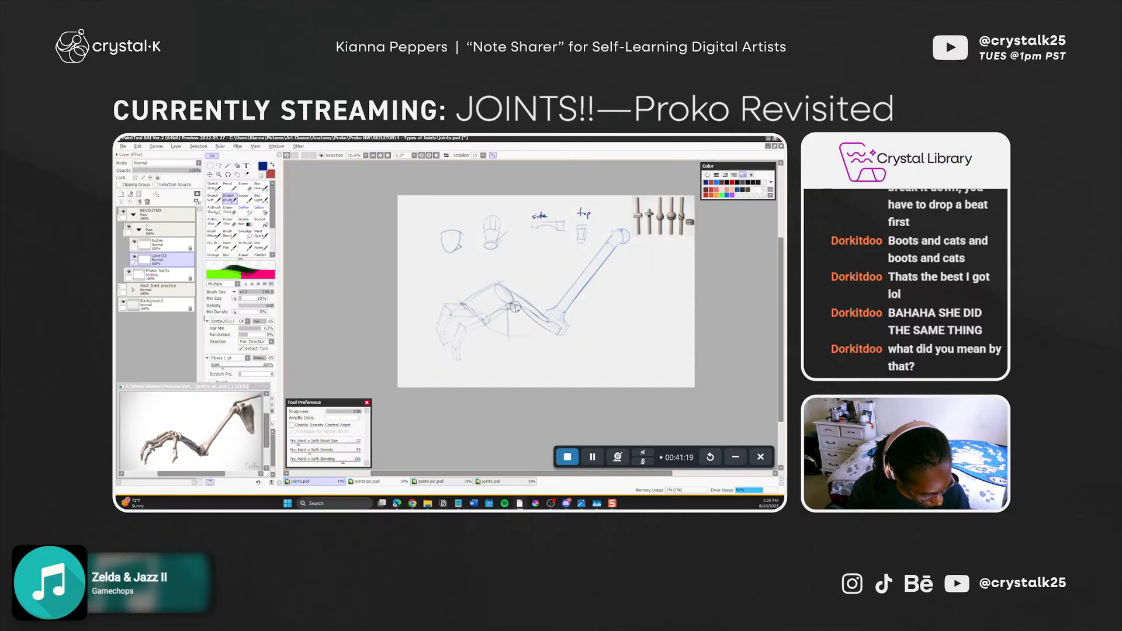
Sketch the thumb's second edge beside the first line, undoing and redrawing the stroke to refine its placement
{"action": "left_click_drag", "start_coordinate": [515, 309], "coordinate": [512, 356], "text": "ctrl+alt"}
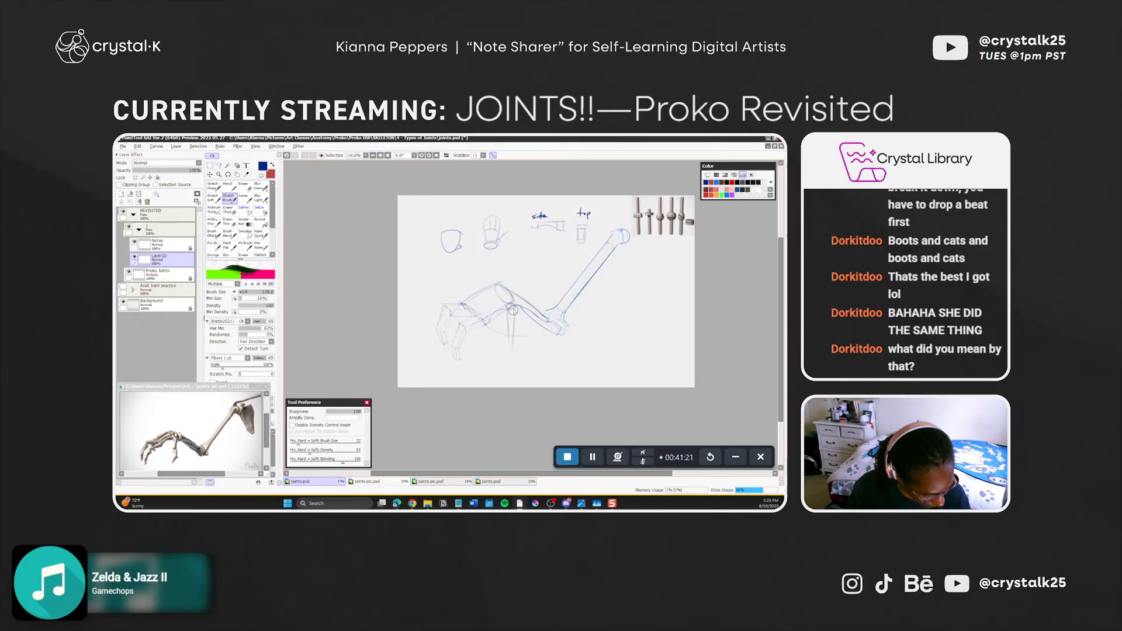
{"action": "key", "text": "ctrl+z"}
{"action": "left_click_drag", "start_coordinate": [515, 307], "coordinate": [512, 356]}
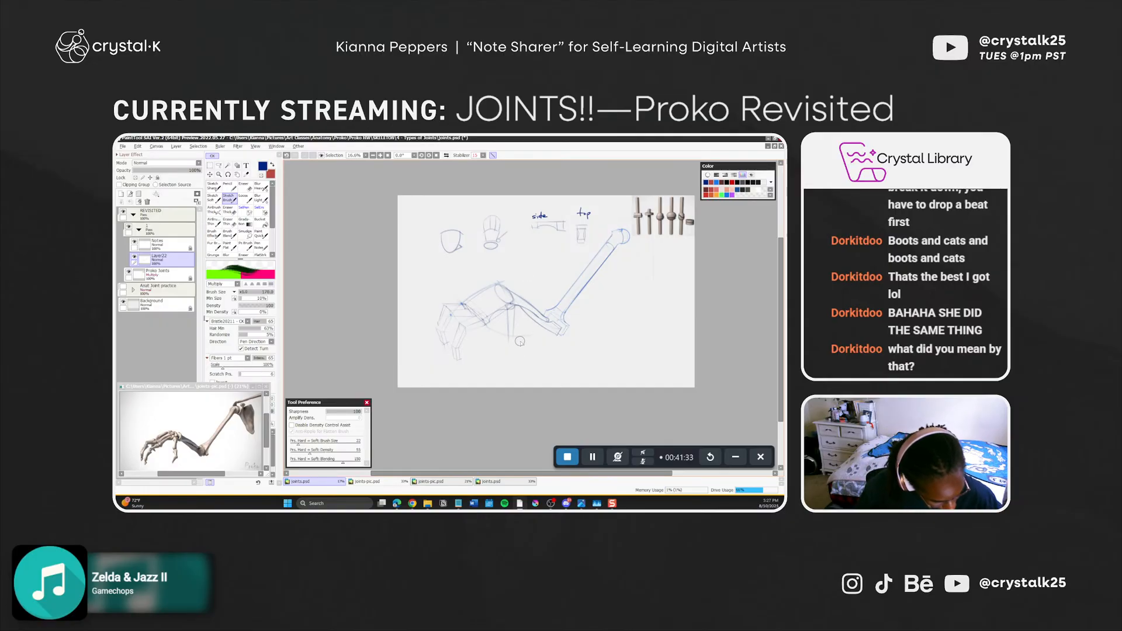
{"action": "left_click_drag", "start_coordinate": [520, 341], "coordinate": [512, 341], "text": "ctrl+alt"}
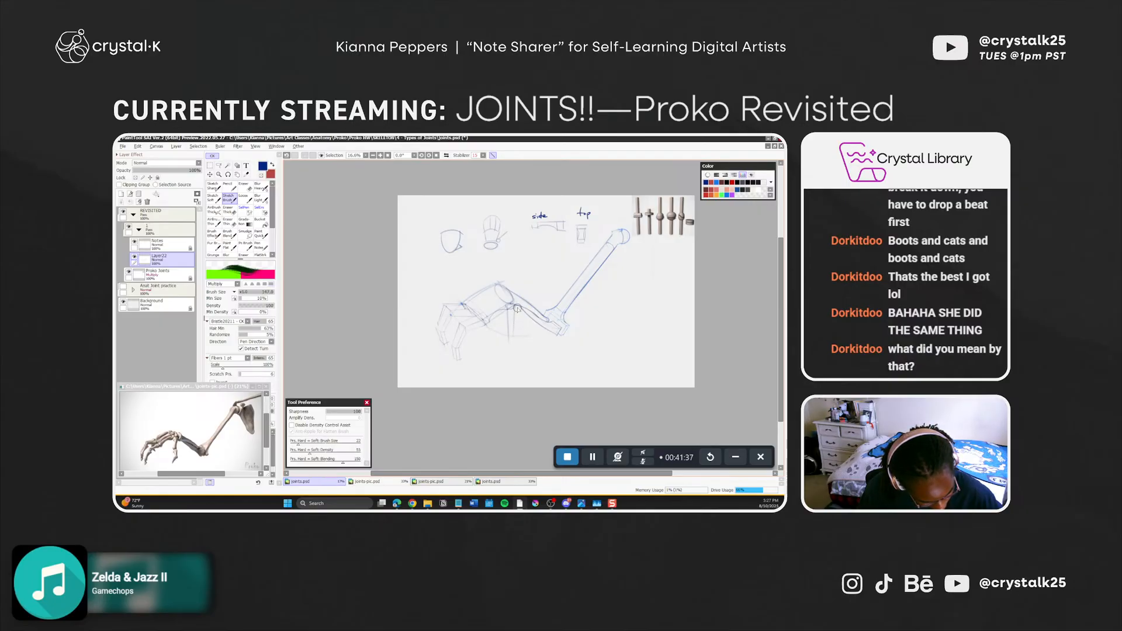
{"action": "left_click_drag", "start_coordinate": [518, 309], "coordinate": [509, 359]}
{"action": "key", "text": "ctrl+z"}
{"action": "left_click_drag", "start_coordinate": [516, 311], "coordinate": [513, 363]}
{"action": "key", "text": "ctrl+z"}
{"action": "key", "text": "ctrl+z"}
{"action": "left_click_drag", "start_coordinate": [517, 310], "coordinate": [515, 343]}
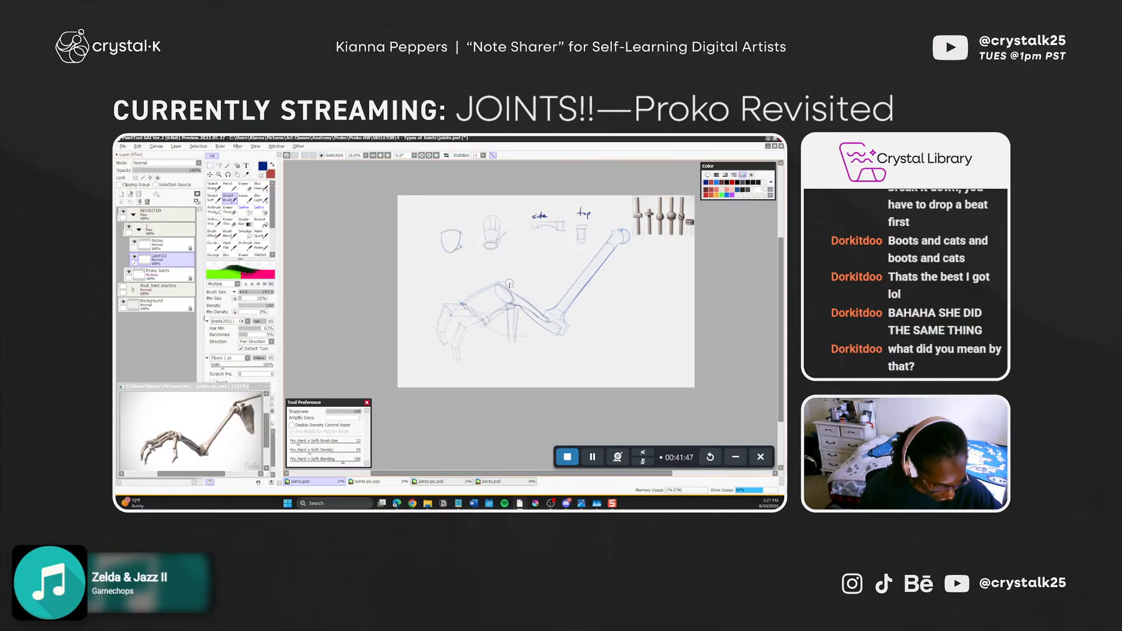
Clean up the top of the thumb bone with the eraser and sketch a small rounded joint end there
{"action": "key", "text": "e"}
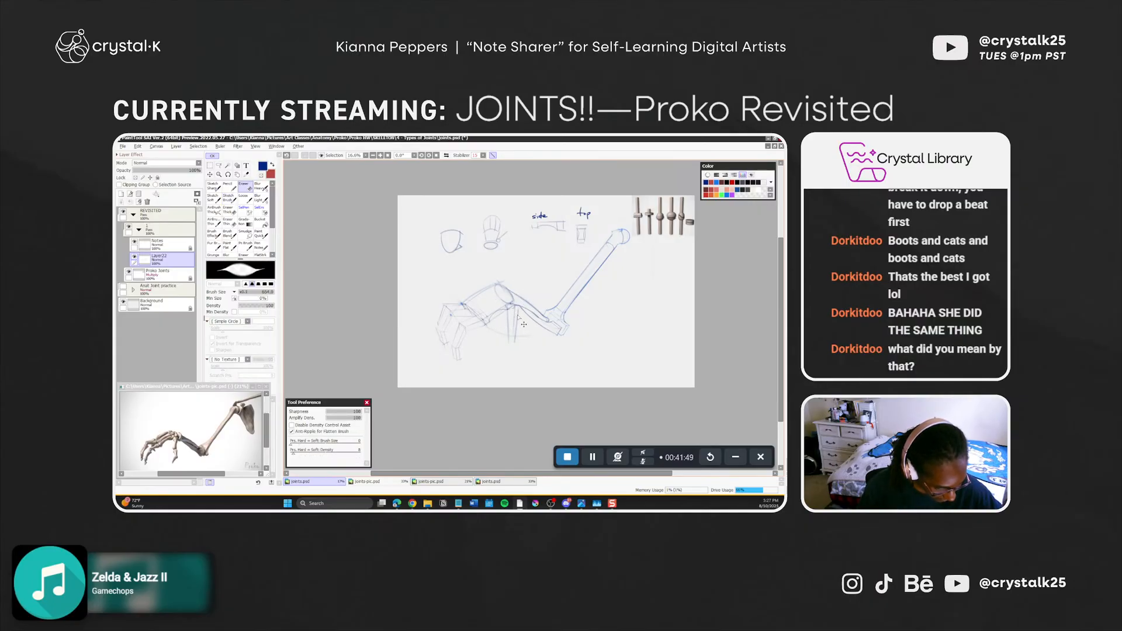
{"action": "key", "text": "ctrl+z"}
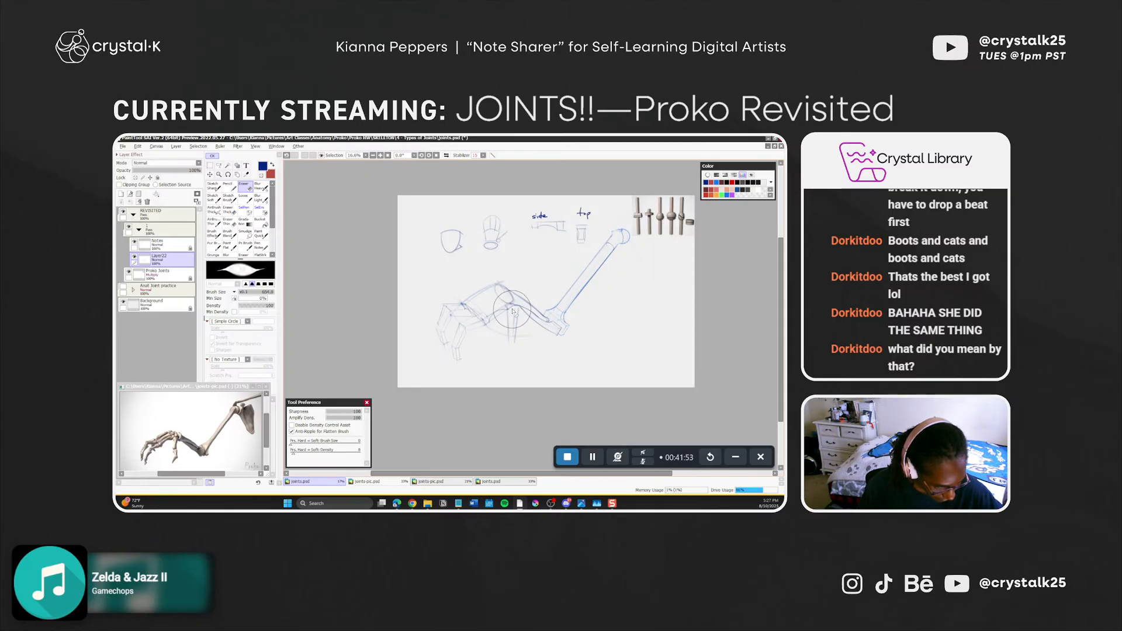
{"action": "key", "text": "b"}
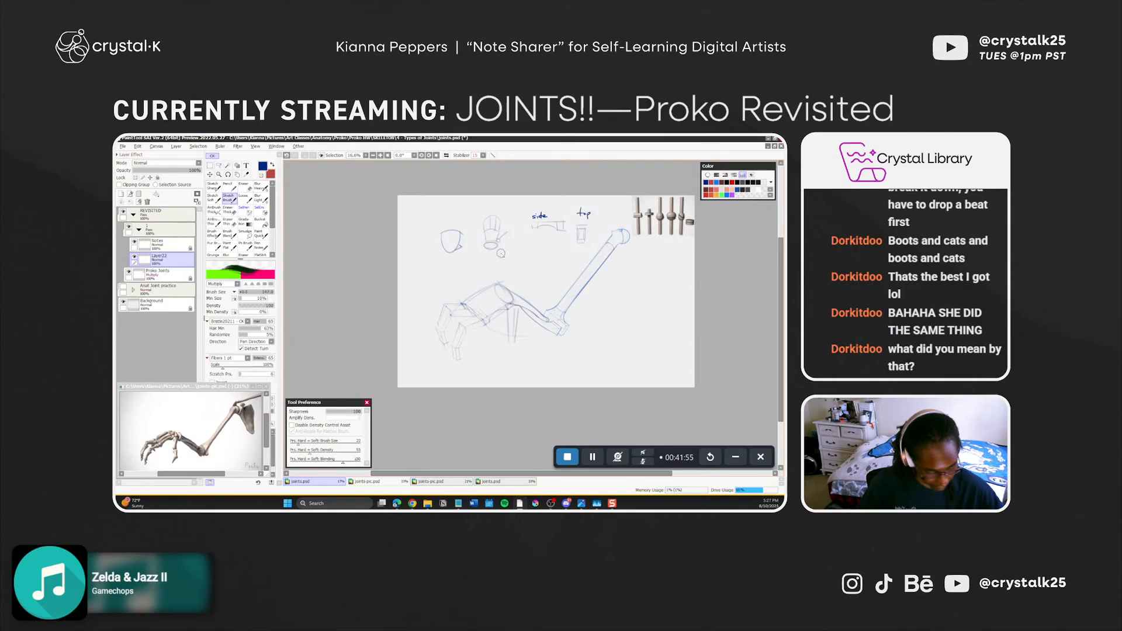
{"action": "left_click_drag", "start_coordinate": [515, 309], "coordinate": [512, 309], "text": "ctrl+alt"}
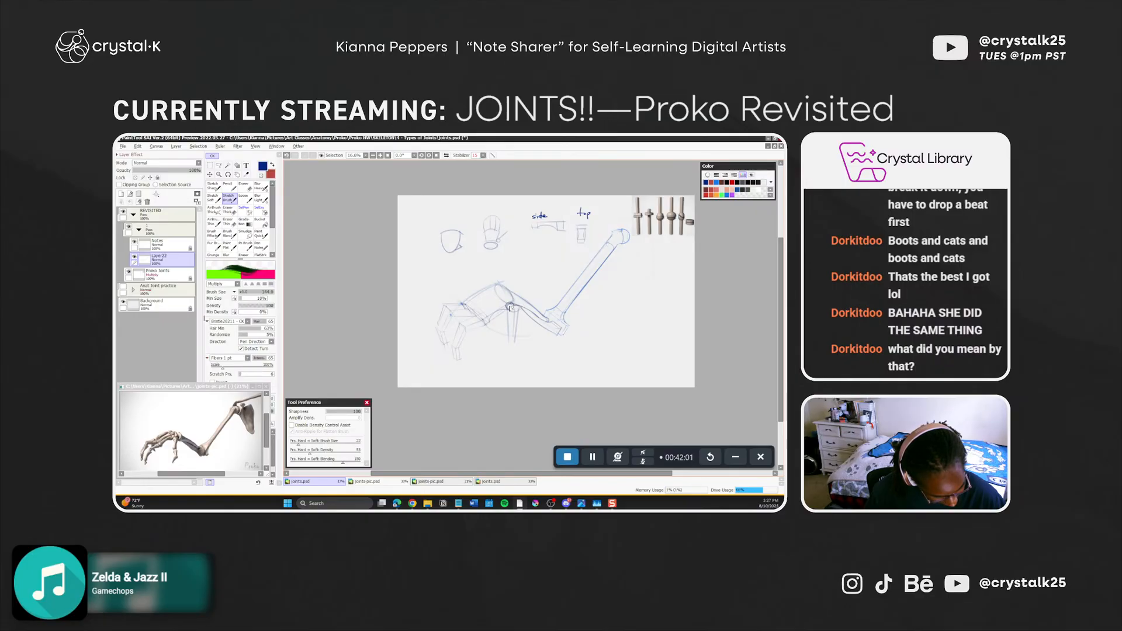
Erase around the thumb's upper joint and redraw its short curved strokes, undoing the misplaced ones
{"action": "key", "text": "e"}
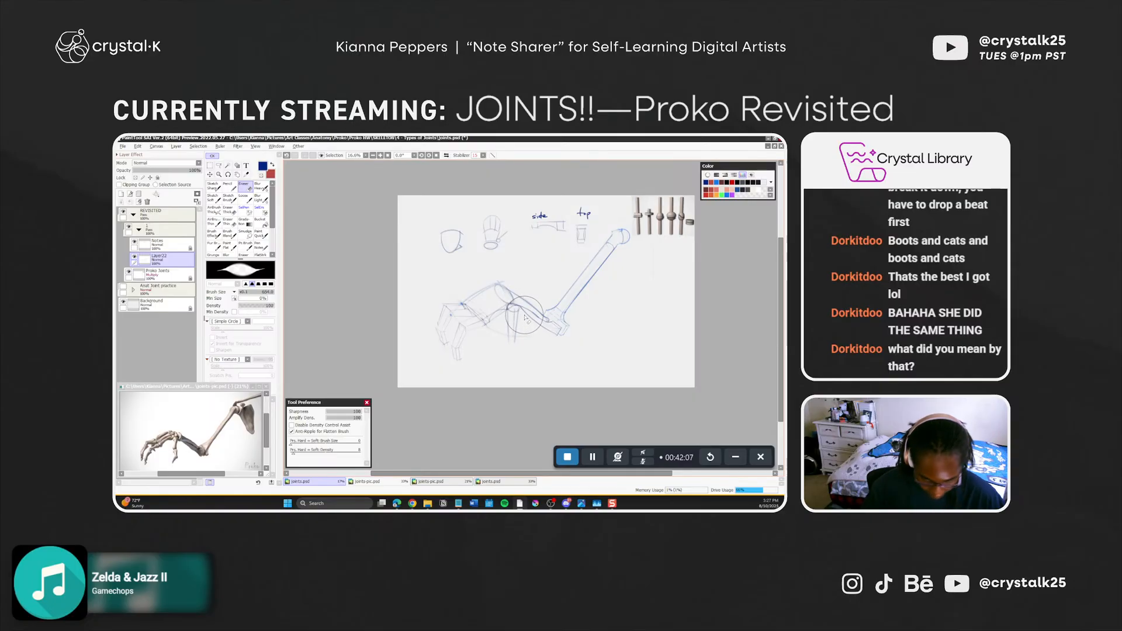
{"action": "key", "text": "b"}
{"action": "key", "text": "ctrl+z"}
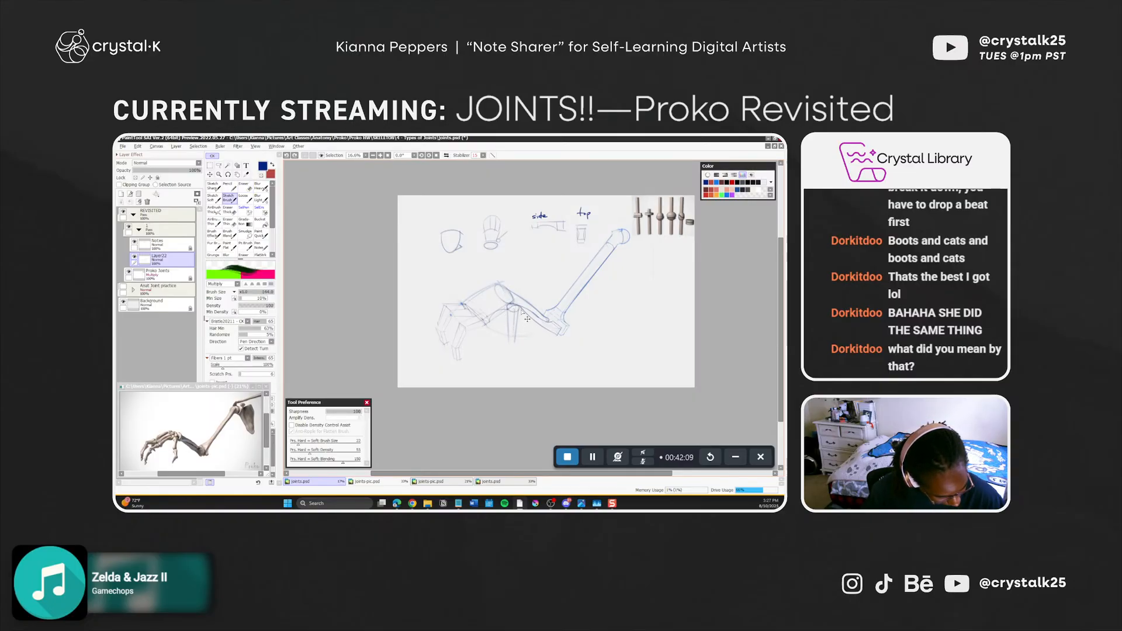
{"action": "left_click_drag", "start_coordinate": [522, 311], "coordinate": [511, 312]}
{"action": "left_click_drag", "start_coordinate": [508, 309], "coordinate": [522, 312]}
{"action": "key", "text": "ctrl+z"}
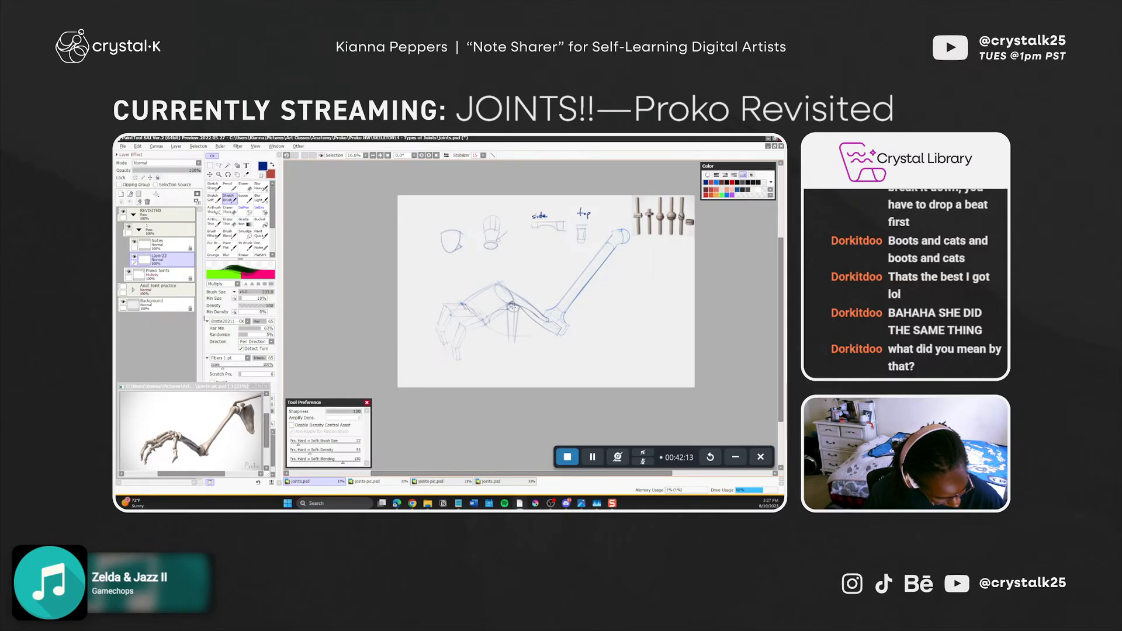
Tidy the thumb lines with the eraser, switch back to the brush and save the drawing
{"action": "key", "text": "e"}
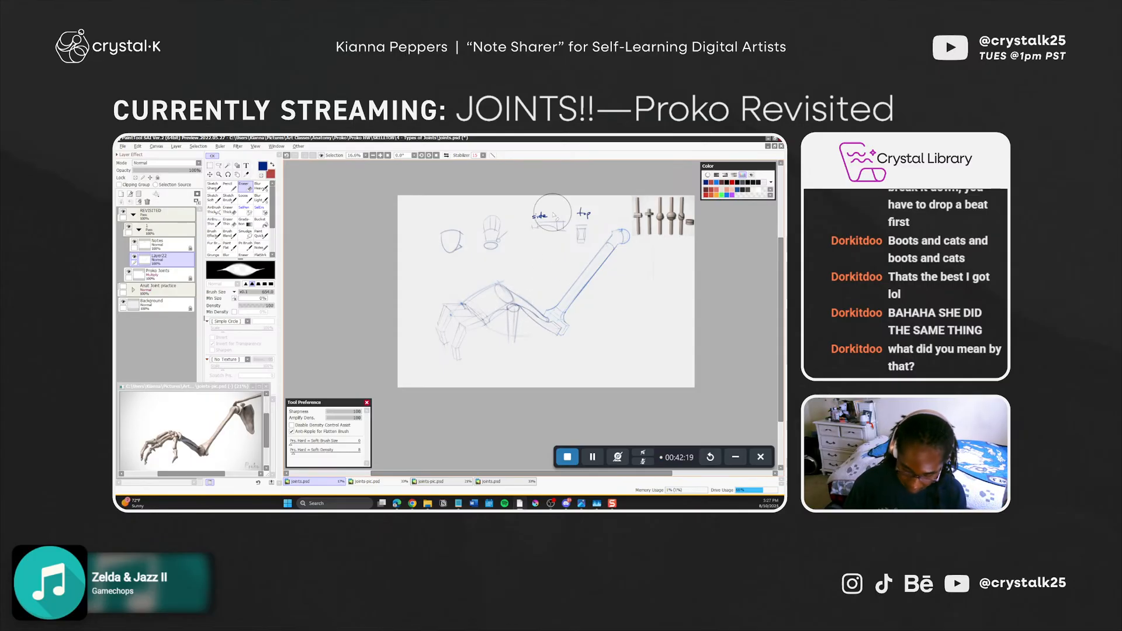
{"action": "key", "text": "b"}
{"action": "key", "text": "ctrl+s"}
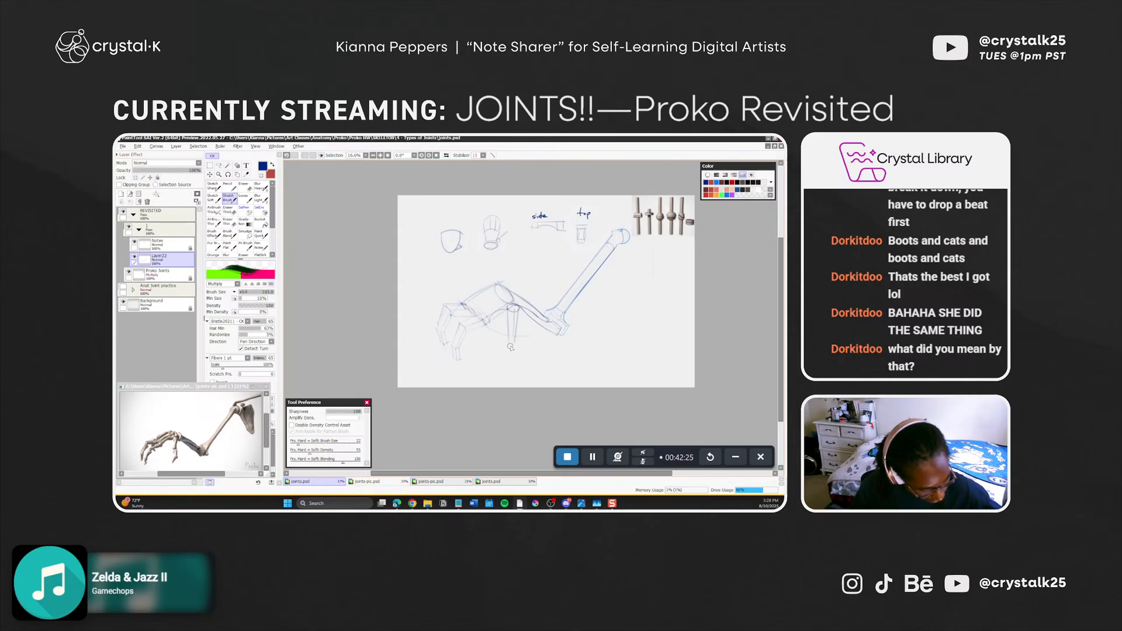
Lower the eraser's density and lighten the construction lines between the palm and the thumb's upper joint
{"action": "key", "text": "shift"}
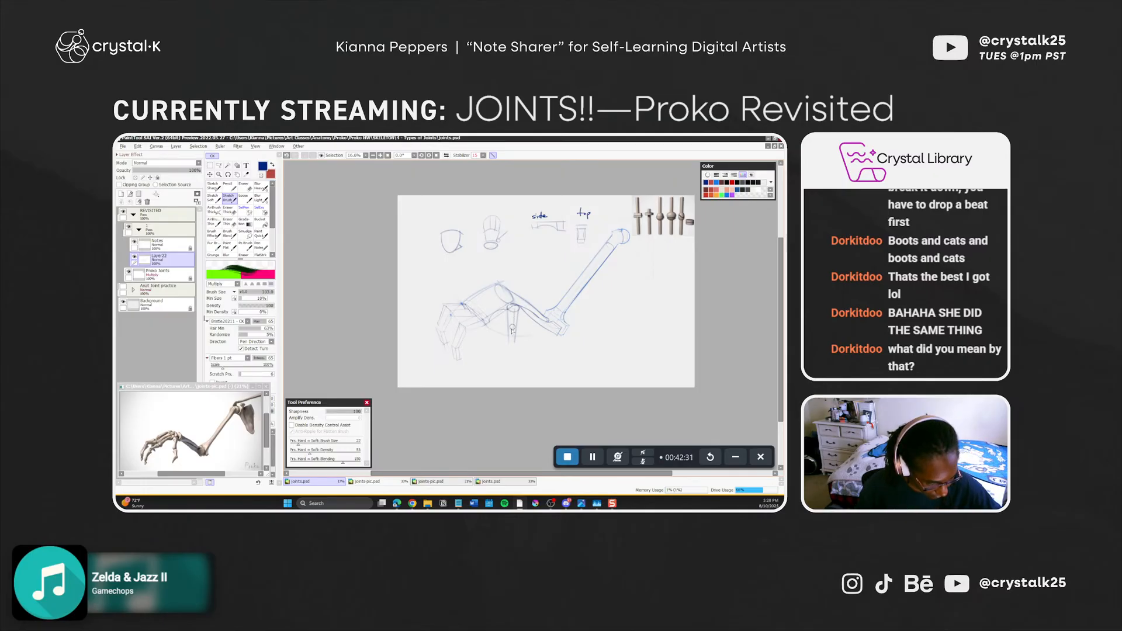
{"action": "key", "text": "e"}
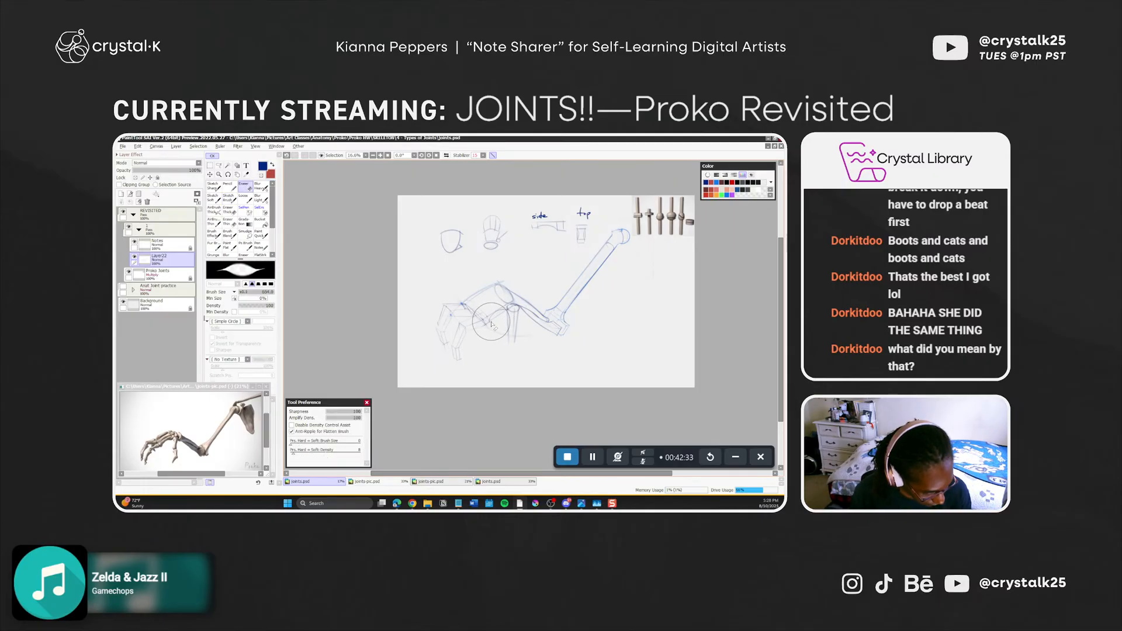
{"action": "key", "text": "5"}
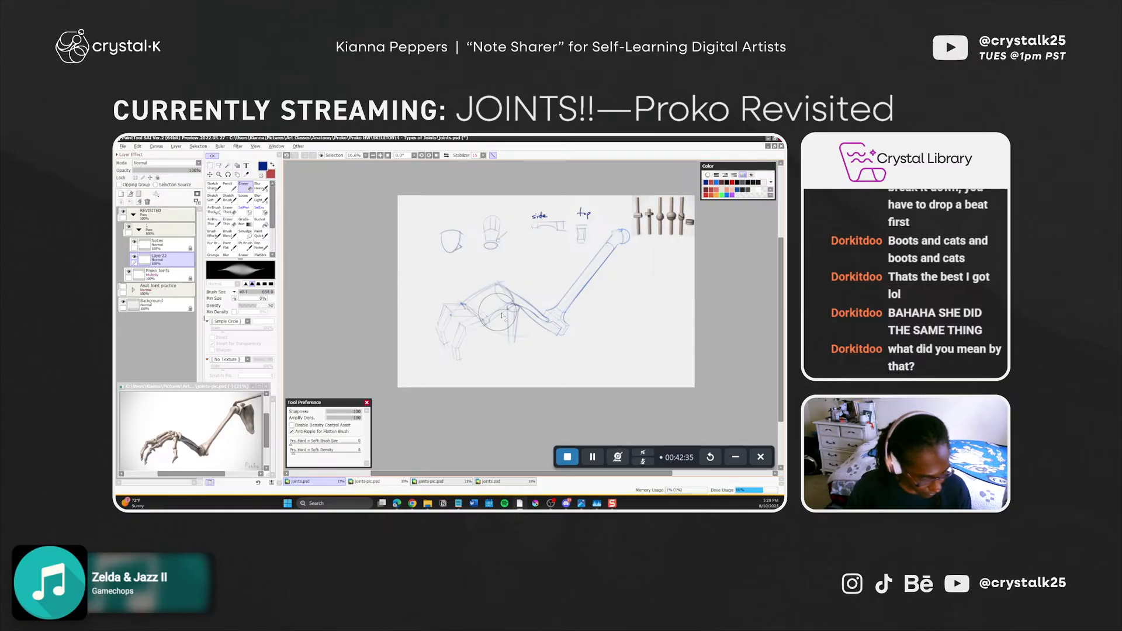
{"action": "left_click_drag", "start_coordinate": [490, 320], "coordinate": [508, 310]}
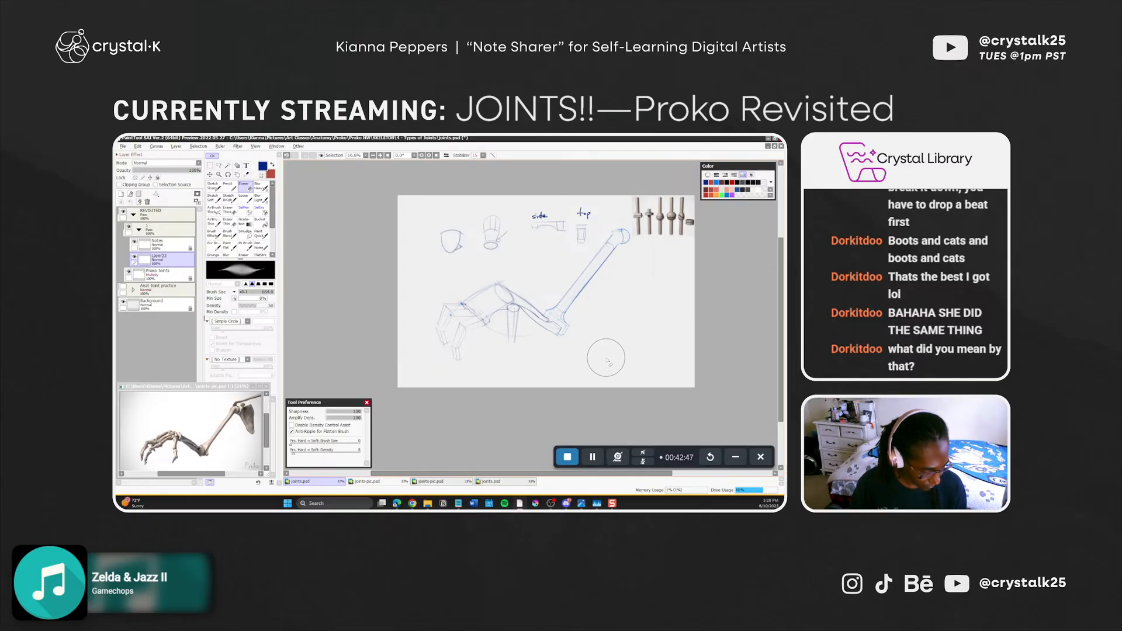
Refine the thumb bone's straight lines with the brush, restore the eraser to full density and pause the screen recording
{"action": "key", "text": "b"}
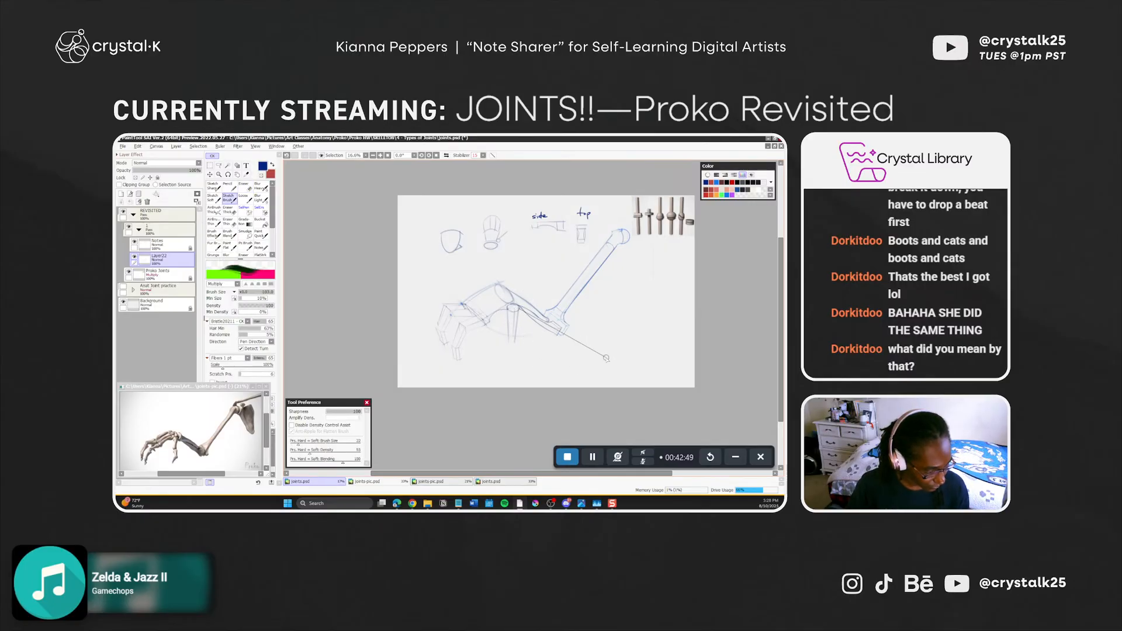
{"action": "key", "text": "shift"}
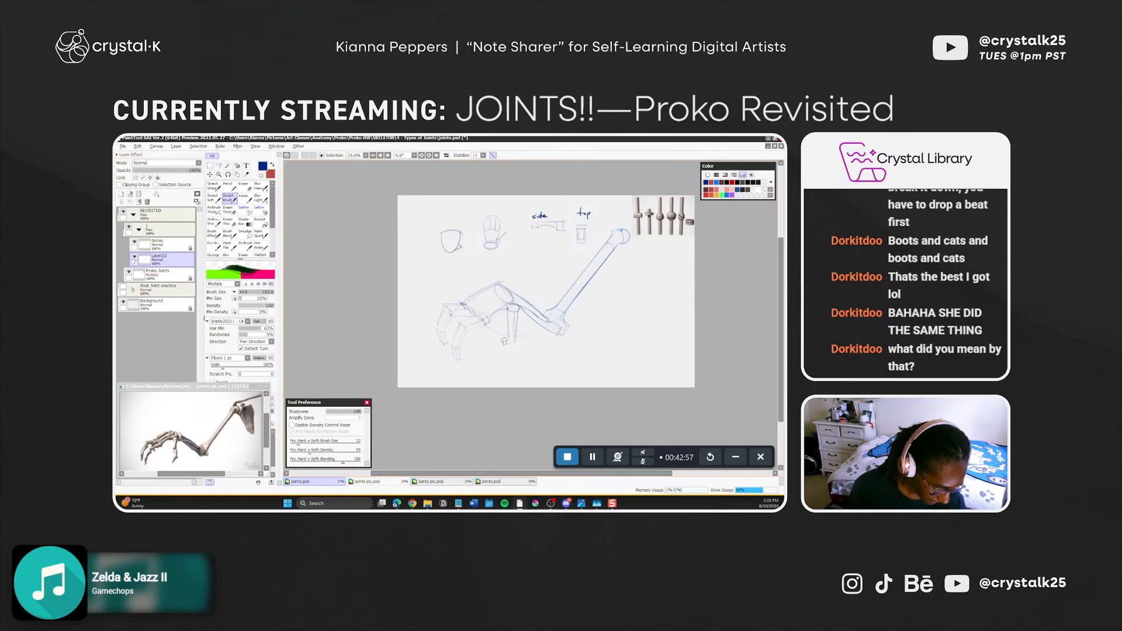
{"action": "key", "text": "e"}
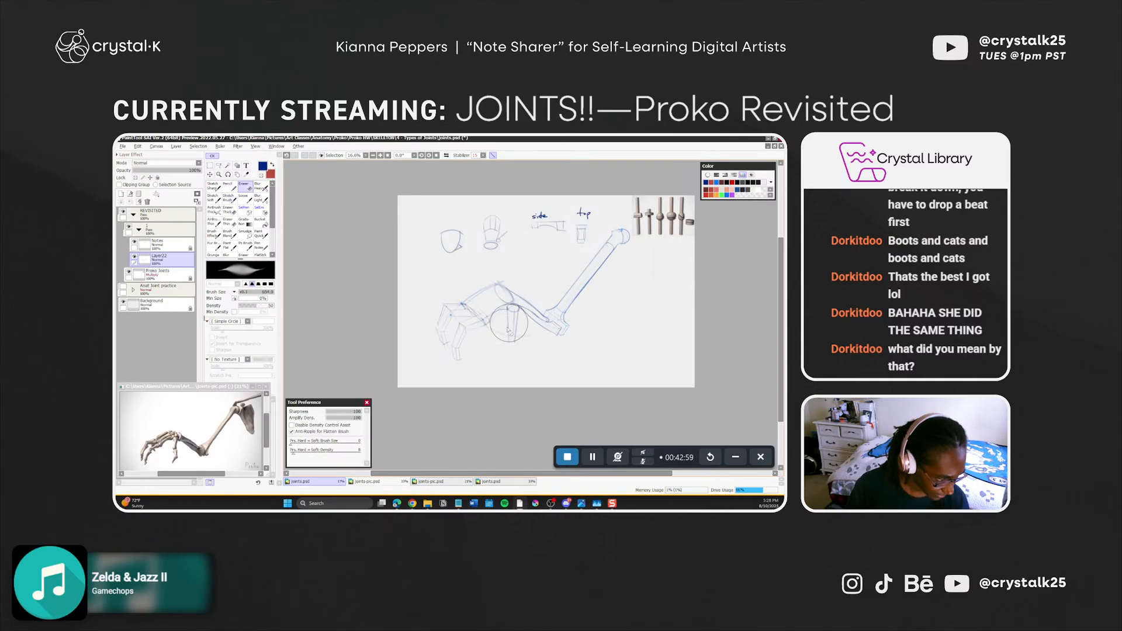
{"action": "key", "text": "0"}
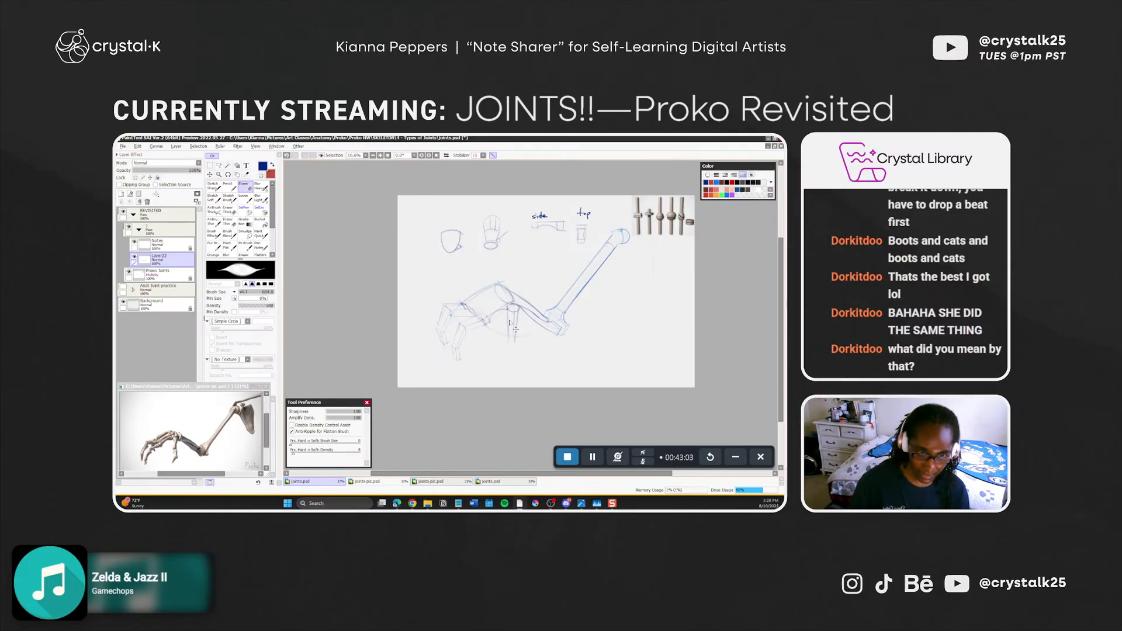
{"action": "key", "text": "shift+F9"}
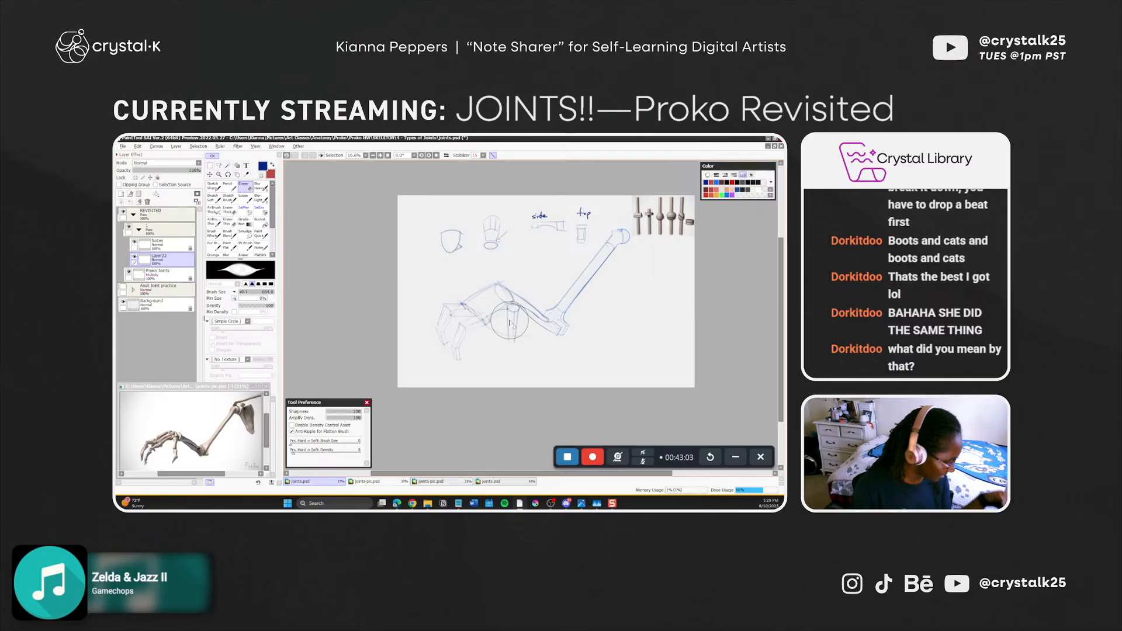
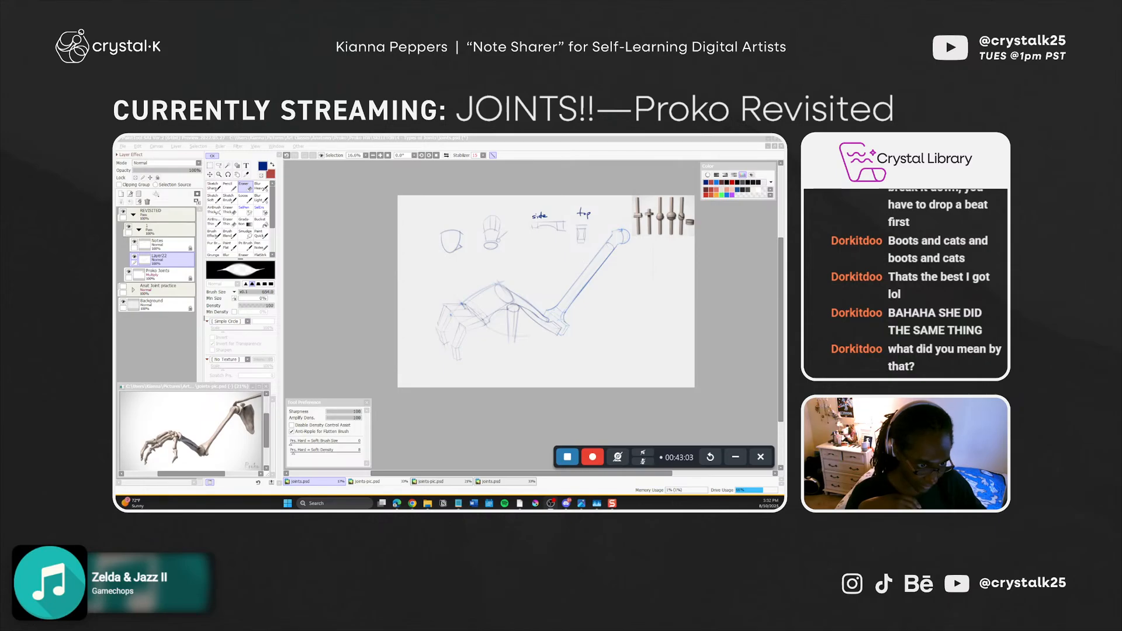
Bring up the Joint-Assignment5.jpg skeleton reference photo, examine the forearm and hand bones, and return to the drawing canvas
{"action": "left_click_drag", "start_coordinate": [115, 166], "coordinate": [404, 154]}
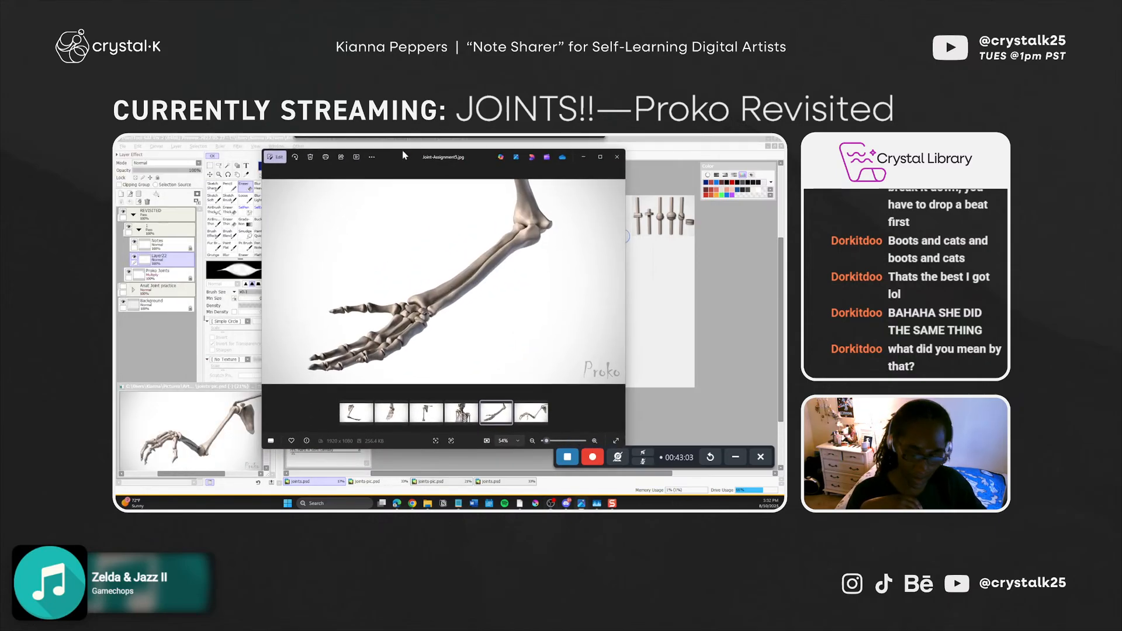
{"action": "left_click_drag", "start_coordinate": [404, 155], "coordinate": [115, 156]}
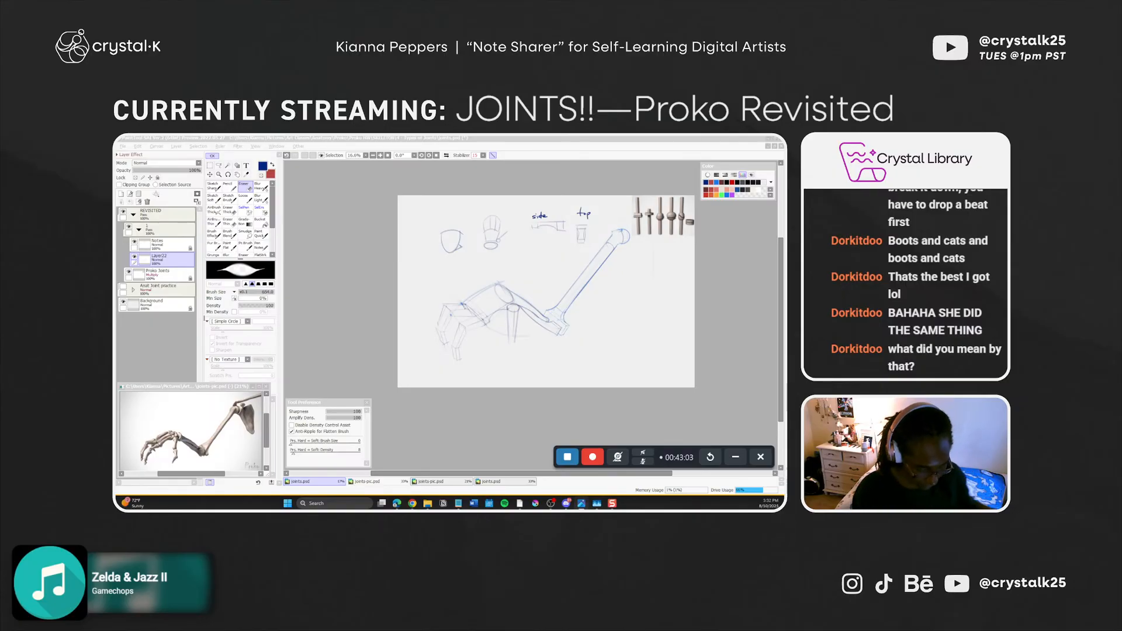
{"action": "left_click", "coordinate": [564, 395]}
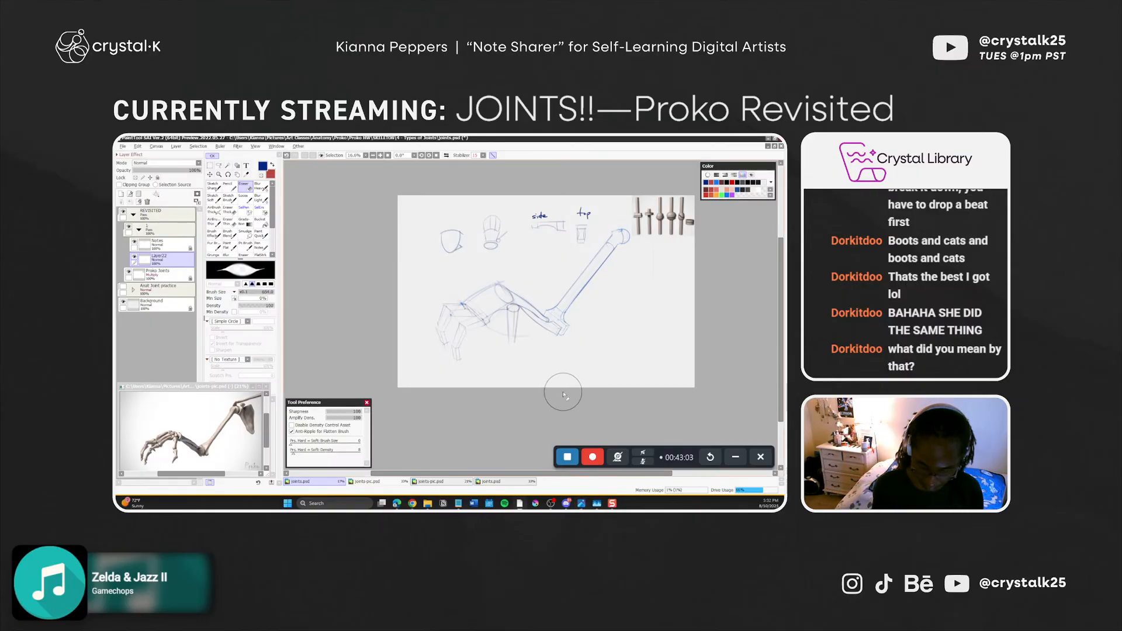
{"action": "key", "text": "shift+F9"}
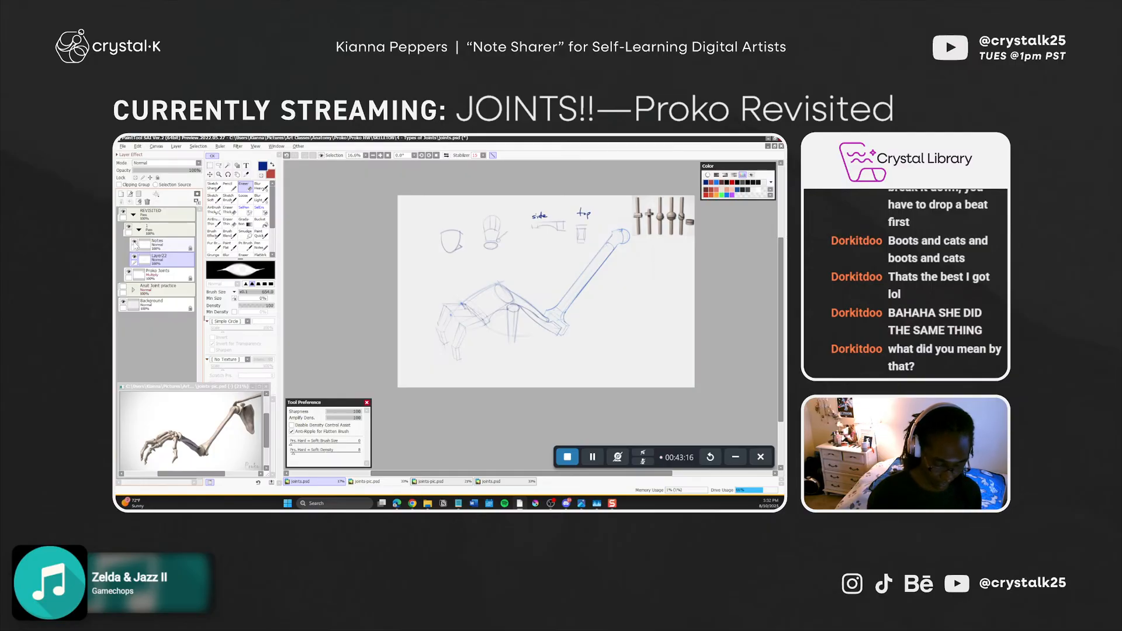
Erase stray lines around the thumb below the wrist and resketch the lower end of its first segment
{"action": "key", "text": "b"}
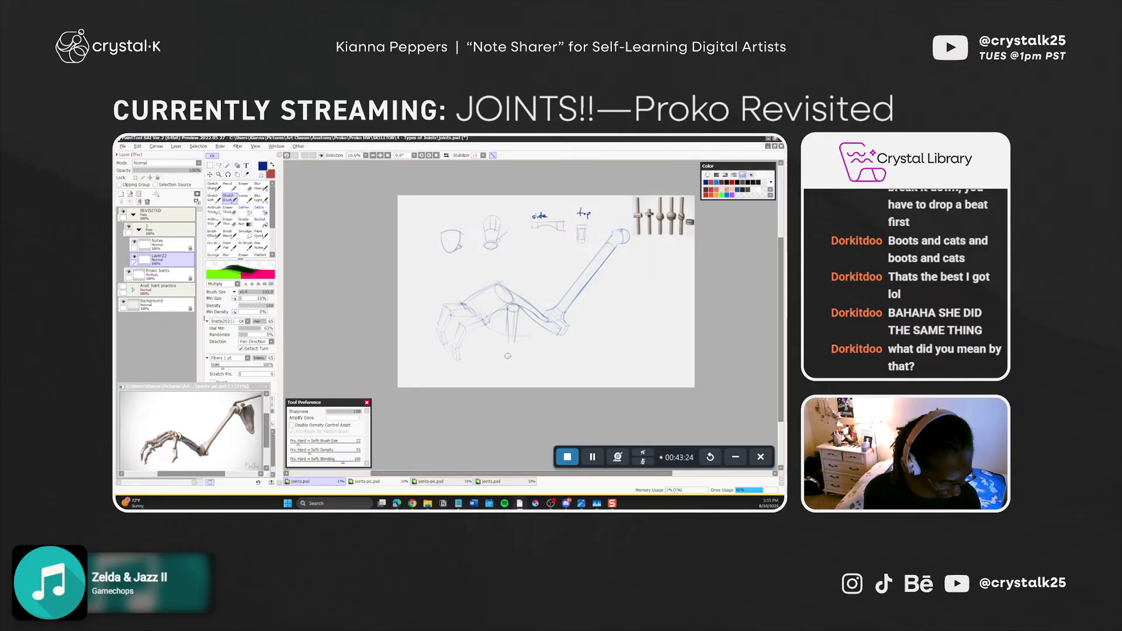
{"action": "key", "text": "e"}
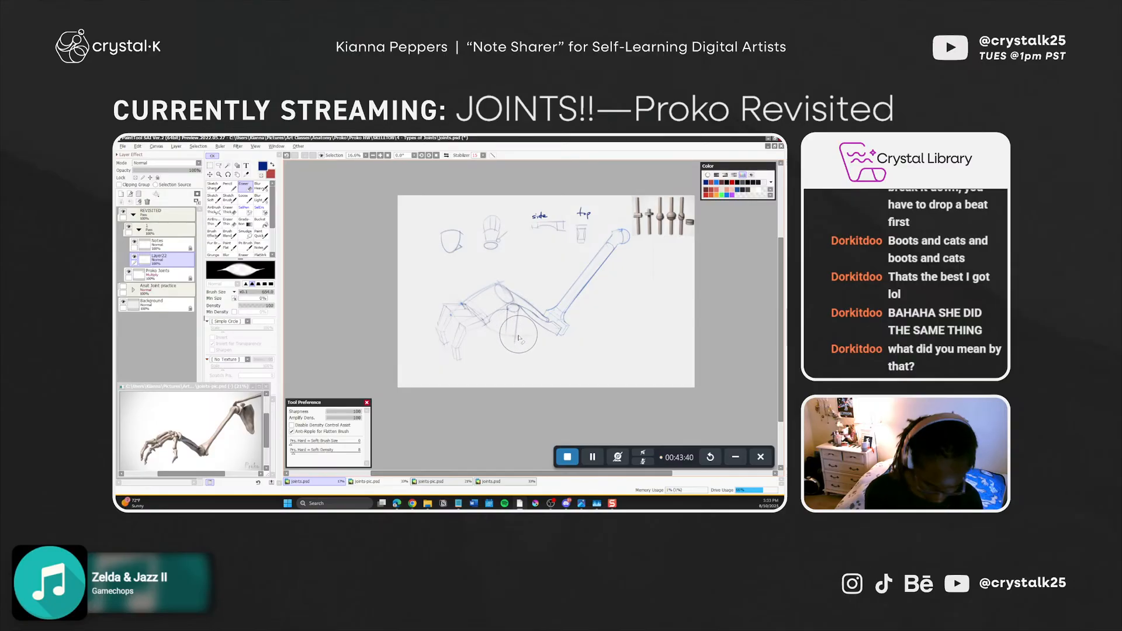
{"action": "key", "text": "b"}
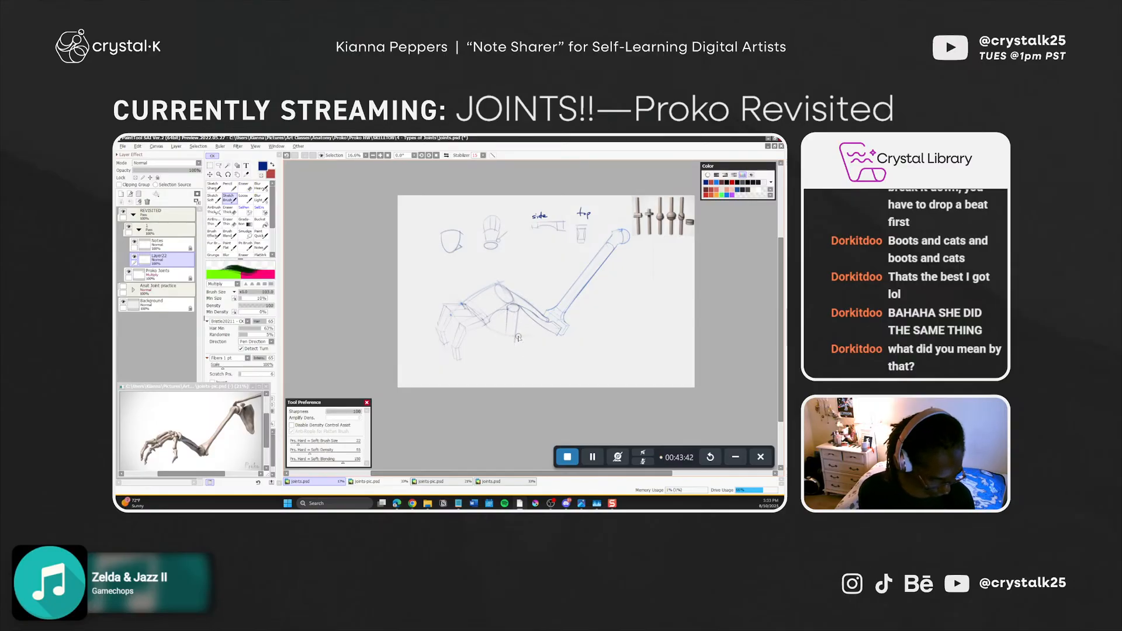
{"action": "key", "text": "shift"}
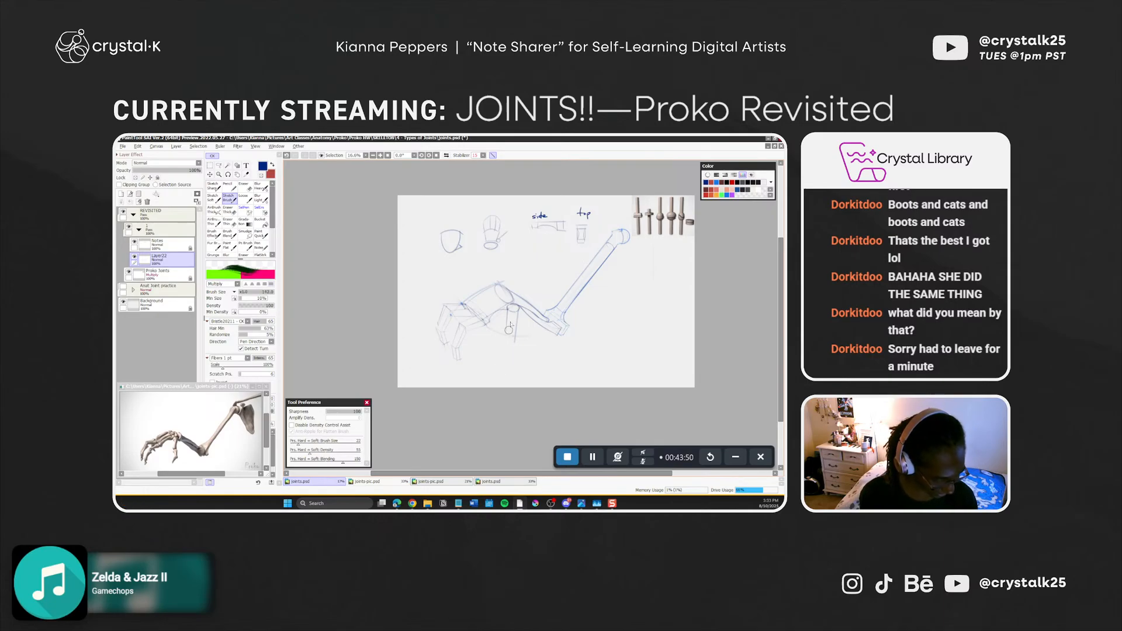
{"action": "left_click_drag", "start_coordinate": [513, 308], "coordinate": [507, 343]}
{"action": "key", "text": "ctrl+z"}
{"action": "key", "text": "ctrl+z"}
{"action": "key", "text": "ctrl+z"}
{"action": "key", "text": "ctrl+z"}
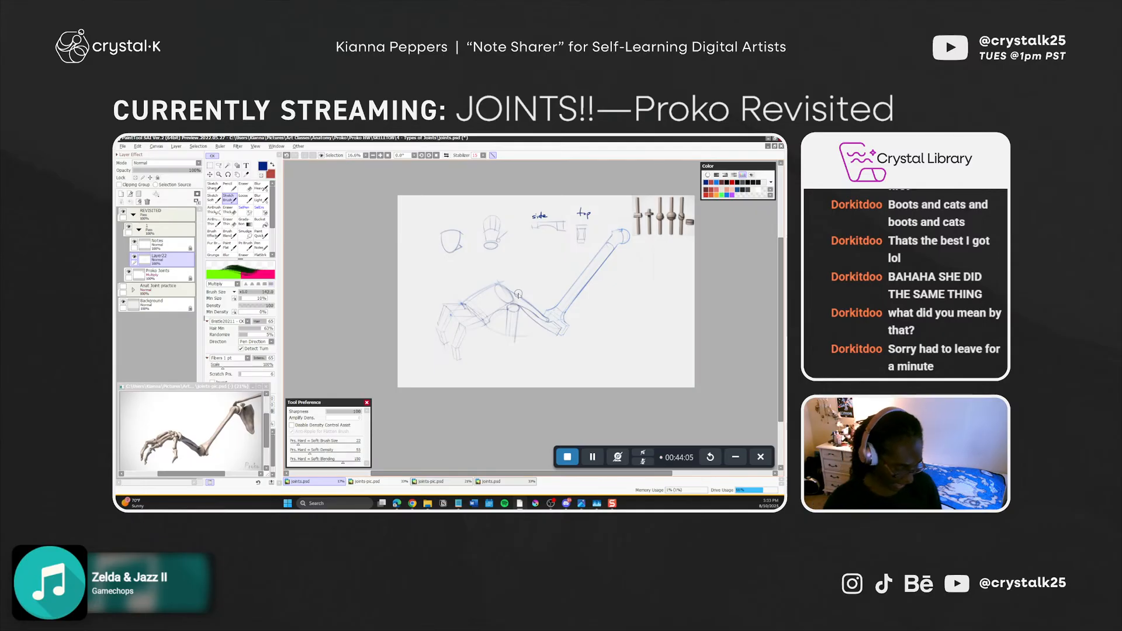
Examine the bent arm and hand bones in the Joint-Assignment6.jpg reference photo, then return to the drawing canvas
{"action": "key", "text": "shift+F9"}
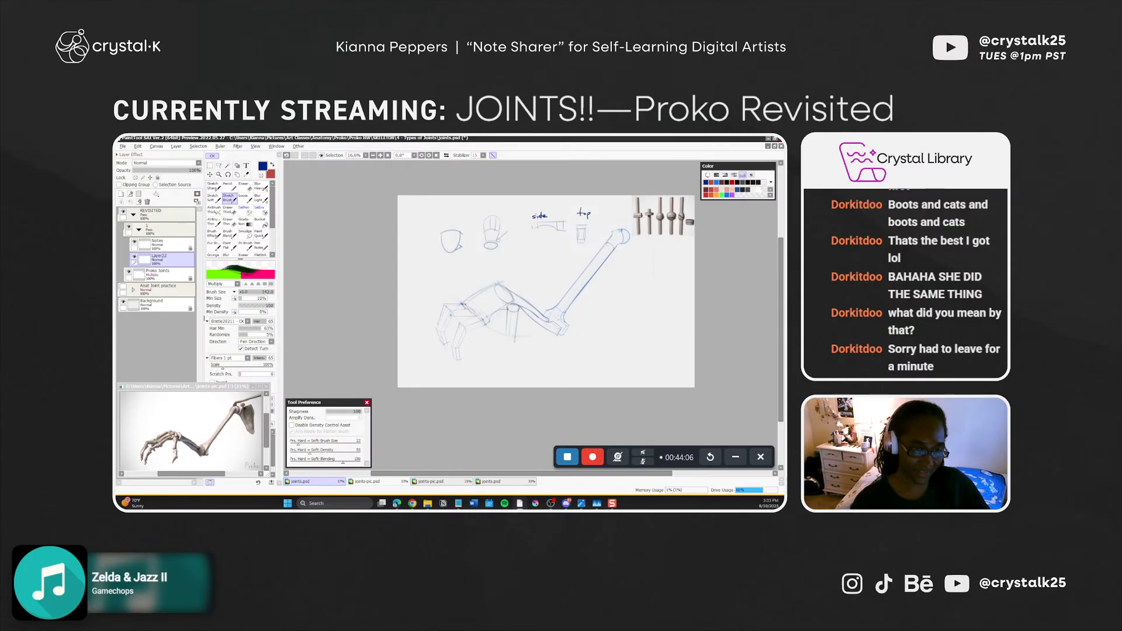
{"action": "key", "text": "alt+Tab"}
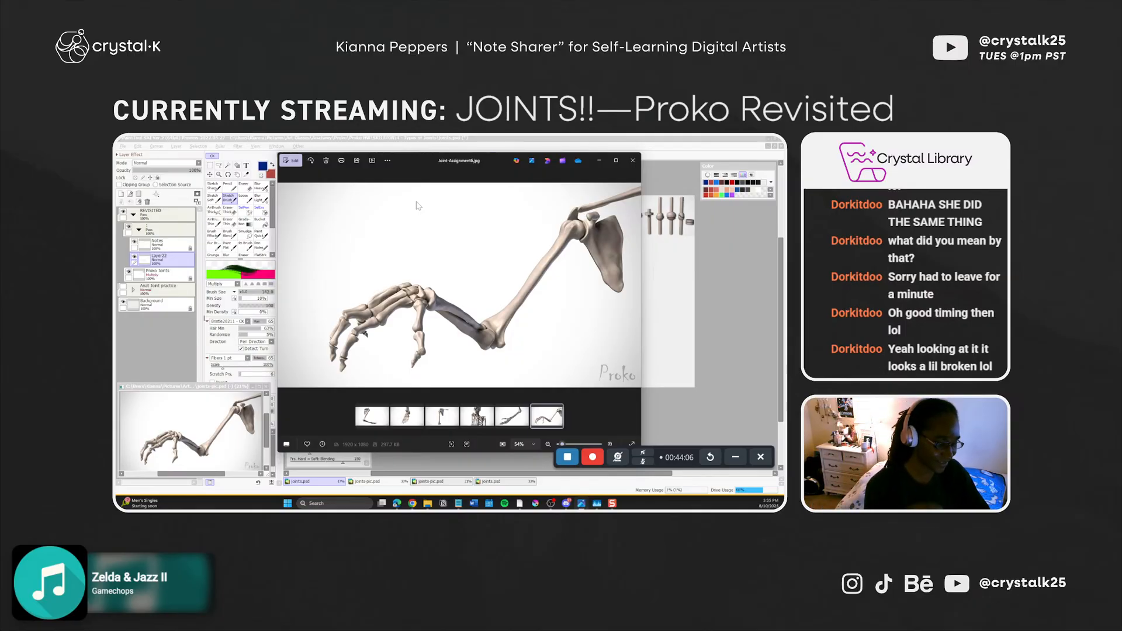
{"action": "left_click_drag", "start_coordinate": [430, 156], "coordinate": [115, 156]}
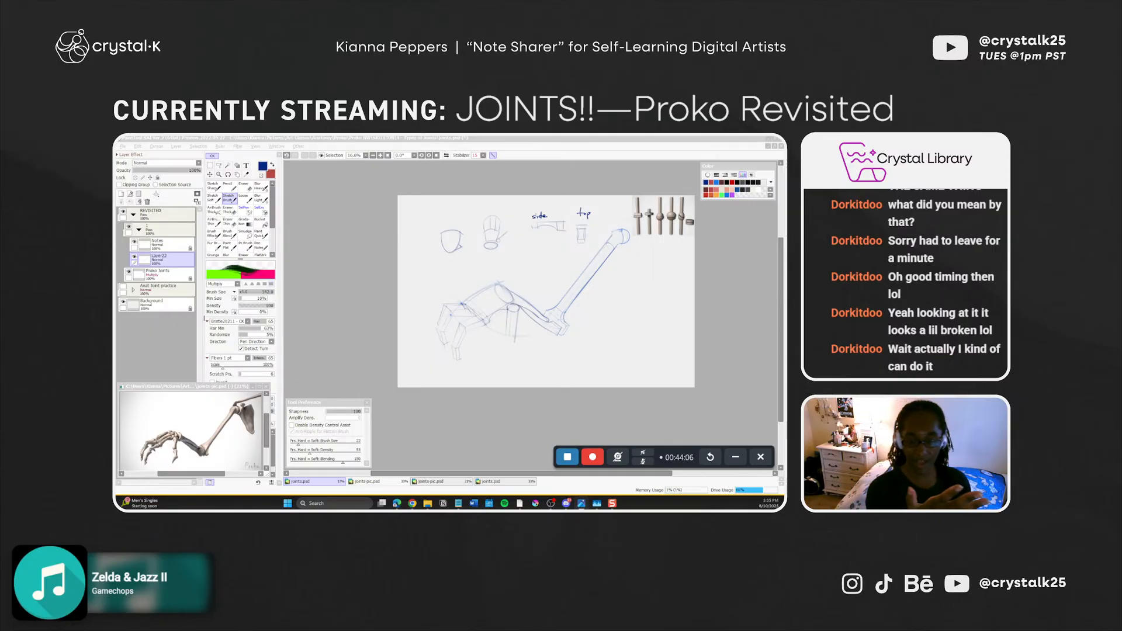
{"action": "left_click", "coordinate": [555, 396]}
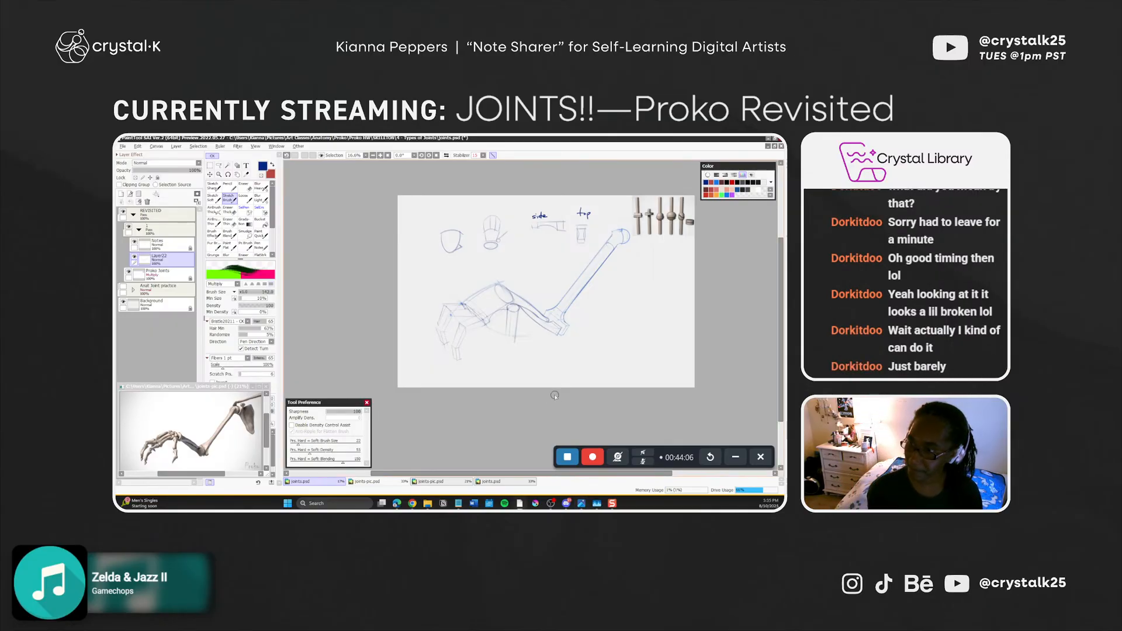
{"action": "key", "text": "shift+F9"}
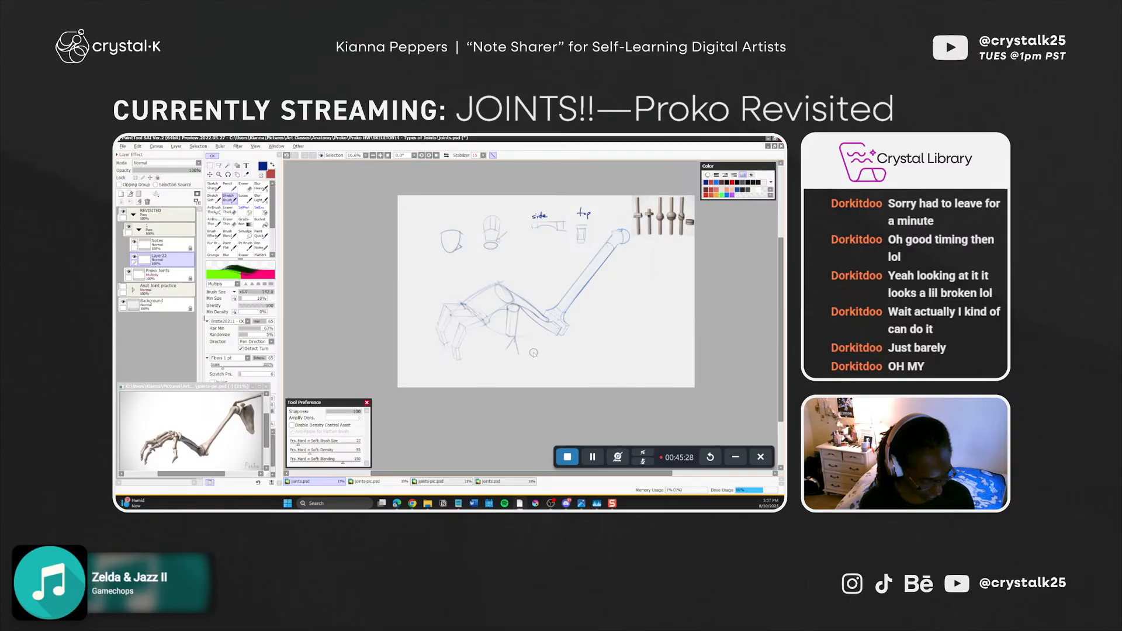
{"action": "key", "text": "ctrl+z"}
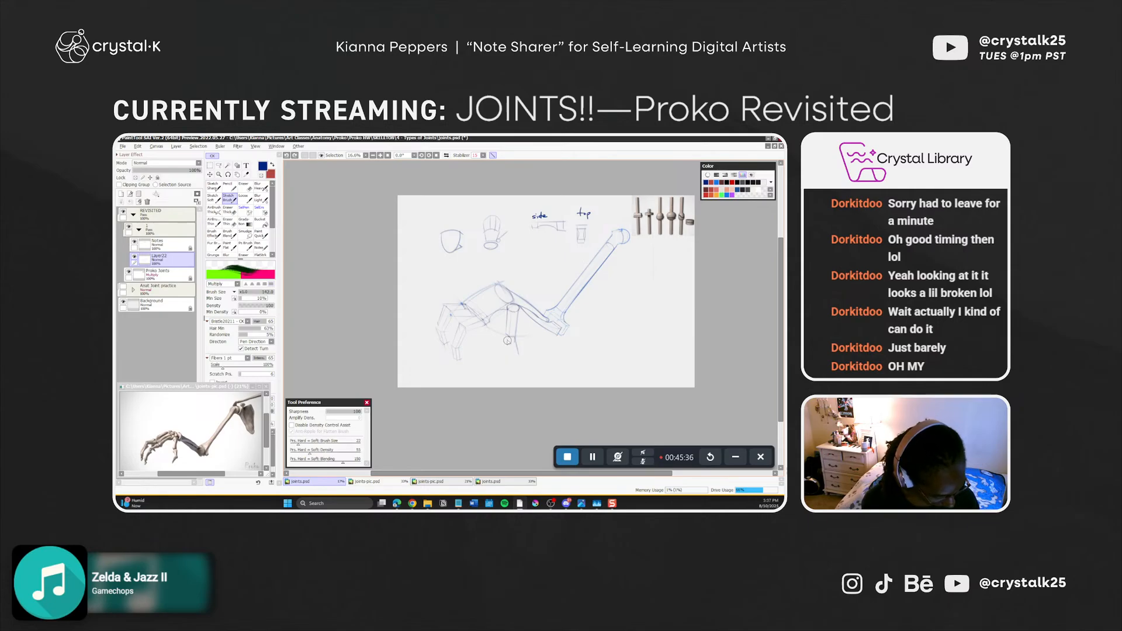
{"action": "left_click_drag", "start_coordinate": [510, 351], "coordinate": [516, 367]}
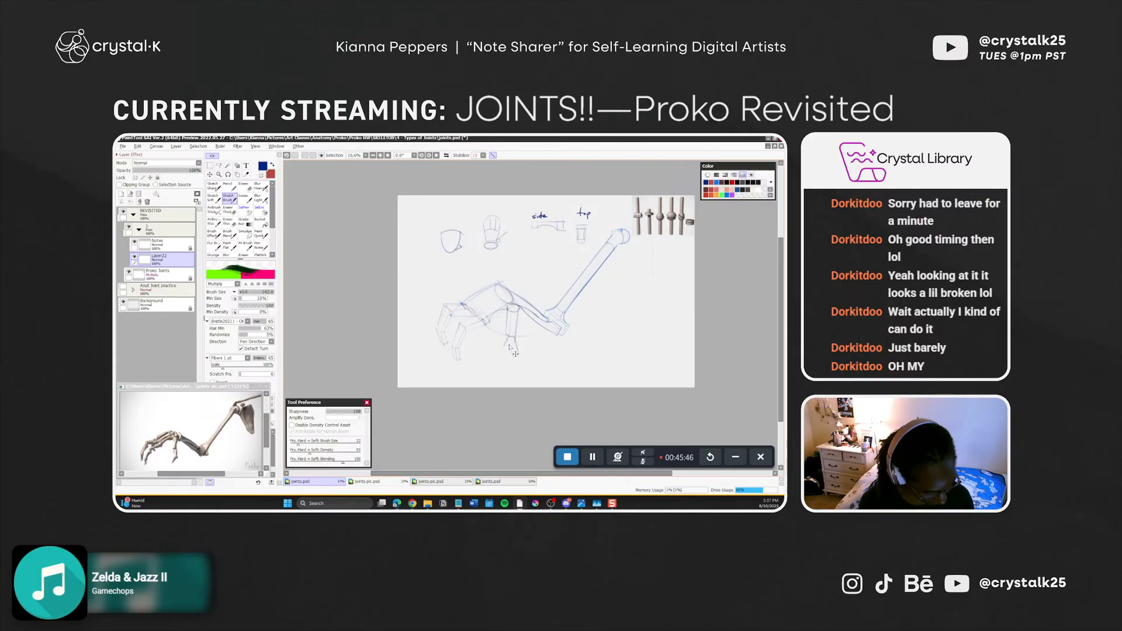
{"action": "key", "text": "ctrl+z"}
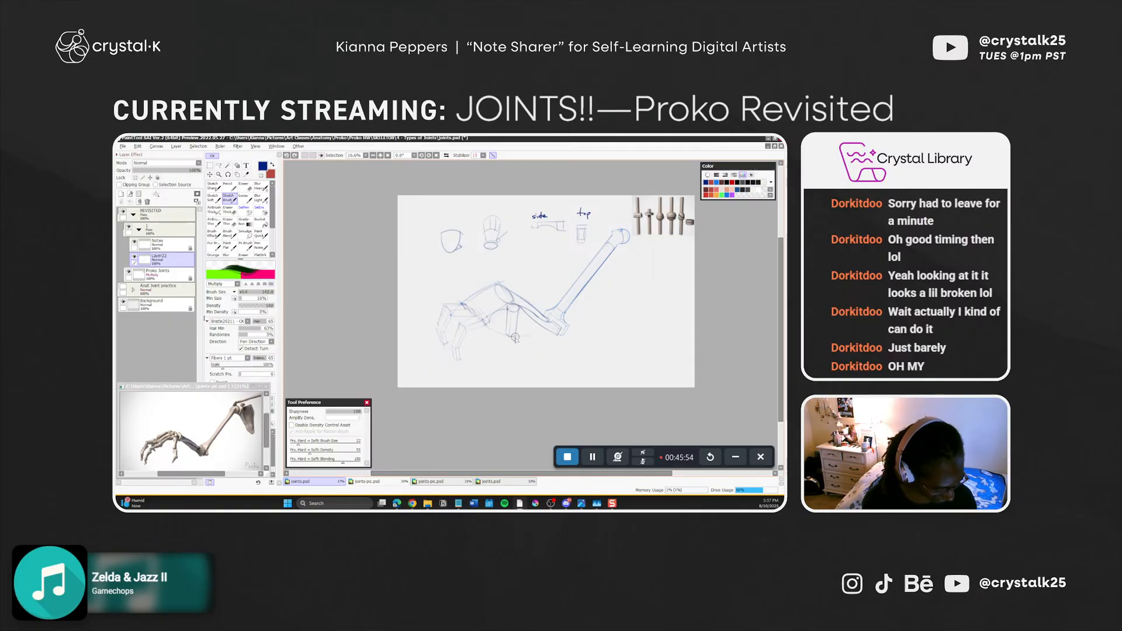
{"action": "left_click_drag", "start_coordinate": [515, 338], "coordinate": [520, 362]}
{"action": "key", "text": "ctrl+z"}
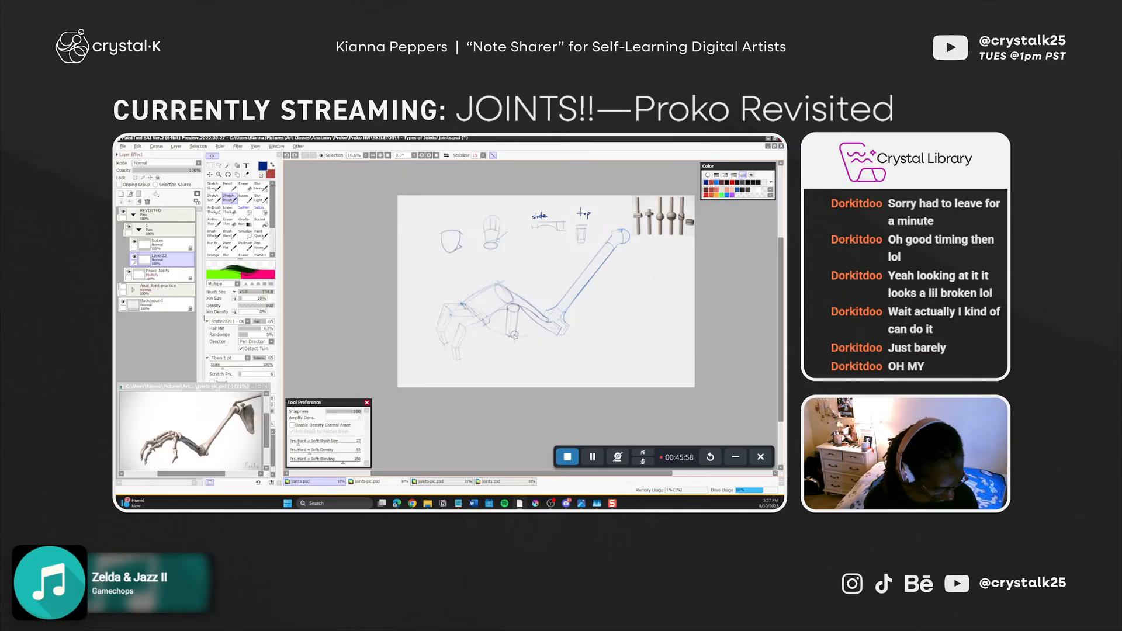
{"action": "key", "text": "ctrl+z"}
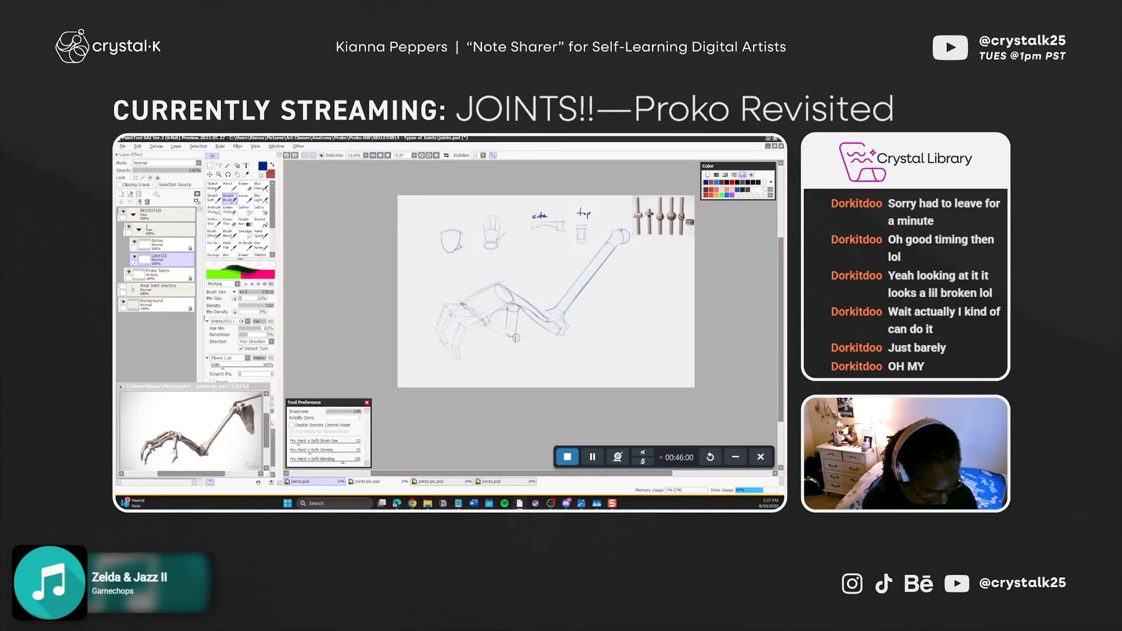
Sketch the two long side lines of the thumb's second segment, slanting down from the first joint
{"action": "left_click_drag", "start_coordinate": [514, 336], "coordinate": [524, 368]}
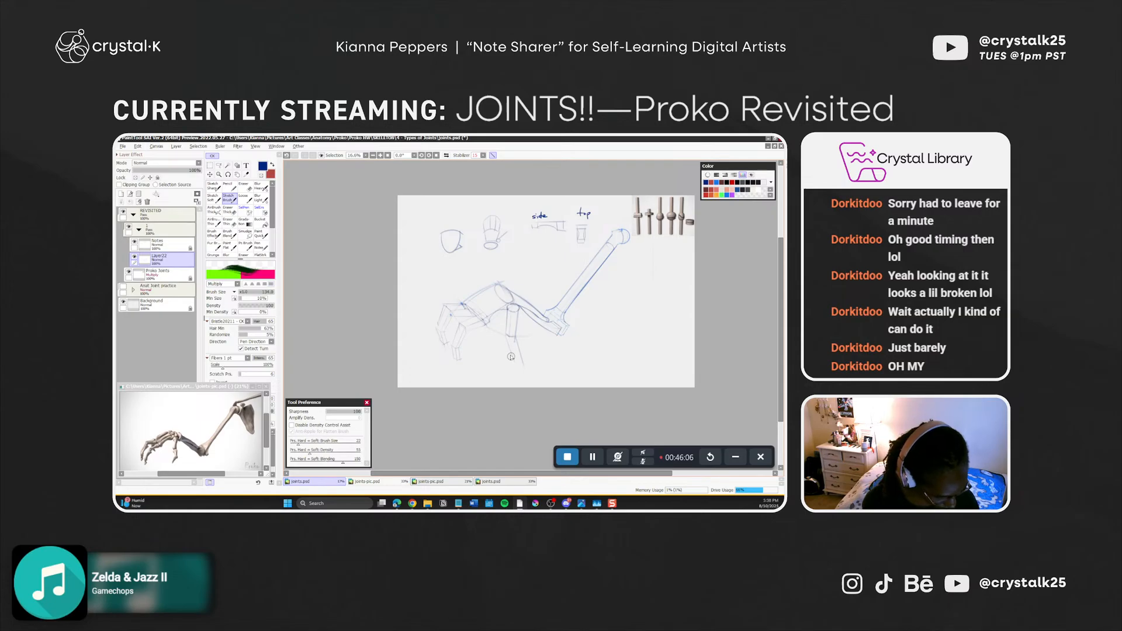
{"action": "key", "text": "ctrl+z"}
{"action": "left_click_drag", "start_coordinate": [509, 340], "coordinate": [519, 371]}
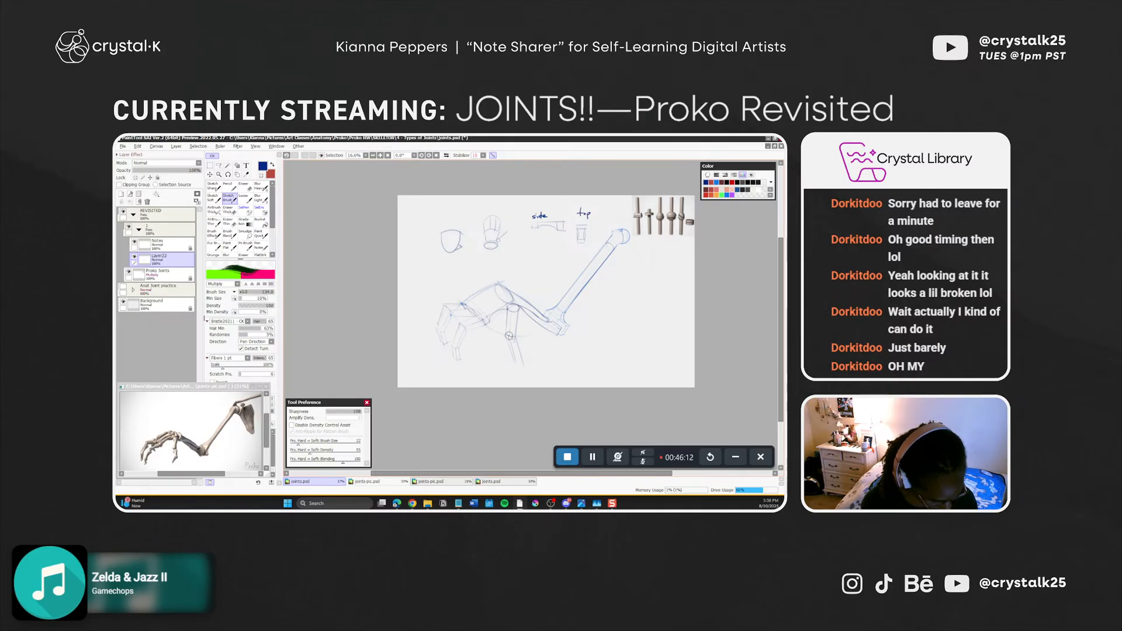
{"action": "key", "text": "ctrl+z"}
{"action": "left_click_drag", "start_coordinate": [500, 347], "coordinate": [514, 341]}
Close off the lower end of the thumb's second segment and erase the side lines that overshoot it
{"action": "key", "text": "e"}
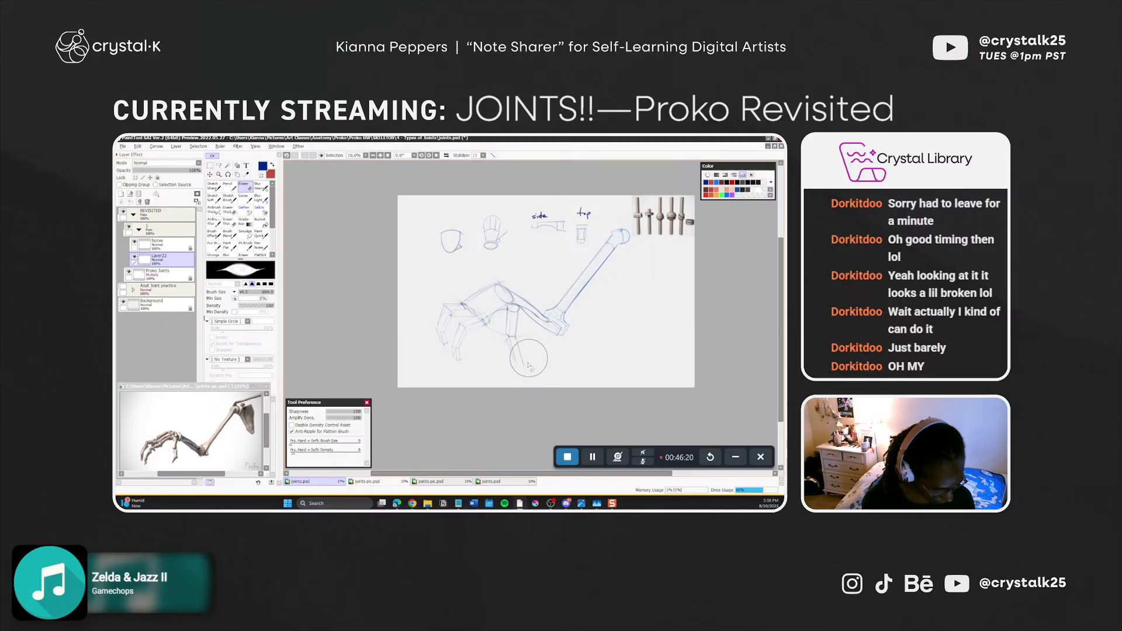
{"action": "key", "text": "b"}
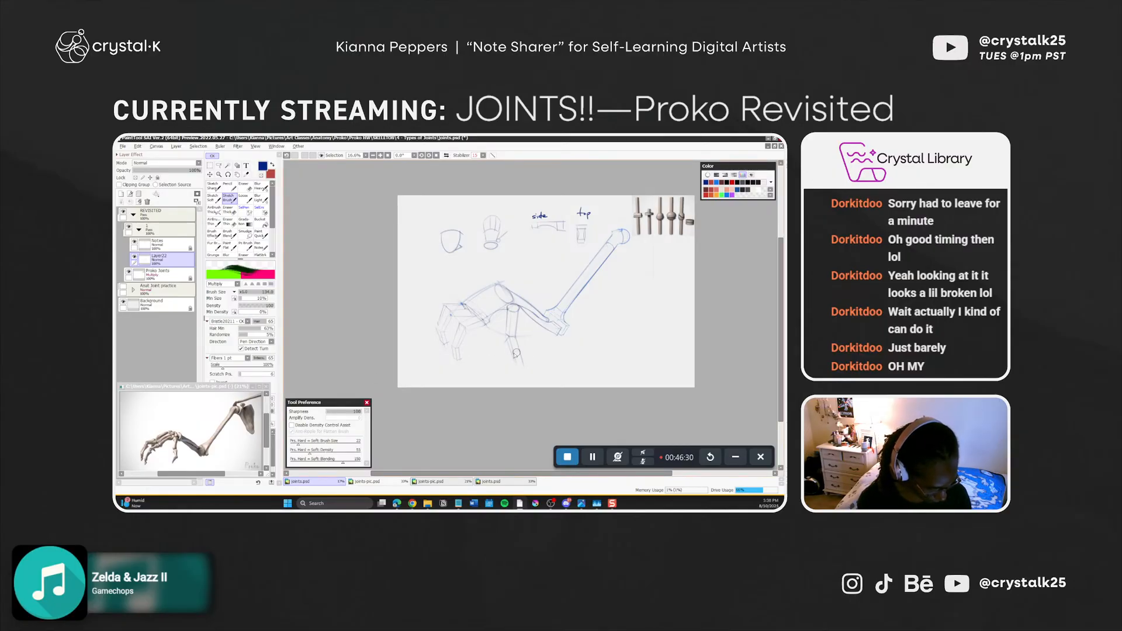
{"action": "key", "text": "shift"}
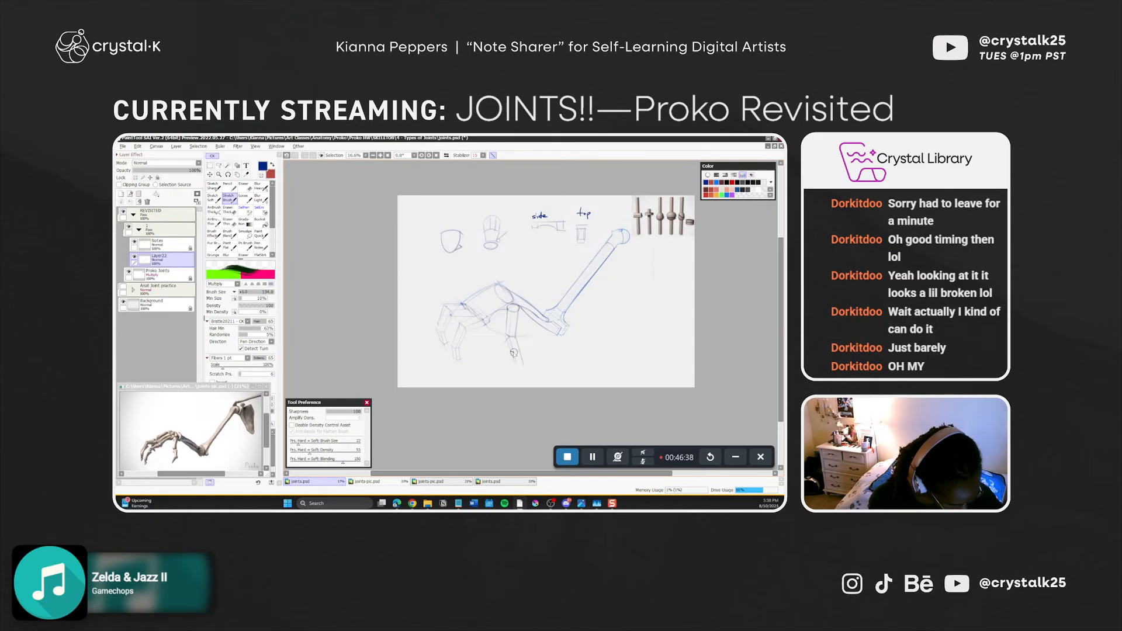
{"action": "key", "text": "ctrl+z"}
{"action": "left_click_drag", "start_coordinate": [510, 353], "coordinate": [519, 357]}
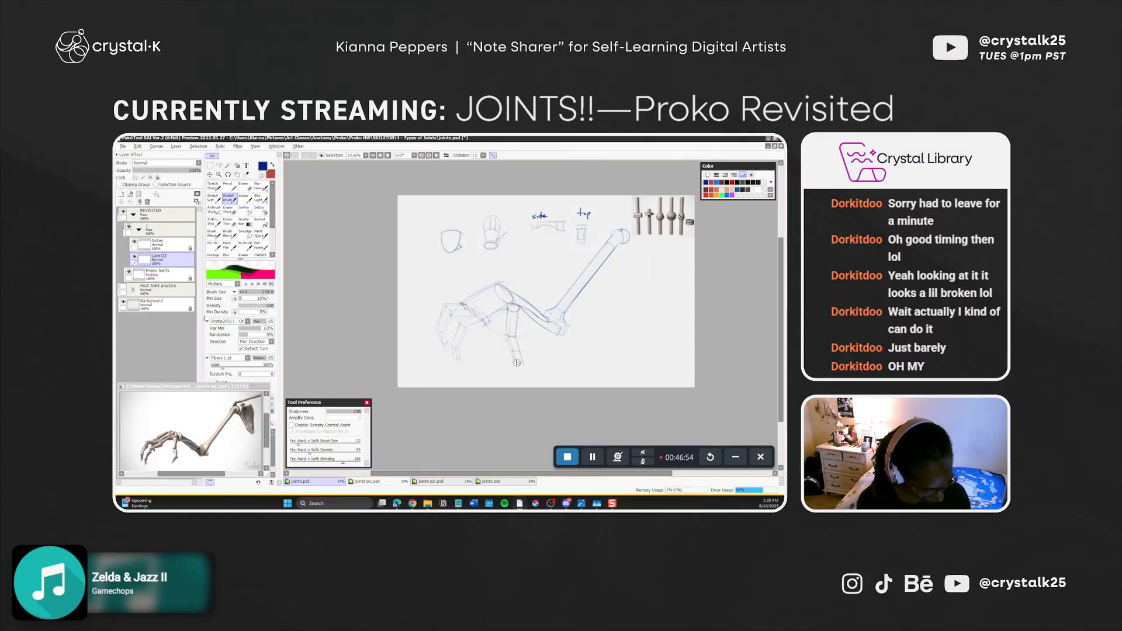
{"action": "key", "text": "e"}
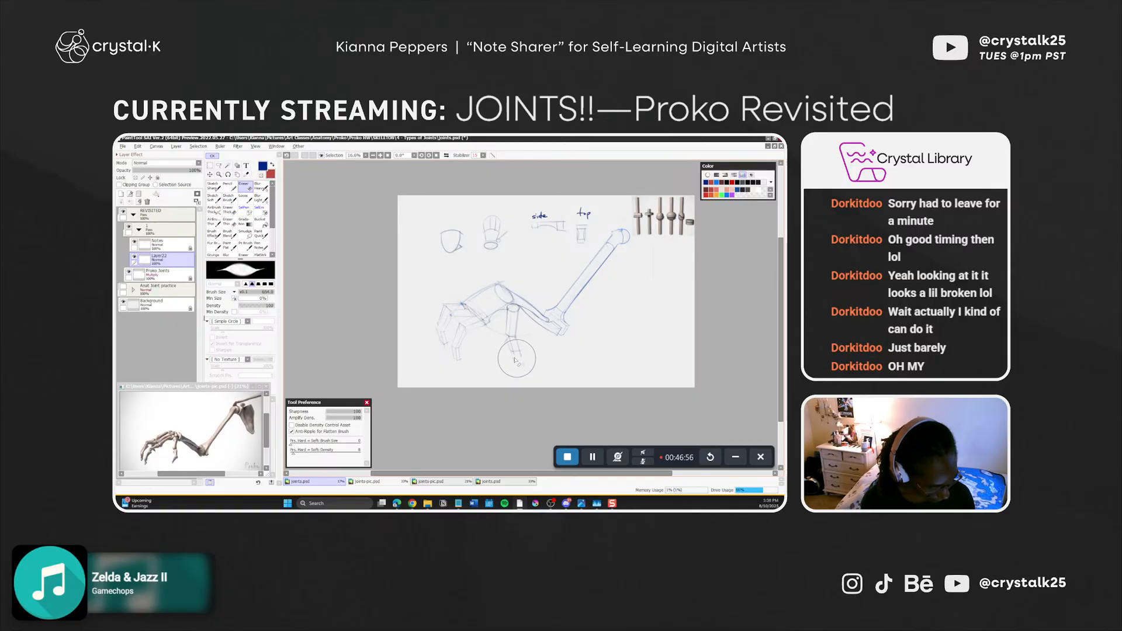
{"action": "mouse_move", "coordinate": [517, 359]}
{"action": "left_mouse_down"}
{"action": "mouse_move", "coordinate": [528, 354]}
{"action": "mouse_move", "coordinate": [524, 366]}
{"action": "left_mouse_up"}
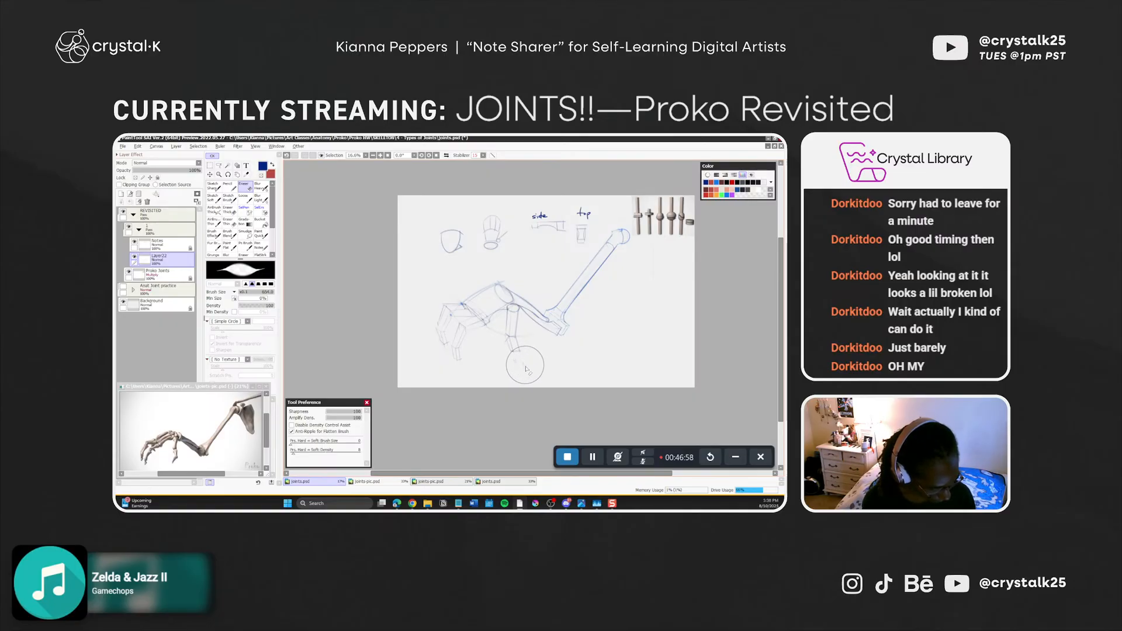
Sketch the thumb's tip segment bending back toward the fingers using a smaller brush, and save the drawing
{"action": "key", "text": "b"}
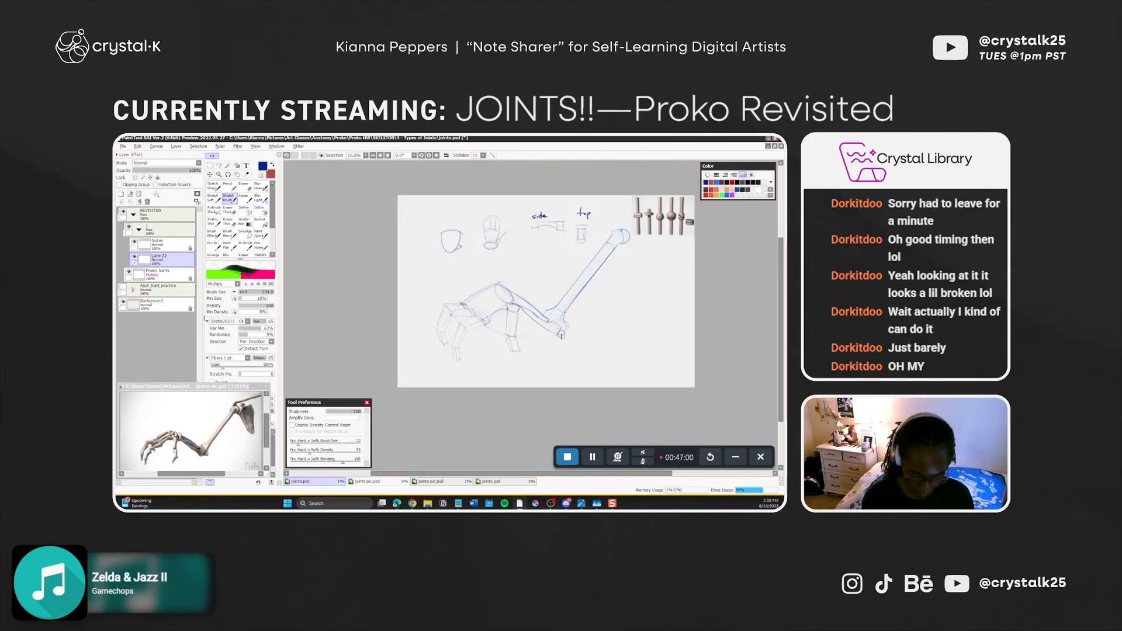
{"action": "key", "text": "shift"}
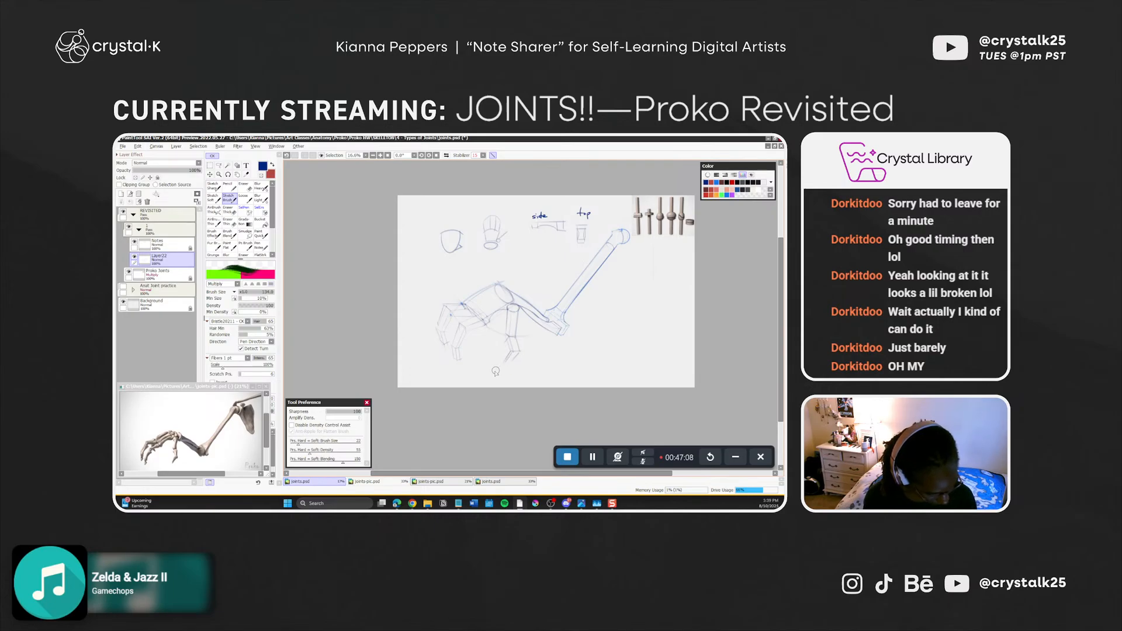
{"action": "key", "text": "bracketleft"}
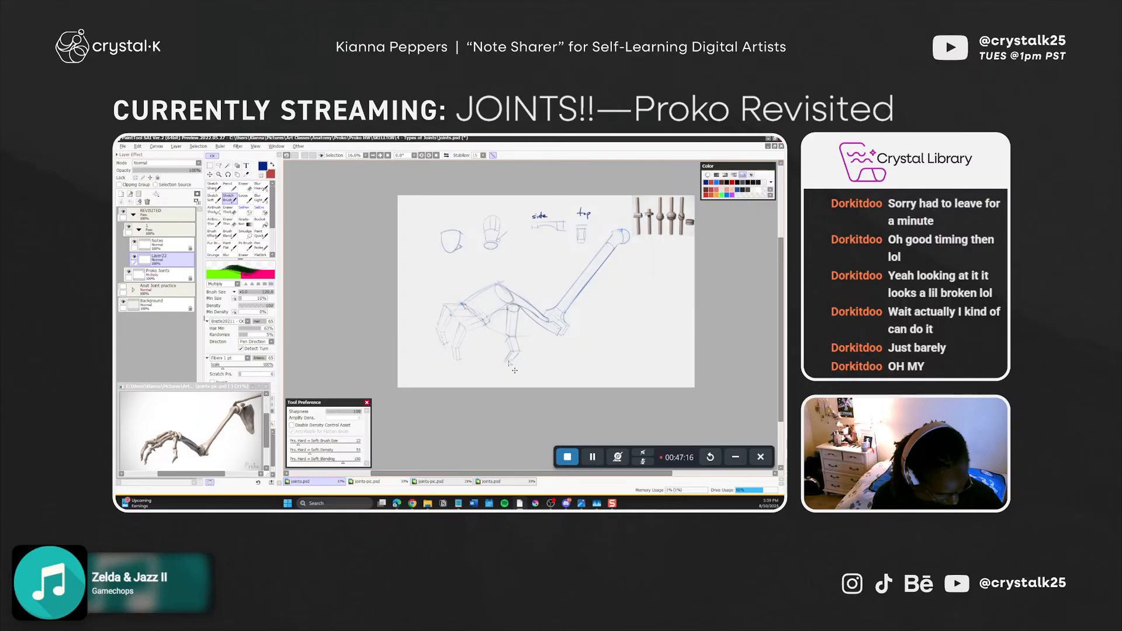
{"action": "left_click_drag", "start_coordinate": [522, 350], "coordinate": [512, 350], "text": "ctrl+alt"}
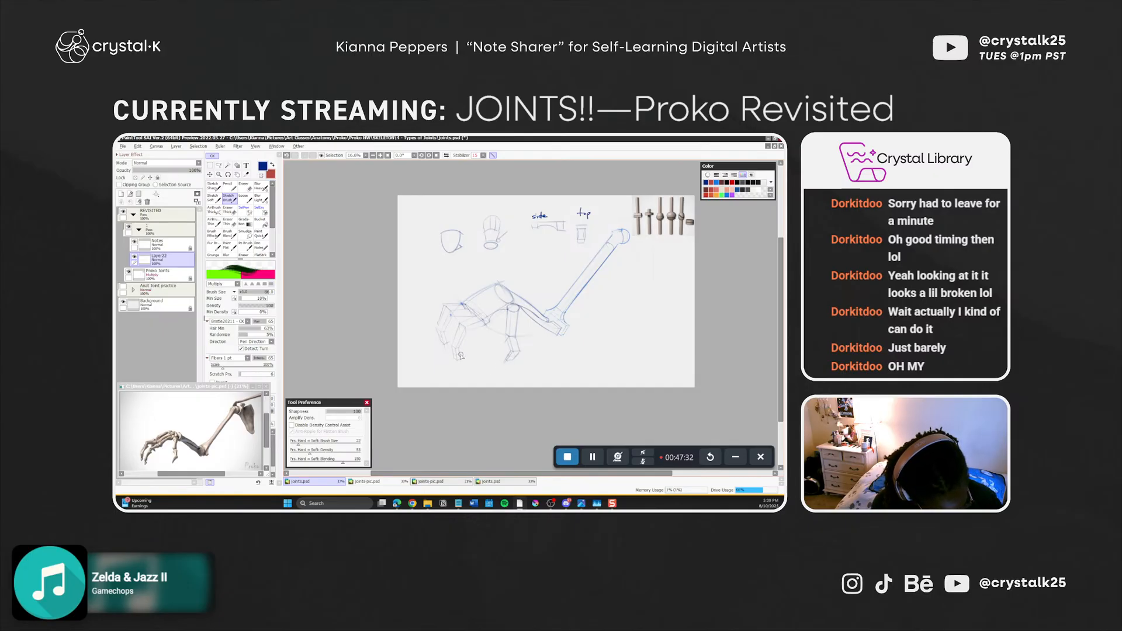
{"action": "key", "text": "ctrl+s"}
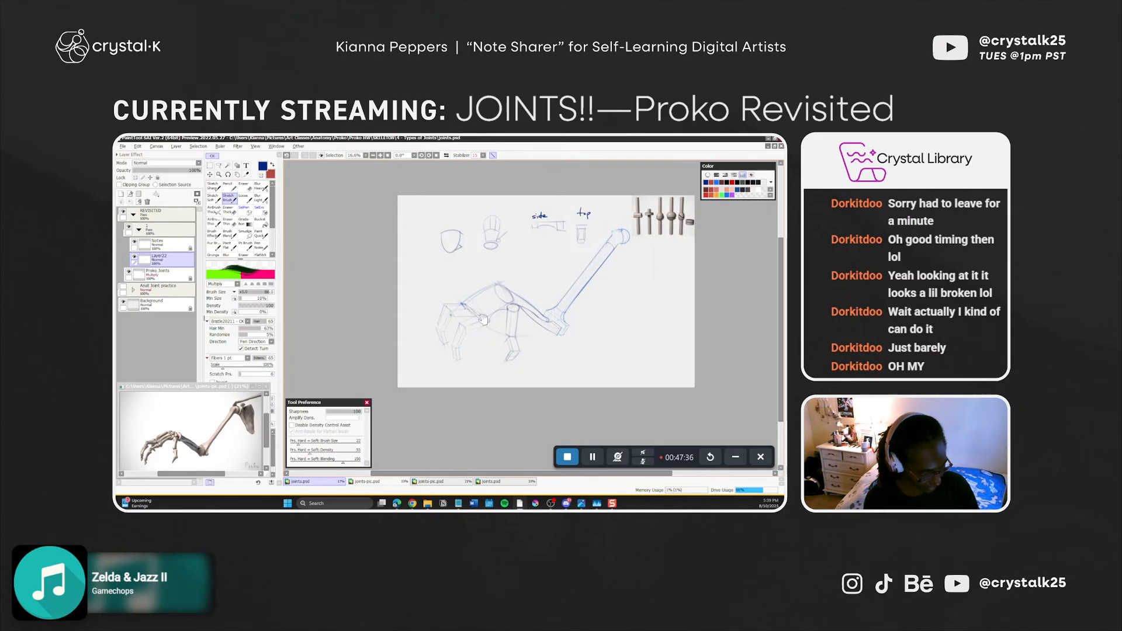
{"action": "left_click_drag", "start_coordinate": [569, 309], "coordinate": [506, 318]}
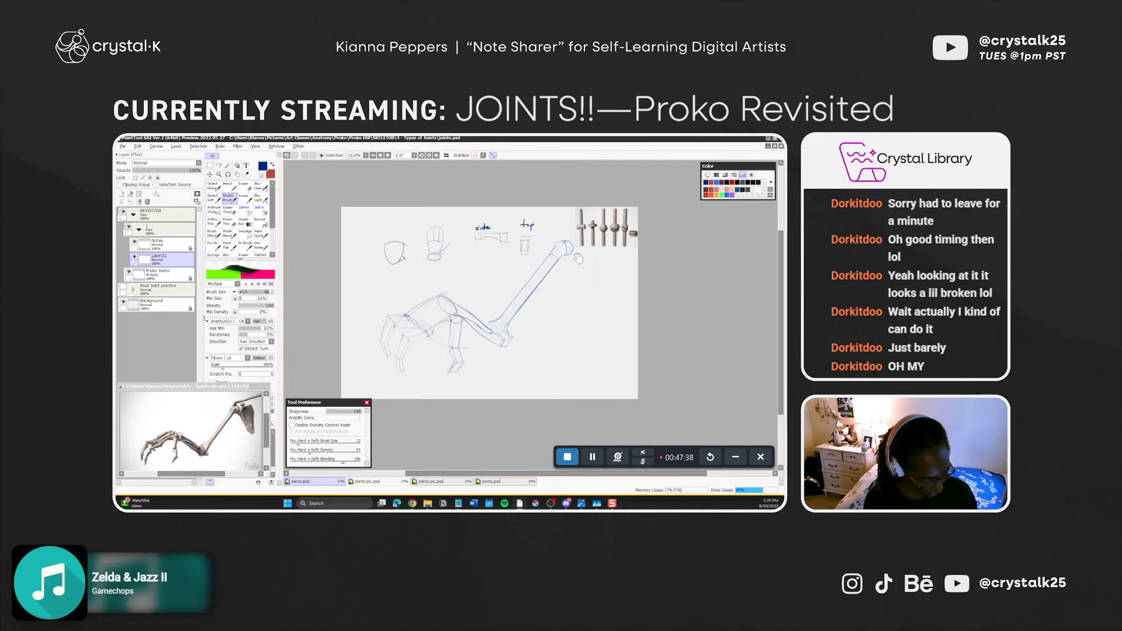
{"action": "mouse_move", "coordinate": [579, 263]}
{"action": "left_mouse_down"}
{"action": "mouse_move", "coordinate": [627, 277]}
{"action": "mouse_move", "coordinate": [611, 269]}
{"action": "left_mouse_up"}
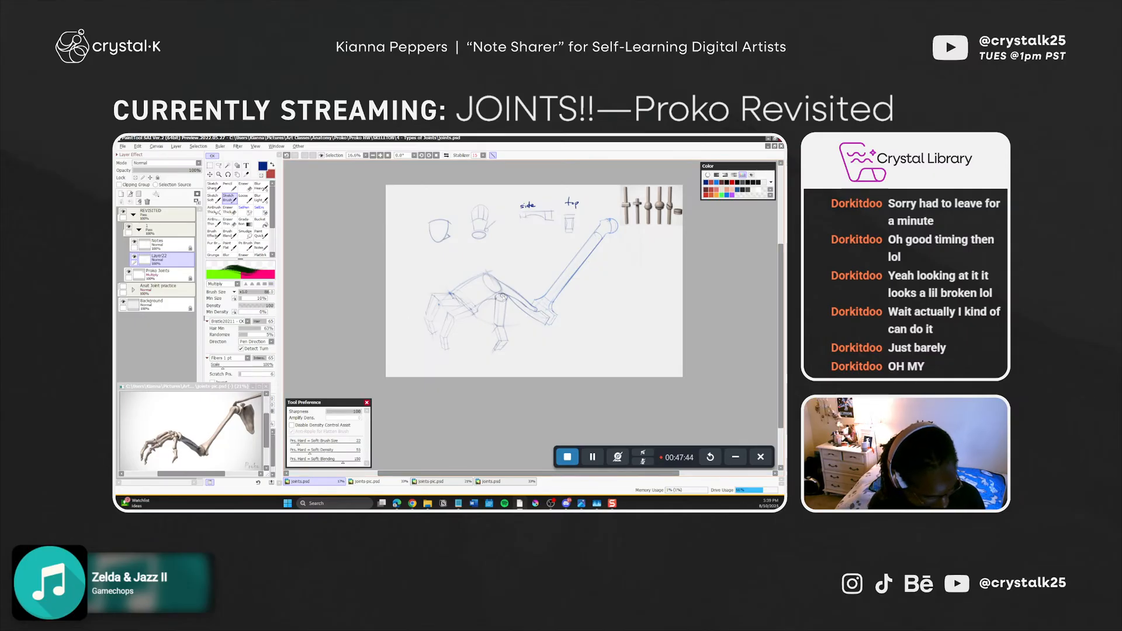
{"action": "left_click_drag", "start_coordinate": [502, 295], "coordinate": [505, 303]}
{"action": "key", "text": "ctrl+z"}
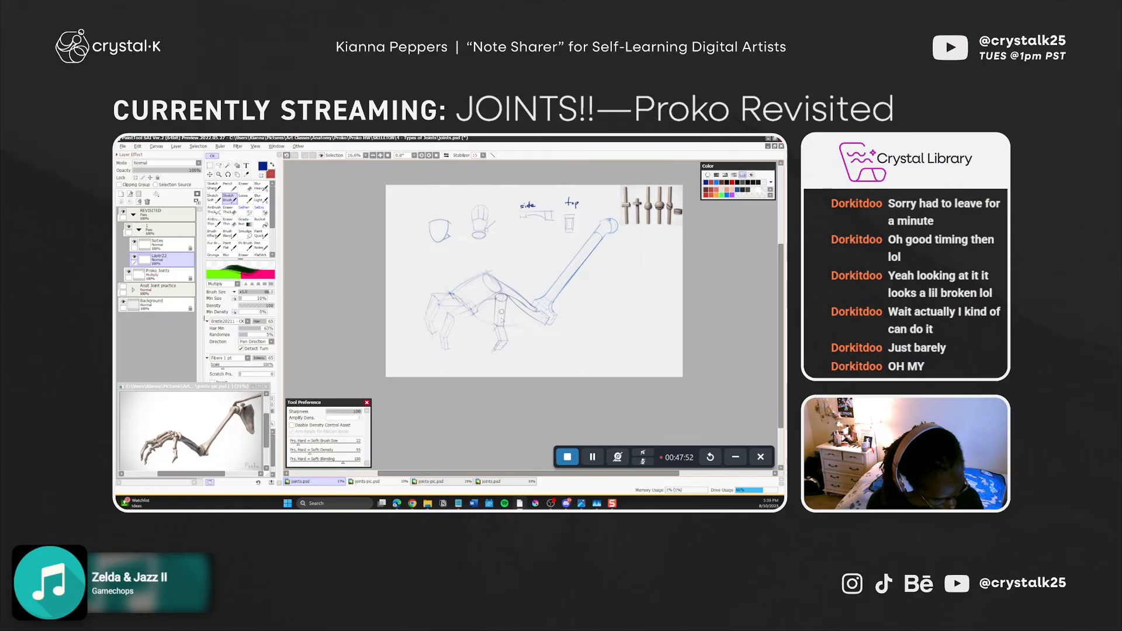
Undo the last strokes on the thumb's tip segment and redraw its end curving in toward the fingers
{"action": "key", "text": "ctrl+z"}
{"action": "left_click_drag", "start_coordinate": [501, 327], "coordinate": [507, 348]}
{"action": "key", "text": "ctrl+z"}
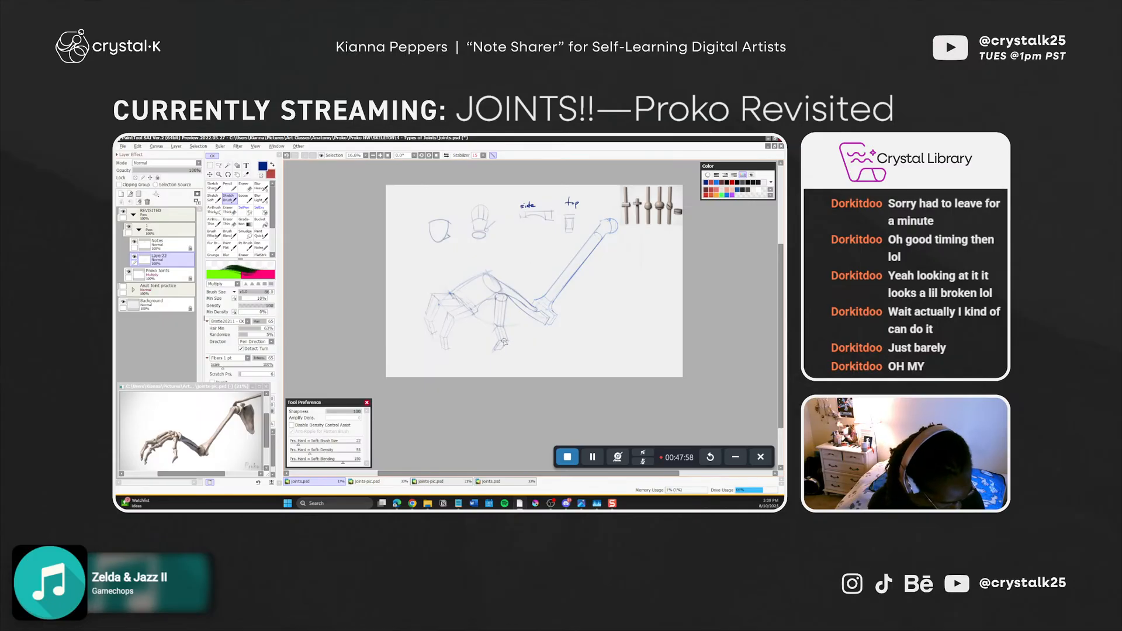
{"action": "key", "text": "ctrl+z"}
{"action": "left_click_drag", "start_coordinate": [508, 343], "coordinate": [494, 352]}
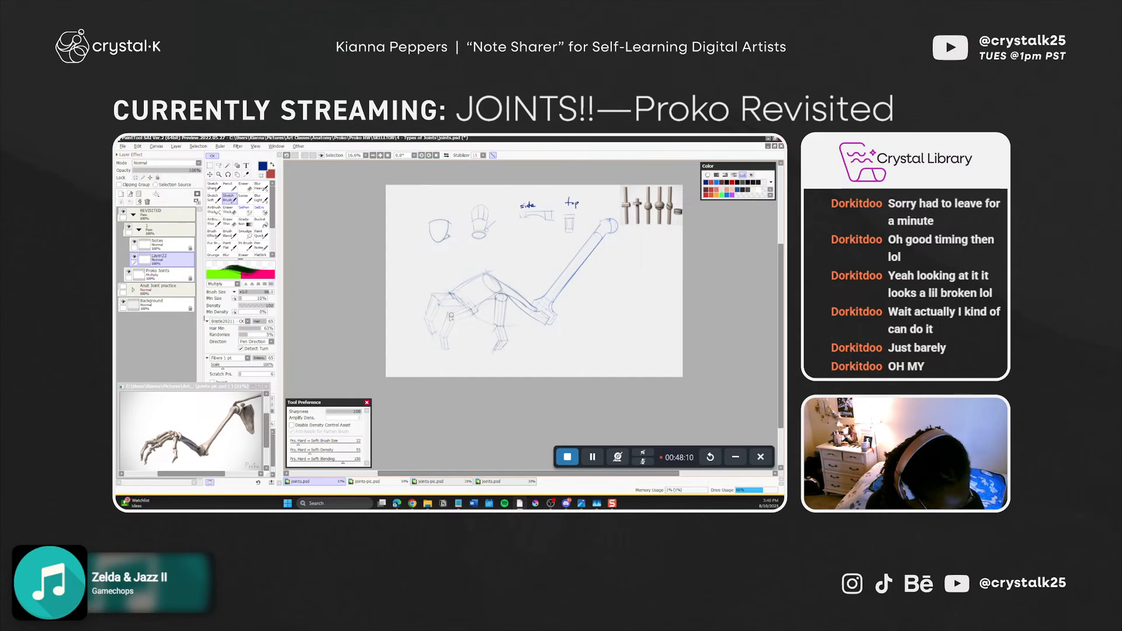
Rework the long edge of the finger nearest the thumb and close off its tip with a short stroke
{"action": "left_click_drag", "start_coordinate": [450, 315], "coordinate": [443, 351]}
{"action": "key", "text": "ctrl+z"}
{"action": "key", "text": "ctrl+z"}
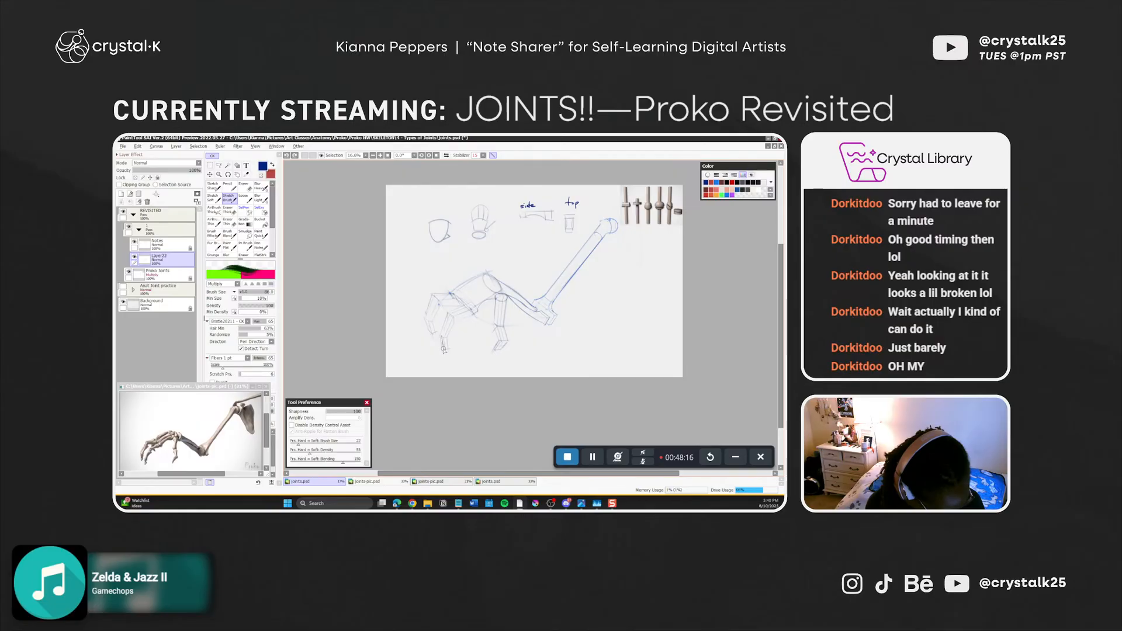
{"action": "left_click_drag", "start_coordinate": [443, 350], "coordinate": [446, 355]}
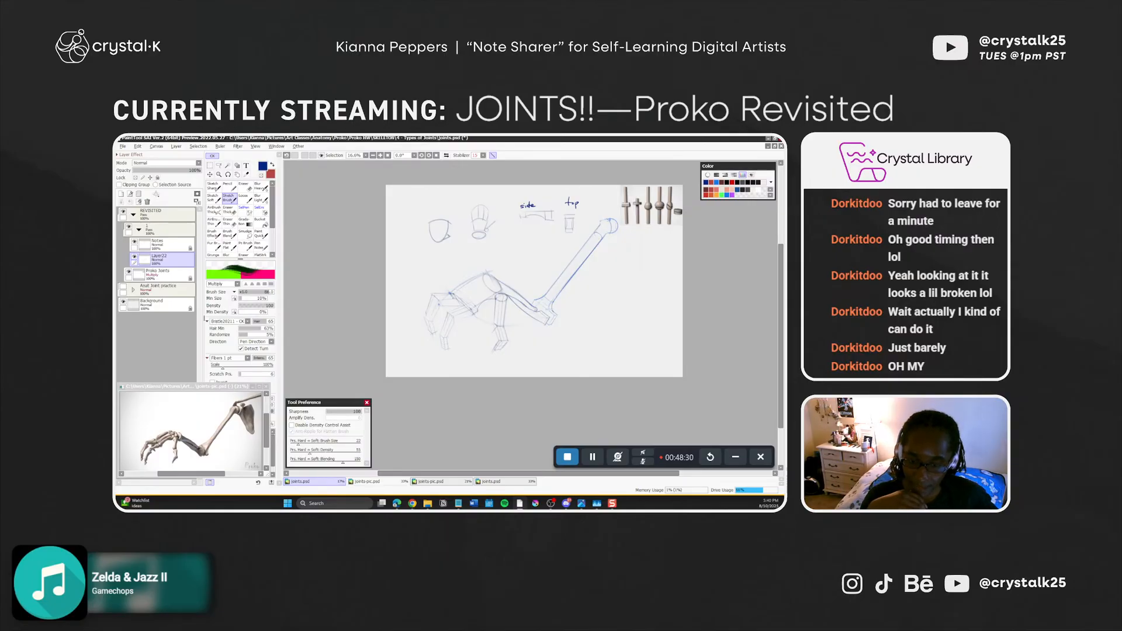
{"action": "key", "text": "alt+Tab"}
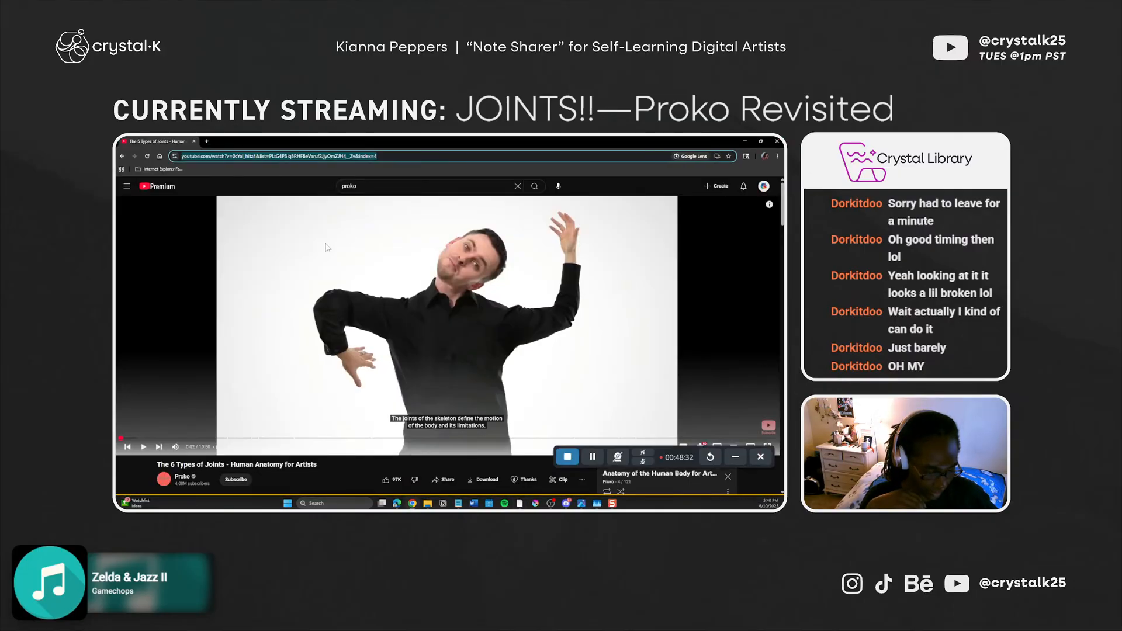
{"action": "left_click", "coordinate": [744, 141]}
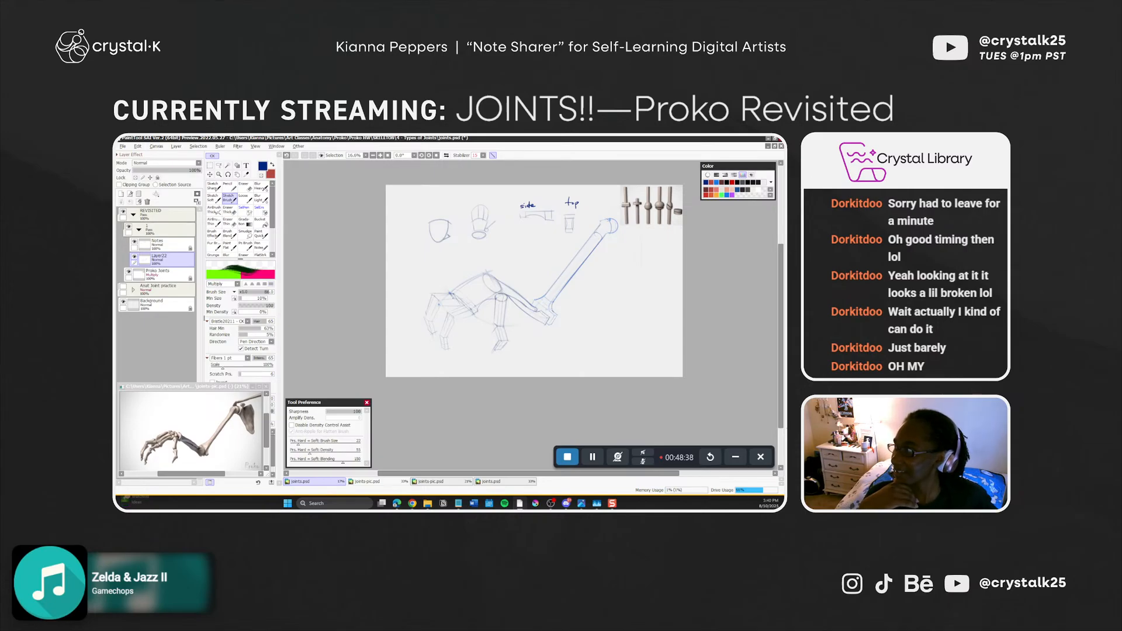
{"action": "key", "text": "alt+Tab"}
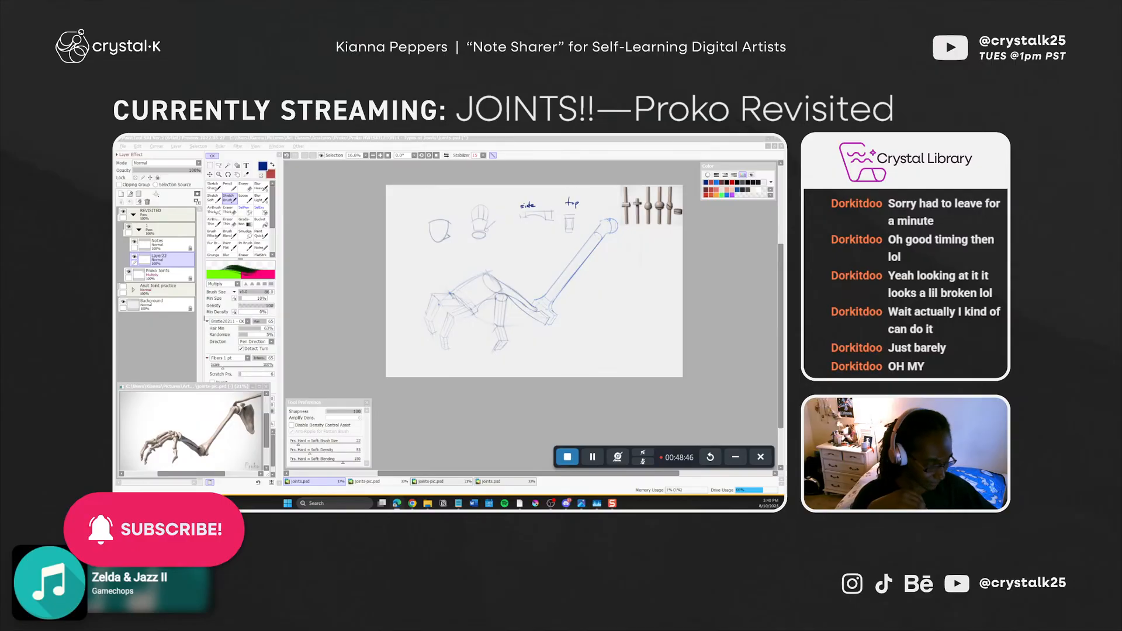
{"action": "left_click", "coordinate": [696, 296]}
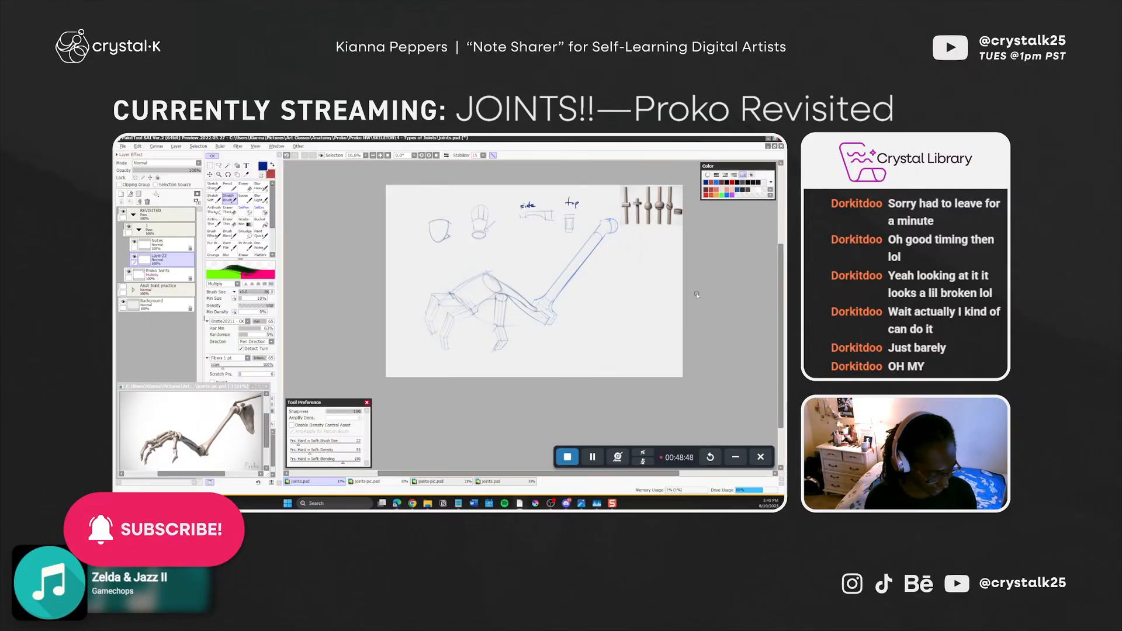
Try to restate the oval at the wrist with a resized sketch brush, and undo the strokes and the erasing there
{"action": "left_click_drag", "start_coordinate": [489, 301], "coordinate": [476, 317], "text": "ctrl+alt"}
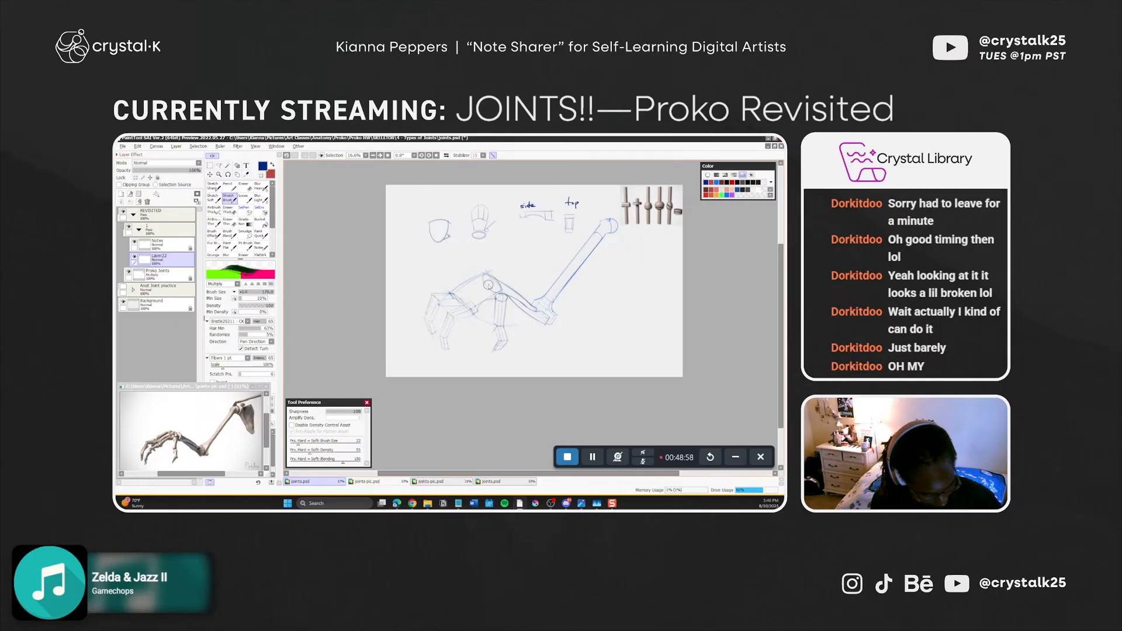
{"action": "key", "text": "ctrl+alt"}
{"action": "left_click_drag", "start_coordinate": [486, 279], "coordinate": [496, 291]}
{"action": "key", "text": "ctrl+z"}
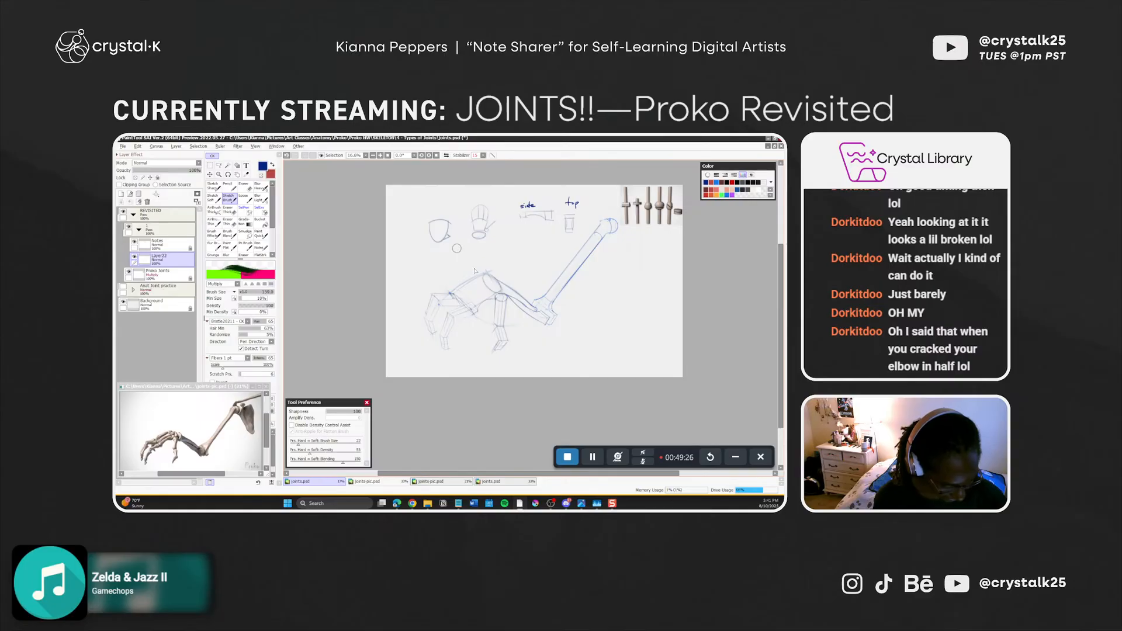
{"action": "key", "text": "bracketleft"}
{"action": "key", "text": "bracketleft"}
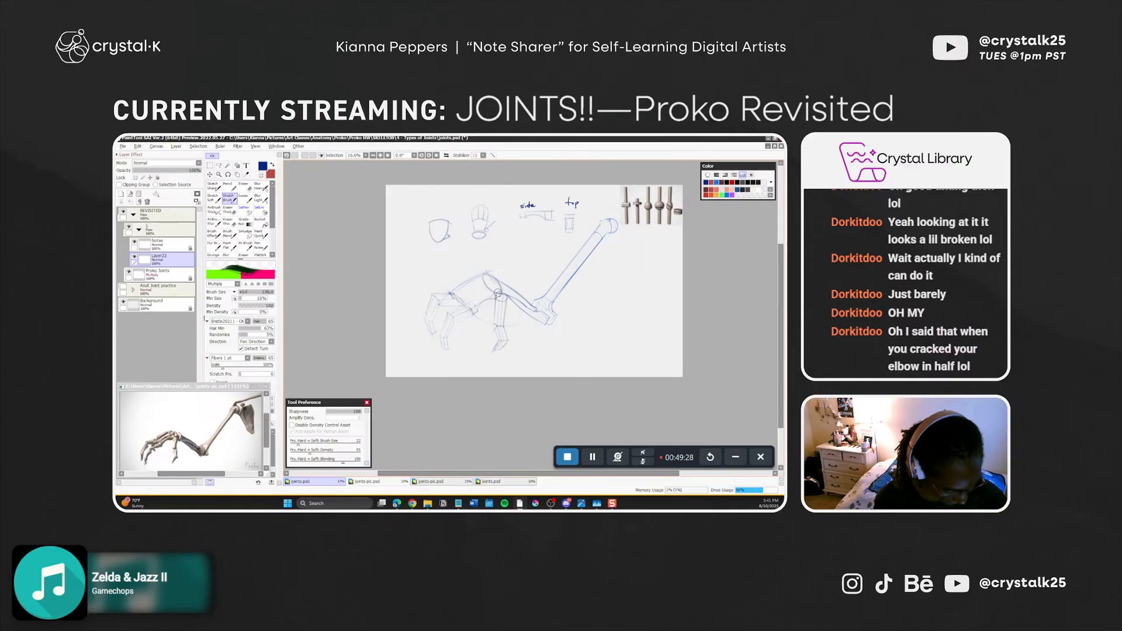
{"action": "key", "text": "bracketleft"}
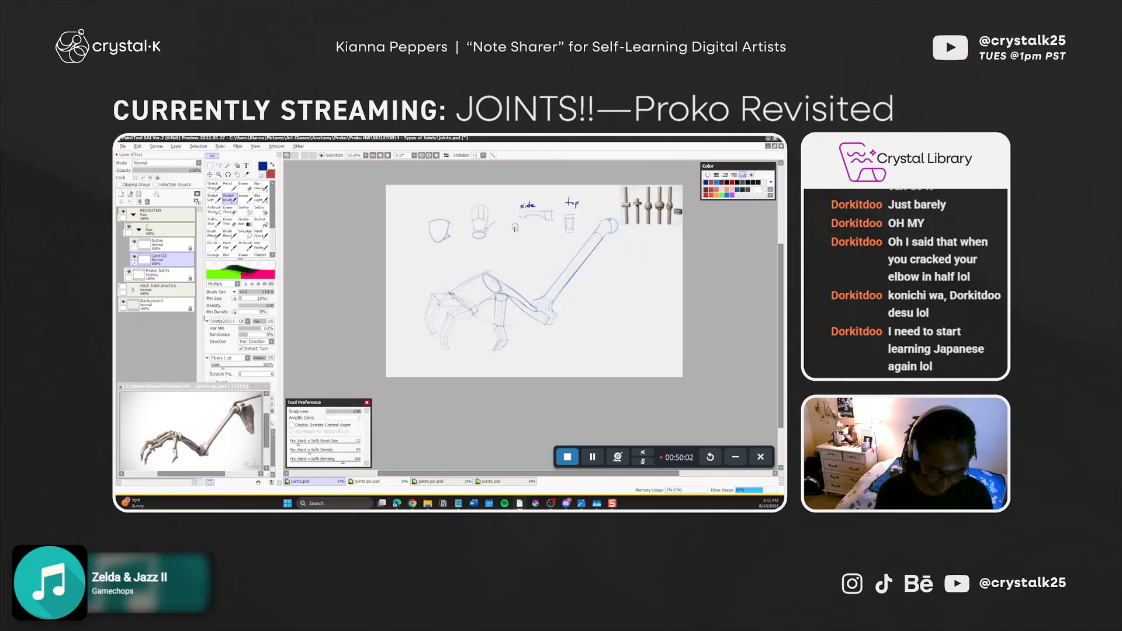
{"action": "left_click_drag", "start_coordinate": [491, 282], "coordinate": [499, 289]}
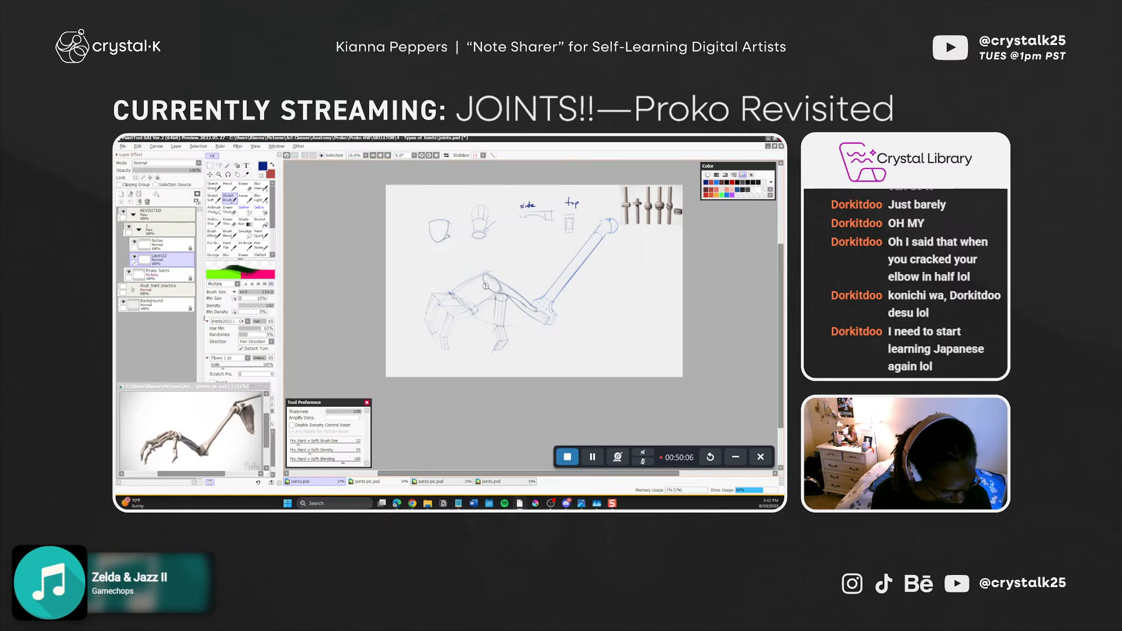
{"action": "key", "text": "ctrl+z"}
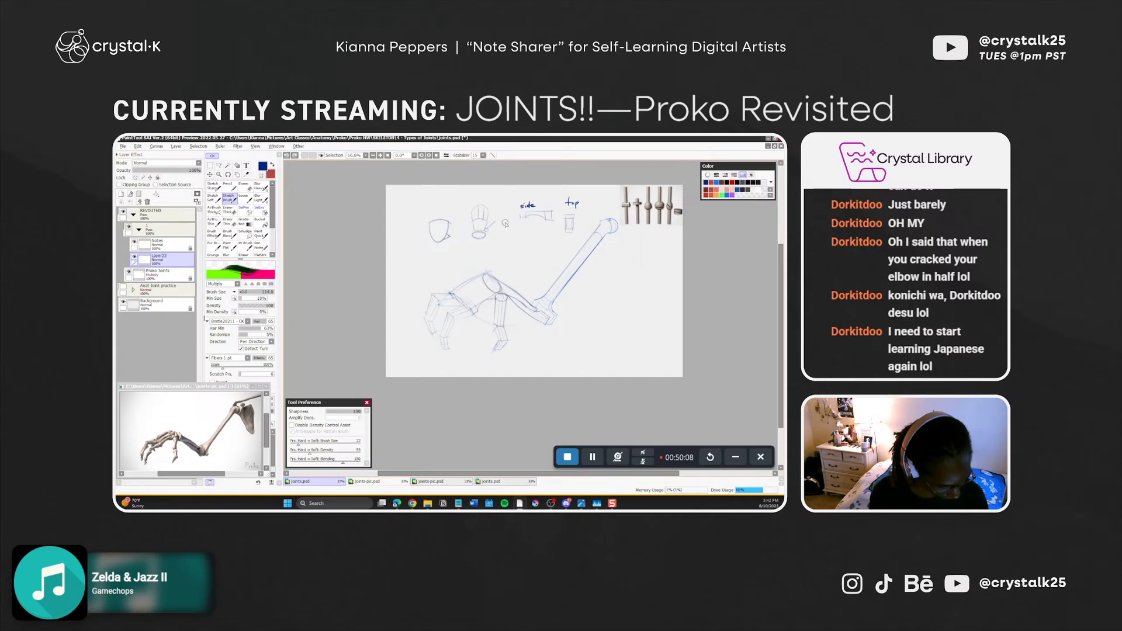
{"action": "key", "text": "e"}
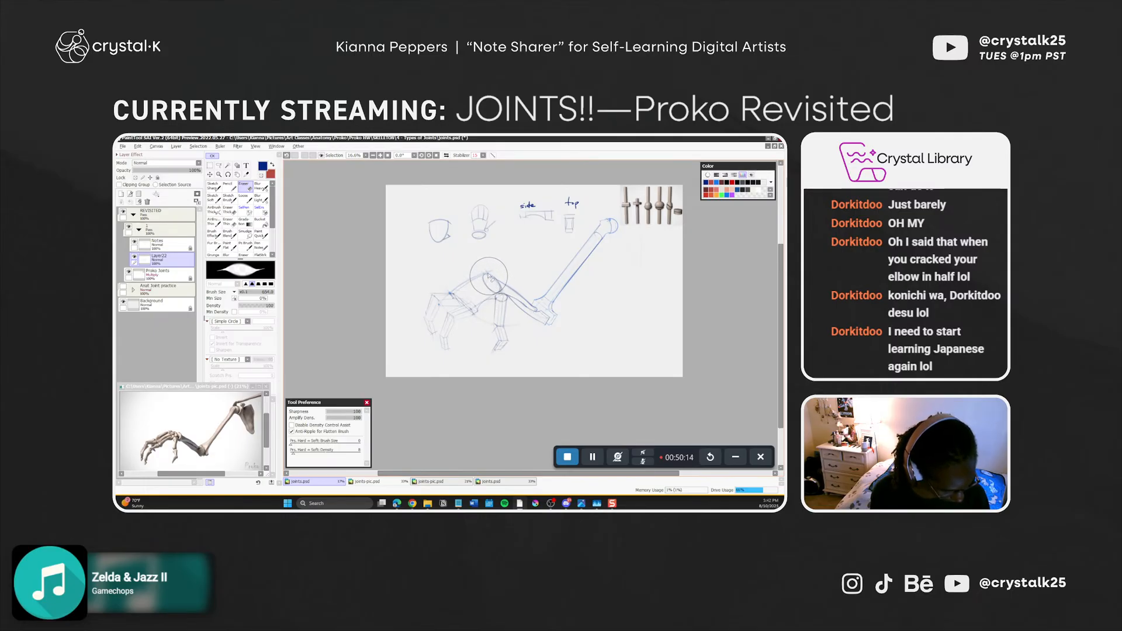
{"action": "key", "text": "b"}
{"action": "key", "text": "ctrl+z"}
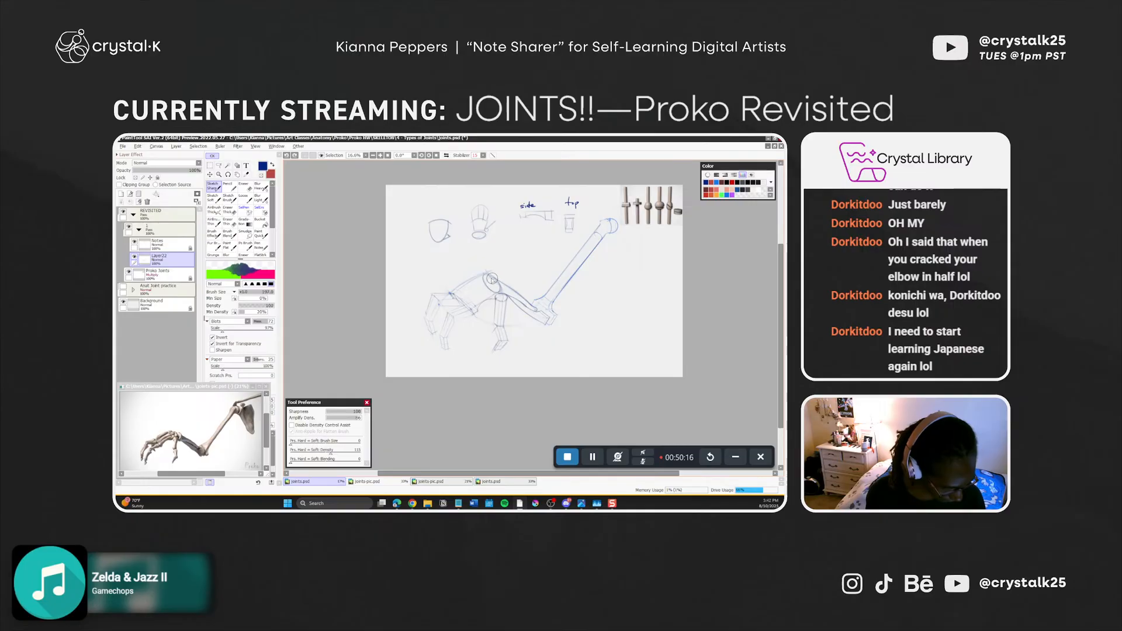
Try a contour stroke inside the wrist oval with the other sketch brush, compare the drawing with and without it, and undo it
{"action": "left_click_drag", "start_coordinate": [495, 281], "coordinate": [489, 279]}
{"action": "key", "text": "ctrl+z"}
{"action": "key", "text": "ctrl+z"}
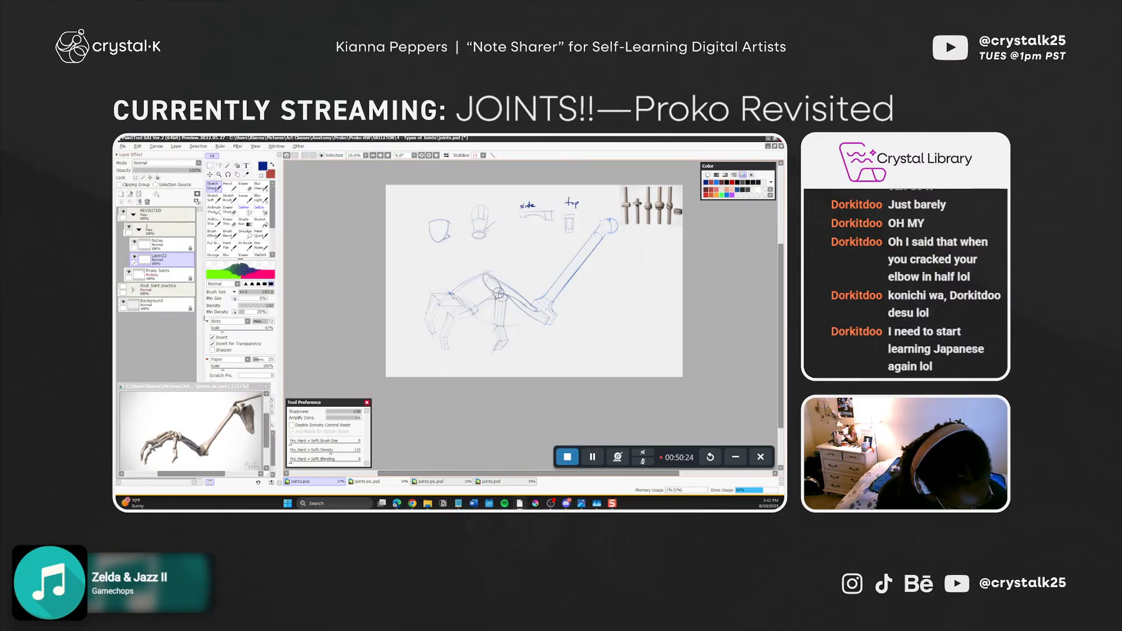
{"action": "key", "text": "ctrl+z"}
{"action": "left_click_drag", "start_coordinate": [488, 280], "coordinate": [498, 291]}
{"action": "key", "text": "ctrl+z"}
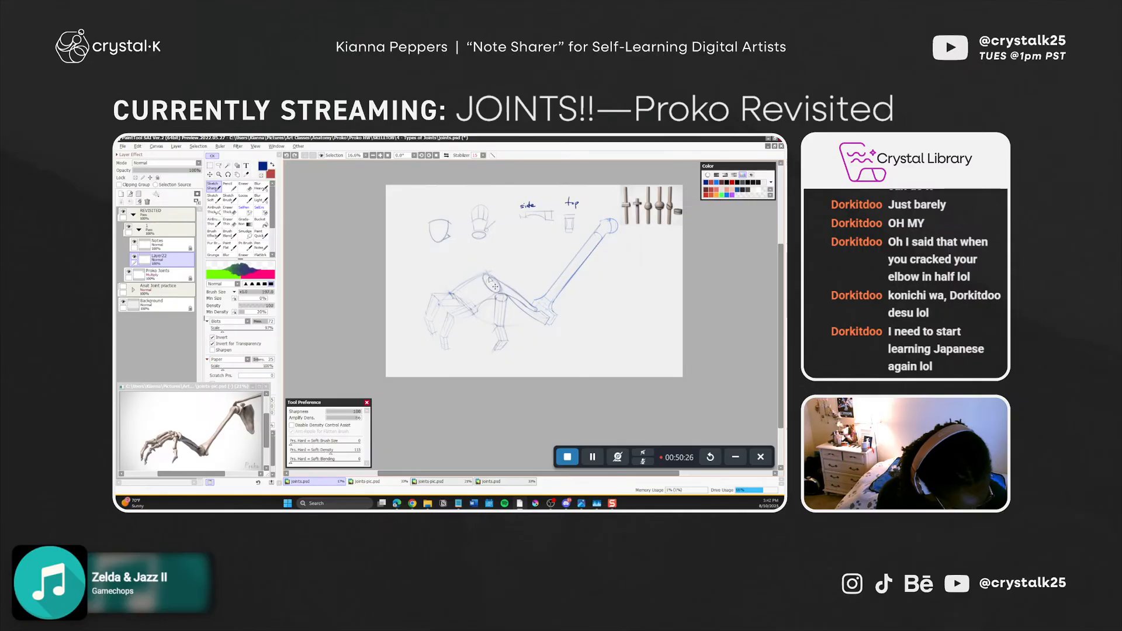
{"action": "key", "text": "ctrl+y"}
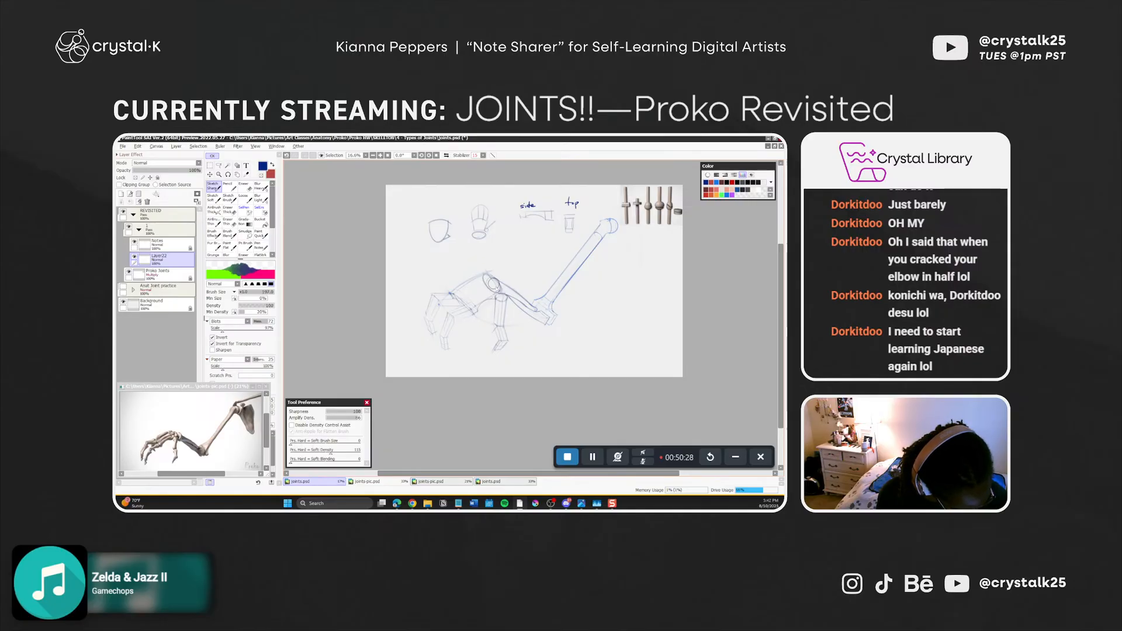
{"action": "key", "text": "ctrl+z"}
{"action": "key", "text": "ctrl+y"}
{"action": "key", "text": "ctrl+z"}
{"action": "key", "text": "ctrl+y"}
{"action": "key", "text": "ctrl+z"}
{"action": "key", "text": "ctrl+y"}
{"action": "key", "text": "ctrl+z"}
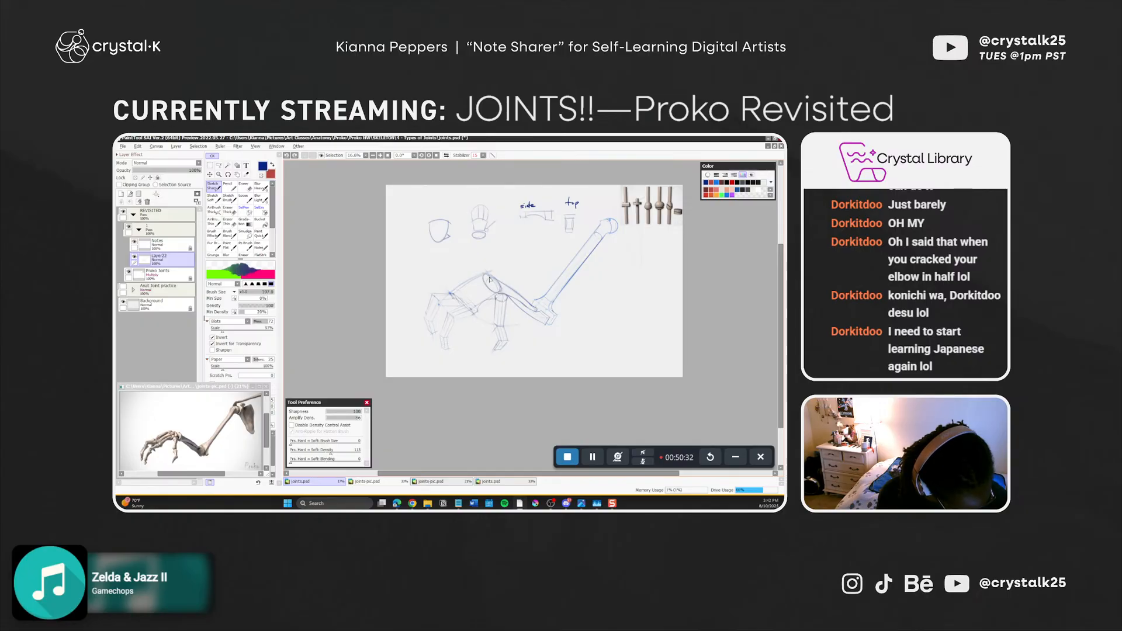
{"action": "key", "text": "ctrl+y"}
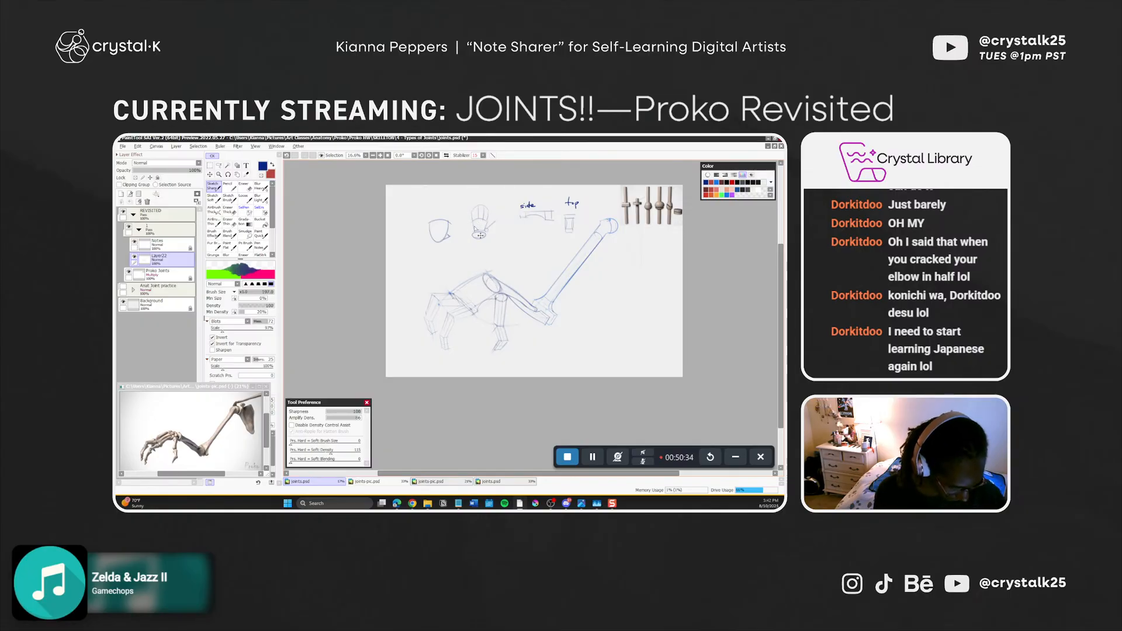
{"action": "key", "text": "ctrl+z"}
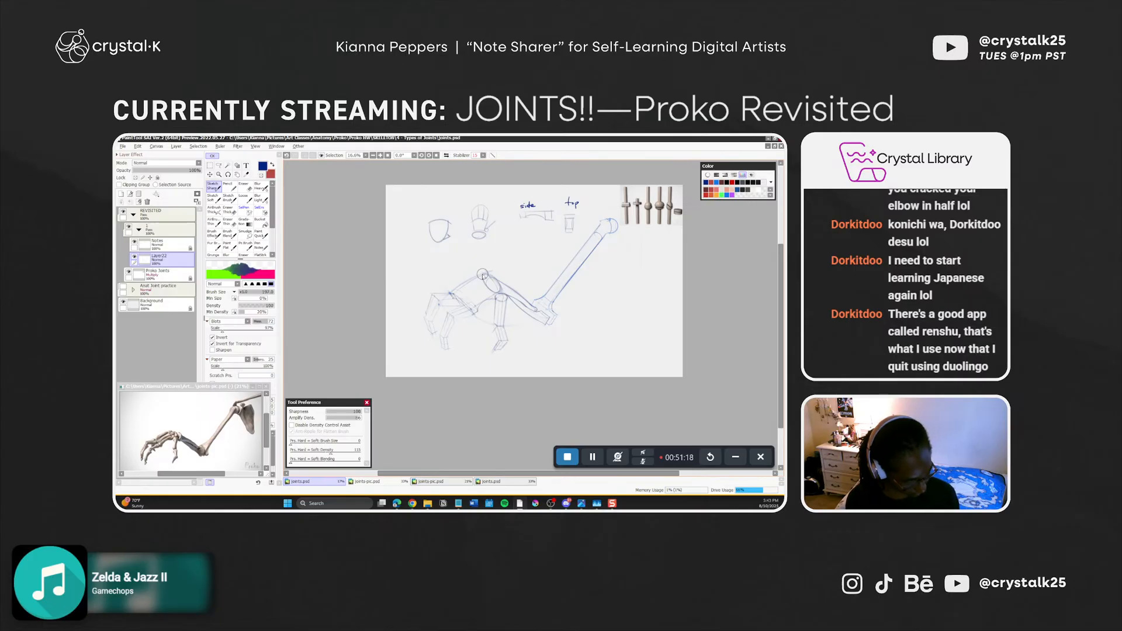
{"action": "key", "text": "r"}
{"action": "left_click_drag", "start_coordinate": [549, 351], "coordinate": [566, 320]}
{"action": "key", "text": "b"}
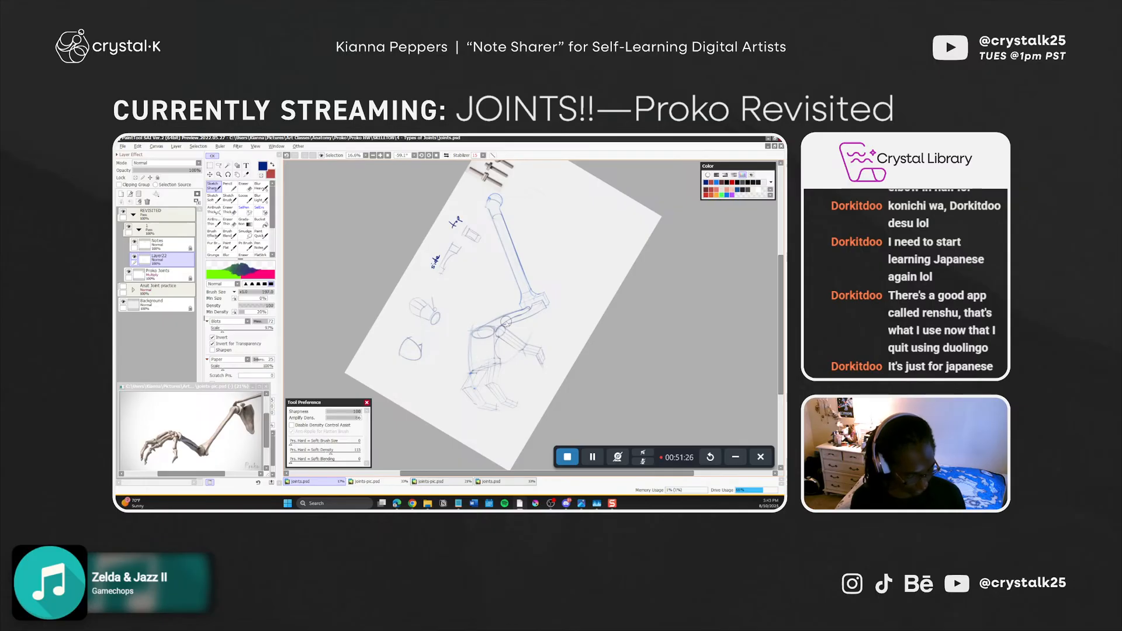
{"action": "key", "text": "Home"}
{"action": "left_click_drag", "start_coordinate": [520, 372], "coordinate": [445, 387]}
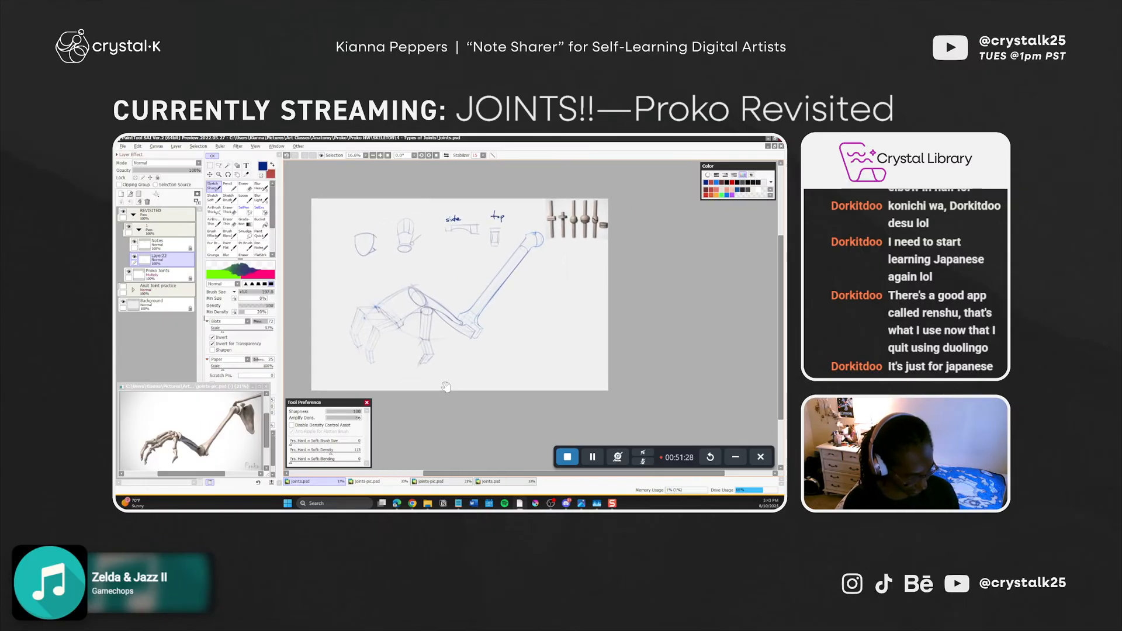
Hide the Notes and Proko Joints layers and enlarge the sketch brush
{"action": "left_click", "coordinate": [135, 241]}
{"action": "left_click", "coordinate": [128, 271]}
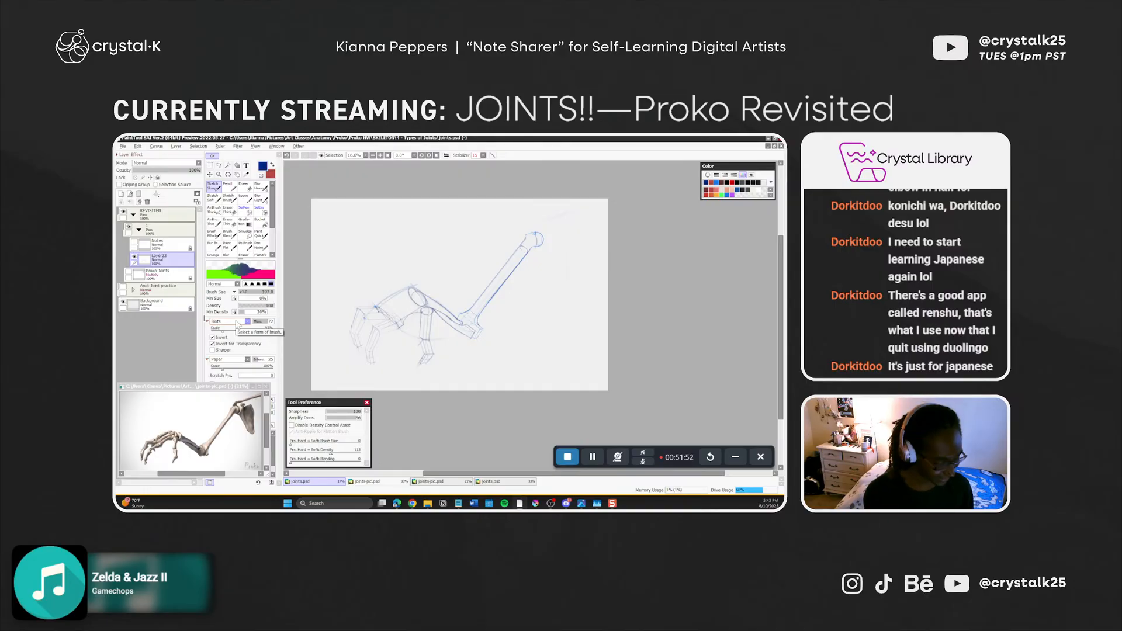
{"action": "key", "text": "b"}
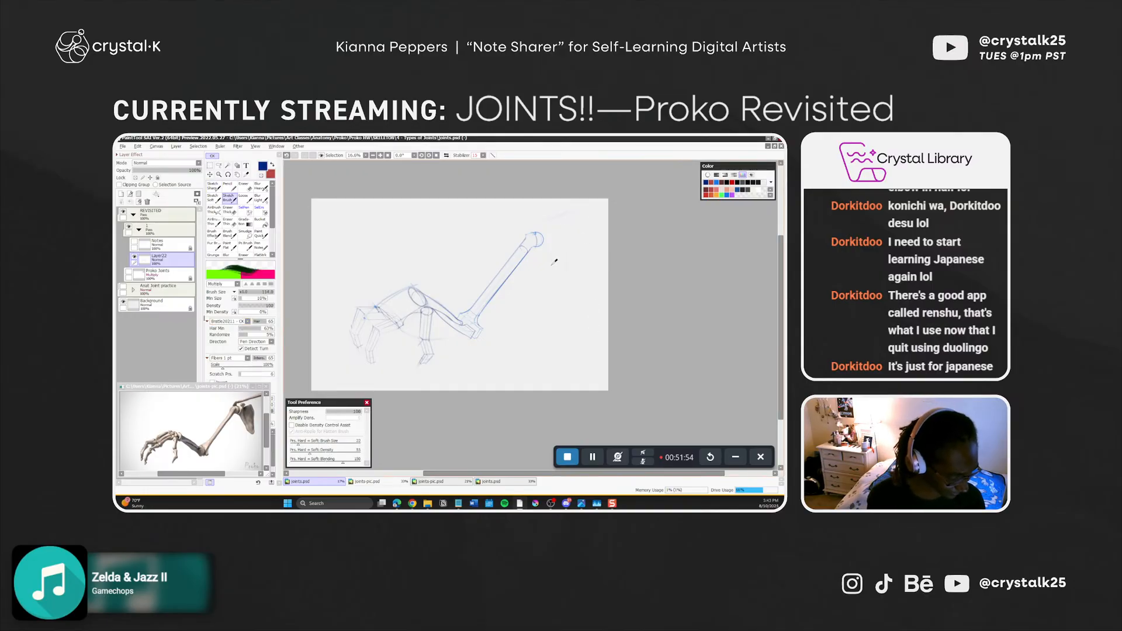
{"action": "left_click_drag", "start_coordinate": [554, 262], "coordinate": [553, 221], "text": "ctrl+alt"}
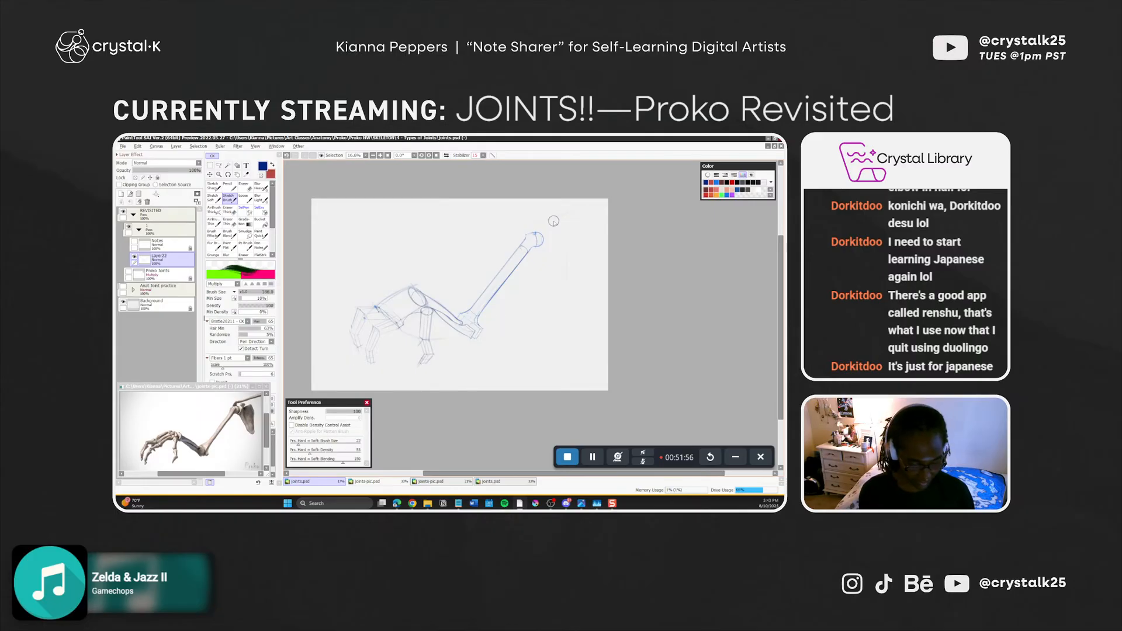
Adjust the size of the arm reference photo window and return to the drawing canvas with the sketch brush active
{"action": "left_click", "coordinate": [269, 433]}
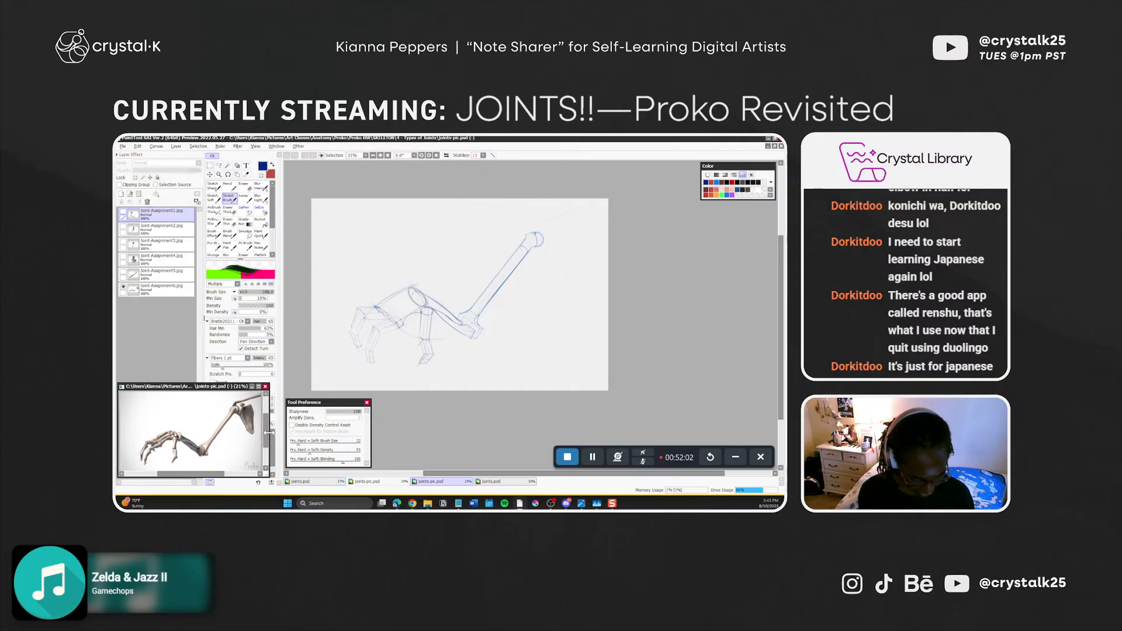
{"action": "left_click_drag", "start_coordinate": [208, 474], "coordinate": [208, 474]}
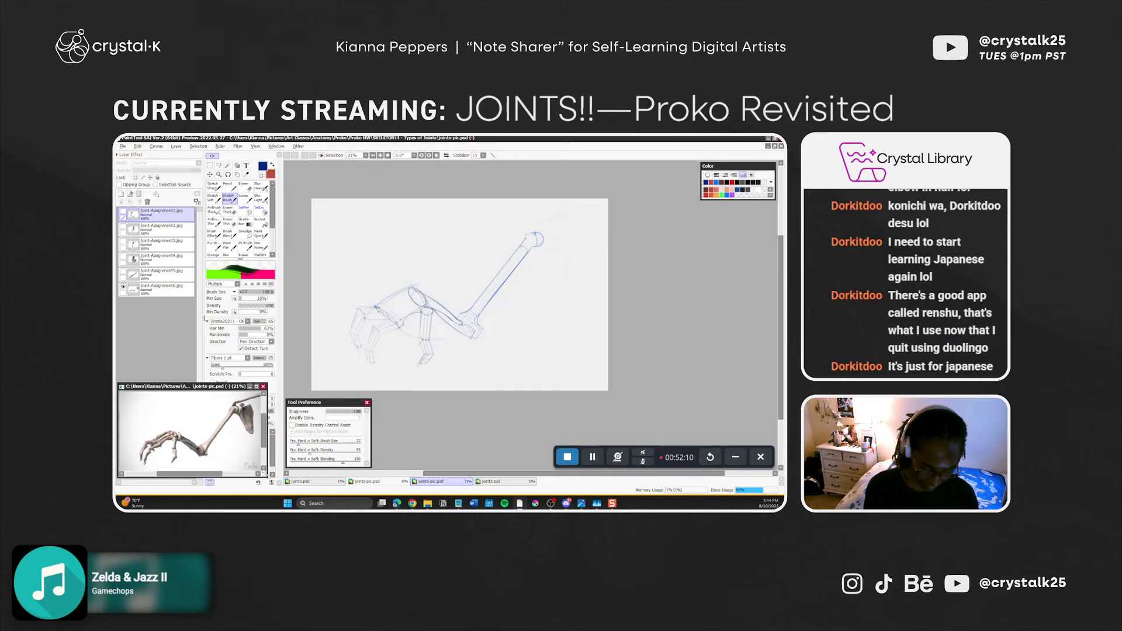
{"action": "left_click_drag", "start_coordinate": [265, 475], "coordinate": [265, 476]}
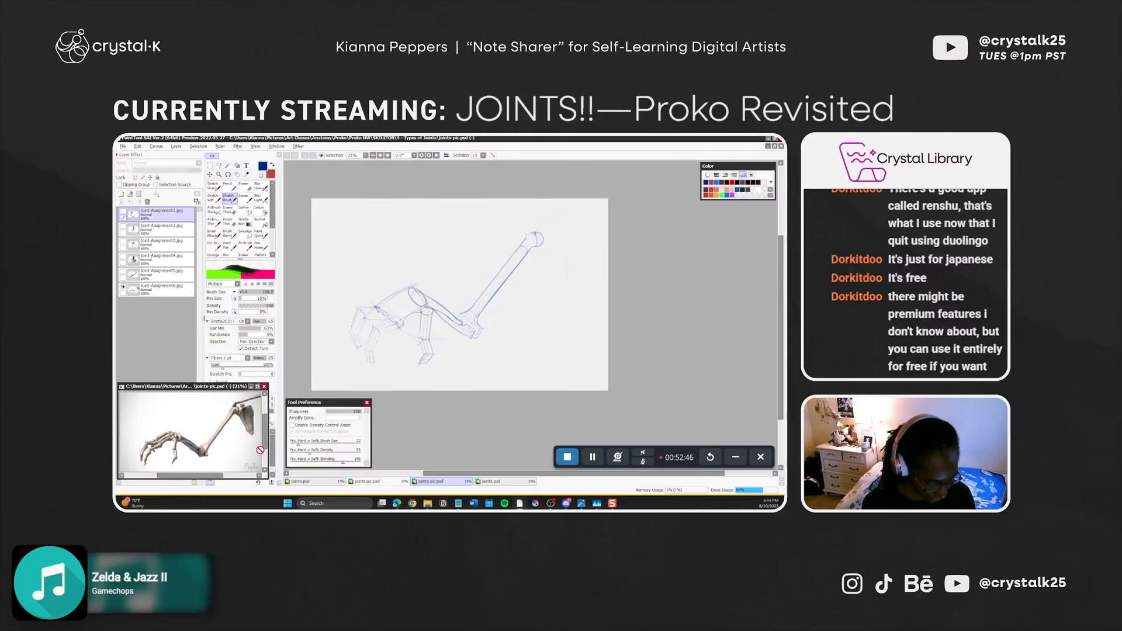
{"action": "key", "text": "n"}
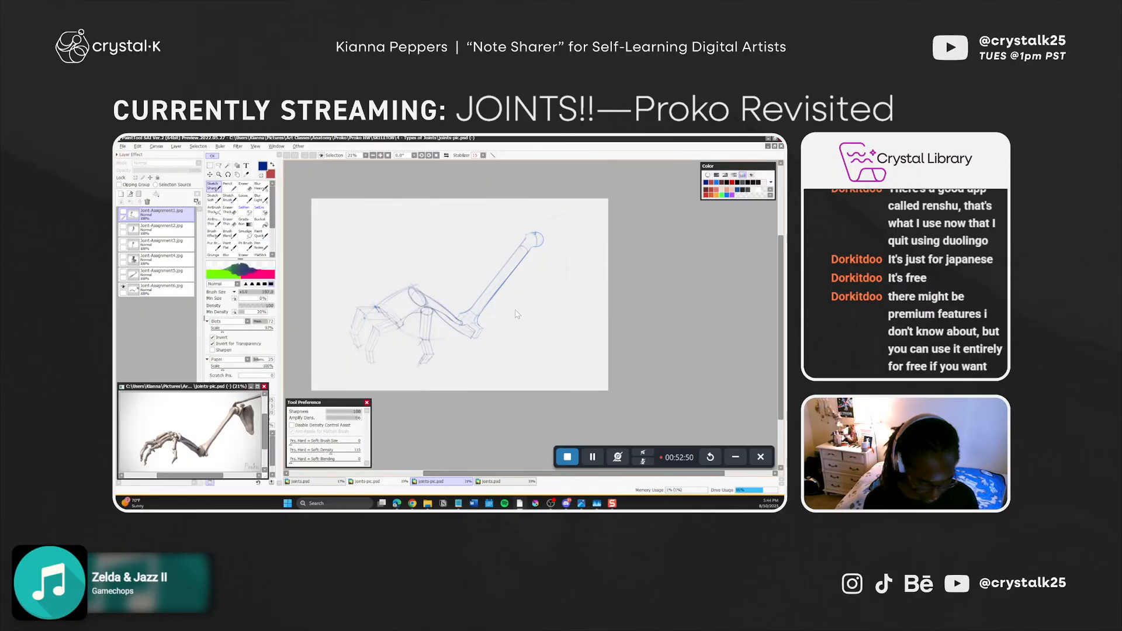
{"action": "key", "text": "b"}
{"action": "left_click", "coordinate": [534, 332]}
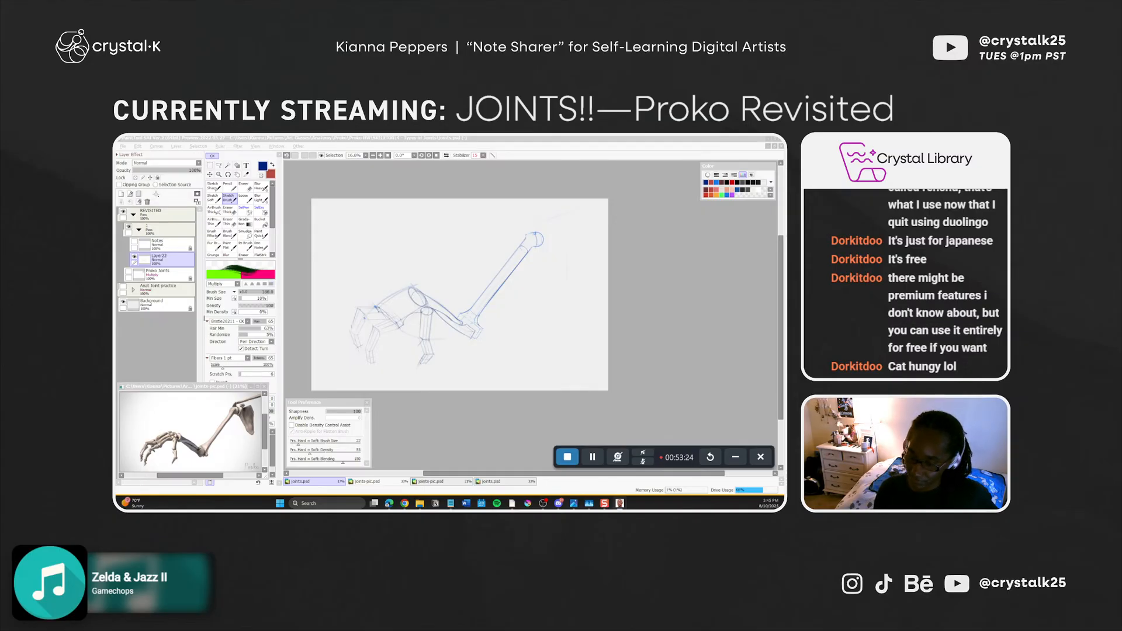
Pause the screen recording, bring the Complete Anatomy window over the canvas, and deselect the left scapula on the full skeleton
{"action": "key", "text": "shift+F9"}
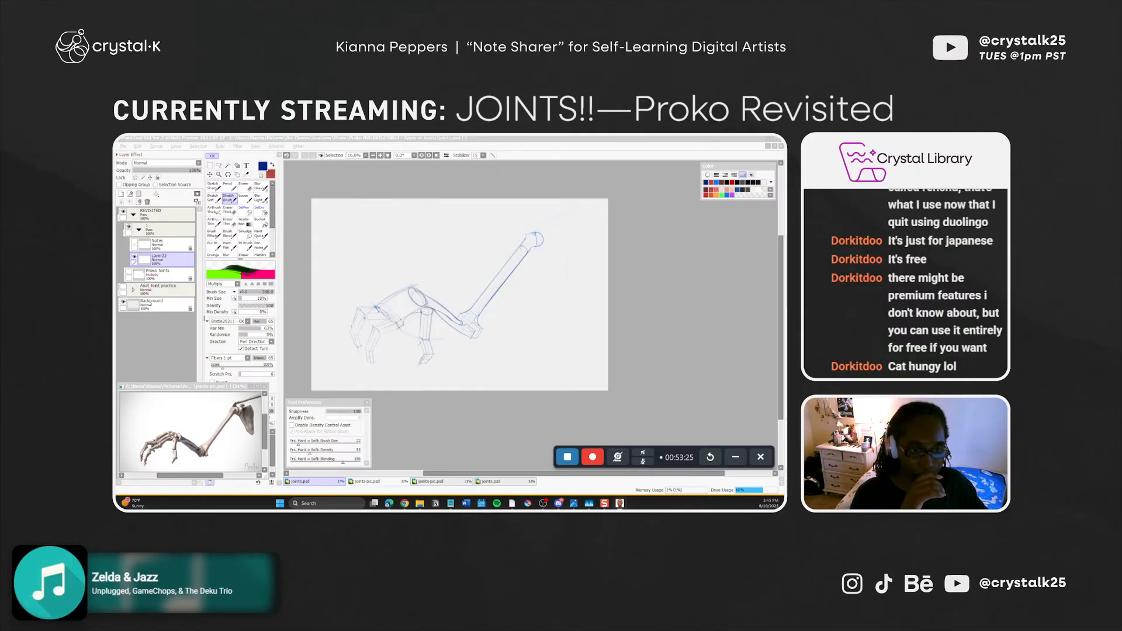
{"action": "left_click_drag", "start_coordinate": [115, 195], "coordinate": [453, 163]}
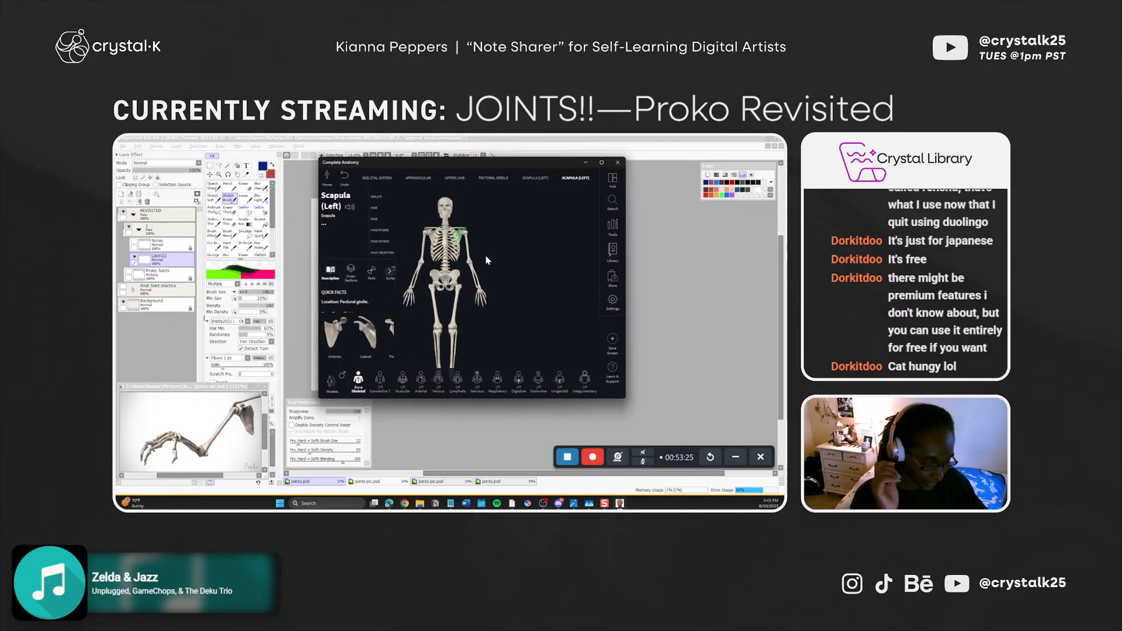
{"action": "left_click_drag", "start_coordinate": [483, 249], "coordinate": [523, 237]}
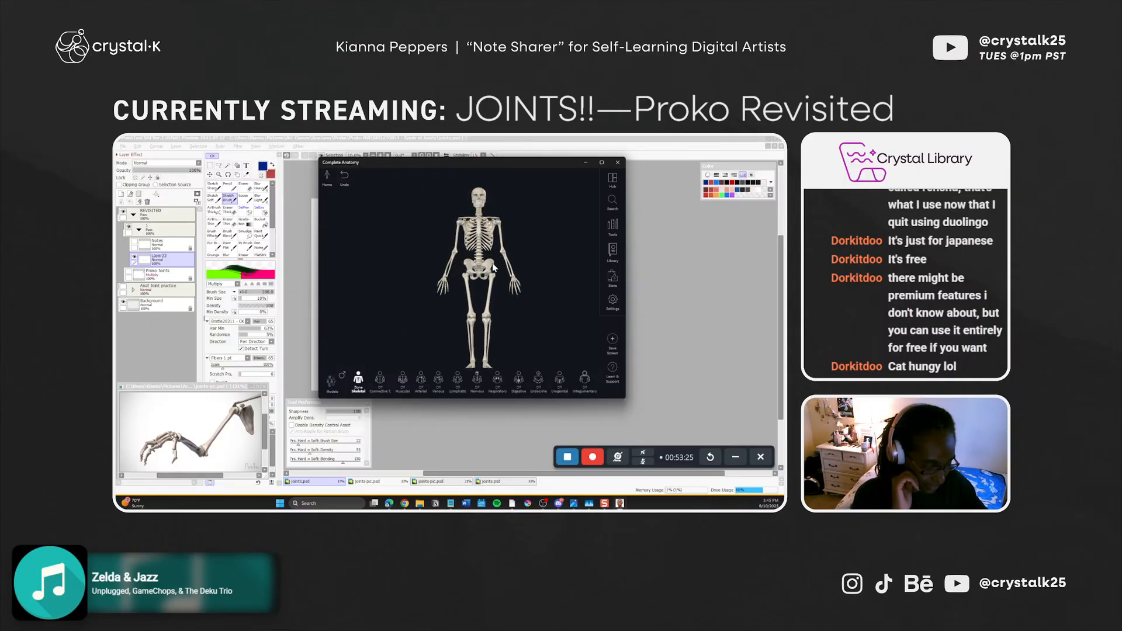
{"action": "scroll", "coordinate": [492, 268], "scroll_direction": "up", "scroll_amount": 3}
{"action": "scroll", "coordinate": [441, 322], "scroll_direction": "down", "scroll_amount": 2}
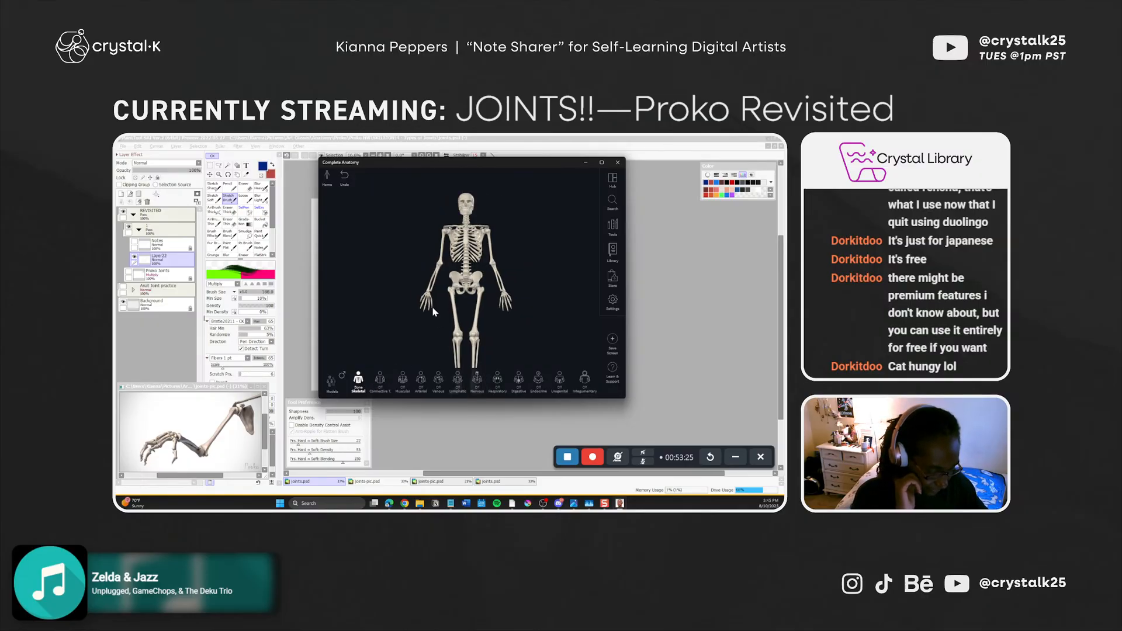
Toggle the first connective tissue layer on the skeleton and leave it switched on
{"action": "mouse_move", "coordinate": [384, 387]}
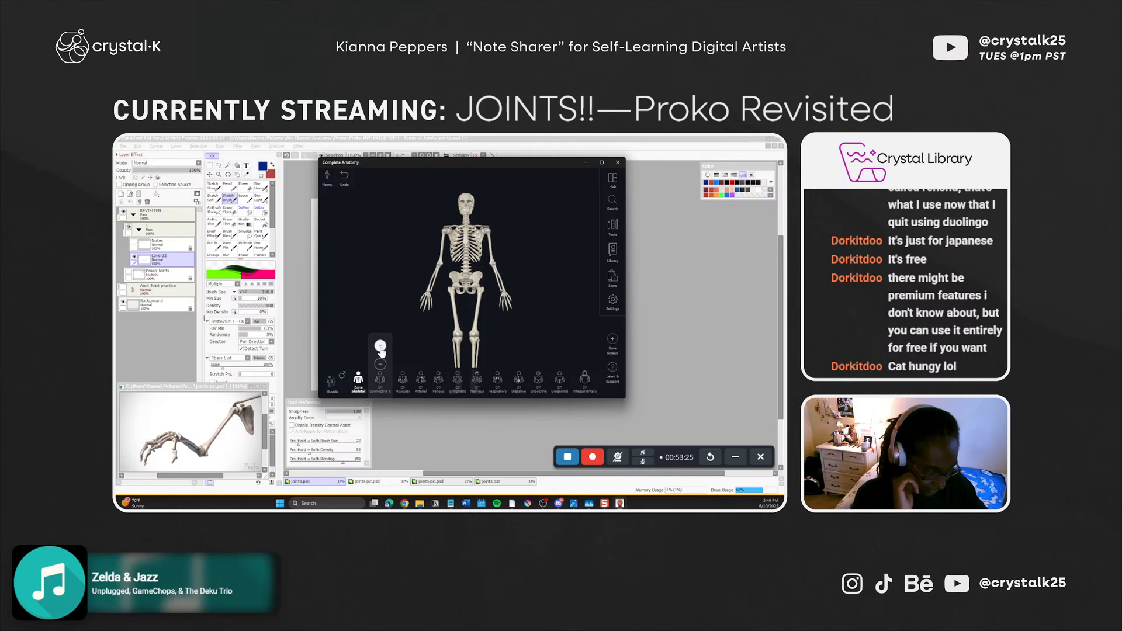
{"action": "left_click", "coordinate": [380, 346]}
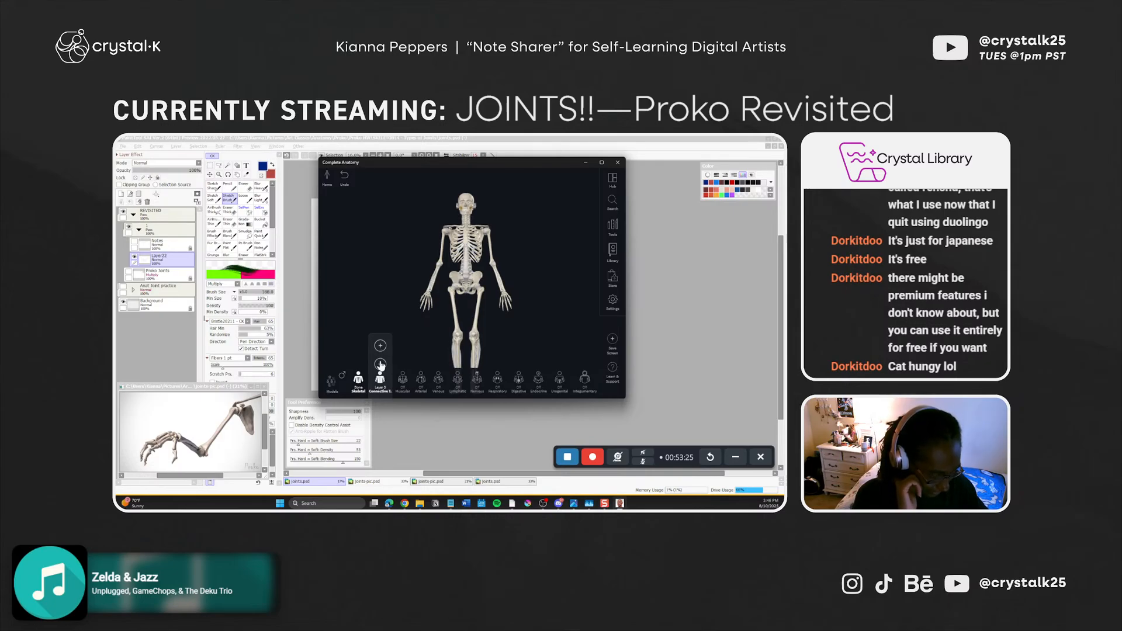
{"action": "left_click", "coordinate": [380, 364]}
{"action": "left_click", "coordinate": [380, 364]}
{"action": "left_click", "coordinate": [381, 364]}
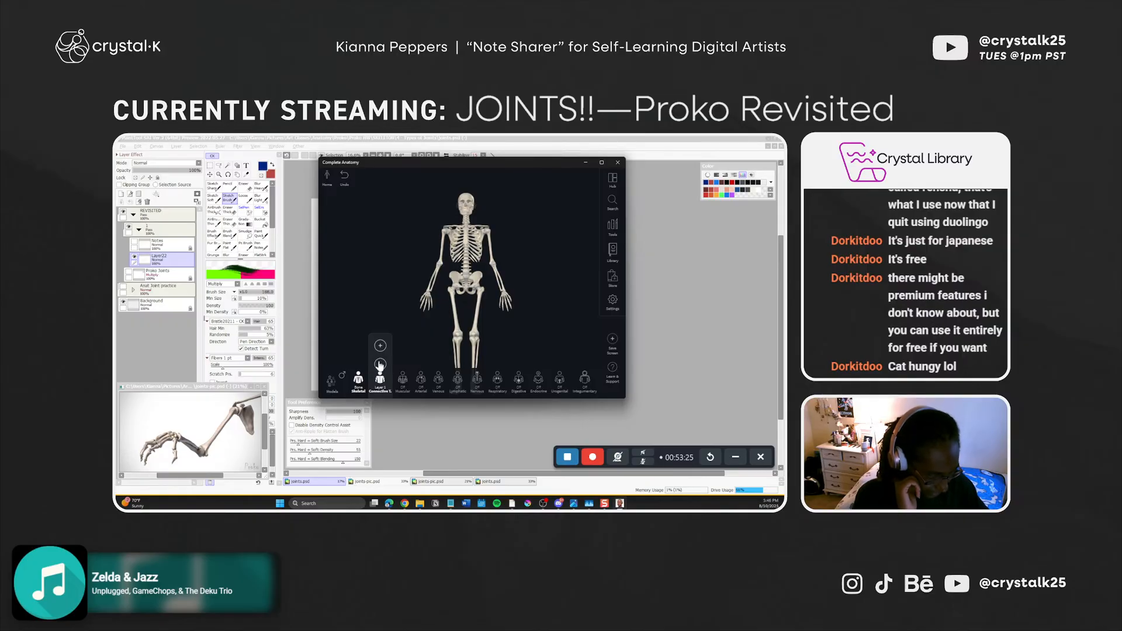
{"action": "left_click", "coordinate": [381, 347]}
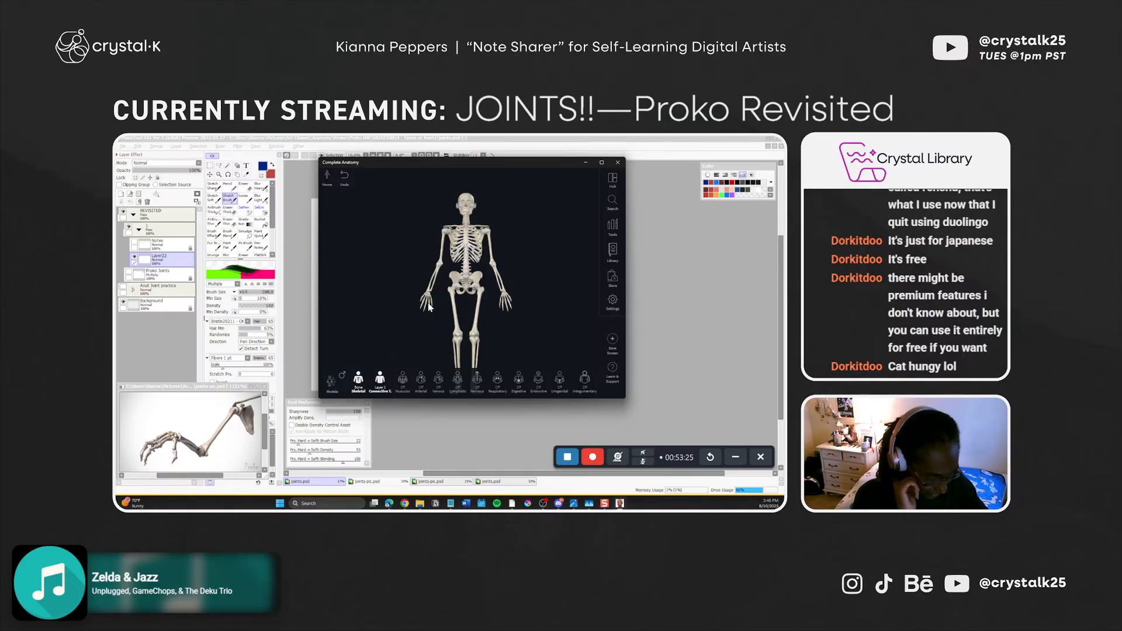
{"action": "mouse_move", "coordinate": [446, 293]}
{"action": "left_mouse_down"}
{"action": "mouse_move", "coordinate": [400, 289]}
{"action": "mouse_move", "coordinate": [447, 285]}
{"action": "left_mouse_up"}
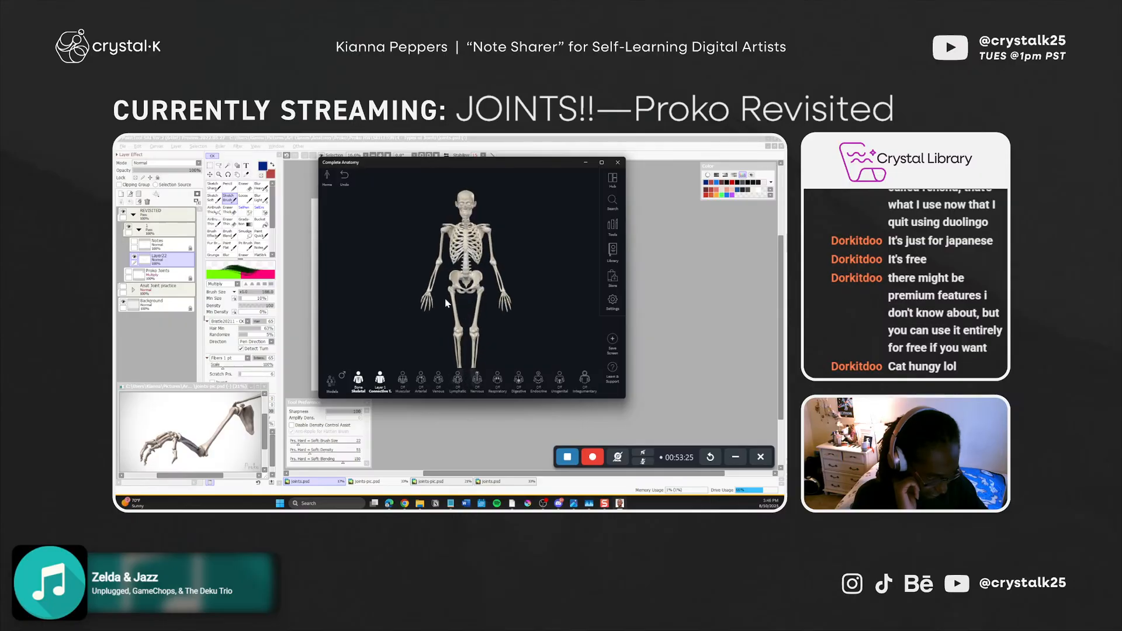
Inspect the left costal cartilages, clear the selection, and get a closer view of the torso and arms
{"action": "left_click", "coordinate": [466, 255]}
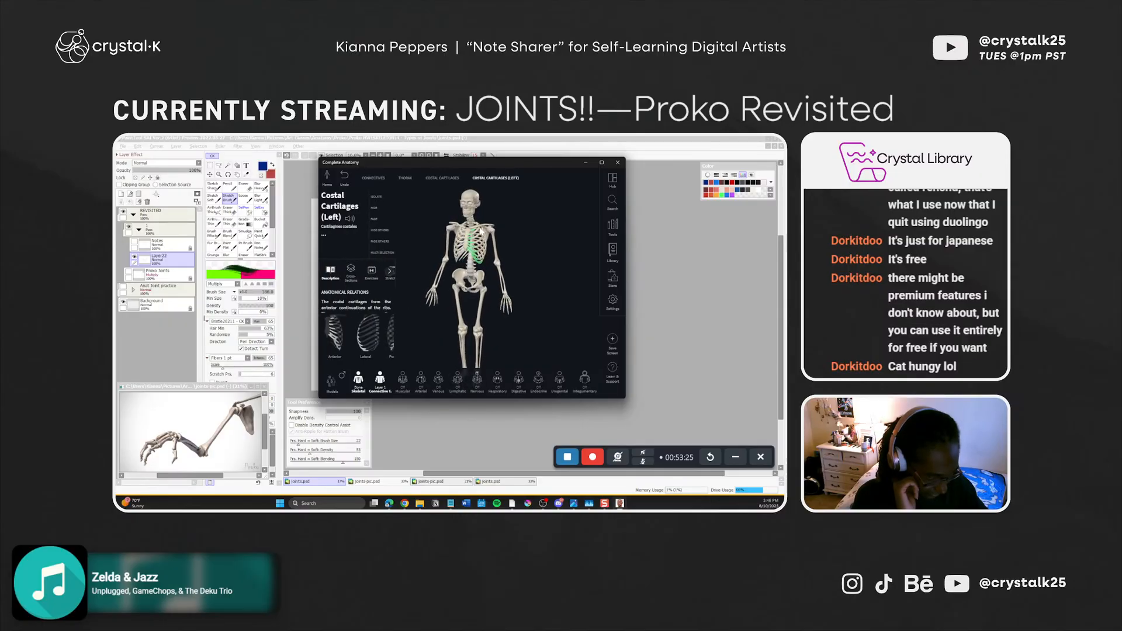
{"action": "left_click_drag", "start_coordinate": [453, 192], "coordinate": [449, 235]}
{"action": "left_click", "coordinate": [461, 214]}
{"action": "left_click", "coordinate": [496, 245]}
{"action": "scroll", "coordinate": [497, 245], "scroll_direction": "up", "scroll_amount": 5}
{"action": "scroll", "coordinate": [497, 244], "scroll_direction": "down", "scroll_amount": 2}
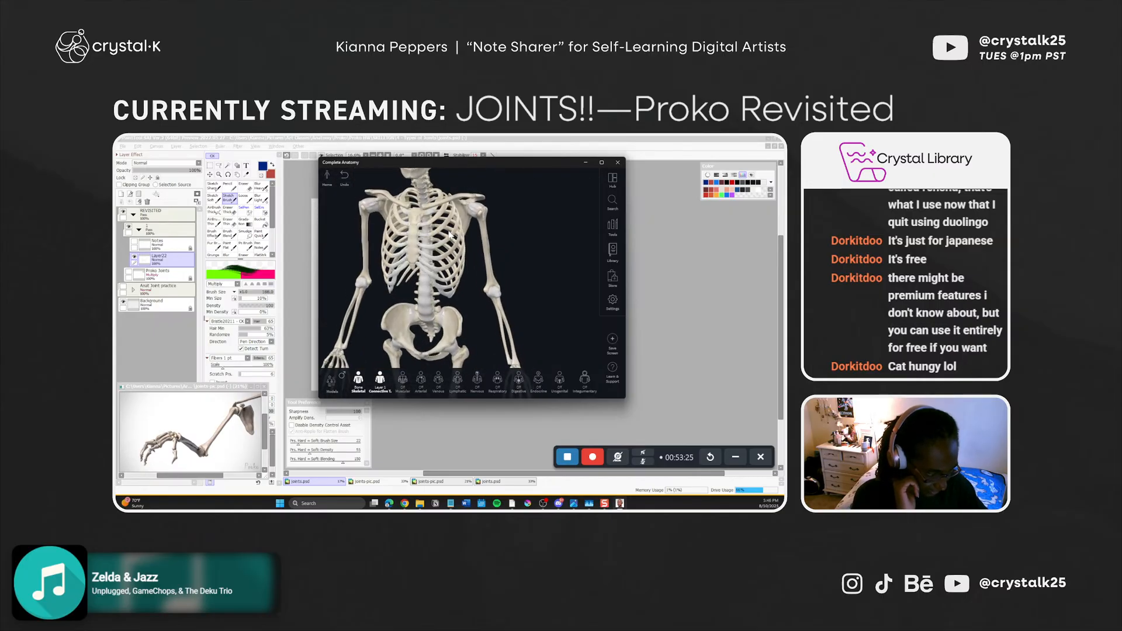
Select the left scapula and remove the connective tissue layer from the skeleton
{"action": "left_click", "coordinate": [461, 224]}
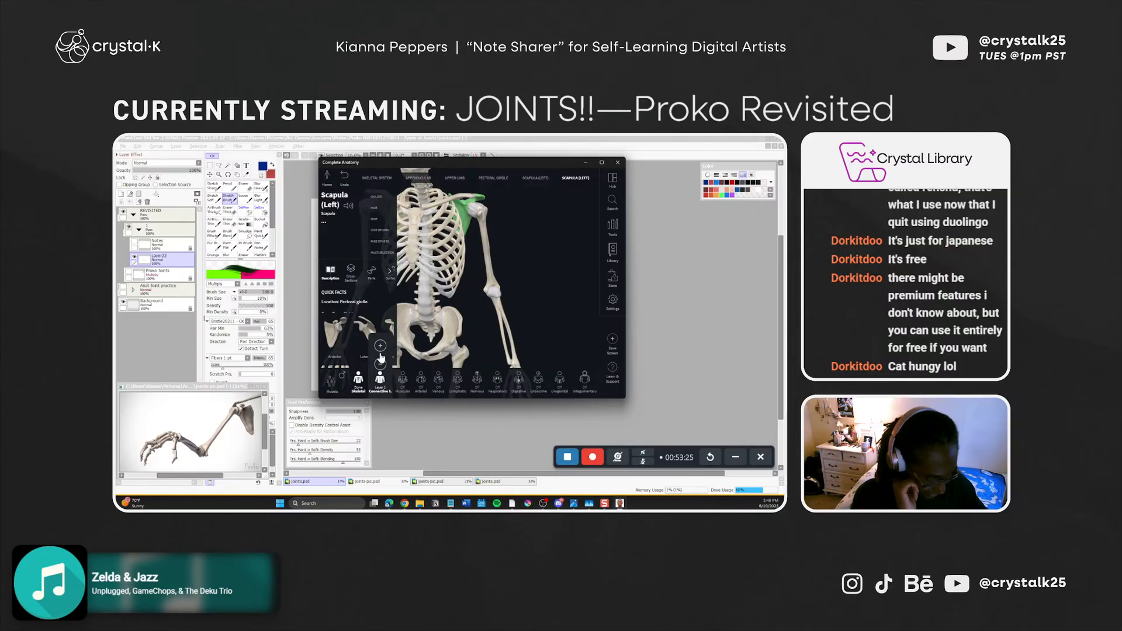
{"action": "left_click", "coordinate": [380, 363]}
{"action": "left_click", "coordinate": [547, 305]}
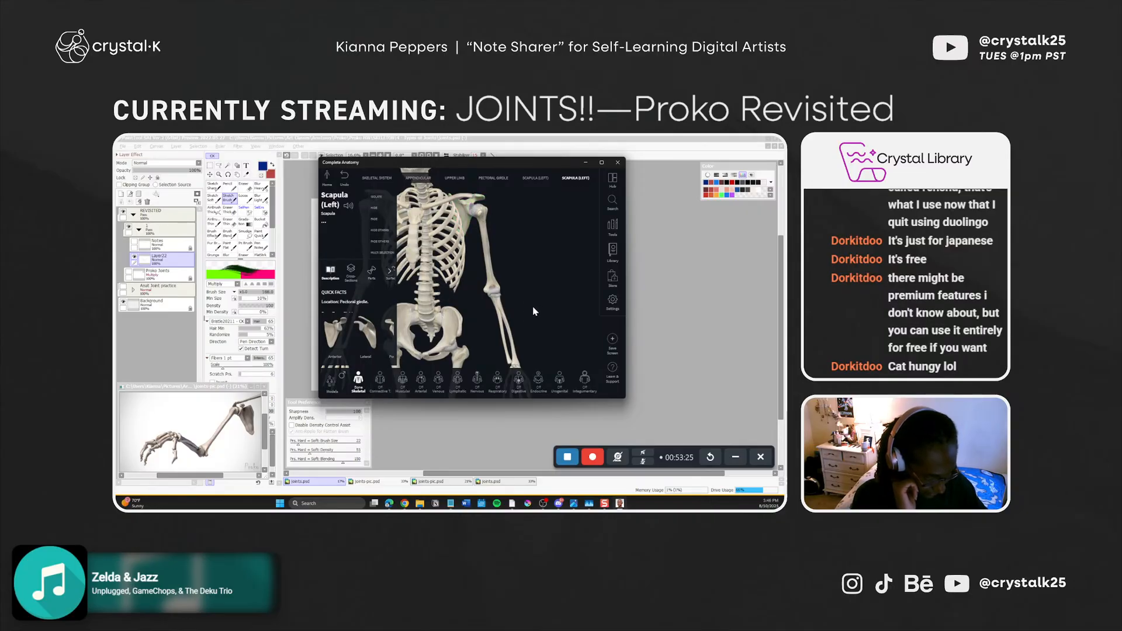
Select the left clavicle and examine how it meets the shoulder from the front and back
{"action": "left_click_drag", "start_coordinate": [475, 261], "coordinate": [427, 278]}
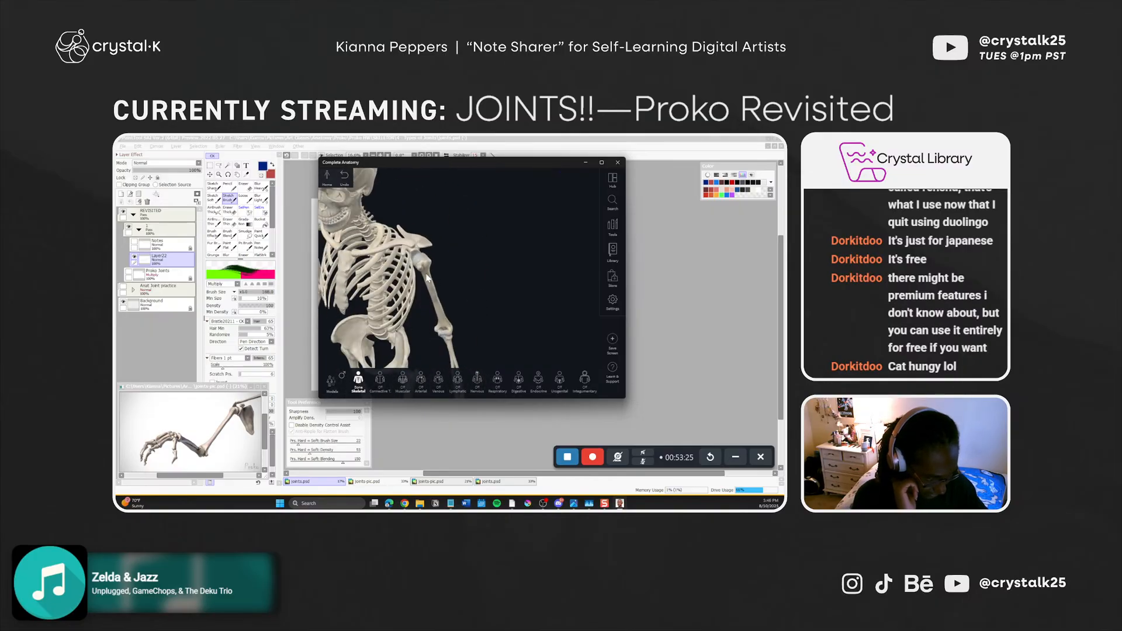
{"action": "left_click", "coordinate": [387, 248]}
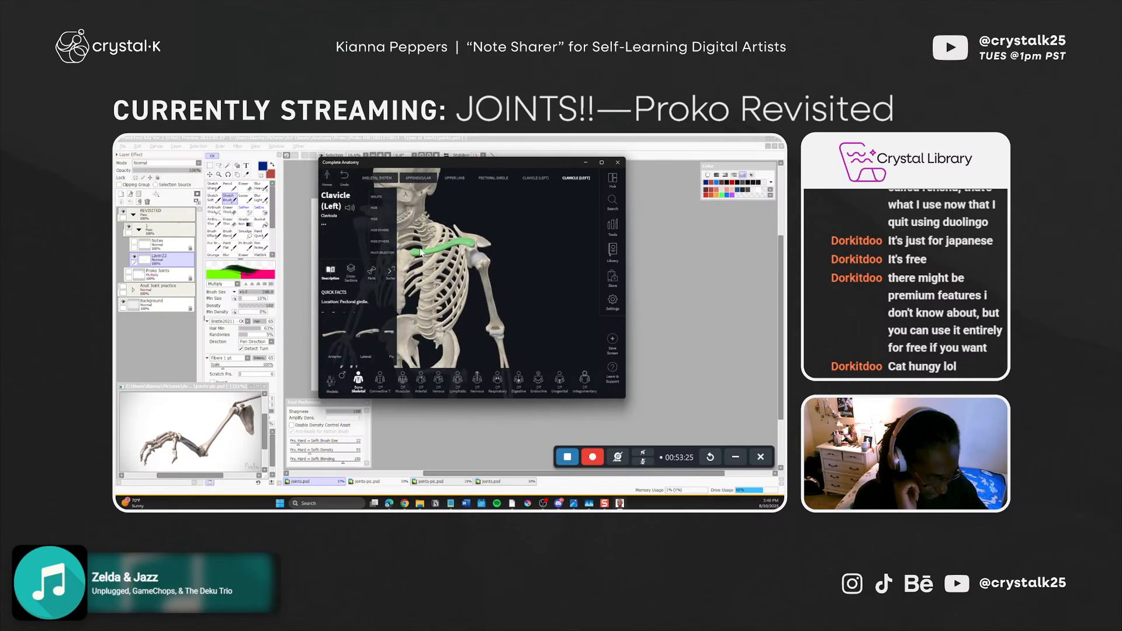
{"action": "left_click_drag", "start_coordinate": [451, 251], "coordinate": [456, 261]}
{"action": "left_click", "coordinate": [456, 264]}
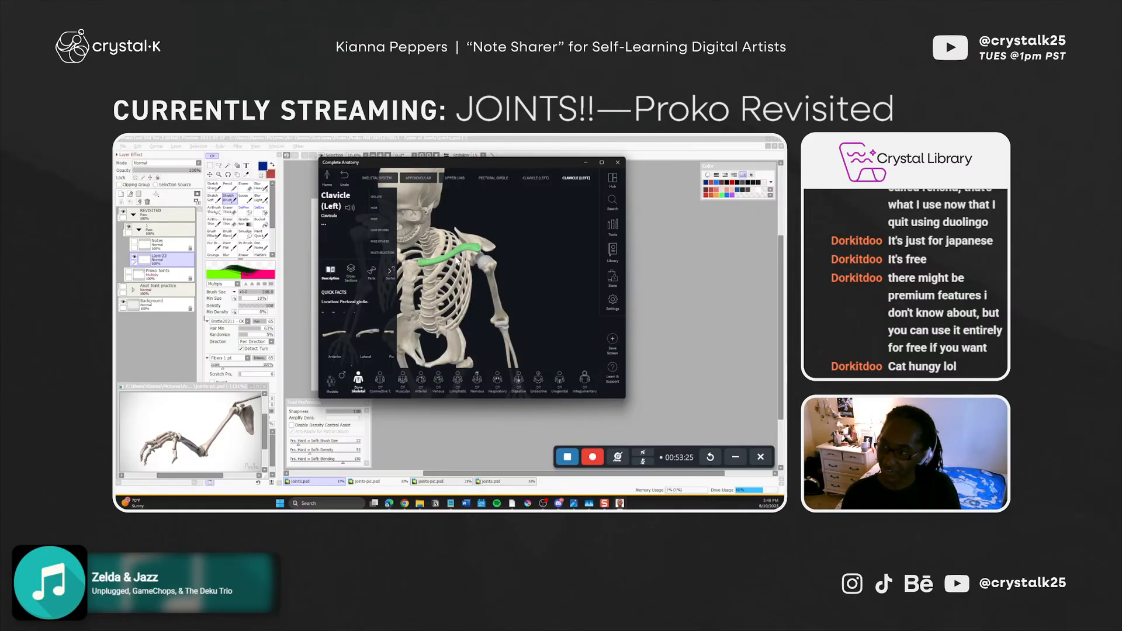
{"action": "left_click_drag", "start_coordinate": [457, 260], "coordinate": [371, 237]}
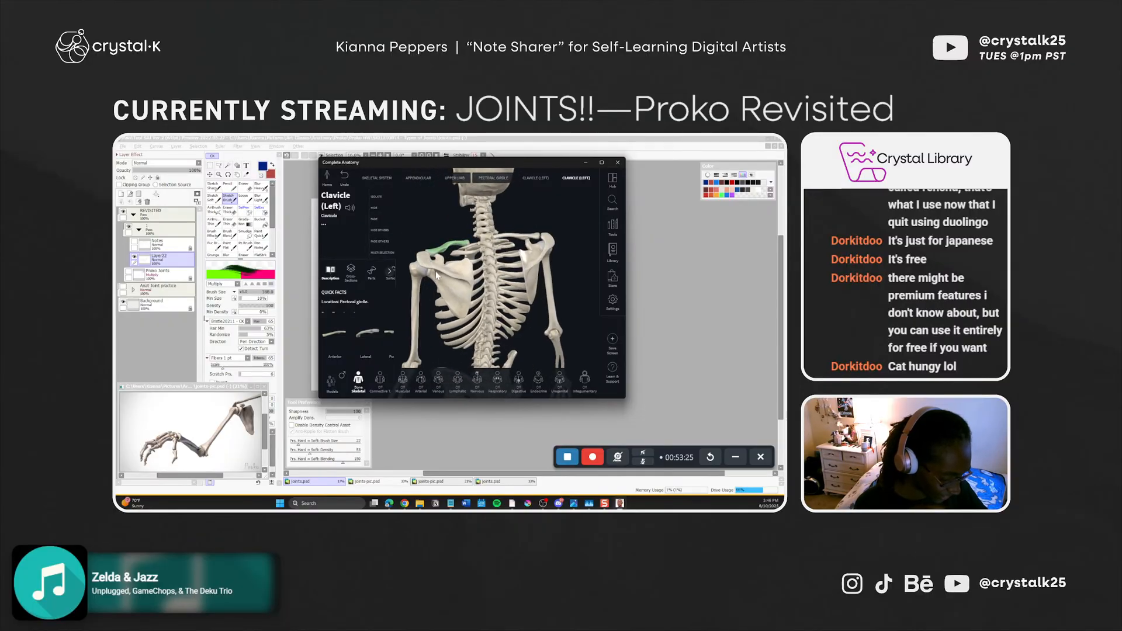
Select the left scapula and examine its shape and connection to the humerus from the back and side
{"action": "left_click", "coordinate": [427, 263]}
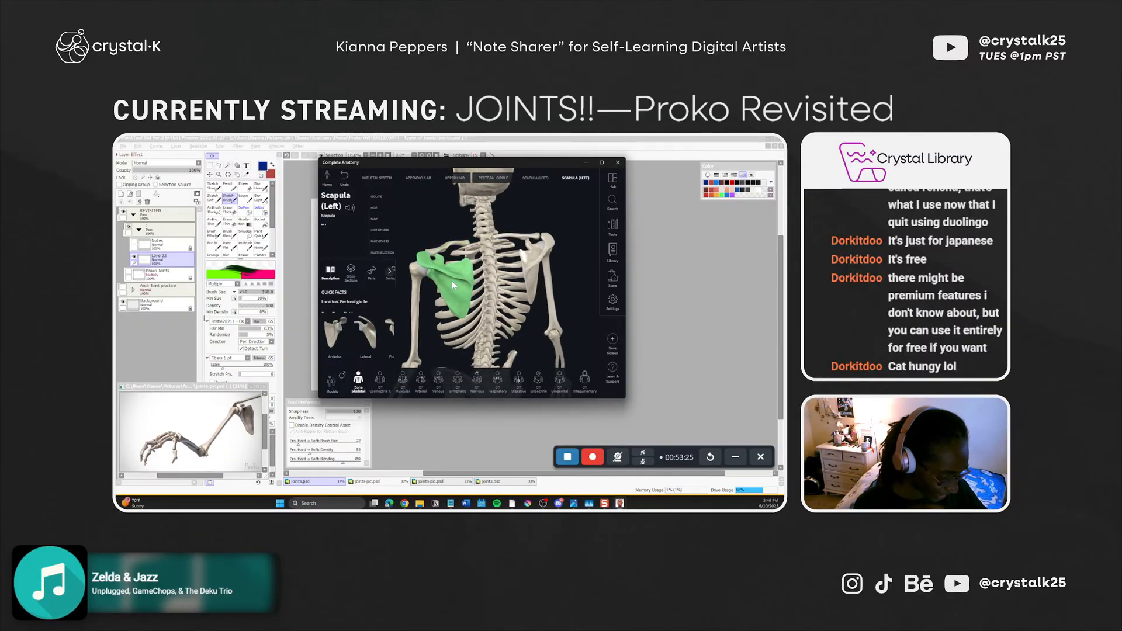
{"action": "left_click_drag", "start_coordinate": [427, 265], "coordinate": [456, 279]}
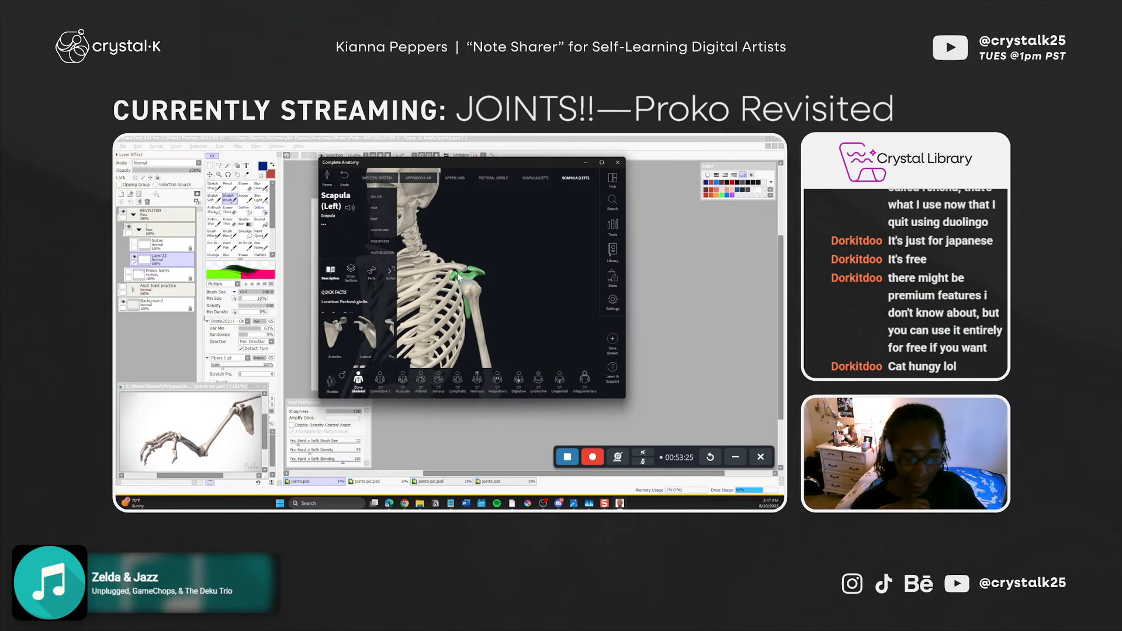
{"action": "scroll", "coordinate": [457, 275], "scroll_direction": "up", "scroll_amount": 3}
{"action": "scroll", "coordinate": [448, 279], "scroll_direction": "down", "scroll_amount": 4}
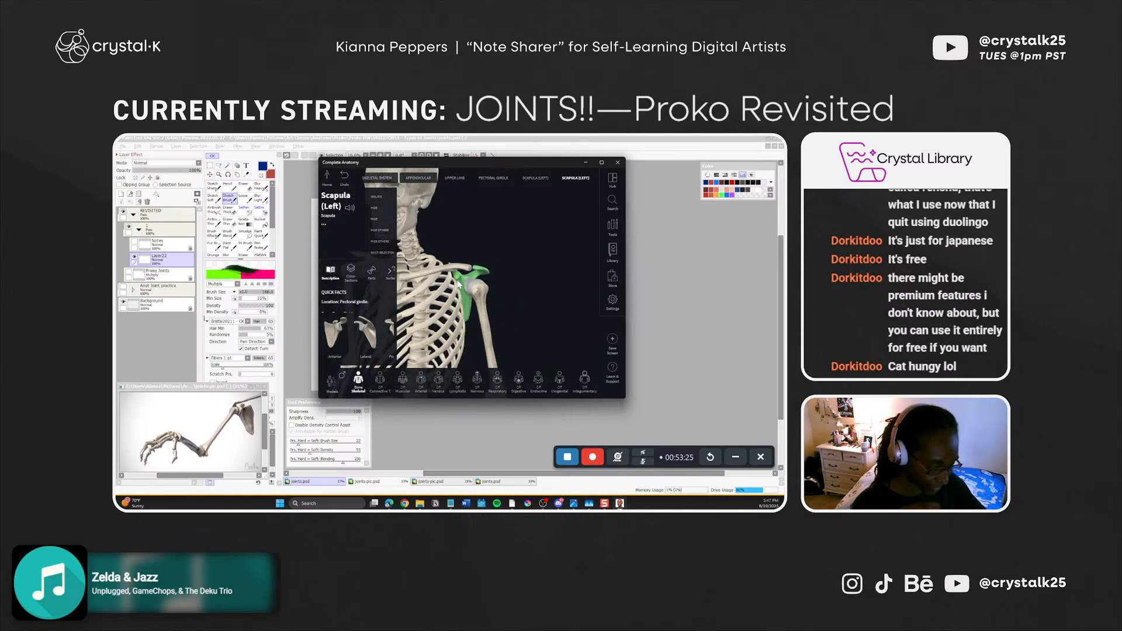
{"action": "left_click_drag", "start_coordinate": [457, 285], "coordinate": [449, 282]}
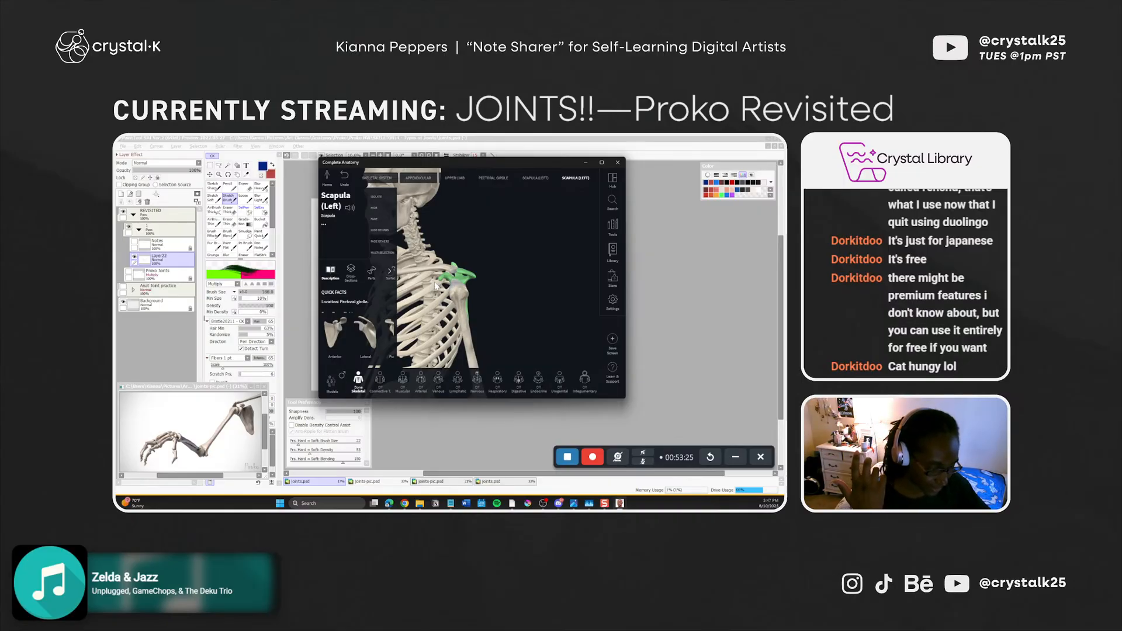
{"action": "left_click_drag", "start_coordinate": [441, 279], "coordinate": [457, 280]}
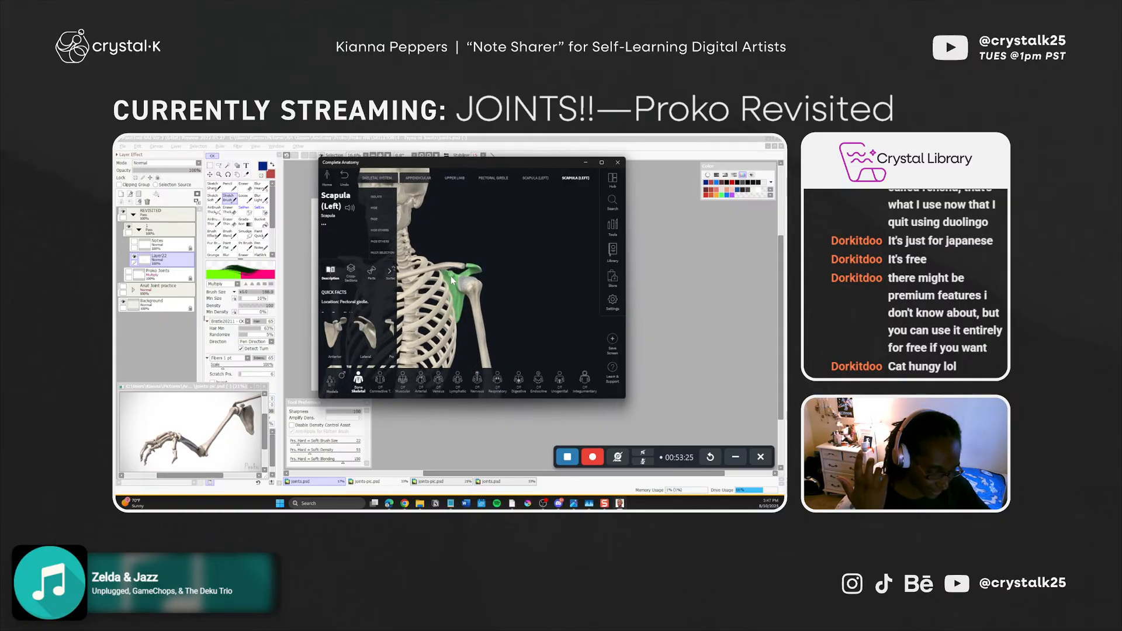
Add several muscle layers over the skeleton to study the muscles around the left shoulder
{"action": "left_click", "coordinate": [402, 382]}
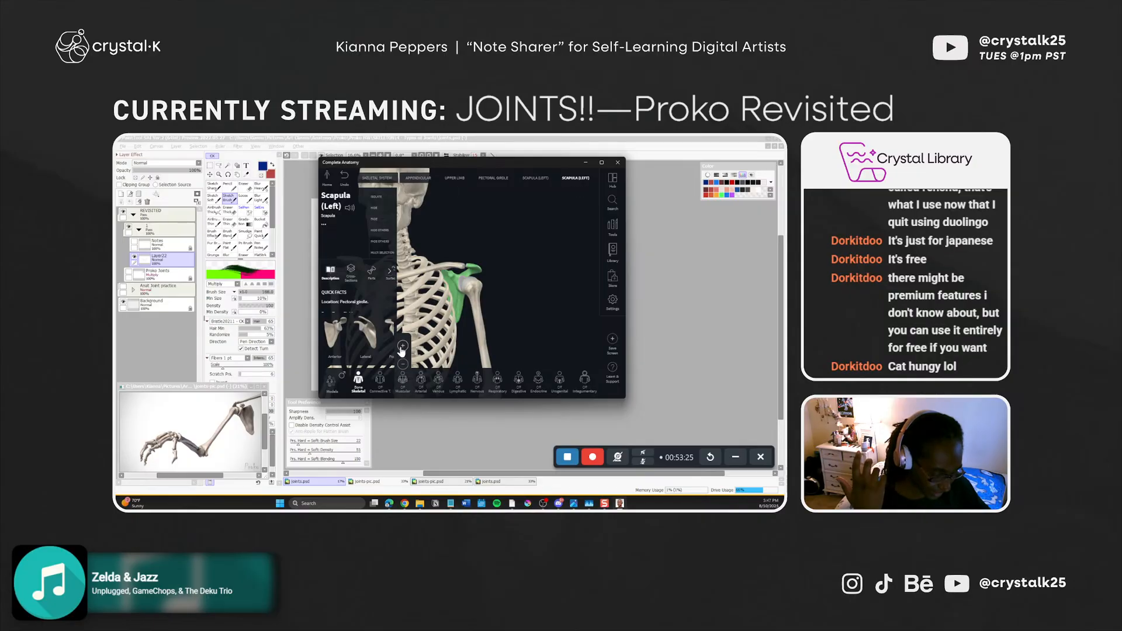
{"action": "left_click", "coordinate": [402, 349]}
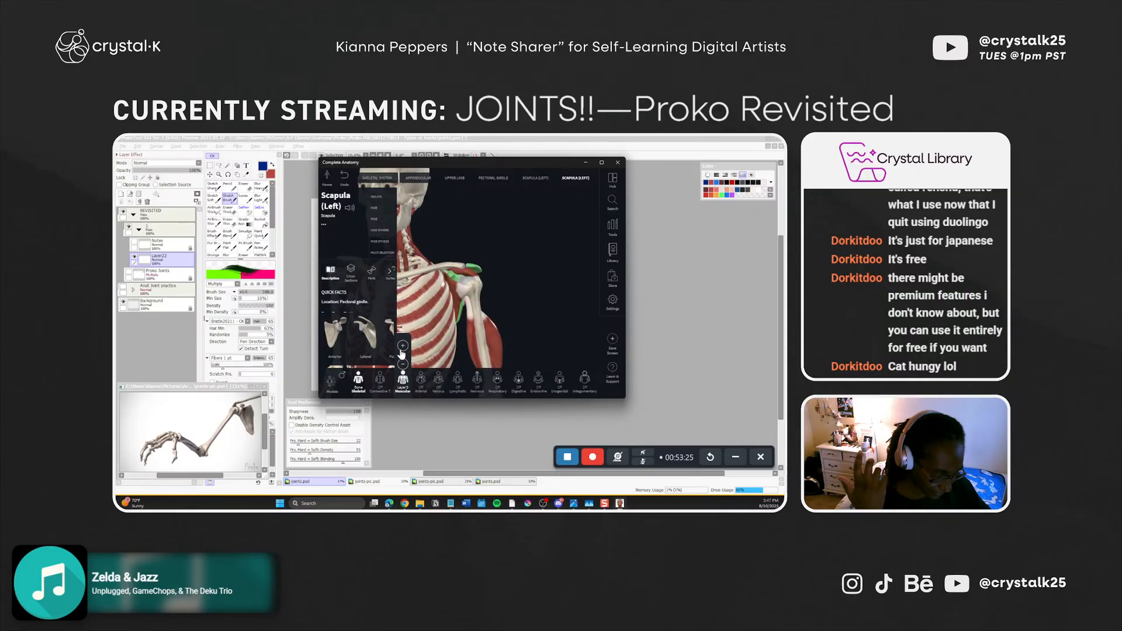
{"action": "left_click", "coordinate": [465, 322]}
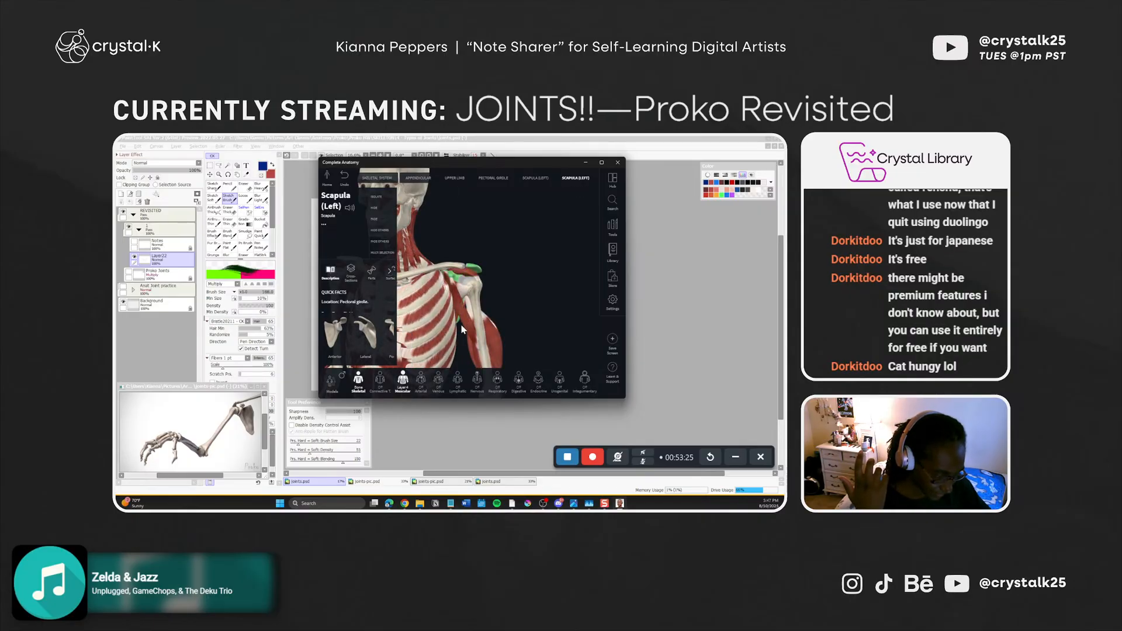
{"action": "left_click", "coordinate": [402, 386]}
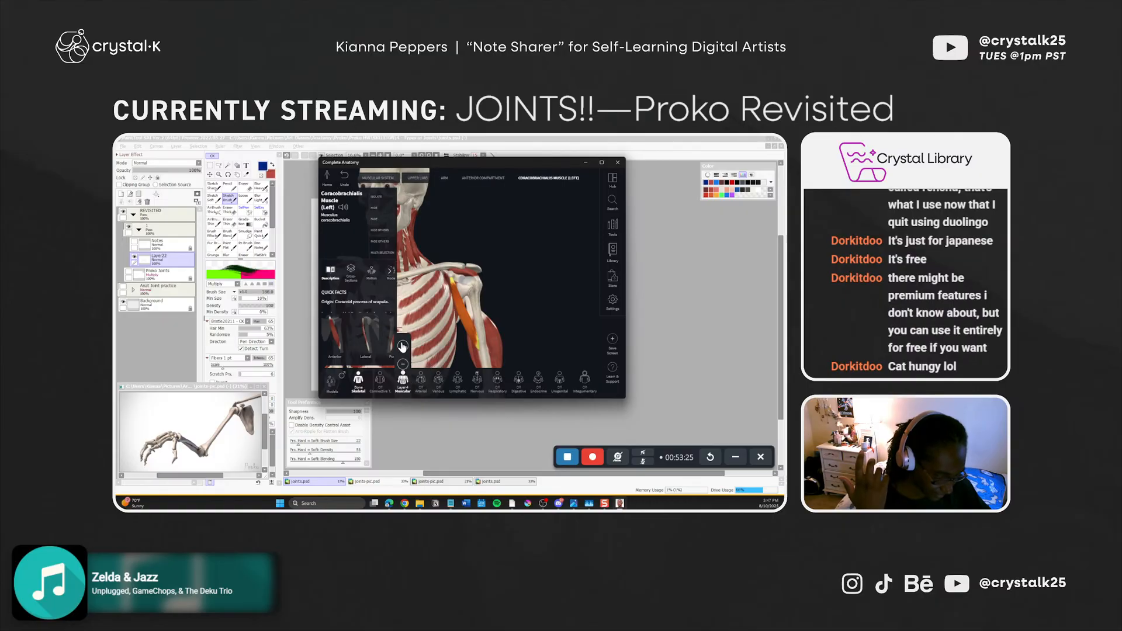
{"action": "left_click", "coordinate": [402, 346]}
{"action": "left_click", "coordinate": [402, 346]}
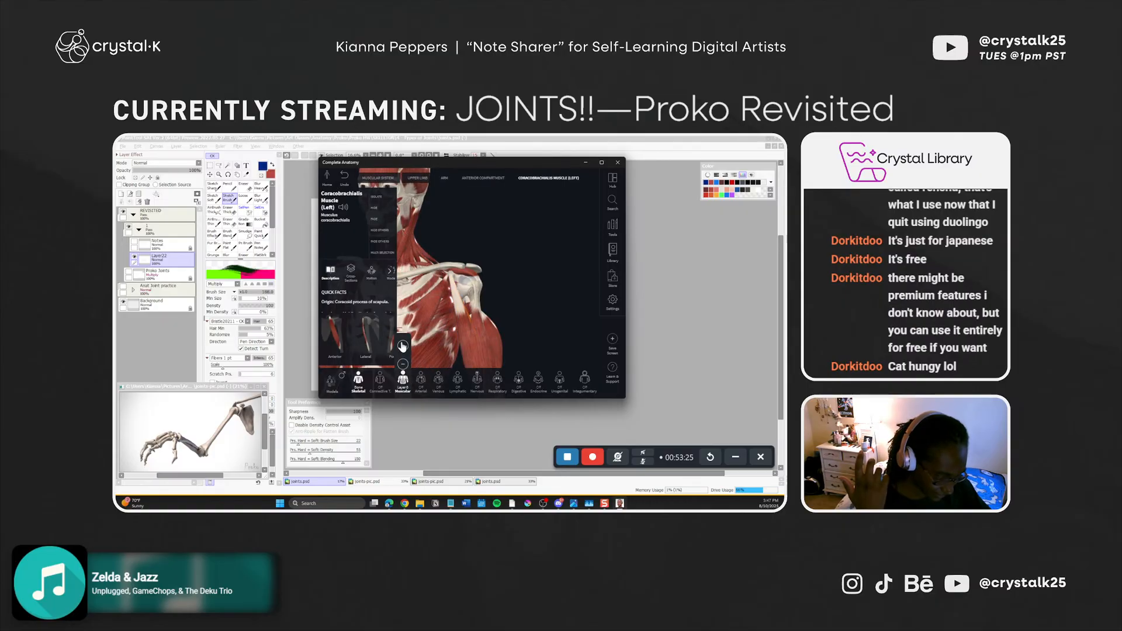
Select the long head of the left biceps brachii up close and fade it to expose the shoulder joint
{"action": "left_click", "coordinate": [447, 302]}
{"action": "left_click_drag", "start_coordinate": [438, 307], "coordinate": [478, 329]}
{"action": "left_click", "coordinate": [477, 334]}
{"action": "scroll", "coordinate": [452, 323], "scroll_direction": "up", "scroll_amount": 3}
{"action": "left_click", "coordinate": [476, 329]}
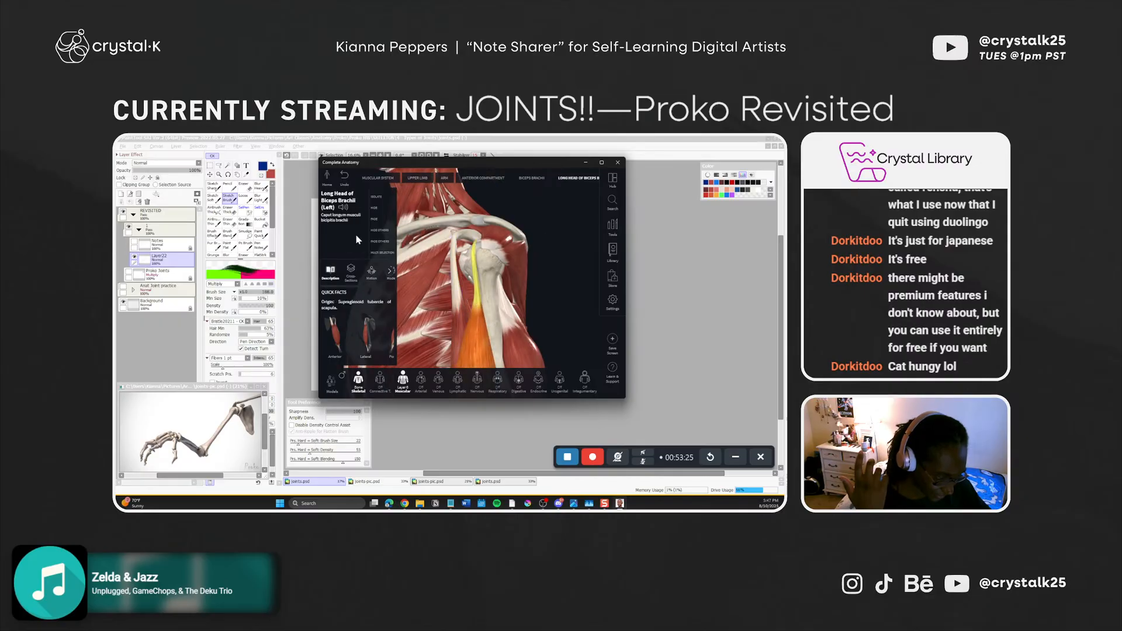
{"action": "left_click", "coordinate": [375, 221]}
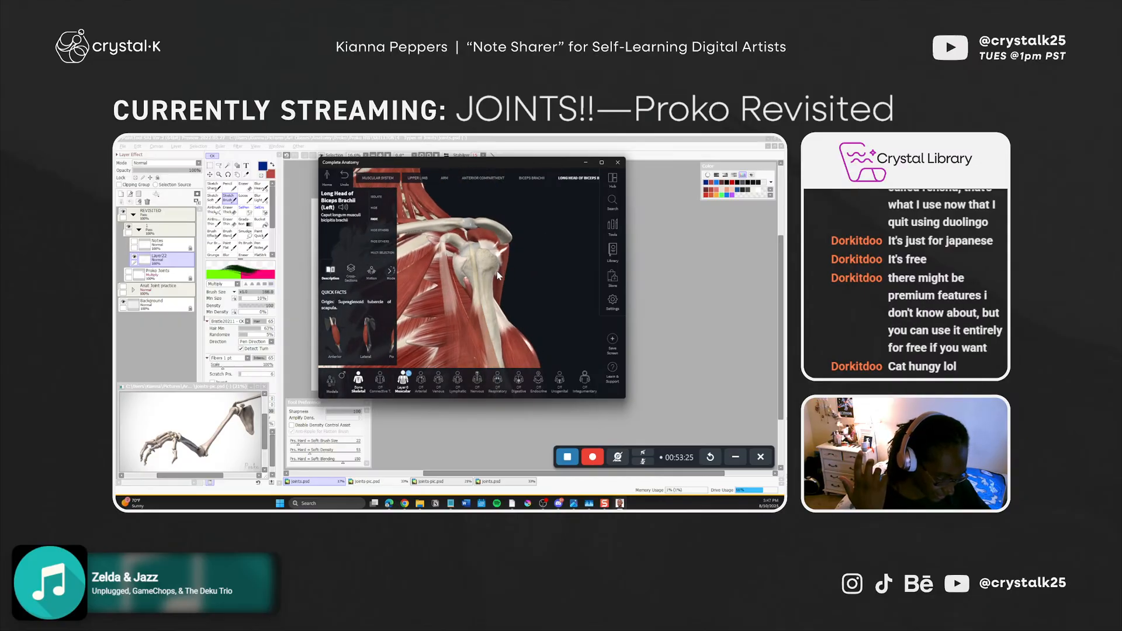
View the muscled upper body from the front, and move the Complete Anatomy window off the canvas
{"action": "scroll", "coordinate": [470, 254], "scroll_direction": "down", "scroll_amount": 8}
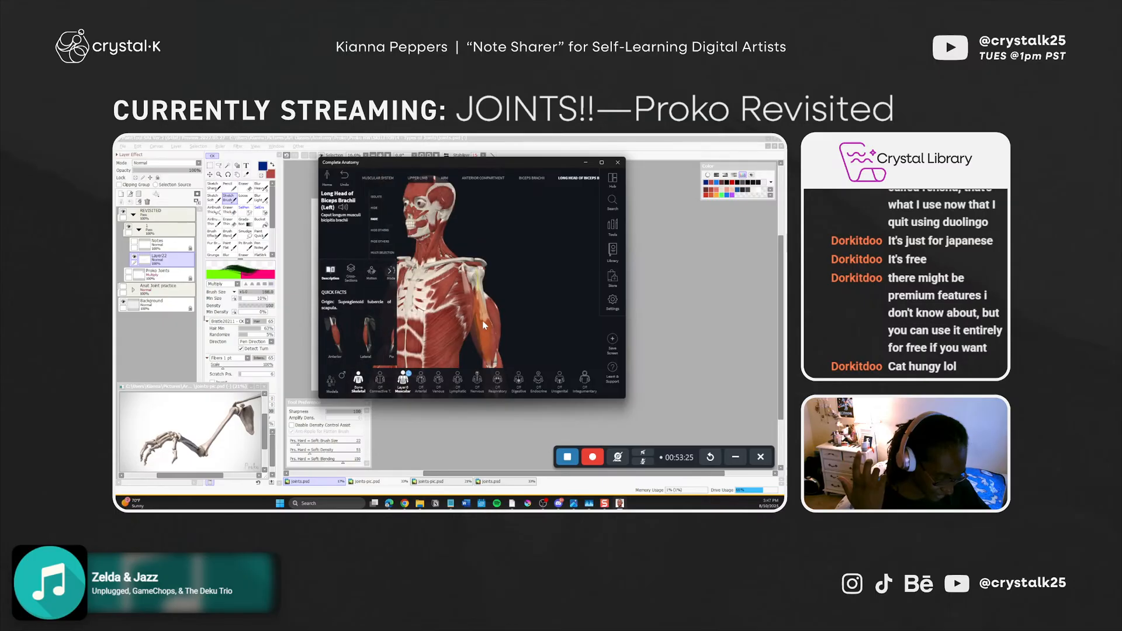
{"action": "left_click_drag", "start_coordinate": [538, 303], "coordinate": [506, 316]}
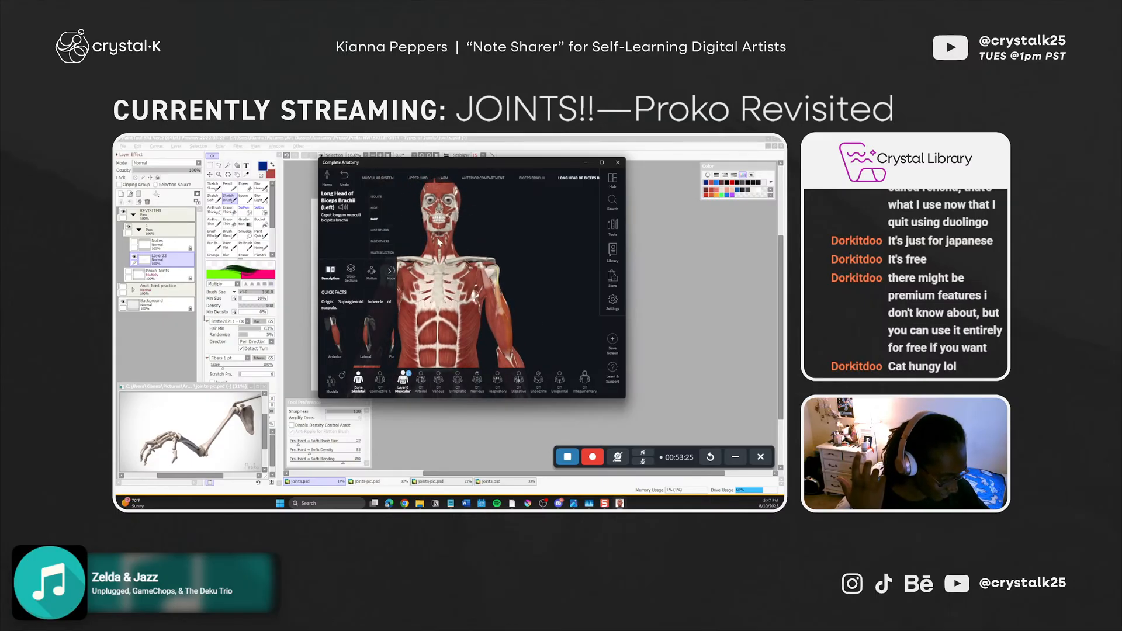
{"action": "left_click_drag", "start_coordinate": [507, 161], "coordinate": [0, 204]}
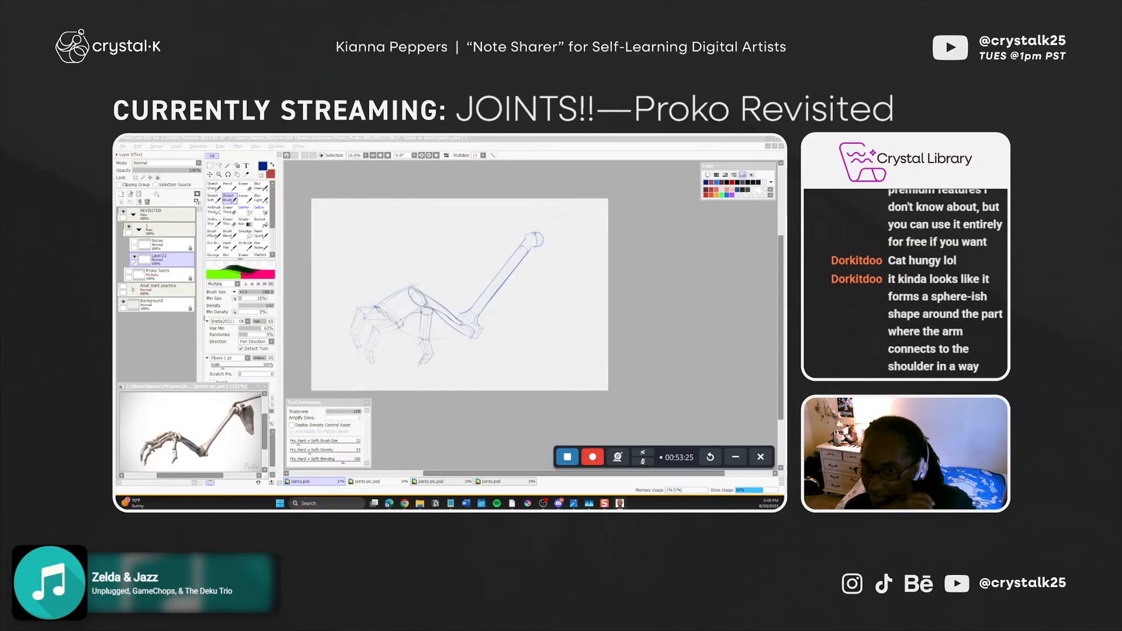
Bring back the Complete Anatomy window and the large Proko arm reference photo, and arrange them side by side
{"action": "left_click_drag", "start_coordinate": [117, 159], "coordinate": [464, 223]}
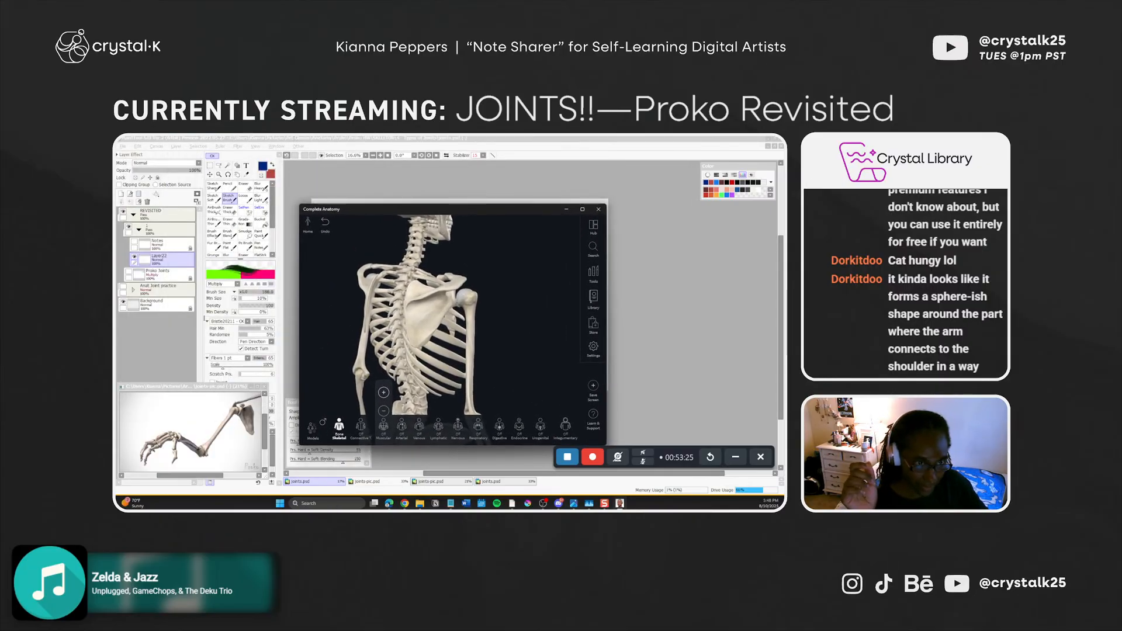
{"action": "left_click_drag", "start_coordinate": [117, 153], "coordinate": [506, 162]}
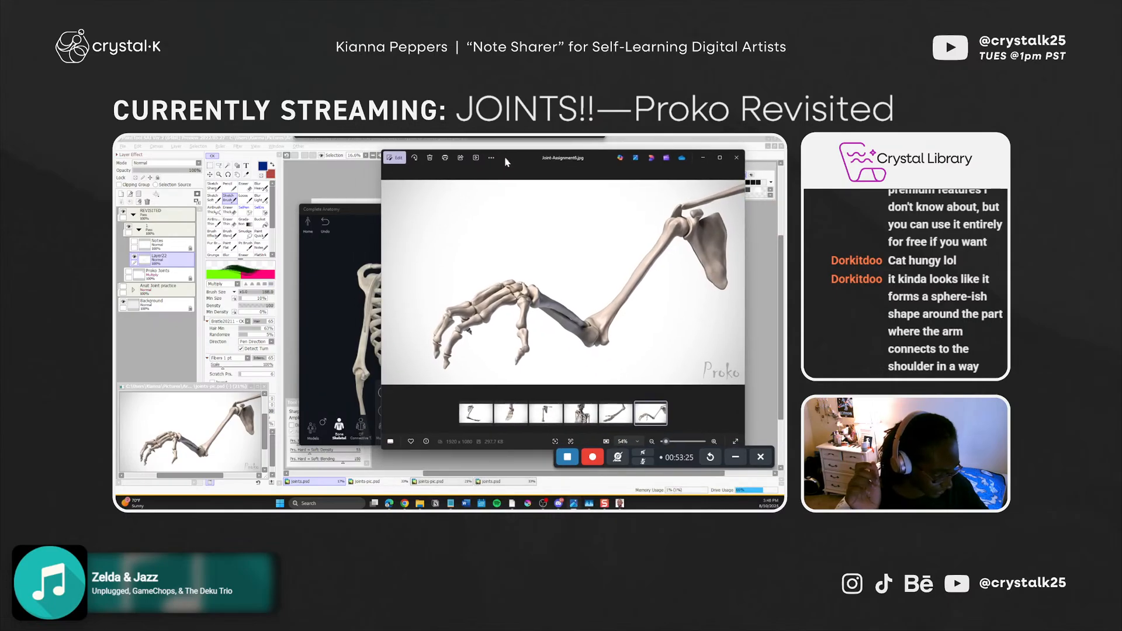
{"action": "left_click_drag", "start_coordinate": [370, 209], "coordinate": [258, 199]}
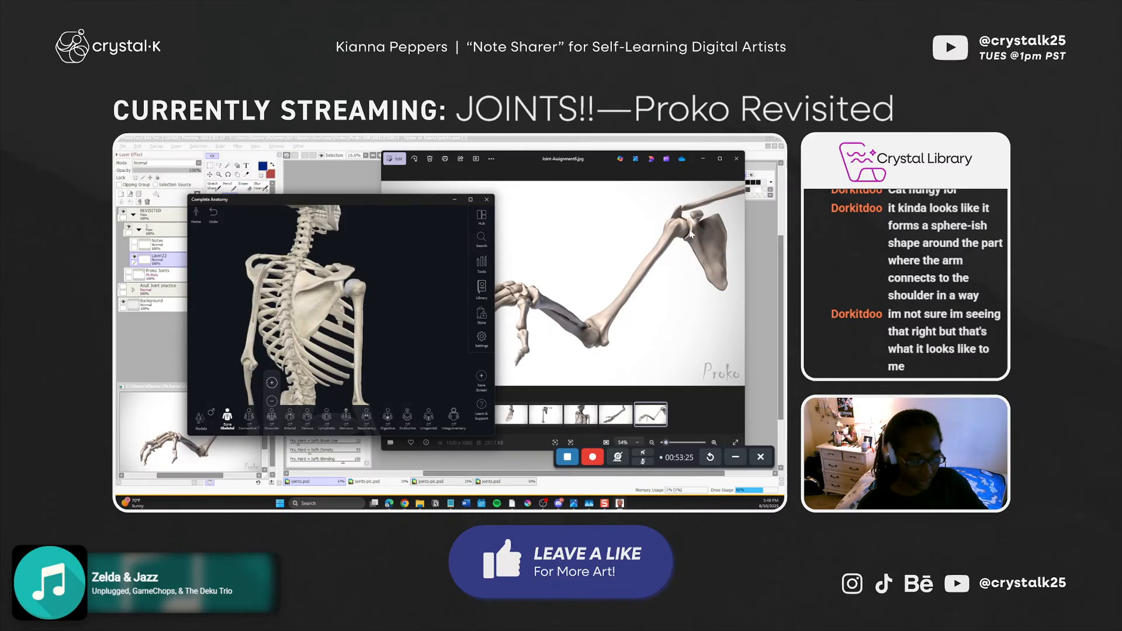
Select the left scapula on the skeleton and examine how it cups the humerus head up close from the front
{"action": "left_click_drag", "start_coordinate": [409, 283], "coordinate": [315, 295]}
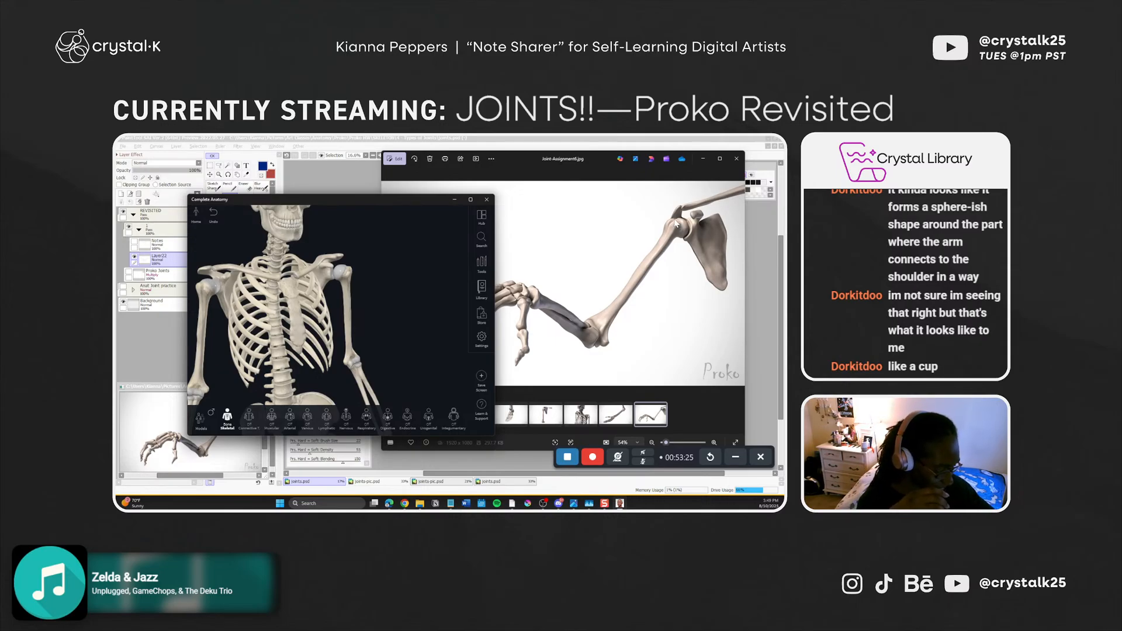
{"action": "left_click_drag", "start_coordinate": [258, 273], "coordinate": [218, 276]}
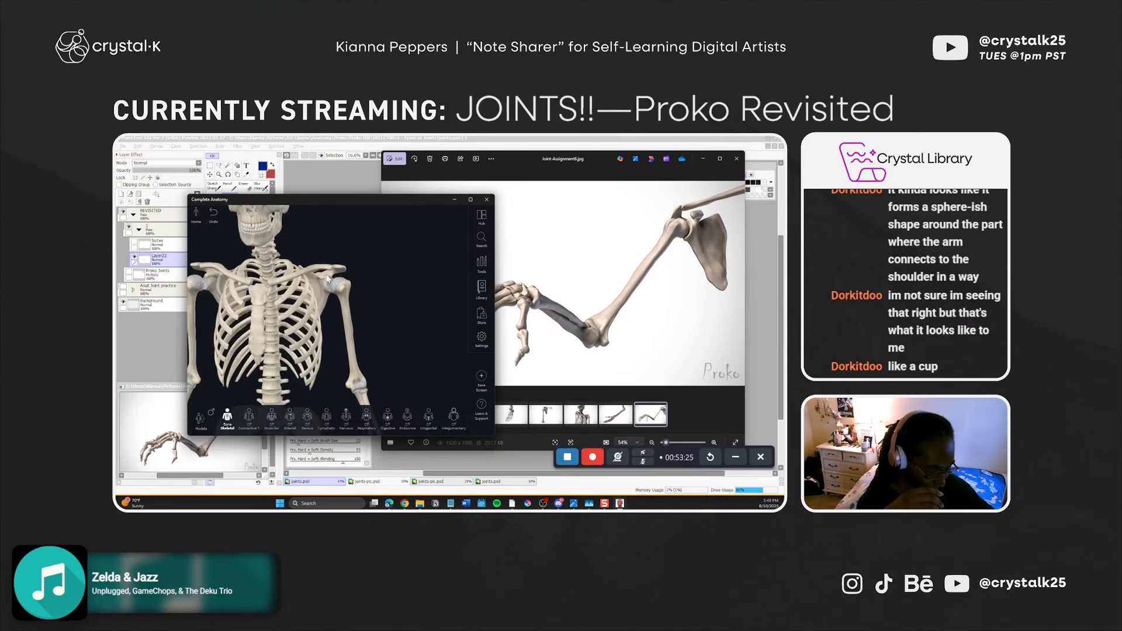
{"action": "left_click", "coordinate": [345, 272]}
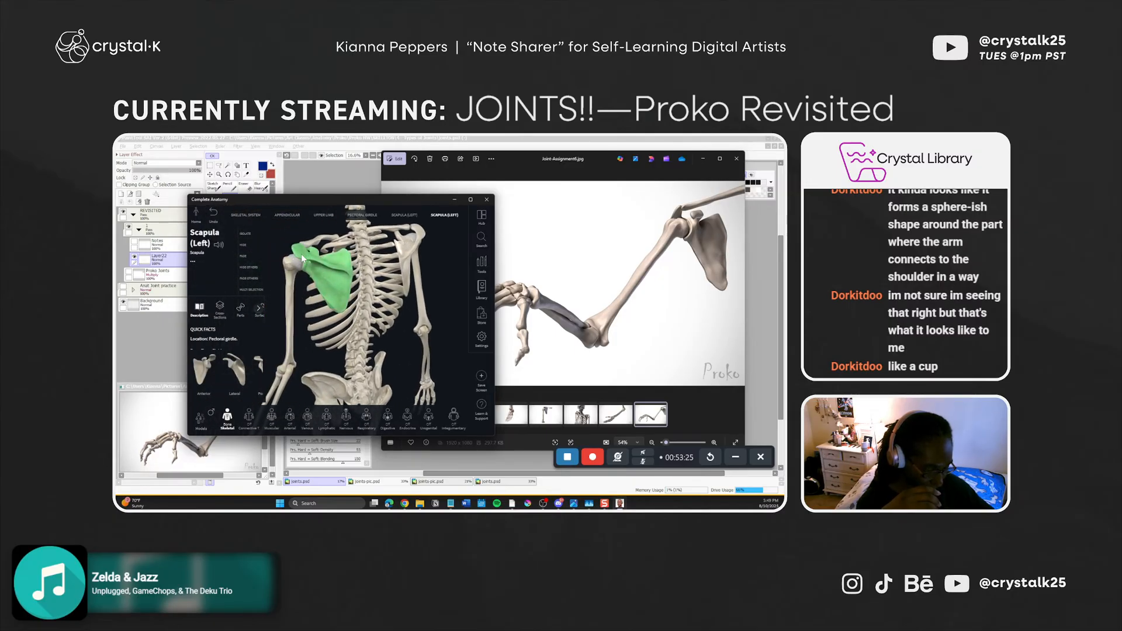
{"action": "left_click_drag", "start_coordinate": [304, 254], "coordinate": [375, 353]}
{"action": "scroll", "coordinate": [341, 260], "scroll_direction": "up", "scroll_amount": 5}
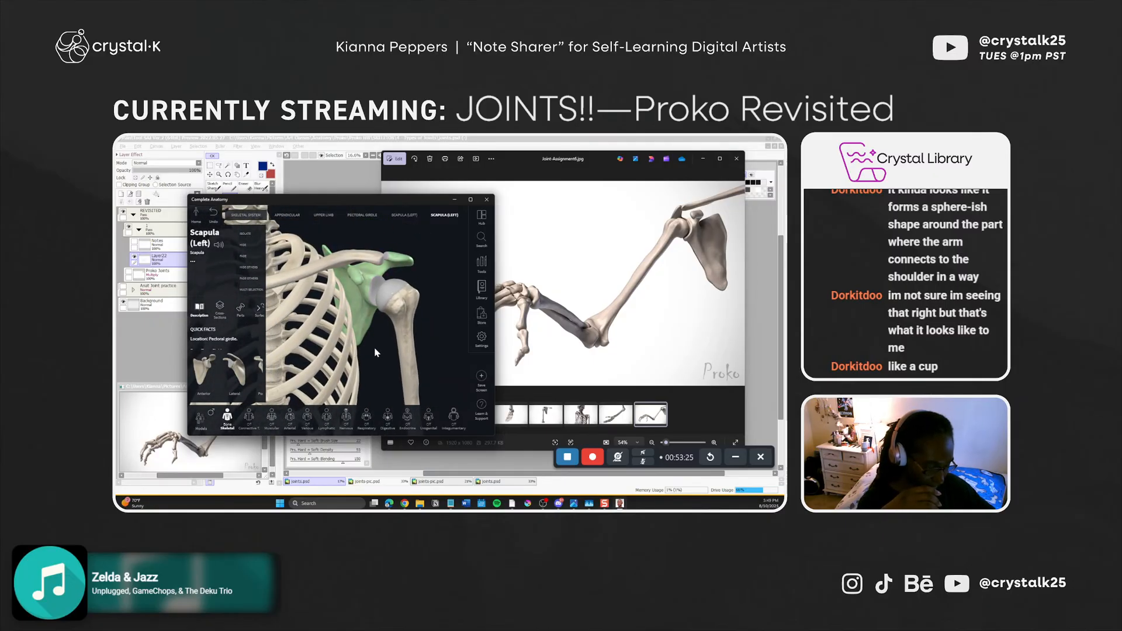
{"action": "left_click_drag", "start_coordinate": [370, 258], "coordinate": [382, 270]}
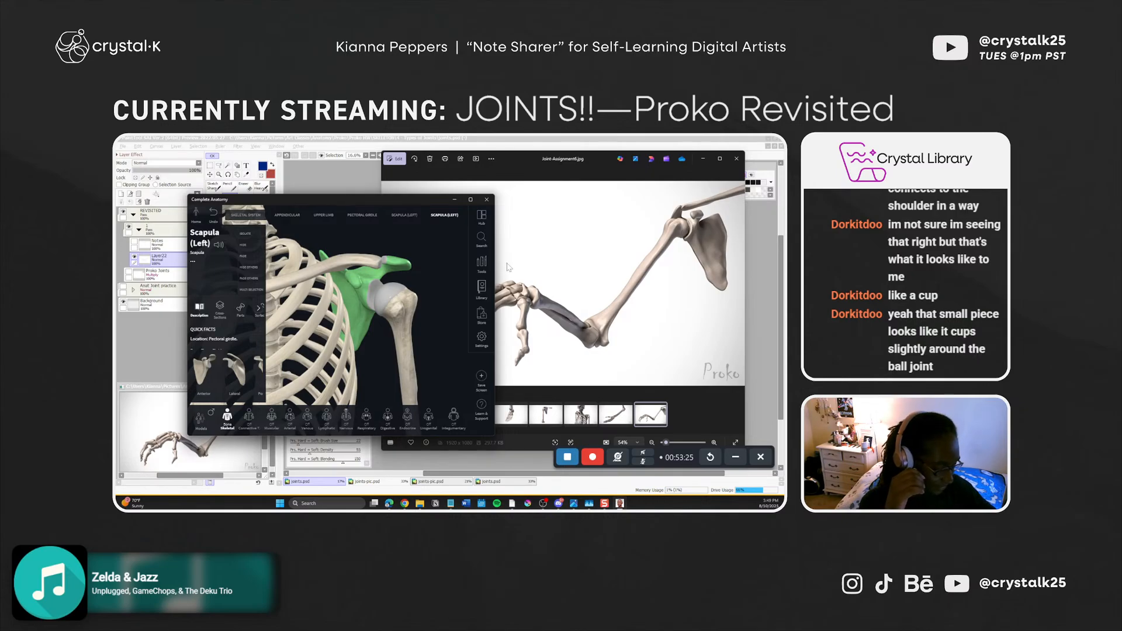
{"action": "left_click_drag", "start_coordinate": [382, 305], "coordinate": [347, 309]}
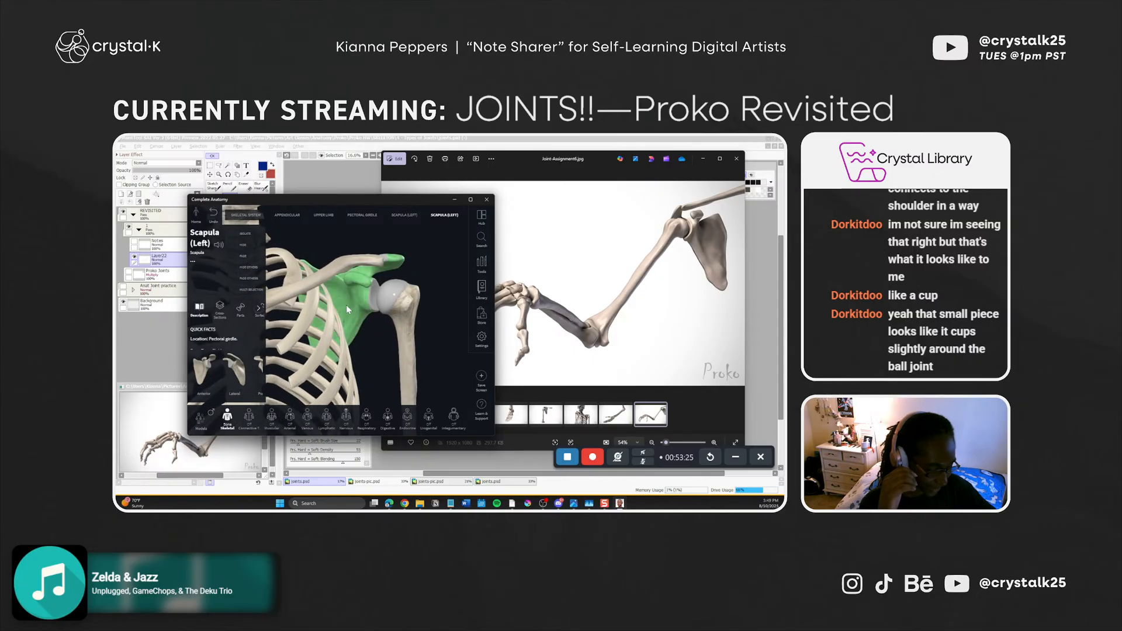
View the whole upper body and add the first connective tissue layer to the skeleton
{"action": "scroll", "coordinate": [345, 302], "scroll_direction": "down", "scroll_amount": 5}
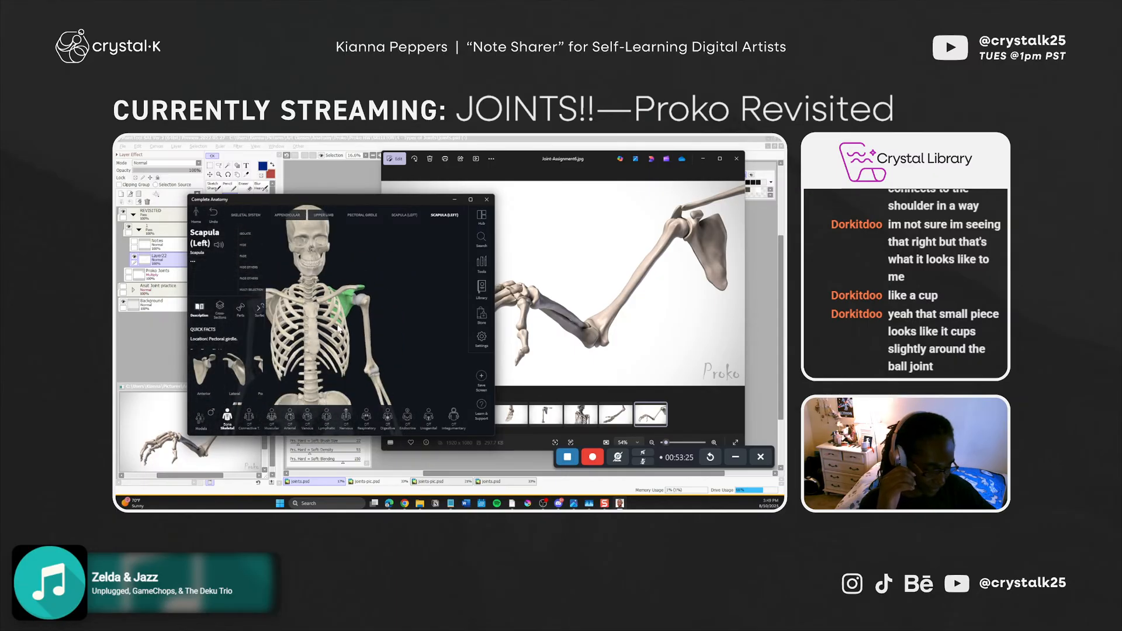
{"action": "left_click", "coordinate": [336, 325]}
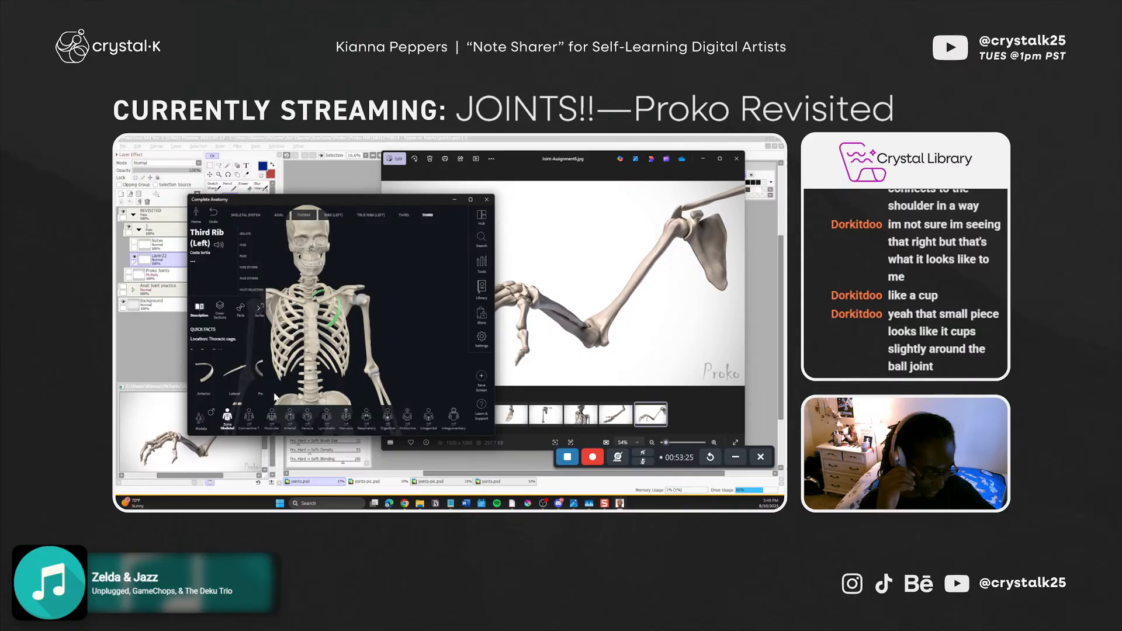
{"action": "left_click", "coordinate": [256, 428]}
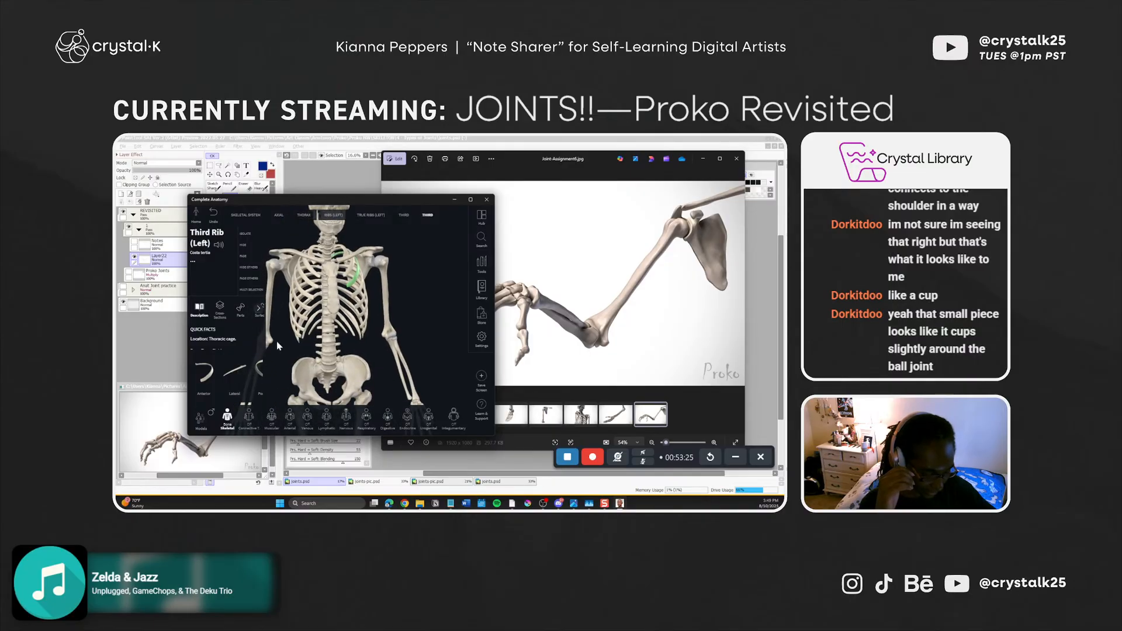
{"action": "left_click", "coordinate": [249, 416]}
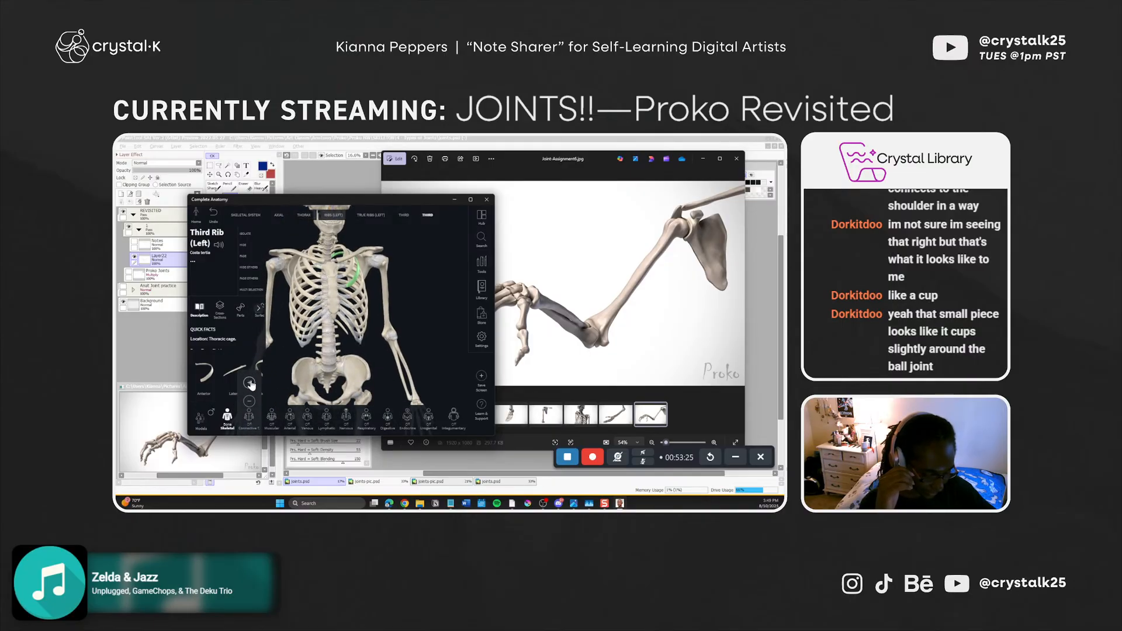
Examine the cartilage and bones of the right shoulder joint up close from the side
{"action": "mouse_move", "coordinate": [345, 304]}
{"action": "left_mouse_down"}
{"action": "mouse_move", "coordinate": [338, 337]}
{"action": "mouse_move", "coordinate": [337, 285]}
{"action": "mouse_move", "coordinate": [357, 288]}
{"action": "left_mouse_up"}
{"action": "scroll", "coordinate": [337, 284], "scroll_direction": "up", "scroll_amount": 3}
{"action": "left_click_drag", "start_coordinate": [383, 368], "coordinate": [310, 308]}
{"action": "left_click", "coordinate": [280, 319]}
{"action": "left_click", "coordinate": [377, 354]}
{"action": "left_click", "coordinate": [409, 372]}
{"action": "scroll", "coordinate": [336, 296], "scroll_direction": "down", "scroll_amount": 4}
{"action": "left_click", "coordinate": [316, 306]}
{"action": "scroll", "coordinate": [315, 306], "scroll_direction": "up", "scroll_amount": 4}
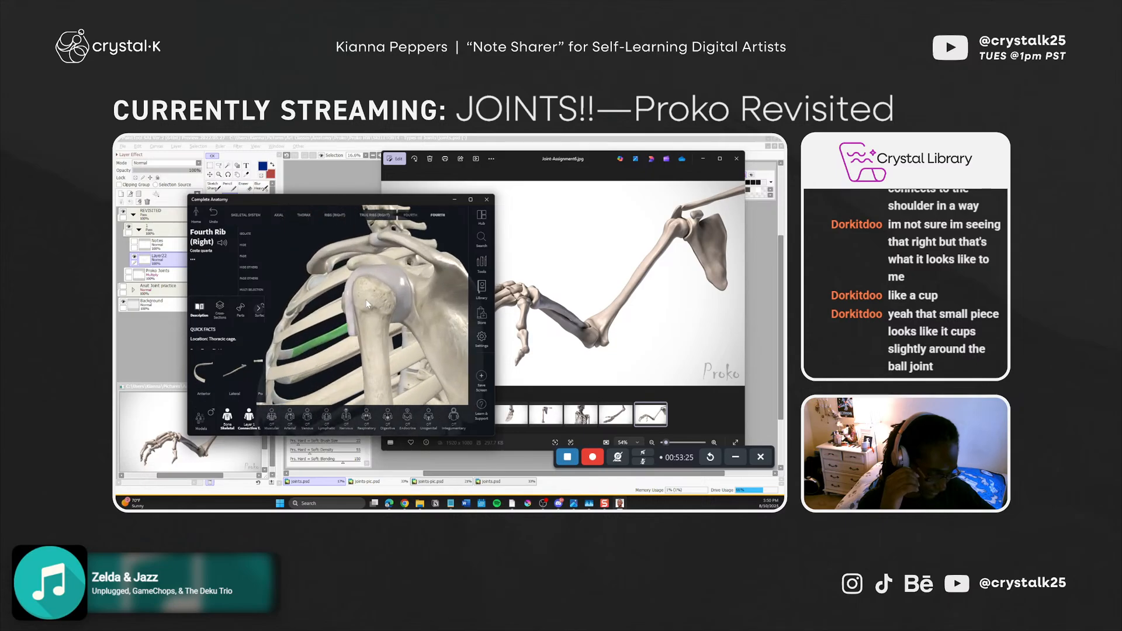
Clear the rib selection and view the upper-body skeleton from the front, comparing both shoulders
{"action": "left_click_drag", "start_coordinate": [389, 323], "coordinate": [436, 336]}
{"action": "scroll", "coordinate": [411, 328], "scroll_direction": "down", "scroll_amount": 3}
{"action": "left_click", "coordinate": [419, 333]}
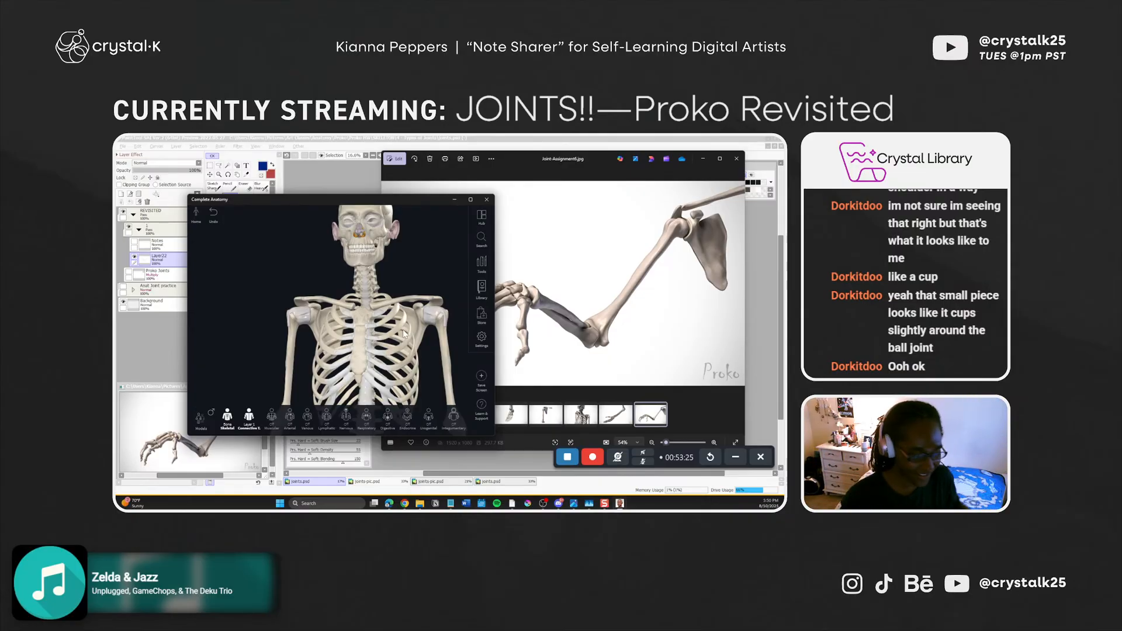
{"action": "scroll", "coordinate": [403, 330], "scroll_direction": "down", "scroll_amount": 3}
{"action": "left_click_drag", "start_coordinate": [403, 330], "coordinate": [414, 279]}
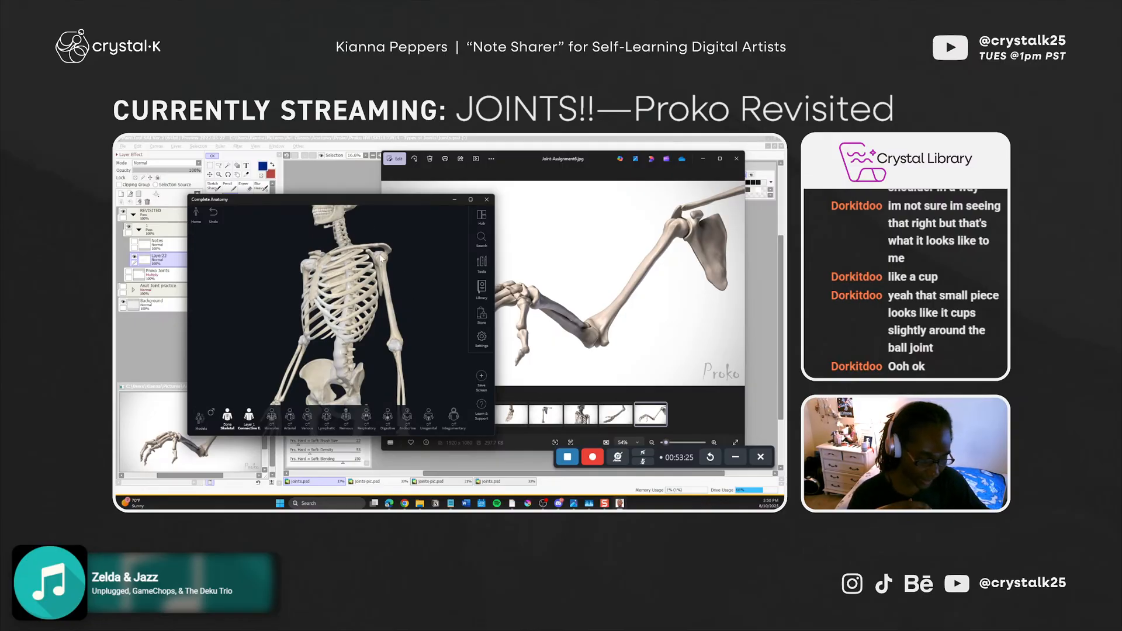
{"action": "left_click_drag", "start_coordinate": [388, 310], "coordinate": [414, 306]}
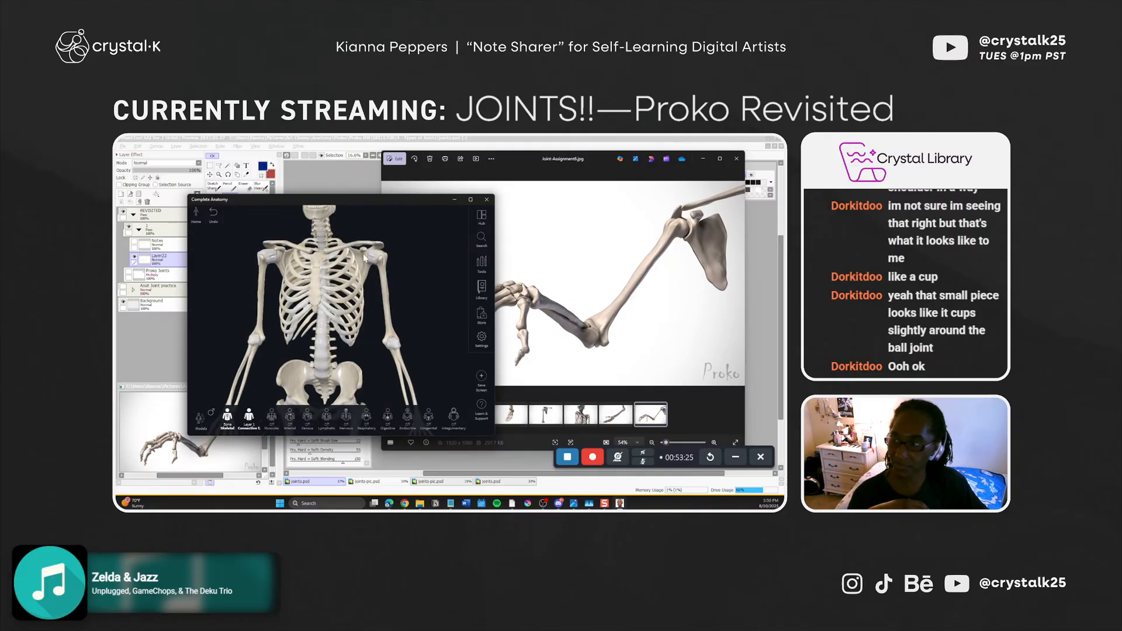
Move the Complete Anatomy and Proko photo windows off the drawing canvas, and resume the screen recording
{"action": "left_click_drag", "start_coordinate": [430, 202], "coordinate": [539, 135]}
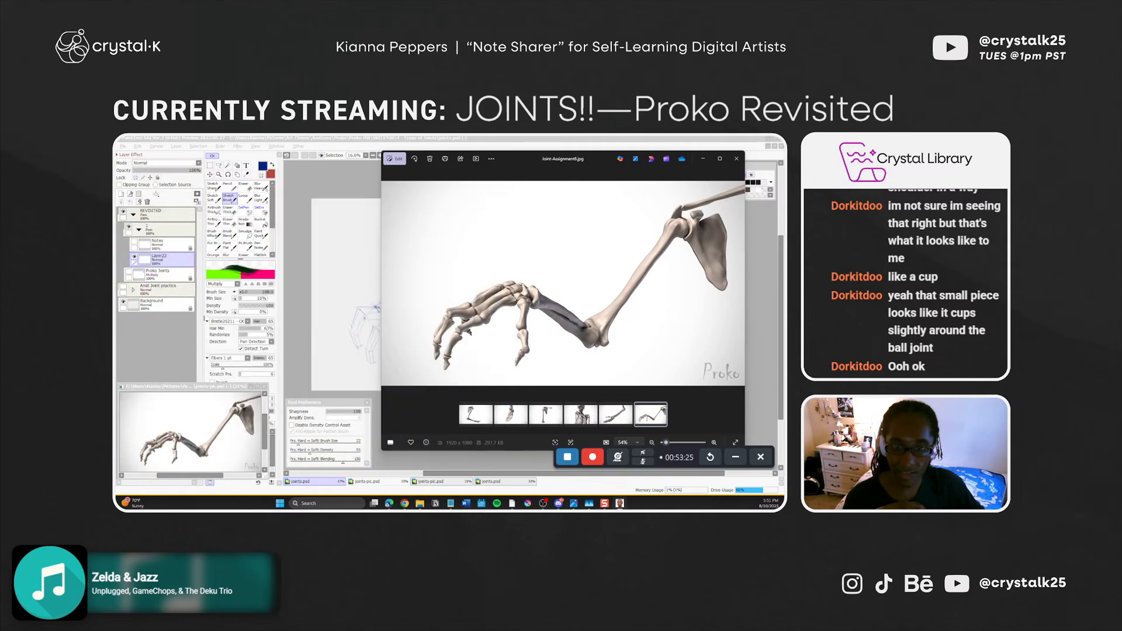
{"action": "left_click_drag", "start_coordinate": [603, 155], "coordinate": [117, 155]}
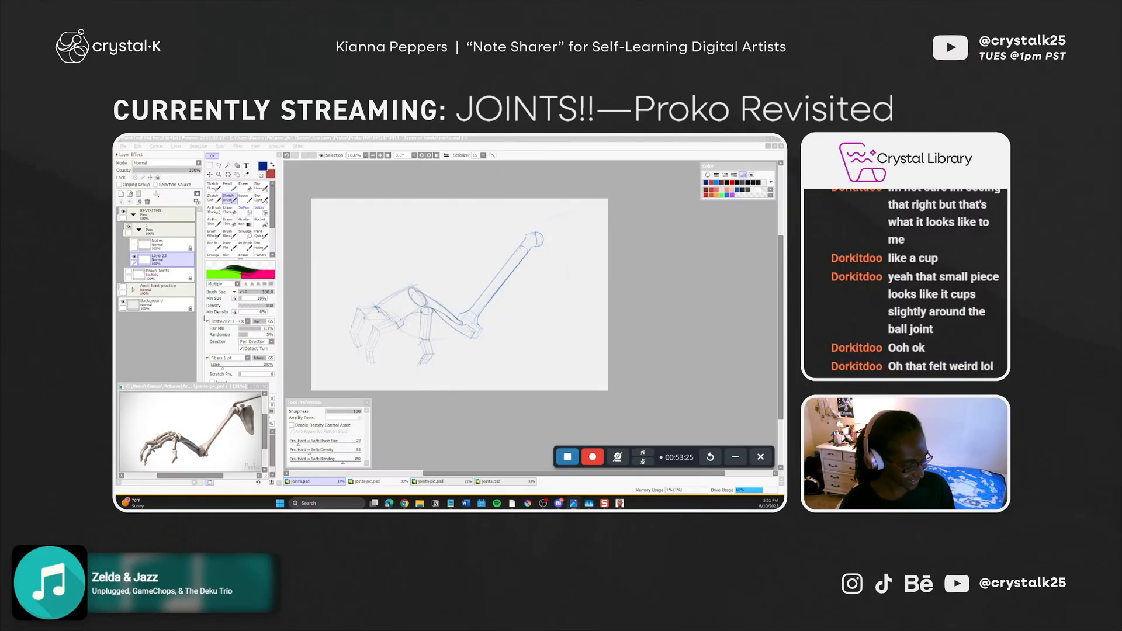
{"action": "left_click", "coordinate": [640, 349]}
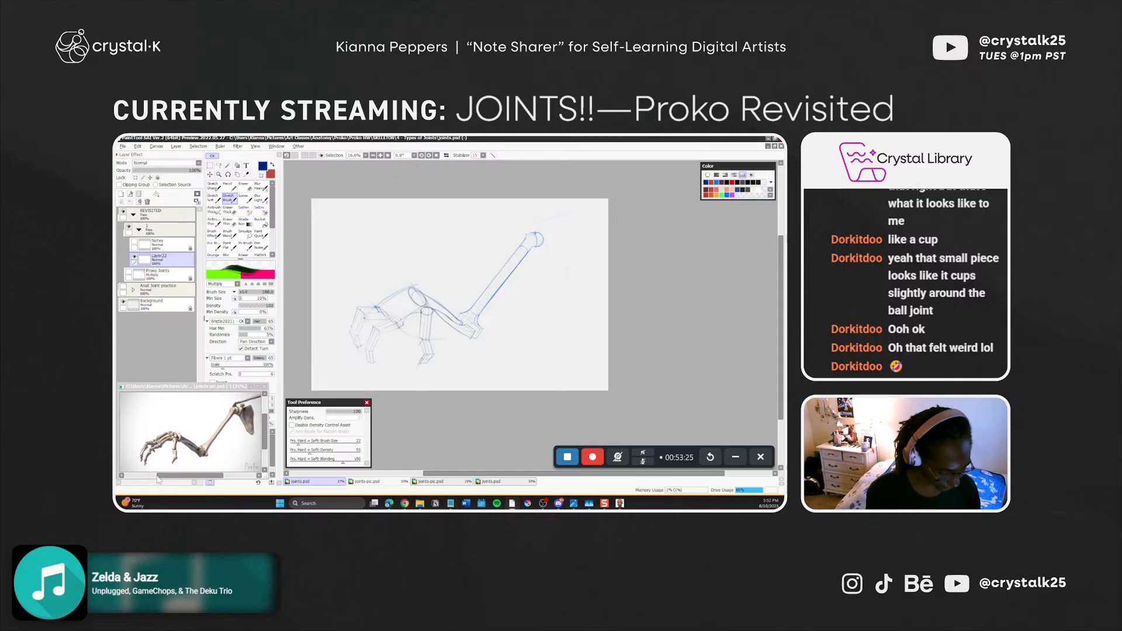
{"action": "key", "text": "shift+F9"}
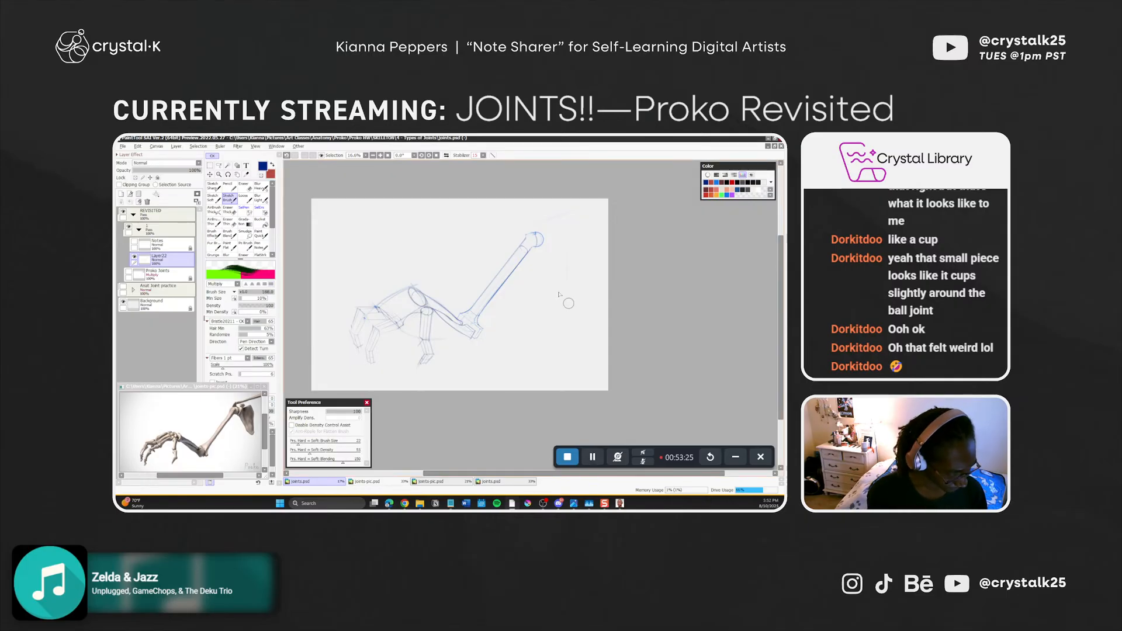
{"action": "scroll", "coordinate": [529, 267], "scroll_direction": "up", "scroll_amount": 1}
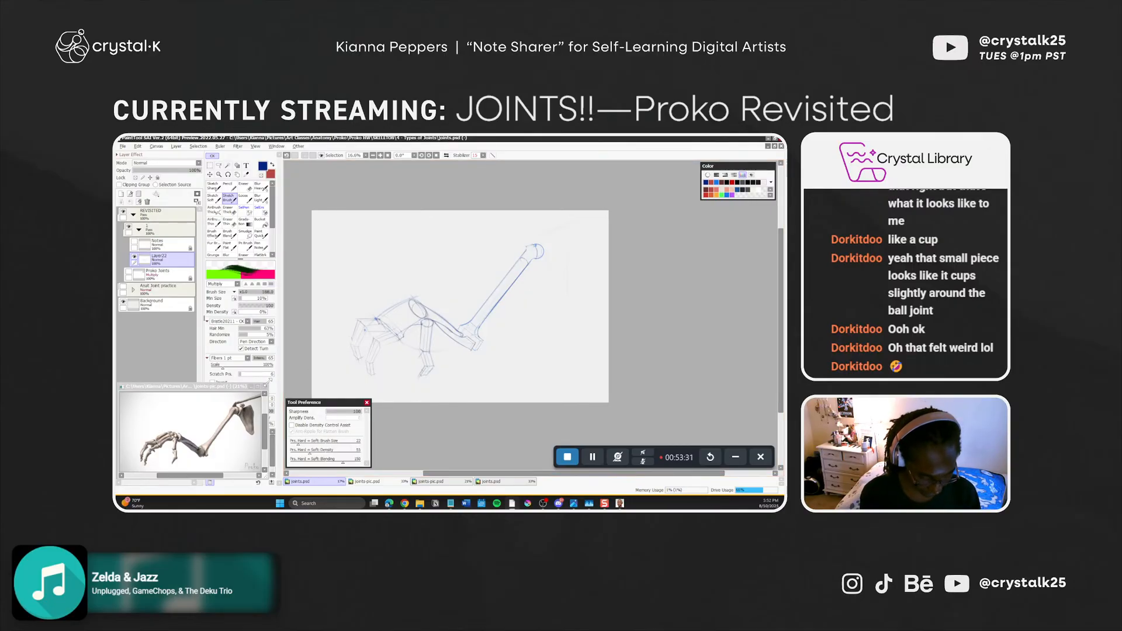
Enlarge the small arm reference view and zoom it to 25% around the arm, and save the joints.psd drawing
{"action": "left_click_drag", "start_coordinate": [267, 384], "coordinate": [281, 375]}
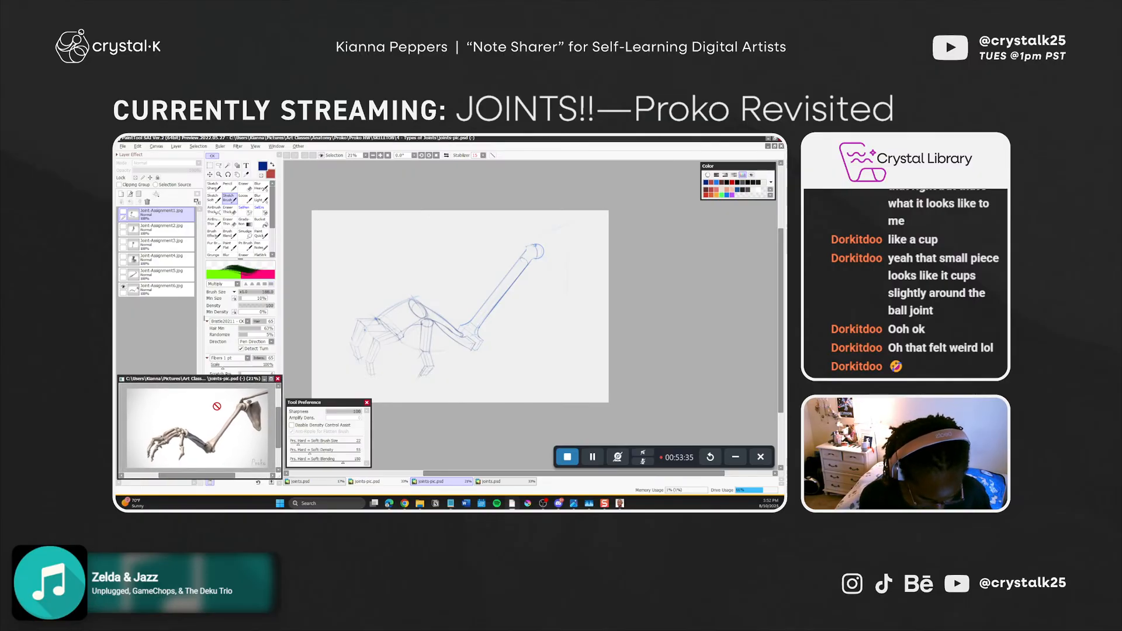
{"action": "scroll", "coordinate": [208, 431], "scroll_direction": "up", "scroll_amount": 1}
{"action": "left_click_drag", "start_coordinate": [219, 475], "coordinate": [230, 476]}
{"action": "left_click_drag", "start_coordinate": [278, 447], "coordinate": [278, 442]}
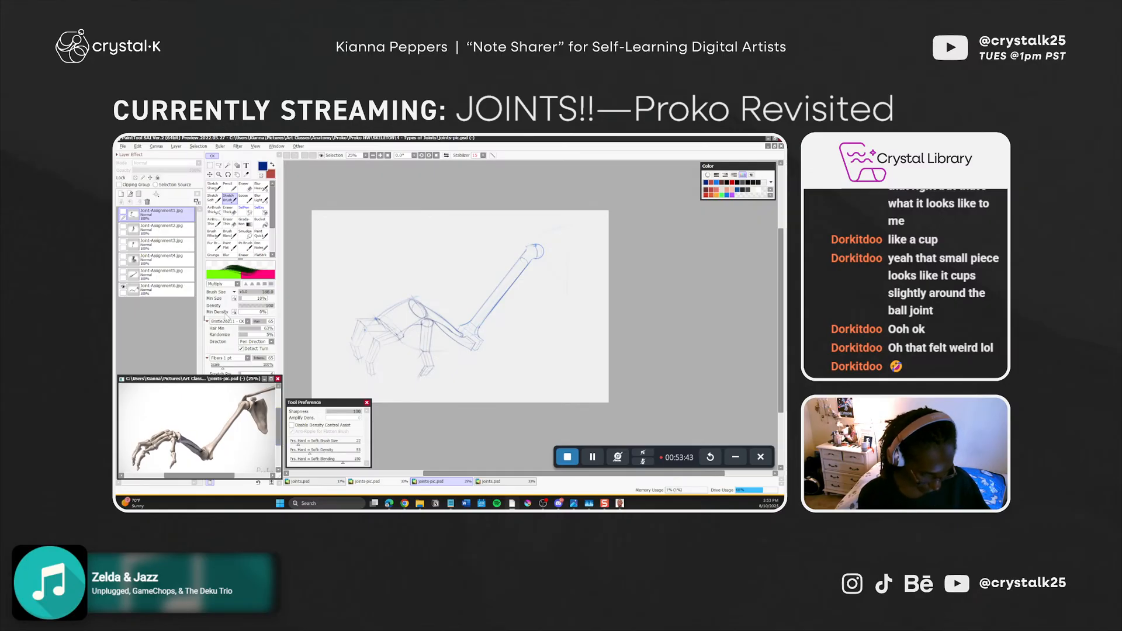
{"action": "left_click", "coordinate": [588, 314]}
{"action": "key", "text": "ctrl+s"}
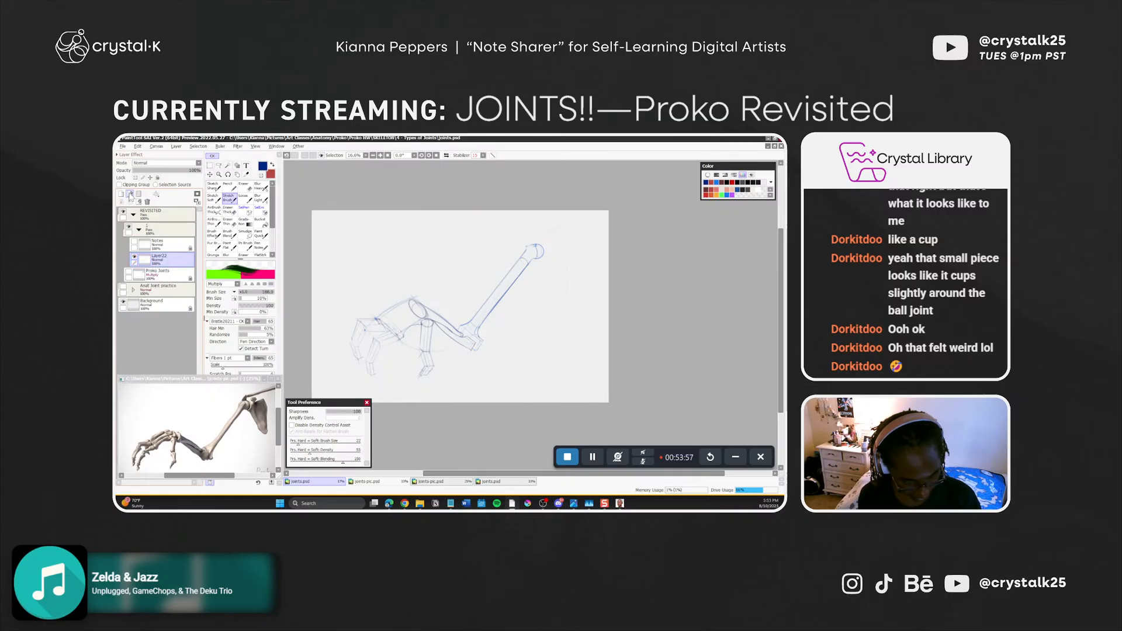
Add a new layer beneath the arm sketch layer and name it "scapula"
{"action": "left_click", "coordinate": [121, 194]}
{"action": "left_click_drag", "start_coordinate": [164, 257], "coordinate": [168, 284]}
{"action": "double_click", "coordinate": [165, 275]}
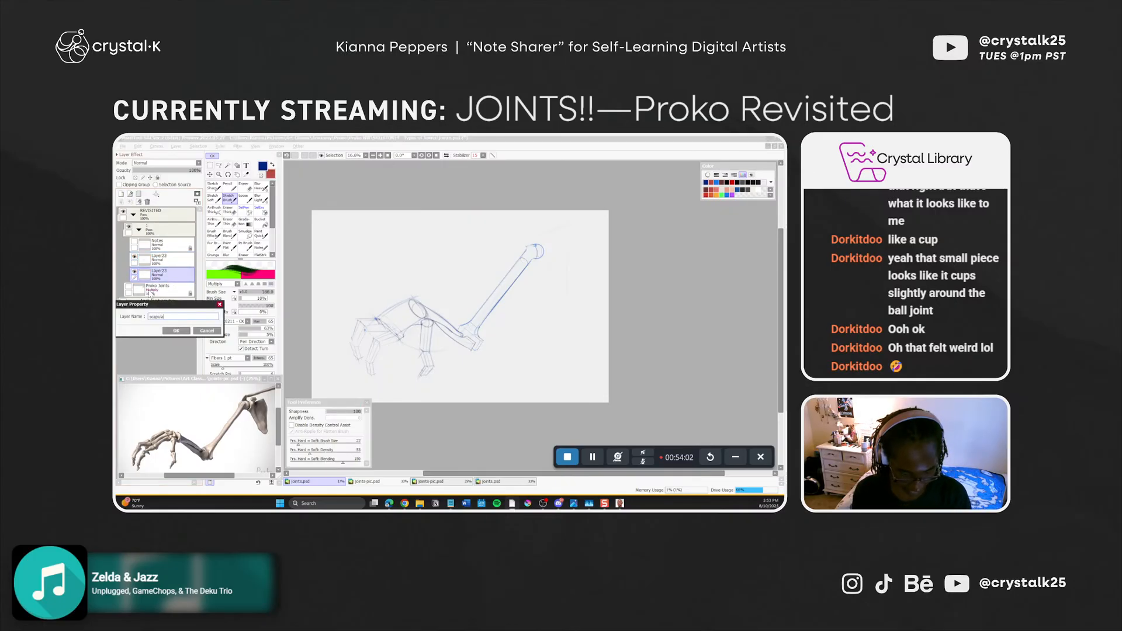
{"action": "key", "text": "Return"}
Rename the arm sketch layer "arm bones" and save the drawing
{"action": "double_click", "coordinate": [166, 259]}
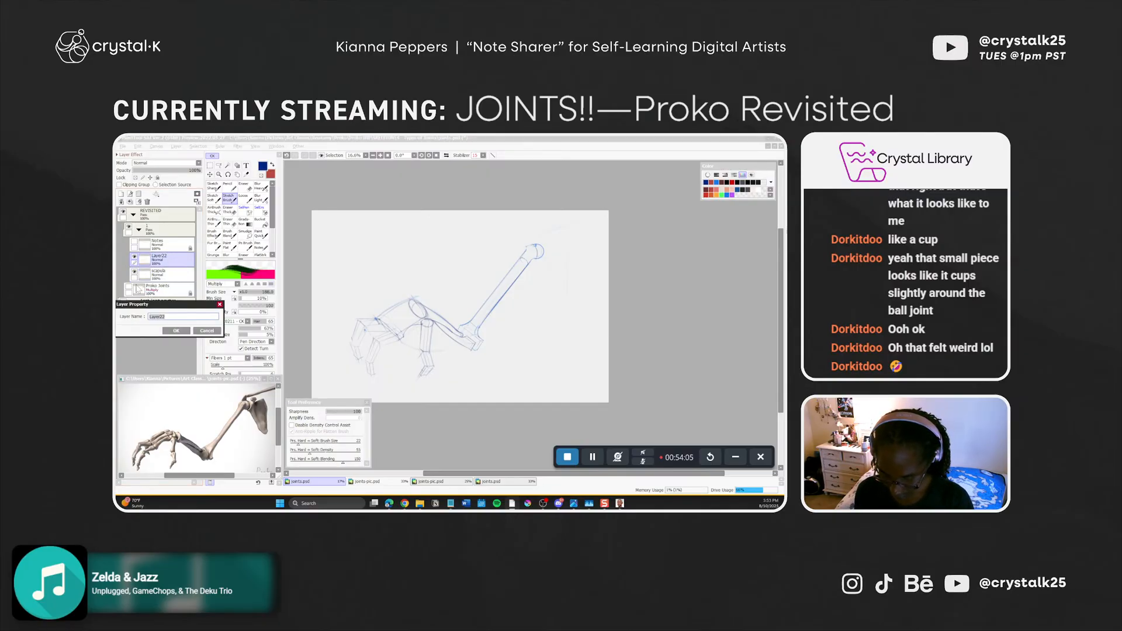
{"action": "type", "text": "arm bon"}
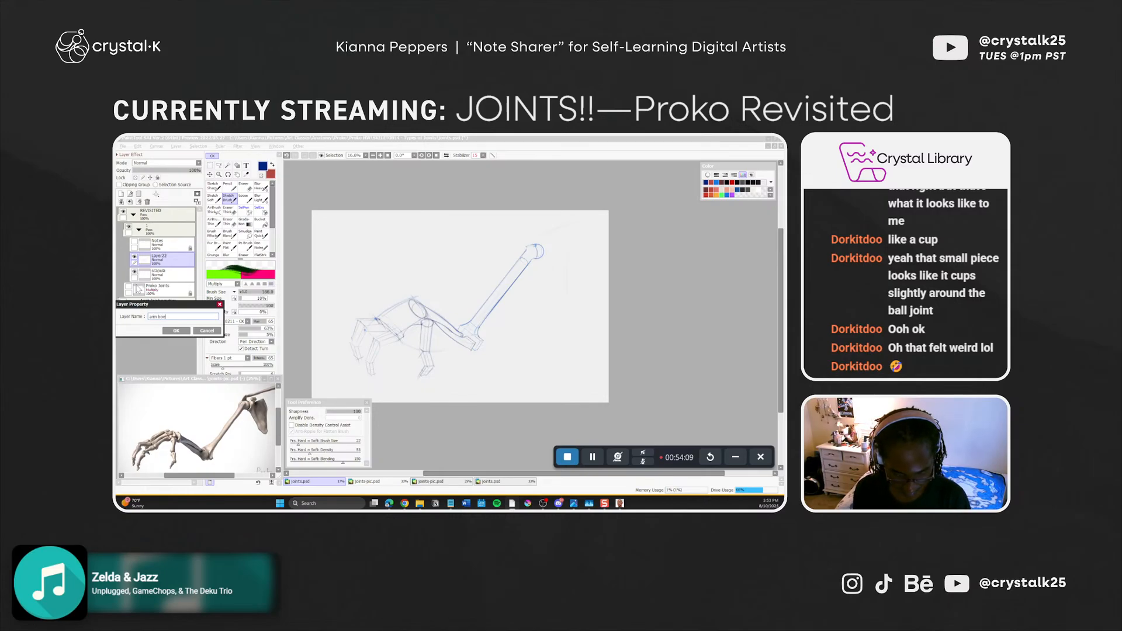
{"action": "key", "text": "BackSpace"}
{"action": "type", "text": "nes"}
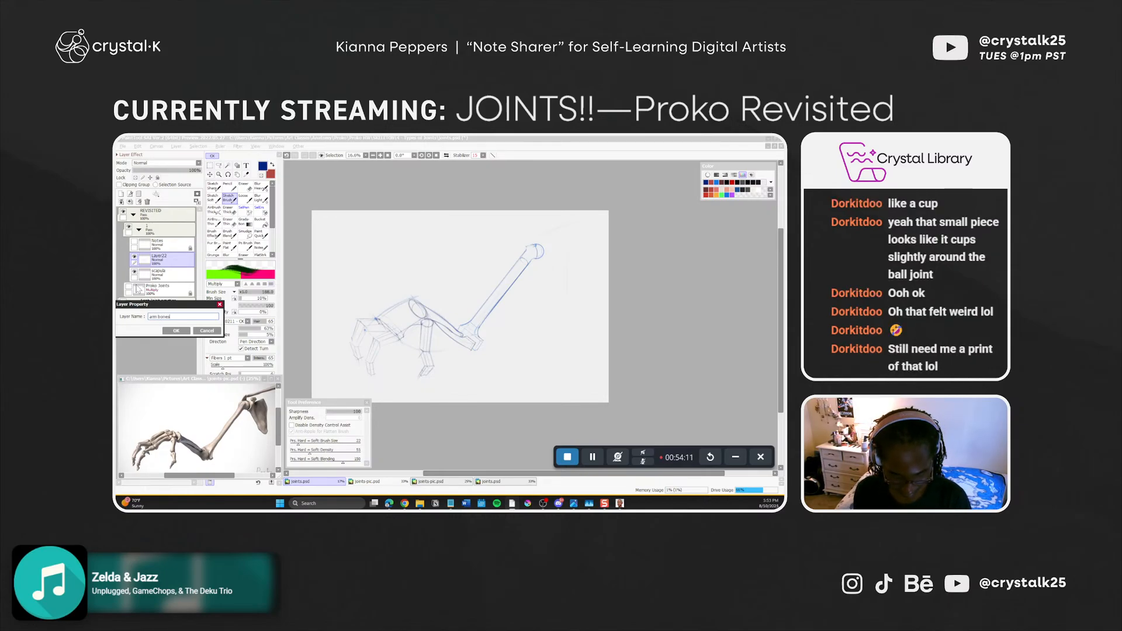
{"action": "key", "text": "Return"}
{"action": "key", "text": "ctrl+s"}
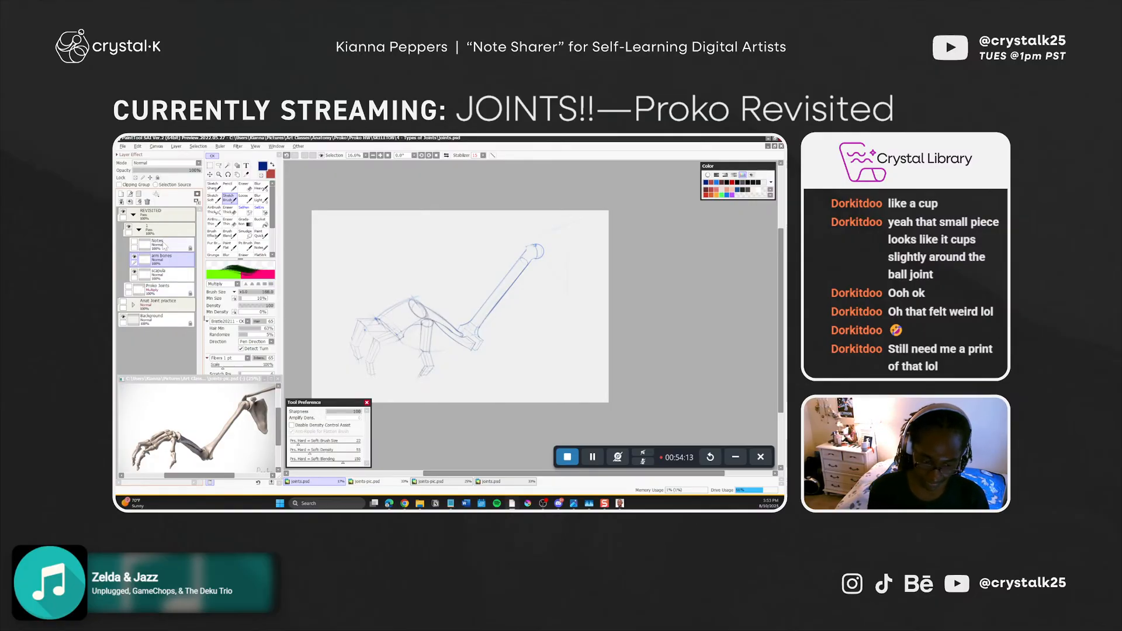
Lock the arm bones layer, make the scapula layer active, and resume the screen recording
{"action": "left_click", "coordinate": [156, 179]}
{"action": "left_click", "coordinate": [166, 273]}
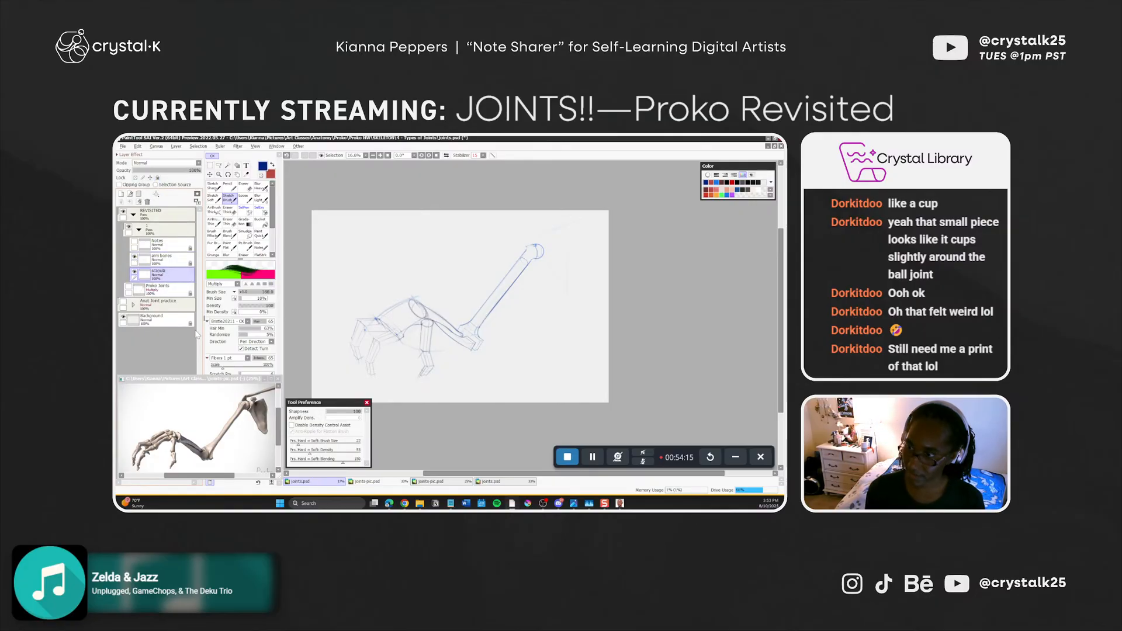
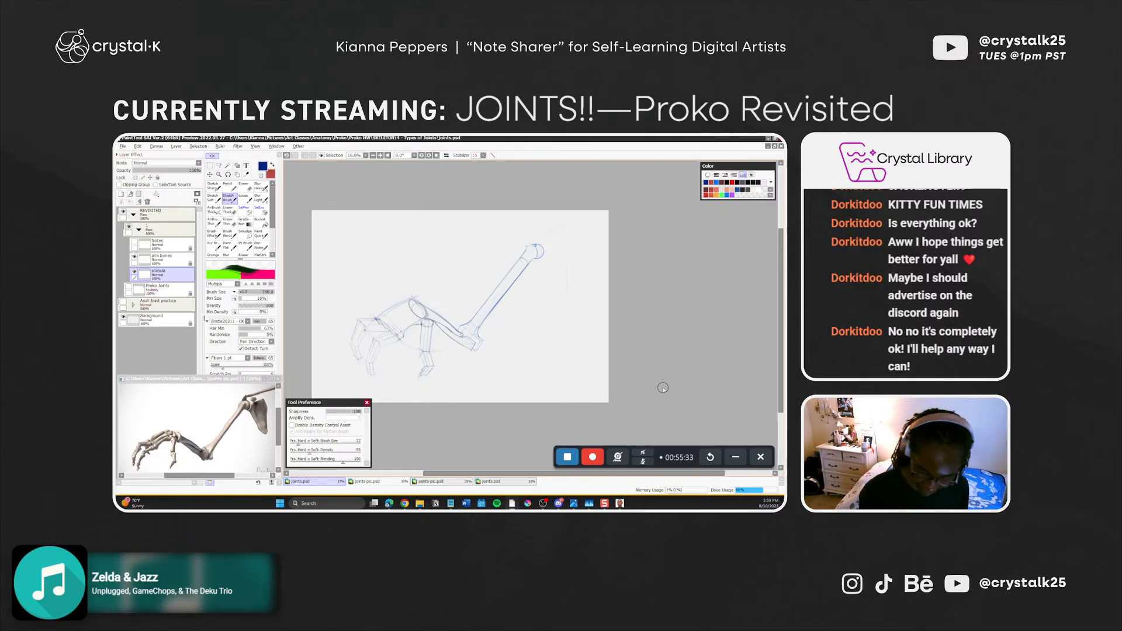
{"action": "key", "text": "shift+F9"}
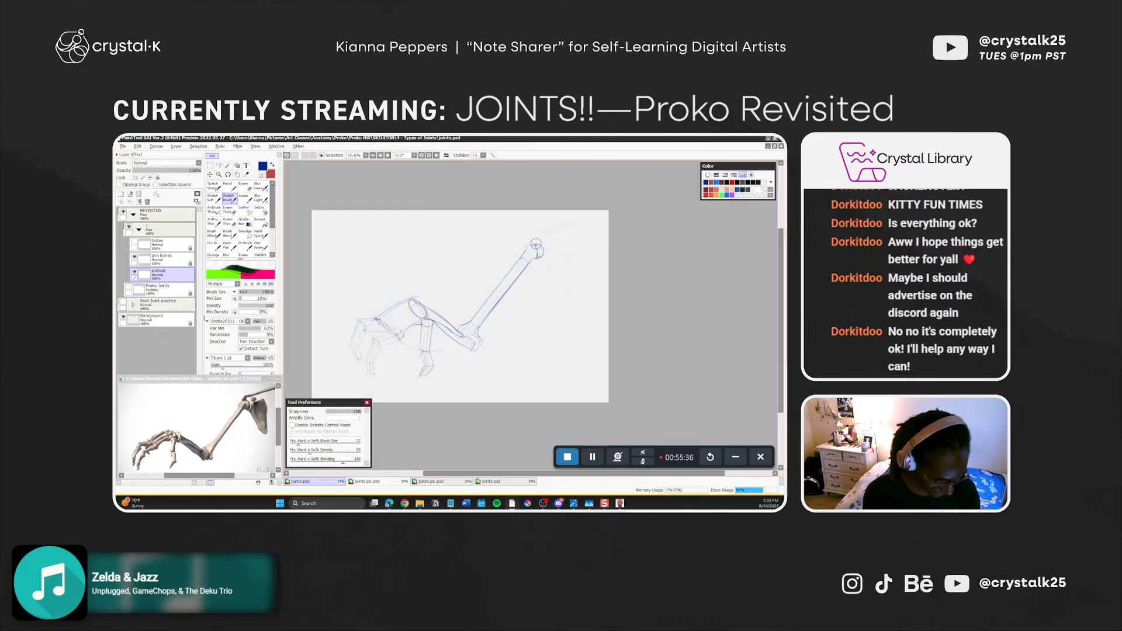
Try short strokes for the shoulder socket against the ball of the upper arm bone, undoing each attempt
{"action": "key", "text": "ctrl+z"}
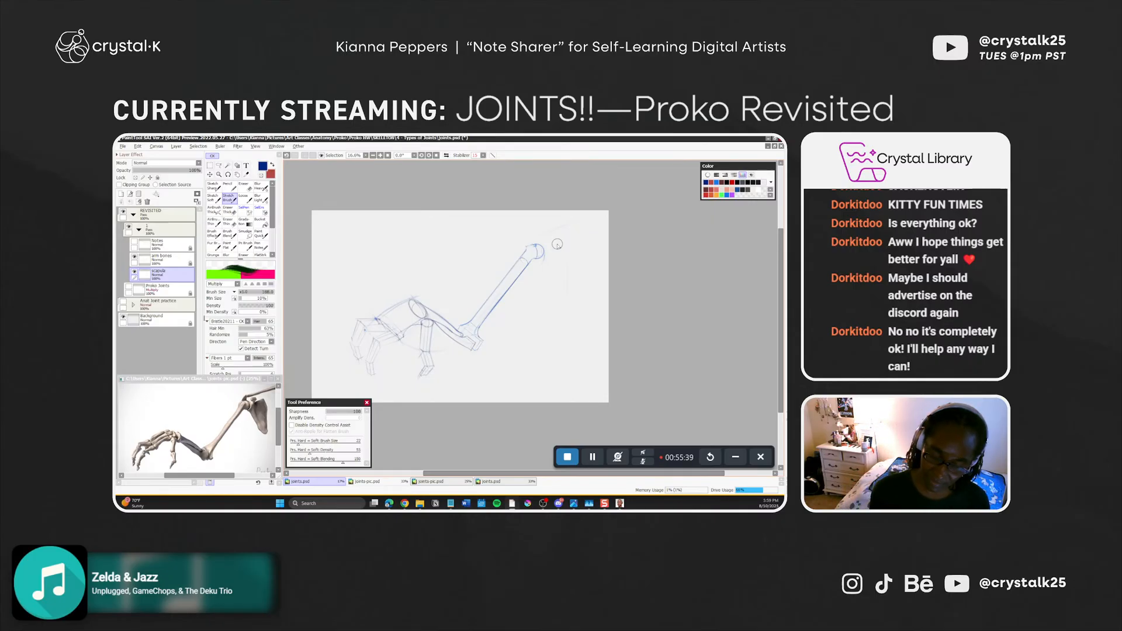
{"action": "key", "text": "ctrl+z"}
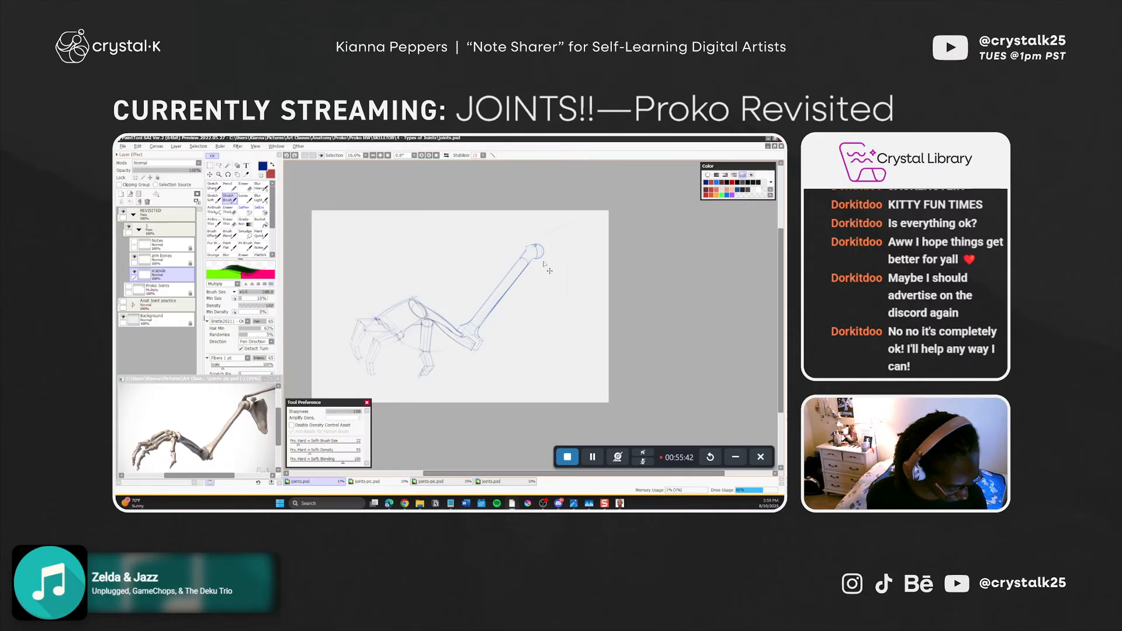
{"action": "mouse_move", "coordinate": [547, 251]}
{"action": "left_mouse_down"}
{"action": "mouse_move", "coordinate": [535, 263]}
{"action": "mouse_move", "coordinate": [543, 254]}
{"action": "left_mouse_up"}
{"action": "key", "text": "ctrl+z"}
{"action": "key", "text": "ctrl+z"}
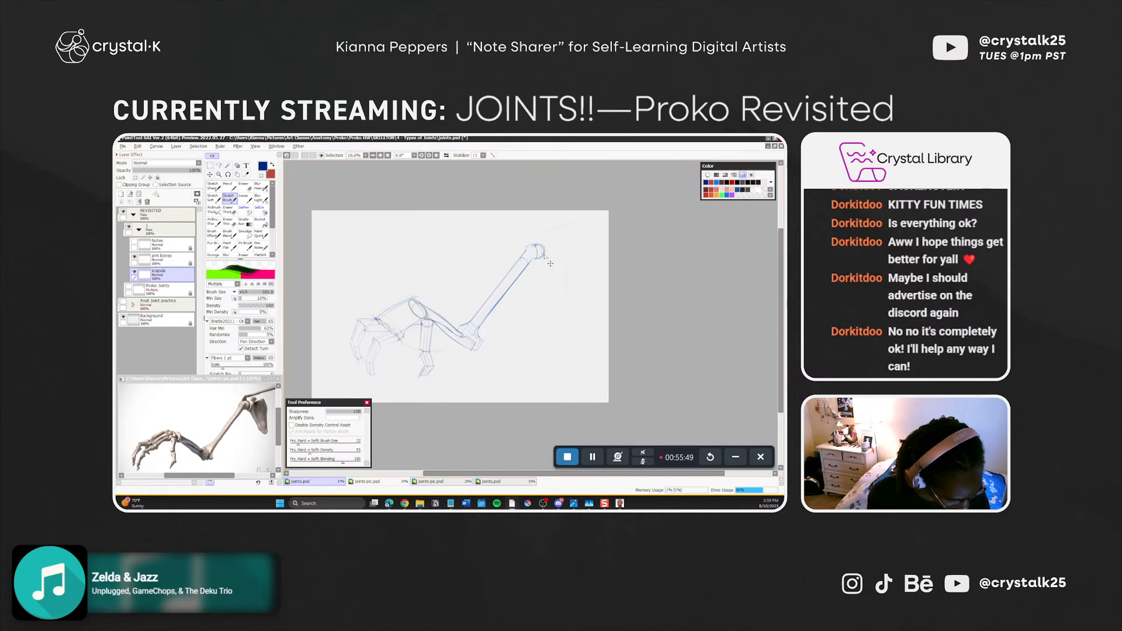
{"action": "key", "text": "ctrl+z"}
{"action": "left_click_drag", "start_coordinate": [554, 246], "coordinate": [547, 244]}
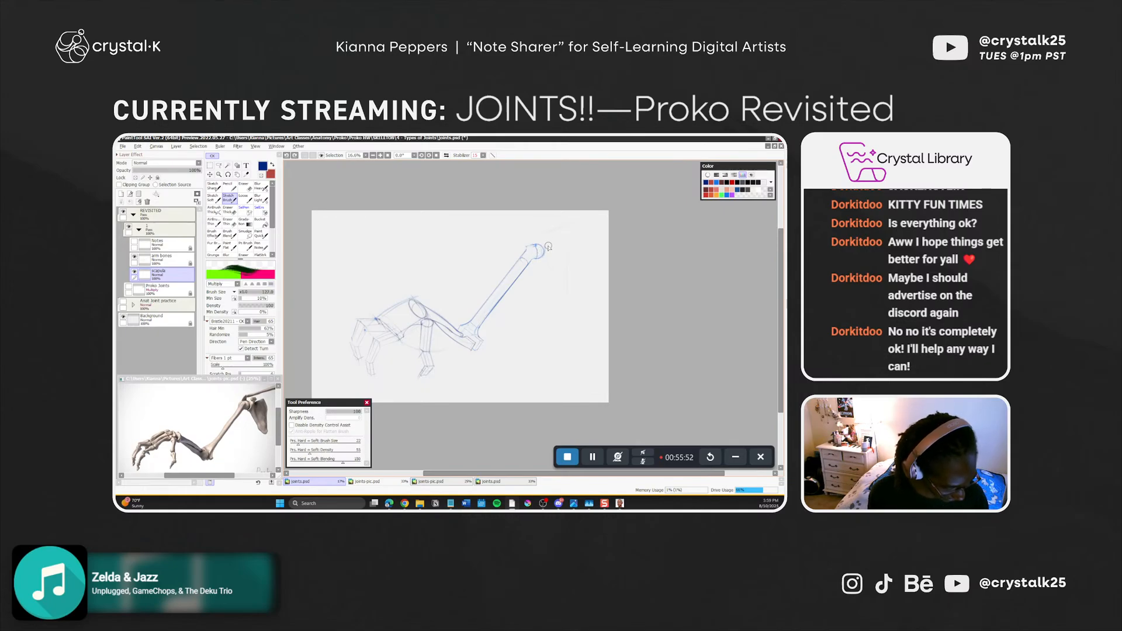
{"action": "key", "text": "ctrl+z"}
{"action": "left_click_drag", "start_coordinate": [545, 254], "coordinate": [542, 260]}
{"action": "key", "text": "ctrl+z"}
{"action": "key", "text": "ctrl+z"}
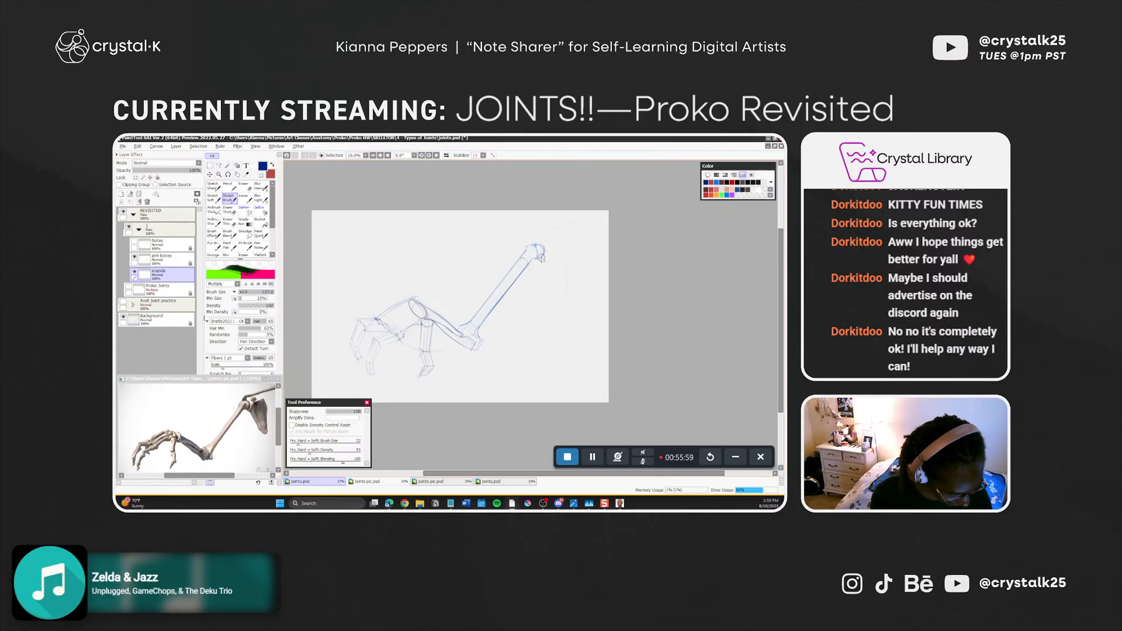
{"action": "key", "text": "ctrl+z"}
{"action": "left_click_drag", "start_coordinate": [543, 248], "coordinate": [545, 266]}
{"action": "key", "text": "ctrl+z"}
{"action": "key", "text": "ctrl+z"}
{"action": "key", "text": "ctrl+z"}
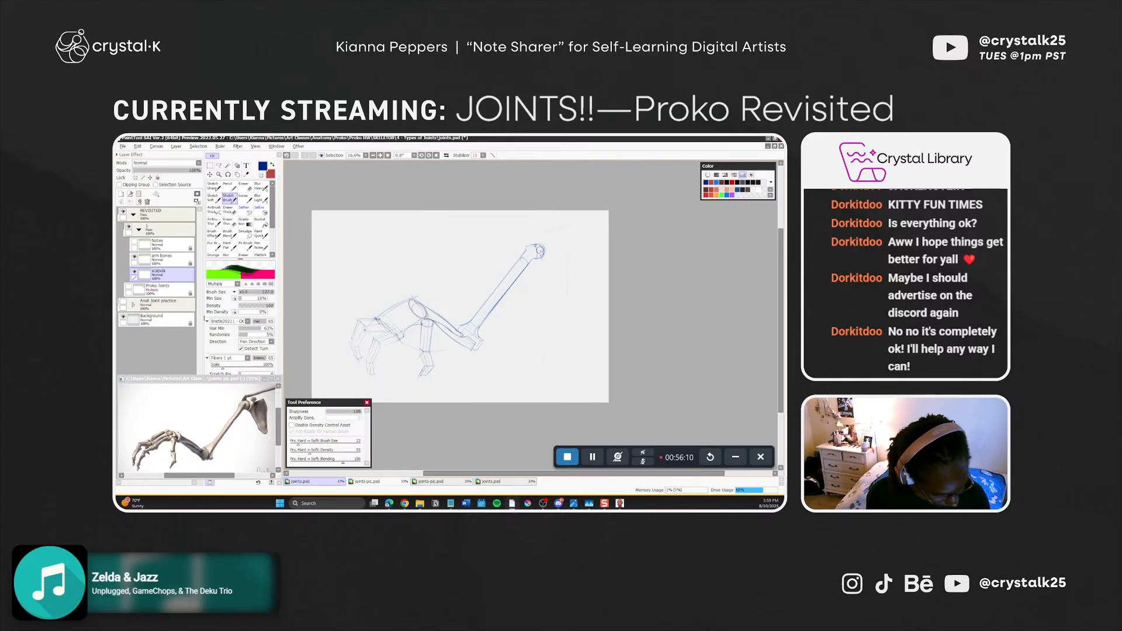
Erase the stray marks around the ball of the upper arm bone, switch to the other sketch brush, and save the drawing
{"action": "key", "text": "e"}
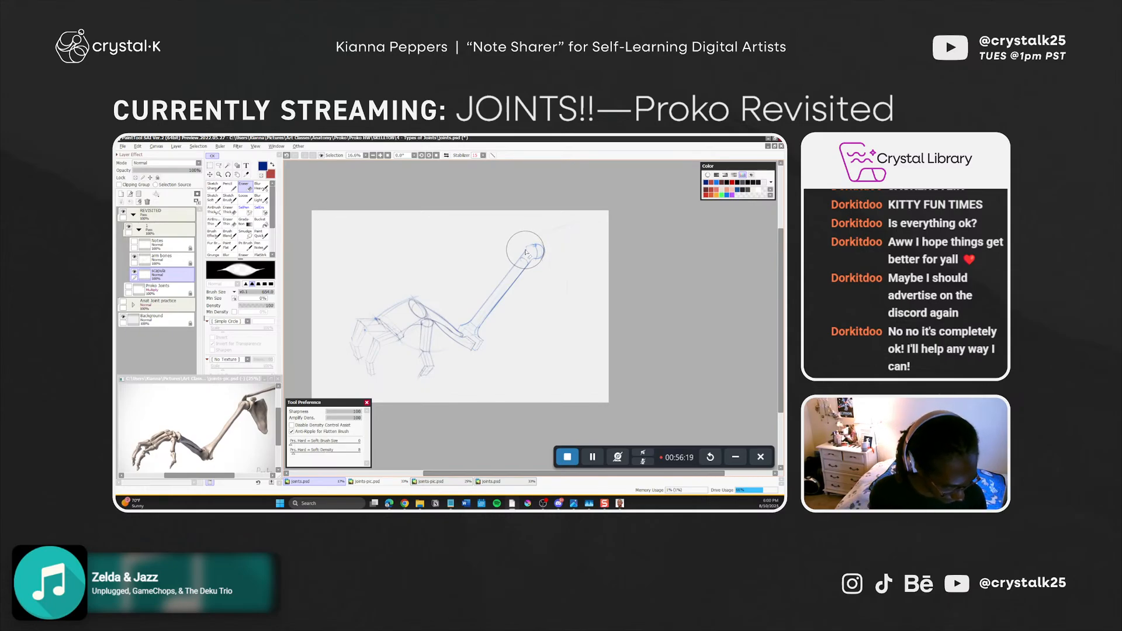
{"action": "key", "text": "n"}
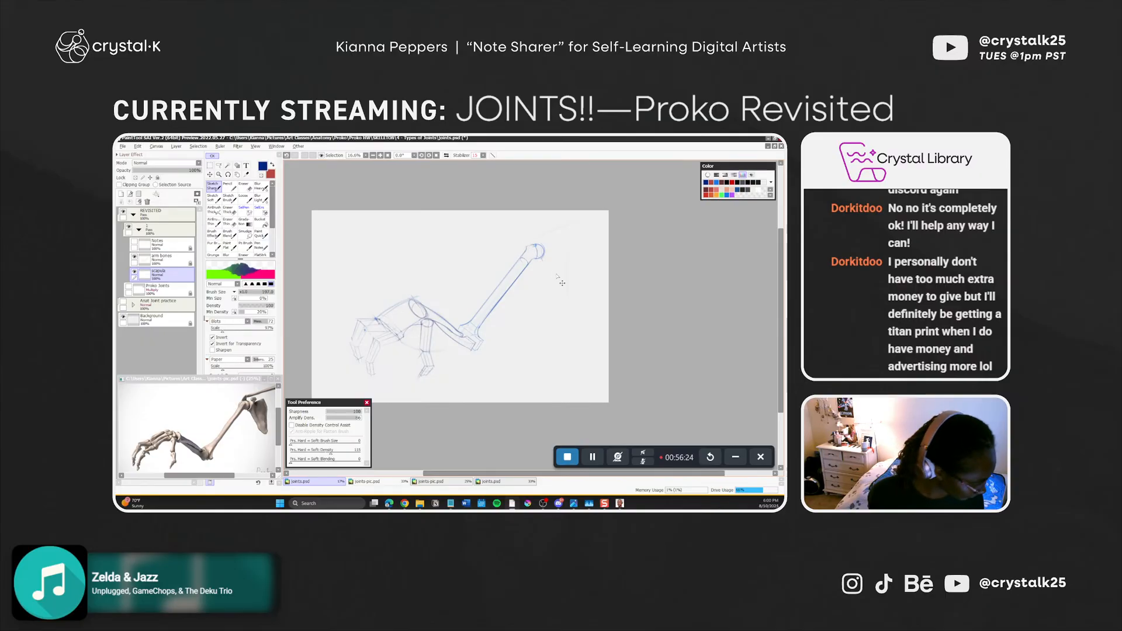
{"action": "key", "text": "ctrl+s"}
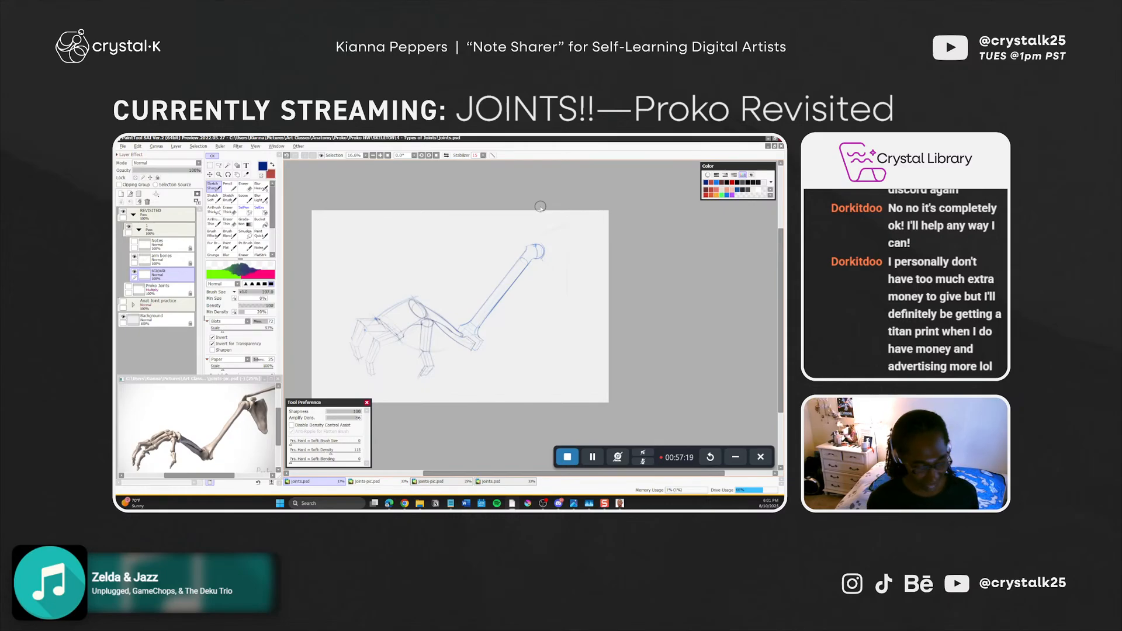
Lightly rough in the scapula's placement beyond the shoulder ball, return to the soft sketch brush, and save the drawing
{"action": "left_click_drag", "start_coordinate": [540, 207], "coordinate": [601, 304]}
{"action": "left_click_drag", "start_coordinate": [529, 258], "coordinate": [533, 261], "text": "ctrl+alt"}
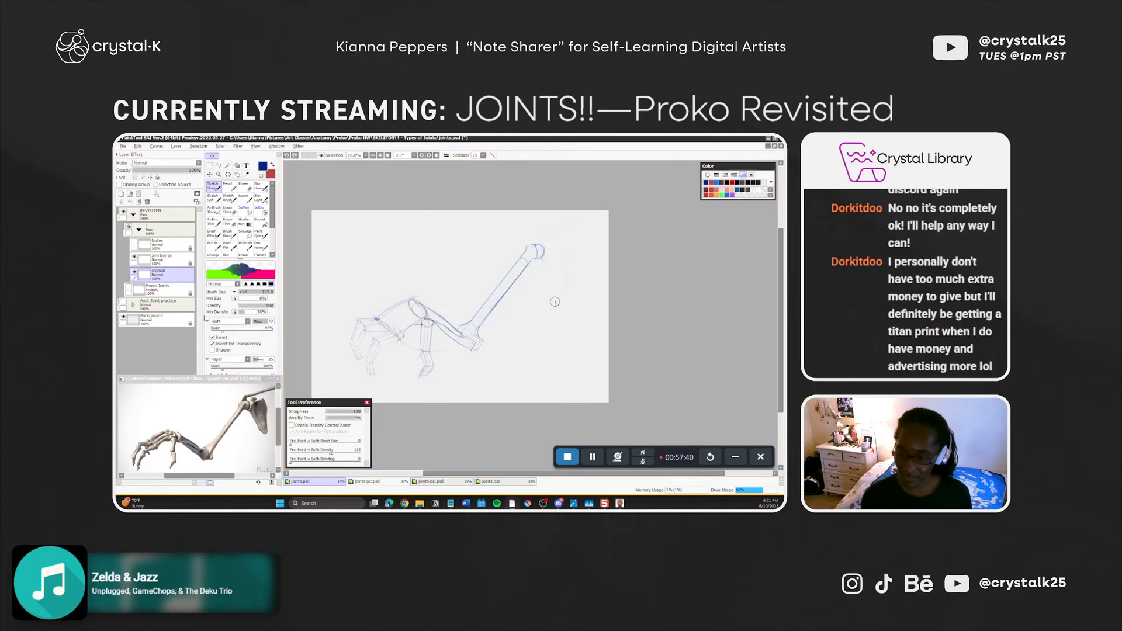
{"action": "key", "text": "b"}
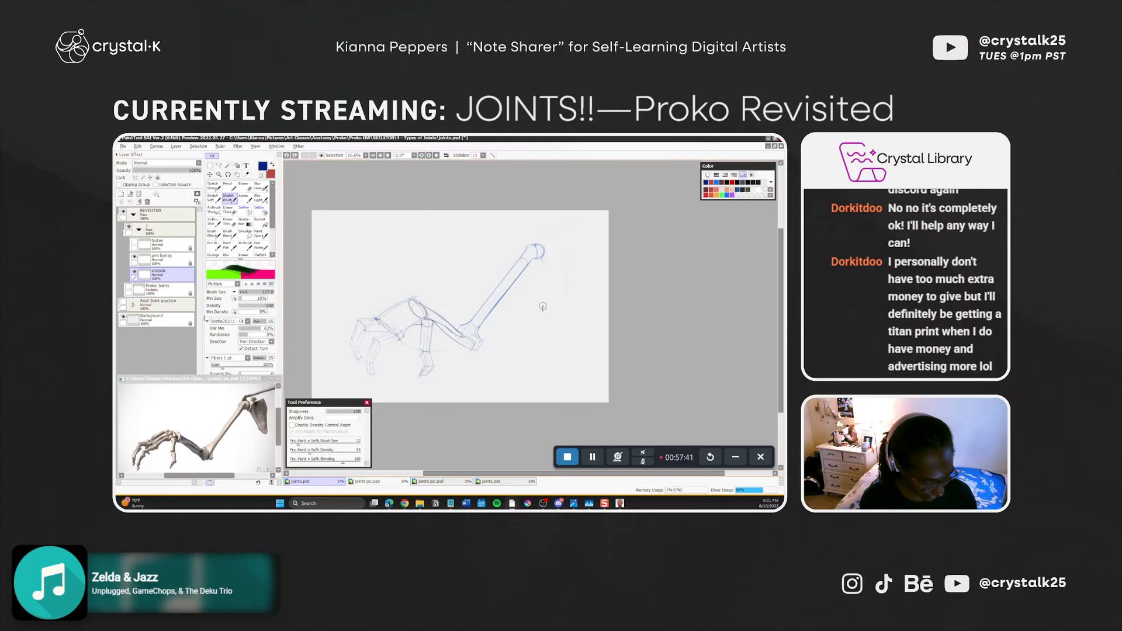
{"action": "key", "text": "ctrl+s"}
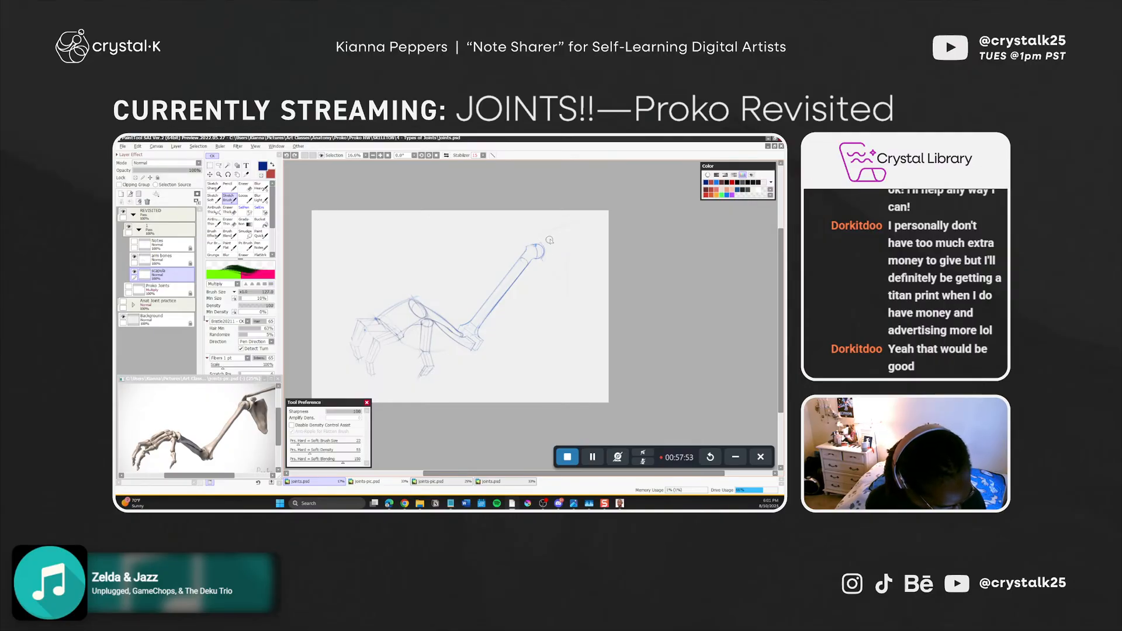
Sketch slanted guide lines for the scapula's upper end just past the shoulder ball, undoing the last stroke
{"action": "left_click_drag", "start_coordinate": [549, 239], "coordinate": [545, 244]}
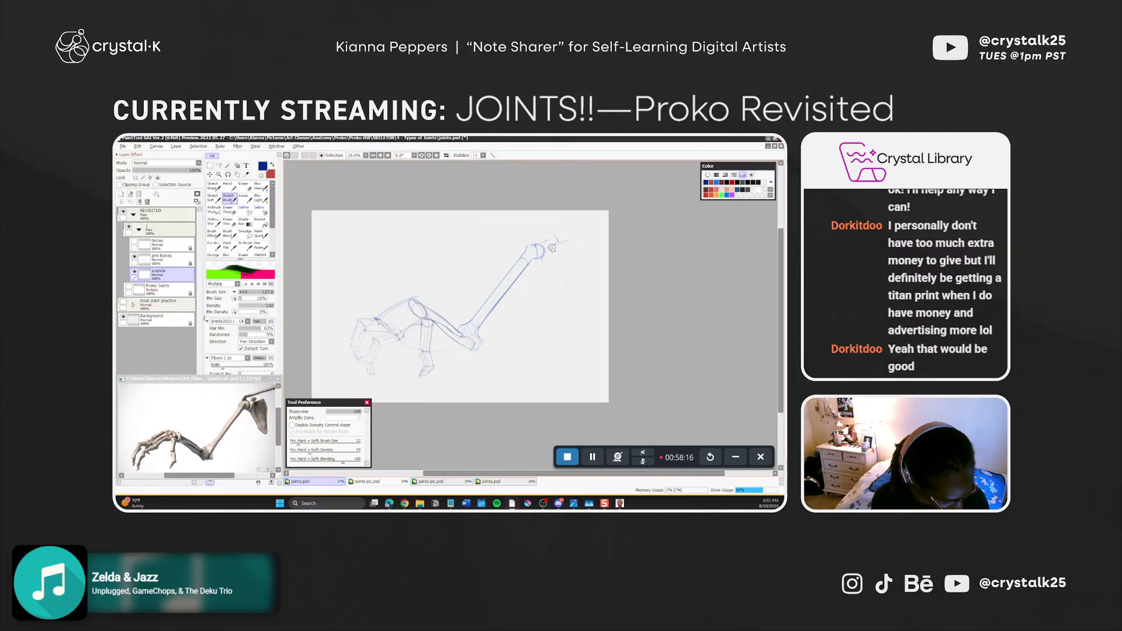
{"action": "left_click_drag", "start_coordinate": [547, 241], "coordinate": [545, 239]}
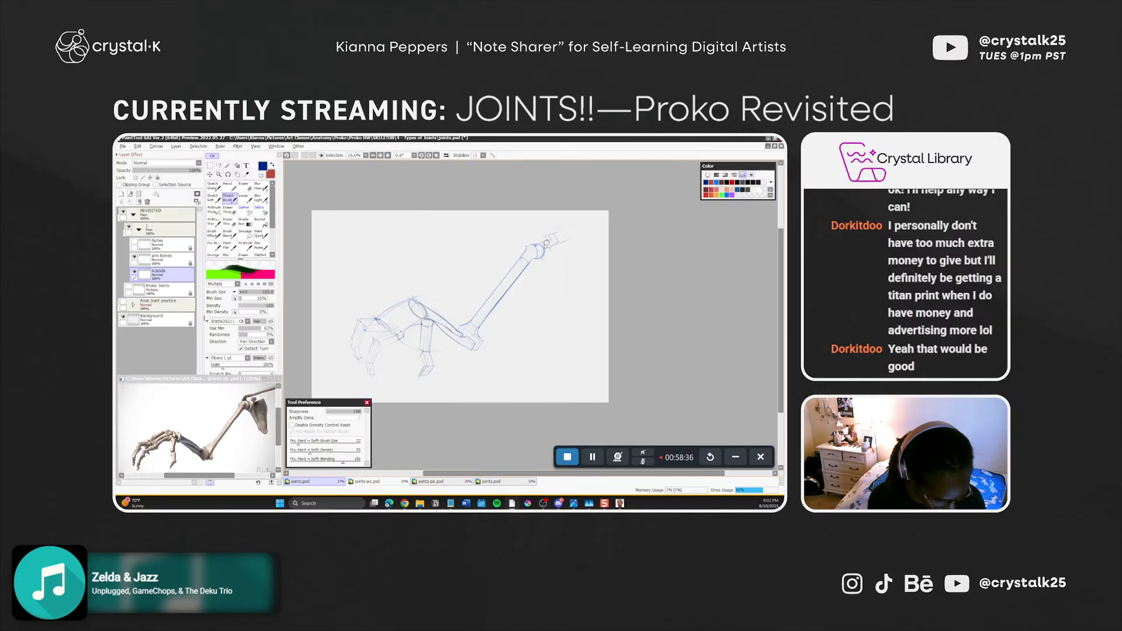
{"action": "key", "text": "n"}
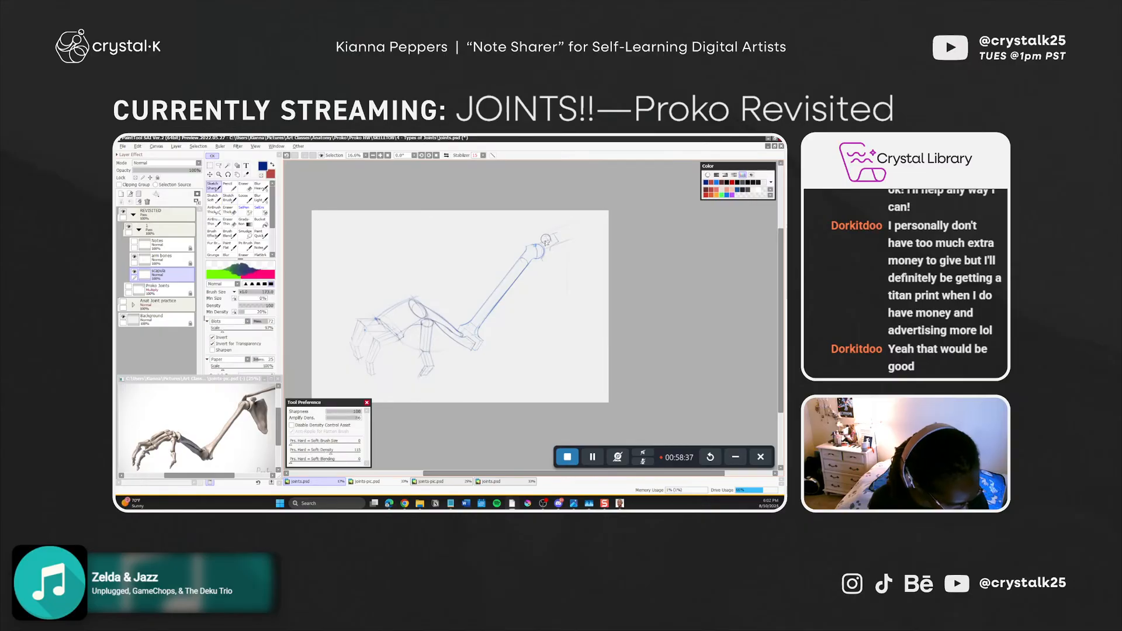
{"action": "key", "text": "ctrl+z"}
Draw the edges of the scapula's upper end in straight-line mode and trim the excess with the eraser
{"action": "key", "text": "l"}
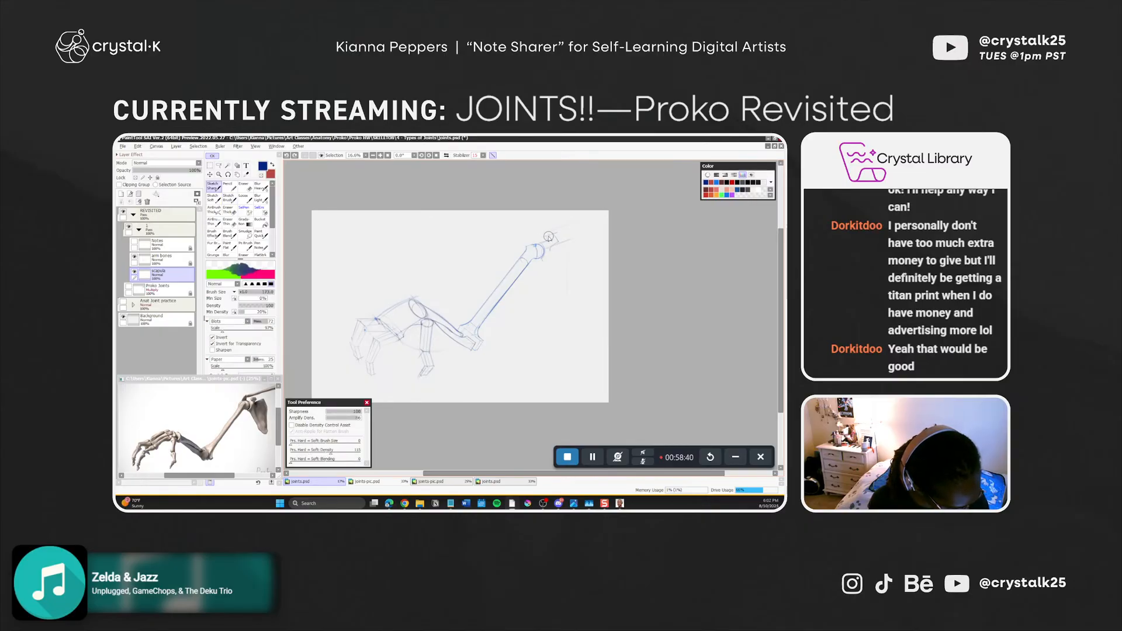
{"action": "left_click_drag", "start_coordinate": [545, 236], "coordinate": [549, 238]}
{"action": "key", "text": "ctrl+z"}
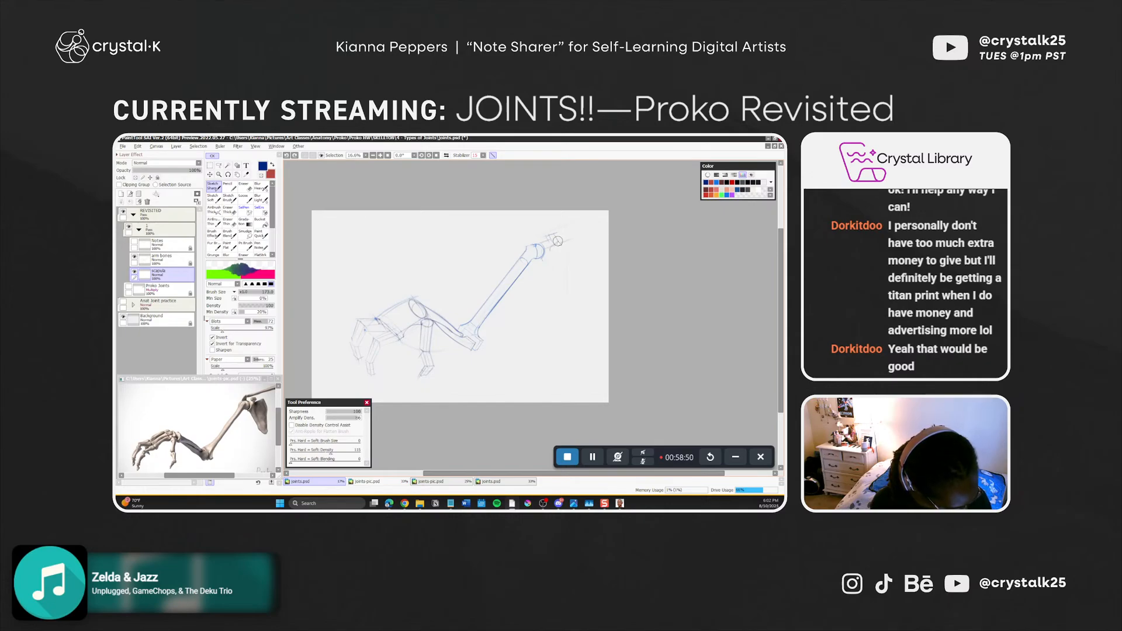
{"action": "key", "text": "e"}
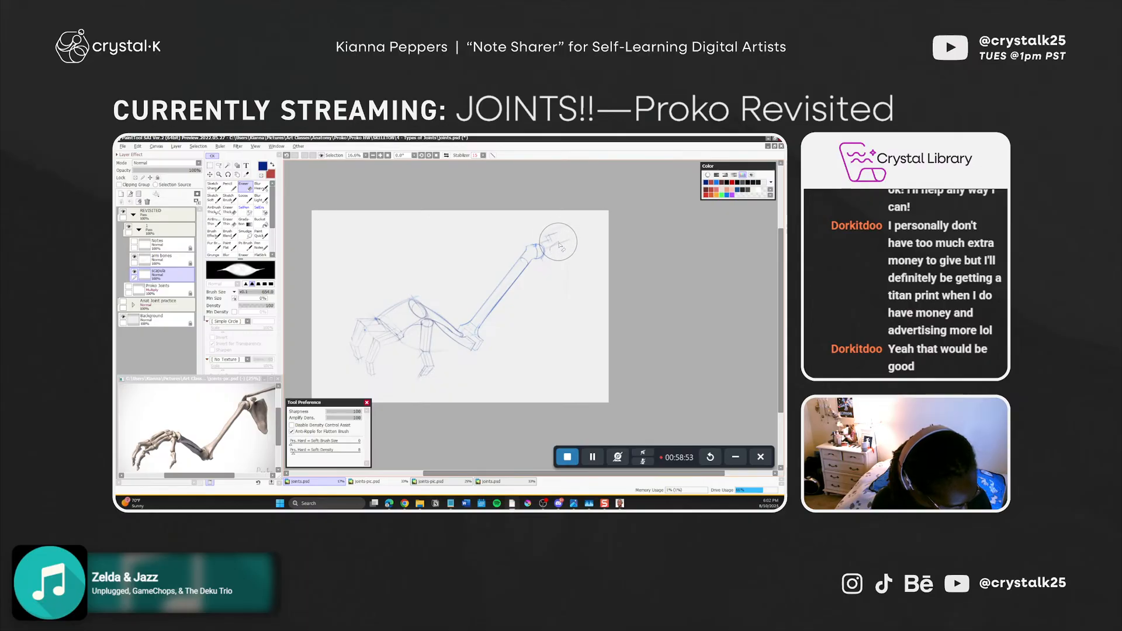
{"action": "key", "text": "b"}
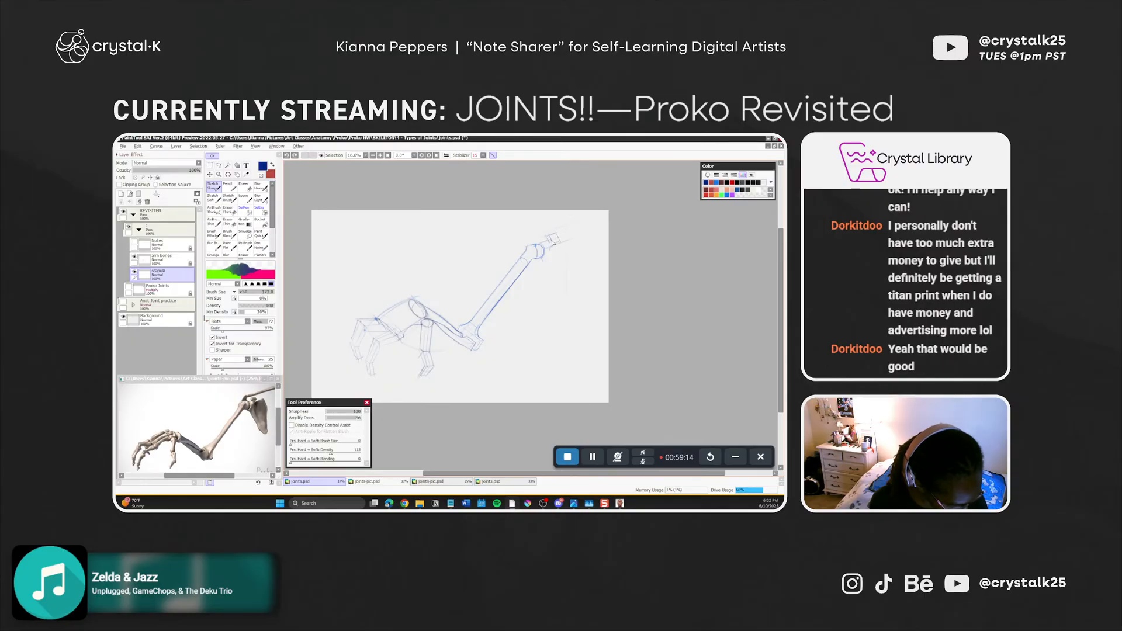
Refine the small block form of the scapula's upper end with straight strokes, undoing the misplaced ones
{"action": "key", "text": "ctrl+z"}
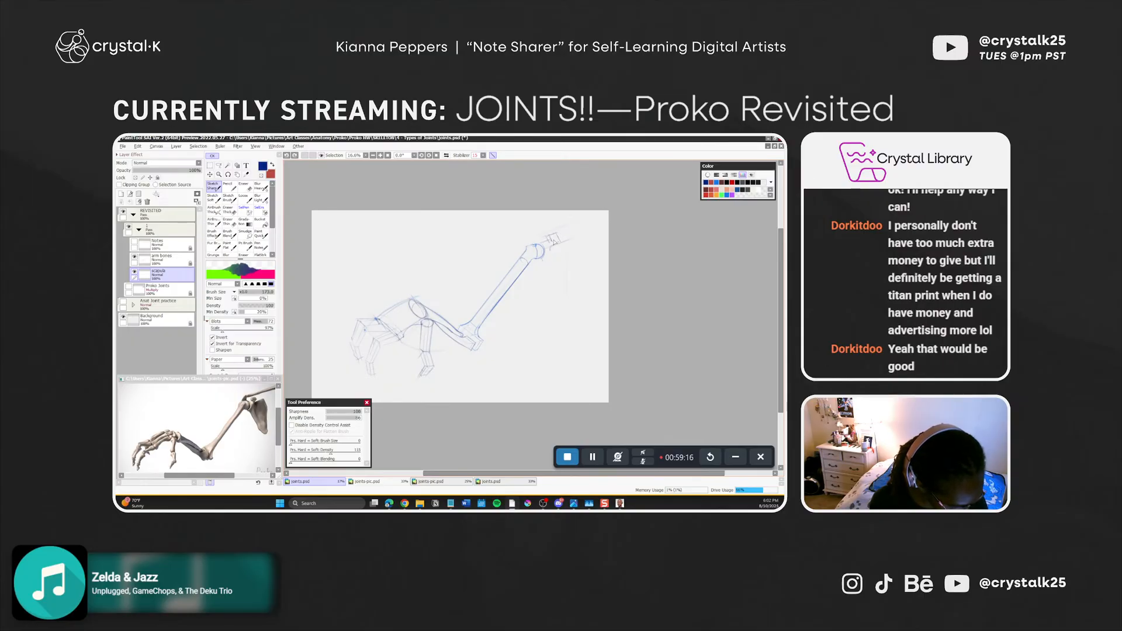
{"action": "key", "text": "ctrl+z"}
{"action": "left_click_drag", "start_coordinate": [550, 240], "coordinate": [559, 239]}
{"action": "key", "text": "ctrl+z"}
{"action": "key", "text": "ctrl+z"}
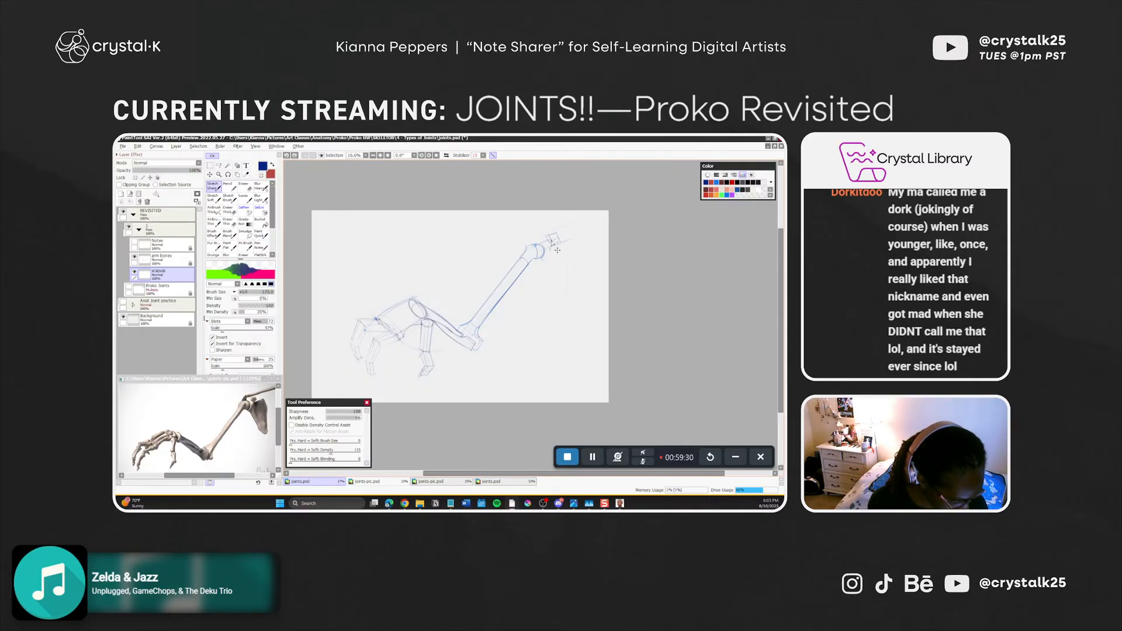
{"action": "key", "text": "ctrl+z"}
{"action": "left_click_drag", "start_coordinate": [548, 236], "coordinate": [546, 240]}
{"action": "key", "text": "ctrl+z"}
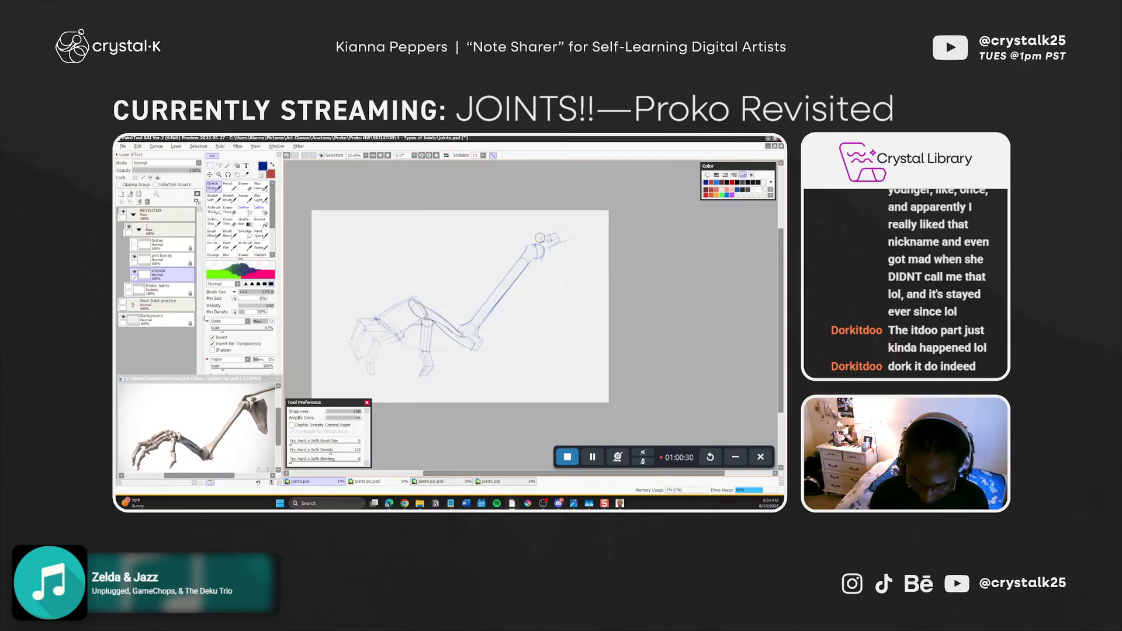
Try brush strokes joining the scapula's block form to the shoulder ball, undoing and erasing them
{"action": "key", "text": "b"}
{"action": "key", "text": "ctrl+z"}
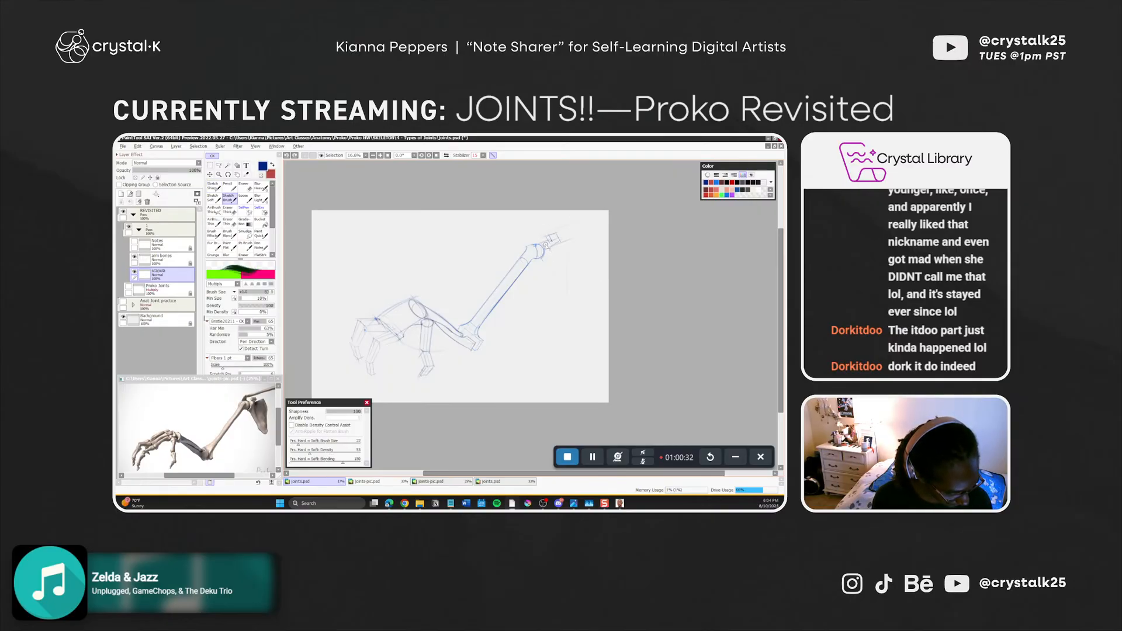
{"action": "left_click_drag", "start_coordinate": [541, 246], "coordinate": [548, 242]}
{"action": "key", "text": "ctrl+z"}
{"action": "key", "text": "ctrl+z"}
{"action": "key", "text": "e"}
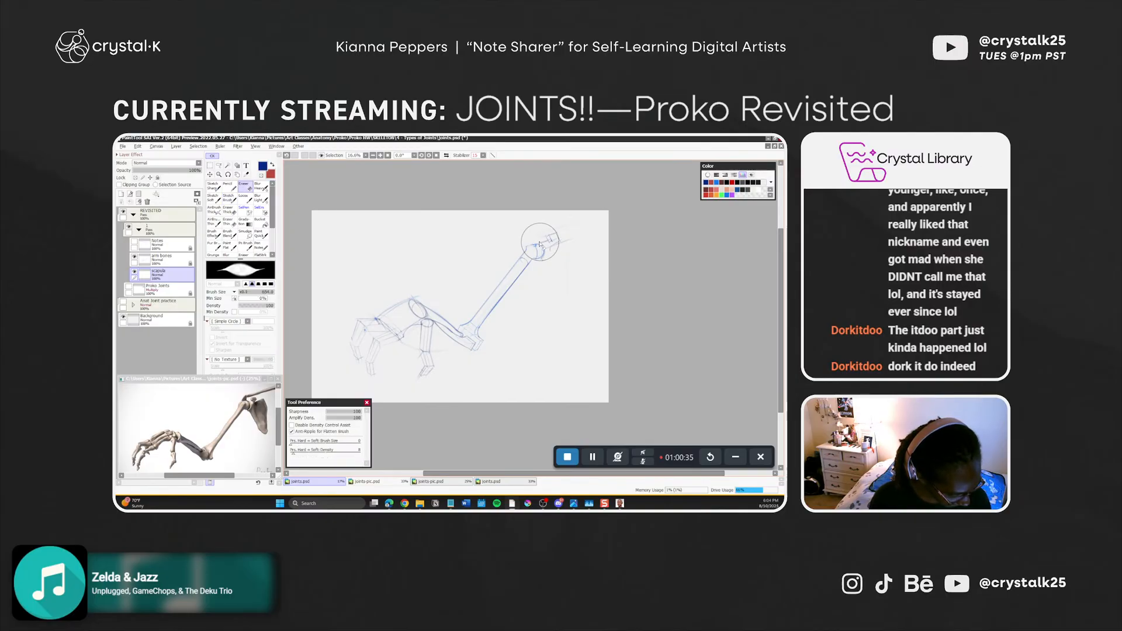
{"action": "key", "text": "ctrl+z"}
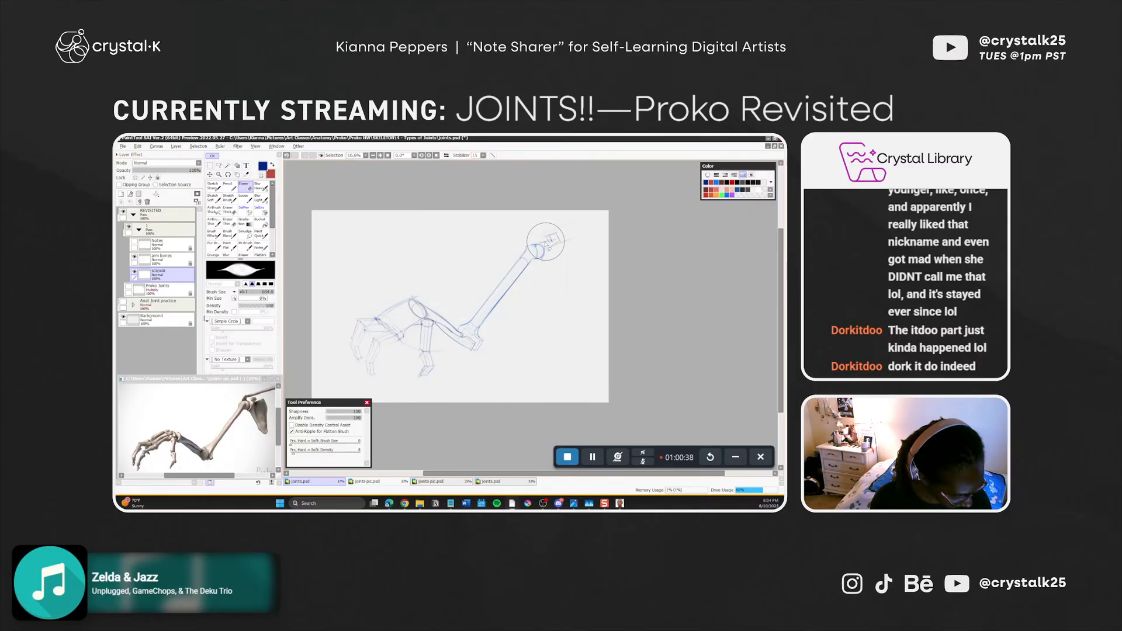
{"action": "key", "text": "ctrl+z"}
{"action": "left_click_drag", "start_coordinate": [548, 239], "coordinate": [544, 241]}
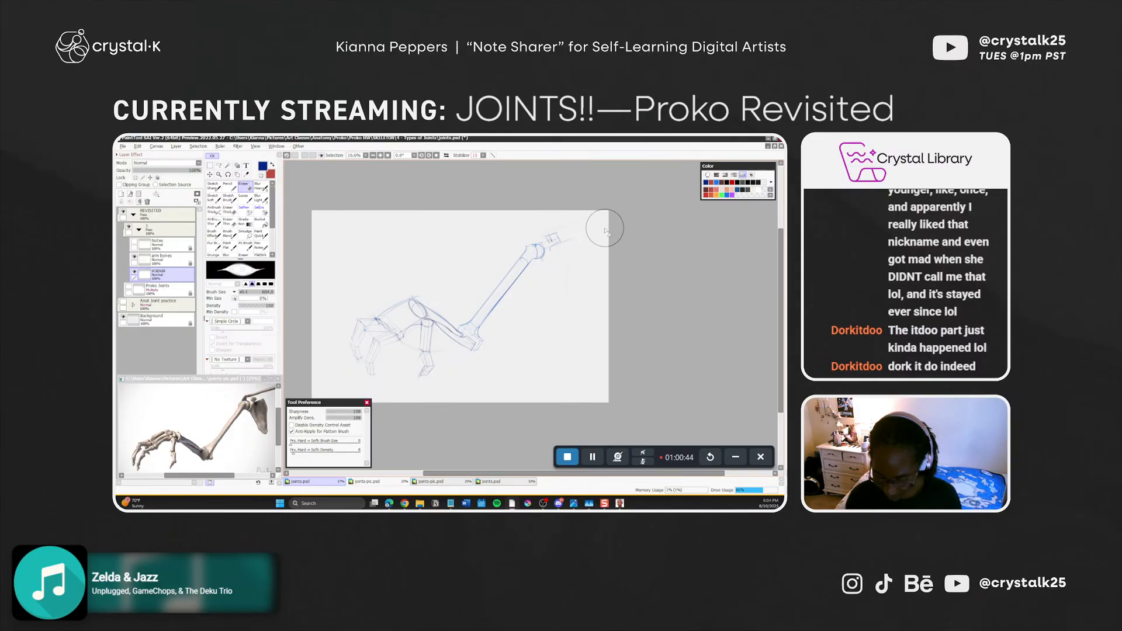
Rework the scapula's block form with short brush strokes near the shoulder ball, erasing and undoing the unwanted marks
{"action": "key", "text": "b"}
{"action": "key", "text": "ctrl+z"}
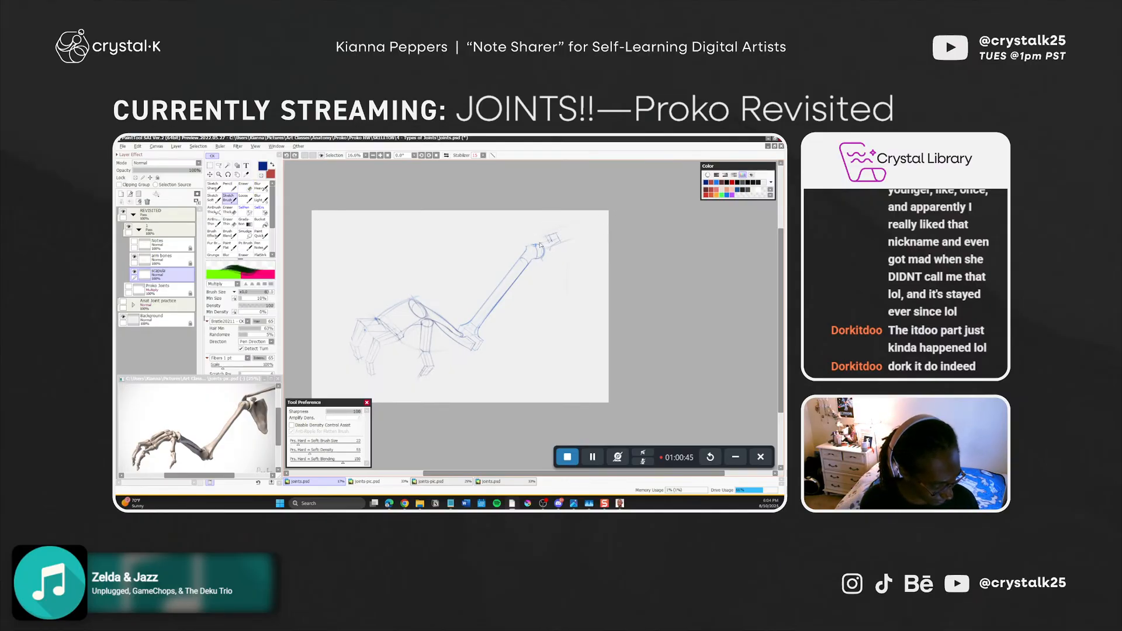
{"action": "mouse_move", "coordinate": [549, 240]}
{"action": "left_mouse_down"}
{"action": "mouse_move", "coordinate": [541, 243]}
{"action": "mouse_move", "coordinate": [551, 239]}
{"action": "left_mouse_up"}
{"action": "key", "text": "ctrl+z"}
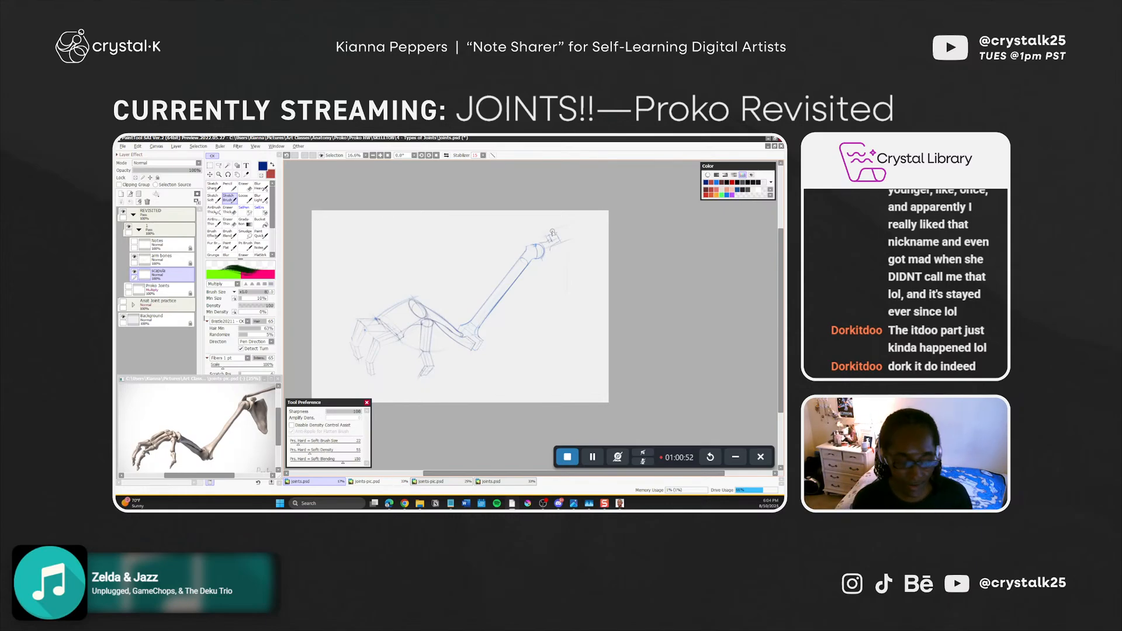
{"action": "key", "text": "e"}
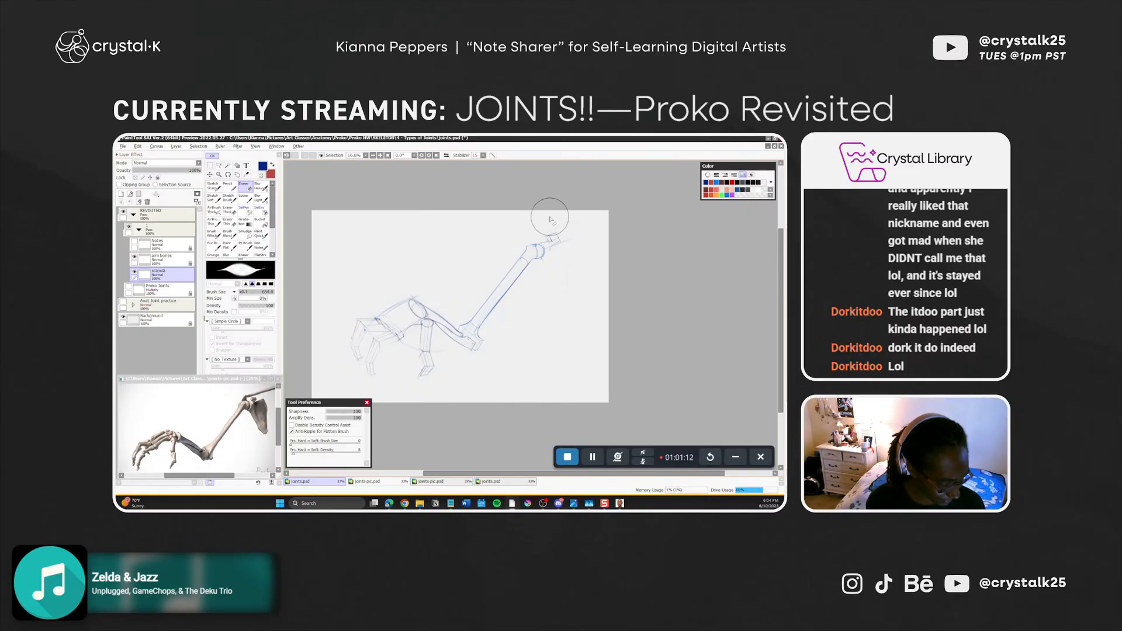
{"action": "key", "text": "b"}
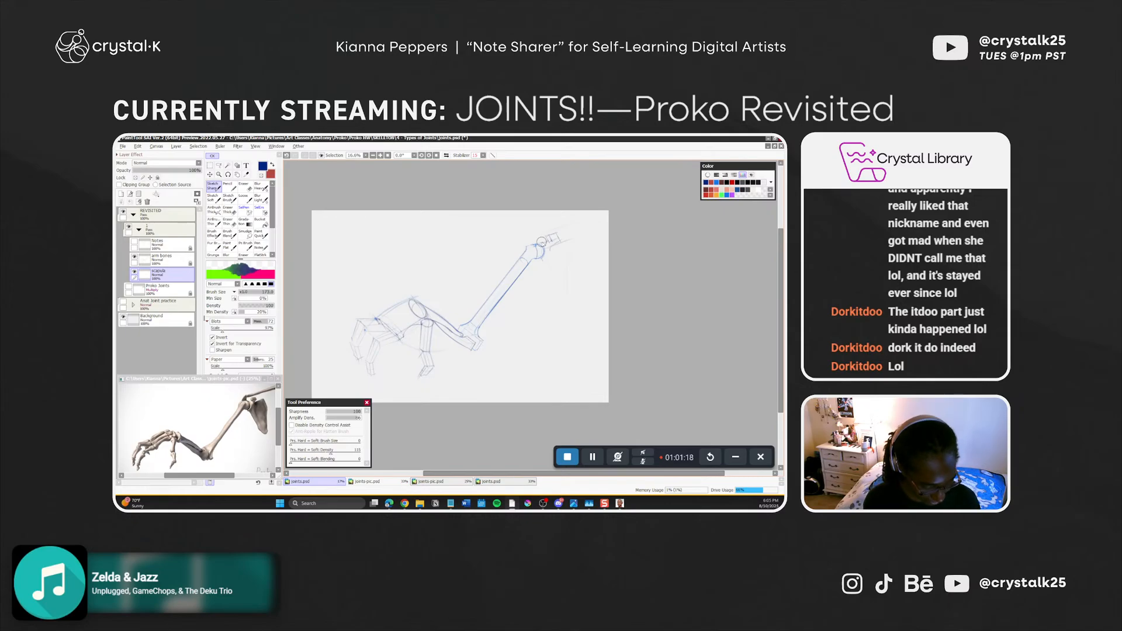
{"action": "key", "text": "ctrl+z"}
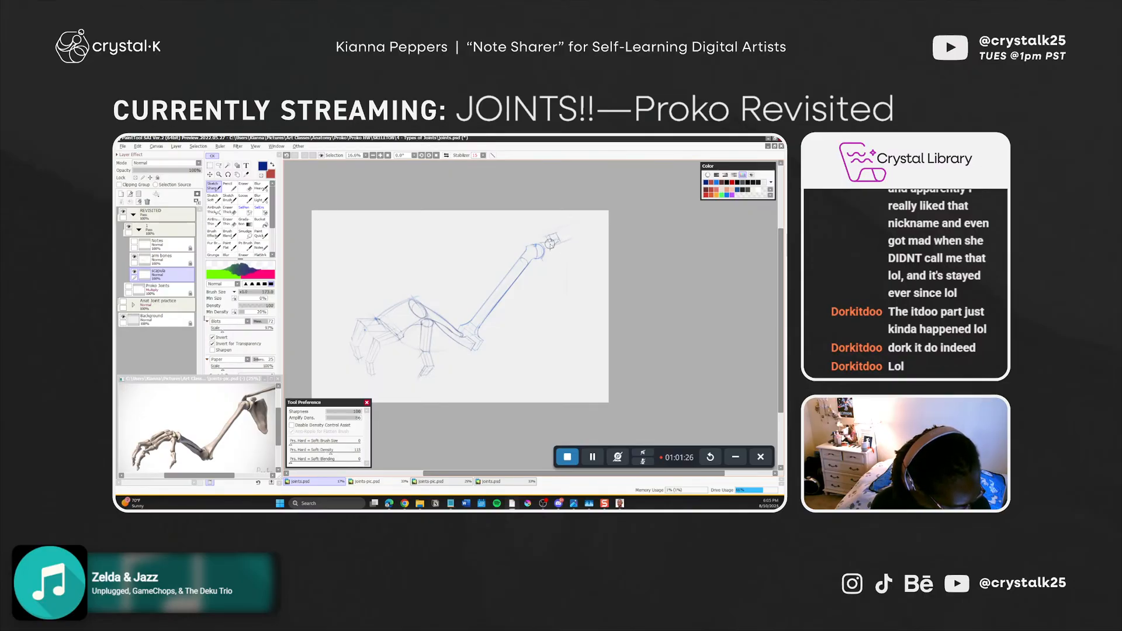
Clean up the marks around the scapula's small block form with the eraser and undo the misplaced brush strokes
{"action": "key", "text": "e"}
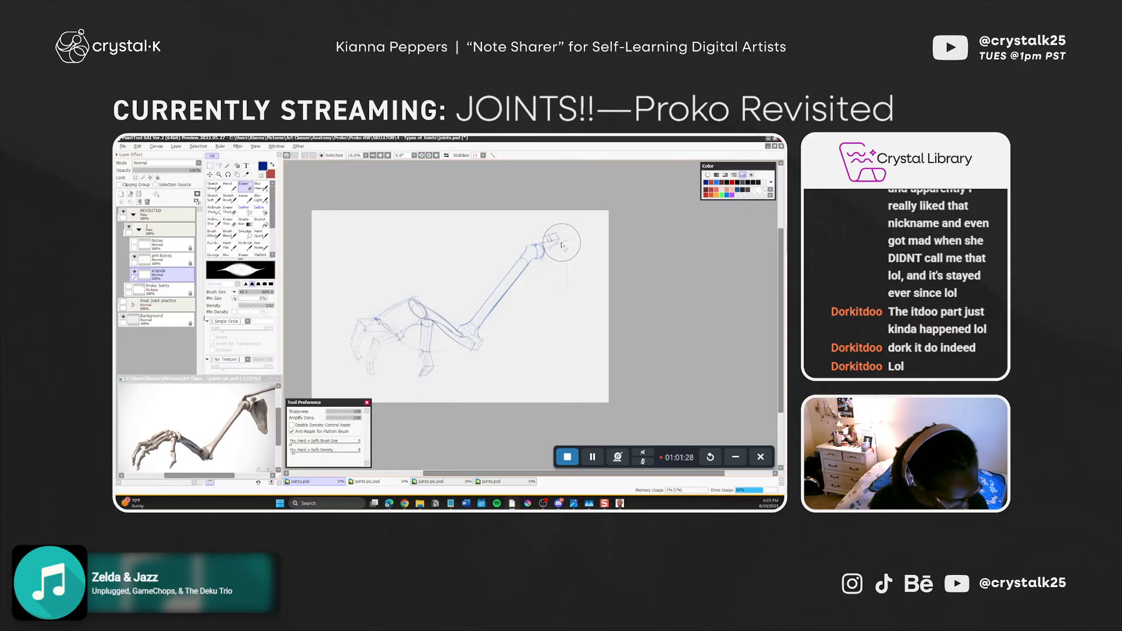
{"action": "key", "text": "e"}
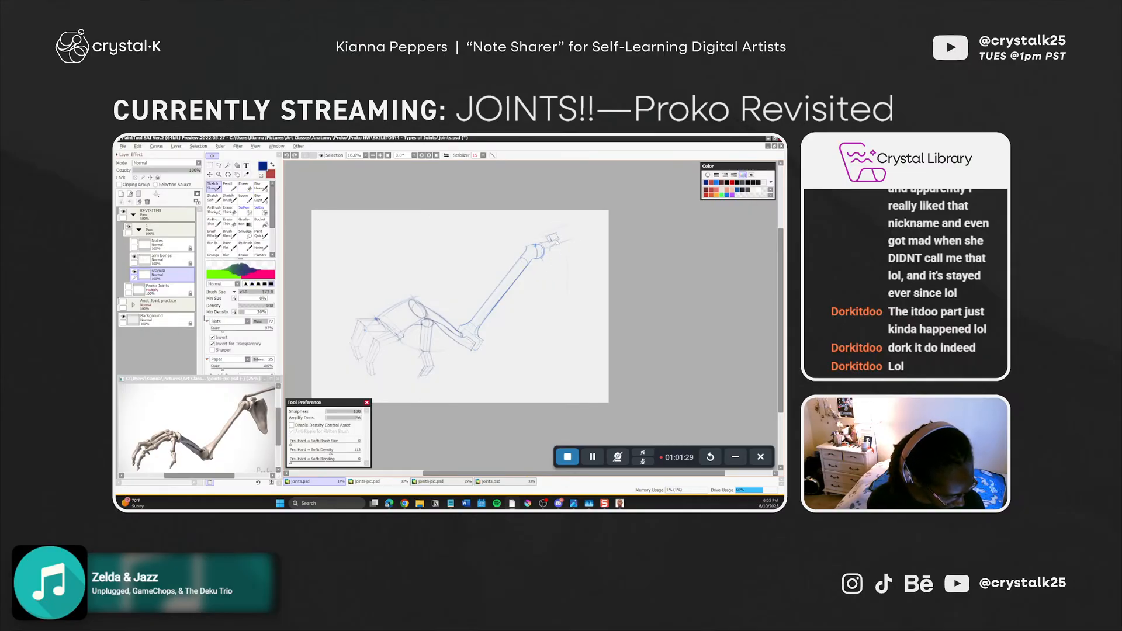
{"action": "key", "text": "ctrl+z"}
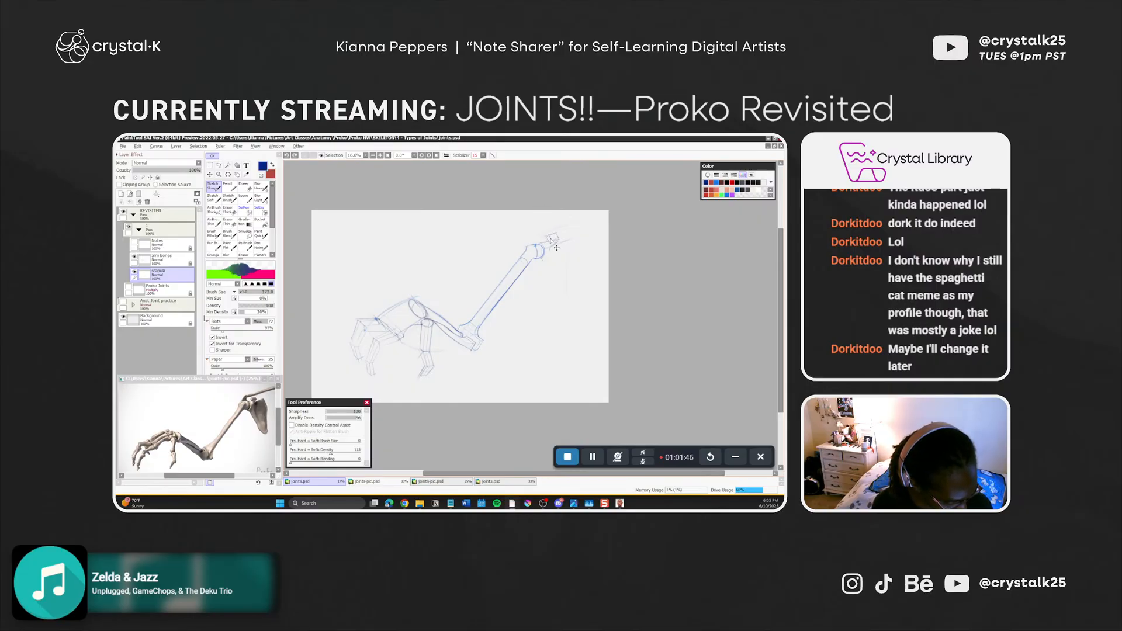
{"action": "key", "text": "e"}
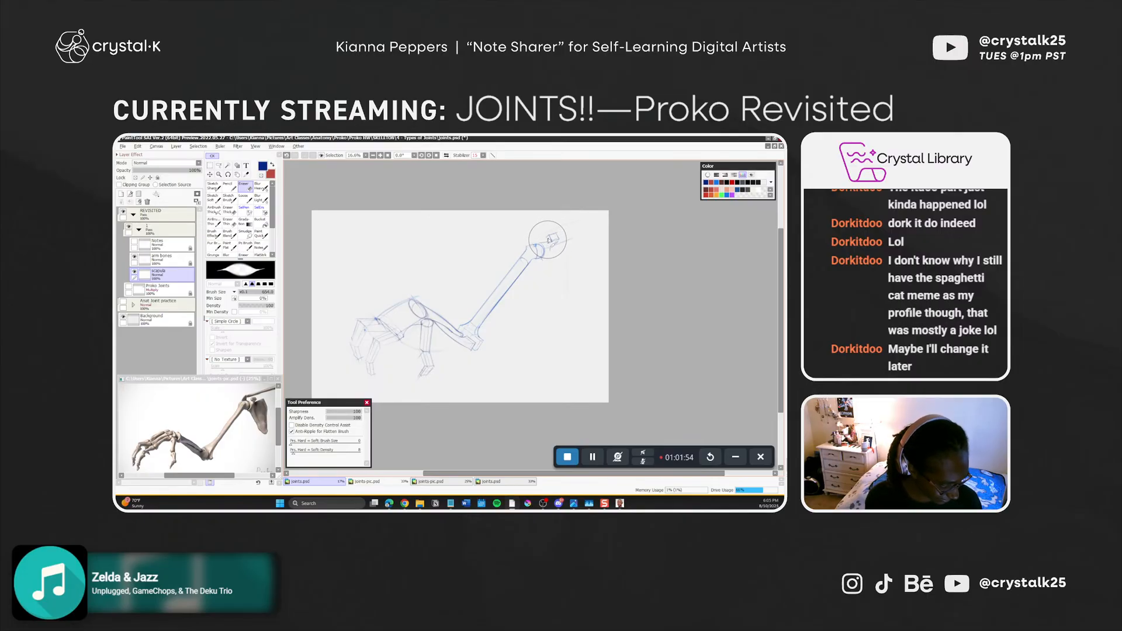
{"action": "key", "text": "e"}
{"action": "key", "text": "ctrl+z"}
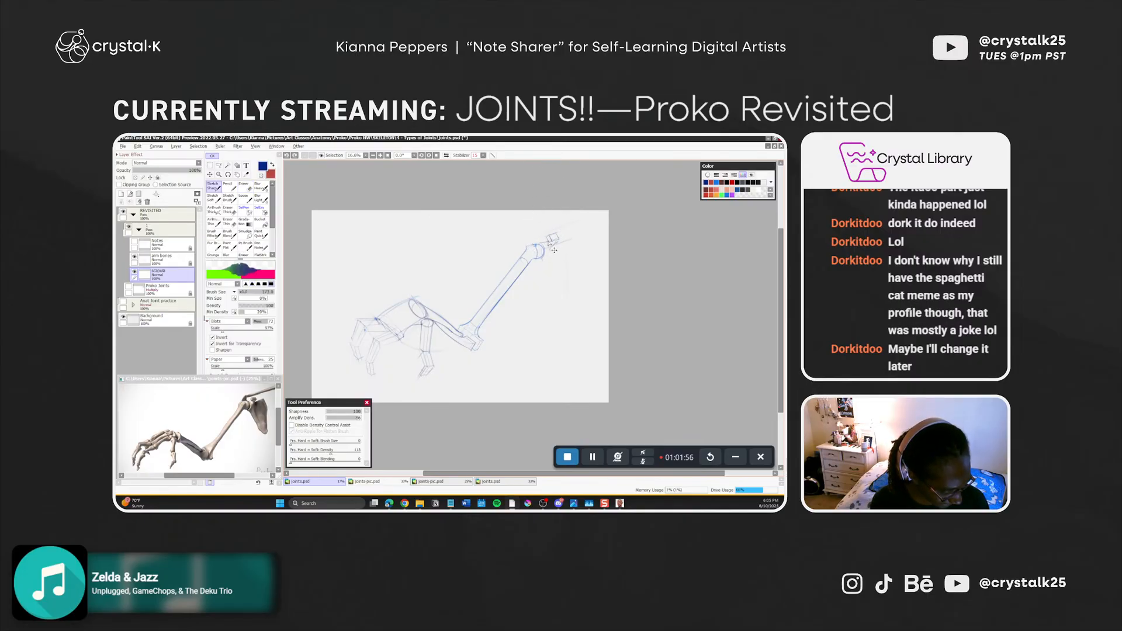
Rework the face of the scapula's block form with short strokes beside the shoulder ball, undoing and erasing the stray marks
{"action": "left_click_drag", "start_coordinate": [546, 238], "coordinate": [549, 242]}
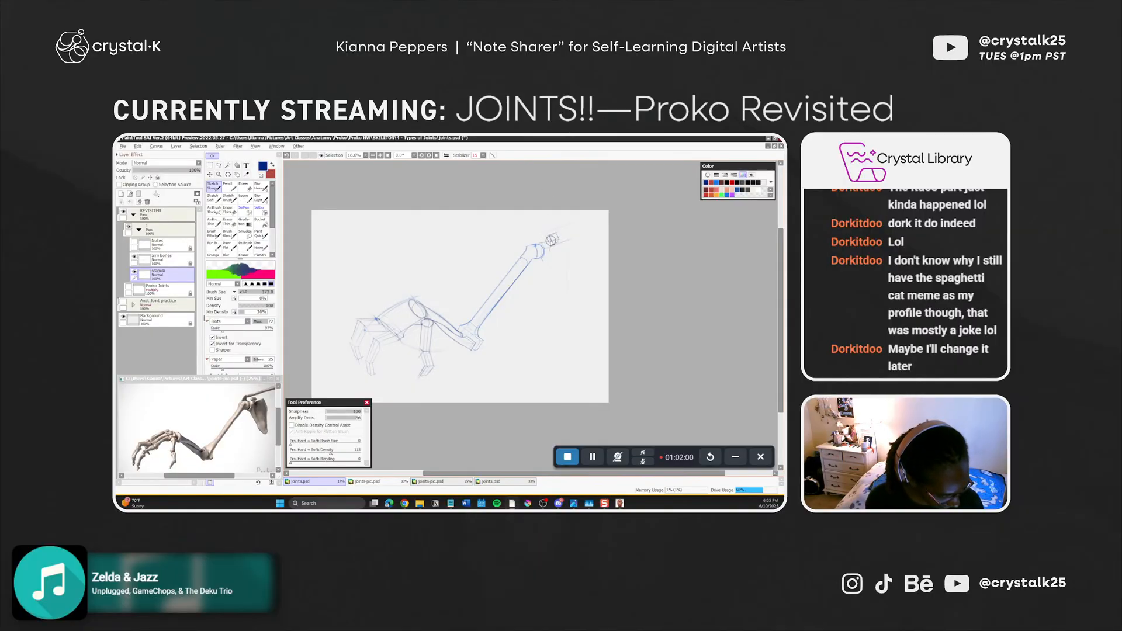
{"action": "key", "text": "ctrl+z"}
{"action": "left_click_drag", "start_coordinate": [548, 236], "coordinate": [550, 243]}
{"action": "key", "text": "ctrl+z"}
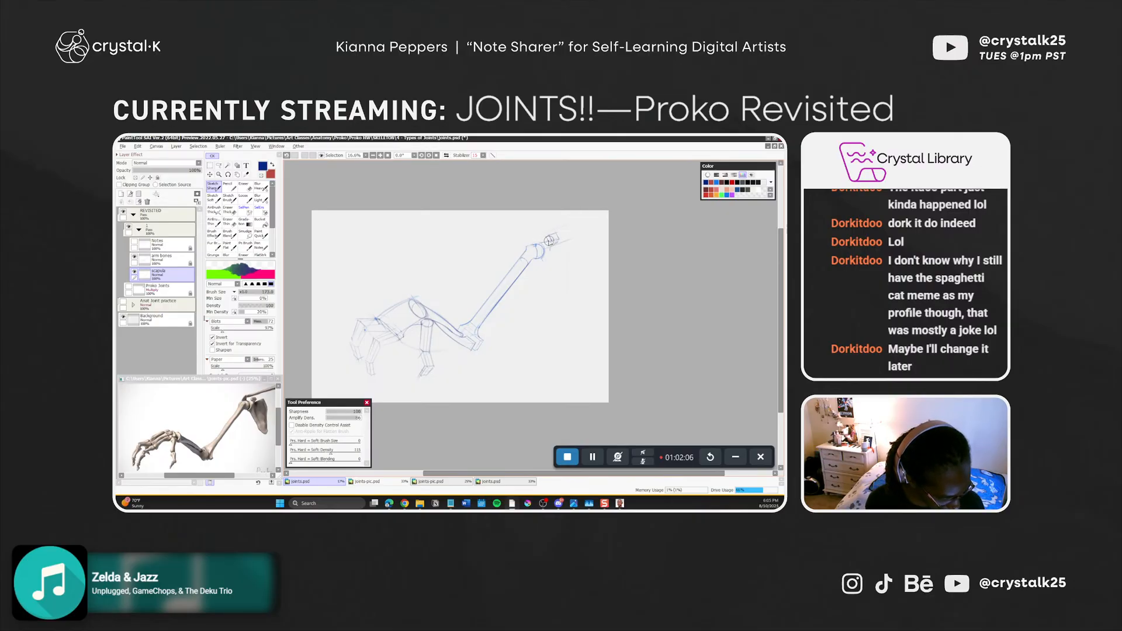
{"action": "key", "text": "e"}
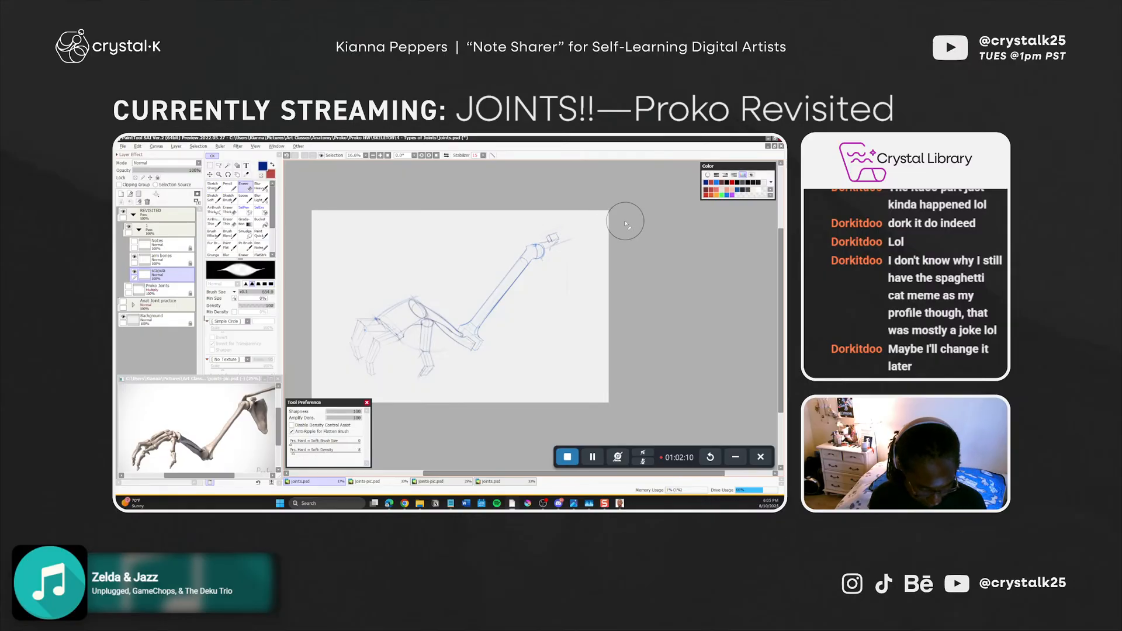
{"action": "key", "text": "n"}
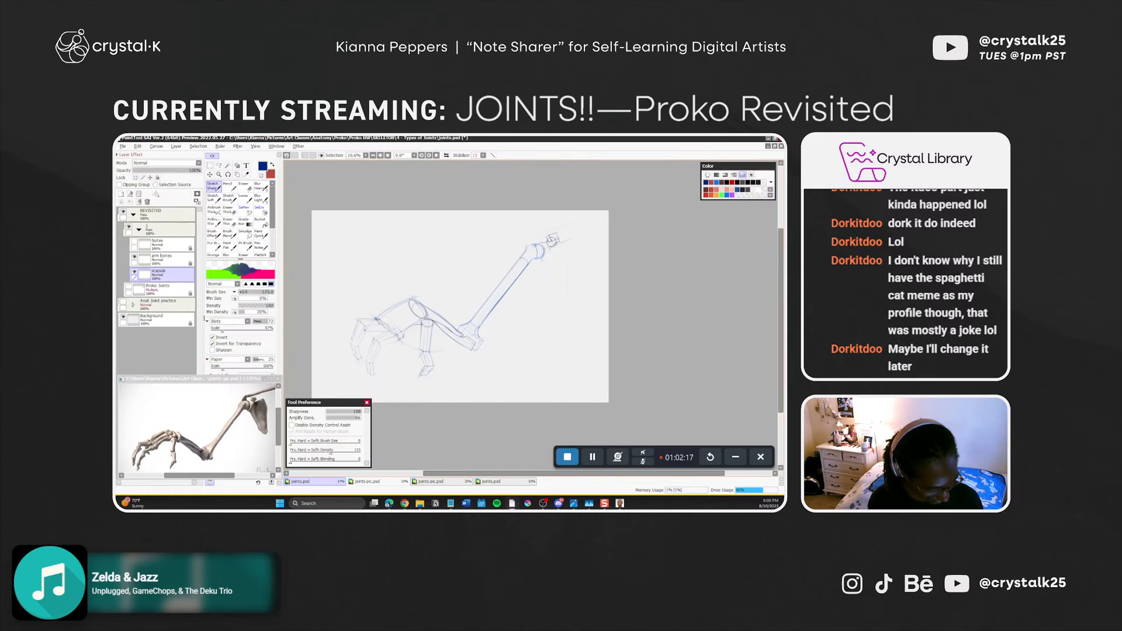
{"action": "key", "text": "e"}
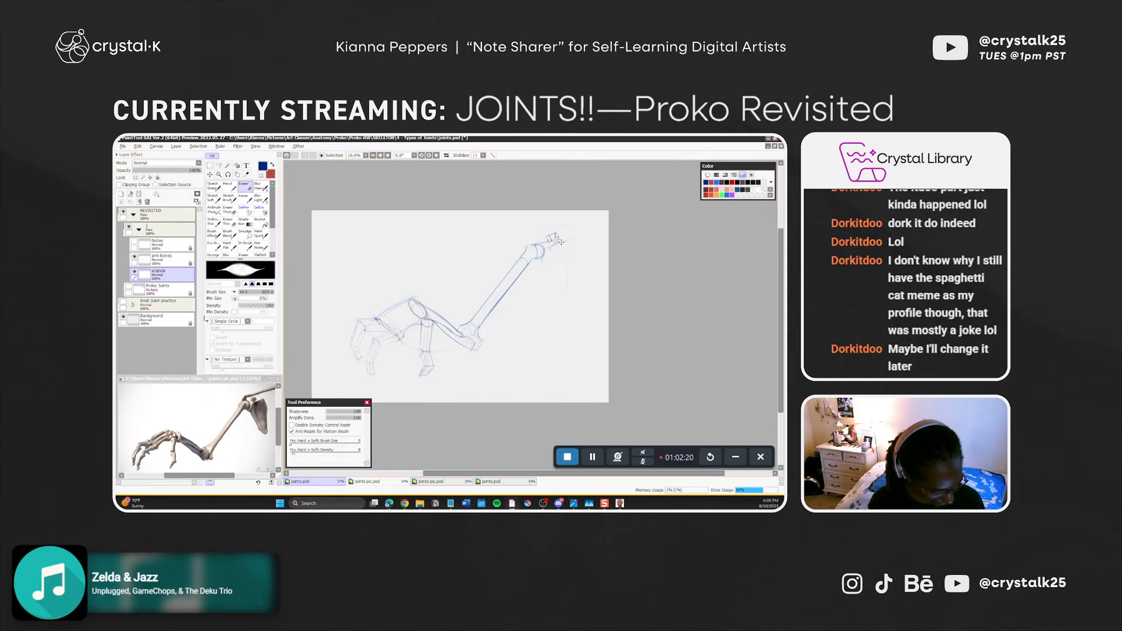
Draw short guide lines leading away from the scapula's block form with a softer, larger brush, undoing the misplaced strokes
{"action": "key", "text": "b"}
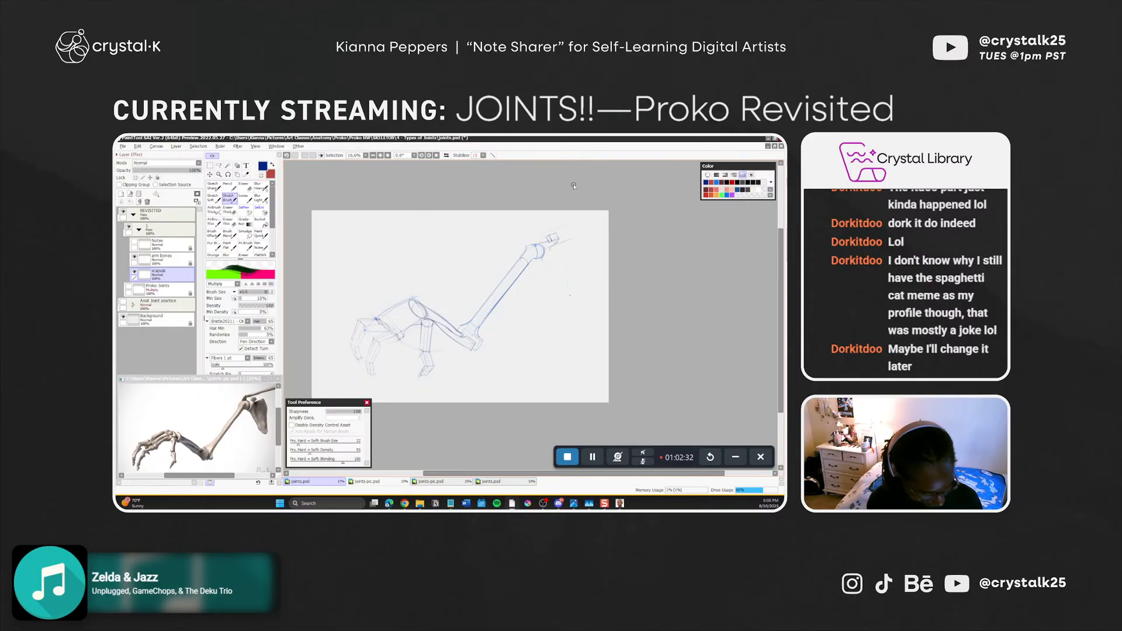
{"action": "key", "text": "]"}
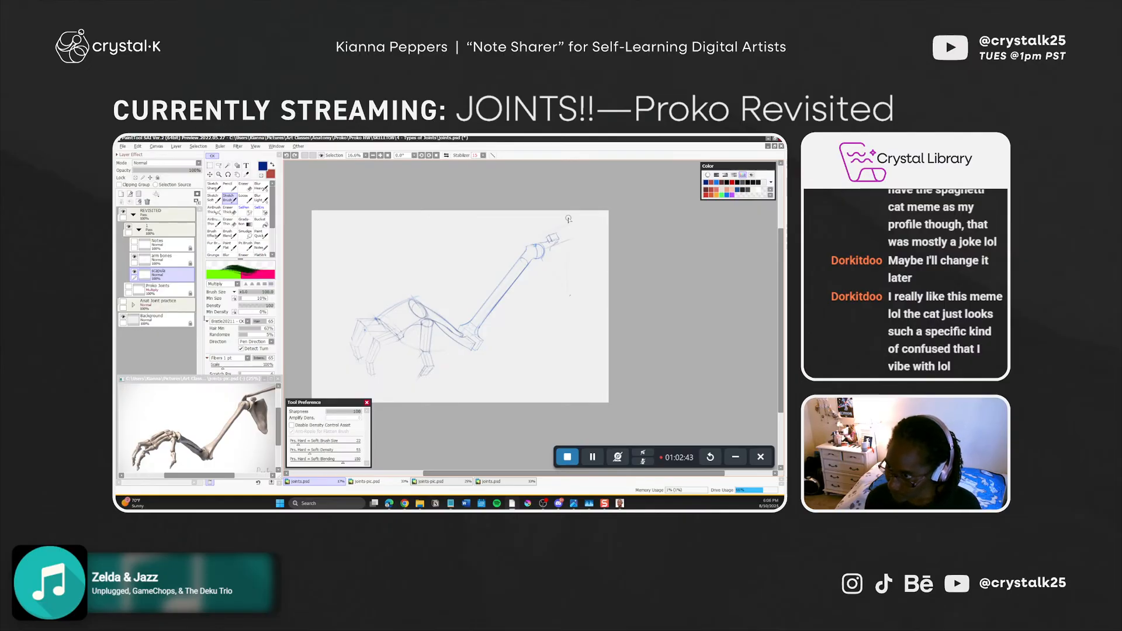
{"action": "key", "text": "ctrl+z"}
{"action": "mouse_move", "coordinate": [564, 224]}
{"action": "left_mouse_down"}
{"action": "mouse_move", "coordinate": [551, 233]}
{"action": "mouse_move", "coordinate": [575, 227]}
{"action": "mouse_move", "coordinate": [566, 225]}
{"action": "left_mouse_up"}
{"action": "key", "text": "ctrl+z"}
{"action": "key", "text": "ctrl+z"}
{"action": "key", "text": "ctrl+z"}
{"action": "key", "text": "ctrl+z"}
{"action": "key", "text": "ctrl+z"}
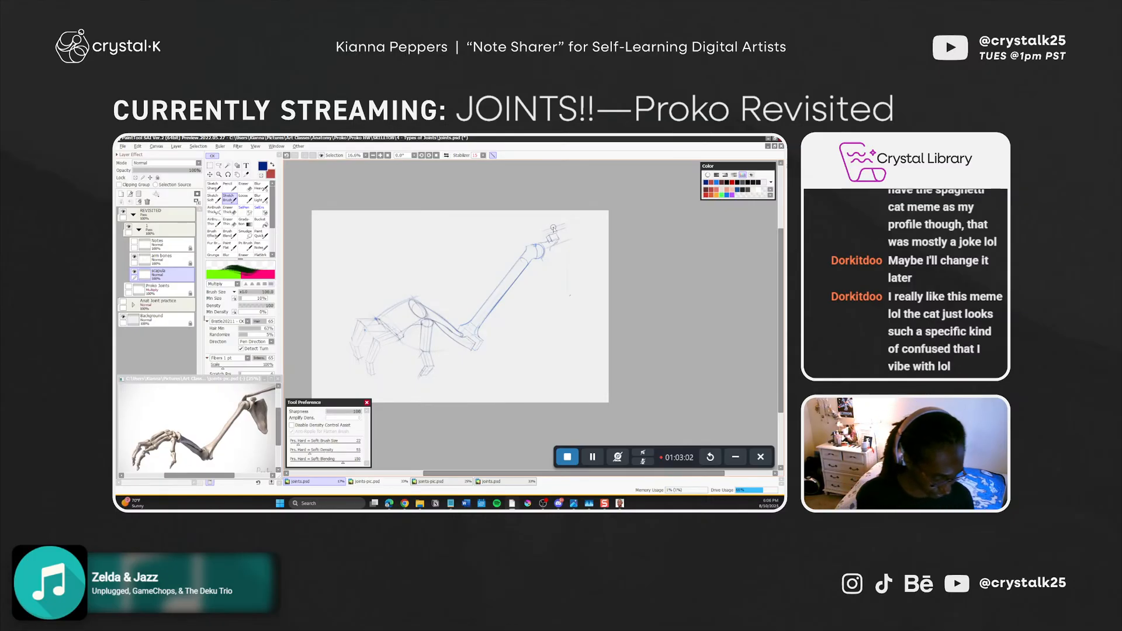
{"action": "key", "text": "ctrl+z"}
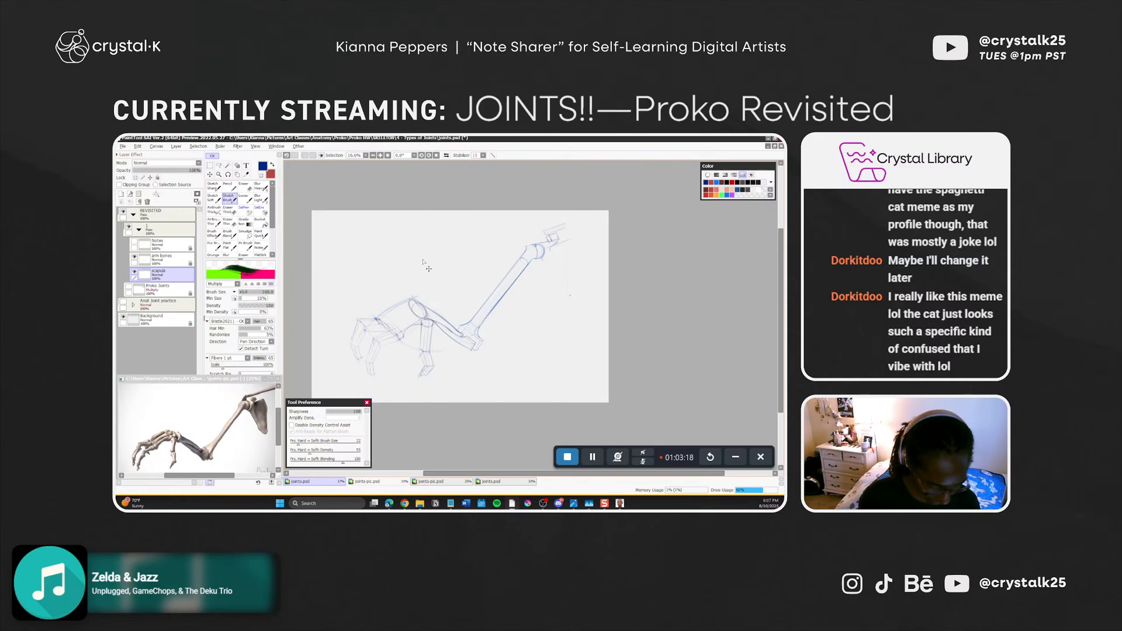
Pause the screen recording and sketch a pair of curved collarbone lines in the empty area above the hand
{"action": "key", "text": "shift+F9"}
{"action": "mouse_move", "coordinate": [405, 254]}
{"action": "left_mouse_down"}
{"action": "mouse_move", "coordinate": [431, 261]}
{"action": "mouse_move", "coordinate": [455, 249]}
{"action": "mouse_move", "coordinate": [382, 254]}
{"action": "left_mouse_up"}
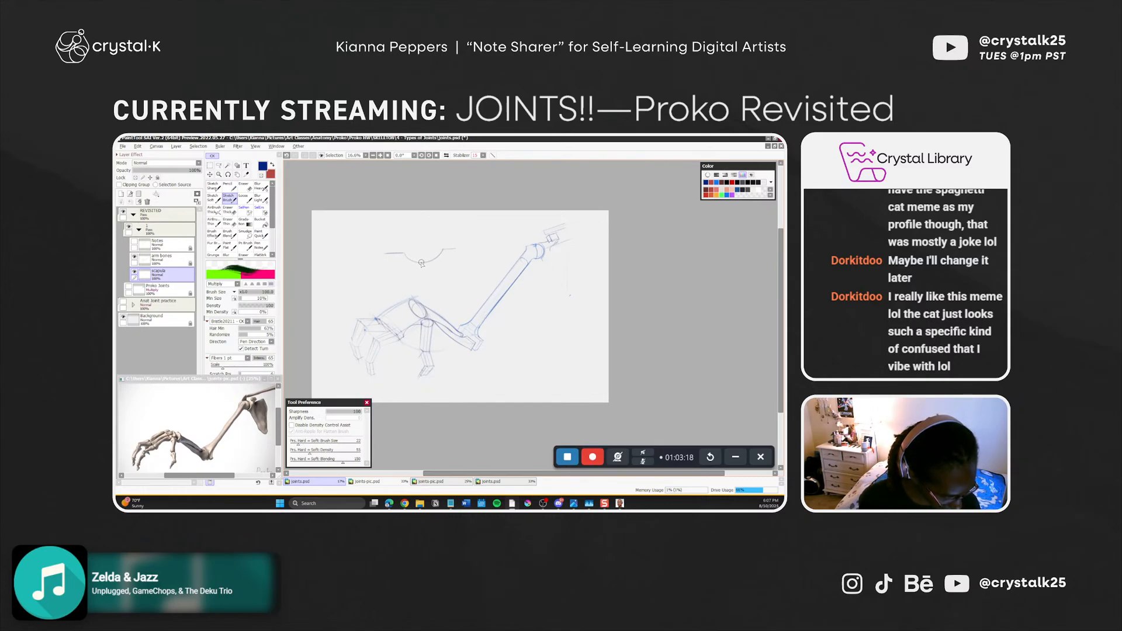
{"action": "key", "text": "e"}
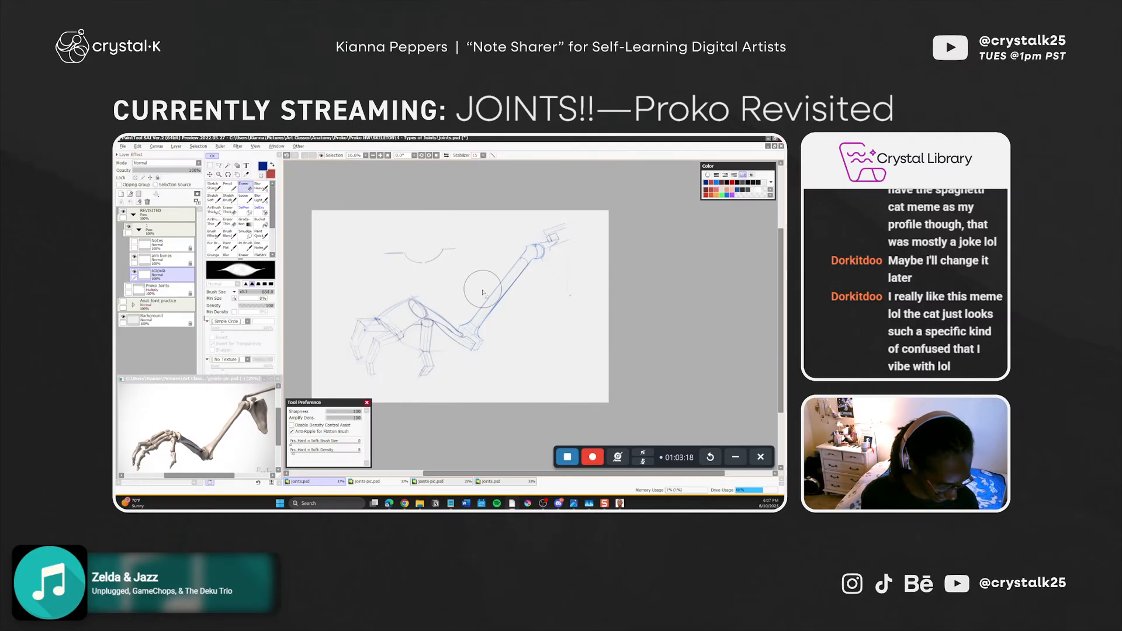
{"action": "key", "text": "b"}
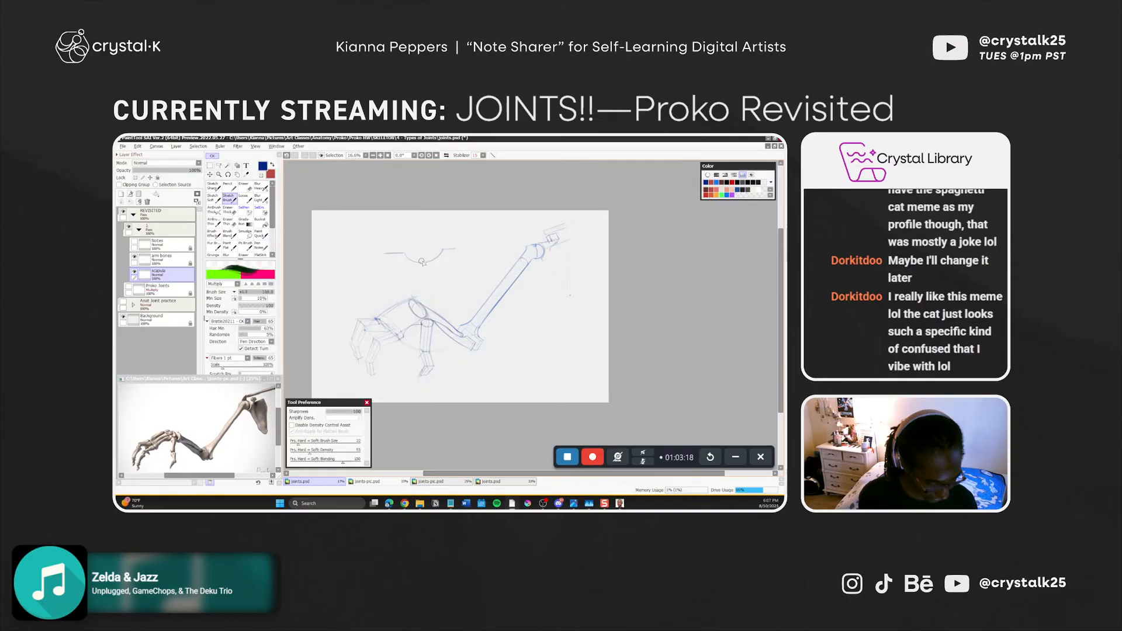
{"action": "left_click_drag", "start_coordinate": [422, 261], "coordinate": [449, 250]}
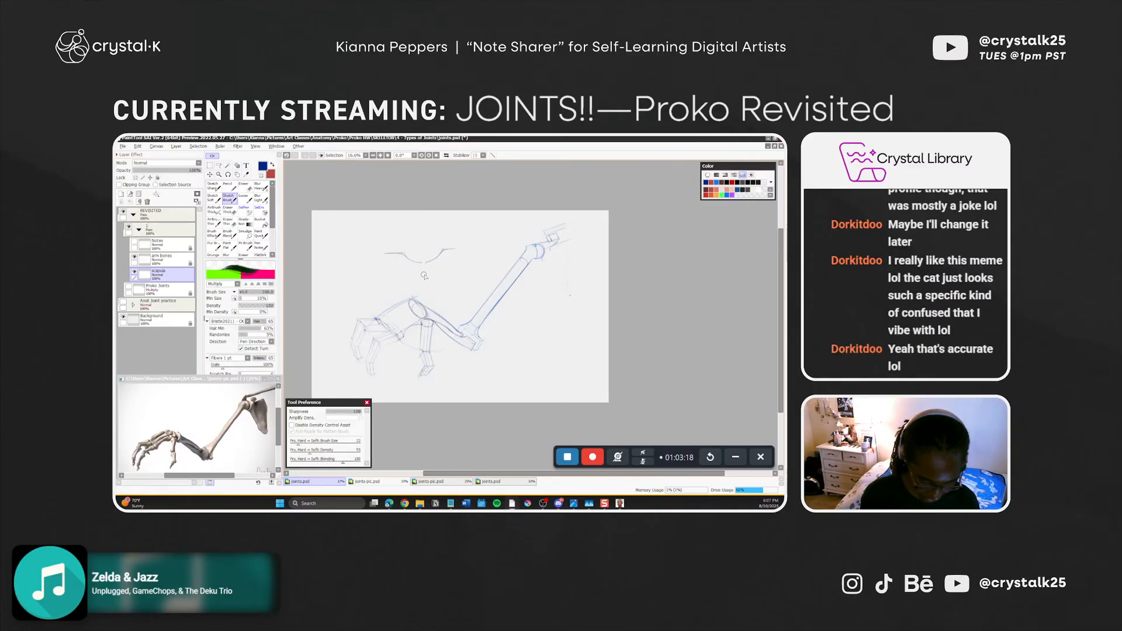
Lasso the collarbone sketch above the hand, clear it from the scapula layer and deselect
{"action": "key", "text": "l"}
{"action": "mouse_move", "coordinate": [468, 242]}
{"action": "left_mouse_down"}
{"action": "mouse_move", "coordinate": [367, 257]}
{"action": "mouse_move", "coordinate": [470, 248]}
{"action": "left_mouse_up"}
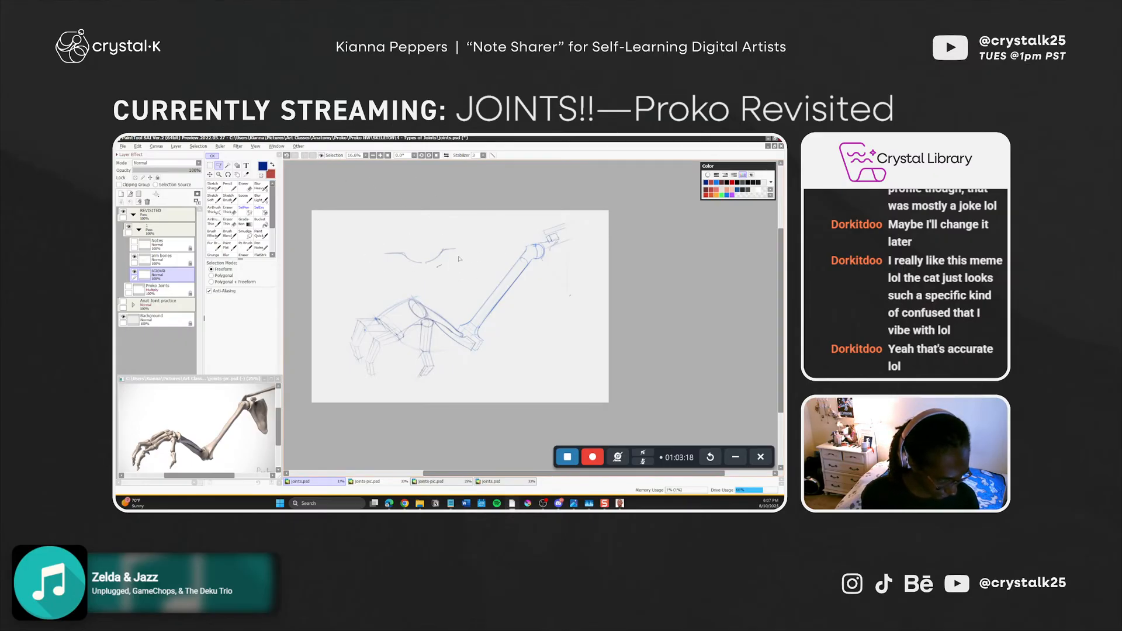
{"action": "left_click_drag", "start_coordinate": [459, 258], "coordinate": [437, 273]}
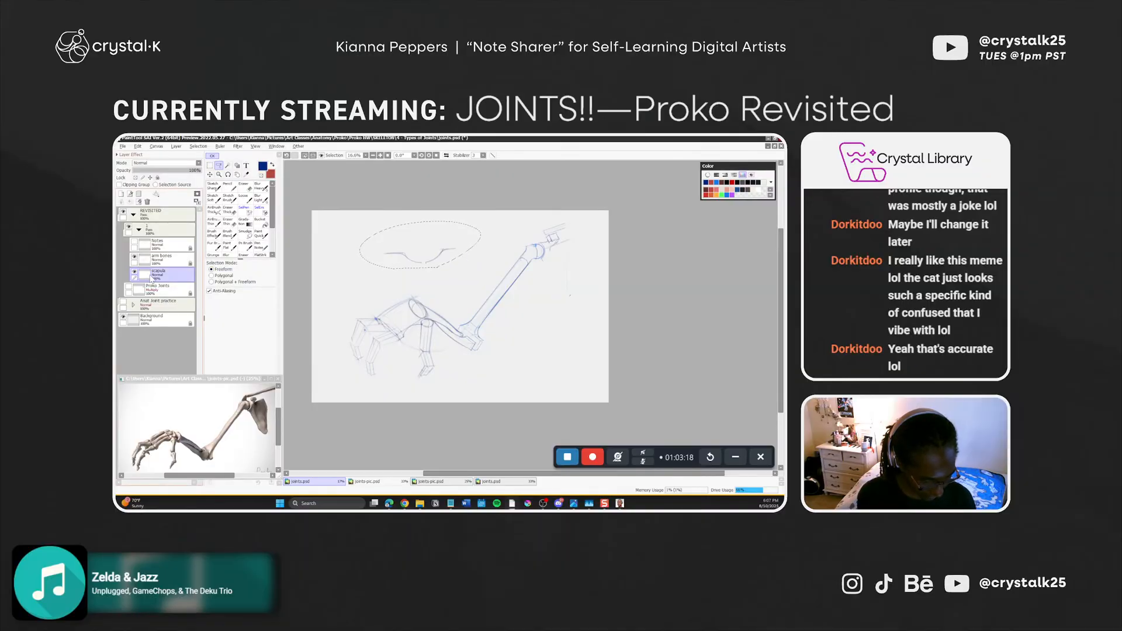
{"action": "left_click", "coordinate": [138, 201]}
{"action": "key", "text": "ctrl+d"}
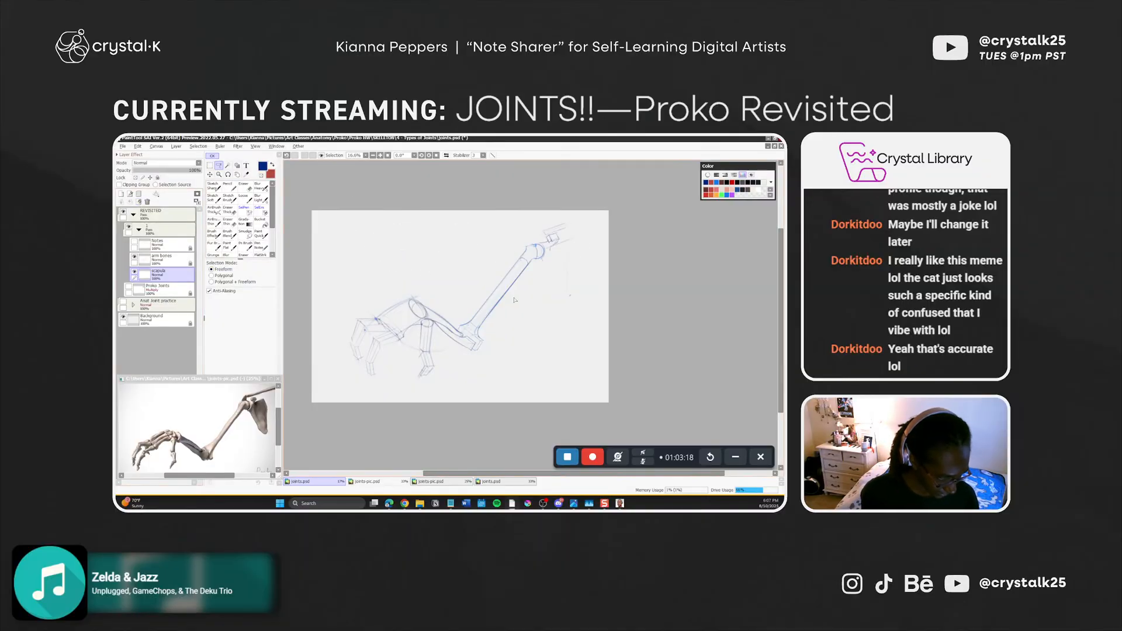
Extend long brush lines from the scapula's block form towards the canvas's upper corner, undoing the misplaced strokes
{"action": "key", "text": "b"}
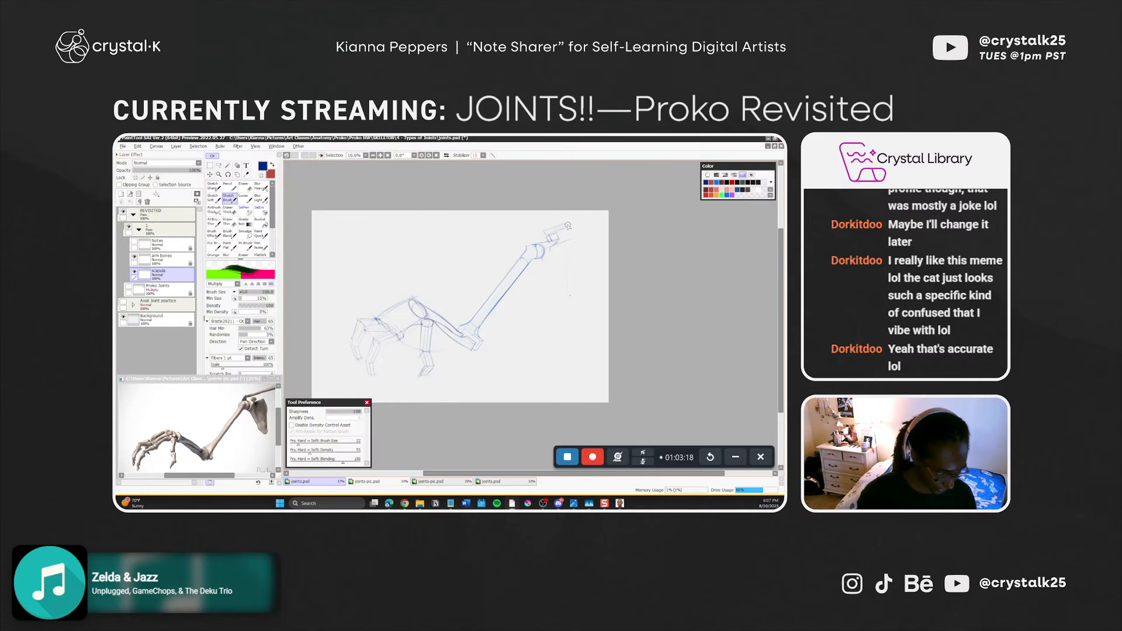
{"action": "key", "text": "ctrl+z"}
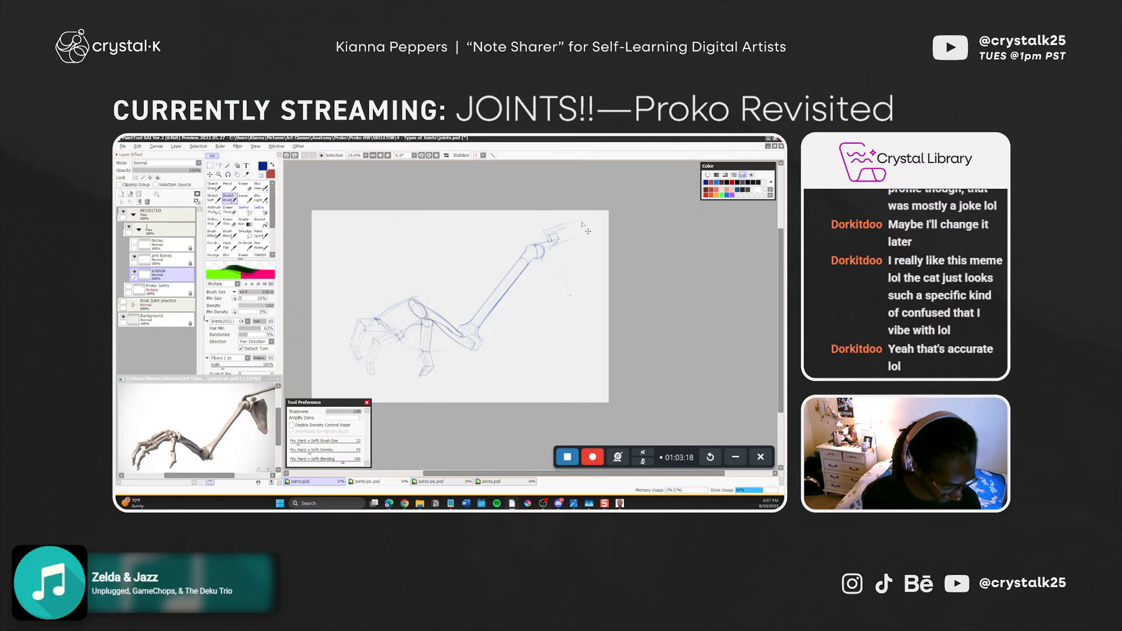
{"action": "key", "text": "ctrl+alt"}
{"action": "left_click_drag", "start_coordinate": [566, 225], "coordinate": [595, 222]}
{"action": "key", "text": "ctrl+z"}
{"action": "key", "text": "ctrl+z"}
{"action": "key", "text": "ctrl+z"}
{"action": "key", "text": "ctrl+z"}
{"action": "key", "text": "ctrl+z"}
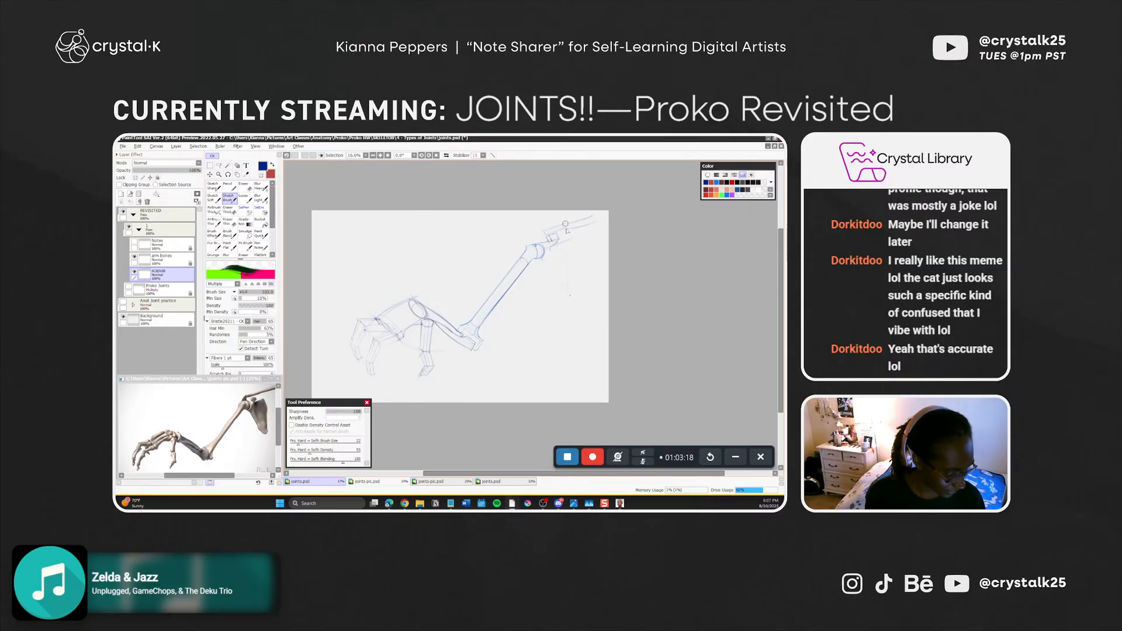
Redraw the upper curved line extending from the scapula's block form, undoing the unsatisfactory attempts
{"action": "key", "text": "ctrl+z"}
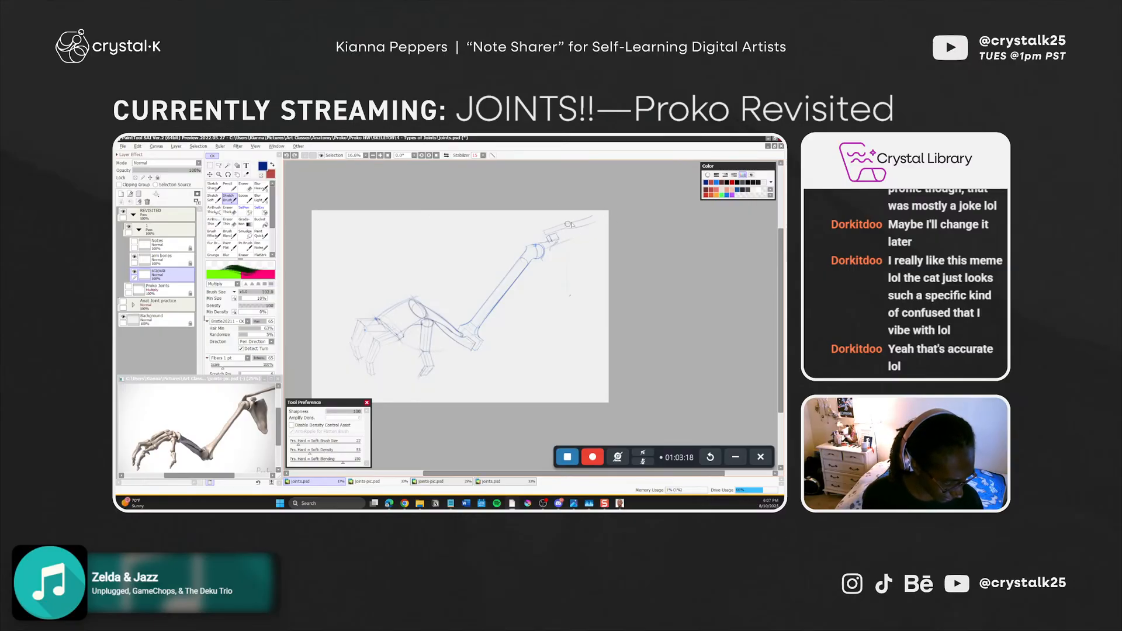
{"action": "key", "text": "ctrl+z"}
{"action": "left_click_drag", "start_coordinate": [567, 224], "coordinate": [592, 216]}
{"action": "key", "text": "ctrl+z"}
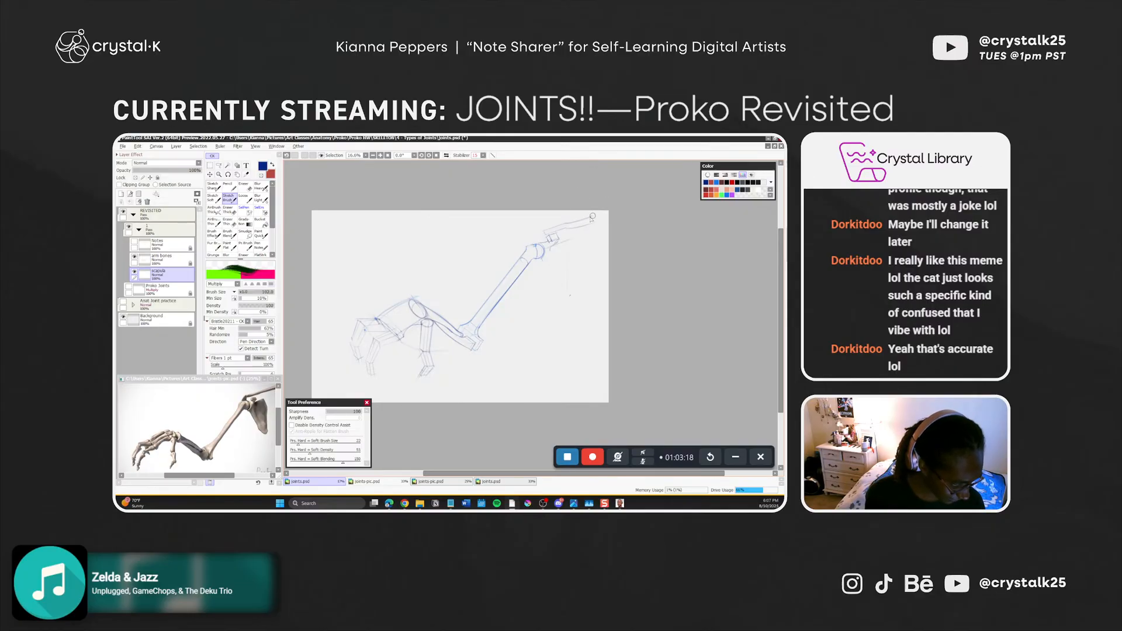
{"action": "key", "text": "ctrl+z"}
{"action": "key", "text": "ctrl+z"}
{"action": "left_click_drag", "start_coordinate": [567, 223], "coordinate": [593, 216]}
{"action": "key", "text": "ctrl+z"}
{"action": "key", "text": "ctrl+z"}
Erase the excess and draw the lower line of the extension beyond the scapula's block form, undoing stray strokes
{"action": "key", "text": "e"}
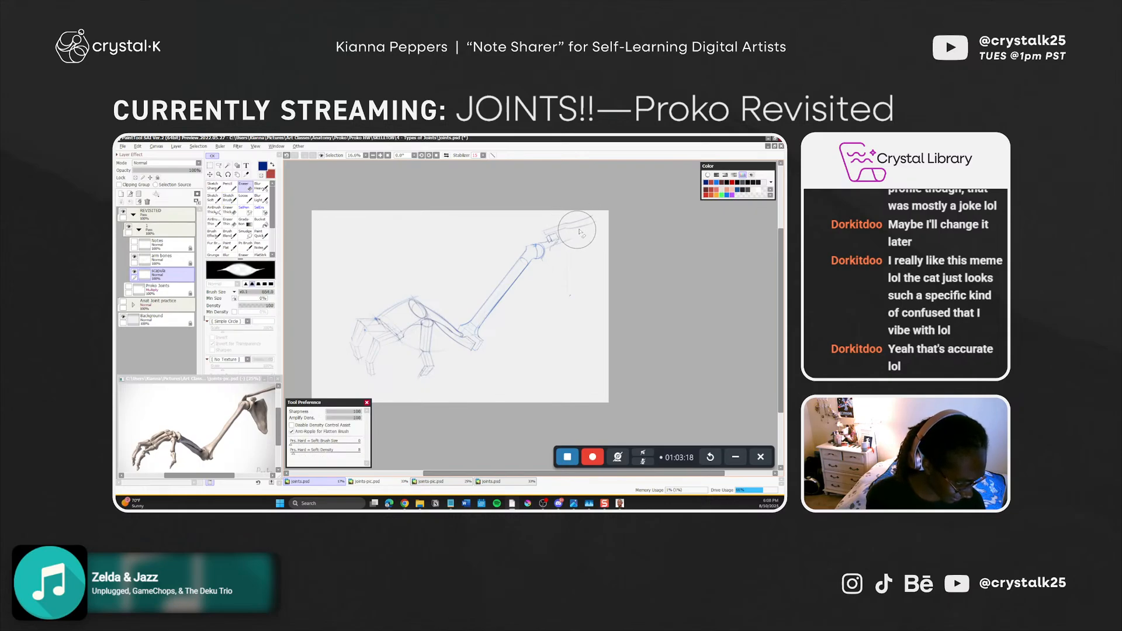
{"action": "key", "text": "b"}
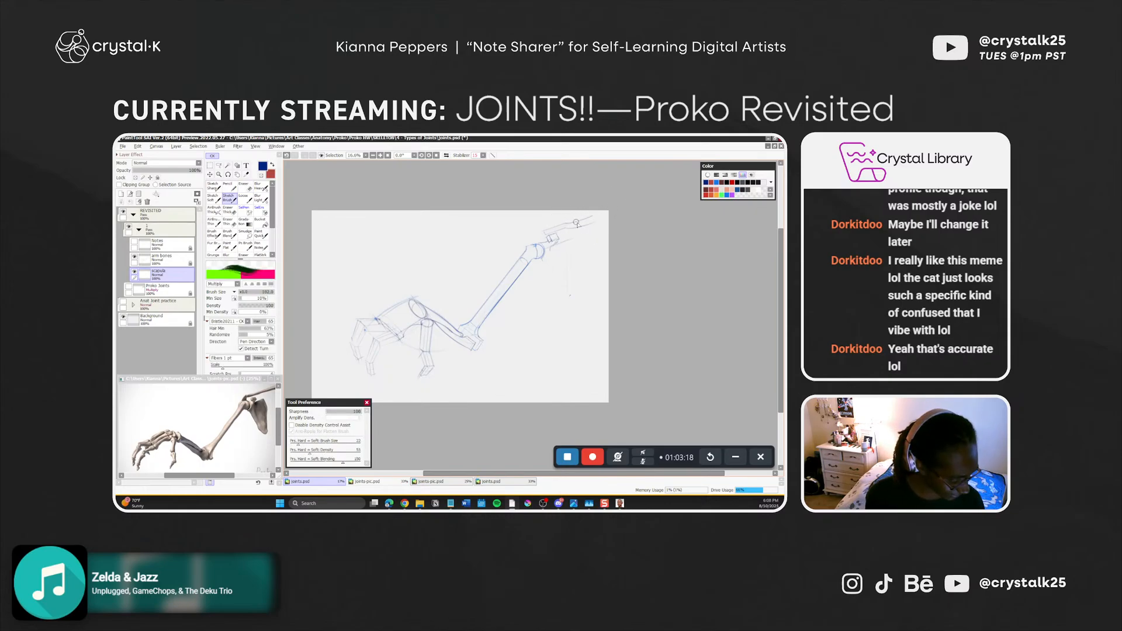
{"action": "key", "text": "ctrl+z"}
{"action": "left_click_drag", "start_coordinate": [580, 227], "coordinate": [596, 222]}
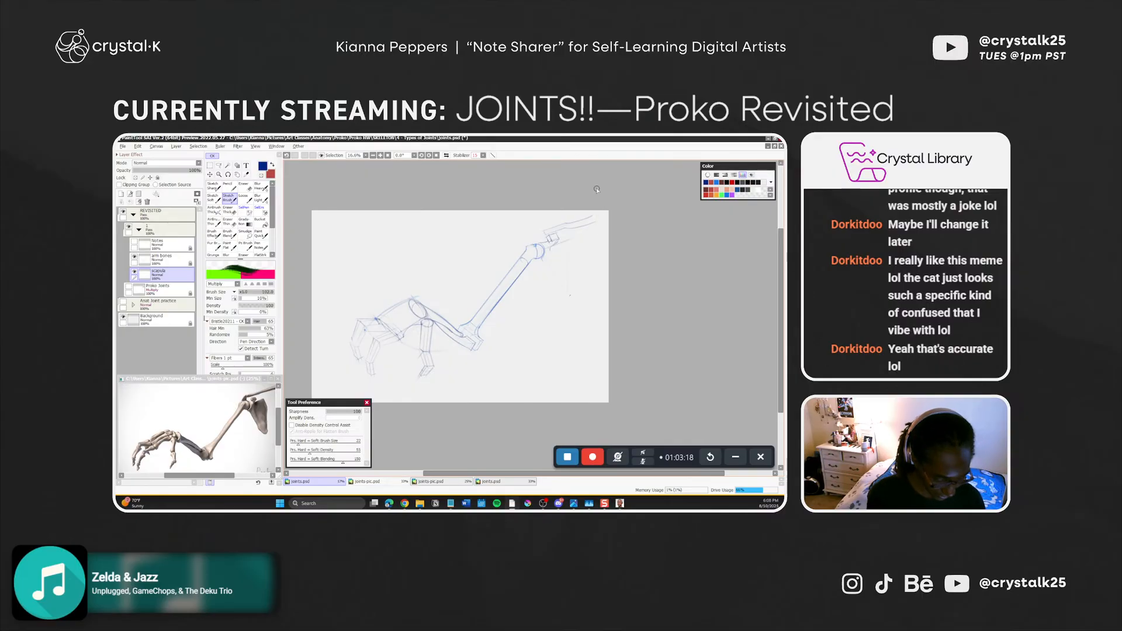
{"action": "key", "text": "ctrl+z"}
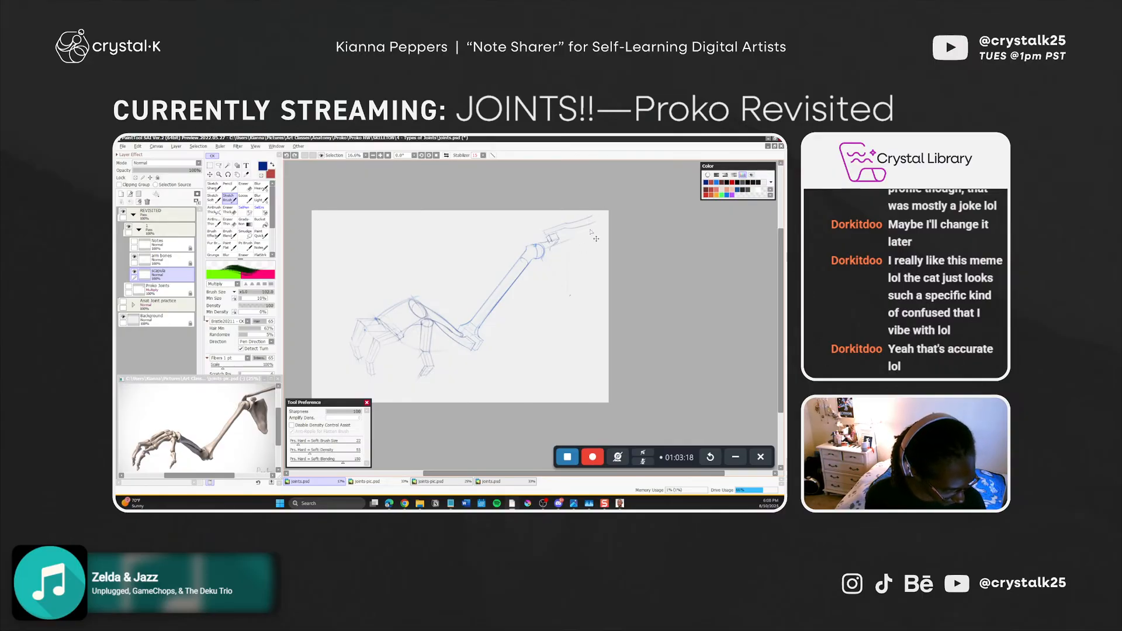
{"action": "left_click_drag", "start_coordinate": [590, 225], "coordinate": [590, 225]}
{"action": "key", "text": "ctrl+z"}
{"action": "key", "text": "ctrl+z"}
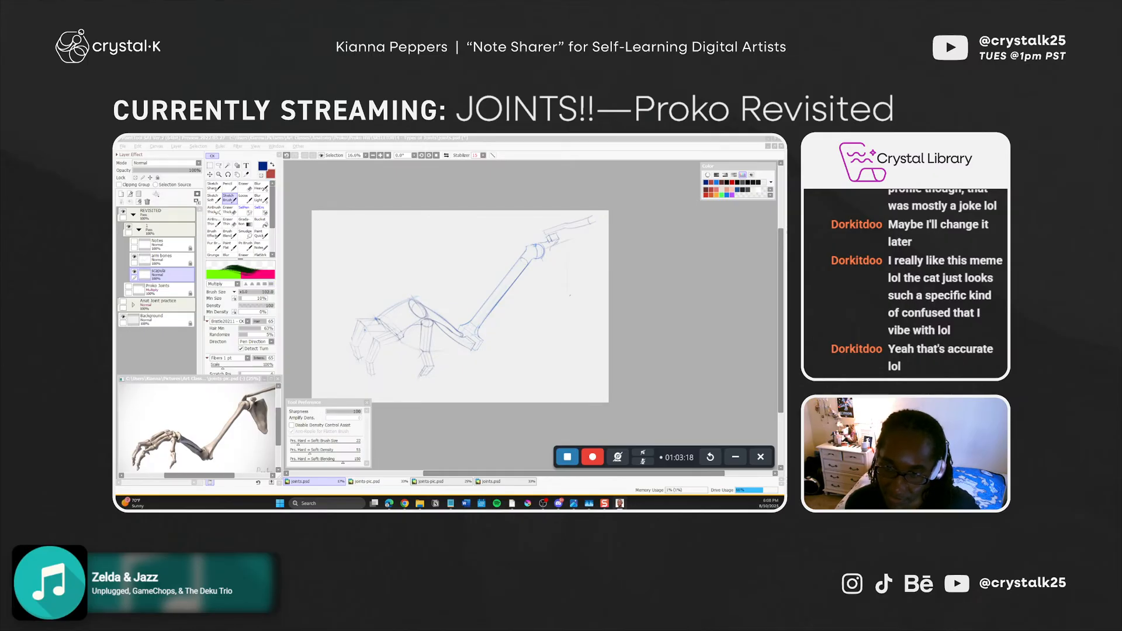
Switch to Complete Anatomy, turn the skeleton towards its shoulder and select the left scapula for reference
{"action": "mouse_move", "coordinate": [115, 147]}
{"action": "left_mouse_down"}
{"action": "mouse_move", "coordinate": [481, 169]}
{"action": "mouse_move", "coordinate": [446, 219]}
{"action": "left_mouse_up"}
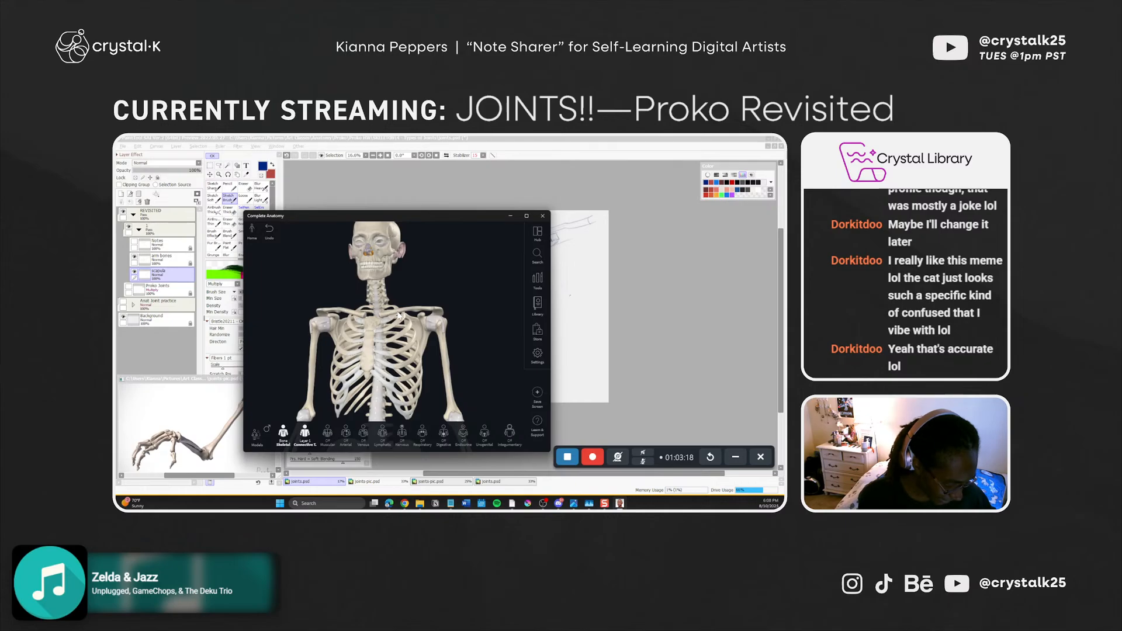
{"action": "scroll", "coordinate": [425, 314], "scroll_direction": "up", "scroll_amount": 3}
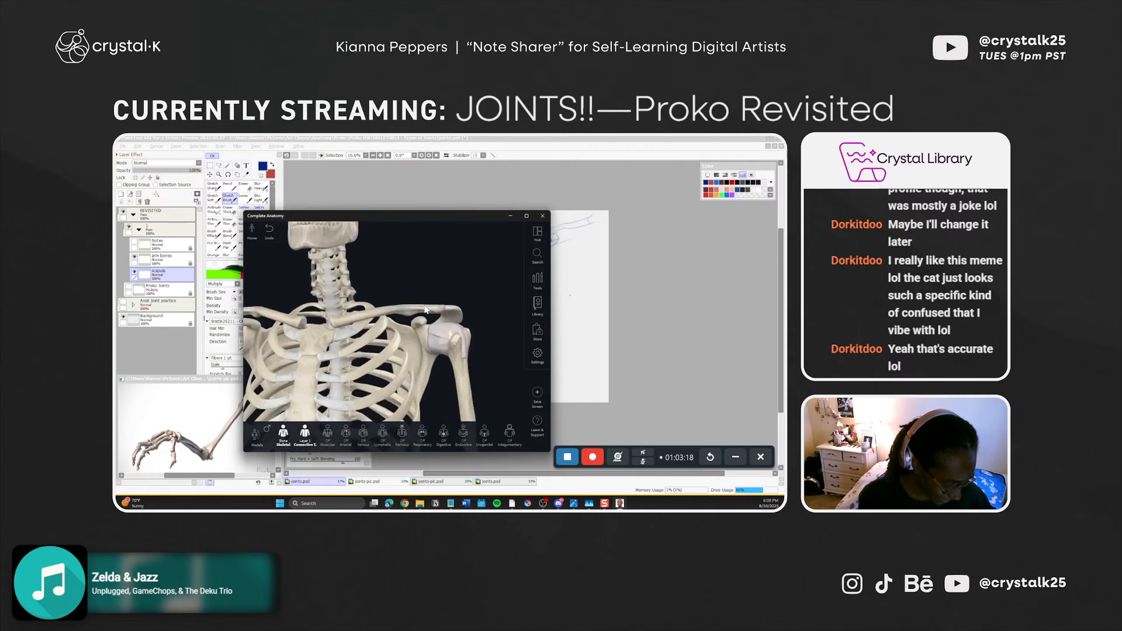
{"action": "left_click_drag", "start_coordinate": [425, 310], "coordinate": [448, 312]}
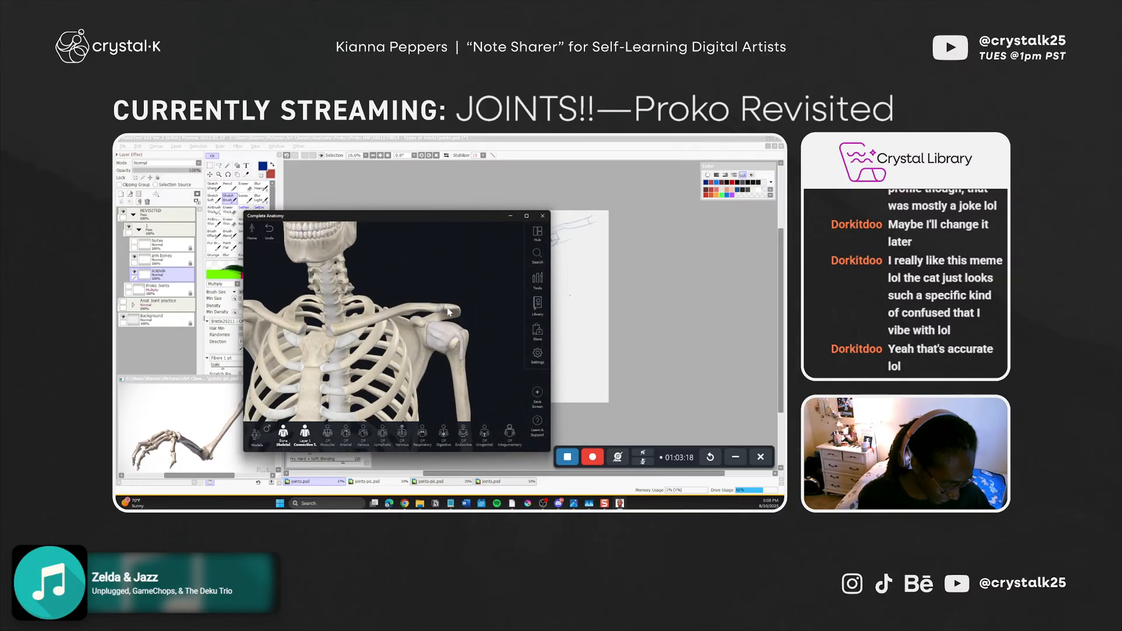
{"action": "left_click", "coordinate": [449, 312]}
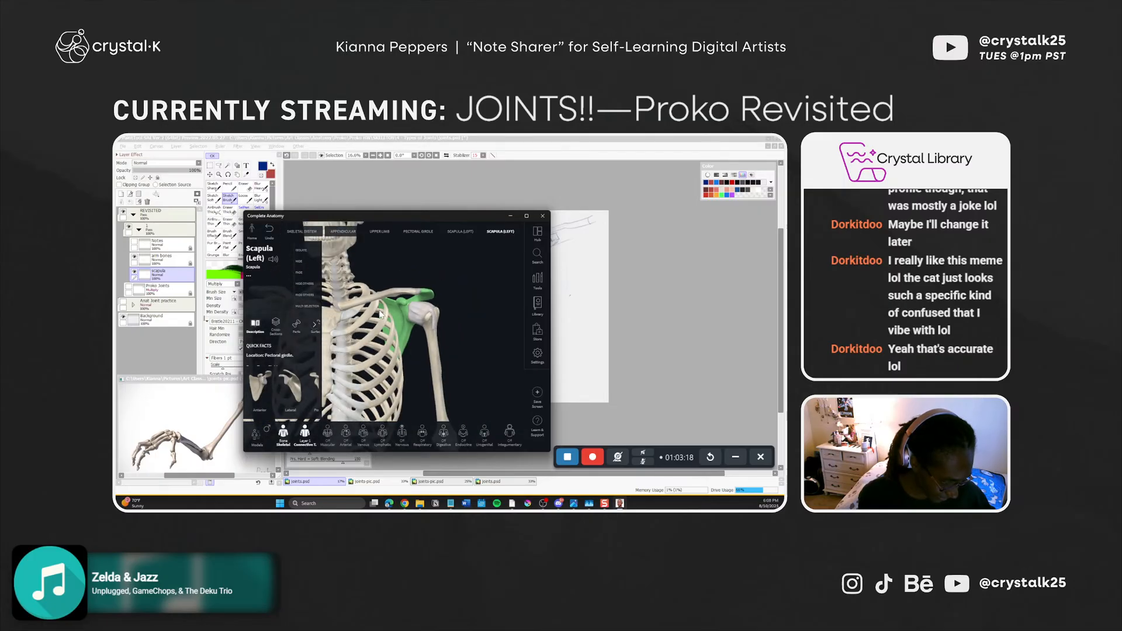
Deselect the left scapula, examine the skeleton from the arms and pelvis down to the feet, and return to the sketch in PaintTool SAI
{"action": "left_click", "coordinate": [471, 303]}
{"action": "left_click_drag", "start_coordinate": [467, 303], "coordinate": [443, 234]}
{"action": "left_click_drag", "start_coordinate": [434, 354], "coordinate": [423, 260]}
{"action": "left_click_drag", "start_coordinate": [444, 358], "coordinate": [393, 298]}
{"action": "scroll", "coordinate": [401, 317], "scroll_direction": "down", "scroll_amount": 2}
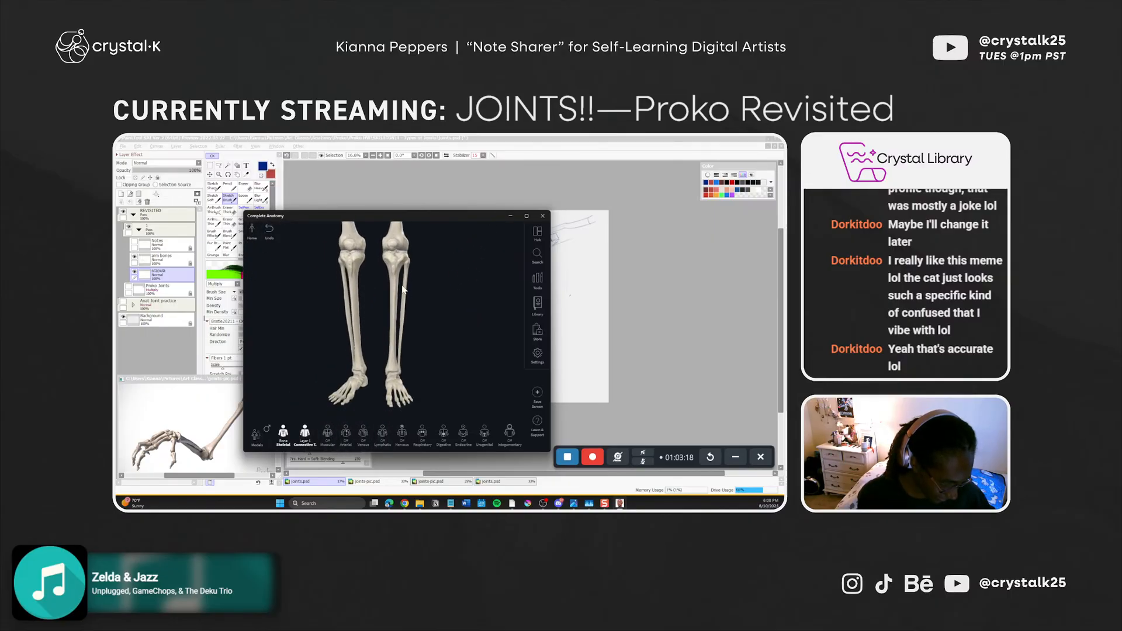
{"action": "mouse_move", "coordinate": [388, 355]}
{"action": "left_mouse_down"}
{"action": "mouse_move", "coordinate": [367, 348]}
{"action": "mouse_move", "coordinate": [424, 345]}
{"action": "mouse_move", "coordinate": [386, 345]}
{"action": "left_mouse_up"}
{"action": "scroll", "coordinate": [408, 303], "scroll_direction": "down", "scroll_amount": 2}
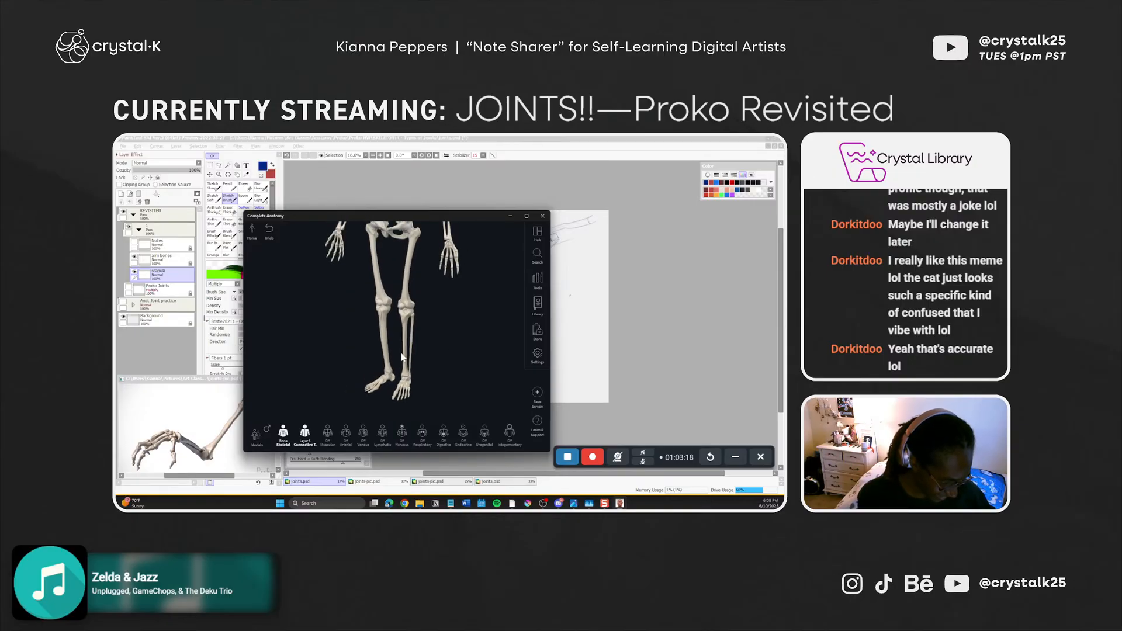
{"action": "left_click_drag", "start_coordinate": [395, 250], "coordinate": [392, 352]}
{"action": "scroll", "coordinate": [390, 299], "scroll_direction": "up", "scroll_amount": 3}
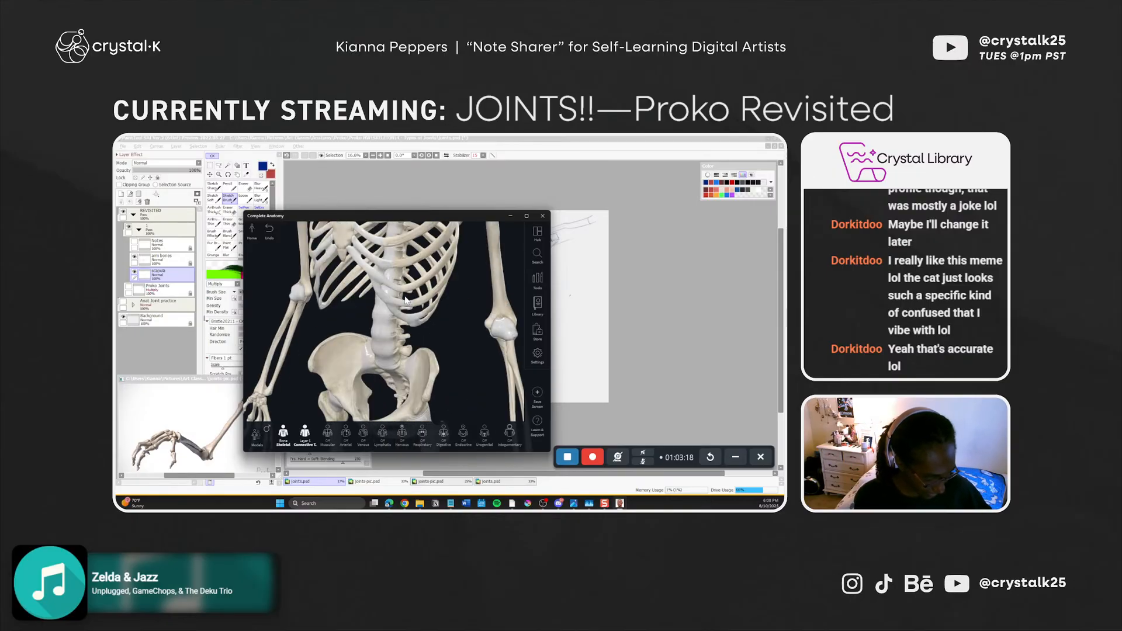
{"action": "scroll", "coordinate": [409, 304], "scroll_direction": "down", "scroll_amount": 1}
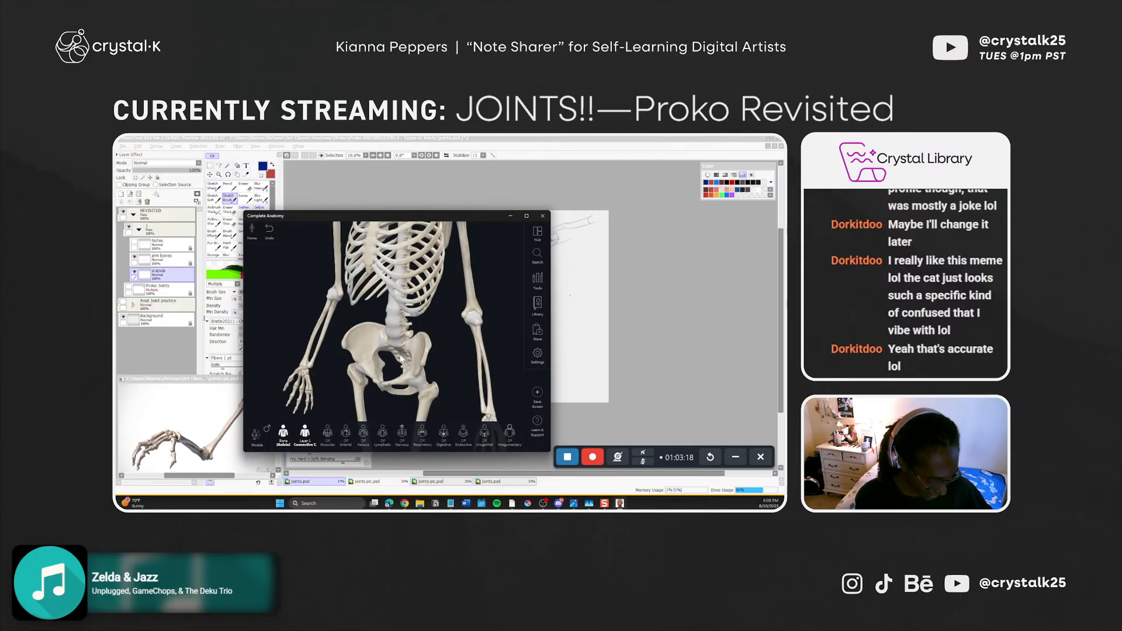
{"action": "left_click_drag", "start_coordinate": [395, 217], "coordinate": [115, 245]}
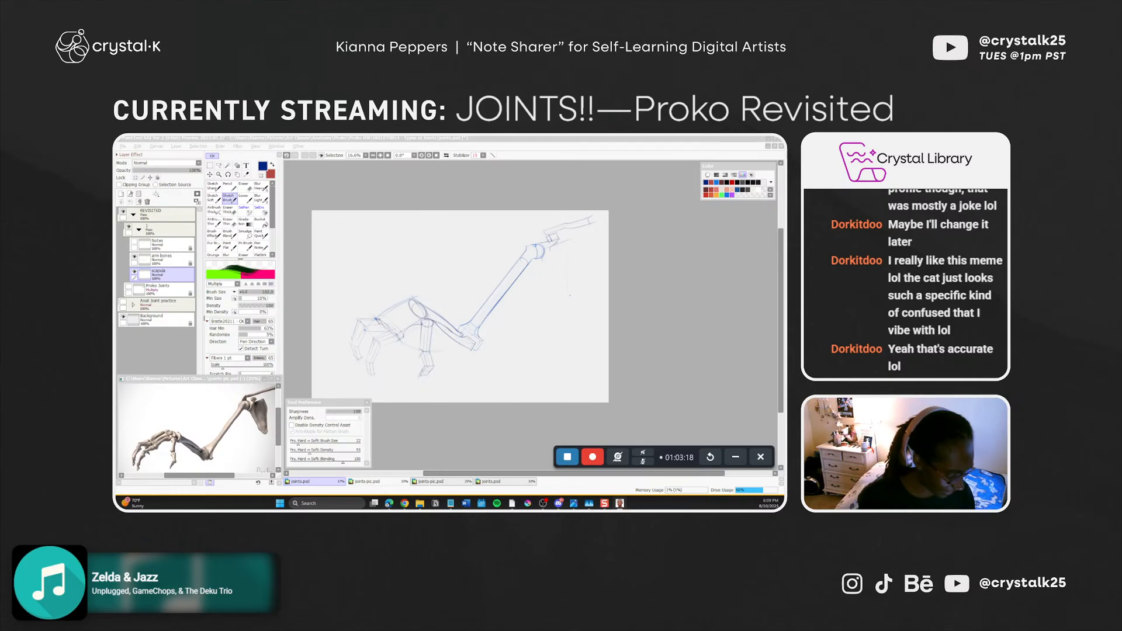
{"action": "left_click", "coordinate": [630, 255]}
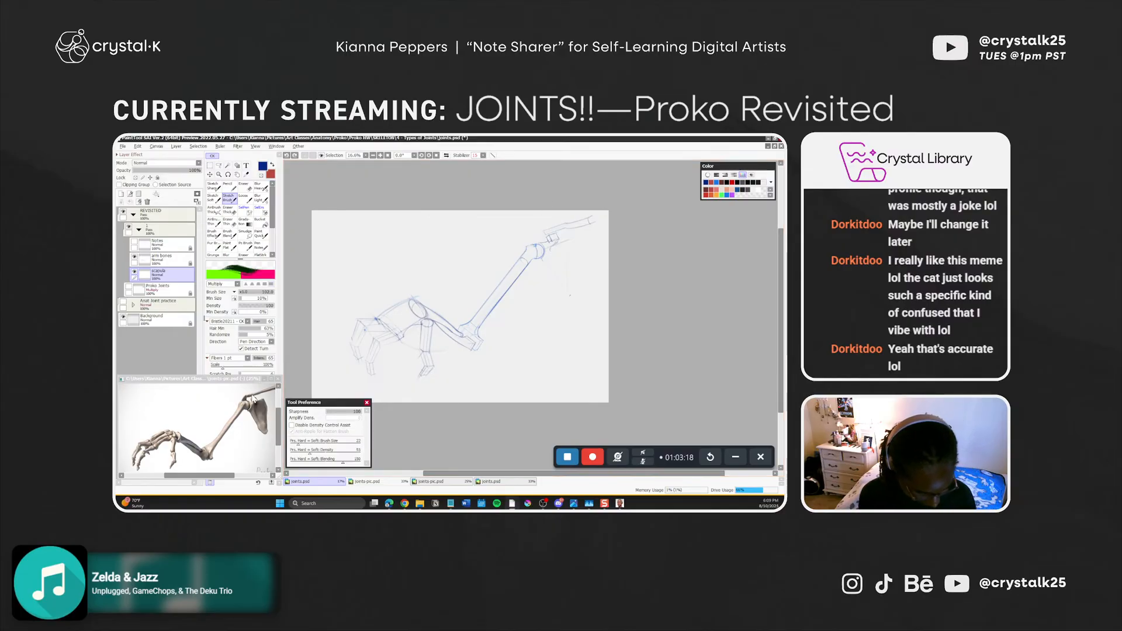
Adjust the brush size and sketch the small form where the scapula's block meets the shoulder, undoing the unsatisfactory stroke
{"action": "left_click_drag", "start_coordinate": [549, 244], "coordinate": [550, 240], "text": "ctrl+alt"}
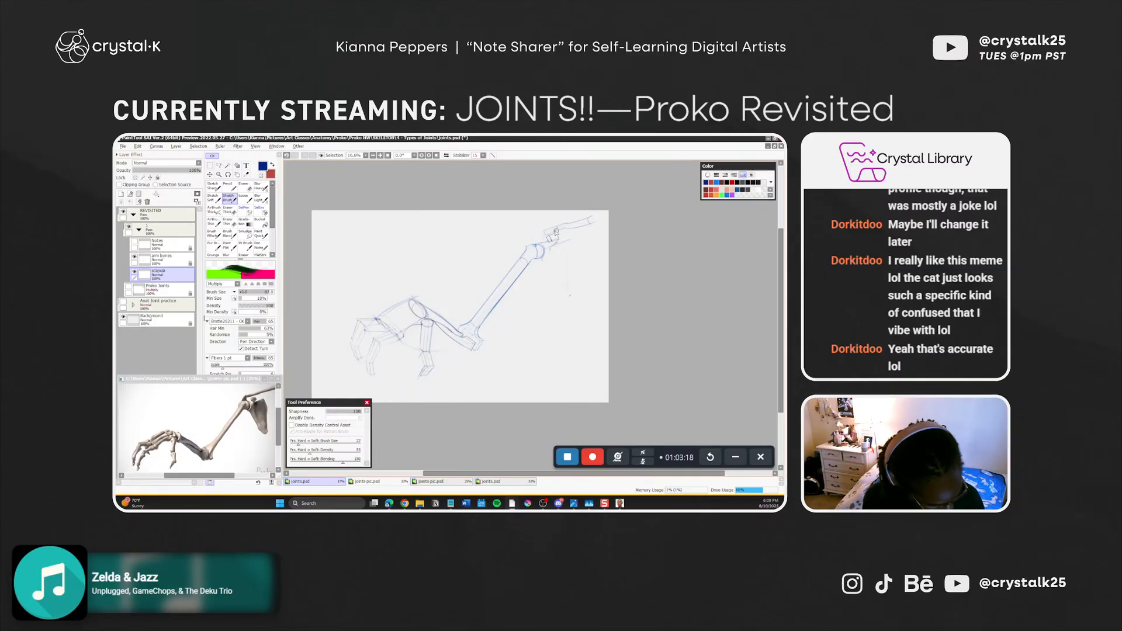
{"action": "key", "text": "ctrl+z"}
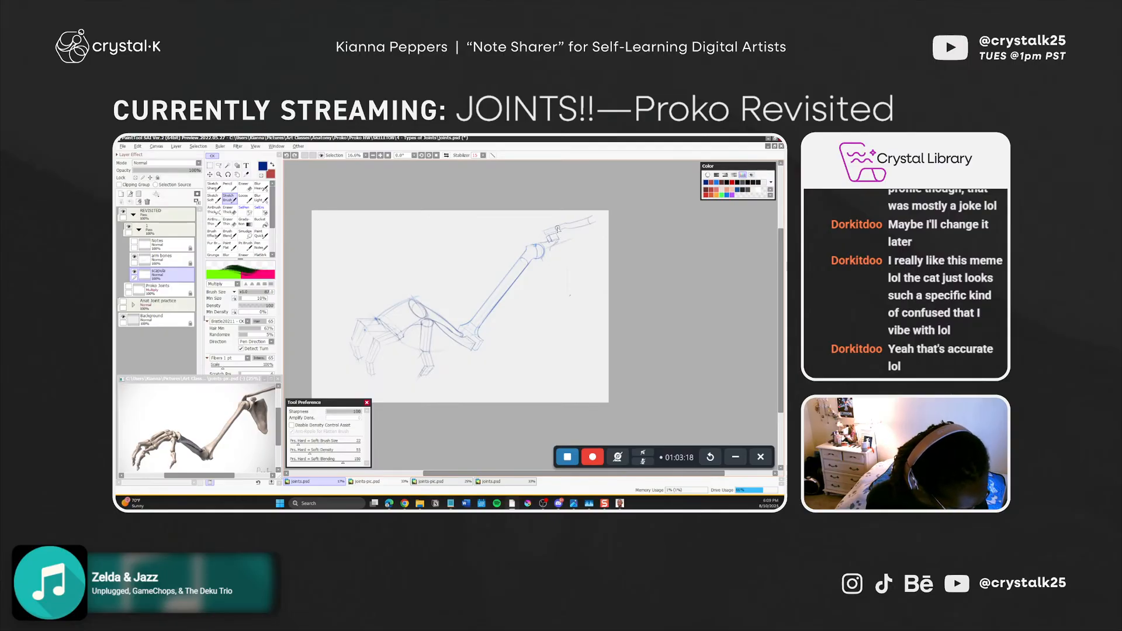
{"action": "key", "text": "ctrl+y"}
{"action": "key", "text": "ctrl+z"}
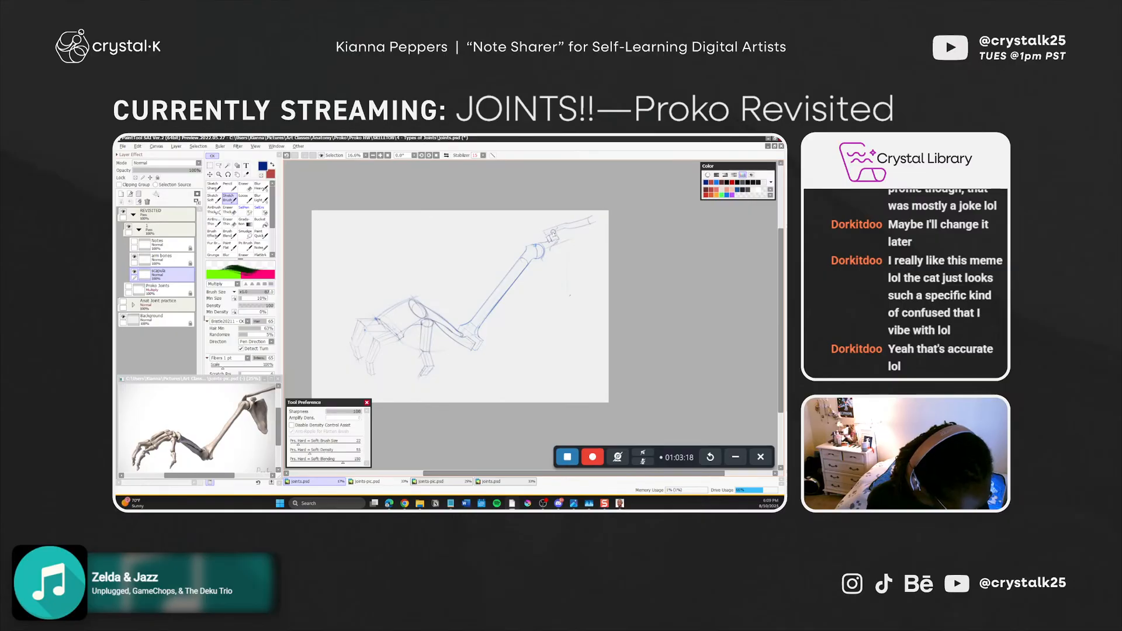
{"action": "left_click_drag", "start_coordinate": [551, 237], "coordinate": [546, 236]}
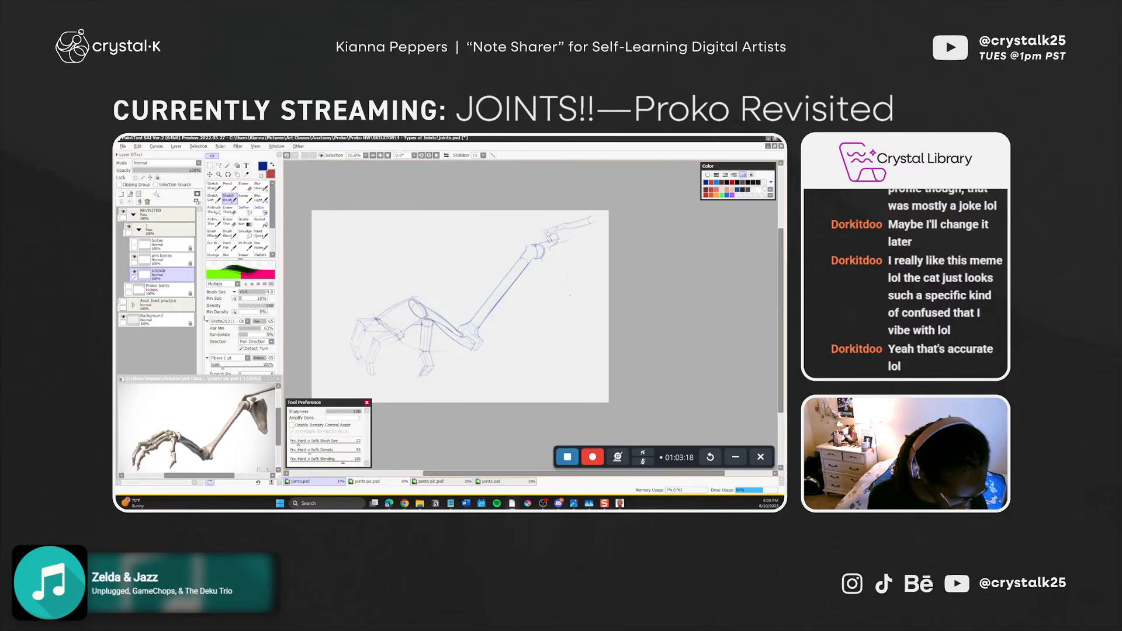
Clean up the lines around the scapula's block form with the sharp brush and eraser, undoing the misplaced strokes
{"action": "key", "text": "n"}
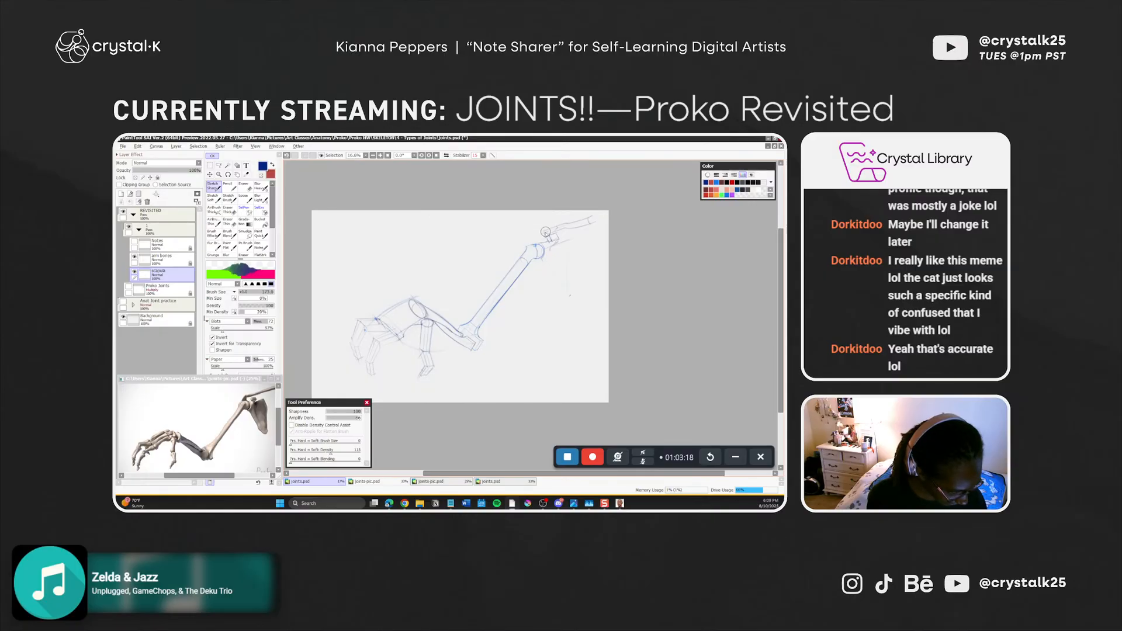
{"action": "key", "text": "ctrl+z"}
{"action": "left_click_drag", "start_coordinate": [545, 234], "coordinate": [547, 232]}
{"action": "key", "text": "ctrl+z"}
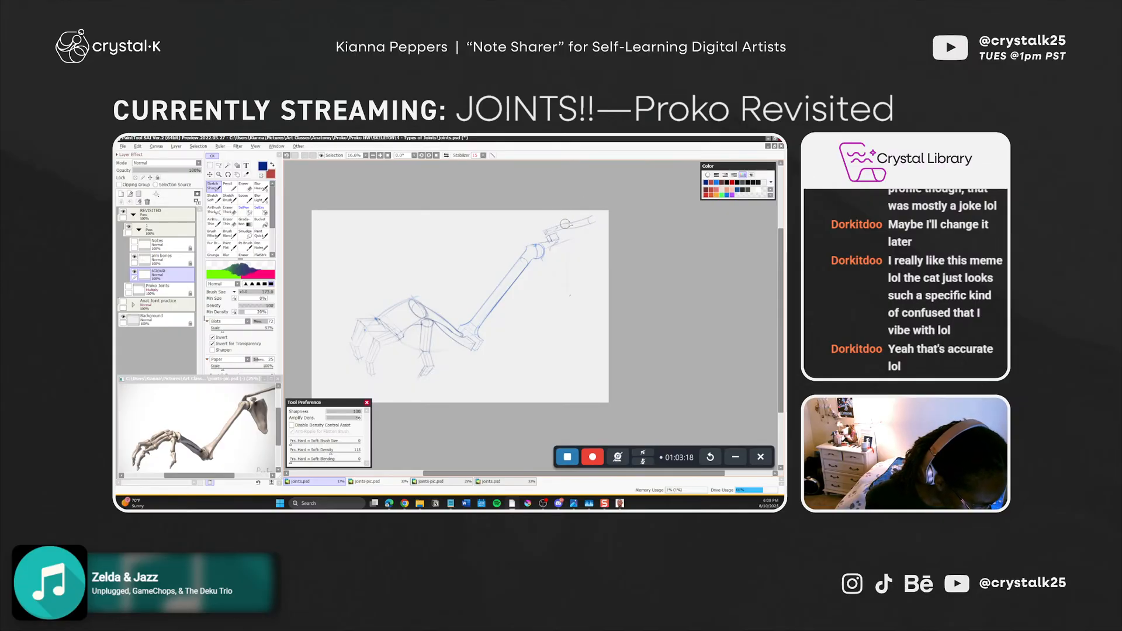
{"action": "key", "text": "ctrl+z"}
{"action": "key", "text": "shift"}
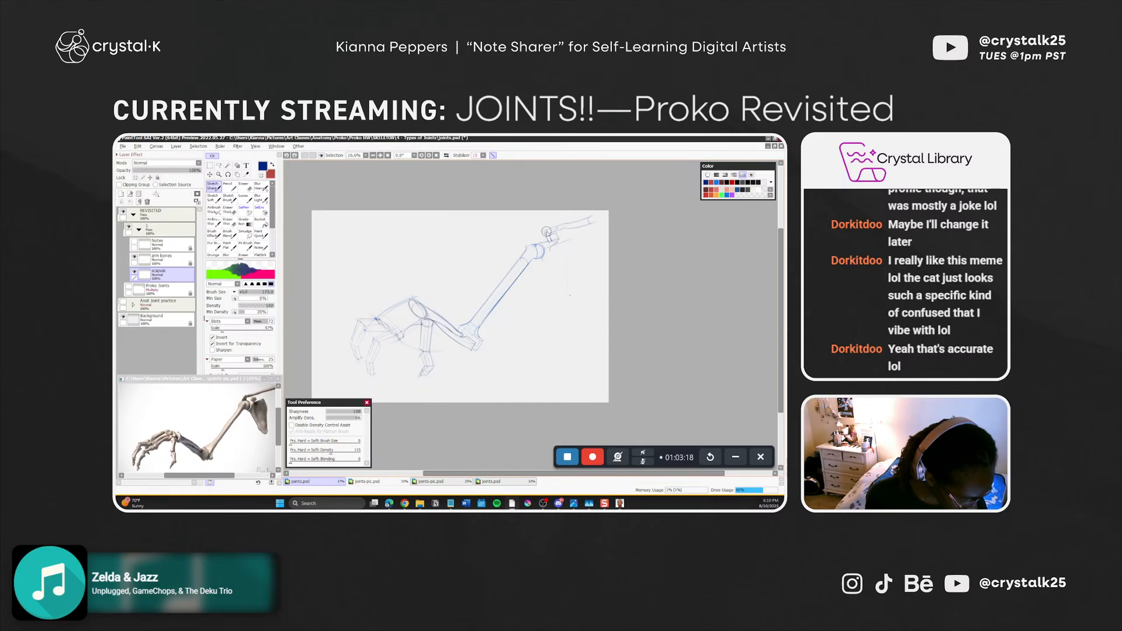
{"action": "key", "text": "e"}
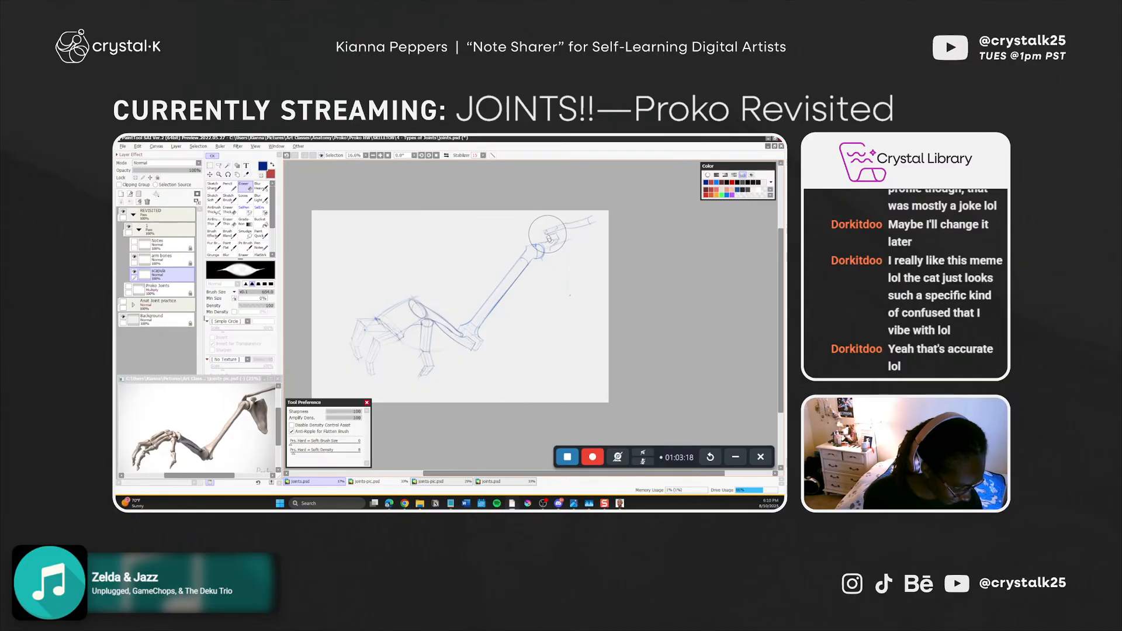
{"action": "key", "text": "e"}
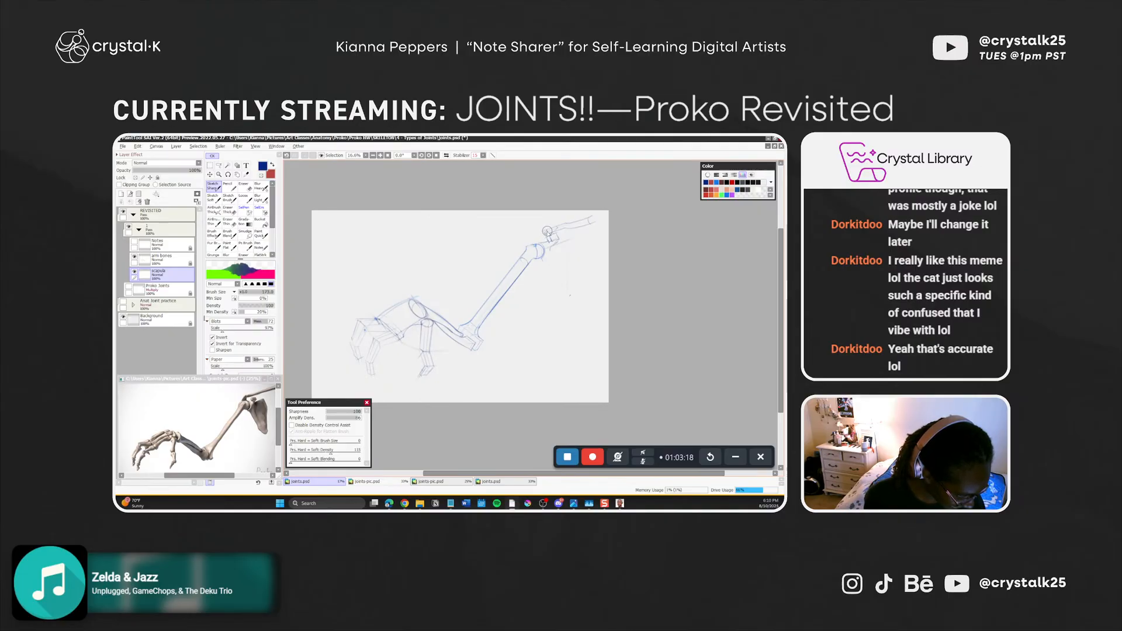
{"action": "key", "text": "e"}
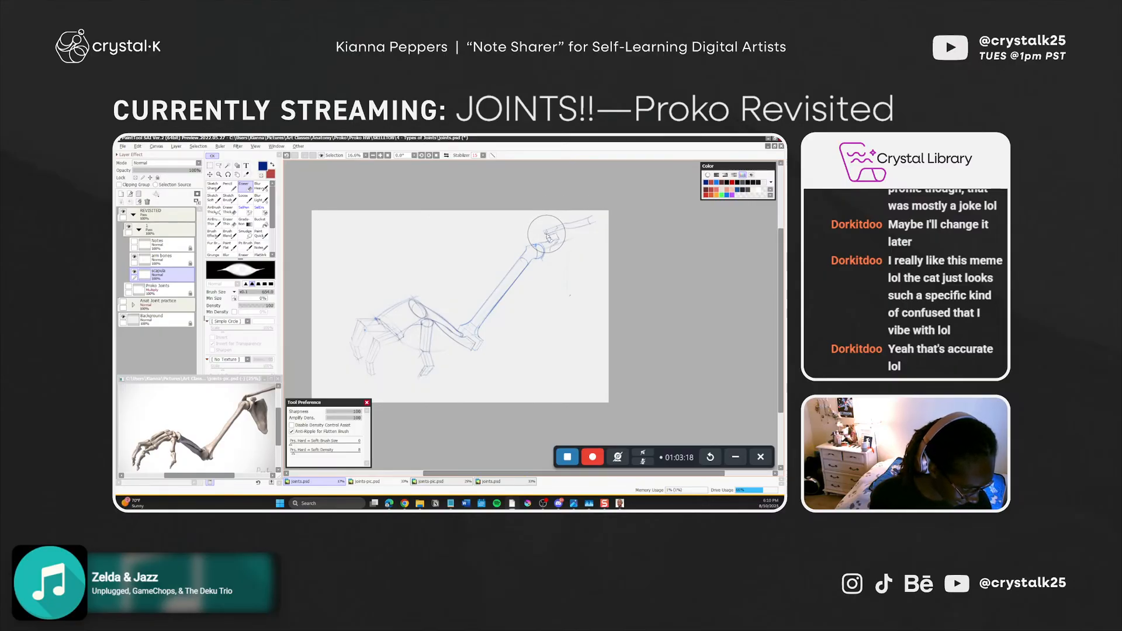
{"action": "key", "text": "n"}
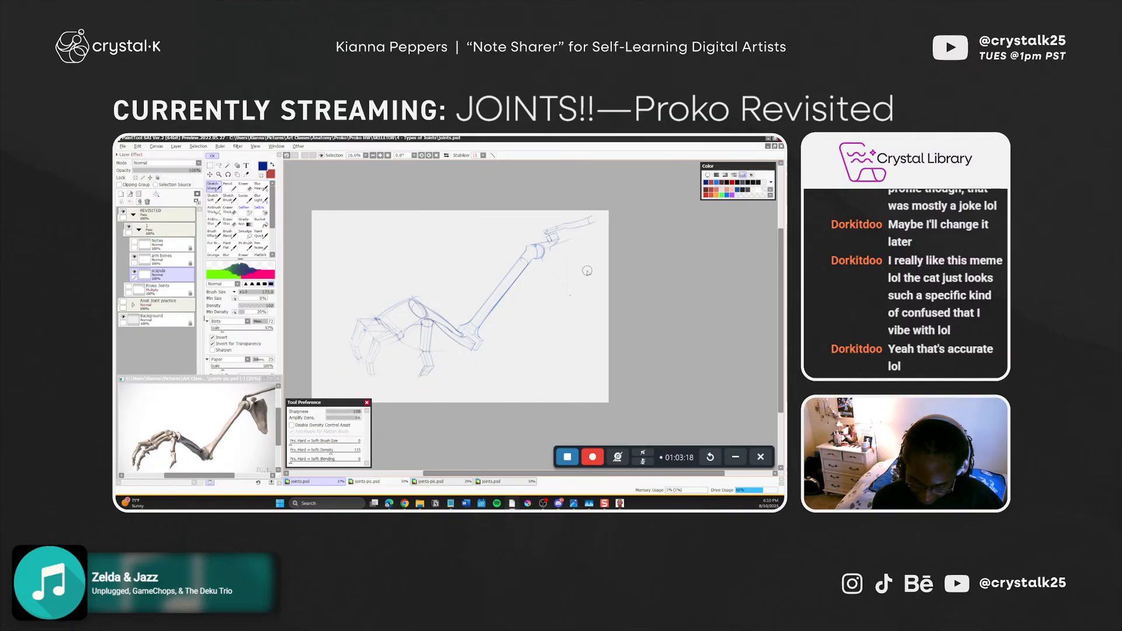
Try short strokes with a smaller brush beneath the humerus head, undo the misplaced ones and save the drawing
{"action": "key", "text": "b"}
{"action": "key", "text": "bracketleft"}
{"action": "key", "text": "bracketleft"}
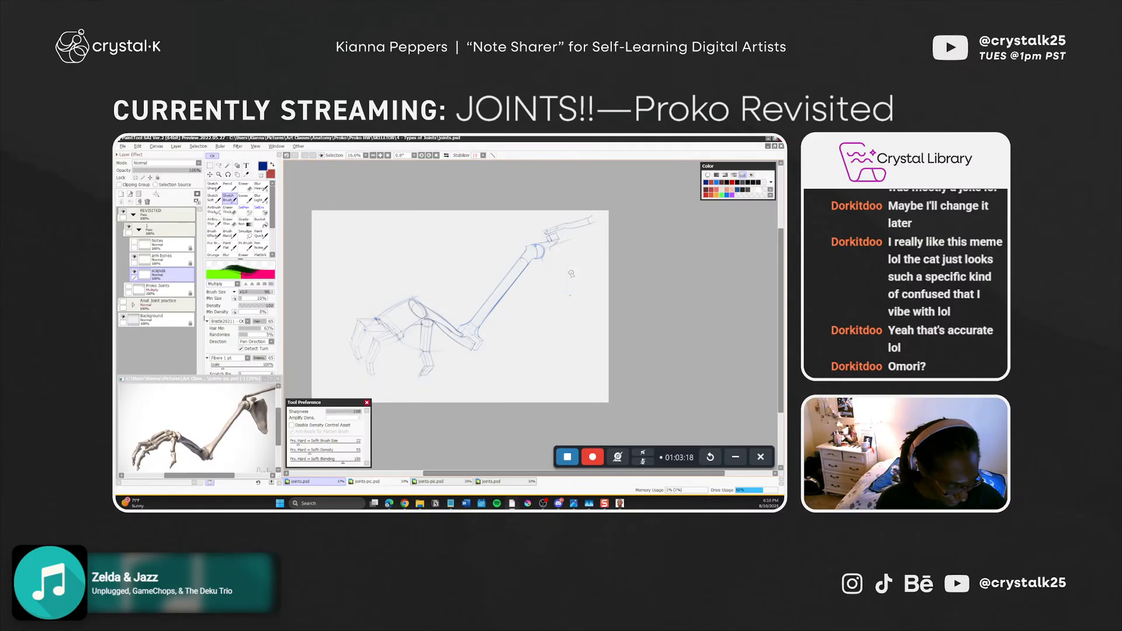
{"action": "key", "text": "ctrl+z"}
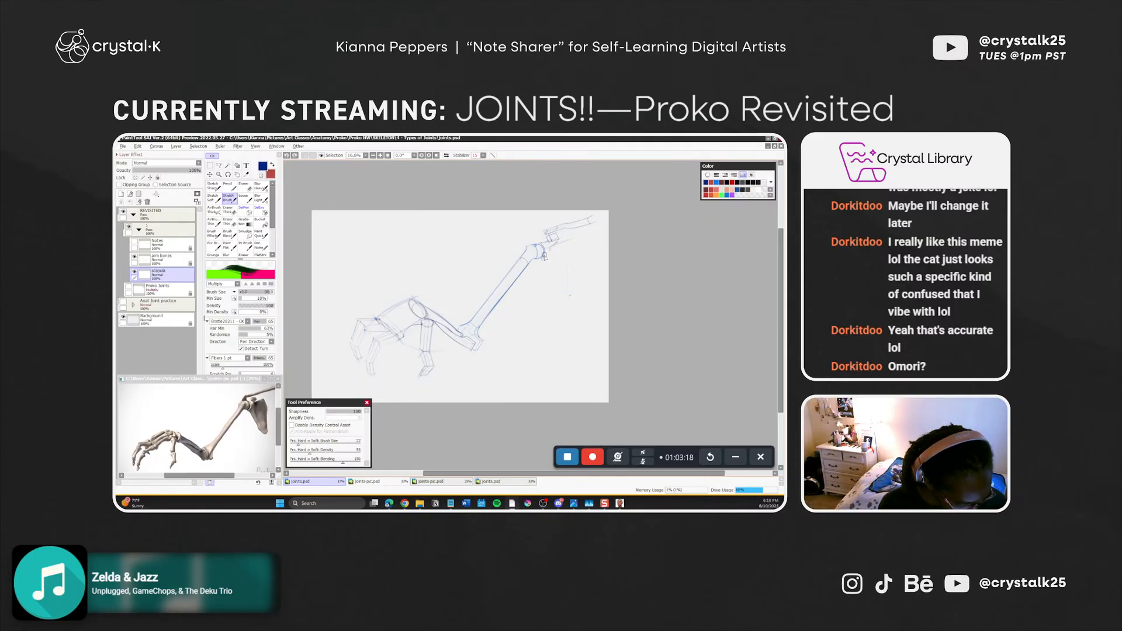
{"action": "key", "text": "ctrl+z"}
{"action": "mouse_move", "coordinate": [544, 255]}
{"action": "left_mouse_down"}
{"action": "mouse_move", "coordinate": [540, 245]}
{"action": "mouse_move", "coordinate": [546, 255]}
{"action": "left_mouse_up"}
{"action": "key", "text": "ctrl+z"}
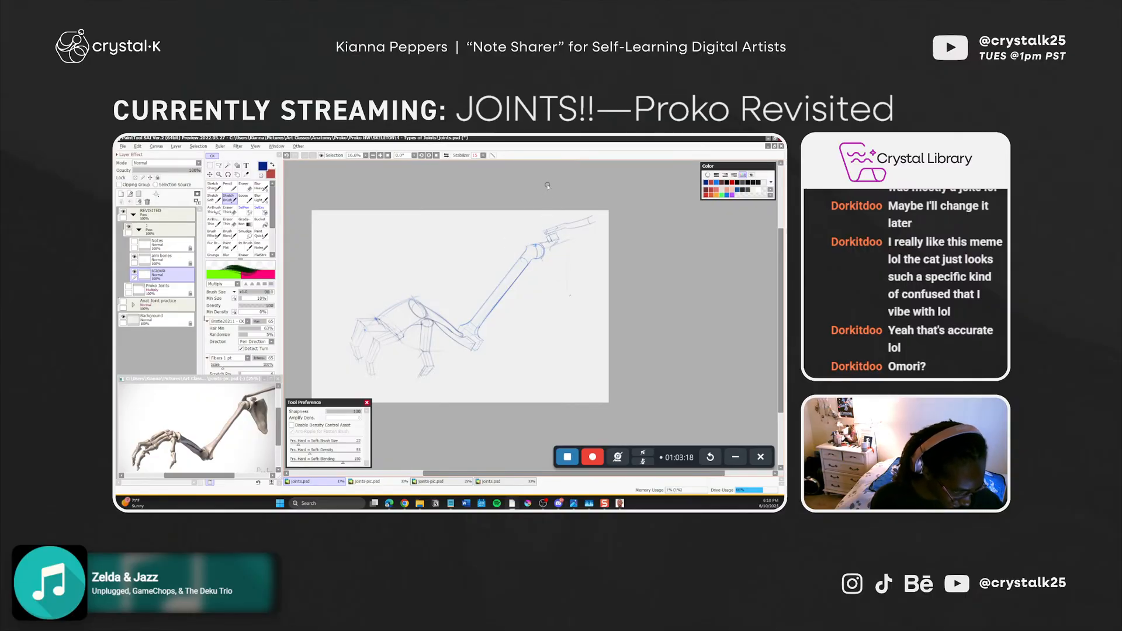
{"action": "key", "text": "ctrl+s"}
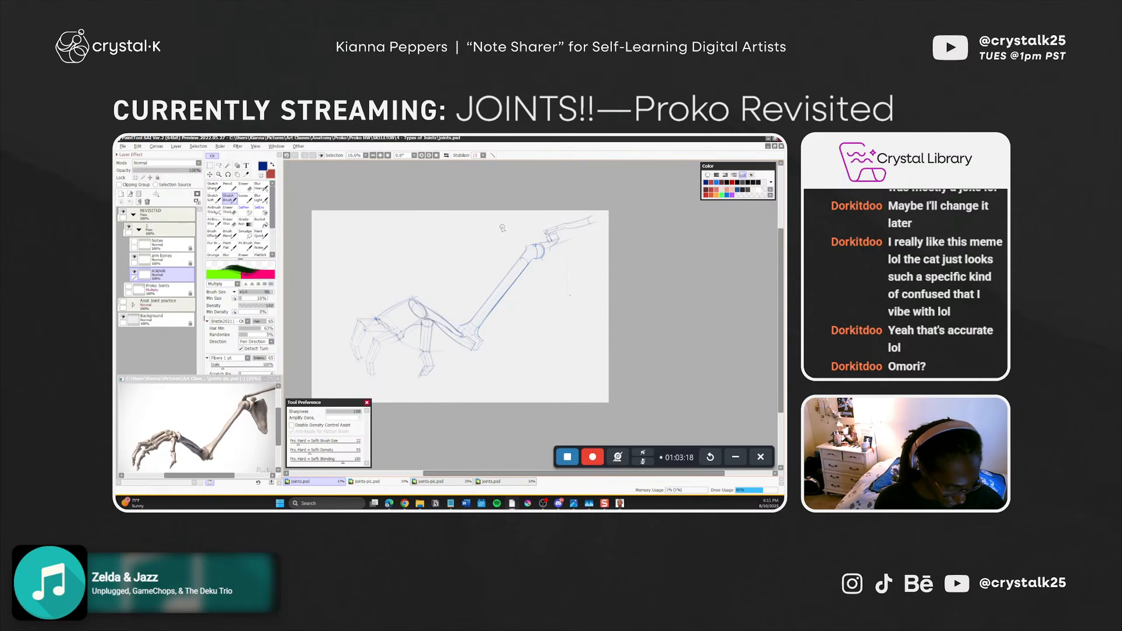
Draw and refine the curve joining the humerus head to the scapula's block form, undoing stray strokes, and save the drawing
{"action": "left_click_drag", "start_coordinate": [539, 239], "coordinate": [534, 245]}
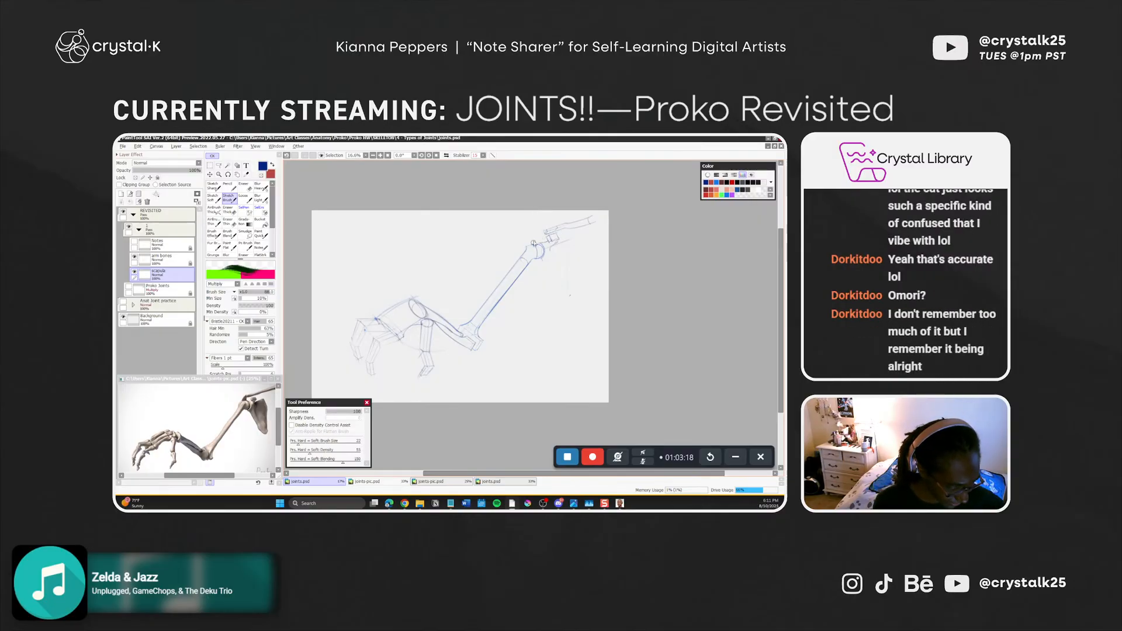
{"action": "left_click_drag", "start_coordinate": [535, 244], "coordinate": [544, 231]}
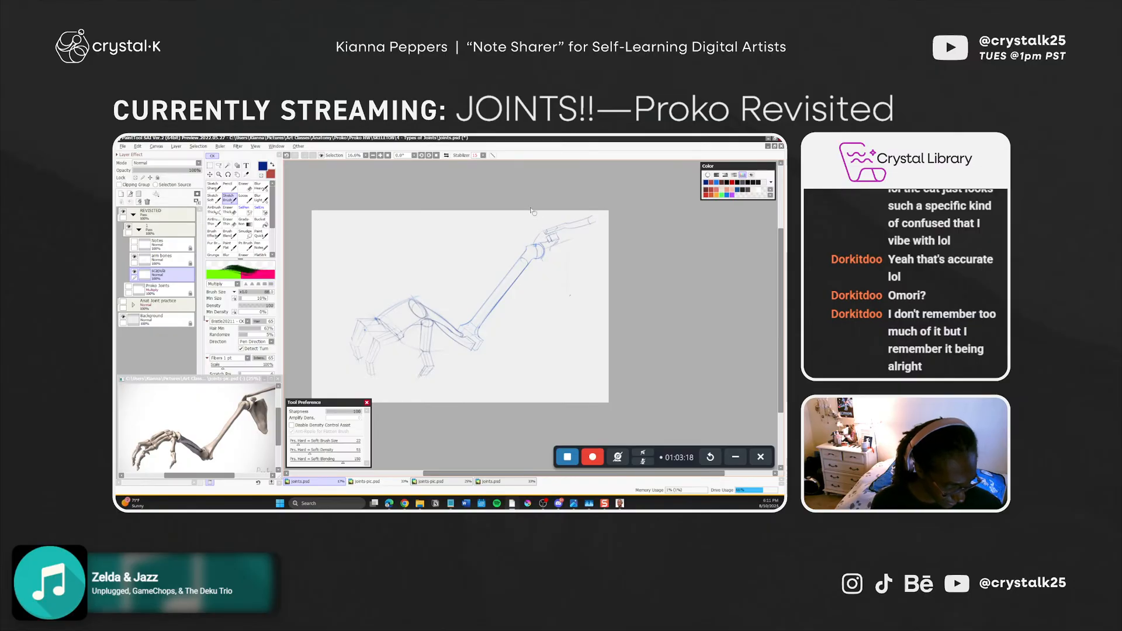
{"action": "key", "text": "n"}
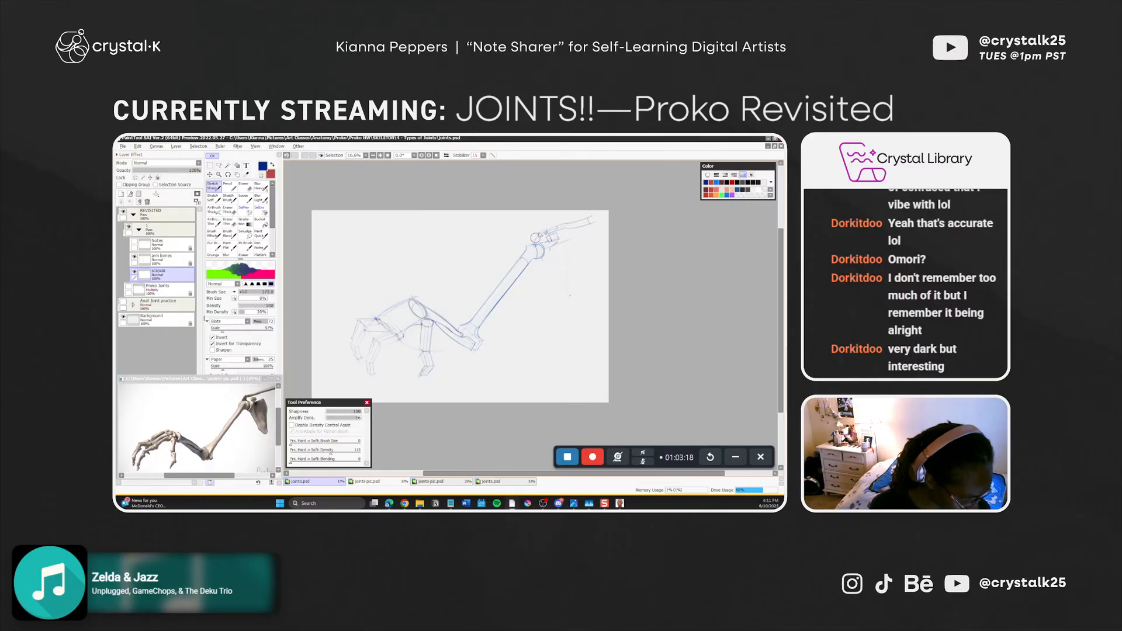
{"action": "key", "text": "shift"}
{"action": "left_click_drag", "start_coordinate": [538, 239], "coordinate": [530, 249]}
{"action": "key", "text": "ctrl+z"}
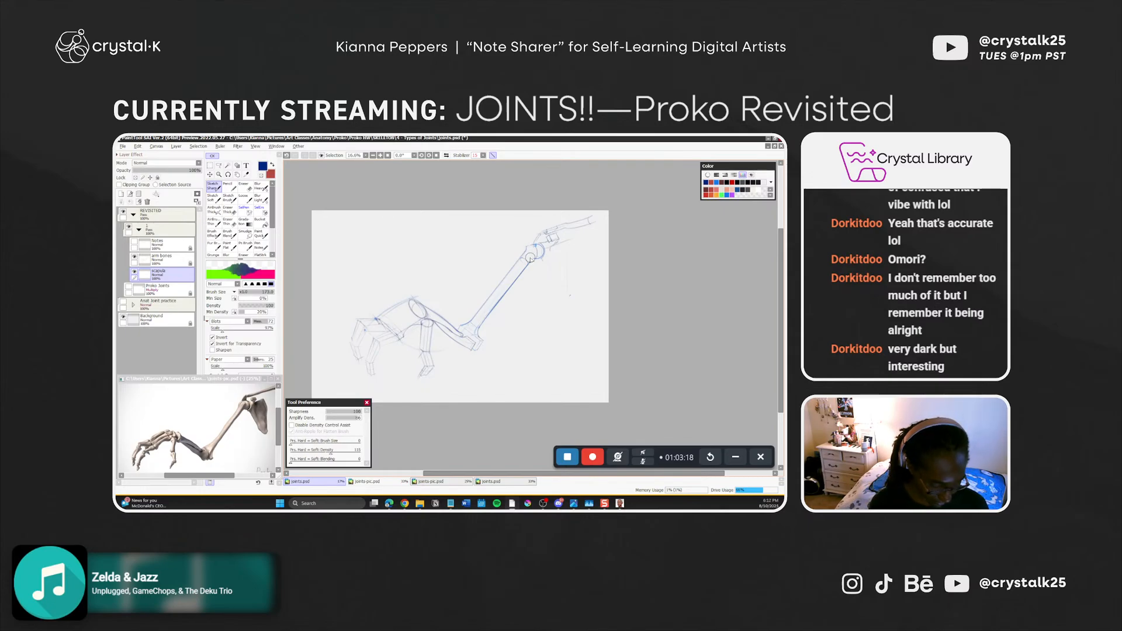
{"action": "key", "text": "b"}
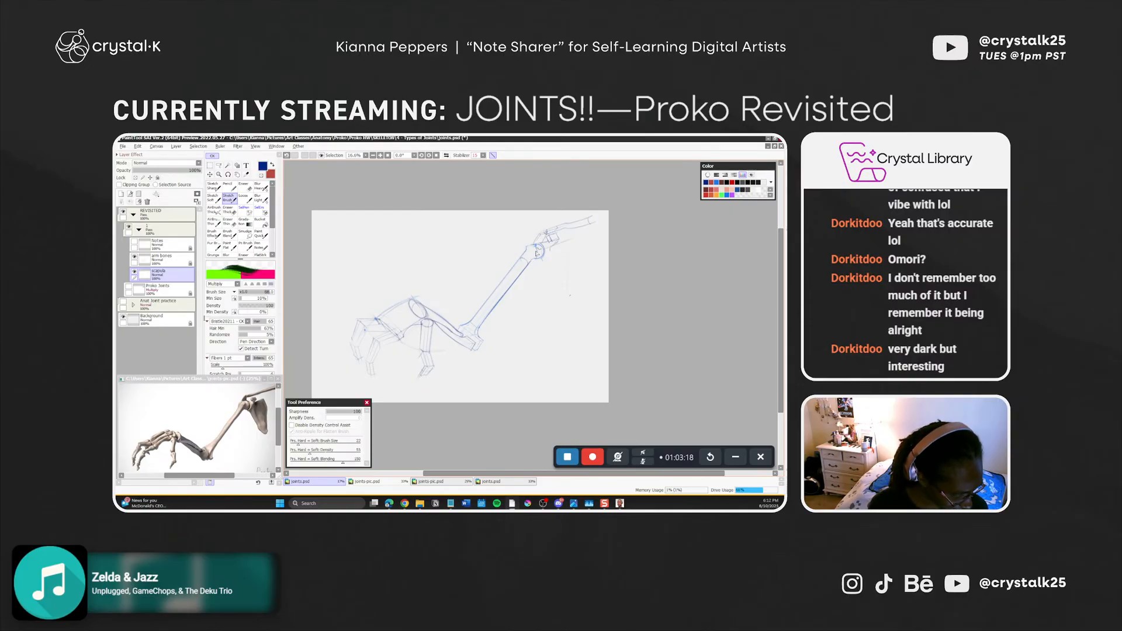
{"action": "key", "text": "ctrl+z"}
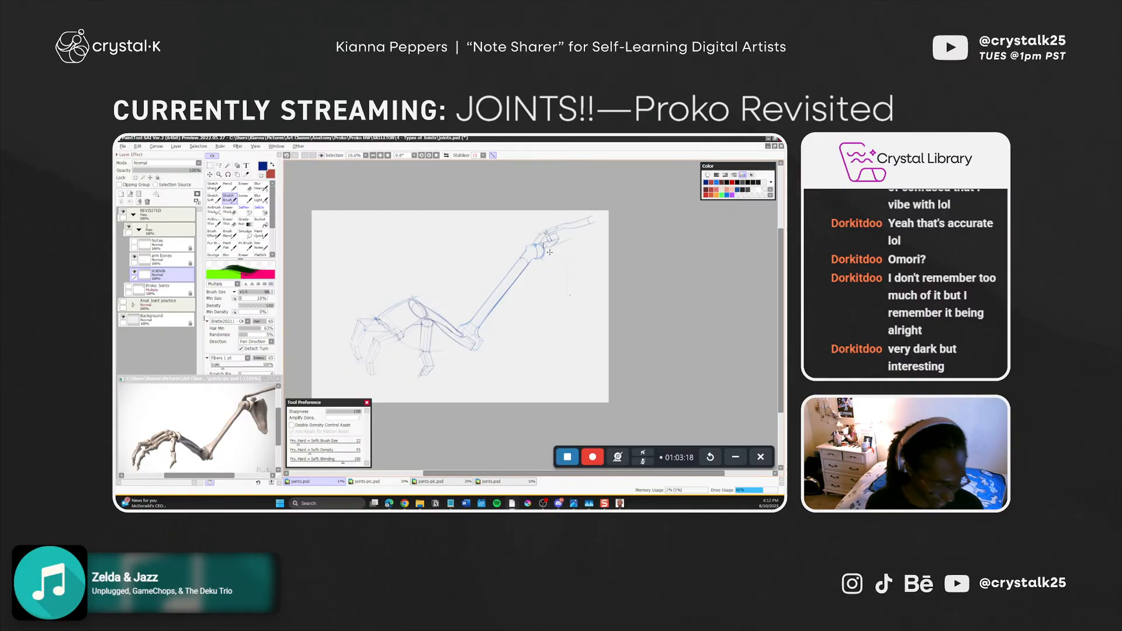
{"action": "key", "text": "ctrl+s"}
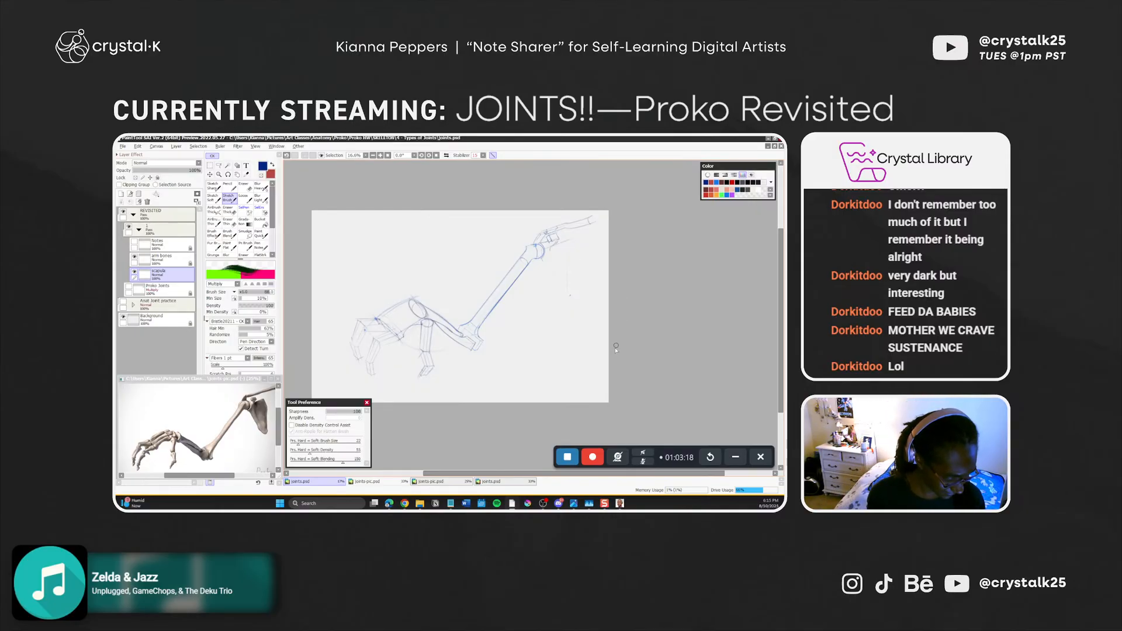
Resize the brush and draw the scapula blade's two long edges from the shoulder extension down to the lower tip, redoing the first line
{"action": "left_click_drag", "start_coordinate": [322, 386], "coordinate": [337, 387], "text": "ctrl+alt"}
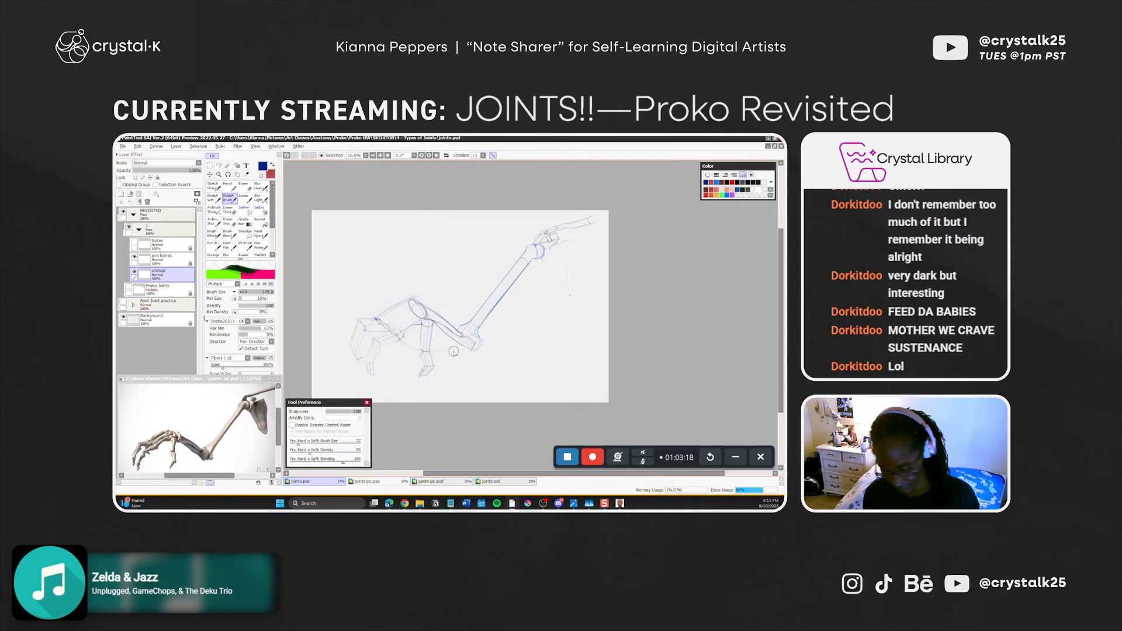
{"action": "left_click_drag", "start_coordinate": [374, 336], "coordinate": [358, 346], "text": "ctrl+alt"}
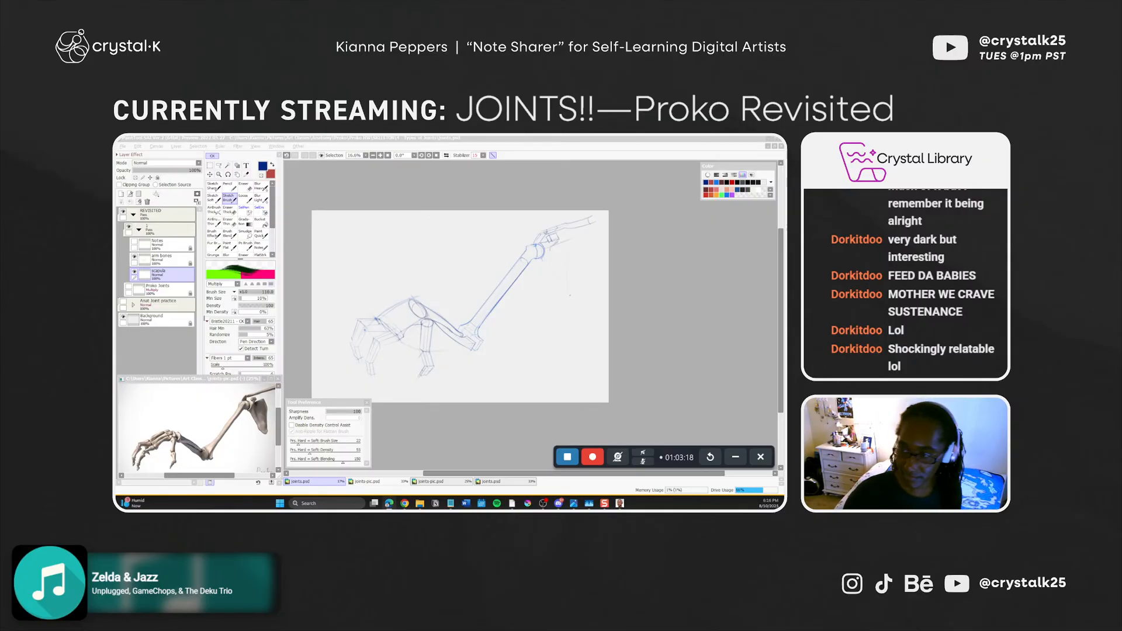
{"action": "left_click", "coordinate": [618, 306]}
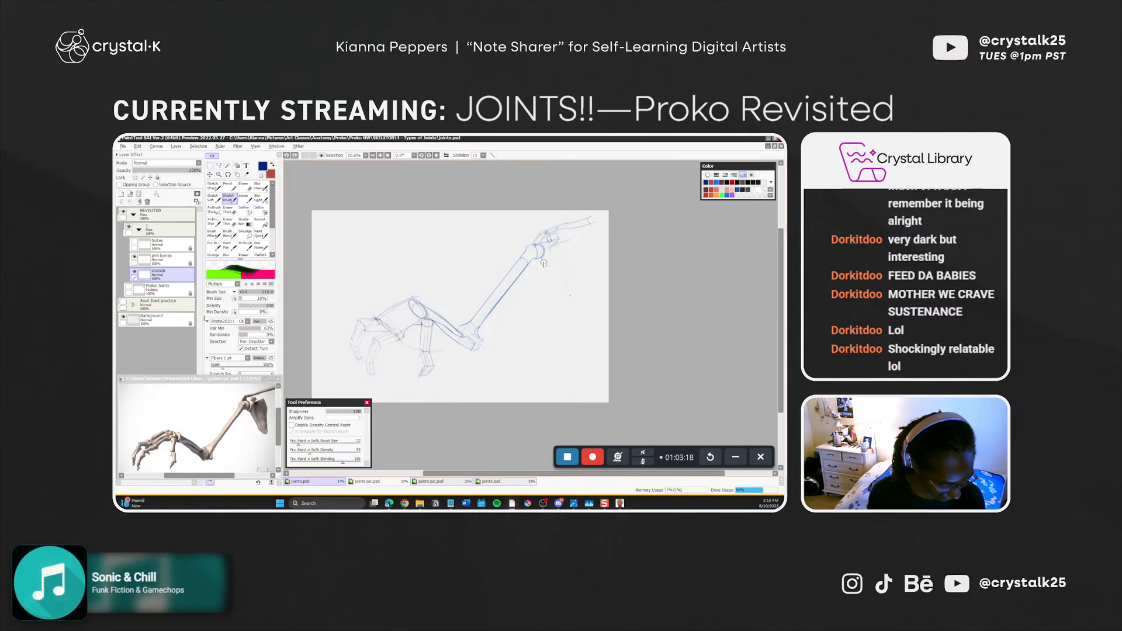
{"action": "left_click_drag", "start_coordinate": [544, 261], "coordinate": [550, 272]}
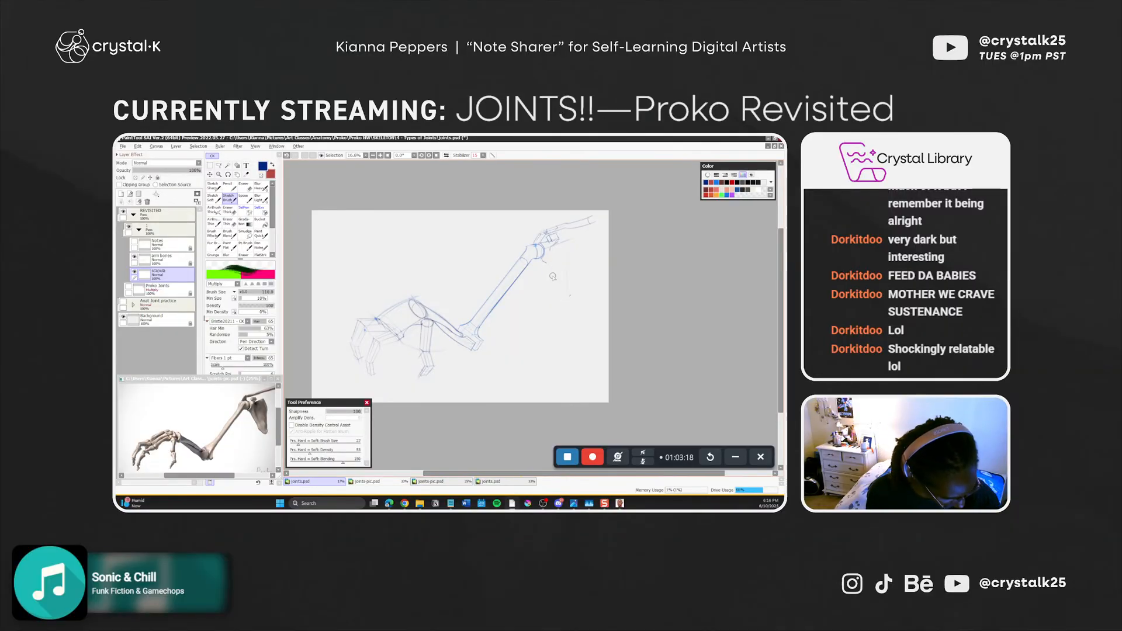
{"action": "key", "text": "shift"}
{"action": "key", "text": "ctrl+z"}
{"action": "left_click_drag", "start_coordinate": [545, 262], "coordinate": [567, 297]}
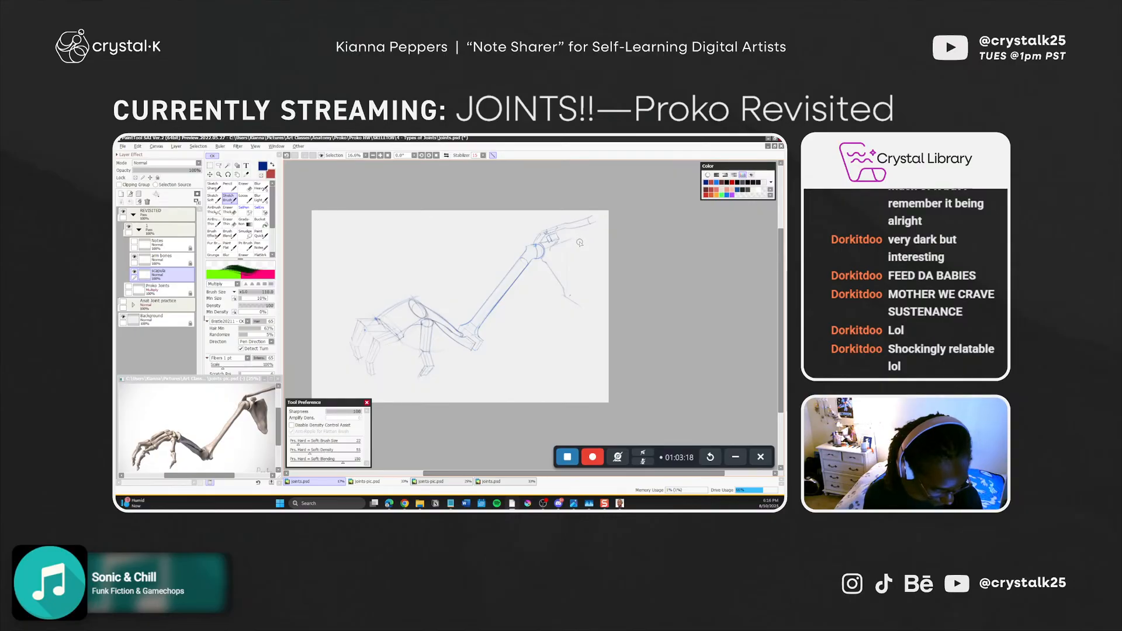
{"action": "left_click_drag", "start_coordinate": [580, 242], "coordinate": [586, 317]}
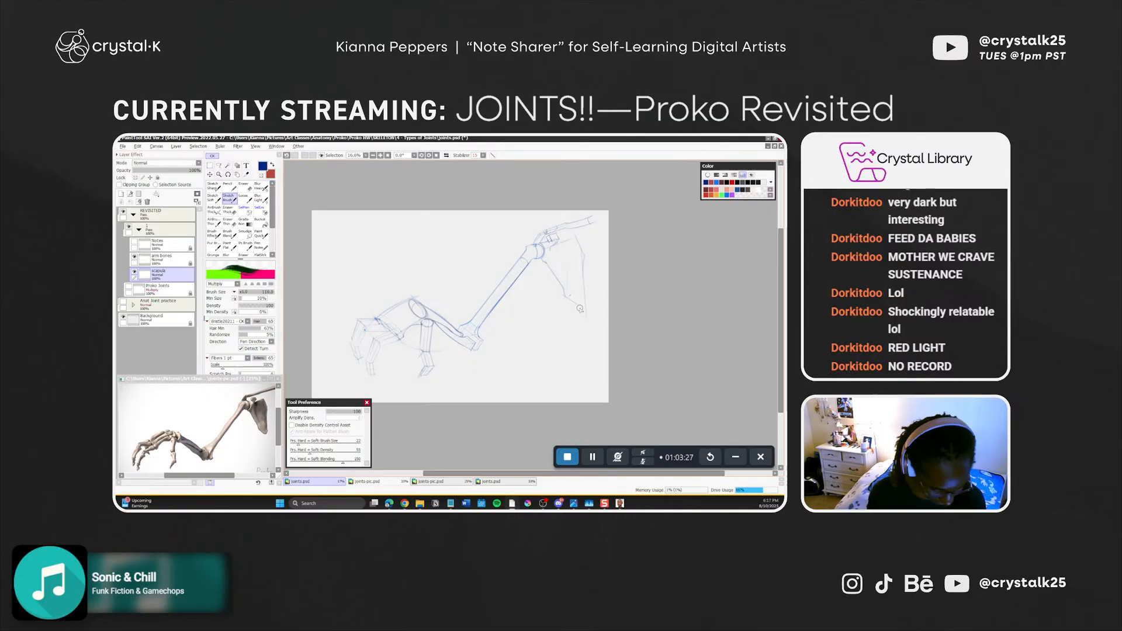
{"action": "key", "text": "shift"}
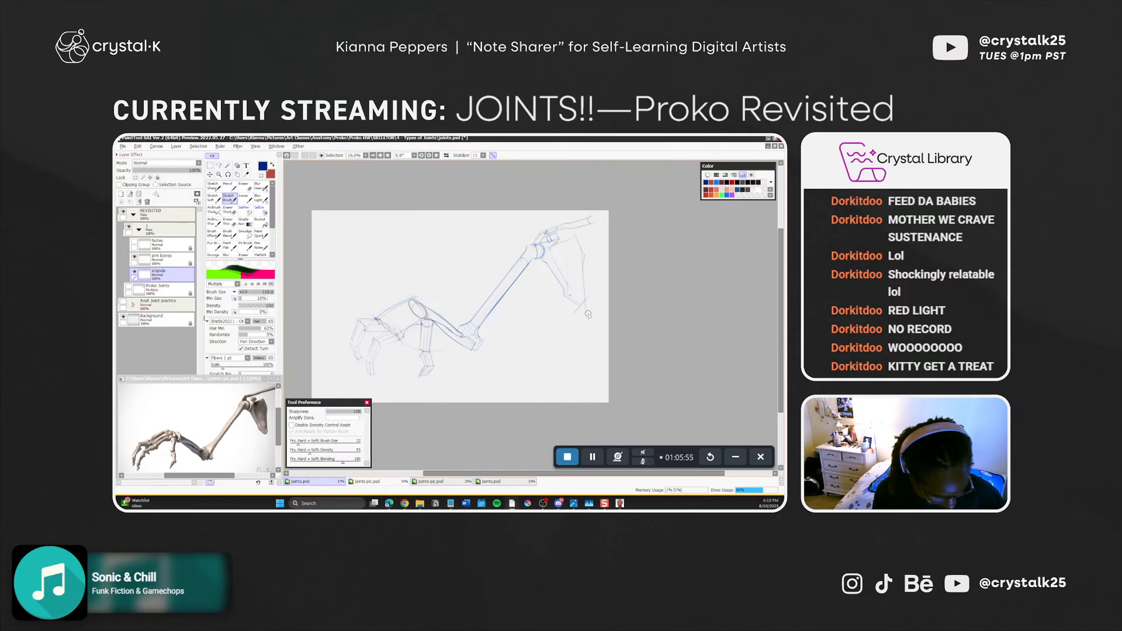
Try a stroke across the scapula's lower tip, then undo it together with the preceding stray strokes
{"action": "key", "text": "ctrl+z"}
{"action": "left_click_drag", "start_coordinate": [565, 294], "coordinate": [592, 316]}
{"action": "key", "text": "ctrl+z"}
{"action": "key", "text": "ctrl+z"}
{"action": "key", "text": "ctrl+z"}
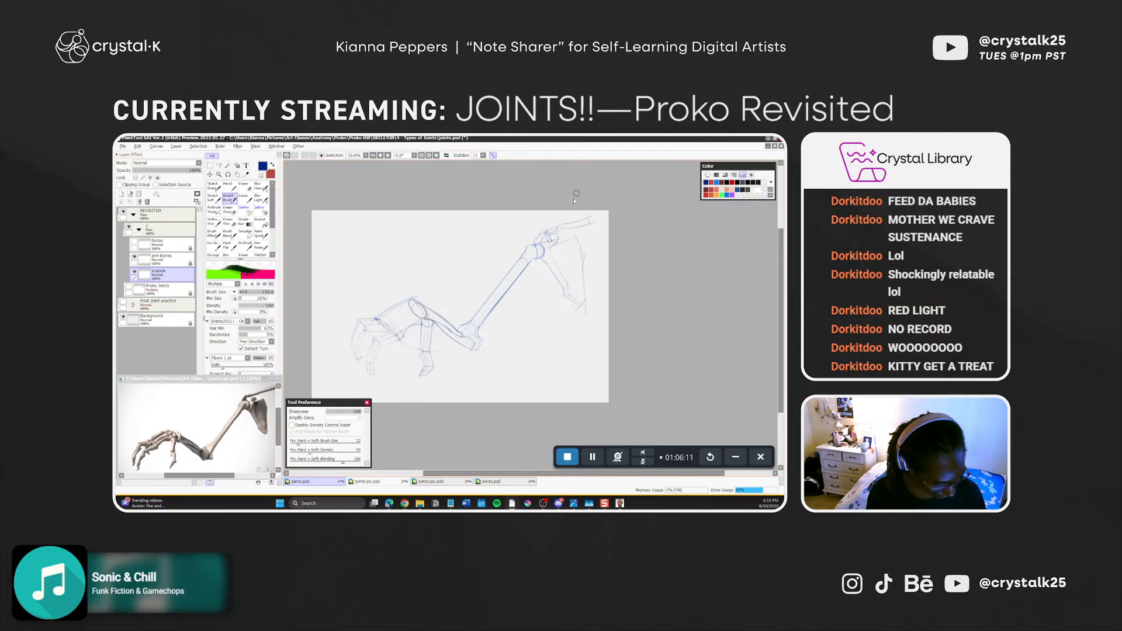
{"action": "key", "text": "shift+F9"}
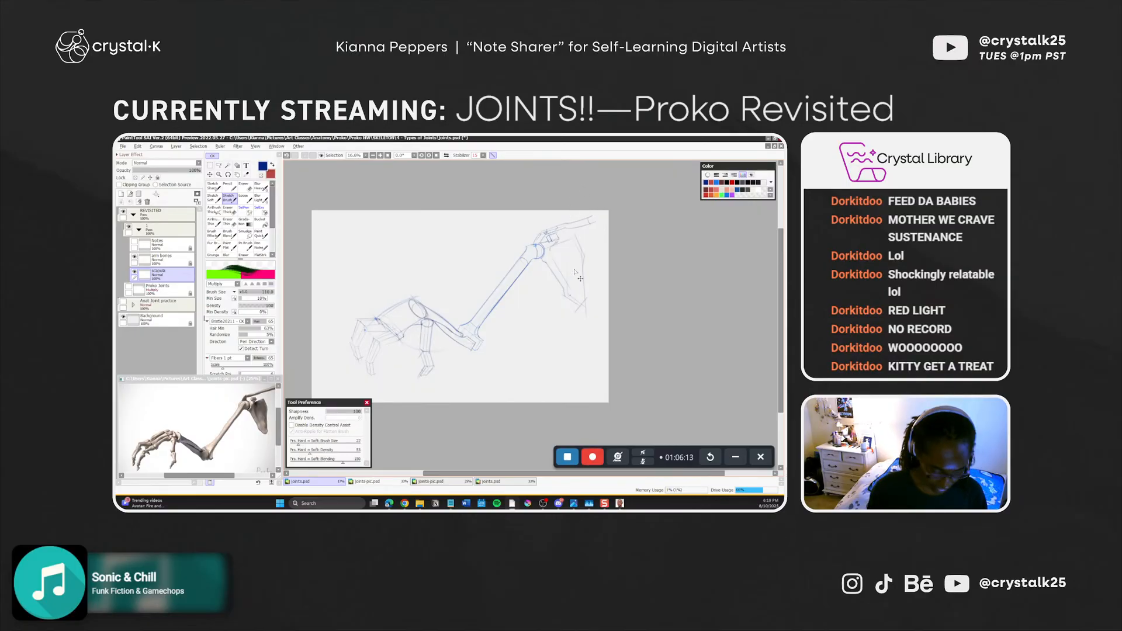
{"action": "key", "text": "shift+F9"}
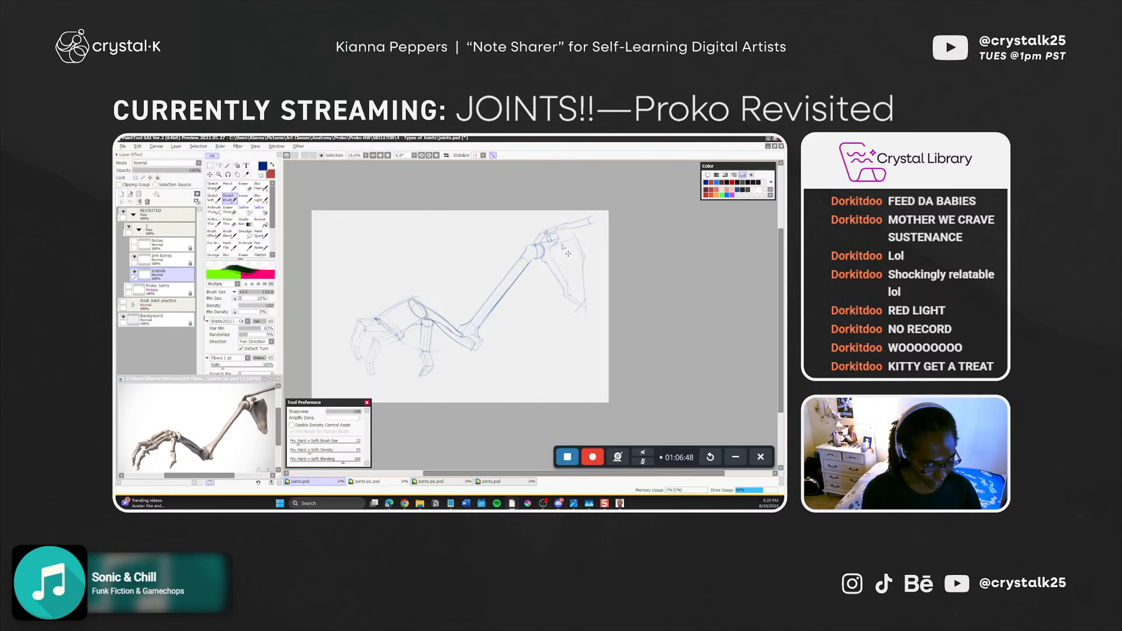
Draw construction lines inside the scapula blade, running up from near the lower tip, with the textured sketch brush
{"action": "key", "text": "n"}
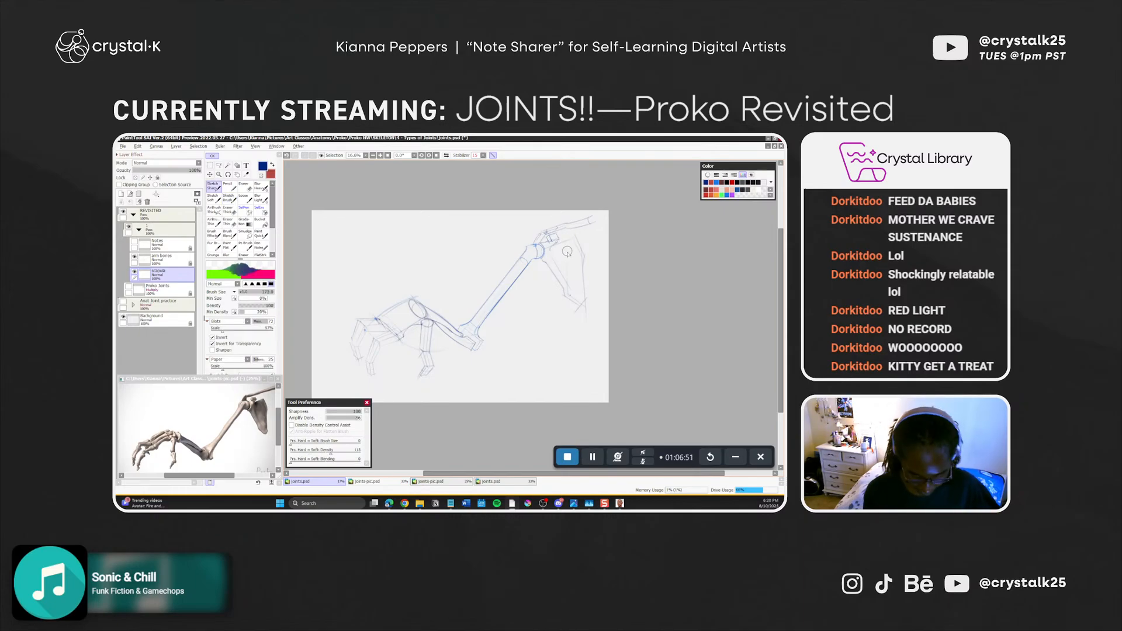
{"action": "key", "text": "b"}
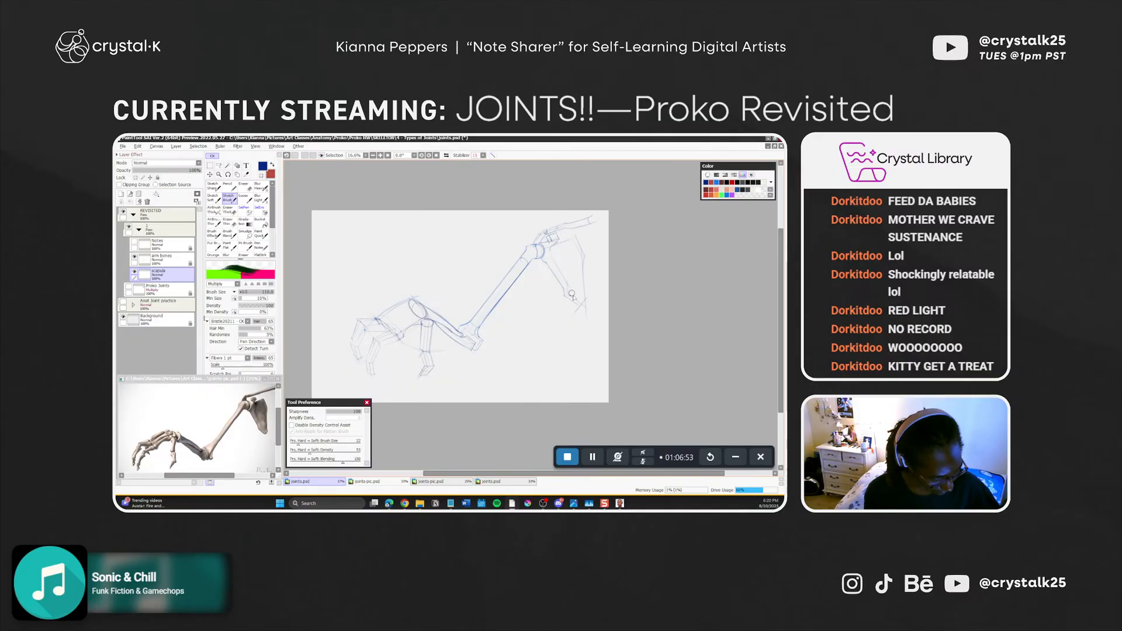
{"action": "left_click_drag", "start_coordinate": [572, 295], "coordinate": [571, 279]}
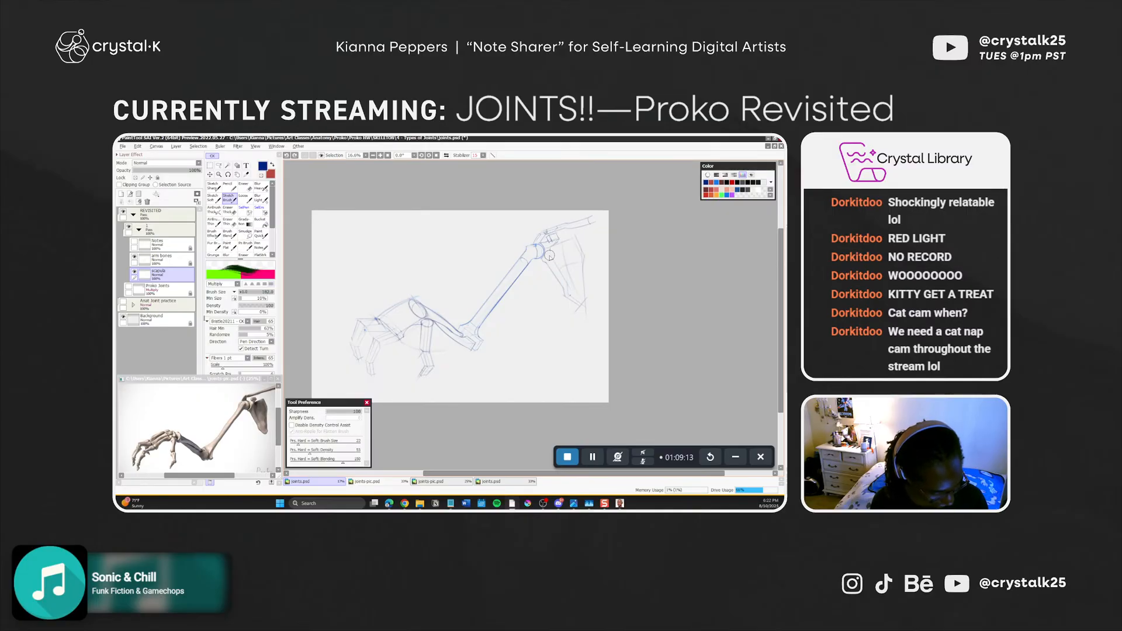
Reduce the brush size, refine the lines around the scapula's block form with the eraser and sharp brush, and save the drawing
{"action": "key", "text": "bracketleft"}
{"action": "key", "text": "bracketleft"}
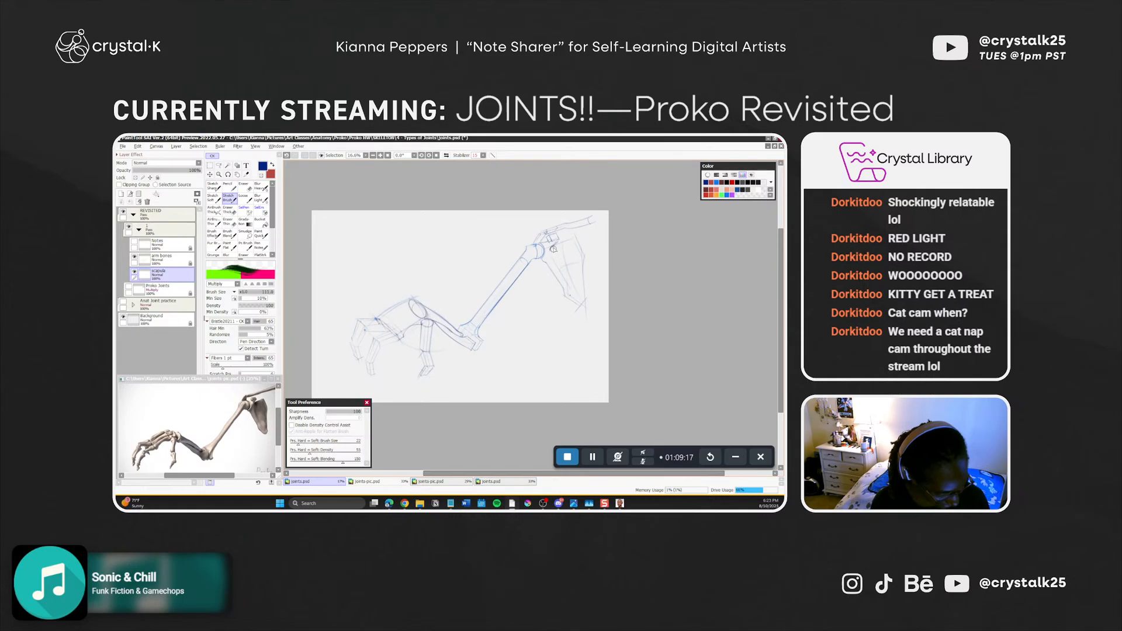
{"action": "key", "text": "e"}
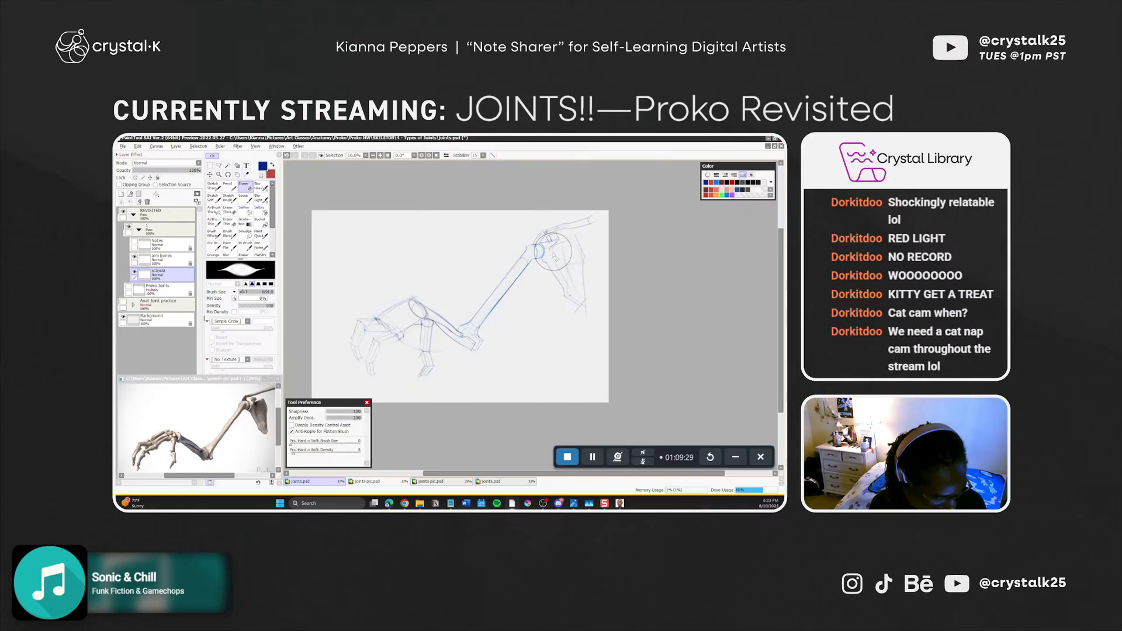
{"action": "key", "text": "n"}
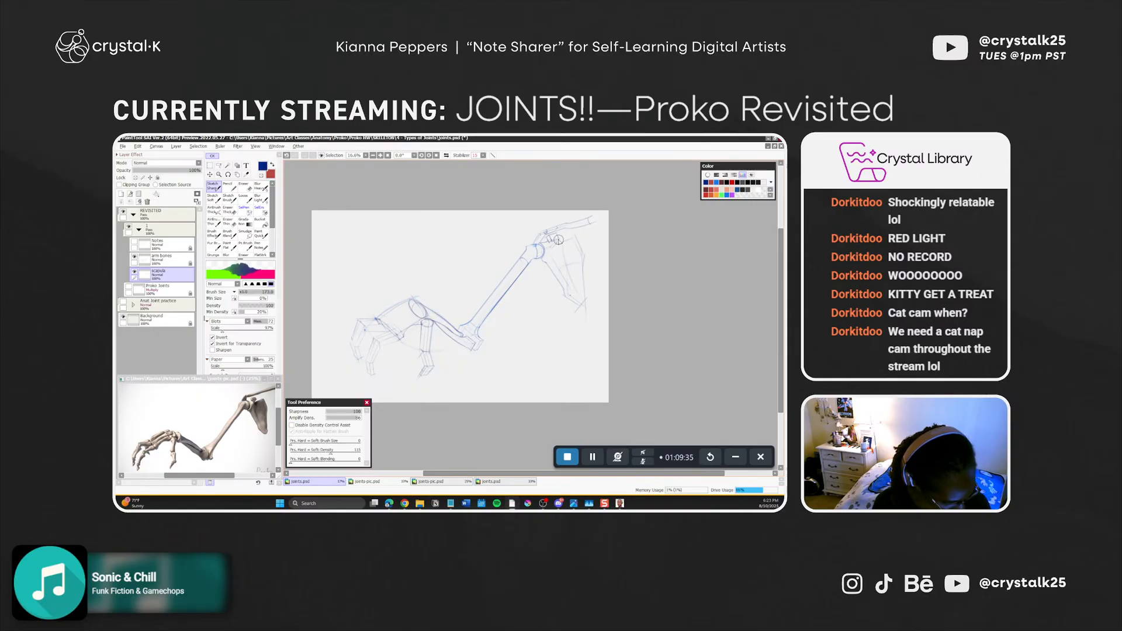
{"action": "key", "text": "e"}
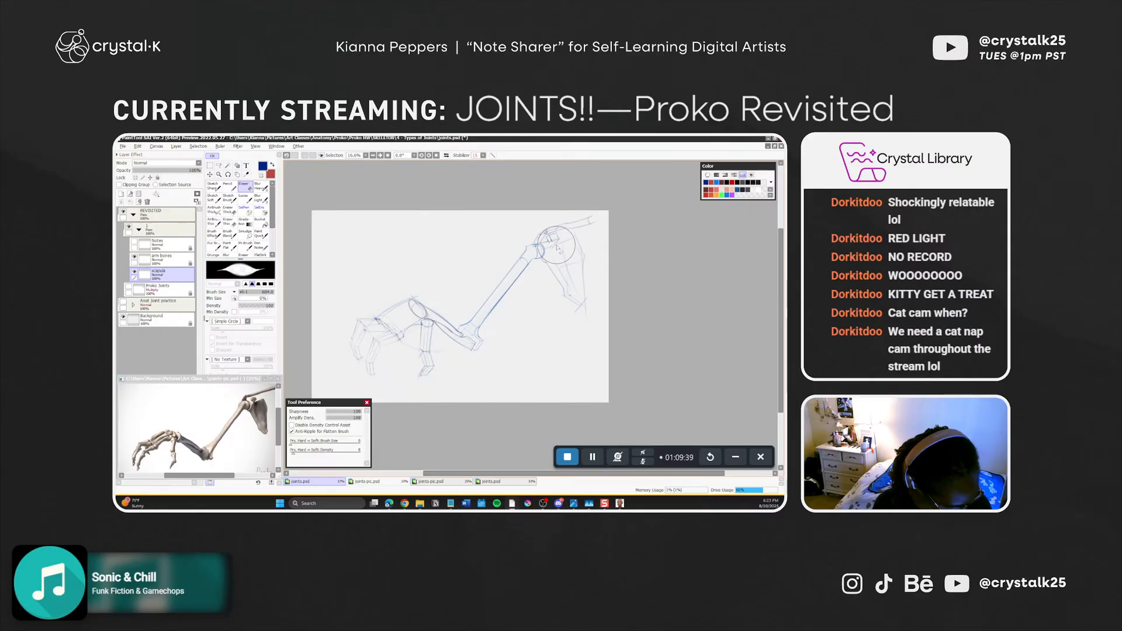
{"action": "key", "text": "n"}
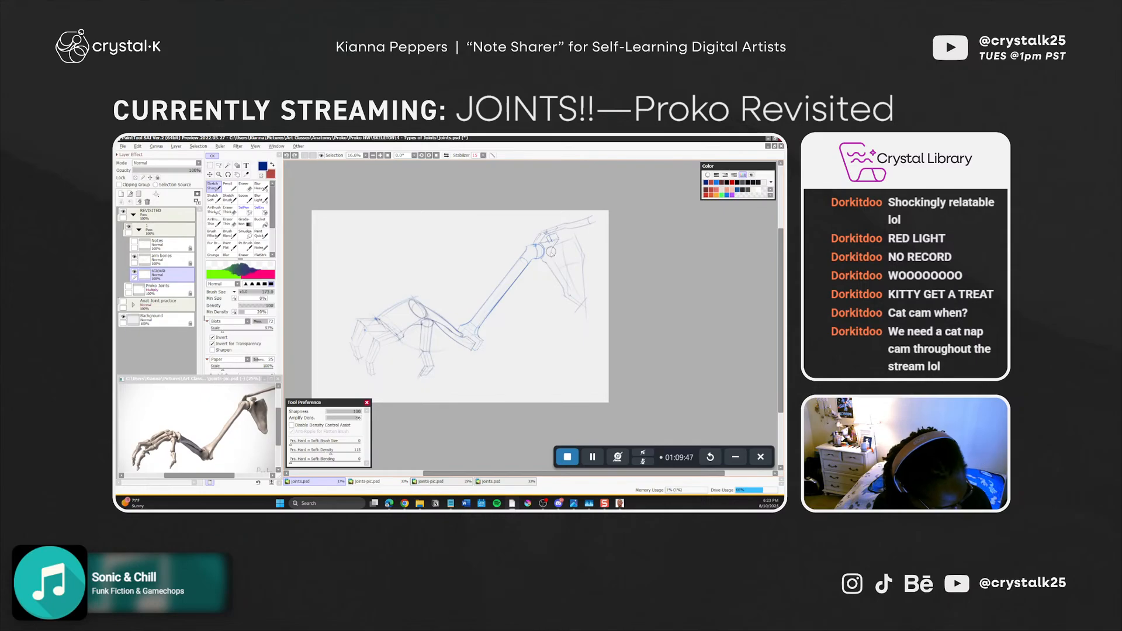
{"action": "key", "text": "ctrl+s"}
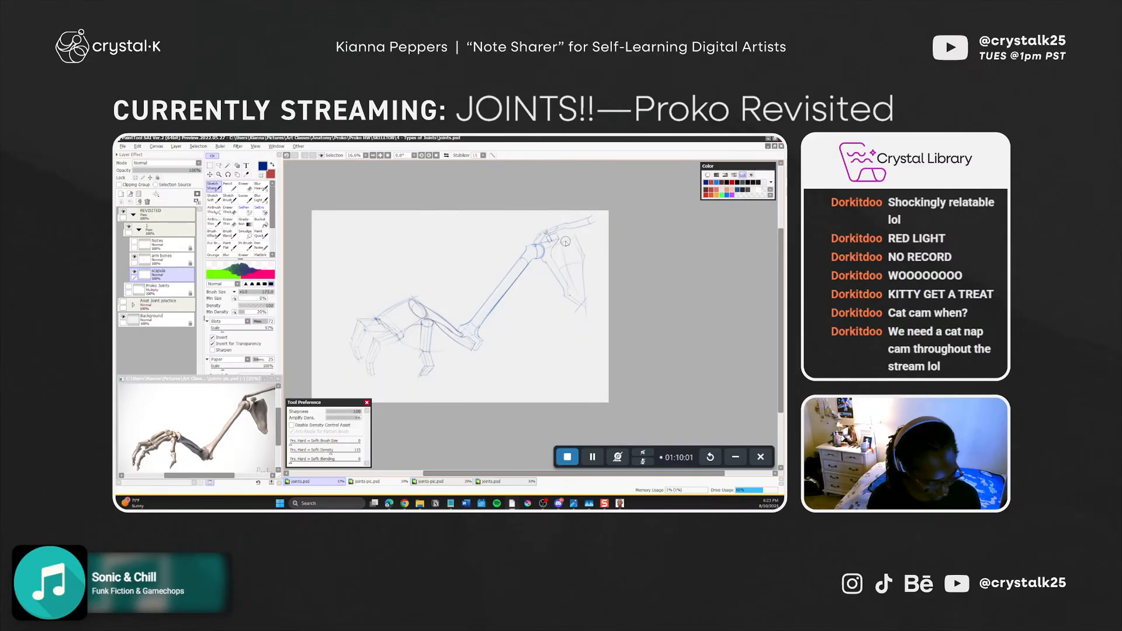
Erase excess line work from the lower tip up the scapula blade and redraw the short stroke at the tip with the sharp brush
{"action": "key", "text": "e"}
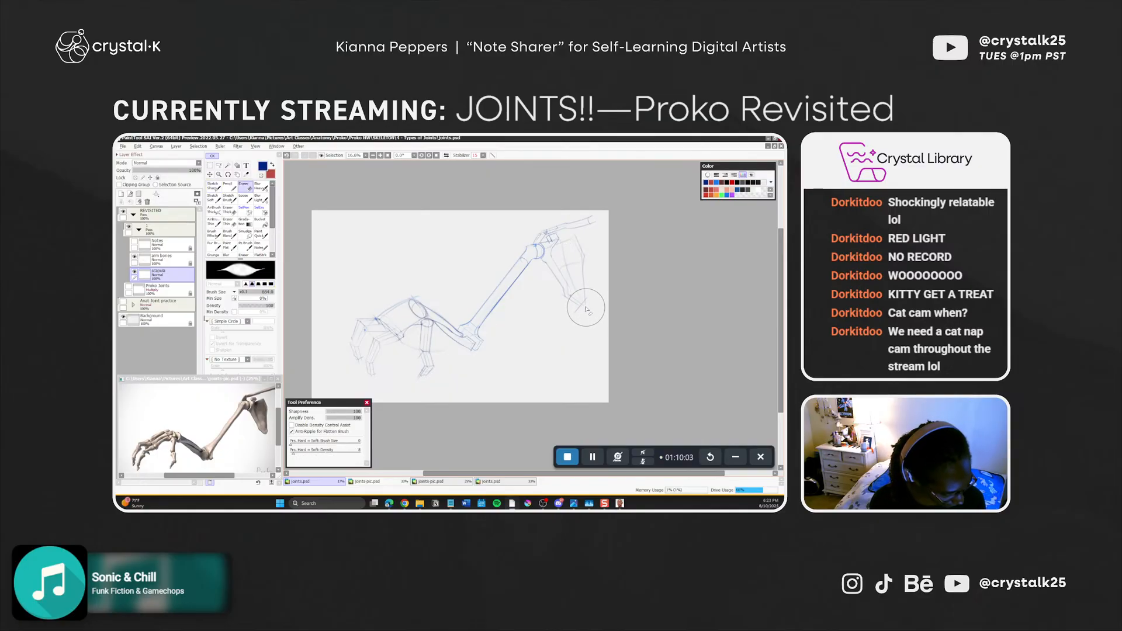
{"action": "left_click_drag", "start_coordinate": [586, 313], "coordinate": [572, 267]}
{"action": "key", "text": "n"}
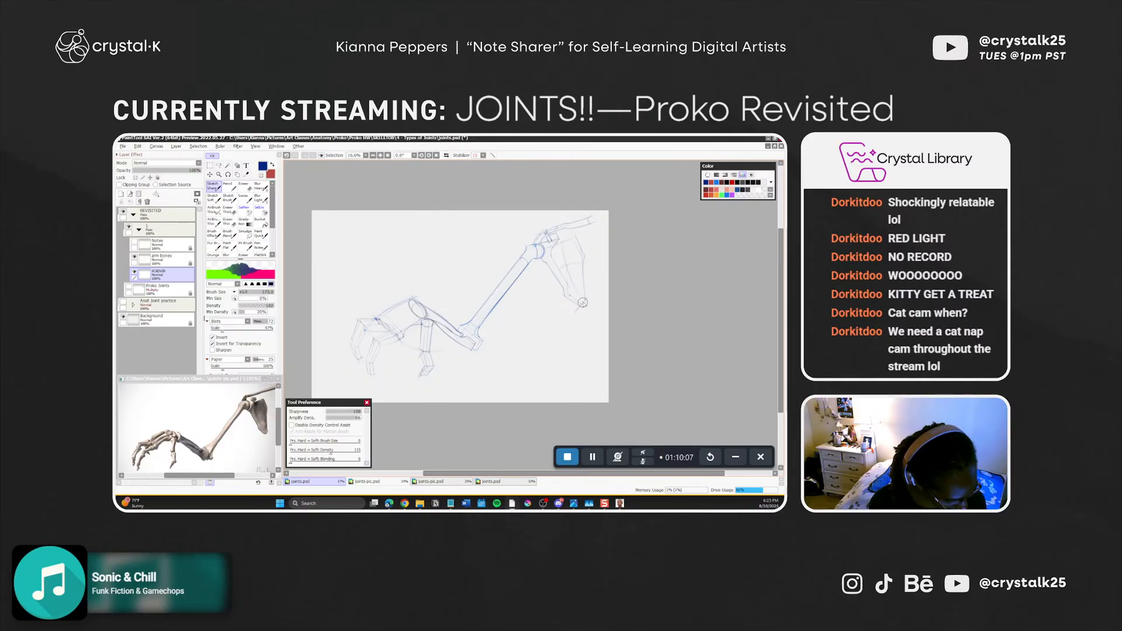
{"action": "key", "text": "ctrl+z"}
{"action": "left_click_drag", "start_coordinate": [583, 301], "coordinate": [581, 306]}
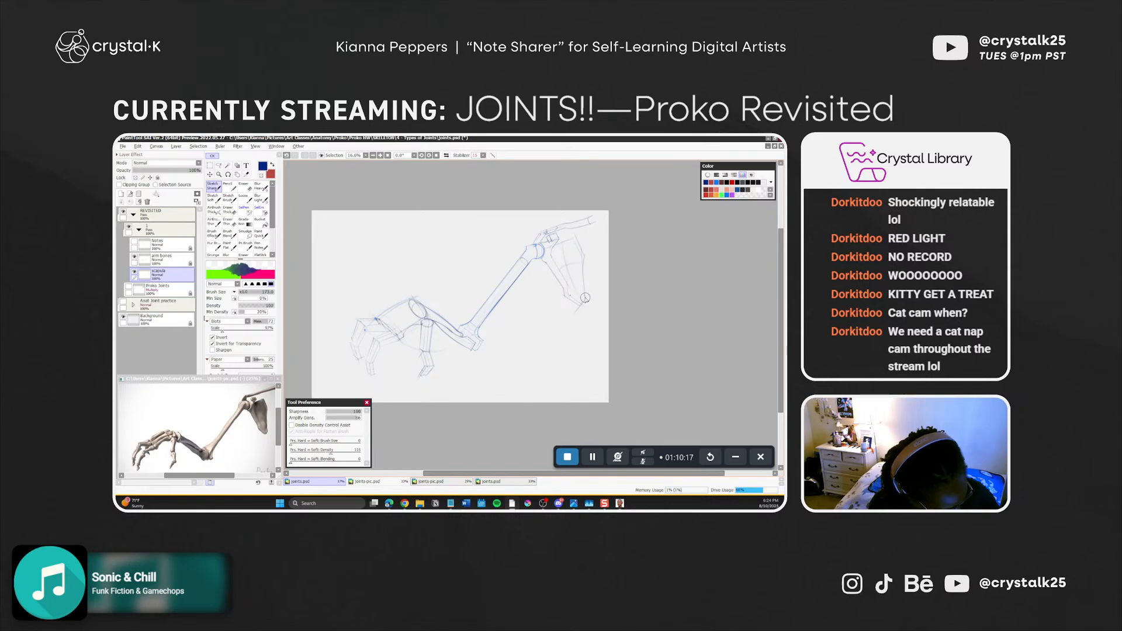
Rework the short strokes closing the scapula's lower tip, undoing the misplaced attempts, and save the drawing
{"action": "key", "text": "ctrl+z"}
{"action": "left_click_drag", "start_coordinate": [584, 302], "coordinate": [577, 306]}
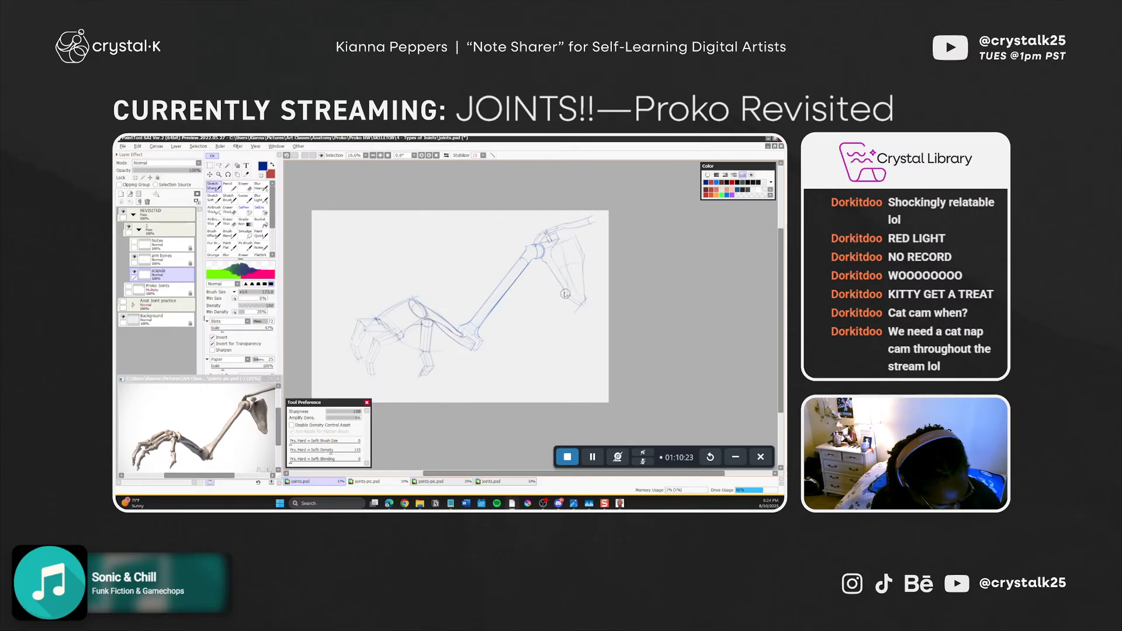
{"action": "key", "text": "ctrl+z"}
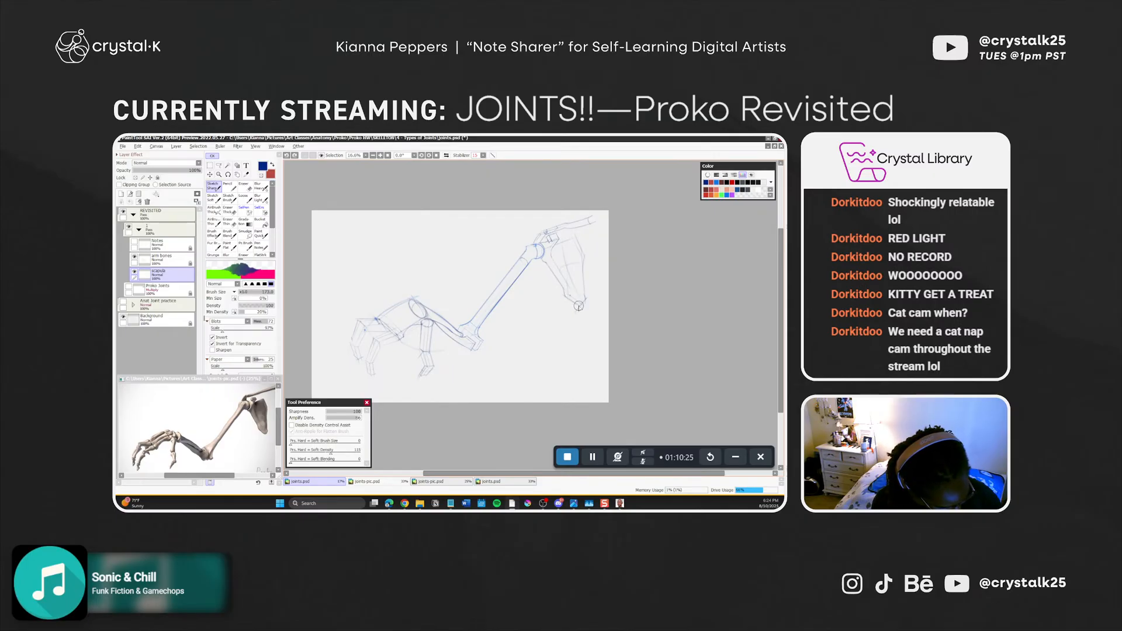
{"action": "key", "text": "ctrl+z"}
{"action": "left_click_drag", "start_coordinate": [584, 300], "coordinate": [579, 304]}
{"action": "key", "text": "ctrl+z"}
{"action": "key", "text": "ctrl+z"}
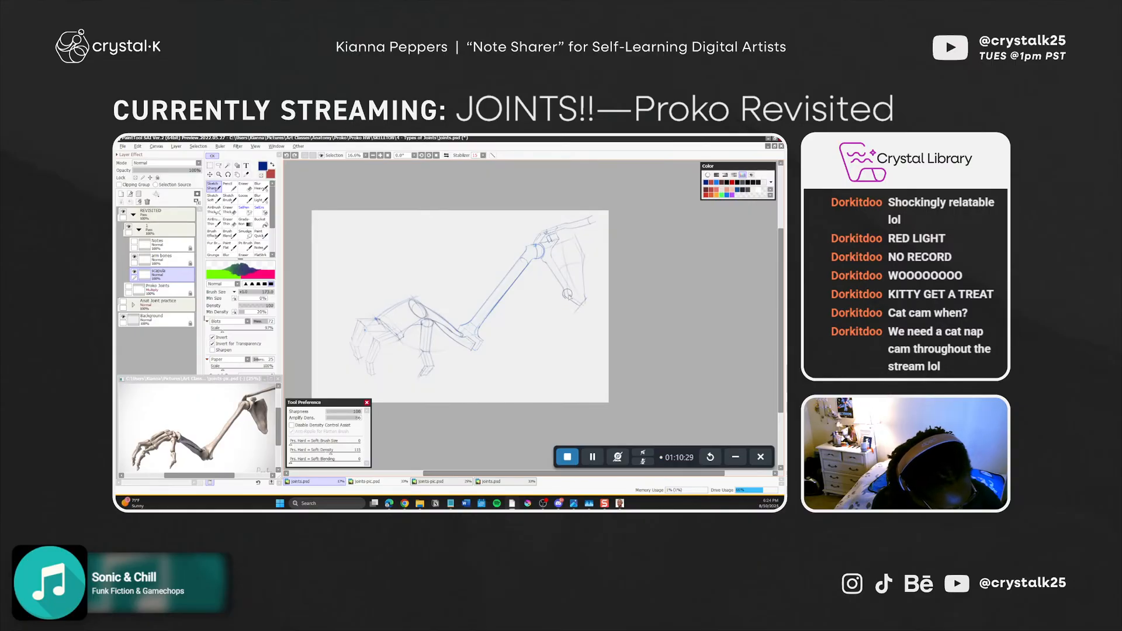
{"action": "key", "text": "ctrl+z"}
{"action": "left_click_drag", "start_coordinate": [573, 298], "coordinate": [587, 313]}
{"action": "key", "text": "ctrl+s"}
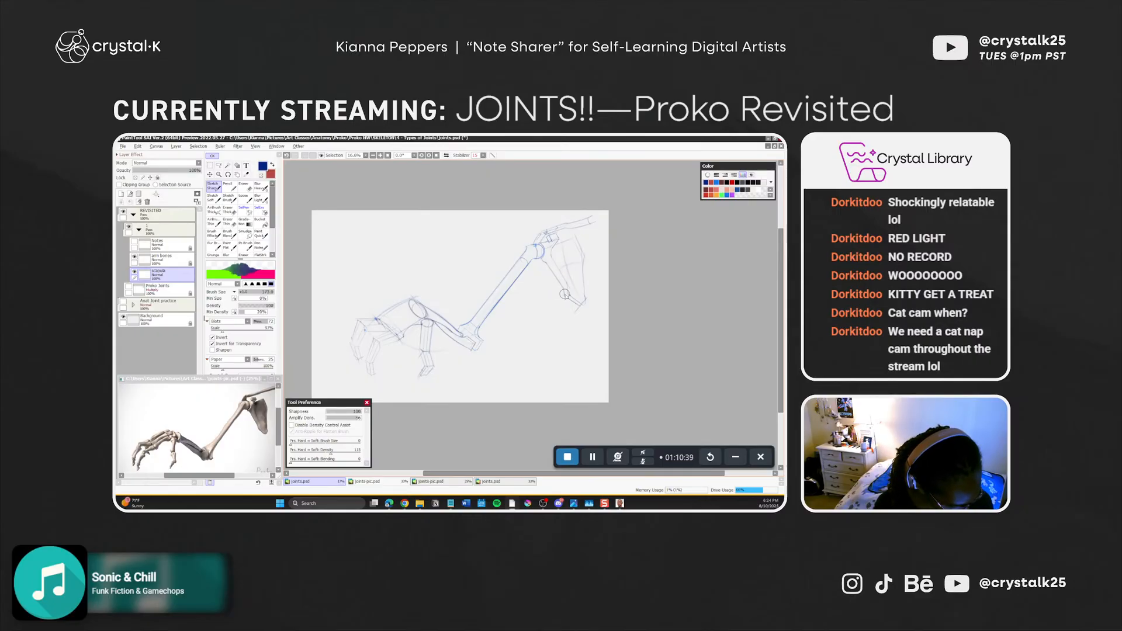
Redraw the lower stretch of the scapula blade's arm-side edge just above the tip, undoing stray strokes
{"action": "key", "text": "ctrl+z"}
{"action": "left_click_drag", "start_coordinate": [566, 296], "coordinate": [567, 286]}
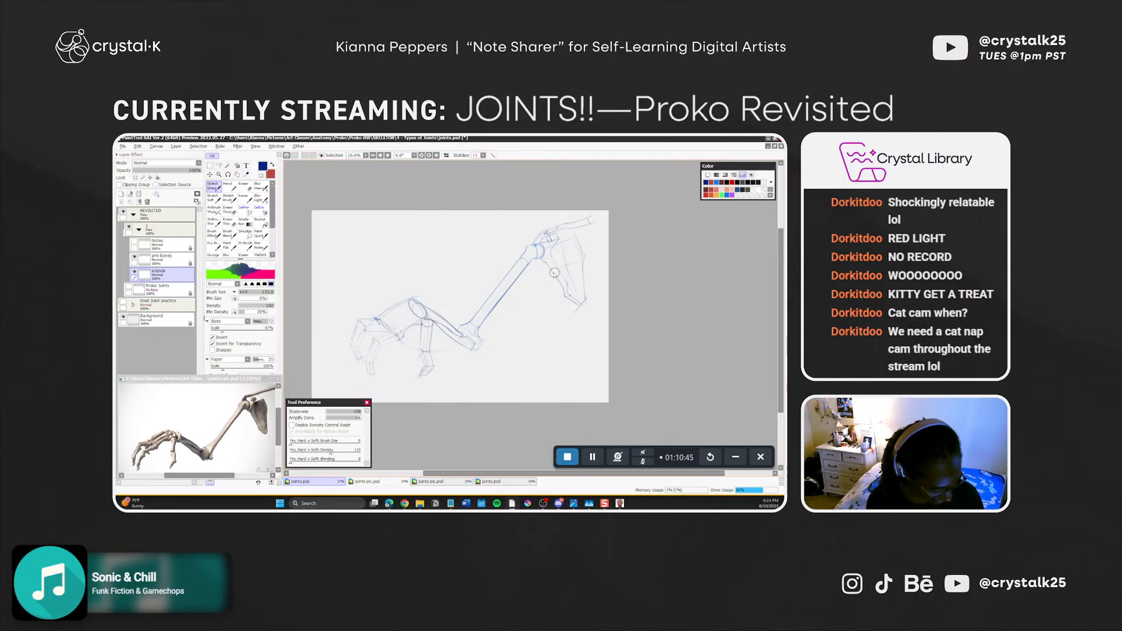
{"action": "key", "text": "b"}
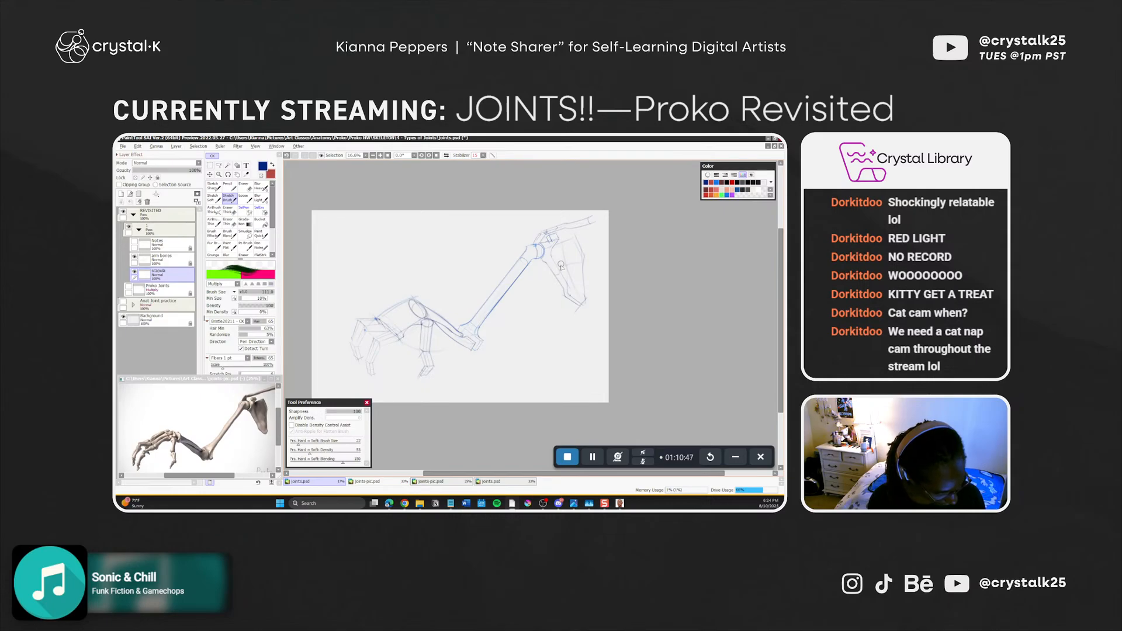
{"action": "key", "text": "ctrl+z"}
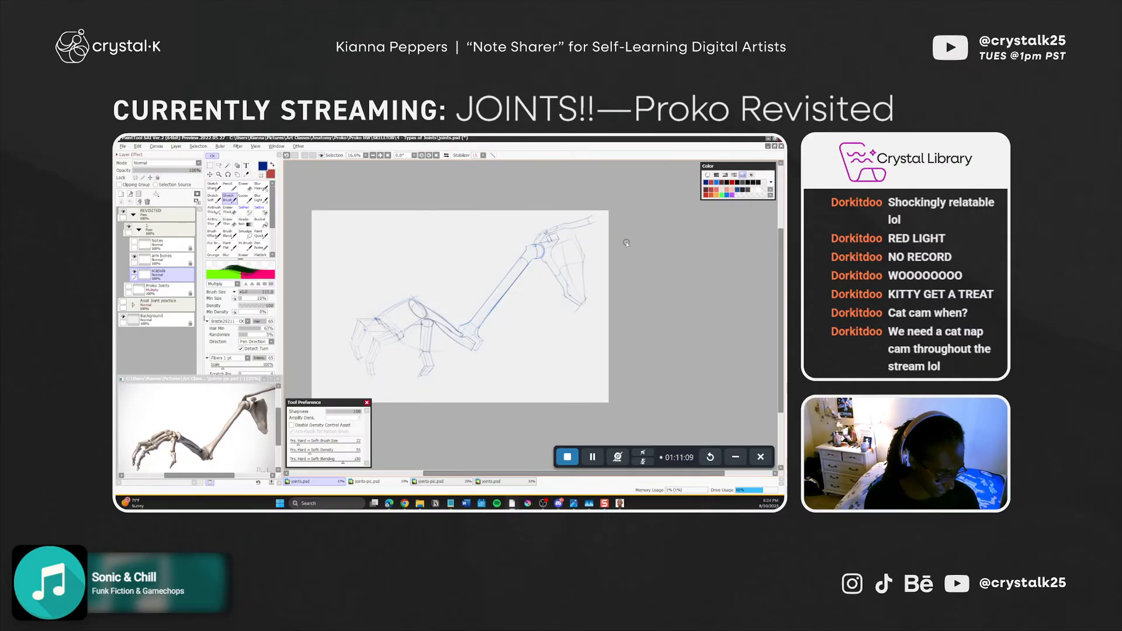
Redraw the upper corner and far edge of the scapula blade with the sharp brush, undoing misplaced strokes, and save the drawing
{"action": "key", "text": "n"}
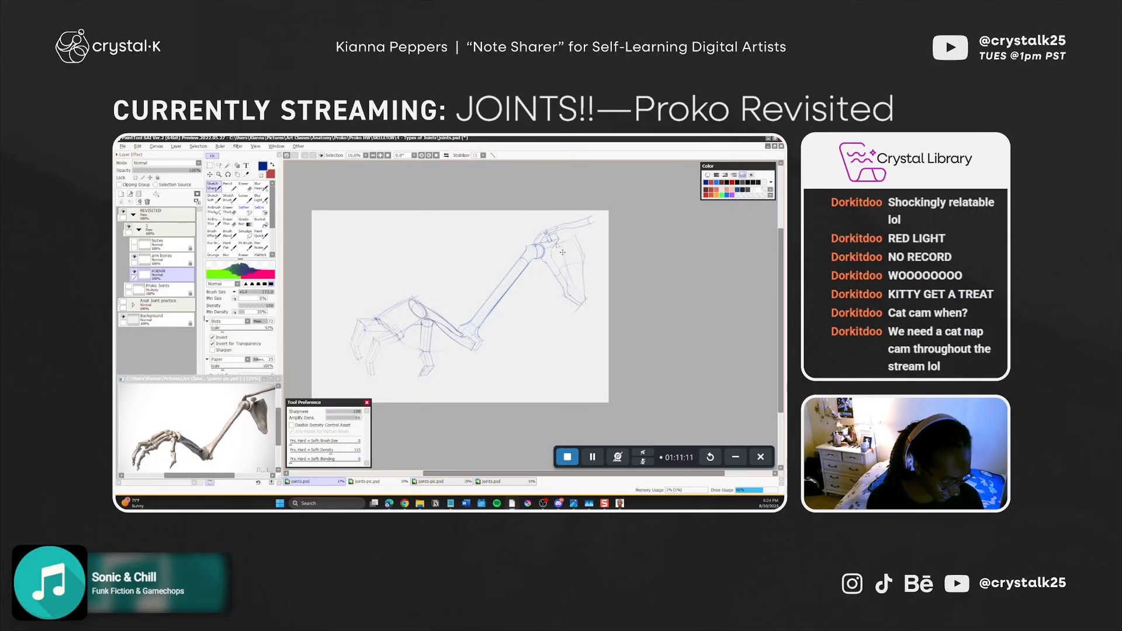
{"action": "key", "text": "ctrl+z"}
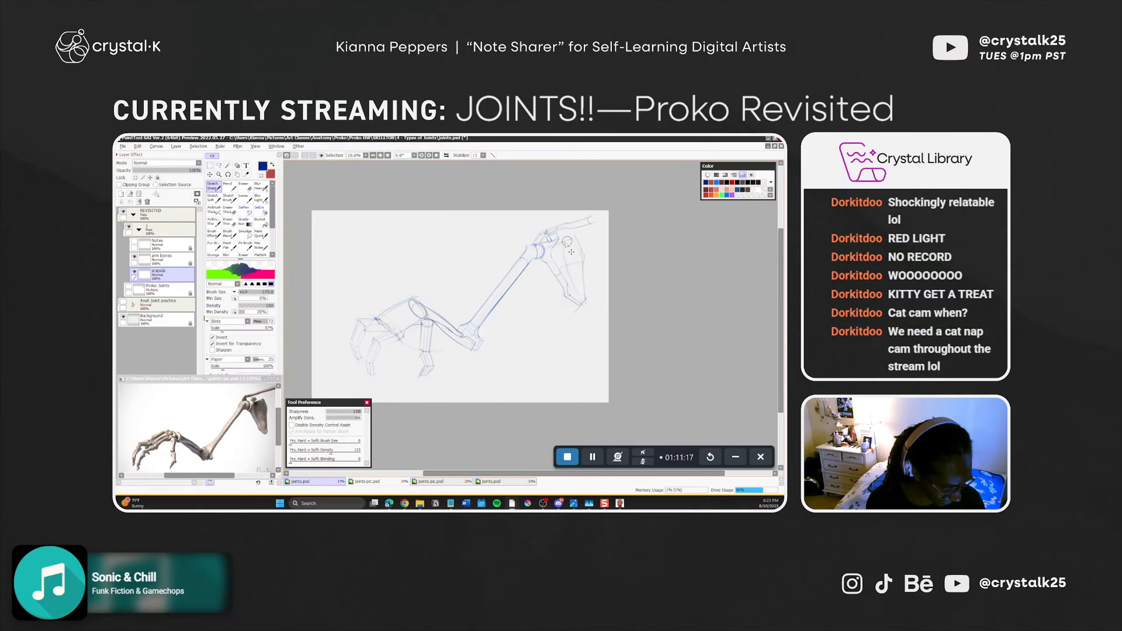
{"action": "key", "text": "ctrl+z"}
{"action": "left_click_drag", "start_coordinate": [572, 239], "coordinate": [574, 238]}
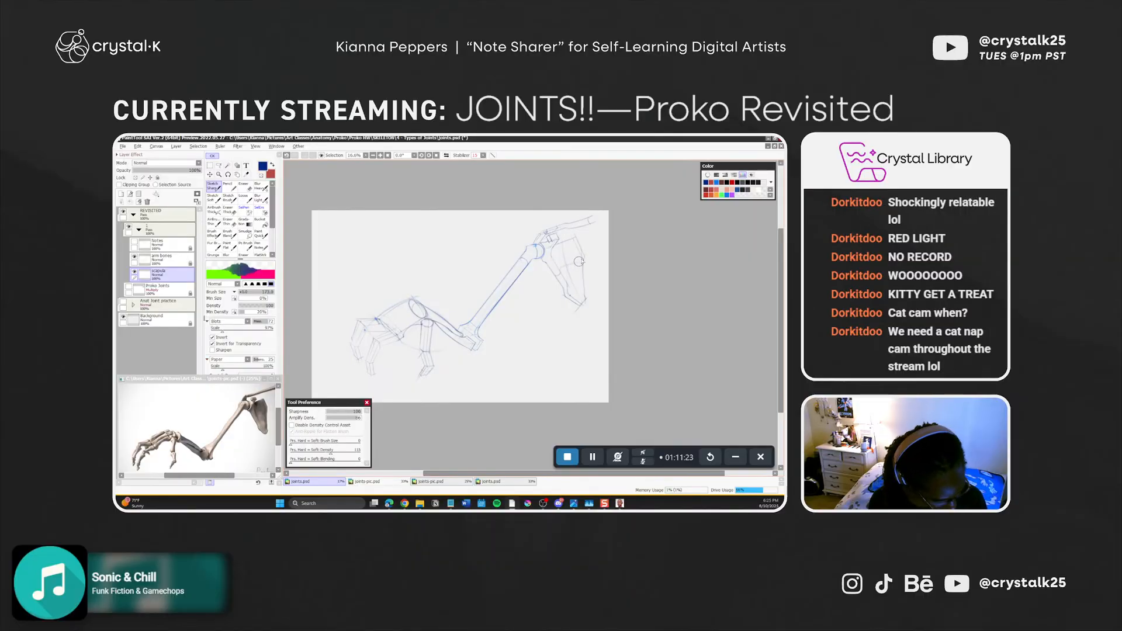
{"action": "key", "text": "ctrl+z"}
{"action": "left_click_drag", "start_coordinate": [580, 256], "coordinate": [582, 267]}
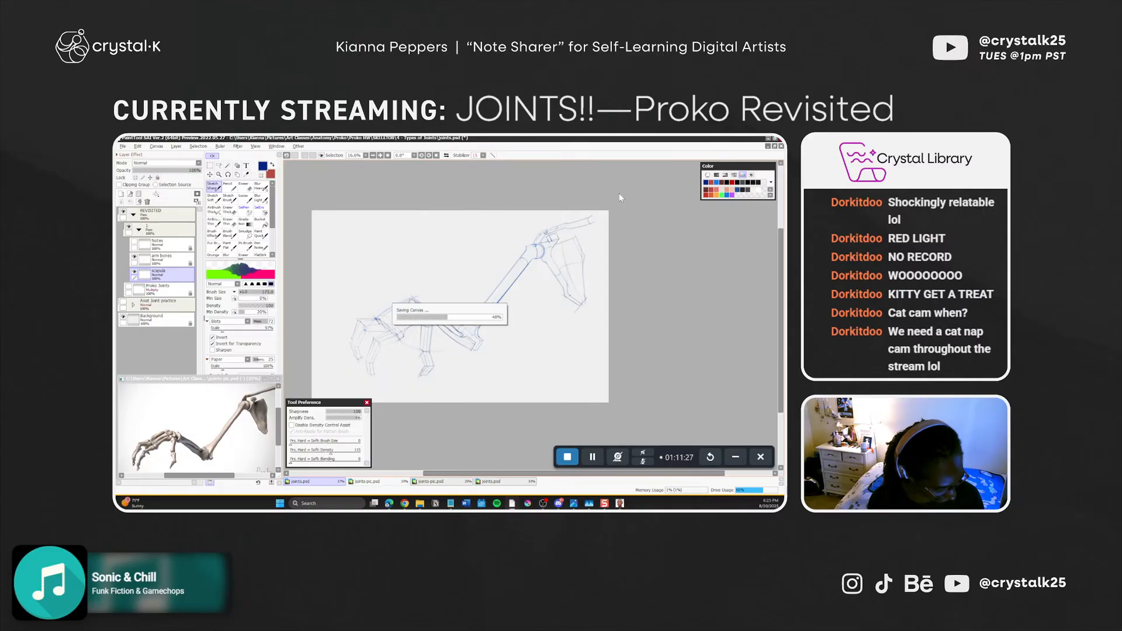
Try contour strokes across the humerus head with the sharp and textured sketch brushes, undoing each attempt
{"action": "key", "text": "e"}
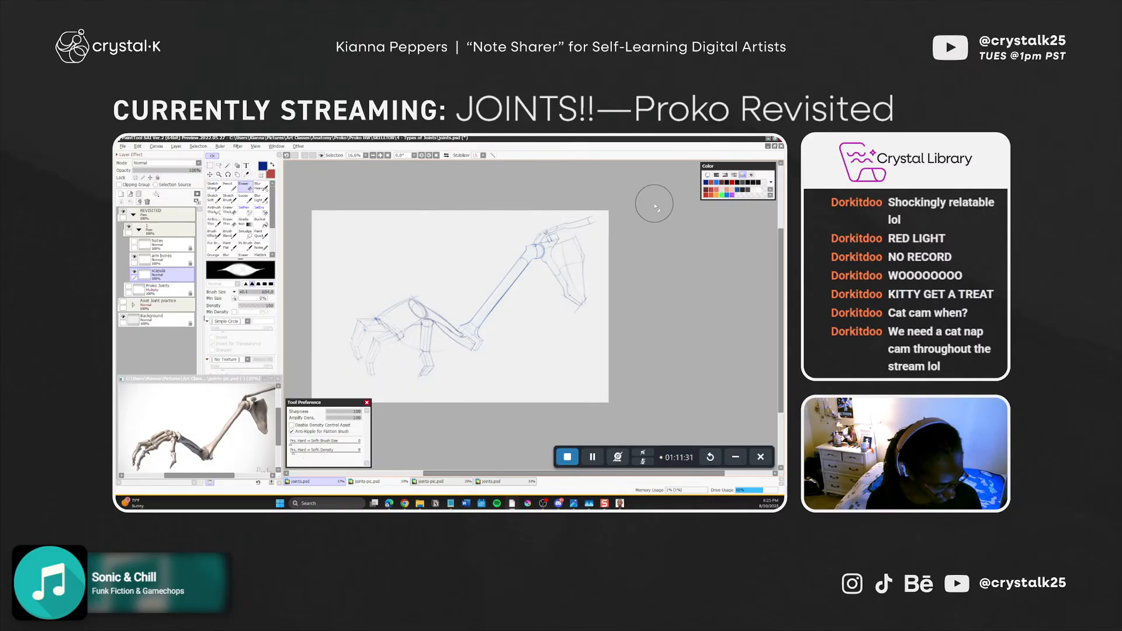
{"action": "key", "text": "n"}
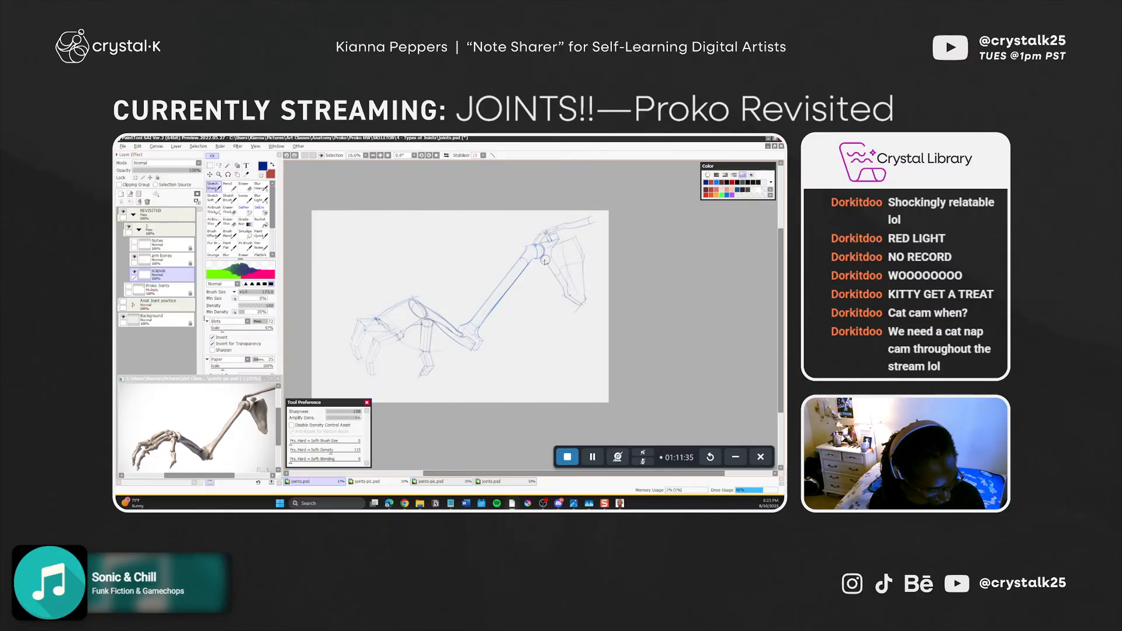
{"action": "left_click", "coordinate": [542, 258]}
{"action": "key", "text": "b"}
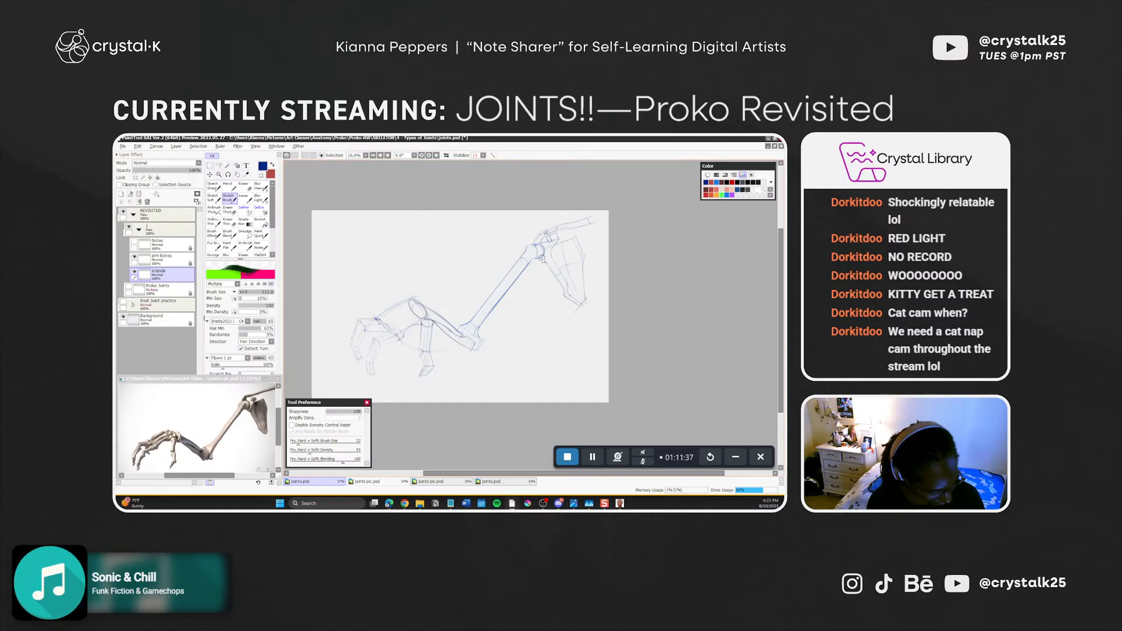
{"action": "key", "text": "ctrl+z"}
{"action": "left_click_drag", "start_coordinate": [541, 240], "coordinate": [535, 259]}
{"action": "key", "text": "ctrl+z"}
{"action": "key", "text": "ctrl+z"}
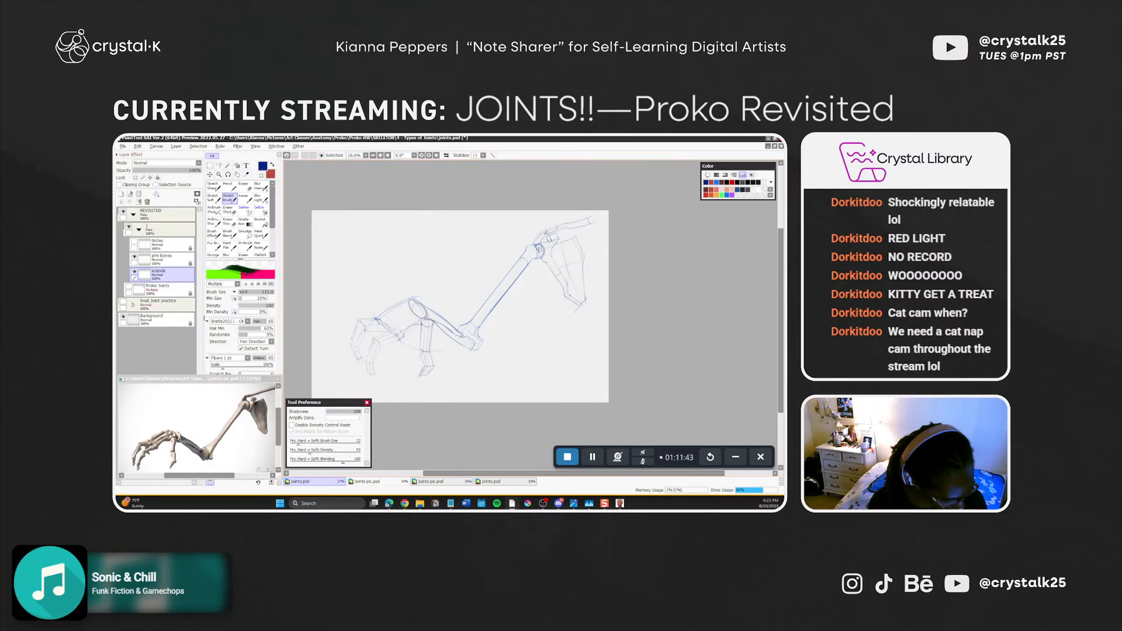
{"action": "key", "text": "ctrl+z"}
{"action": "left_click_drag", "start_coordinate": [539, 243], "coordinate": [539, 255]}
{"action": "key", "text": "ctrl+z"}
{"action": "key", "text": "n"}
{"action": "key", "text": "ctrl+z"}
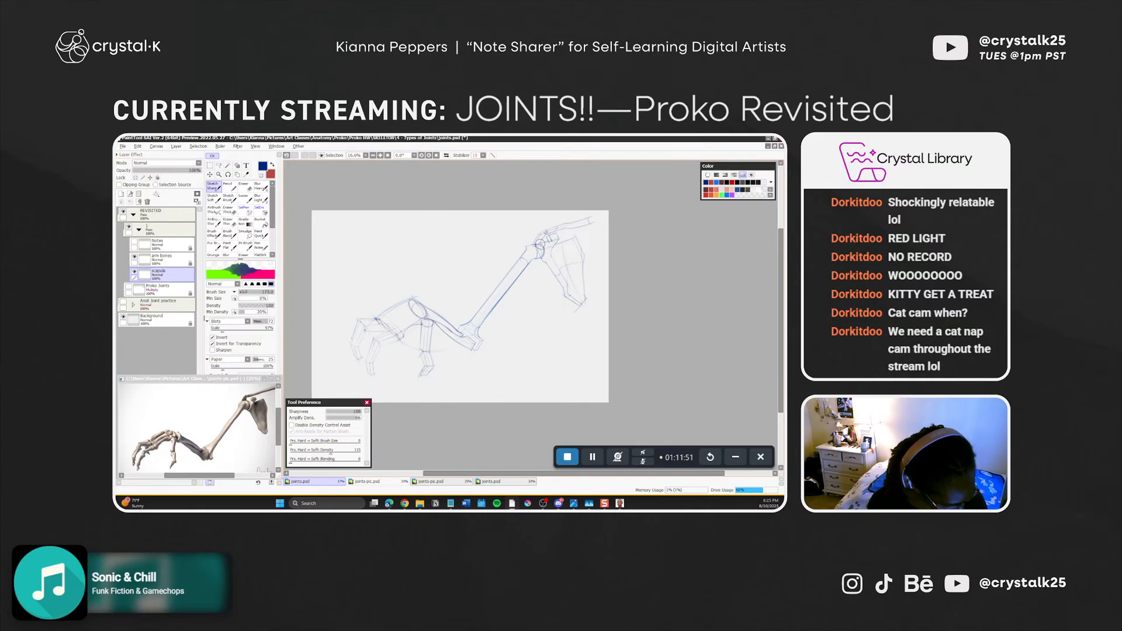
Redraw the contour curve across the humerus head with the sharp brush, undoing the misplaced versions
{"action": "key", "text": "ctrl+z"}
{"action": "left_click_drag", "start_coordinate": [537, 245], "coordinate": [542, 255]}
{"action": "key", "text": "ctrl+z"}
{"action": "key", "text": "ctrl+z"}
{"action": "key", "text": "ctrl+z"}
{"action": "key", "text": "ctrl+z"}
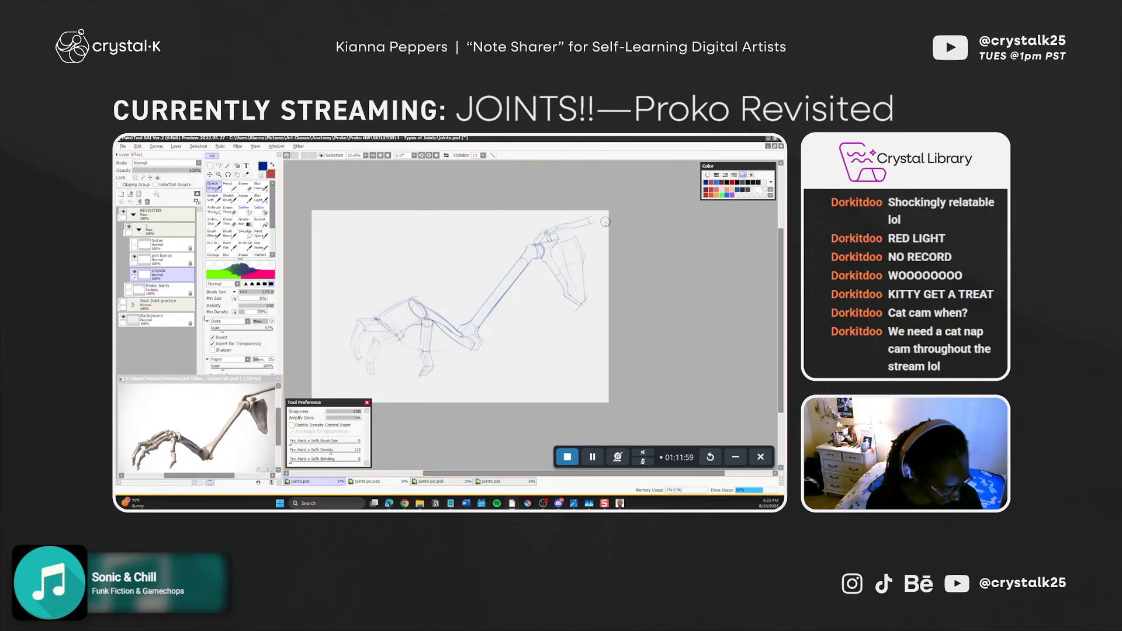
{"action": "key", "text": "ctrl+z"}
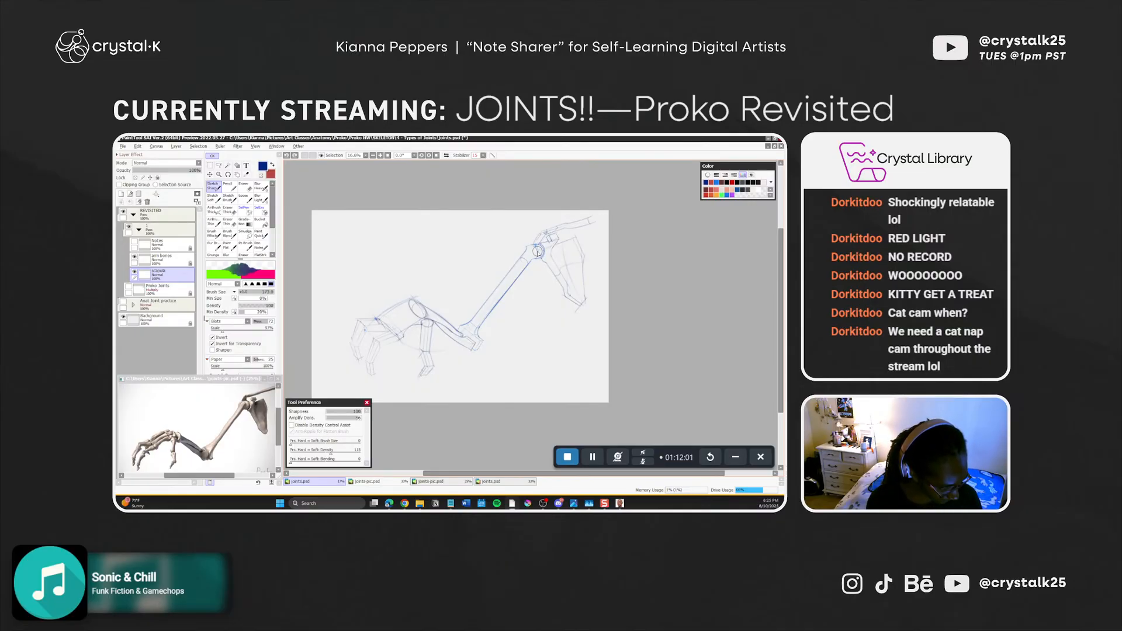
{"action": "left_click_drag", "start_coordinate": [539, 245], "coordinate": [542, 255]}
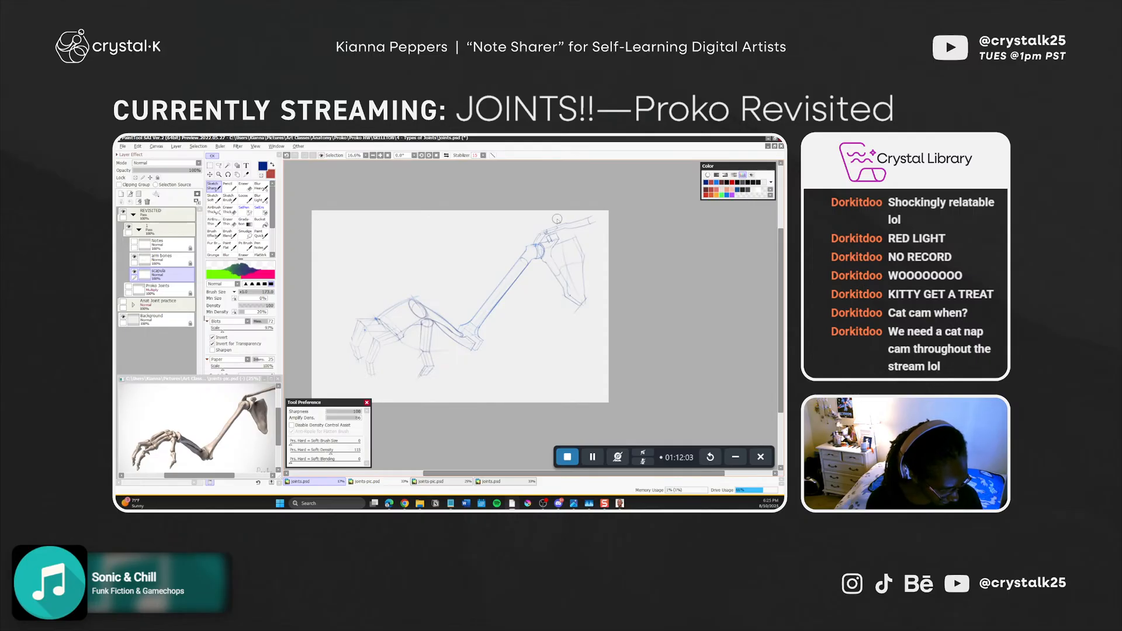
{"action": "key", "text": "e"}
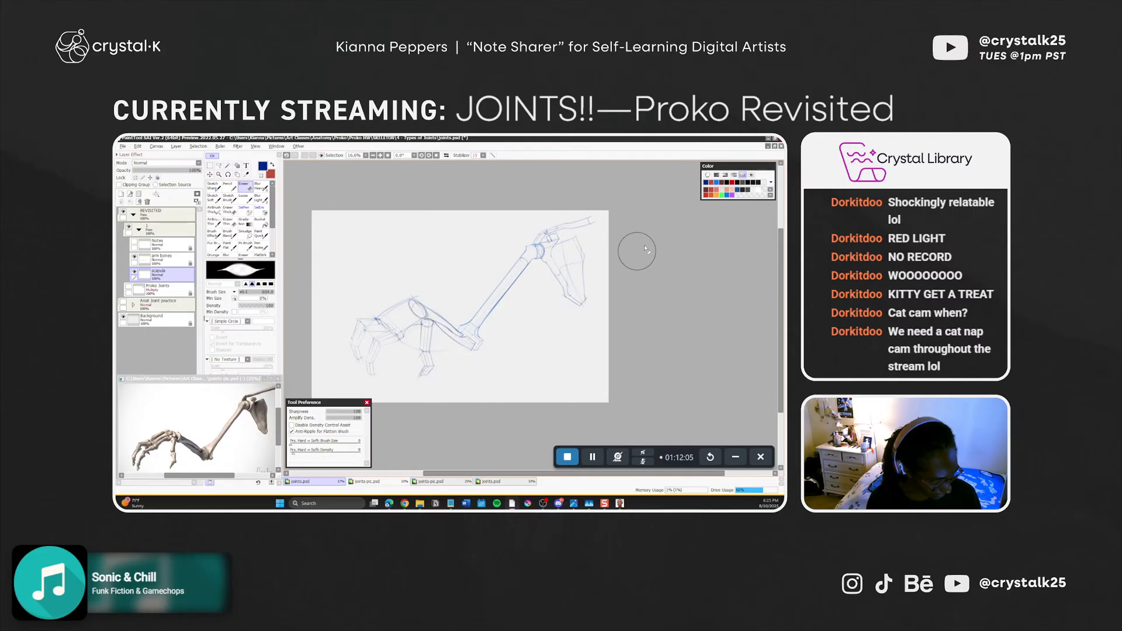
Add a layer mask to the scapula layer, mask out the overlapping lines around the shoulder joint with the pencil, and save
{"action": "key", "text": "ctrl+s"}
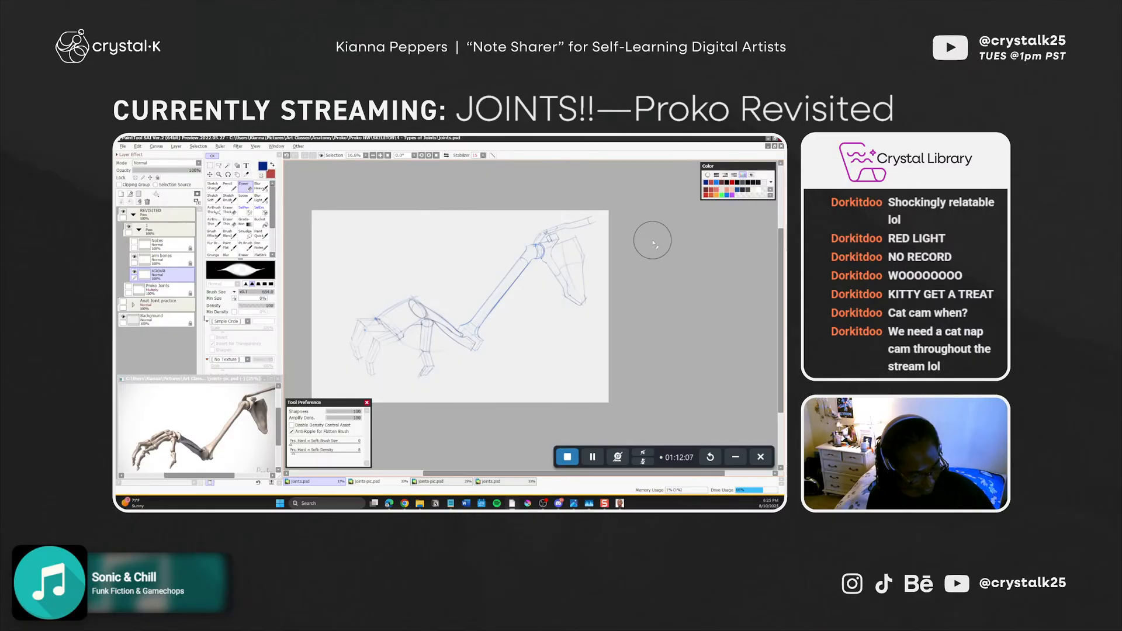
{"action": "left_click", "coordinate": [197, 194]}
{"action": "left_click", "coordinate": [230, 184]}
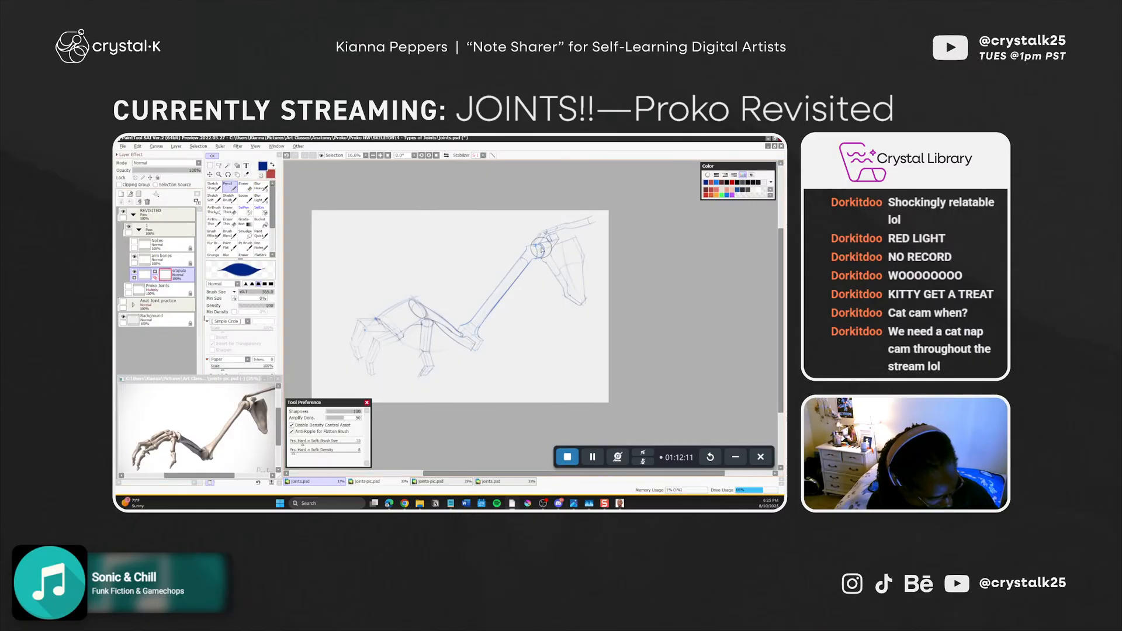
{"action": "key", "text": "ctrl+s"}
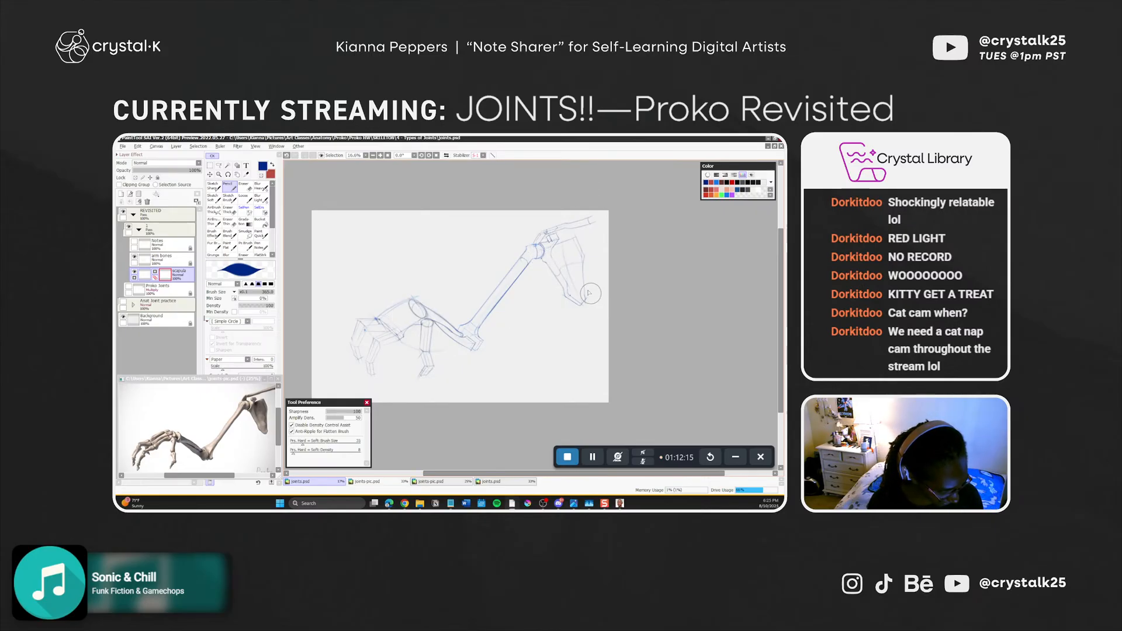
Try short sketch strokes below the humerus head and along the scapula blade's arm-side edge, undoing the misplaced ones, and save the drawing
{"action": "key", "text": "b"}
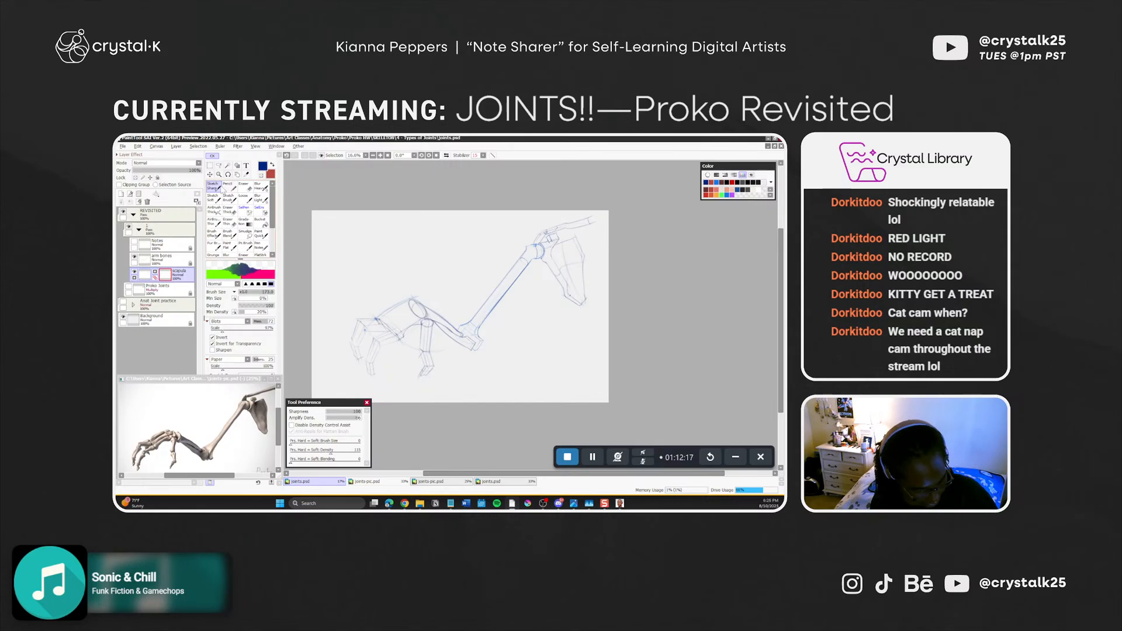
{"action": "left_click_drag", "start_coordinate": [541, 258], "coordinate": [546, 264]}
{"action": "key", "text": "ctrl+s"}
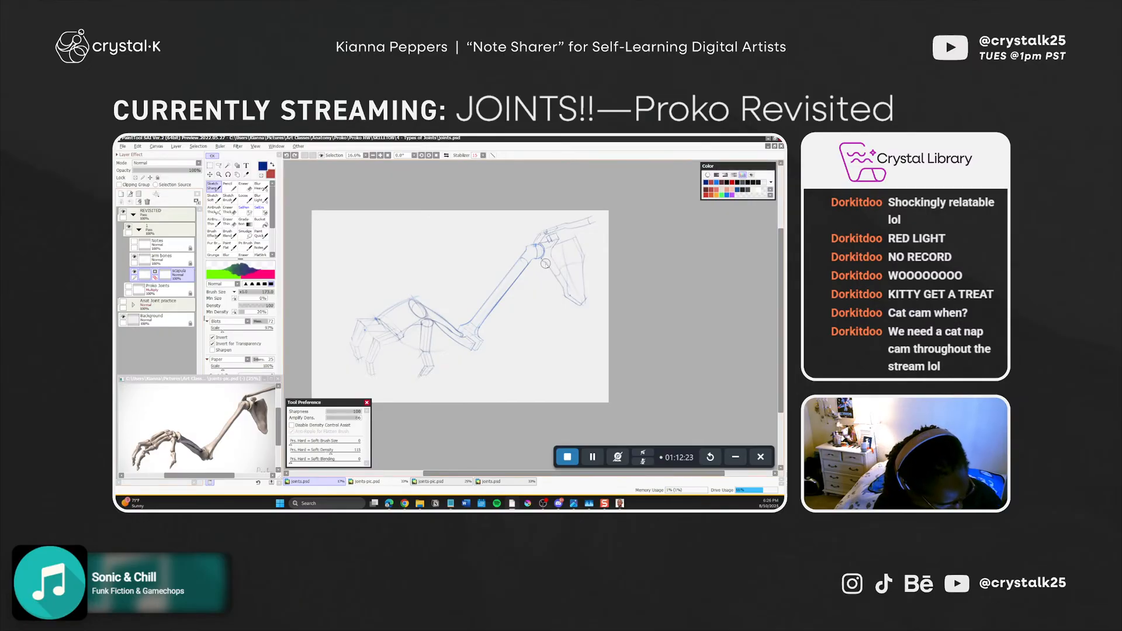
{"action": "key", "text": "ctrl+z"}
{"action": "left_click_drag", "start_coordinate": [559, 285], "coordinate": [566, 302]}
{"action": "key", "text": "ctrl+z"}
{"action": "key", "text": "ctrl+z"}
{"action": "key", "text": "ctrl+z"}
{"action": "key", "text": "ctrl+z"}
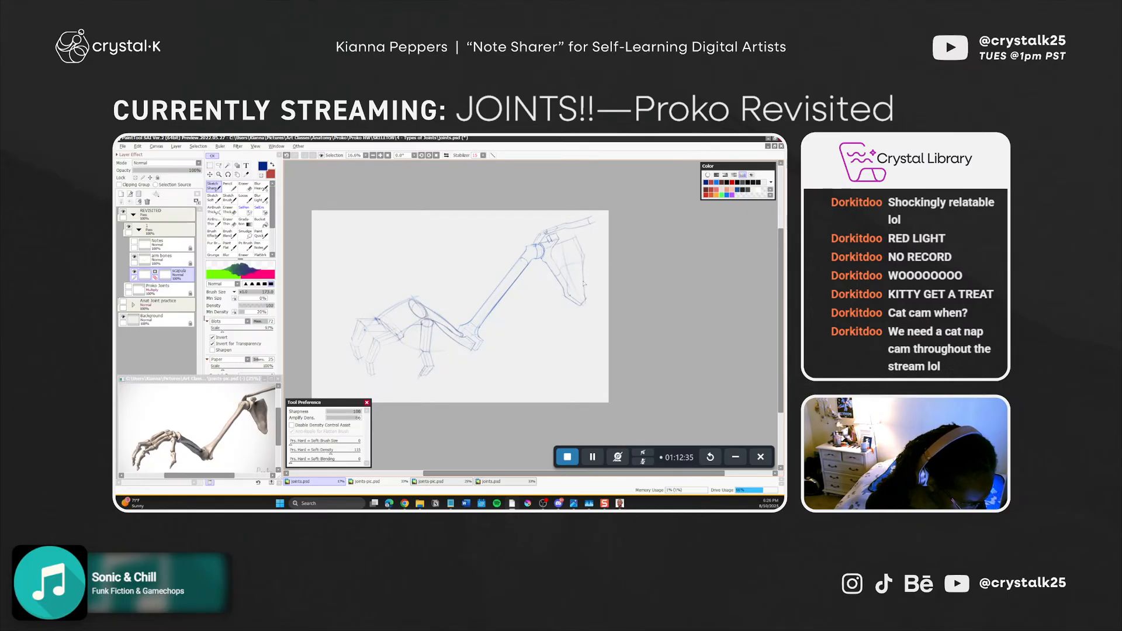
{"action": "key", "text": "ctrl+z"}
{"action": "key", "text": "ctrl+s"}
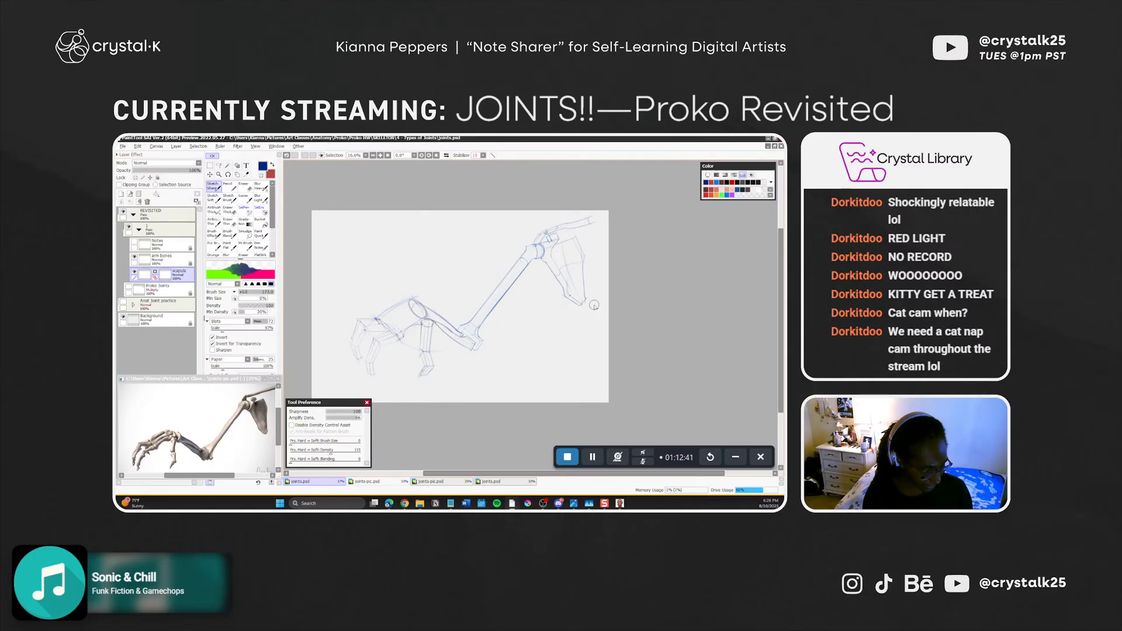
Add a light contour stroke across the upper part of the scapula blade and save the drawing
{"action": "key", "text": "e"}
{"action": "mouse_move", "coordinate": [566, 244]}
{"action": "left_mouse_down"}
{"action": "mouse_move", "coordinate": [584, 262]}
{"action": "mouse_move", "coordinate": [584, 251]}
{"action": "left_mouse_up"}
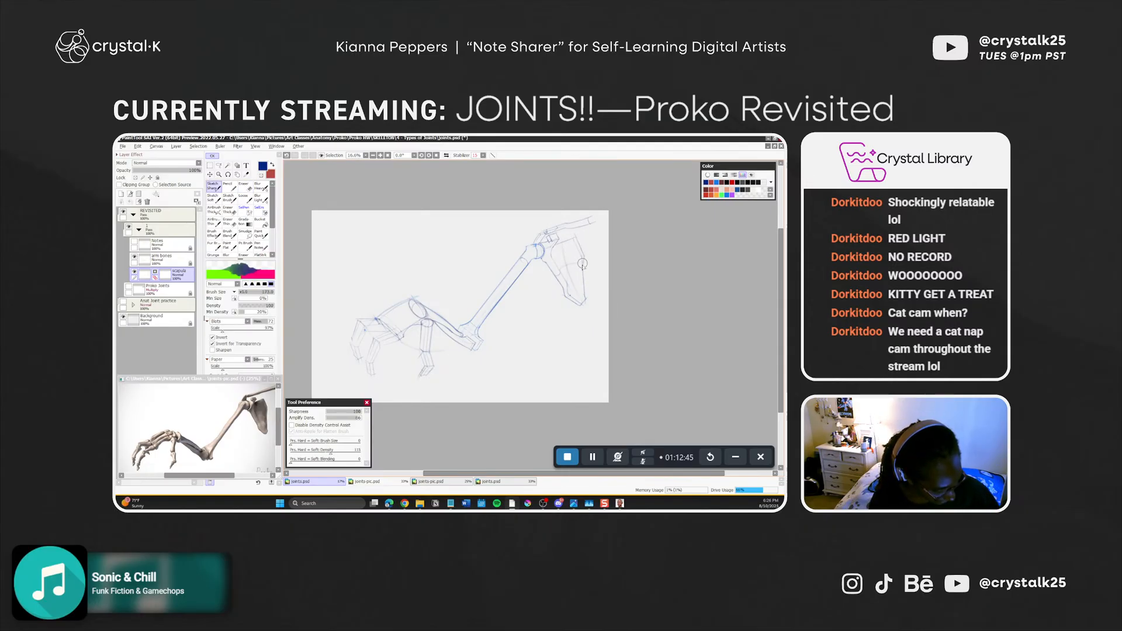
{"action": "key", "text": "ctrl+s"}
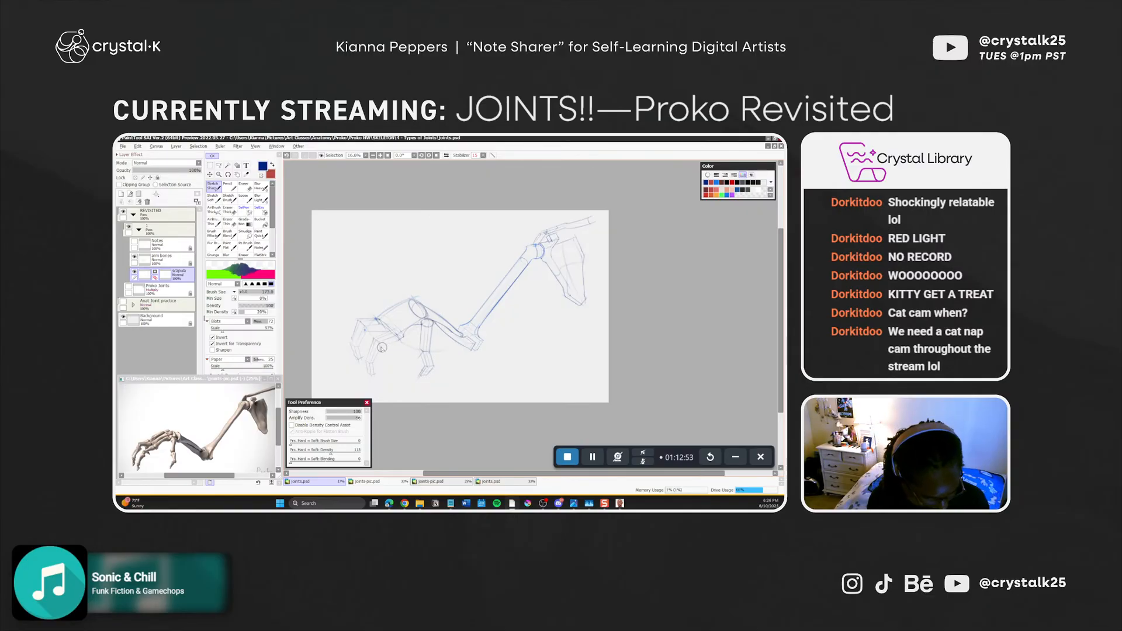
Rework the knuckle and adjoining hand bone of the finger nearest the thumb with sketch brush and eraser, and pause the screen recording
{"action": "left_click", "coordinate": [399, 319]}
{"action": "key", "text": "ctrl+z"}
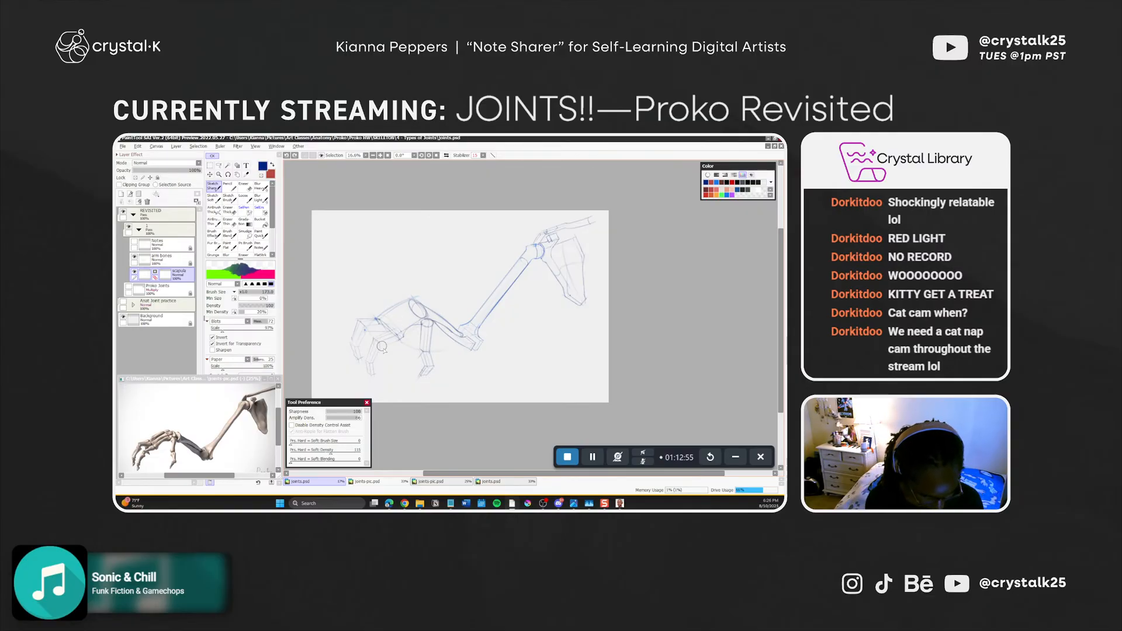
{"action": "left_click", "coordinate": [382, 348]}
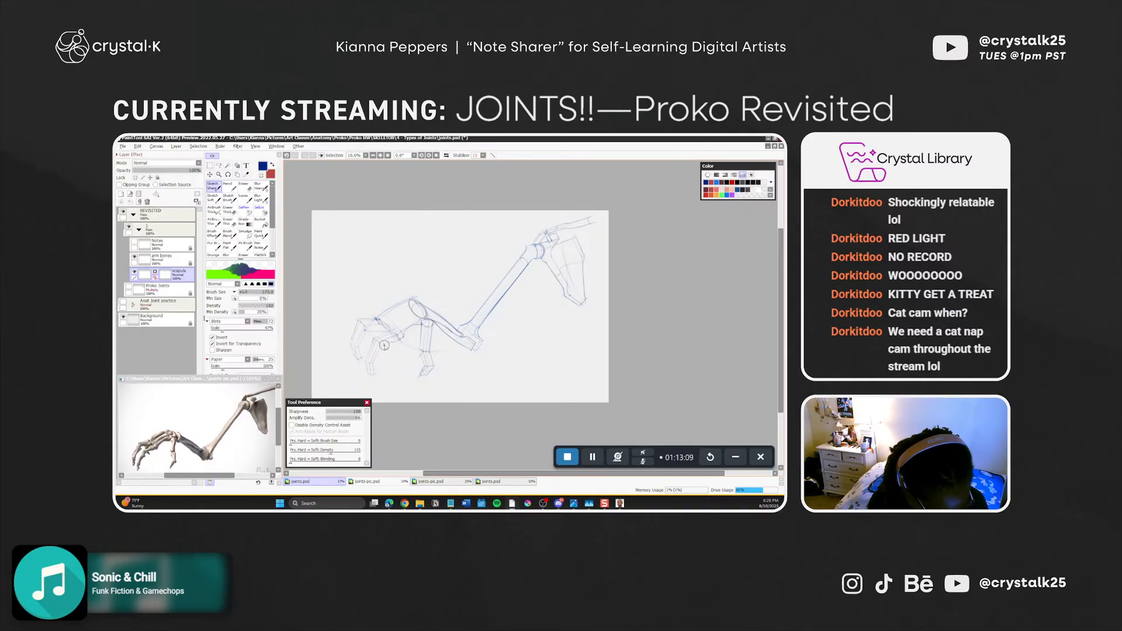
{"action": "key", "text": "e"}
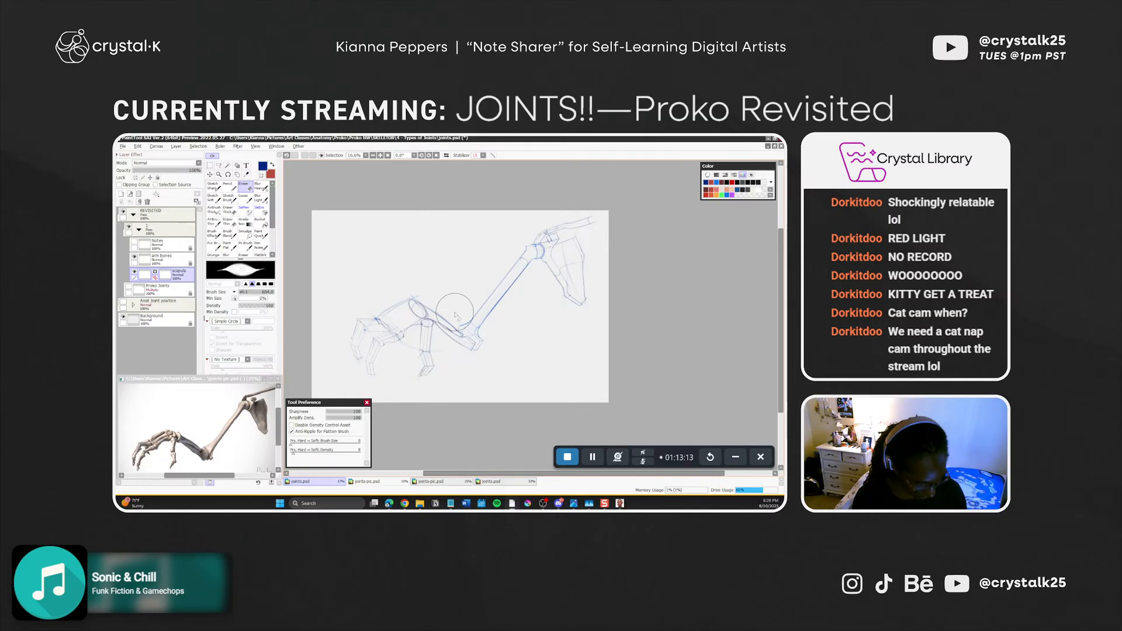
{"action": "key", "text": "b"}
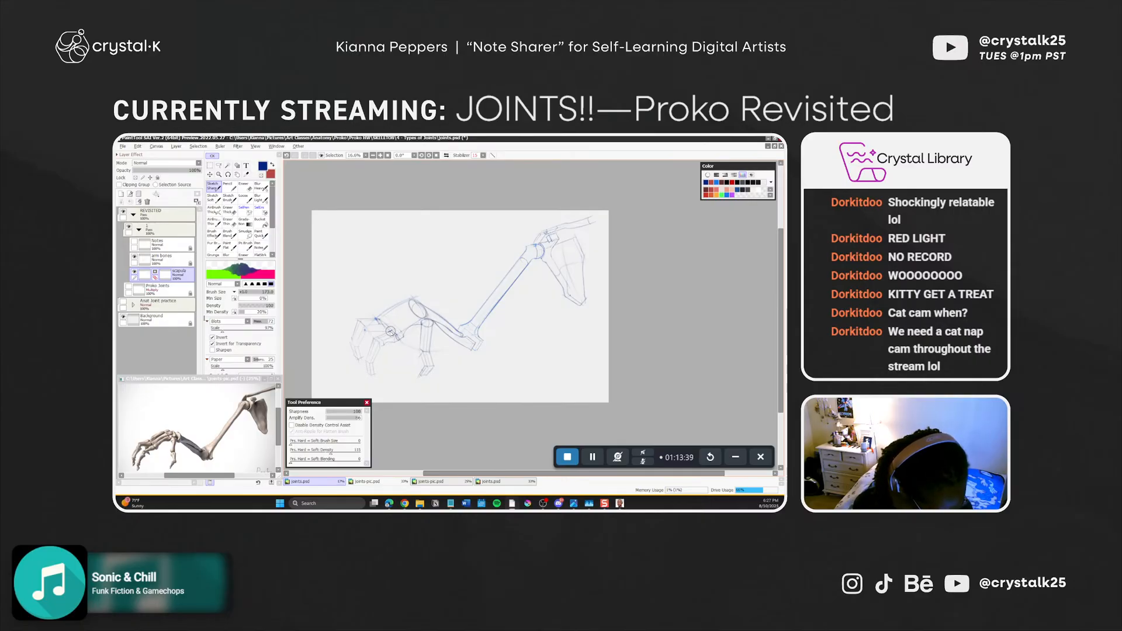
{"action": "left_click_drag", "start_coordinate": [389, 331], "coordinate": [393, 337]}
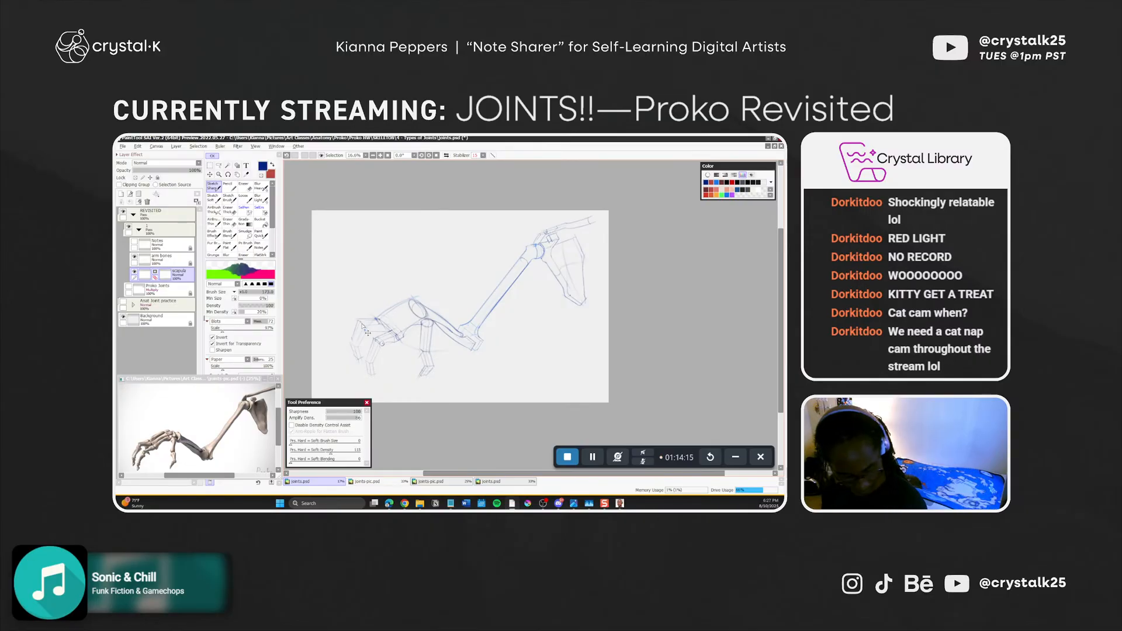
{"action": "key", "text": "shift+F9"}
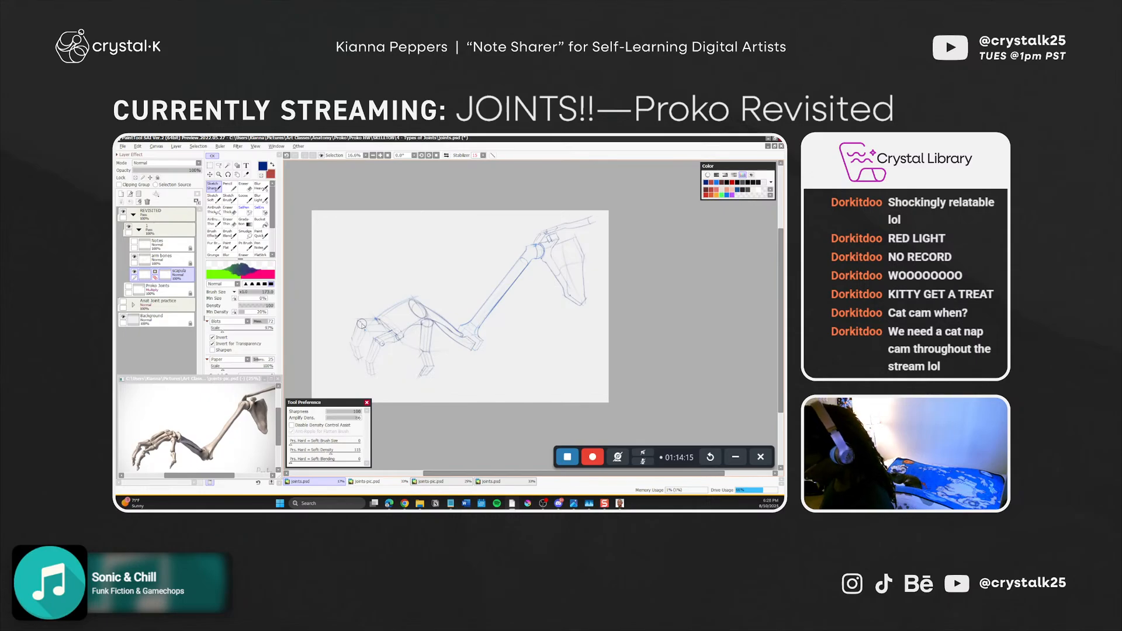
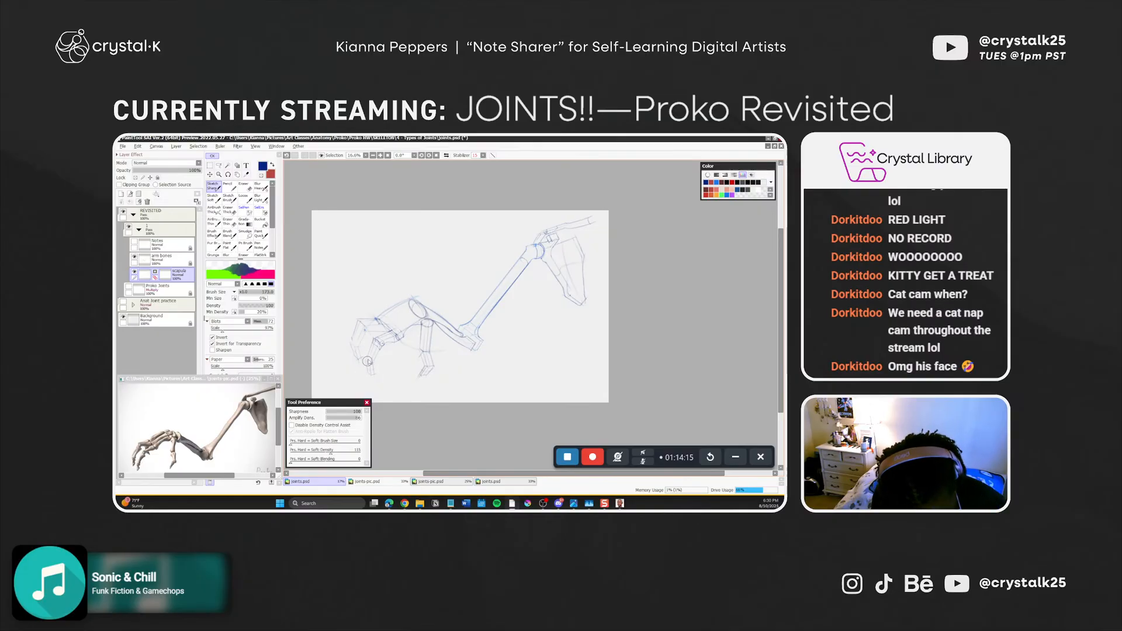
Redraw the joint below the knuckle of the finger nearest the thumb with the sharp sketch brush, undoing misplaced strokes
{"action": "key", "text": "ctrl+z"}
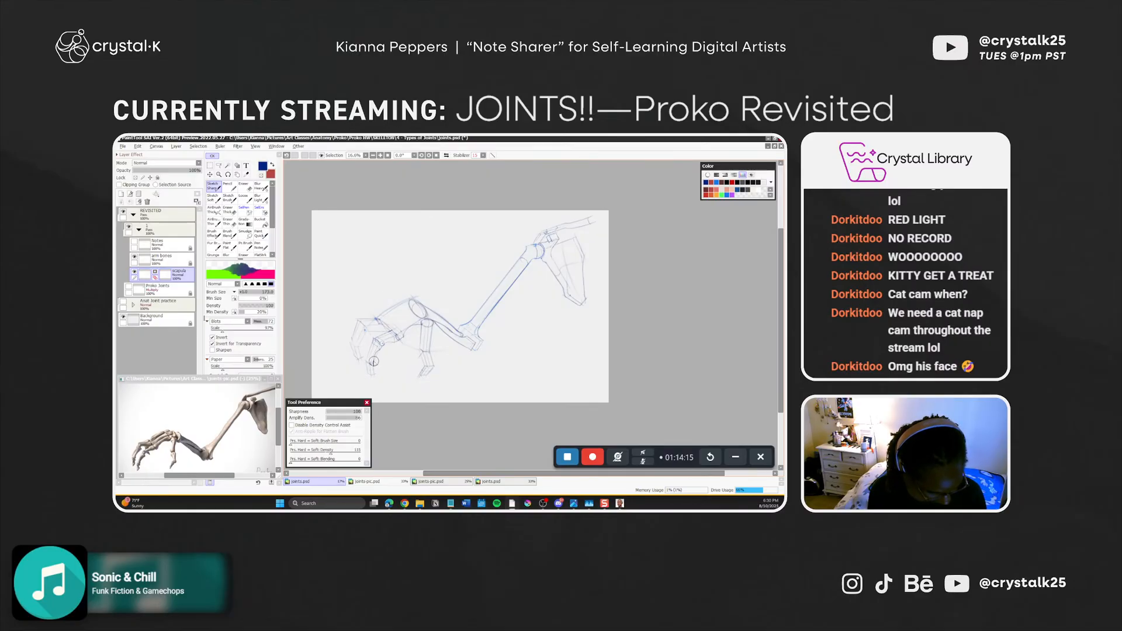
{"action": "key", "text": "ctrl+z"}
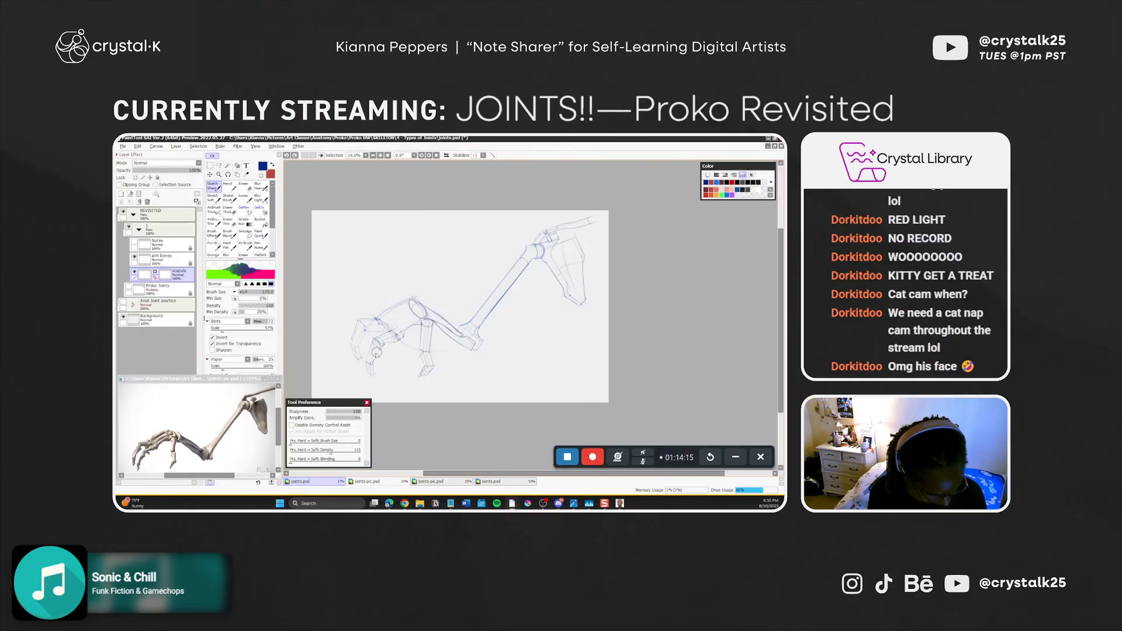
{"action": "key", "text": "e"}
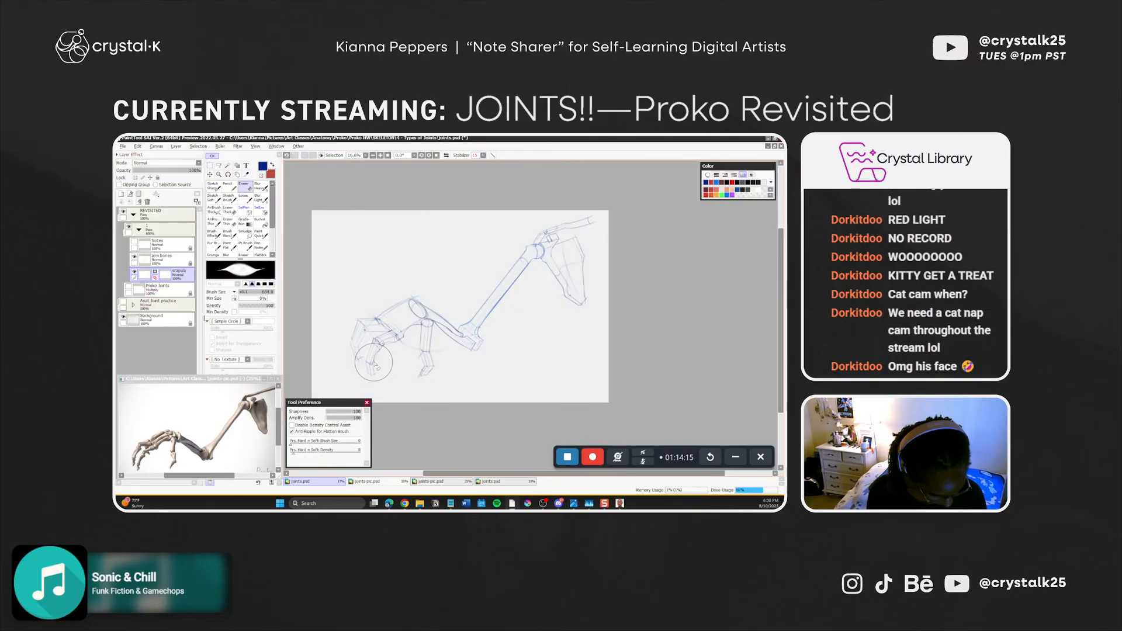
{"action": "key", "text": "n"}
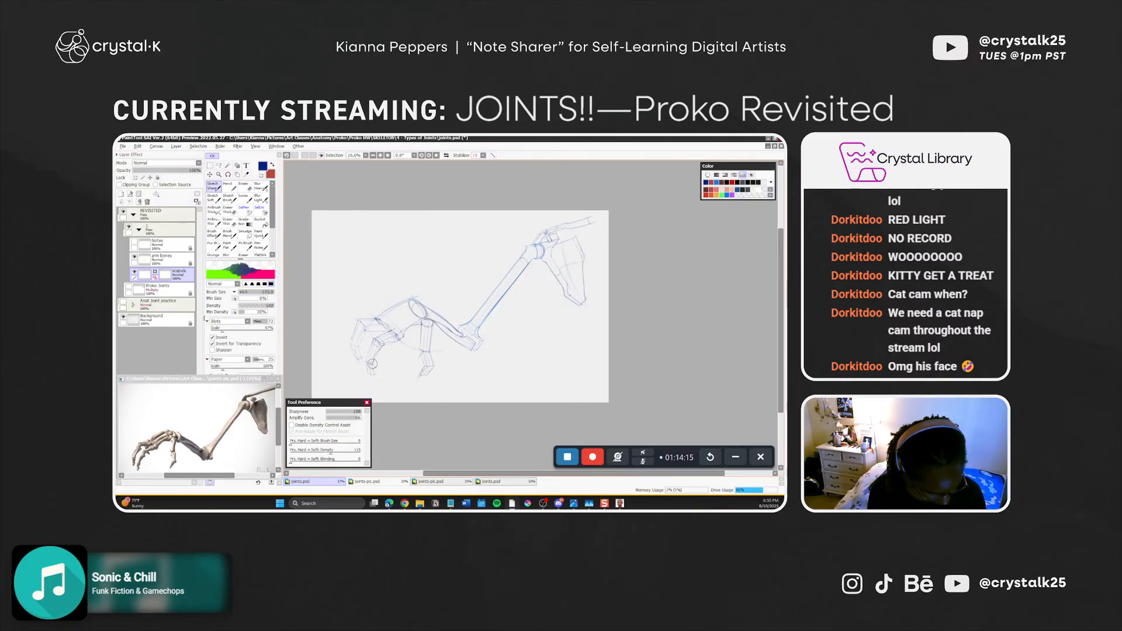
{"action": "key", "text": "ctrl+z"}
{"action": "left_click_drag", "start_coordinate": [372, 365], "coordinate": [373, 365]}
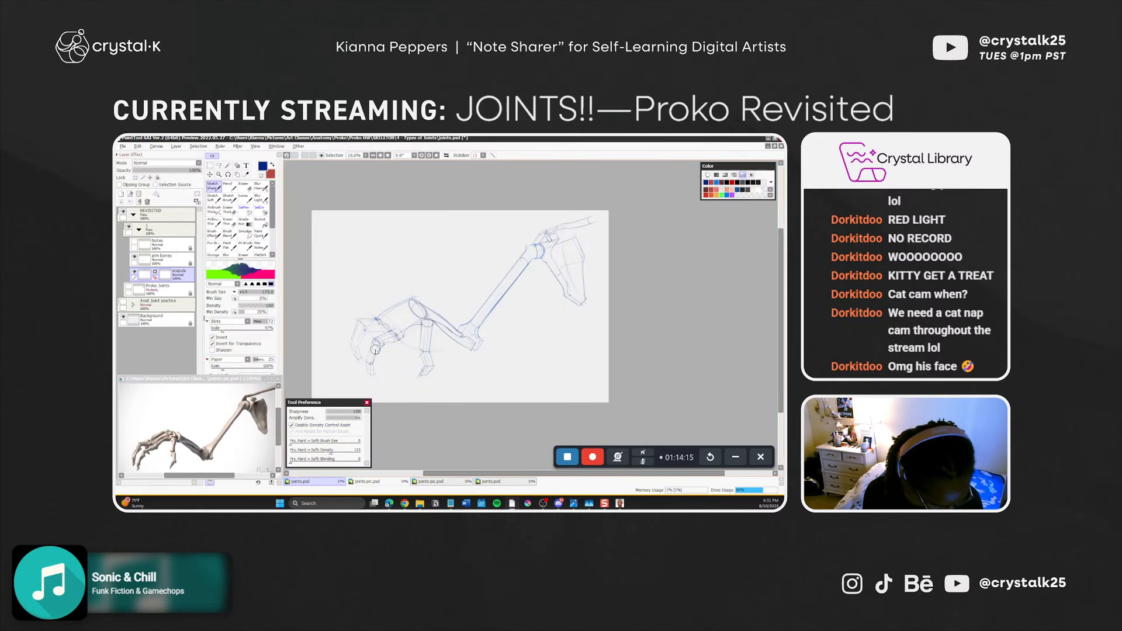
Draw the side lines of that finger's middle segment, trying the textured sketch brush and undoing stray strokes
{"action": "key", "text": "shift"}
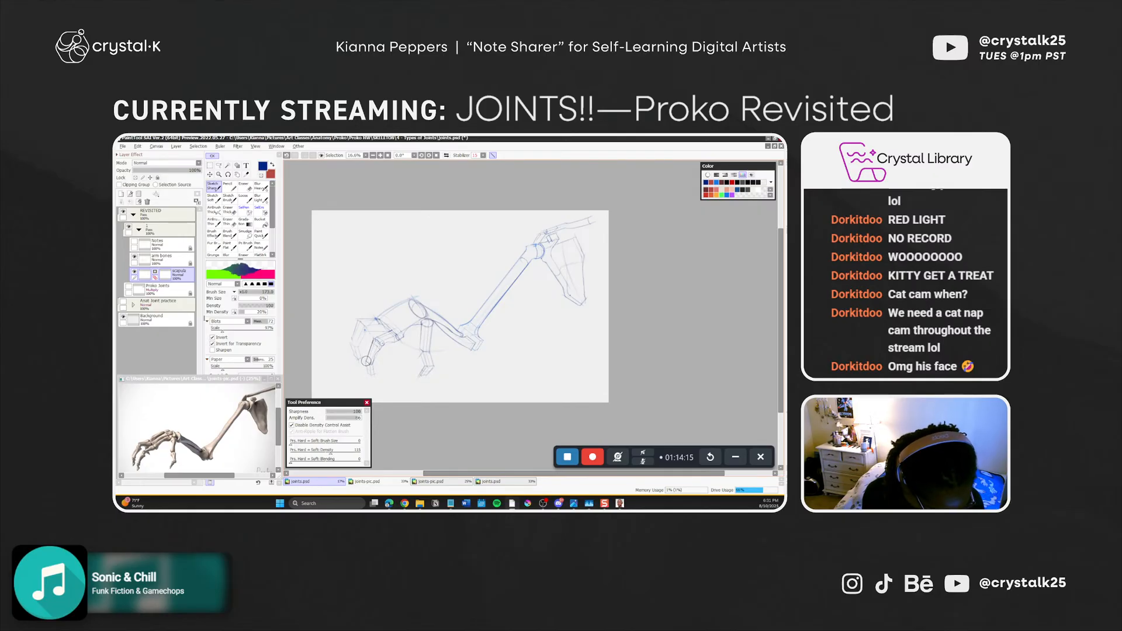
{"action": "mouse_move", "coordinate": [366, 361]}
{"action": "left_mouse_down"}
{"action": "mouse_move", "coordinate": [361, 371]}
{"action": "mouse_move", "coordinate": [366, 361]}
{"action": "left_mouse_up"}
{"action": "key", "text": "ctrl+z"}
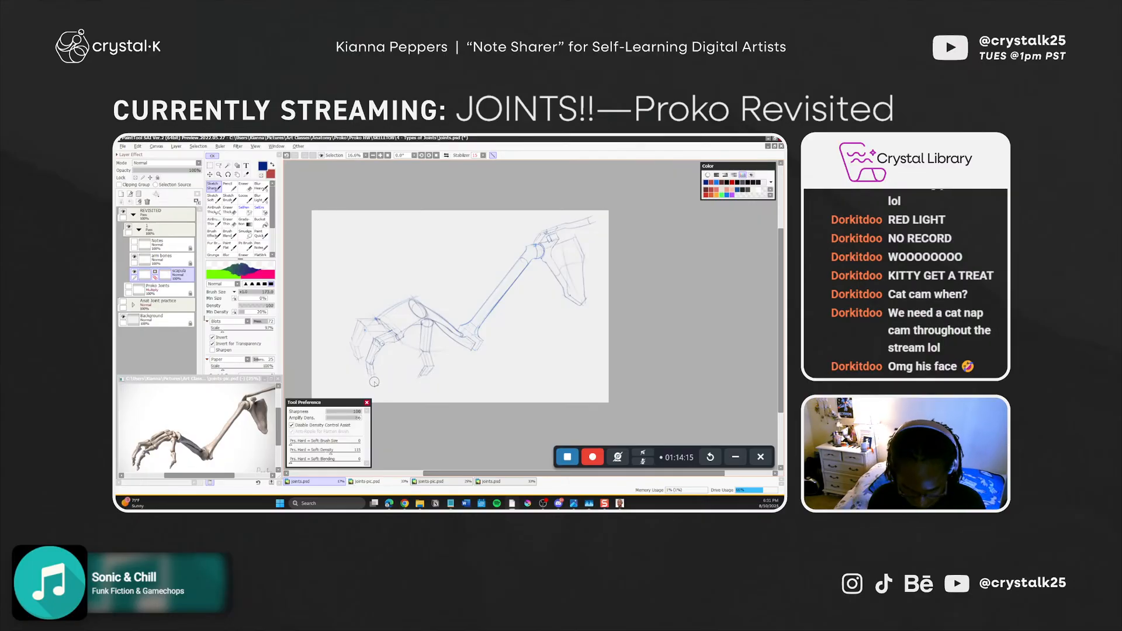
{"action": "key", "text": "b"}
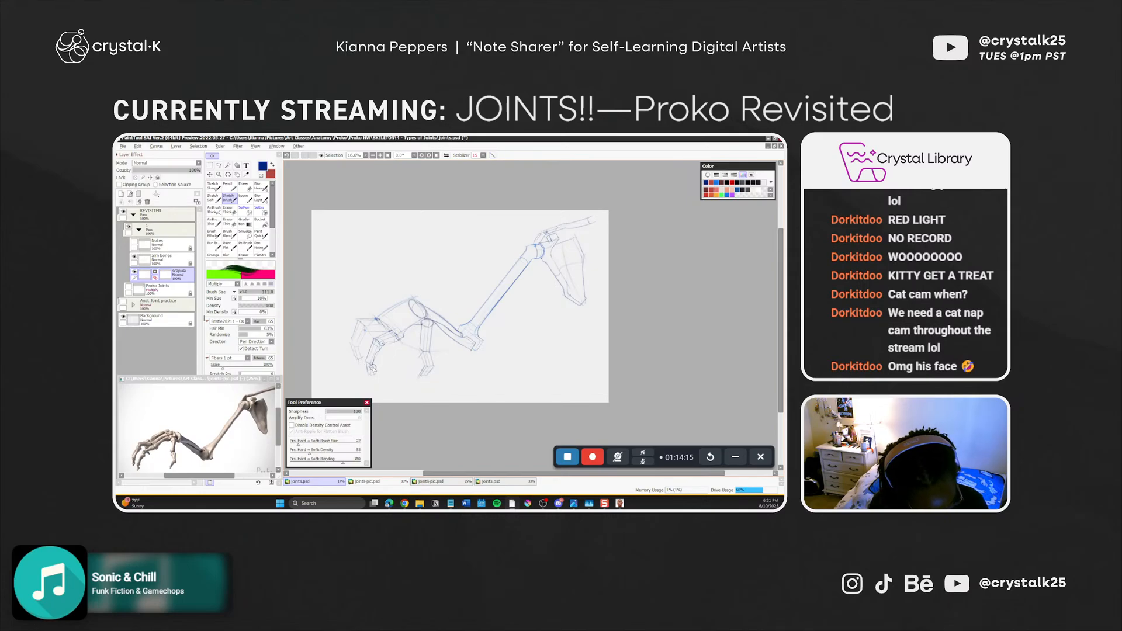
{"action": "key", "text": "ctrl+z"}
{"action": "key", "text": "n"}
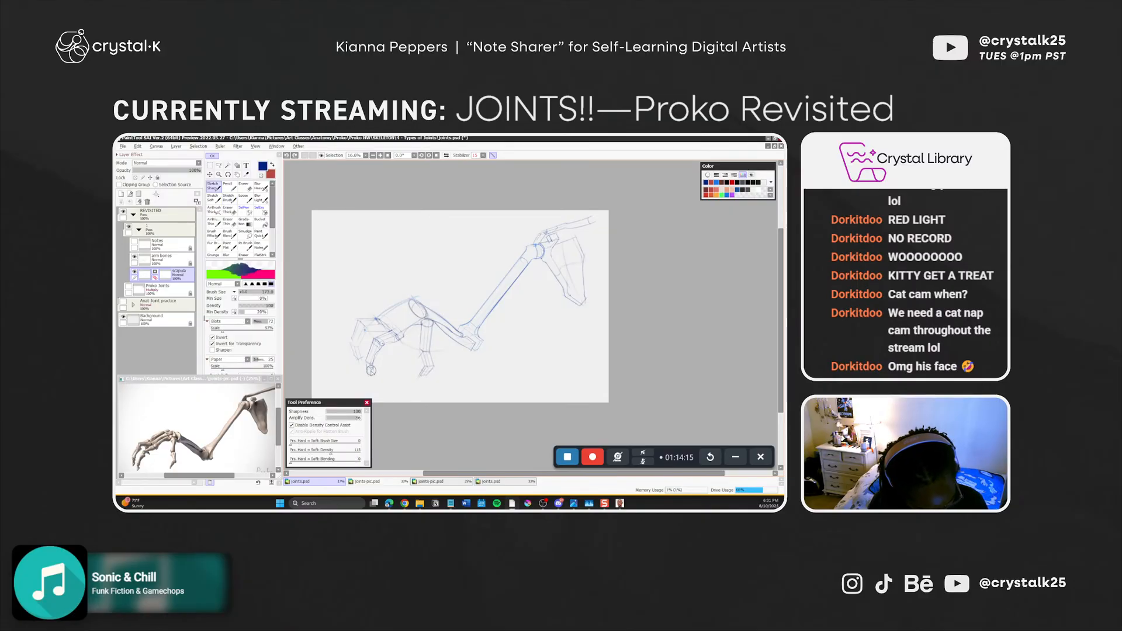
Try several short strokes for the last segment of the finger nearest the thumb, undoing each attempt
{"action": "key", "text": "shift"}
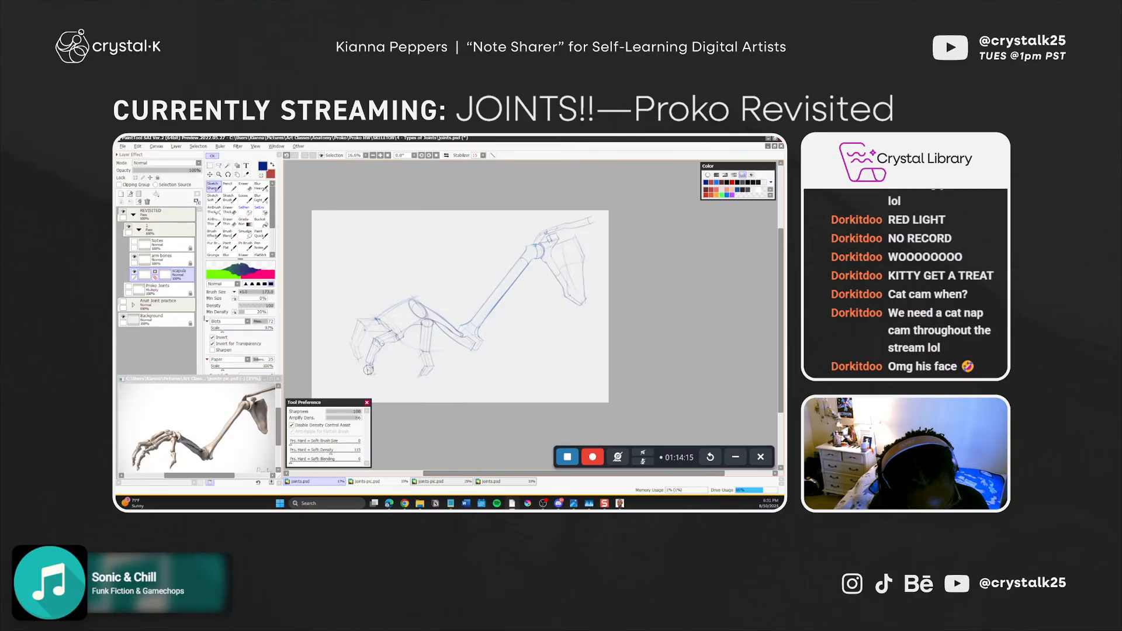
{"action": "key", "text": "ctrl+z"}
{"action": "left_click_drag", "start_coordinate": [369, 368], "coordinate": [370, 375]}
{"action": "key", "text": "ctrl+z"}
{"action": "left_click_drag", "start_coordinate": [367, 366], "coordinate": [369, 375]}
{"action": "key", "text": "ctrl+z"}
{"action": "key", "text": "ctrl+z"}
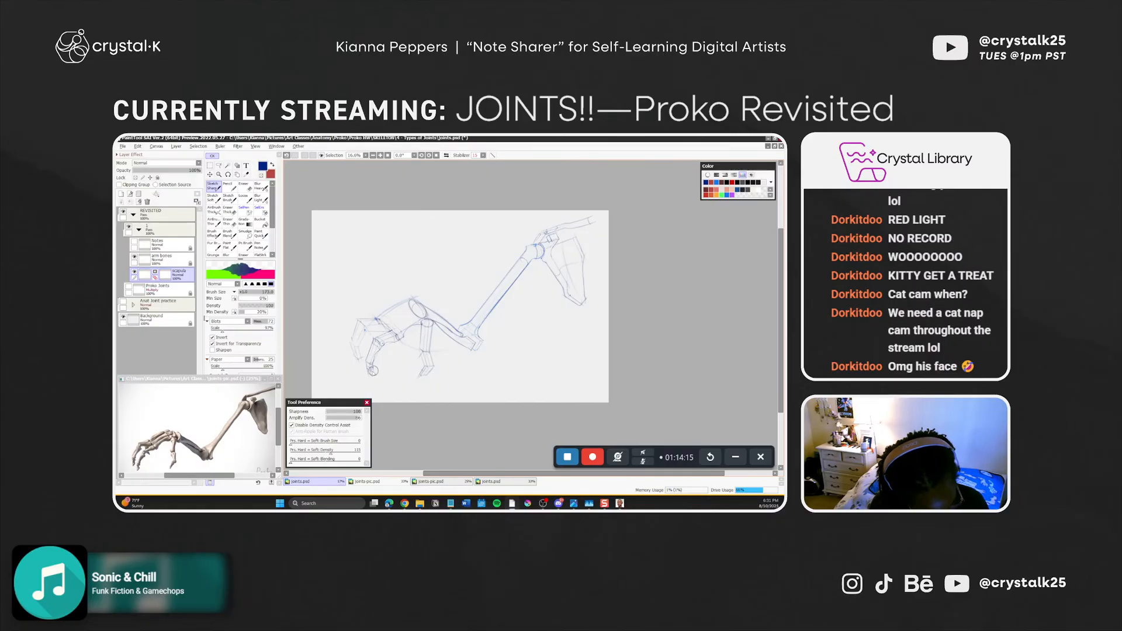
{"action": "key", "text": "ctrl+z"}
{"action": "key", "text": "ctrl+z"}
{"action": "left_click_drag", "start_coordinate": [370, 369], "coordinate": [373, 375]}
{"action": "key", "text": "ctrl+z"}
{"action": "key", "text": "ctrl+z"}
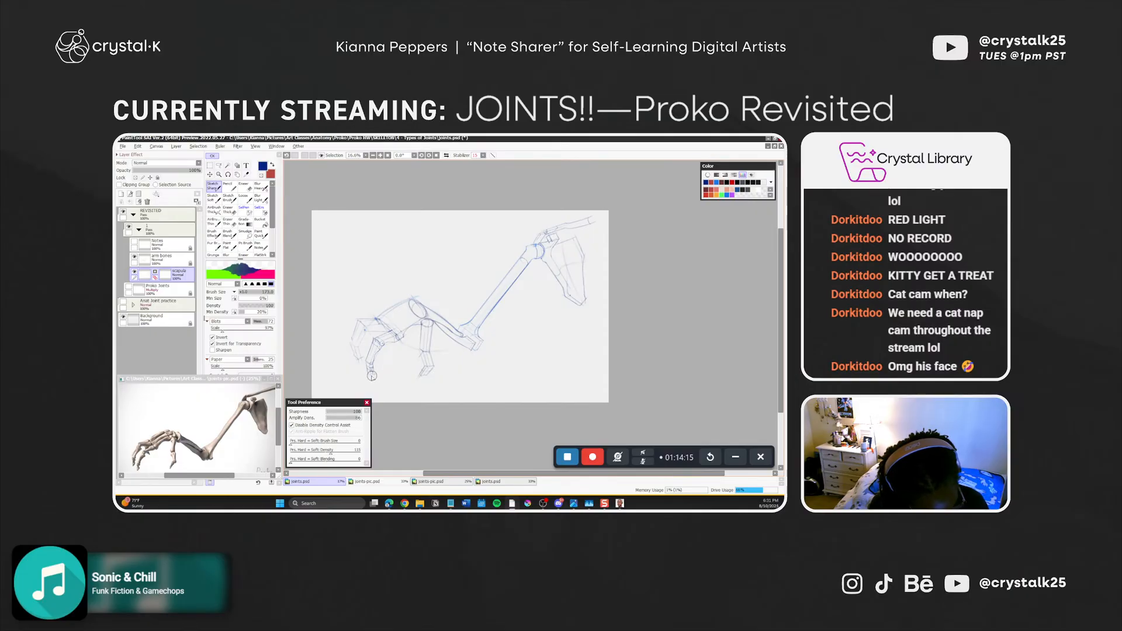
Redraw the tip segment of the finger nearest the thumb with the sharp sketch brush, clean it up with the eraser, and save
{"action": "key", "text": "ctrl+z"}
{"action": "left_click_drag", "start_coordinate": [369, 368], "coordinate": [370, 375]}
{"action": "key", "text": "ctrl+z"}
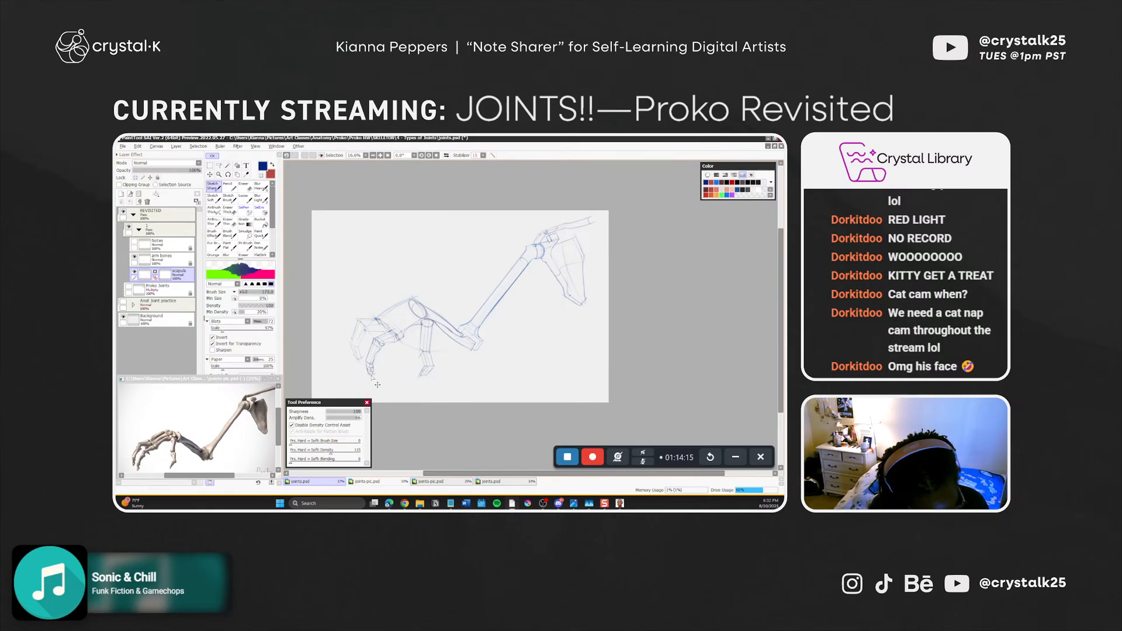
{"action": "key", "text": "ctrl+z"}
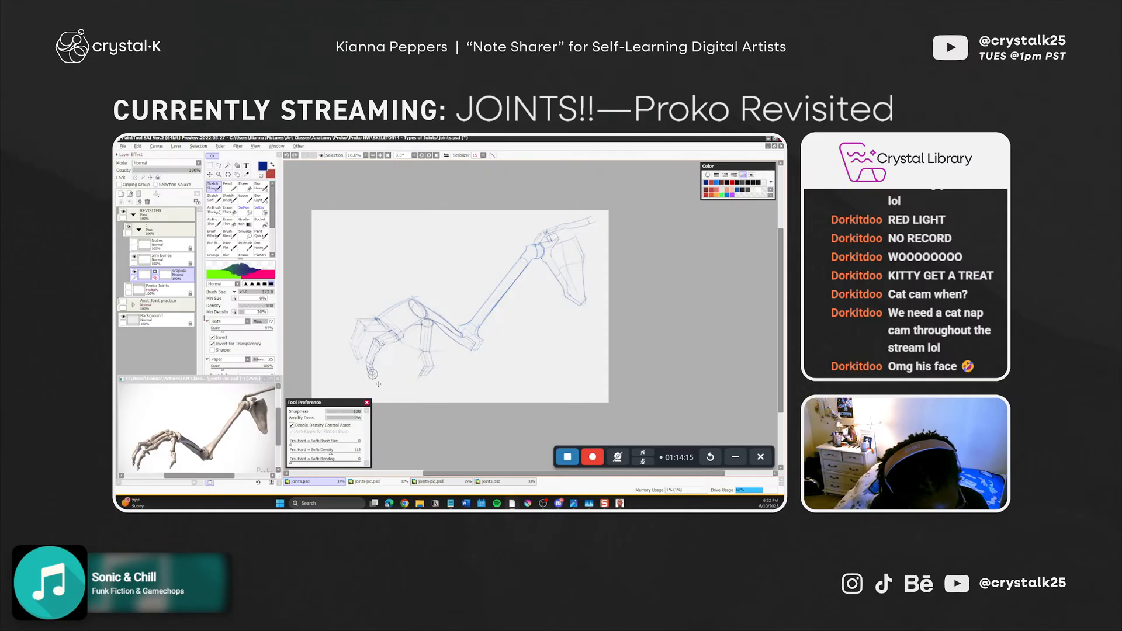
{"action": "key", "text": "ctrl+z"}
{"action": "left_click_drag", "start_coordinate": [369, 368], "coordinate": [372, 375]}
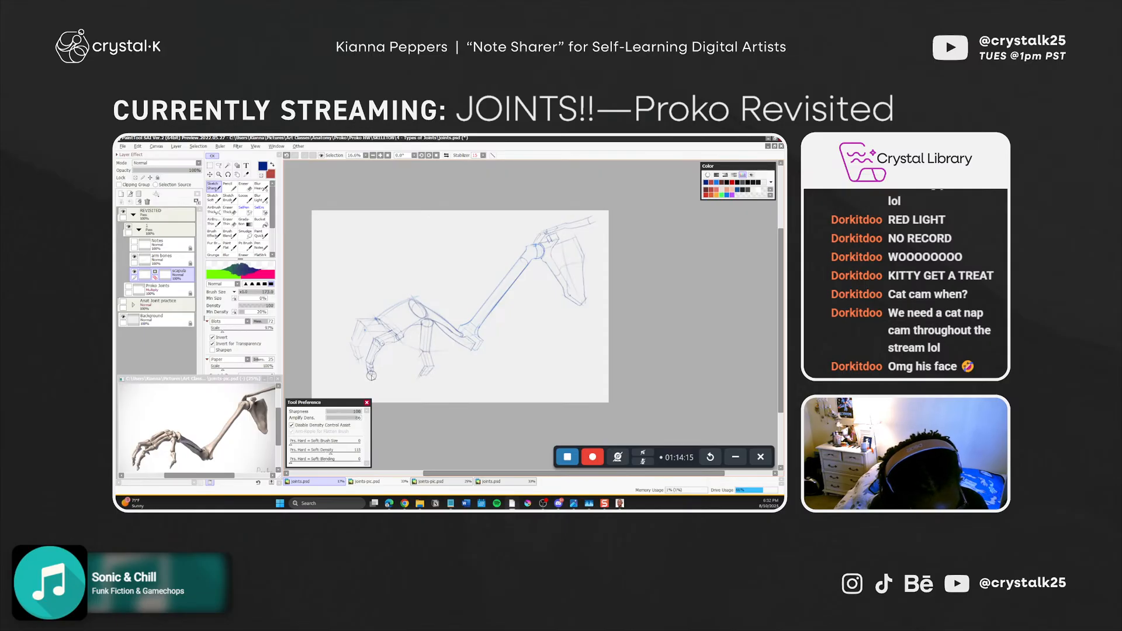
{"action": "key", "text": "e"}
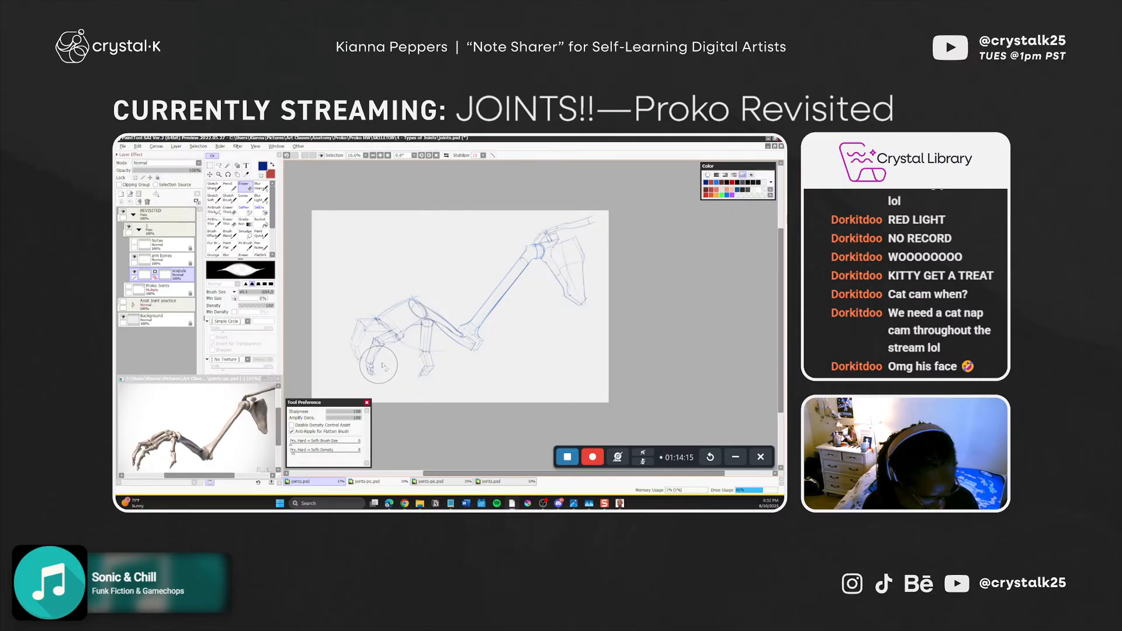
{"action": "key", "text": "ctrl+s"}
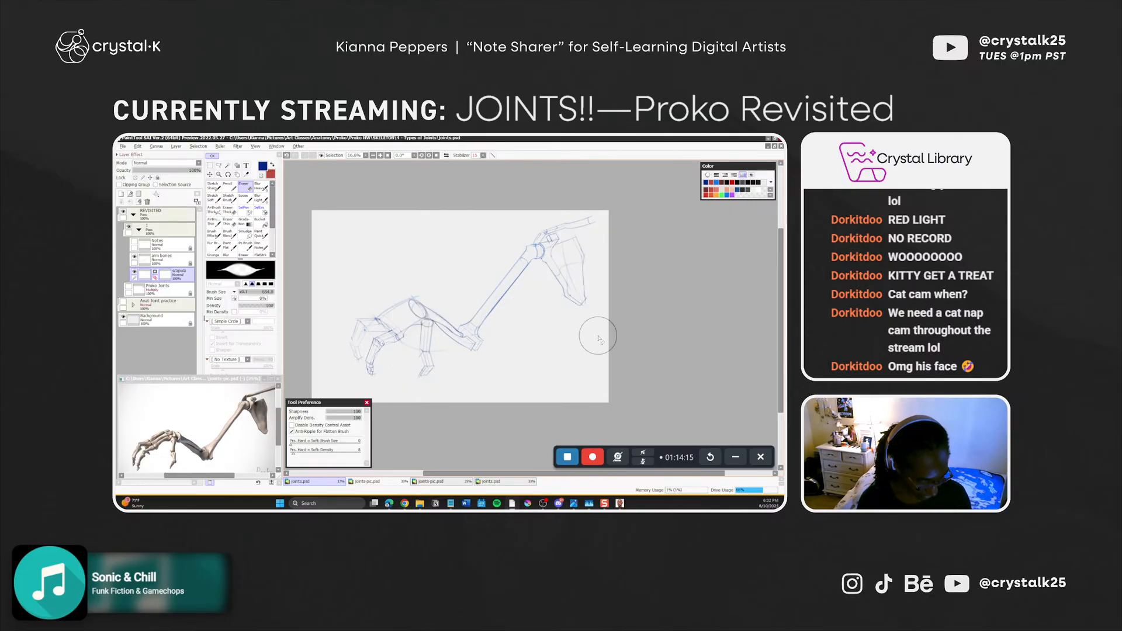
Redraw the lower segments of the finger nearest the thumb with the sharp sketch brush, undoing misplaced strokes
{"action": "key", "text": "n"}
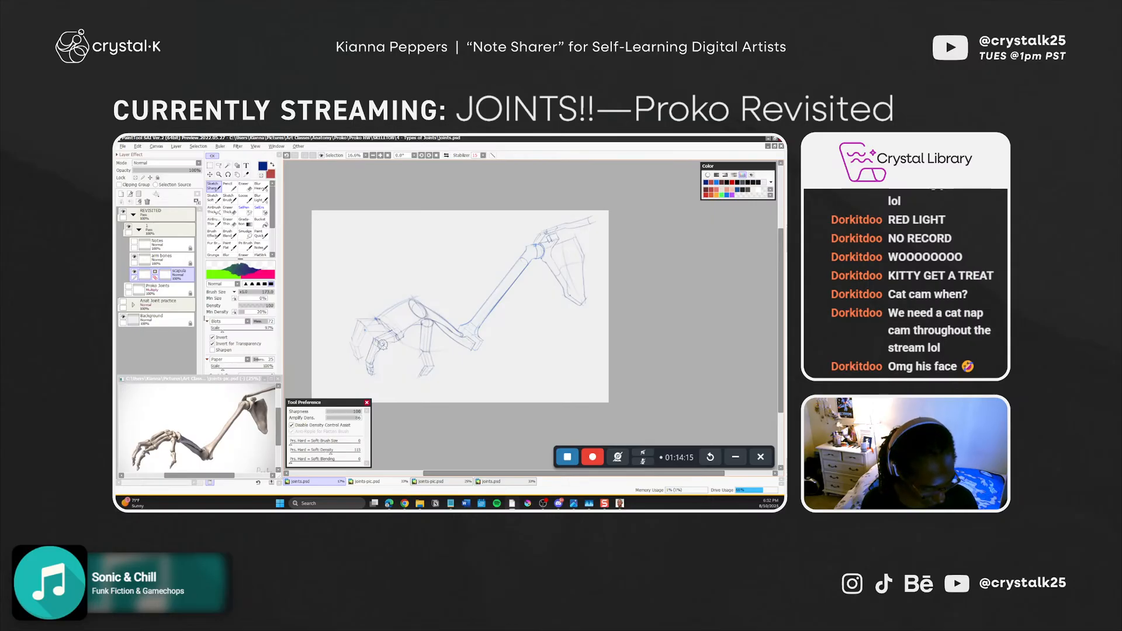
{"action": "key", "text": "ctrl+z"}
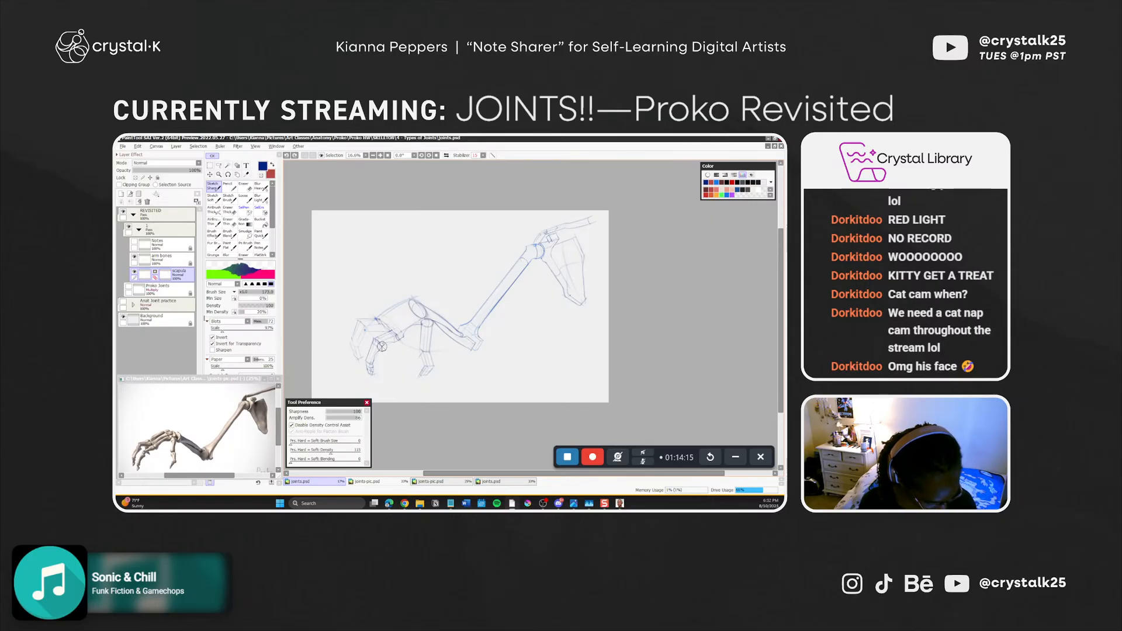
{"action": "mouse_move", "coordinate": [382, 346]}
{"action": "left_mouse_down"}
{"action": "mouse_move", "coordinate": [401, 340]}
{"action": "mouse_move", "coordinate": [371, 370]}
{"action": "left_mouse_up"}
{"action": "key", "text": "ctrl+z"}
{"action": "key", "text": "ctrl+z"}
{"action": "key", "text": "ctrl+z"}
{"action": "key", "text": "ctrl+z"}
{"action": "key", "text": "ctrl+z"}
{"action": "key", "text": "ctrl+z"}
{"action": "key", "text": "ctrl+z"}
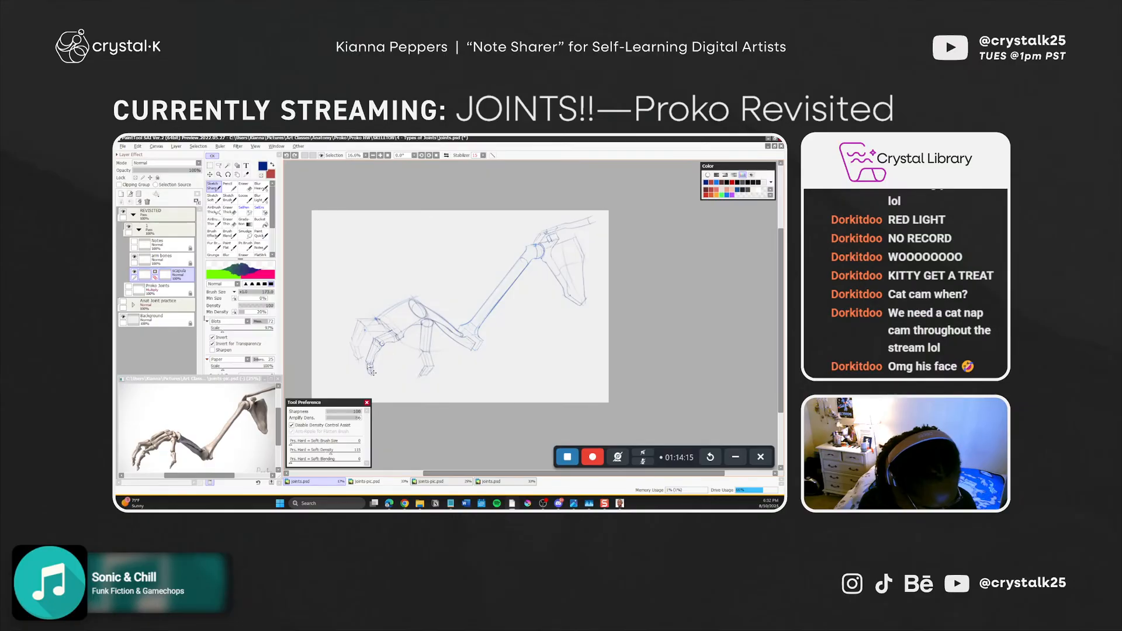
Refine the tip of the finger nearest the thumb with short strokes and clean it up with the eraser
{"action": "left_click_drag", "start_coordinate": [369, 363], "coordinate": [370, 367]}
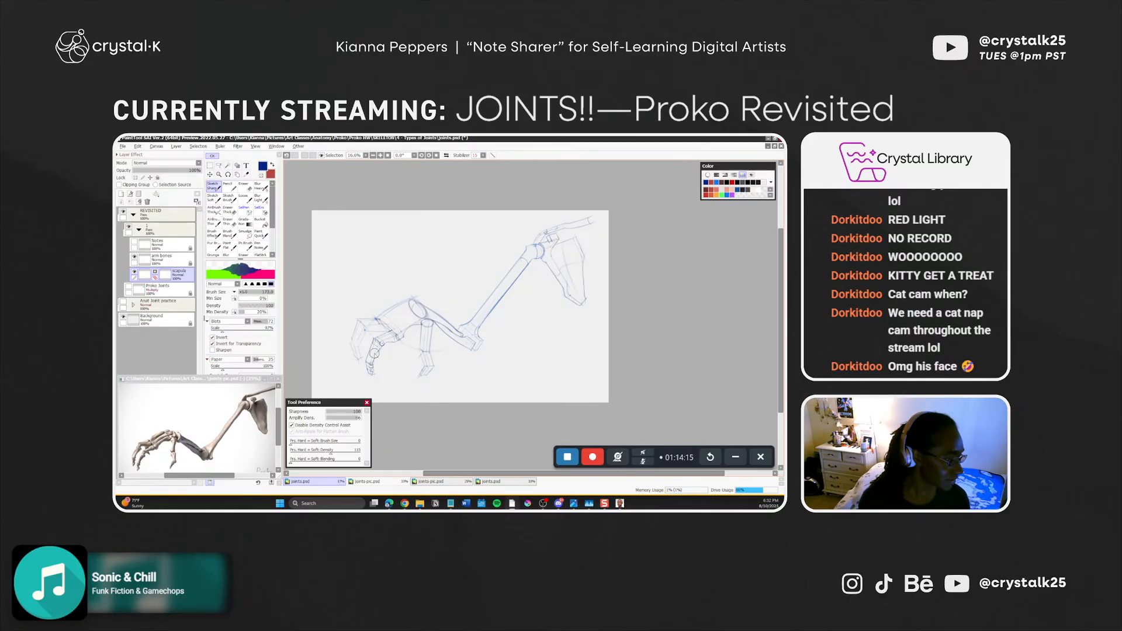
{"action": "key", "text": "ctrl+z"}
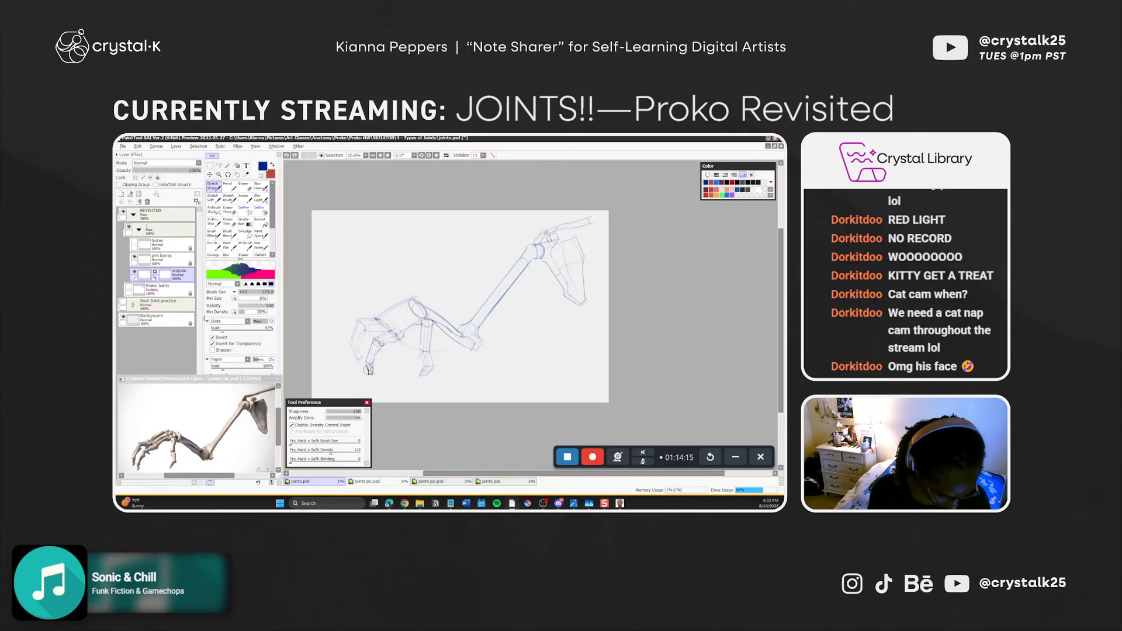
{"action": "key", "text": "e"}
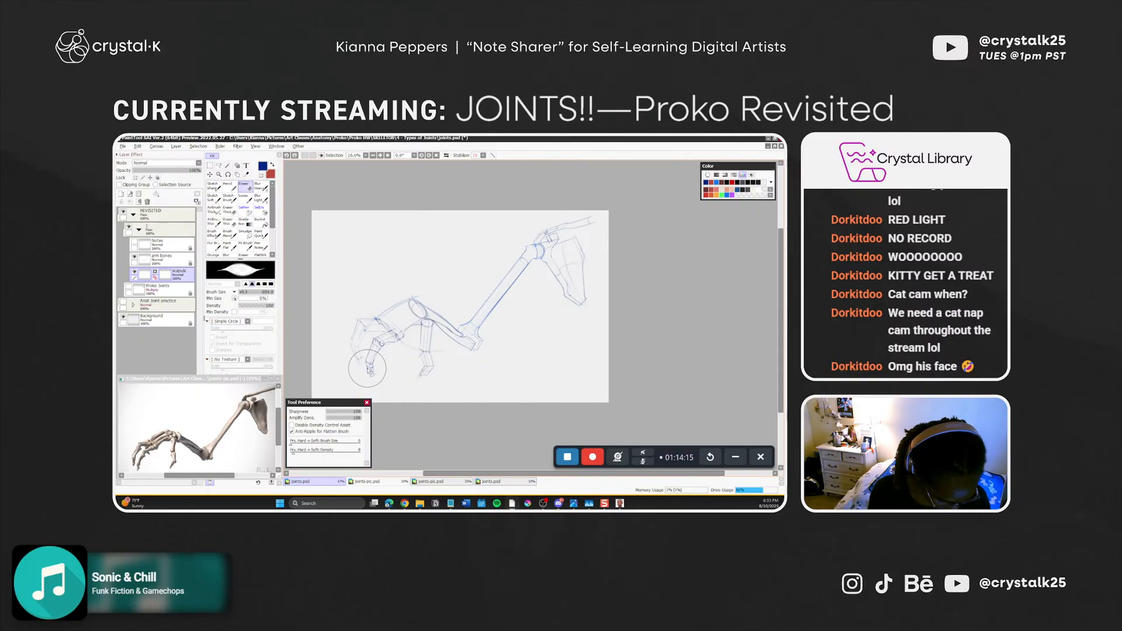
{"action": "key", "text": "e"}
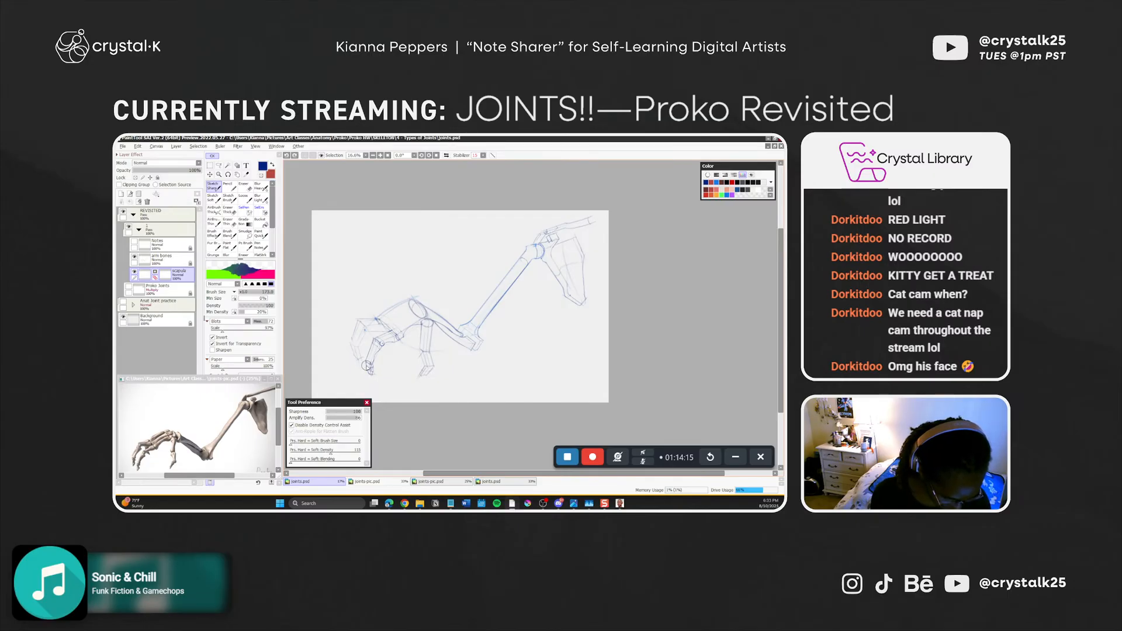
Add sharp brush strokes around the wrist and thumb base, undo the misplaced one, and switch to the eraser for cleanup
{"action": "left_click_drag", "start_coordinate": [366, 365], "coordinate": [414, 321]}
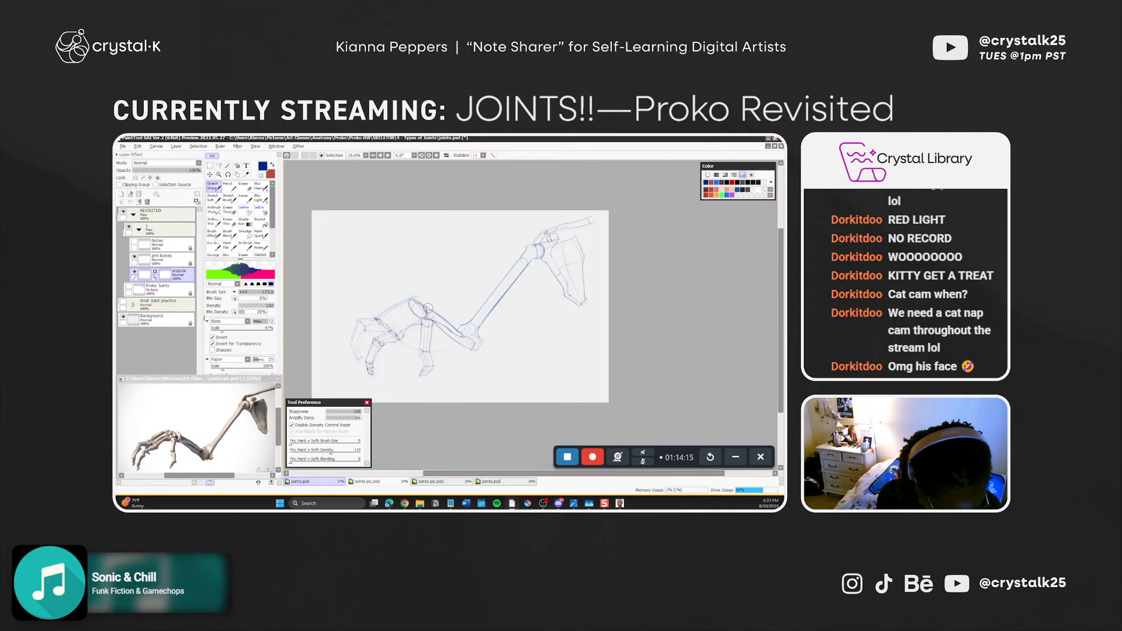
{"action": "key", "text": "ctrl+z"}
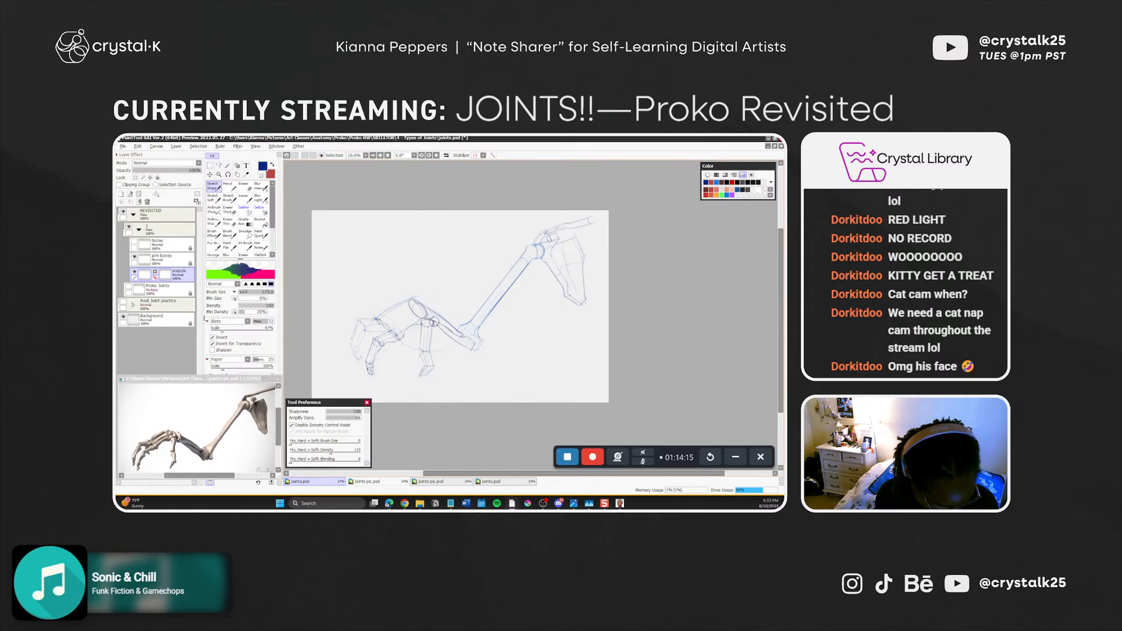
{"action": "key", "text": "e"}
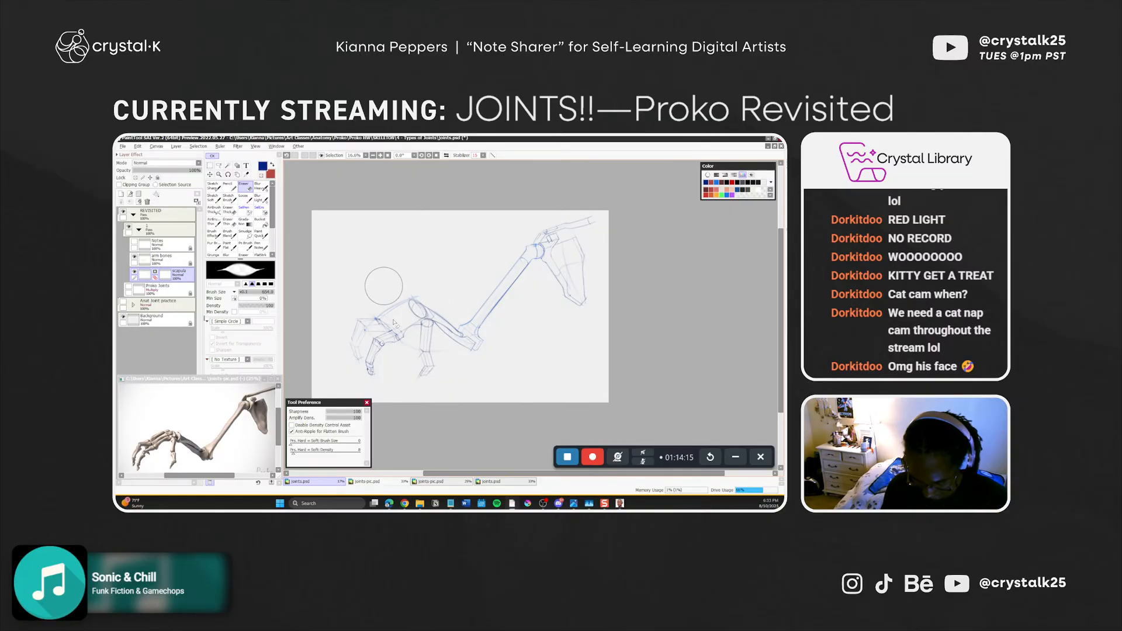
Try textured sketch brush strokes along the forearm bones towards the elbow, undoing the attempts
{"action": "key", "text": "b"}
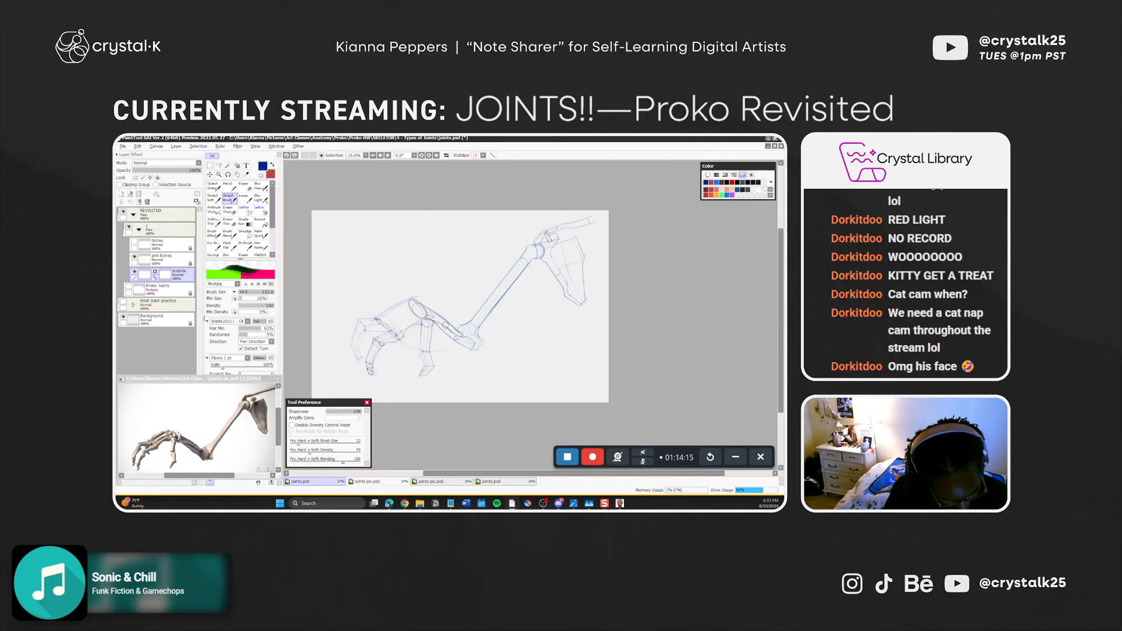
{"action": "left_click_drag", "start_coordinate": [446, 324], "coordinate": [468, 341]}
{"action": "key", "text": "ctrl+z"}
{"action": "key", "text": "ctrl+z"}
{"action": "key", "text": "e"}
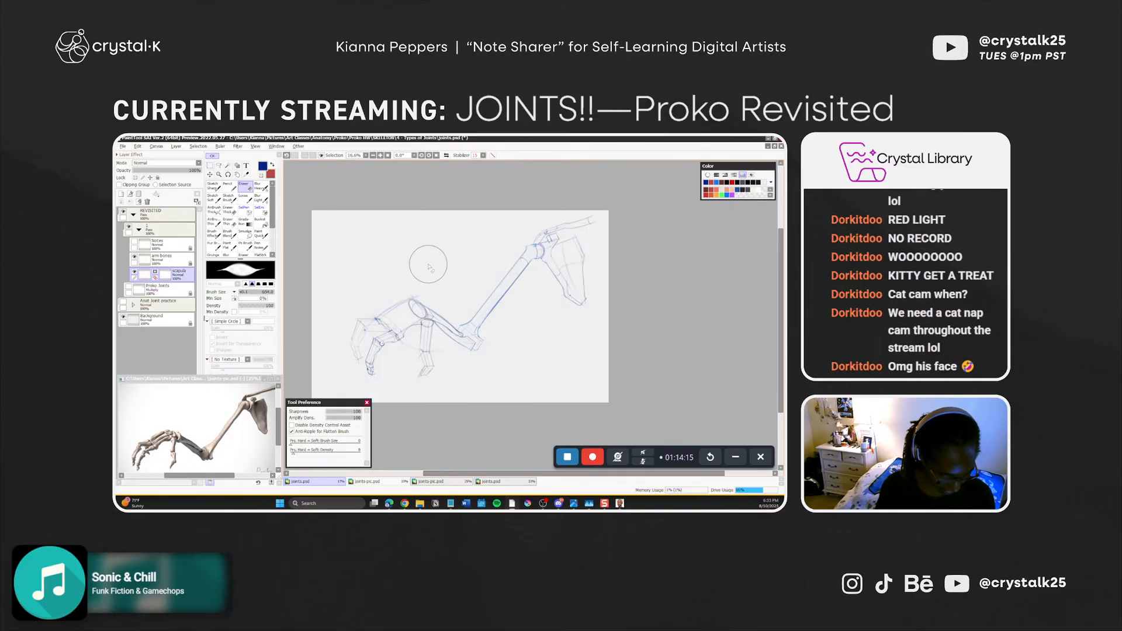
Sketch the contour of the back of the hand from the knuckles to the wrist with the textured brush, undoing misplaced strokes
{"action": "key", "text": "b"}
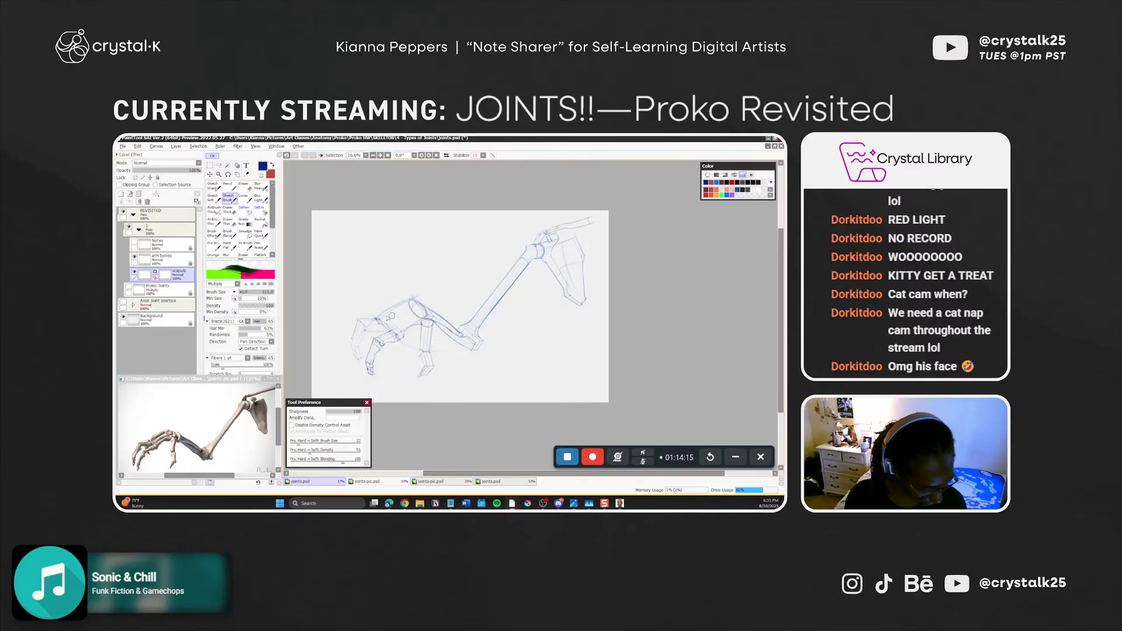
{"action": "left_click_drag", "start_coordinate": [377, 319], "coordinate": [411, 300]}
{"action": "key", "text": "ctrl+z"}
{"action": "key", "text": "ctrl+z"}
{"action": "key", "text": "ctrl+z"}
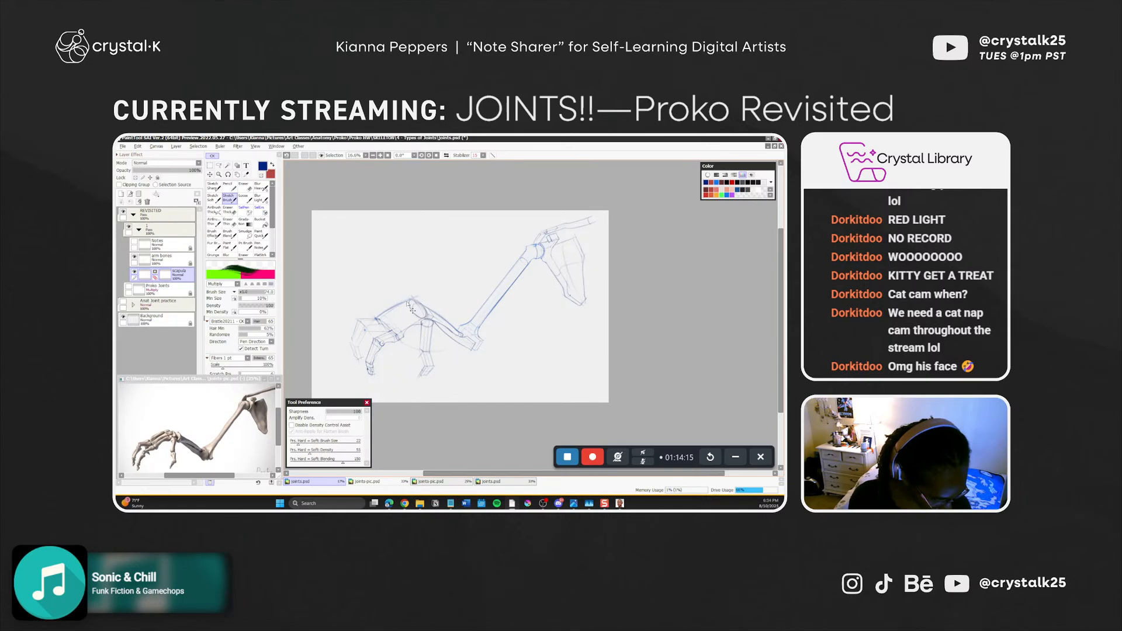
{"action": "key", "text": "ctrl+z"}
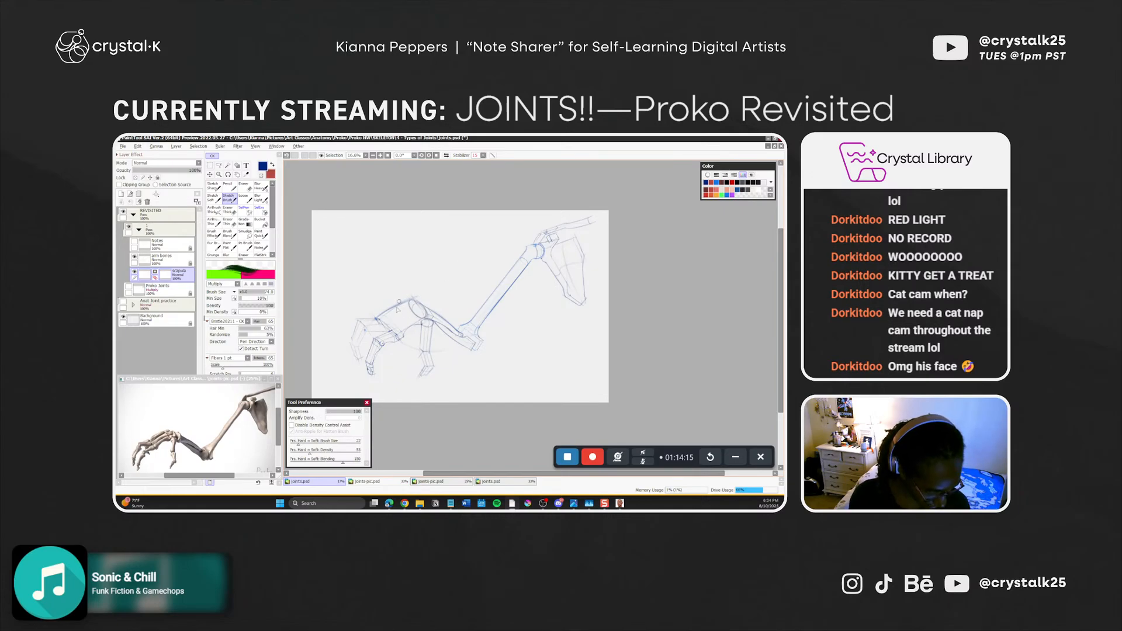
{"action": "key", "text": "ctrl+z"}
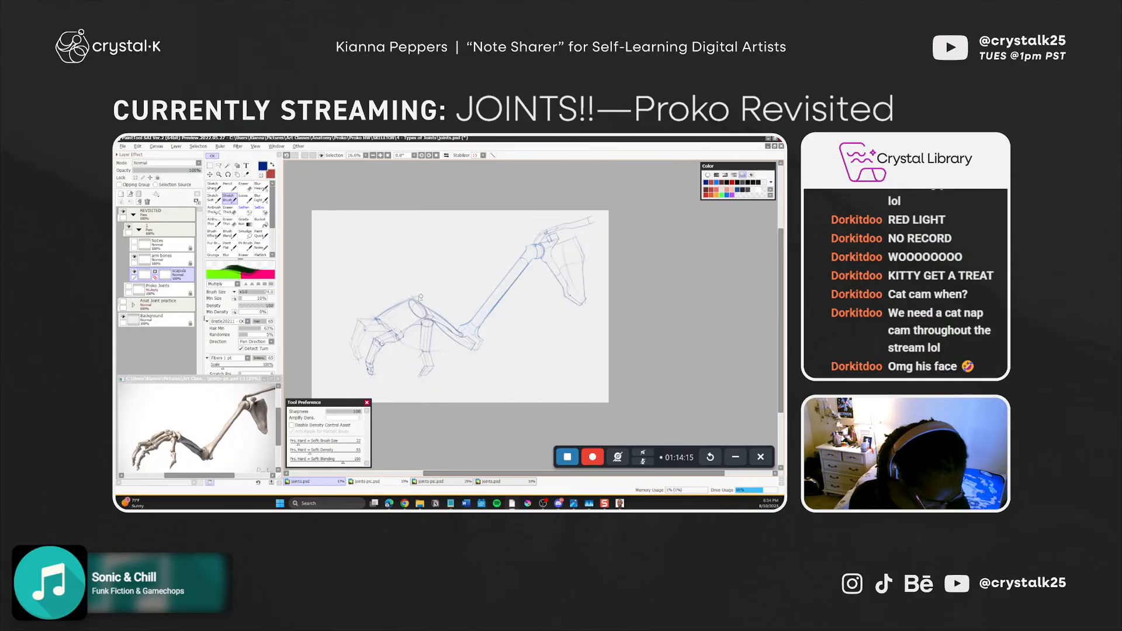
{"action": "key", "text": "e"}
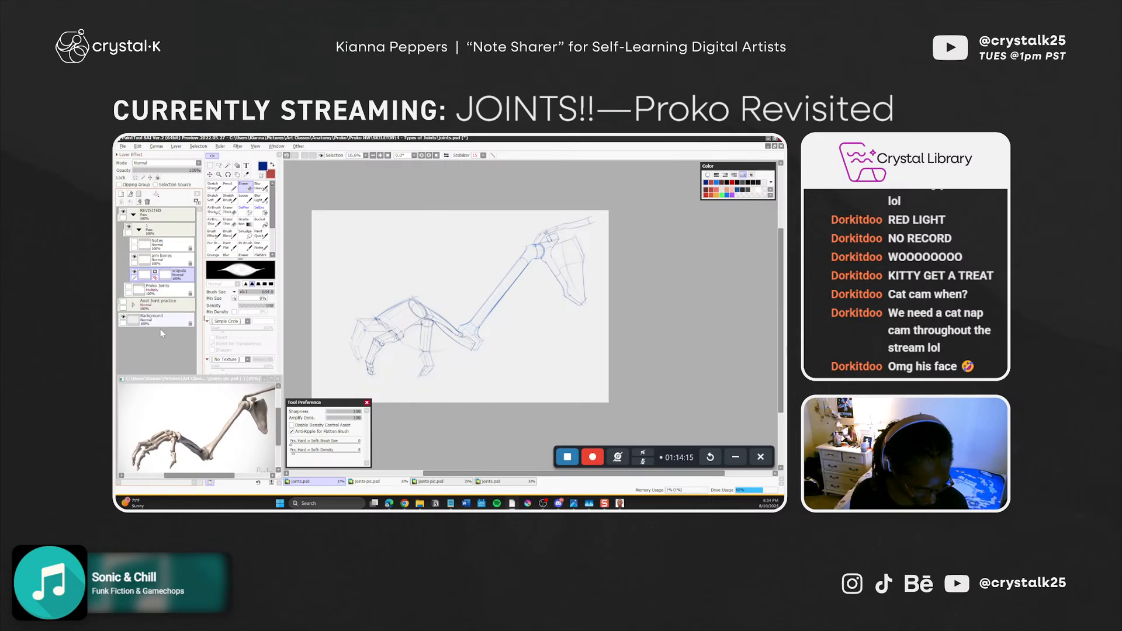
{"action": "left_click", "coordinate": [179, 260]}
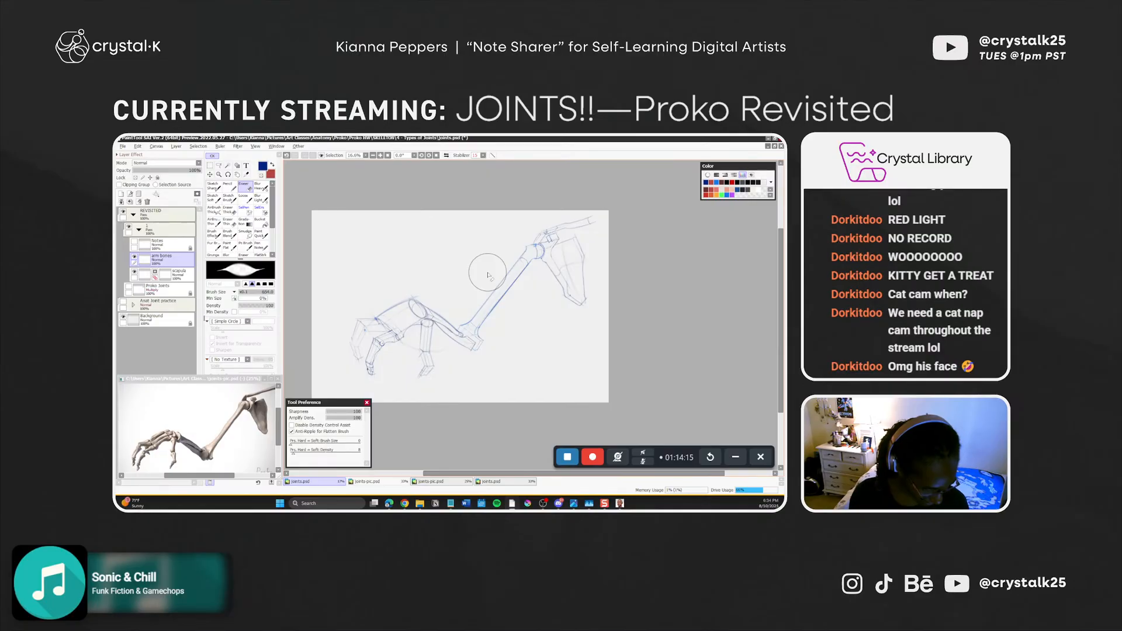
{"action": "key", "text": "ctrl+z"}
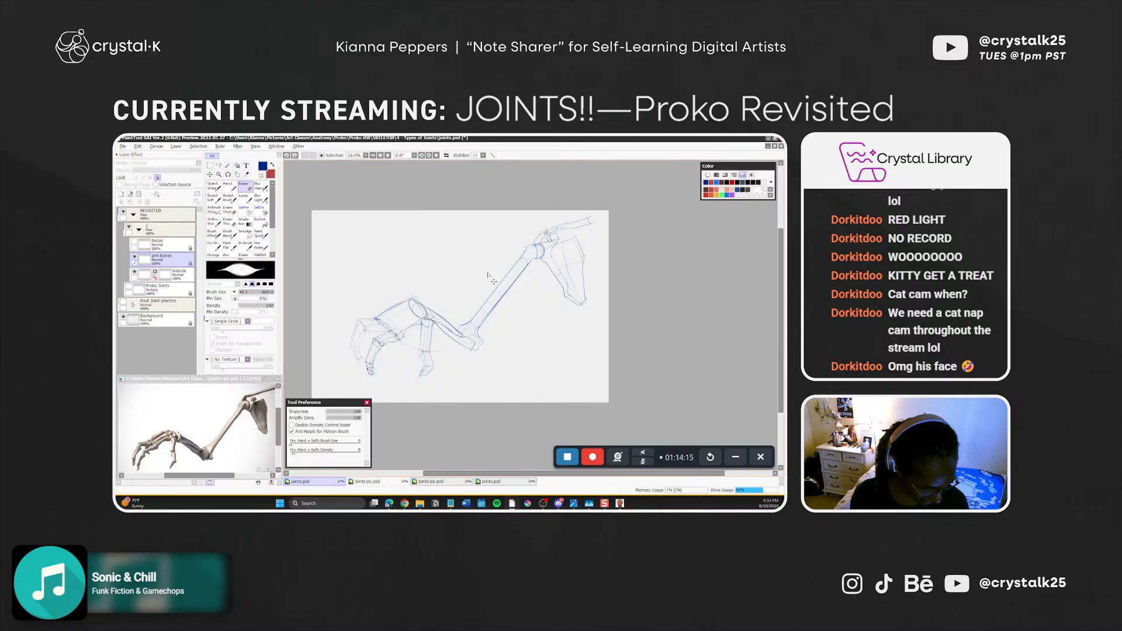
{"action": "left_click", "coordinate": [488, 275], "text": "ctrl"}
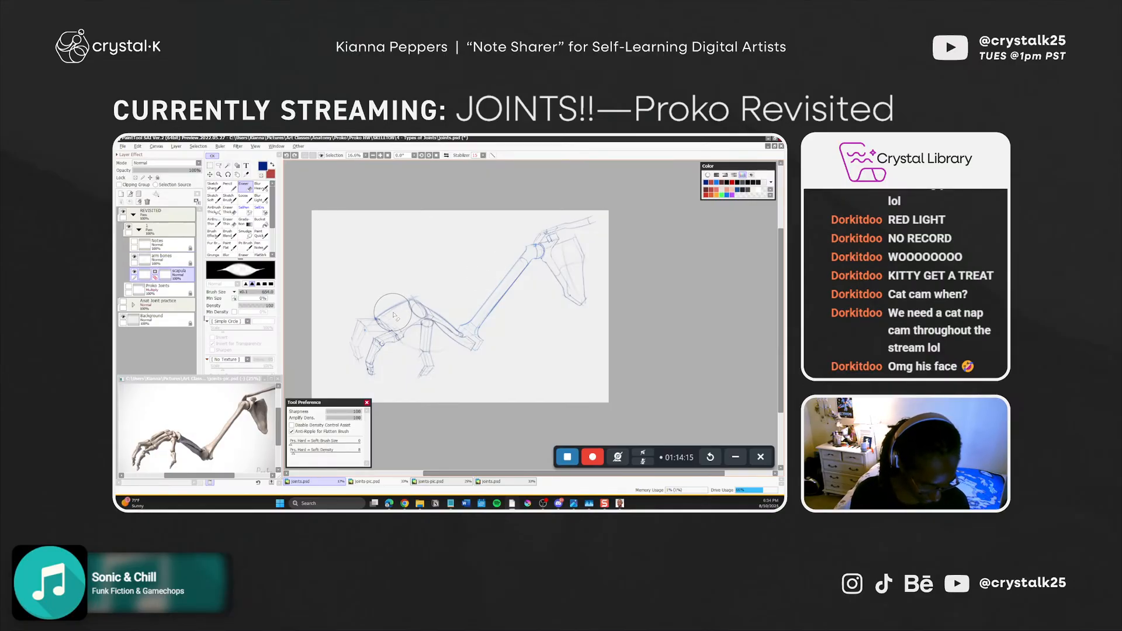
{"action": "key", "text": "b"}
{"action": "key", "text": "ctrl+y"}
{"action": "key", "text": "ctrl+z"}
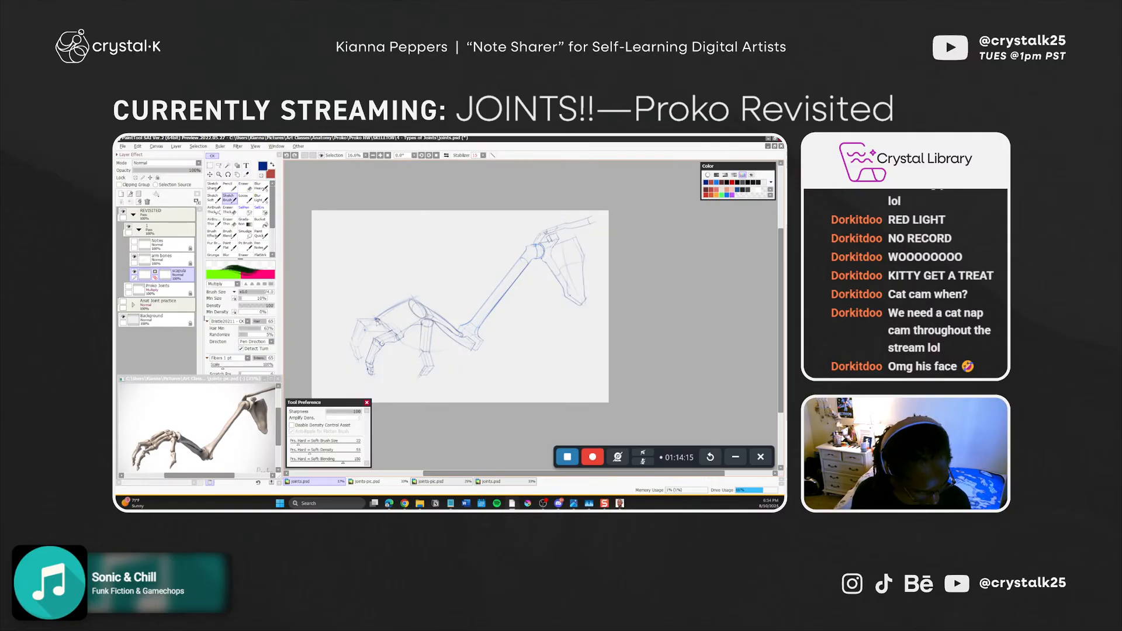
{"action": "key", "text": "ctrl+y"}
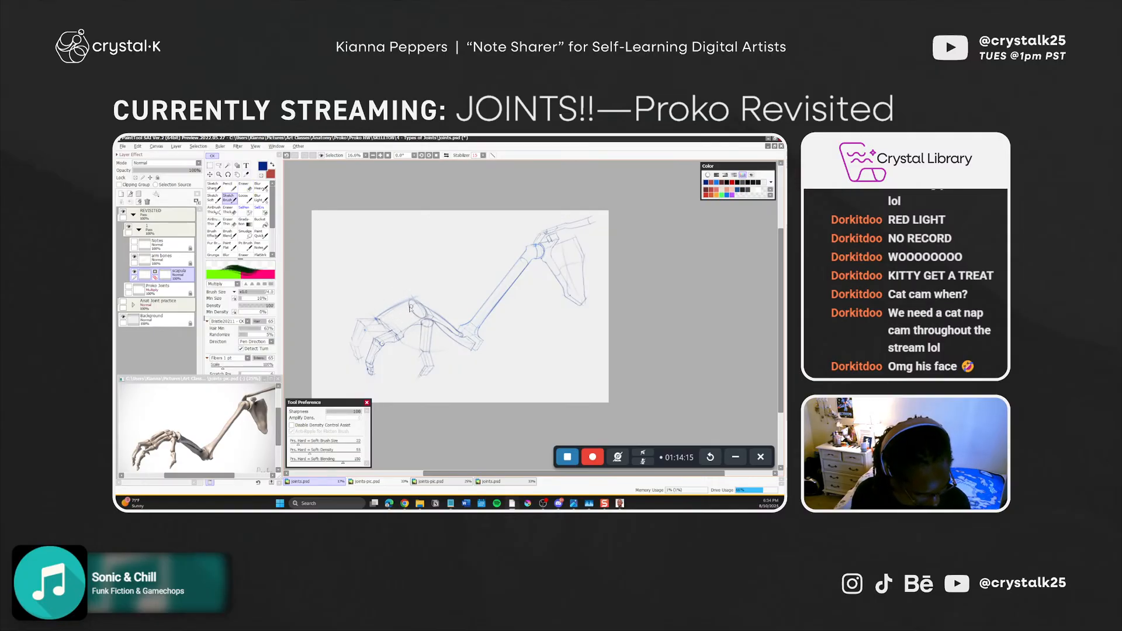
Unlock the arm bones layer and lighten its lines on the back of the hand with the eraser
{"action": "key", "text": "e"}
{"action": "left_click", "coordinate": [163, 258]}
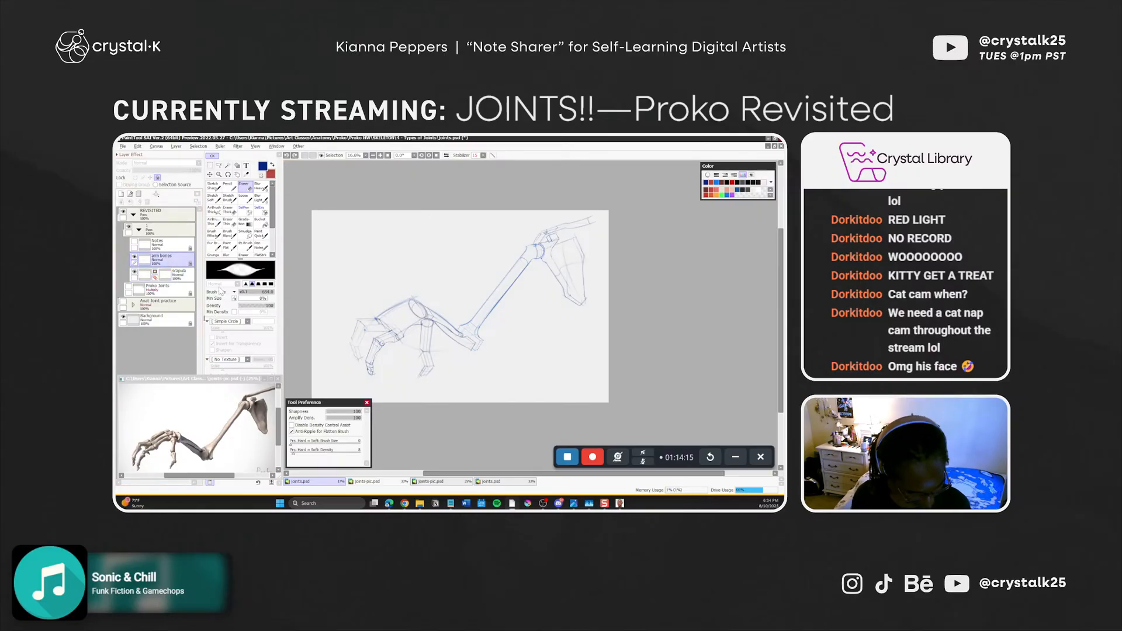
{"action": "left_click", "coordinate": [175, 275]}
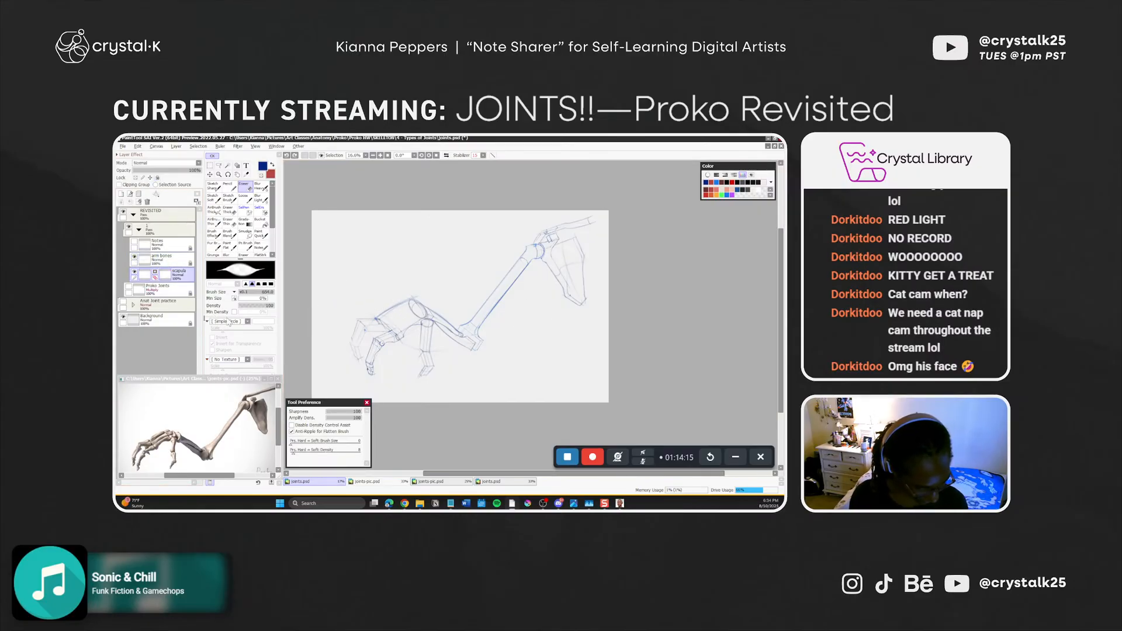
{"action": "left_click", "coordinate": [170, 259]}
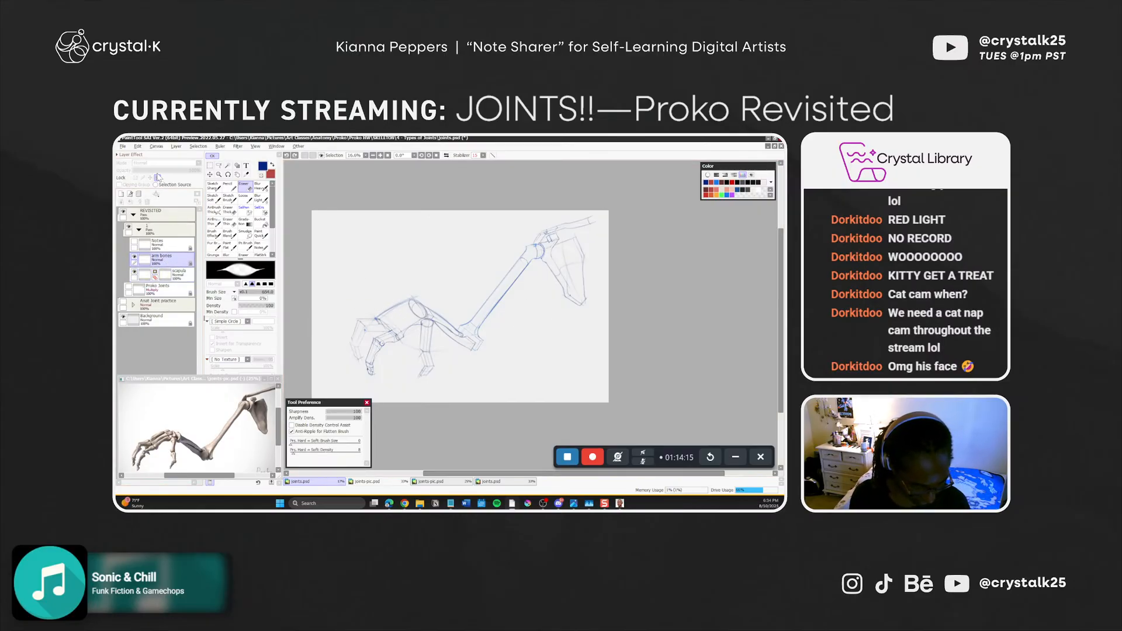
{"action": "left_click", "coordinate": [158, 178]}
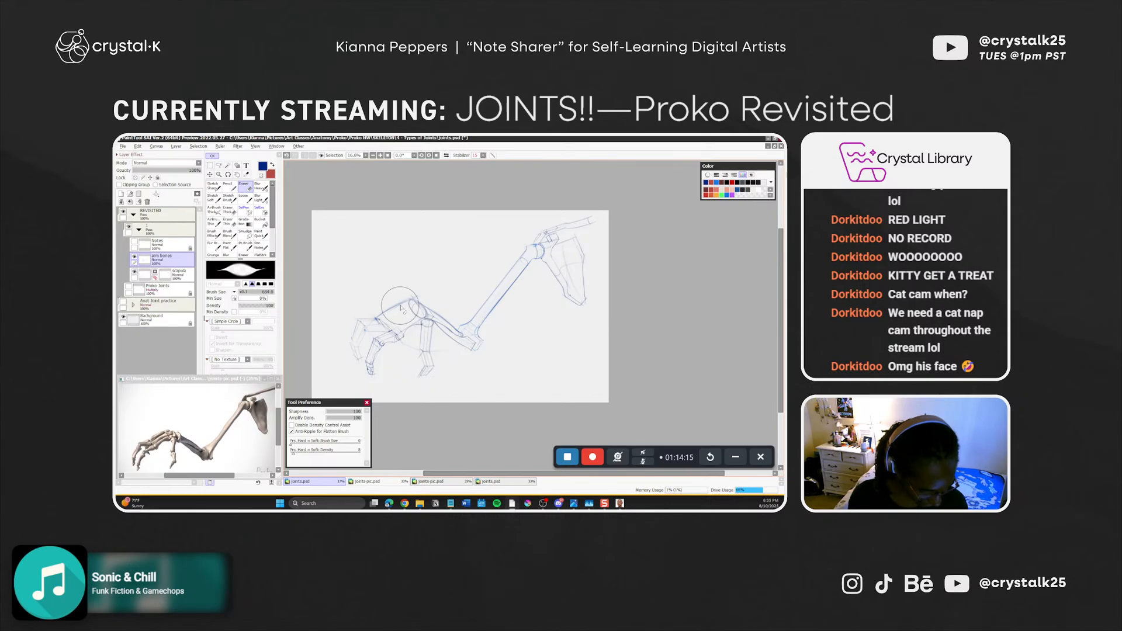
{"action": "key", "text": "ctrl+z"}
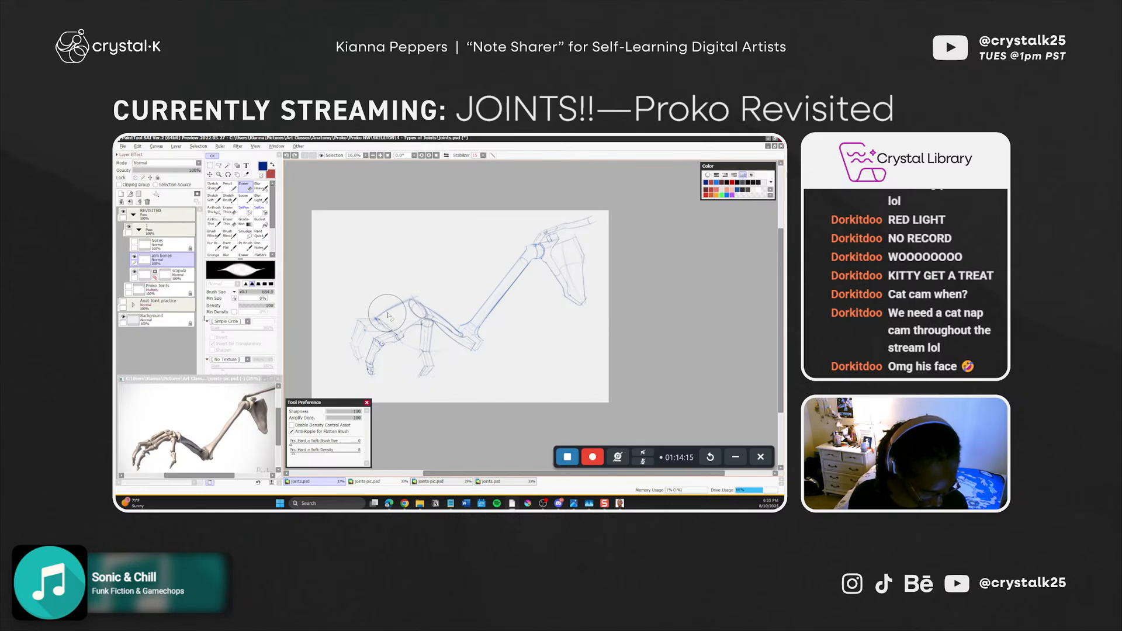
{"action": "left_click_drag", "start_coordinate": [403, 306], "coordinate": [387, 315]}
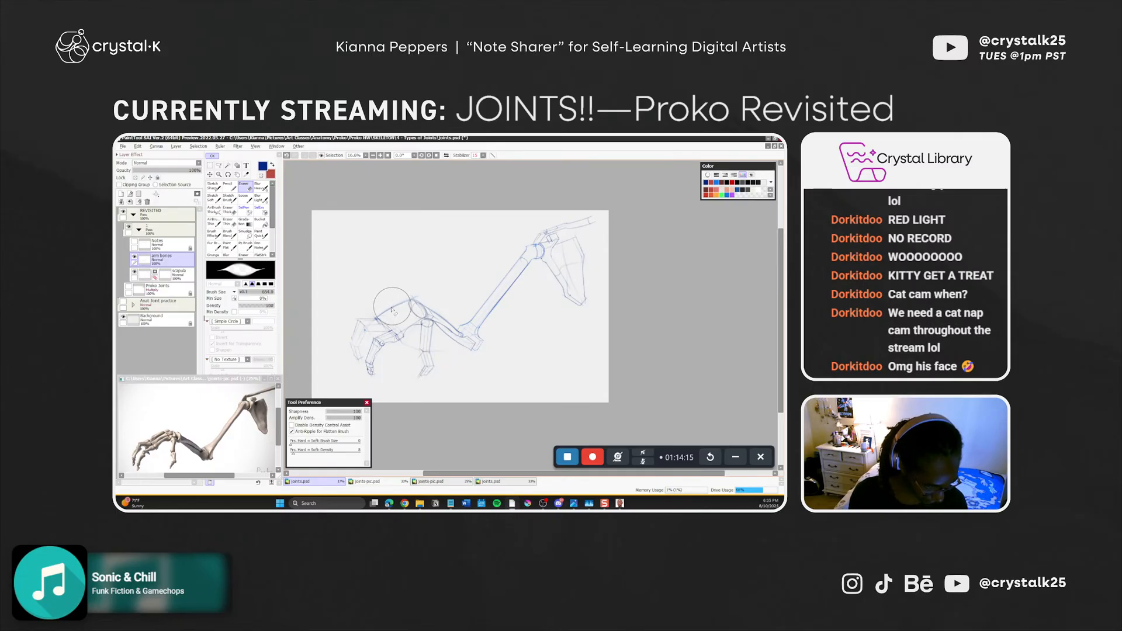
Redraw the wrist end of the hand on the arm bones layer with the textured brush, undoing a stray stroke
{"action": "key", "text": "b"}
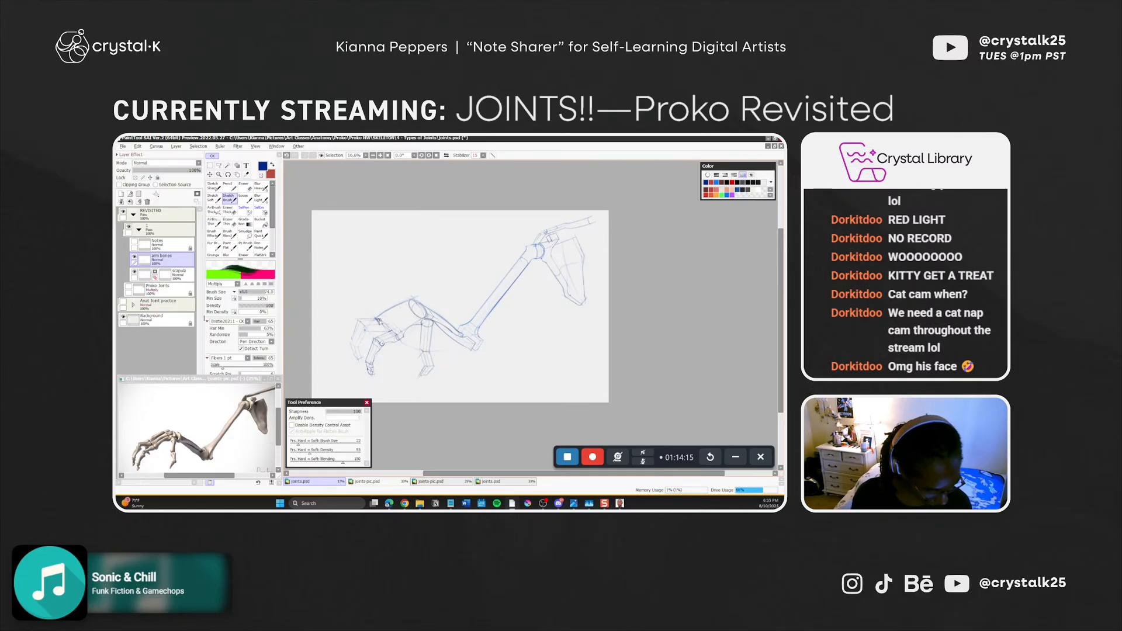
{"action": "left_click_drag", "start_coordinate": [408, 305], "coordinate": [416, 316]}
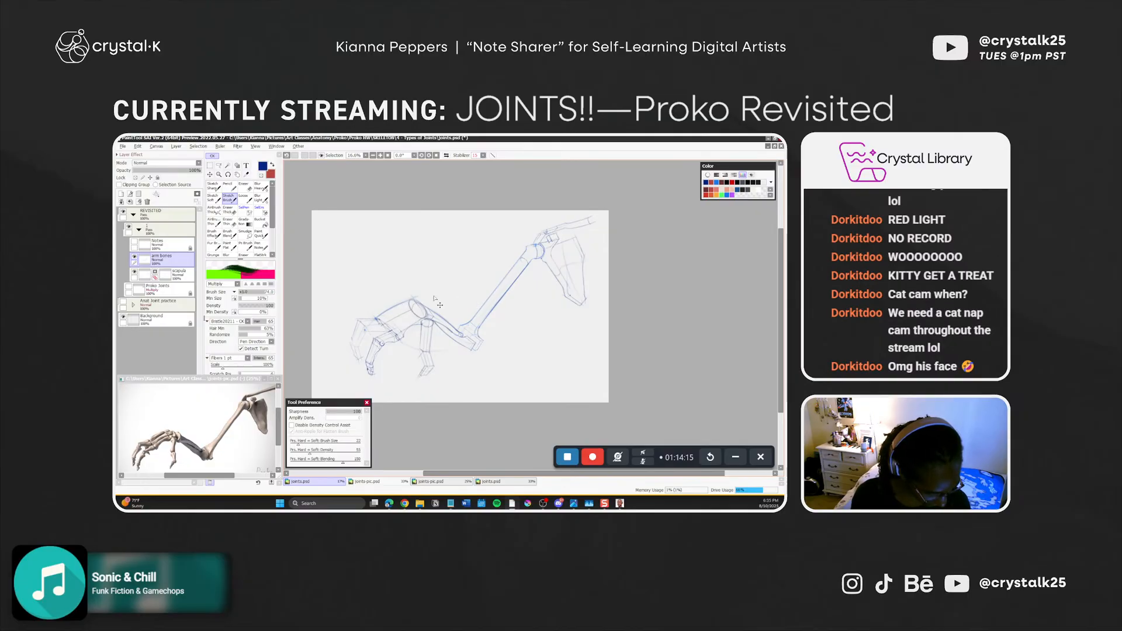
{"action": "key", "text": "ctrl+z"}
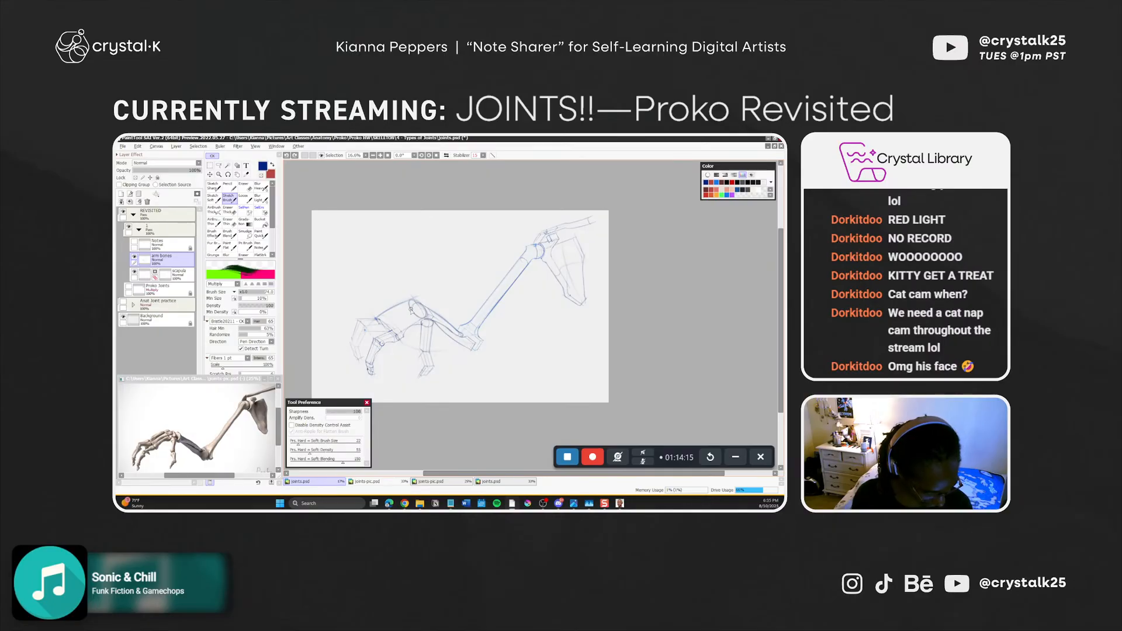
{"action": "key", "text": "e"}
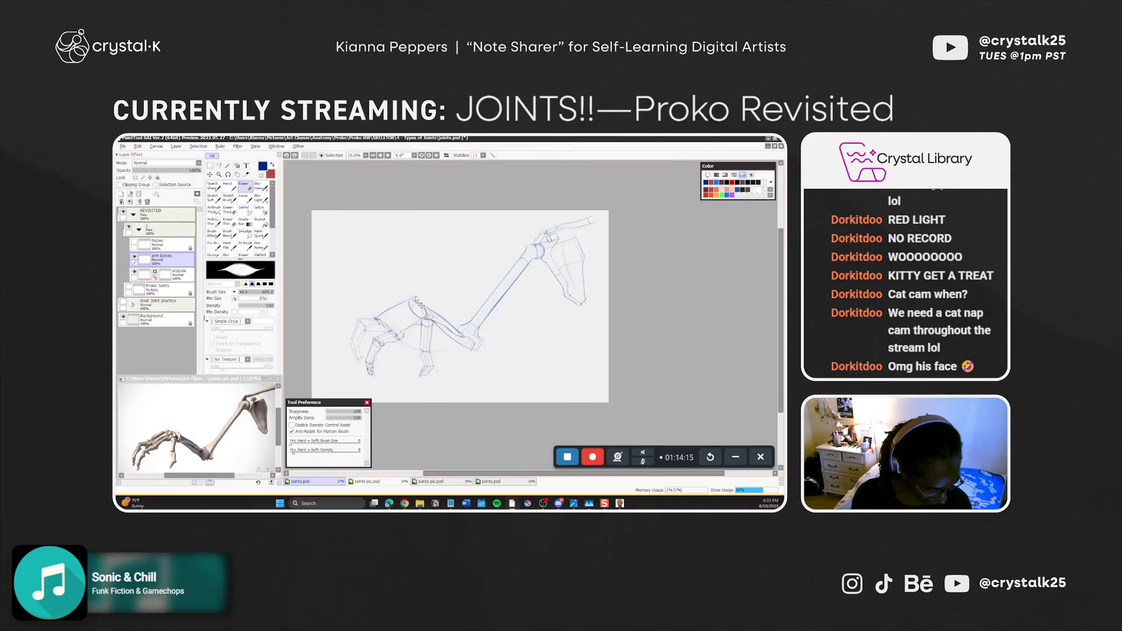
Save the drawing with the scapula layer active, and show the earlier joint practice layer group
{"action": "left_click", "coordinate": [178, 274]}
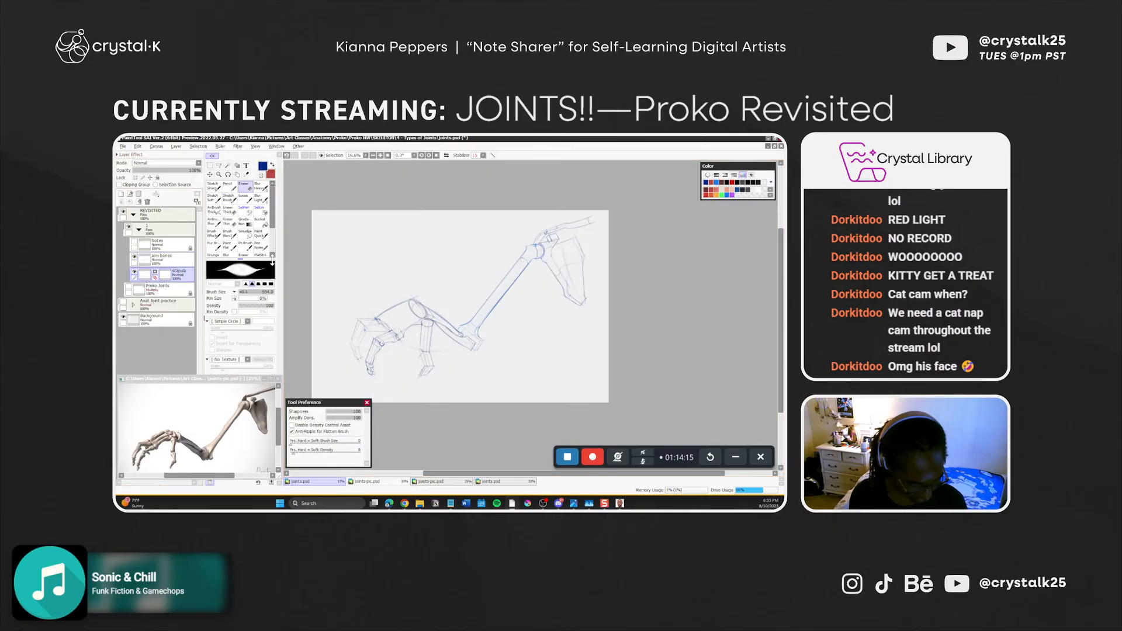
{"action": "key", "text": "ctrl+s"}
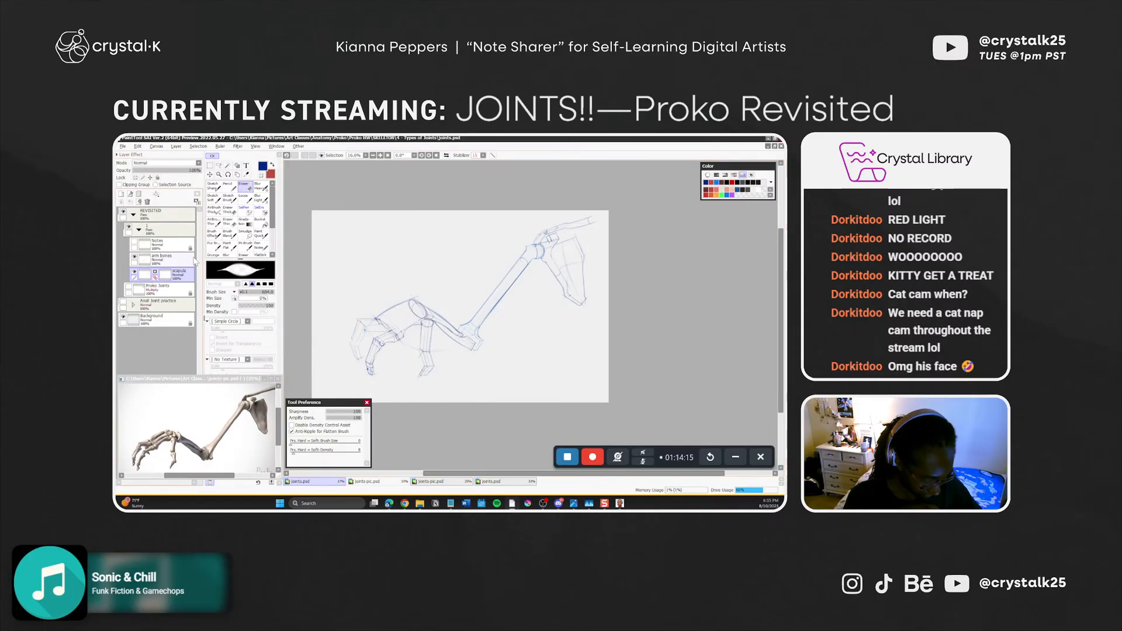
{"action": "left_click", "coordinate": [122, 304]}
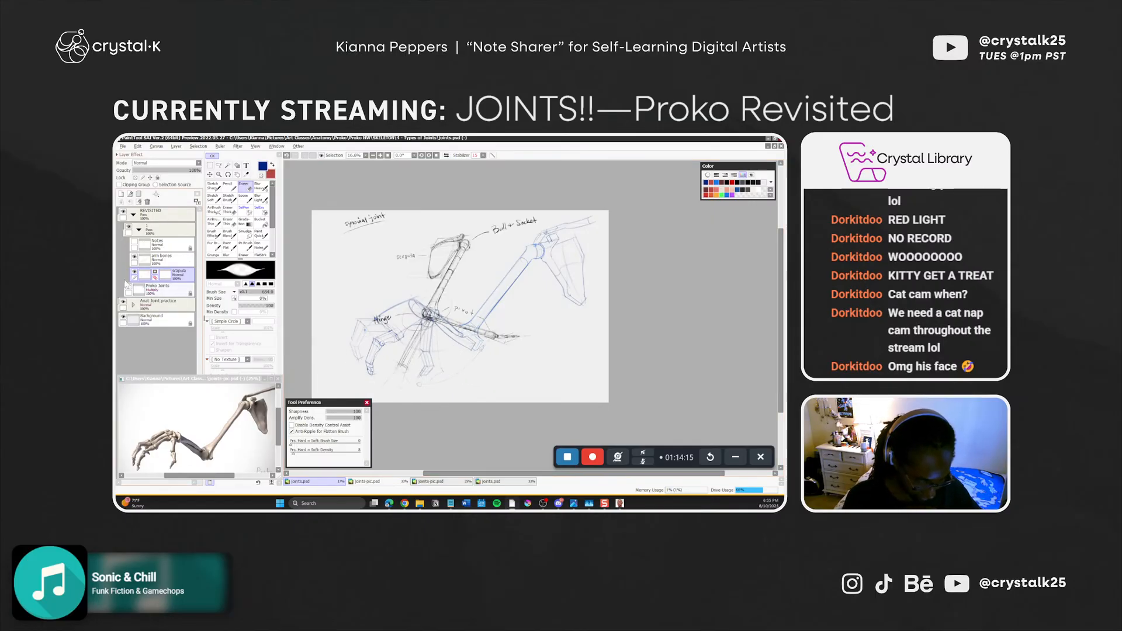
Hide the revisited arm drawing, expand the old joint practice group, and show only the earlier labelled sketch of the same arm
{"action": "left_click", "coordinate": [129, 229]}
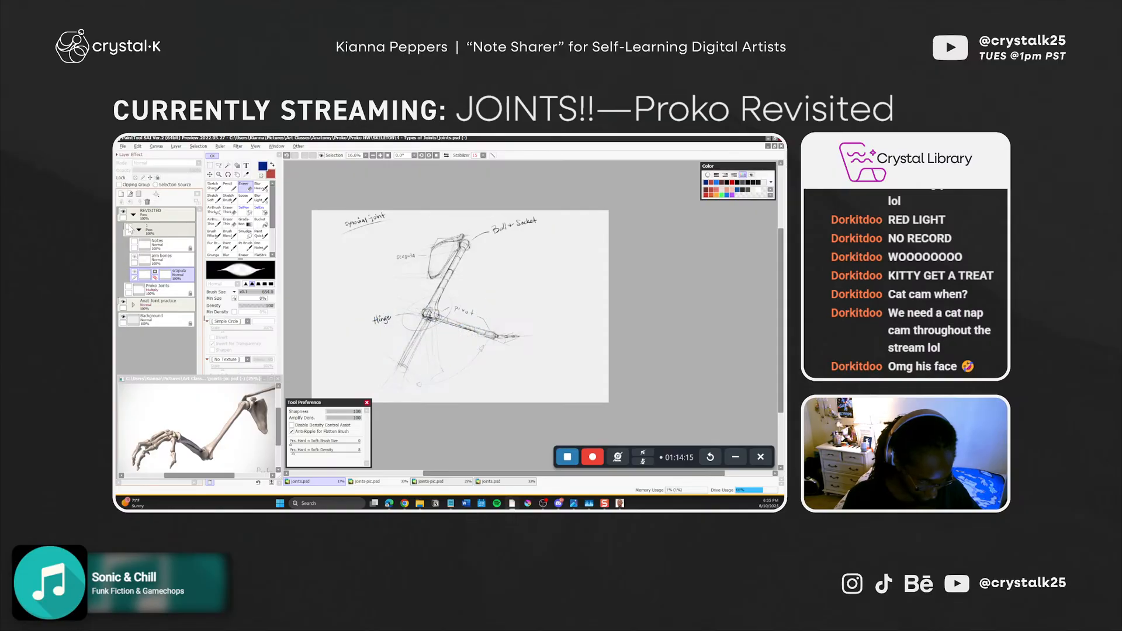
{"action": "left_click", "coordinate": [143, 305]}
{"action": "left_click", "coordinate": [134, 304]}
{"action": "left_click_drag", "start_coordinate": [157, 376], "coordinate": [157, 405]}
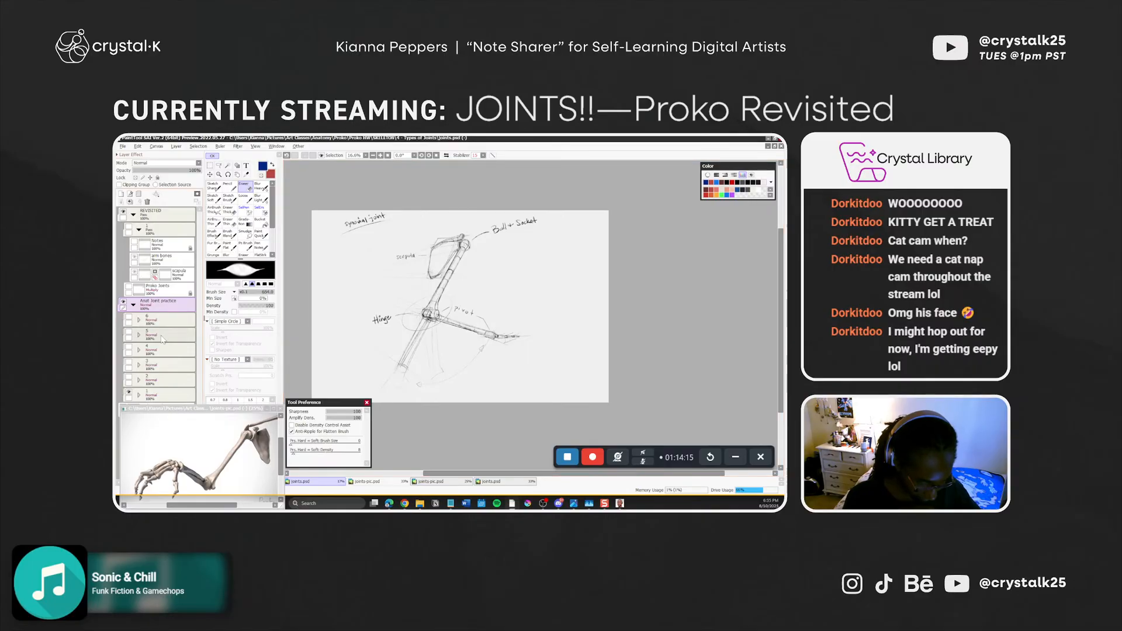
{"action": "left_click", "coordinate": [129, 392]}
{"action": "left_click", "coordinate": [129, 379]}
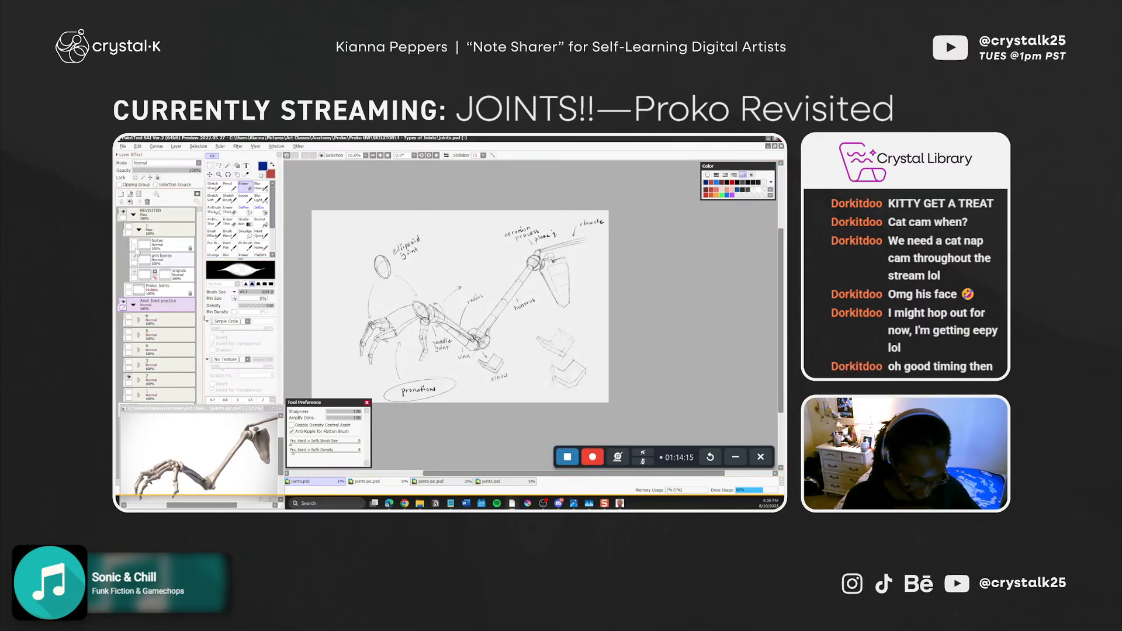
Compare the revisited arm group with the earlier labelled sketch by toggling their visibility, and overlay the two
{"action": "left_click", "coordinate": [129, 229]}
{"action": "left_click", "coordinate": [129, 229]}
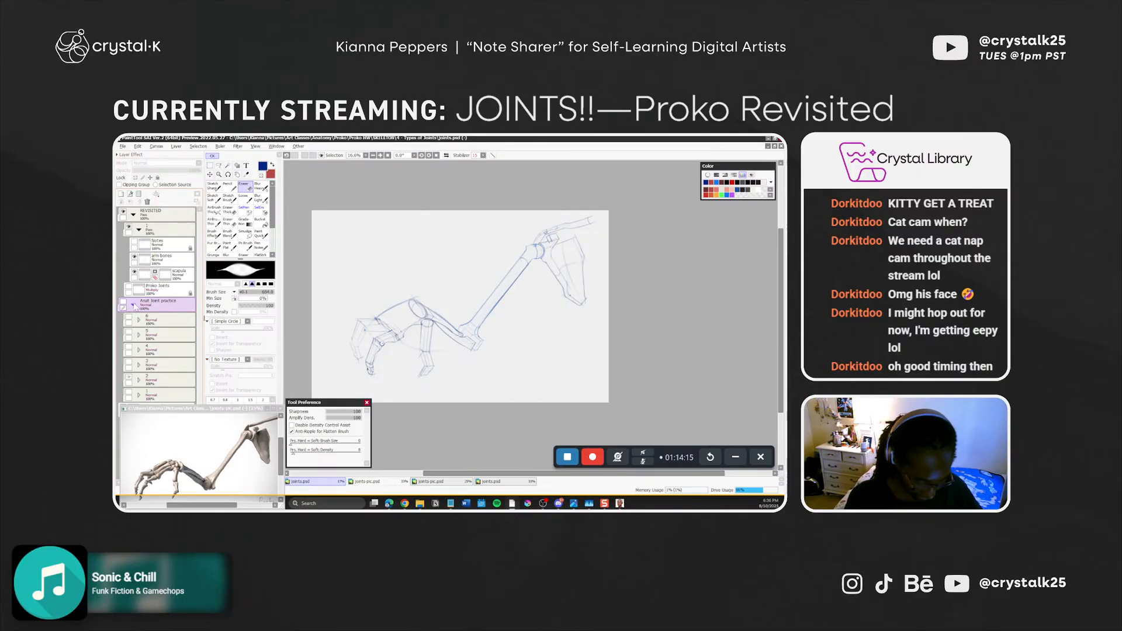
{"action": "left_click", "coordinate": [162, 234]}
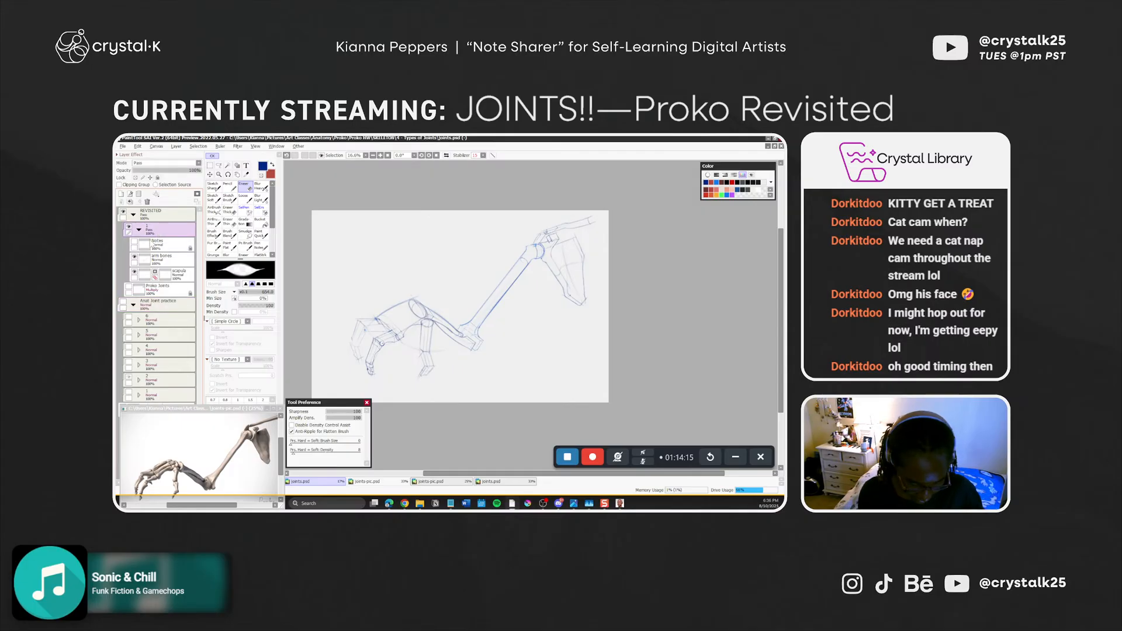
{"action": "left_click", "coordinate": [125, 304]}
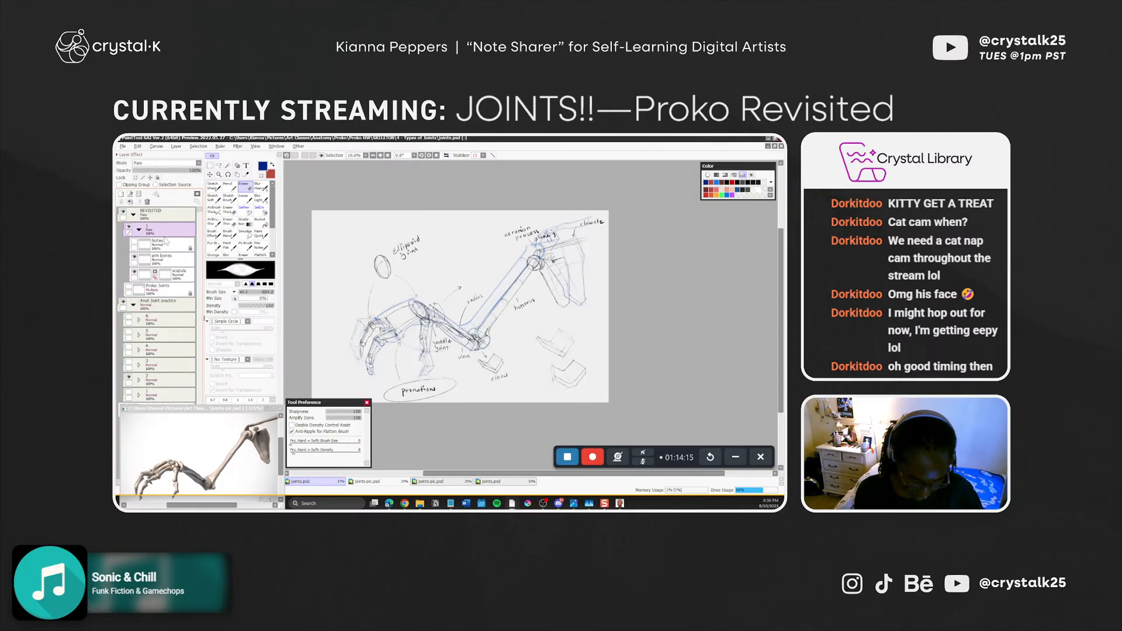
Try shifting the revisited arm group up and left of the earlier sketch with a free transform, and undo the move
{"action": "left_click", "coordinate": [489, 345]}
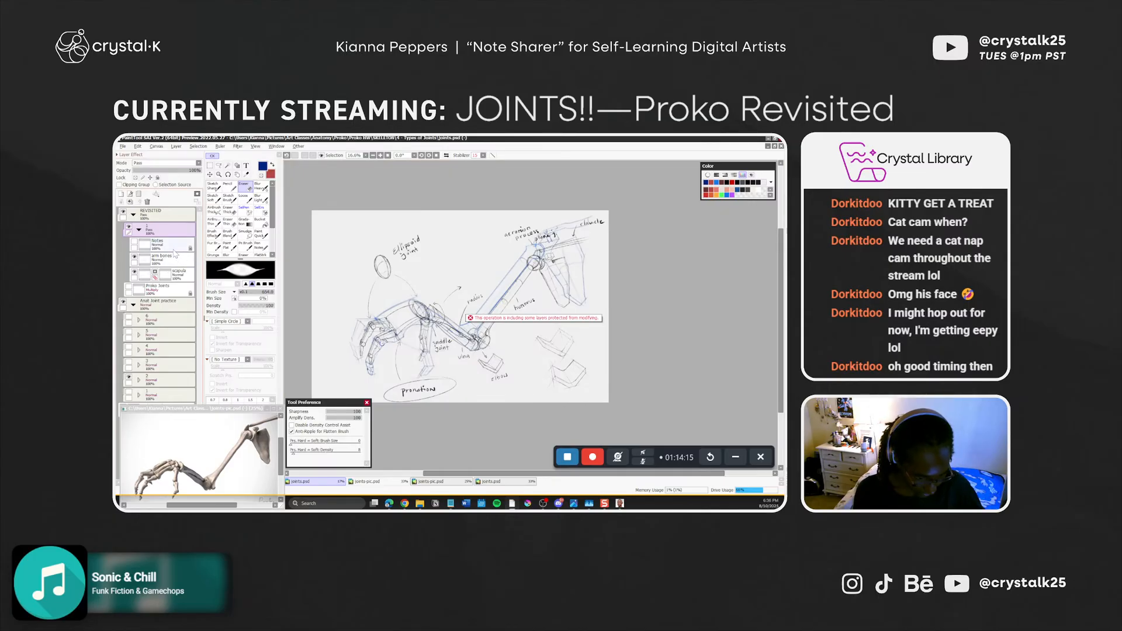
{"action": "left_click", "coordinate": [169, 244]}
{"action": "left_click", "coordinate": [175, 289], "text": "ctrl"}
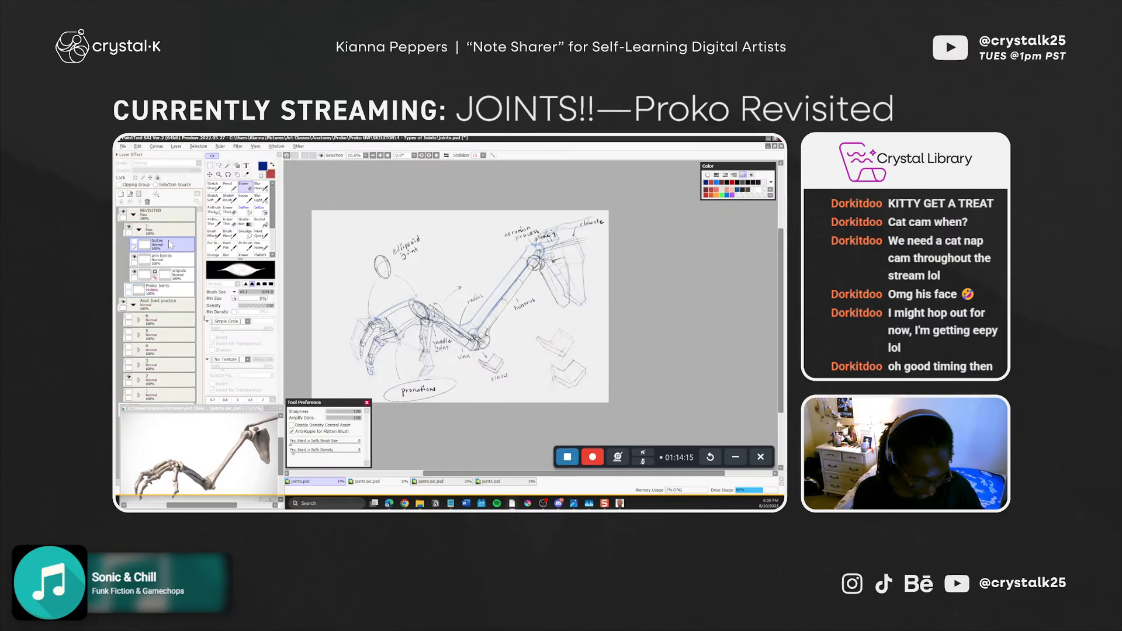
{"action": "key", "text": "ctrl+t"}
{"action": "mouse_move", "coordinate": [413, 286]}
{"action": "left_mouse_down"}
{"action": "mouse_move", "coordinate": [459, 260]}
{"action": "mouse_move", "coordinate": [447, 285]}
{"action": "left_mouse_up"}
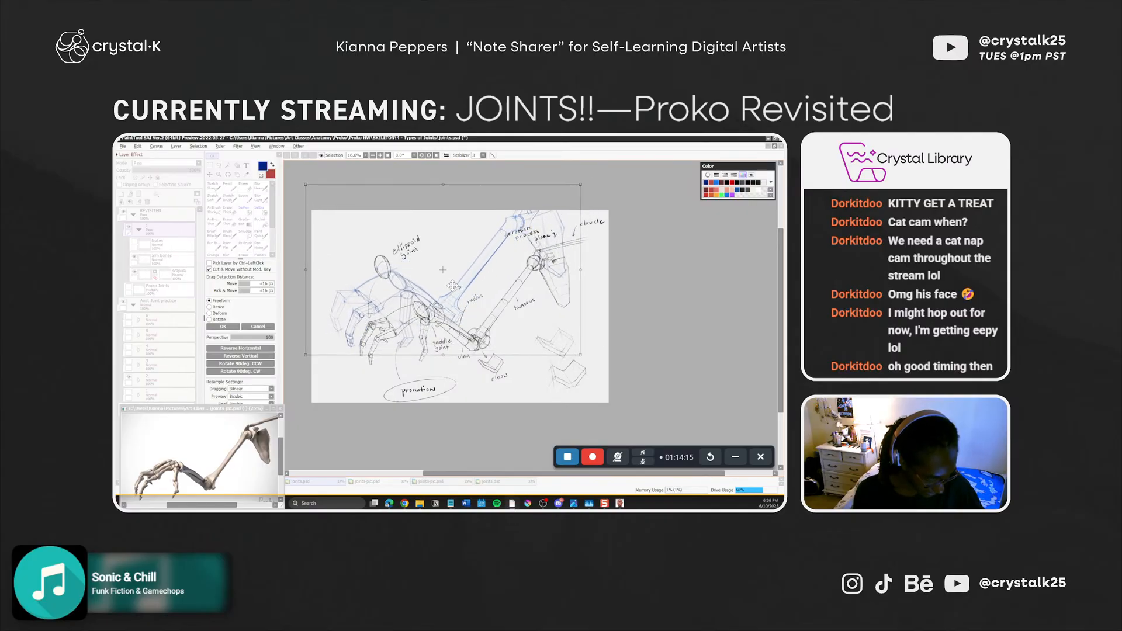
{"action": "key", "text": "Return"}
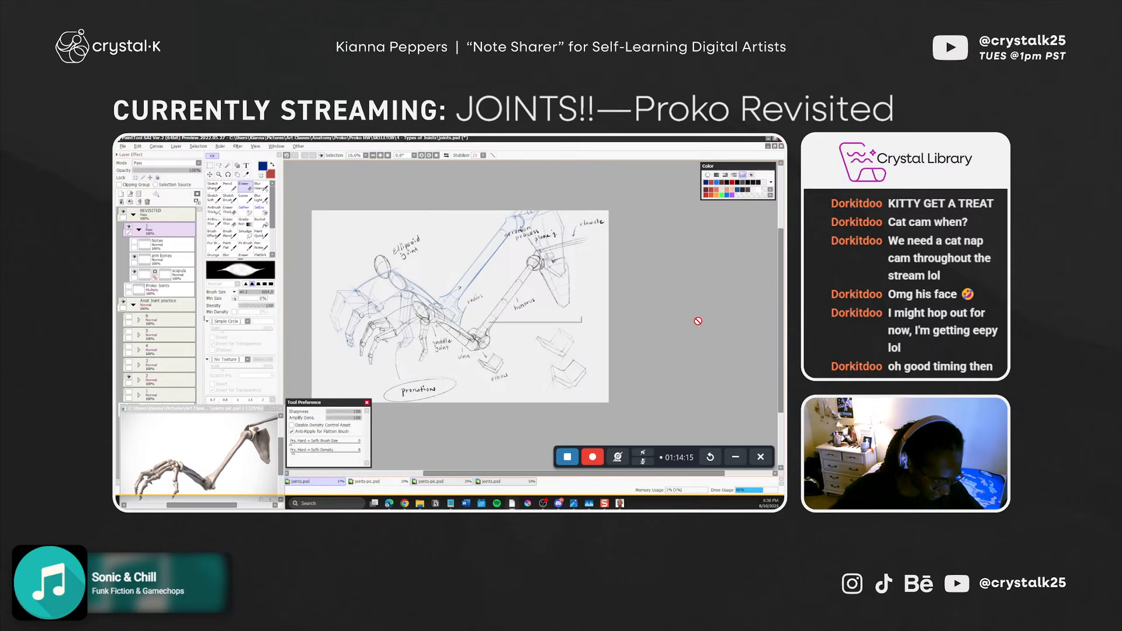
{"action": "left_click", "coordinate": [699, 320]}
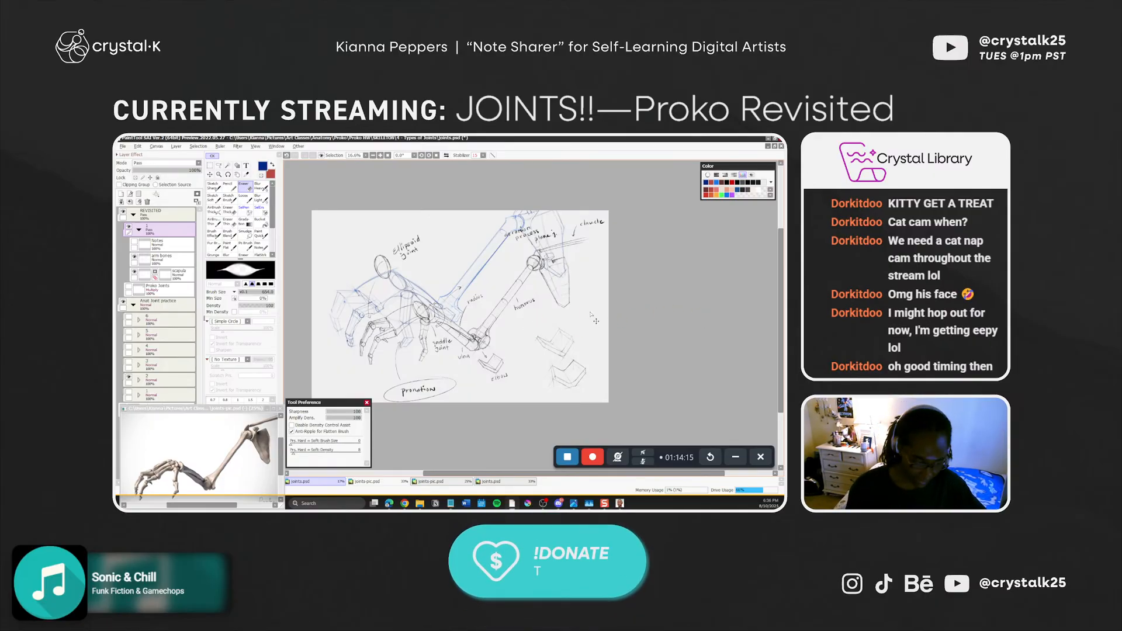
{"action": "key", "text": "ctrl+z"}
{"action": "key", "text": "ctrl+z"}
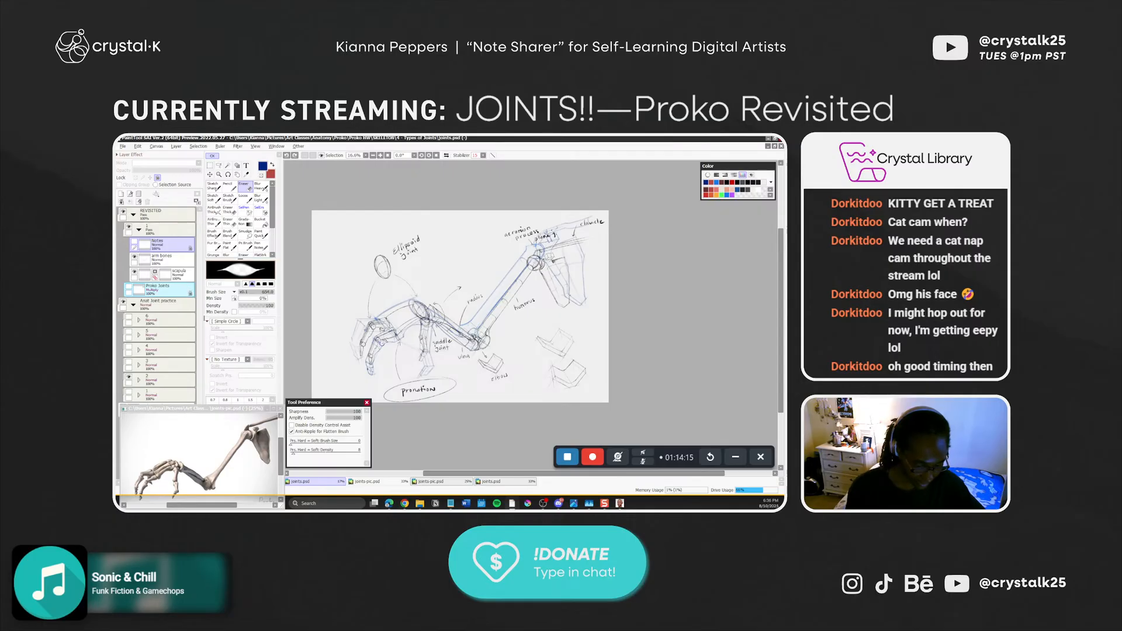
Collapse the revisited arm group and hide the earlier practice sketch, leaving only the revisited arm drawing shown
{"action": "left_click", "coordinate": [139, 230]}
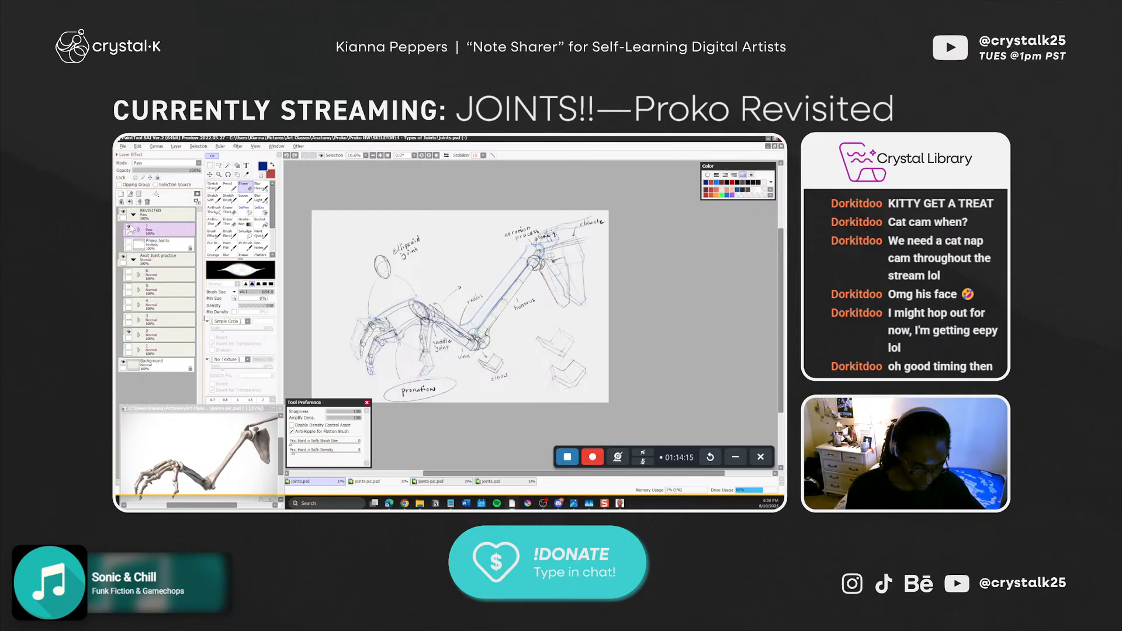
{"action": "left_click", "coordinate": [129, 226]}
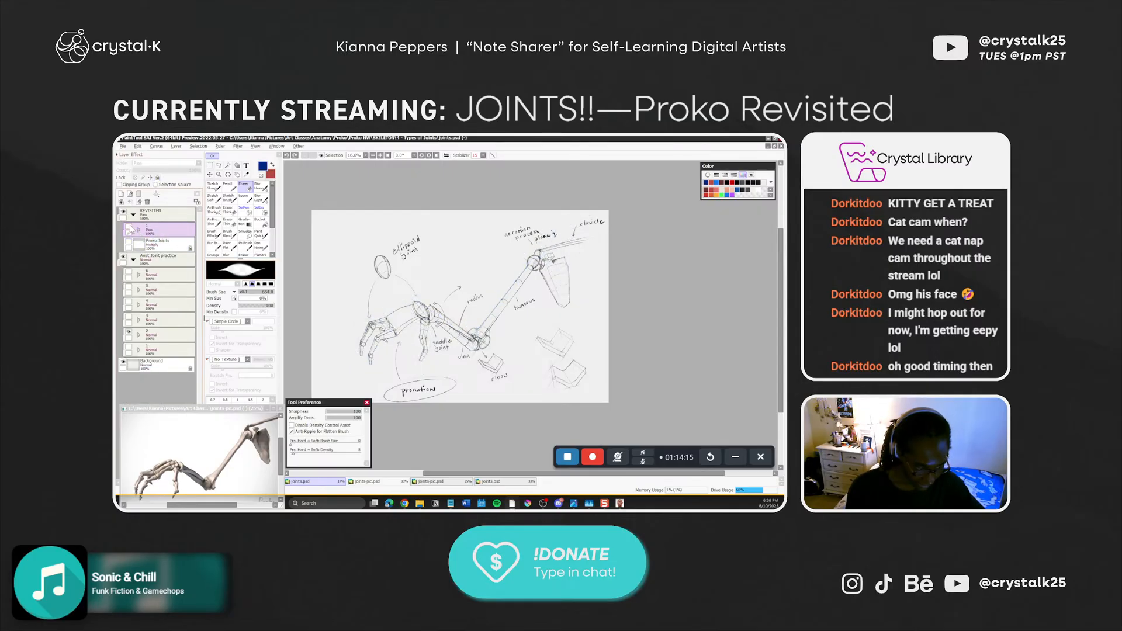
{"action": "left_click", "coordinate": [129, 332]}
{"action": "left_click", "coordinate": [128, 227]}
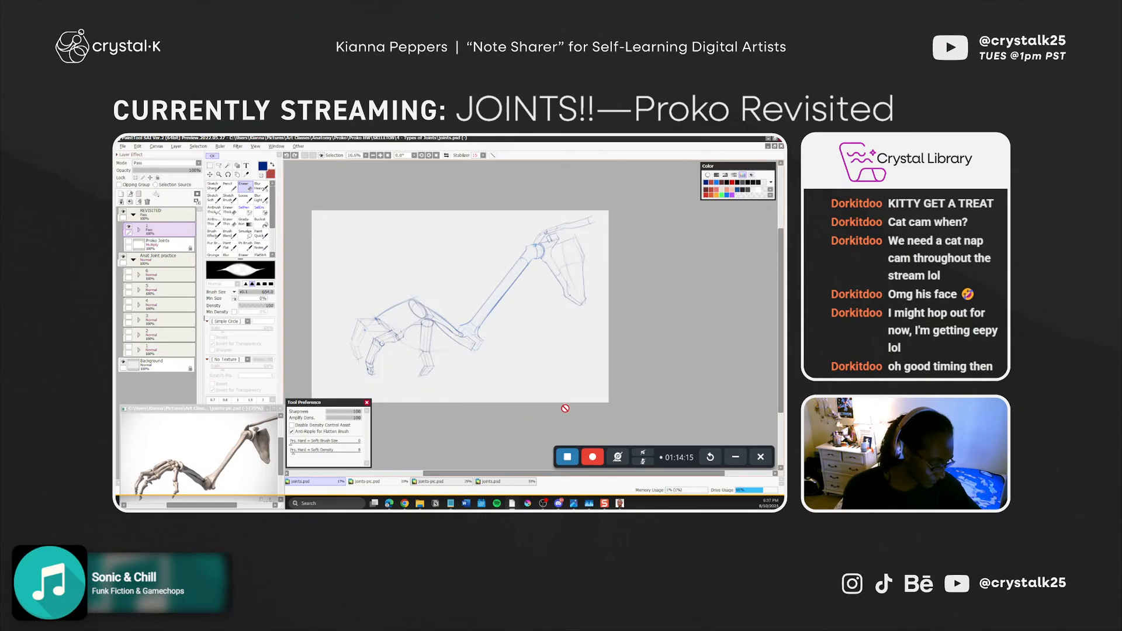
Stop the Snagit screen recording and scrub through the captured video in Snagit Editor to its end
{"action": "left_click", "coordinate": [567, 457]}
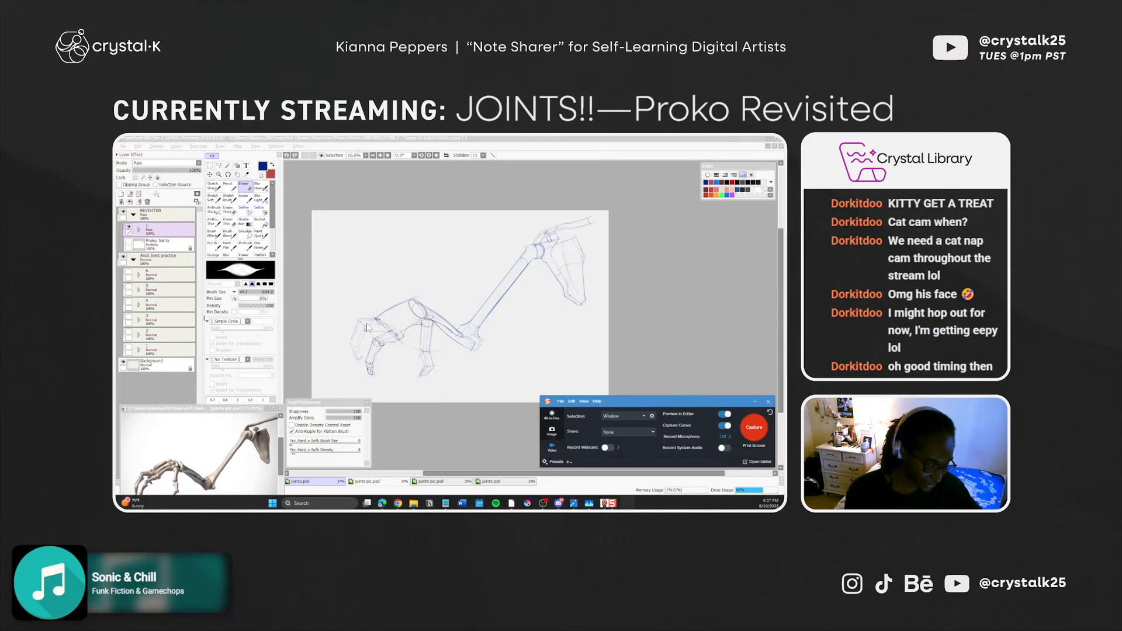
{"action": "left_click_drag", "start_coordinate": [116, 169], "coordinate": [484, 185]}
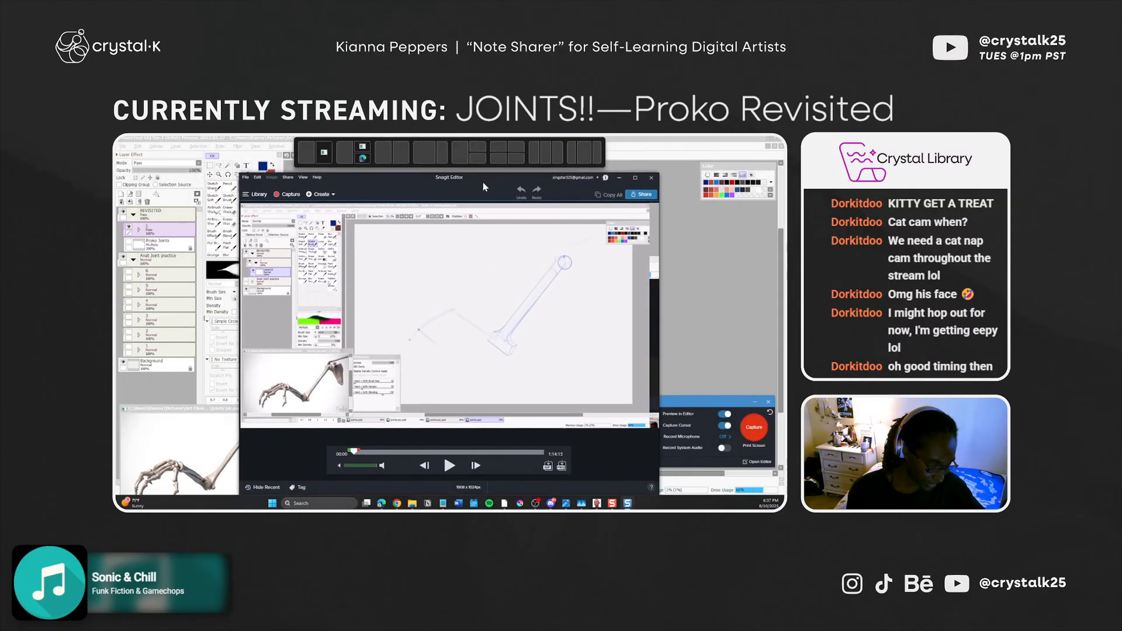
{"action": "left_click_drag", "start_coordinate": [355, 452], "coordinate": [554, 451]}
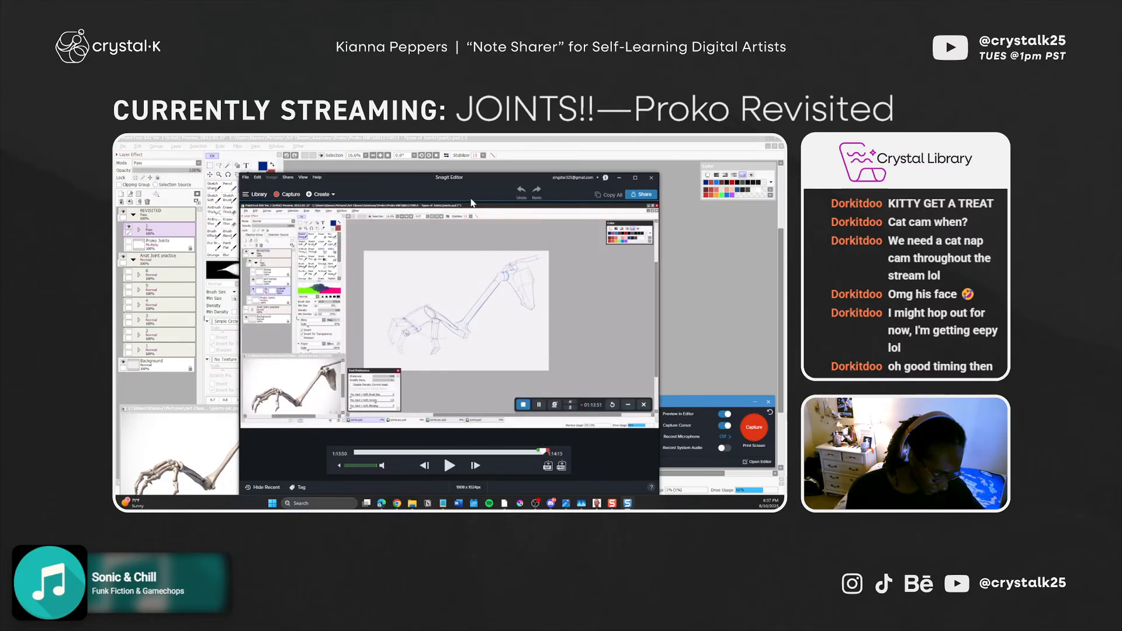
Move the Snagit Editor window out of the way, switch back to PaintTool SAI and save the drawing
{"action": "left_click_drag", "start_coordinate": [480, 187], "coordinate": [116, 184]}
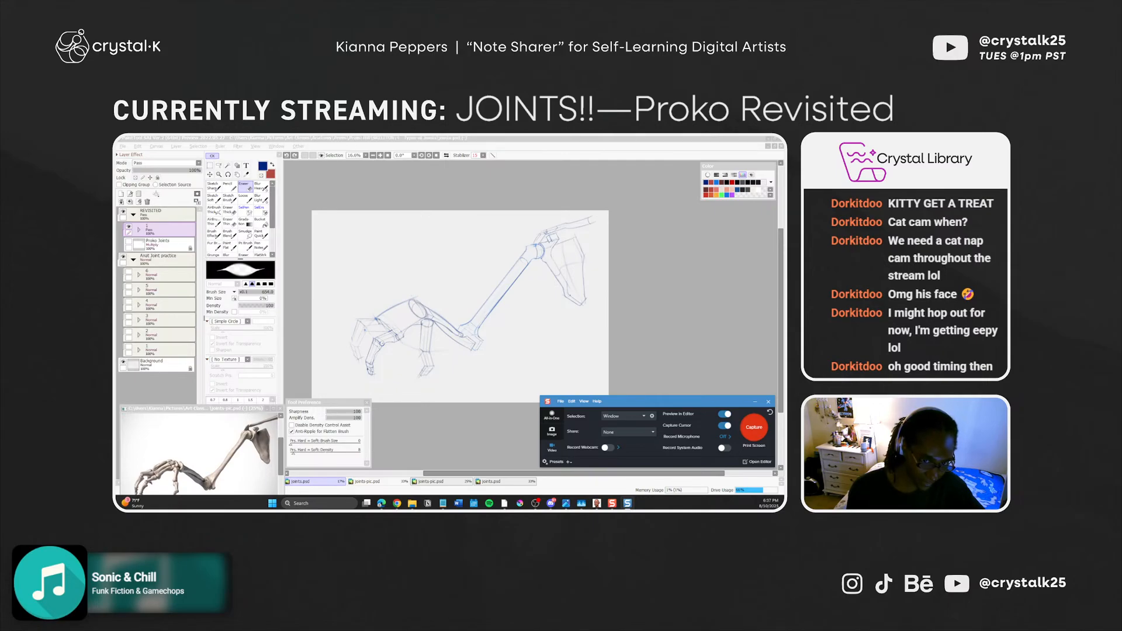
{"action": "left_click", "coordinate": [406, 140]}
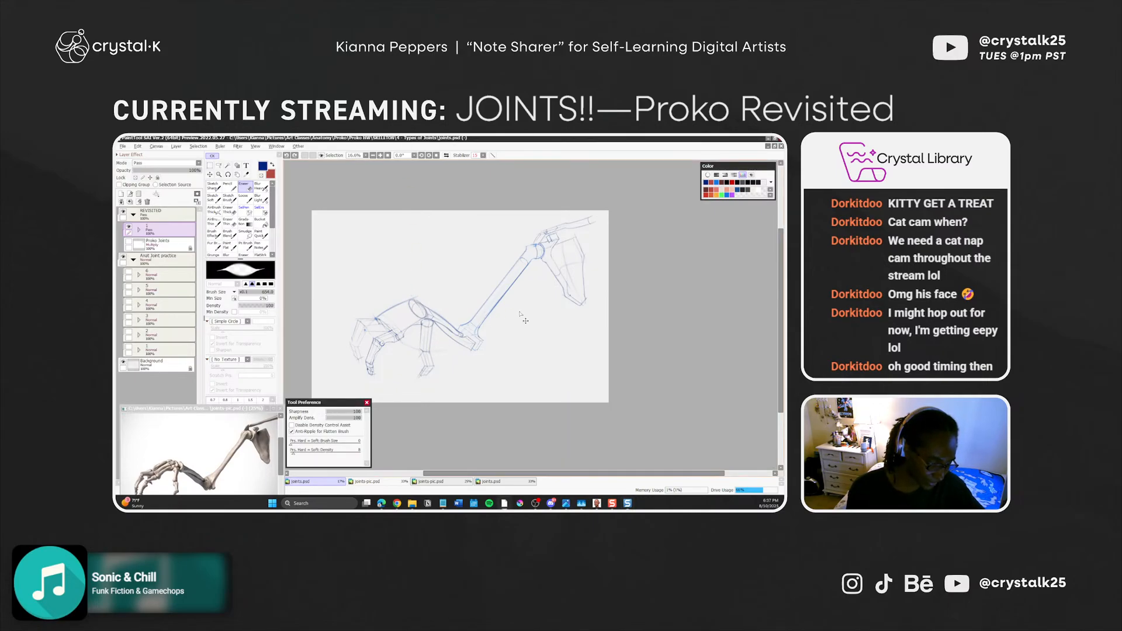
{"action": "key", "text": "ctrl+s"}
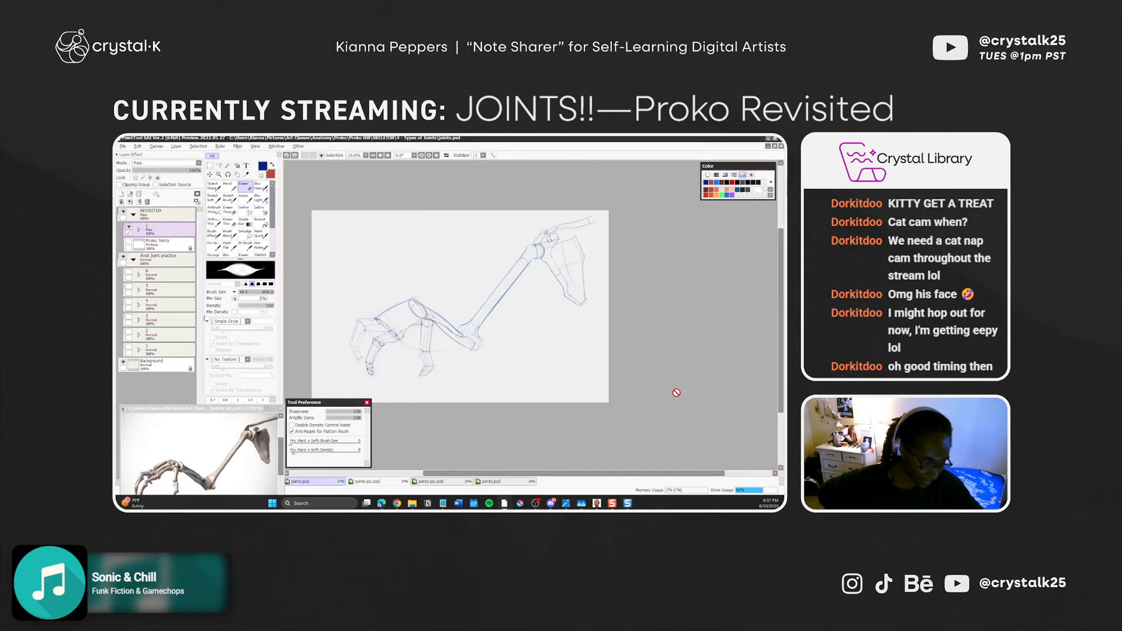